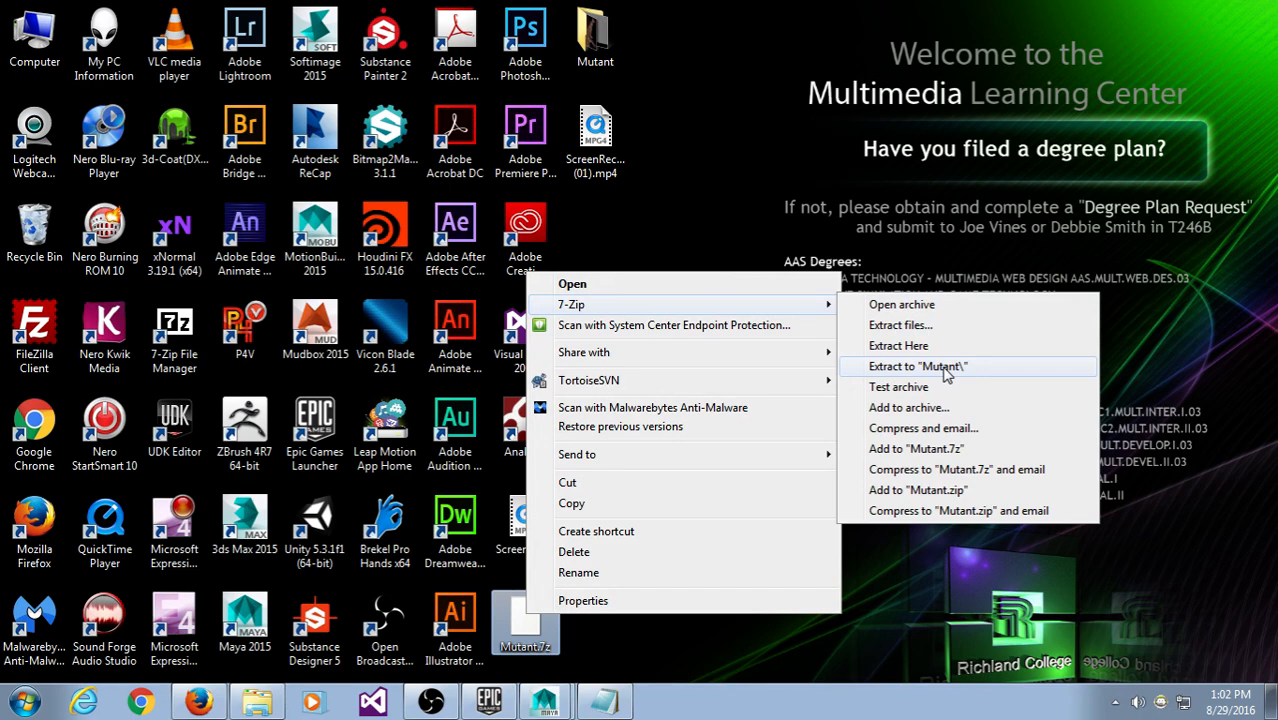
Step: Open the author's personal folder on the Storage (D:) drive
left_click(1004, 232)
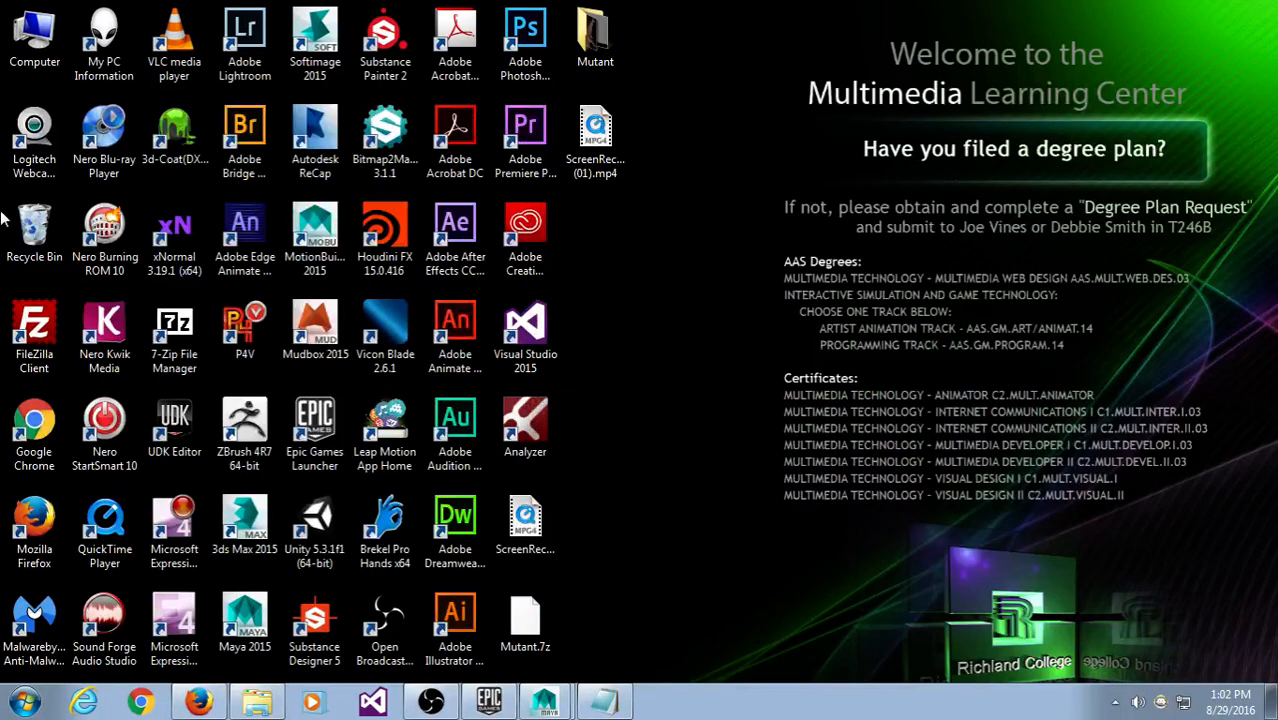
double_click(34, 35)
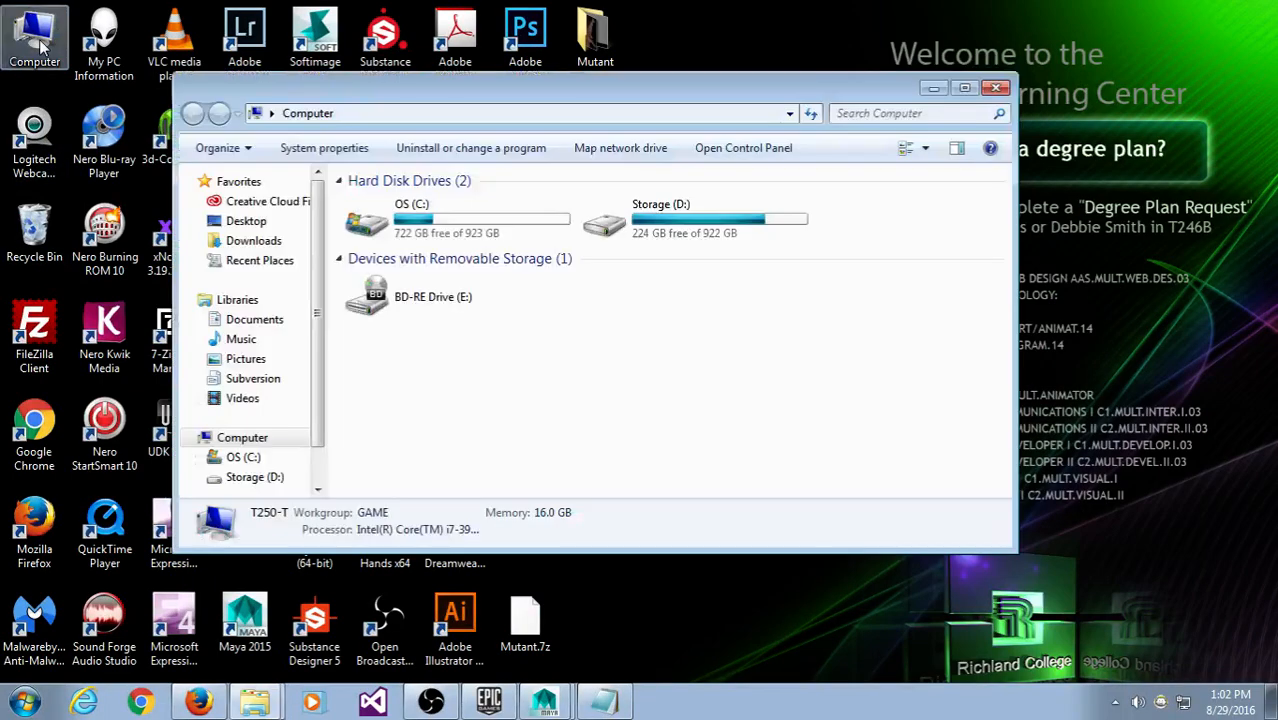
left_click(660, 109)
left_click_drag(637, 89, 567, 67)
double_click(691, 228)
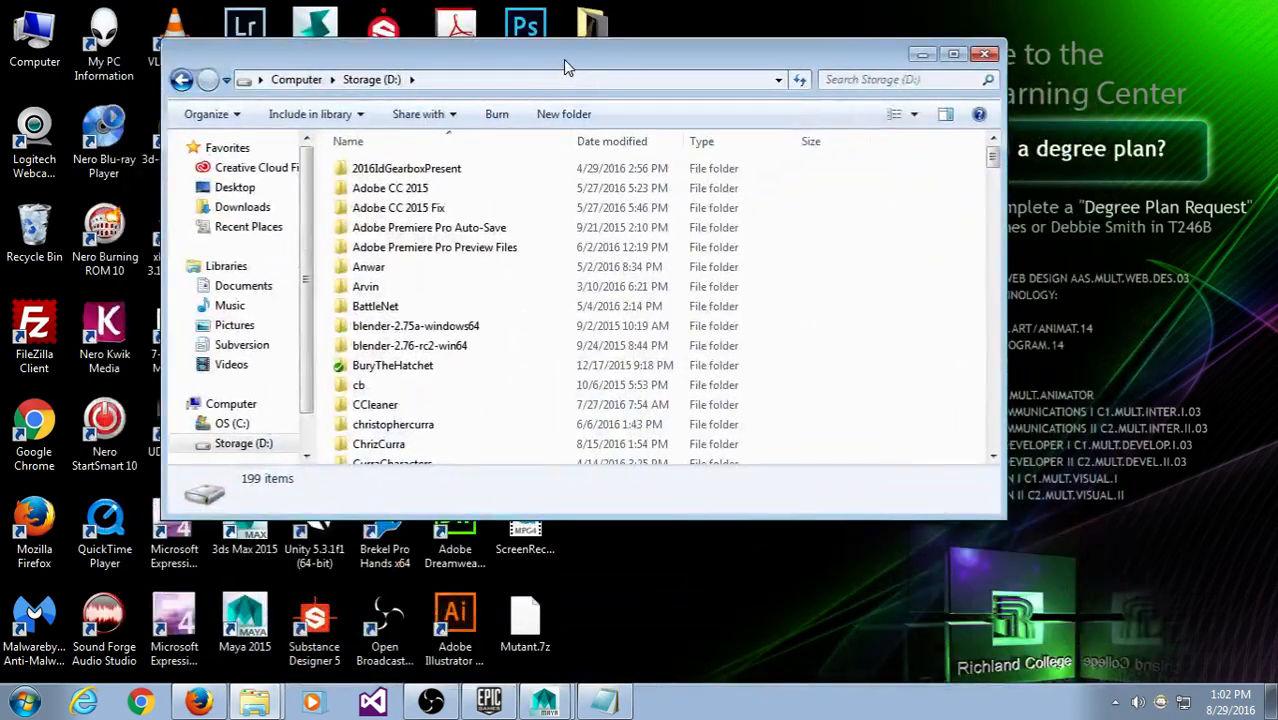
left_click_drag(550, 517, 567, 634)
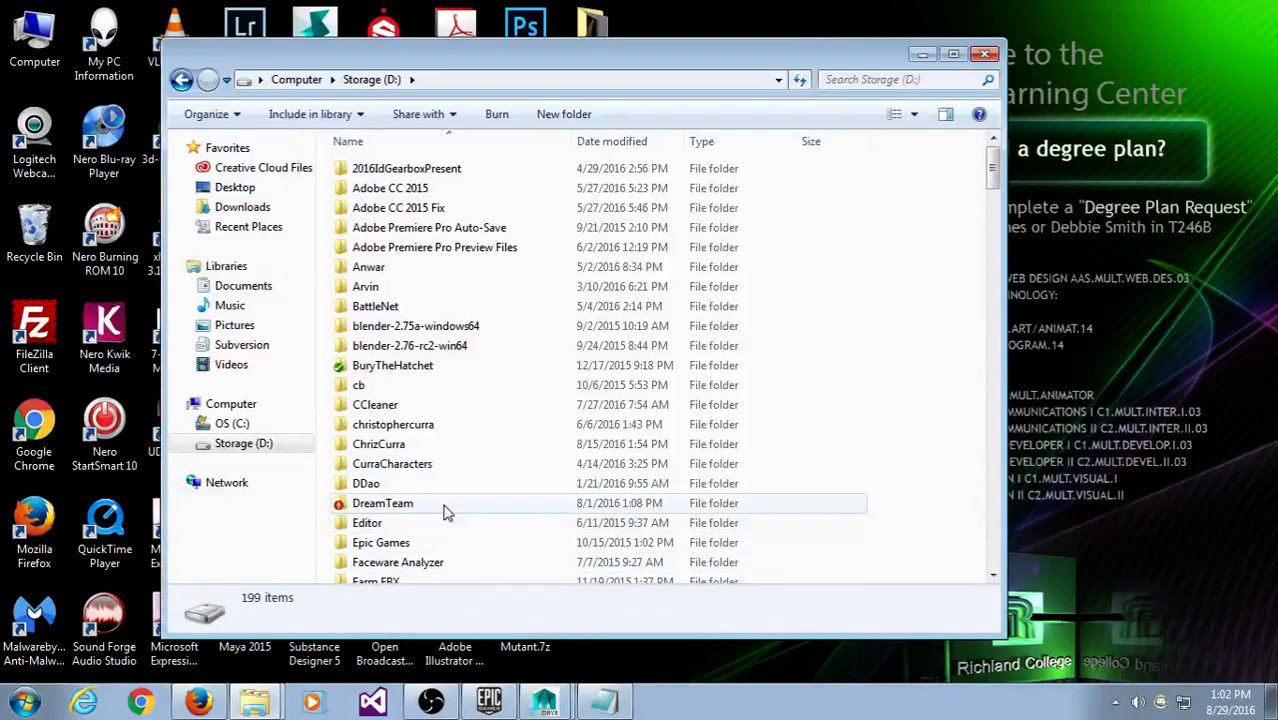
double_click(422, 443)
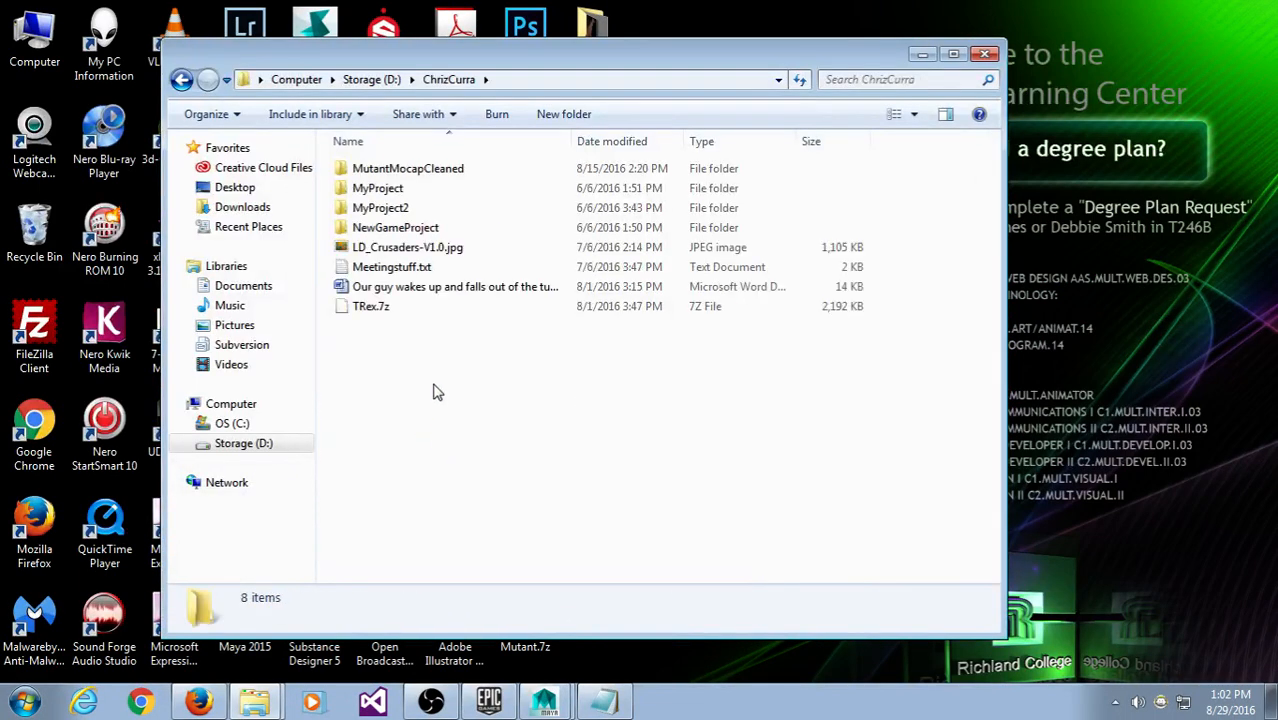
left_click_drag(444, 64, 468, 66)
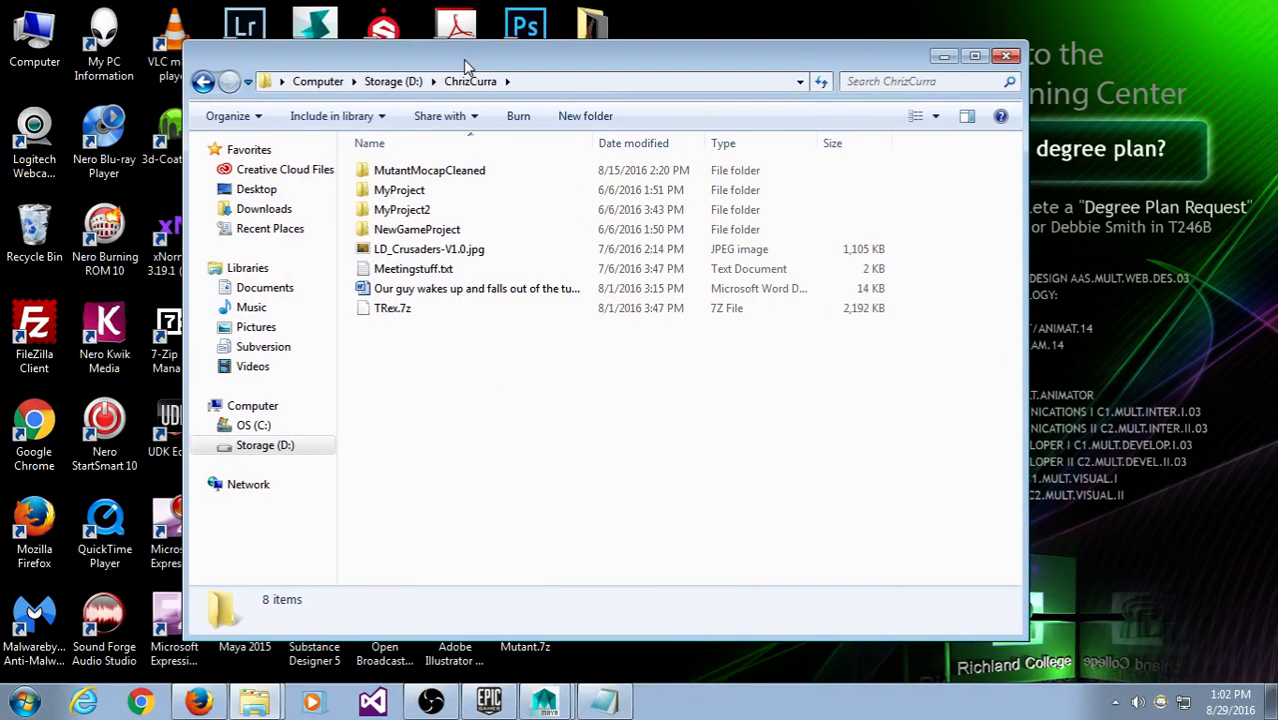
Step: Create a new folder named MutantProject in the personal folder
right_click(457, 380)
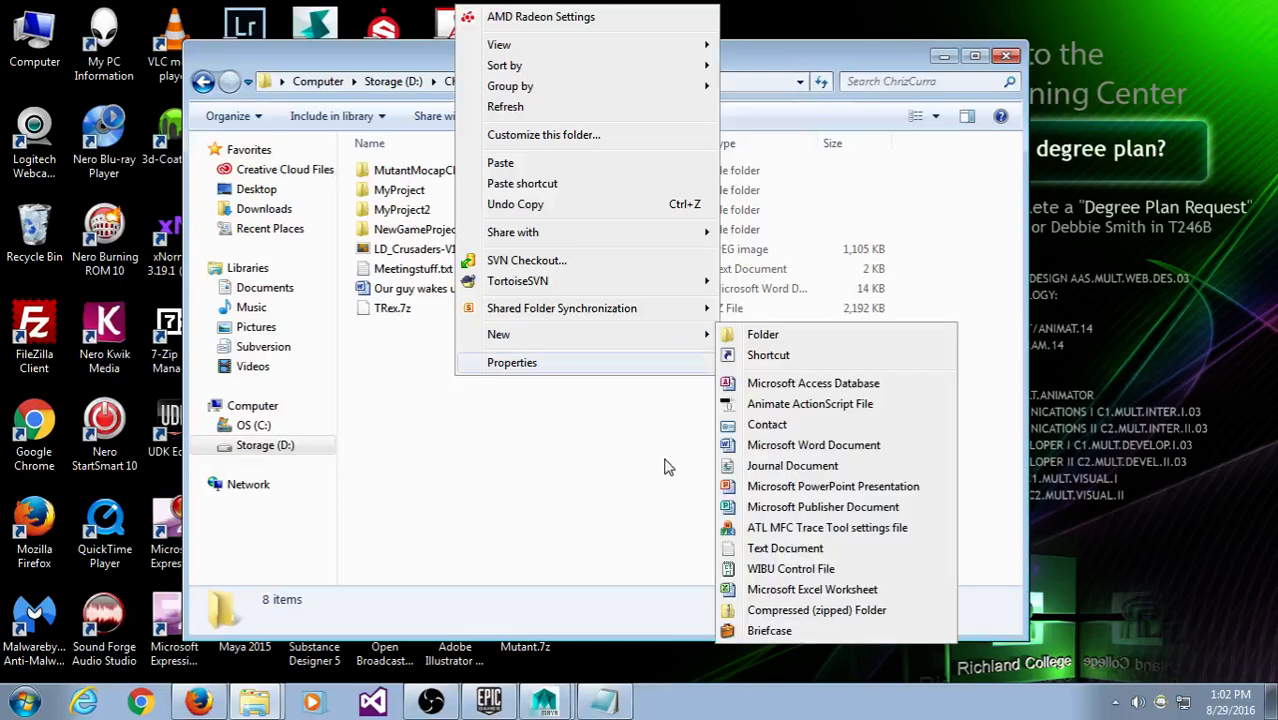
left_click(437, 358)
right_click(437, 358)
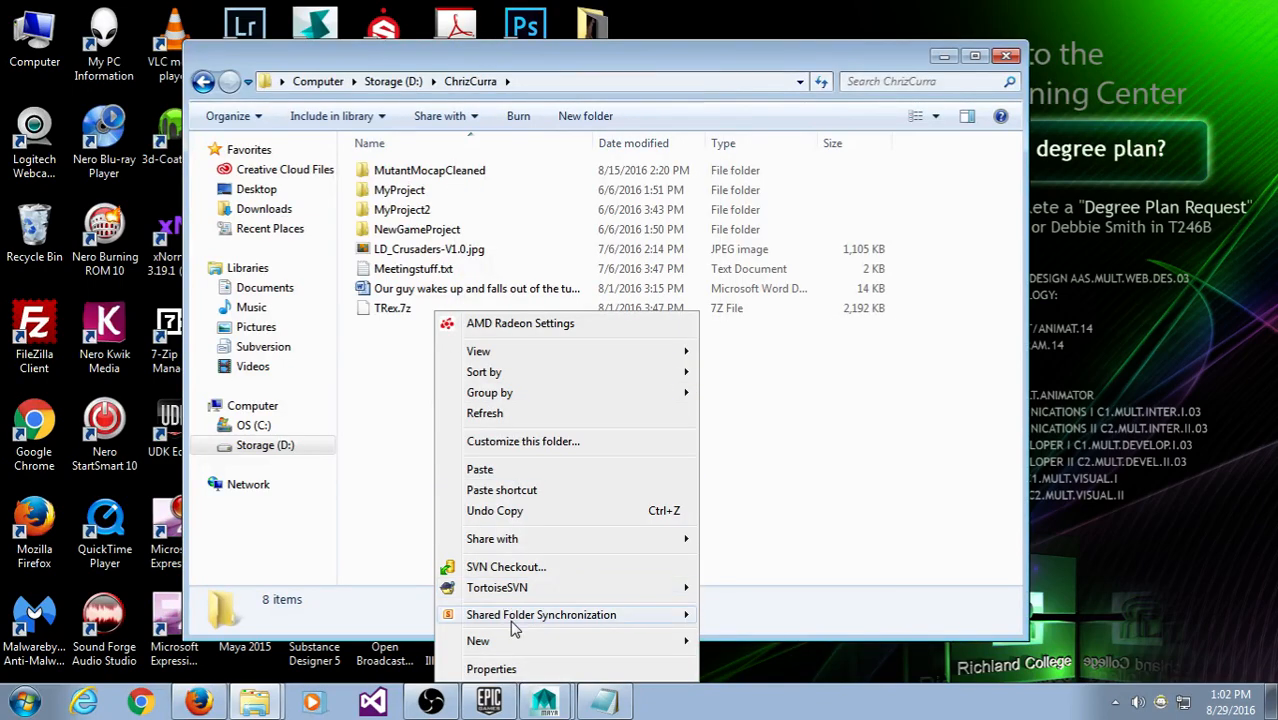
mouse_move(600, 641)
left_click(795, 343)
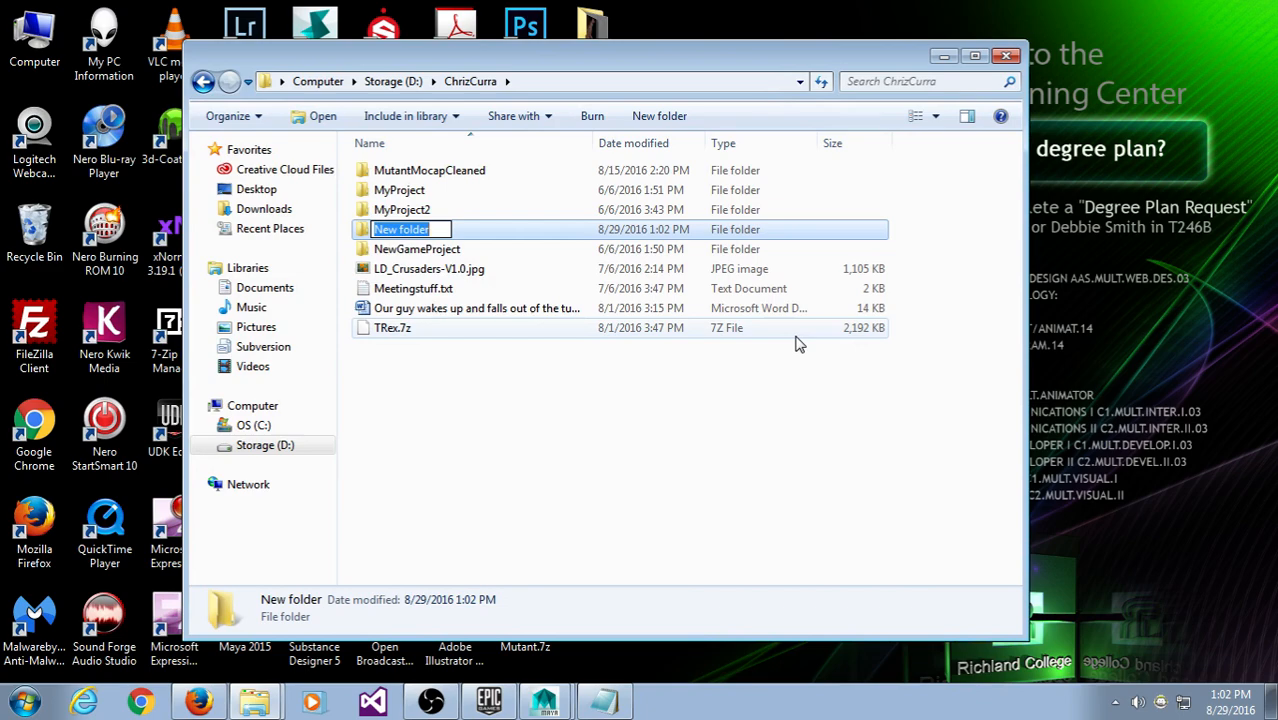
type("Mutant")
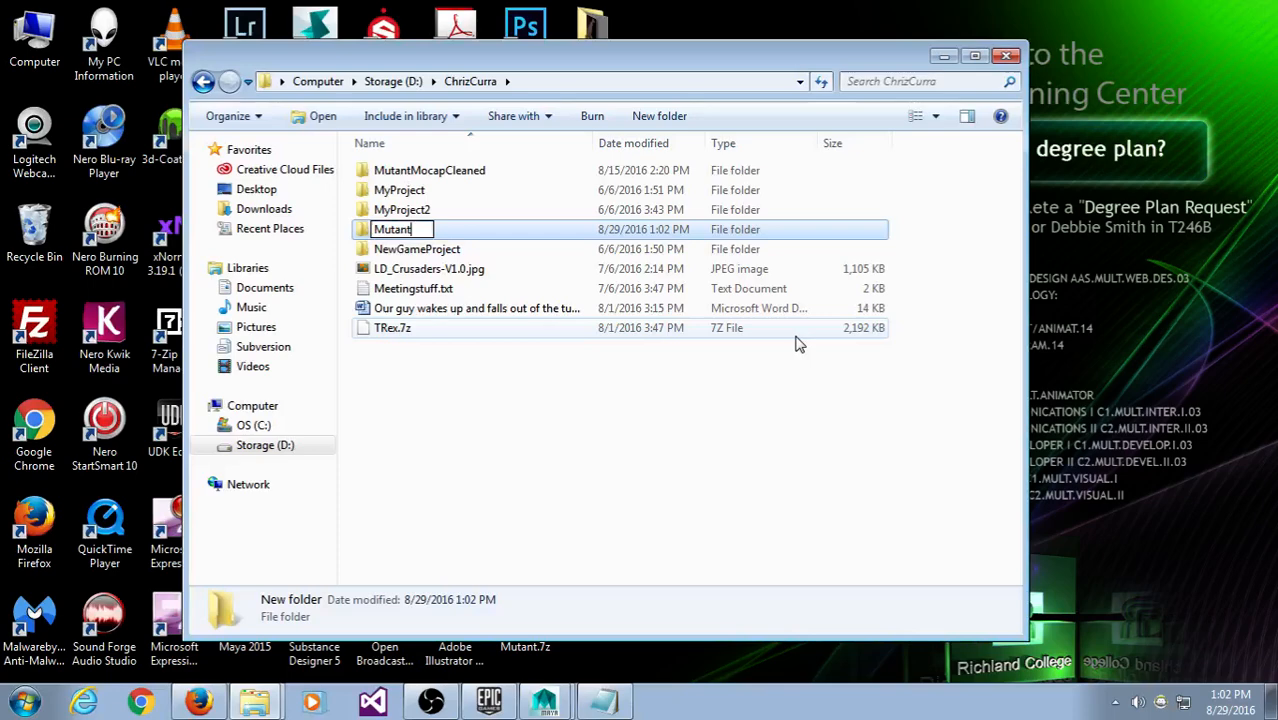
type("Project")
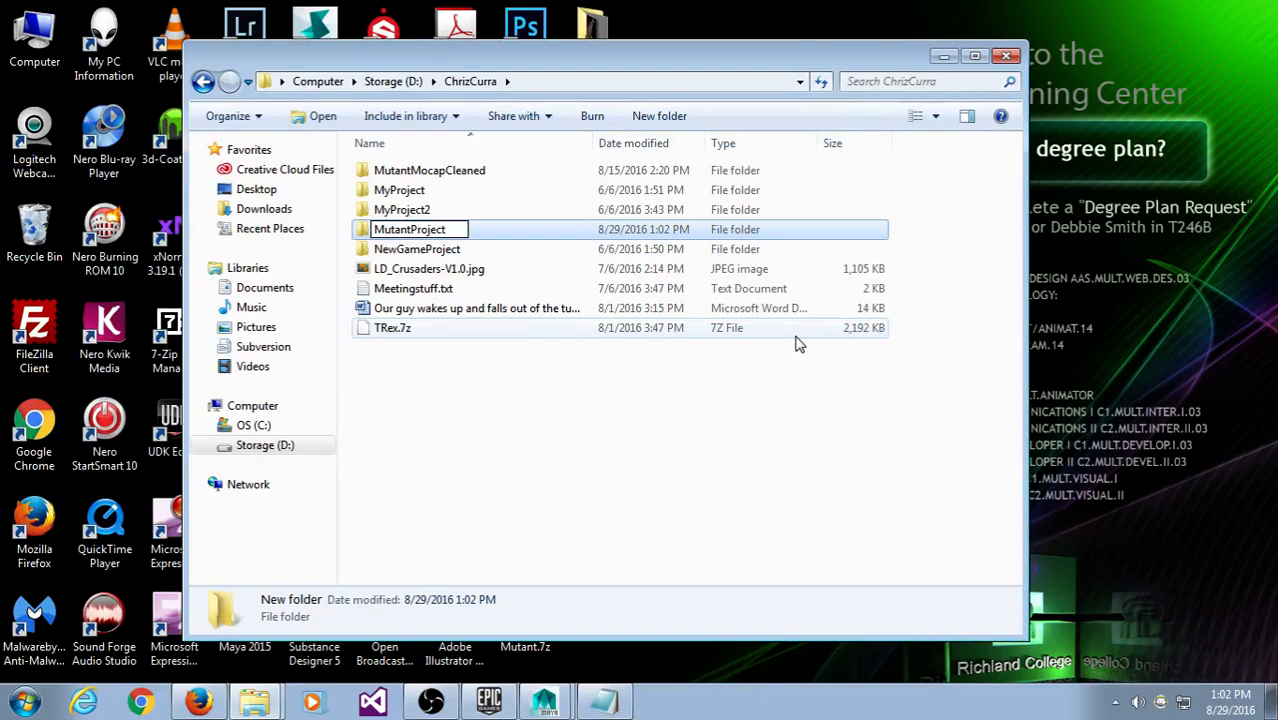
key("Return")
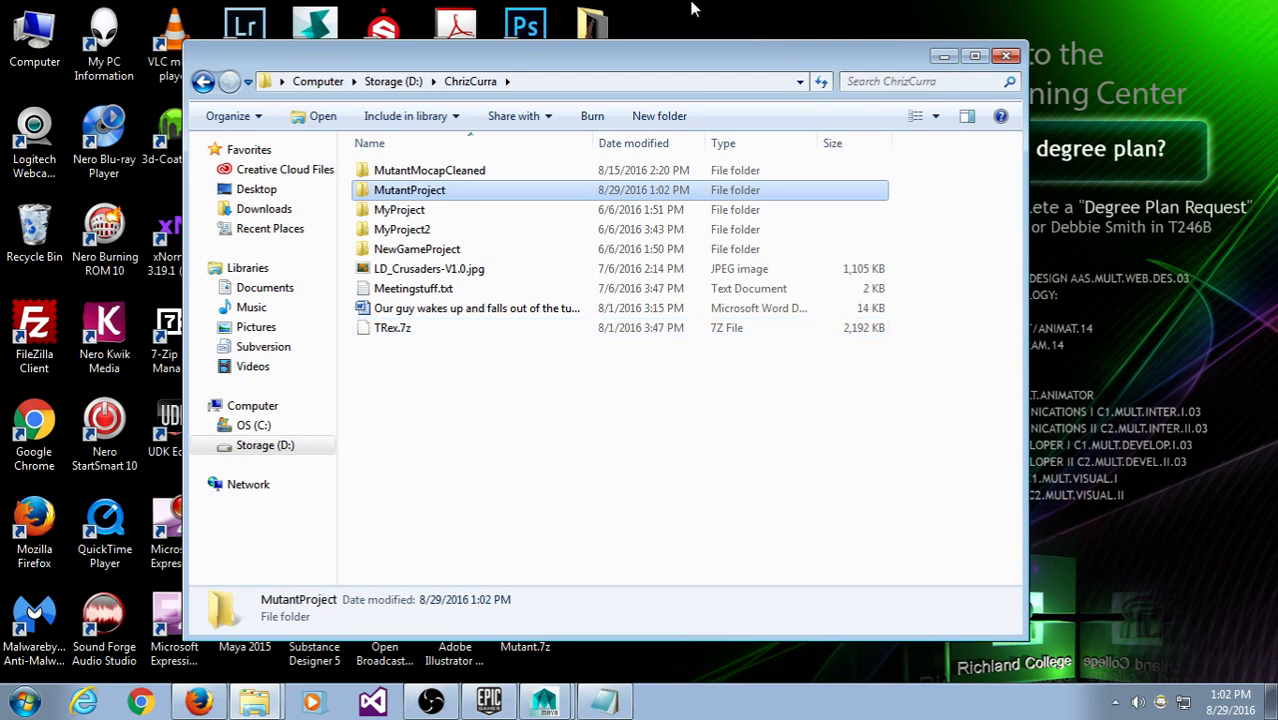
Step: Copy the extracted Mutant folder from the desktop into the MutantProject folder
left_click_drag(738, 41, 756, 114)
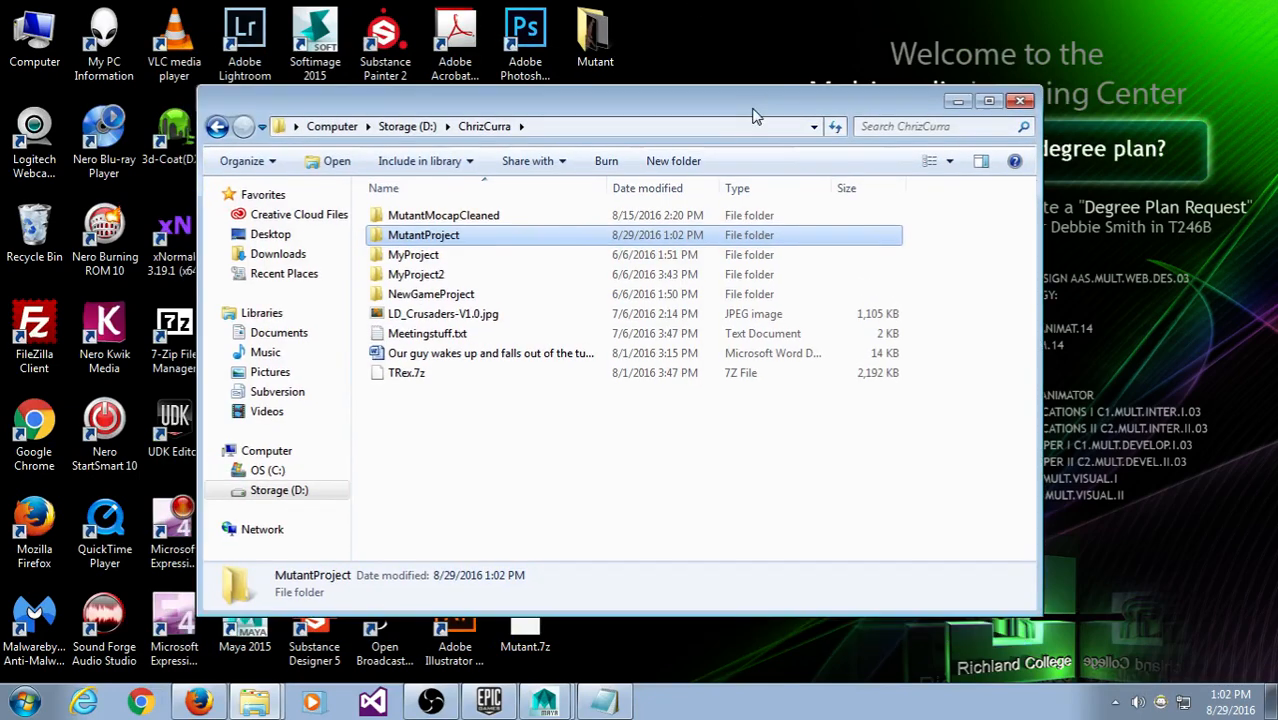
double_click(463, 238)
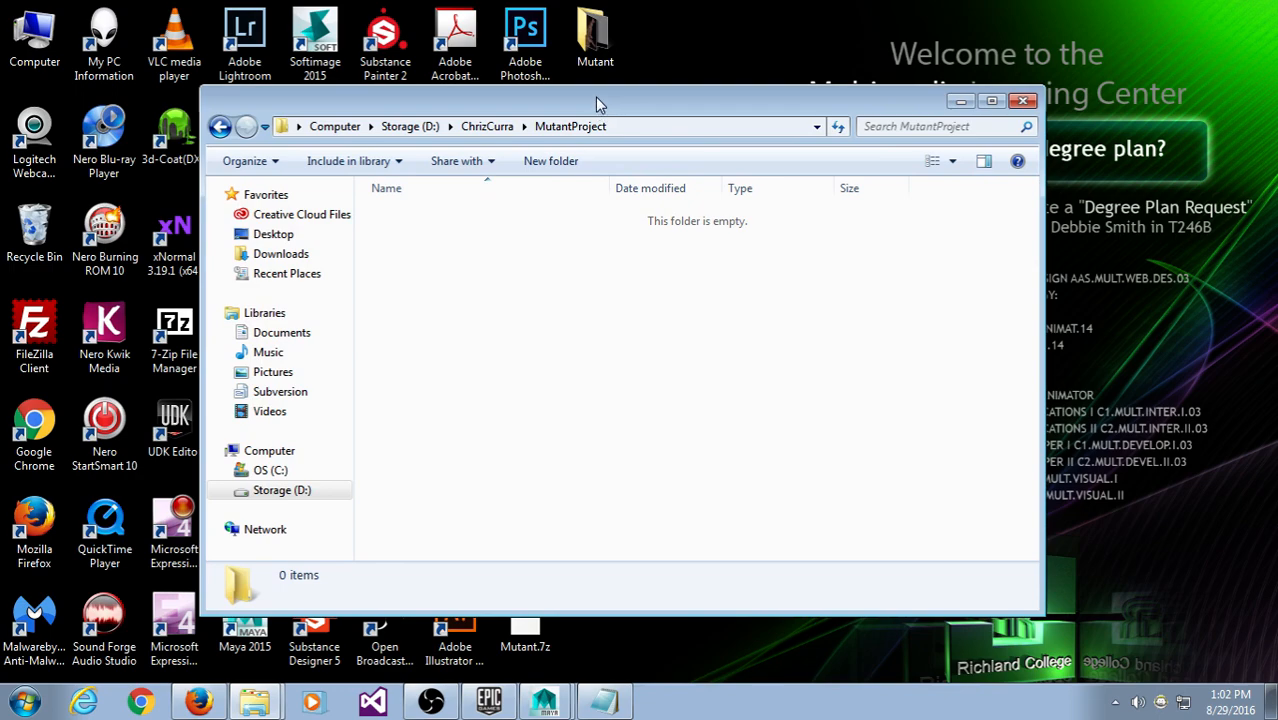
double_click(592, 35)
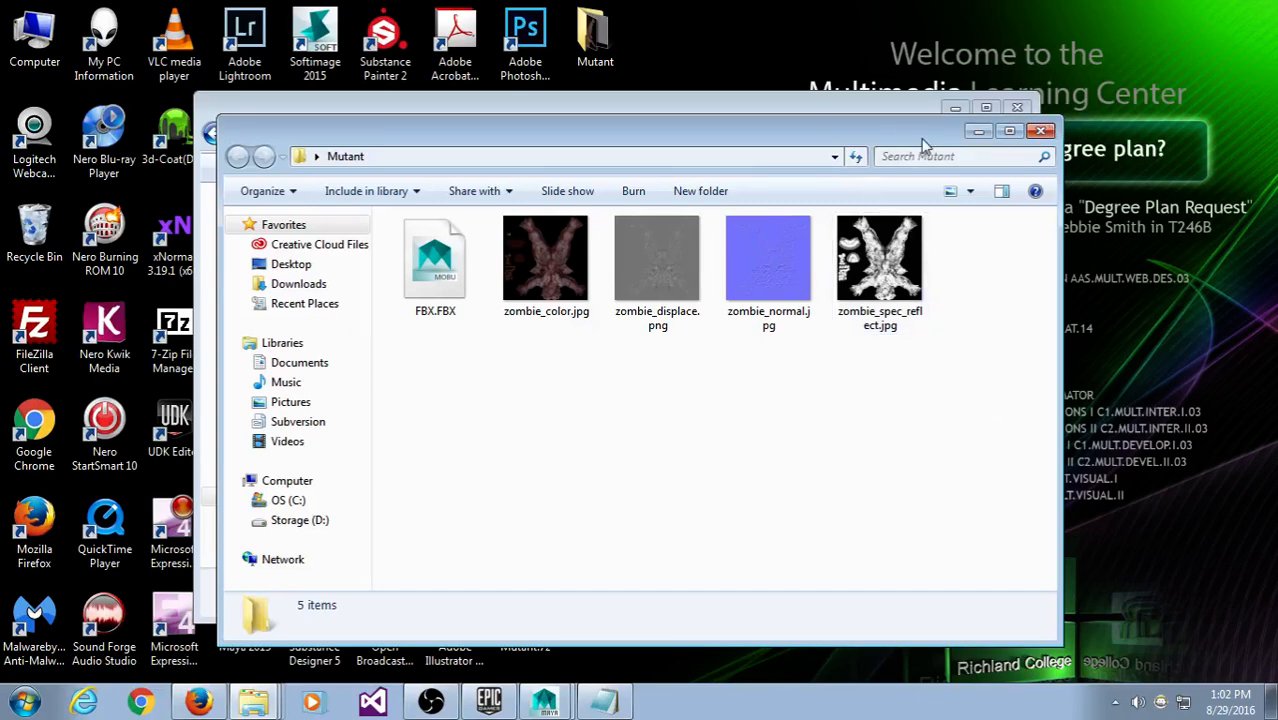
left_click(1040, 131)
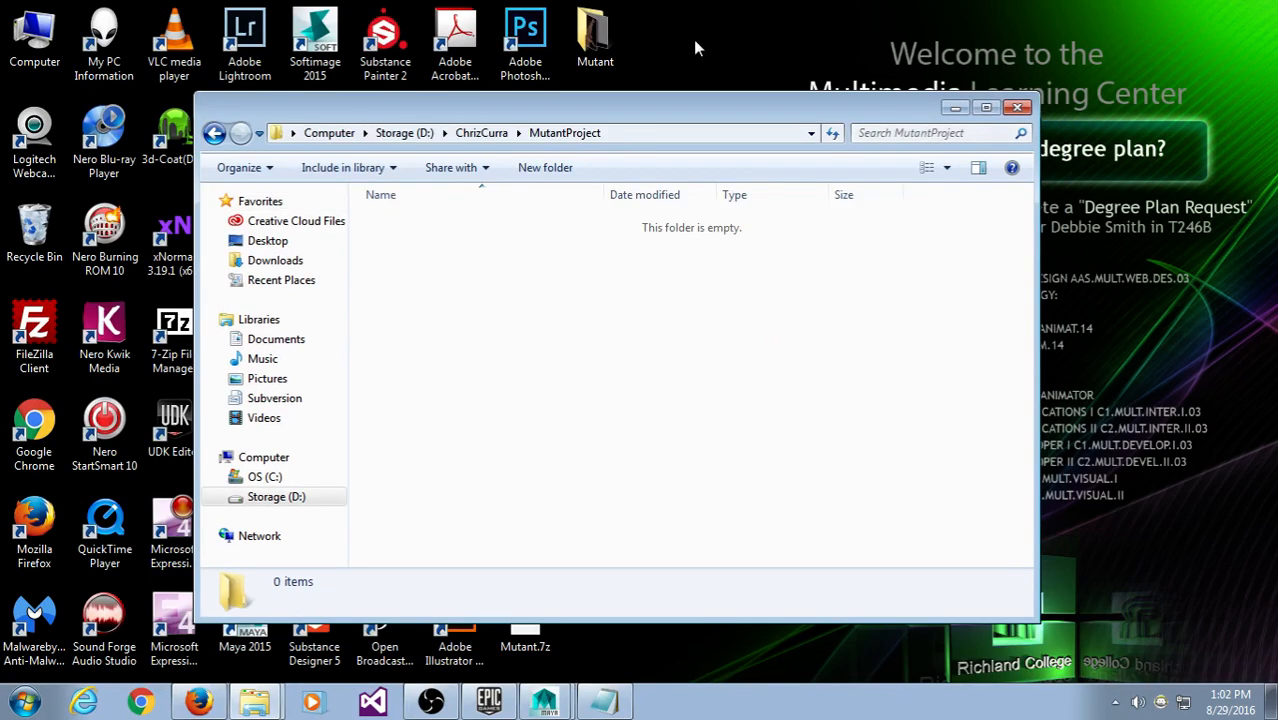
left_click_drag(595, 35, 598, 267)
Step: Rename the copied Mutant folder as MutantFiles
left_click(436, 222)
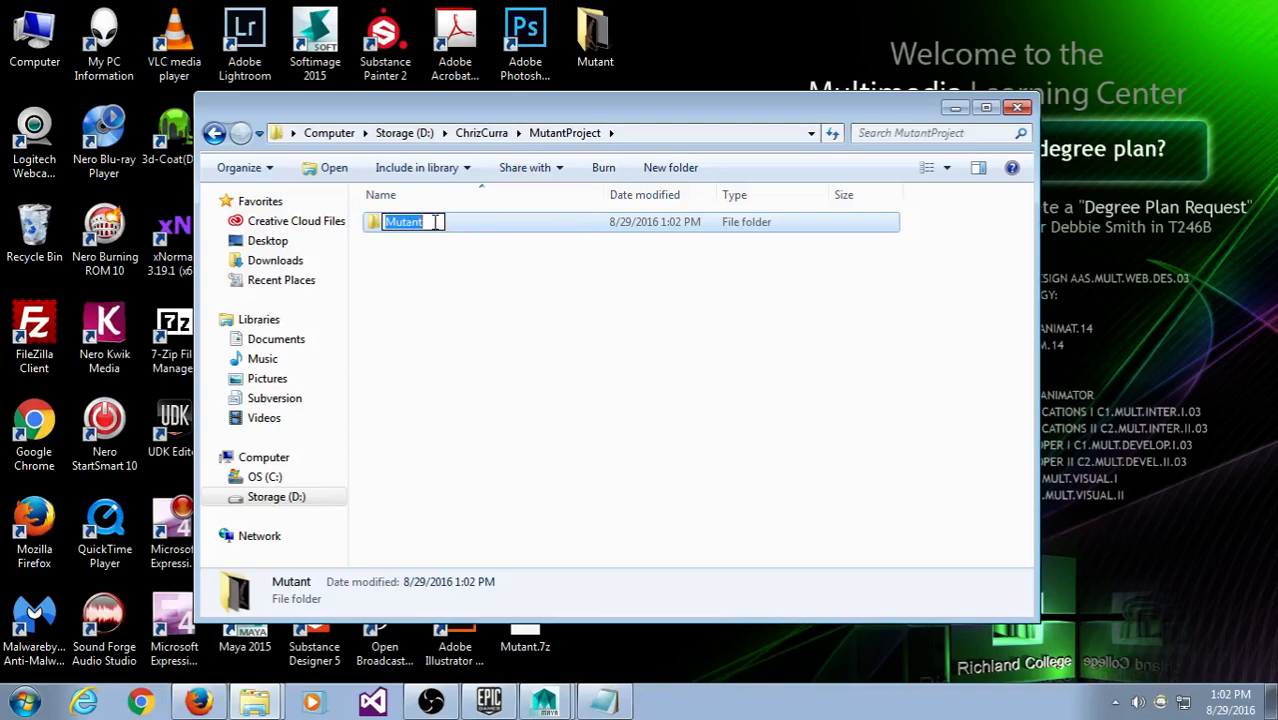
type("MutantFiles")
key("Return")
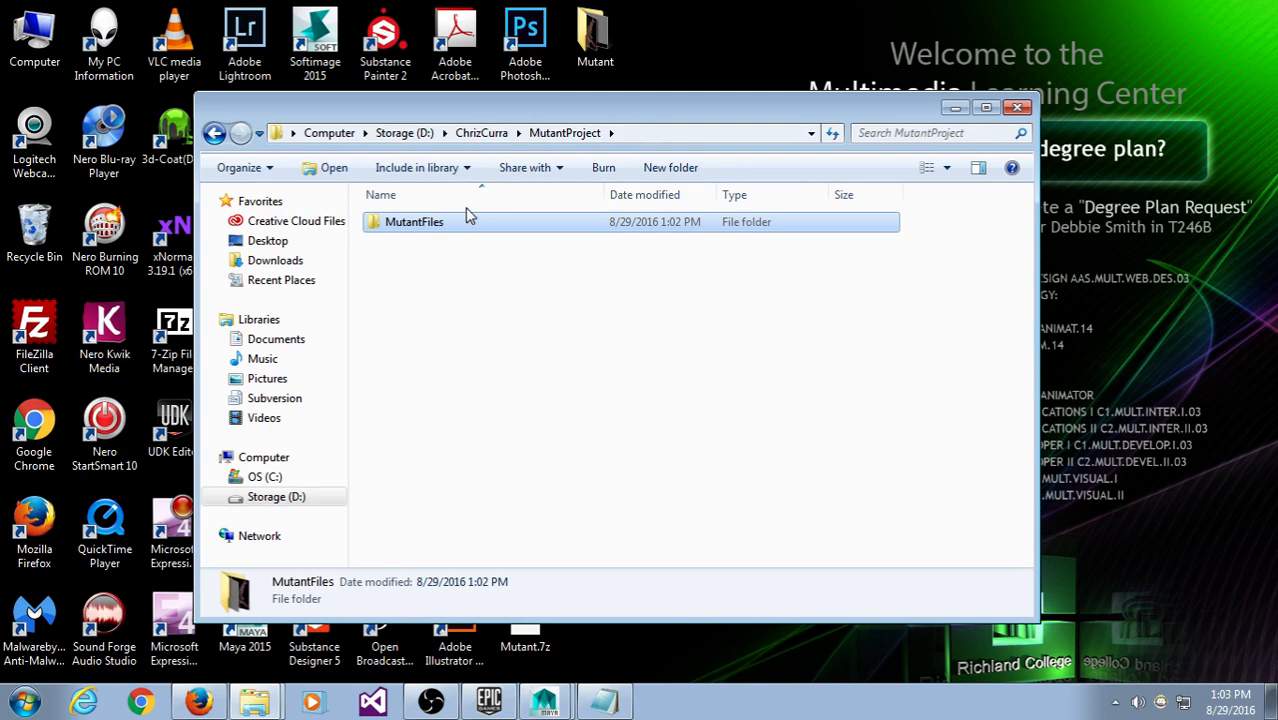
Step: Open the MutantFiles folder and look over its FBX model and zombie texture files
left_click_drag(502, 111, 477, 105)
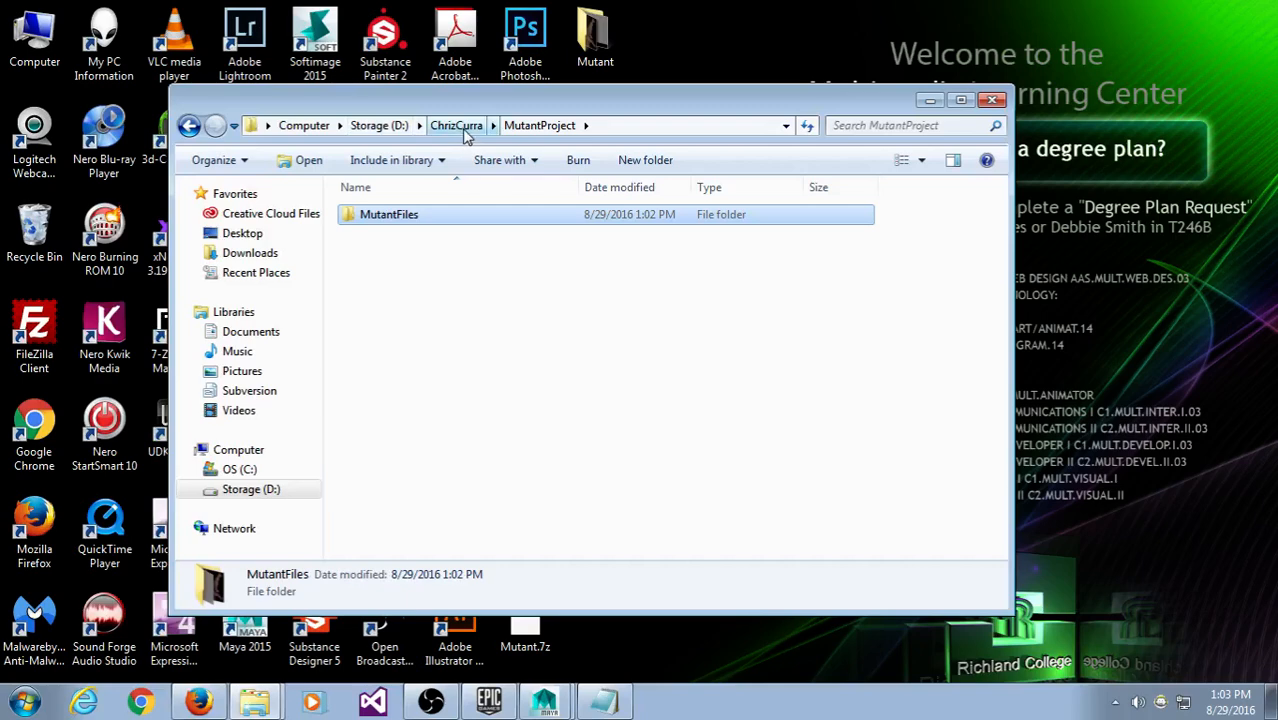
double_click(377, 220)
left_click_drag(975, 361, 205, 158)
left_click(673, 432)
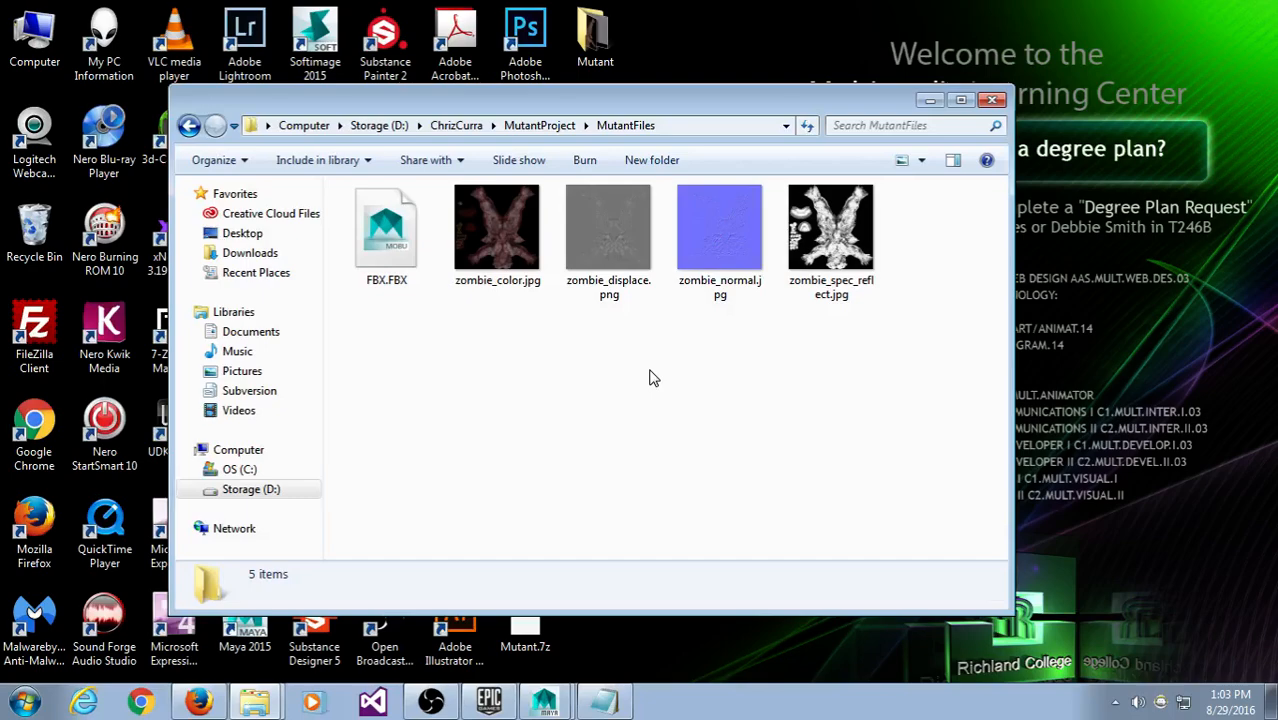
left_click_drag(549, 101, 597, 132)
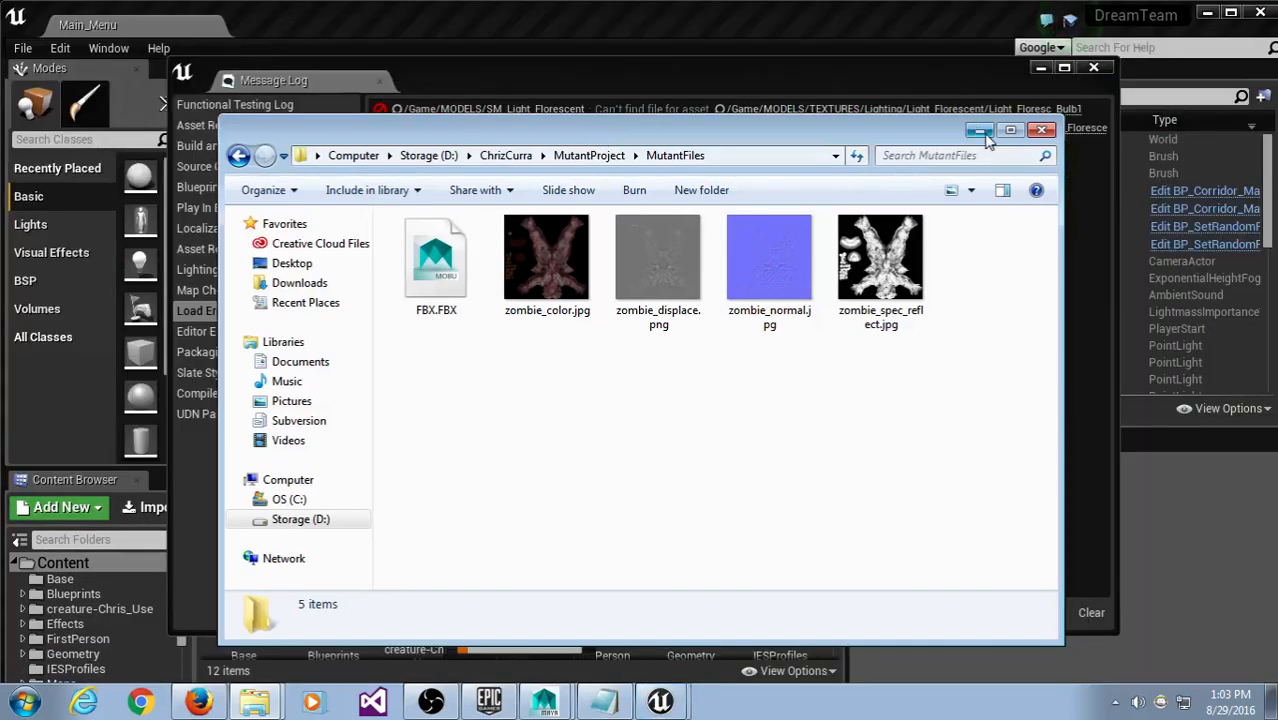
Step: Switch to the DreamTeam project in Unreal Editor, closing the Message Log and making the Content Browser taller
left_click(980, 131)
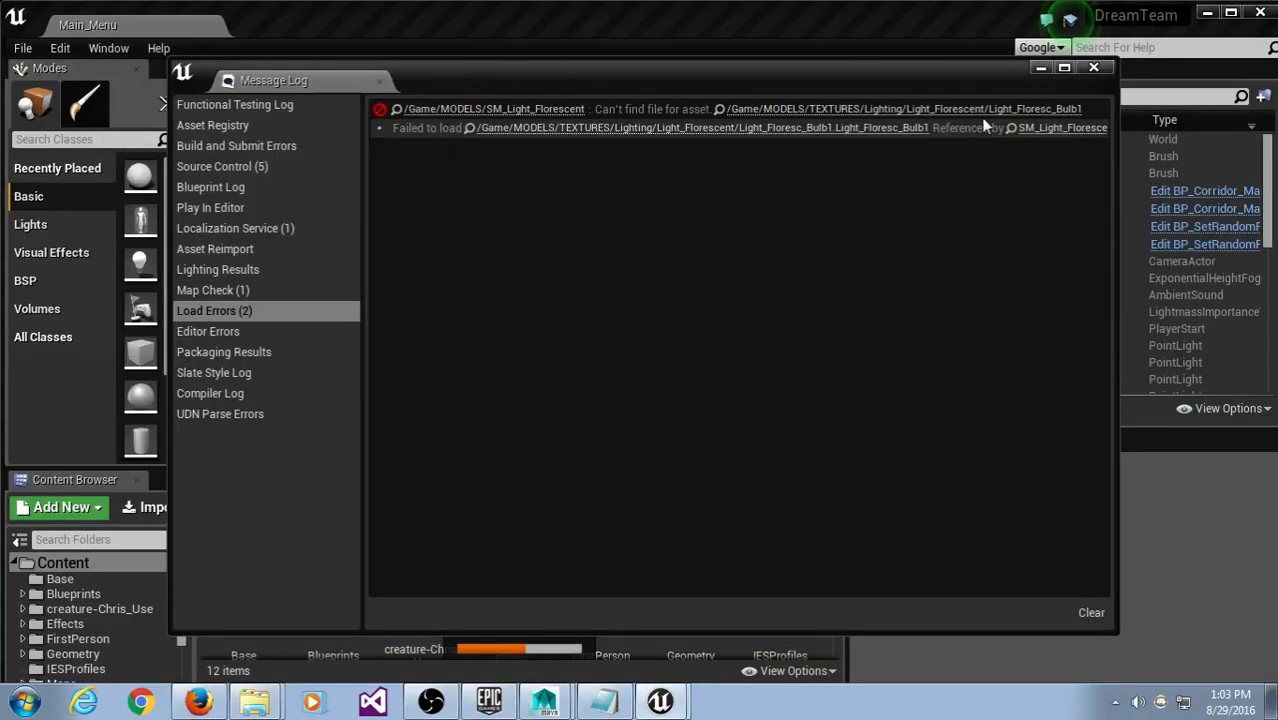
left_click(1094, 67)
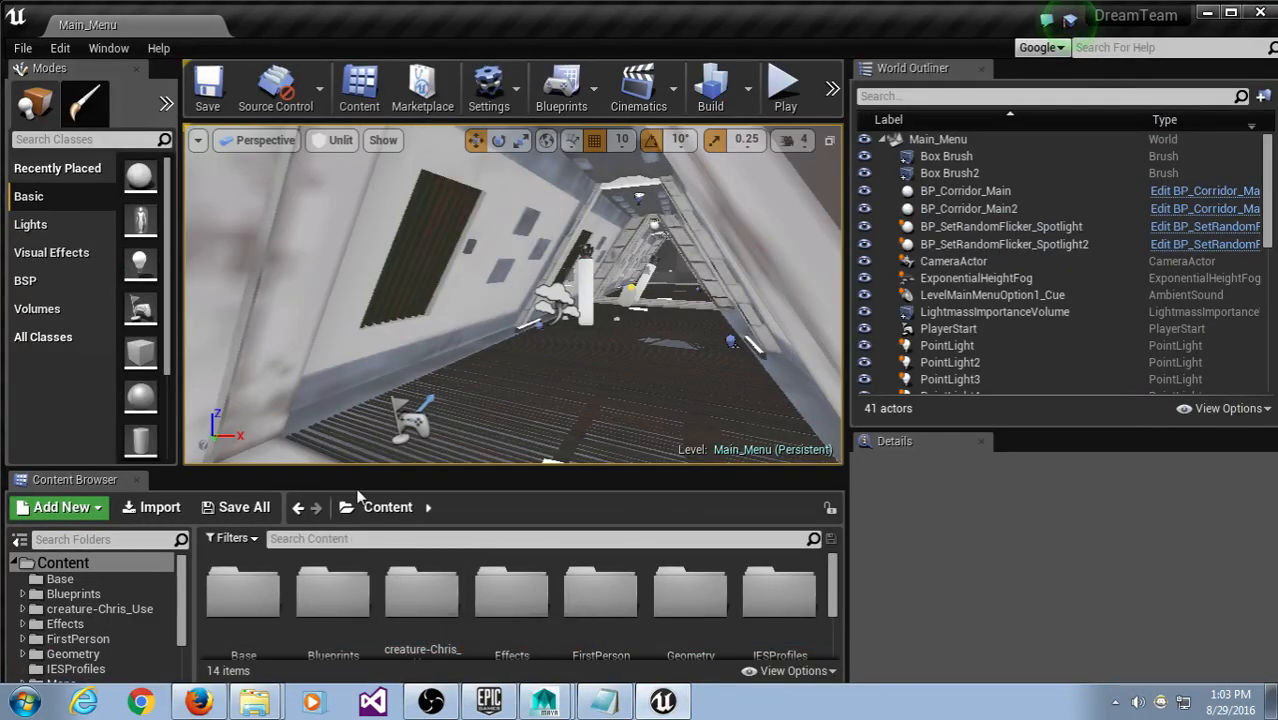
left_click_drag(358, 467, 357, 287)
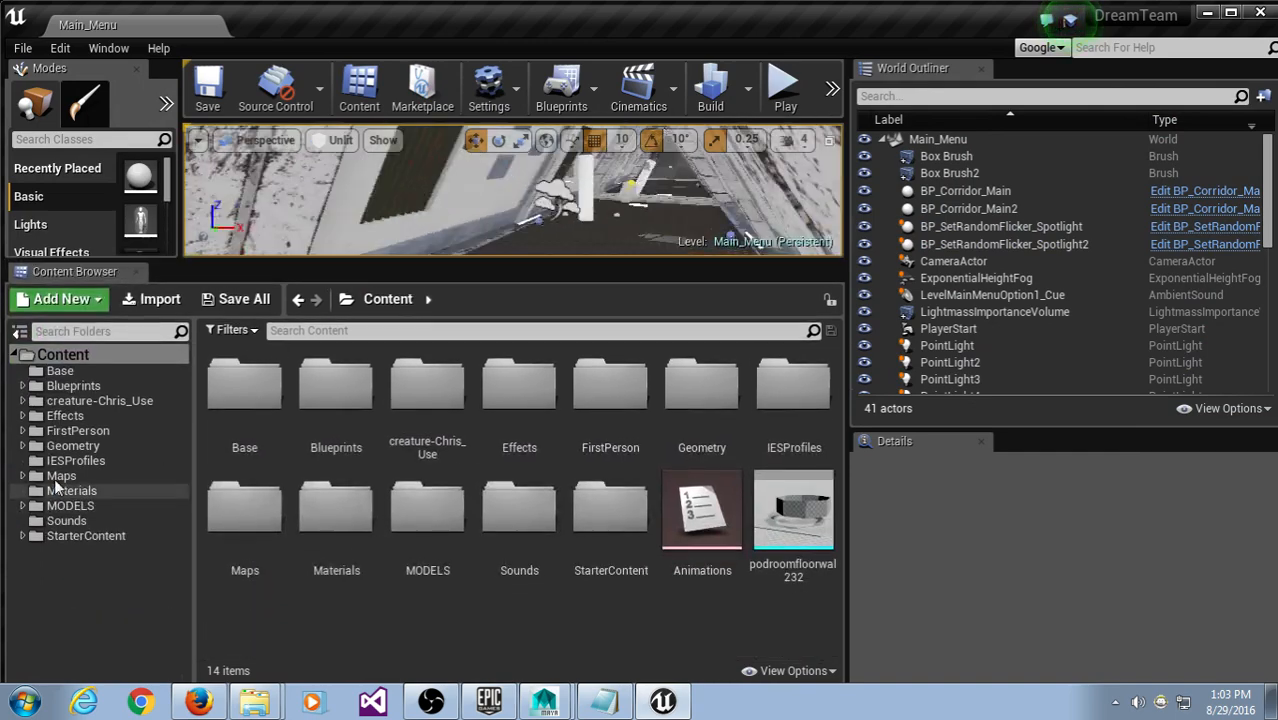
Step: Browse the FirstPerson and creature content folders, and look through the assets in the creature's Mutant folder
left_click(23, 431)
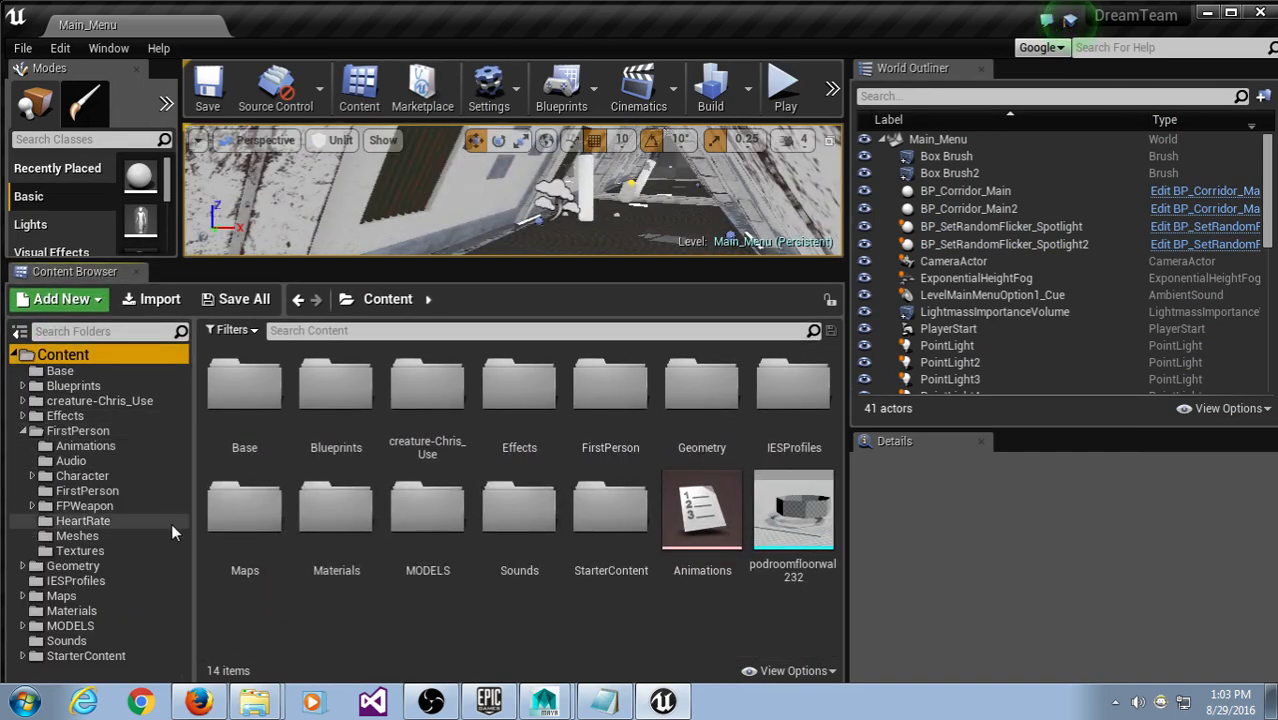
left_click(70, 493)
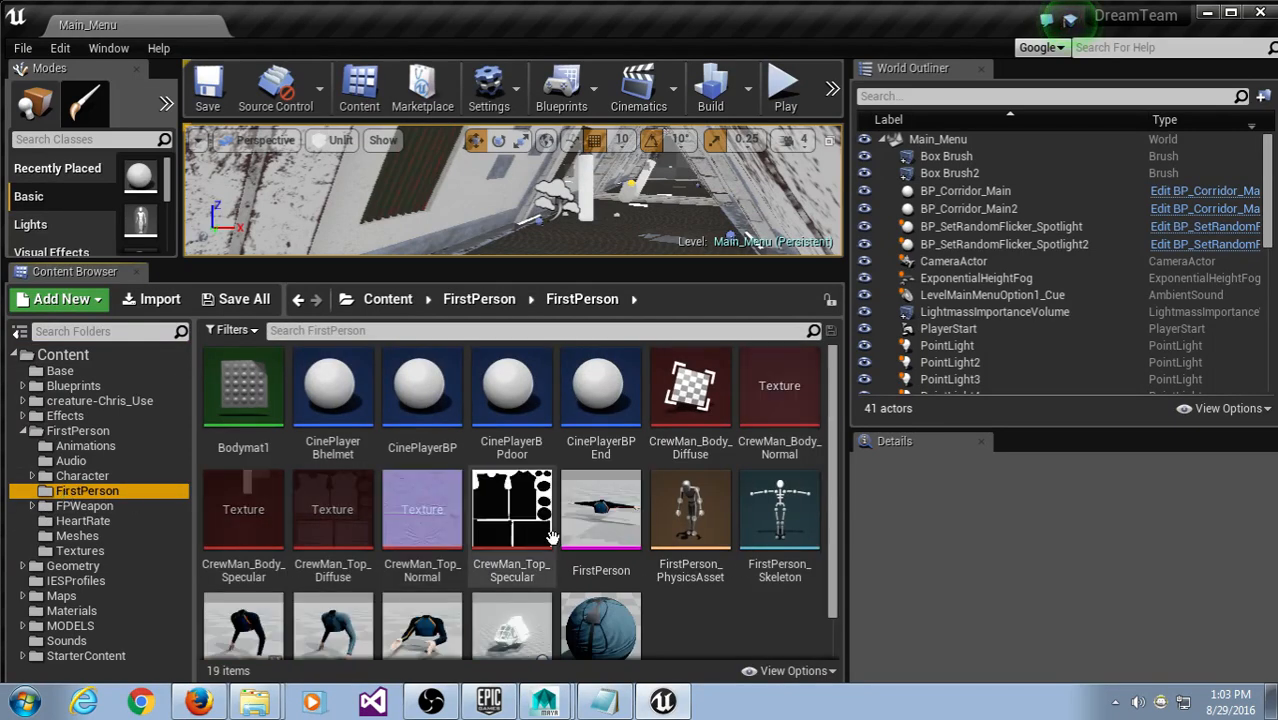
left_click(88, 477)
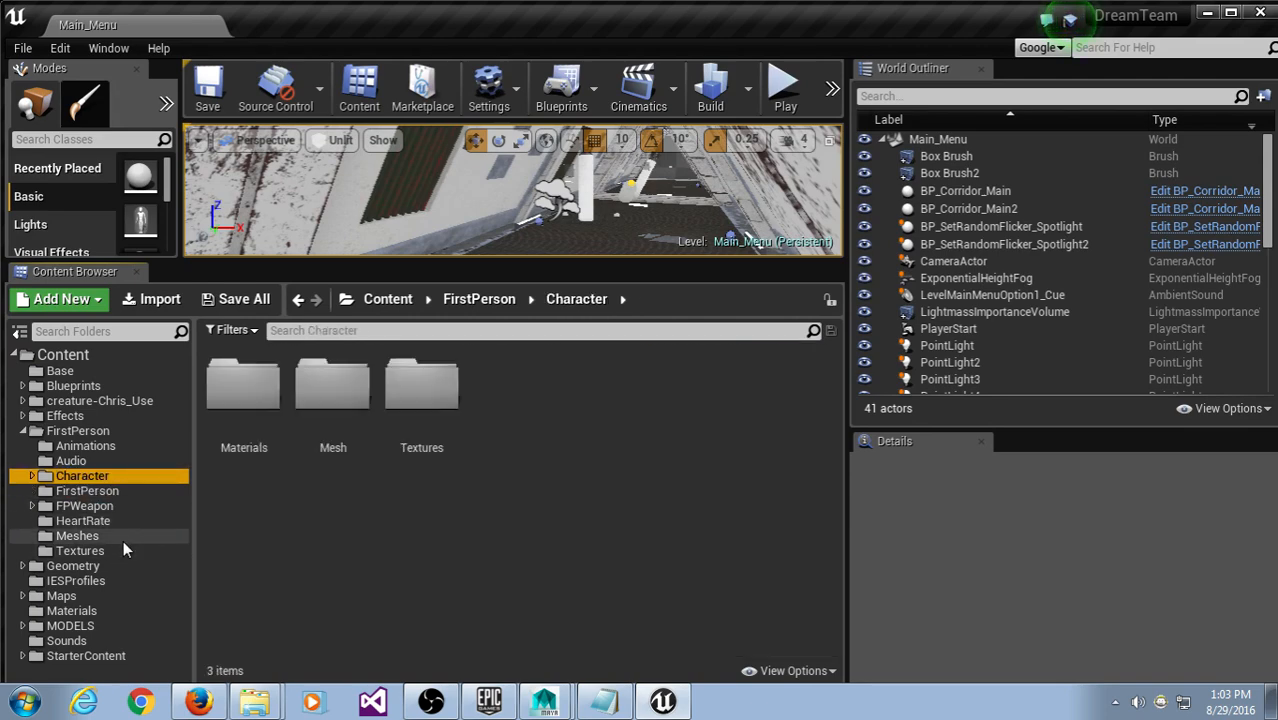
left_click(114, 401)
double_click(342, 396)
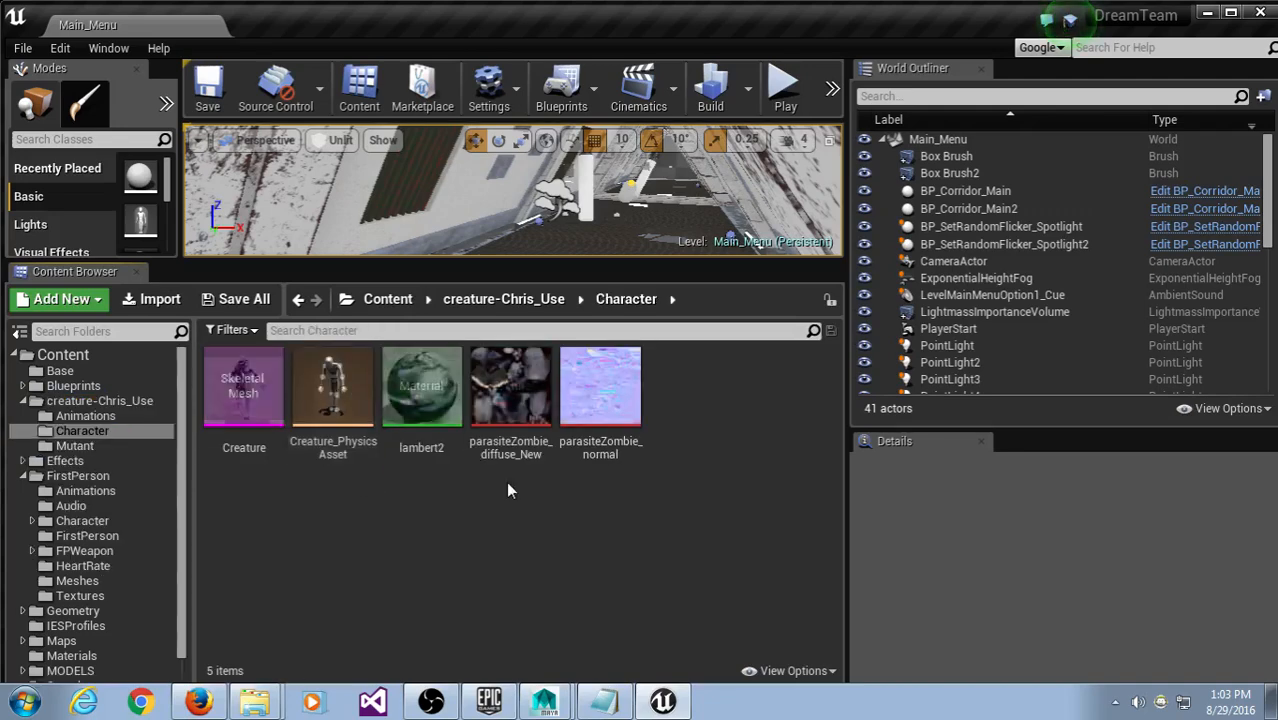
left_click(80, 446)
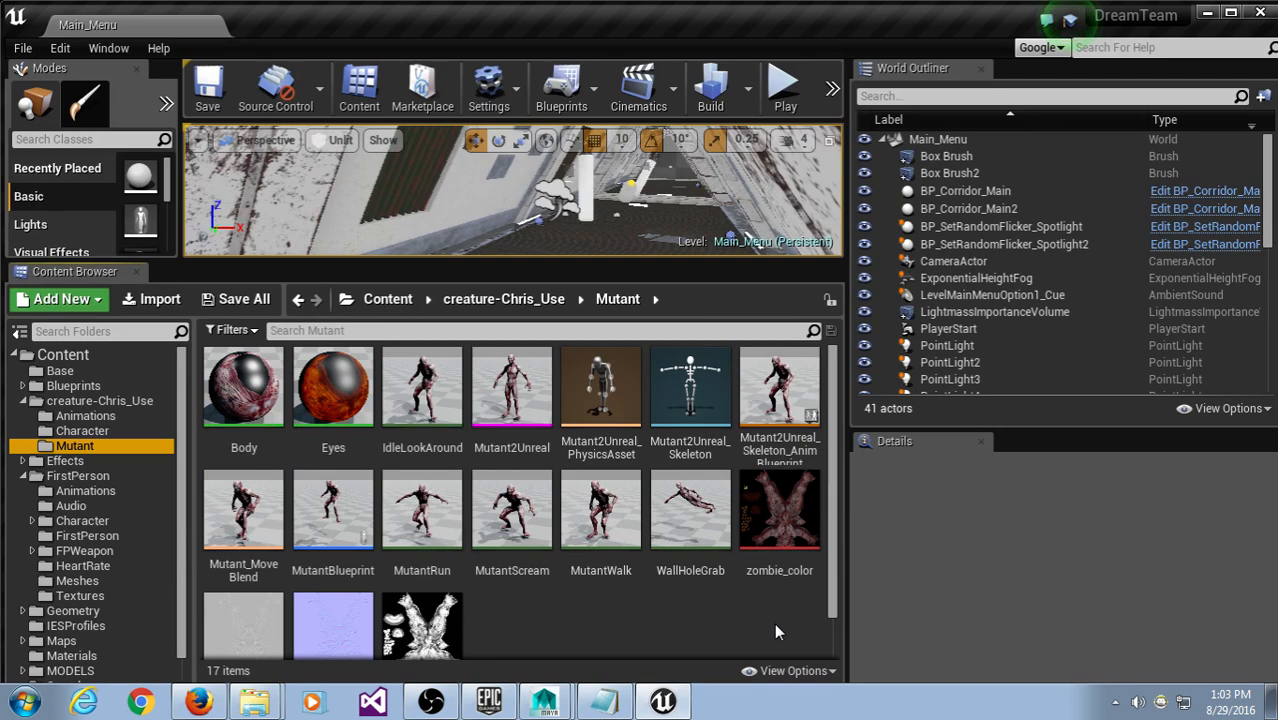
scroll(772, 590, "down", 1)
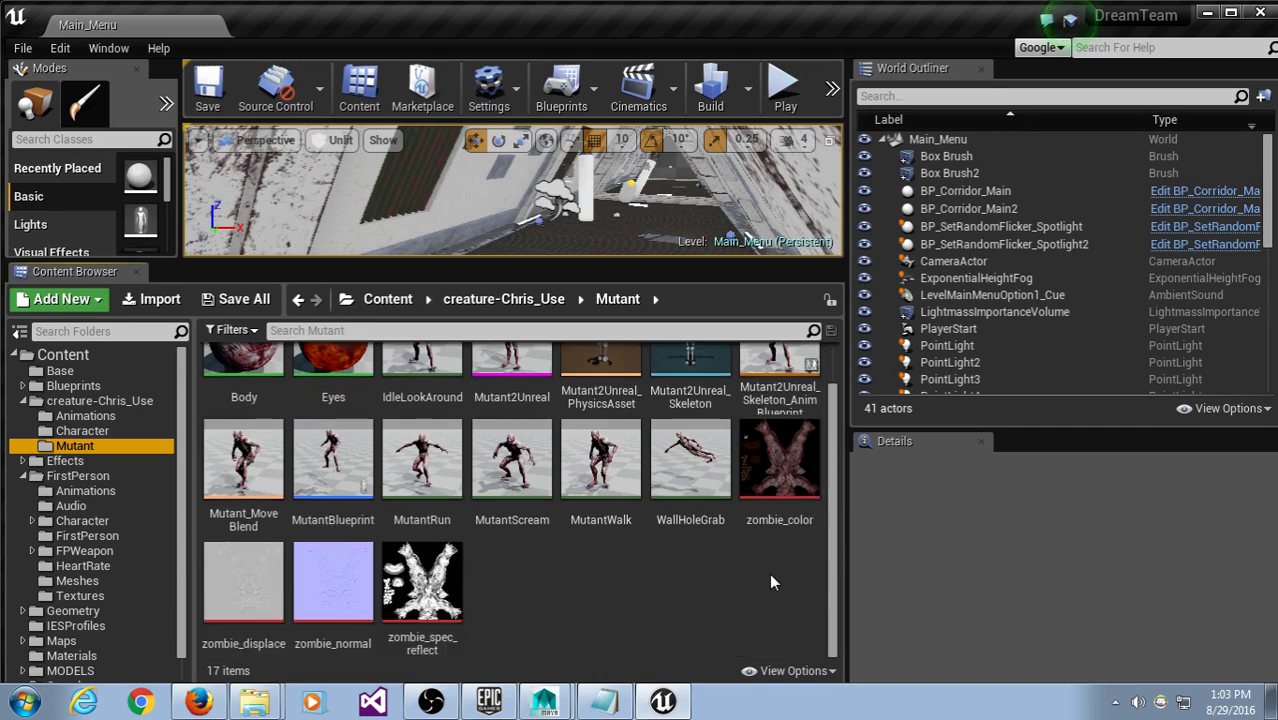
scroll(768, 567, "up", 1)
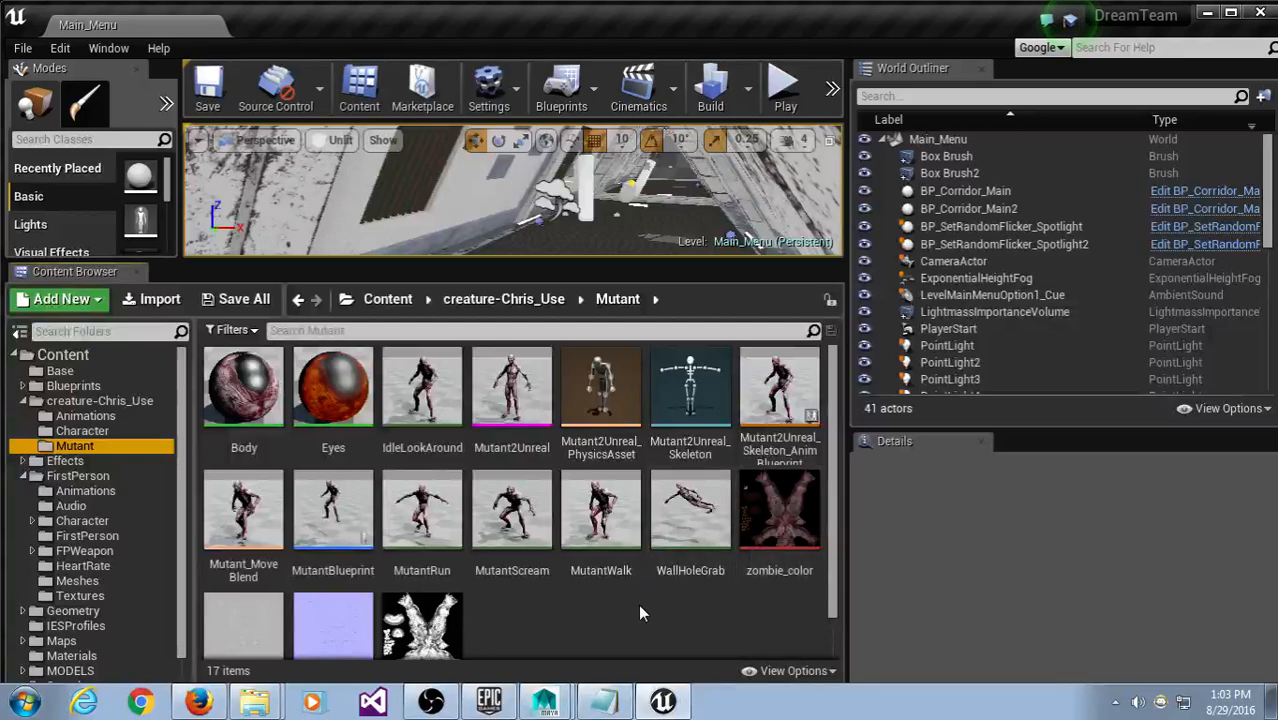
Step: Open the IdleLookAround animation and enlarge its preview viewport
double_click(422, 392)
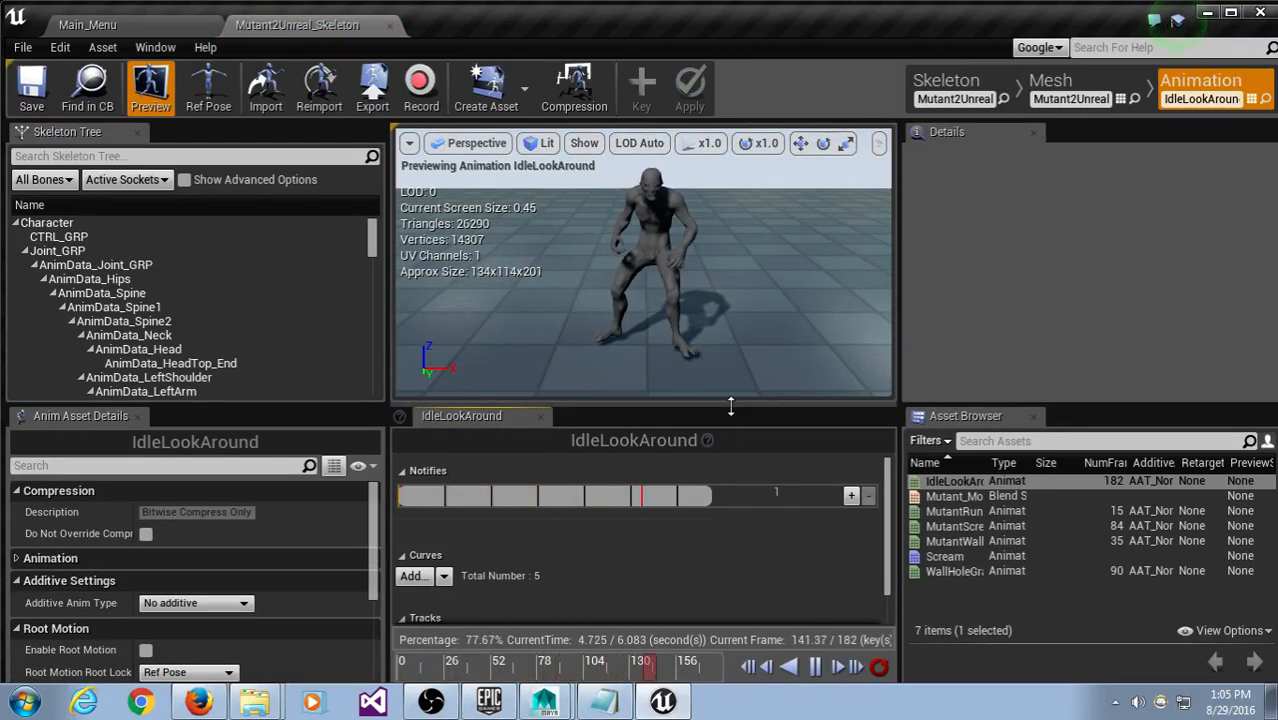
left_click_drag(745, 405, 760, 471)
left_click_drag(898, 290, 1042, 286)
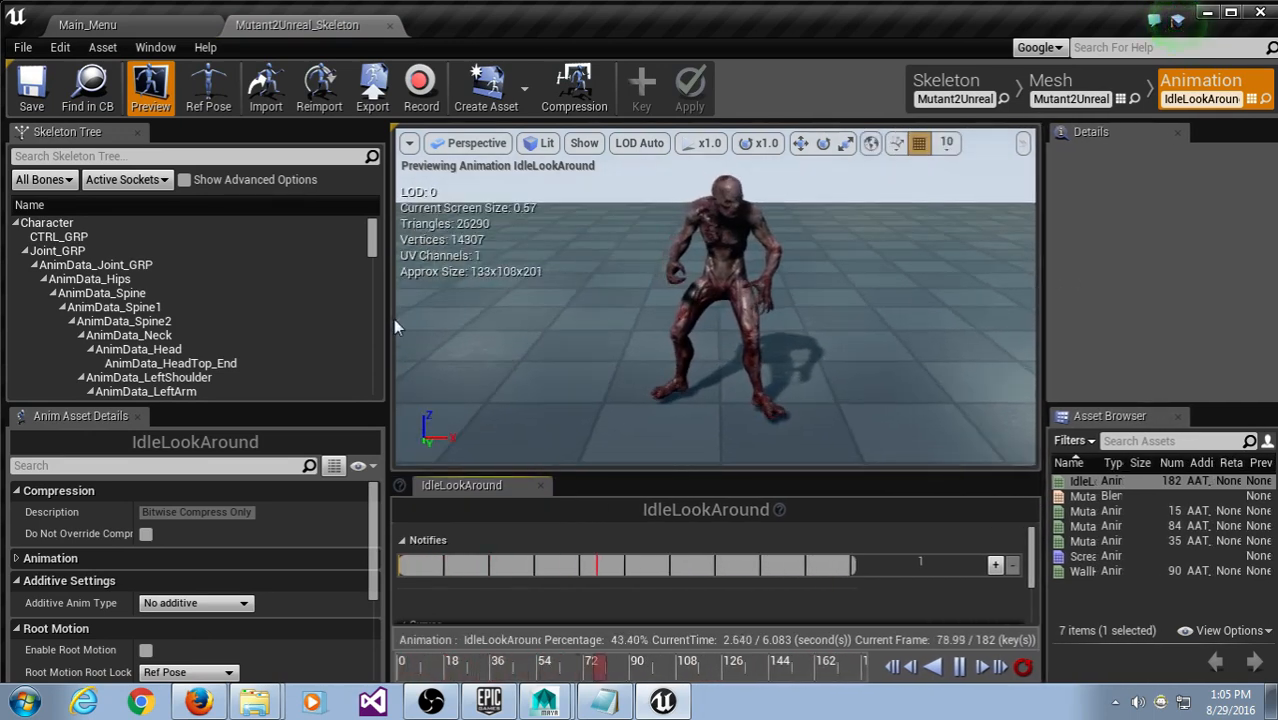
left_click_drag(390, 319, 223, 333)
Step: Examine the mutant's body up close in the IdleLookAround animation preview
scroll(683, 302, "up", 3)
left_click_drag(683, 302, 645, 285)
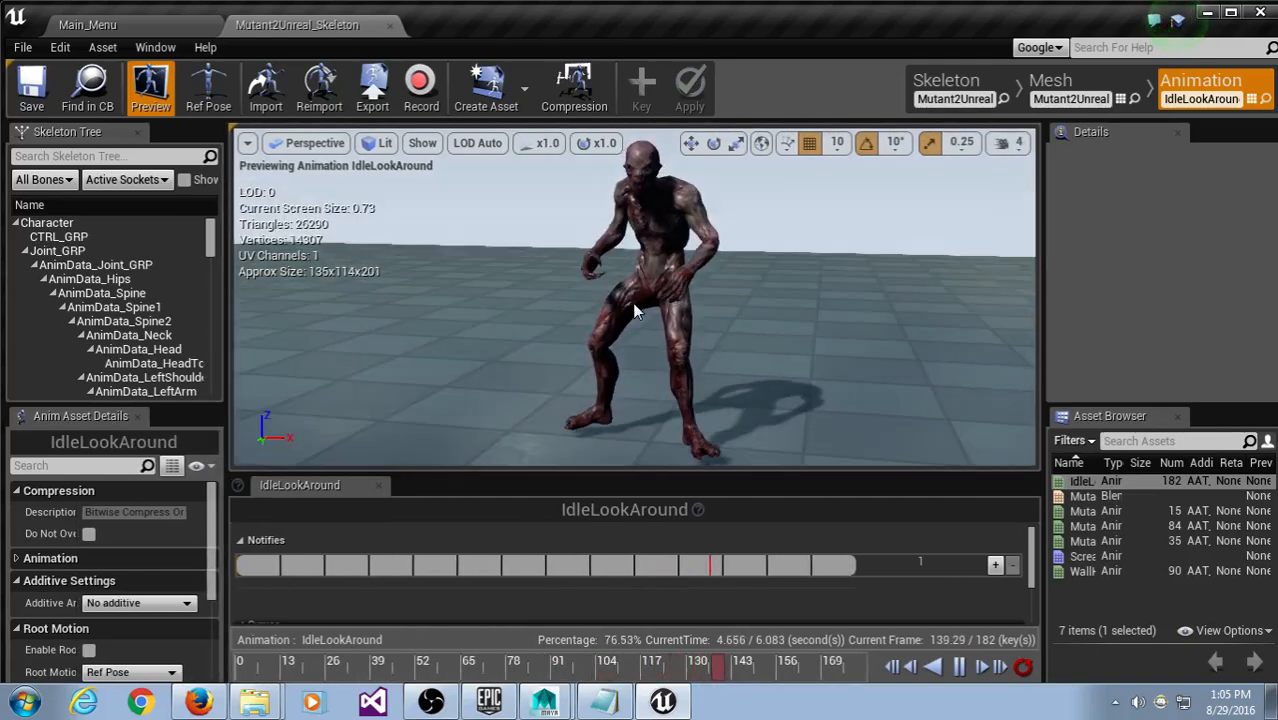
scroll(683, 301, "up", 1)
scroll(742, 308, "up", 5)
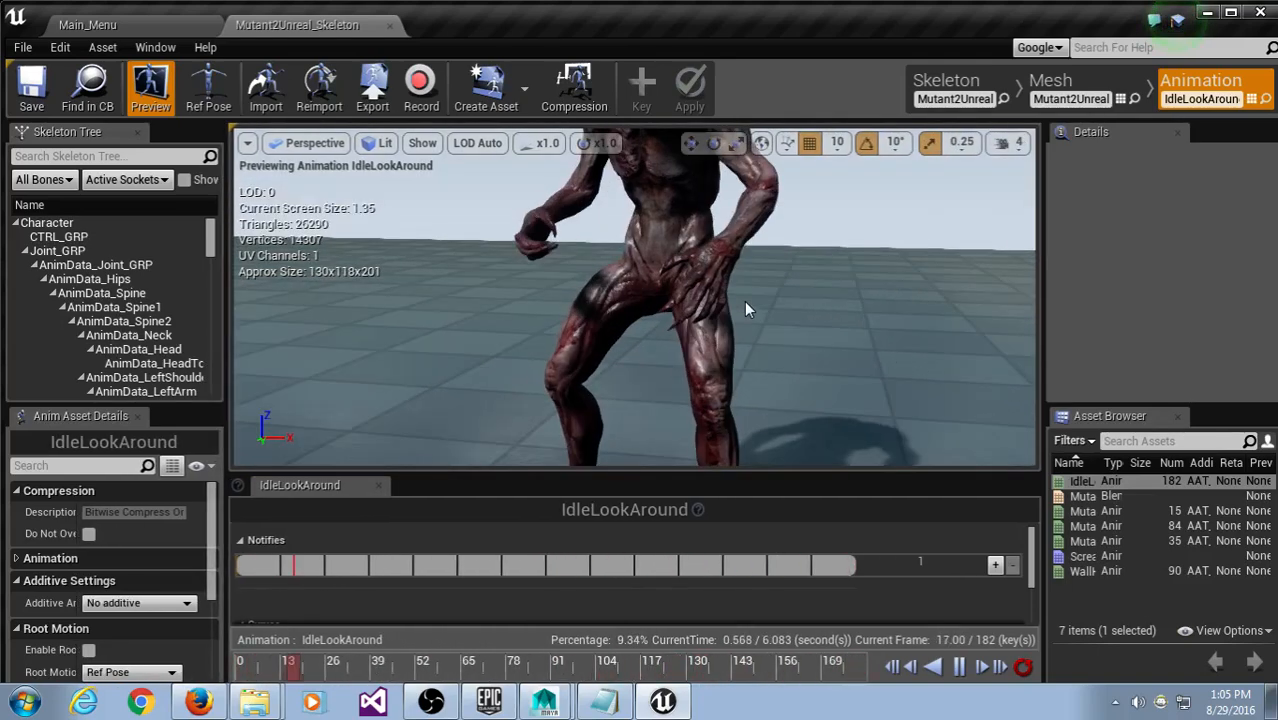
Step: Make the preview viewport taller and examine the mutant's head and upper body while IdleLookAround plays
right_click_drag(664, 275, 664, 241)
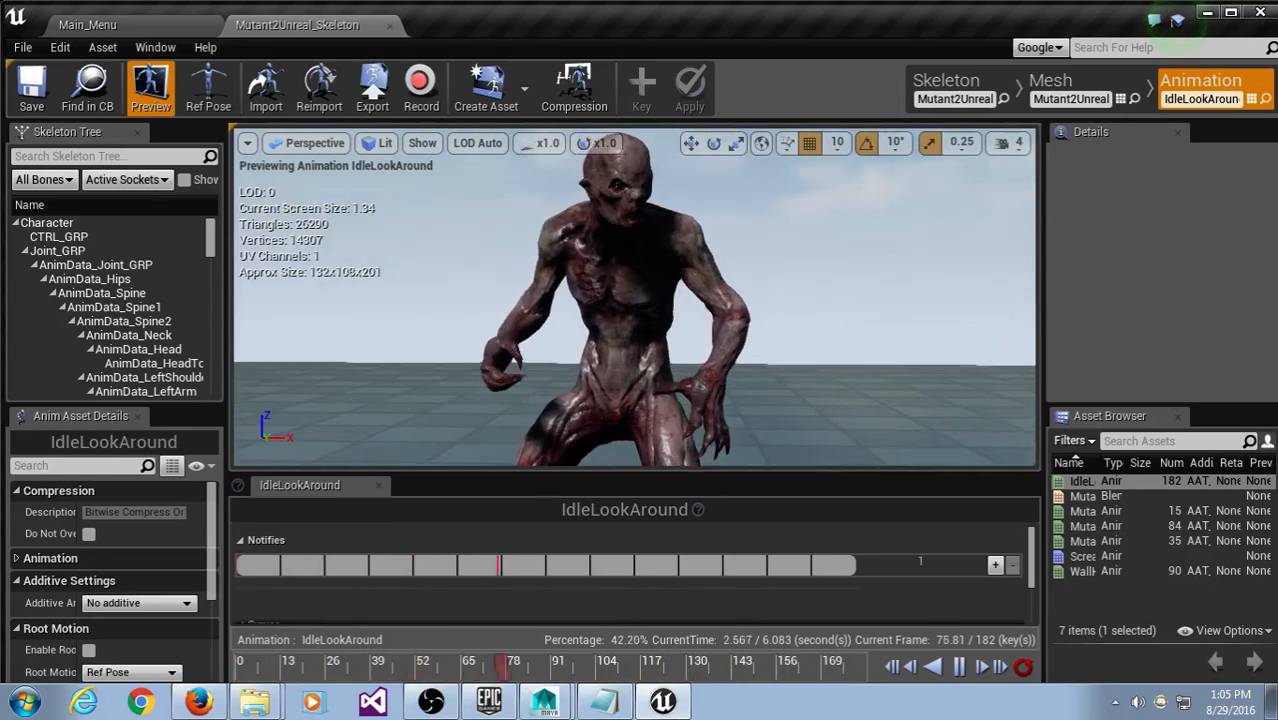
left_click_drag(748, 474, 745, 543)
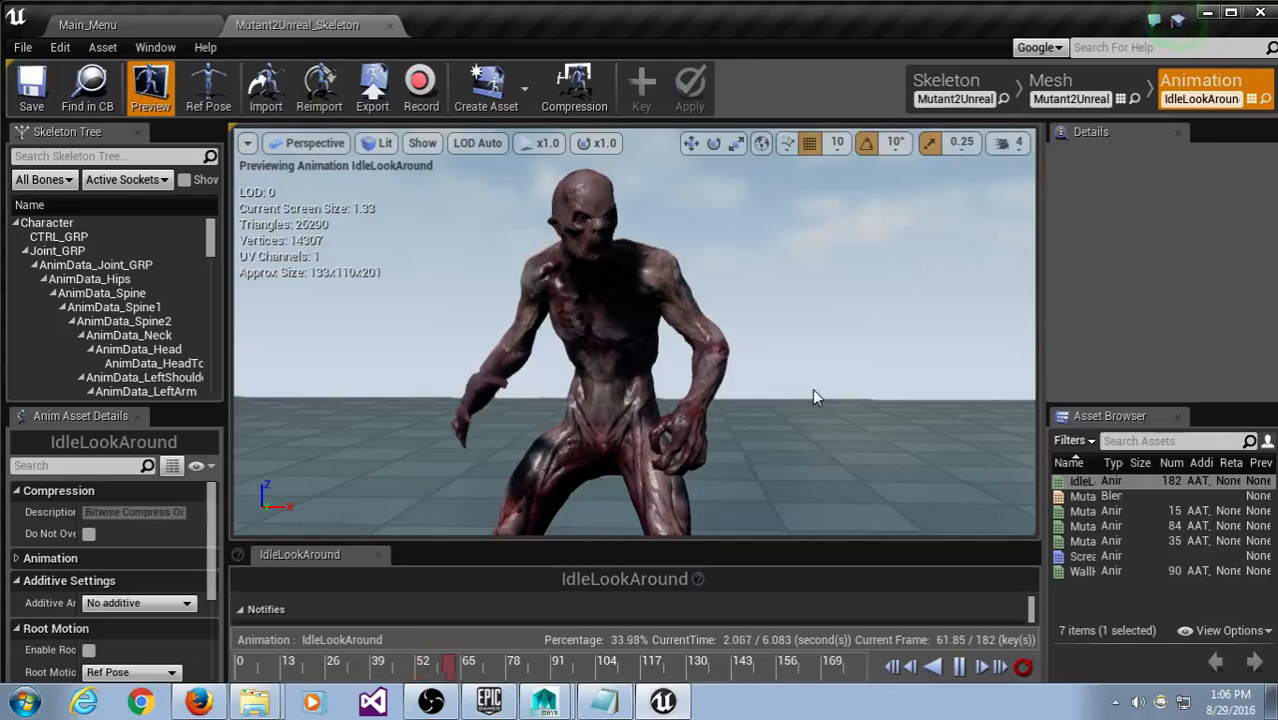
right_click_drag(748, 343, 748, 298)
scroll(748, 343, "up", 5)
right_click_drag(636, 360, 628, 386)
scroll(634, 357, "down", 5)
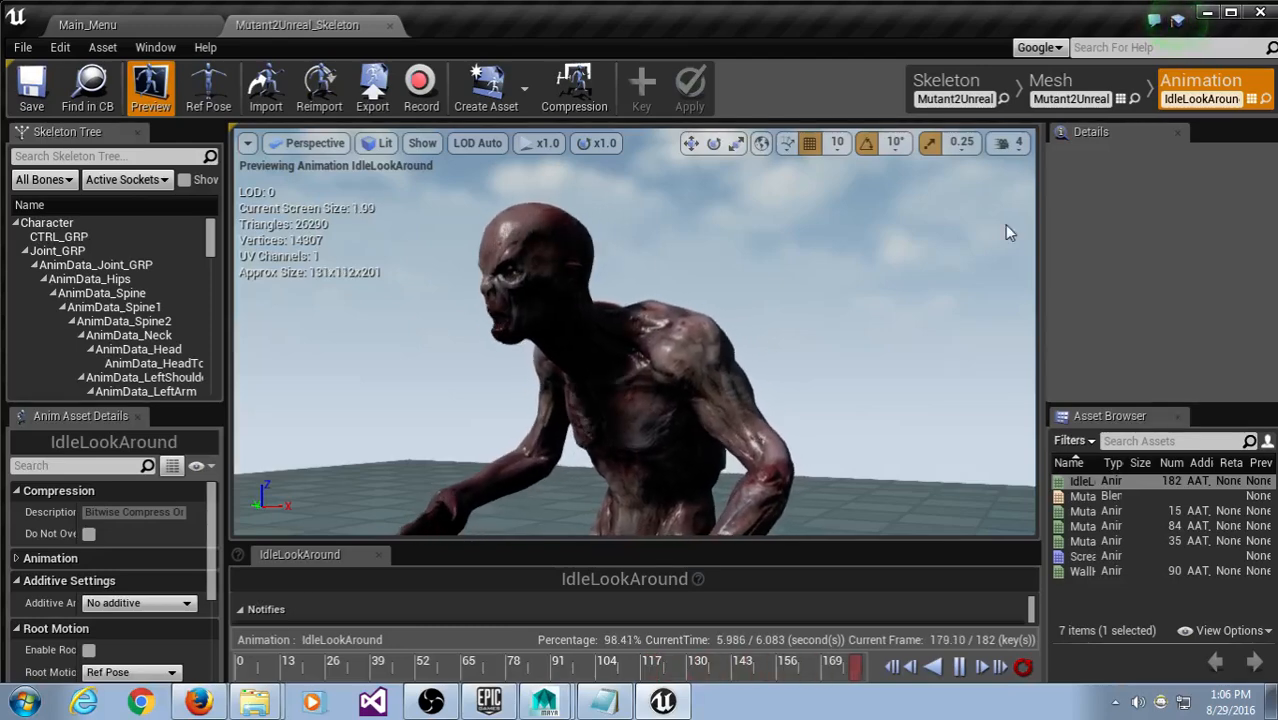
Step: Open the Morph Target Previewer, dock it alongside Details, and widen that area to fit the morph target names and weights
left_click_drag(1042, 261, 910, 248)
left_click(102, 47)
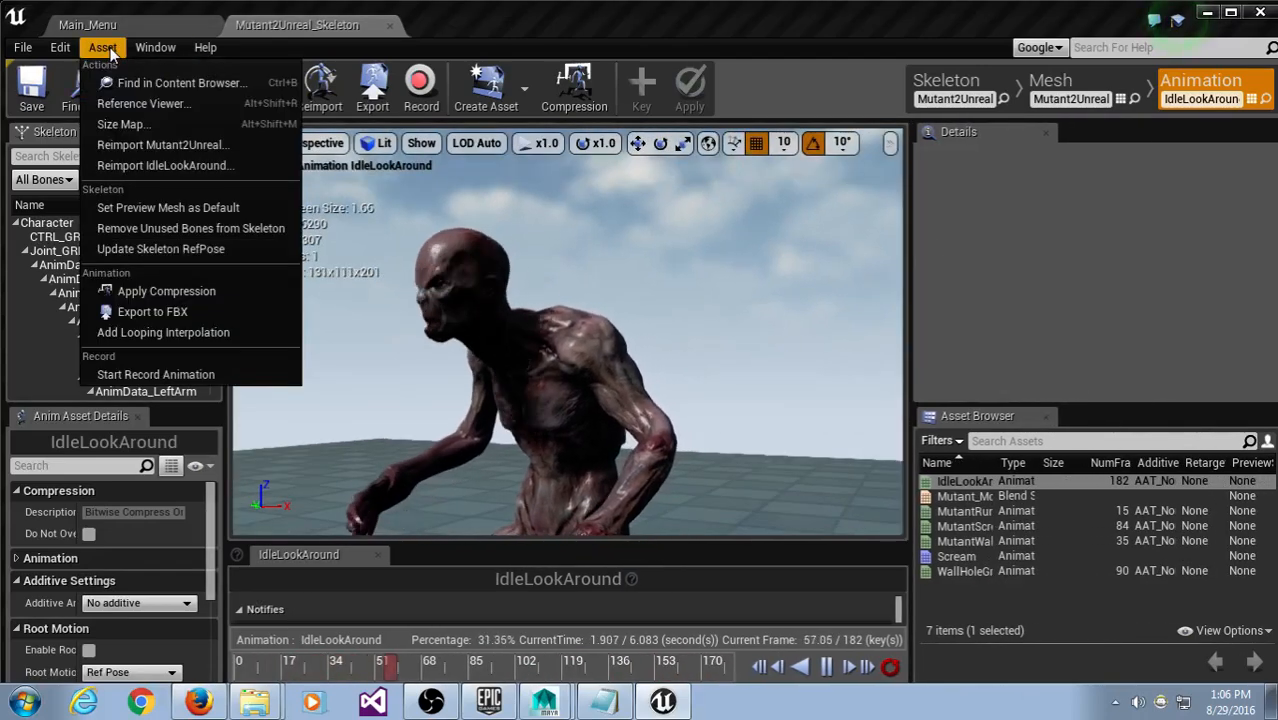
mouse_move(155, 47)
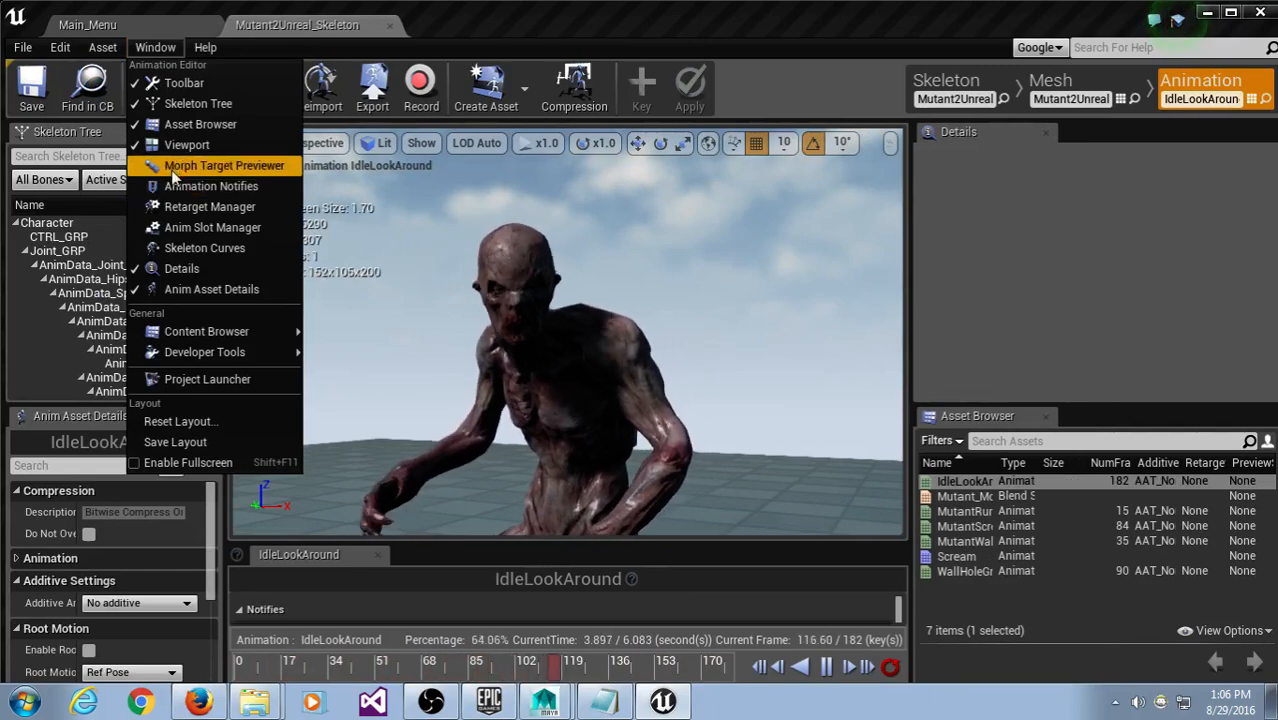
left_click(544, 518)
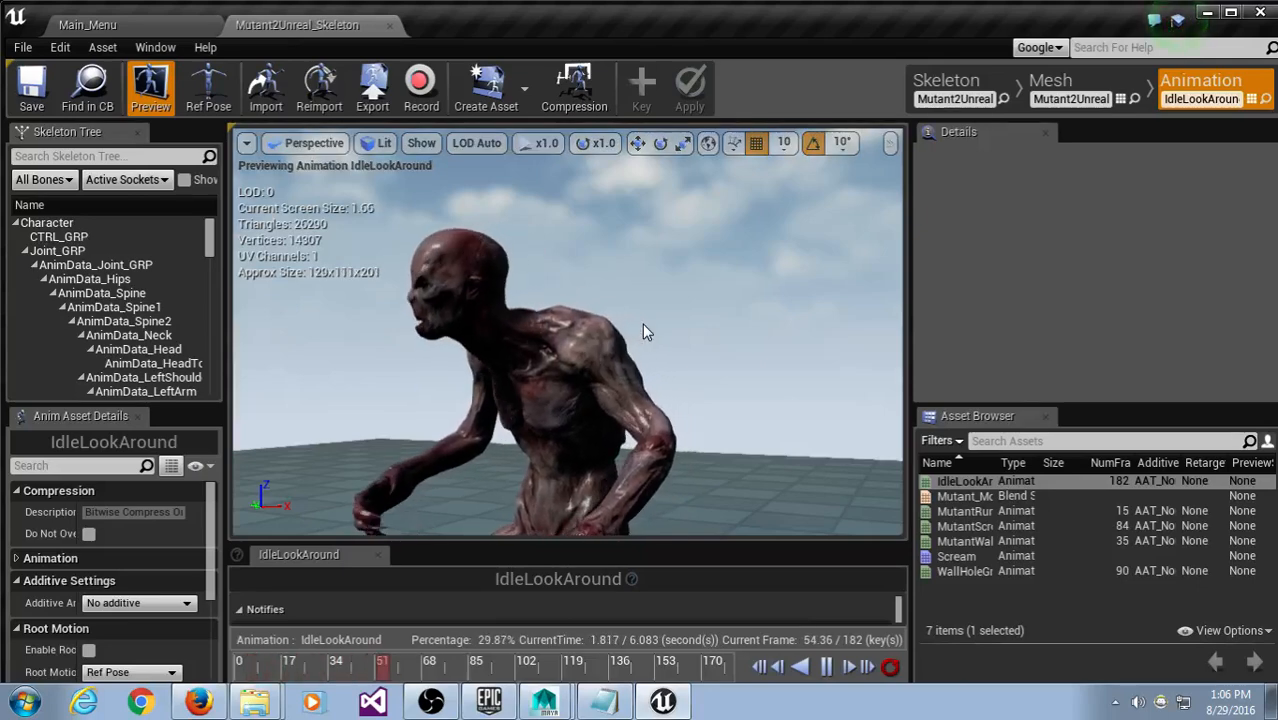
left_click(160, 44)
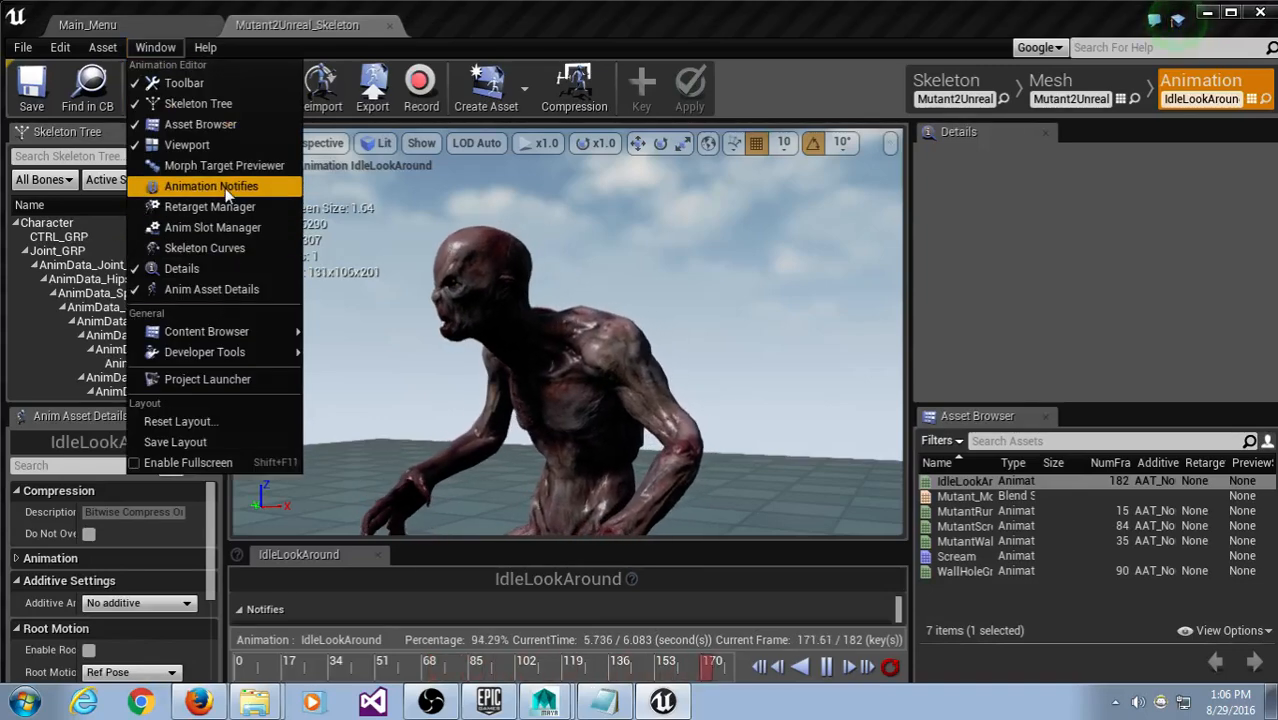
left_click(193, 165)
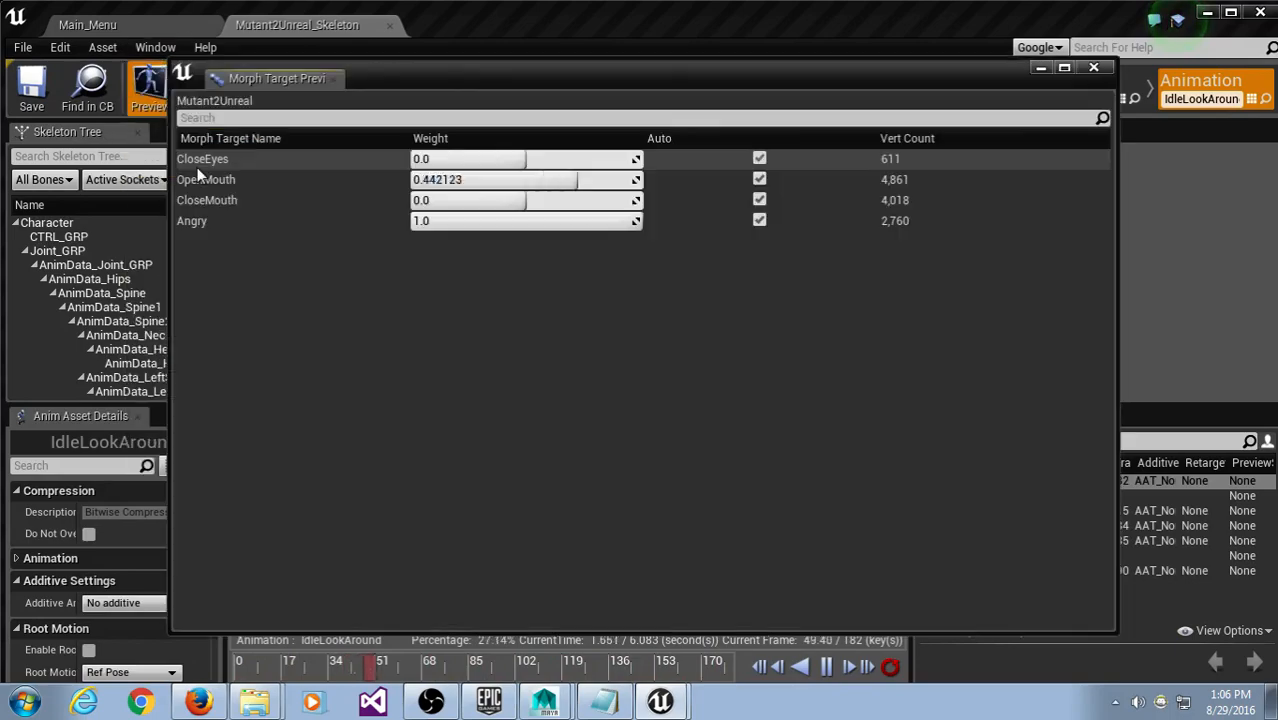
left_click_drag(242, 68, 986, 135)
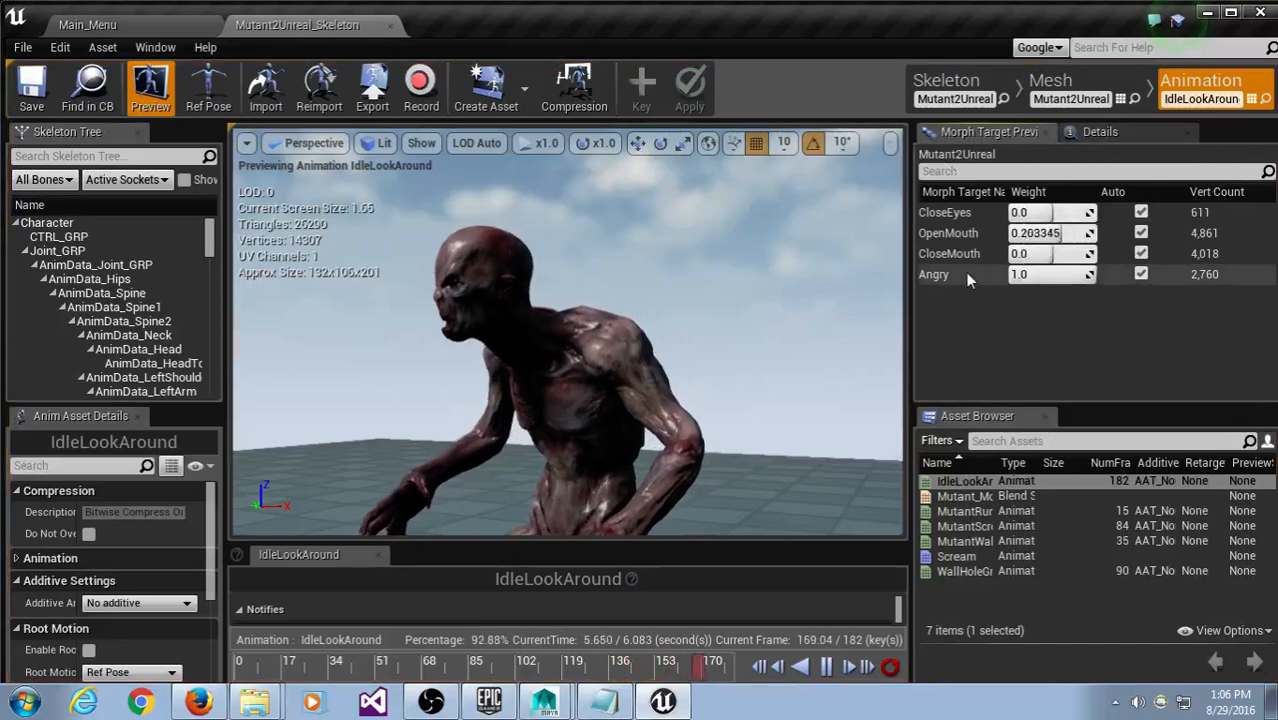
left_click_drag(910, 292, 800, 293)
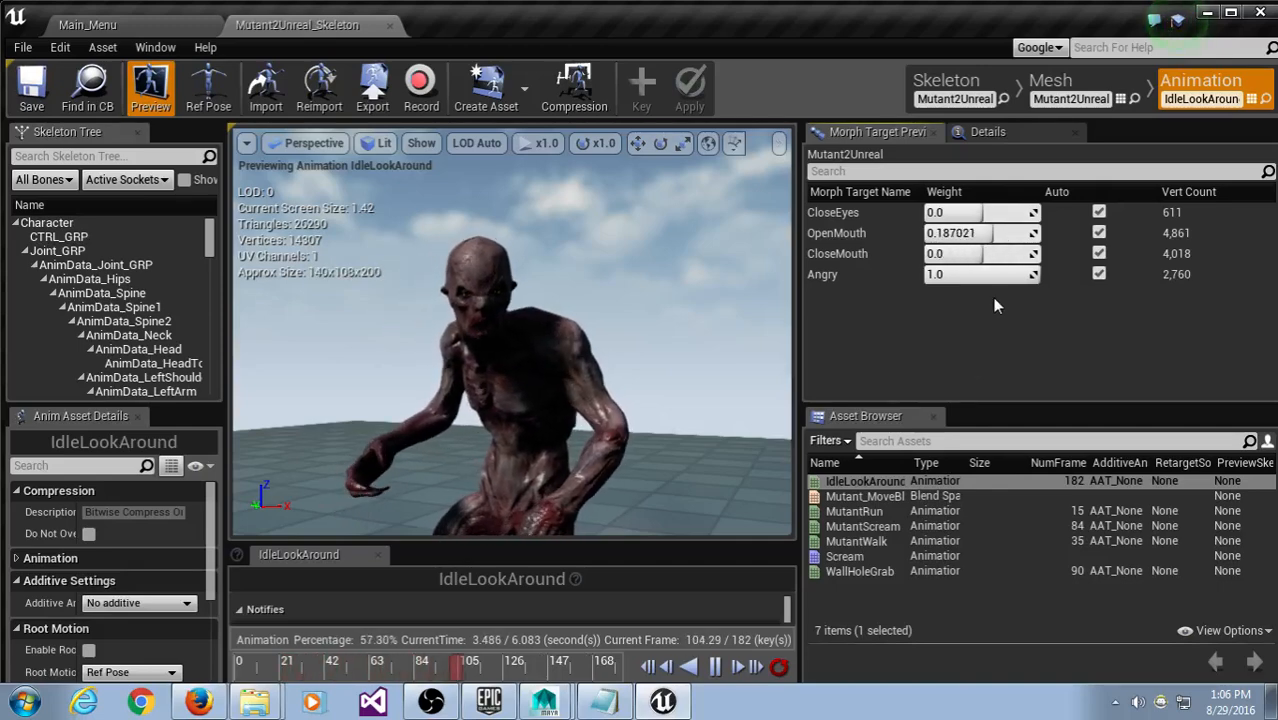
Step: Examine the mutant's face in IdleLookAround, then preview the MutantRun and MutantWalk animations from close up and at full body
scroll(479, 334, "up", 4)
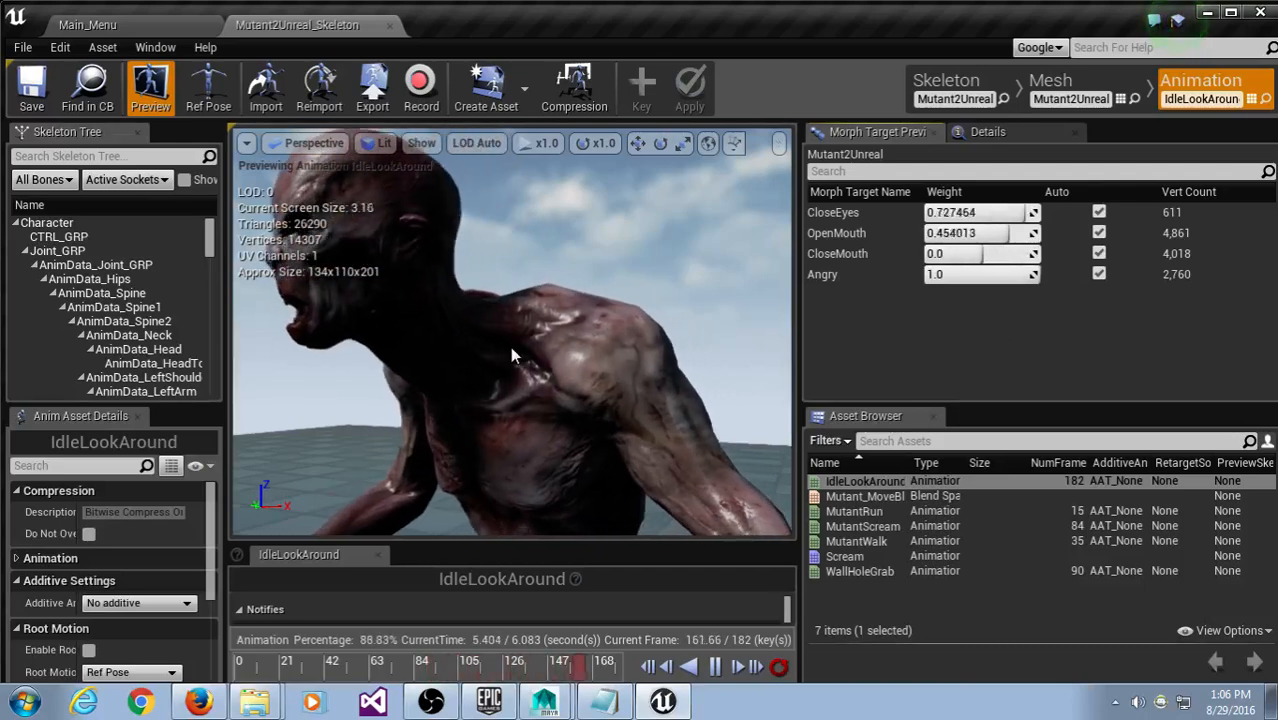
right_click_drag(463, 333, 436, 376)
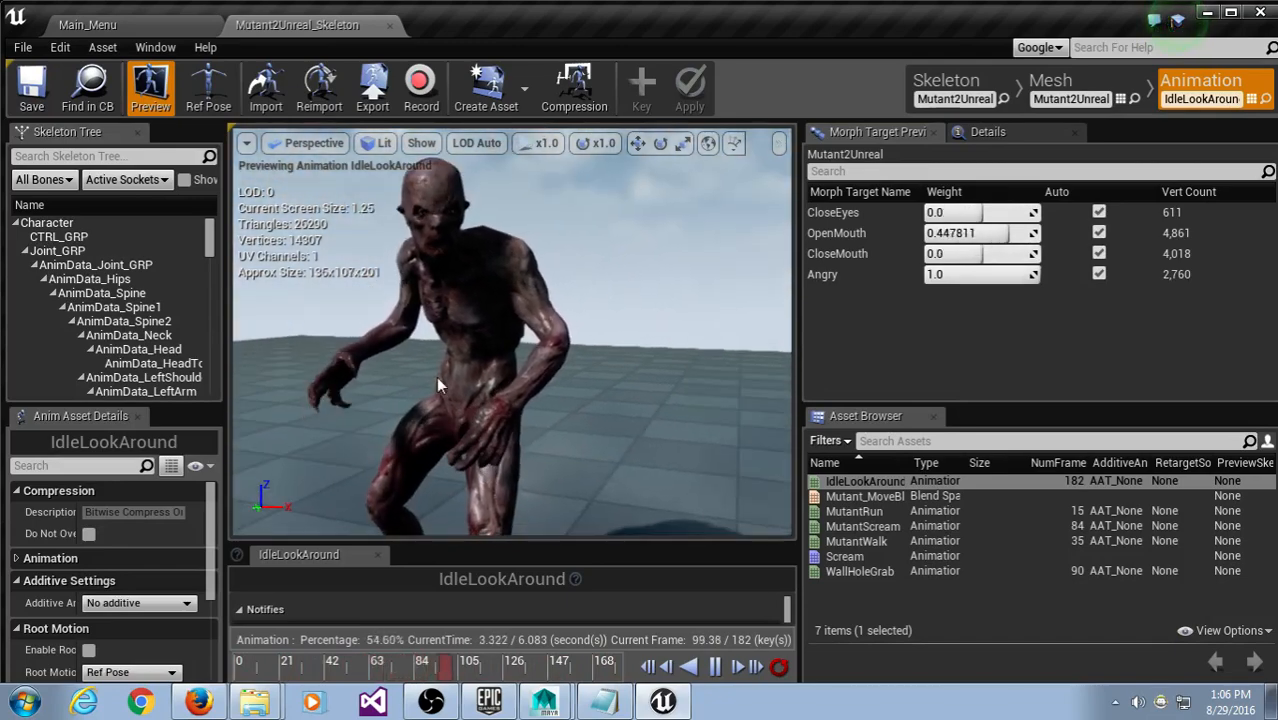
left_click(880, 512)
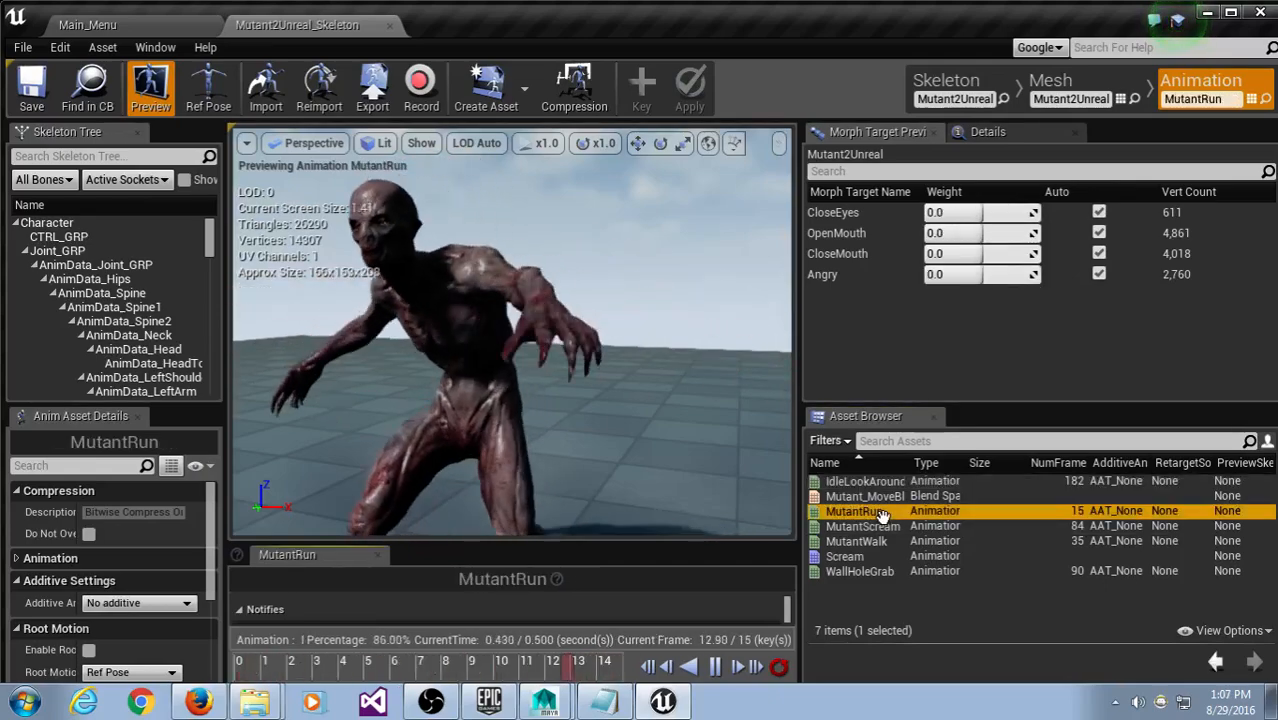
left_click(885, 541)
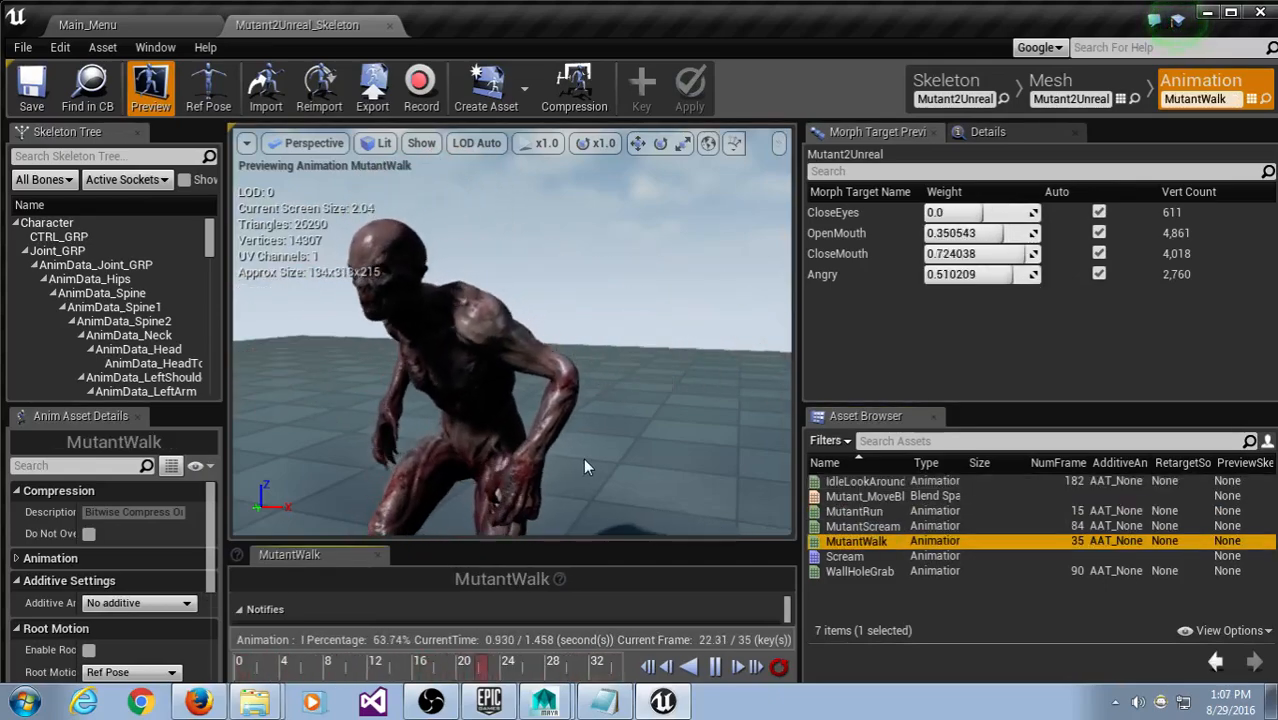
scroll(583, 458, "down", 3)
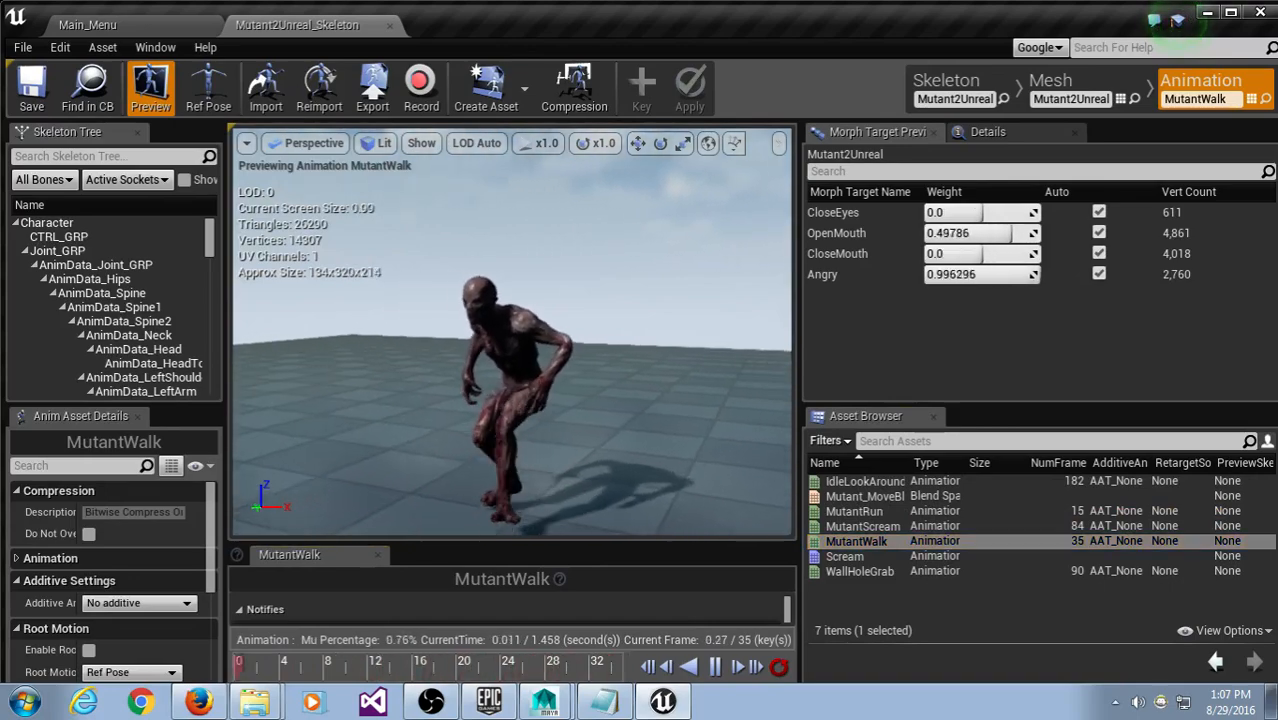
scroll(491, 433, "up", 3)
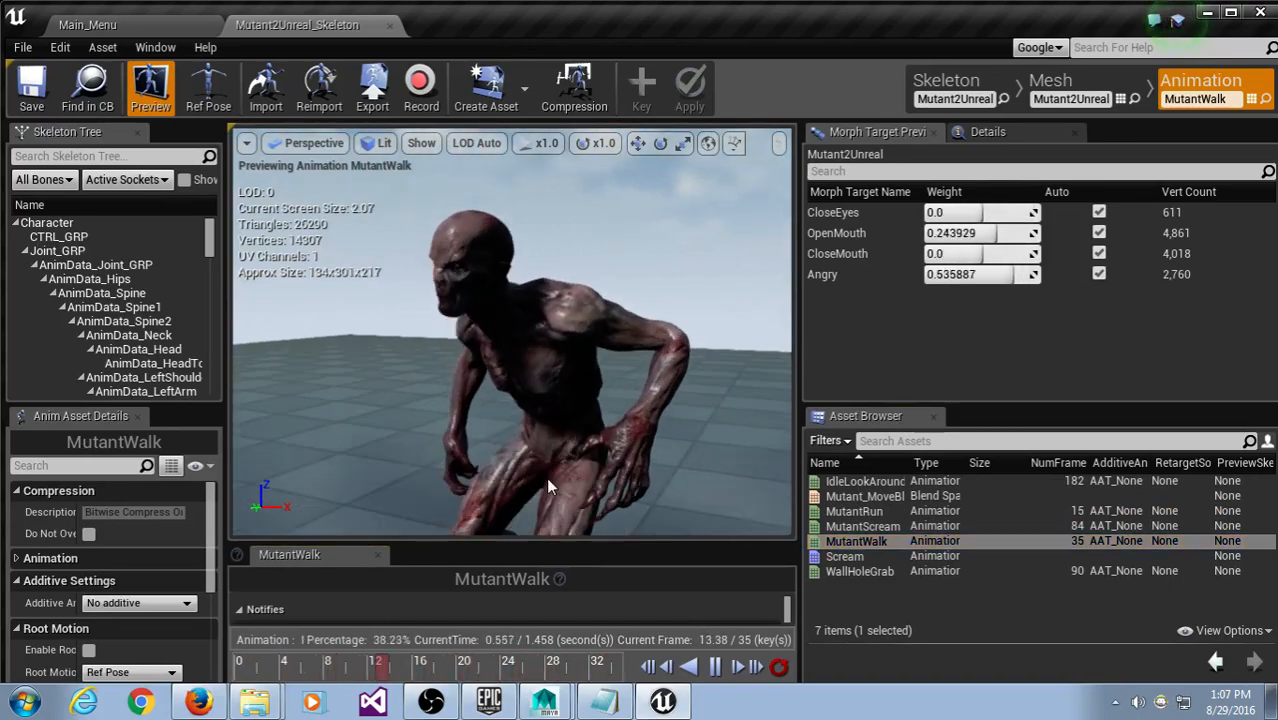
scroll(558, 466, "down", 3)
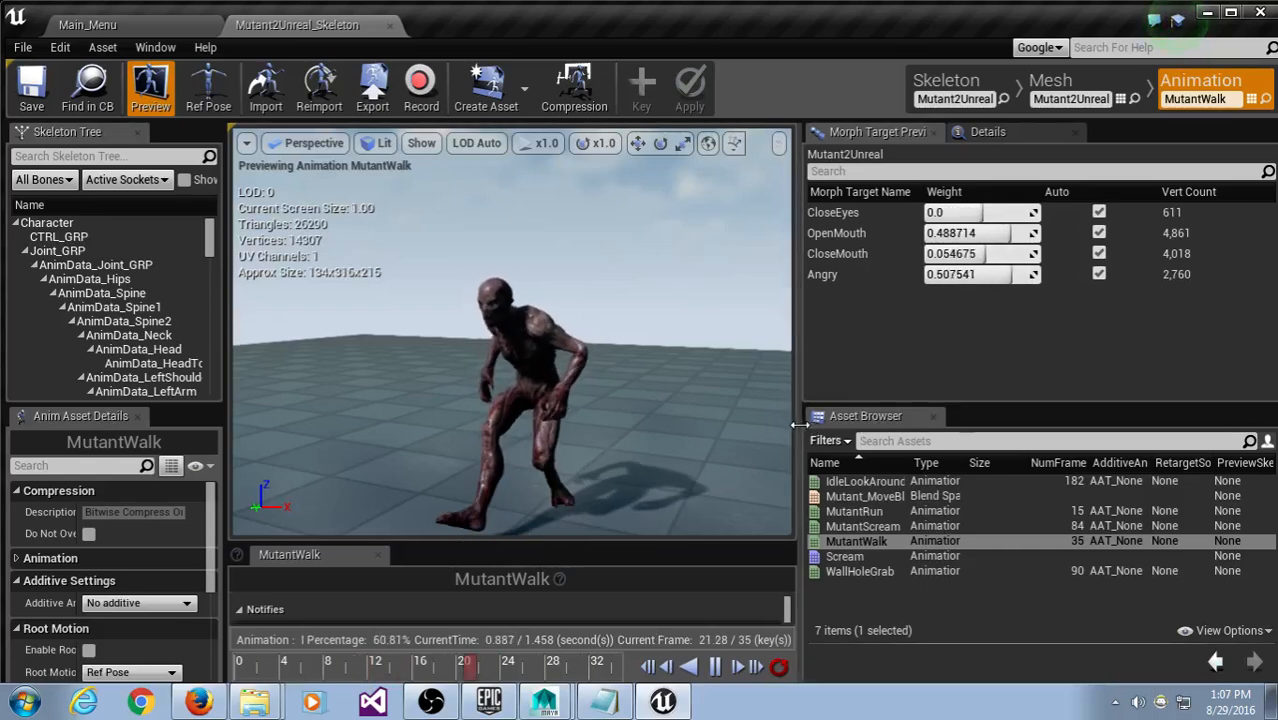
left_click_drag(797, 421, 705, 421)
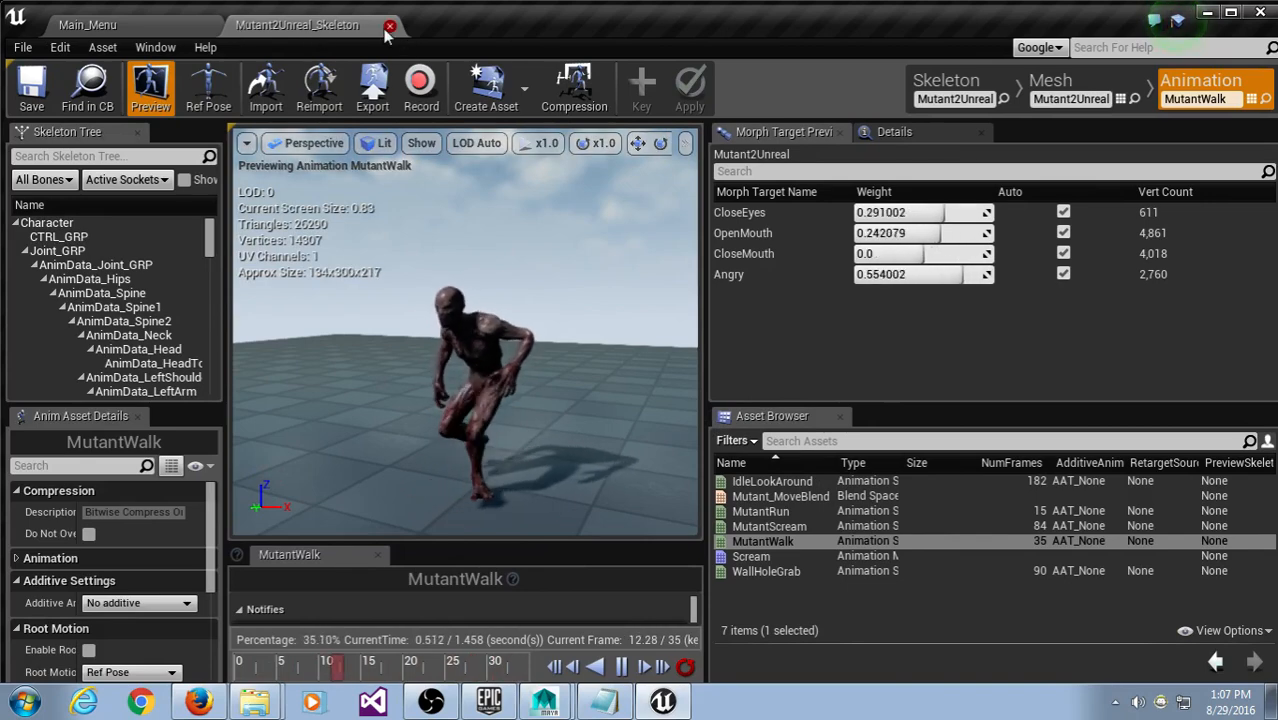
Step: Close the Mutant2Unreal_Skeleton editor and exit the DreamTeam project
left_click(389, 25)
left_click(22, 48)
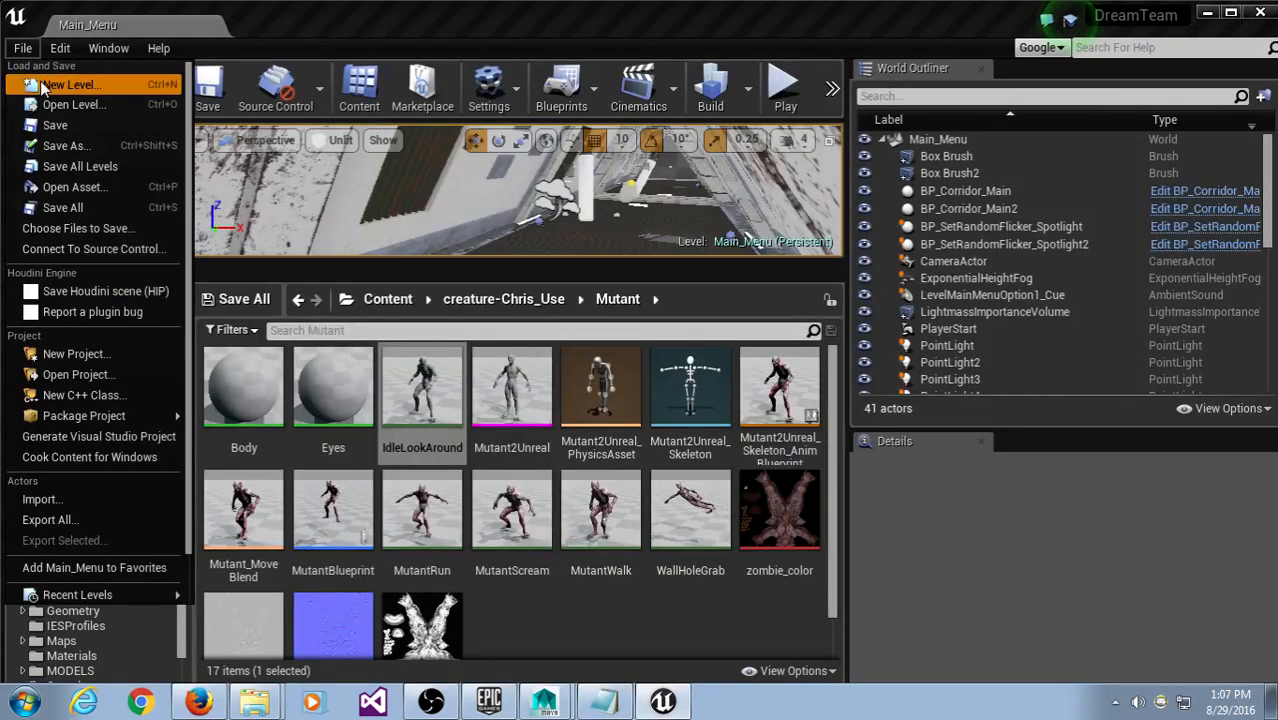
left_click(573, 5)
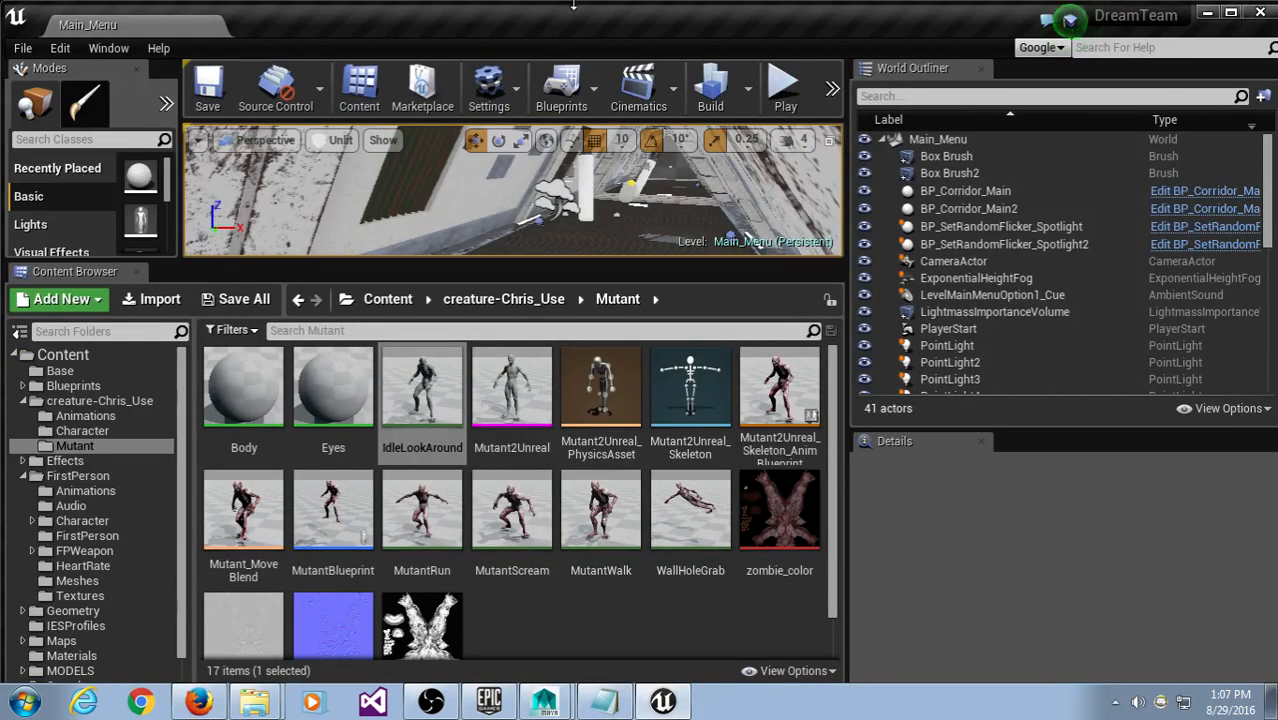
left_click(1264, 14)
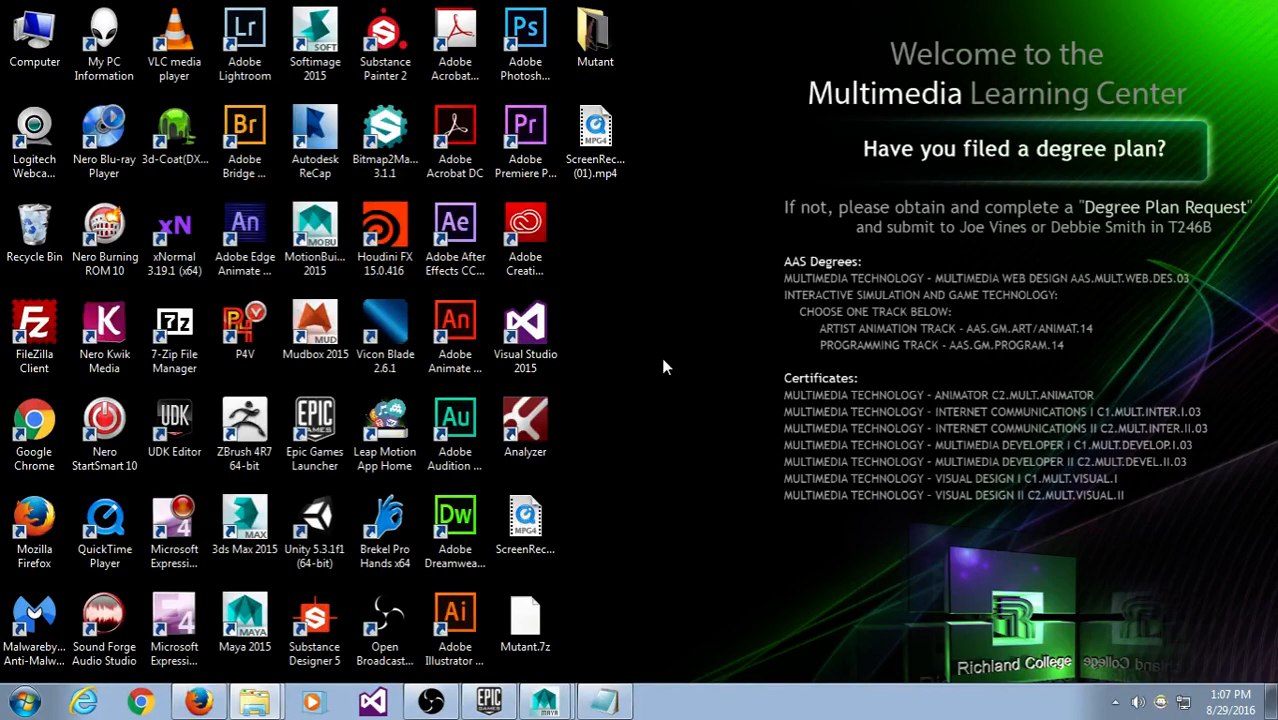
Step: Switch to the Epic Games Launcher and launch Unreal Engine 4.12.0
left_click(492, 702)
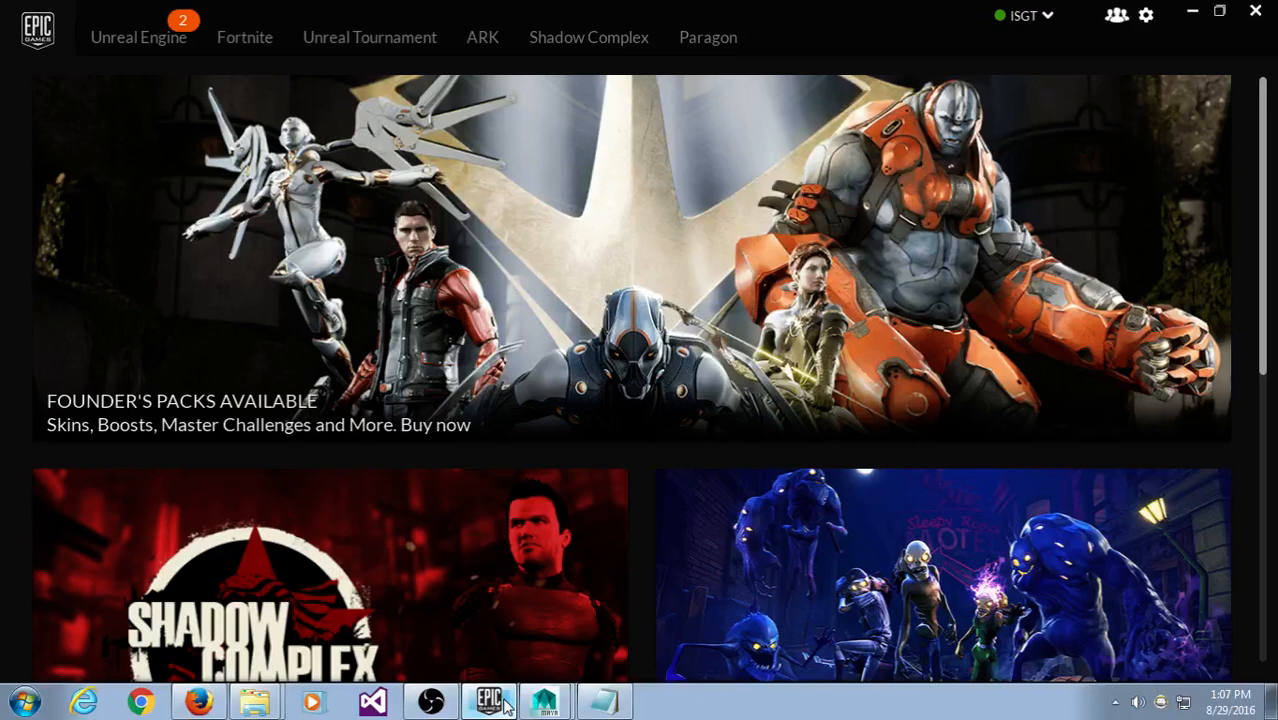
left_click(140, 38)
left_click(218, 100)
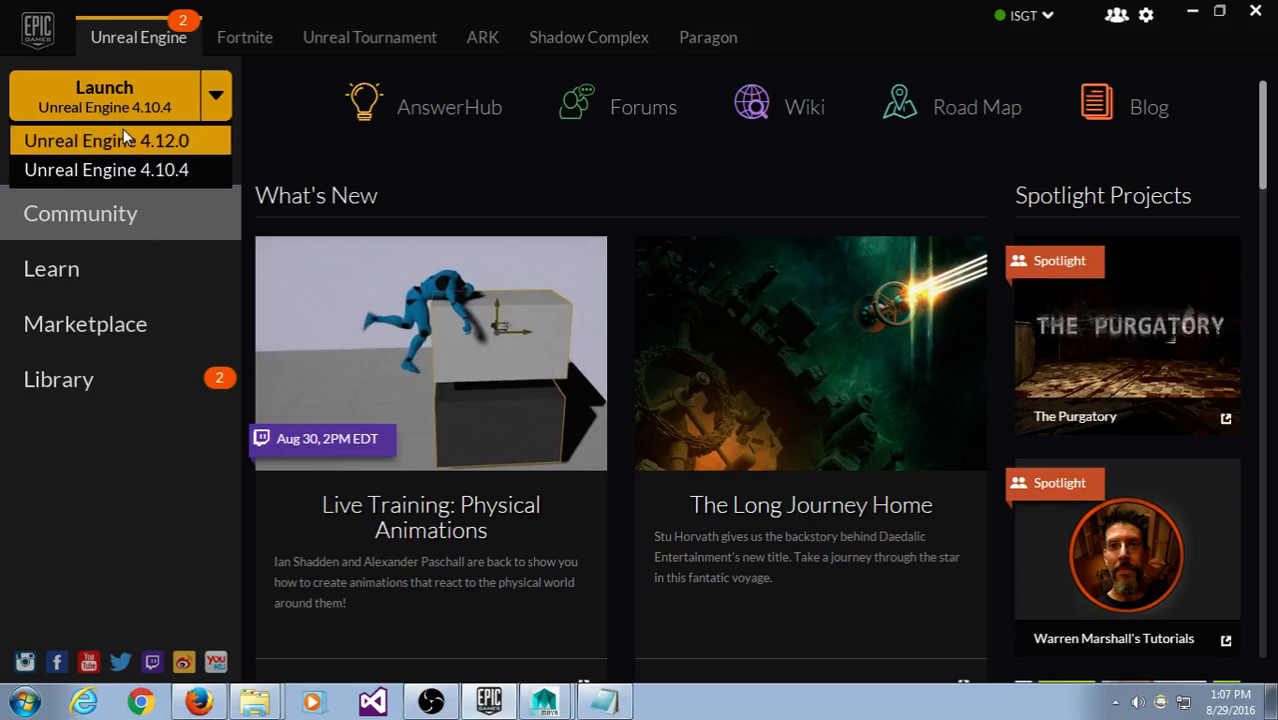
left_click(83, 142)
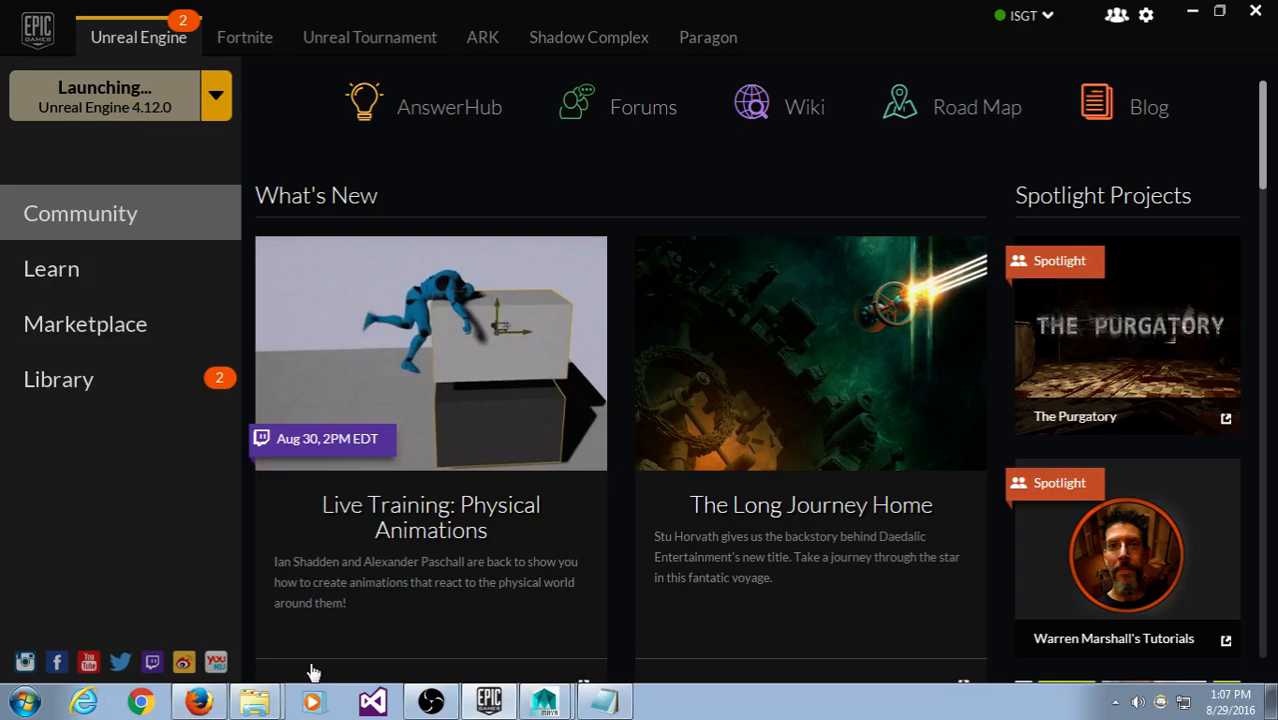
left_click(430, 702)
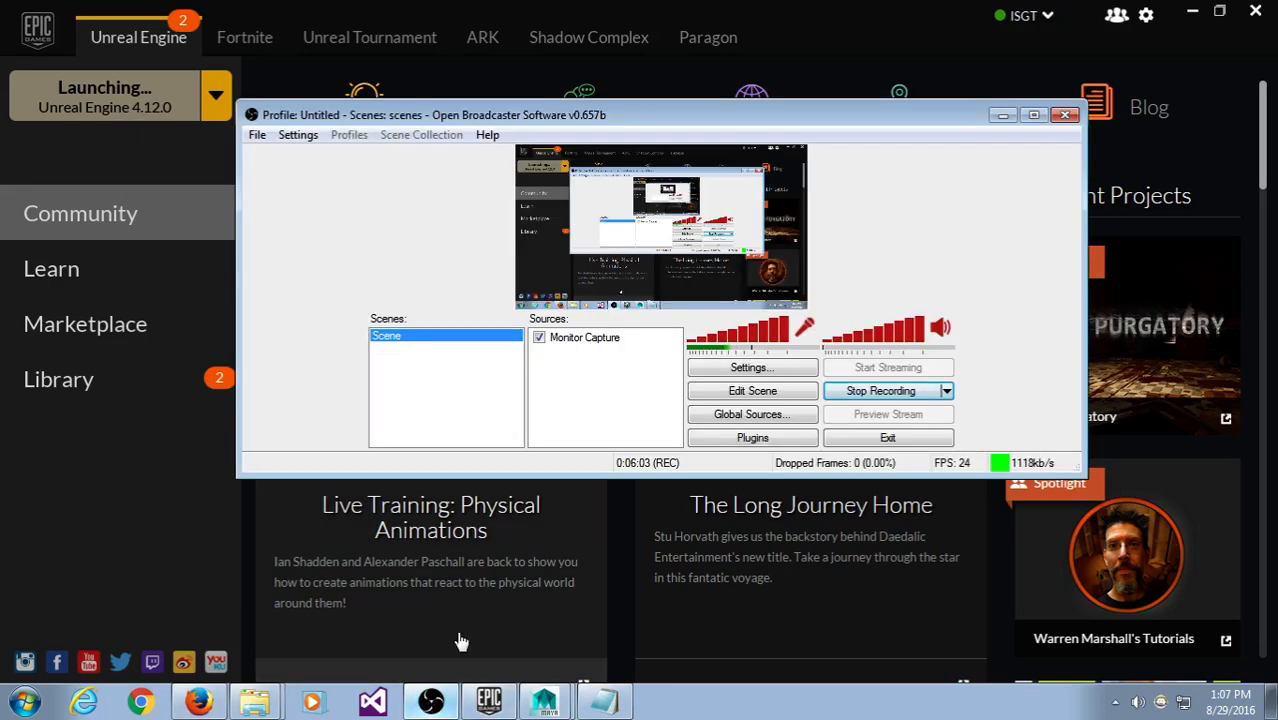
left_click(1003, 115)
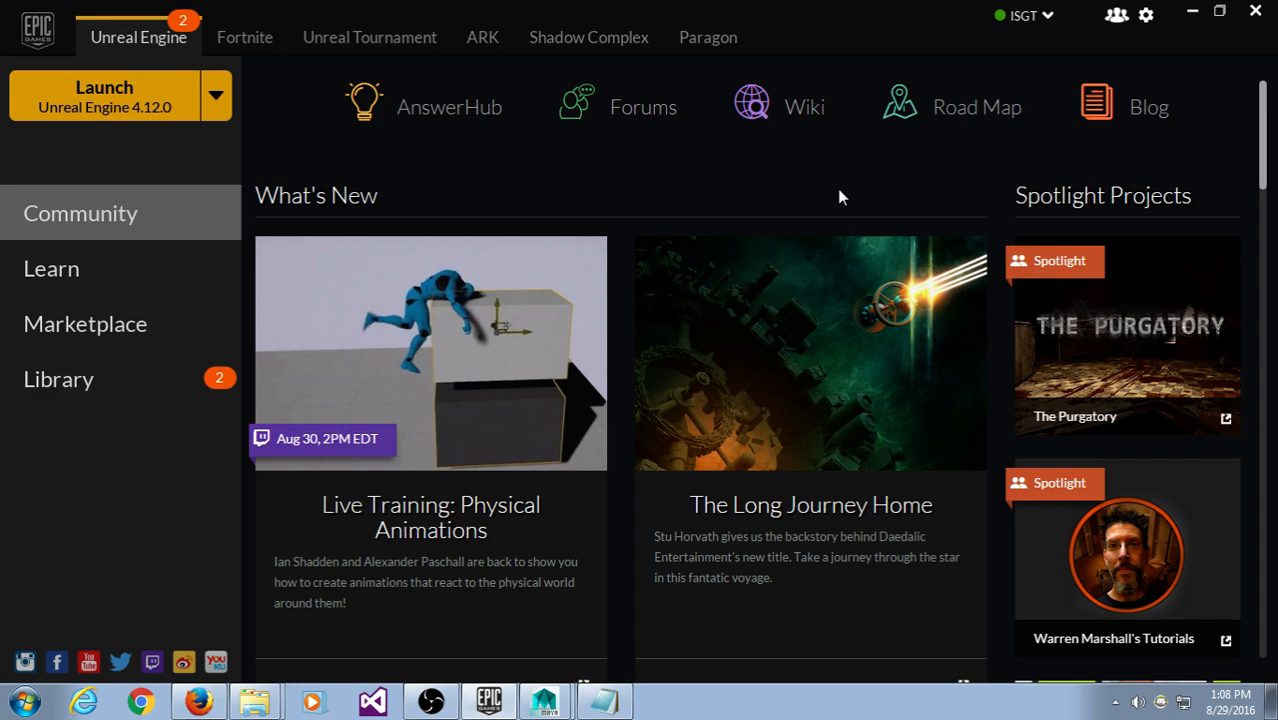
Step: Minimize the Epic Games Launcher window to clear the view for the Unreal Project Browser
left_click_drag(630, 25, 684, 486)
double_click(684, 489)
left_click(1190, 13)
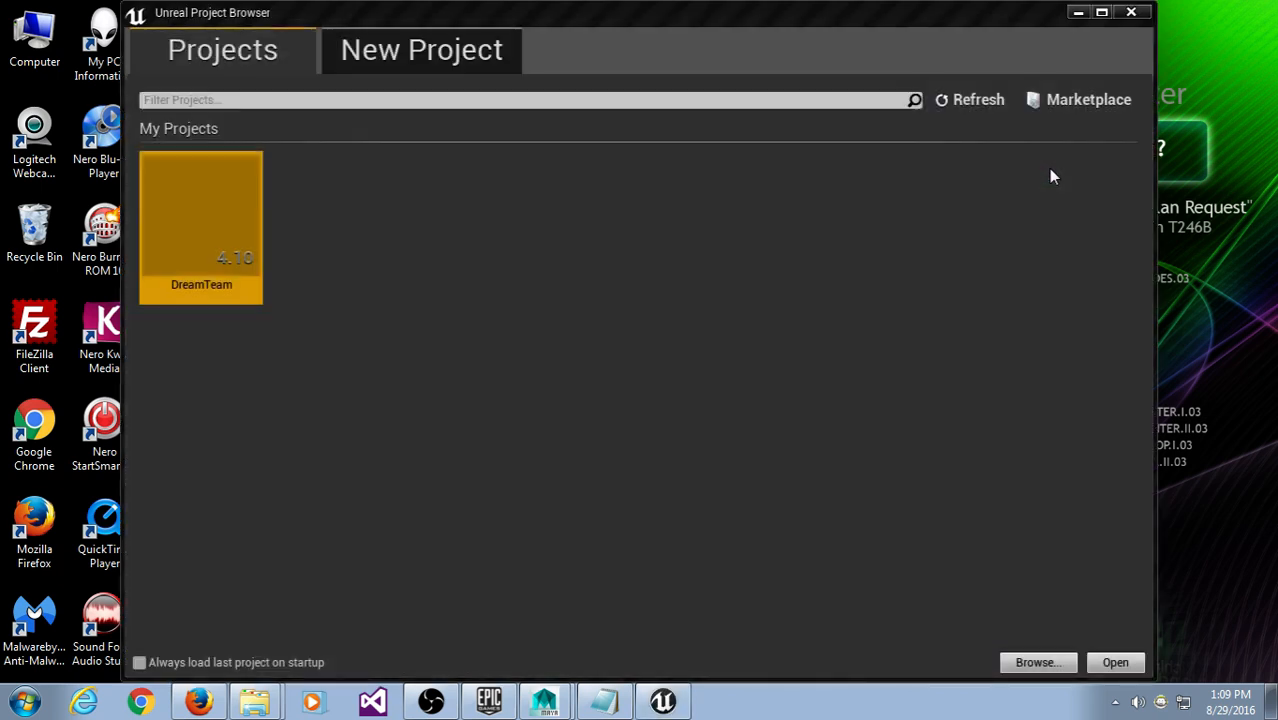
Step: Maximize the Unreal Project Browser and select the Third Person Blueprint template for a new project
left_click(1103, 13)
left_click(297, 62)
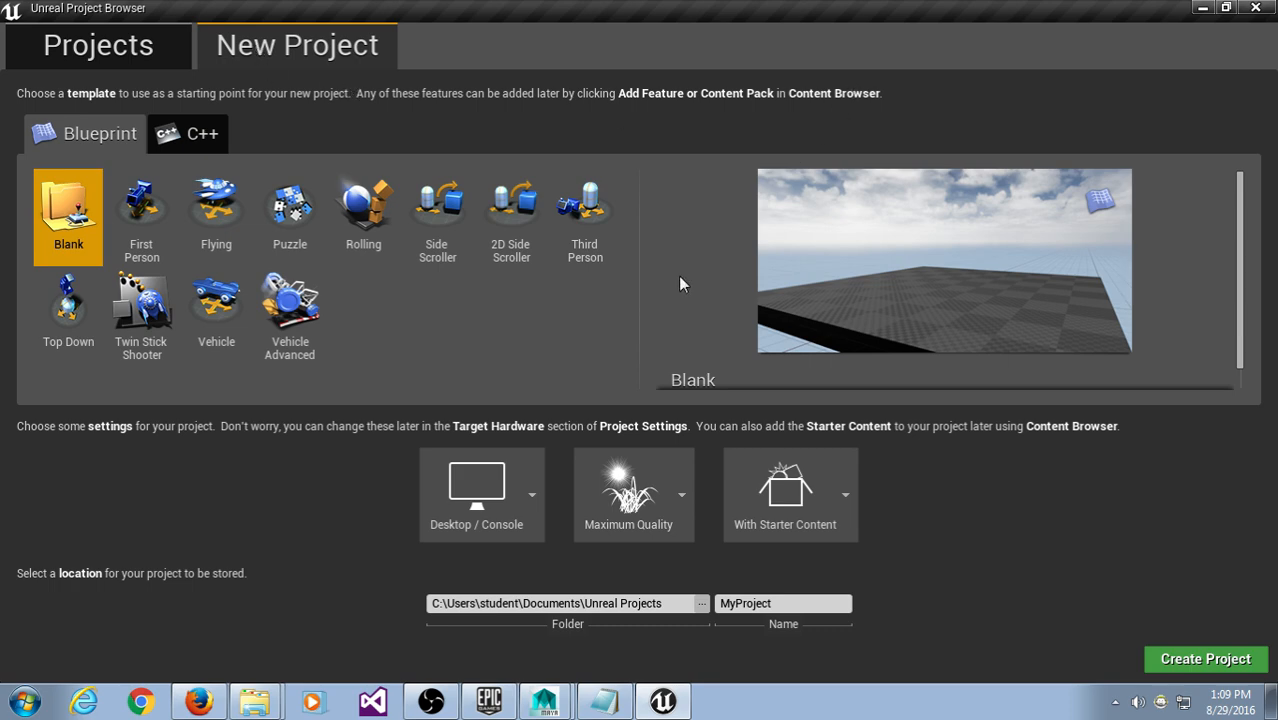
left_click(597, 203)
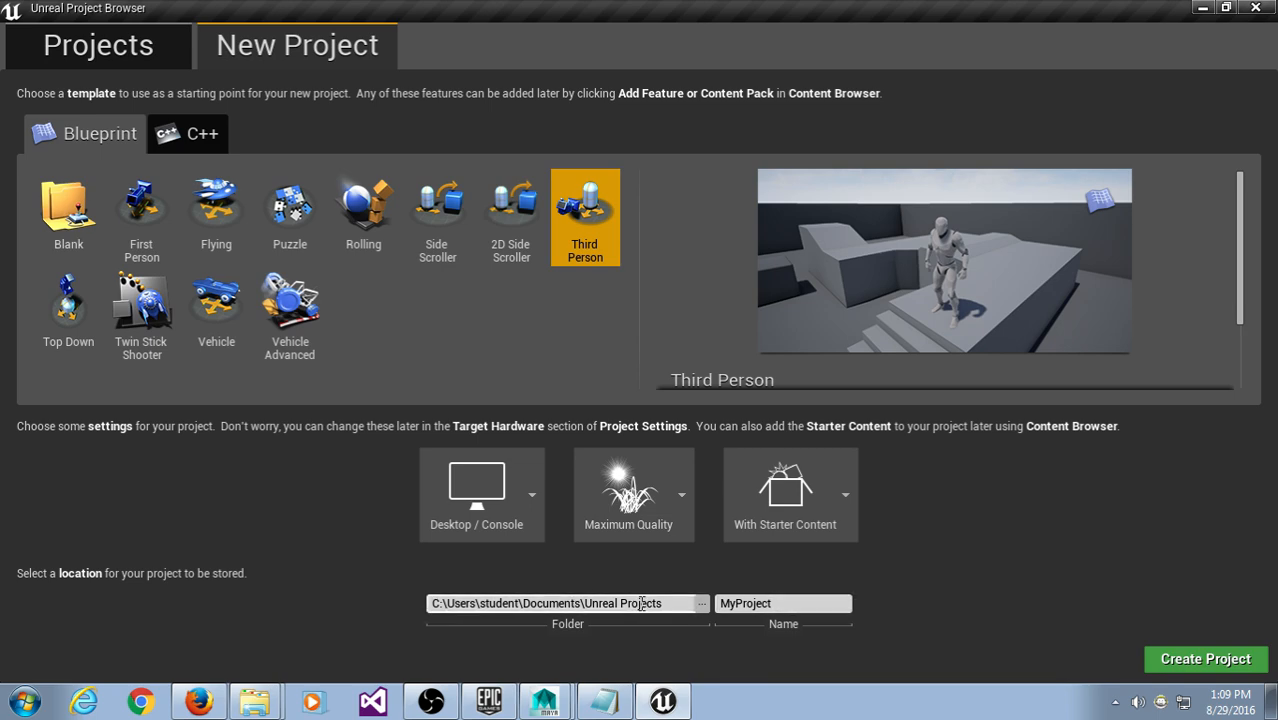
Step: Set the new project's location to the MutantProject folder on the Storage (D:) drive
left_click(703, 603)
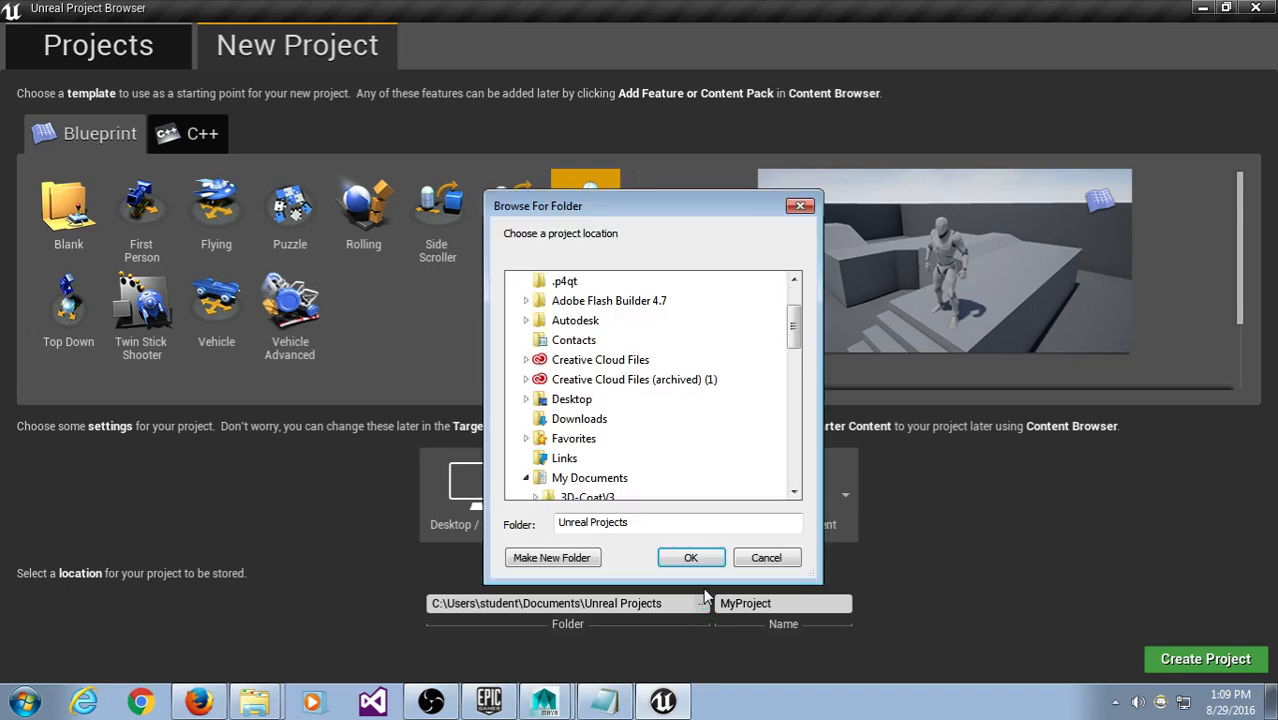
left_click_drag(793, 335, 796, 376)
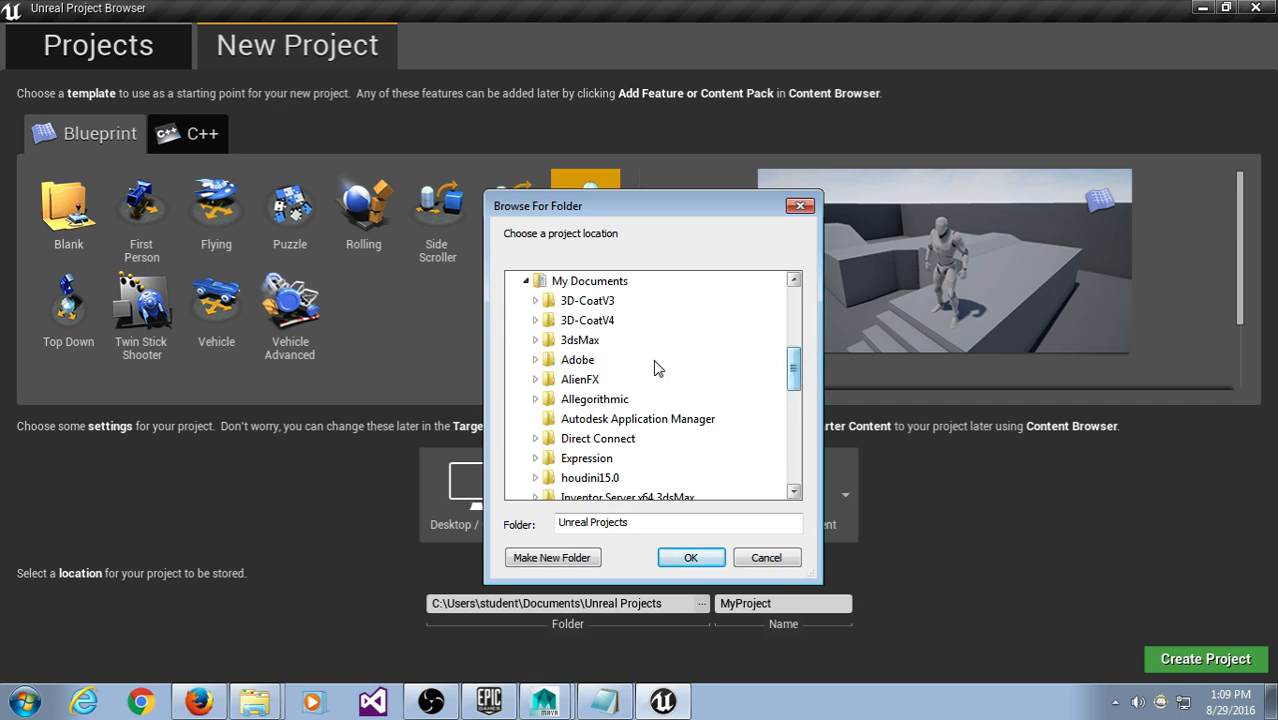
scroll(634, 363, "down", 3)
scroll(640, 364, "down", 2)
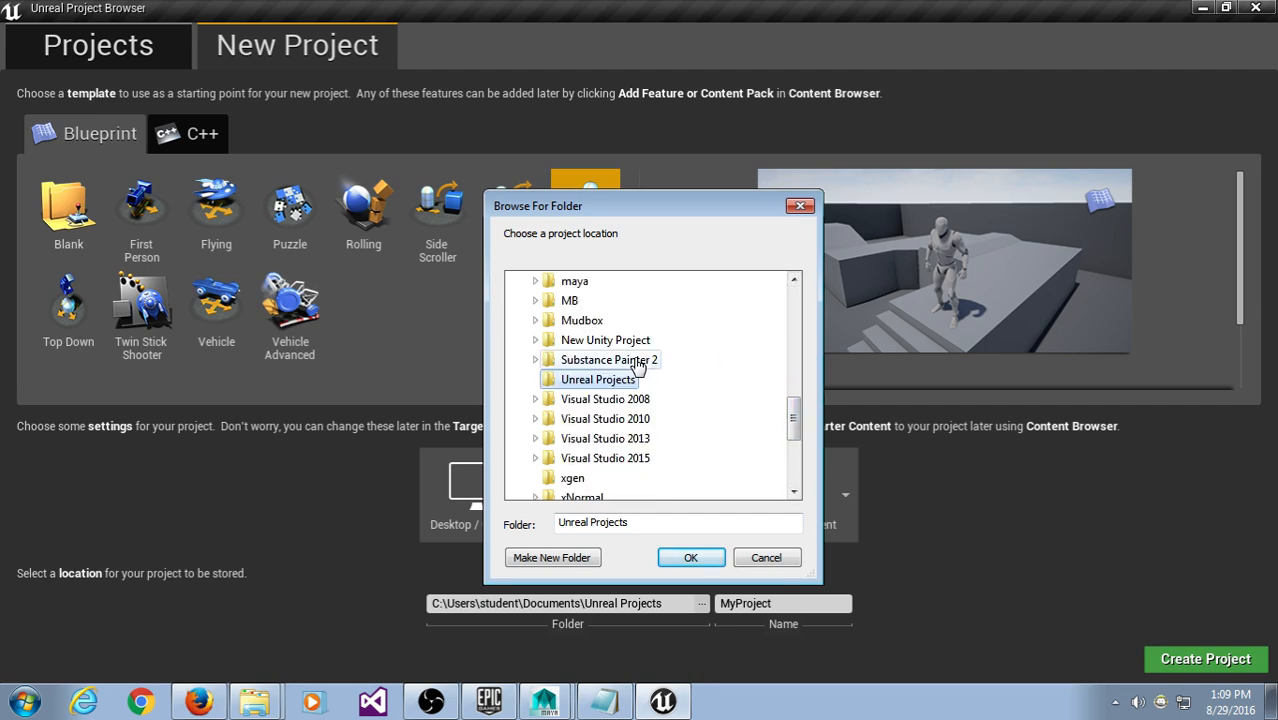
scroll(643, 420, "up", 1)
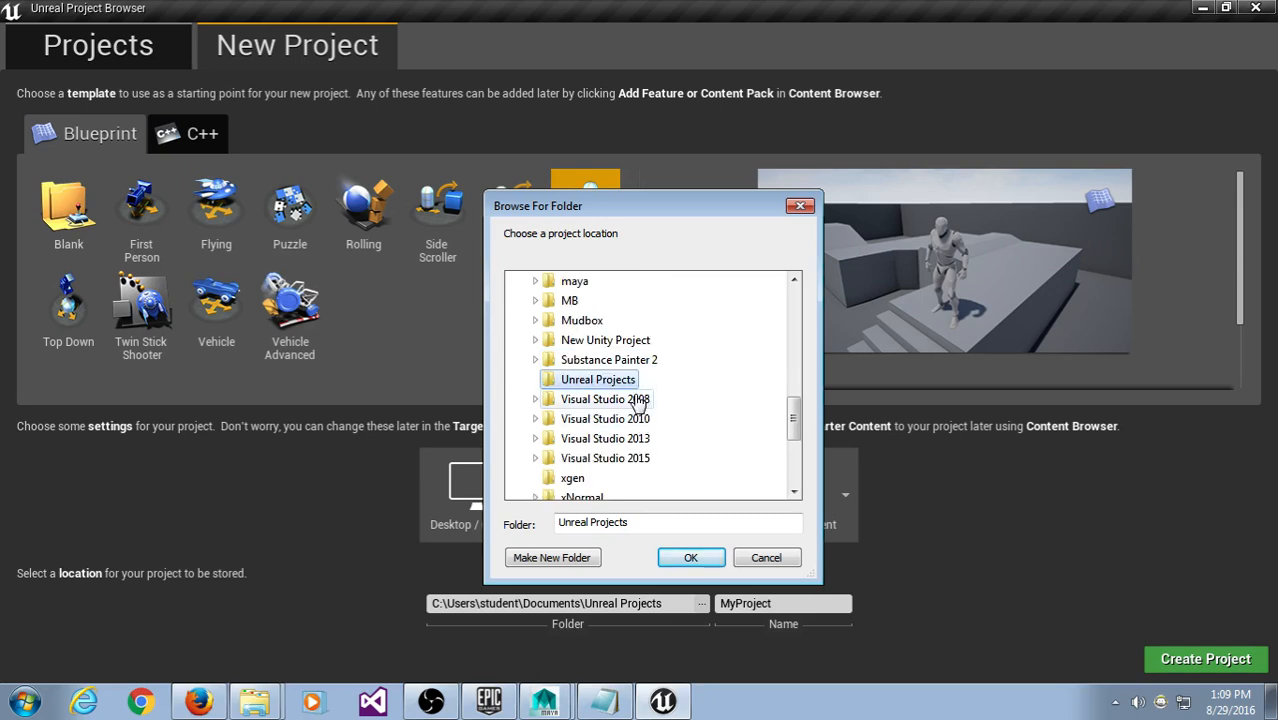
scroll(617, 390, "up", 2)
scroll(617, 390, "up", 5)
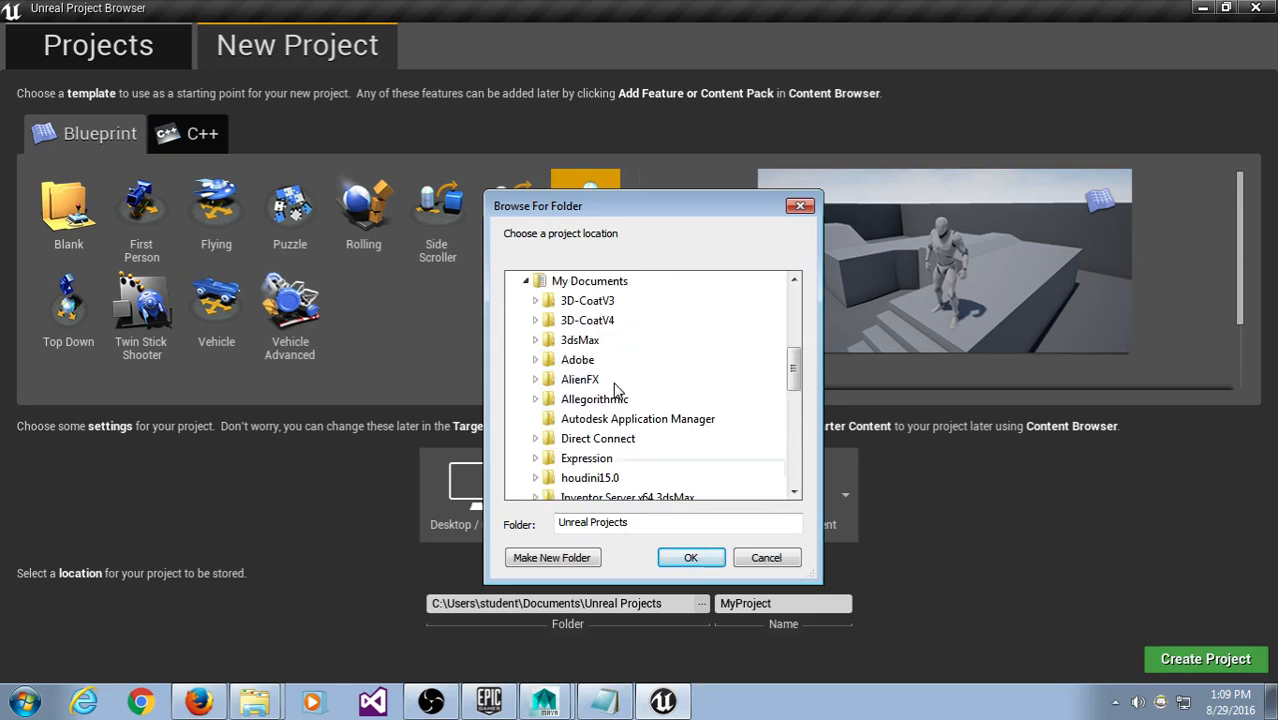
scroll(617, 390, "down", 10)
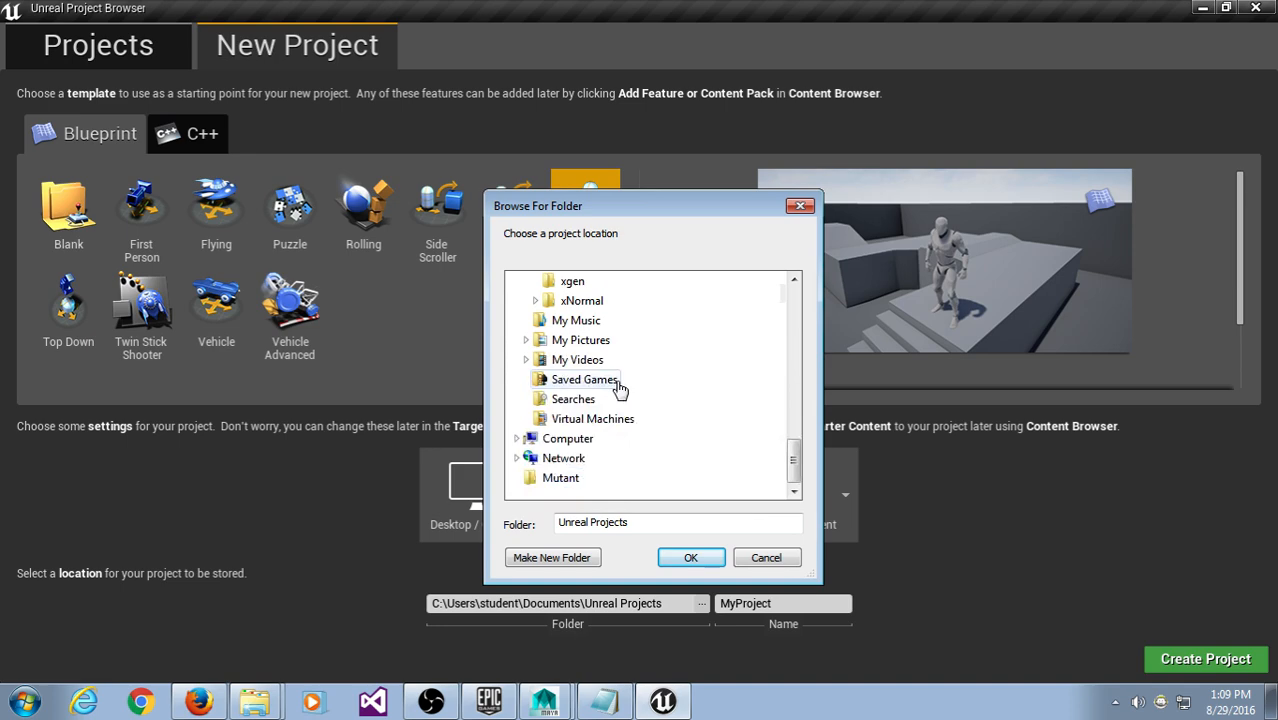
left_click(518, 439)
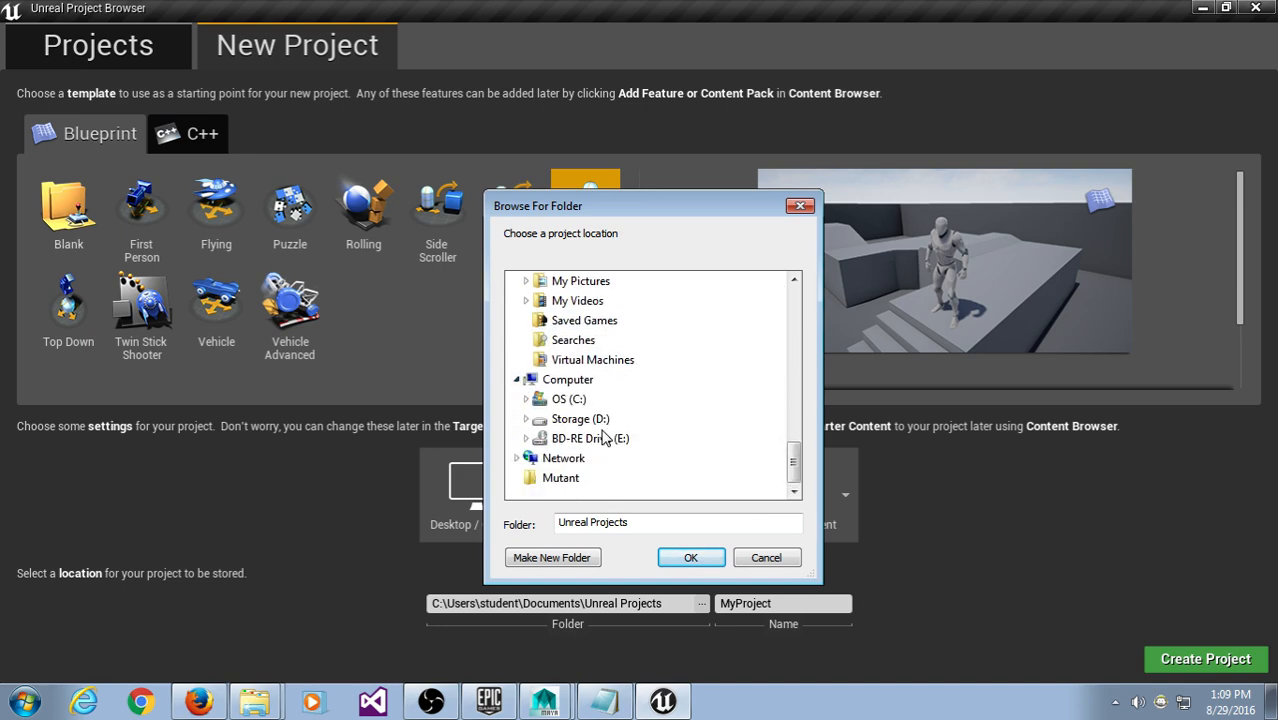
left_click(526, 428)
scroll(530, 428, "down", 3)
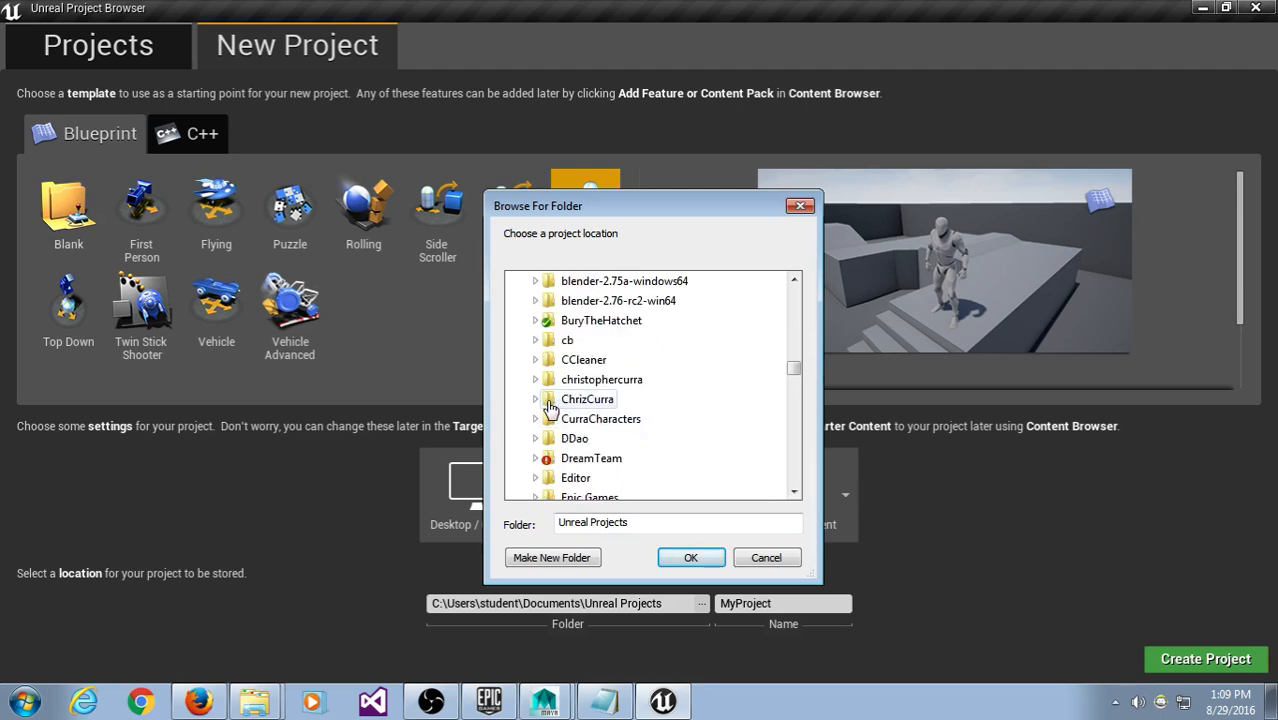
left_click(535, 399)
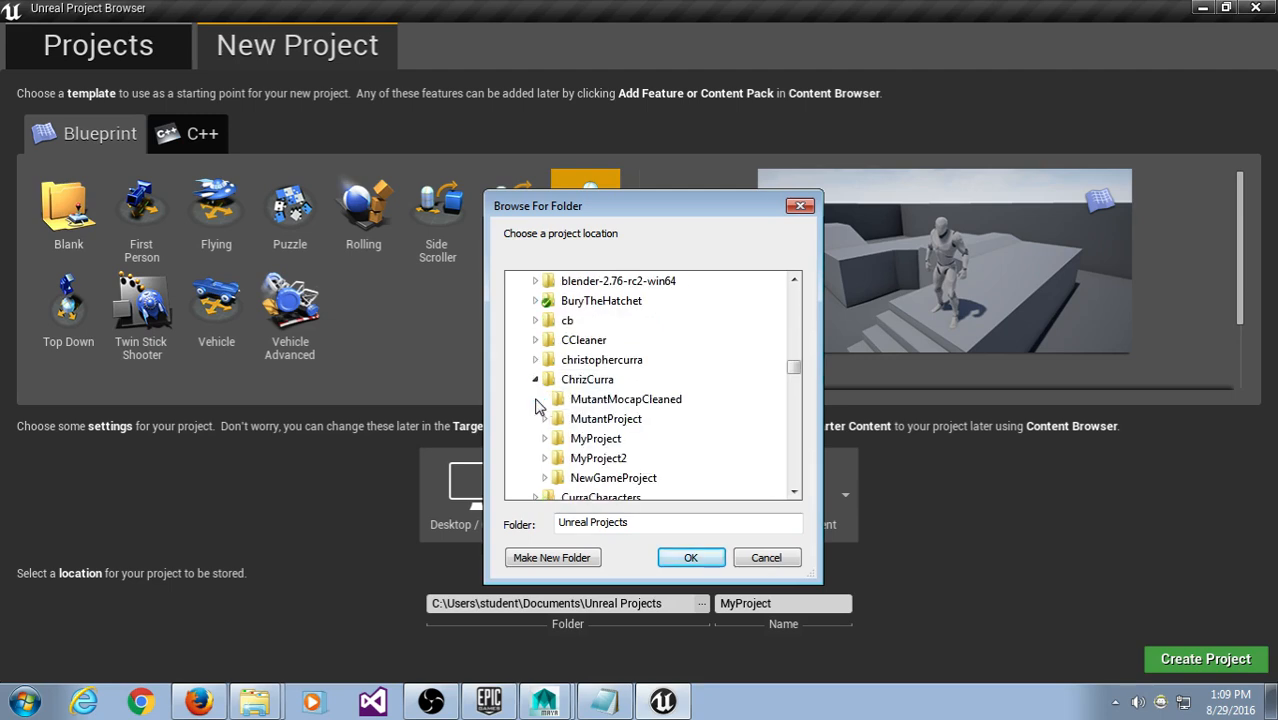
left_click(604, 421)
scroll(650, 425, "down", 2)
scroll(630, 380, "up", 1)
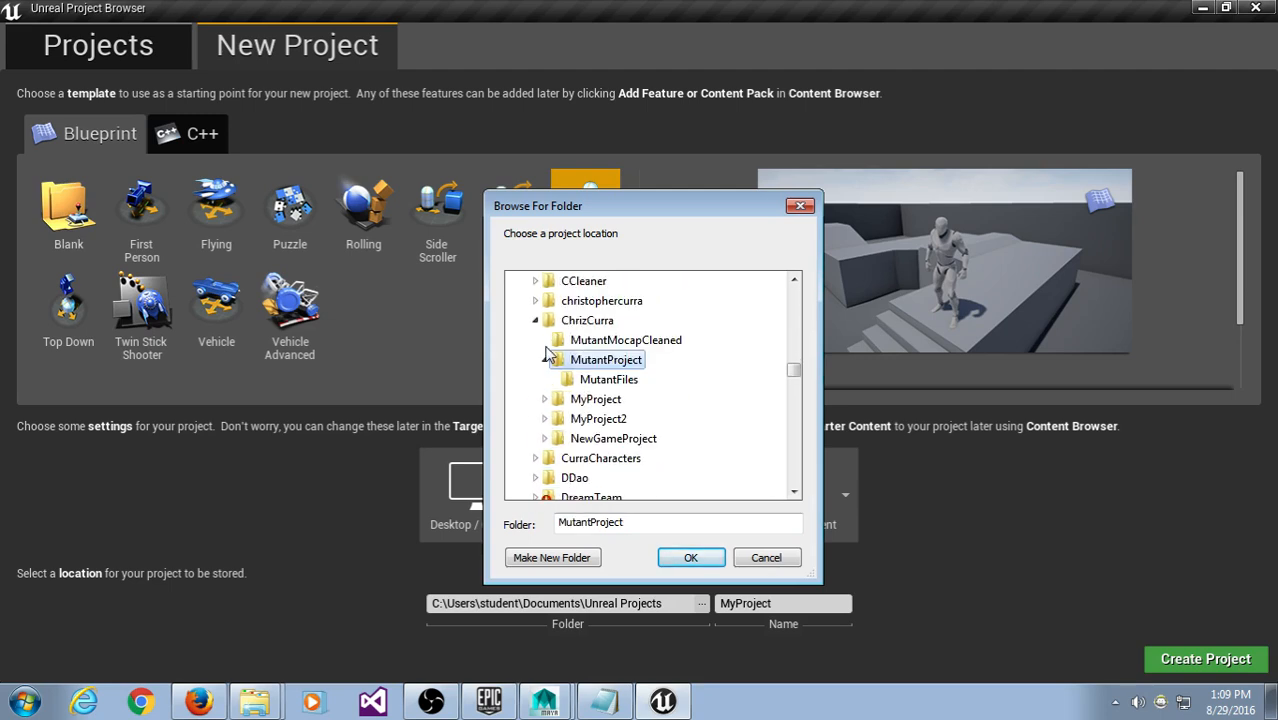
left_click(691, 557)
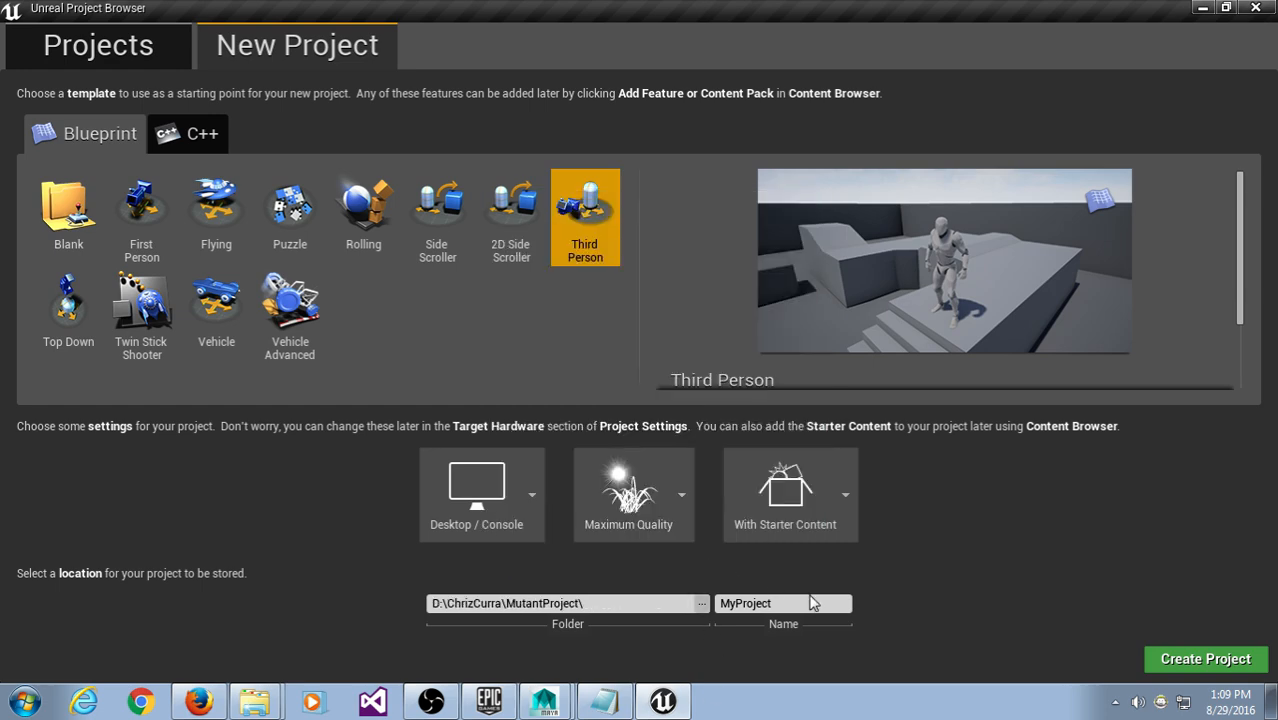
Step: Name the new project MutantProject
left_click(812, 603)
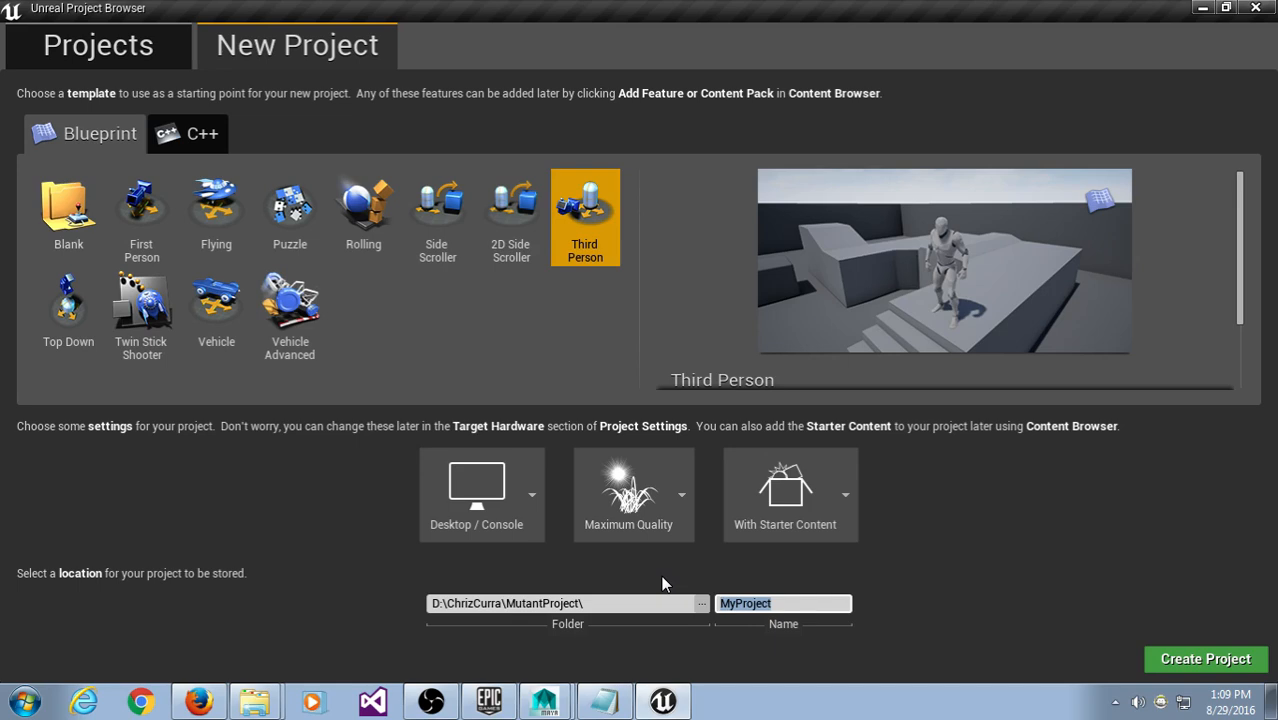
type("M")
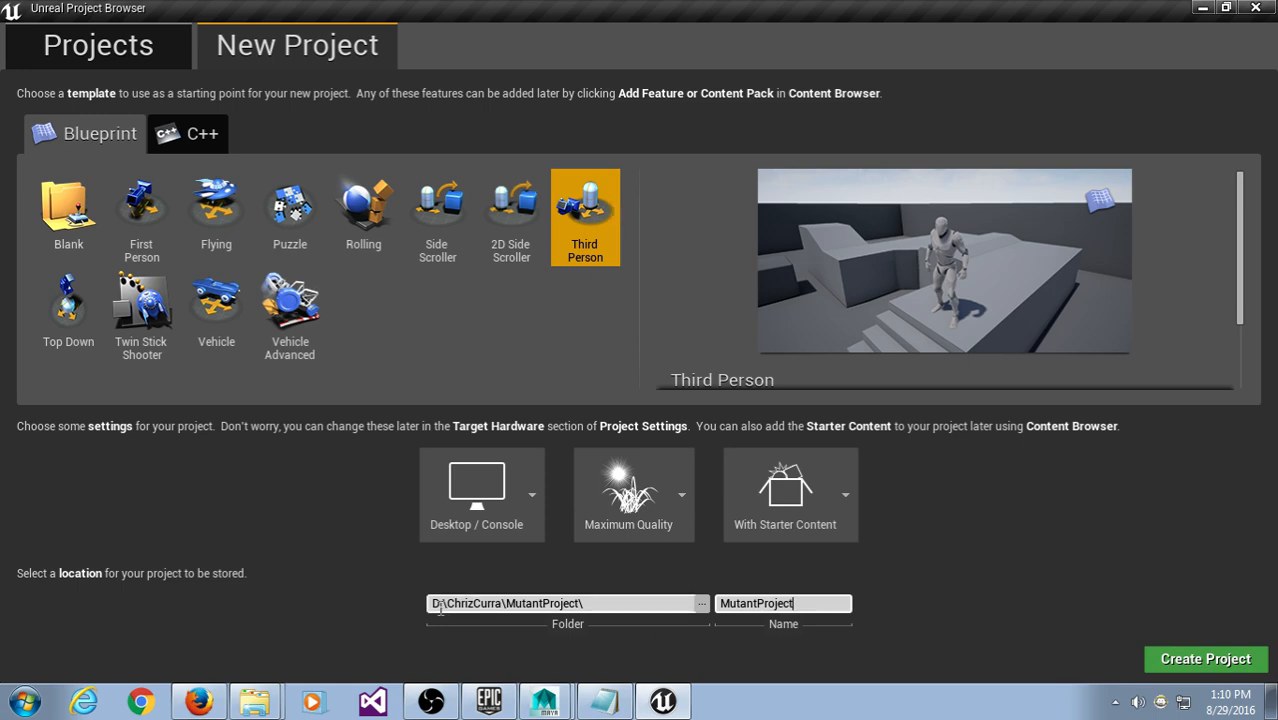
left_click_drag(441, 606, 597, 605)
left_click(599, 606)
left_click(808, 602)
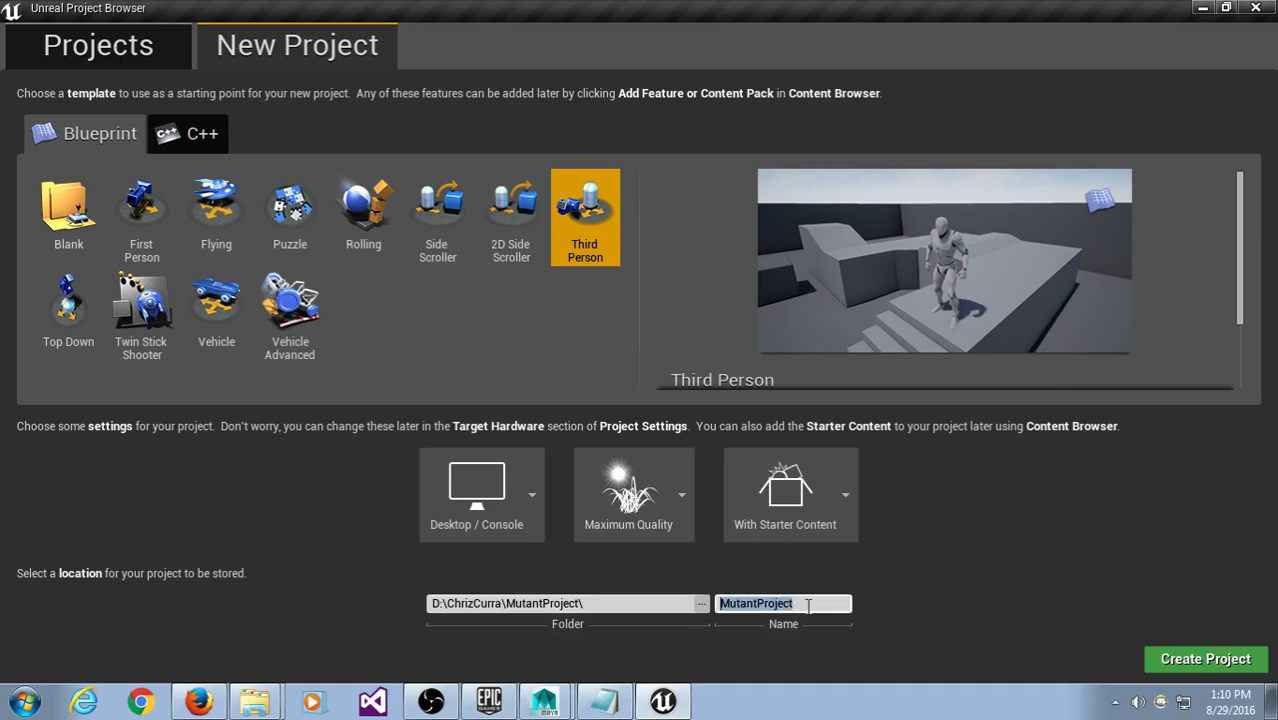
left_click(808, 604)
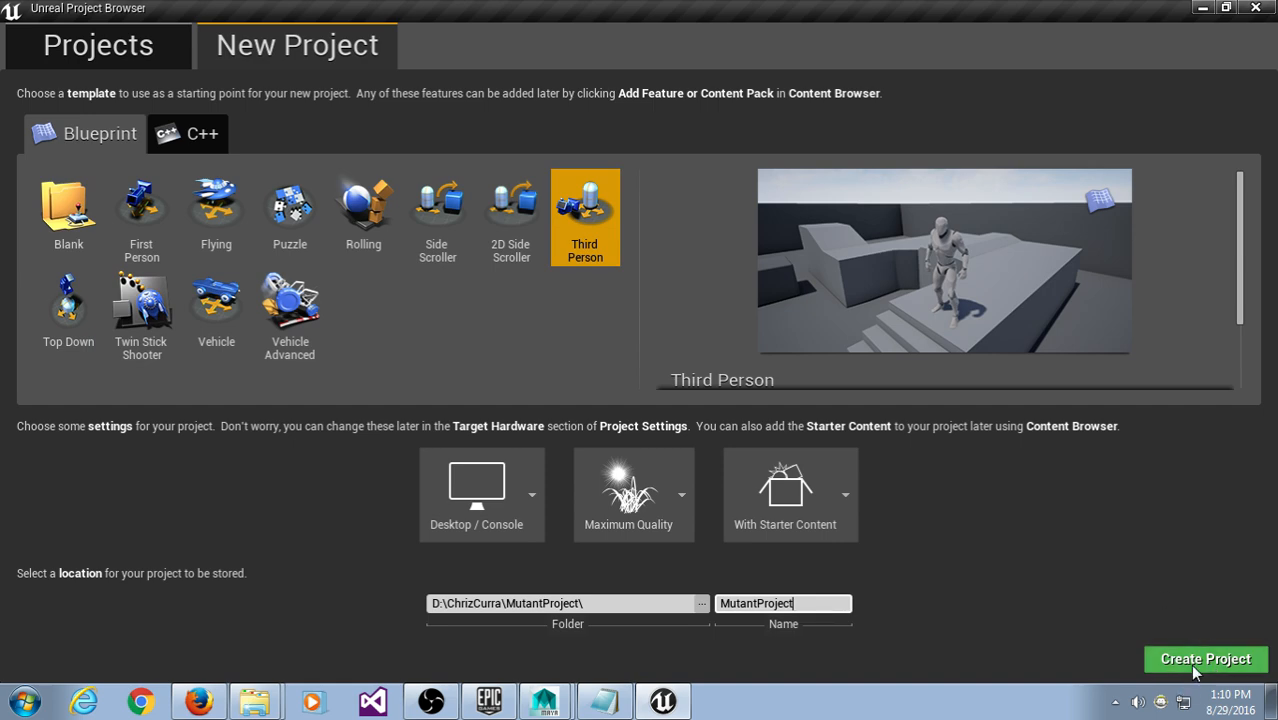
Step: Set the project to No Starter Content and create it
left_click(805, 513)
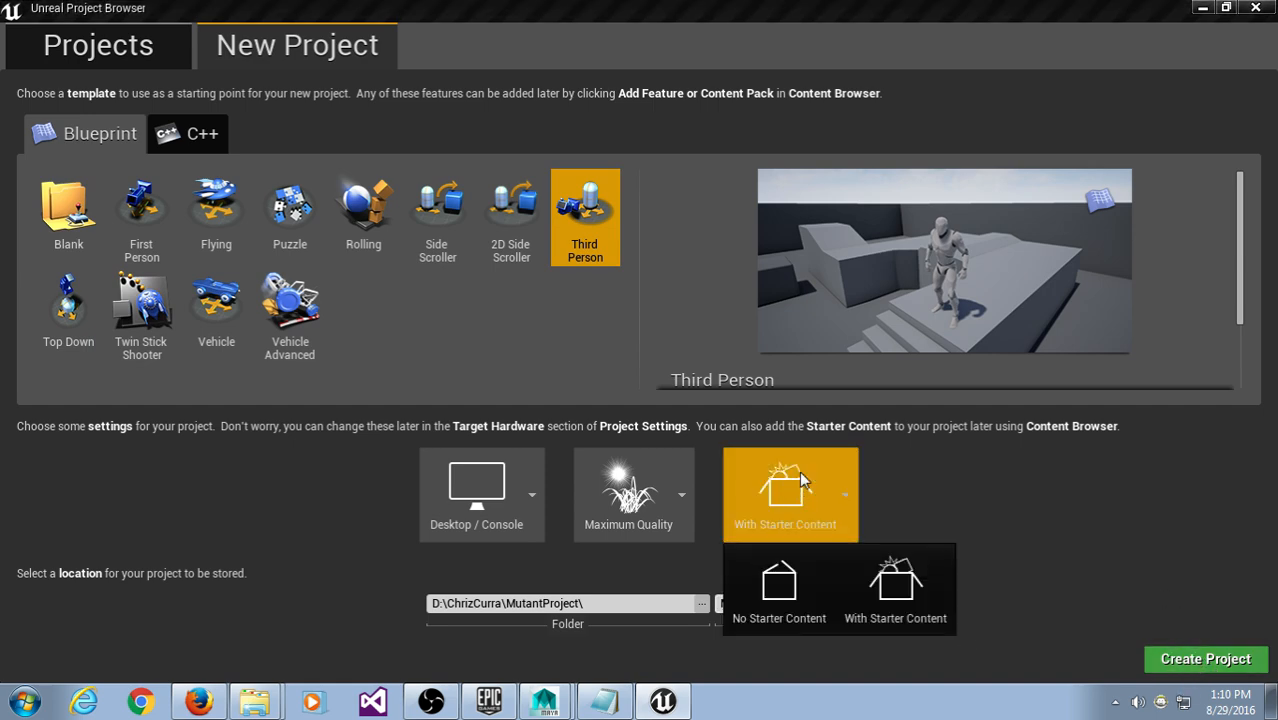
left_click(810, 590)
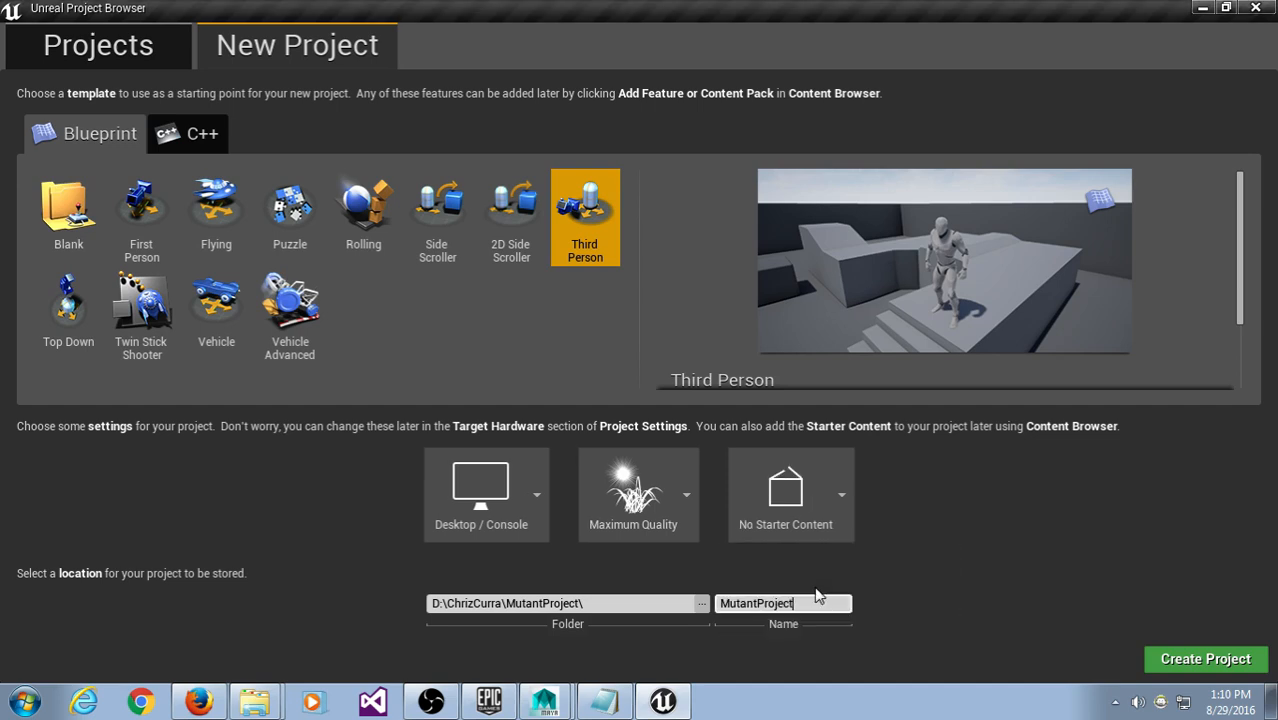
left_click(1205, 662)
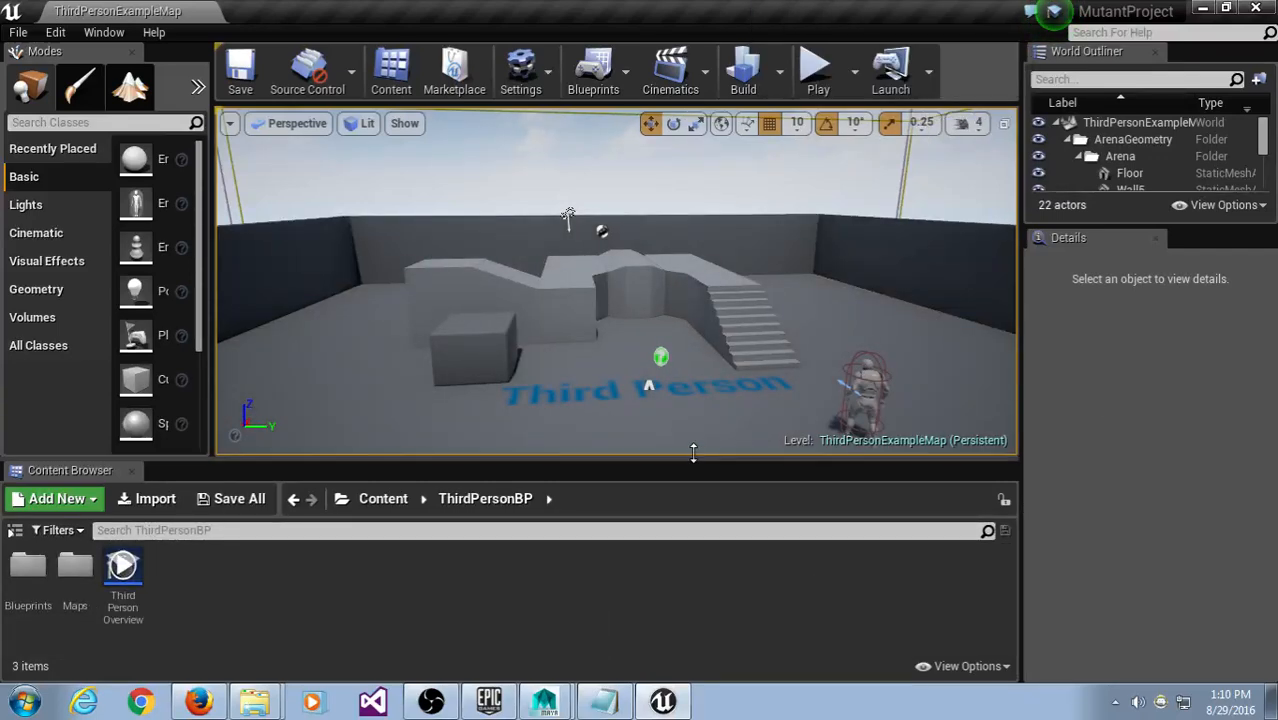
Step: Enlarge the Content Browser area and start playing ThirdPersonExampleMap in the viewport
left_click_drag(699, 465, 681, 401)
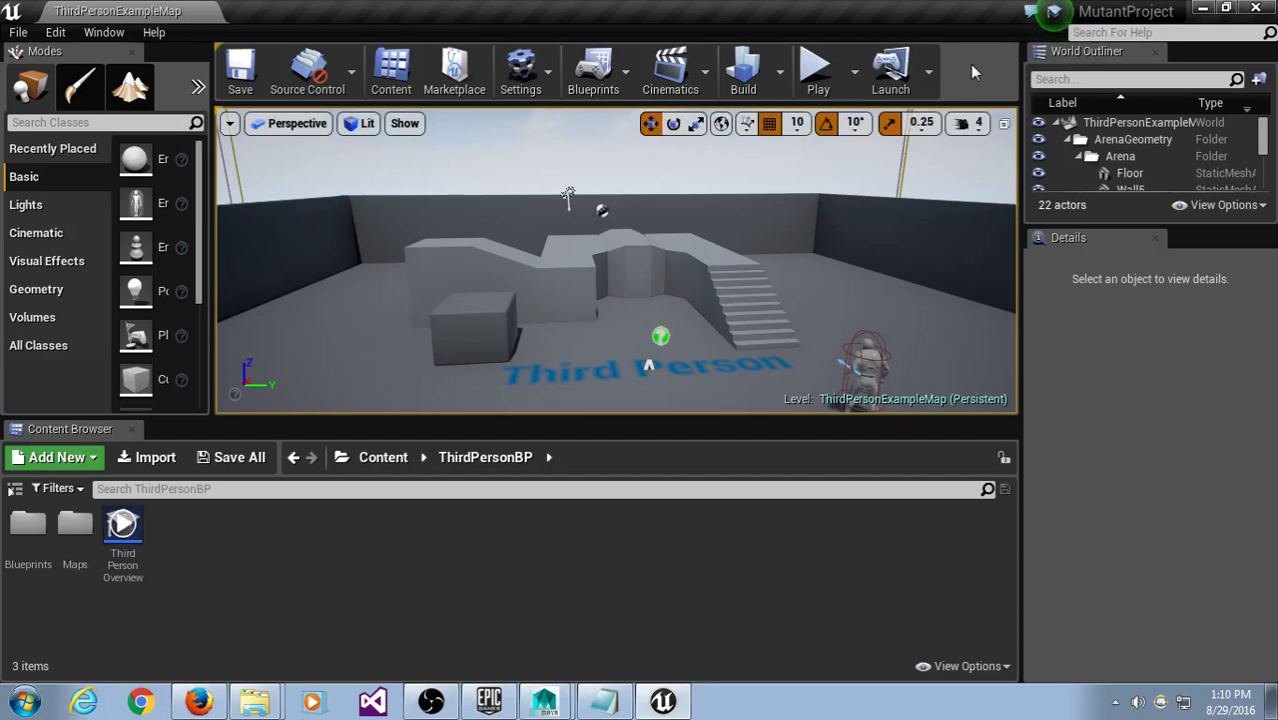
left_click(816, 76)
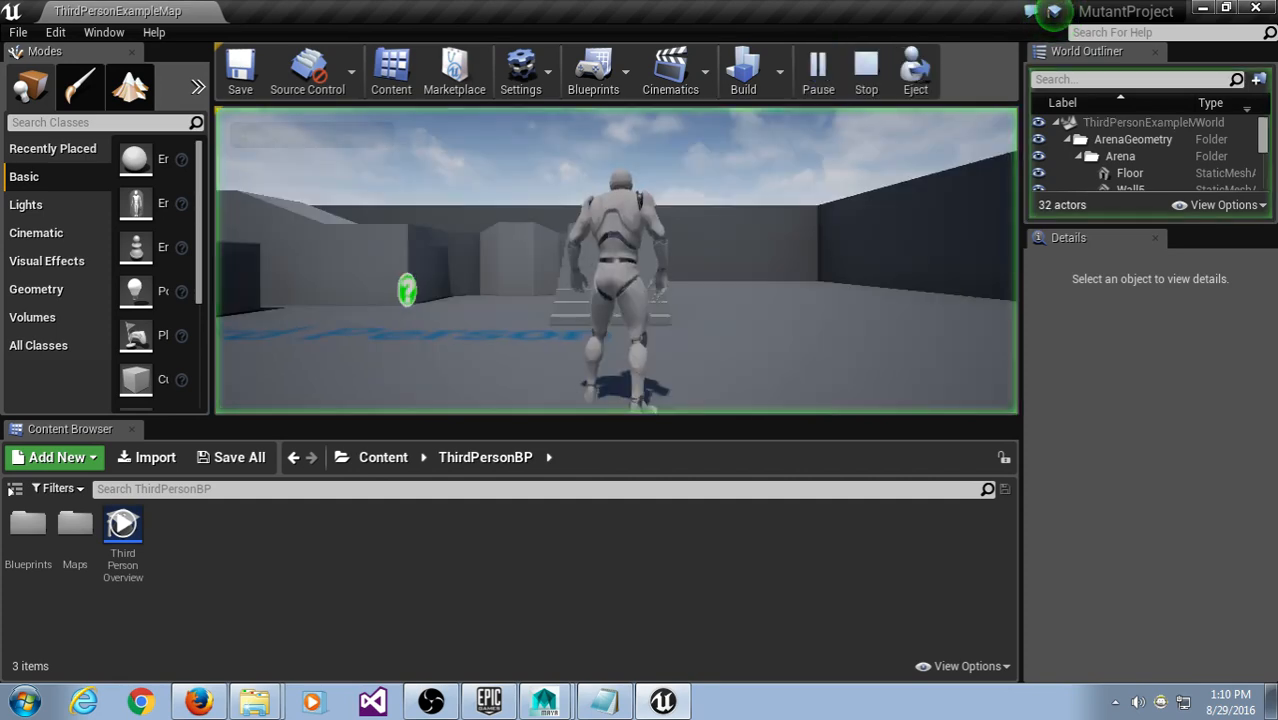
Step: Test the default mannequin by running it around the arena in all directions and jumping onto the blocks
key("w")
key("space")
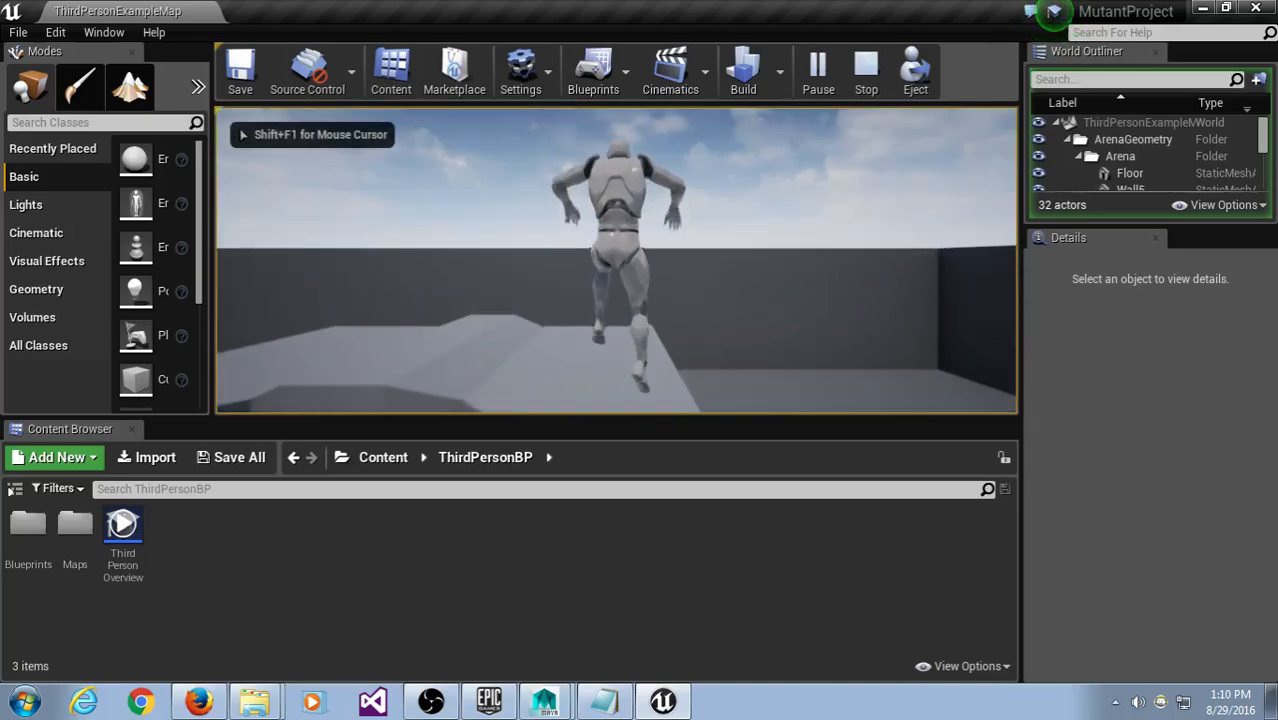
key("a")
key("s")
key("d")
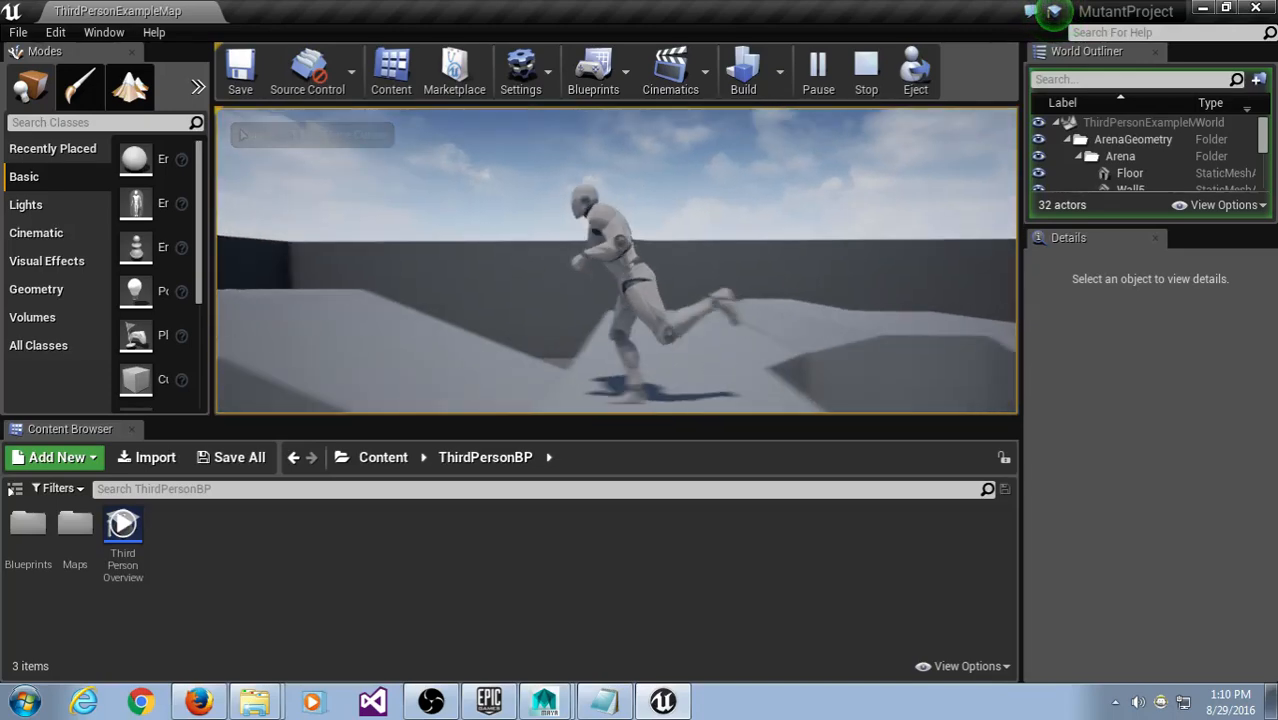
key("a")
key("w")
key("a")
key("d")
key("space")
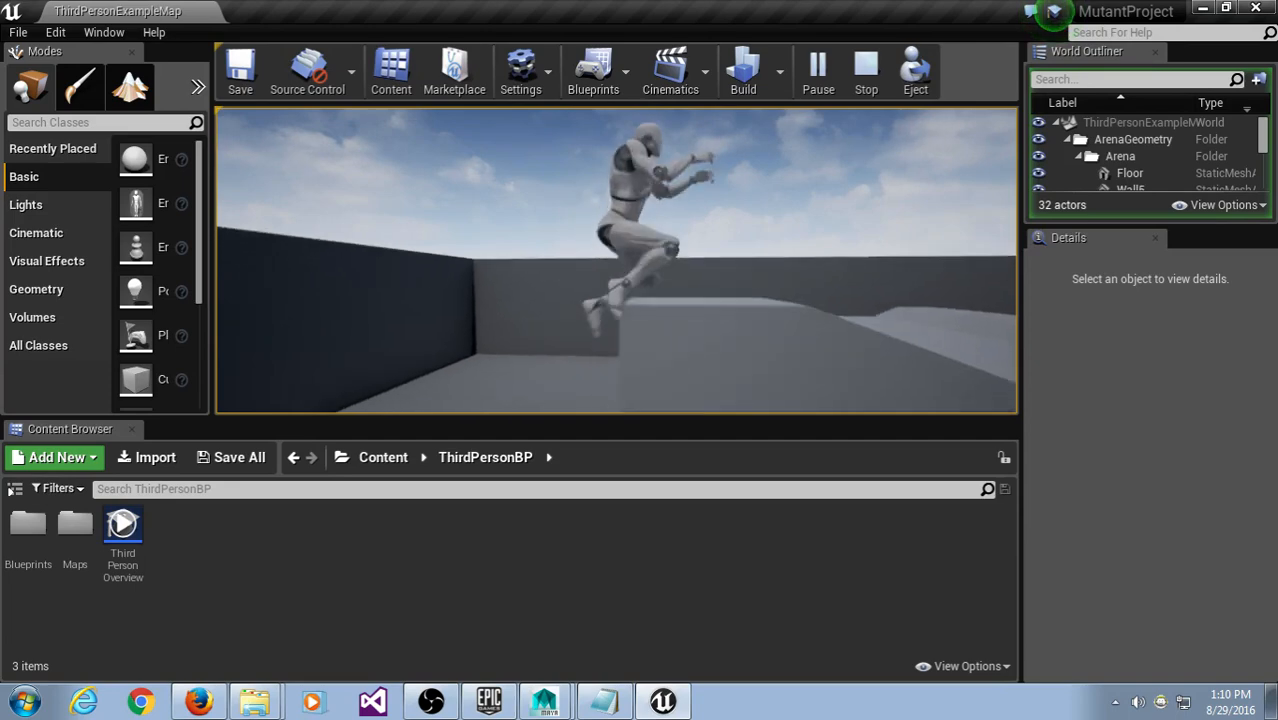
key("w")
key("space")
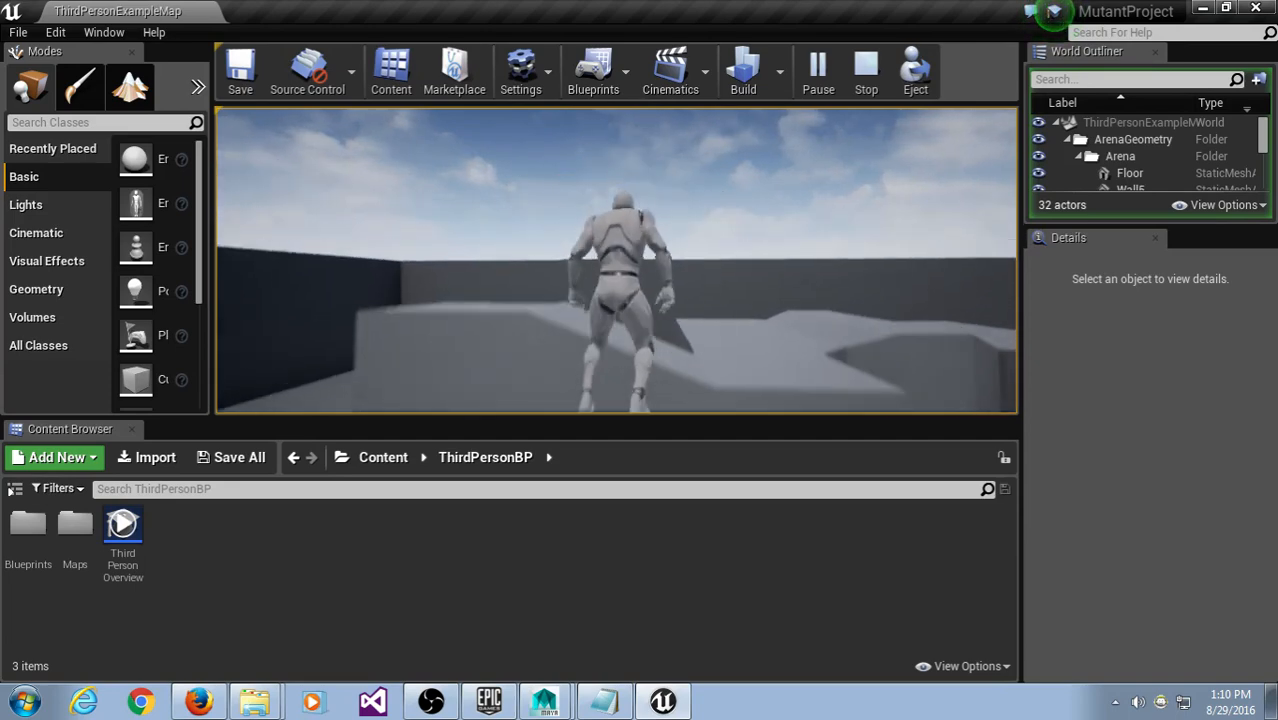
key("space")
key("d")
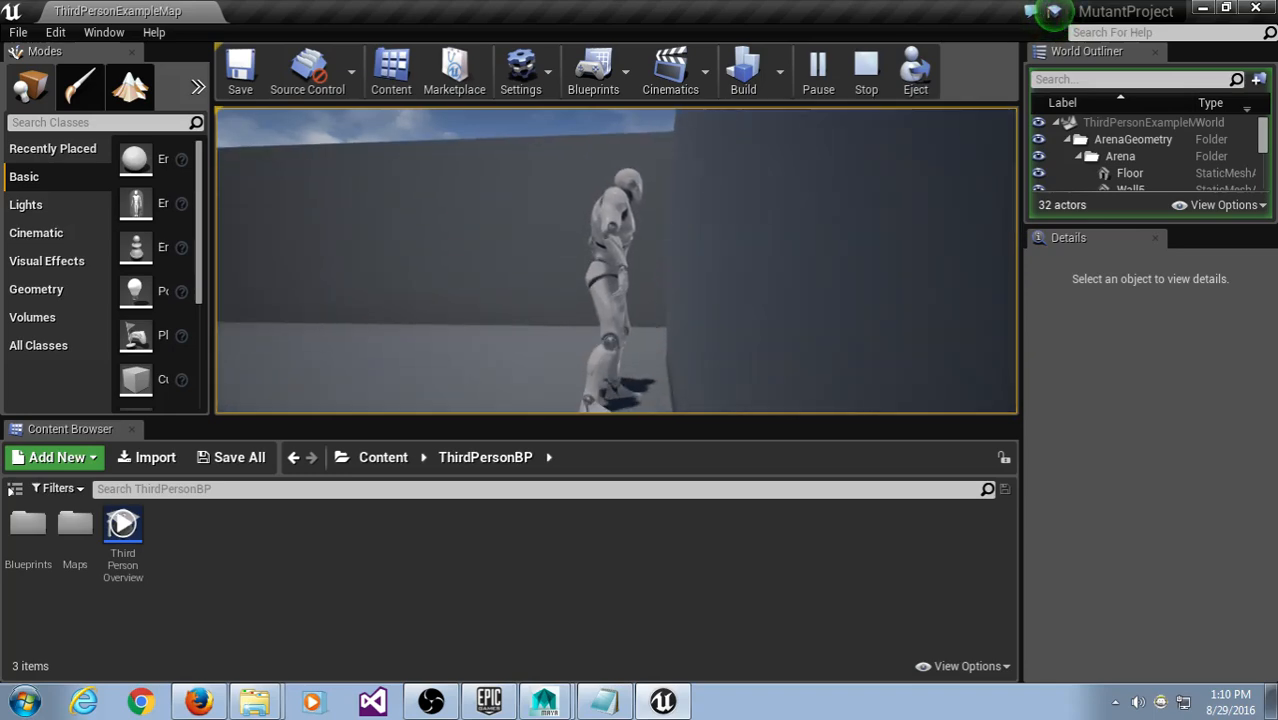
key("d")
key("s")
key("a")
key("w")
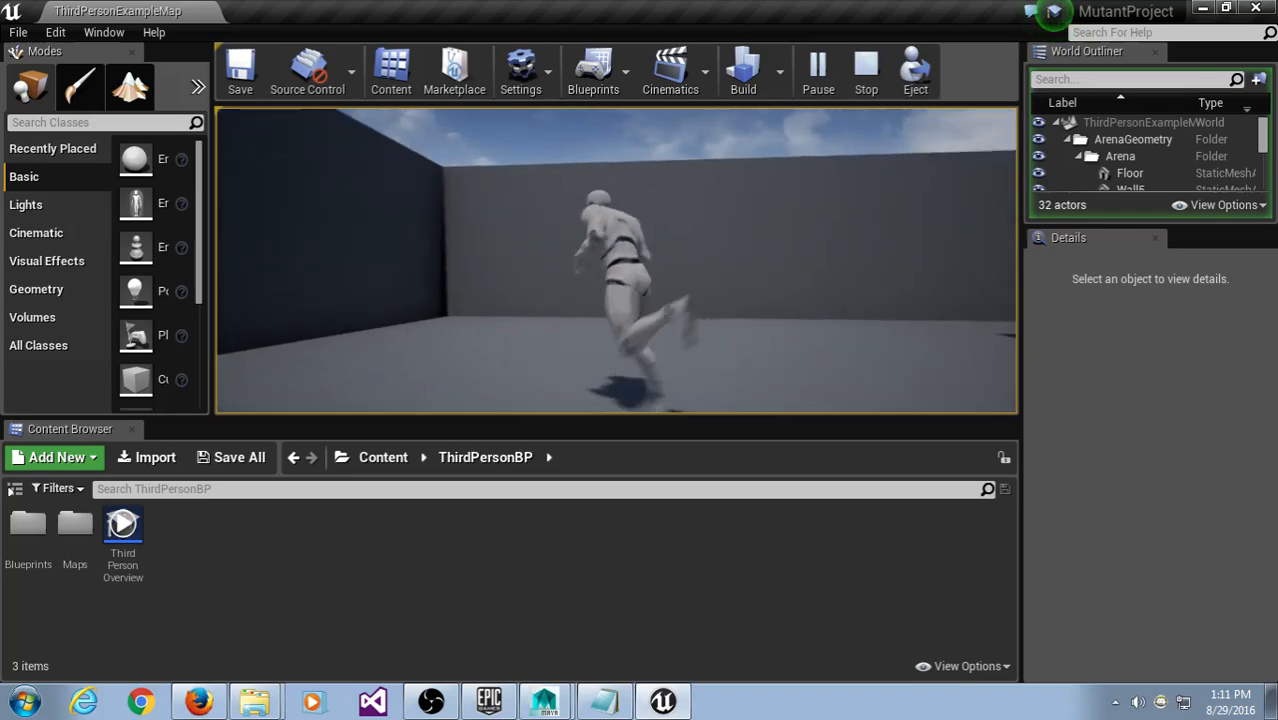
key("d")
key("s")
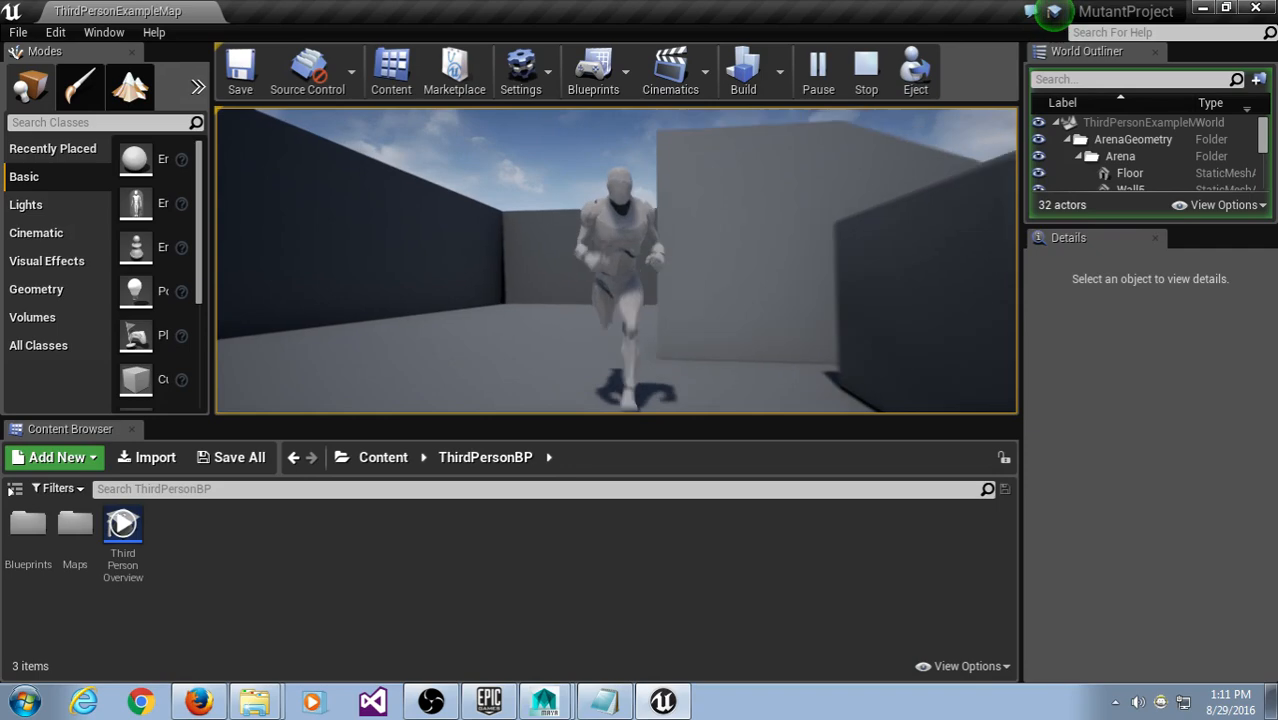
key("d")
key("w")
key("space")
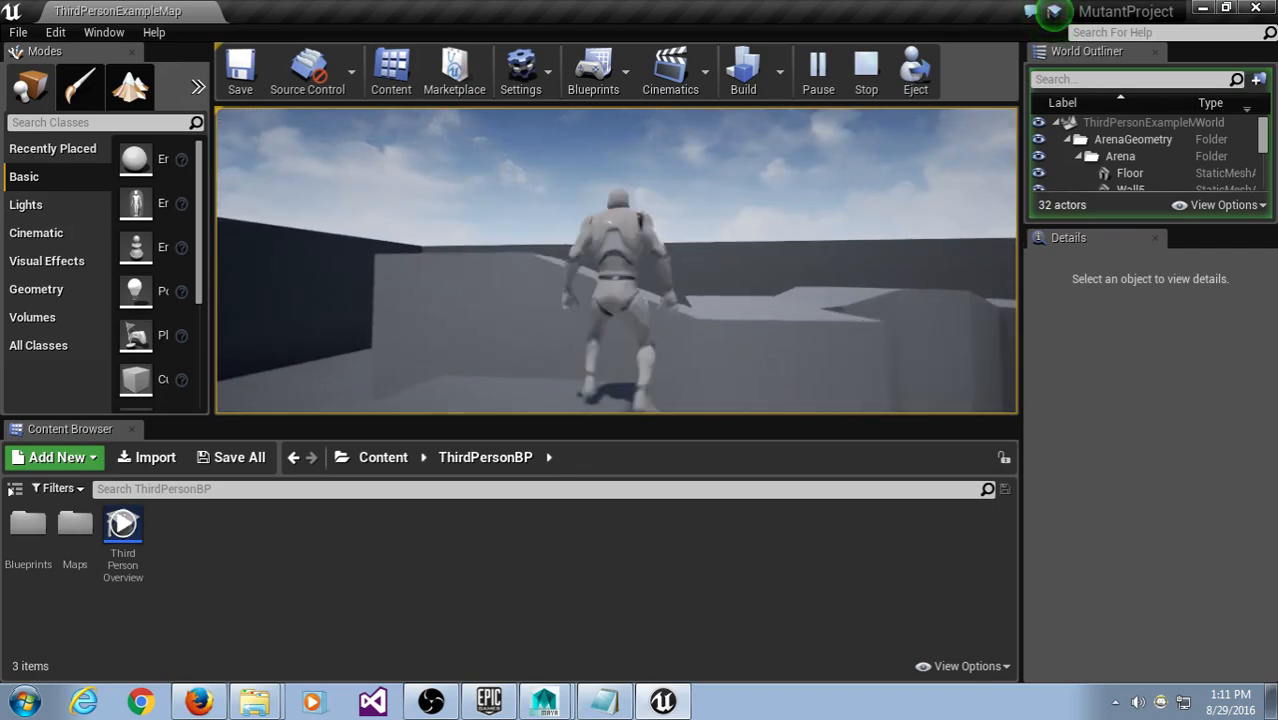
key("space")
key("d")
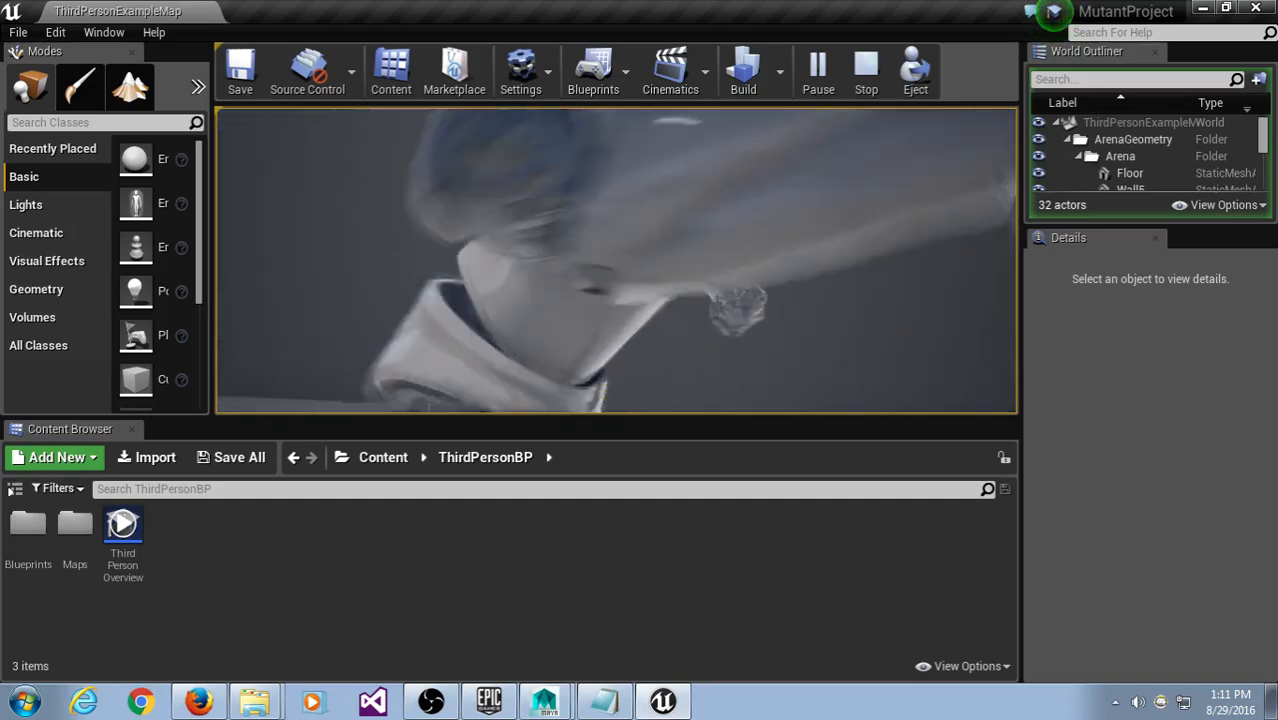
key("d")
key("s")
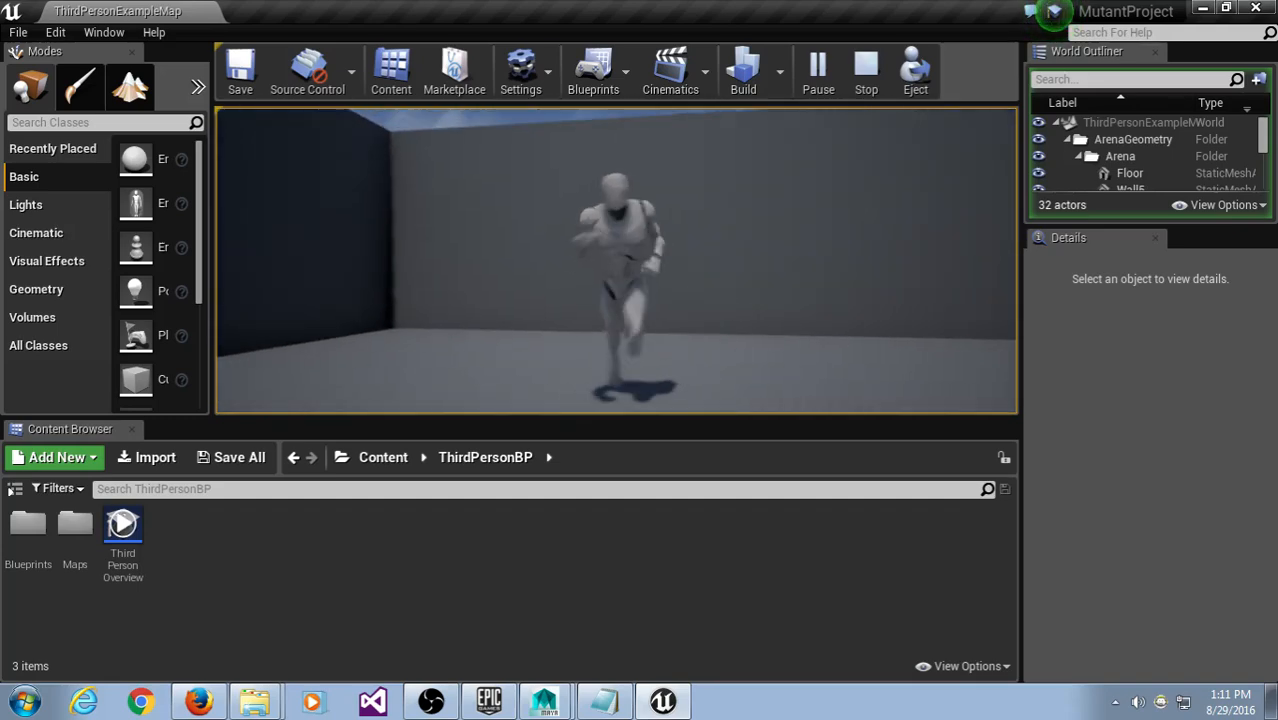
key("d")
key("s")
key("d")
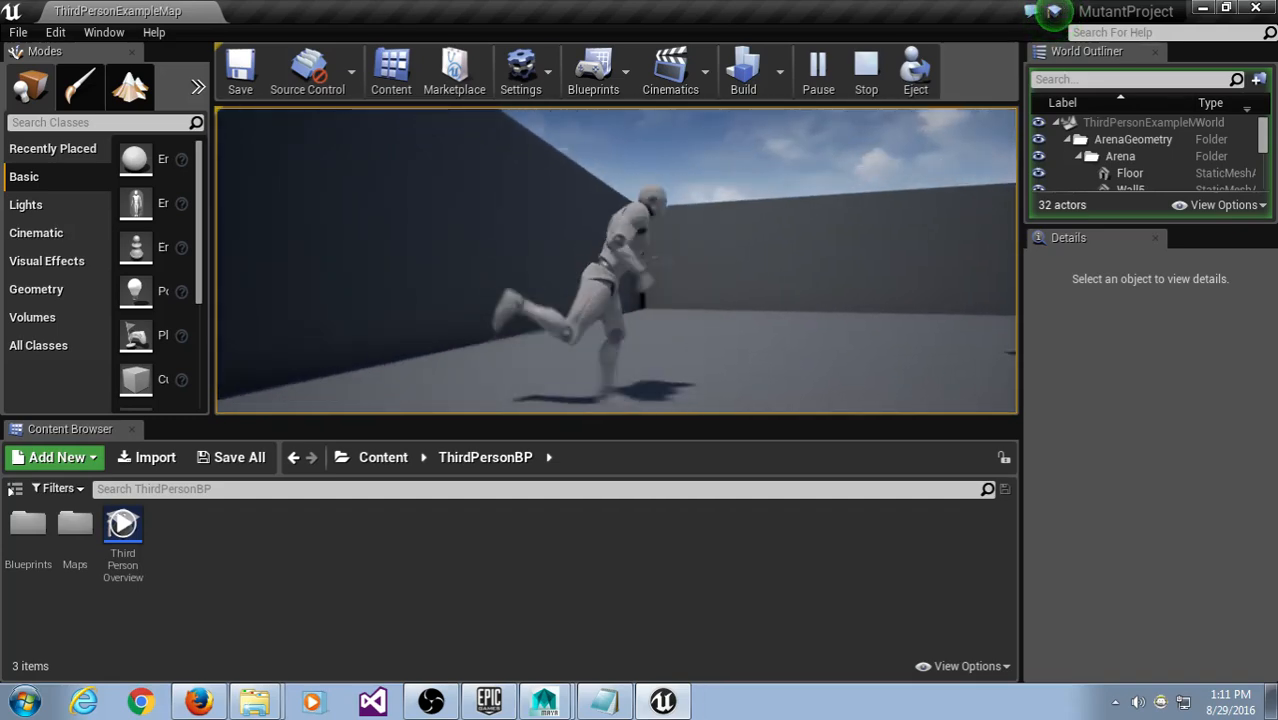
key("w")
key("d")
key("a")
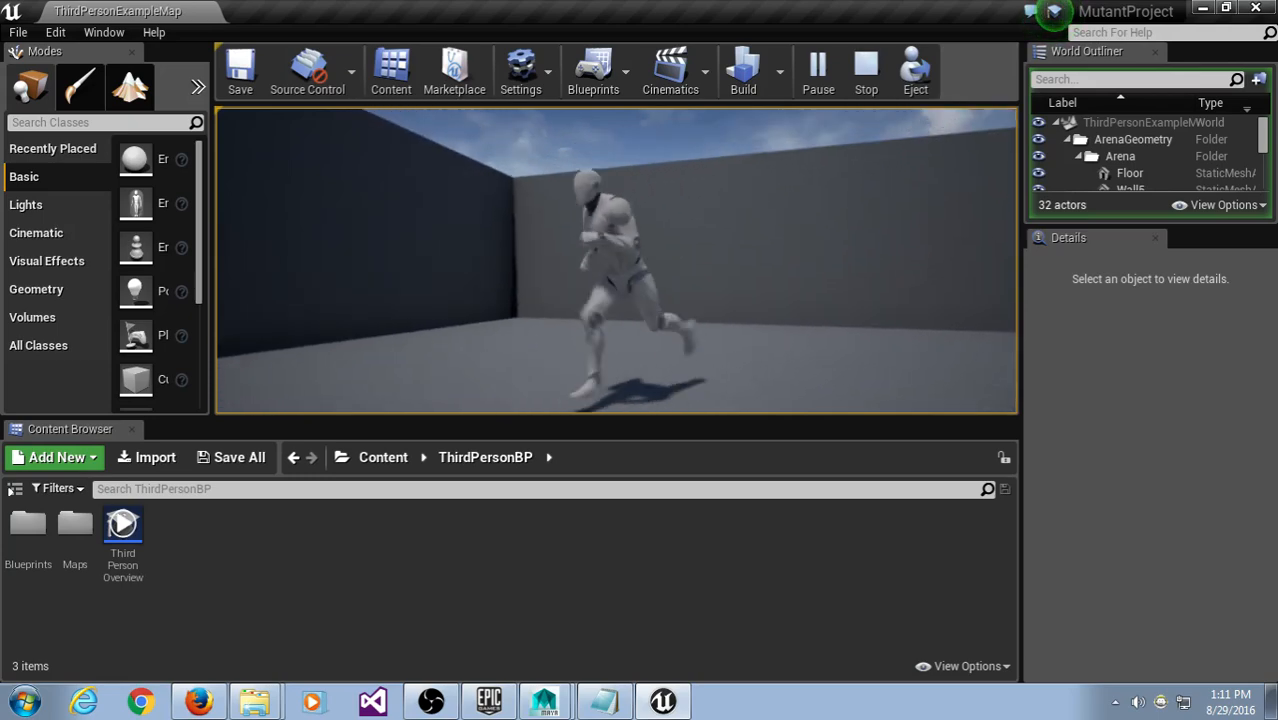
key("s")
key("a")
key("s")
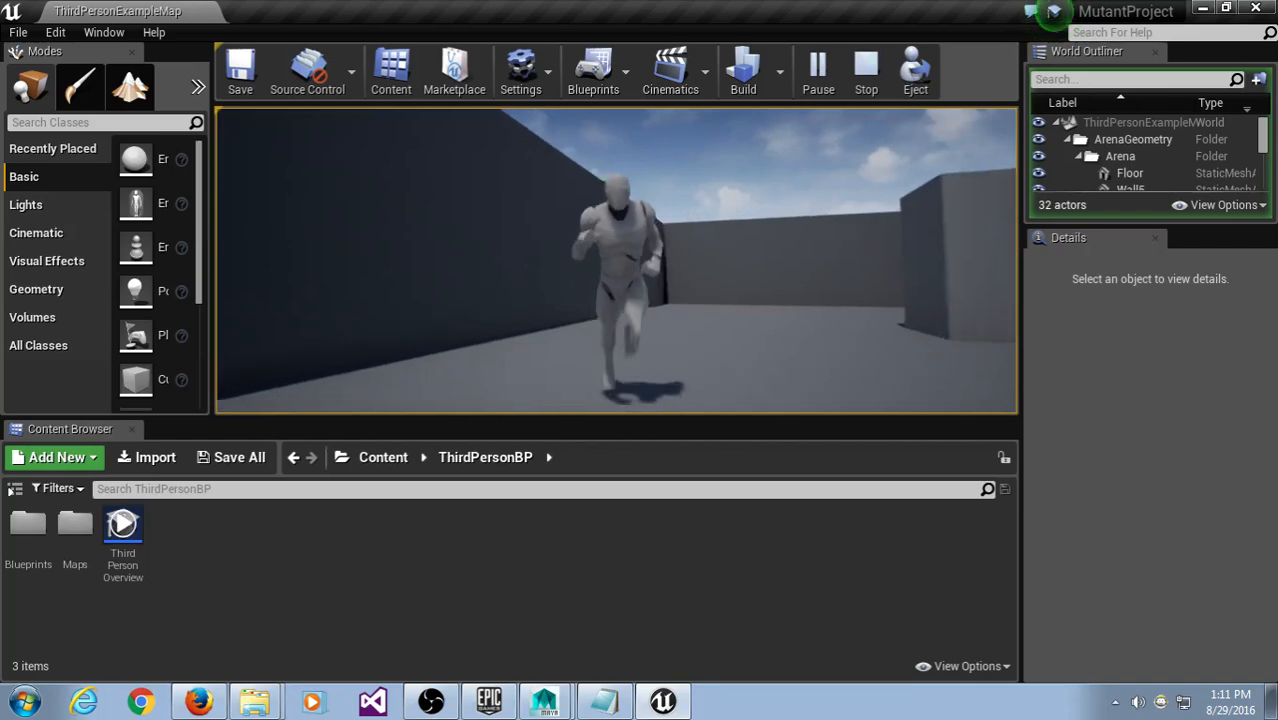
Step: Switch the play session to full screen and run the mannequin toward and away from the camera
key("F11")
key("s")
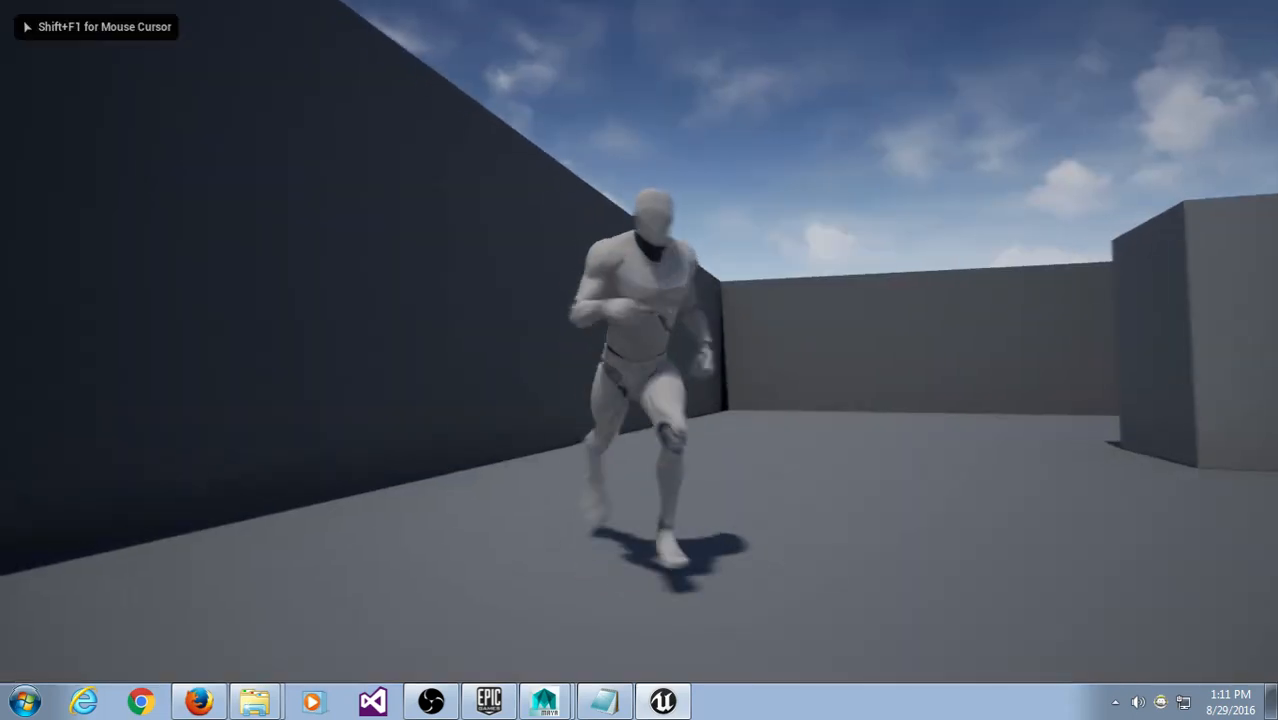
key("d")
key("w")
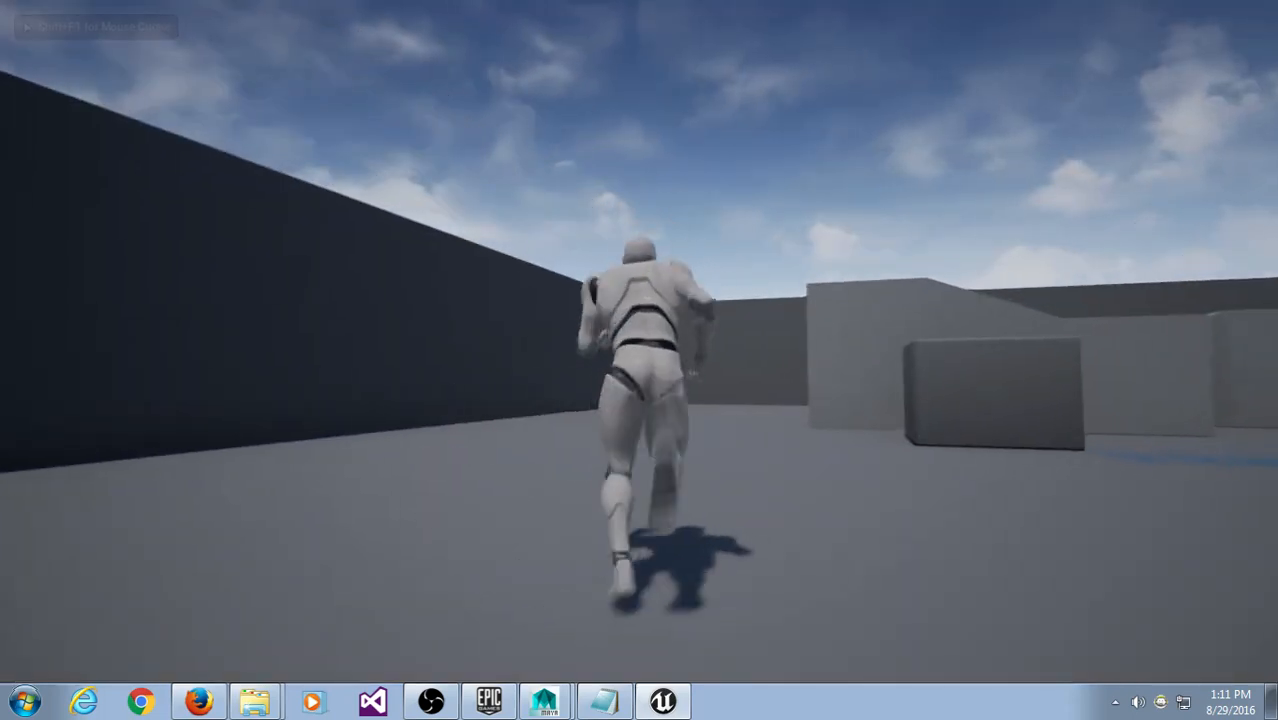
Step: Run the mannequin along the arena wall with a jump on the way, and across the floor toward the staircase
key("a")
key("space")
key("w")
key("d")
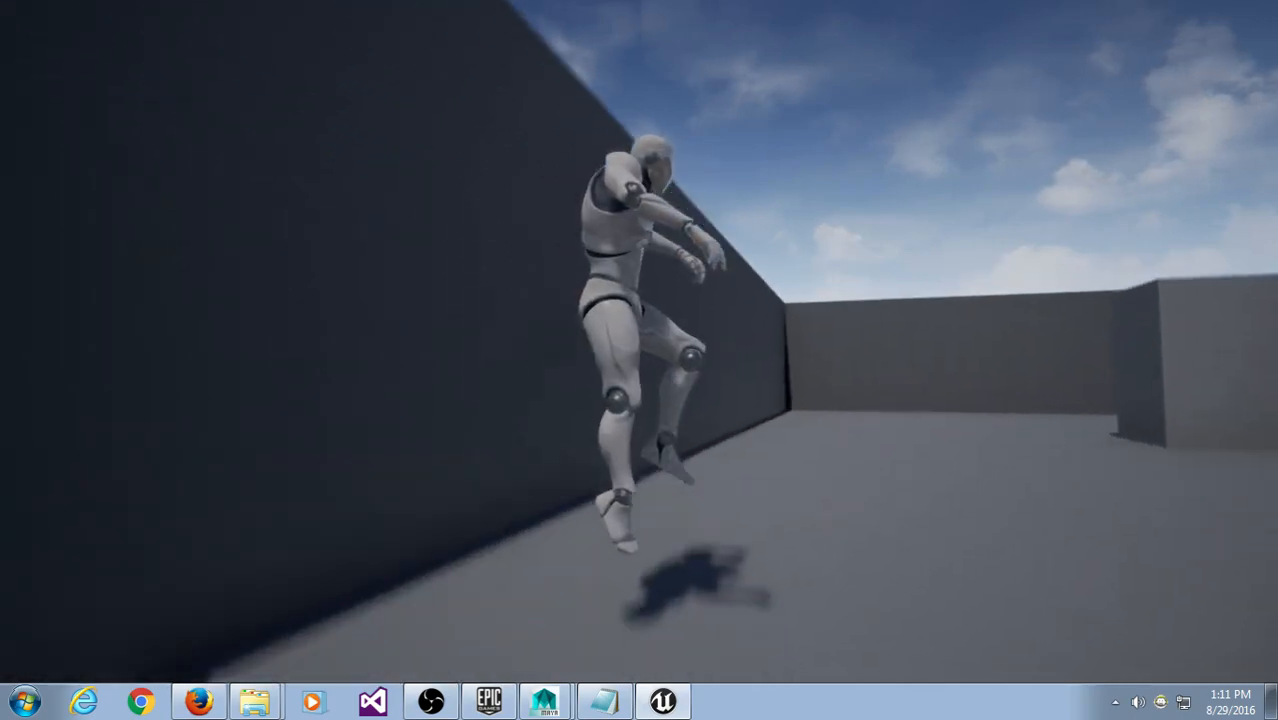
key("w")
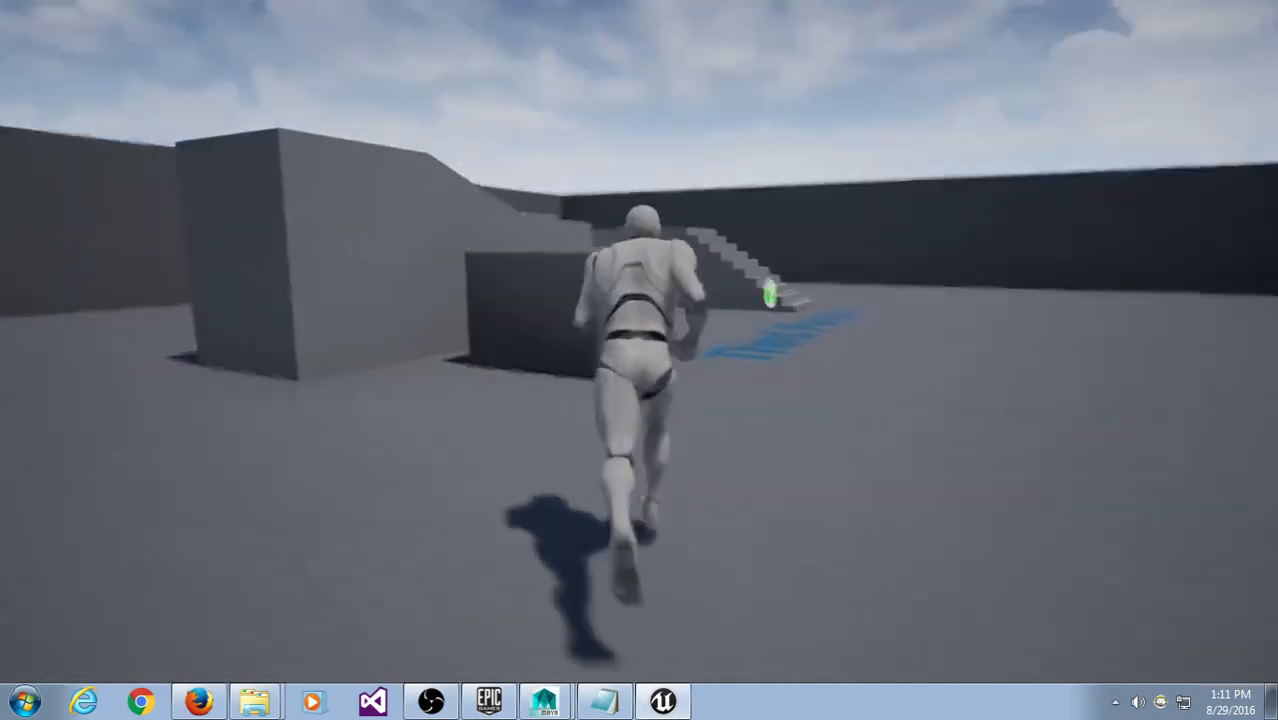
key("d")
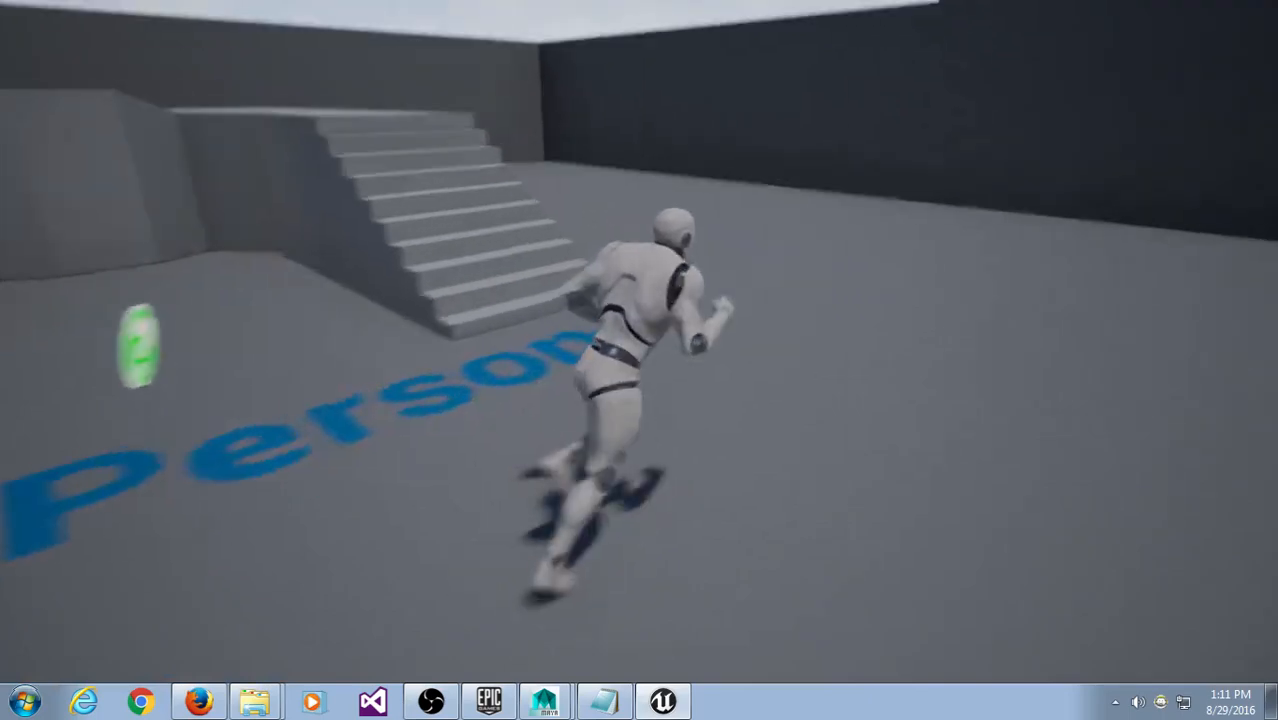
key("a")
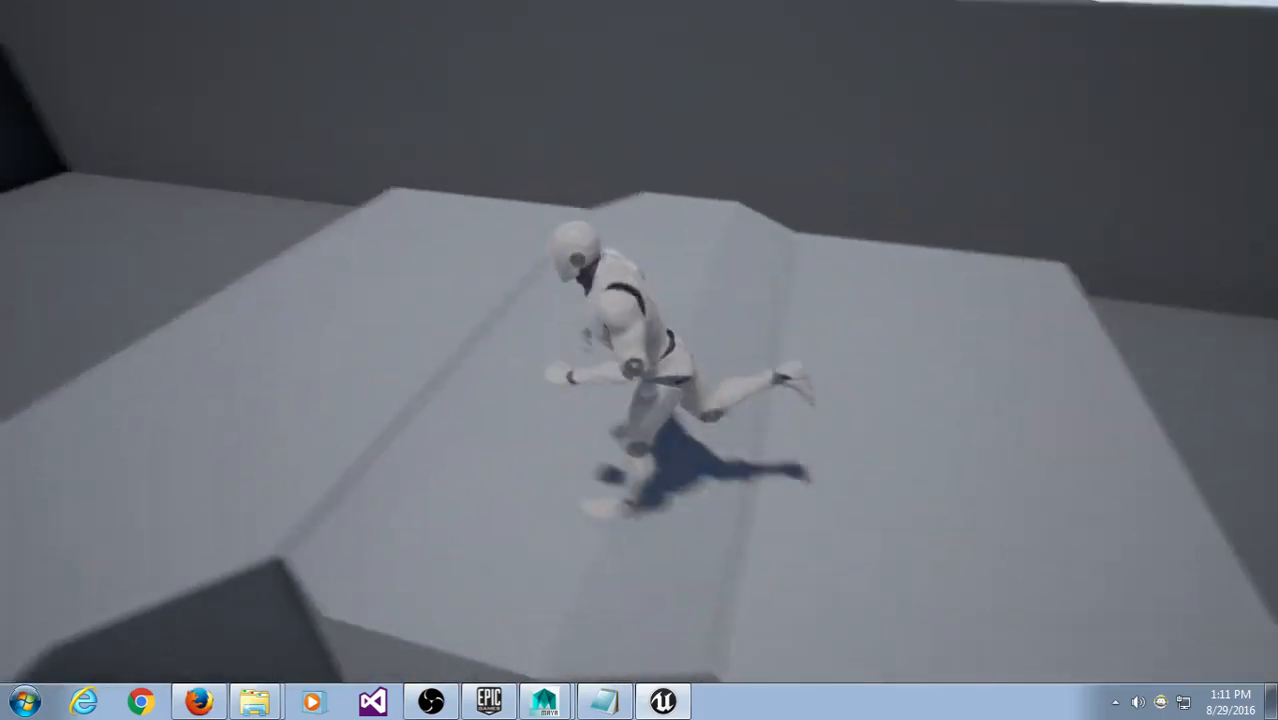
Step: Test the mannequin by jumping over the blocks and running up the stairs, and stop the full-screen play session
key("w")
key("a")
key("space")
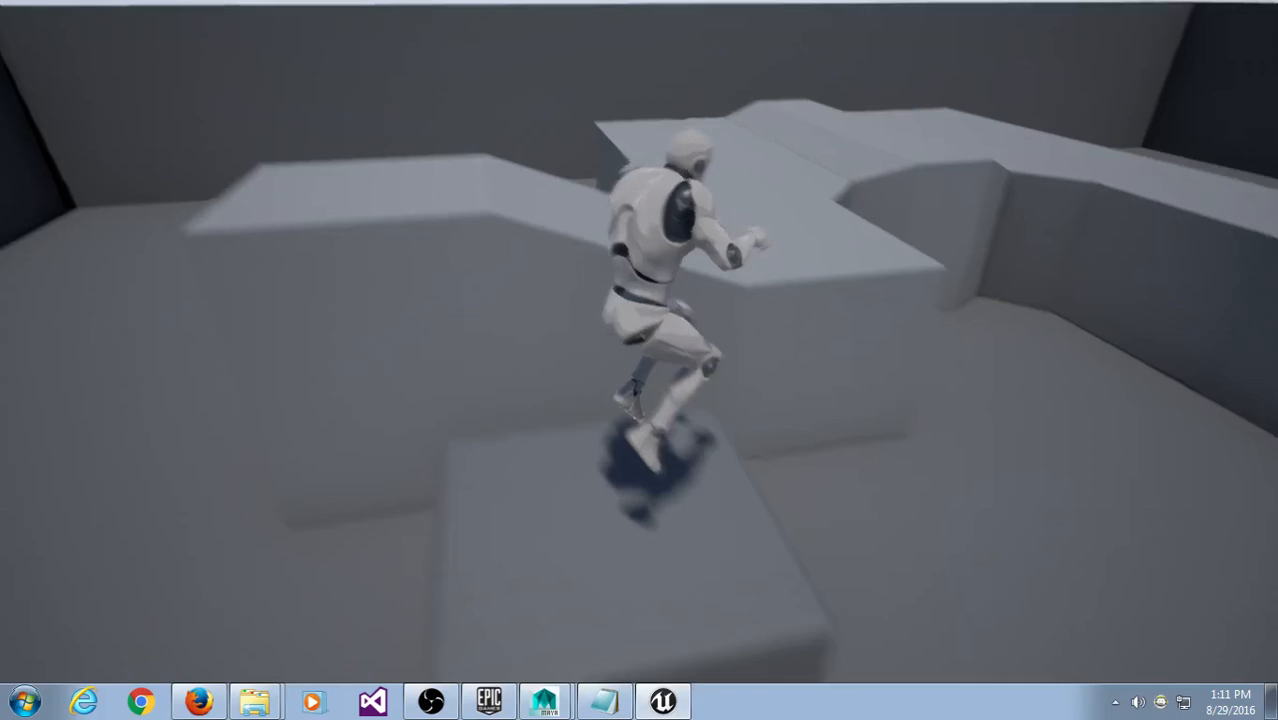
key("d")
key("w")
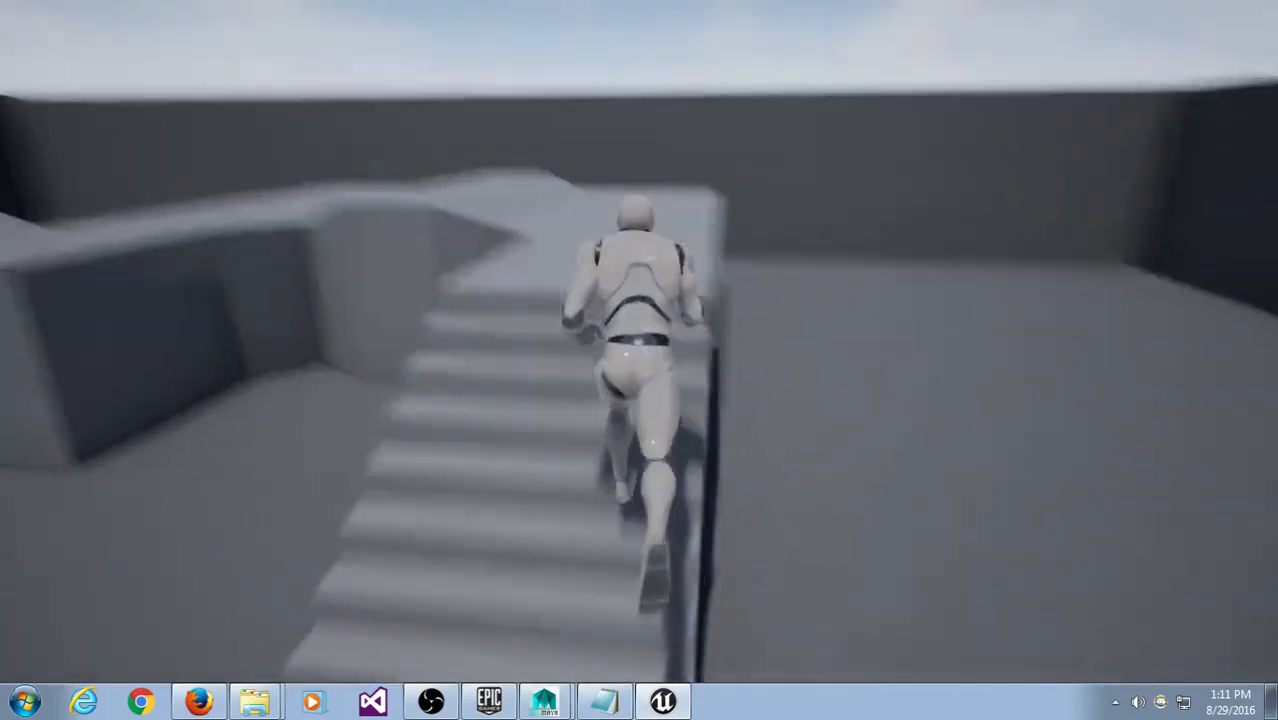
key("space")
key("w")
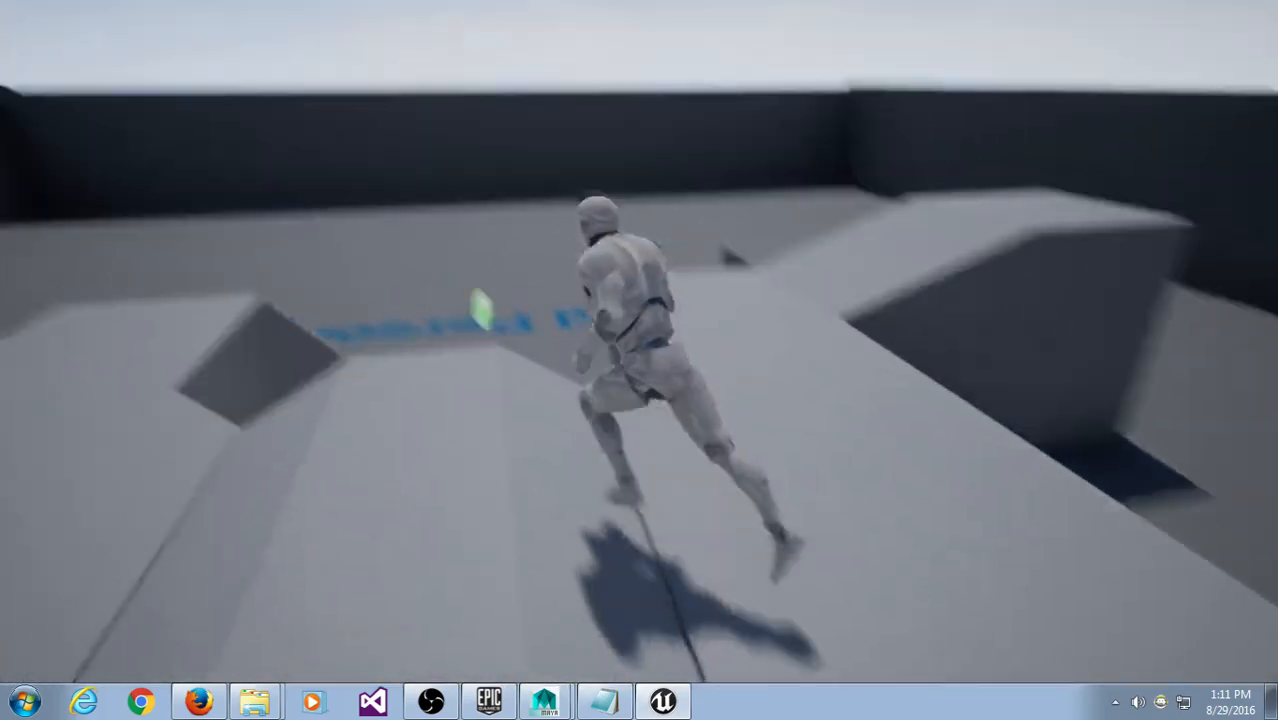
key("F11")
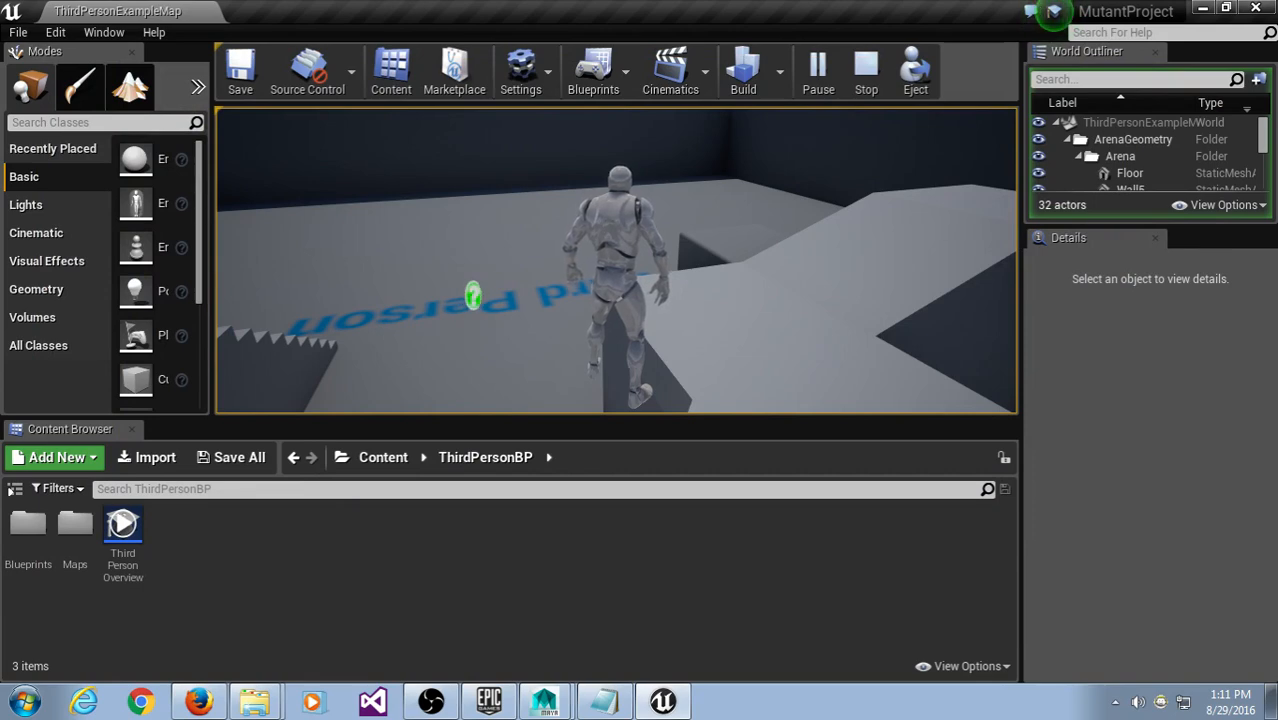
key("Escape")
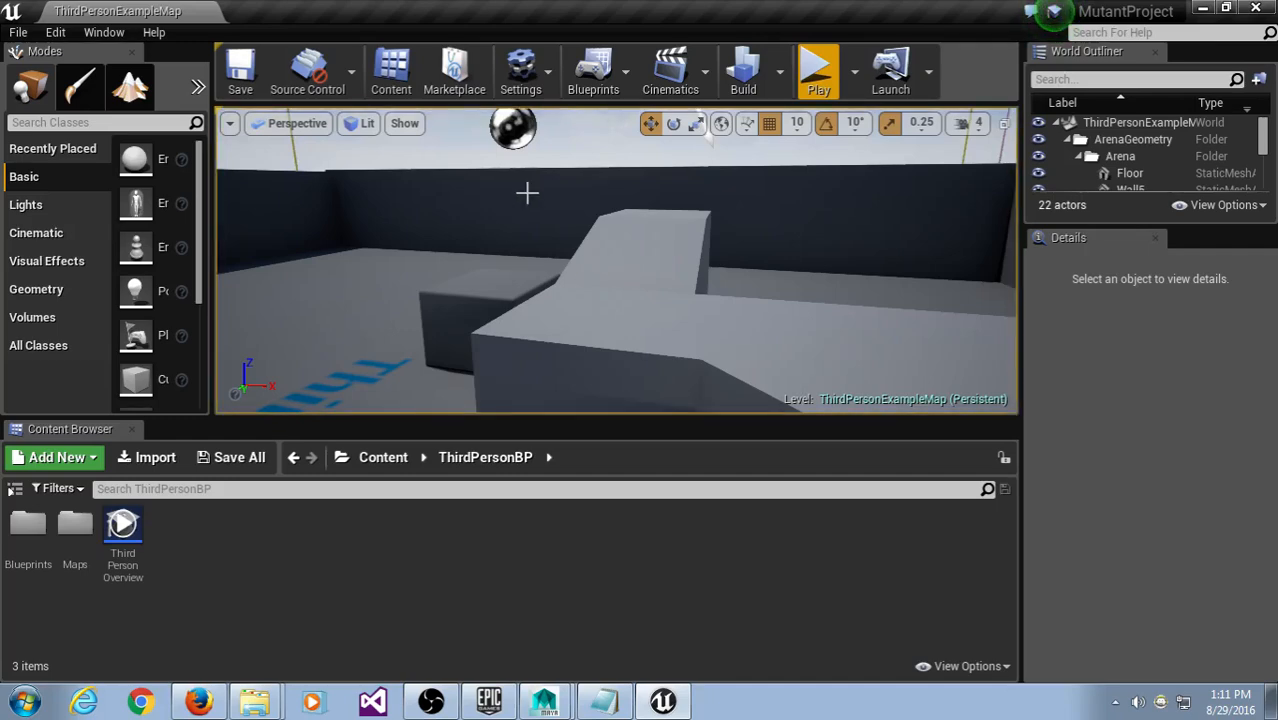
Step: Play the level in the maximized viewport, run the mannequin up onto the raised platform, and detach the camera from it
key("F11")
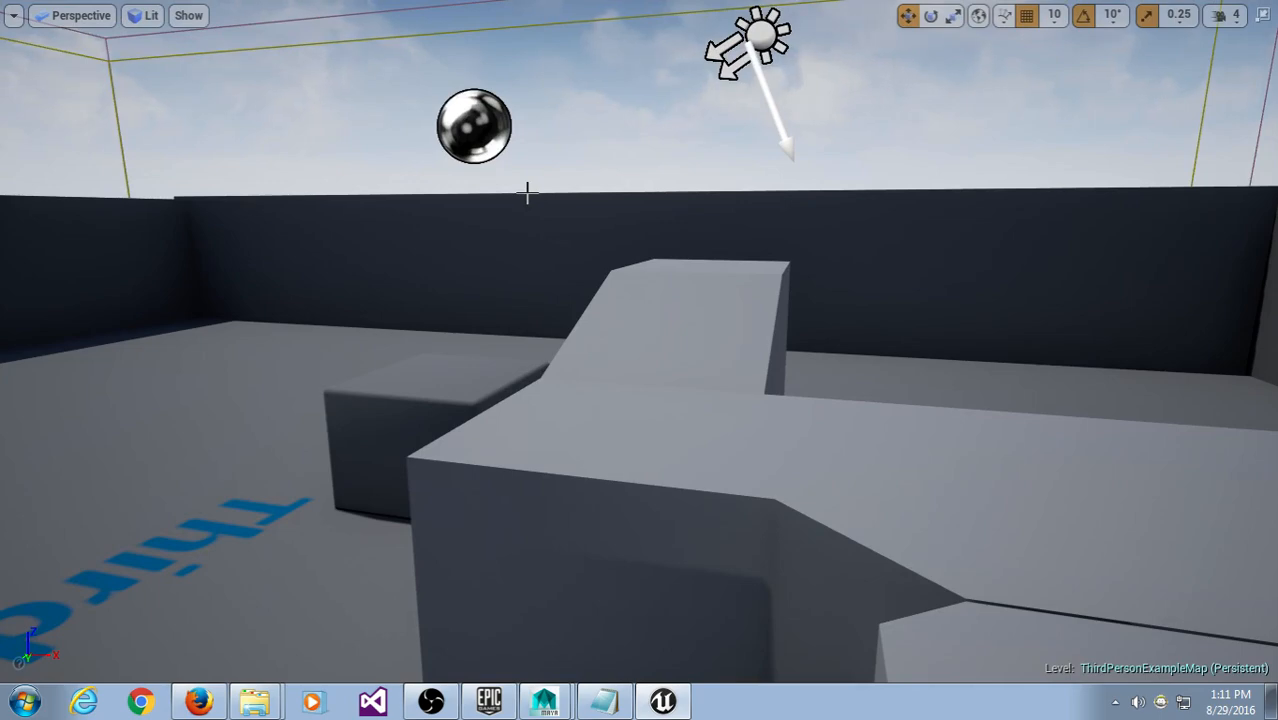
key("alt+p")
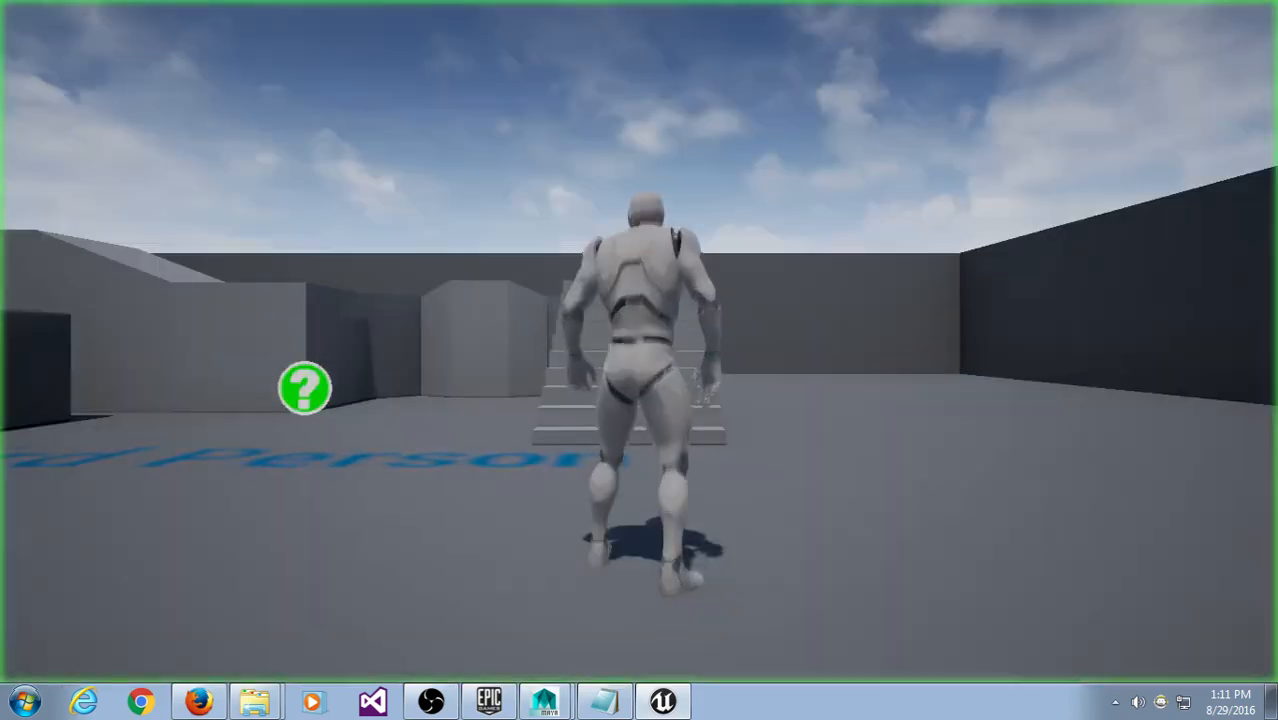
key("w")
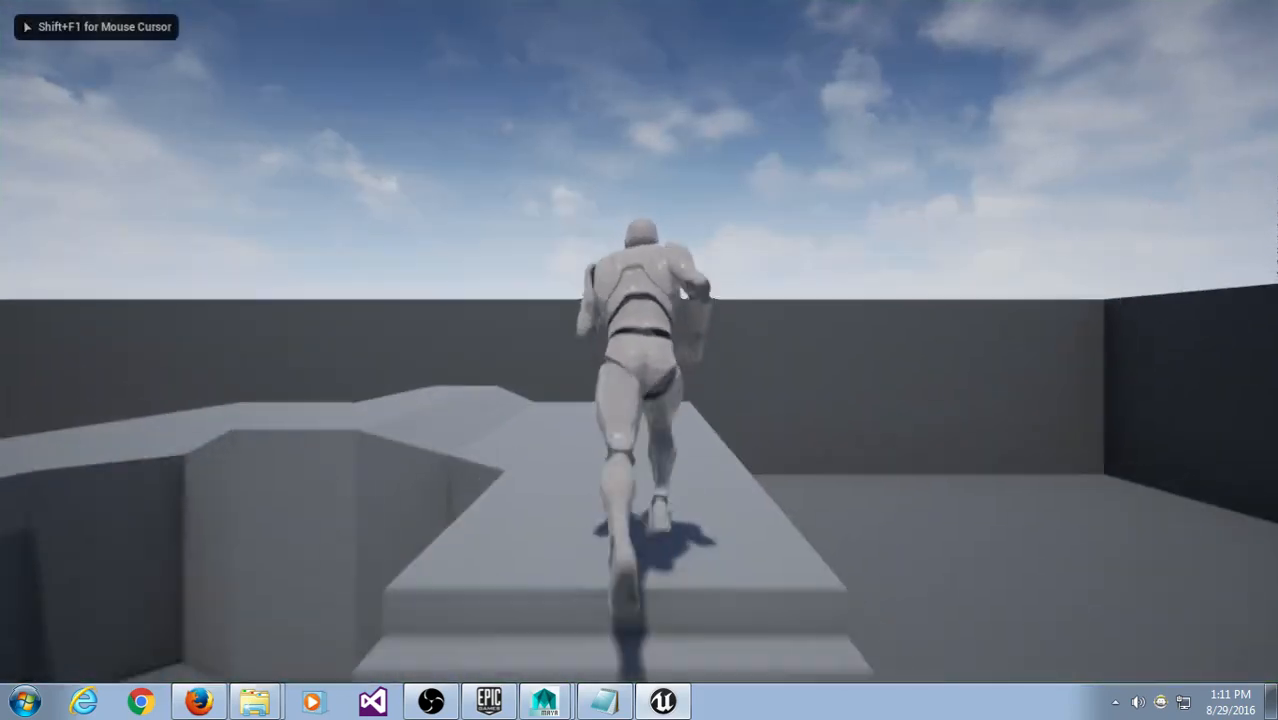
key("a")
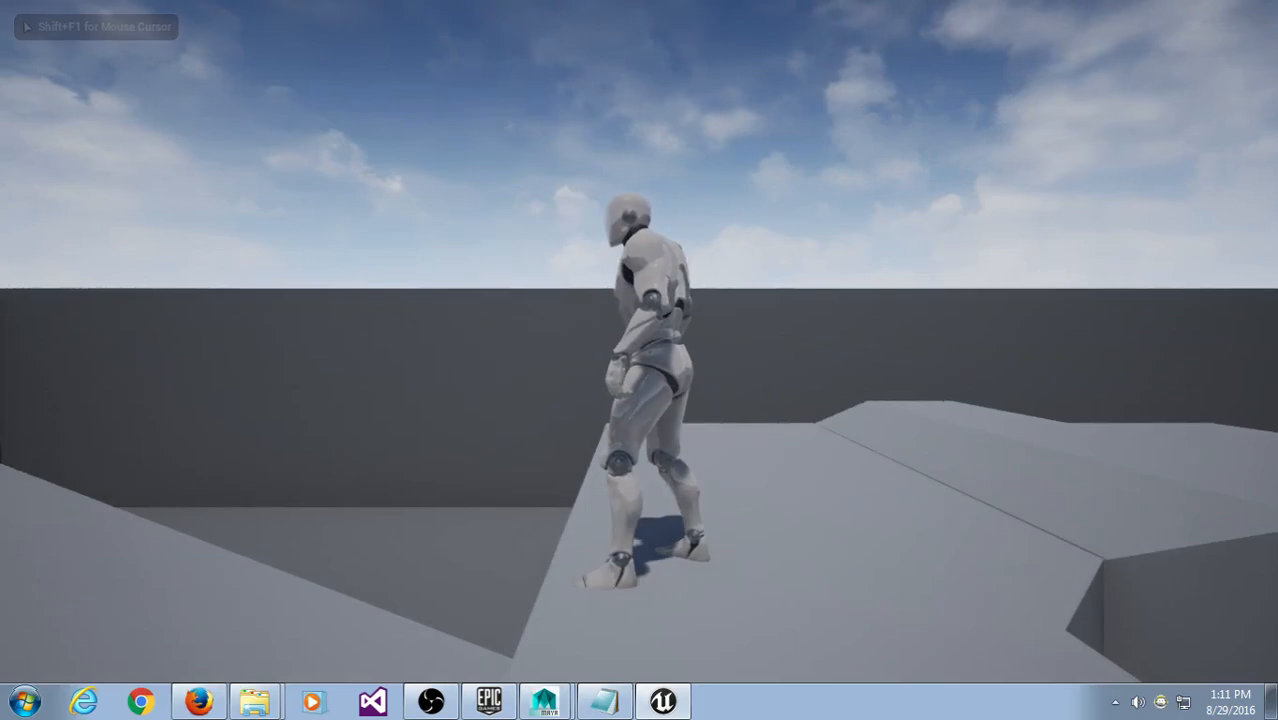
key("Escape")
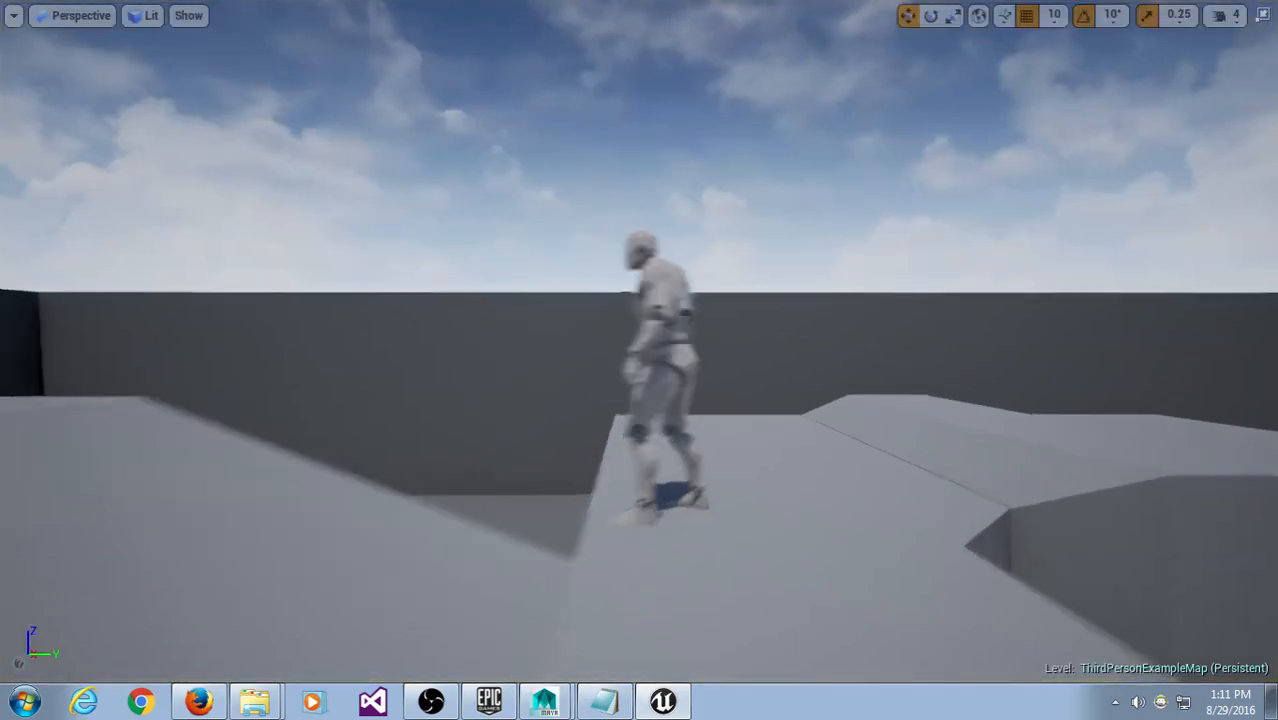
Step: Fly the detached camera around the raised platform to examine the standing mannequin from different sides and distances
right_click_drag(640, 360, 890, 360)
right_click_drag(640, 360, 900, 360)
key("w")
mouse_move(381, 489)
right_mouse_down()
mouse_move(310, 489)
mouse_move(381, 489)
right_mouse_up()
key("d")
key("s")
right_click_drag(722, 386, 1172, 480)
key("w")
key("a")
key("s")
key("w")
key("w")
key("s")
key("w")
right_click_drag(520, 480, 703, 396)
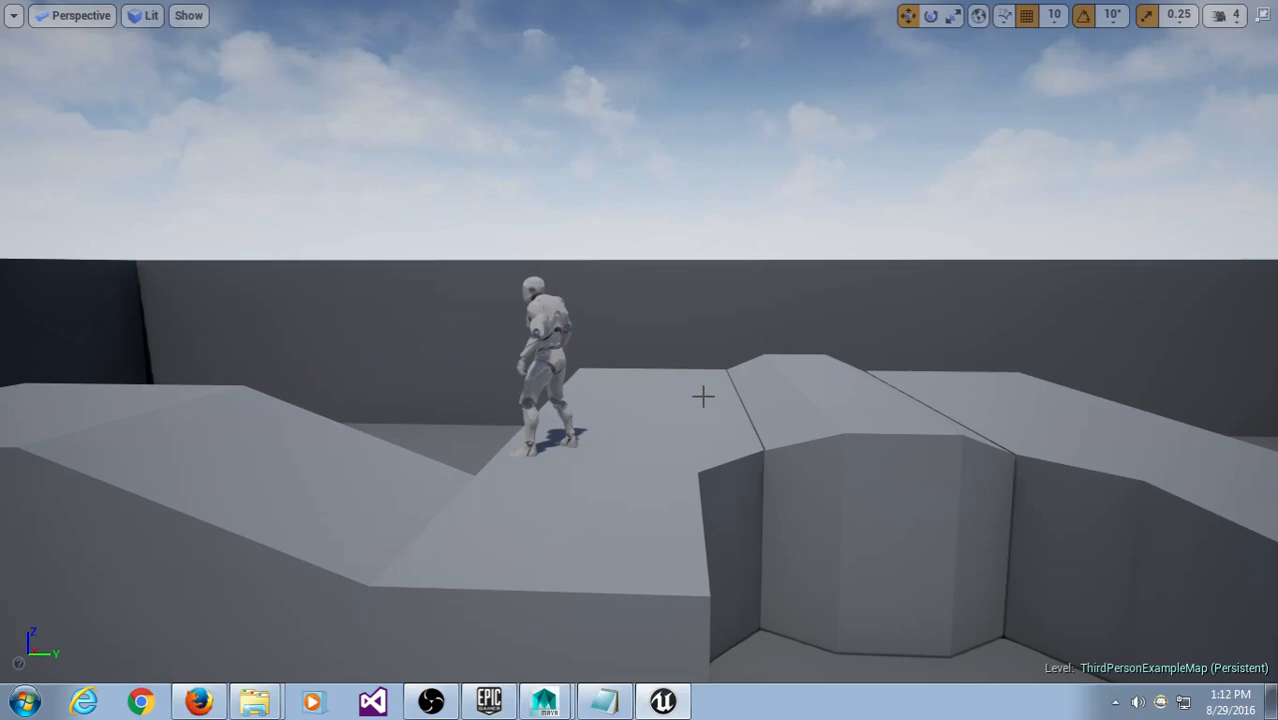
right_click_drag(703, 396, 660, 400)
key("a")
key("s")
key("w")
key("s")
key("w")
key("s")
key("w")
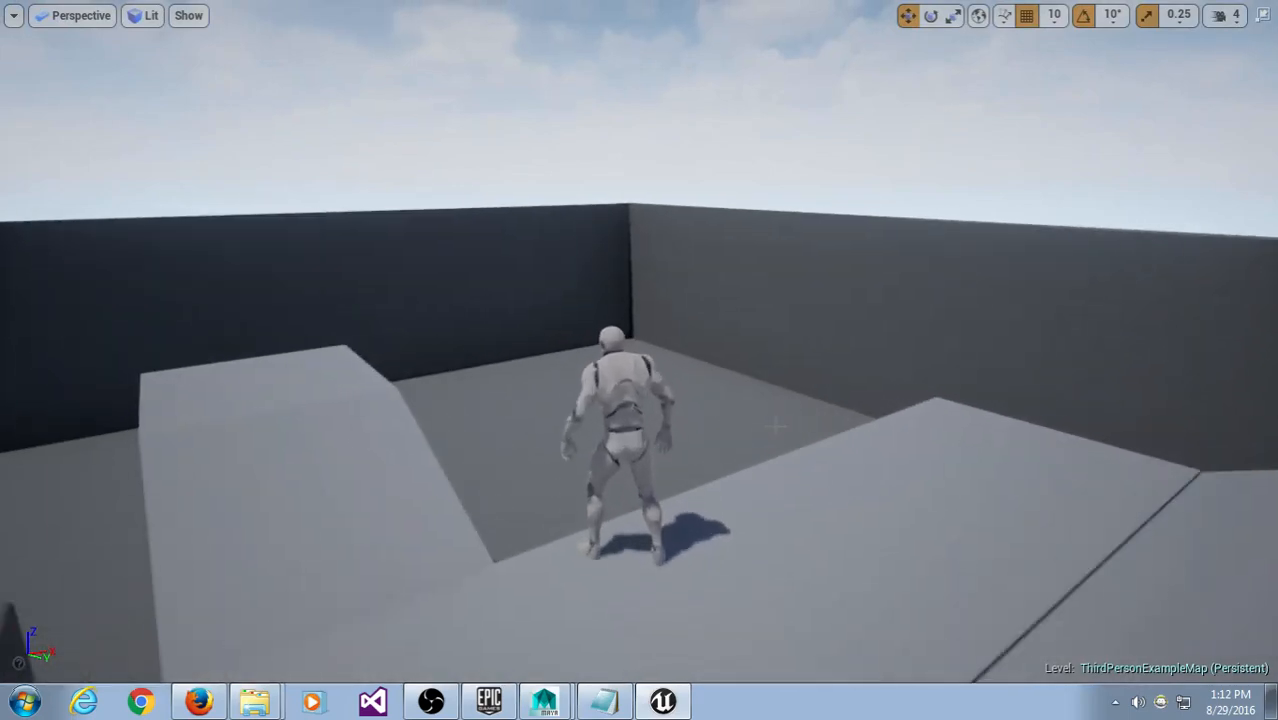
key("s")
Step: Fly the camera over the arena to inspect its walls and floor, and end the play session
right_click_drag(776, 426, 1085, 400)
key("w")
key("w")
key("s")
key("w")
key("w")
key("w")
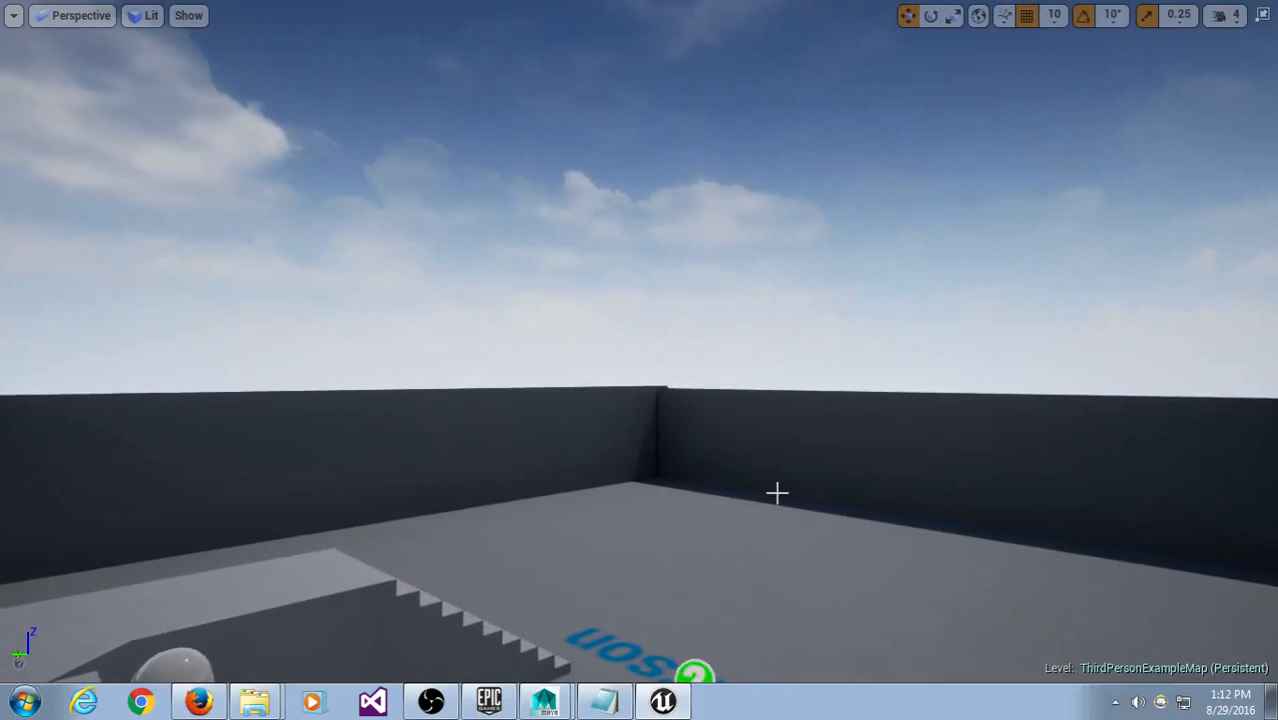
left_click(771, 487)
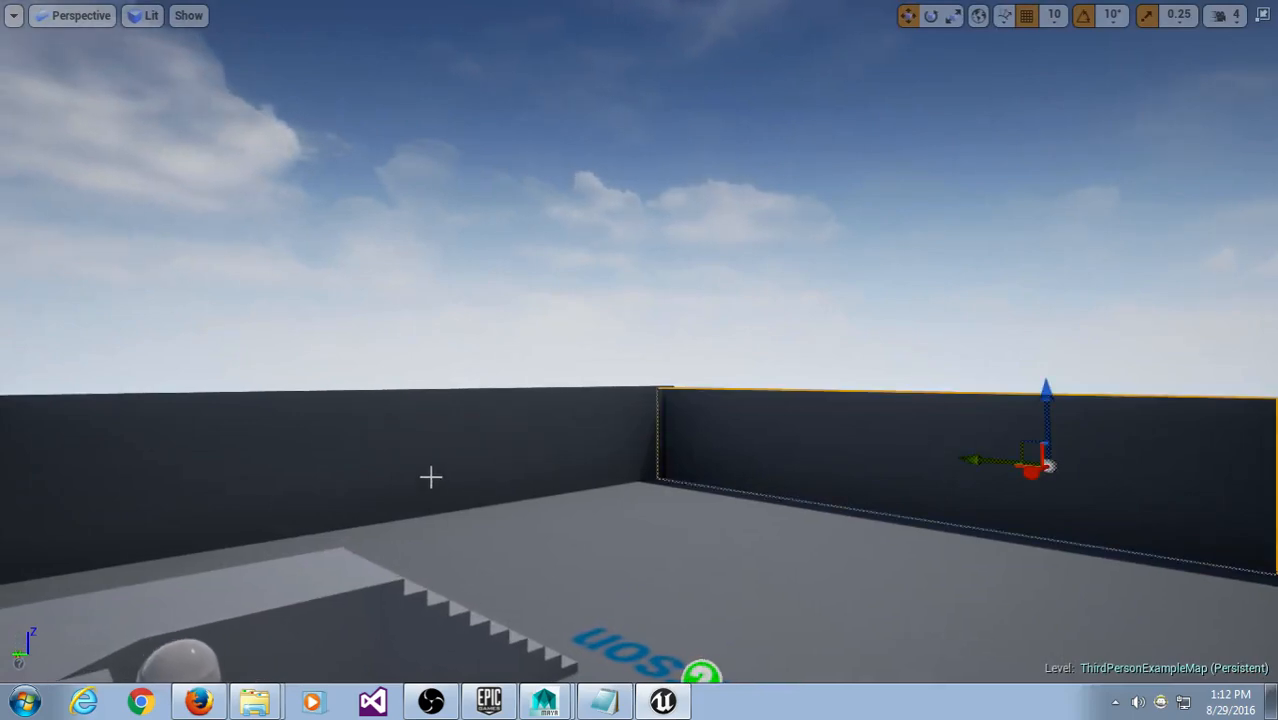
key("Escape")
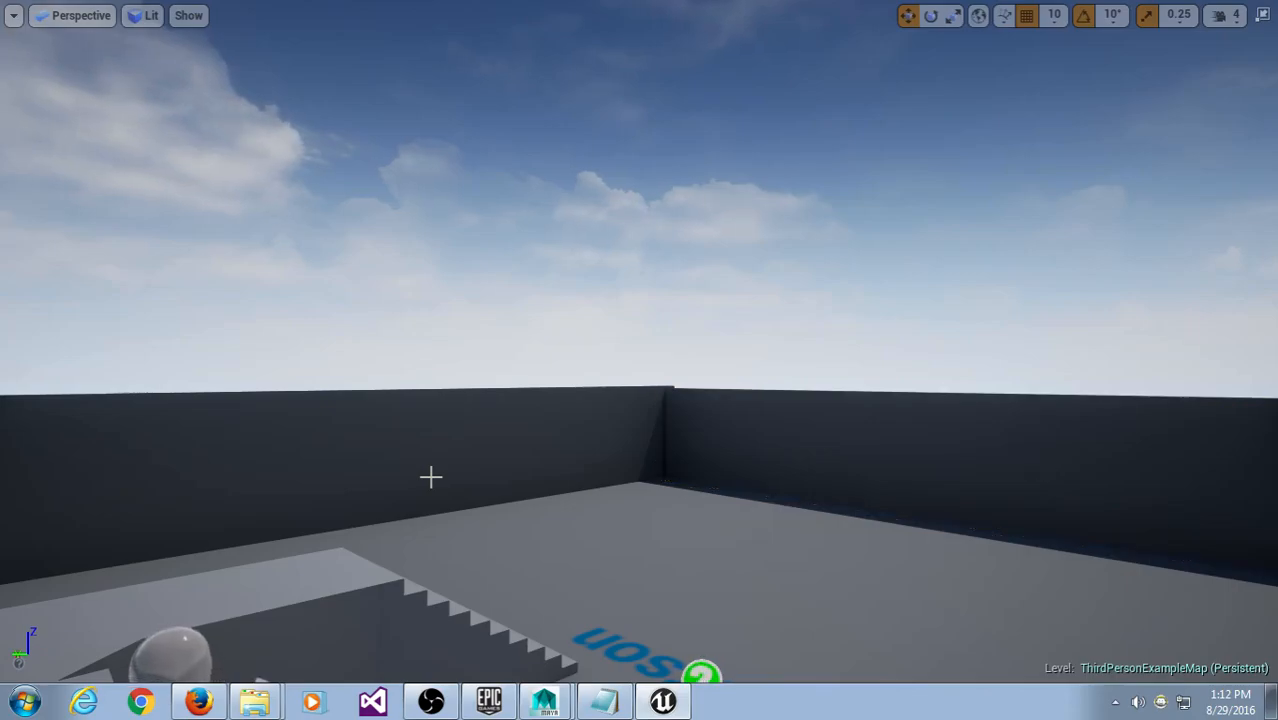
key("alt+p")
key("Escape")
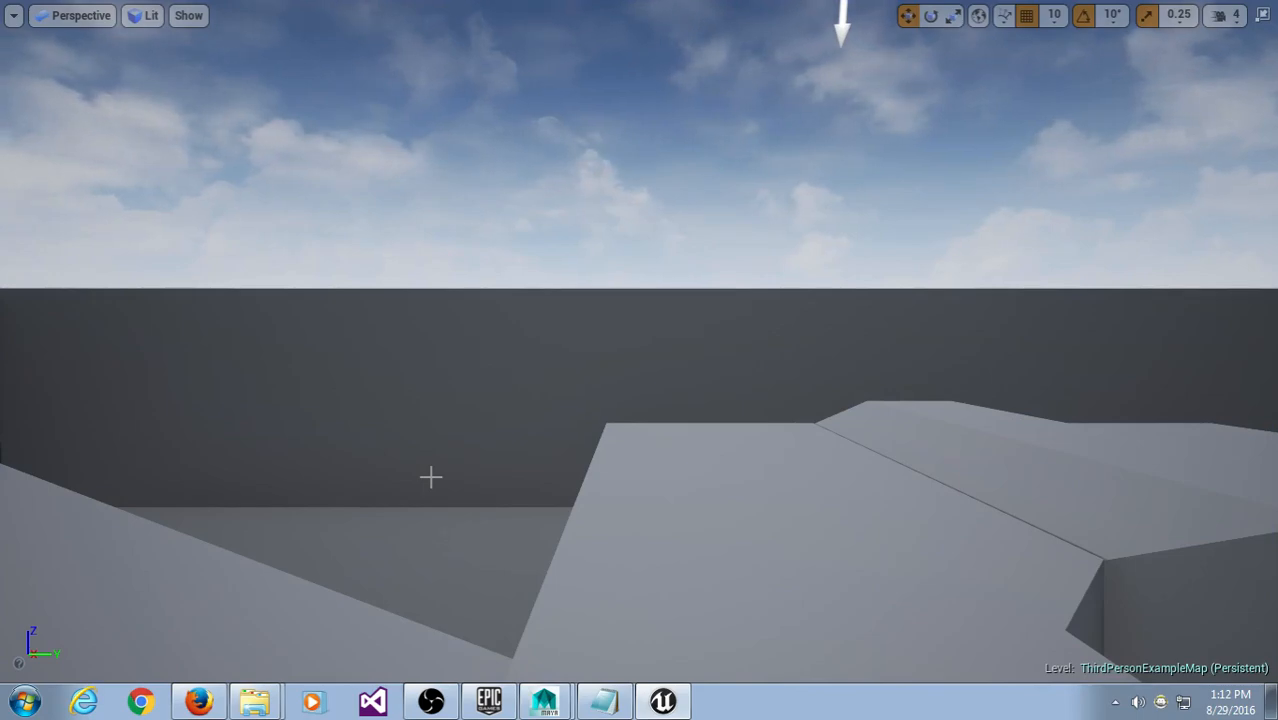
Step: Restore the viewport to its normal size, toggle Game View off and on, and bring the placed mannequin into view
key("F11")
right_click_drag(539, 173, 515, 208)
key("g")
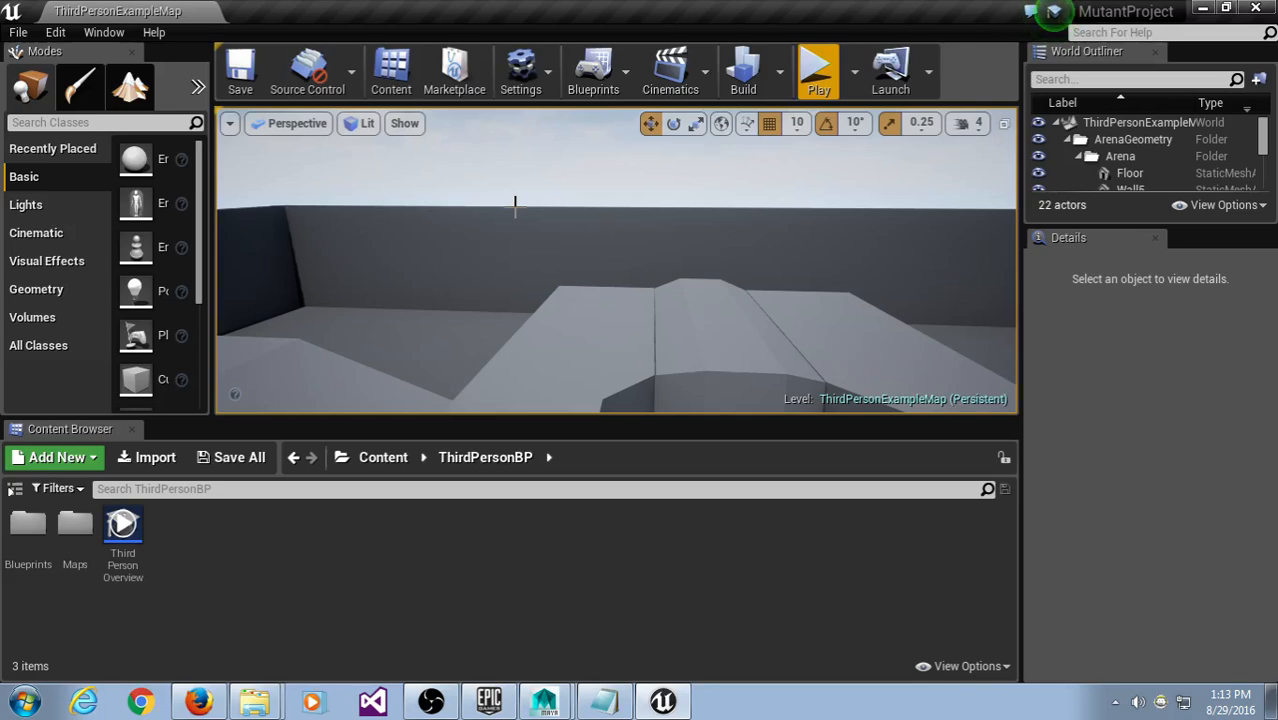
key("g")
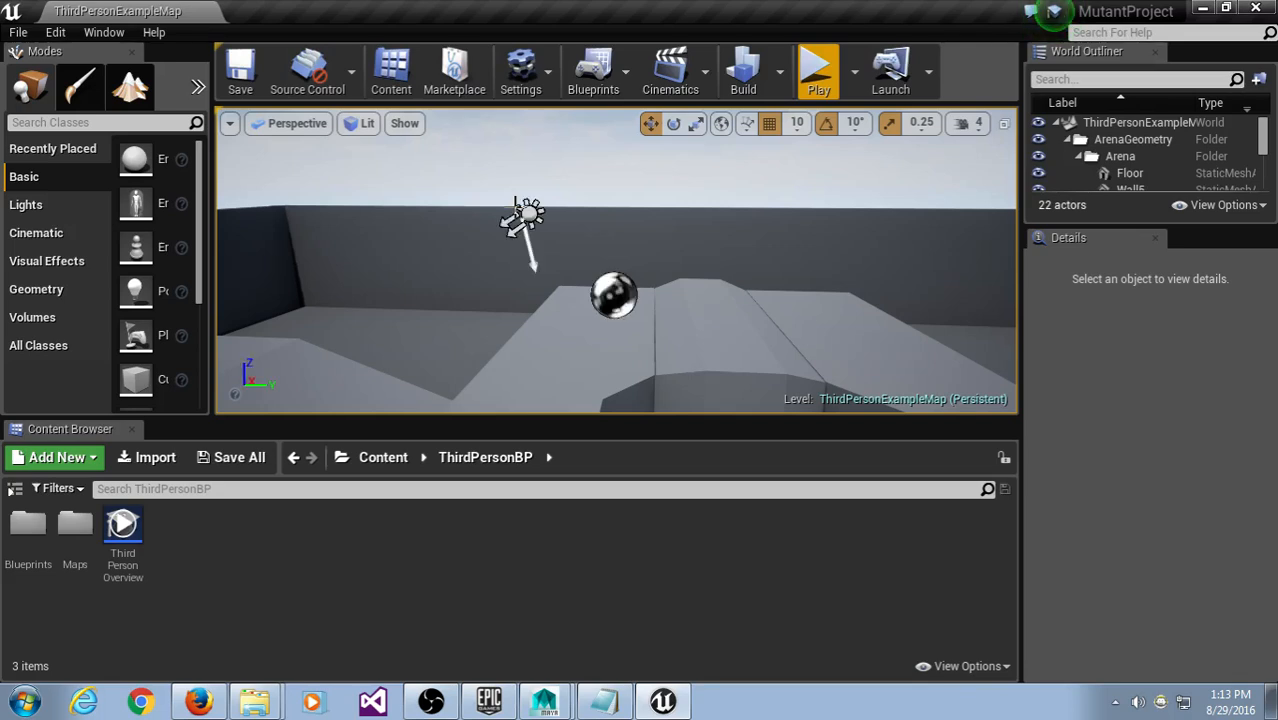
key("g")
key("g")
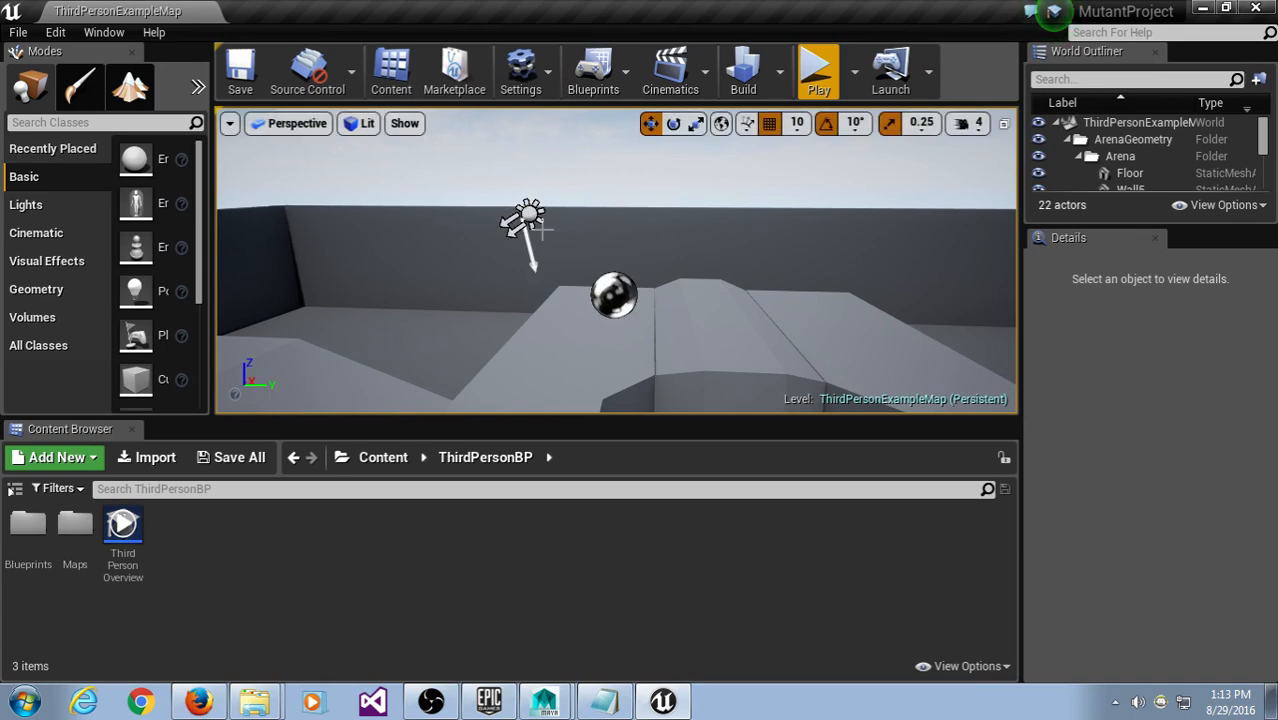
left_click(662, 260)
right_click_drag(546, 308, 432, 283)
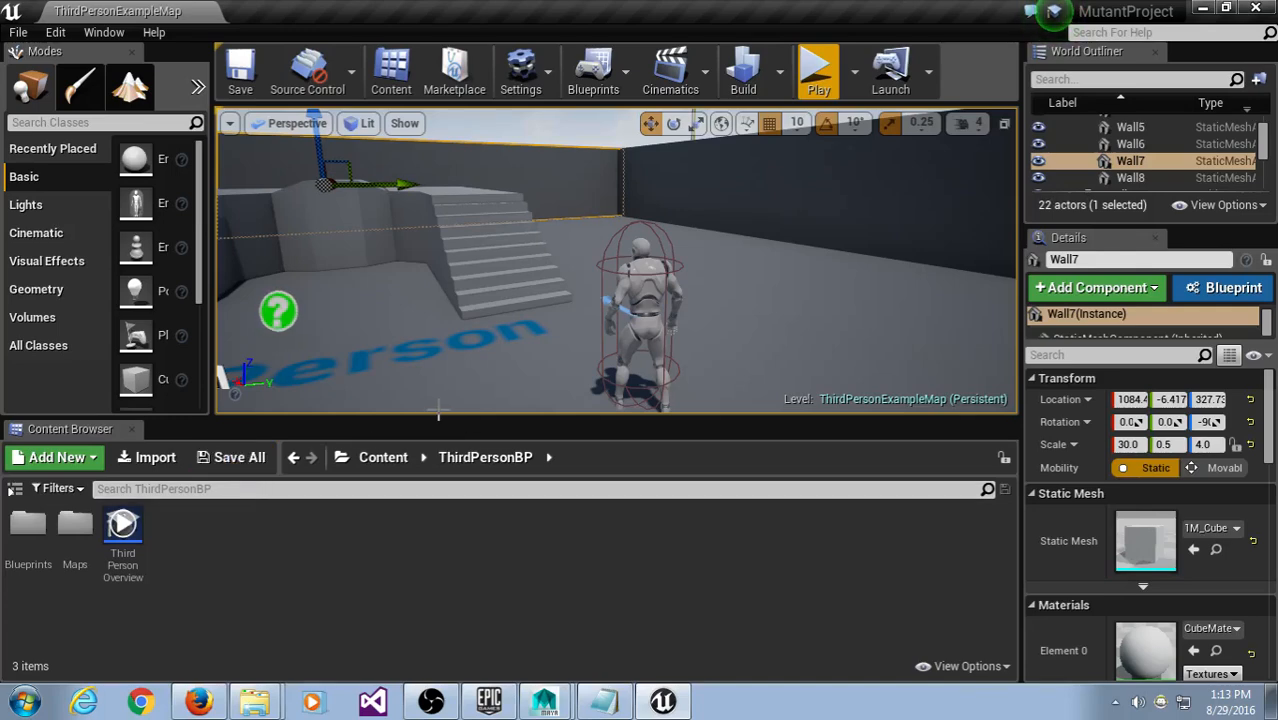
Step: Search the Content folder for "third person character" in the enlarged Content Browser, and briefly open the ThirdPersonCharacter blueprint
left_click_drag(440, 418, 440, 400)
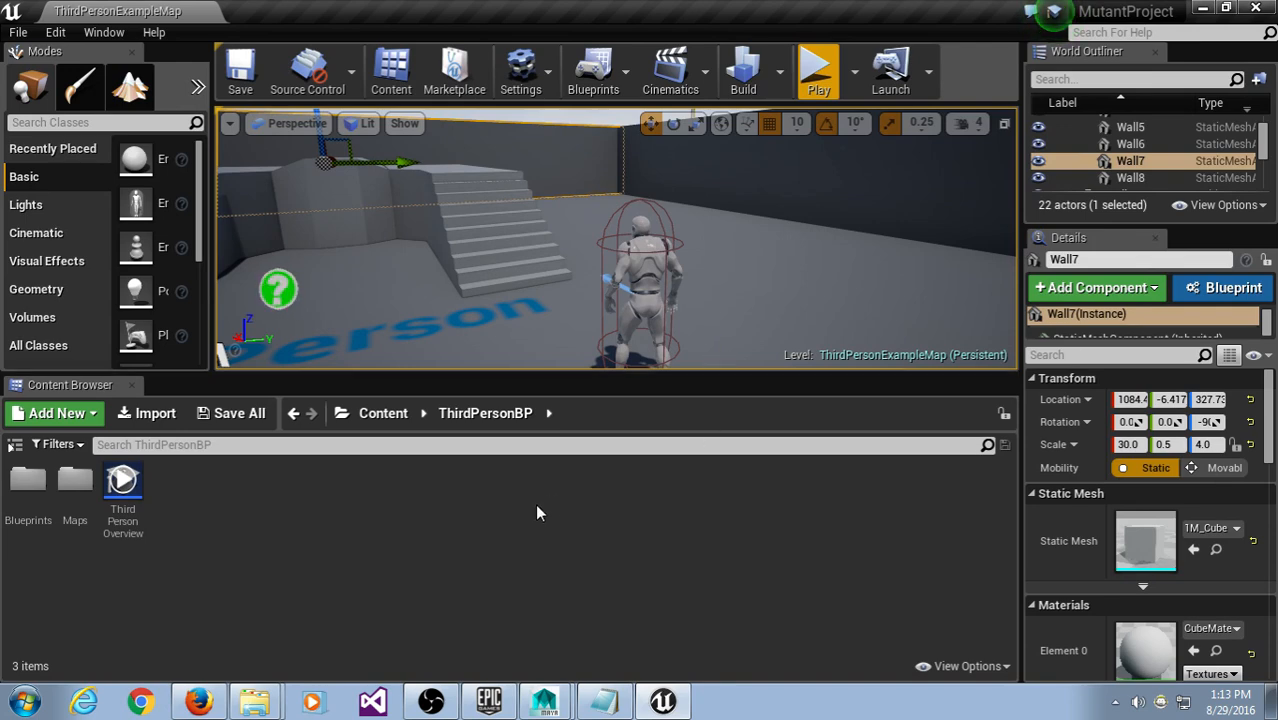
left_click(369, 418)
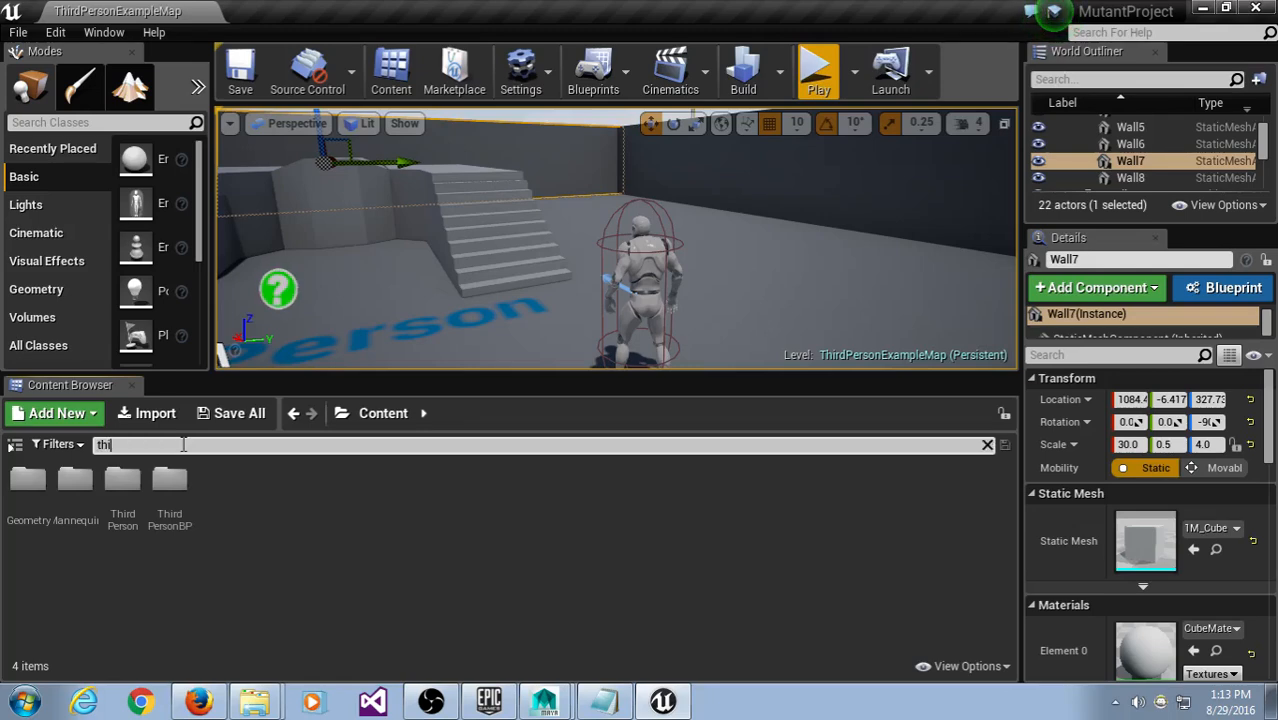
type("rd p")
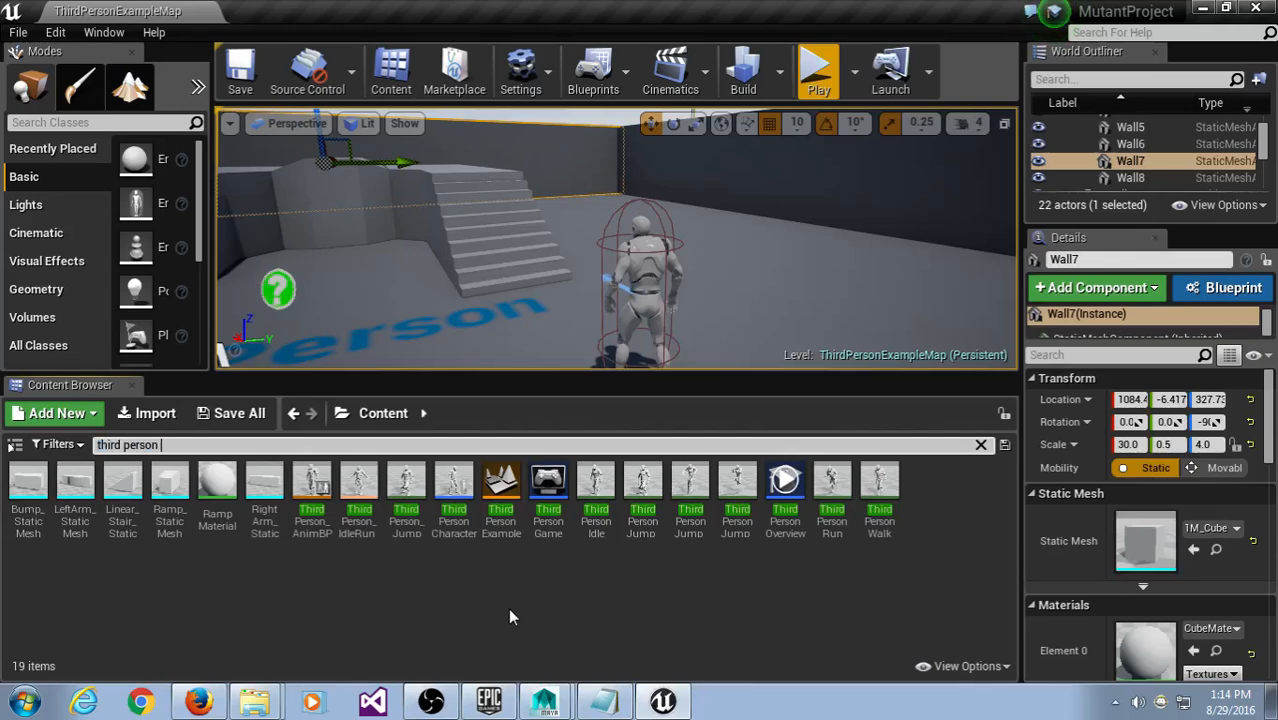
type("er")
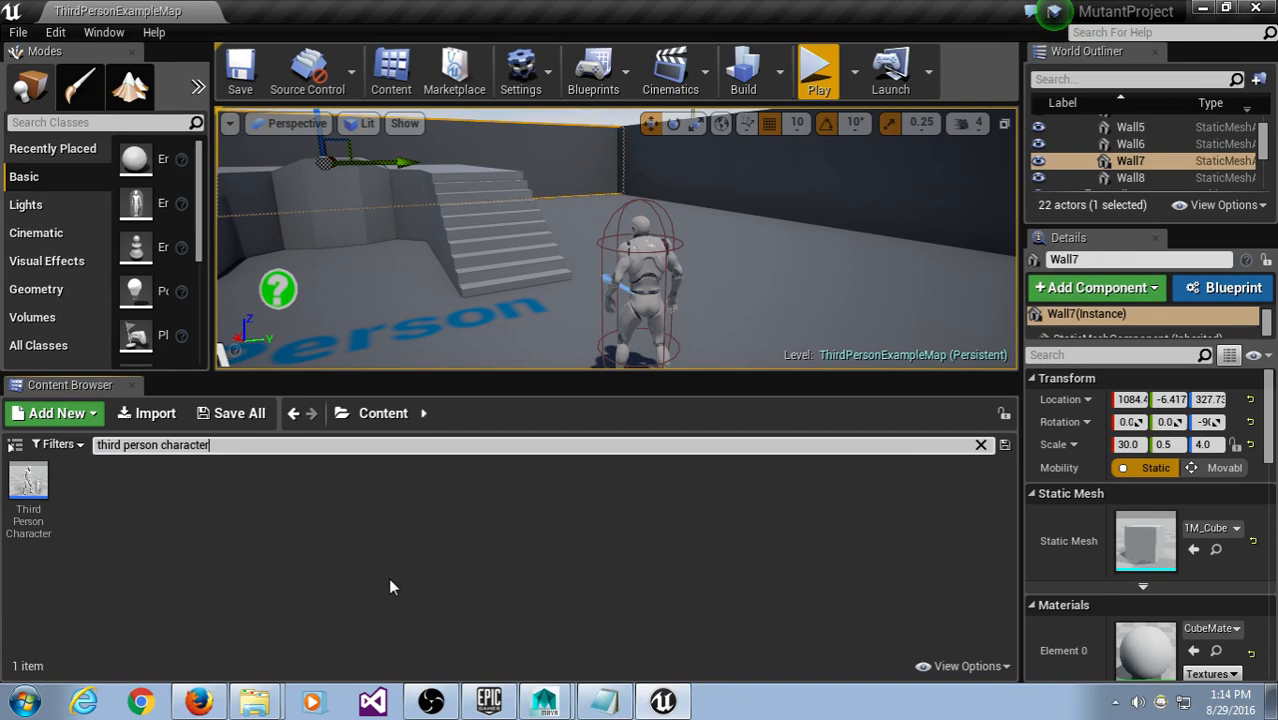
double_click(36, 484)
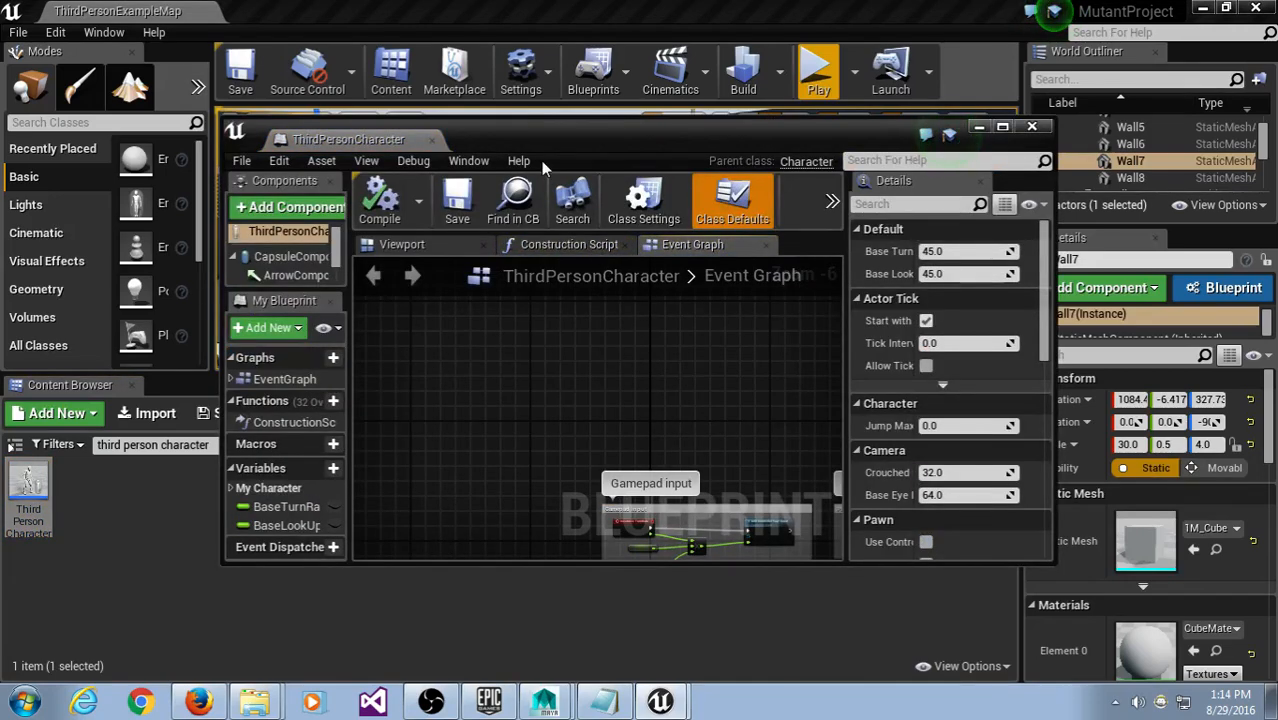
left_click(1032, 127)
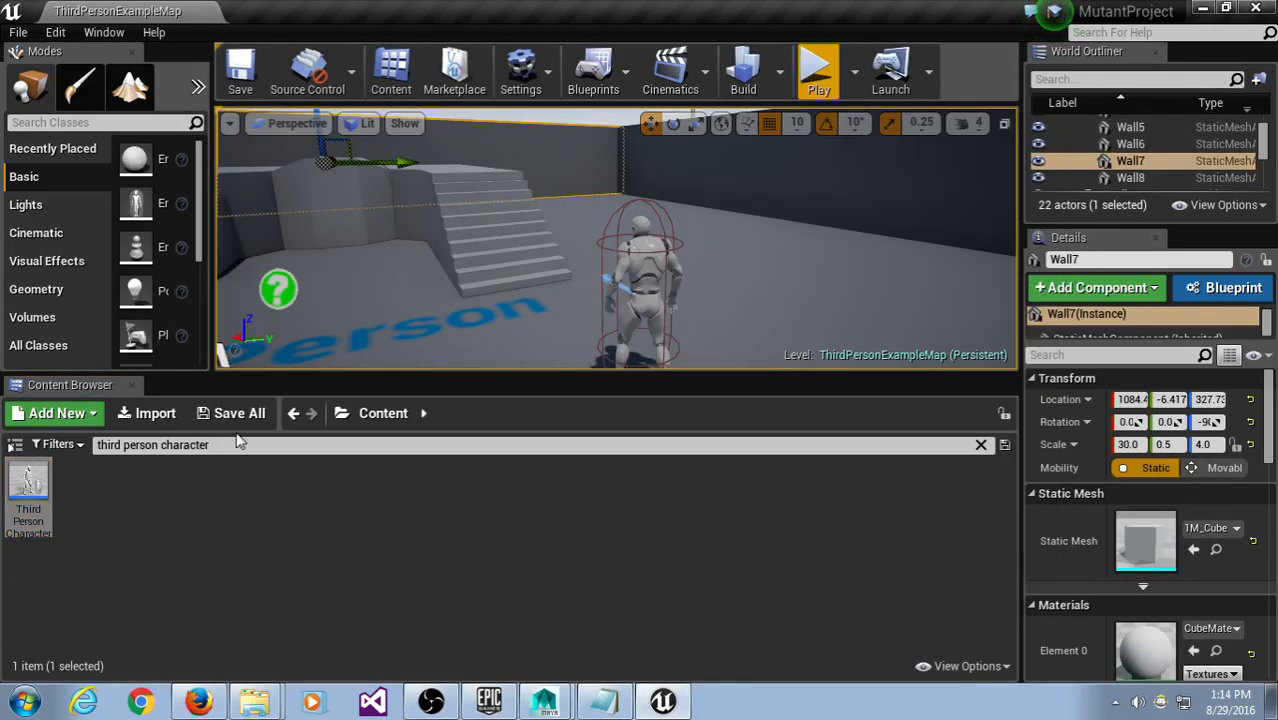
Step: Search the Content folder for "third" and open the ThirdPersonIdle animation in its editor window
left_click(181, 444)
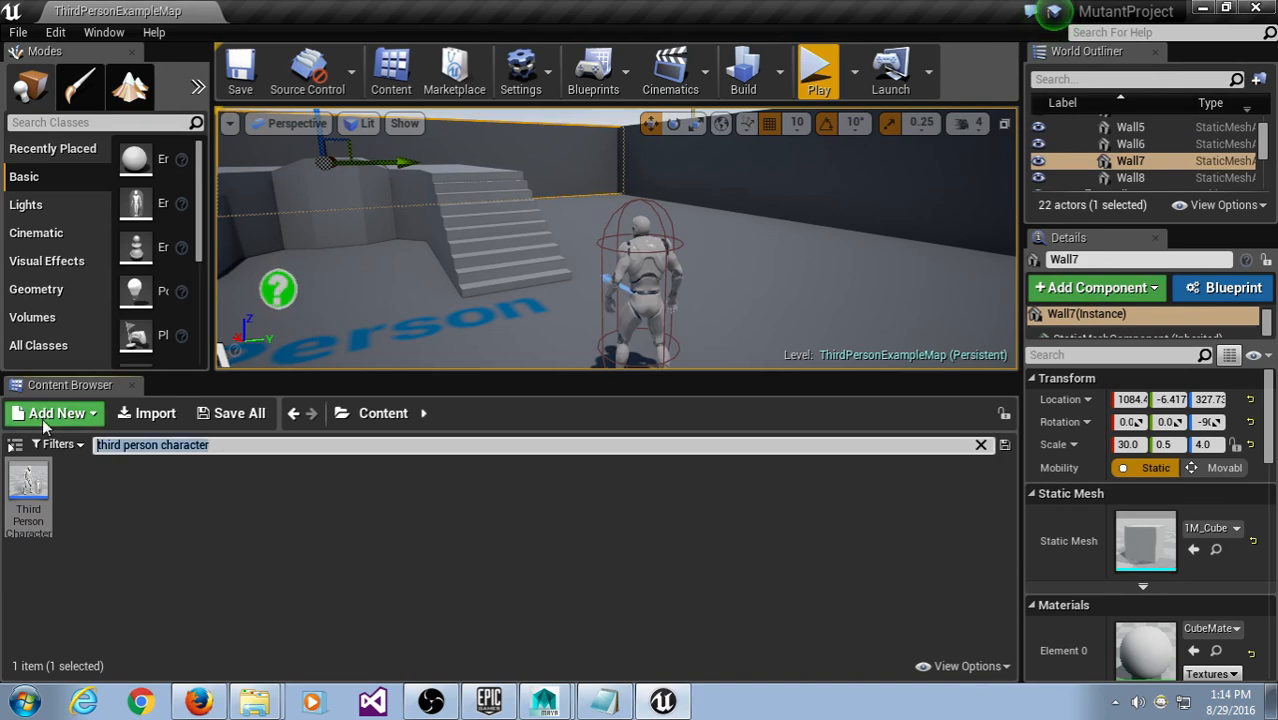
type("thr")
type("thri")
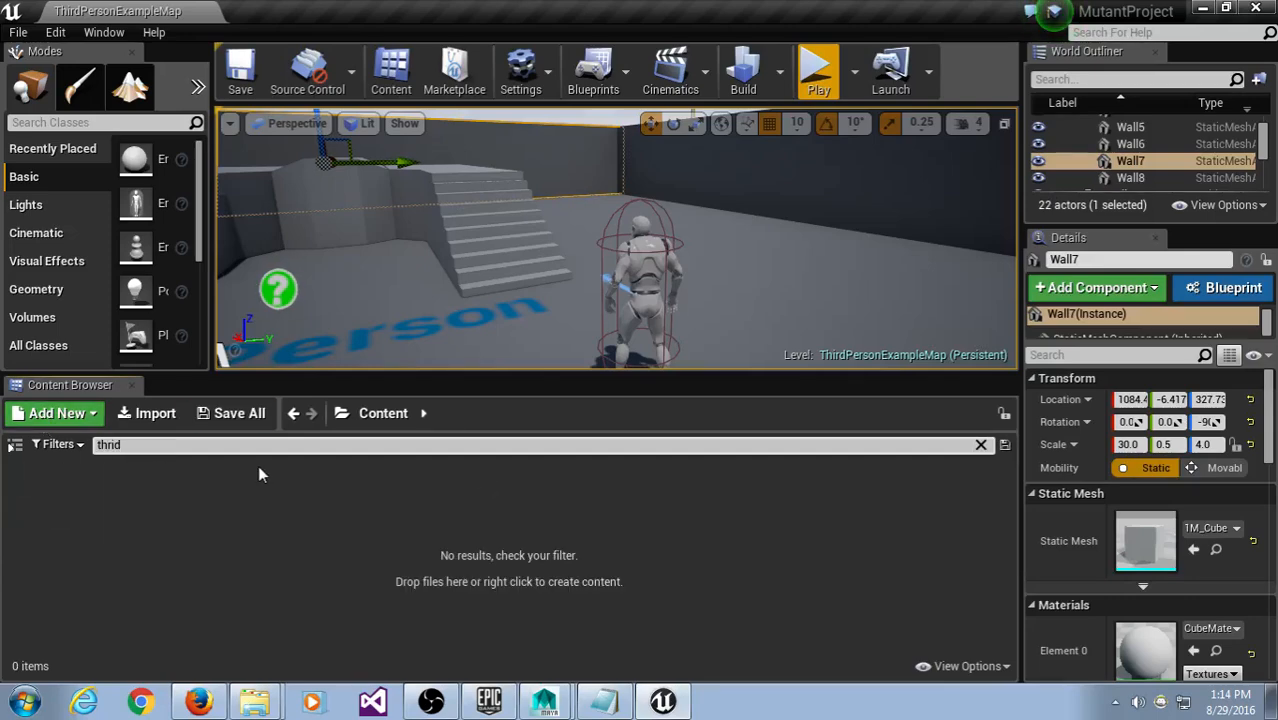
key("BackSpace")
key("BackSpace")
type("ird")
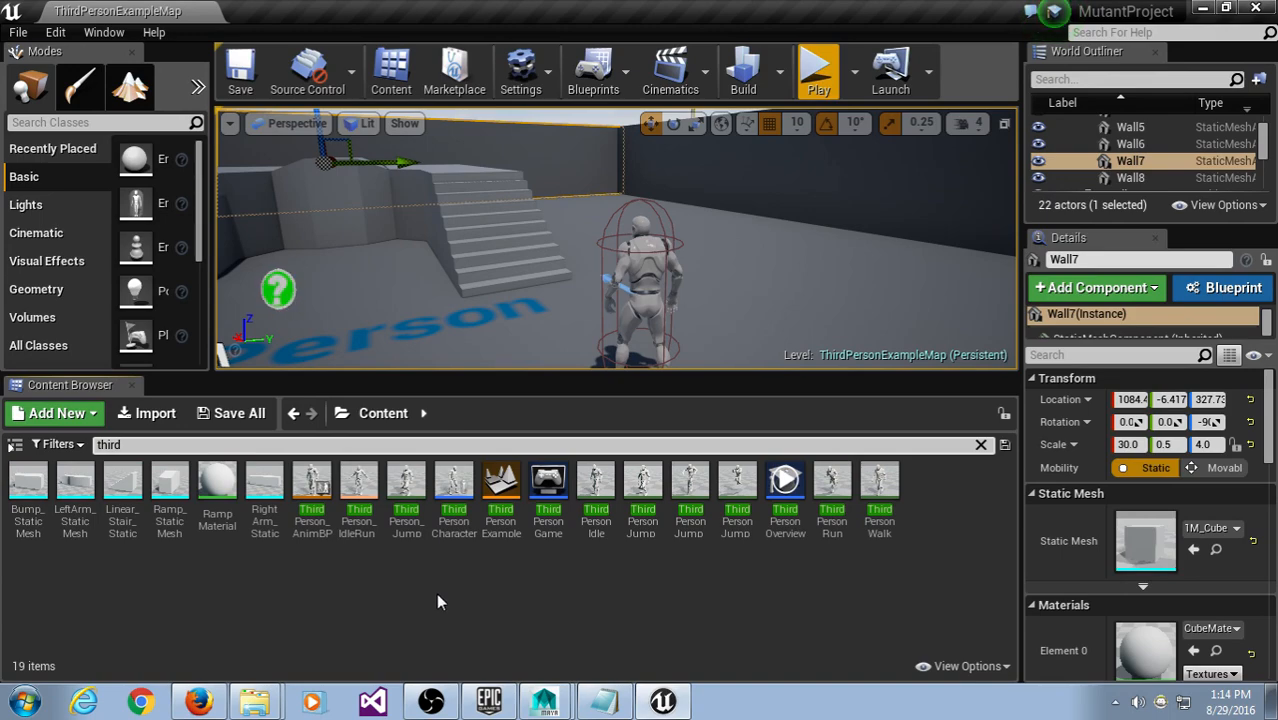
double_click(598, 490)
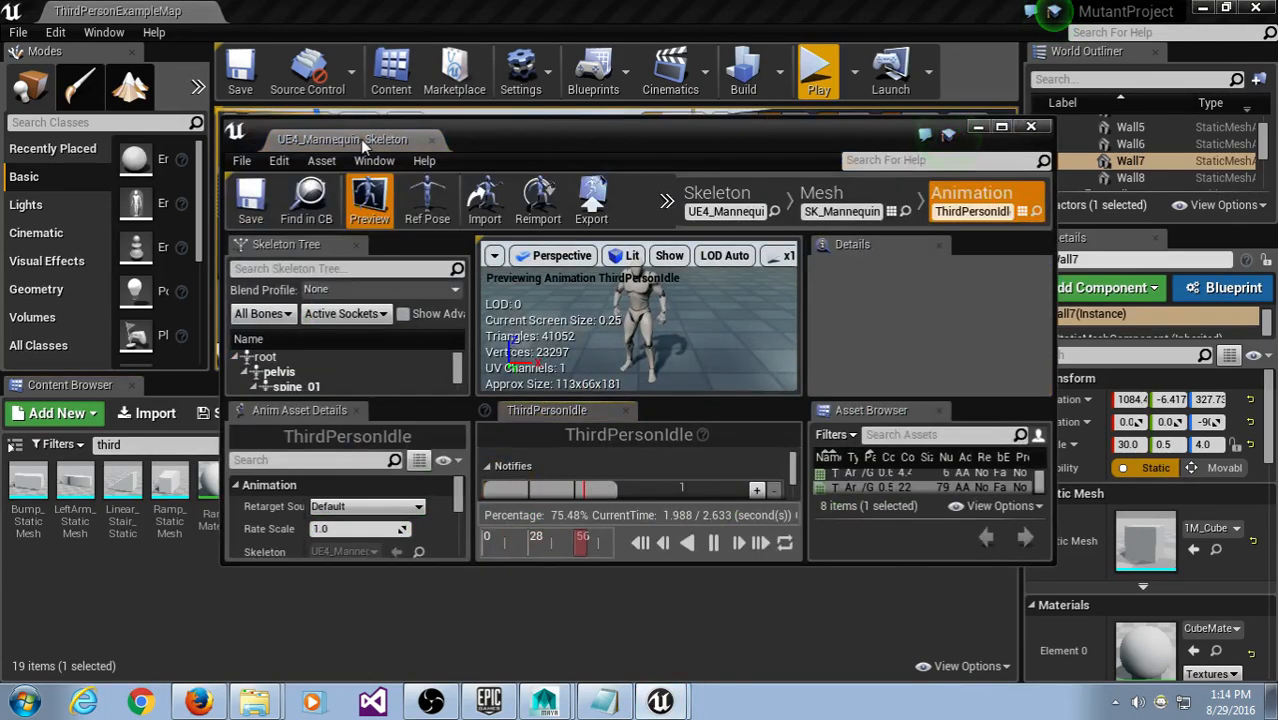
left_click_drag(360, 139, 321, 132)
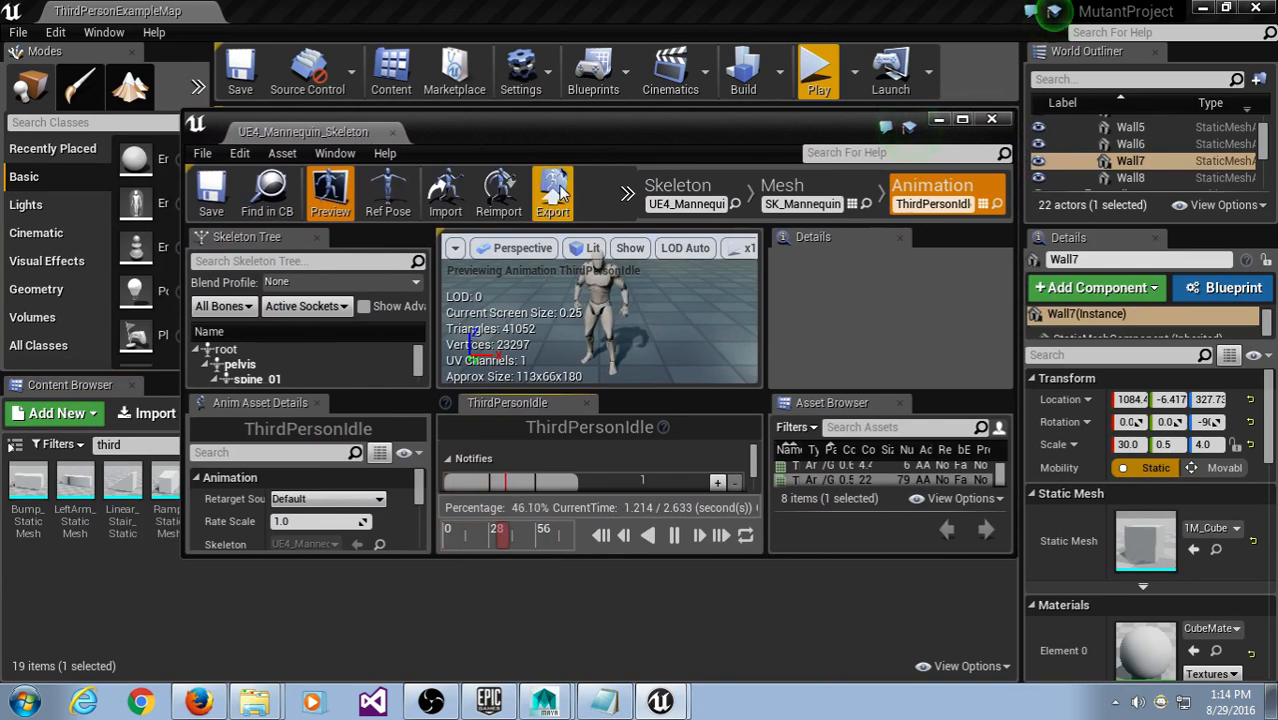
Step: Dock the UE4_Mannequin_Skeleton editor window beside the ThirdPersonExampleMap level, and switch back and forth between the two
left_click_drag(598, 135, 418, 132)
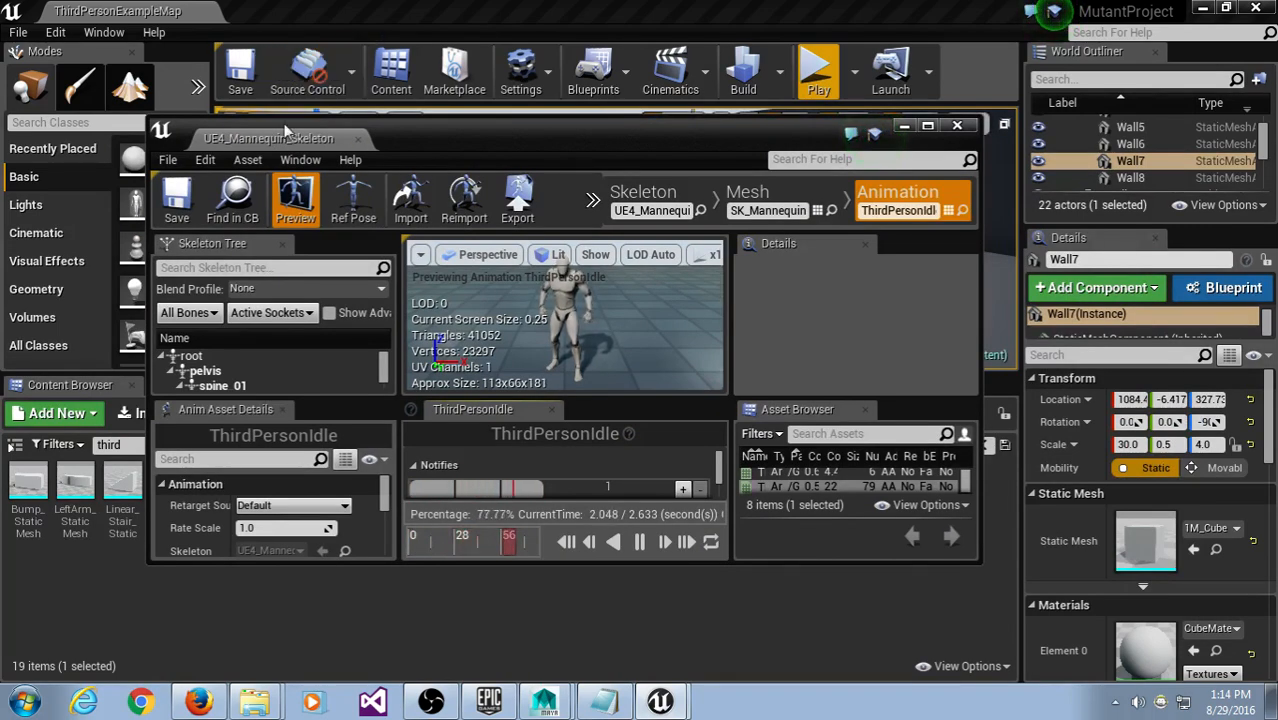
left_click_drag(486, 150, 294, 10)
left_click(115, 9)
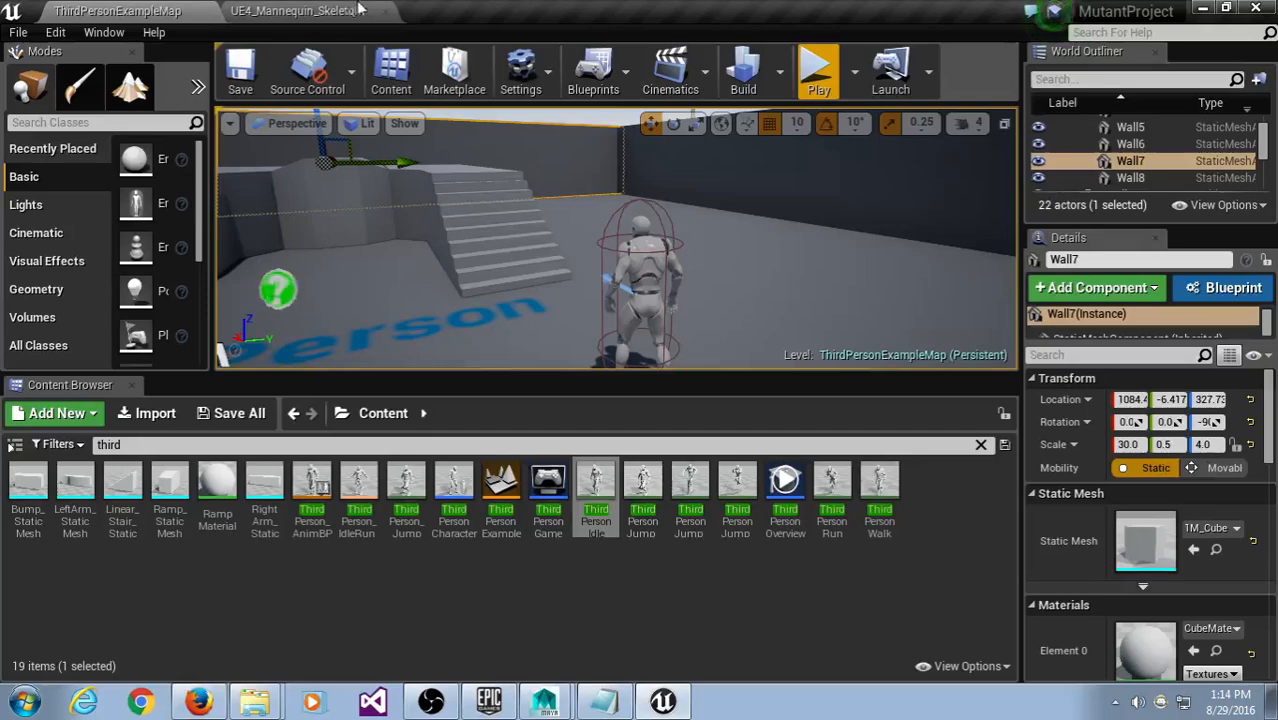
left_click(357, 9)
left_click(110, 10)
left_click(295, 10)
left_click(110, 10)
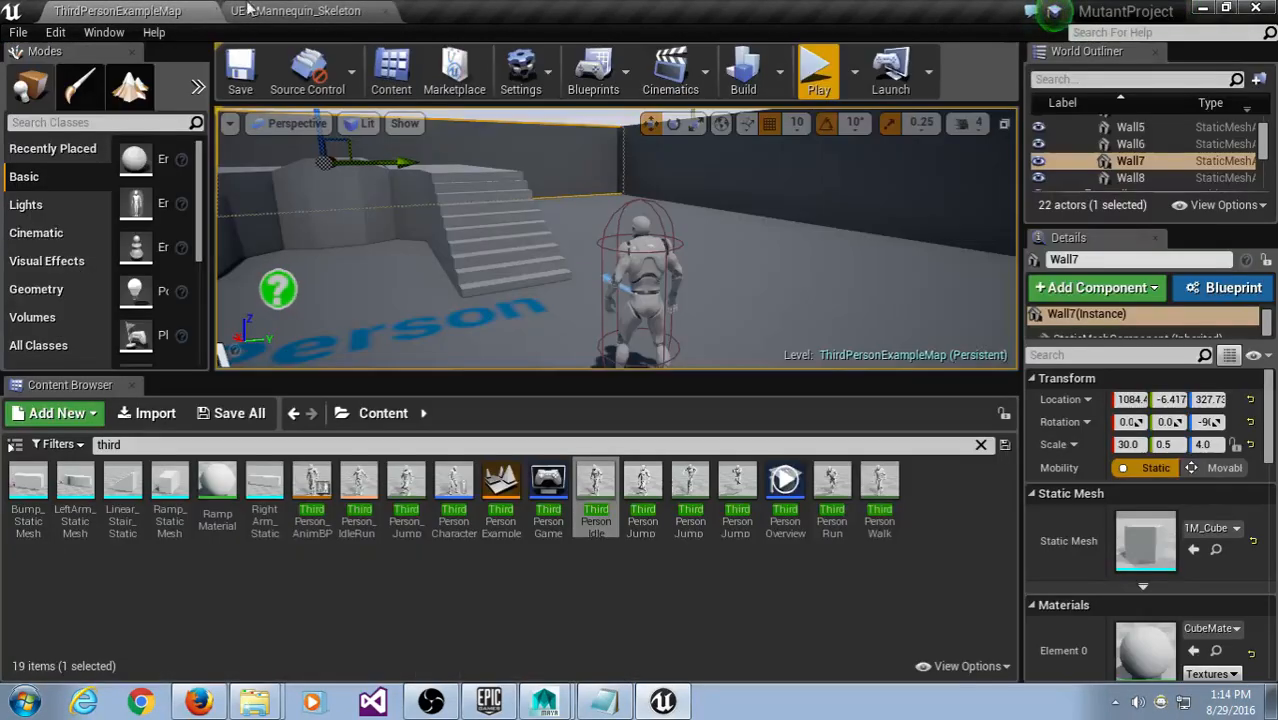
left_click(295, 10)
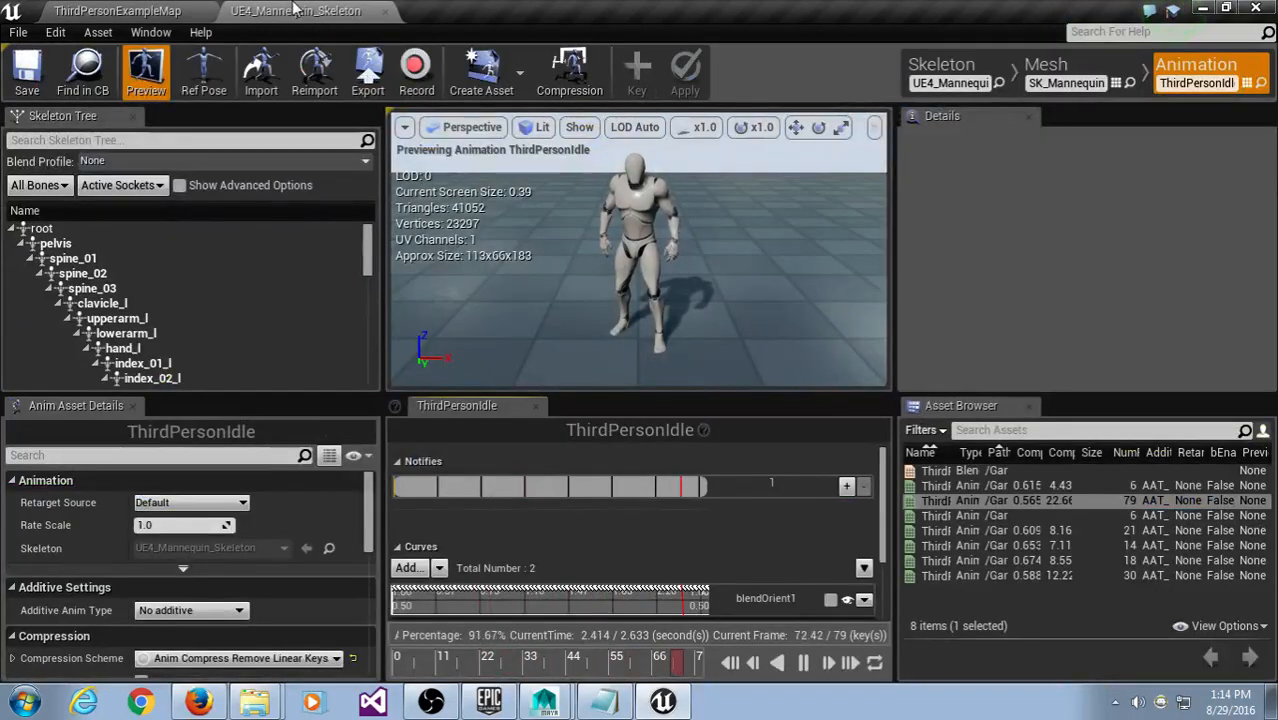
Step: Detach the skeleton editor as a floating window, maximize and restore it, and dock it again beside the level editor
left_click_drag(348, 9, 350, 185)
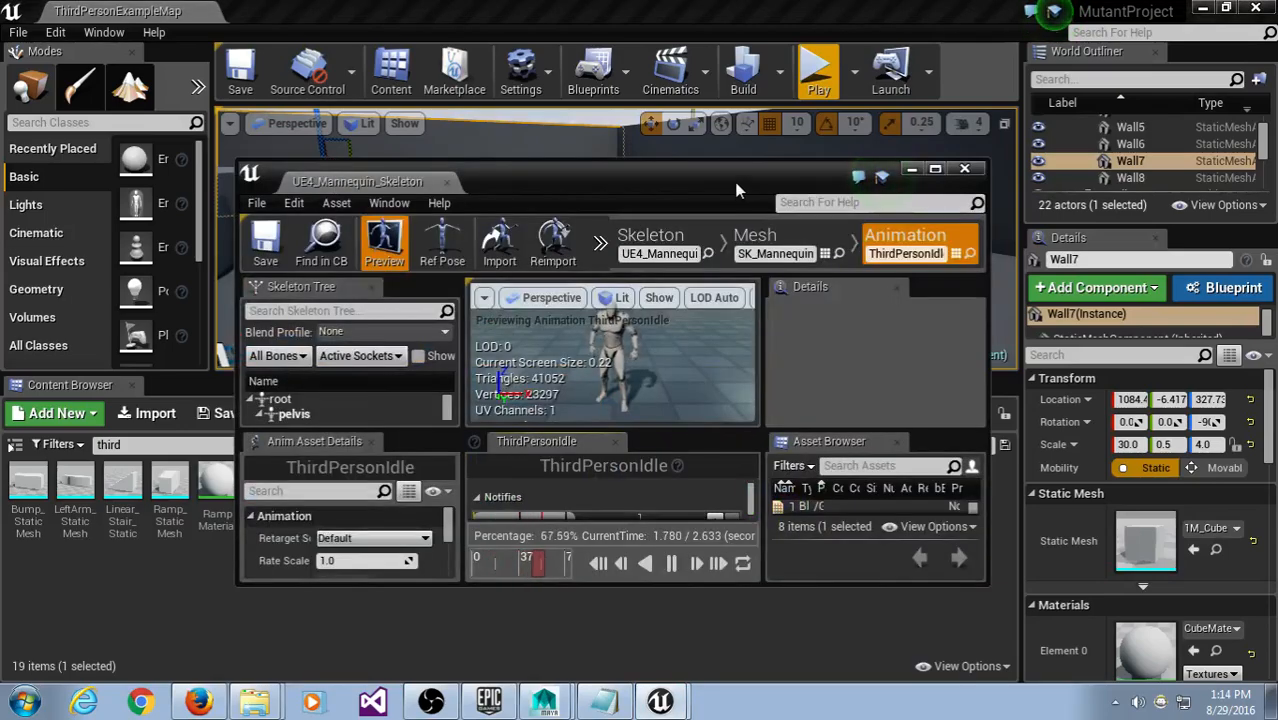
double_click(733, 184)
left_click_drag(640, 12, 670, 262)
left_click_drag(362, 263, 310, 8)
left_click(114, 10)
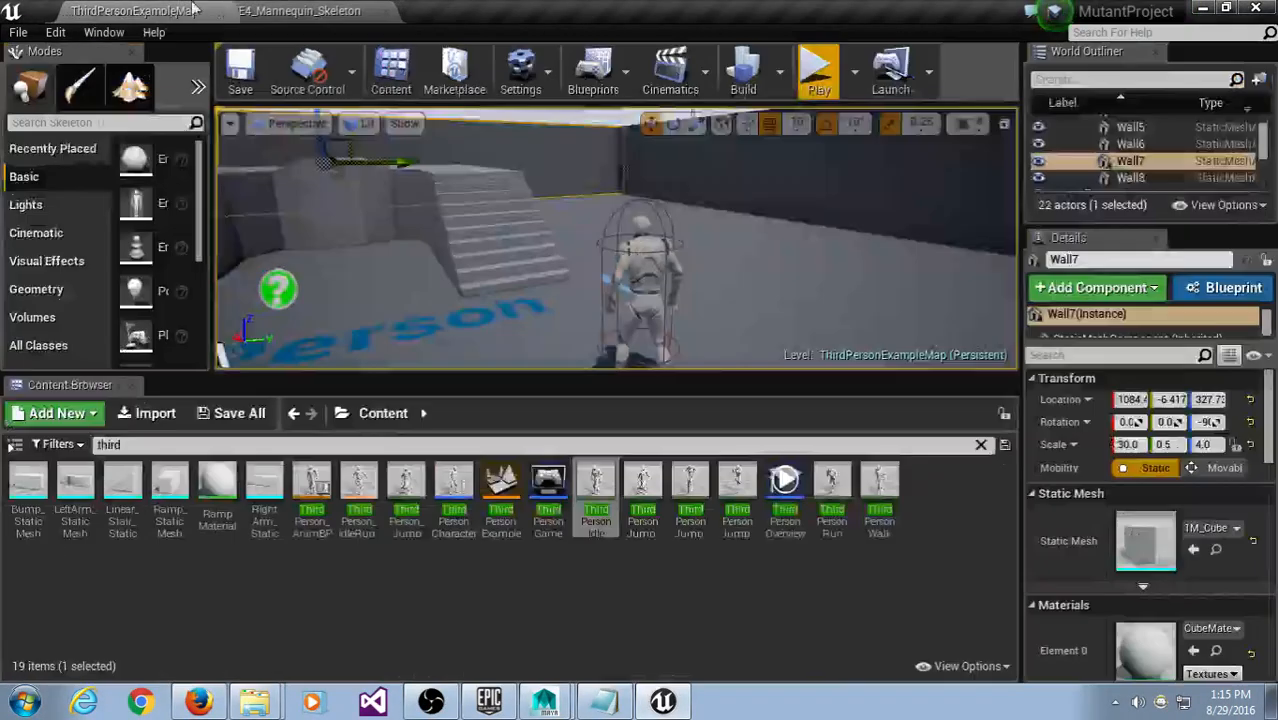
left_click(254, 9)
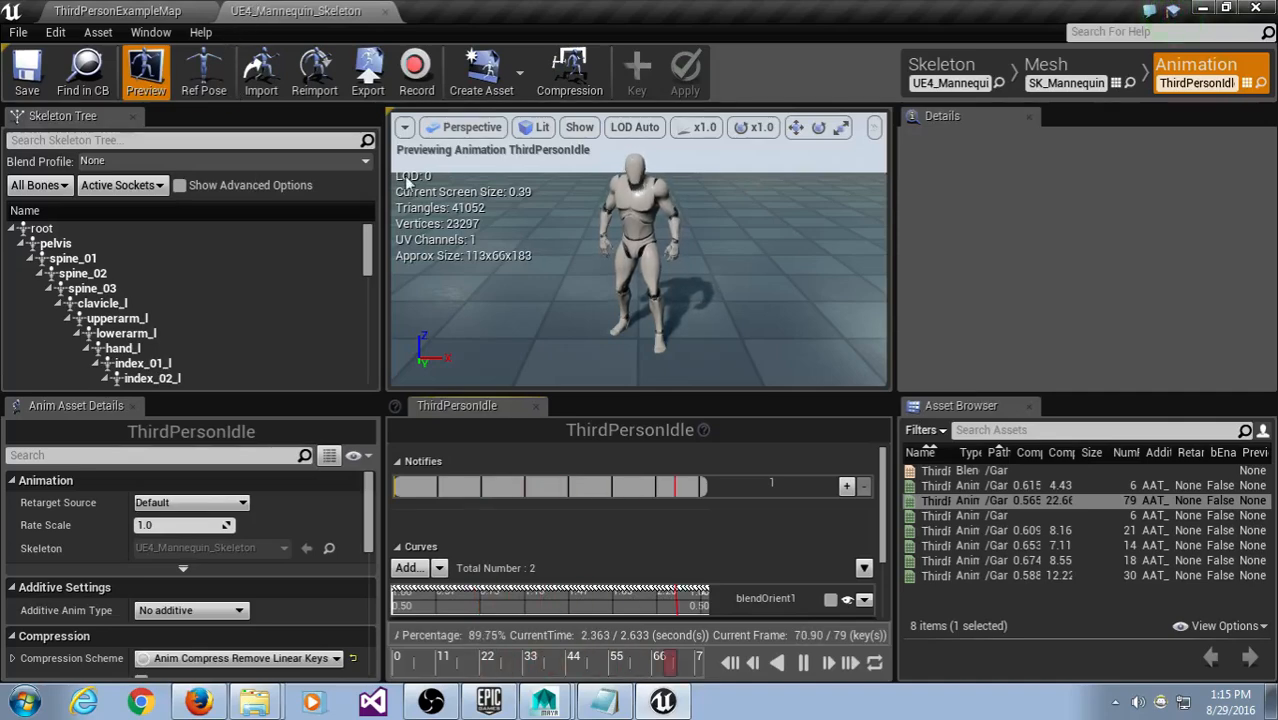
Step: Widen the Asset Browser and its Name column so the full animation names fit
left_click_drag(891, 300, 850, 300)
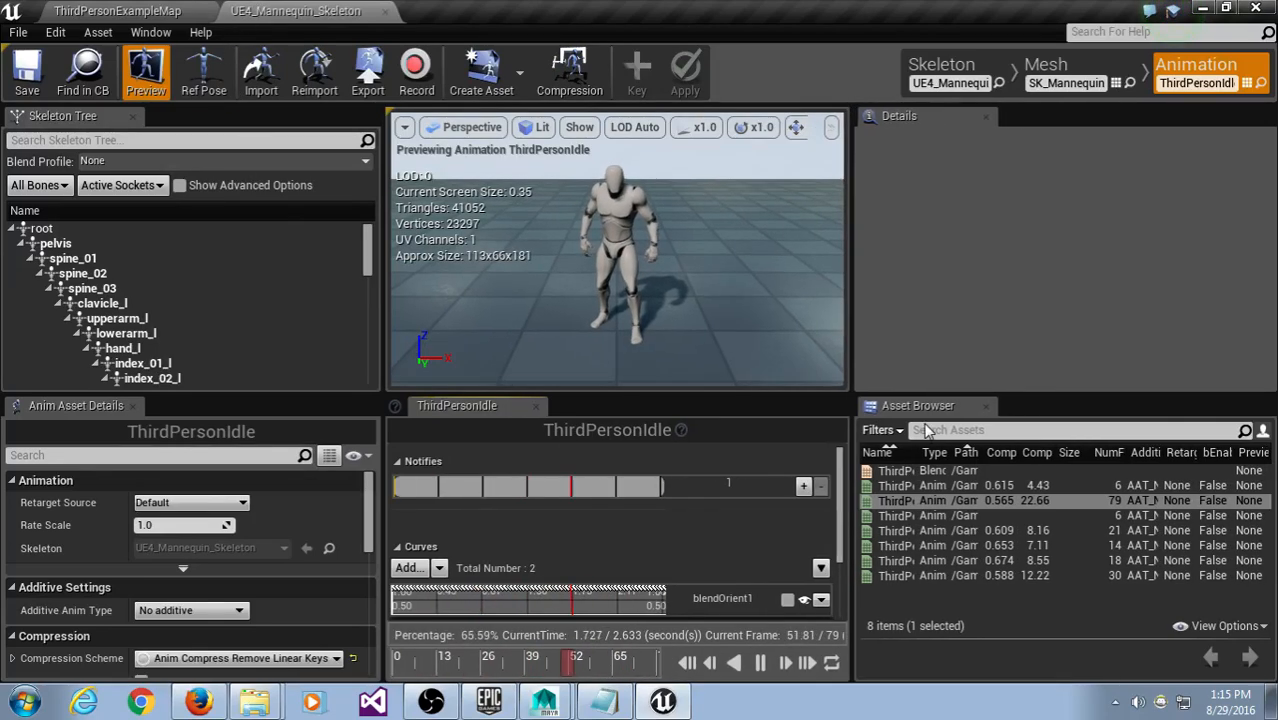
left_click_drag(918, 453, 1050, 453)
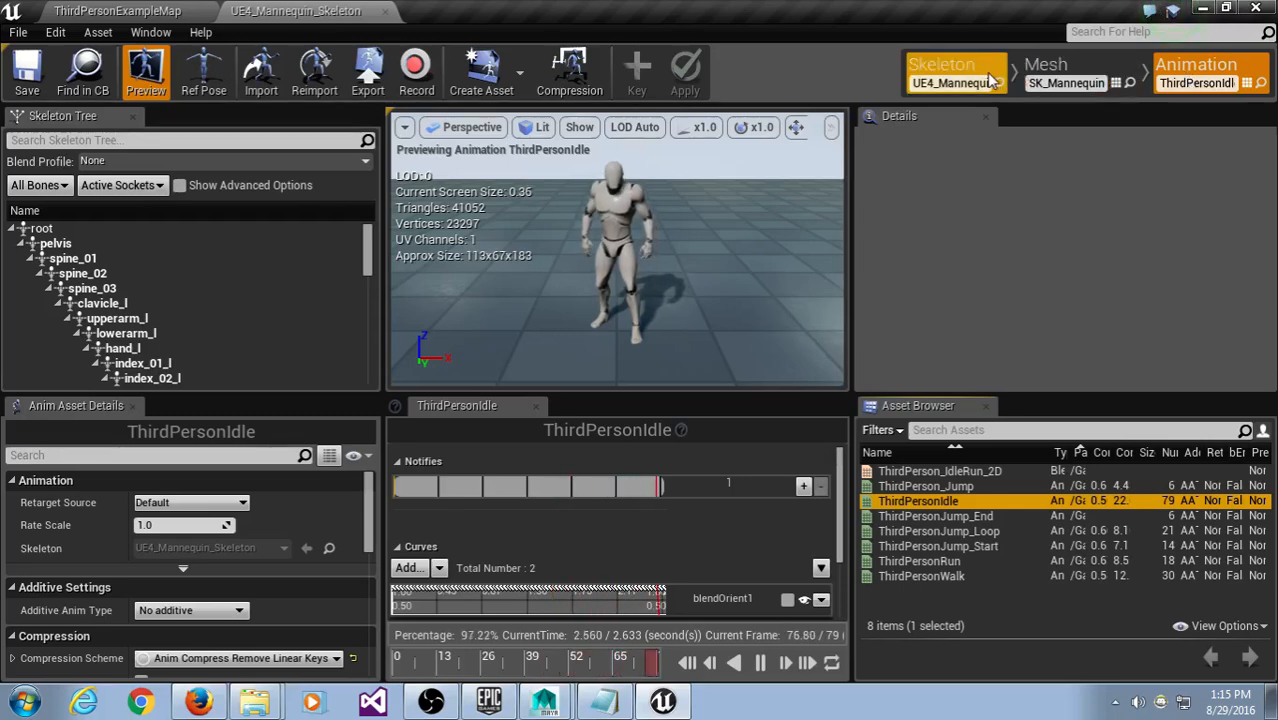
Step: Go through the mannequin's Animation and Mesh modes and switch the editor to Skeleton mode
left_click(1208, 72)
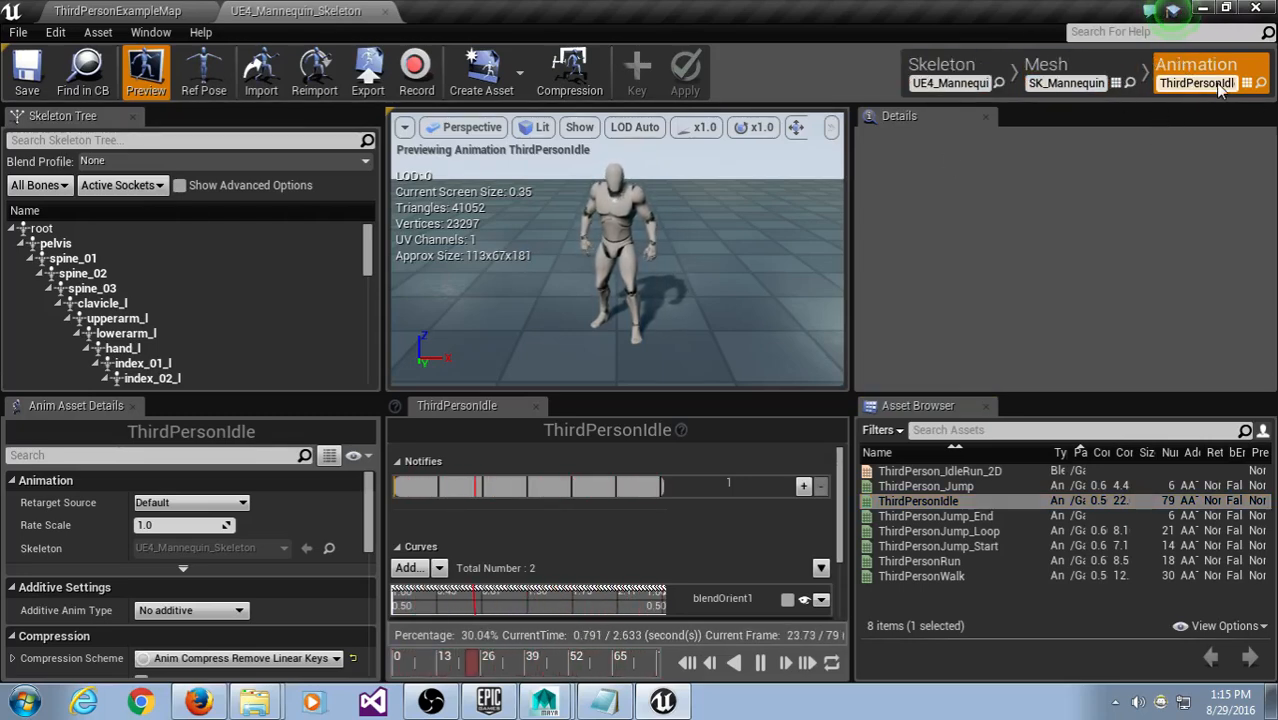
left_click(1046, 70)
left_click(940, 72)
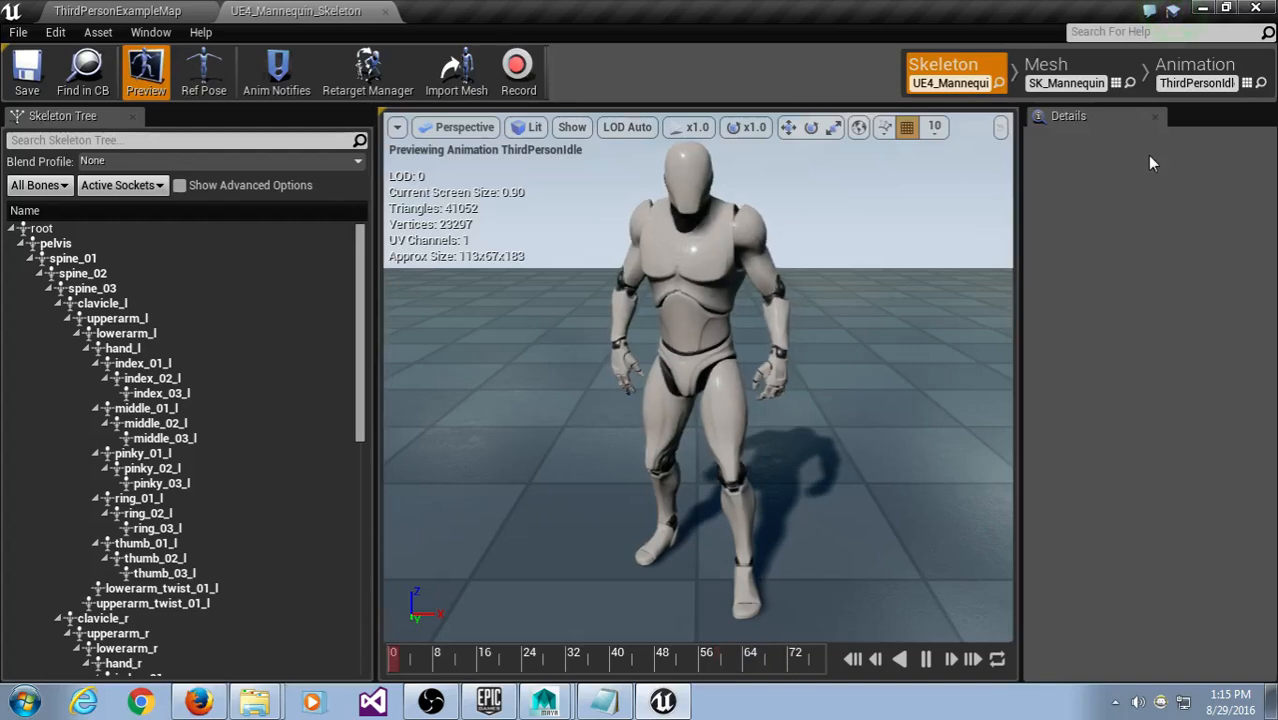
Step: Examine the mannequin's bone hierarchy by selecting bones such as ring_01_l, lowerarm_l, root, spine_03 and middle_01_l
left_click(150, 318)
left_click(232, 423)
left_click(236, 498)
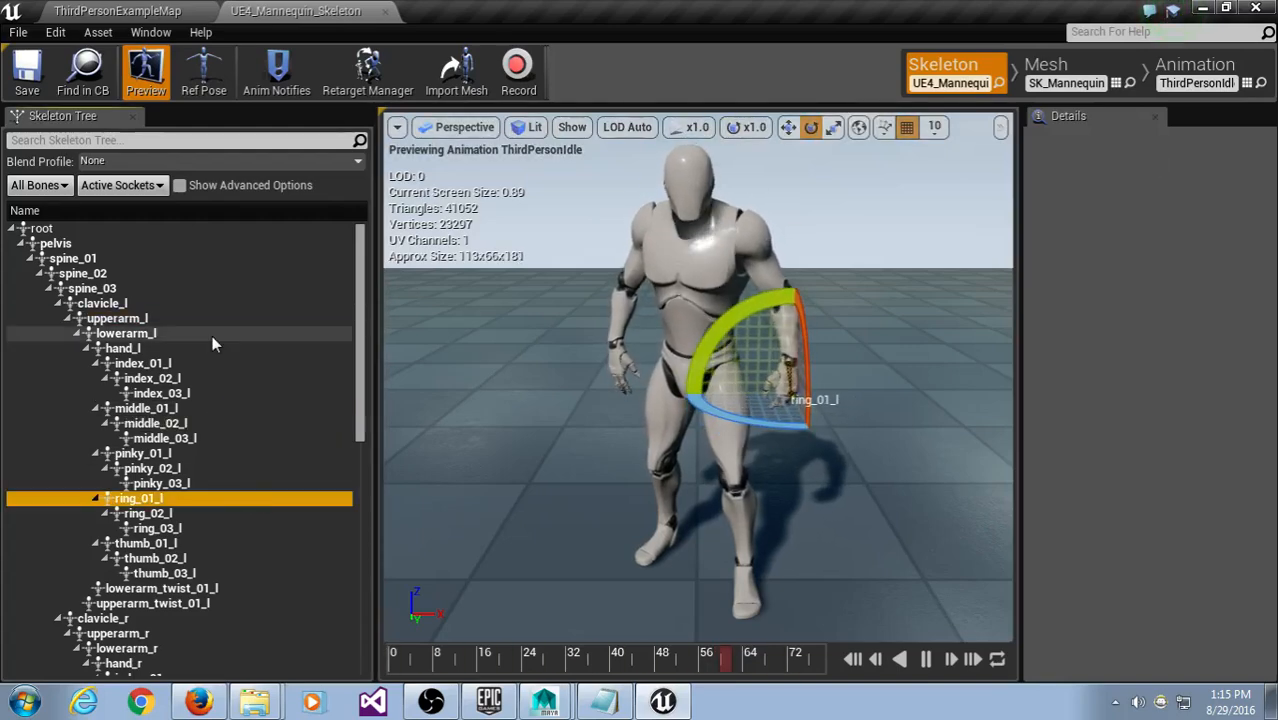
left_click(211, 333)
left_click(141, 229)
scroll(185, 292, "down", 12)
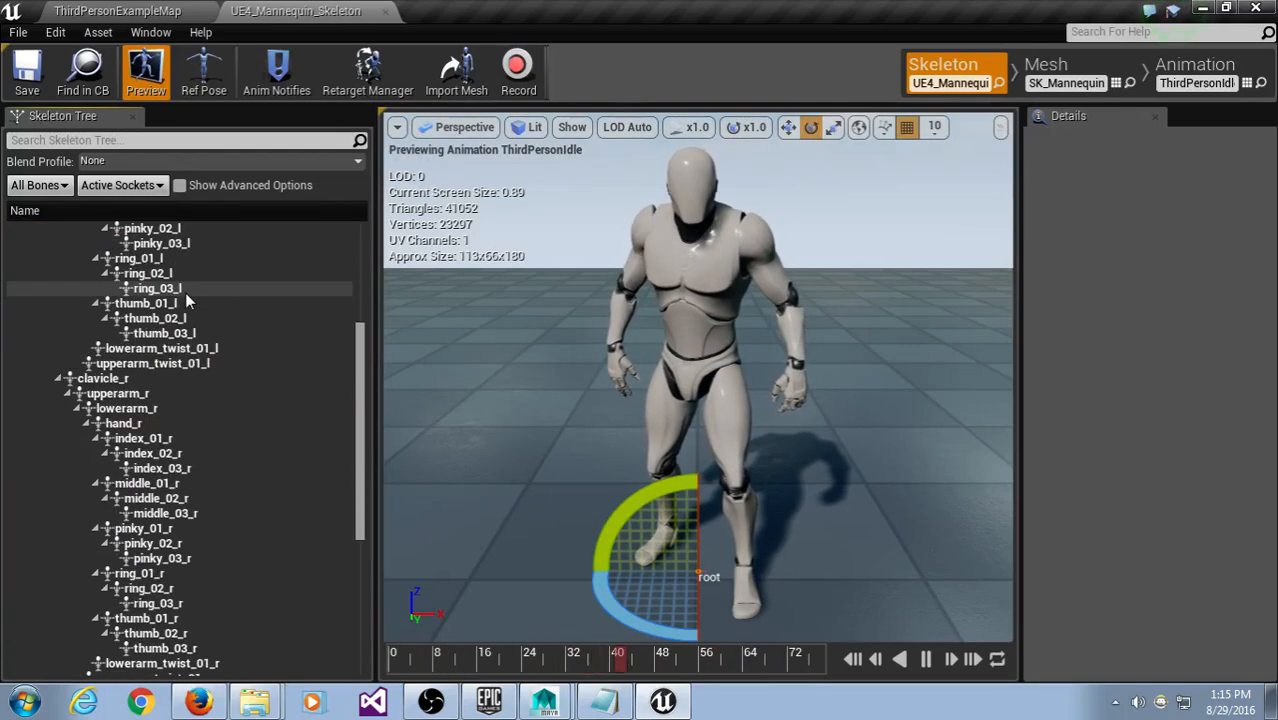
scroll(208, 368, "up", 9)
scroll(208, 368, "up", 5)
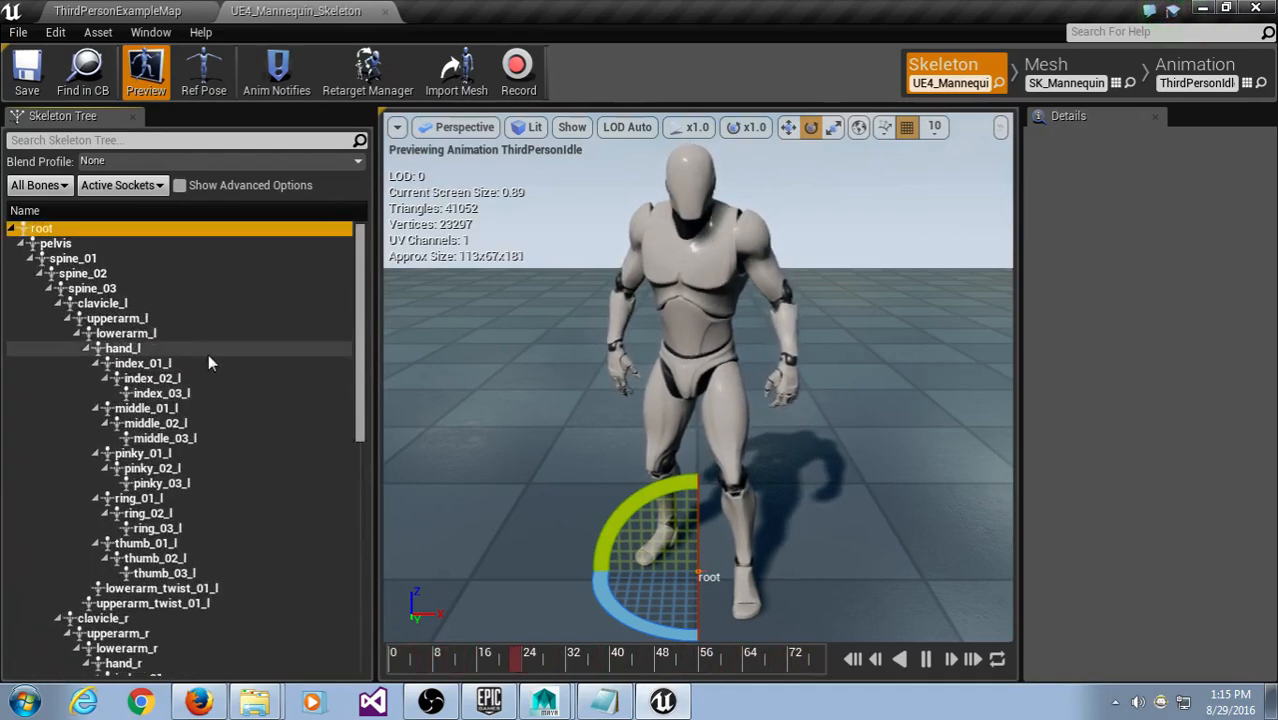
left_click(192, 289)
left_click(198, 410)
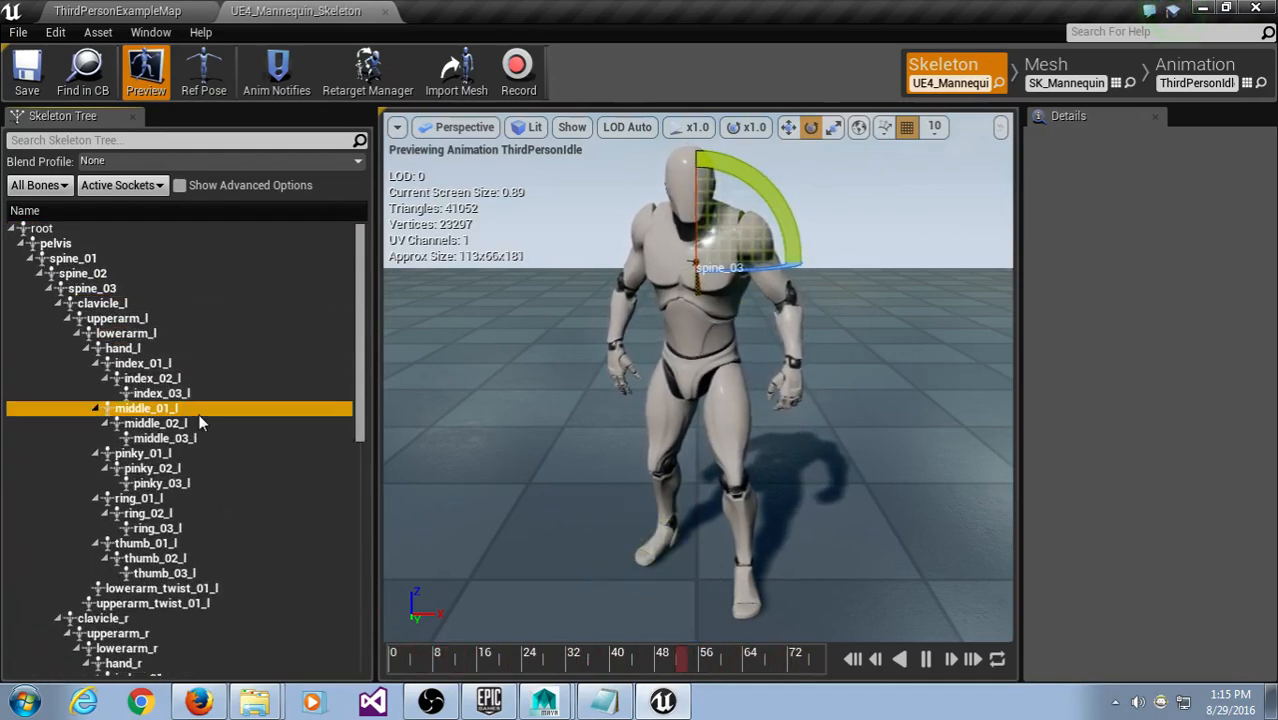
Step: Set the preview's bone display to All Hierarchy so the whole skeleton is drawn over the mannequin
left_click(574, 130)
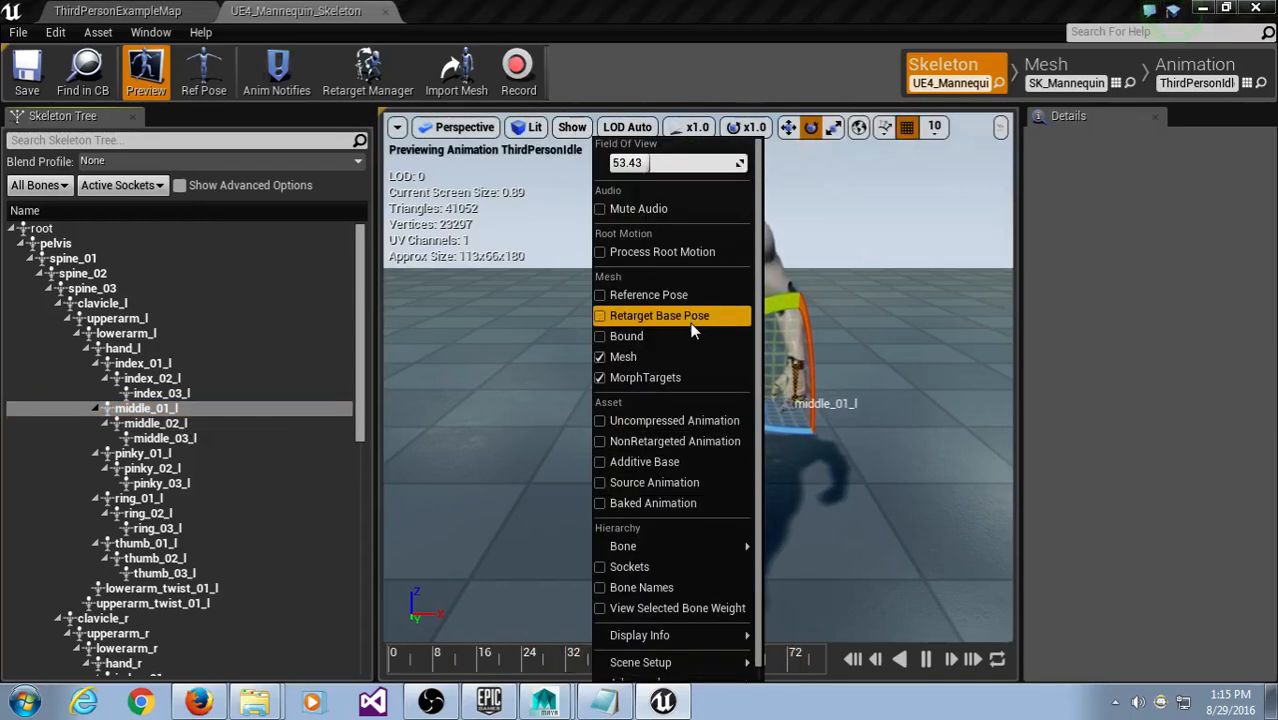
mouse_move(690, 546)
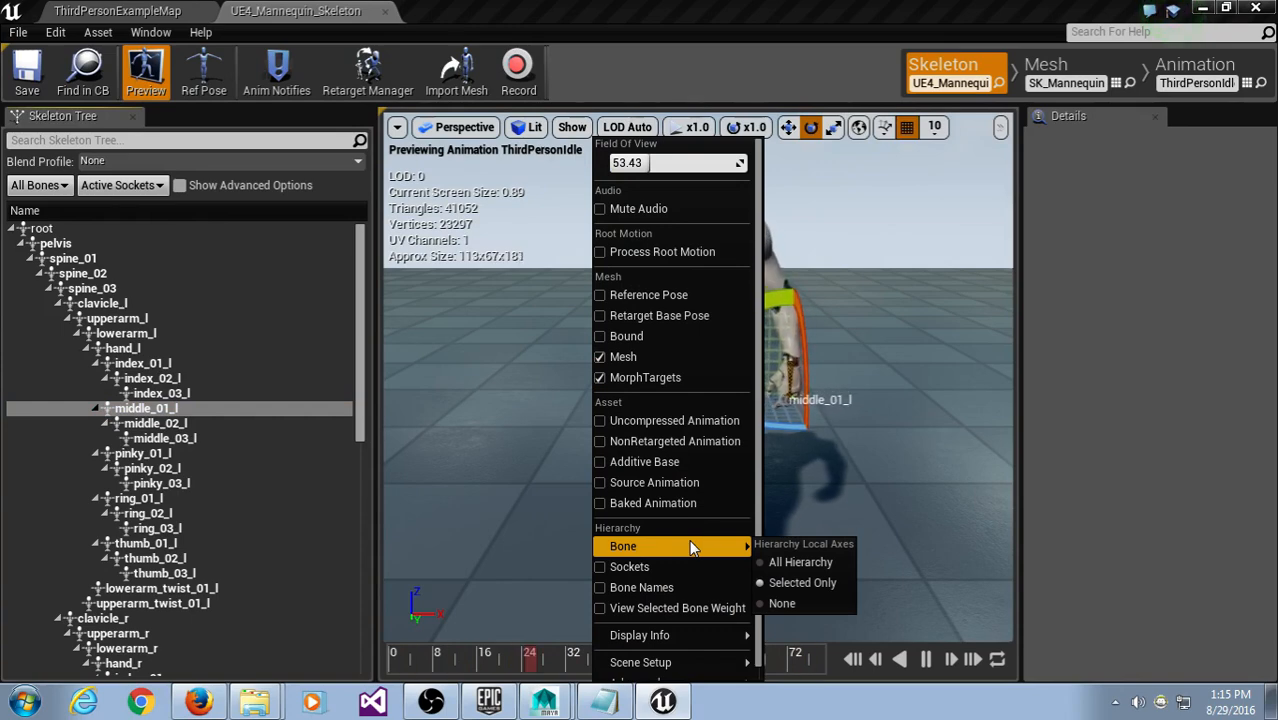
scroll(697, 590, "down", 1)
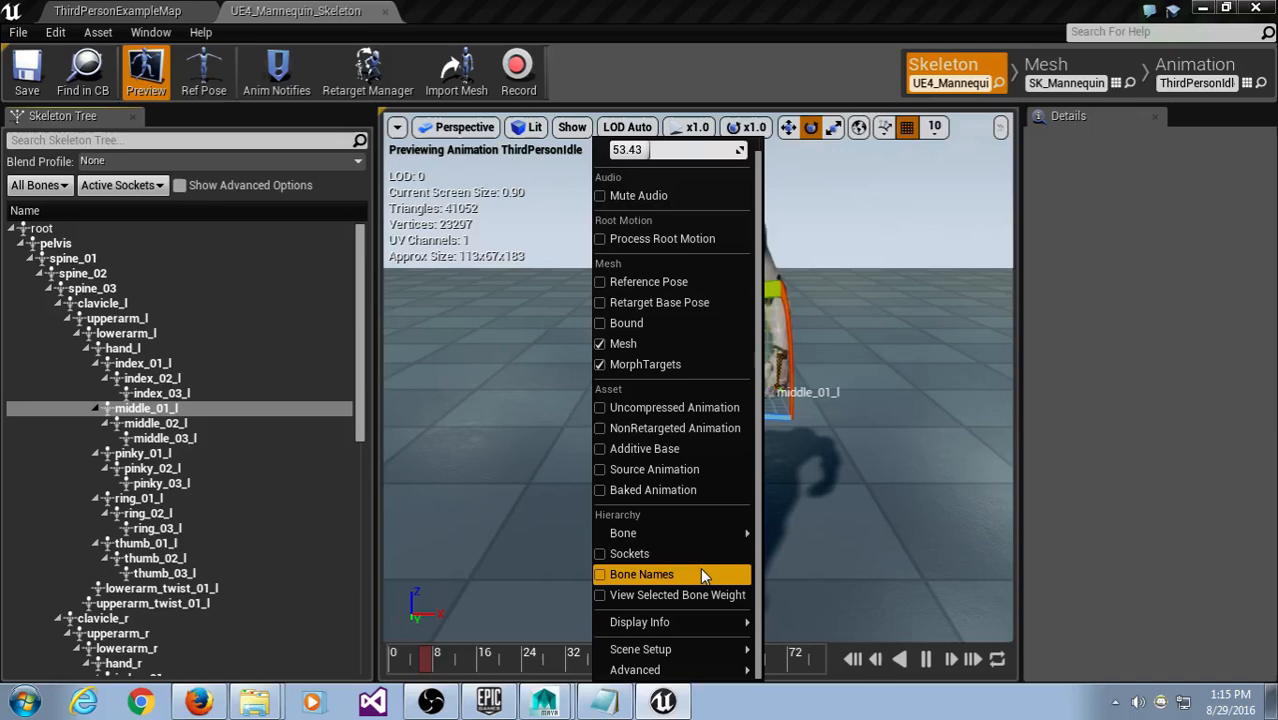
scroll(699, 563, "up", 1)
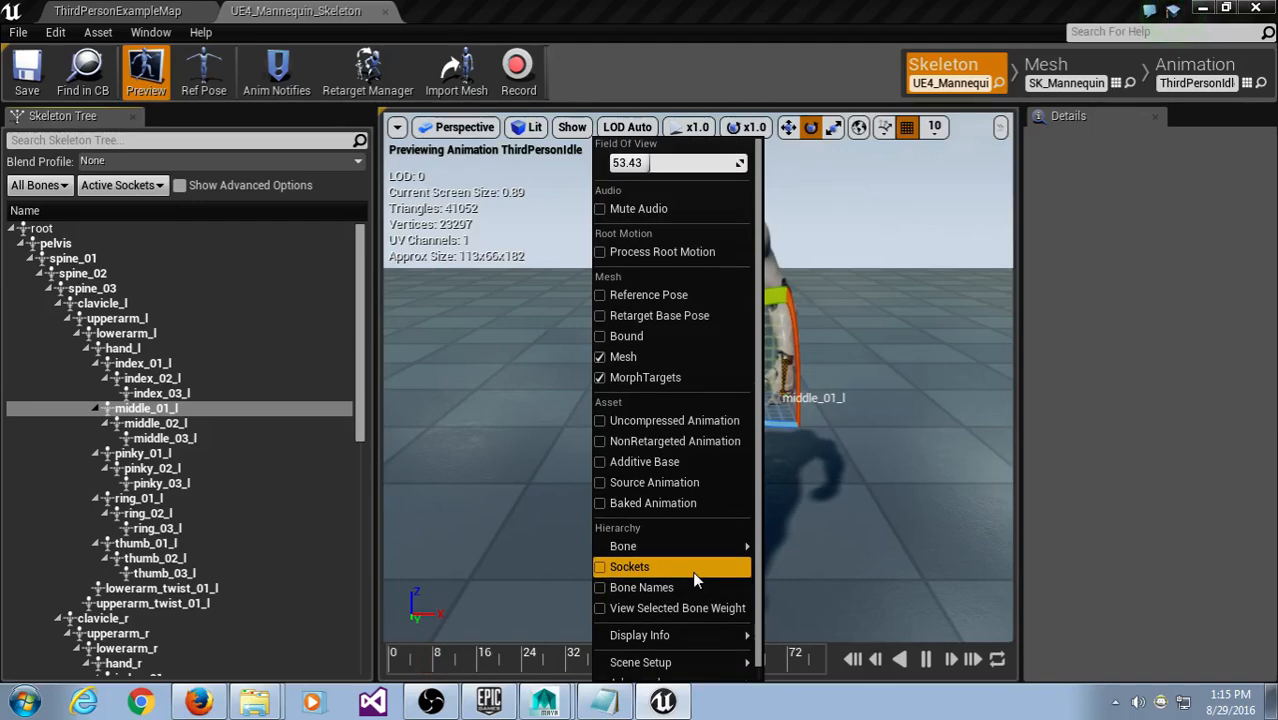
left_click(838, 566)
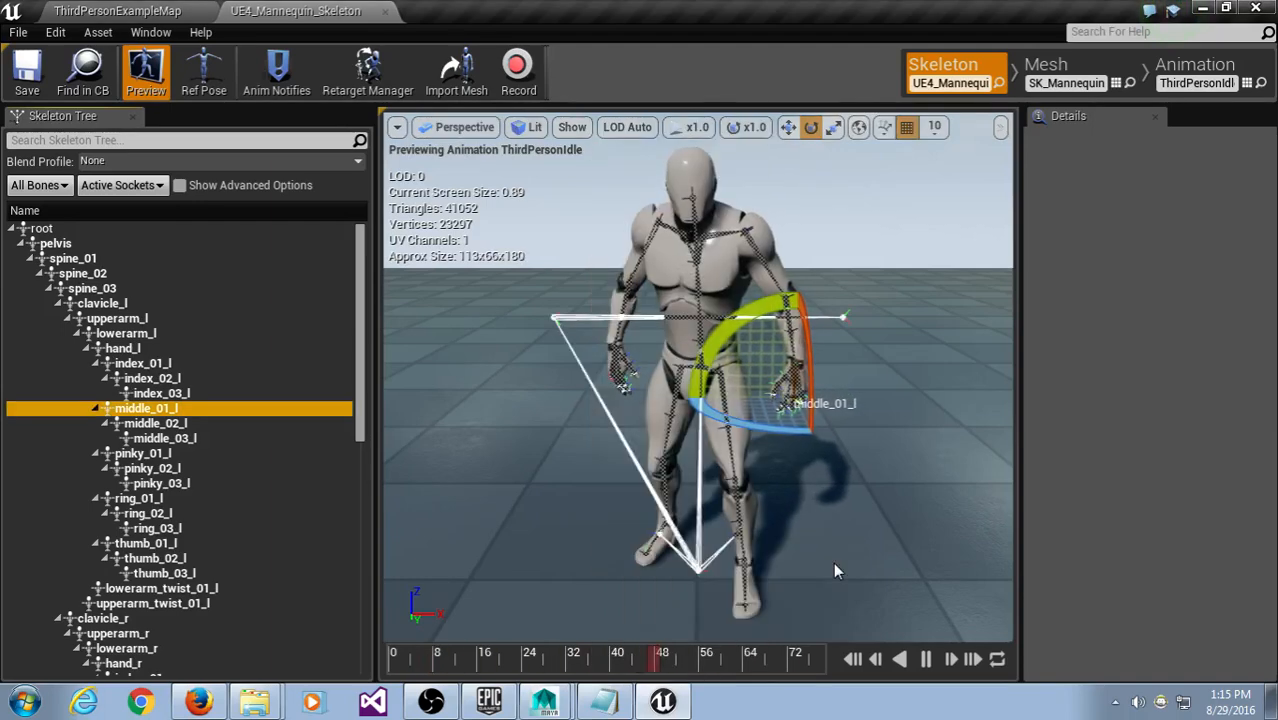
left_click(572, 127)
mouse_move(653, 548)
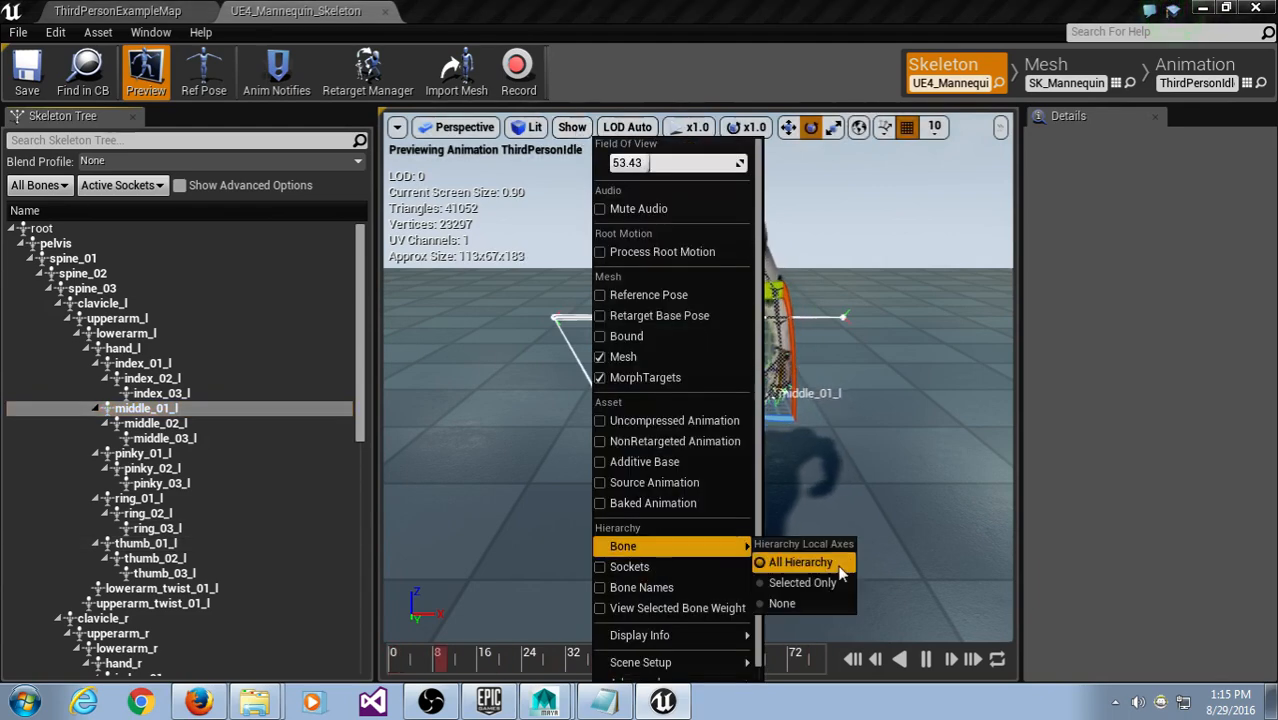
left_click(800, 562)
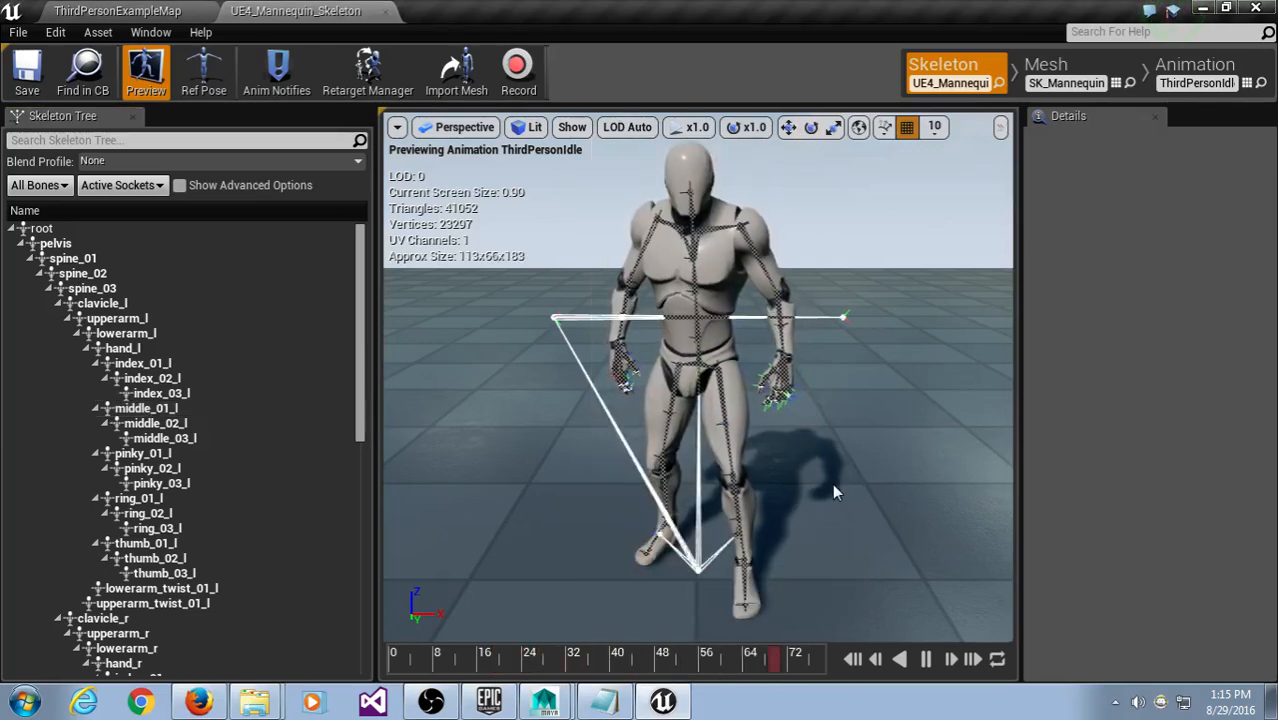
Step: Examine the drawn skeleton from different angles and distances, selecting the bones hand_l, spine_02, ring_01_l and index_01_l
mouse_move(692, 466)
left_mouse_down()
mouse_move(752, 445)
mouse_move(692, 466)
left_mouse_up()
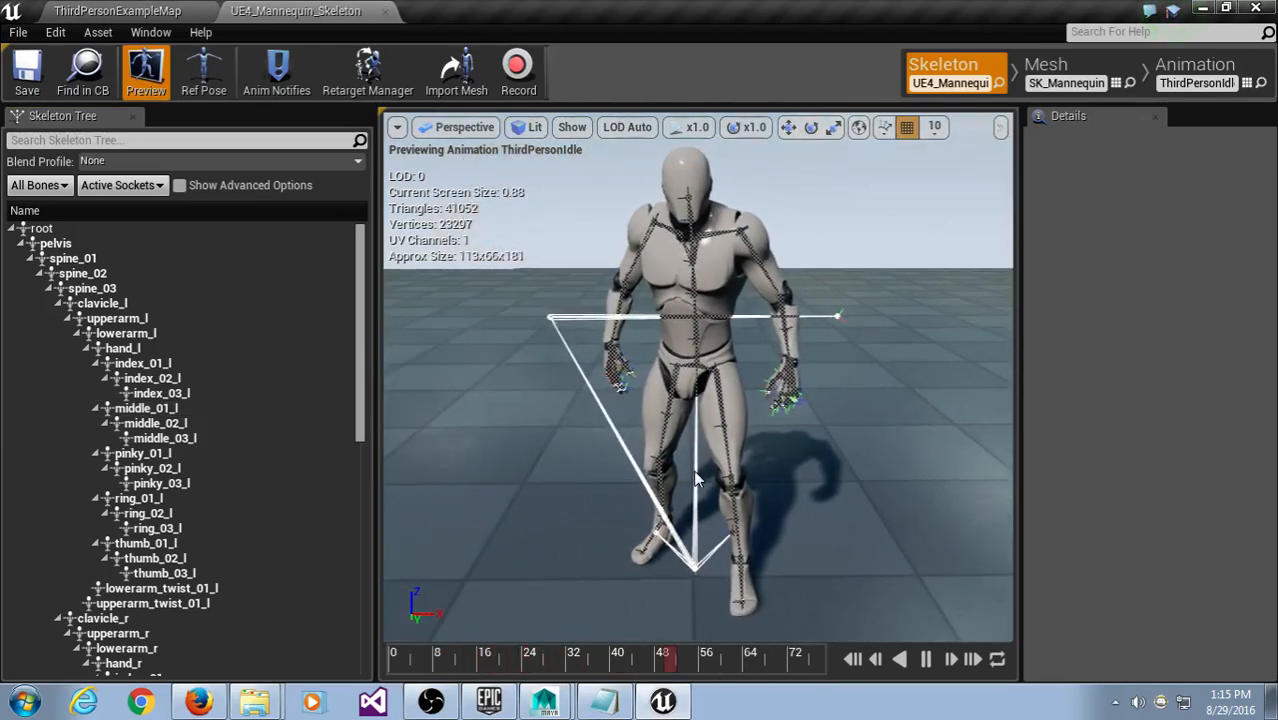
mouse_move(693, 466)
right_mouse_down()
mouse_move(660, 455)
mouse_move(730, 430)
mouse_move(700, 430)
mouse_move(705, 418)
mouse_move(720, 445)
mouse_move(680, 465)
right_mouse_up()
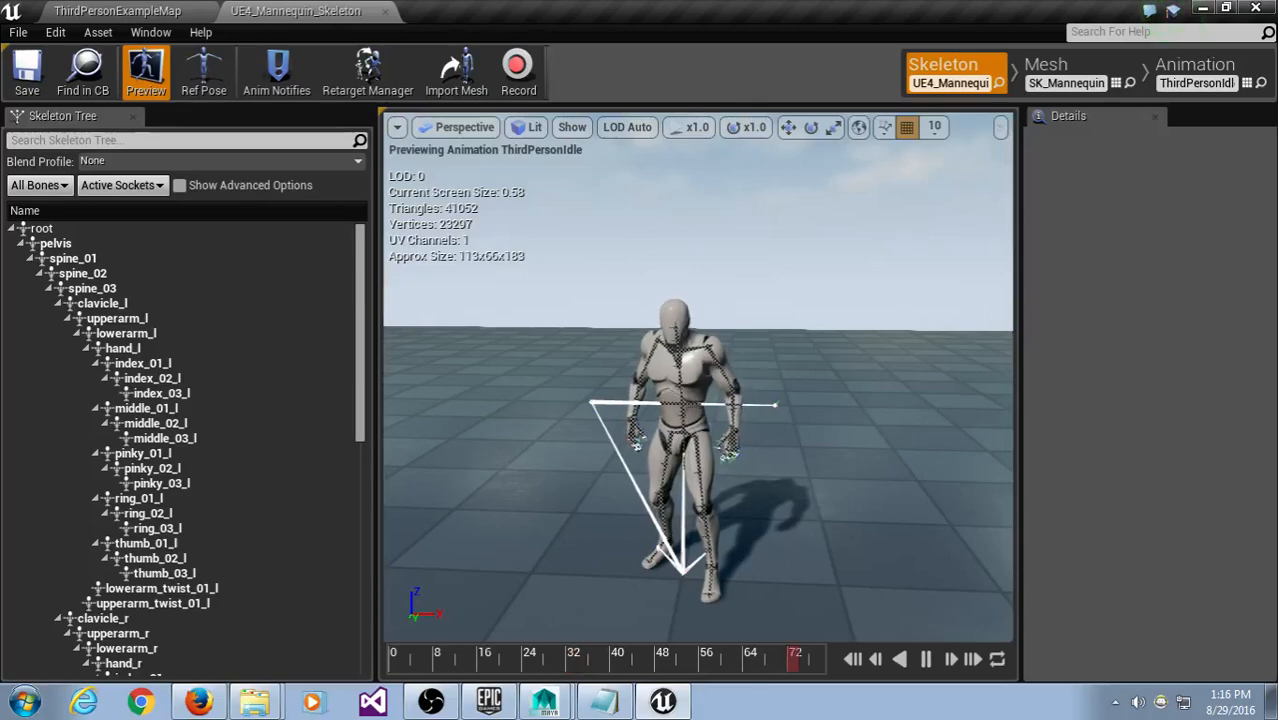
mouse_move(695, 404)
right_mouse_down()
mouse_move(712, 426)
mouse_move(680, 400)
mouse_move(698, 398)
mouse_move(706, 410)
mouse_move(664, 410)
mouse_move(700, 396)
mouse_move(674, 398)
mouse_move(680, 378)
mouse_move(686, 418)
mouse_move(664, 408)
mouse_move(698, 404)
mouse_move(660, 370)
mouse_move(674, 412)
mouse_move(676, 400)
right_mouse_up()
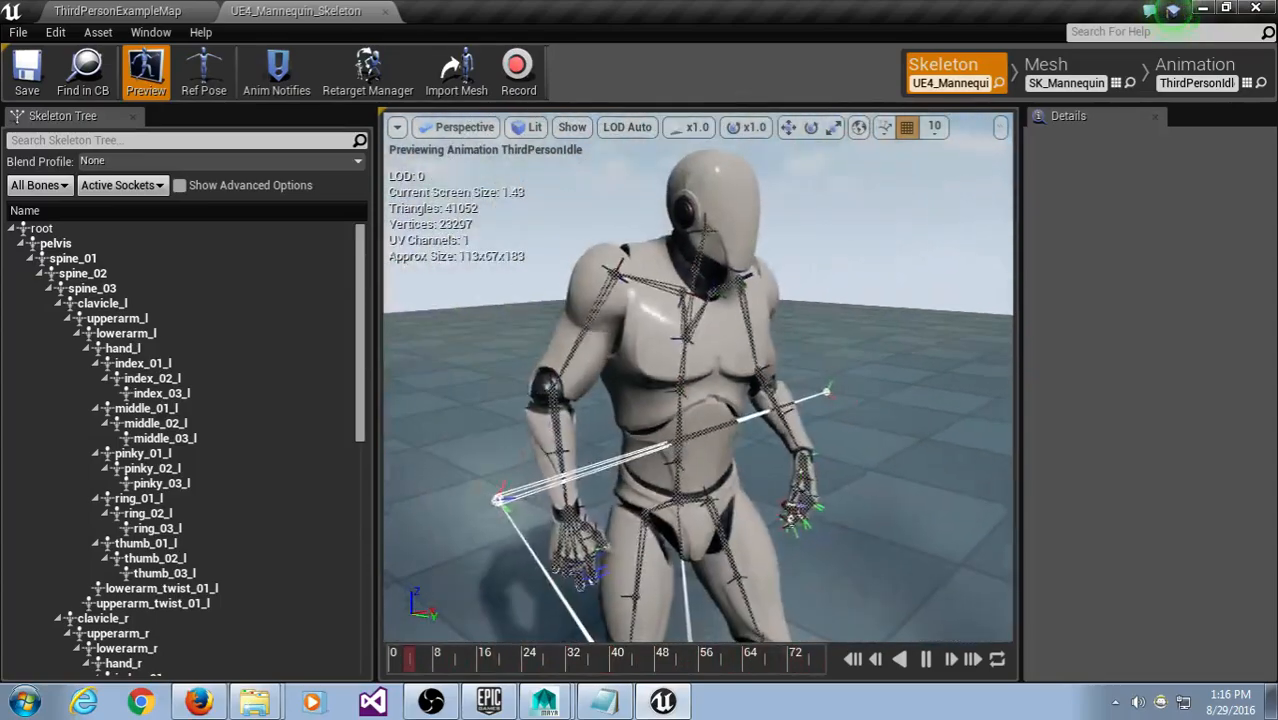
left_click(188, 350)
left_click(146, 271)
left_click(189, 501)
left_click(210, 363)
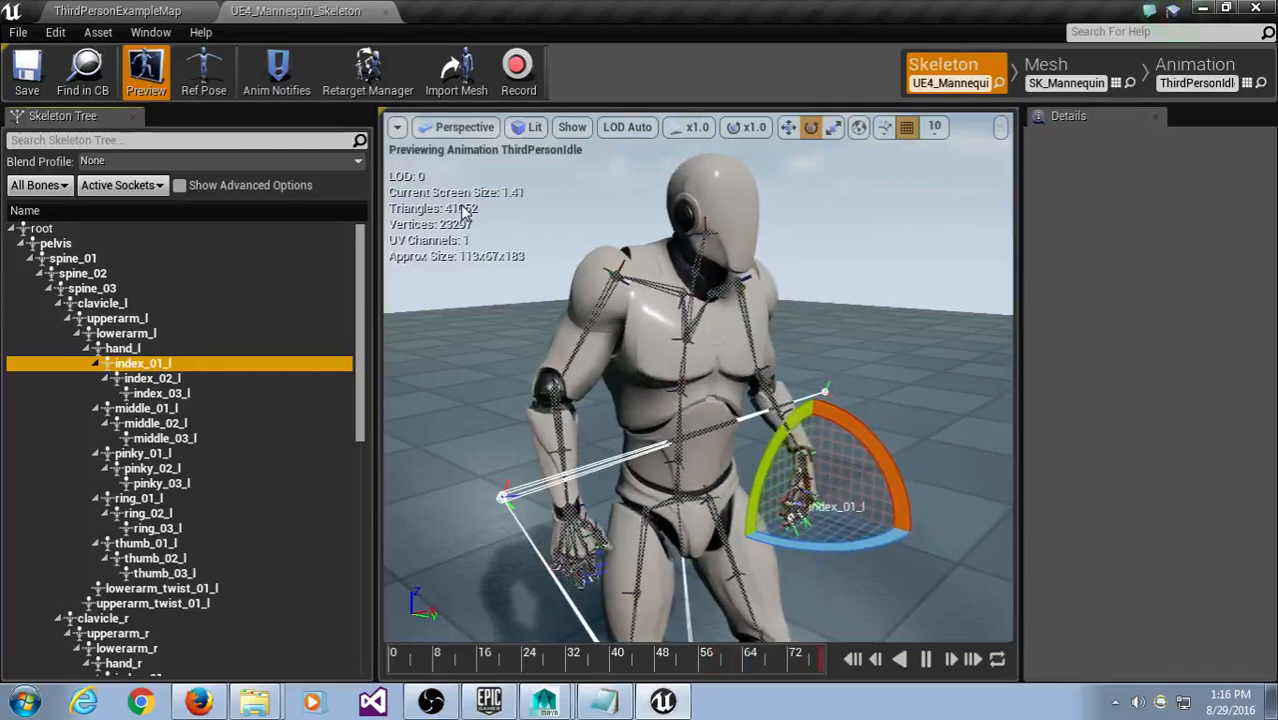
scroll(693, 356, "down", 8)
scroll(699, 365, "up", 10)
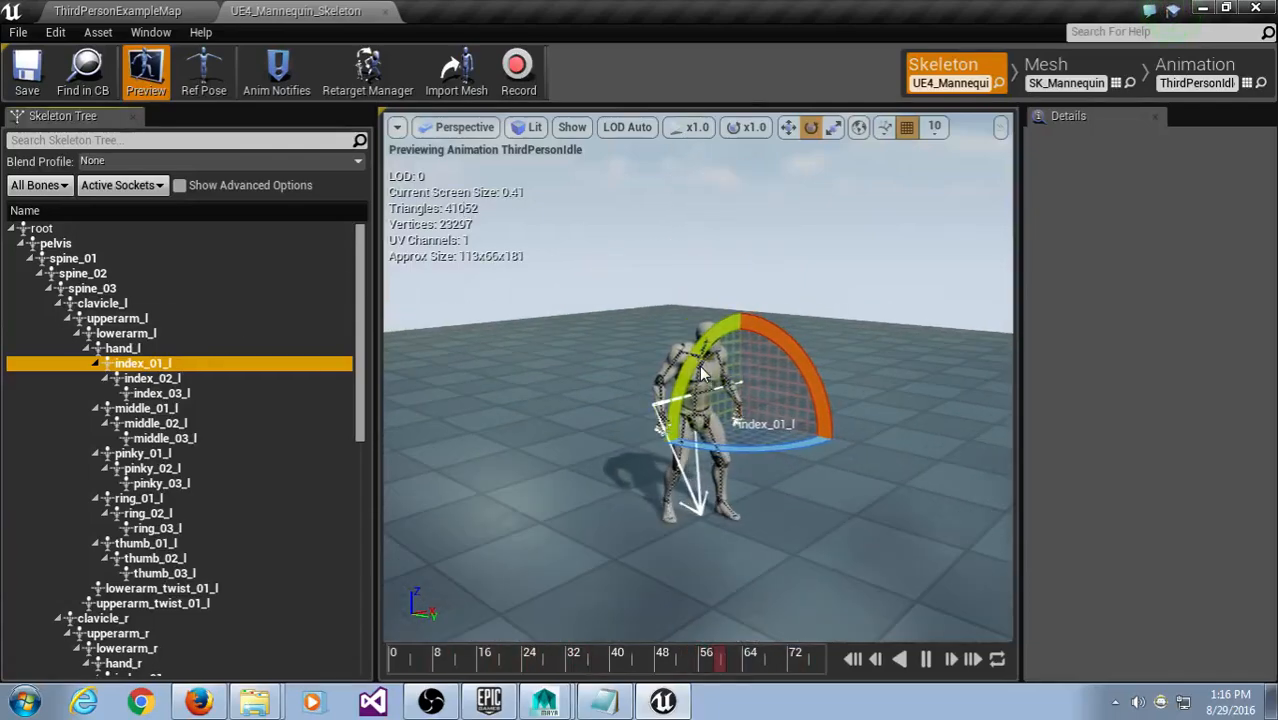
scroll(699, 365, "down", 6)
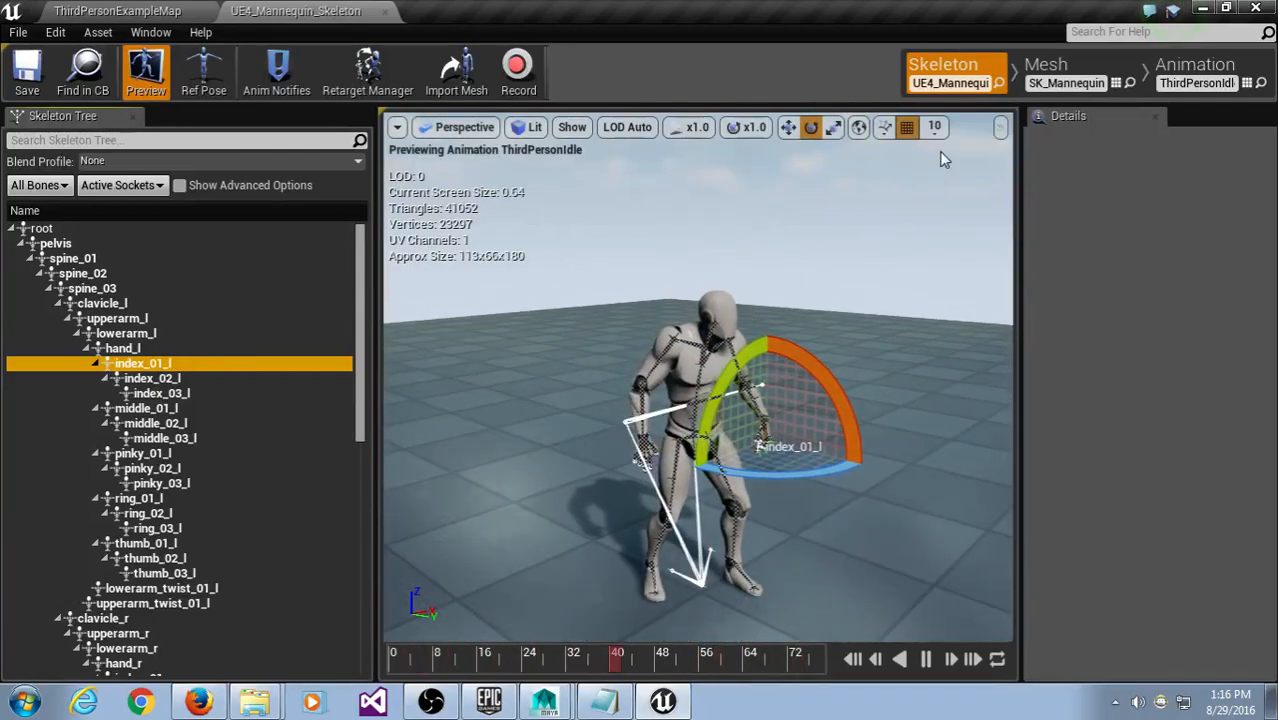
Step: Fly the preview camera around the scene and bring the full mannequin back into view
right_click_drag(760, 330, 425, 295)
key("s")
key("w")
key("w")
key("f")
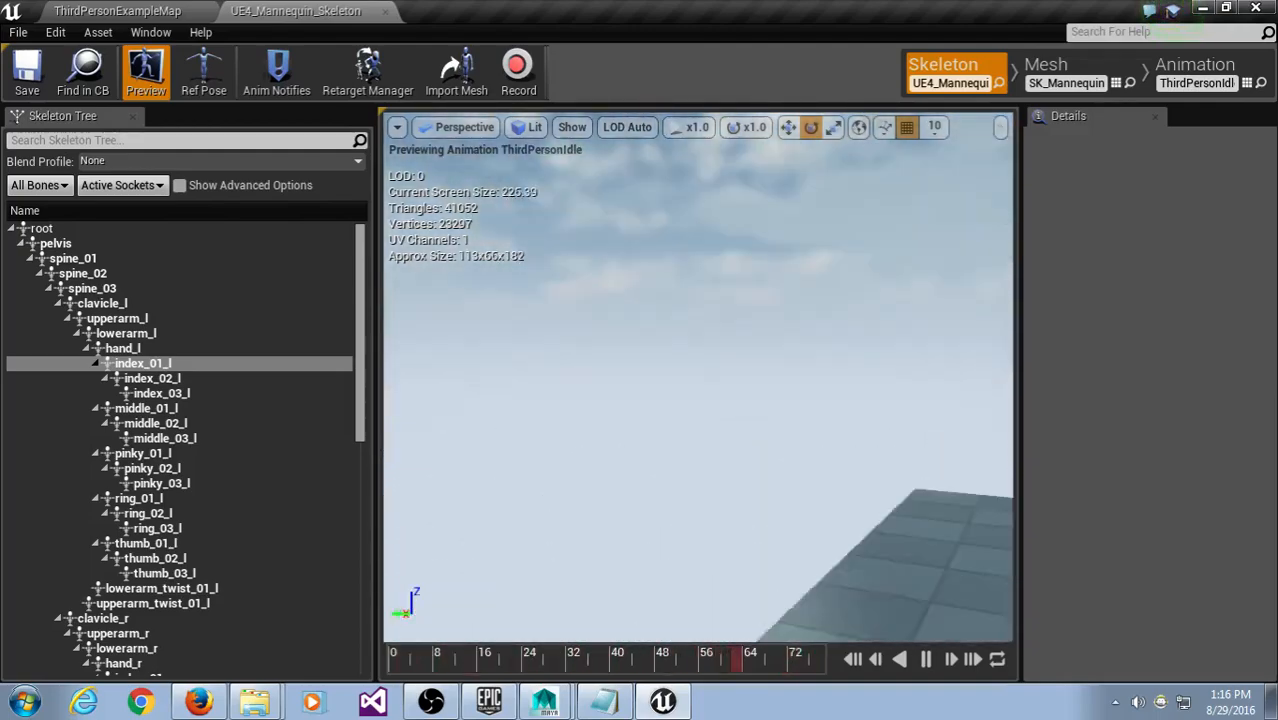
right_click_drag(700, 350, 665, 365)
key("w")
Step: Look through the preview viewport's snap sizes, angle and scale snapping values, and camera speed setting
left_click(936, 128)
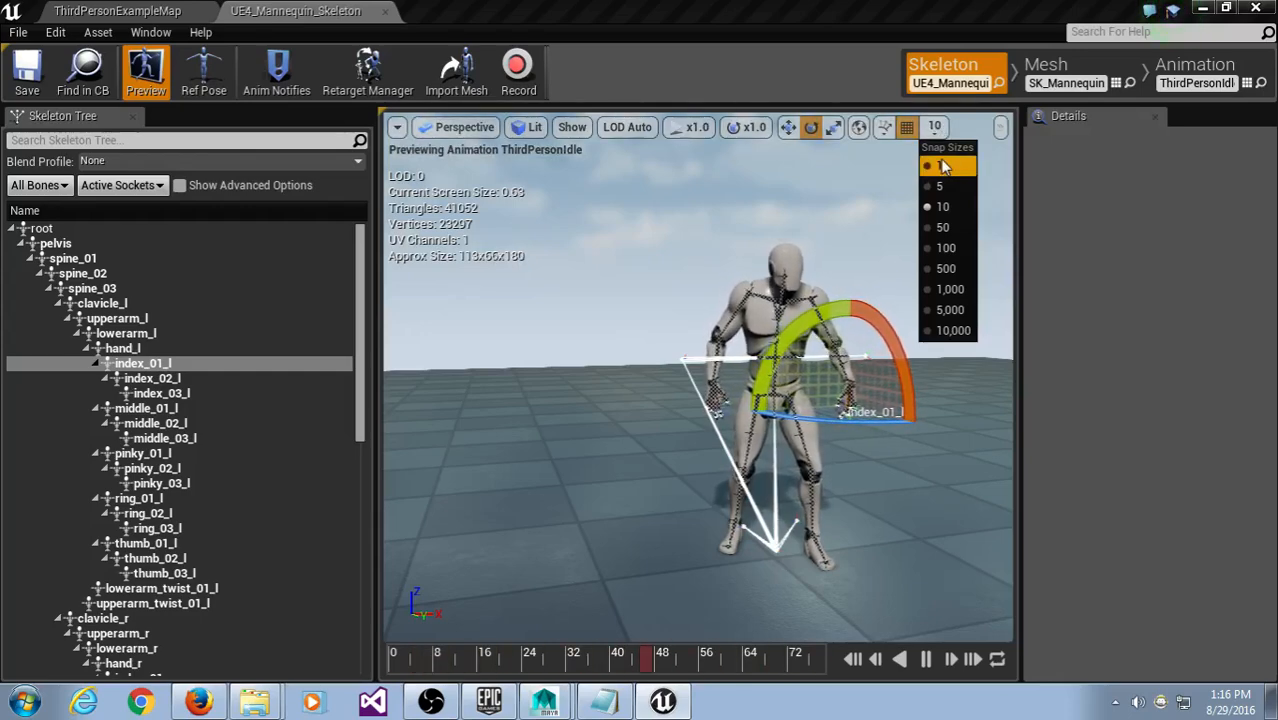
left_click(868, 15)
left_click(1001, 128)
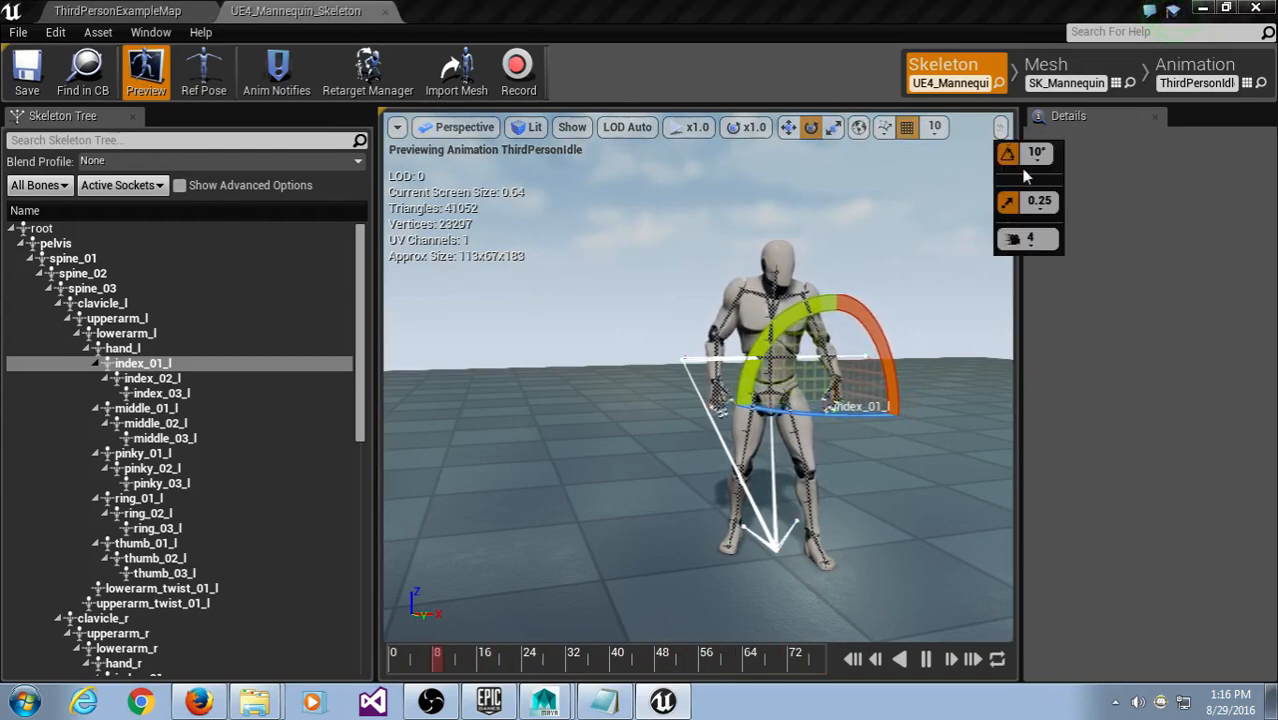
left_click(1030, 240)
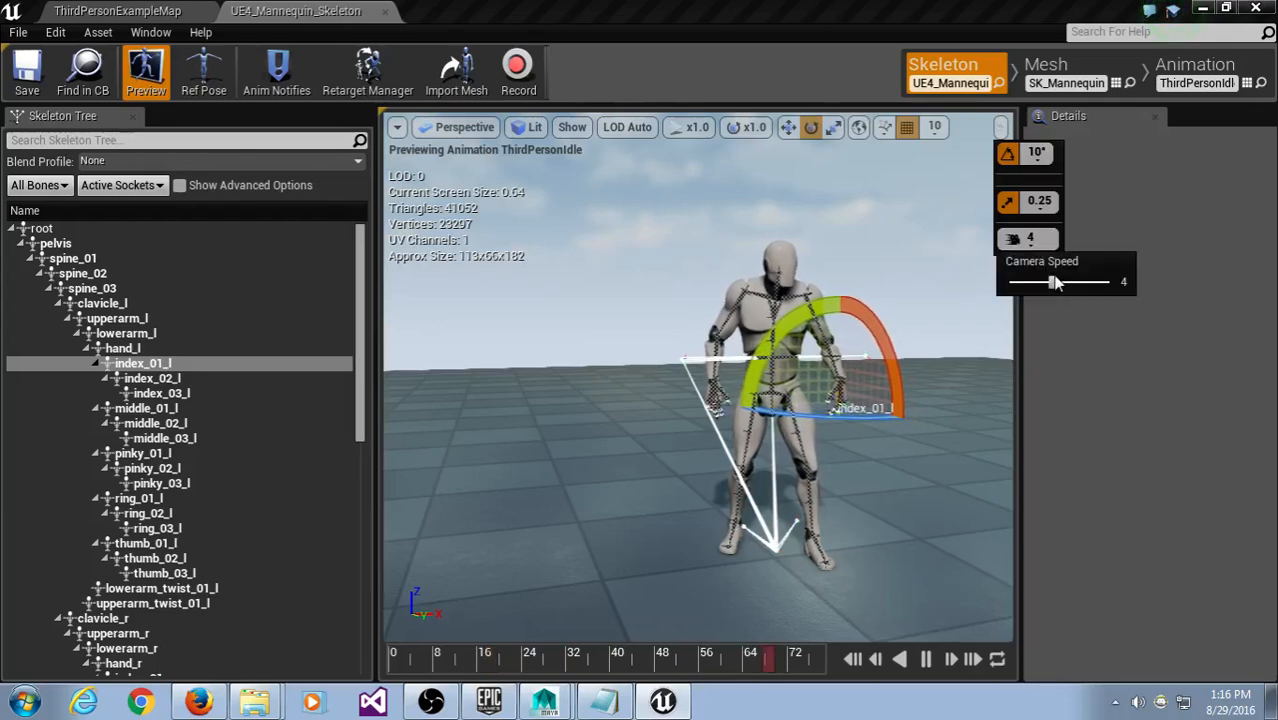
left_click(1036, 152)
left_click(1001, 128)
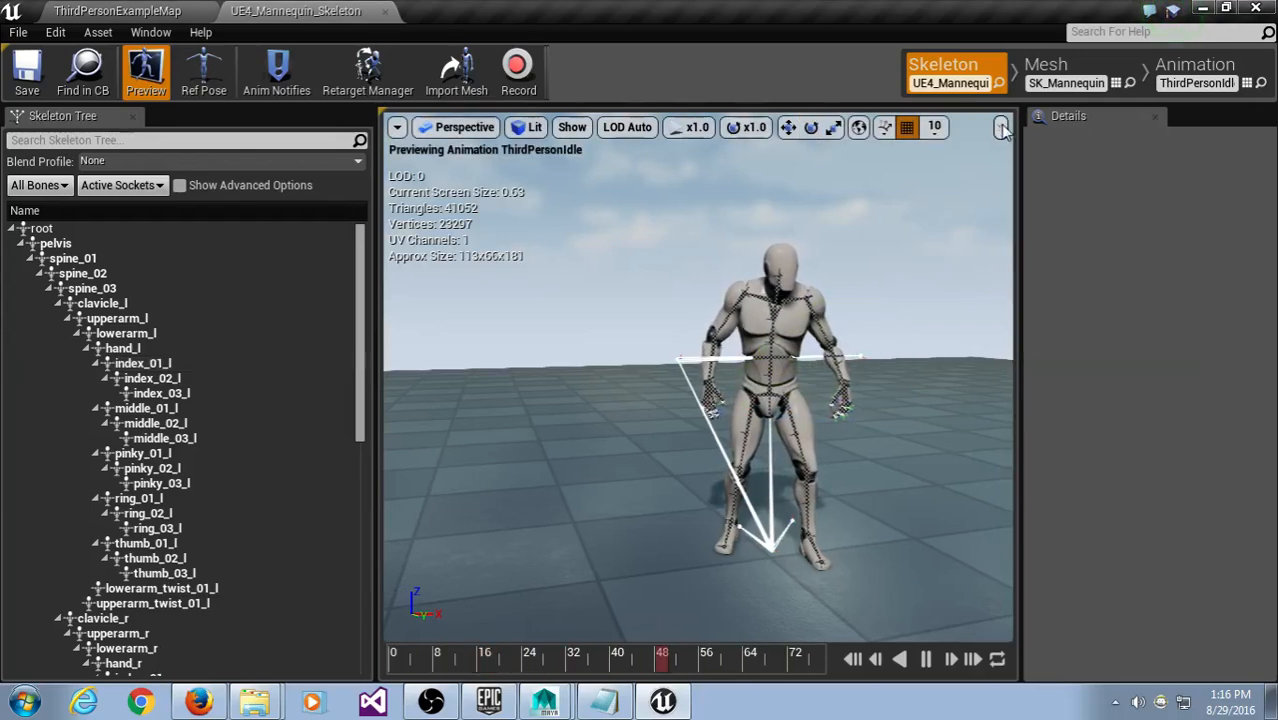
left_click(1001, 129)
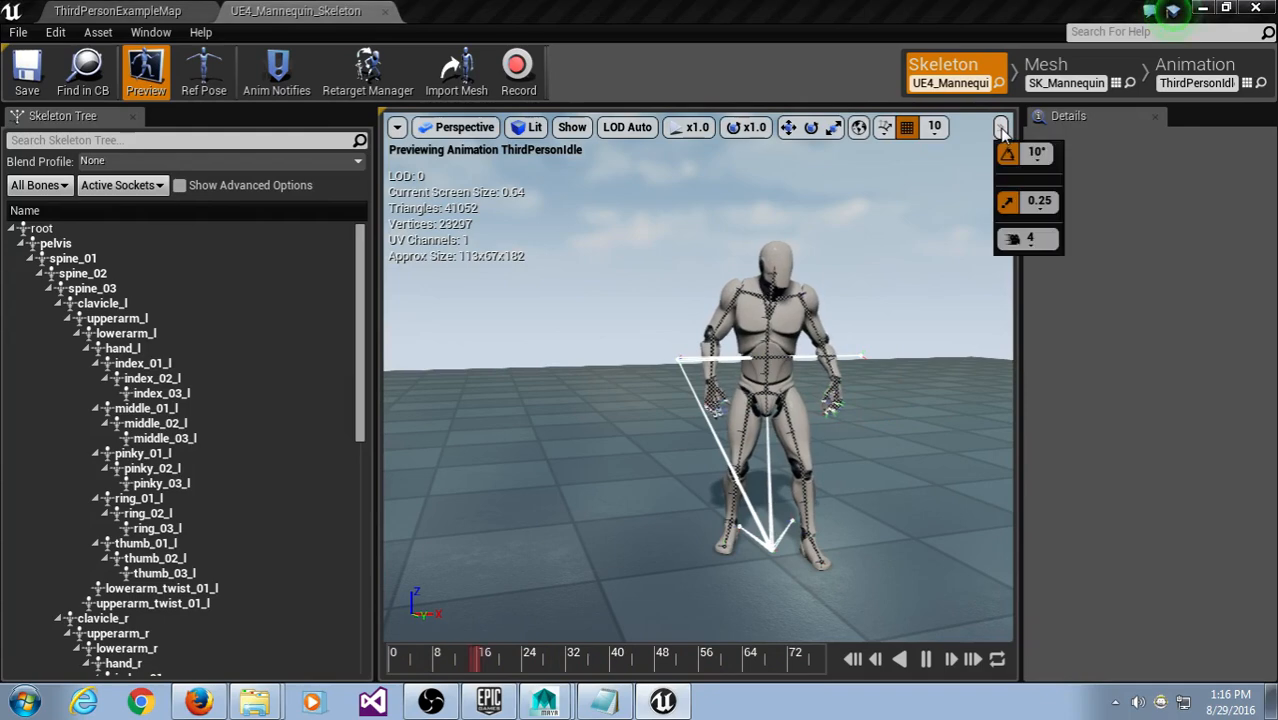
left_click(1021, 244)
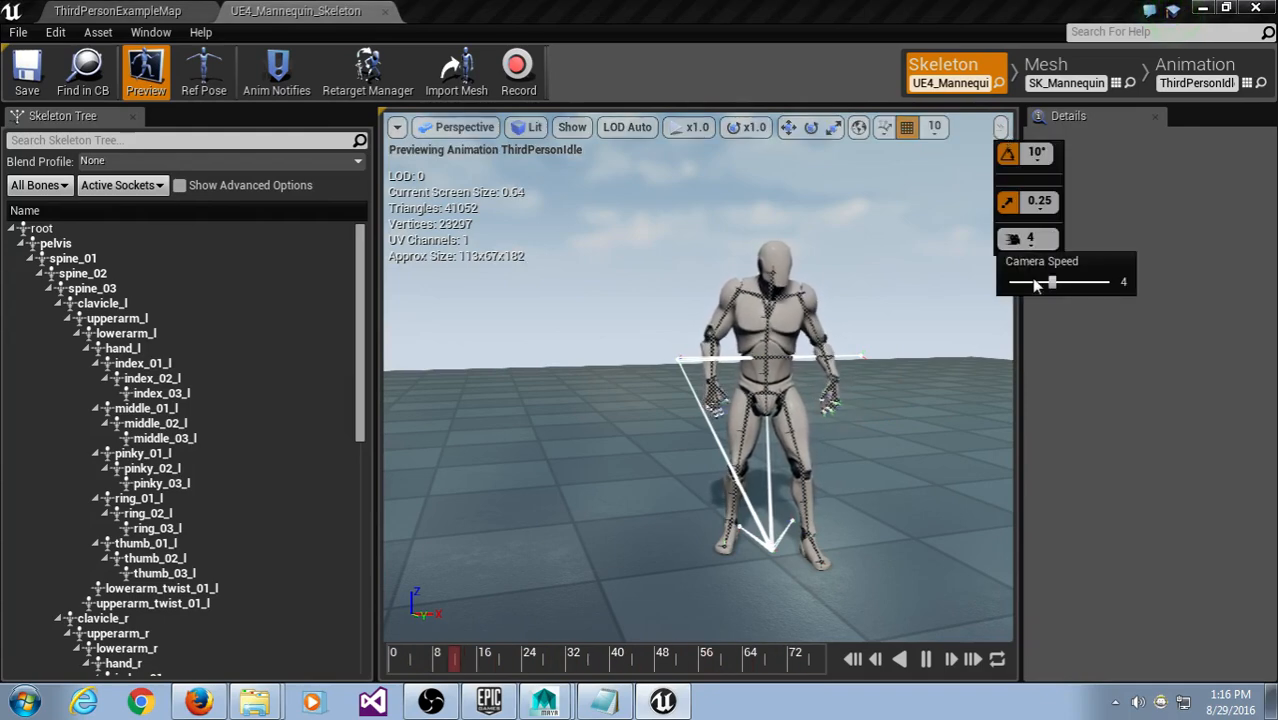
Step: Fly the preview camera to a higher viewpoint looking down on the whole mannequin
right_click_drag(898, 318, 860, 450)
key("w")
key("s")
key("w")
right_click_drag(928, 361, 928, 245)
key("s")
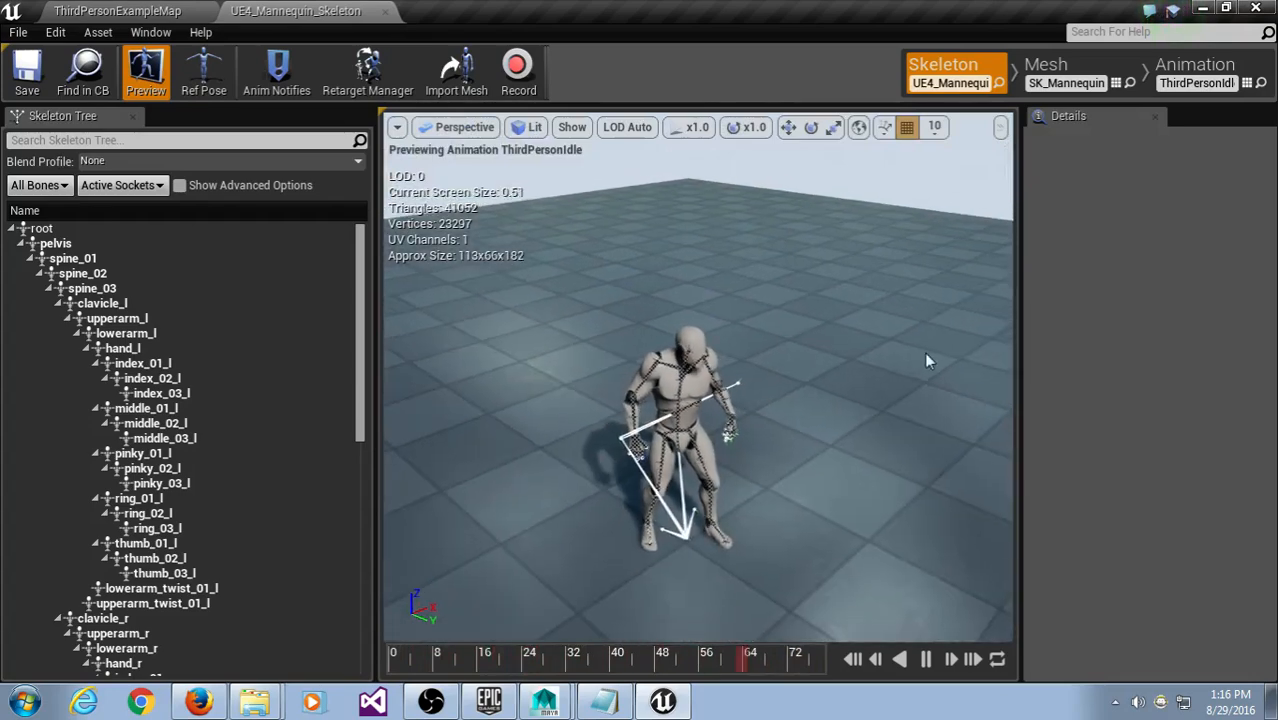
Step: Switch to animation editing and preview the mannequin's animations, including ThirdPersonJump_Loop, ThirdPersonWalk and ThirdPersonRun
left_click(1195, 72)
mouse_move(851, 312)
left_mouse_down()
mouse_move(822, 308)
mouse_move(842, 312)
left_mouse_up()
left_click_drag(913, 460, 1086, 458)
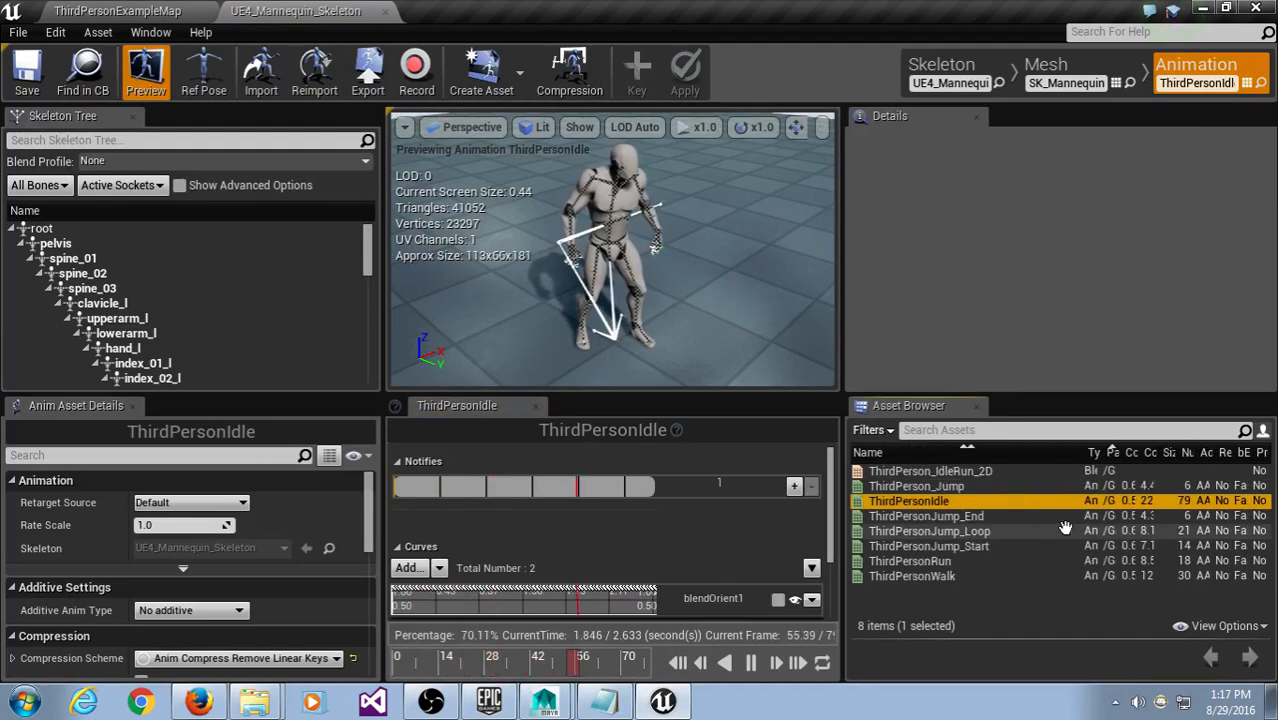
left_click(974, 487)
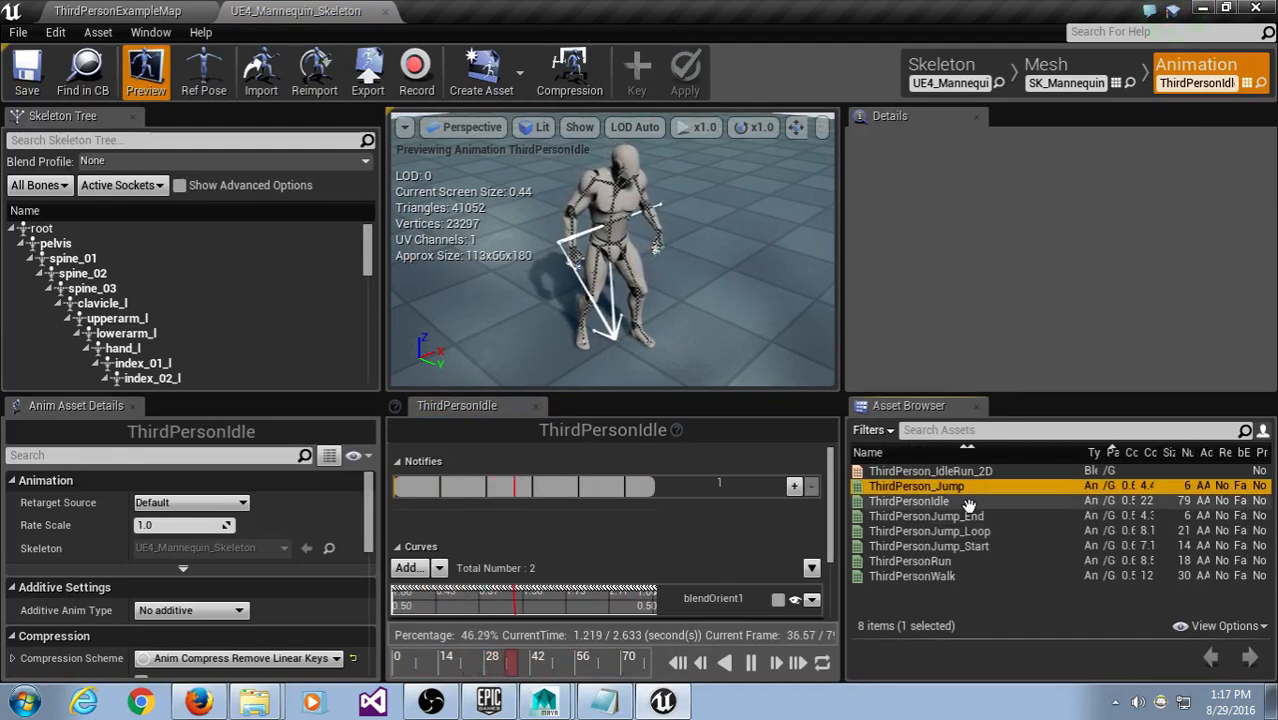
left_click(930, 516)
left_click(915, 561)
left_click(930, 531)
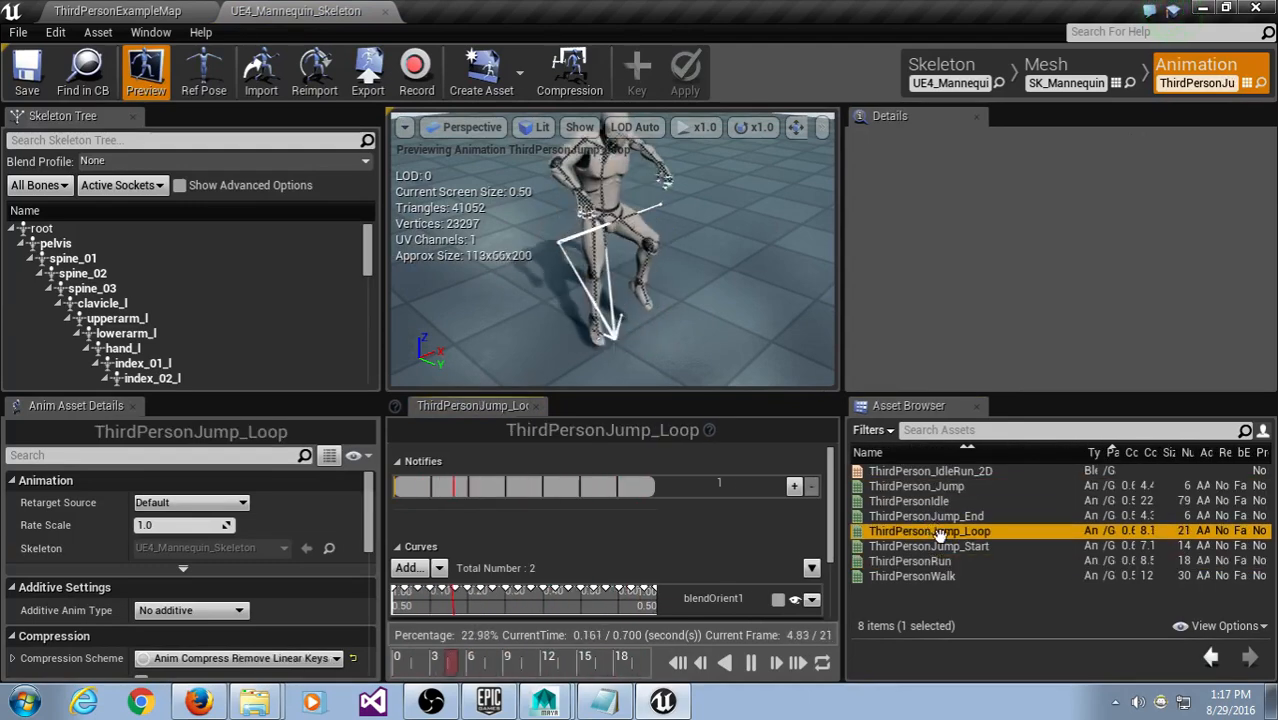
left_click(929, 546)
left_click(934, 576)
left_click(915, 561)
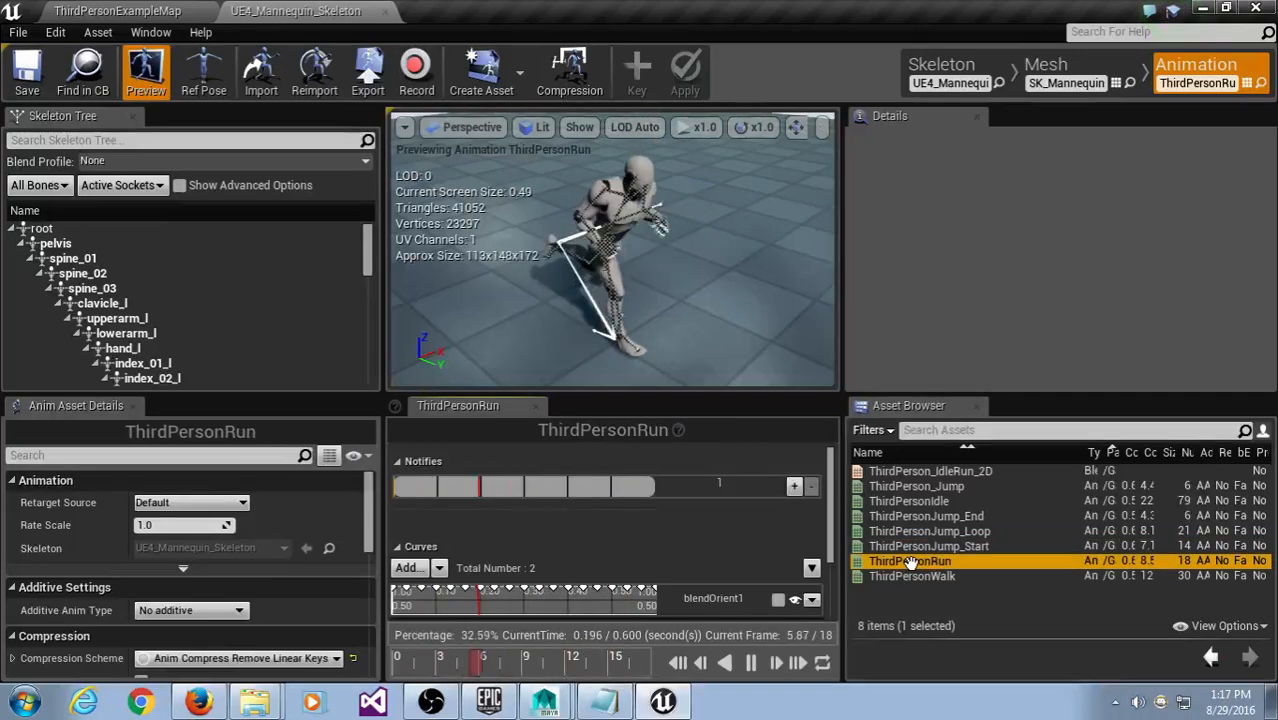
left_click(918, 576)
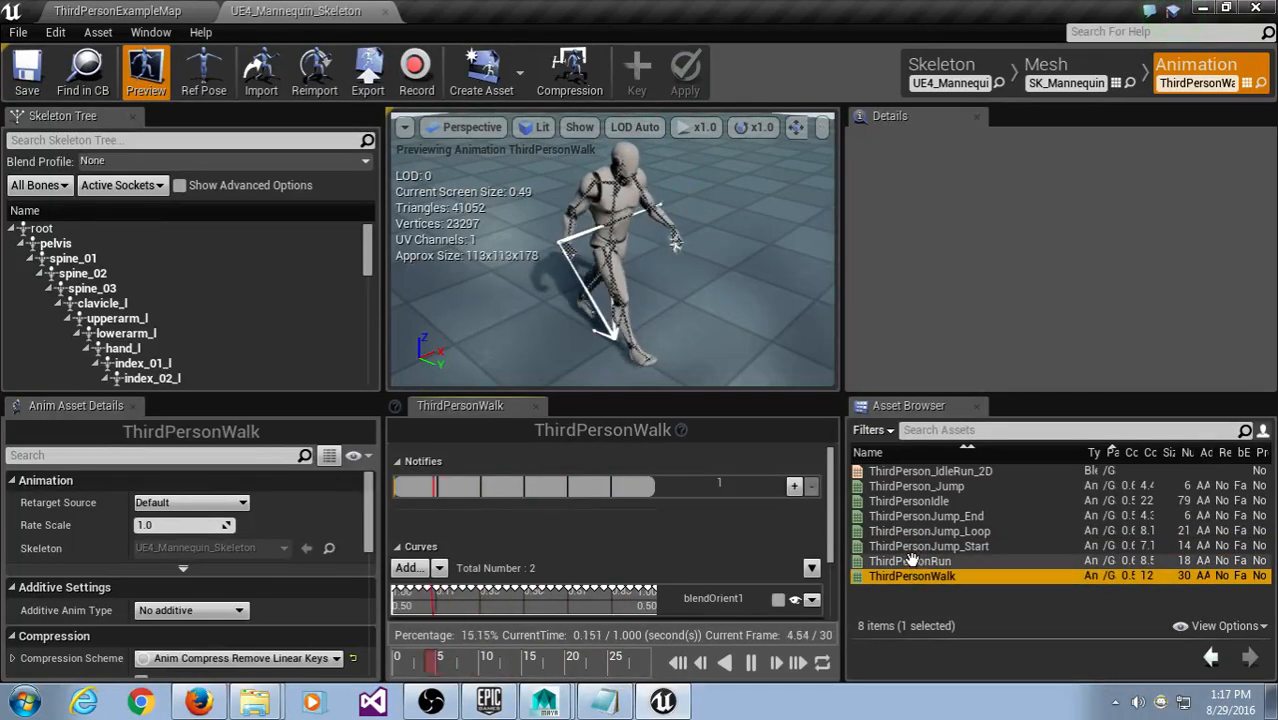
left_click(913, 563)
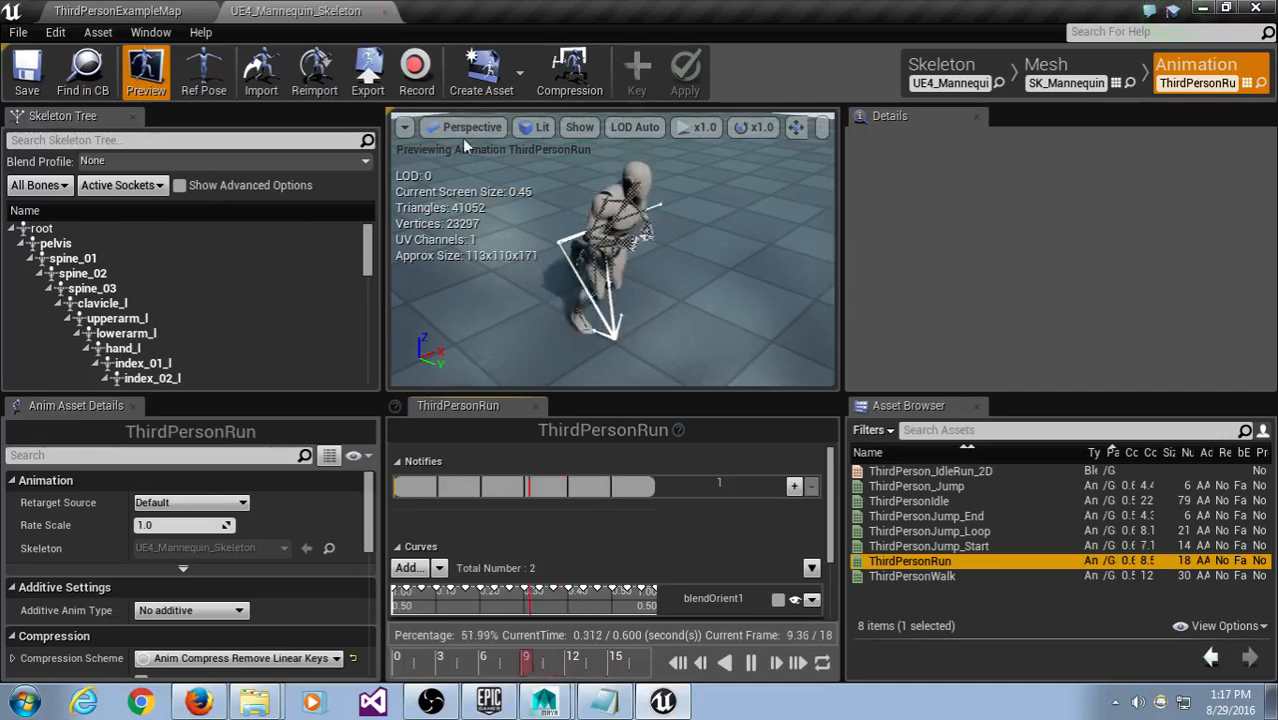
Step: Locate ThirdPersonIdle in the Content Browser, and from there open the Mannequin > Character > Mesh folder
right_click(915, 501)
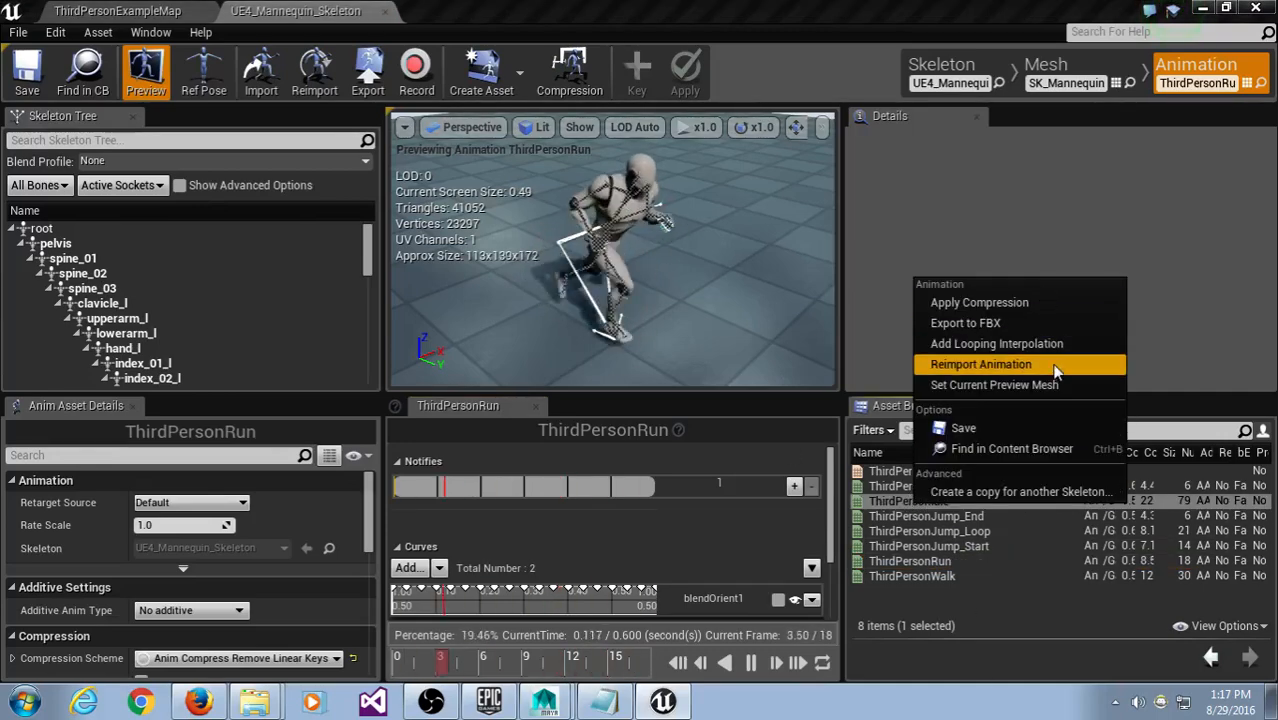
left_click(1040, 449)
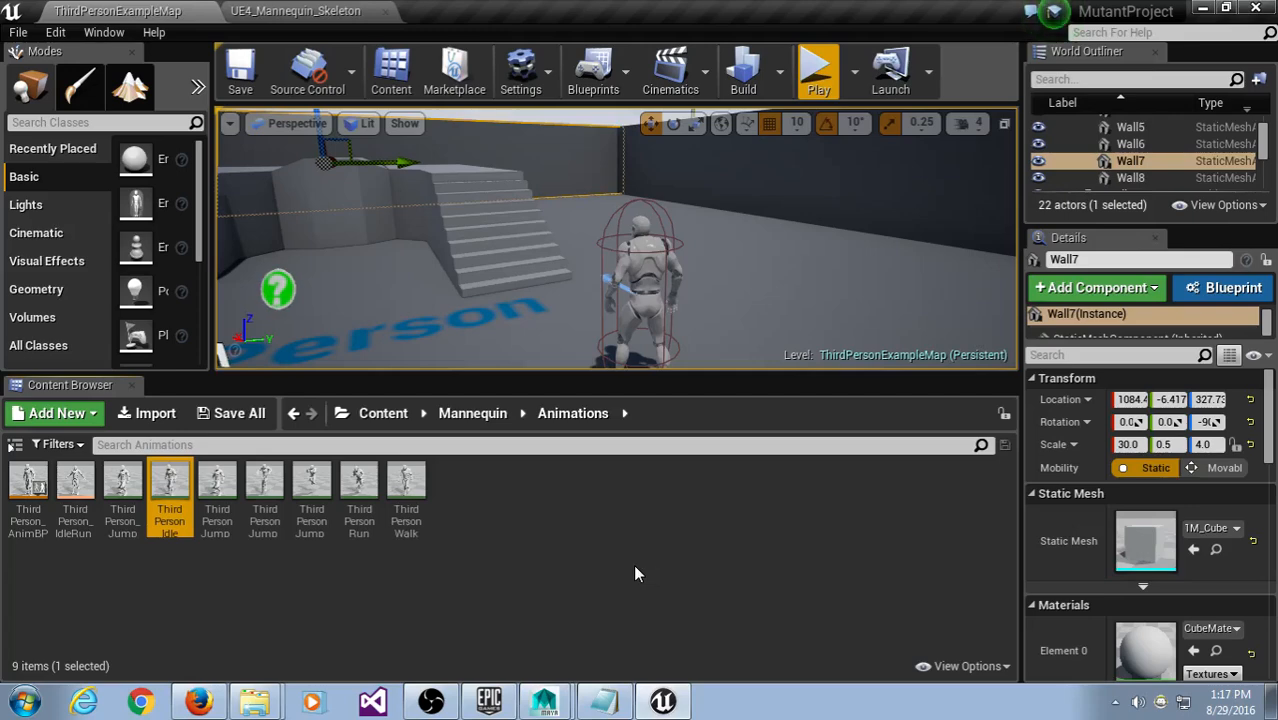
left_click(473, 413)
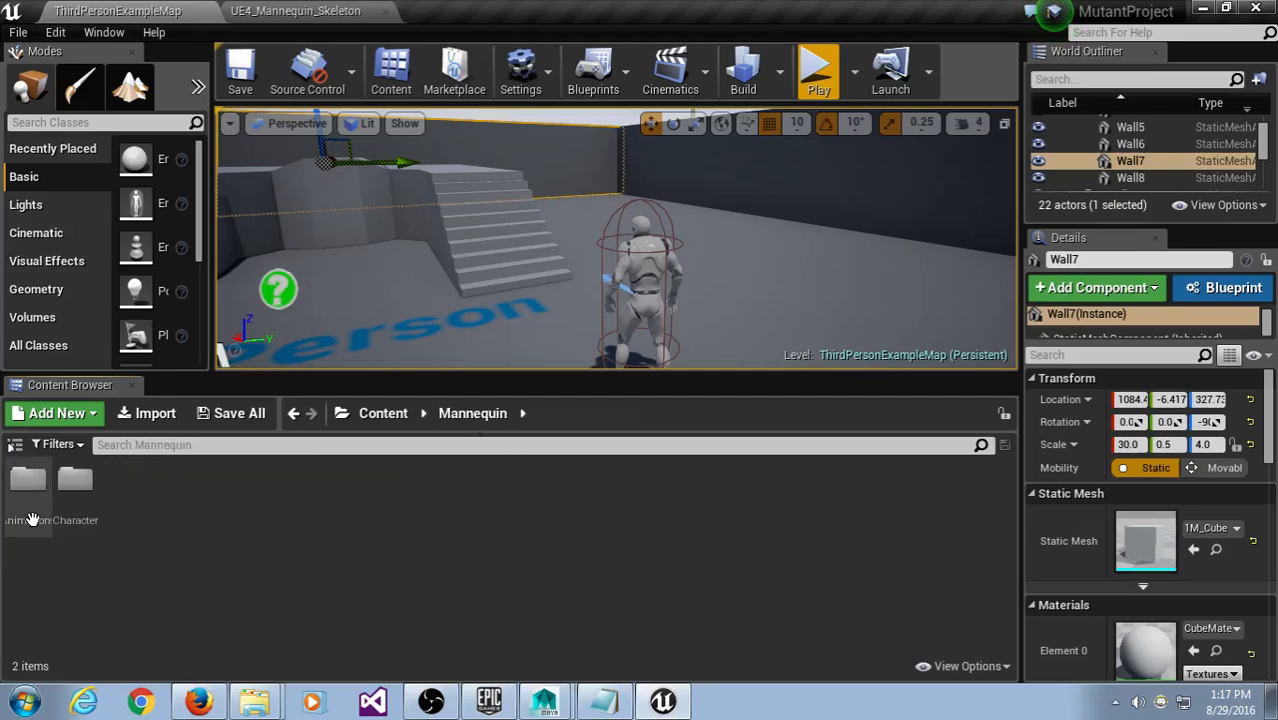
double_click(80, 478)
double_click(63, 485)
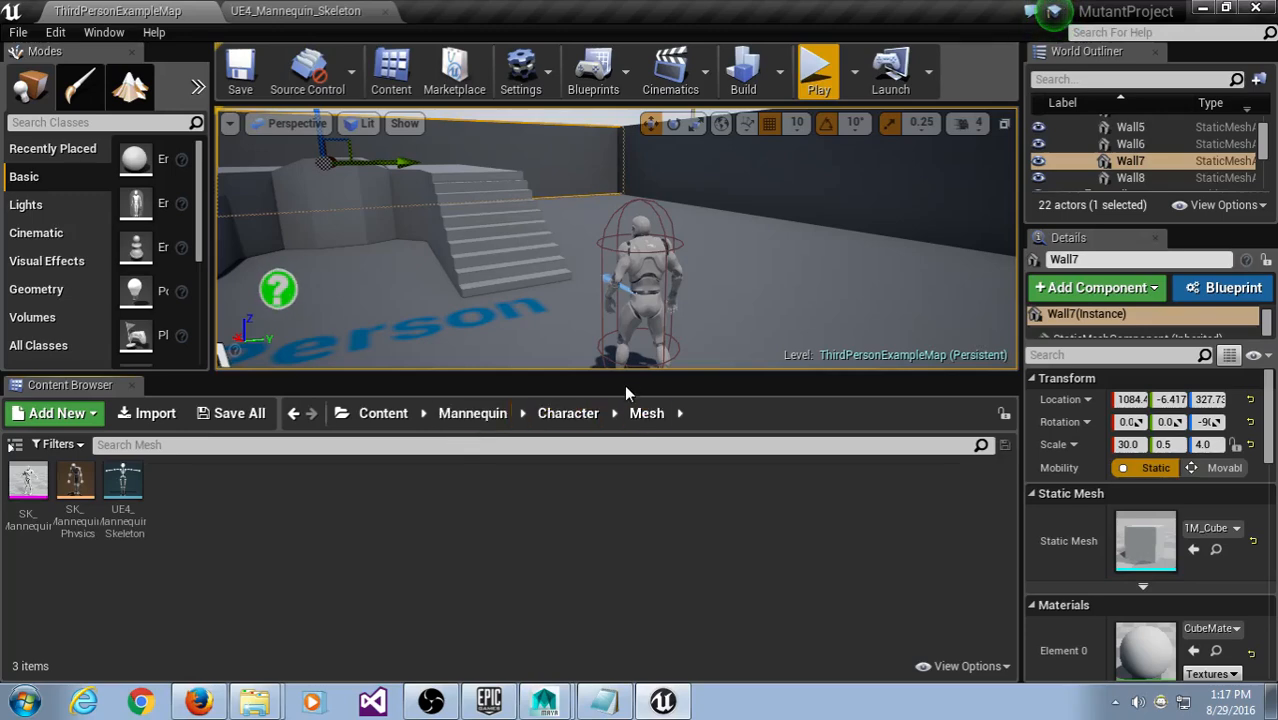
left_click_drag(617, 373, 617, 442)
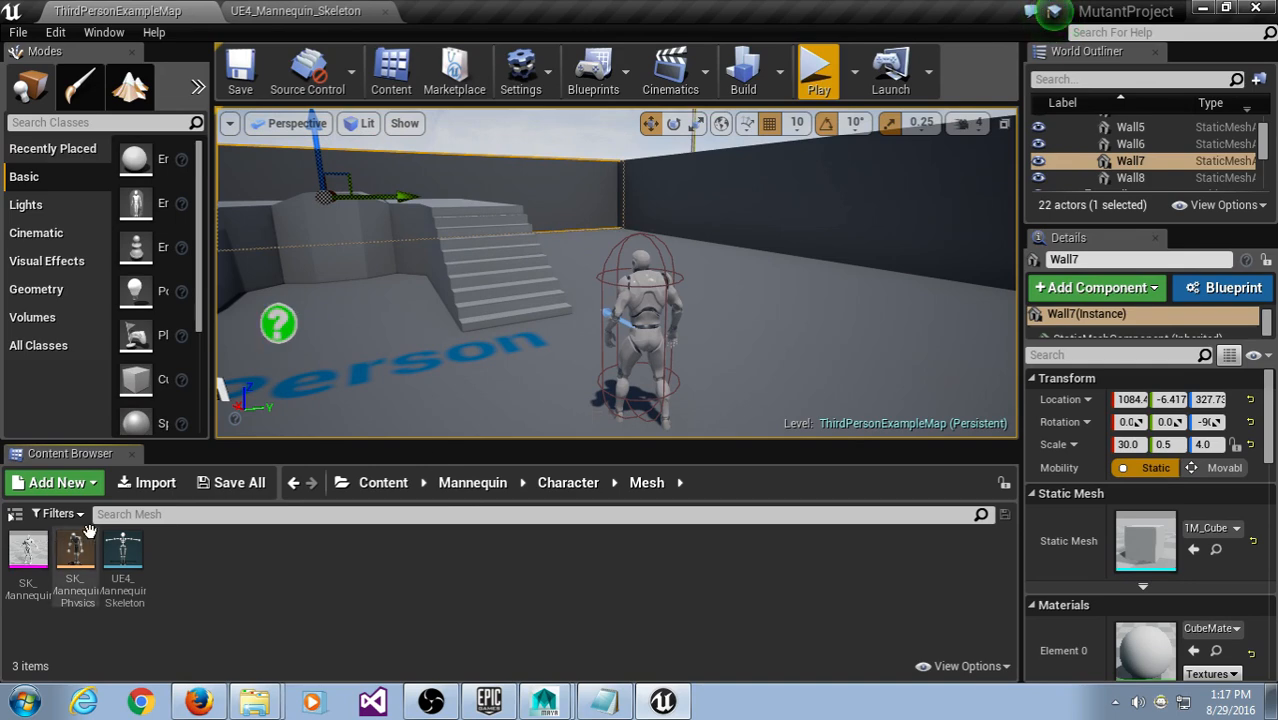
Step: Export the SK_Mannequin skeletal mesh to the Desktop as the FBX file SK_Mannequin.FBX
left_click(33, 546)
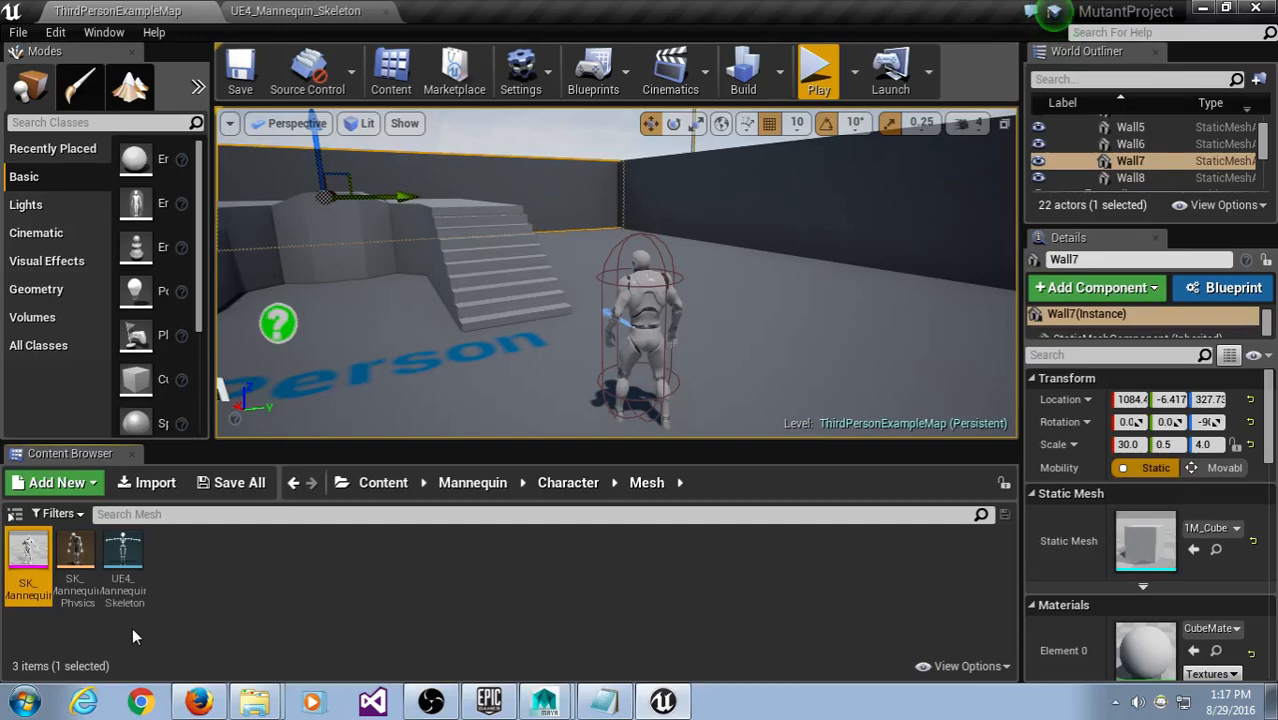
right_click(29, 547)
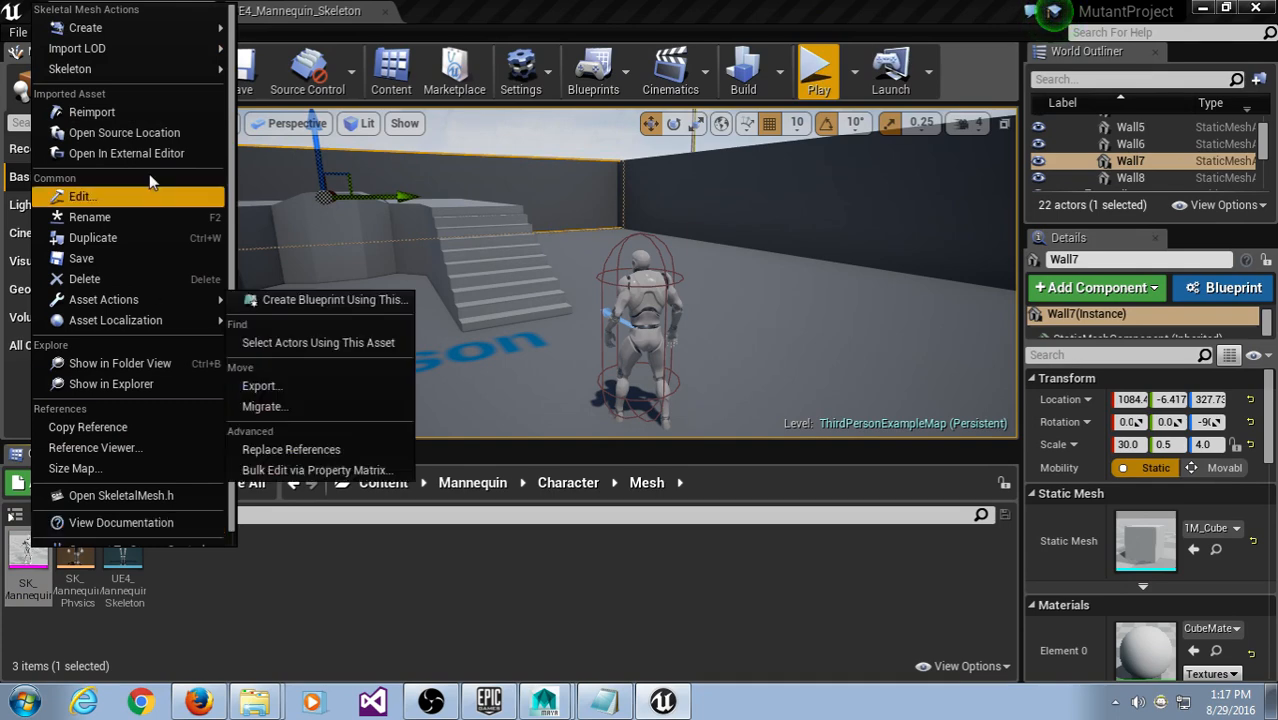
mouse_move(115, 296)
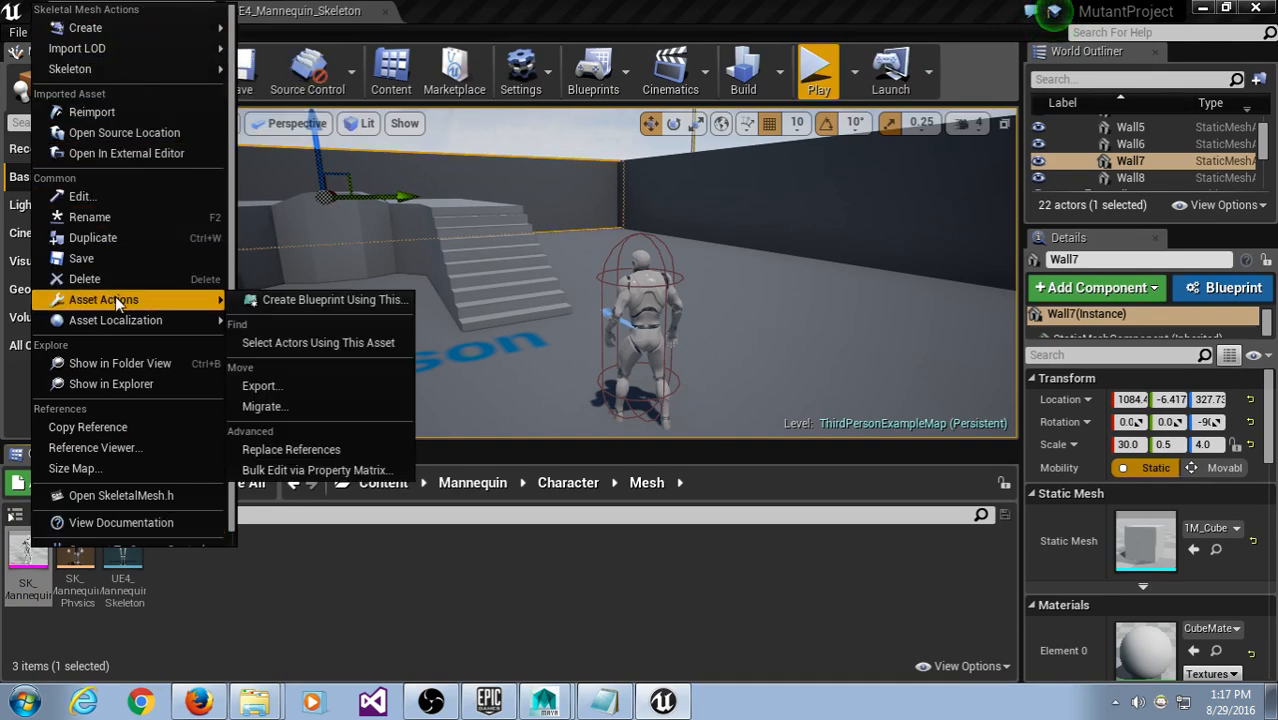
left_click(315, 392)
left_click_drag(200, 24, 337, 240)
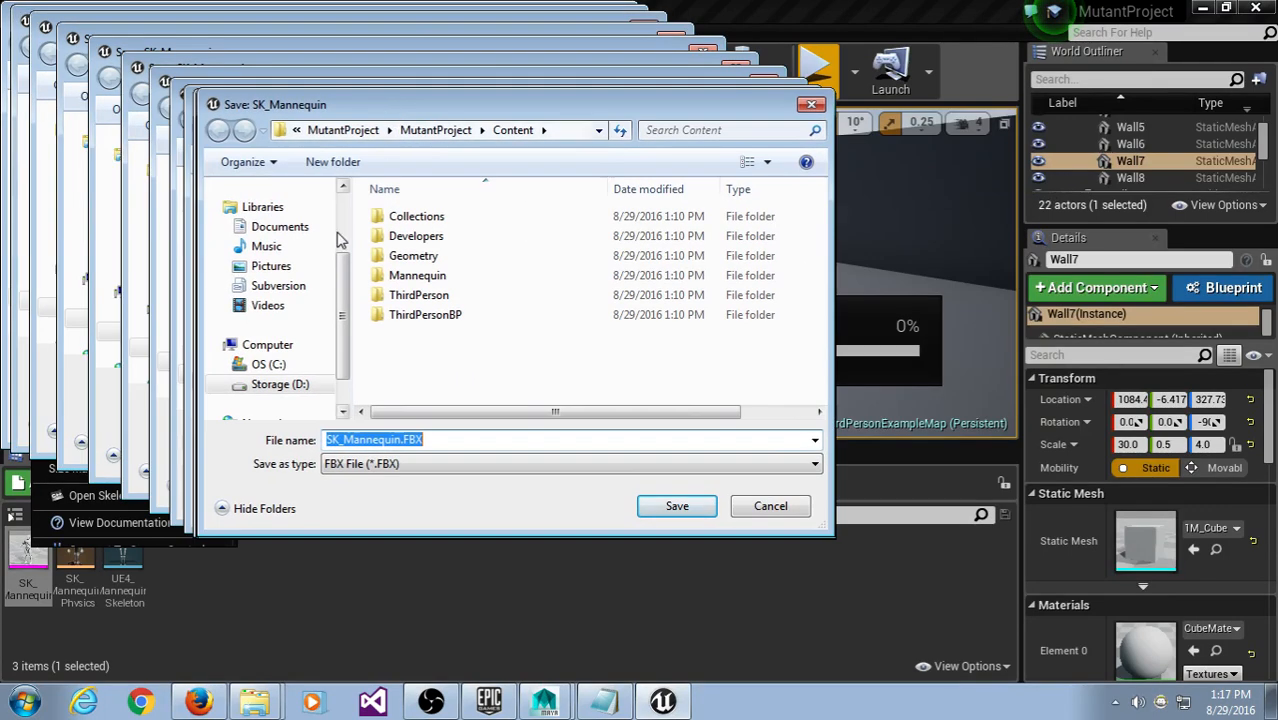
scroll(341, 290, "up", 3)
left_click(271, 235)
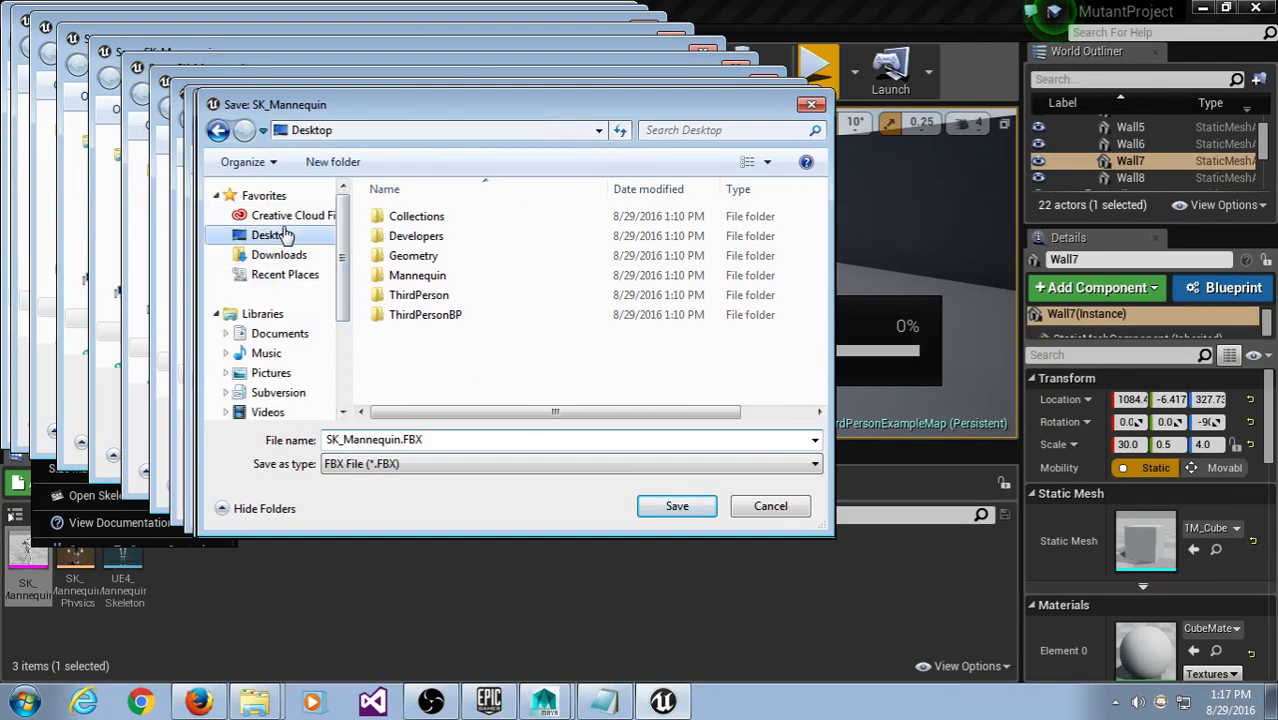
left_click(677, 506)
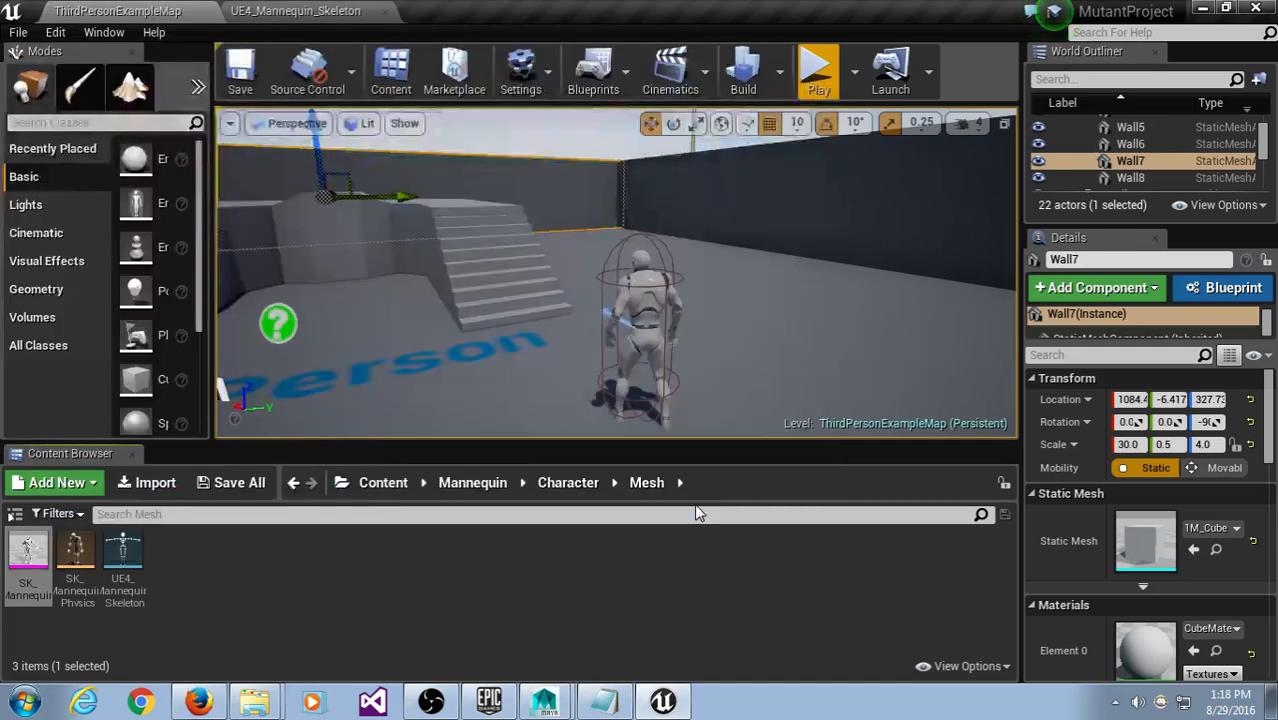
left_click(450, 484)
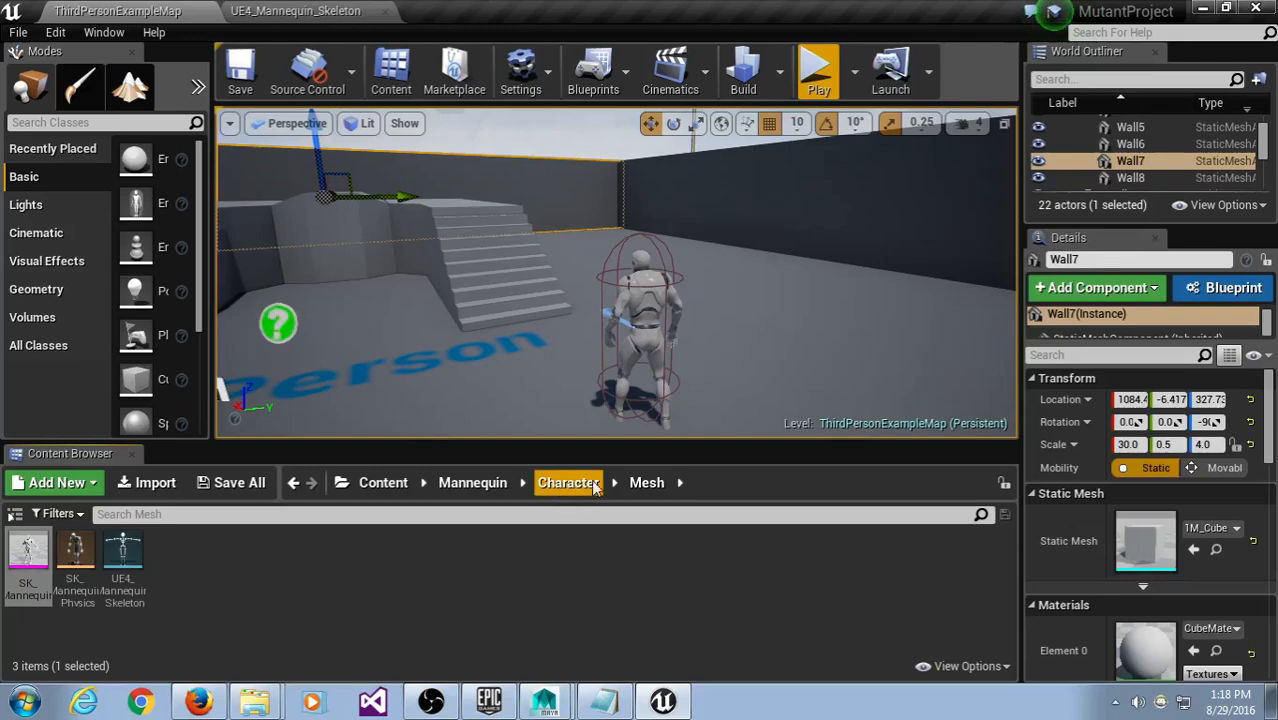
right_click(28, 555)
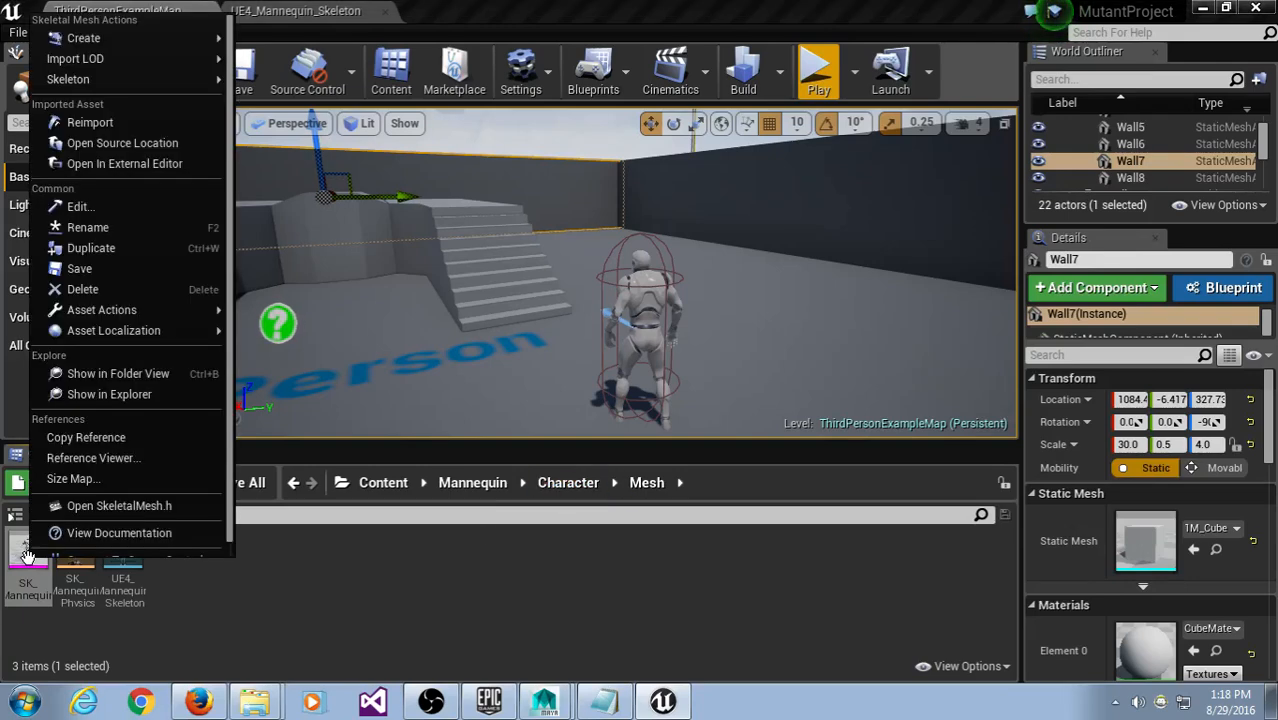
mouse_move(155, 305)
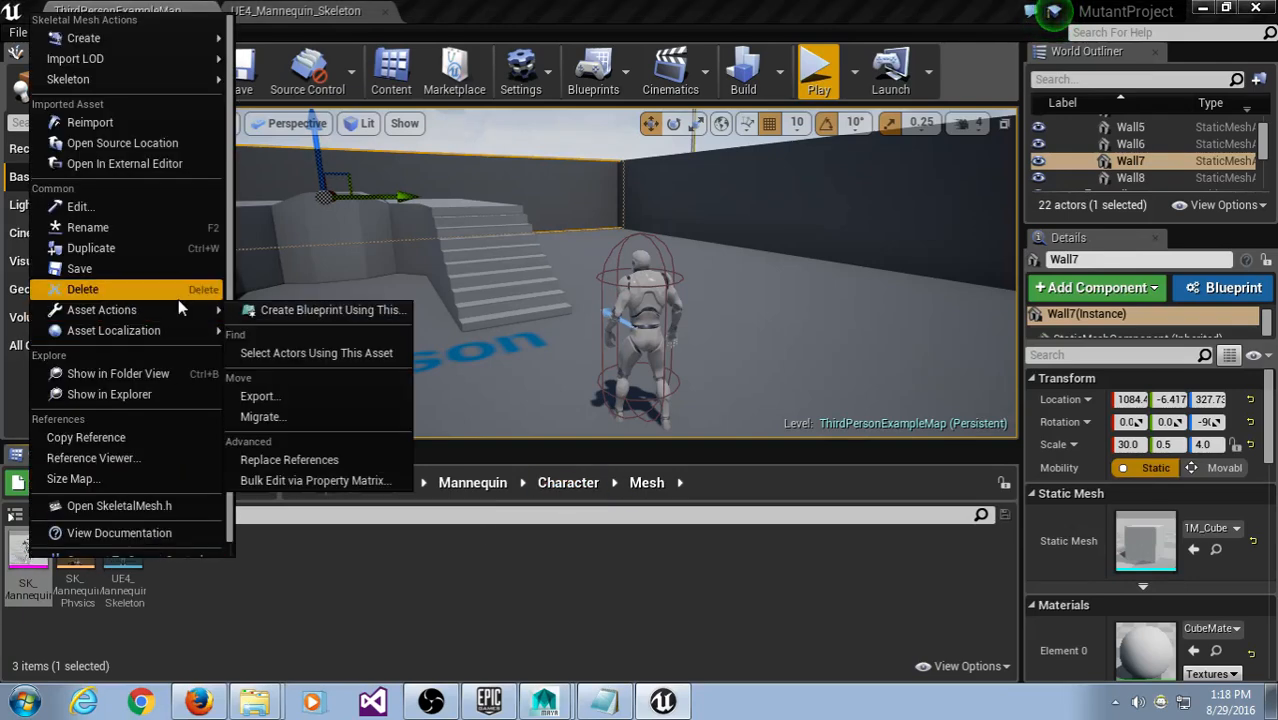
left_click(722, 609)
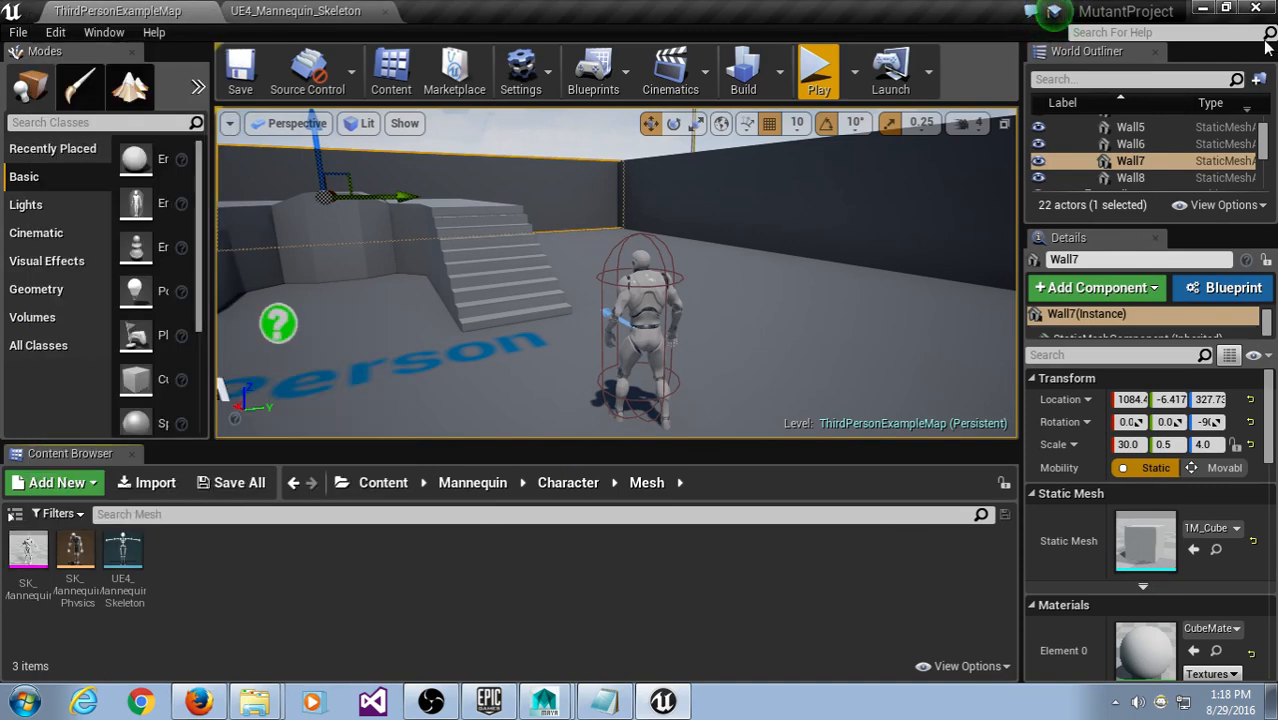
Step: Switch to Autodesk Maya and import SK_Mannequin.FBX from the Desktop into the empty scene
left_click(1204, 8)
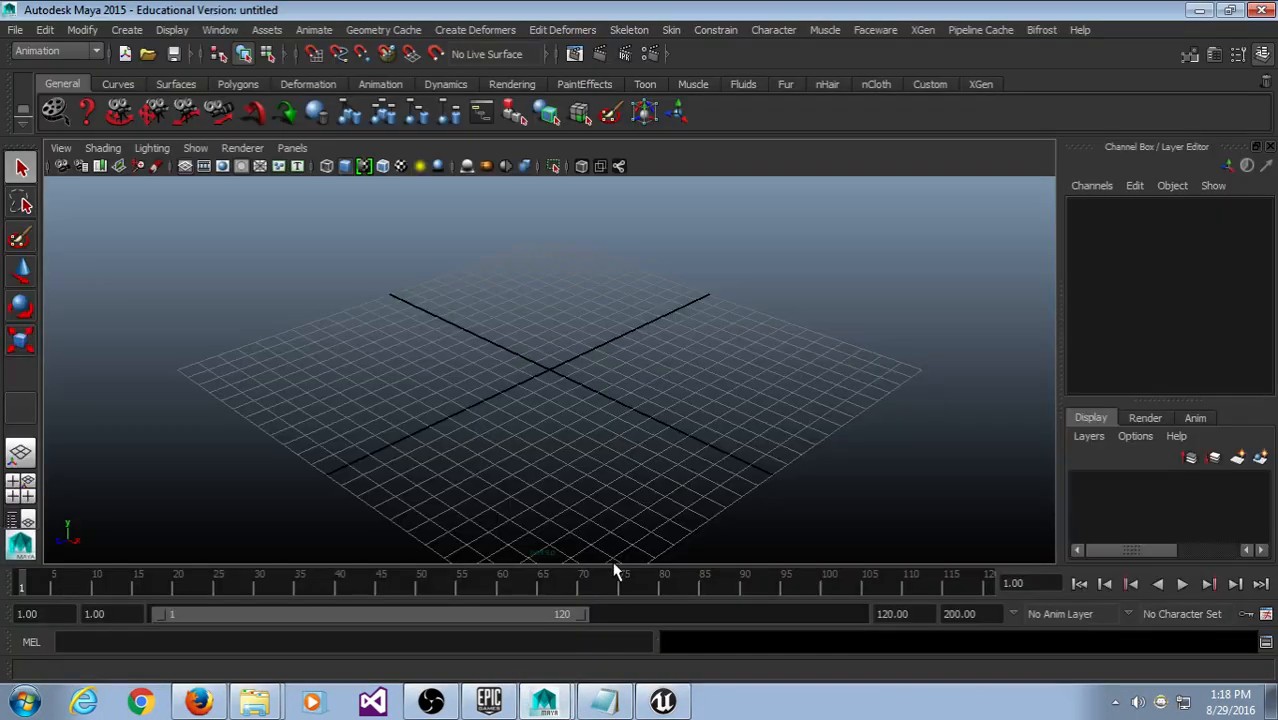
left_click(15, 29)
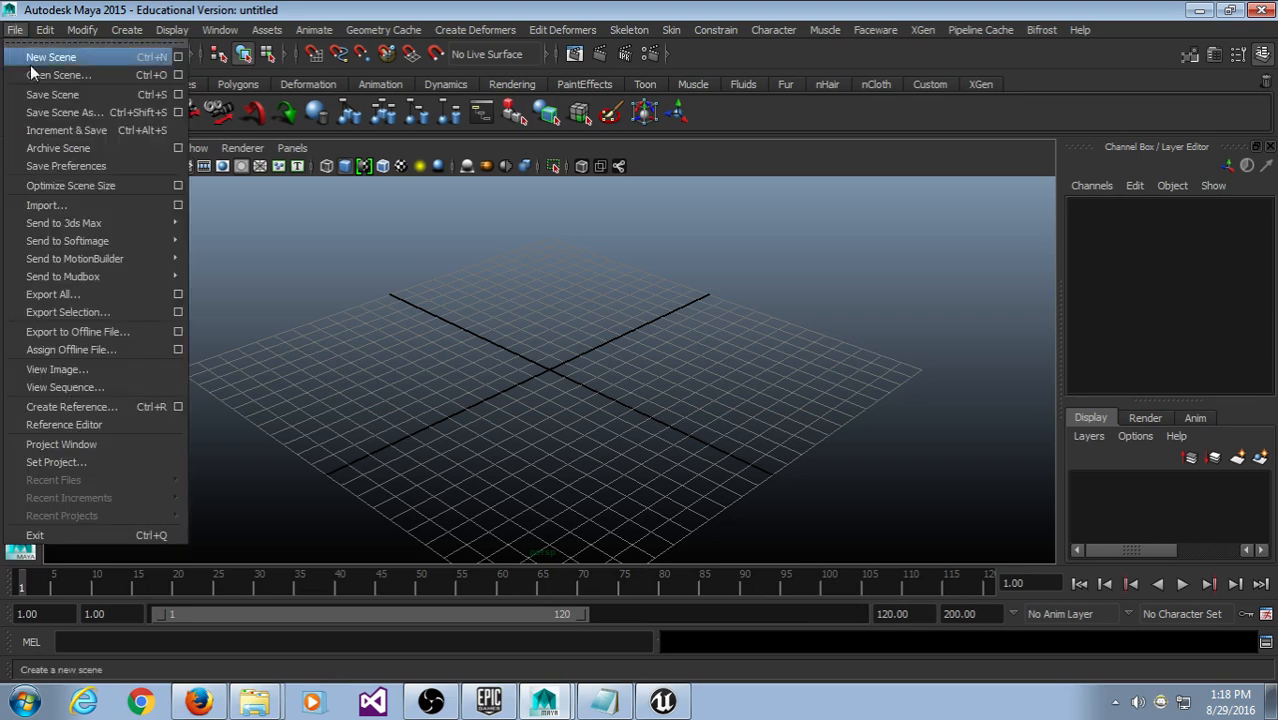
left_click(63, 201)
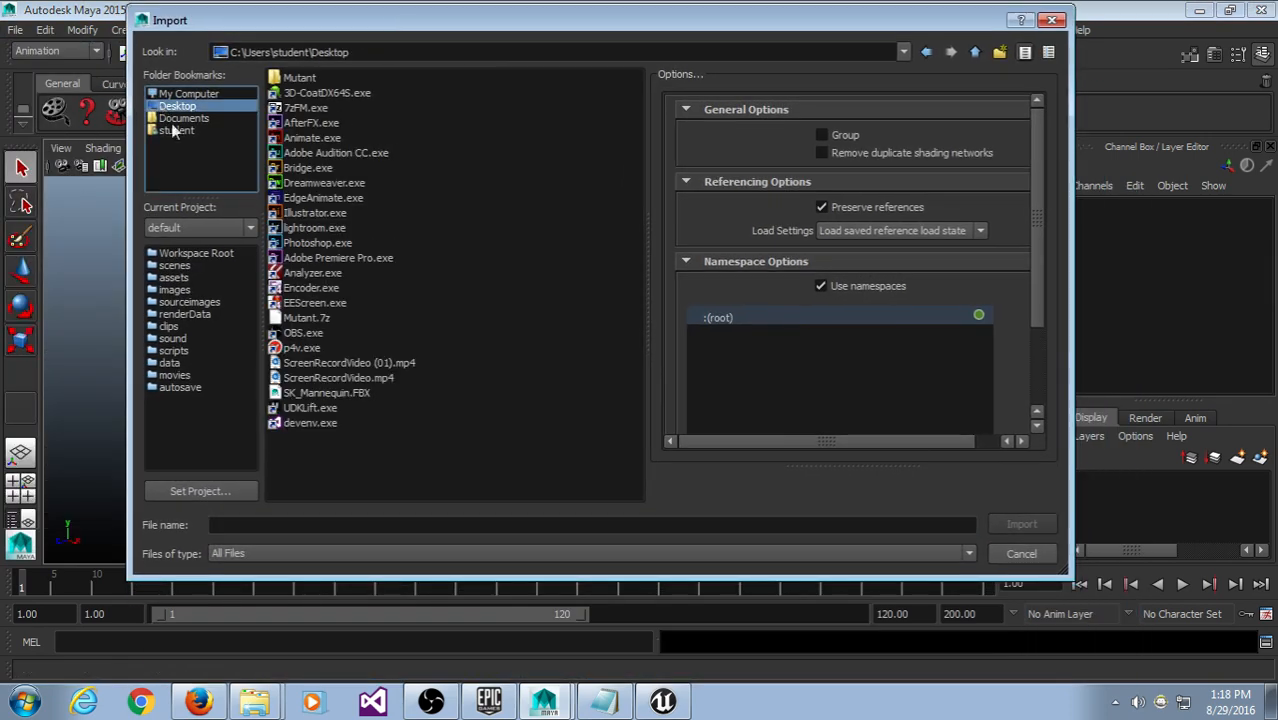
double_click(364, 392)
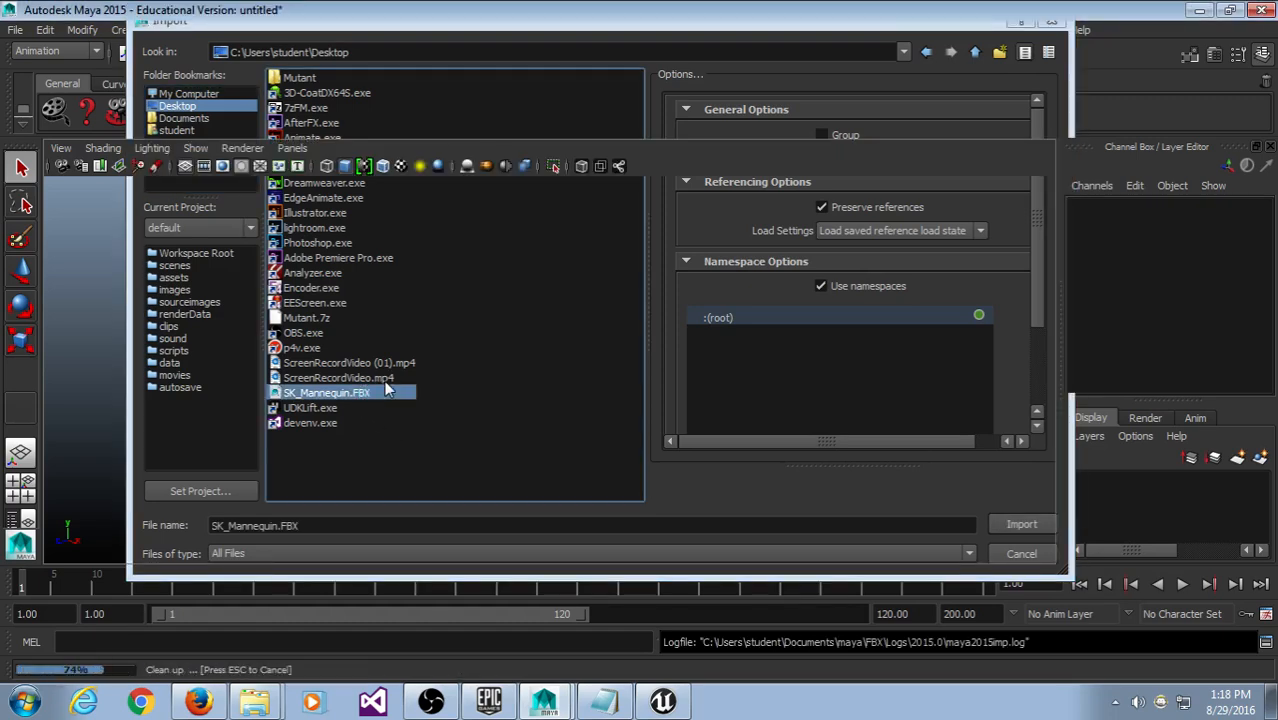
Step: Zoom out and orbit the perspective view to inspect the imported mannequin's body and skeleton
scroll(411, 377, "down", 10)
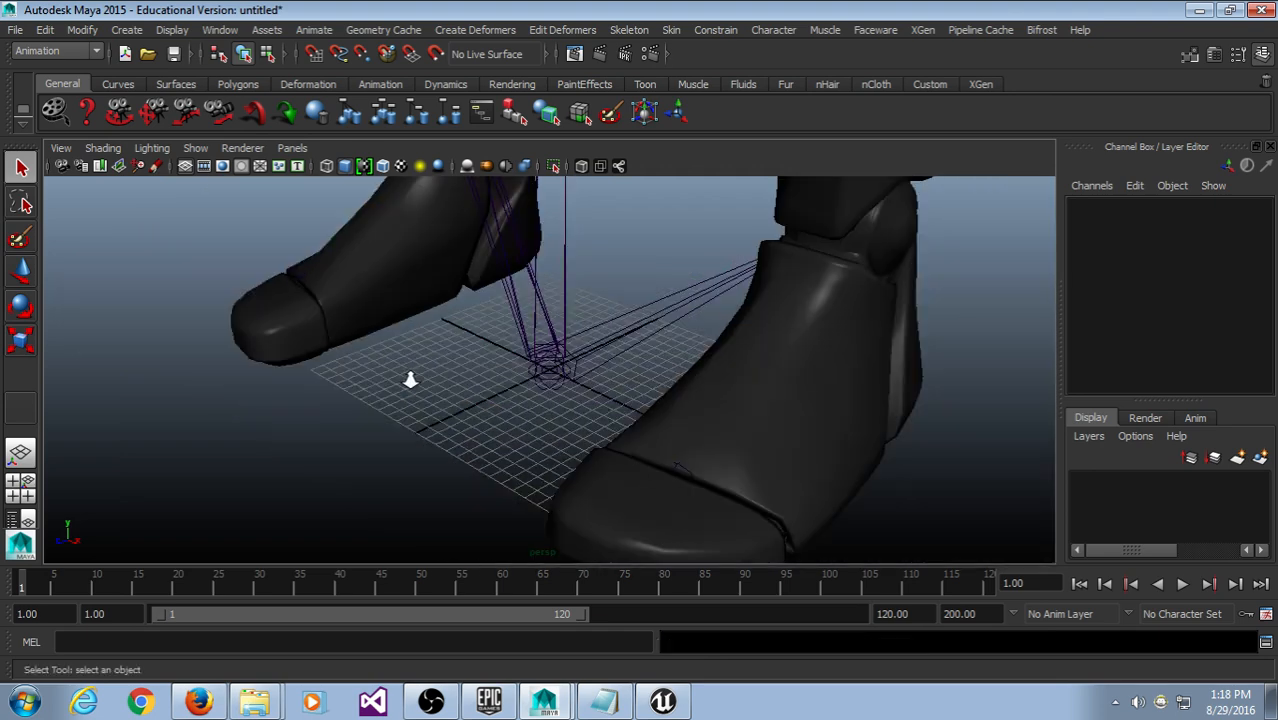
right_click(608, 305)
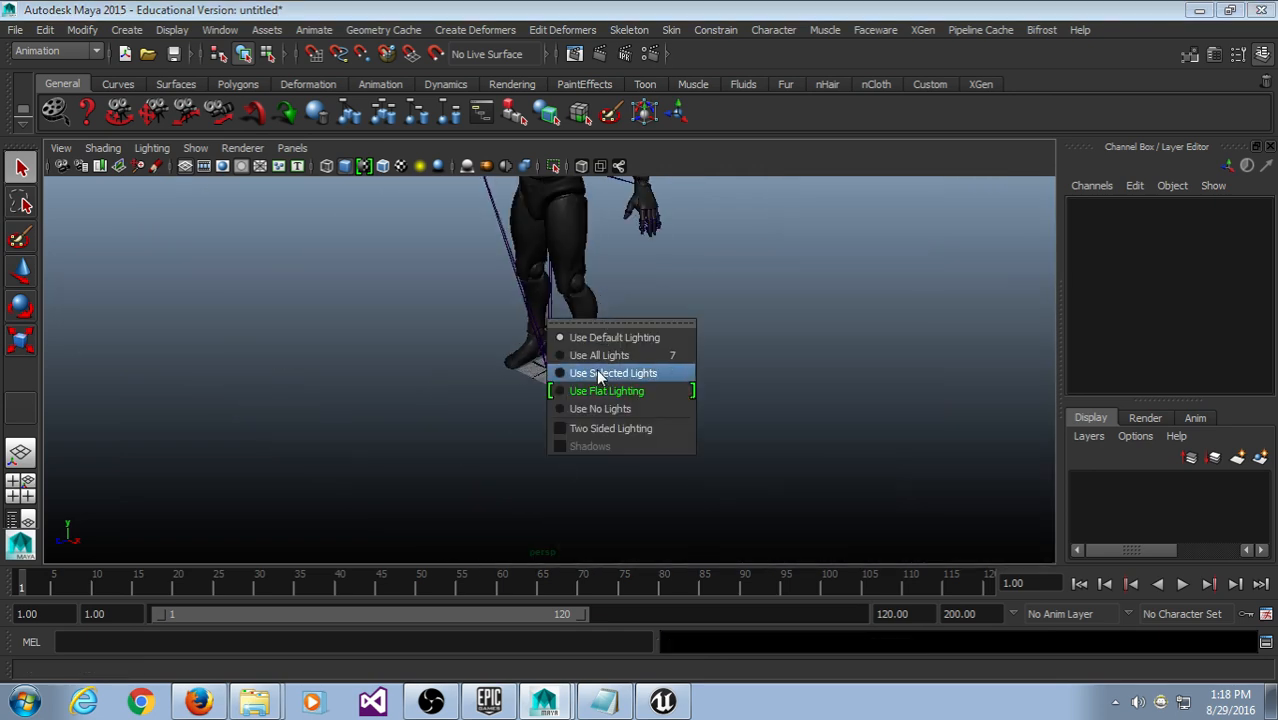
left_click(756, 188)
middle_click_drag(645, 252, 629, 412, "alt")
left_click_drag(629, 412, 637, 365, "alt")
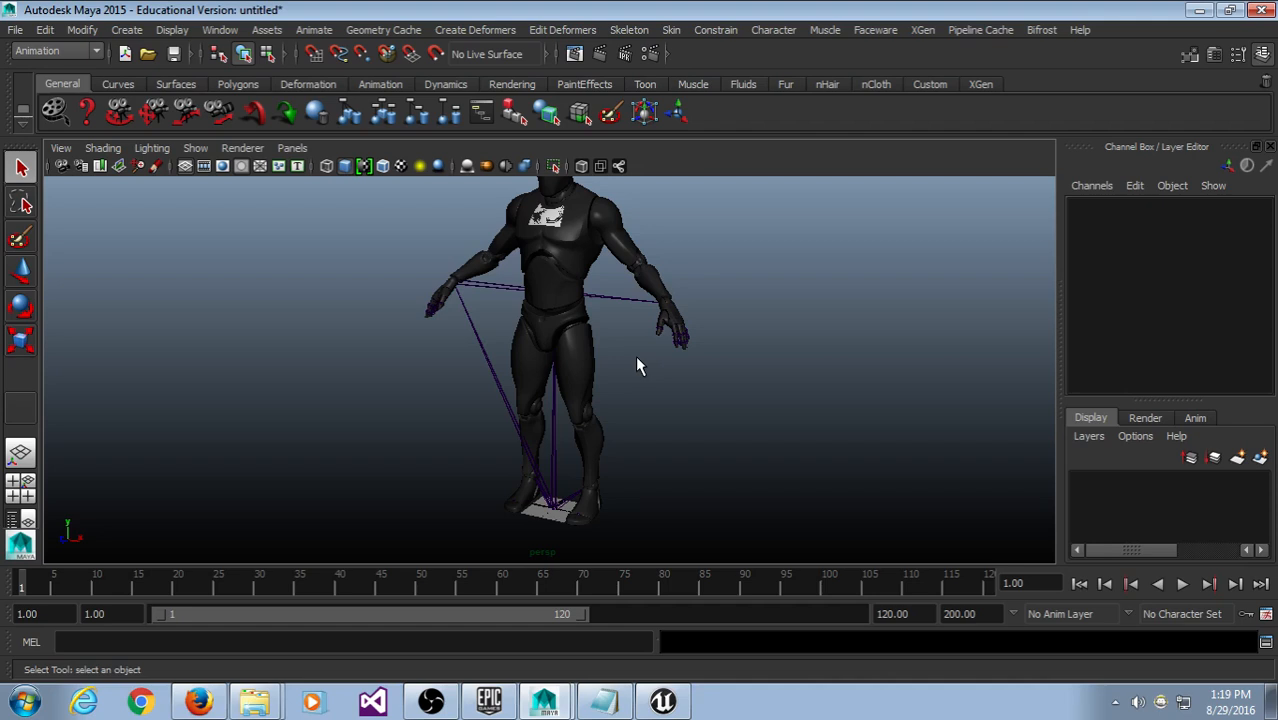
Step: Examine the light patch on the mannequin's chest up close
key("s")
left_click(745, 333)
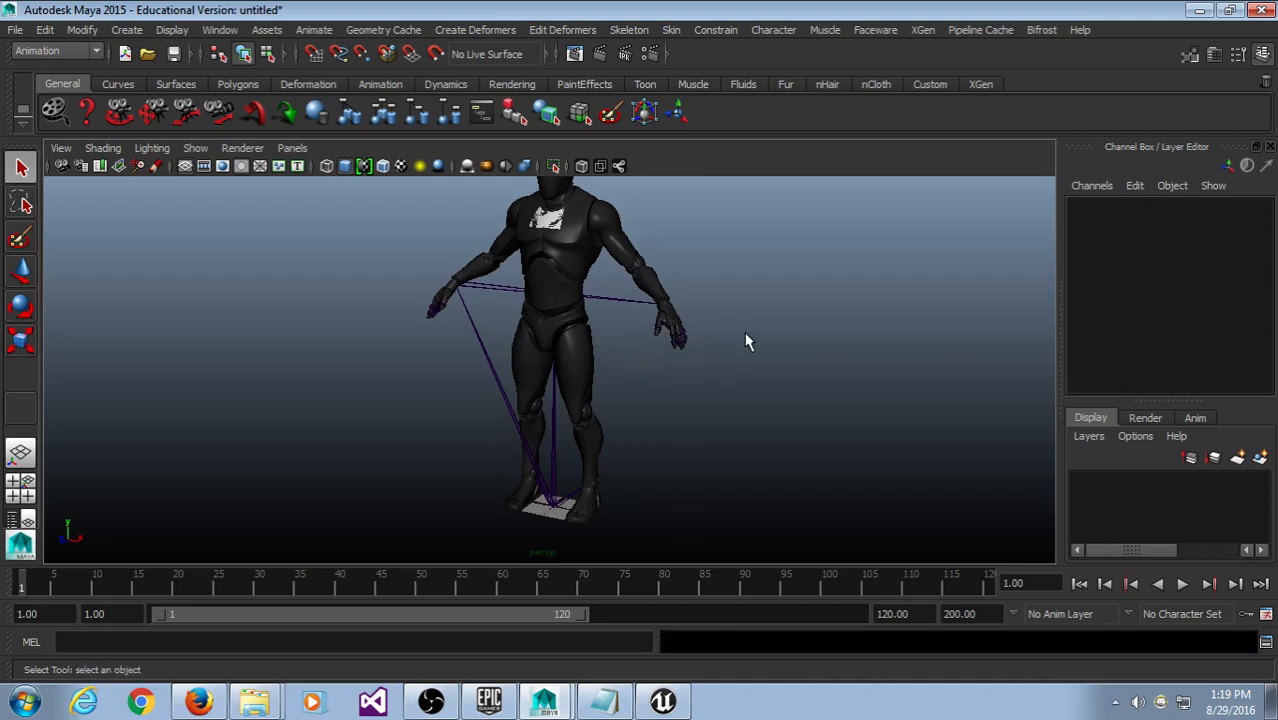
left_click_drag(649, 398, 718, 414, "alt")
scroll(663, 402, "up", 3)
scroll(664, 402, "down", 5)
scroll(650, 362, "up", 5)
middle_click_drag(646, 298, 558, 460, "alt")
scroll(555, 420, "up", 5)
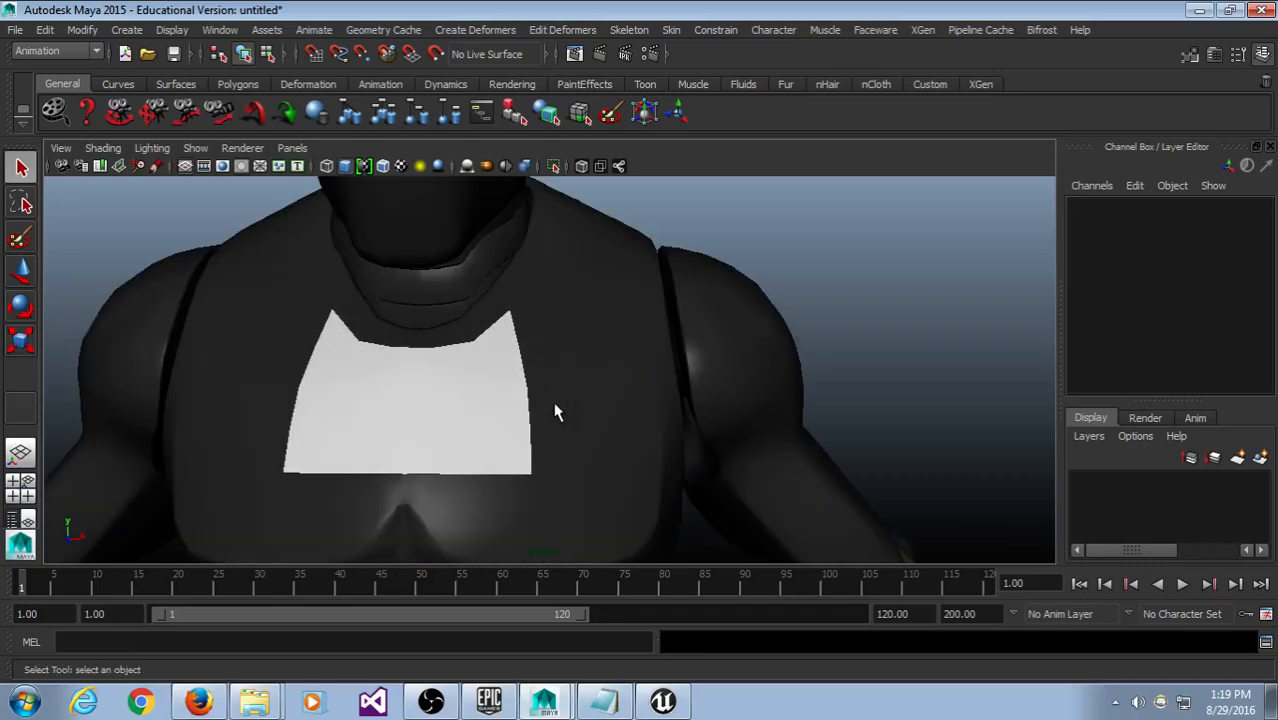
left_click(522, 360)
scroll(548, 370, "down", 5)
Step: Inspect the mannequin's full body and the long bones running between its feet and hands from several angles
scroll(550, 376, "down", 5)
middle_click_drag(552, 410, 575, 300, "alt")
left_click_drag(580, 320, 561, 366, "alt")
scroll(561, 362, "up", 2)
middle_click_drag(577, 297, 559, 419, "alt")
left_click(669, 295)
scroll(657, 309, "up", 4)
scroll(661, 317, "down", 4)
mouse_move(675, 432)
left_mouse_down("alt")
mouse_move(699, 448)
mouse_move(675, 437)
left_mouse_up("alt")
middle_click_drag(673, 520, 673, 442, "alt")
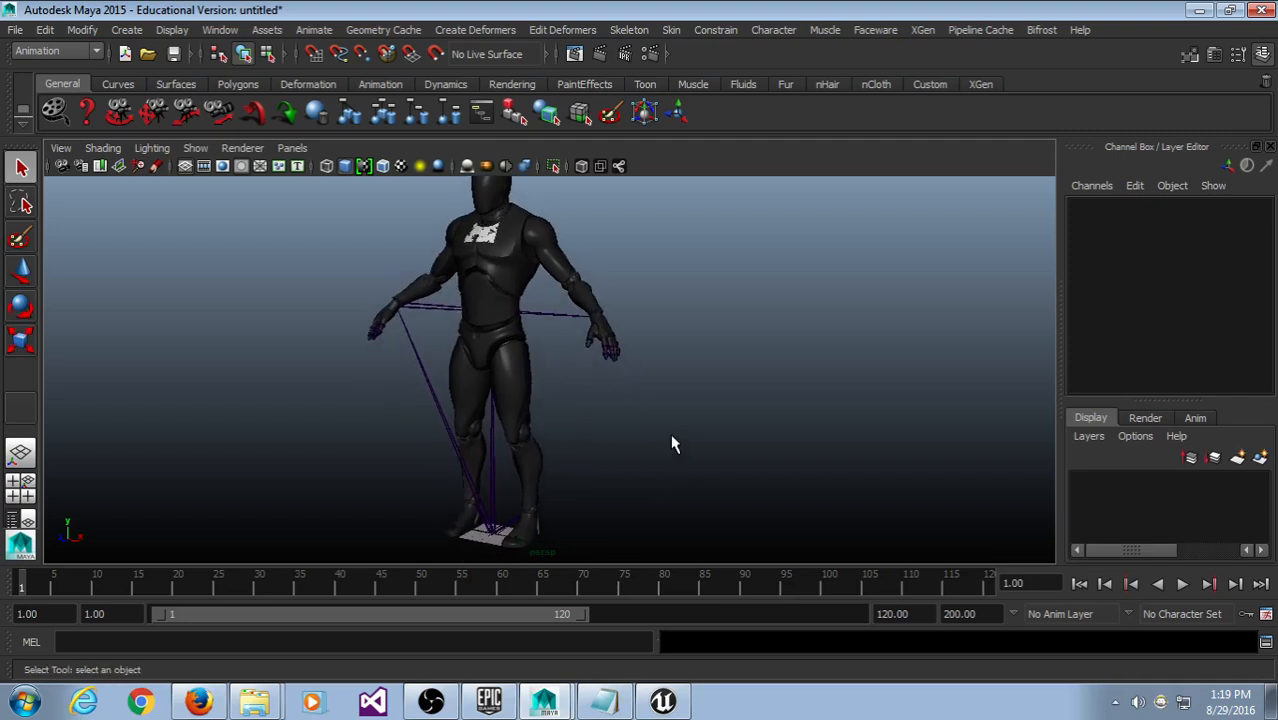
left_click_drag(673, 442, 722, 442, "alt")
mouse_move(638, 355)
middle_mouse_down("alt")
mouse_move(621, 474)
mouse_move(623, 360)
middle_mouse_up("alt")
scroll(638, 483, "up", 5)
scroll(642, 485, "down", 7)
left_click_drag(623, 360, 571, 371, "alt")
middle_click_drag(592, 318, 536, 359, "alt")
left_click_drag(466, 374, 516, 368, "alt")
middle_click_drag(516, 368, 441, 384, "alt")
scroll(520, 436, "up", 5)
Step: Select the SK_Mannequin body mesh to check its wireframe, and clear the selection
left_click_drag(586, 359, 462, 432)
left_click(588, 303)
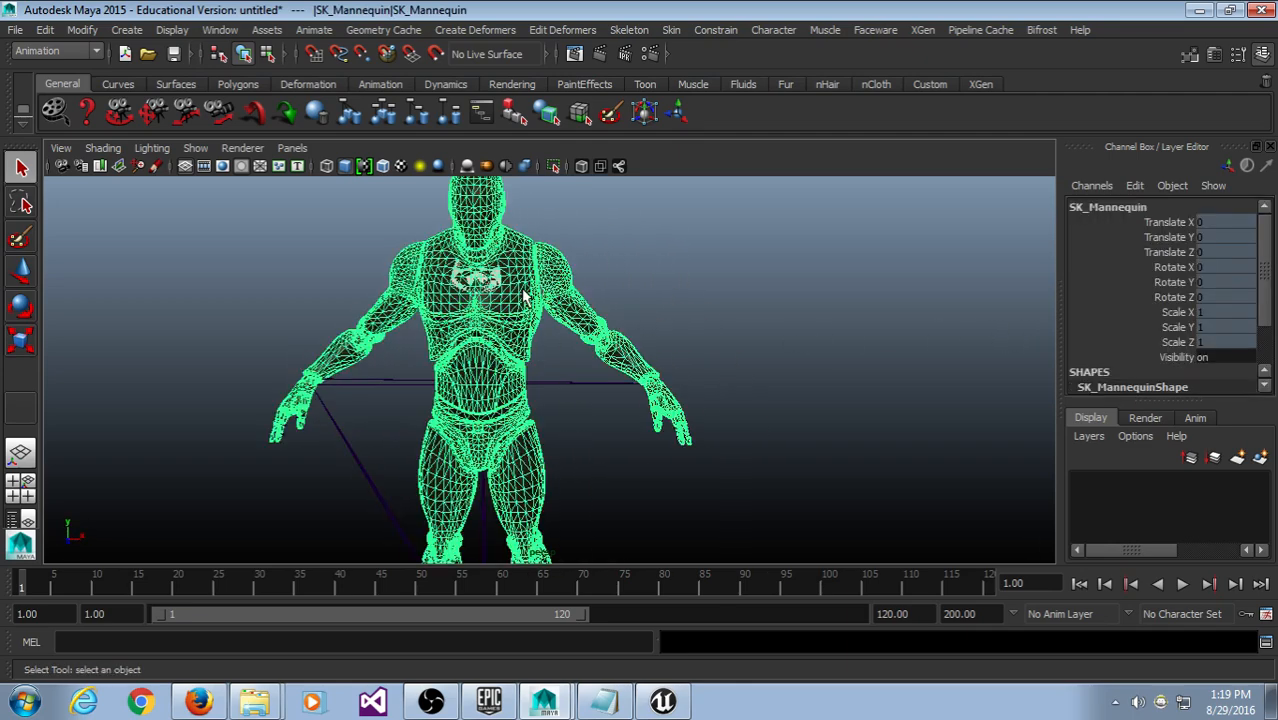
left_click(693, 254)
scroll(707, 326, "down", 5)
scroll(670, 399, "up", 5)
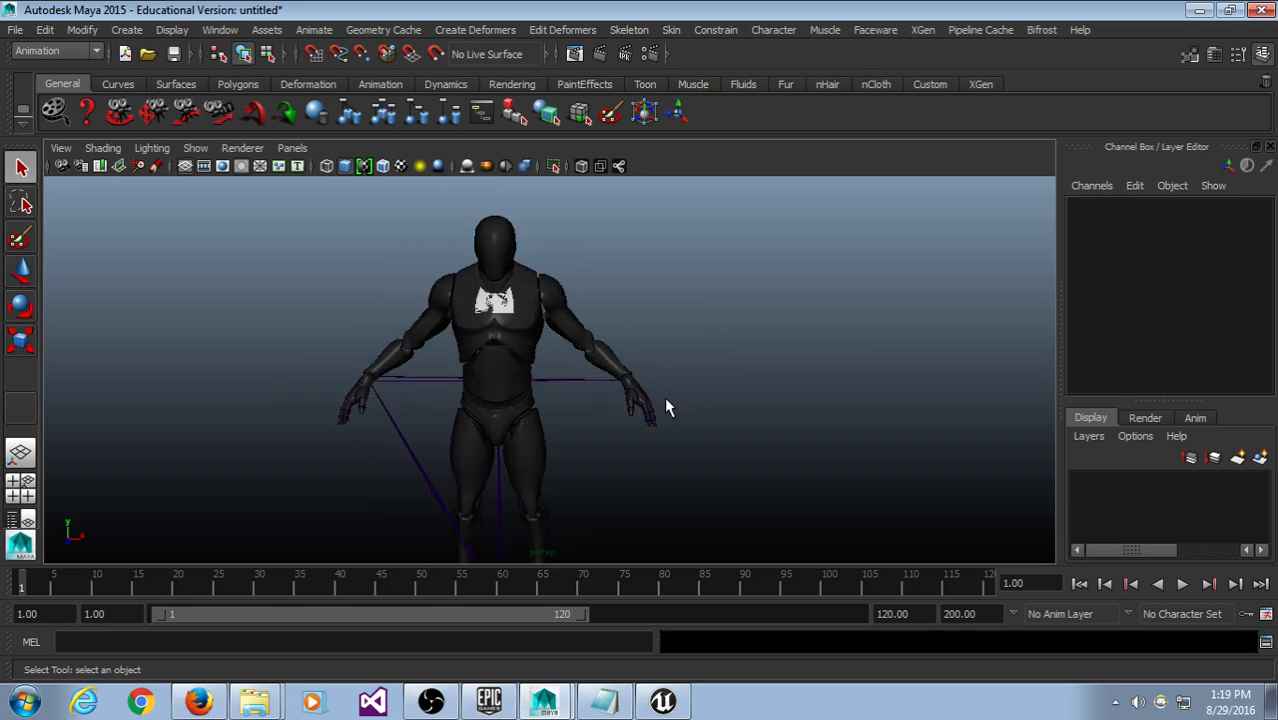
Step: Examine the mannequin's legs, hands, shoulder and arm from the front and the side
middle_click_drag(657, 437, 643, 376, "alt")
left_click_drag(643, 376, 635, 364, "alt")
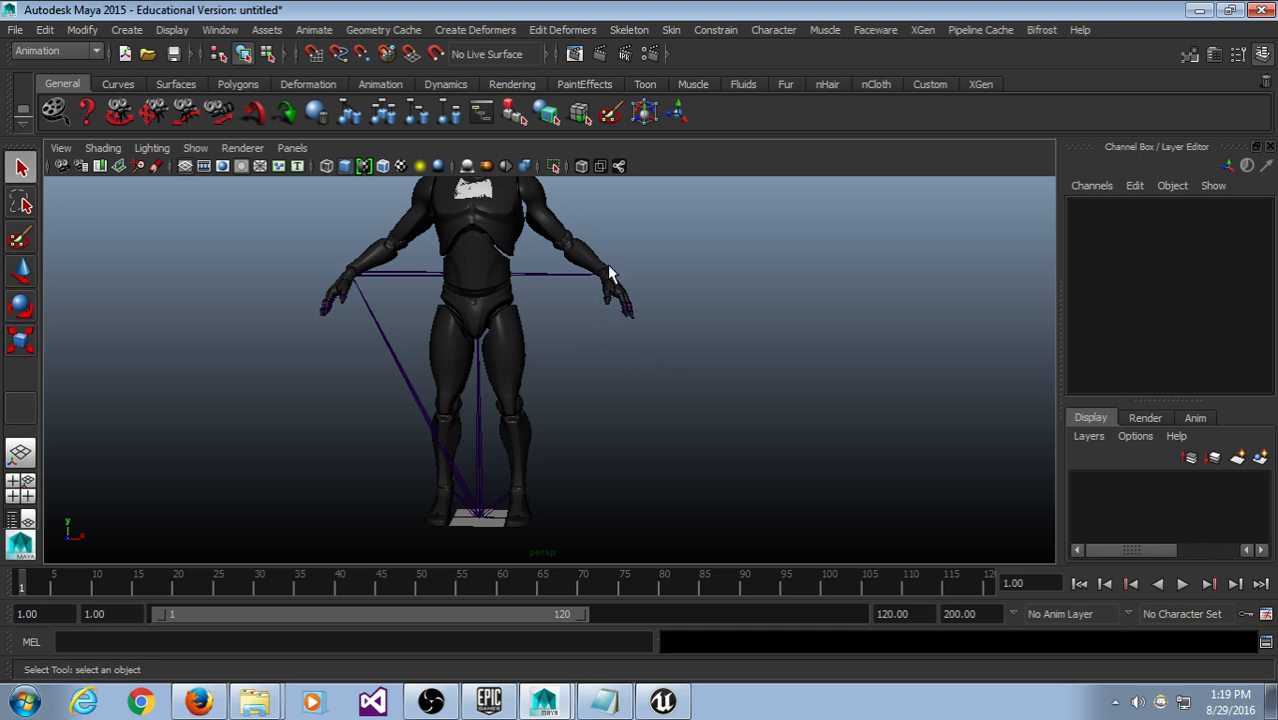
left_click(604, 283)
left_click(604, 281)
left_click(640, 396)
left_click_drag(645, 414, 545, 424, "alt")
middle_click_drag(522, 344, 517, 440, "alt")
scroll(558, 438, "up", 6)
scroll(556, 437, "down", 3)
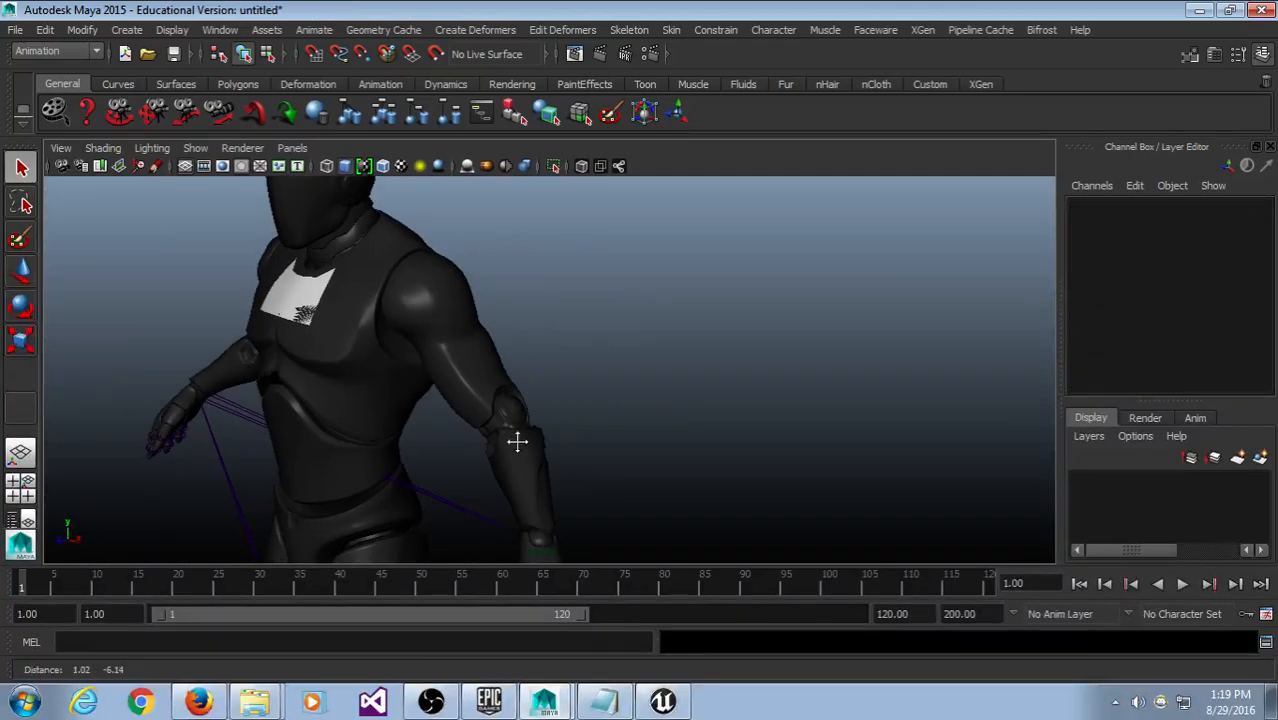
scroll(503, 470, "down", 3)
middle_click_drag(503, 490, 518, 346, "alt")
Step: Select the skeleton from its root joint and show the mannequin in wireframe to expose the joints inside
left_click_drag(723, 243, 548, 322)
middle_click_drag(690, 297, 660, 376, "alt")
left_click_drag(658, 388, 628, 379, "alt")
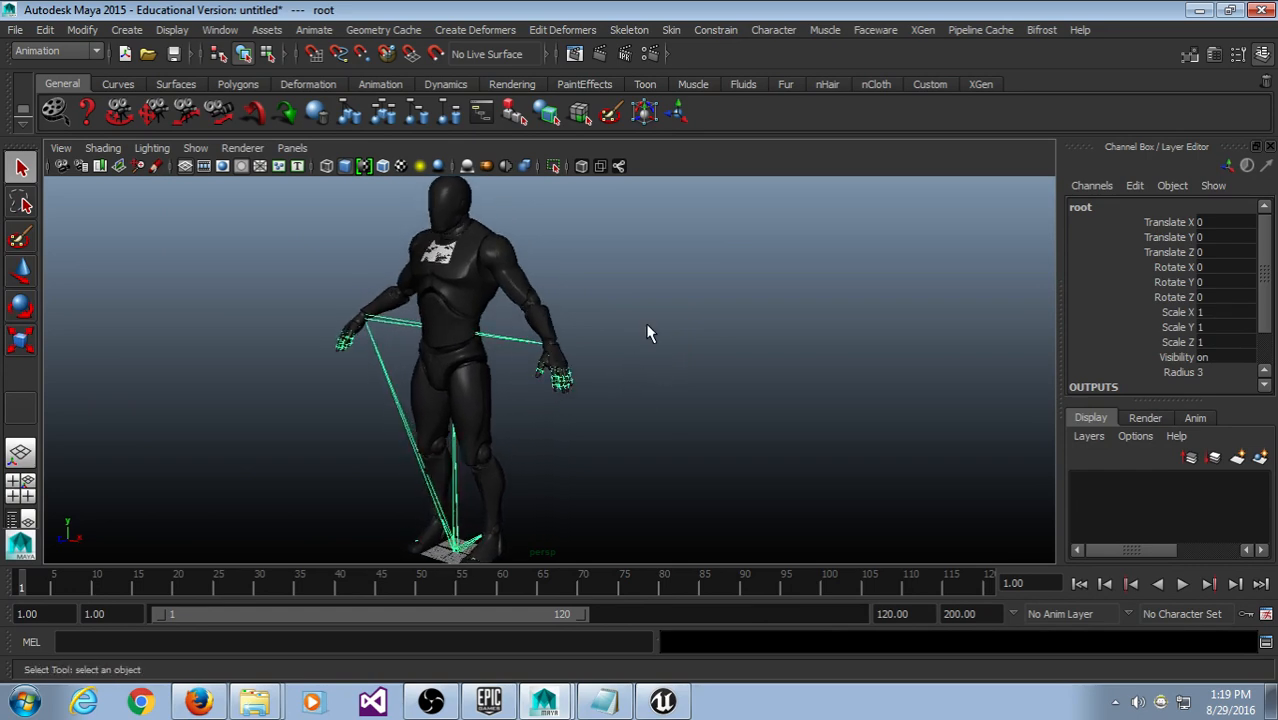
key("4")
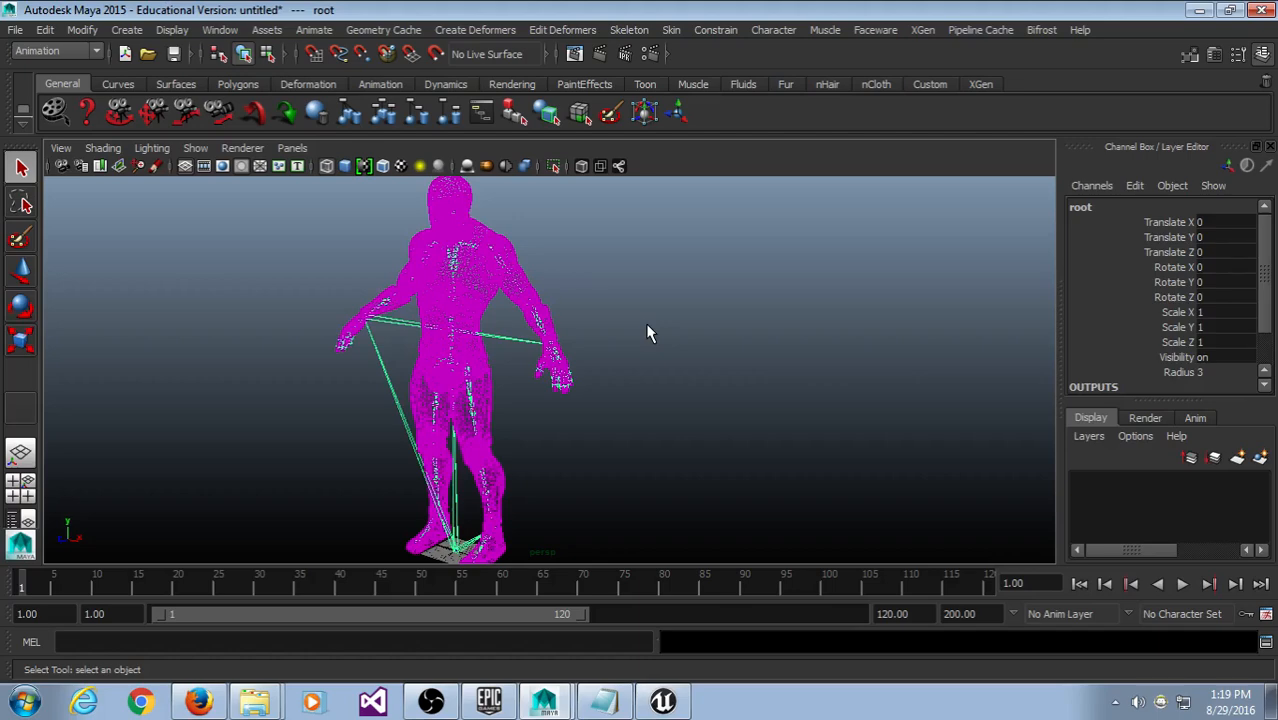
left_click(678, 379)
left_click_drag(678, 379, 268, 468)
Step: Examine the joints in the mannequin's spine, shoulders, neck and head through the wireframe mesh
scroll(447, 402, "up", 5)
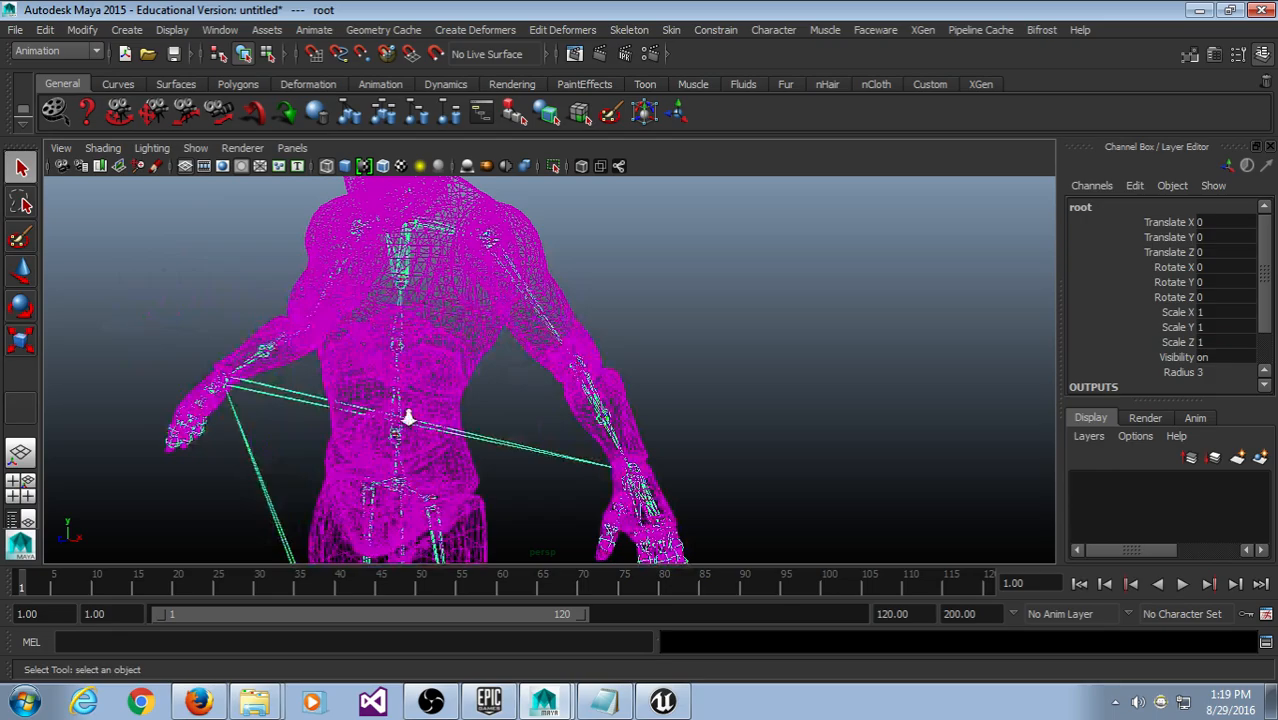
left_click_drag(409, 418, 437, 407, "alt")
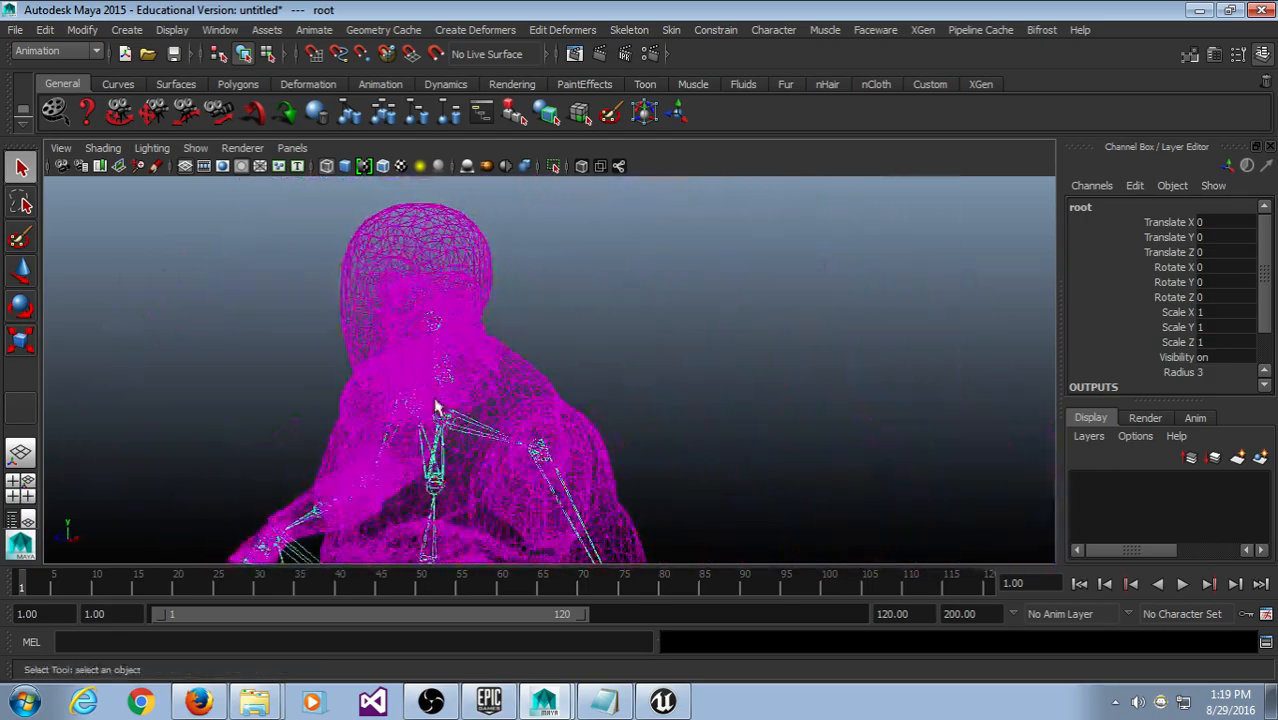
scroll(513, 455, "down", 5)
middle_click_drag(513, 460, 524, 360, "alt")
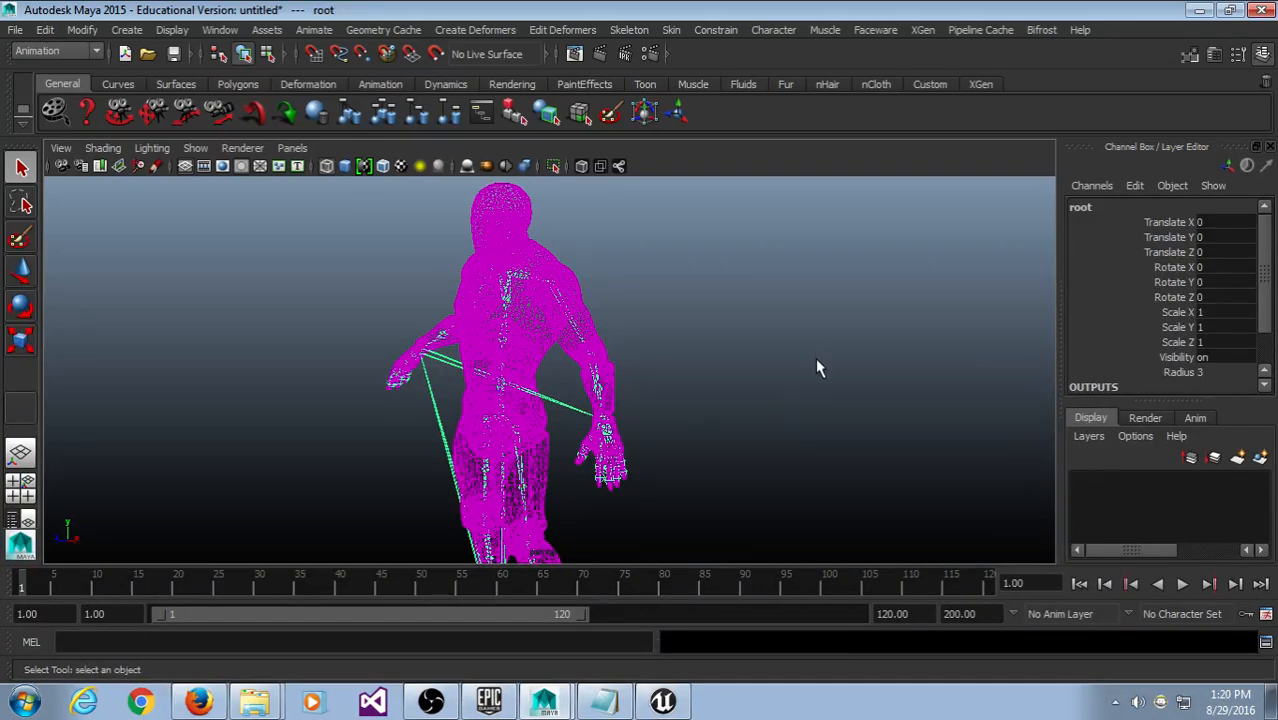
scroll(826, 366, "down", 2)
scroll(826, 350, "up", 4)
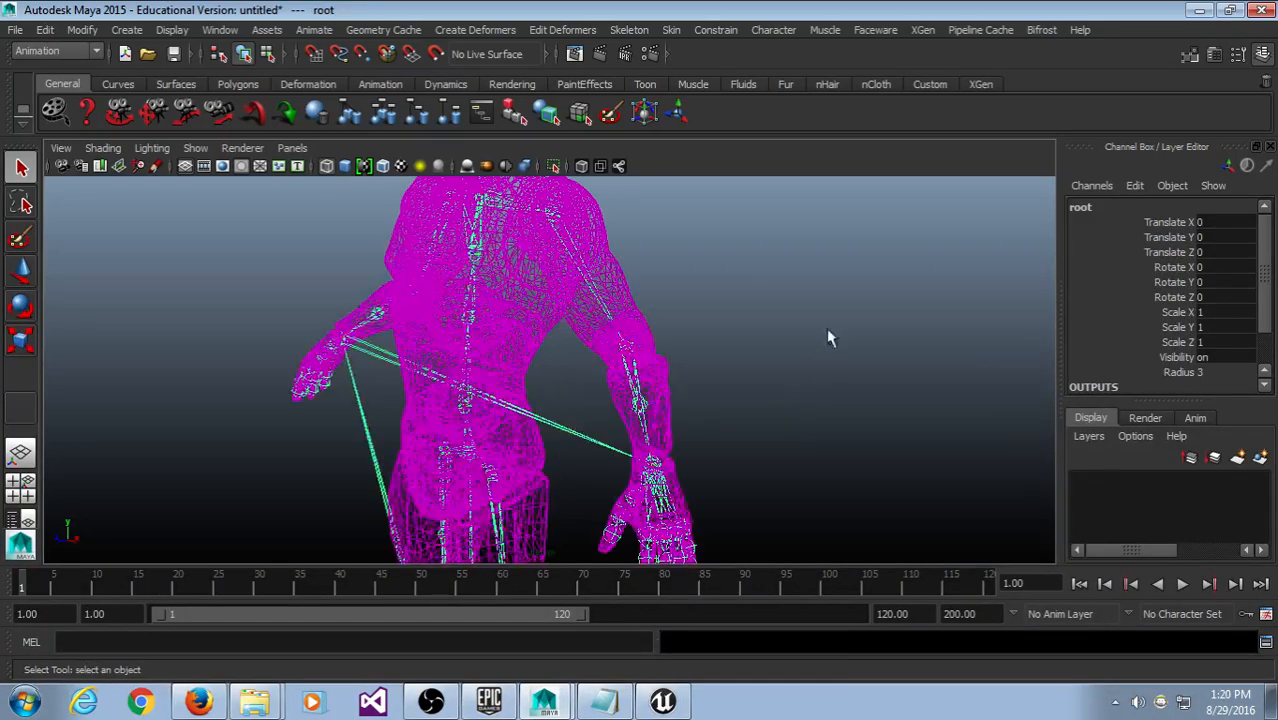
left_click_drag(666, 292, 782, 352, "alt")
scroll(784, 356, "down", 2)
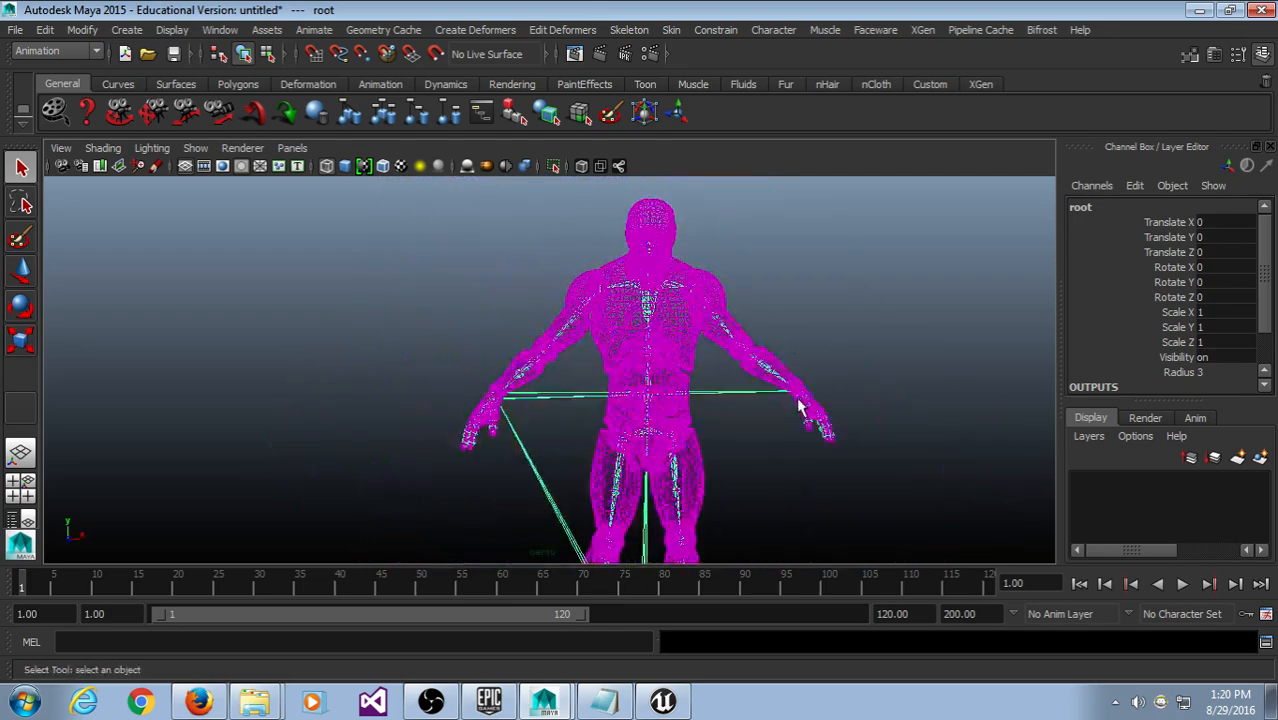
Step: Inspect the arm, pelvis and leg joints and the long bones connecting to the hands
scroll(800, 408, "down", 4)
middle_click_drag(766, 444, 742, 448, "alt")
scroll(730, 444, "up", 4)
scroll(705, 408, "down", 4)
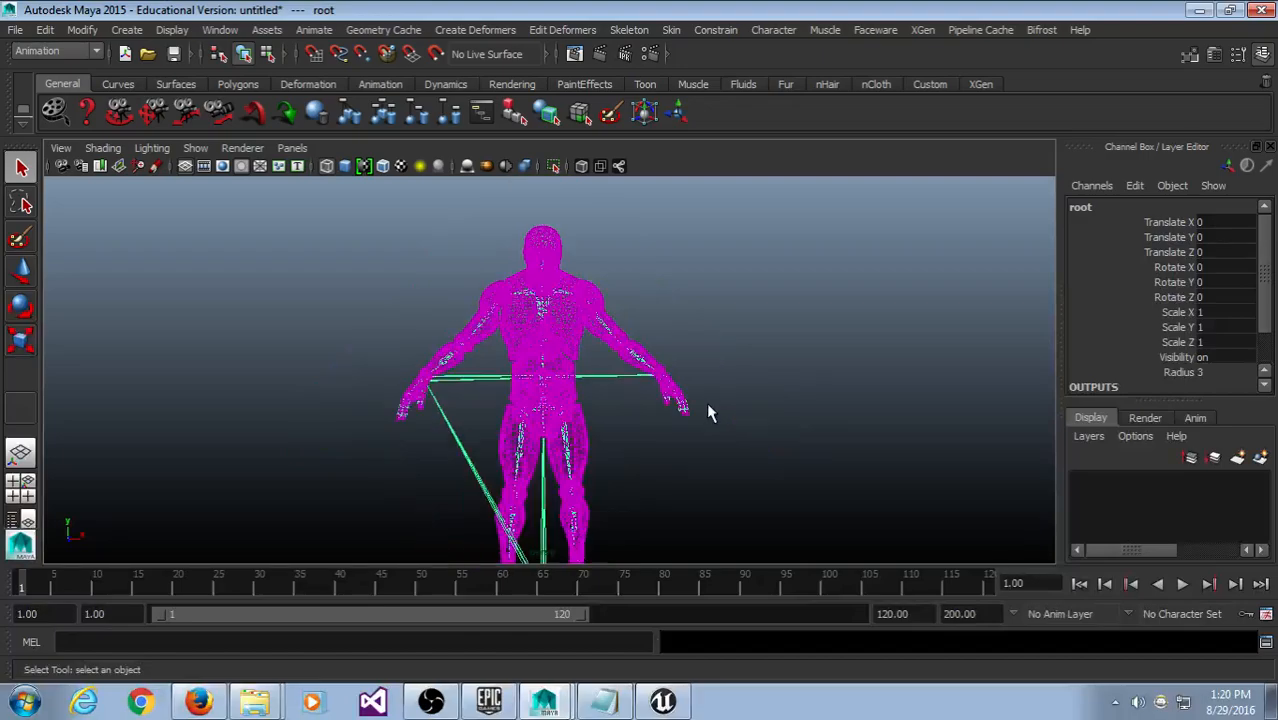
scroll(595, 433, "up", 3)
scroll(605, 437, "up", 2)
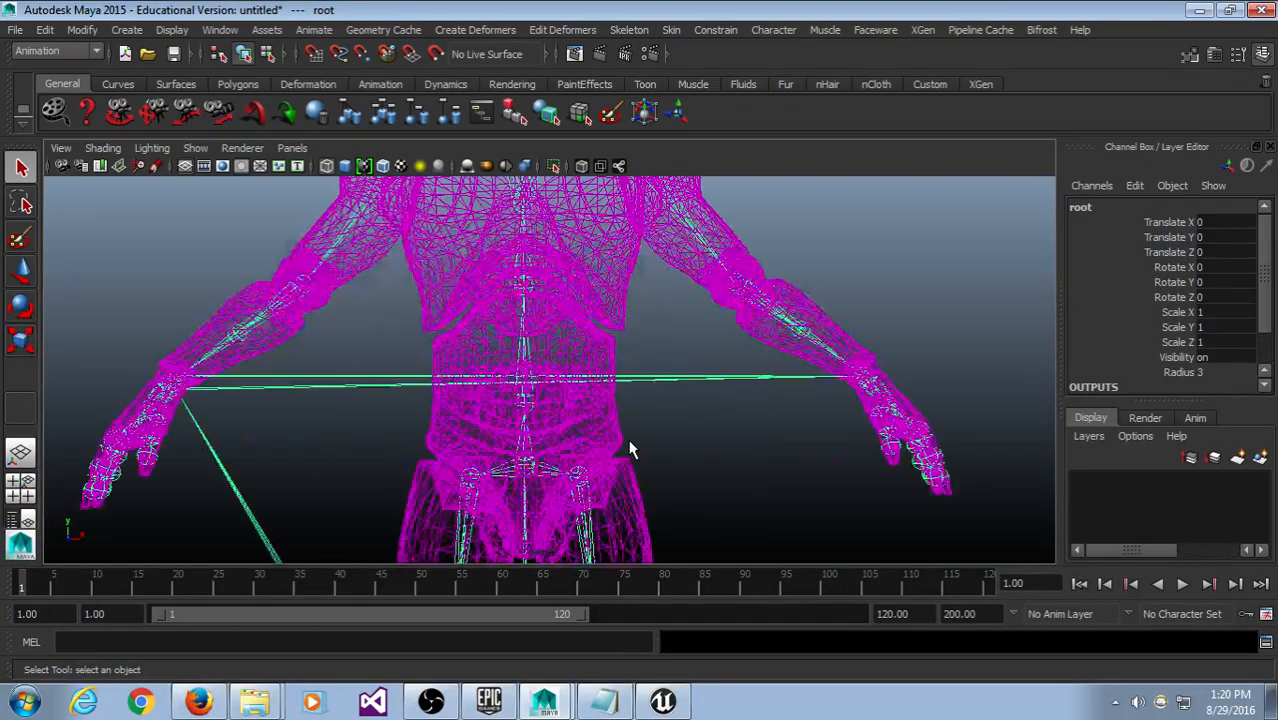
left_click_drag(630, 448, 621, 375, "alt")
scroll(621, 375, "down", 3)
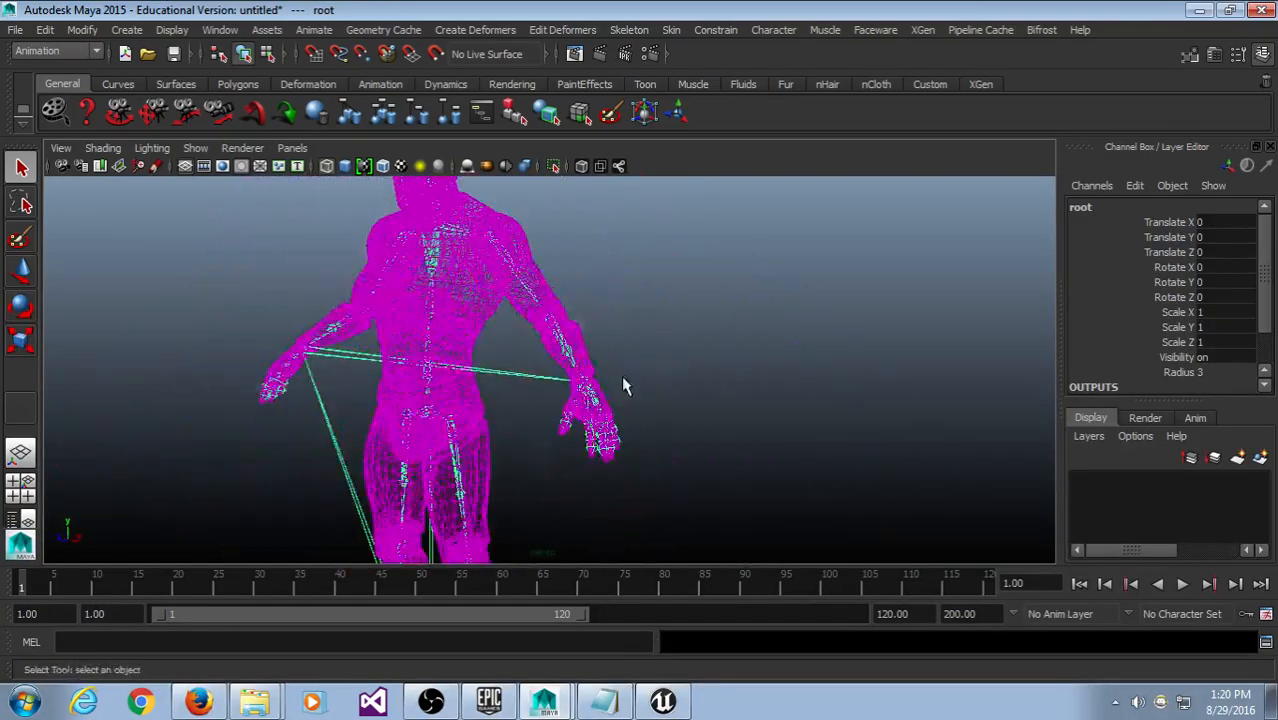
middle_click_drag(597, 415, 660, 353, "alt")
scroll(655, 348, "down", 3)
Step: Select the lowerarm_l, hand_l and thumb_02_l joints in turn to check how the arm skeleton is built
left_click(628, 350)
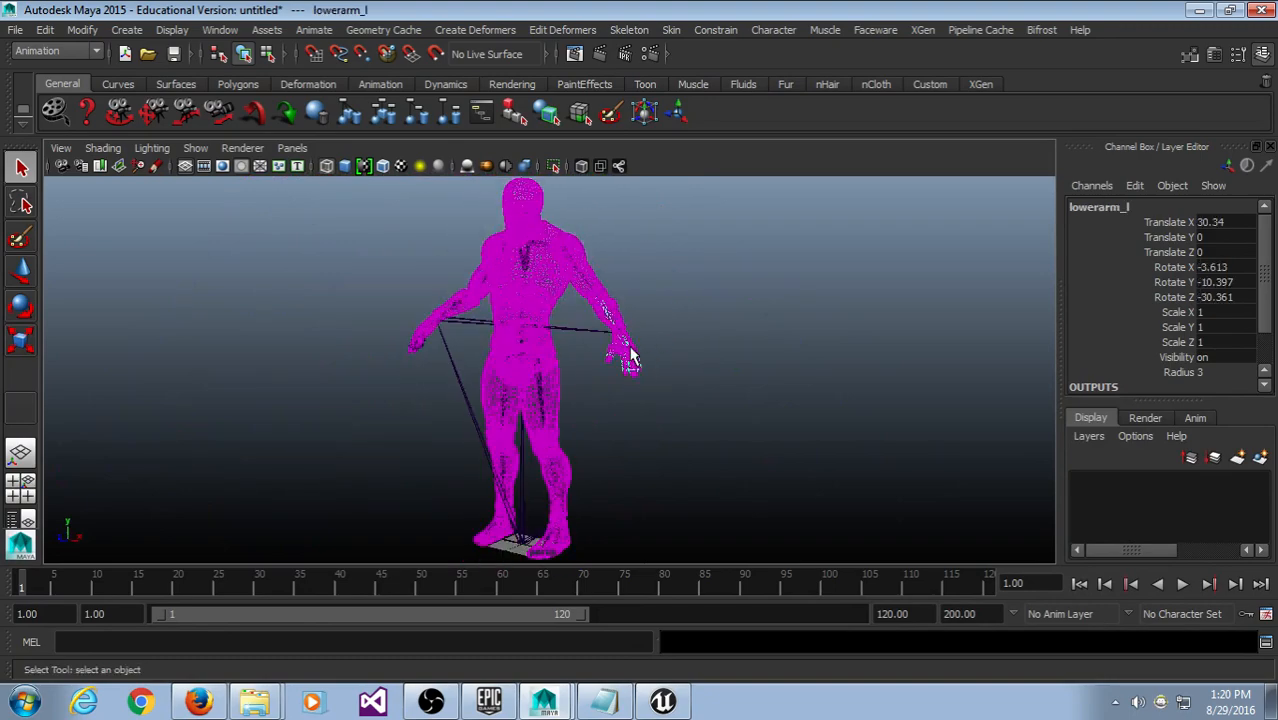
left_click(627, 347)
scroll(627, 347, "up", 4)
left_click(762, 371)
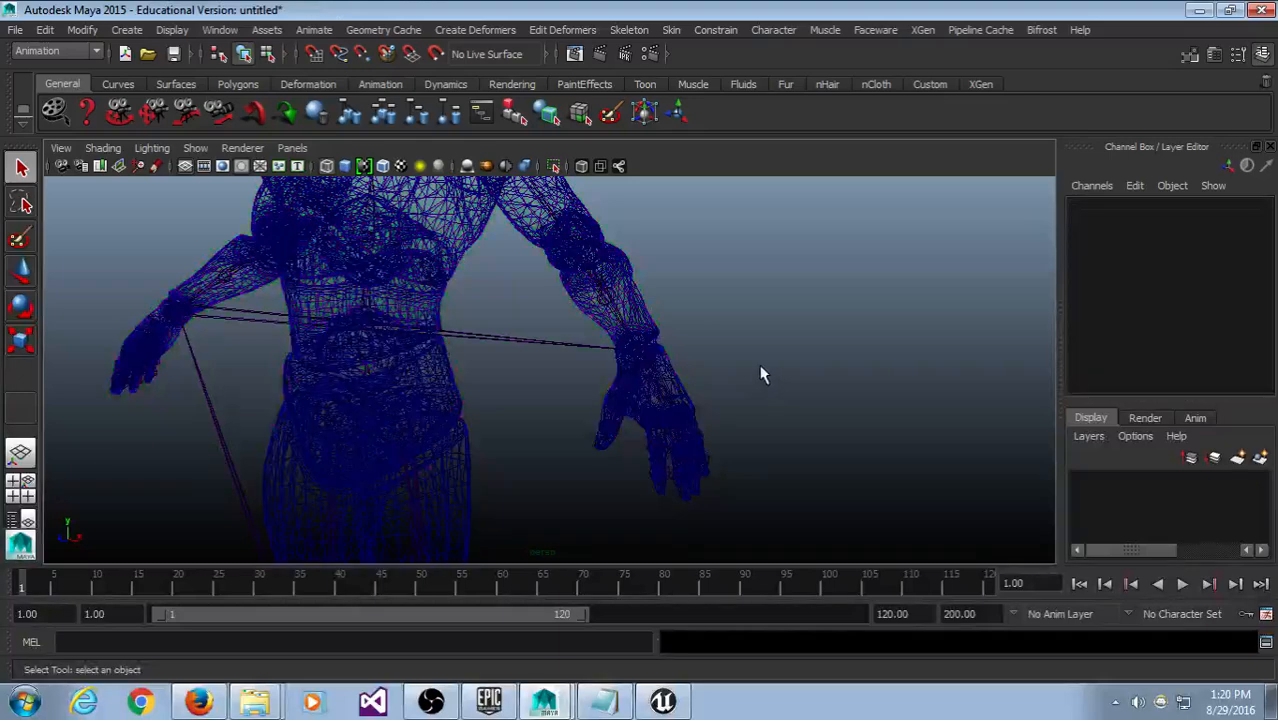
left_click(685, 448)
left_click(748, 388)
left_click(687, 447)
scroll(687, 447, "down", 3)
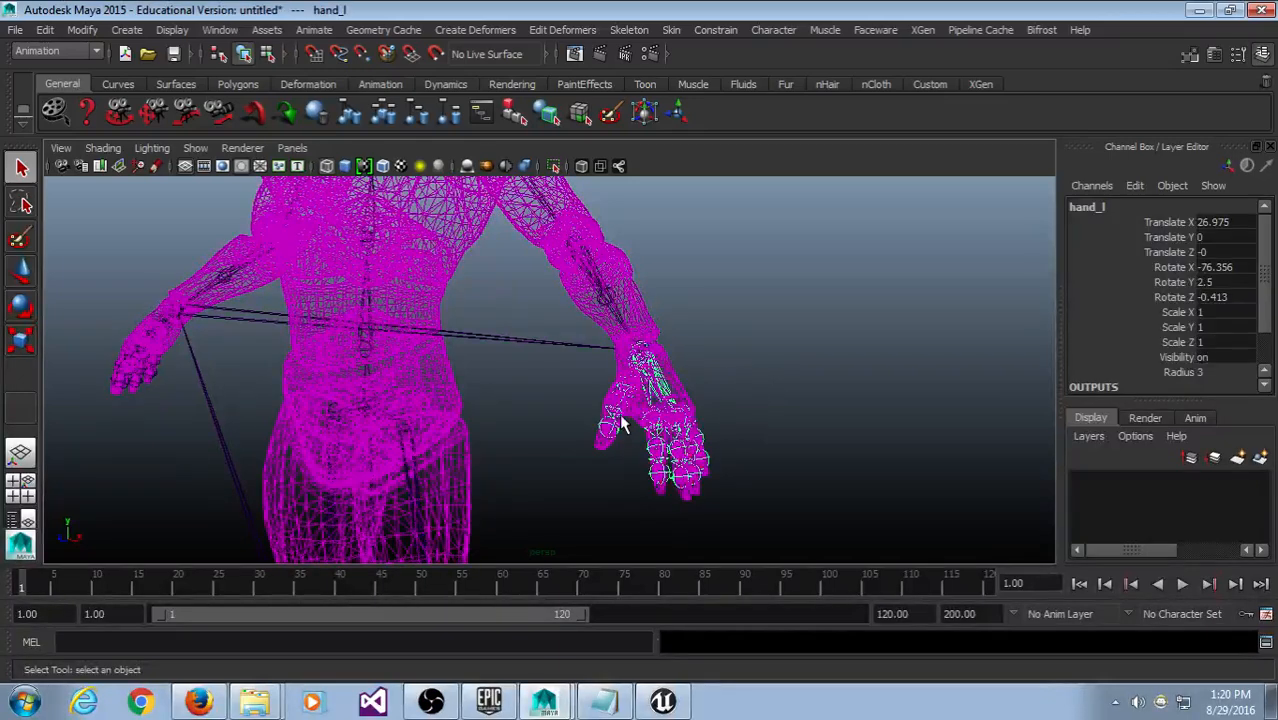
left_click(619, 415)
scroll(734, 384, "down", 5)
scroll(686, 418, "down", 3)
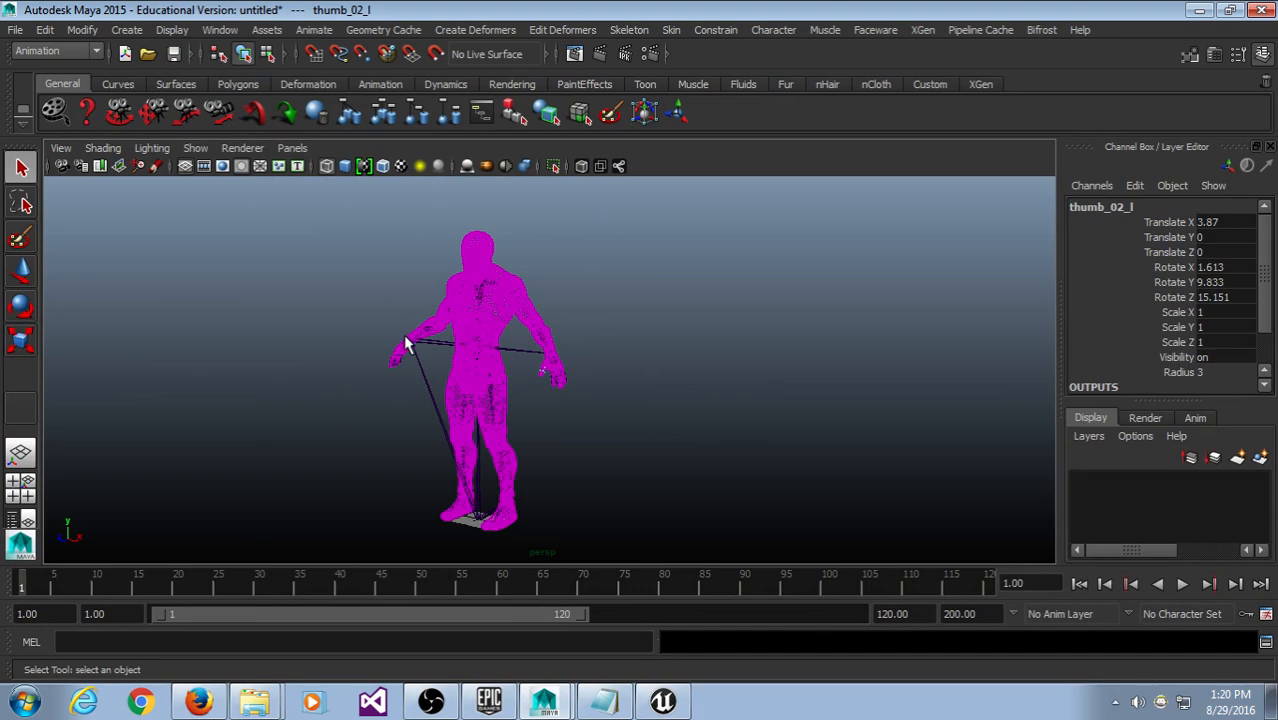
Step: Start a new empty scene without saving the mannequin scene
left_click(46, 30)
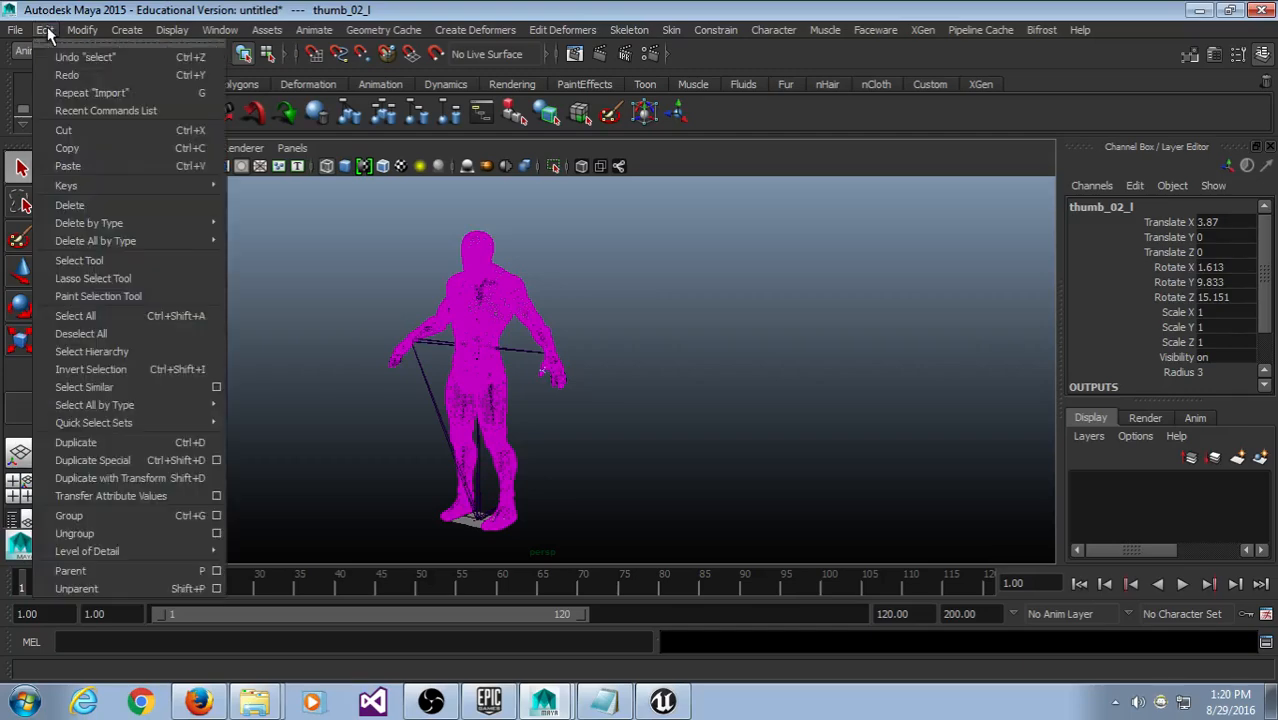
left_click(40, 52)
left_click(618, 354)
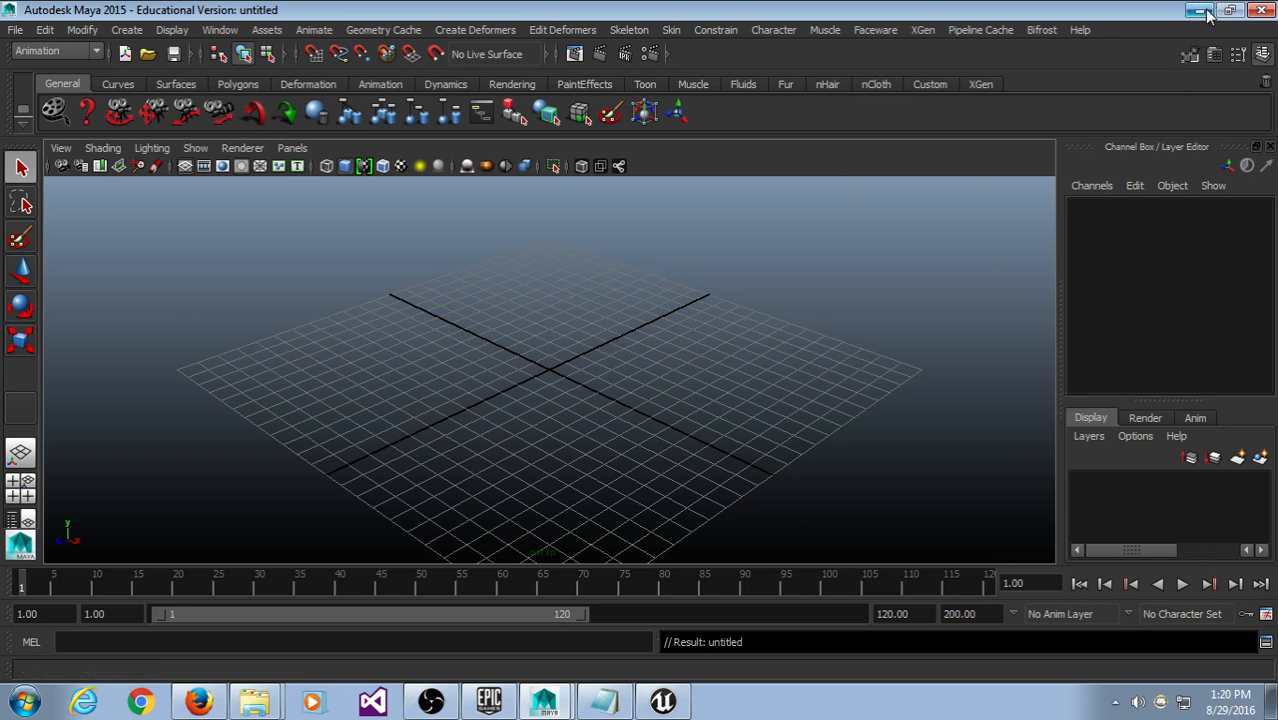
Step: Import the mutant's FBX.FBX file from the MutantProject\MutantFiles folder on drive D
left_click(15, 30)
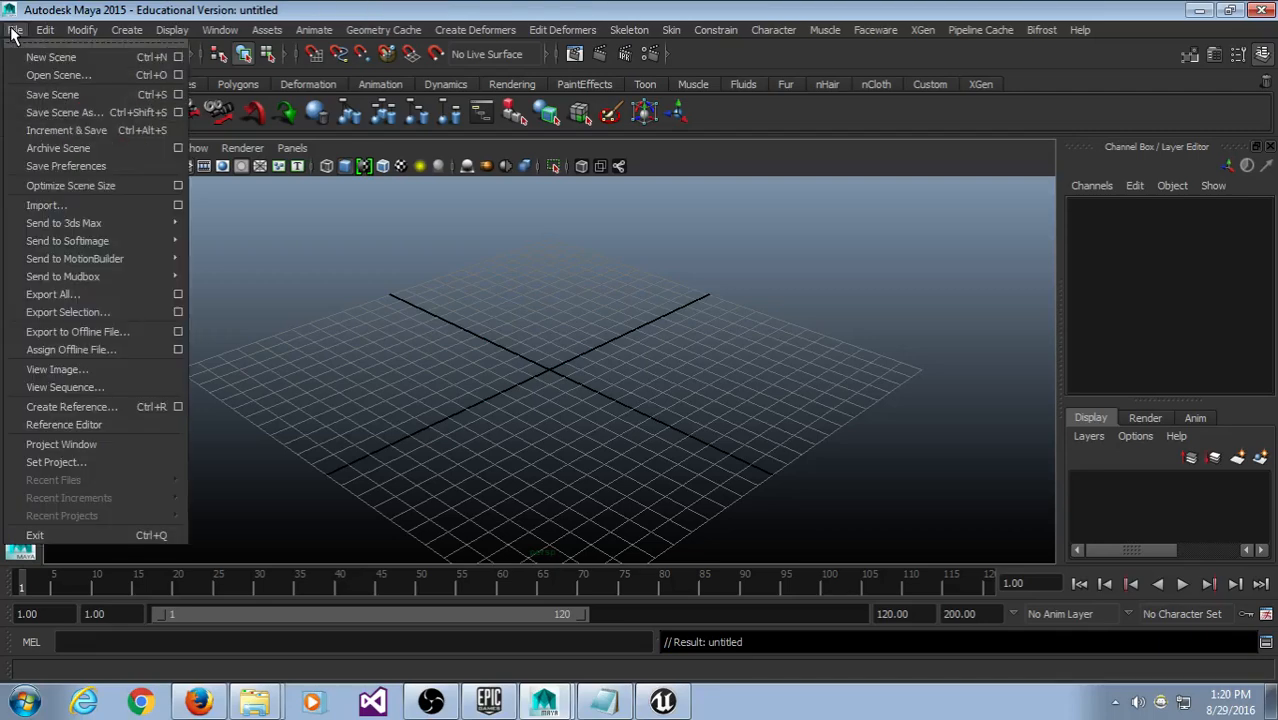
left_click(56, 203)
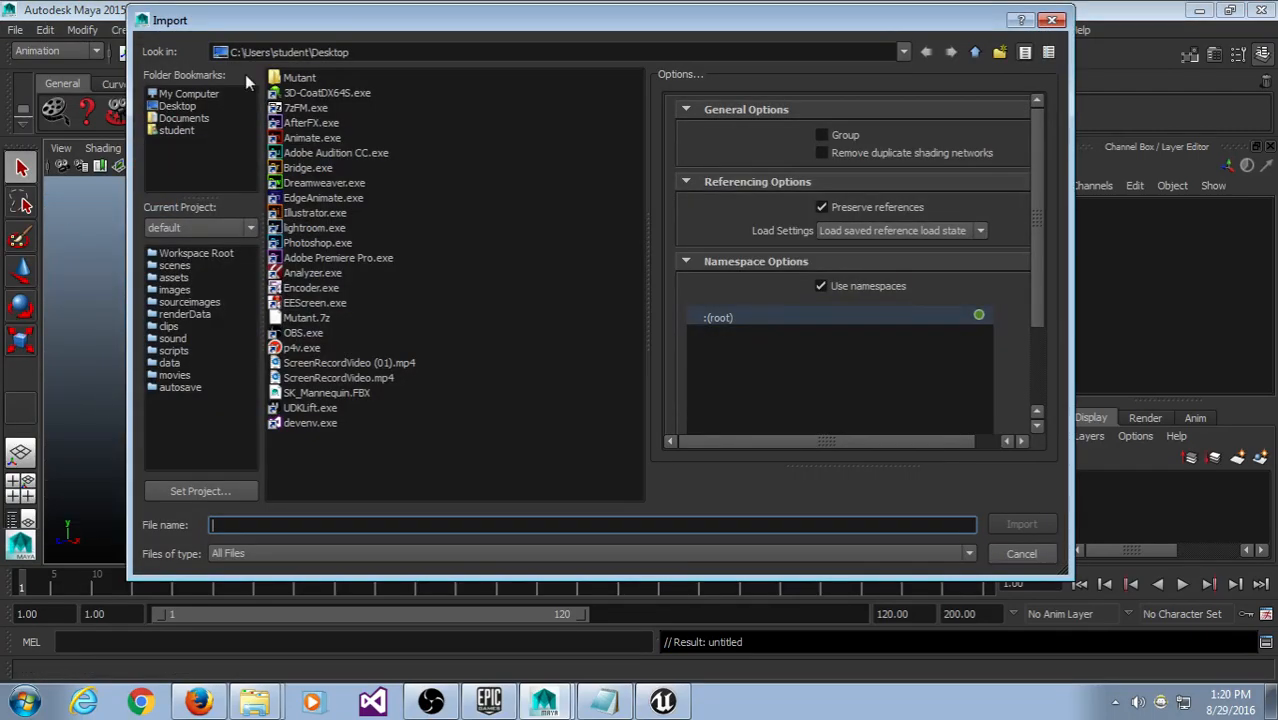
left_click(190, 93)
double_click(320, 95)
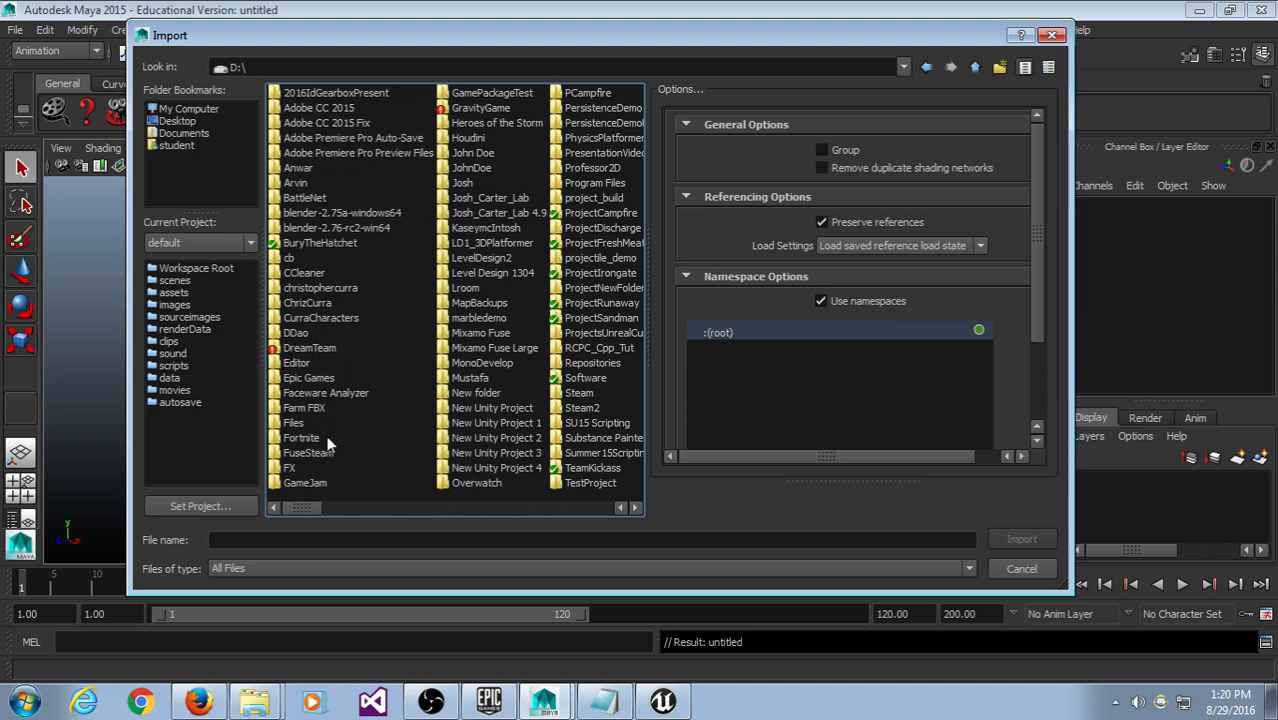
double_click(312, 303)
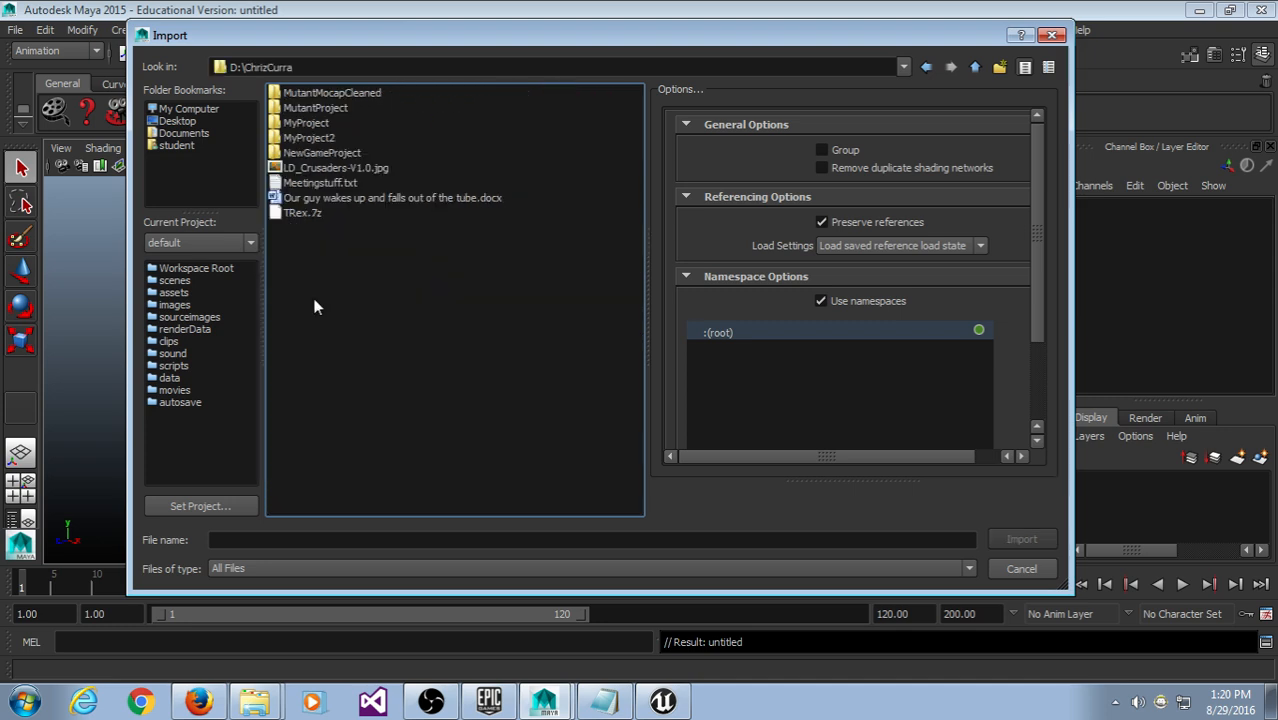
double_click(314, 108)
double_click(330, 93)
left_click(329, 93)
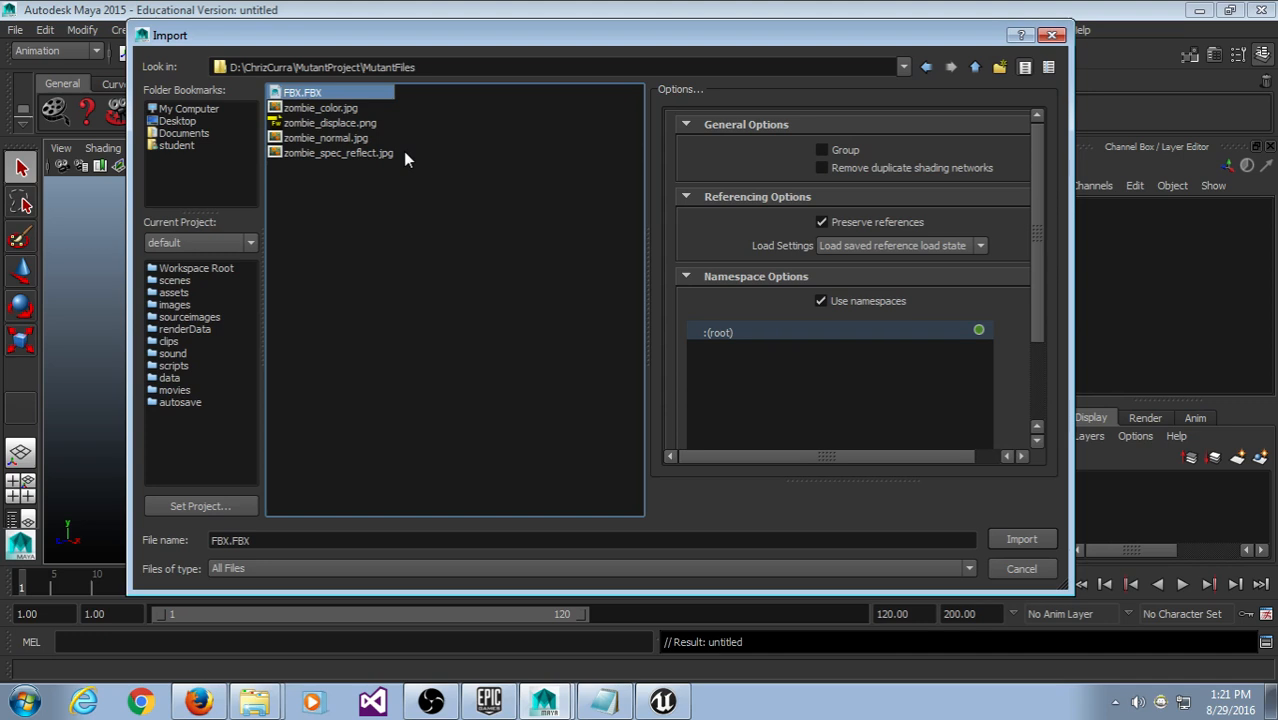
left_click(1015, 538)
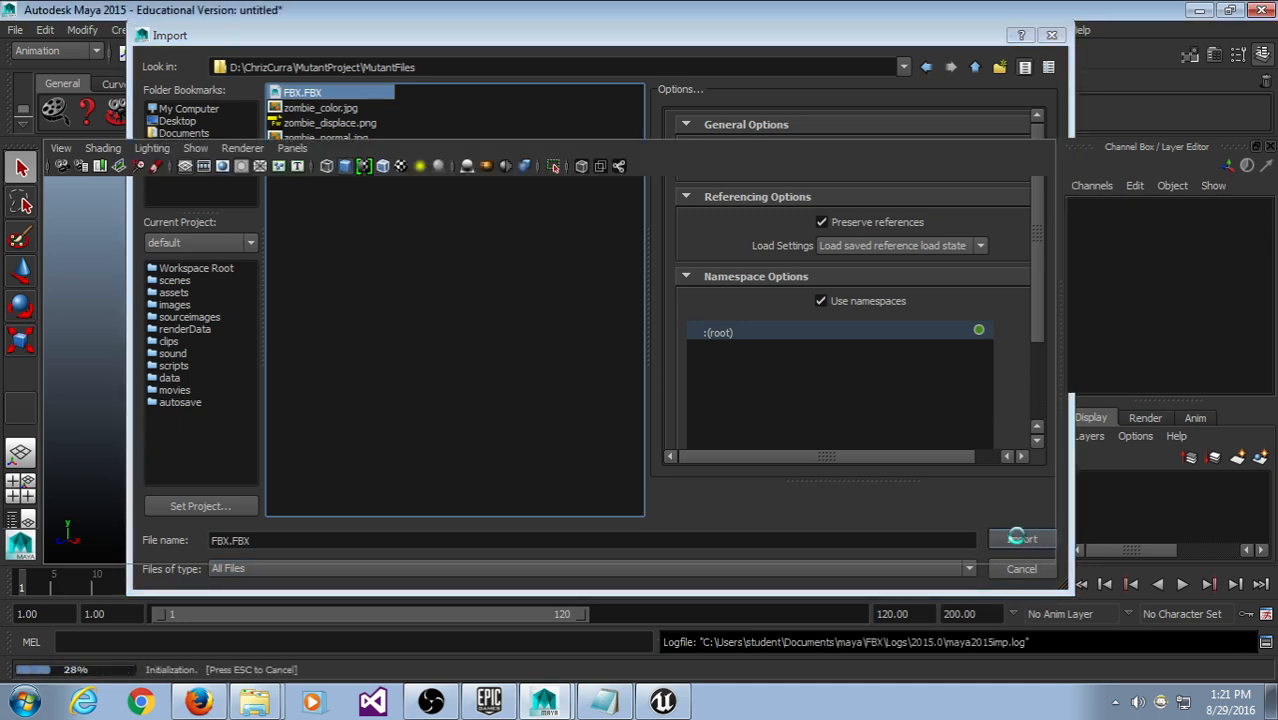
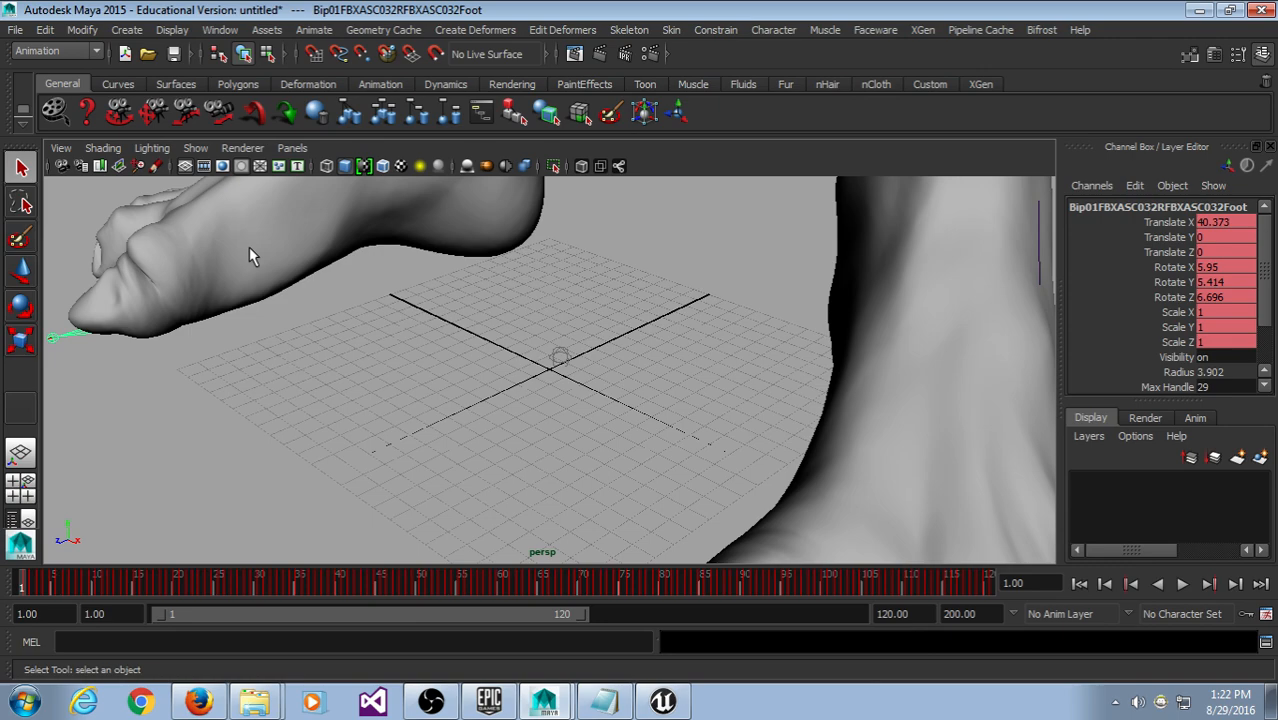
Step: Turn off the smooth preview on the Zomb mesh so it shows its original low-poly geometry
left_click(142, 224)
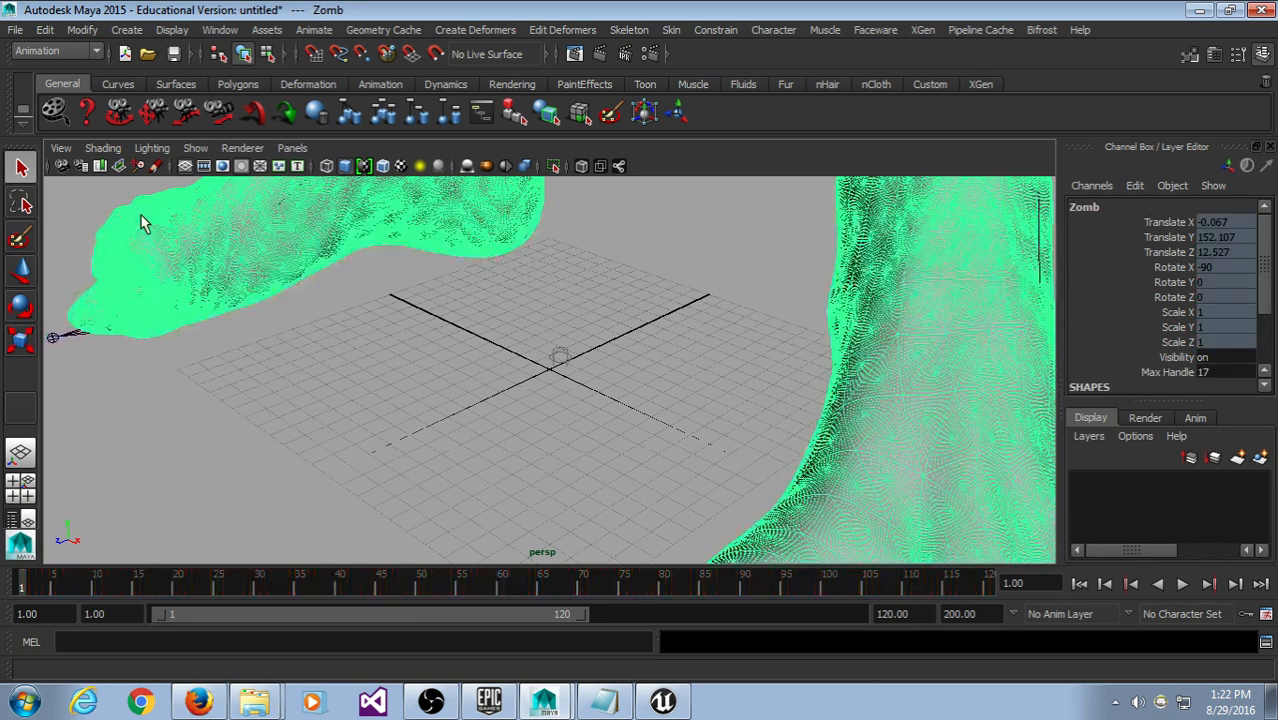
key("1")
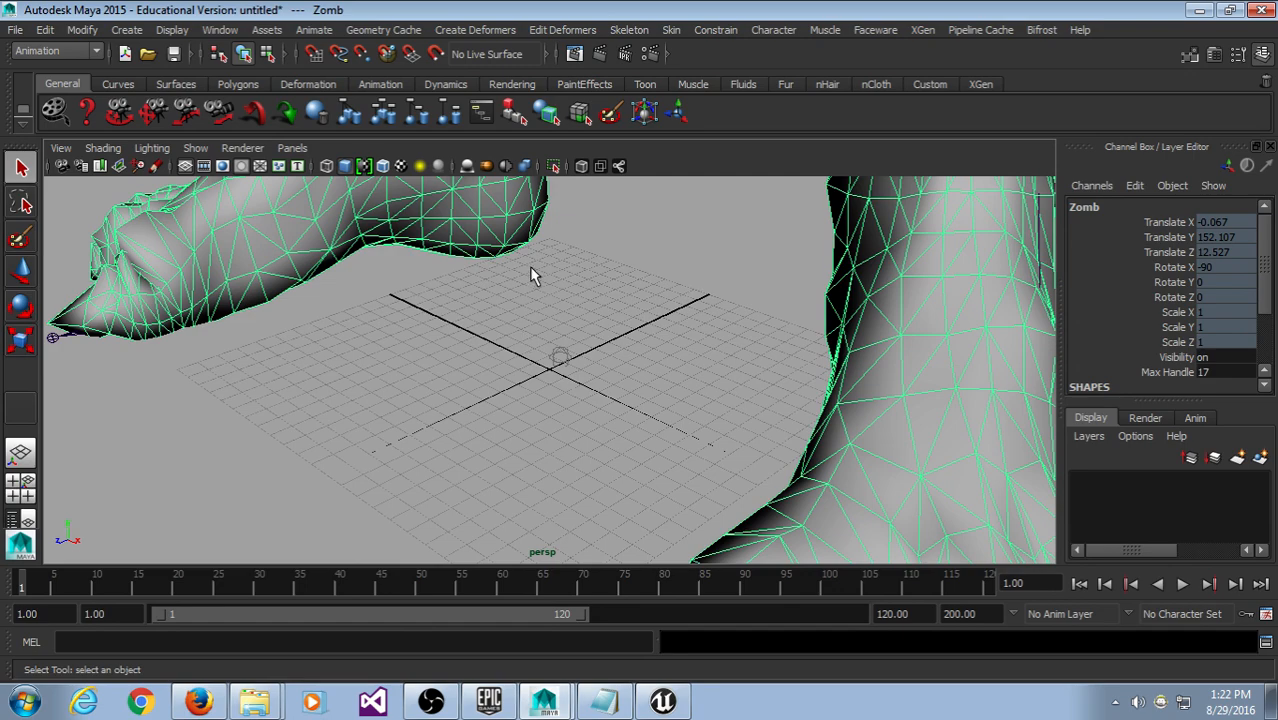
scroll(531, 268, "down", 10)
Step: Delete the stray object in the empty area beside the imported mutant
left_click(878, 312)
left_click_drag(572, 380, 540, 352, "alt")
key("Delete")
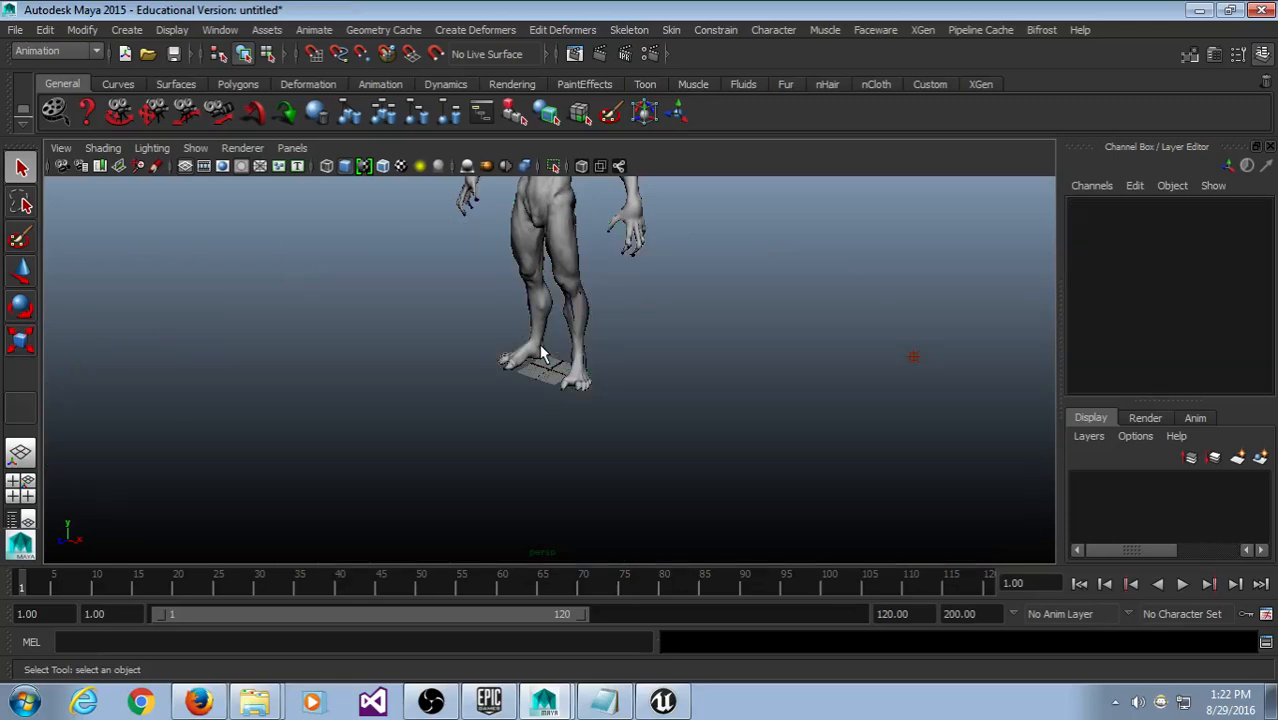
left_click_drag(540, 353, 788, 416, "alt")
middle_click_drag(788, 416, 725, 348, "alt")
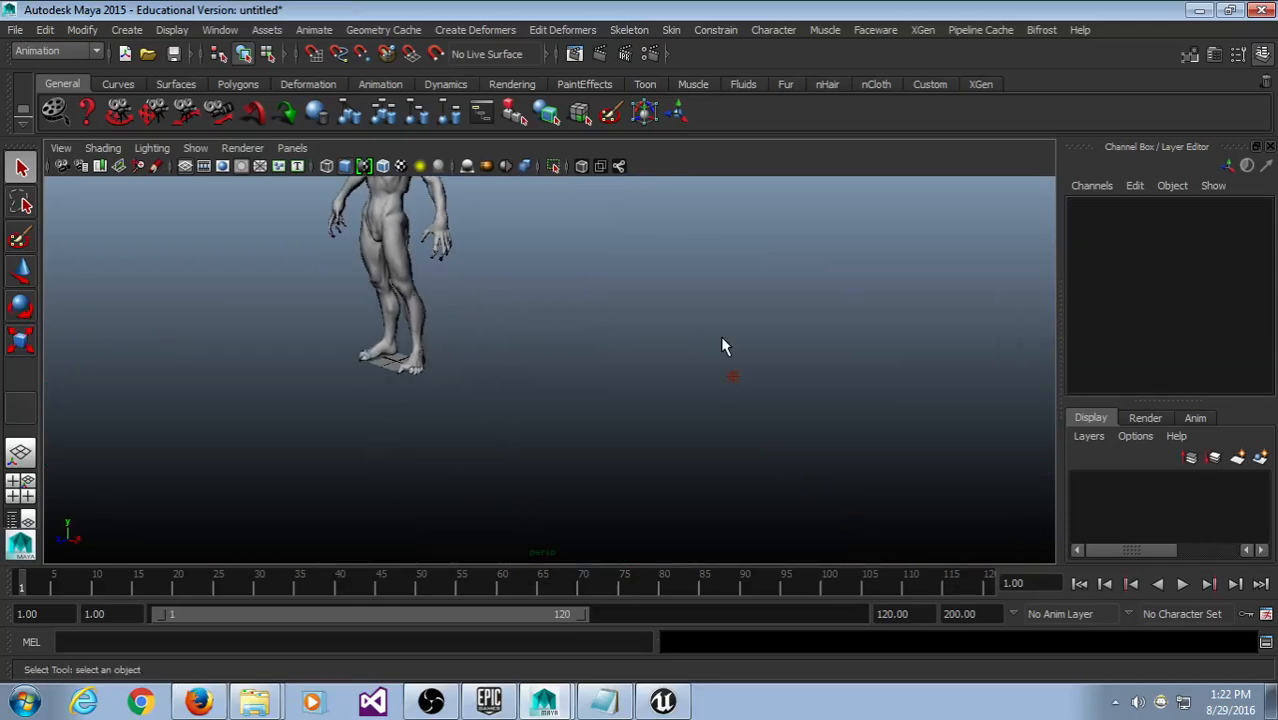
left_click_drag(926, 250, 690, 479)
key("Delete")
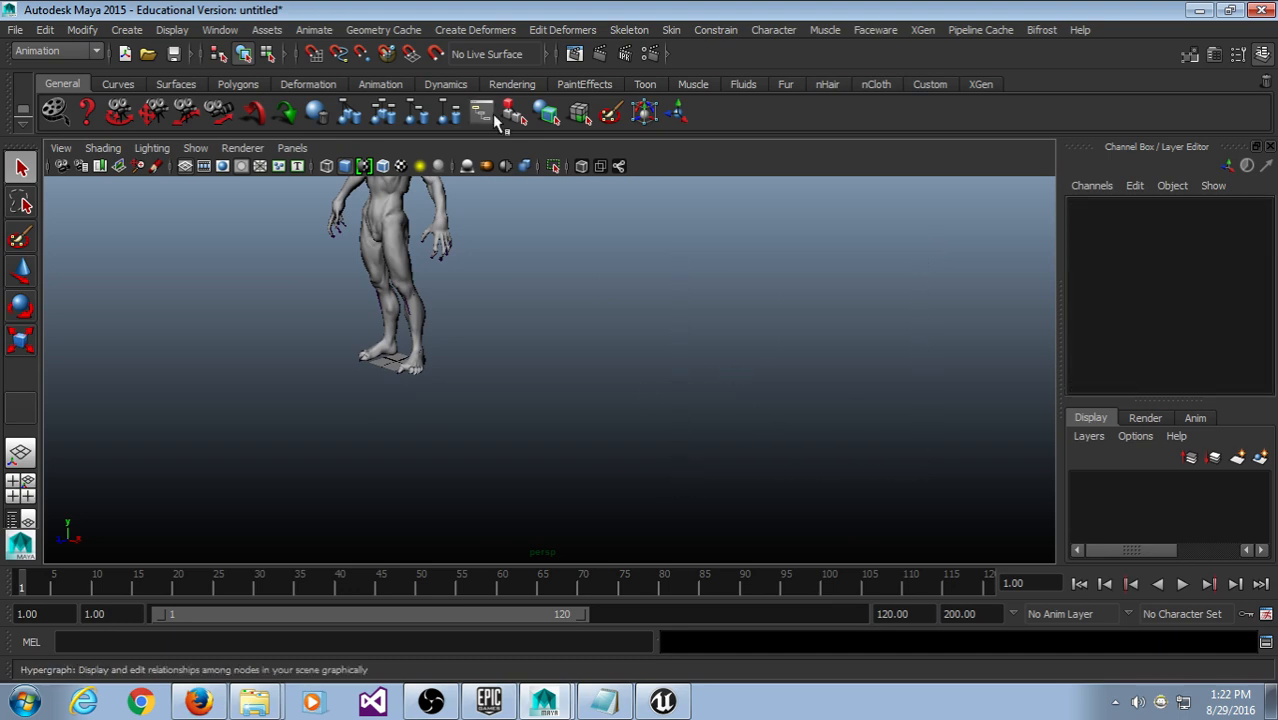
Step: Show the mutant in wireframe to expose the skeleton inside the Zomb mesh
middle_click_drag(459, 274, 484, 417, "alt")
scroll(458, 340, "up", 5)
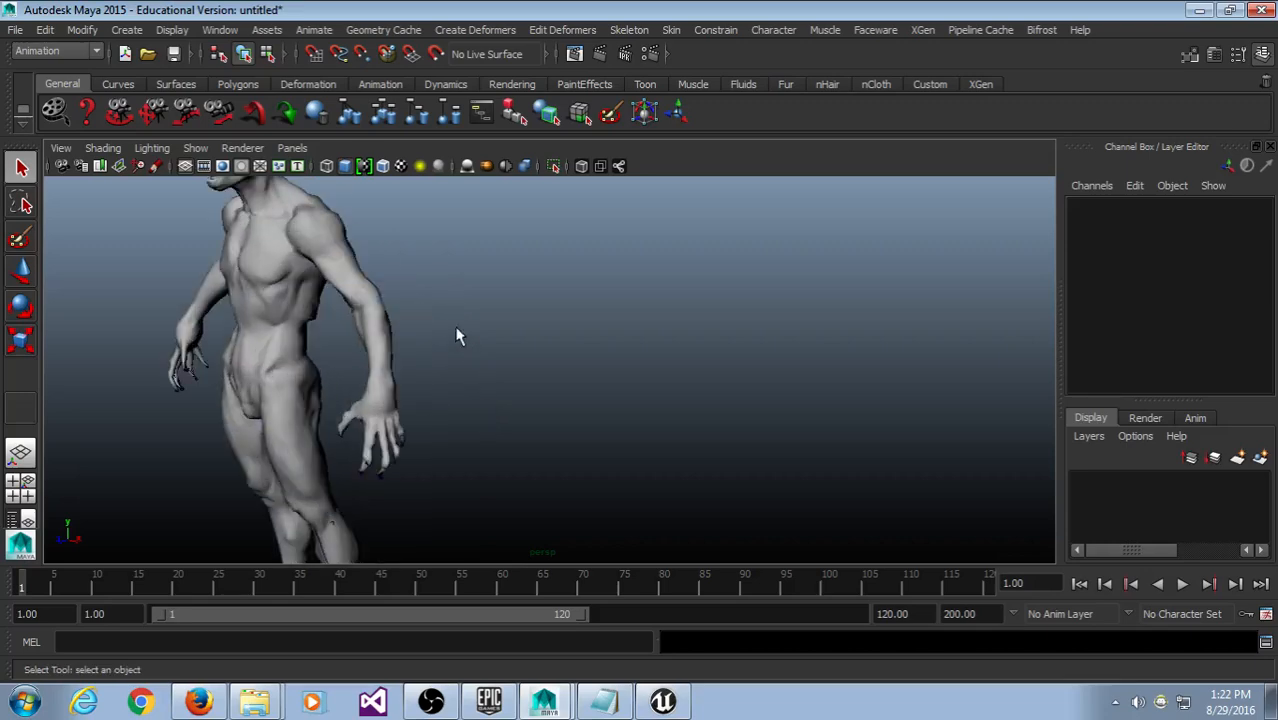
middle_click_drag(394, 288, 458, 371, "alt")
left_click_drag(458, 371, 521, 353, "alt")
left_click(484, 240)
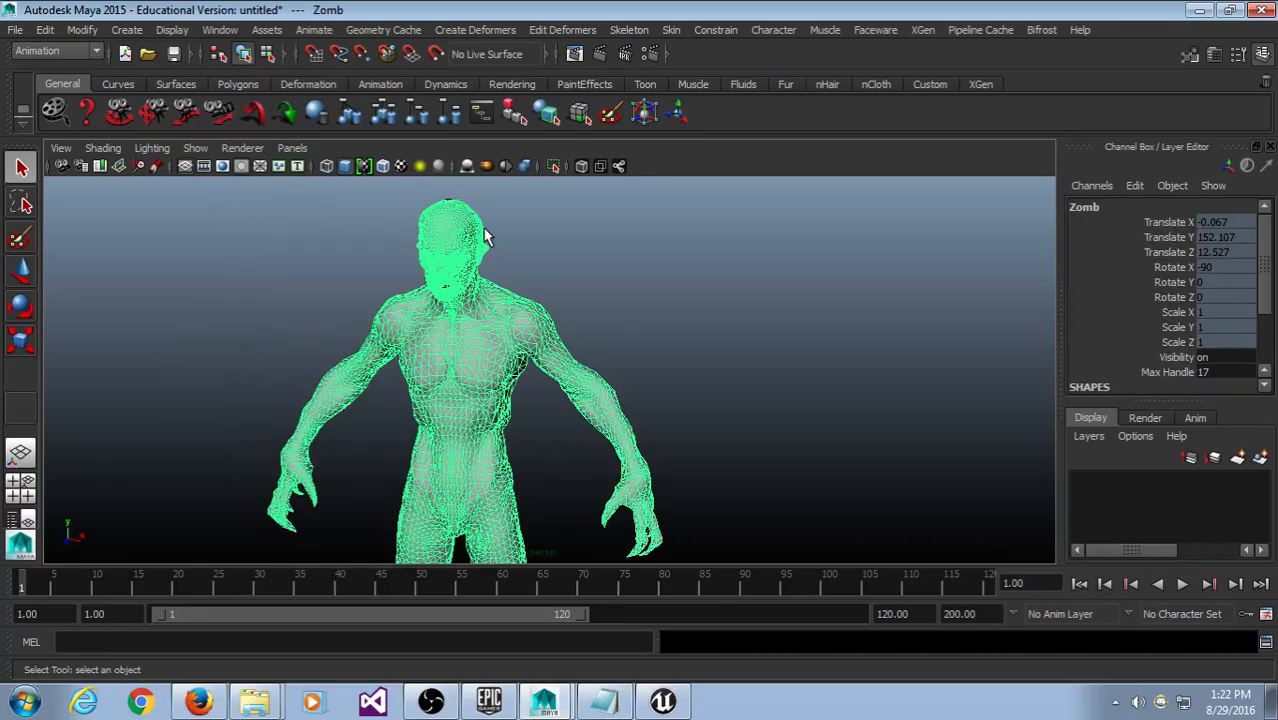
left_click(516, 213)
left_click(451, 226)
key("4")
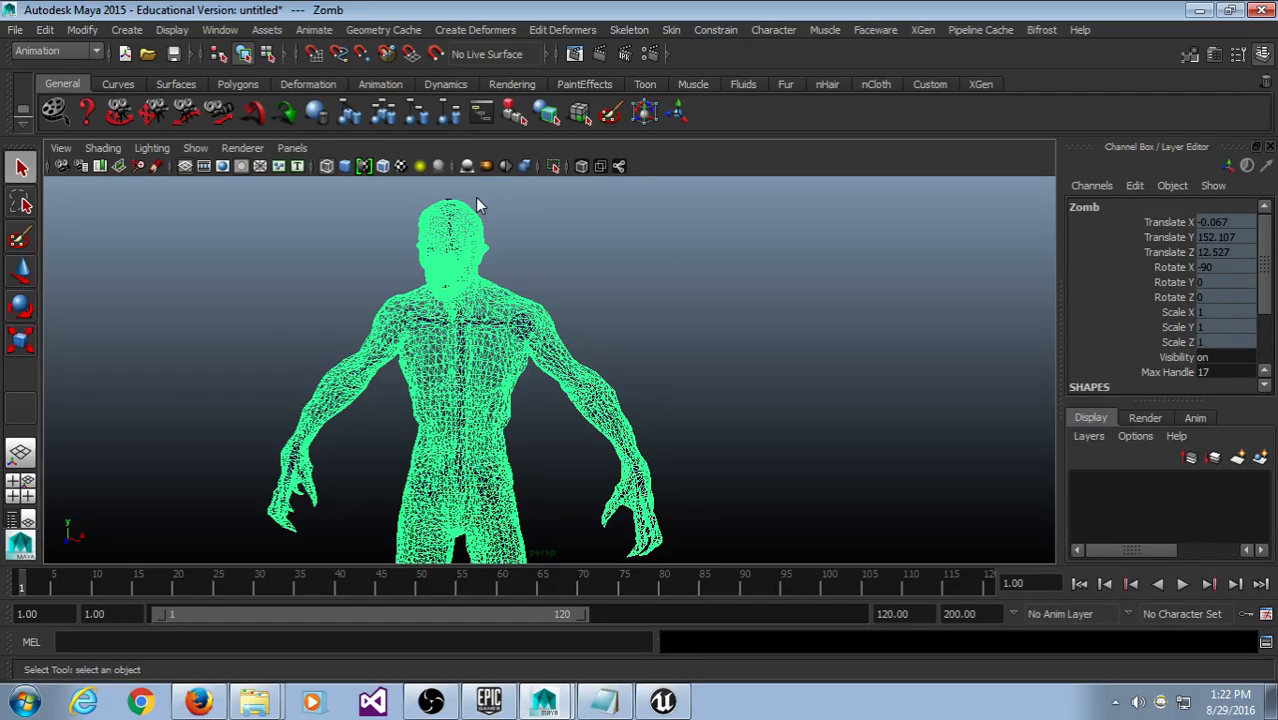
Step: Examine the mutant's joint hierarchy through the upper arm, pelvis, legs and hand
left_click(673, 345)
scroll(627, 371, "up", 6)
scroll(627, 371, "down", 4)
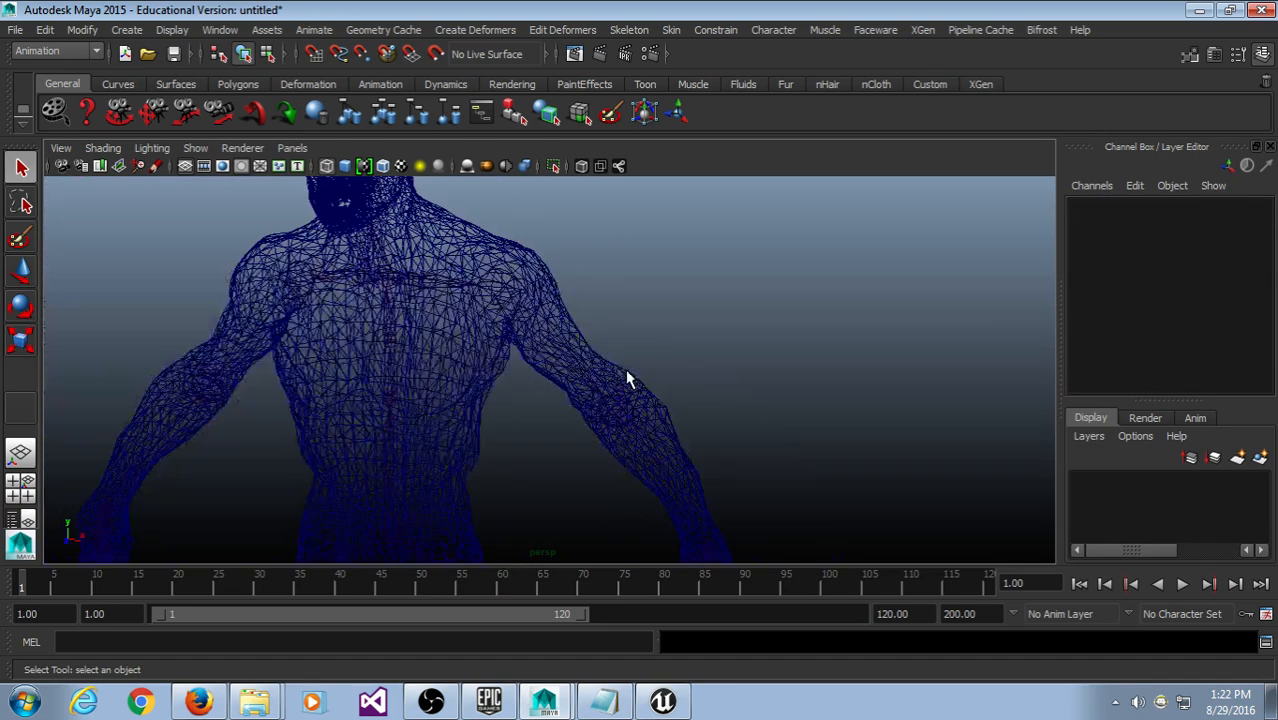
left_click(590, 383)
mouse_move(703, 411)
left_mouse_down("alt")
mouse_move(688, 408)
mouse_move(713, 412)
left_mouse_up("alt")
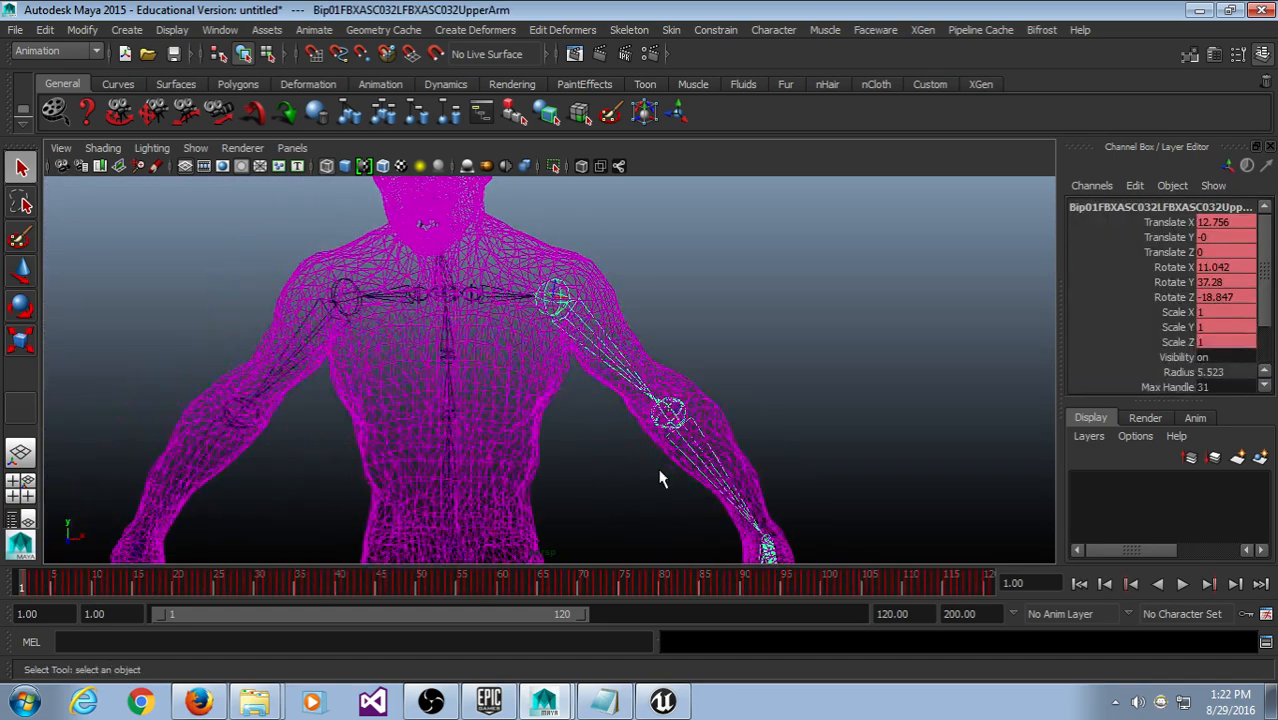
left_click_drag(660, 479, 668, 362, "alt")
scroll(668, 362, "down", 3)
left_click(505, 405)
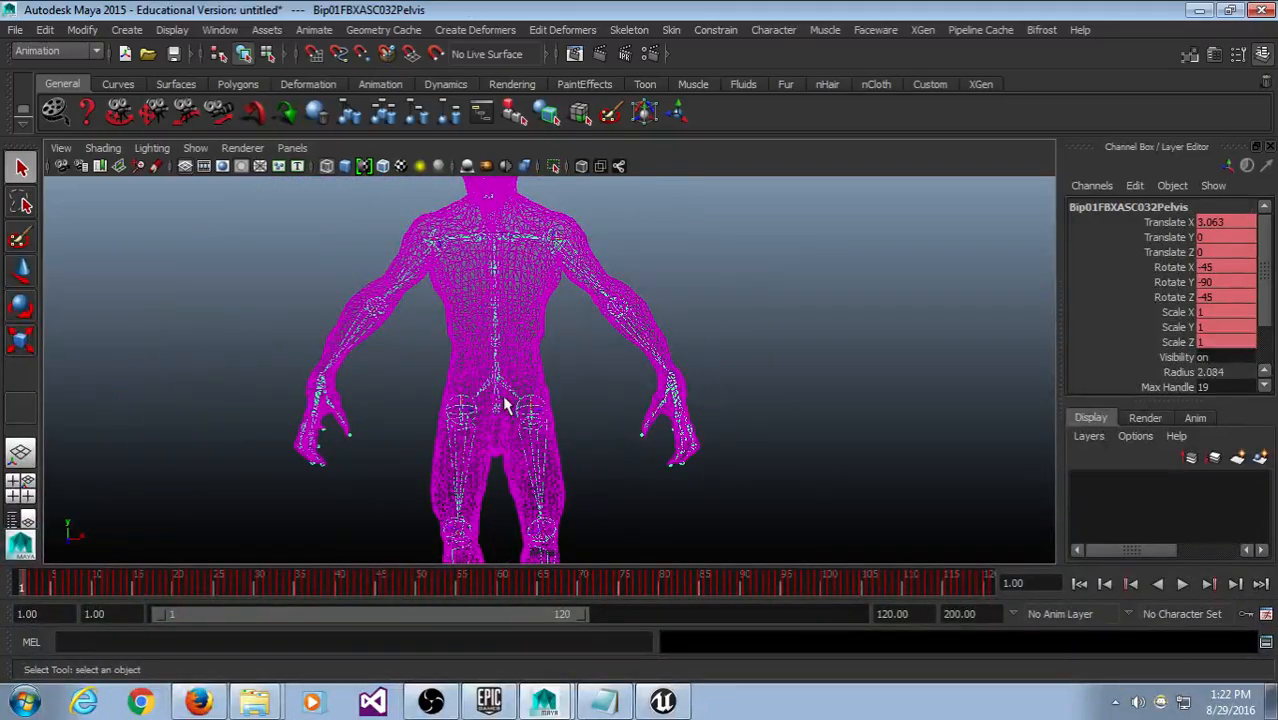
middle_click_drag(505, 405, 547, 344, "alt")
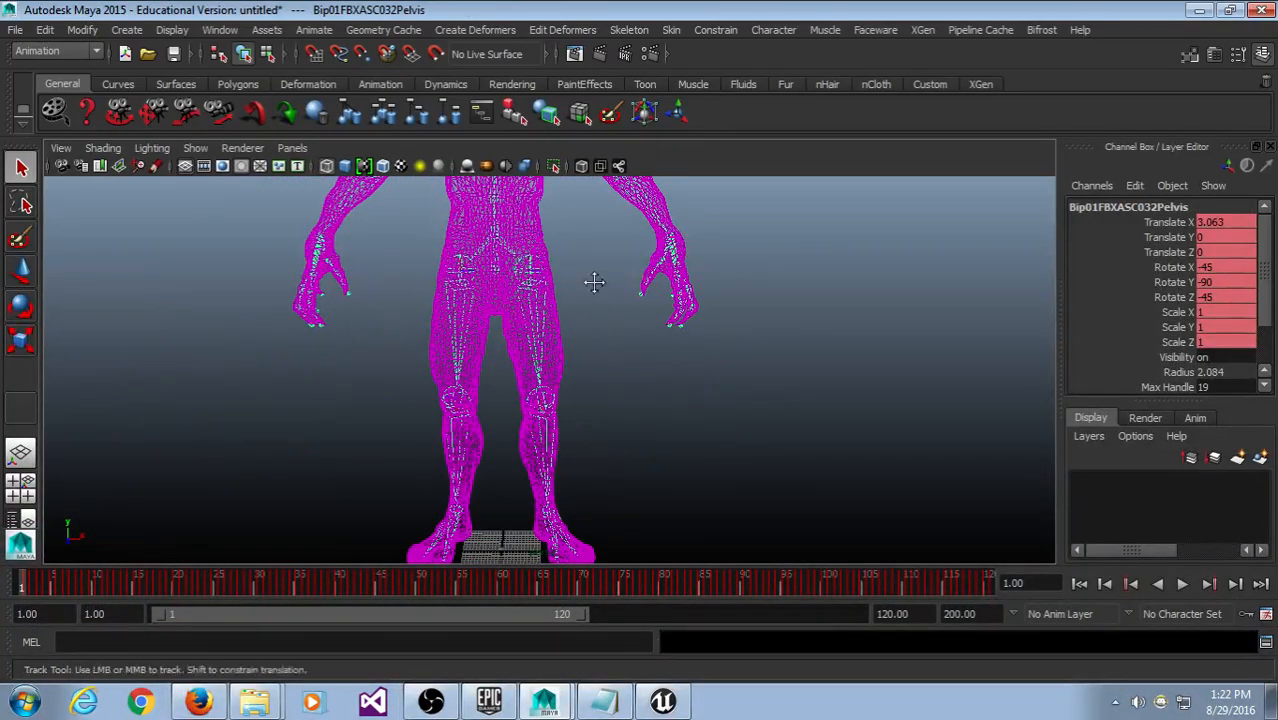
middle_click_drag(594, 282, 588, 368, "alt")
scroll(768, 477, "up", 5)
middle_click_drag(782, 471, 604, 392, "alt")
left_click_drag(604, 392, 562, 434, "alt")
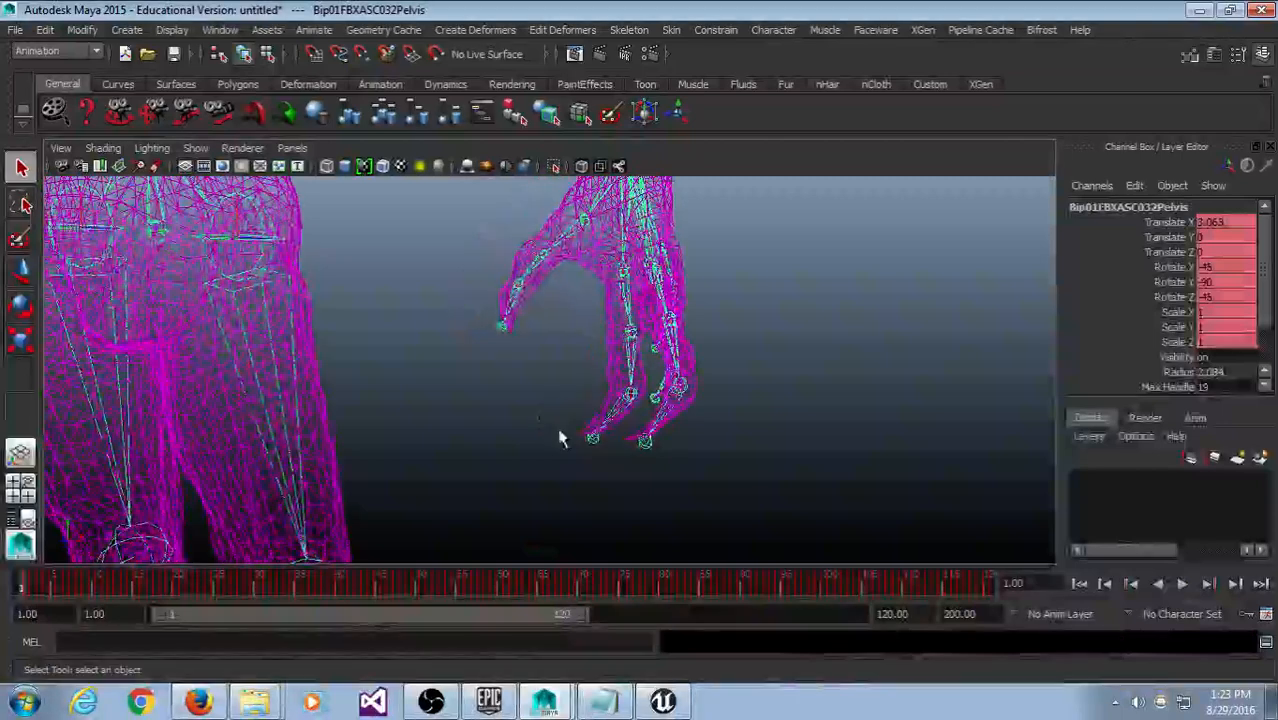
Step: Test-rotate the Finger12 joint of the mutant's hand by about 75 degrees and undo the rotation
left_click(622, 412)
key("e")
left_click_drag(702, 377, 688, 448)
key("ctrl+z")
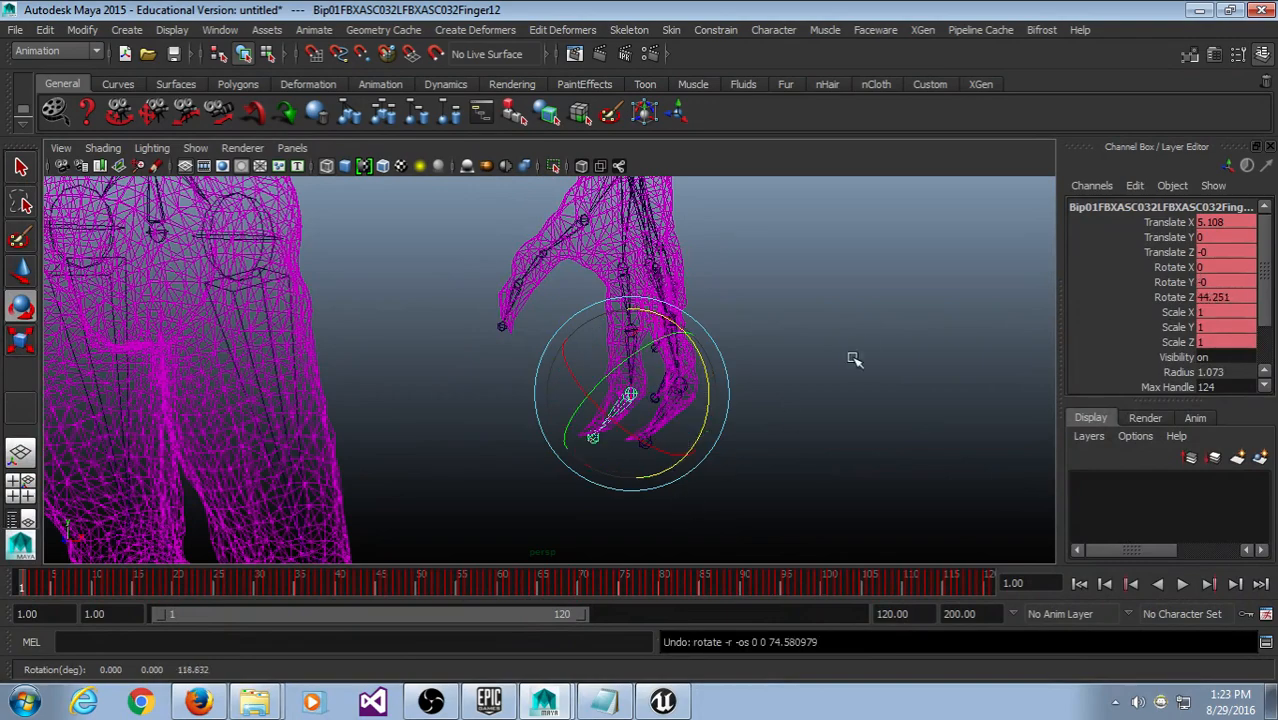
Step: Return the viewport to smooth shaded display with the whole mutant in view
left_click(858, 346)
scroll(857, 350, "down", 5)
scroll(726, 376, "down", 5)
middle_click_drag(711, 358, 668, 375, "alt")
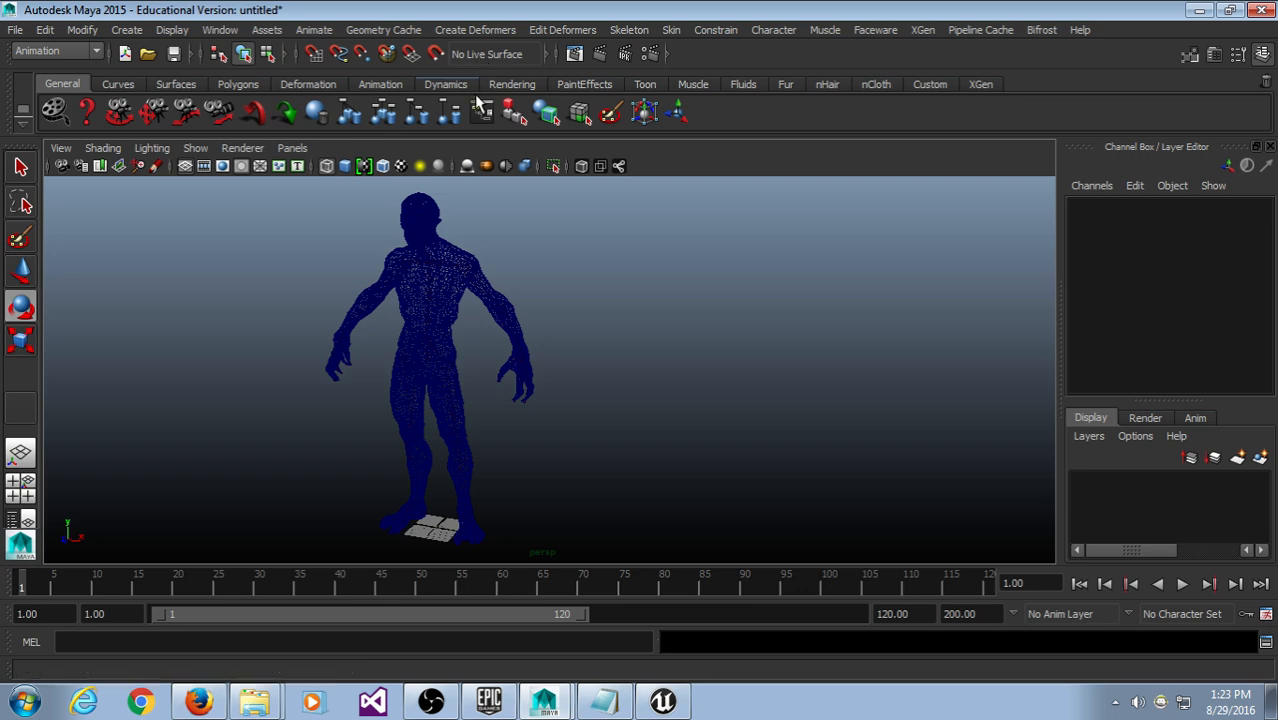
left_click_drag(610, 260, 435, 347)
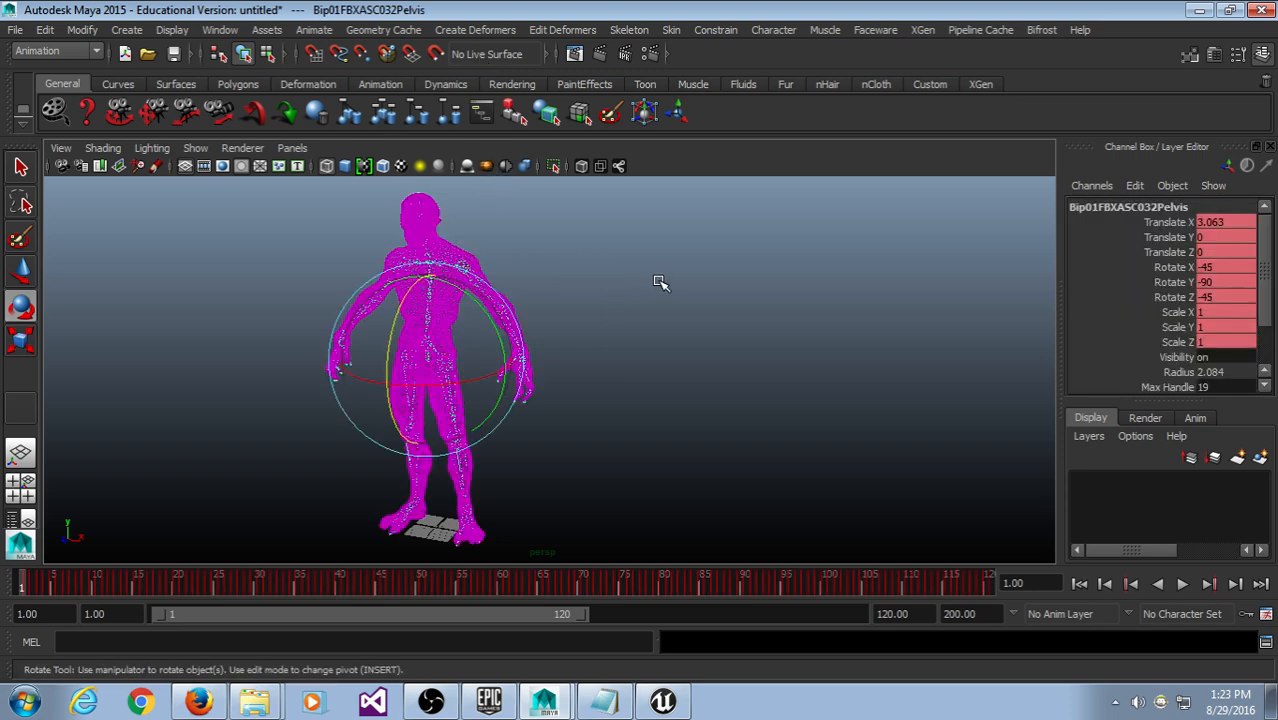
left_click(666, 284)
key("5")
Step: Select the skeleton from the pelvis down and play back its imported keyframes on the timeline
left_click_drag(672, 314, 432, 352)
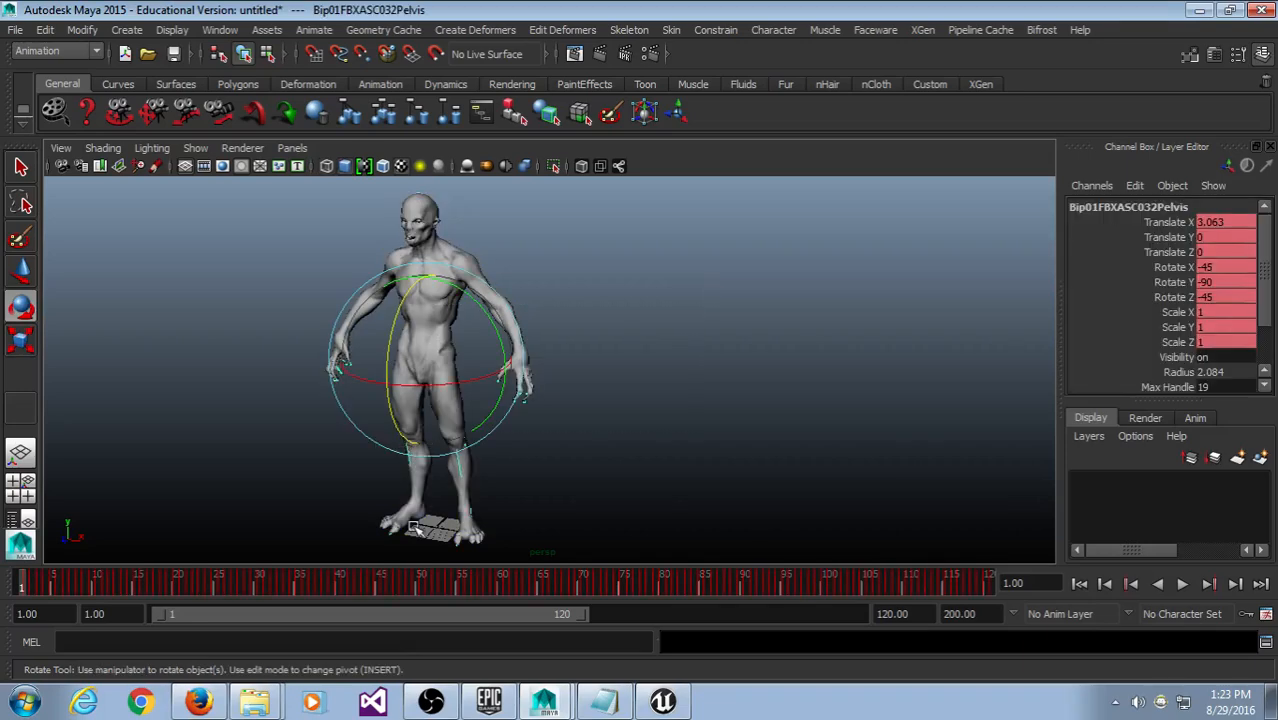
key("alt+v")
key("alt+v")
left_click(546, 421)
left_click_drag(758, 318, 430, 360)
left_click(762, 290)
left_click_drag(585, 238, 296, 395)
key("alt+v")
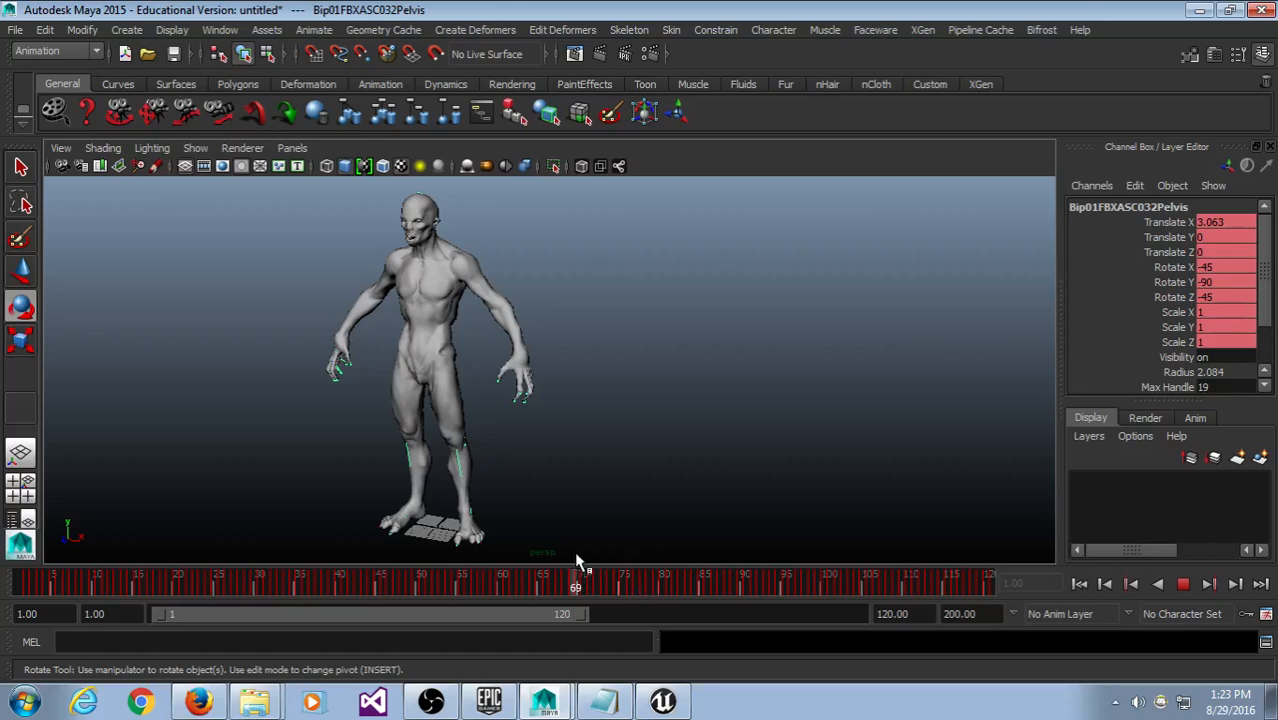
key("alt+v")
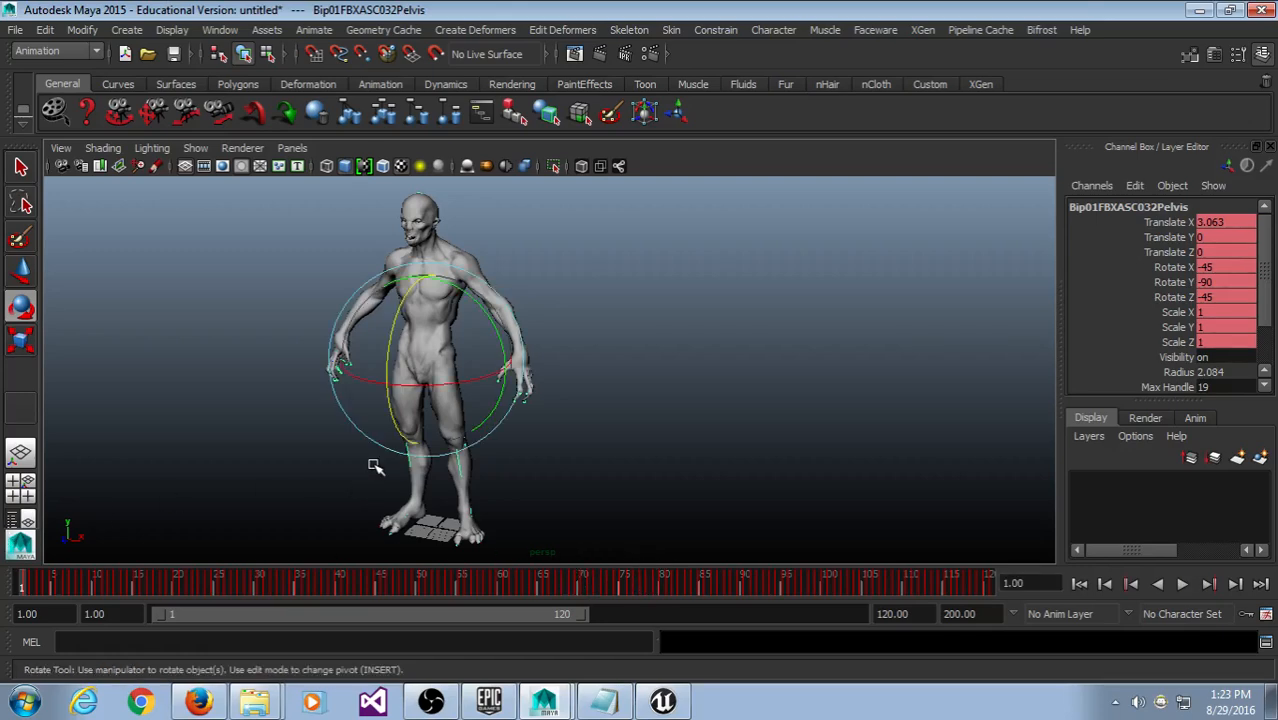
Step: Check the keyframes on the mutant's pelvis and forearm joints
left_click(640, 408)
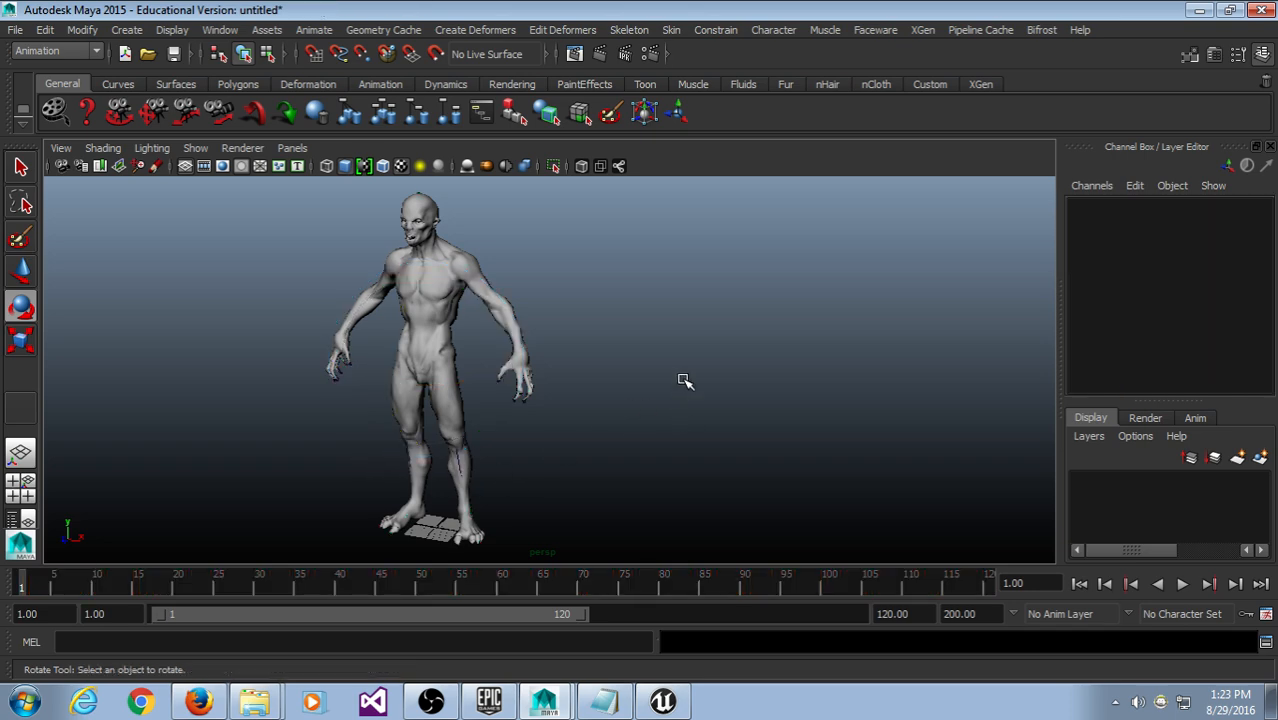
left_click_drag(751, 205, 455, 405)
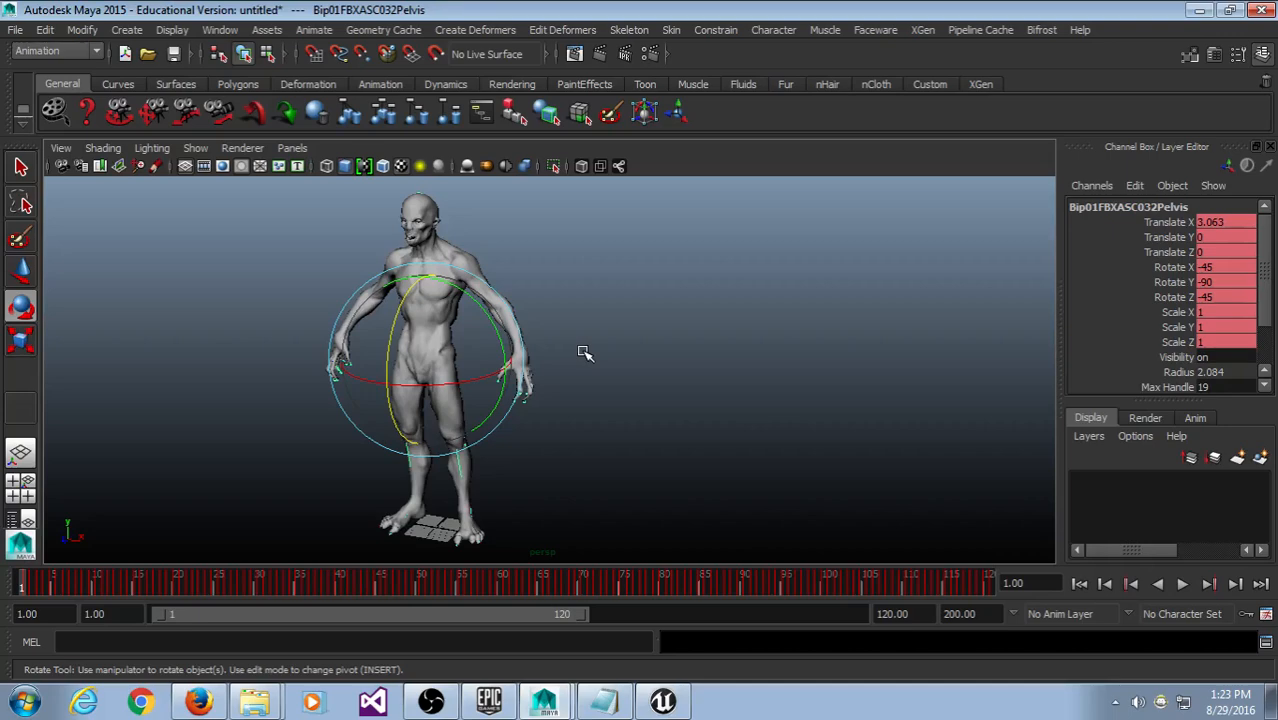
key("t")
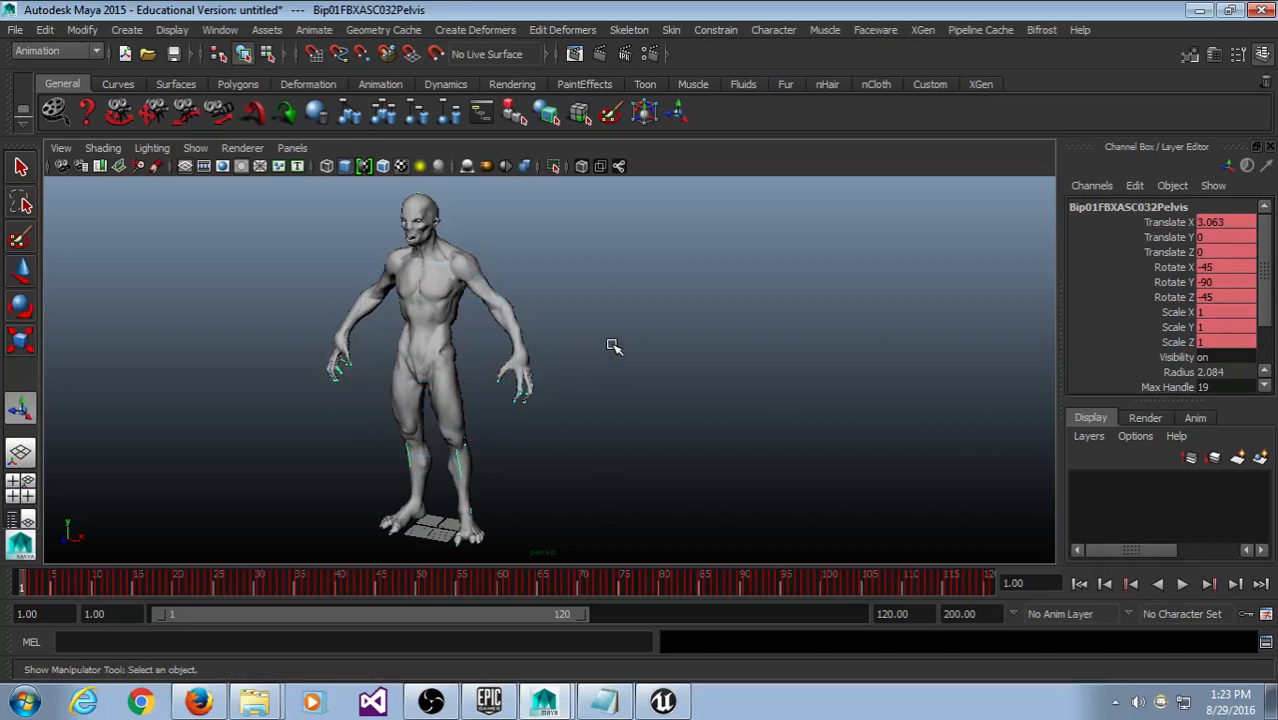
left_click(614, 346)
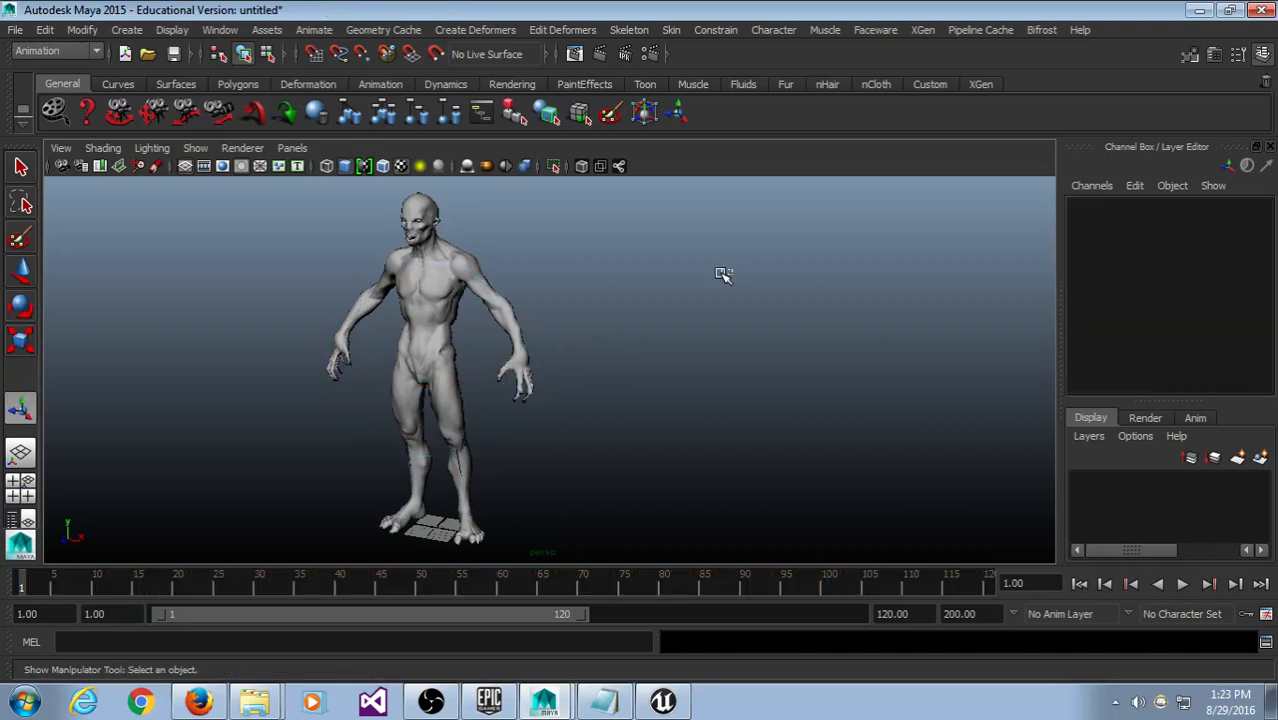
left_click_drag(722, 274, 440, 368)
left_click_drag(628, 336, 496, 342)
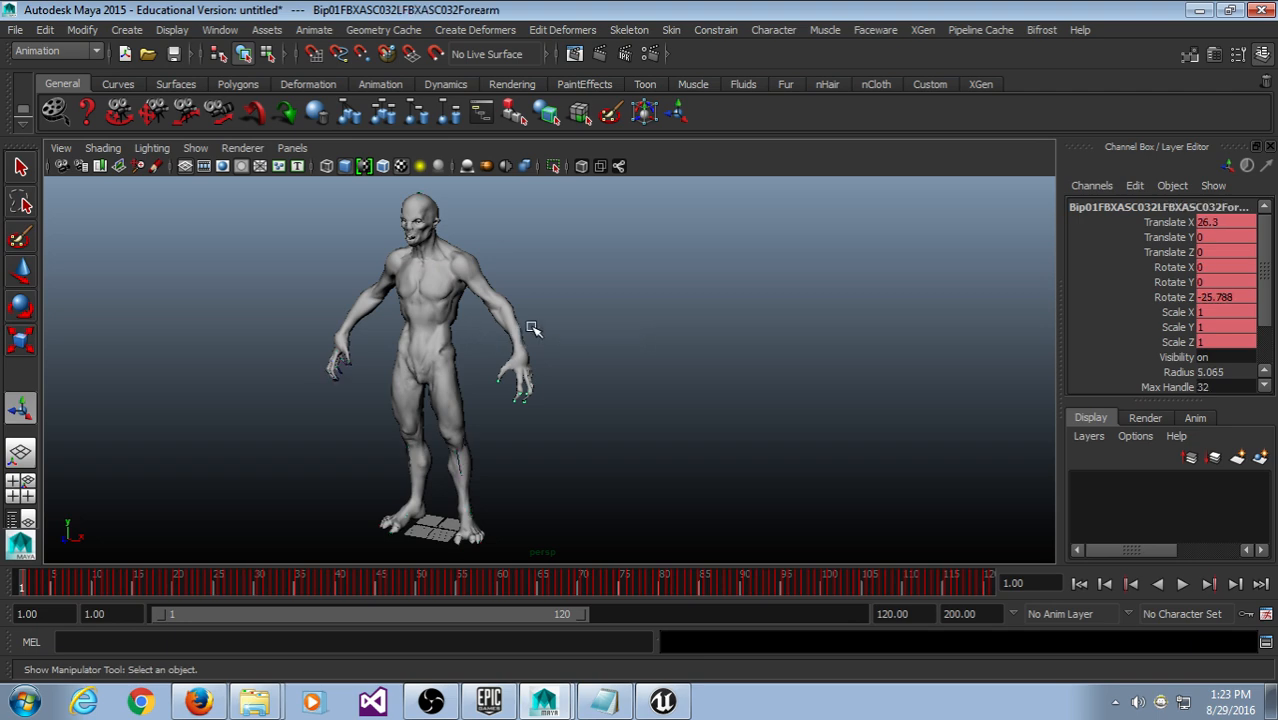
left_click(620, 340)
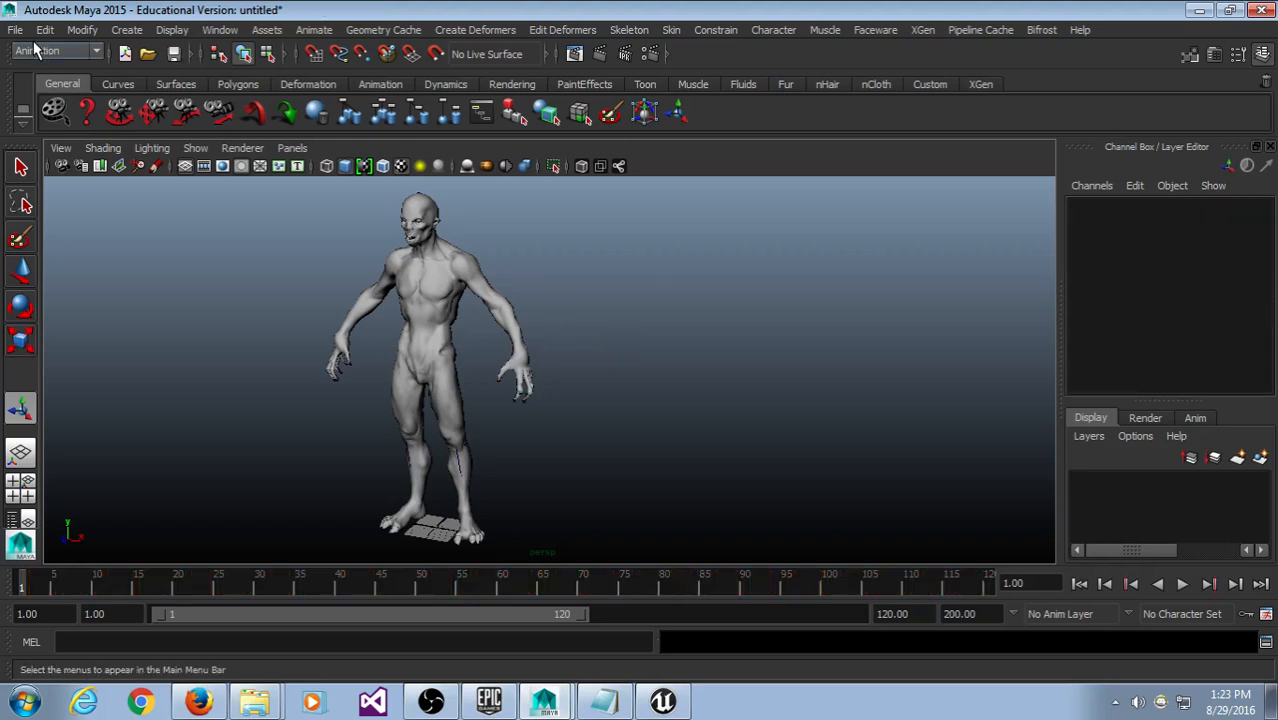
Step: Test-move the pelvis joint sideways to check that the mesh follows the skeleton, and undo the move
left_click(371, 397)
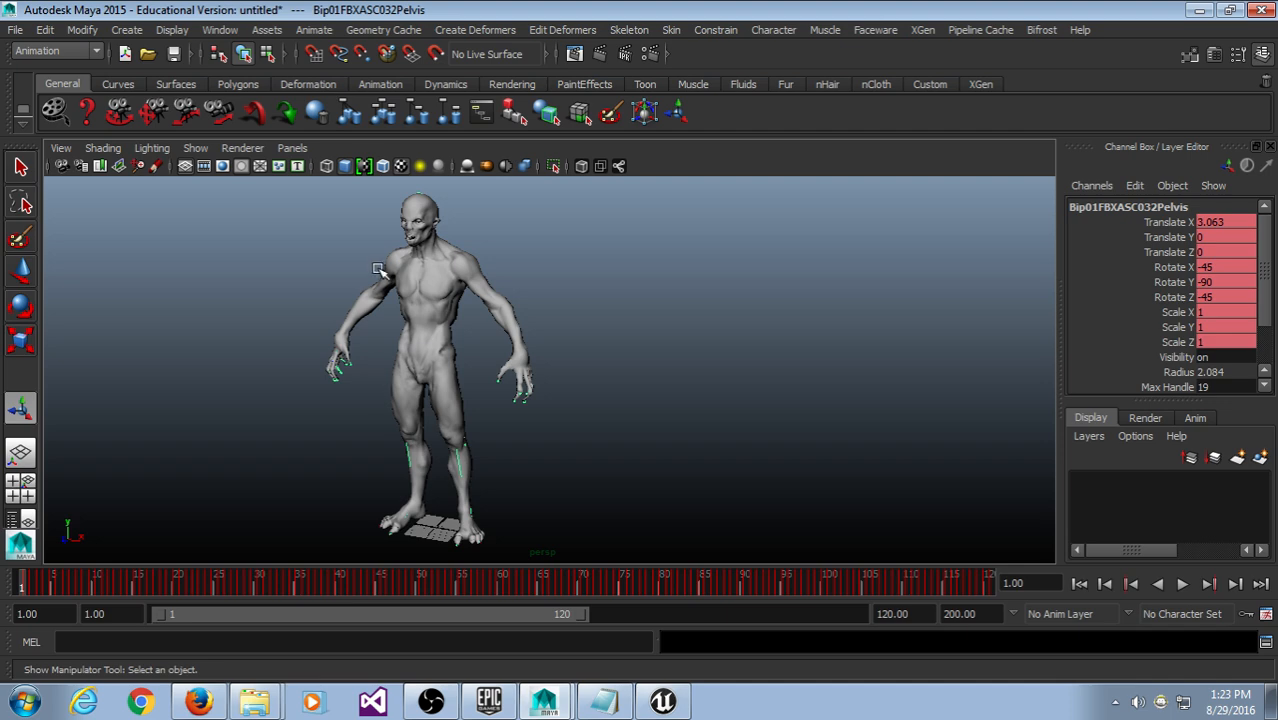
key("w")
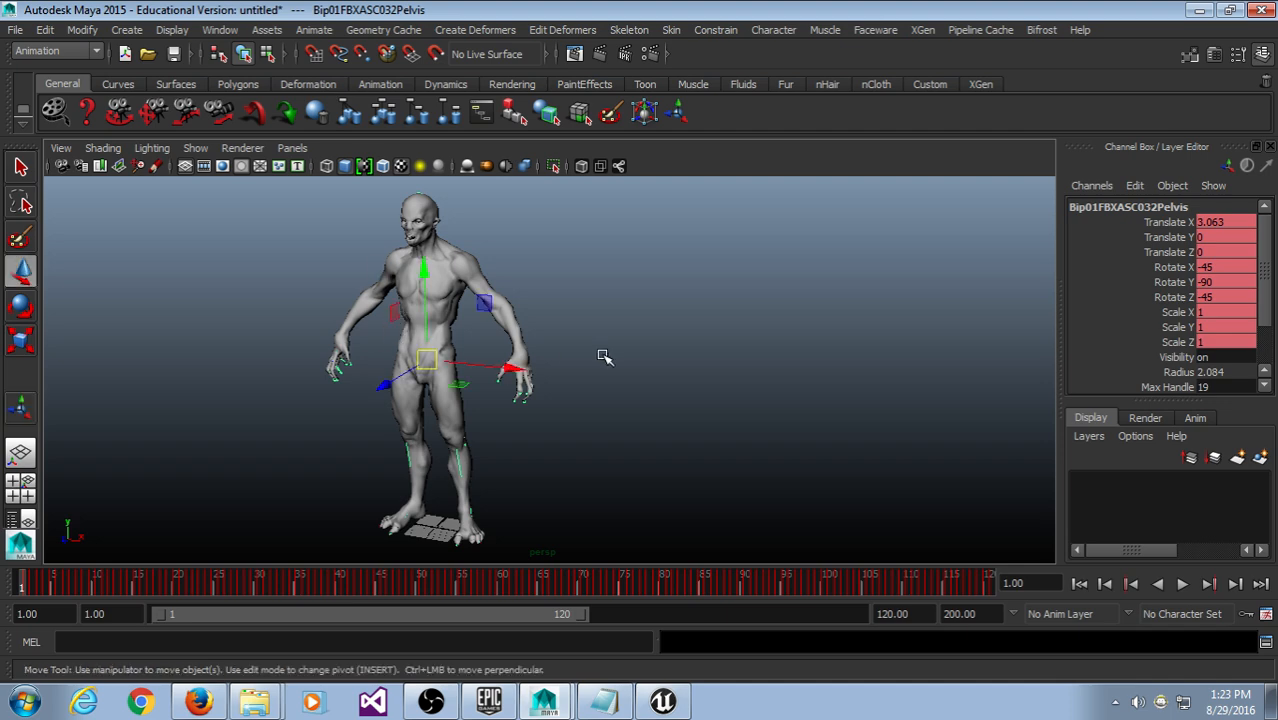
left_click_drag(595, 362, 314, 425)
left_click_drag(732, 242, 329, 475)
left_click(553, 333)
left_click_drag(512, 331, 374, 389)
left_click_drag(509, 376, 618, 380)
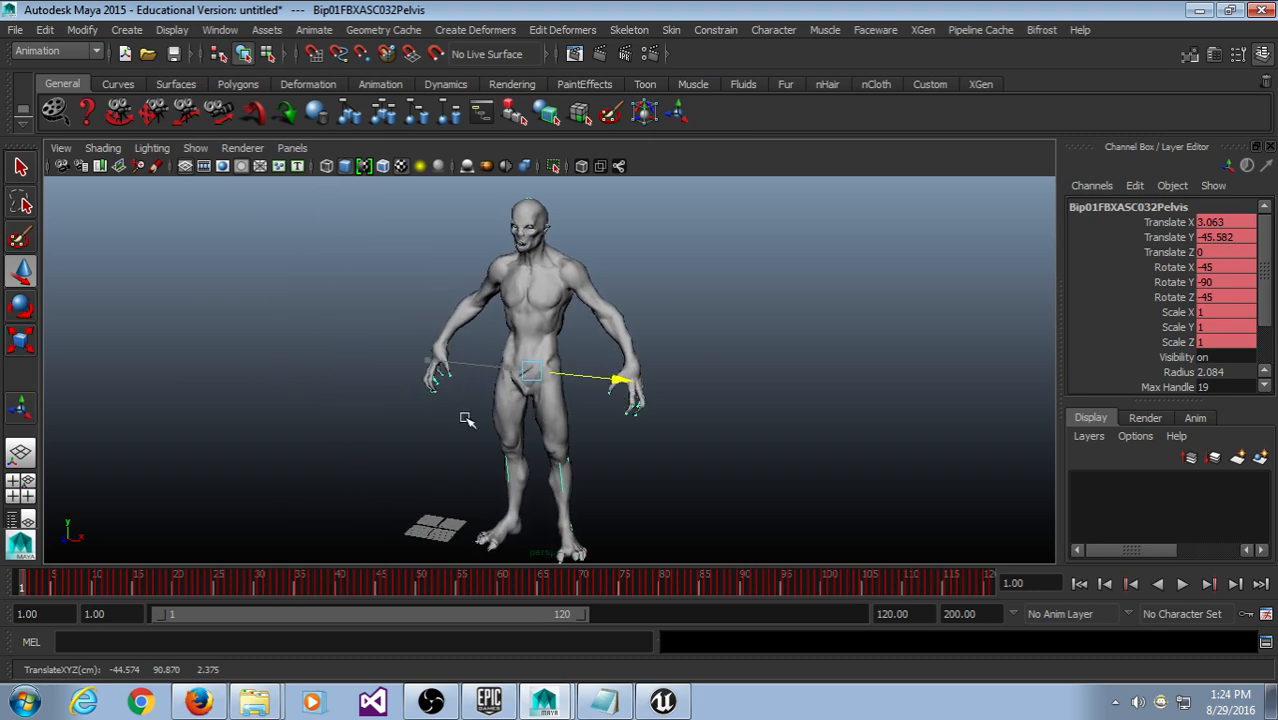
middle_click_drag(466, 419, 366, 467)
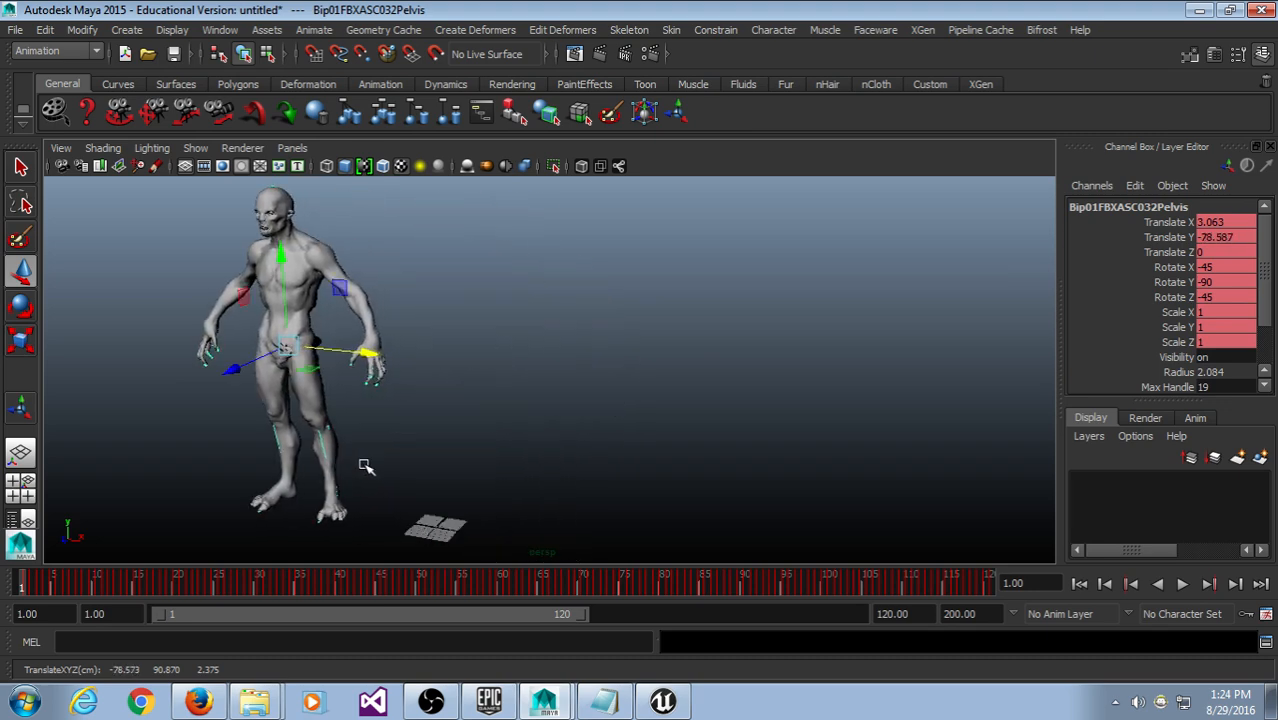
key("ctrl+z")
left_click(621, 458)
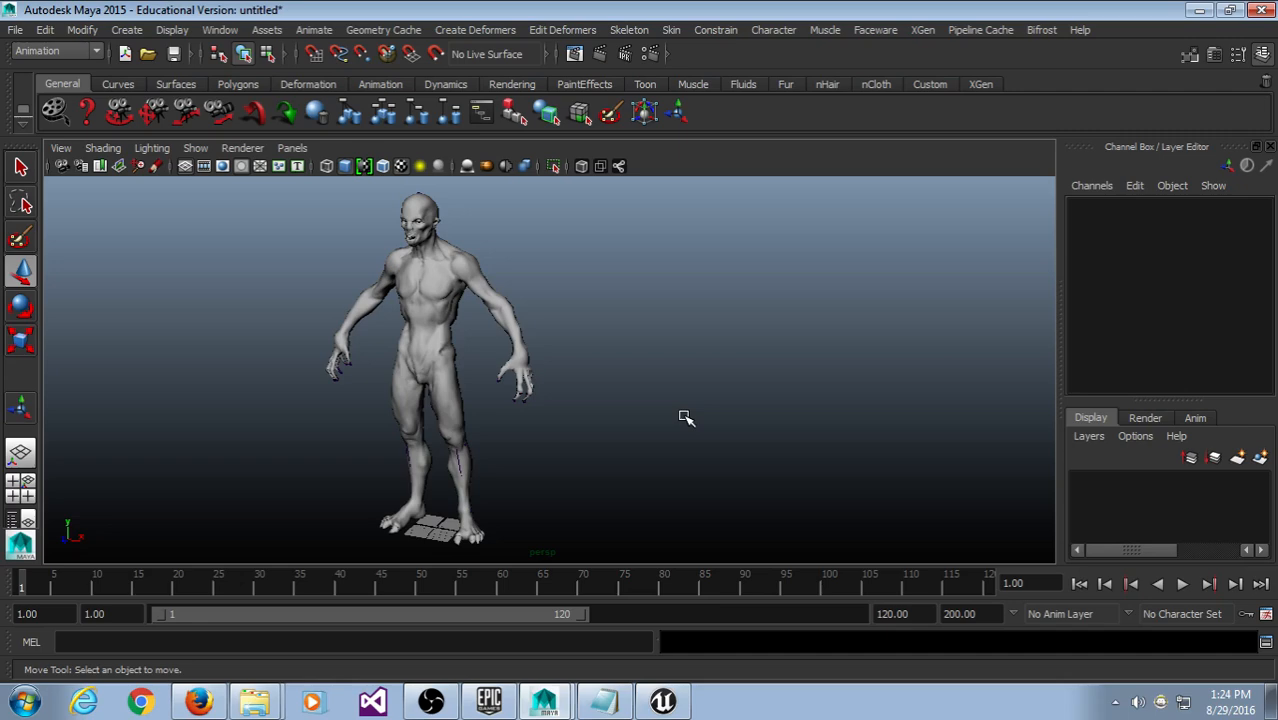
Step: Examine the Zomb mesh and the Finger4 joint in the mutant's hand
scroll(280, 390, "up", 5)
left_click(310, 385)
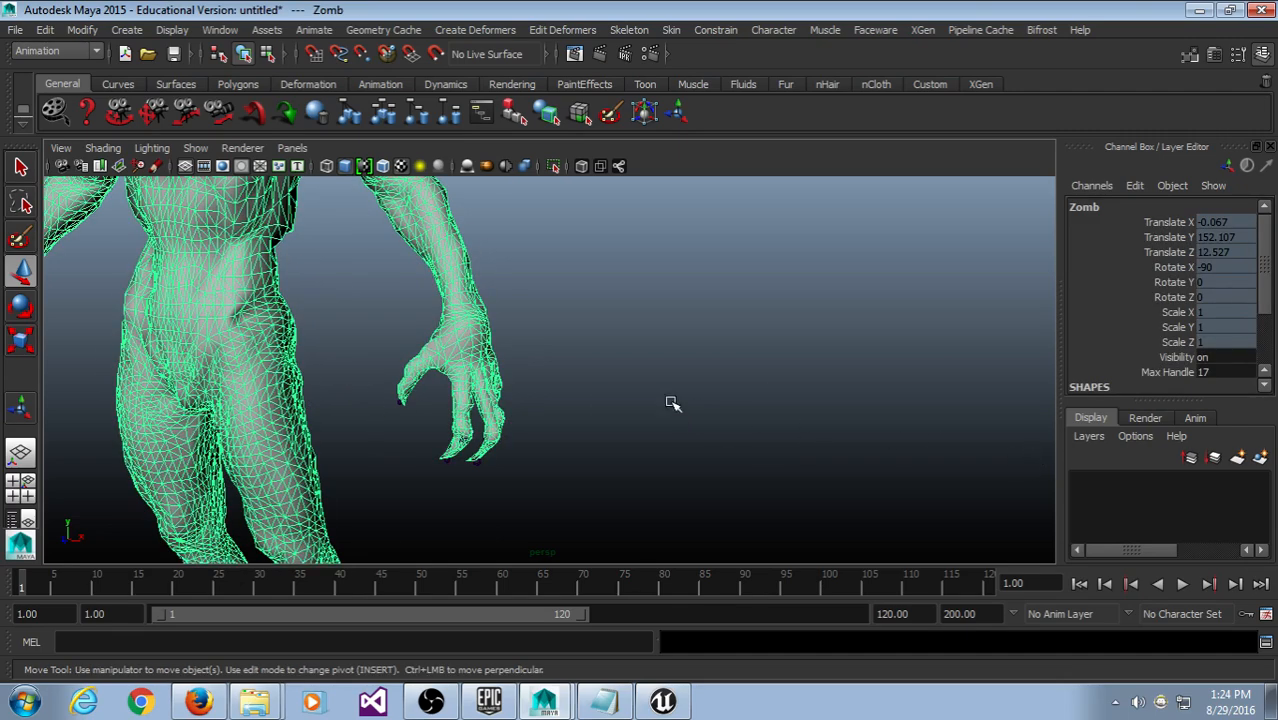
scroll(668, 395, "down", 6)
scroll(665, 388, "up", 4)
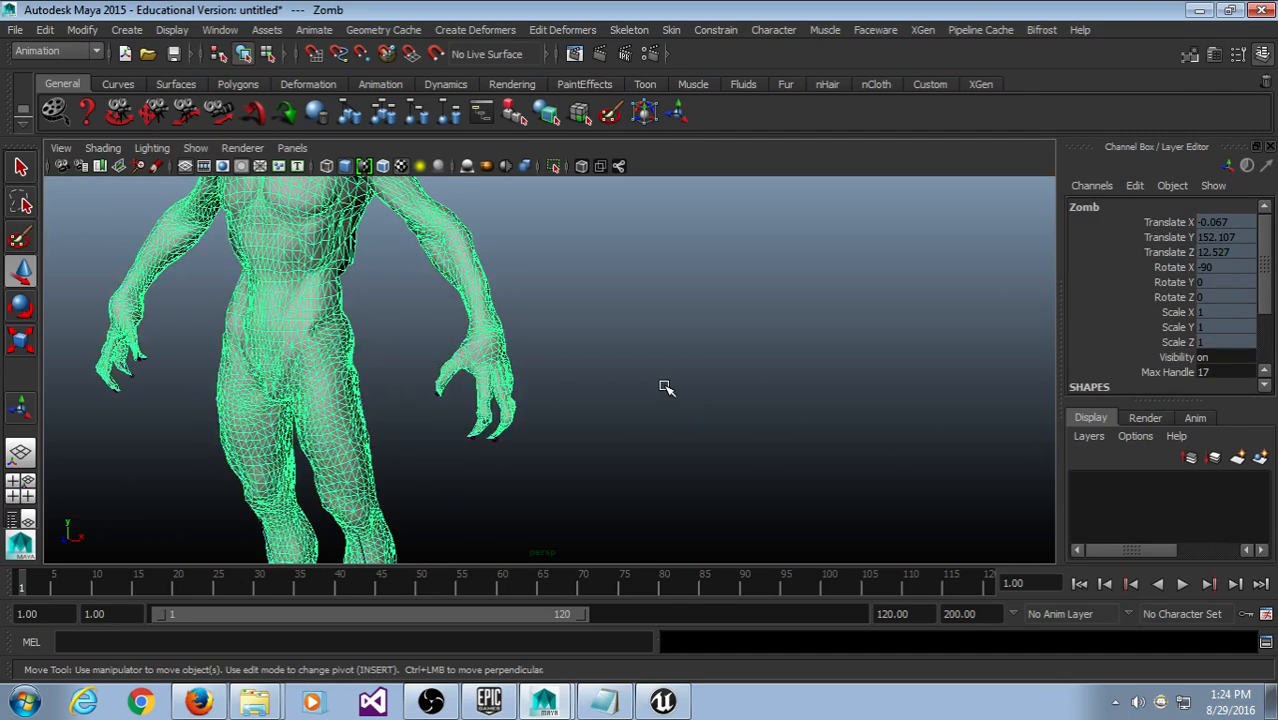
left_click(665, 338)
left_click(502, 358)
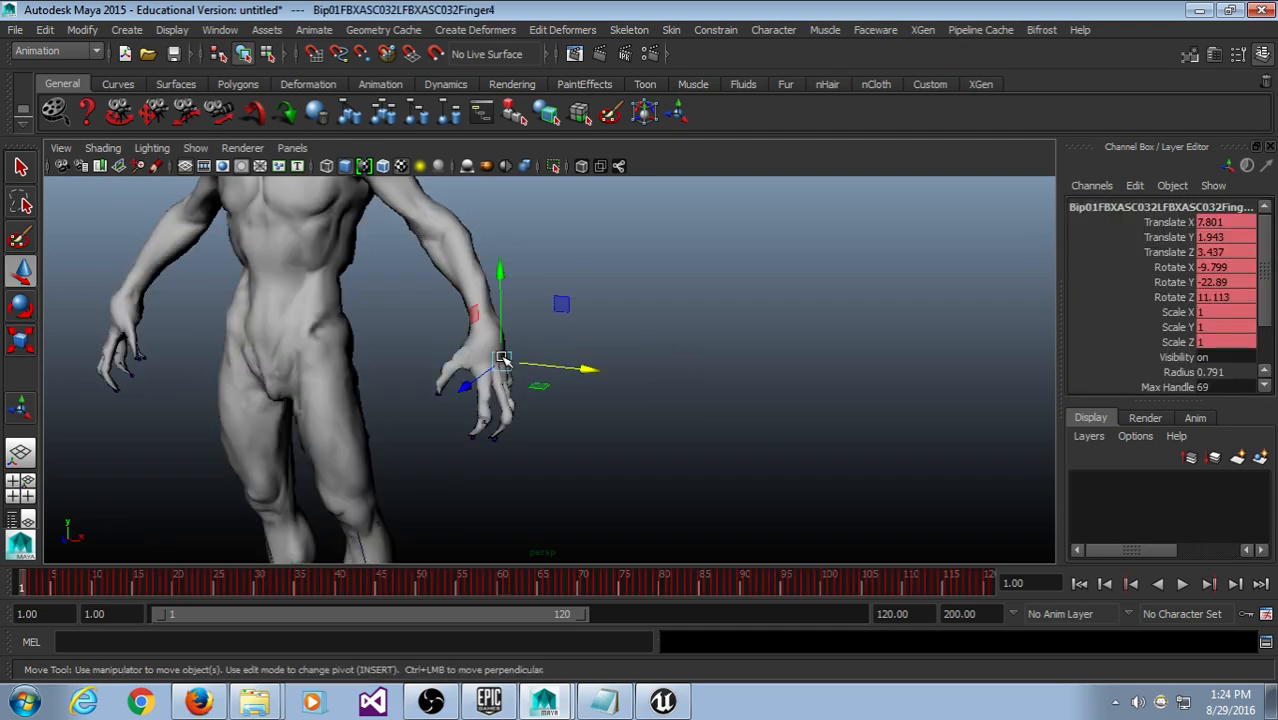
left_click(610, 232)
left_click(465, 212)
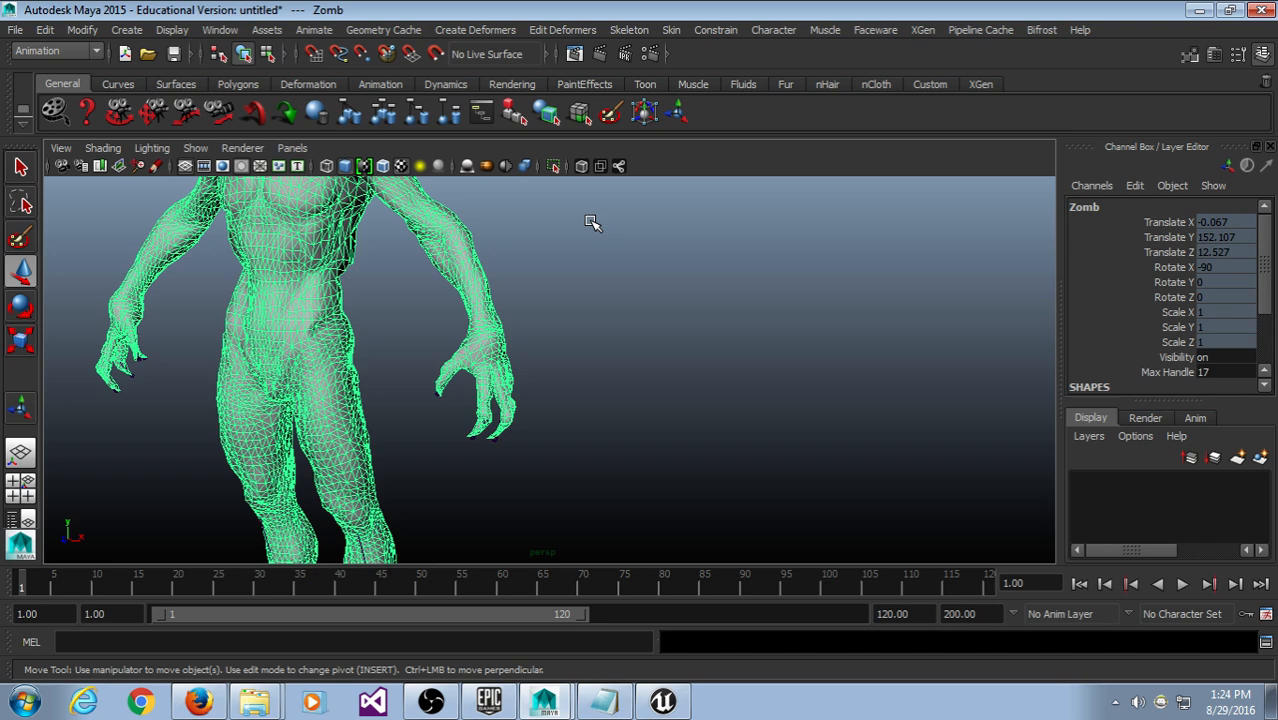
middle_click_drag(585, 250, 598, 424, "alt")
left_click_drag(584, 424, 609, 436, "alt")
middle_click_drag(608, 450, 607, 393, "alt")
scroll(605, 389, "down", 2)
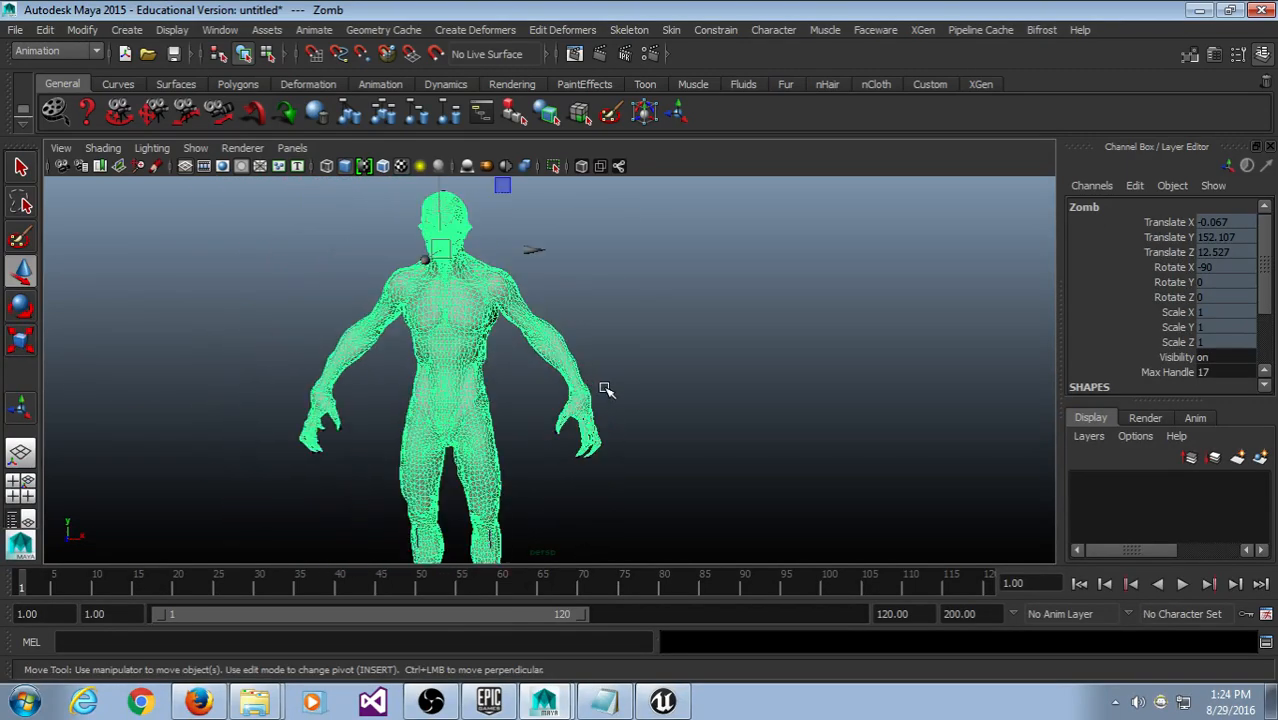
left_click_drag(607, 393, 570, 372, "alt")
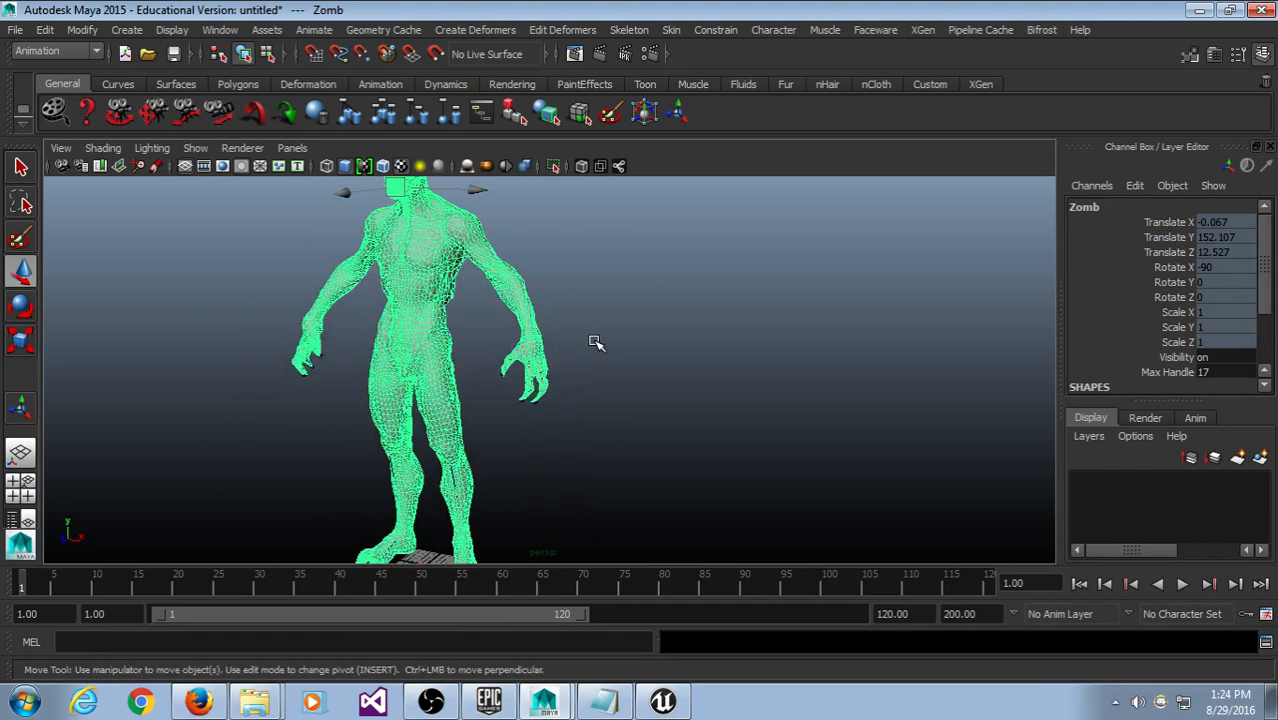
Step: Check the keyed channels of the pelvis joint and review the object types available for bulk deletion
left_click_drag(655, 265, 278, 441)
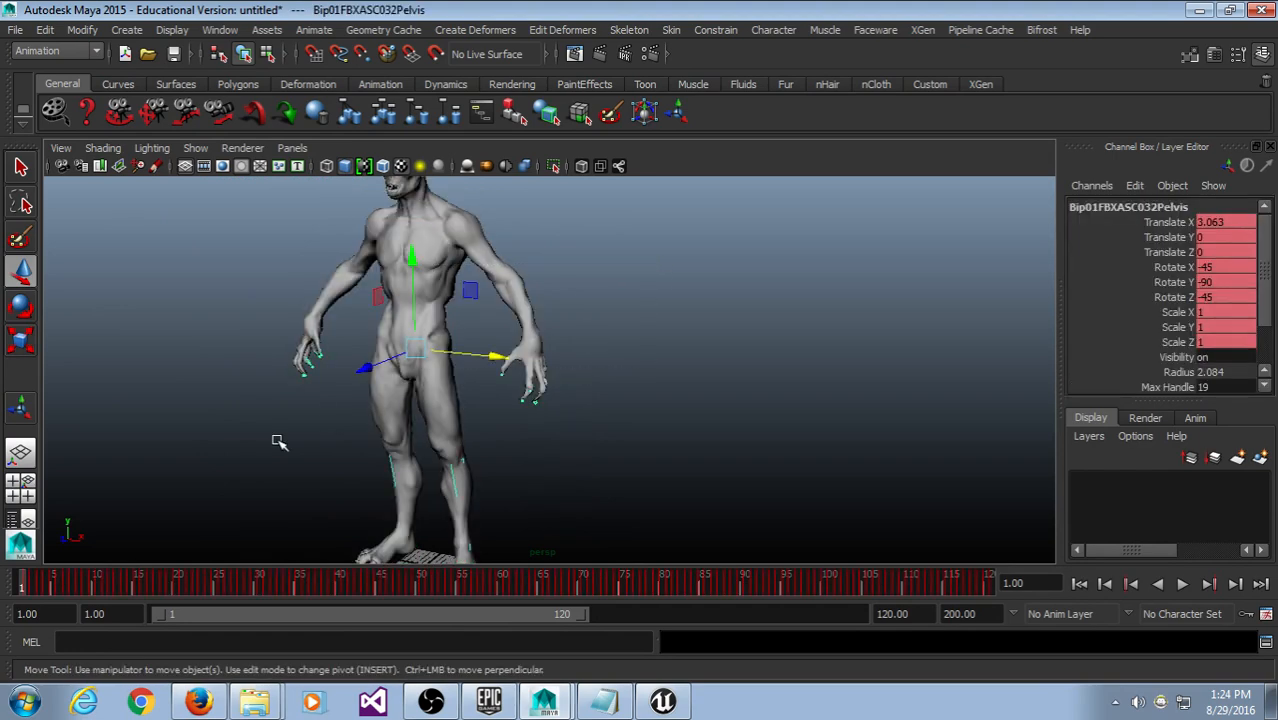
left_click_drag(713, 250, 378, 421)
left_click(236, 287)
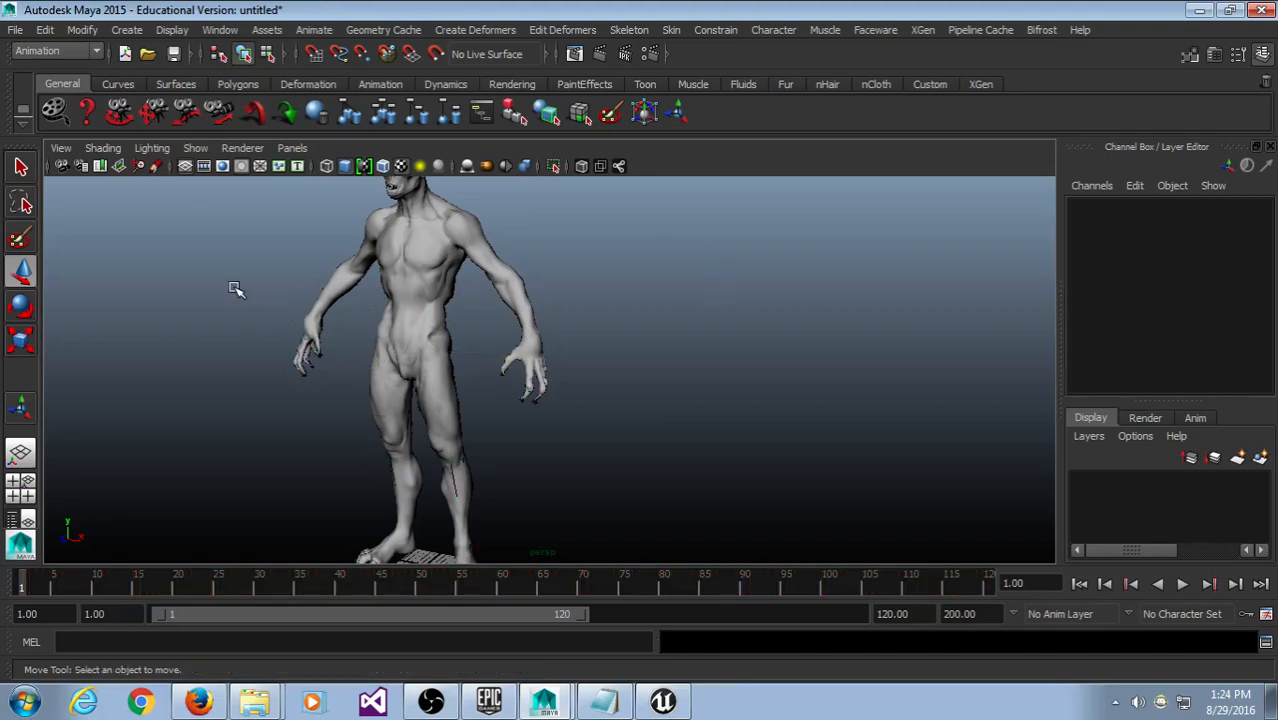
left_click(47, 33)
mouse_move(96, 242)
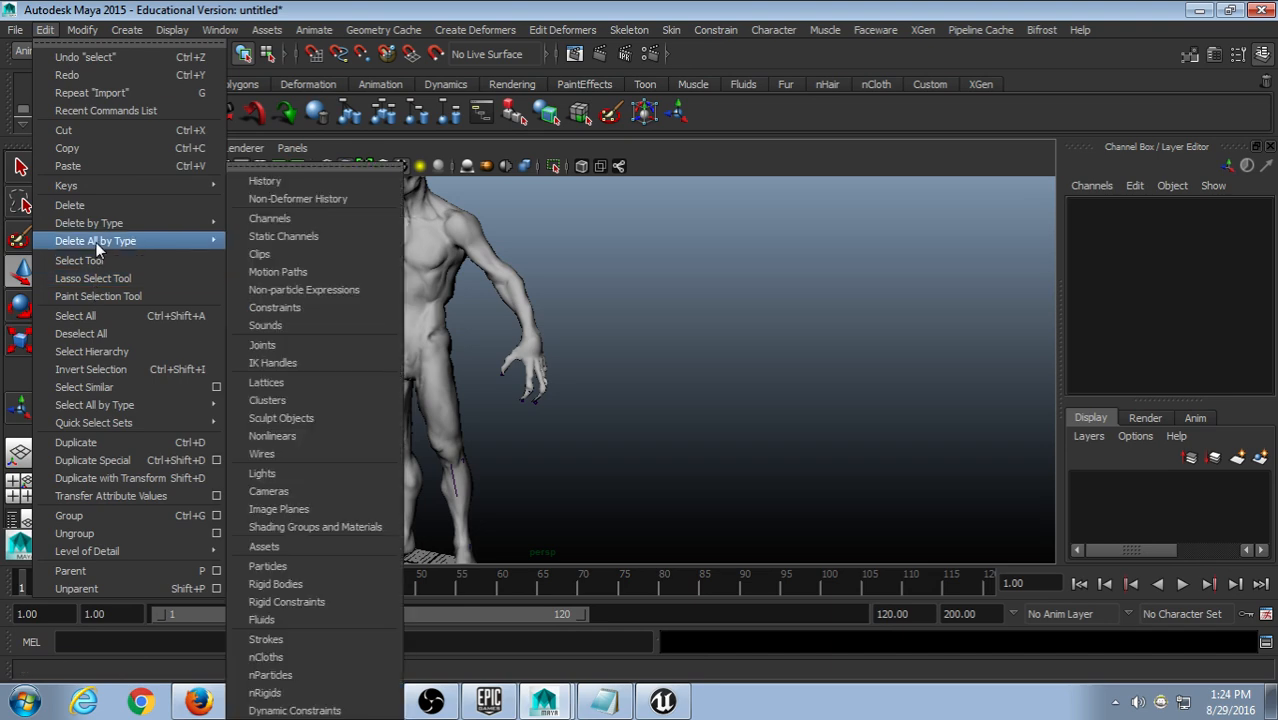
left_click(633, 208)
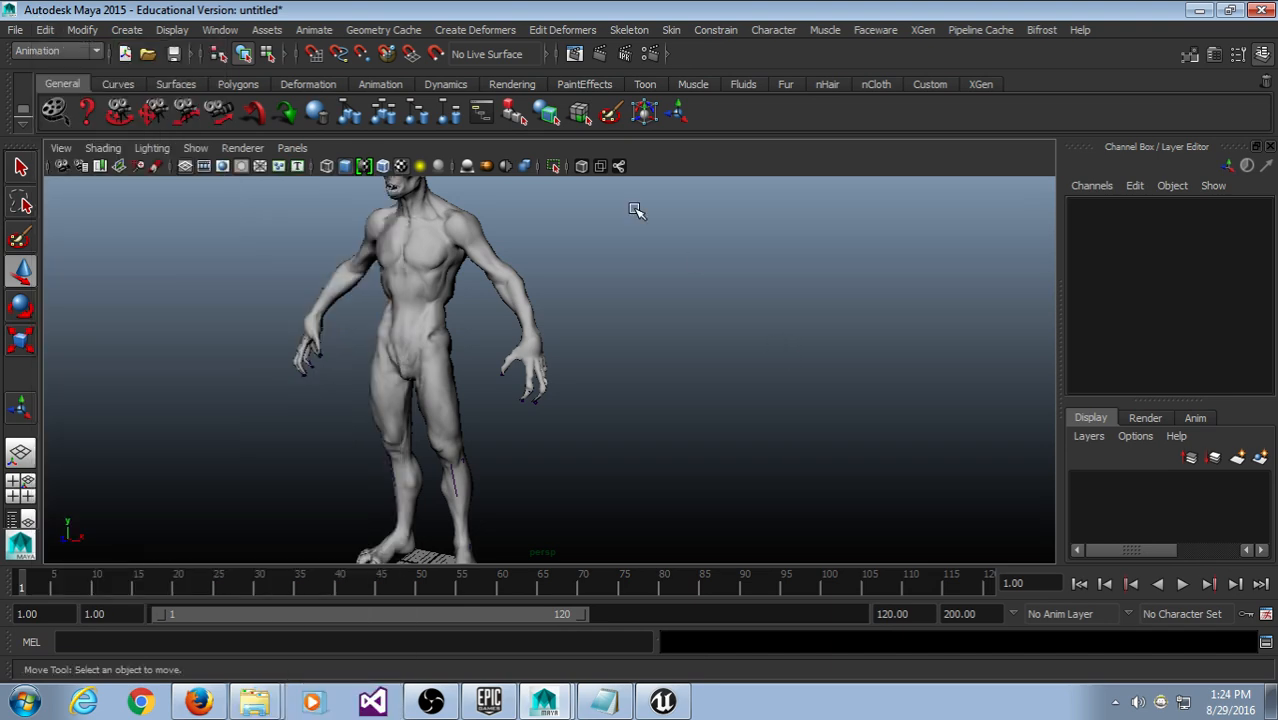
Step: Open the Blend Shape editor and place it clear of the mutant's head
left_click_drag(633, 208, 234, 462)
left_click(648, 286)
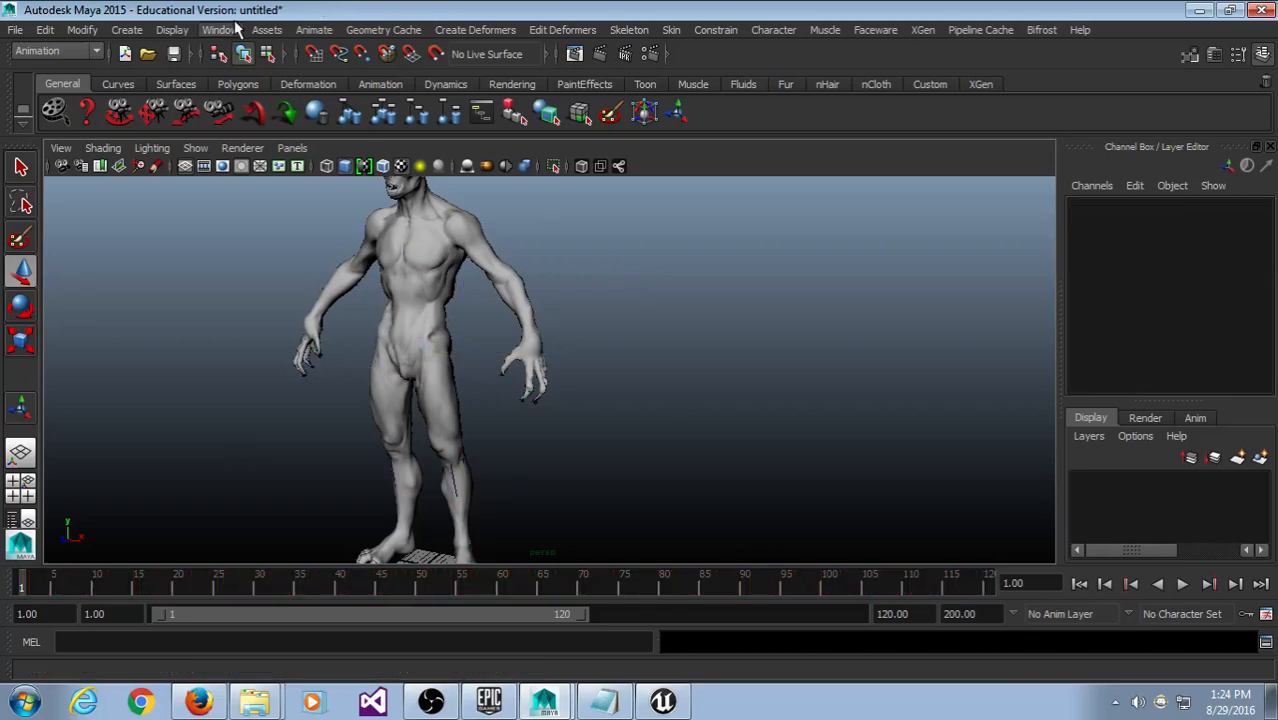
left_click(220, 29)
mouse_move(255, 96)
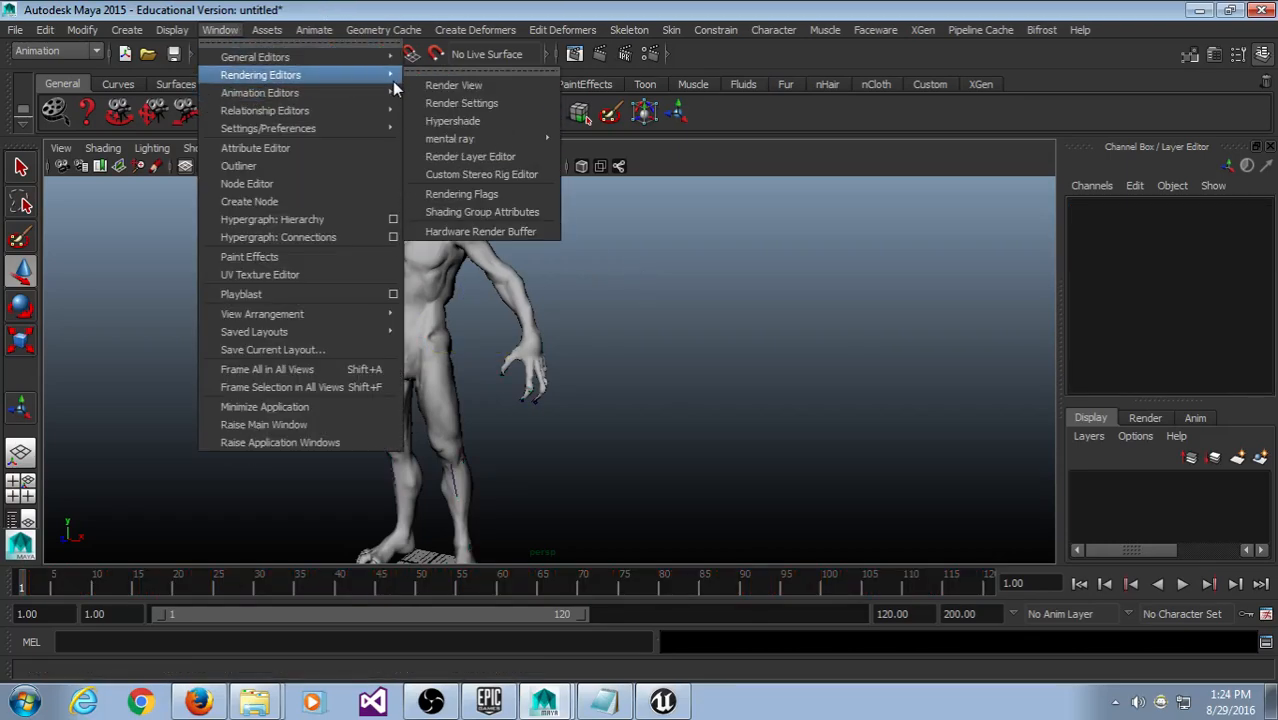
mouse_move(370, 90)
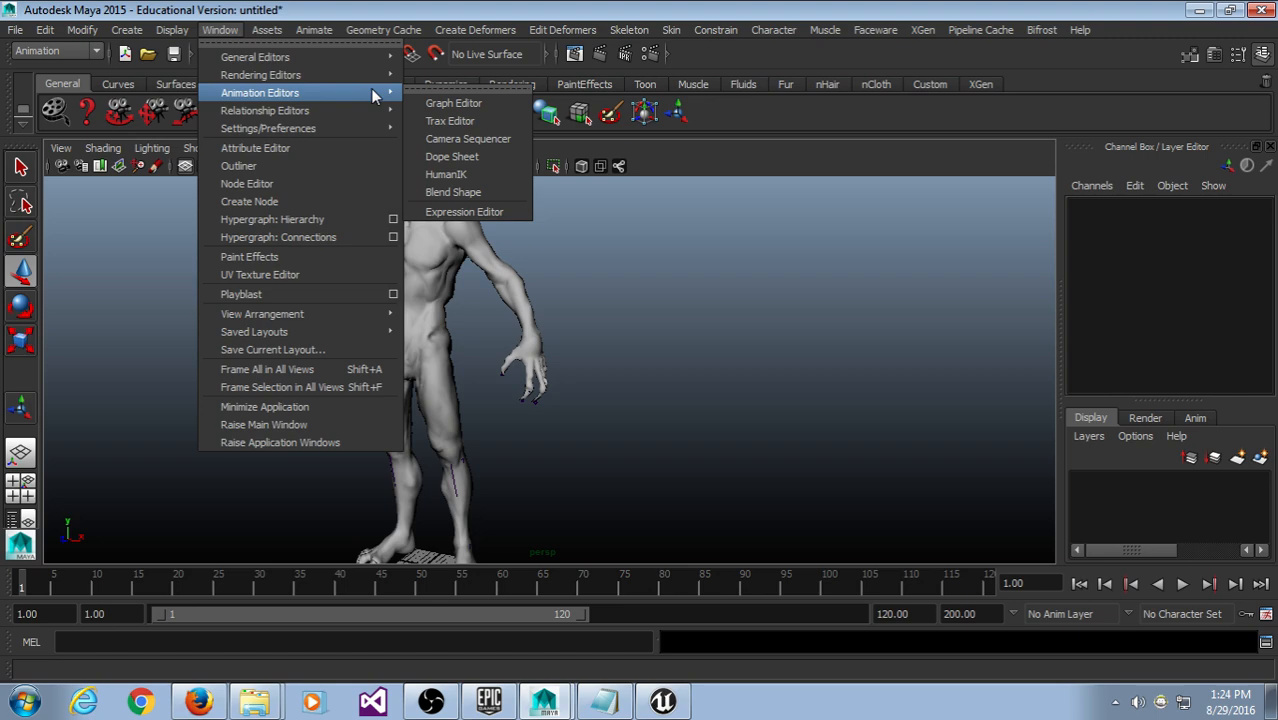
left_click(484, 192)
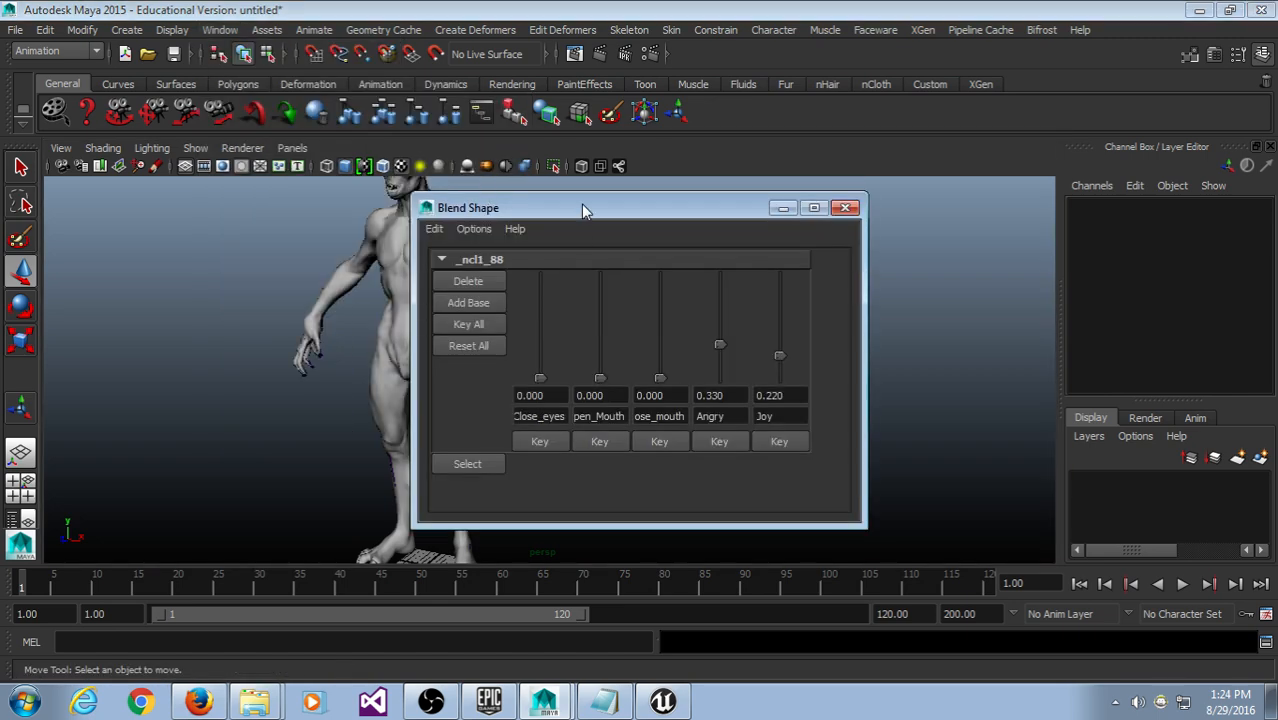
left_click_drag(584, 208, 801, 88)
Step: Test the mutant's facial blend shapes by setting Angry to 0.972, close eyes and open mouth to 1, and close mouth to 0.963
scroll(505, 413, "up", 3)
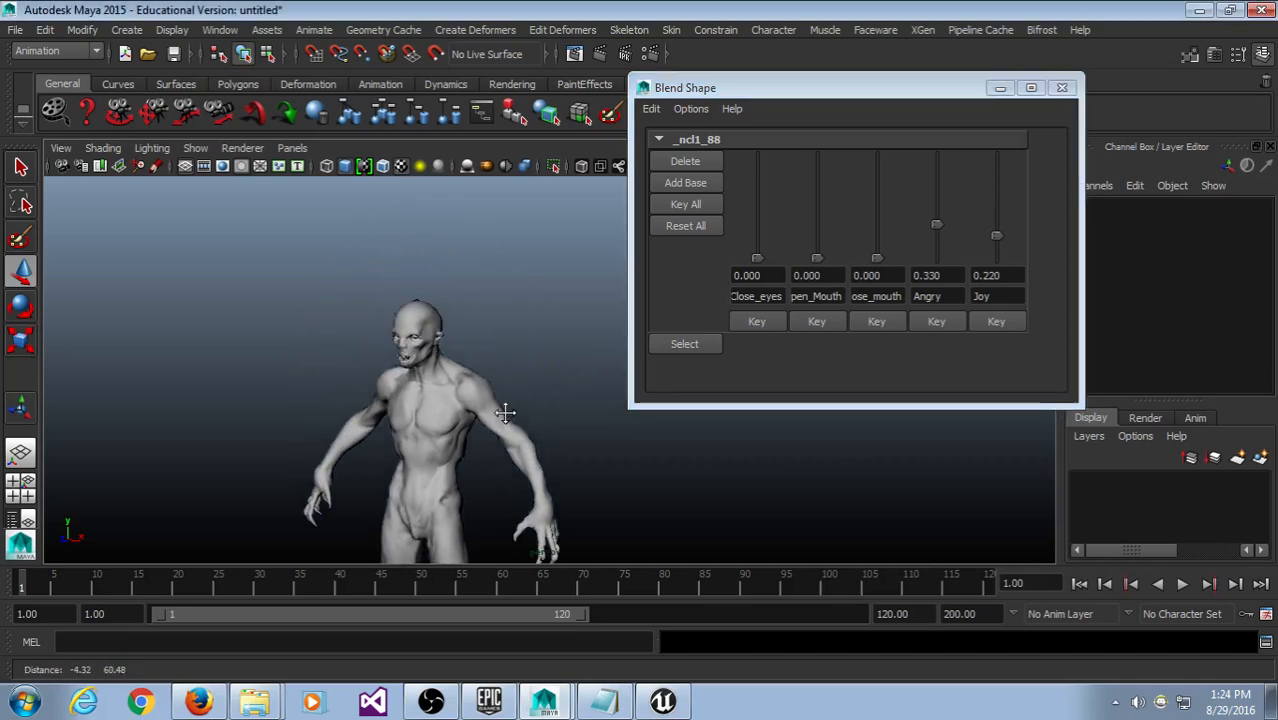
middle_click_drag(505, 413, 504, 424, "alt")
scroll(474, 416, "up", 5)
left_click_drag(422, 416, 484, 422, "alt")
scroll(482, 424, "up", 4)
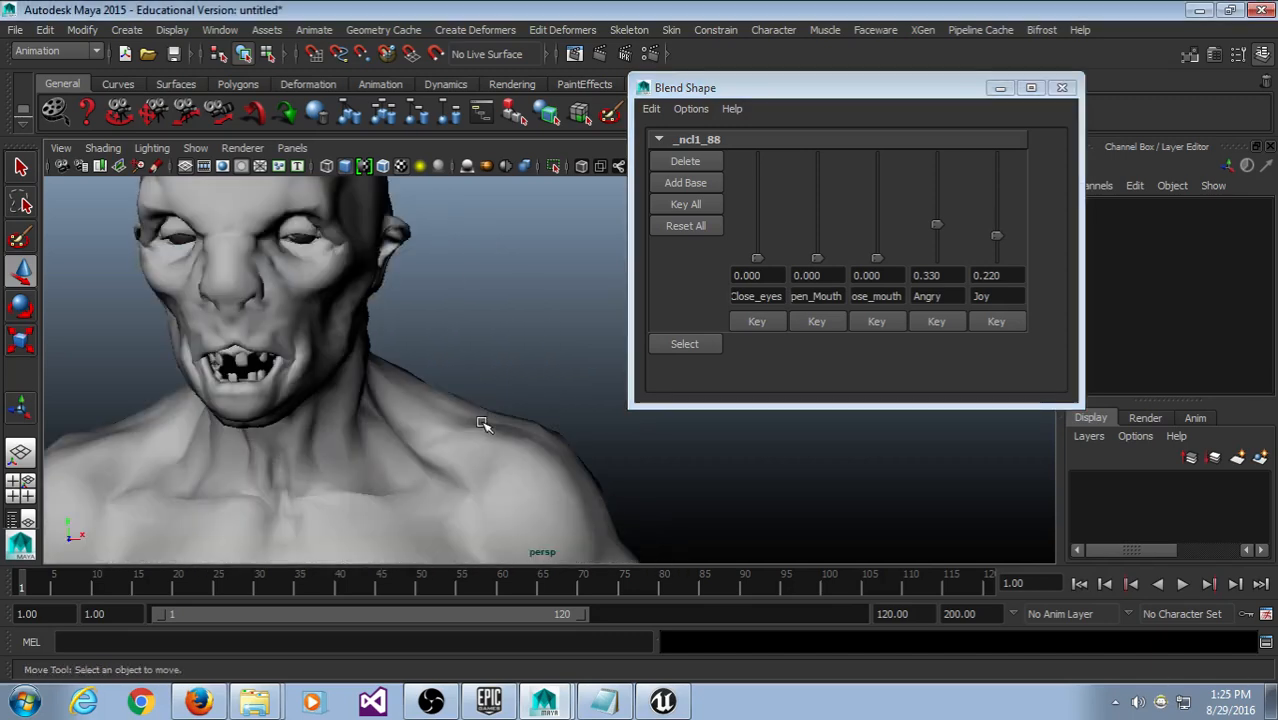
middle_click_drag(388, 325, 416, 357, "alt")
left_click_drag(416, 362, 417, 343, "alt")
middle_click_drag(416, 338, 418, 382, "alt")
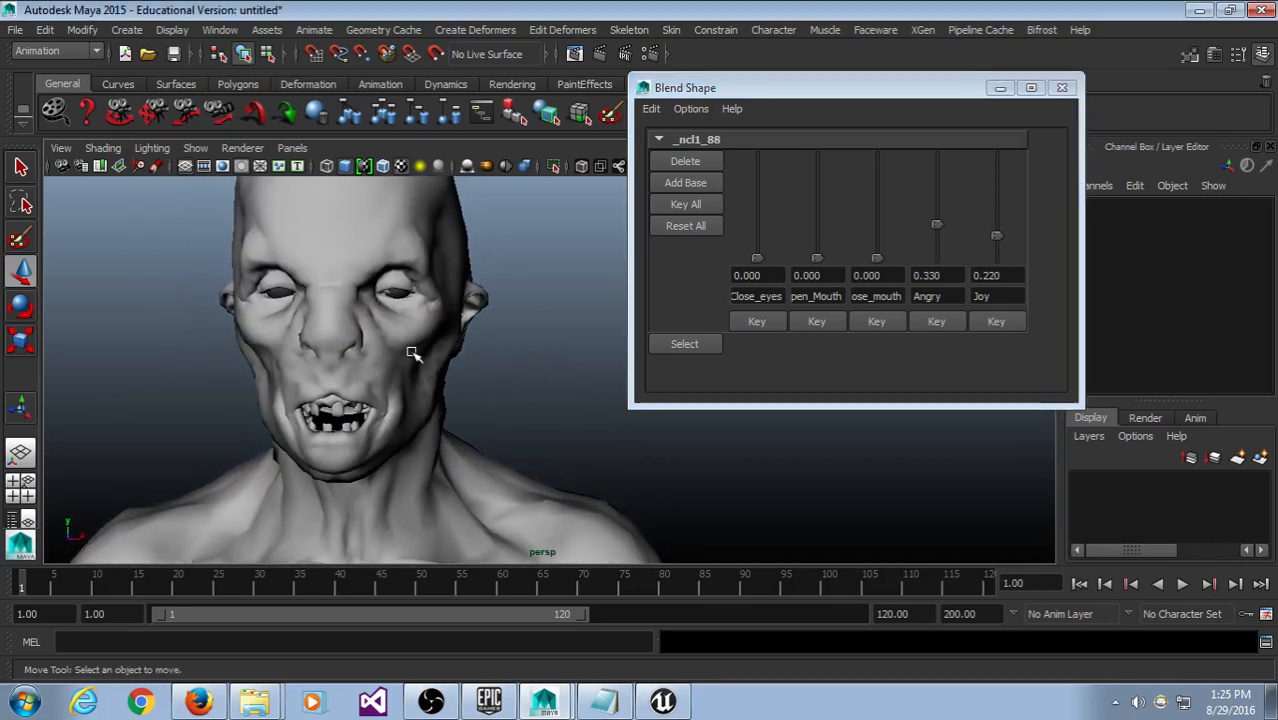
left_click(398, 294)
left_click(462, 356)
left_click_drag(936, 225, 909, 160)
left_click_drag(759, 257, 760, 151)
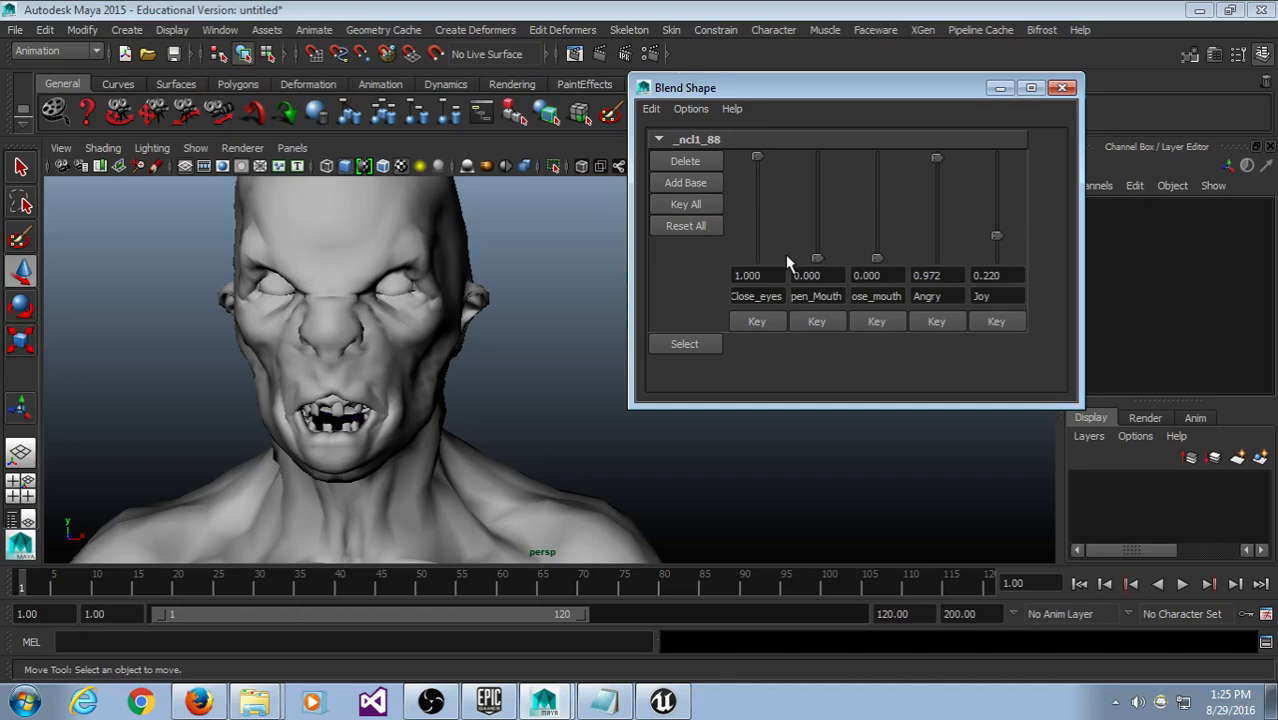
left_click_drag(814, 262, 816, 155)
left_click_drag(870, 257, 908, 172)
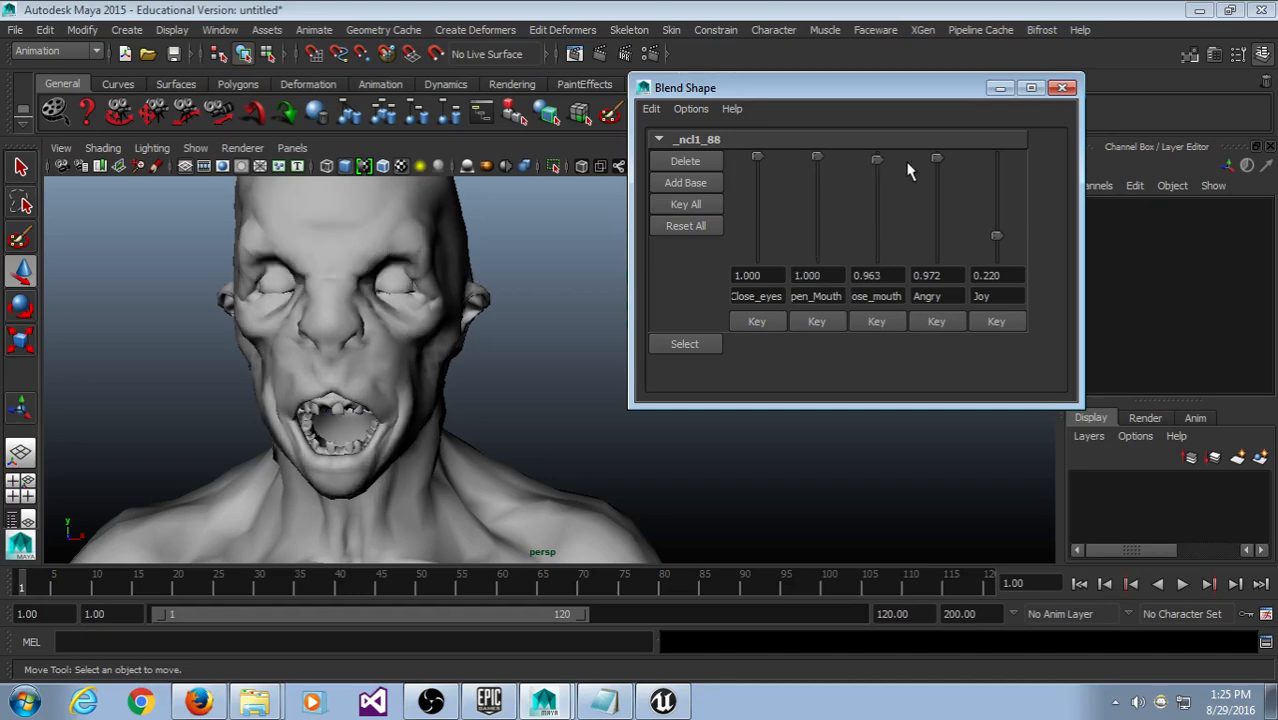
Step: Set all five facial blend shape weights, from close eyes to Joy, to 0
left_click_drag(996, 237, 1018, 300)
left_click_drag(937, 160, 937, 262)
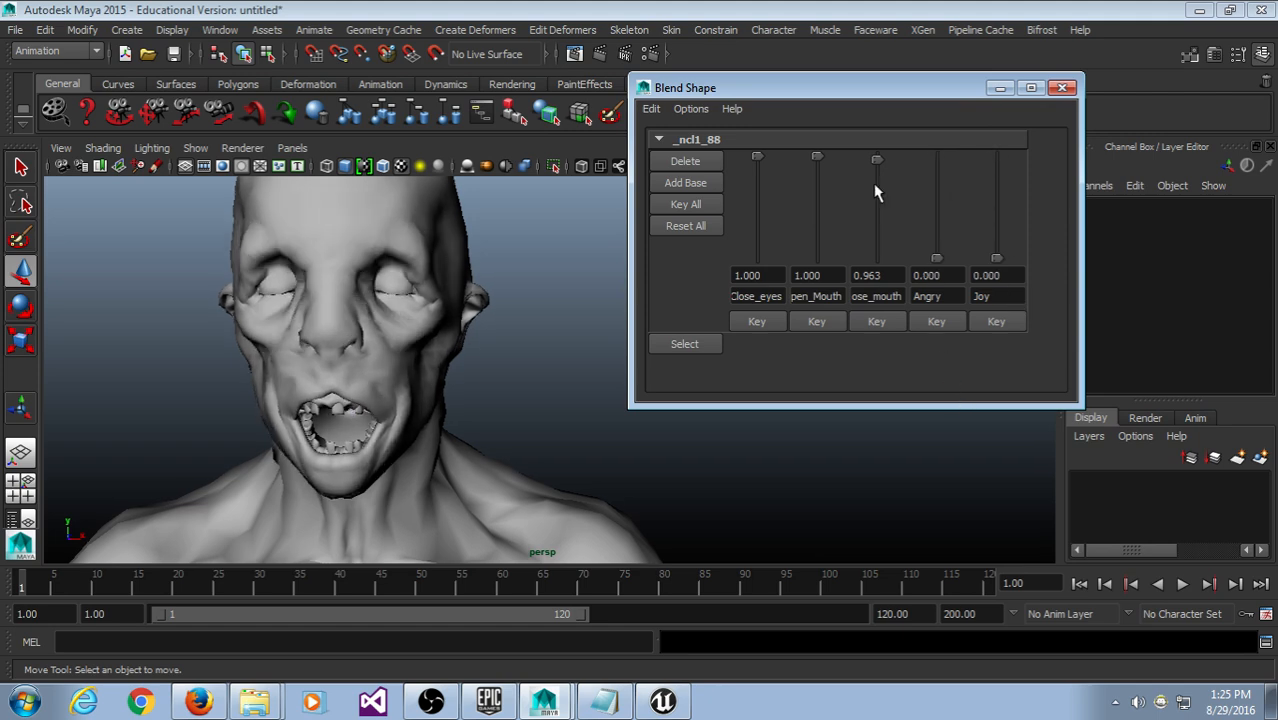
left_click_drag(879, 163, 877, 262)
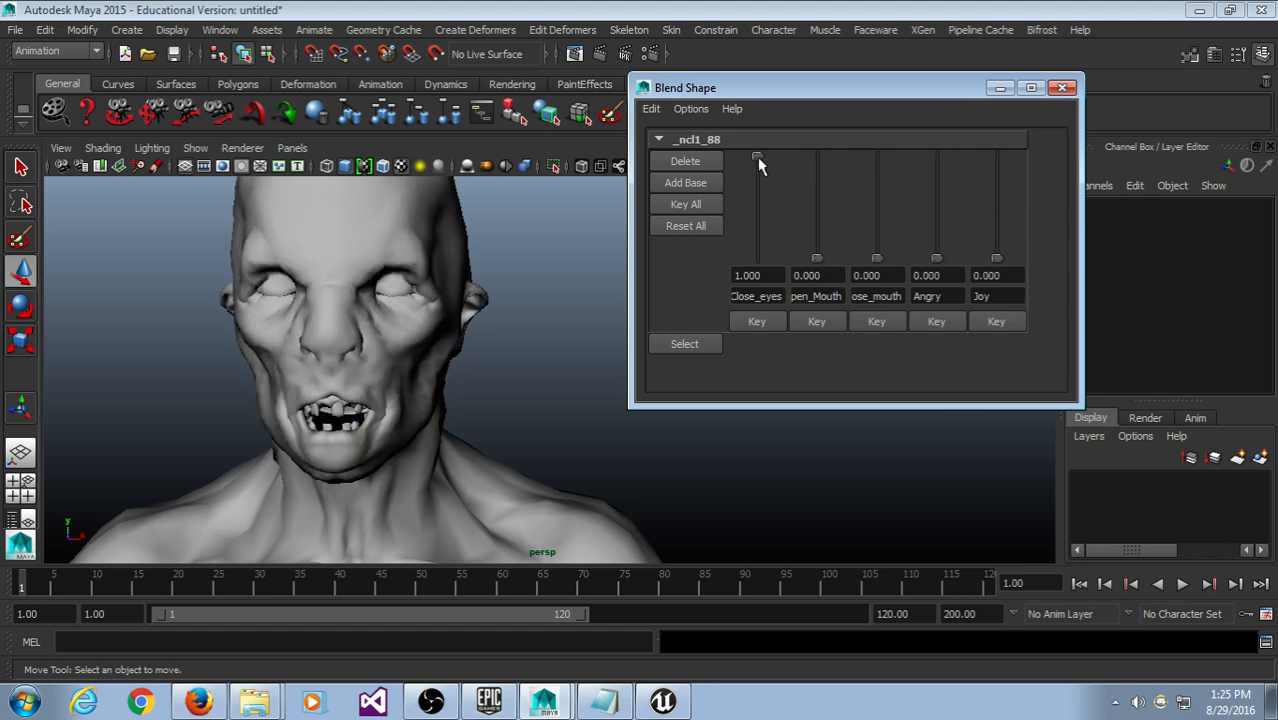
left_click_drag(757, 157, 770, 335)
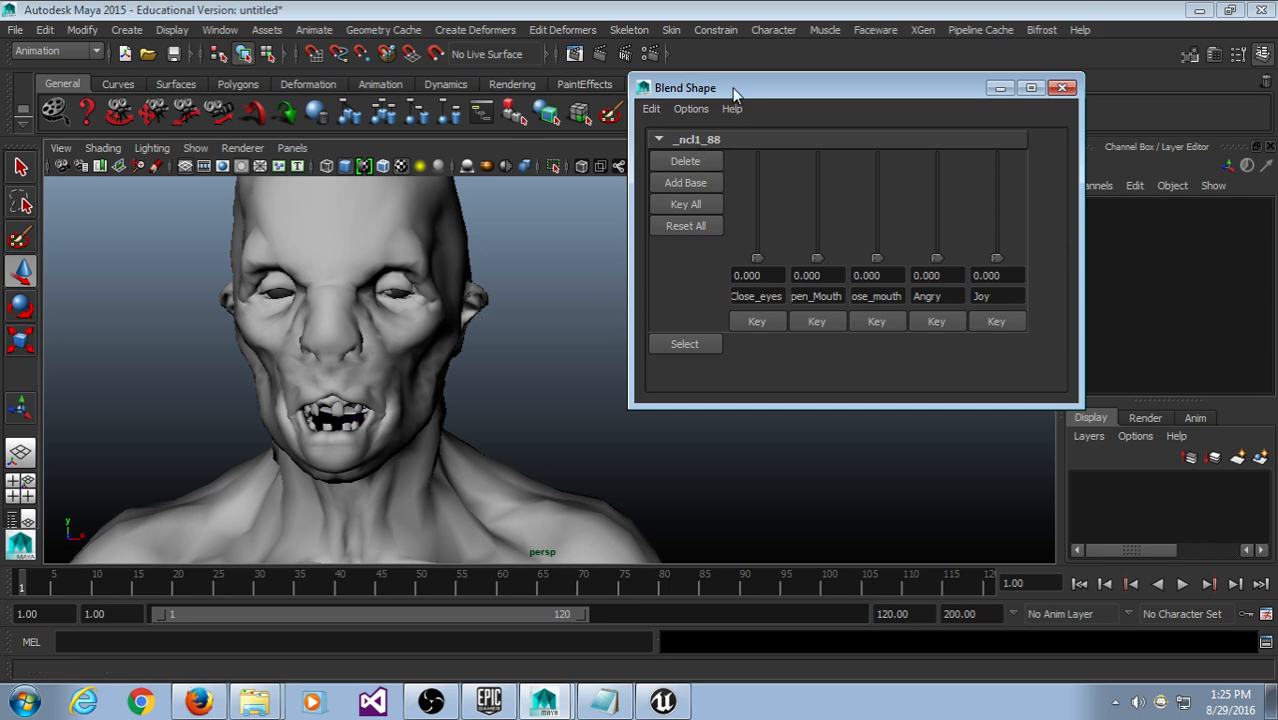
left_click_drag(733, 90, 748, 82)
left_click_drag(1012, 251, 965, 718)
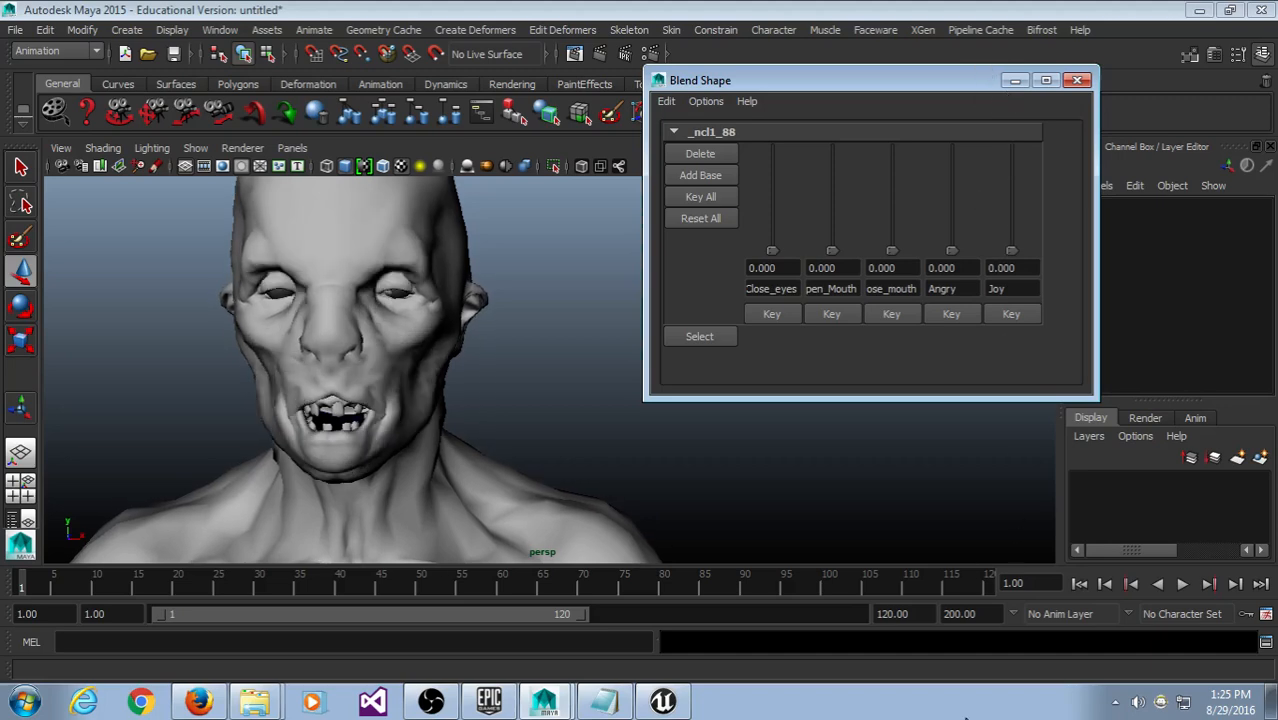
Step: Select the mutant's pelvis joint and move the Blend Shape editor lower beside the body
left_click(467, 391)
scroll(385, 385, "up", 5)
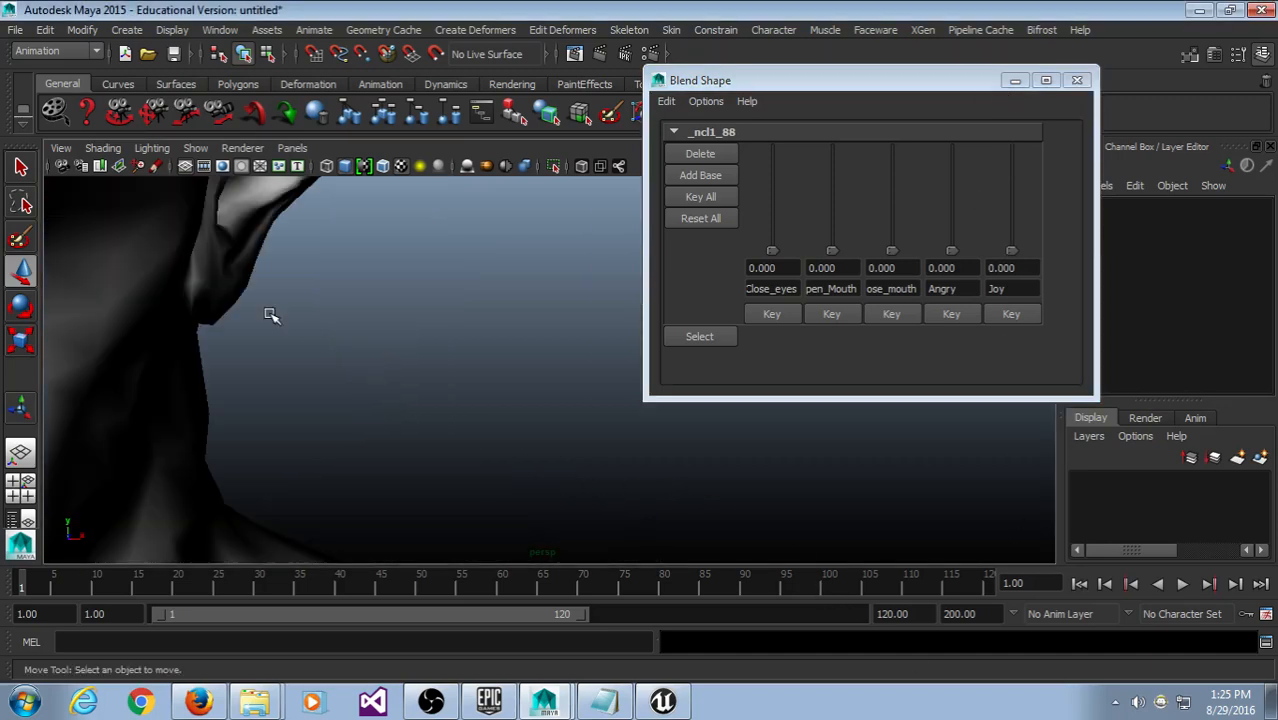
middle_click_drag(267, 311, 362, 371, "alt")
scroll(358, 376, "down", 8)
middle_click_drag(475, 444, 368, 289, "alt")
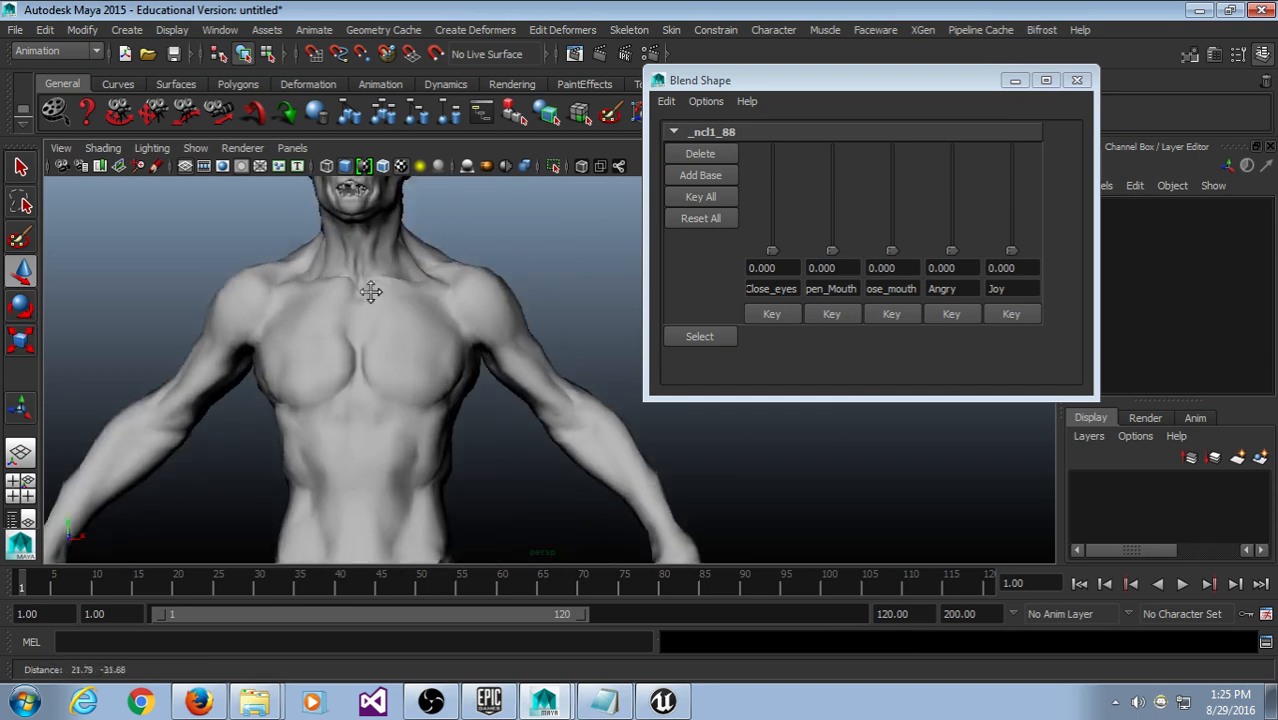
scroll(484, 457, "down", 4)
middle_click_drag(484, 457, 356, 289, "alt")
left_click(285, 330)
middle_click_drag(285, 332, 286, 400, "alt")
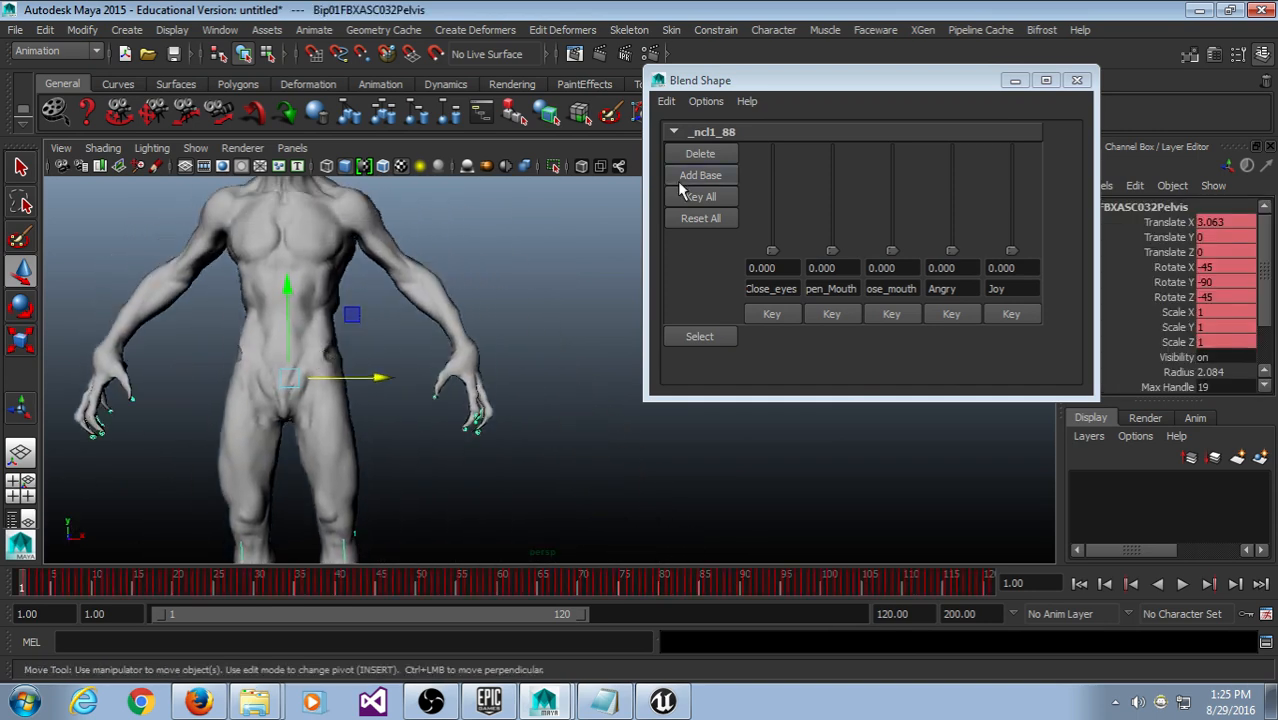
left_click_drag(923, 79, 833, 180)
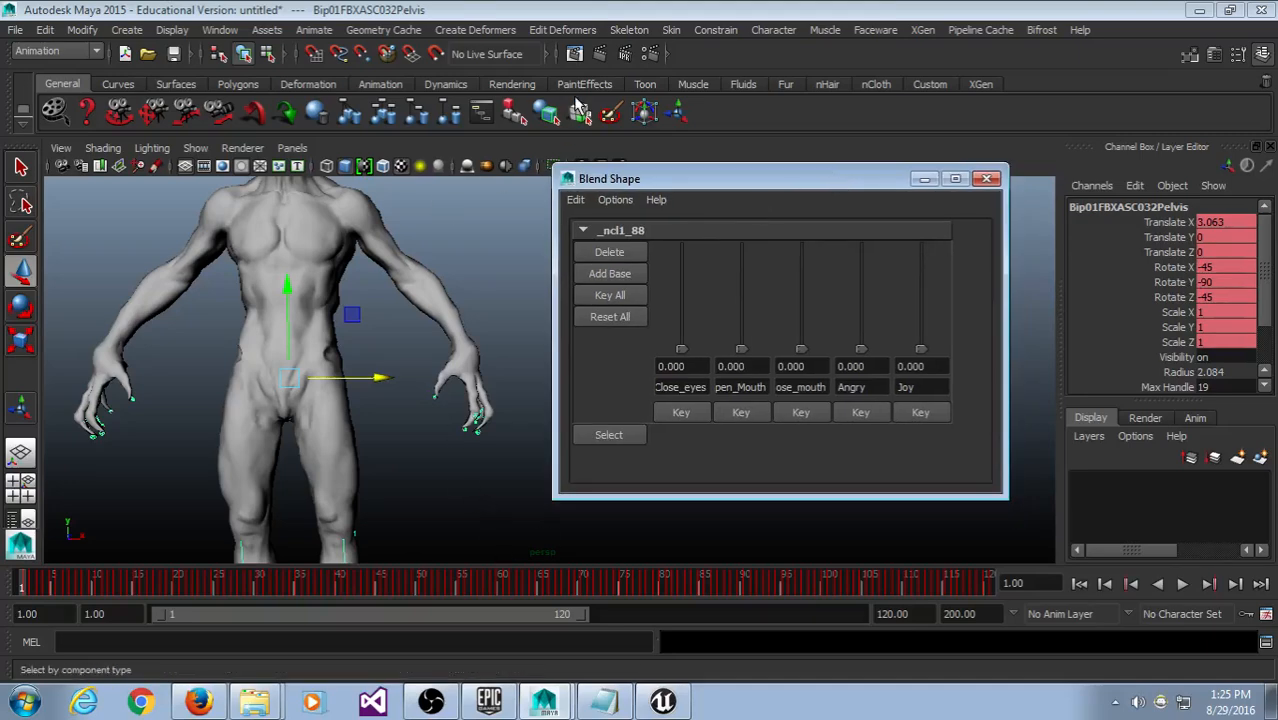
Step: Open the Detach Skin options and check the History choices, keeping Delete history and Remove joint colors
left_click(645, 31)
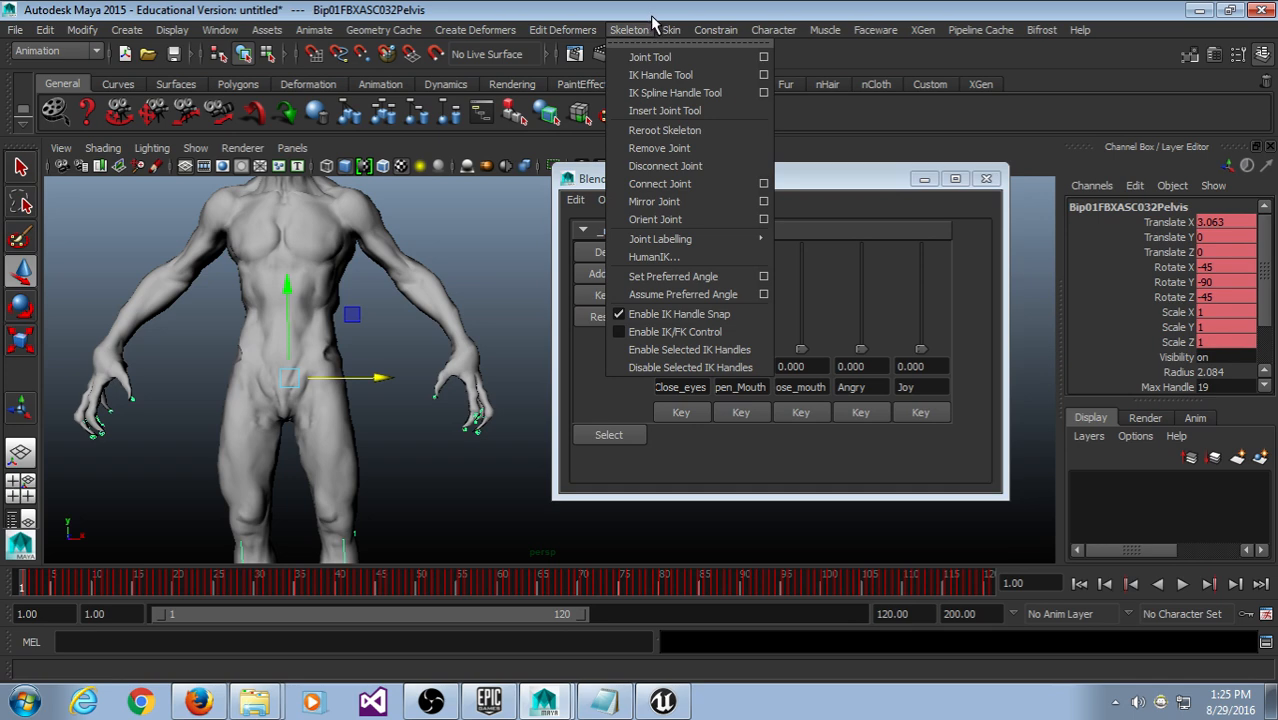
mouse_move(672, 31)
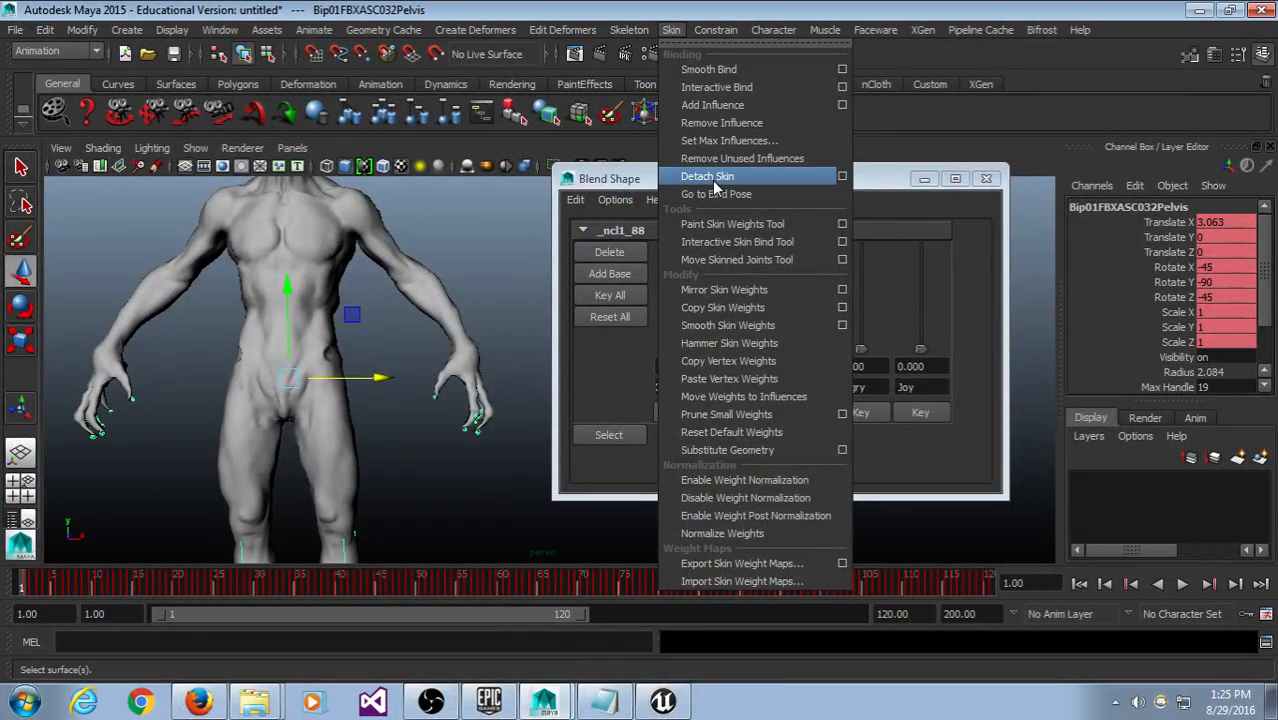
left_click(842, 177)
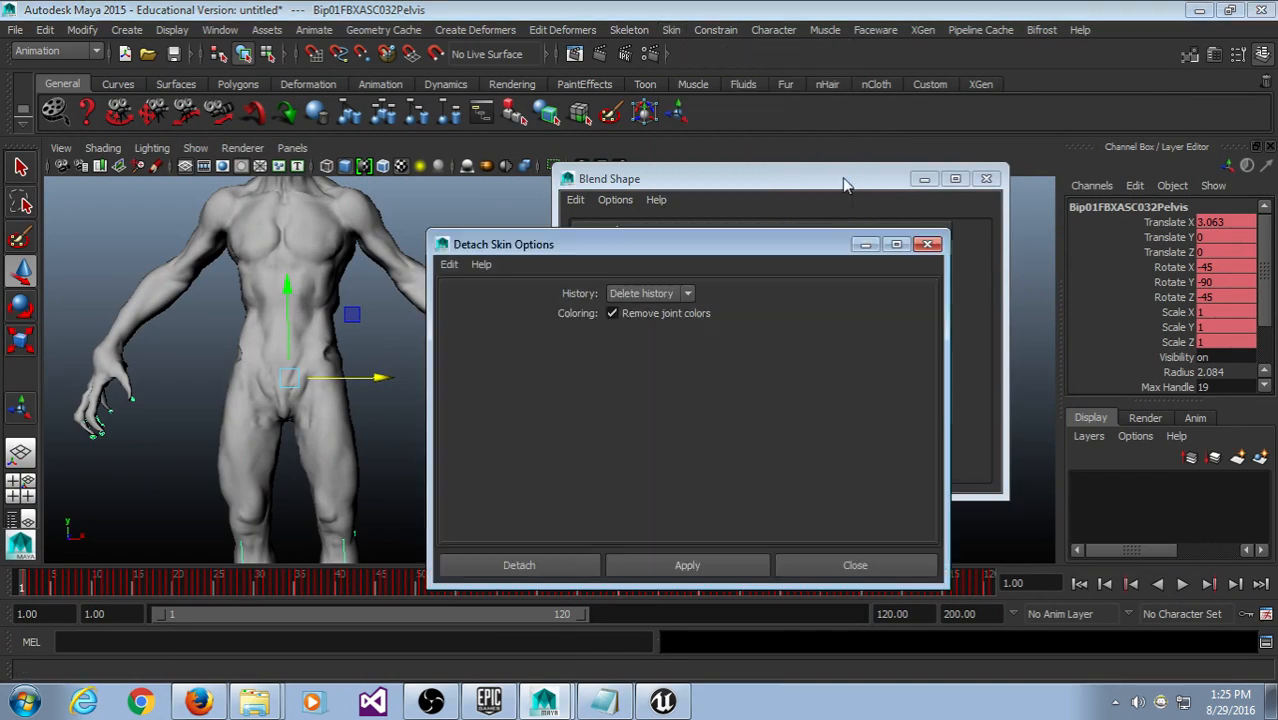
left_click(688, 294)
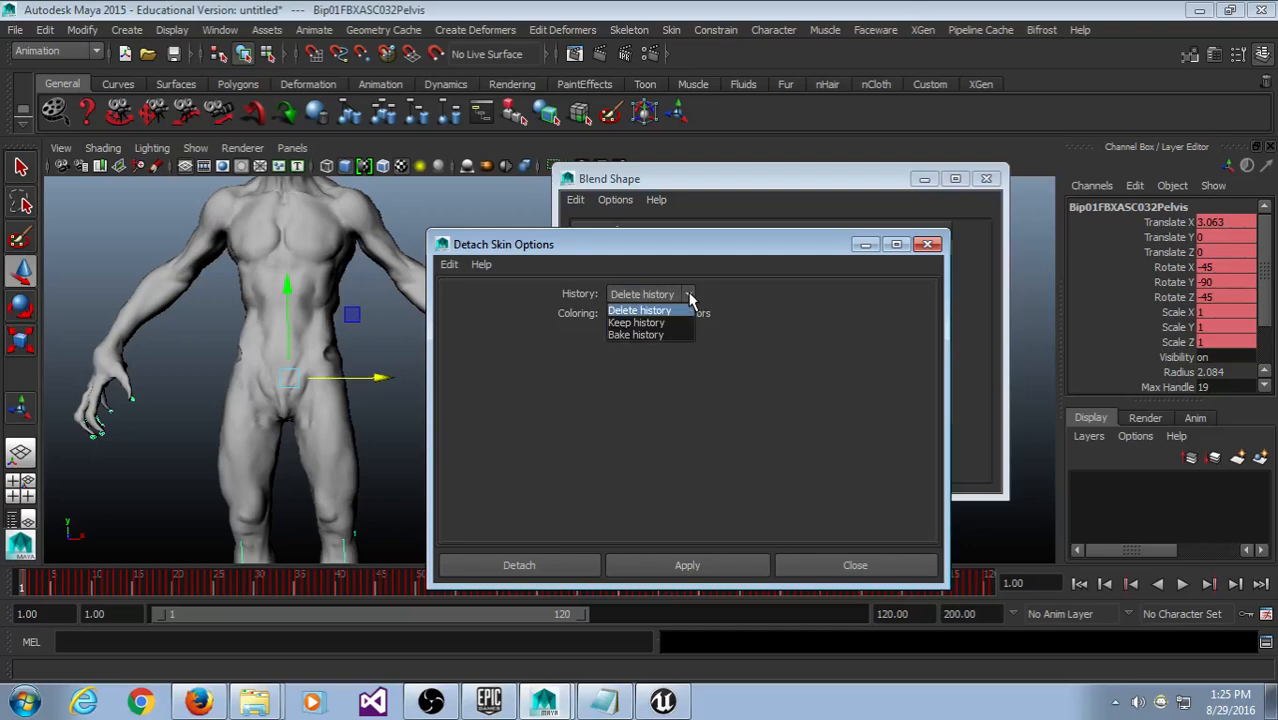
left_click(714, 278)
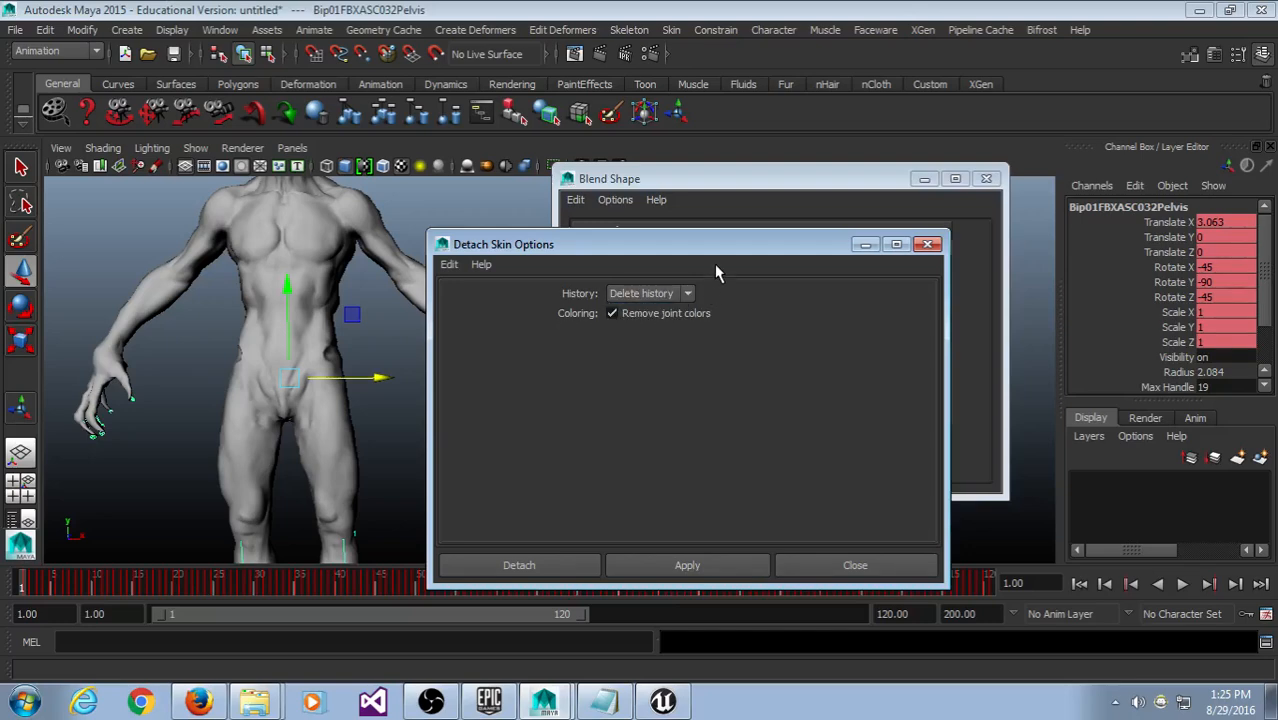
left_click_drag(723, 244, 905, 135)
Step: Detach the skin of the Zomb mesh from the skeleton with Delete history and Remove joint colors
left_click(896, 451)
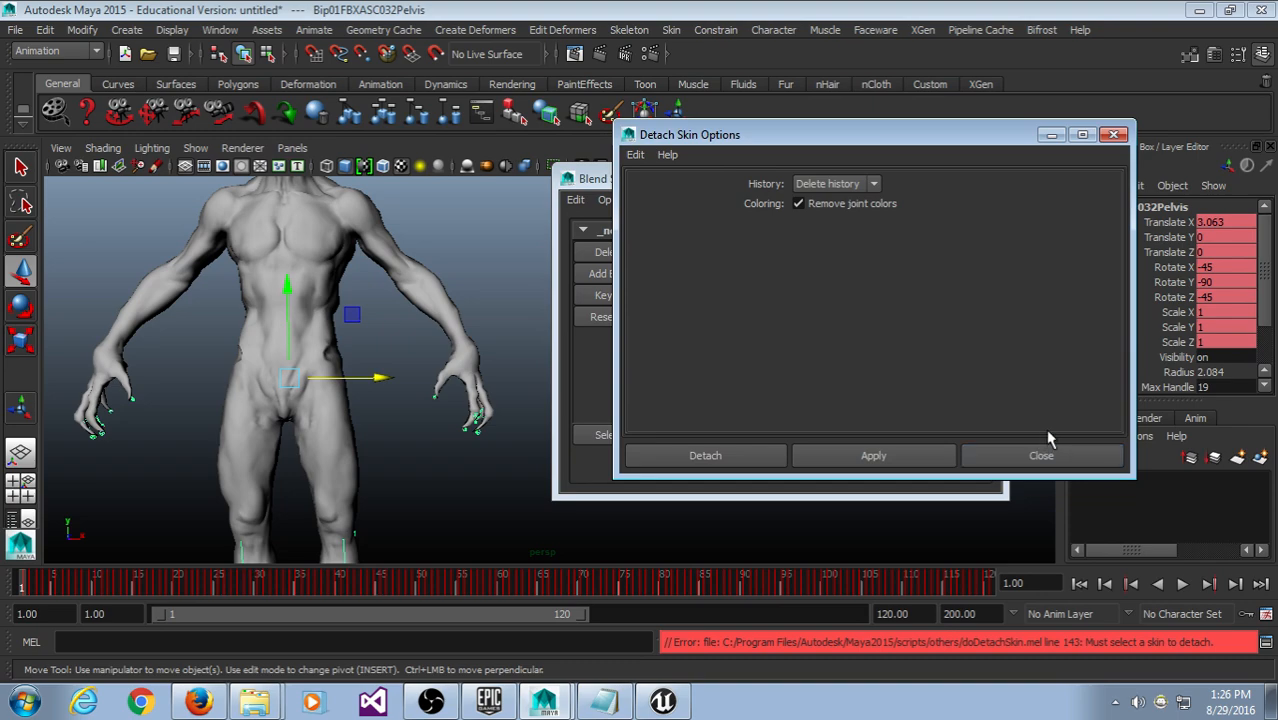
left_click(430, 268)
left_click(392, 250)
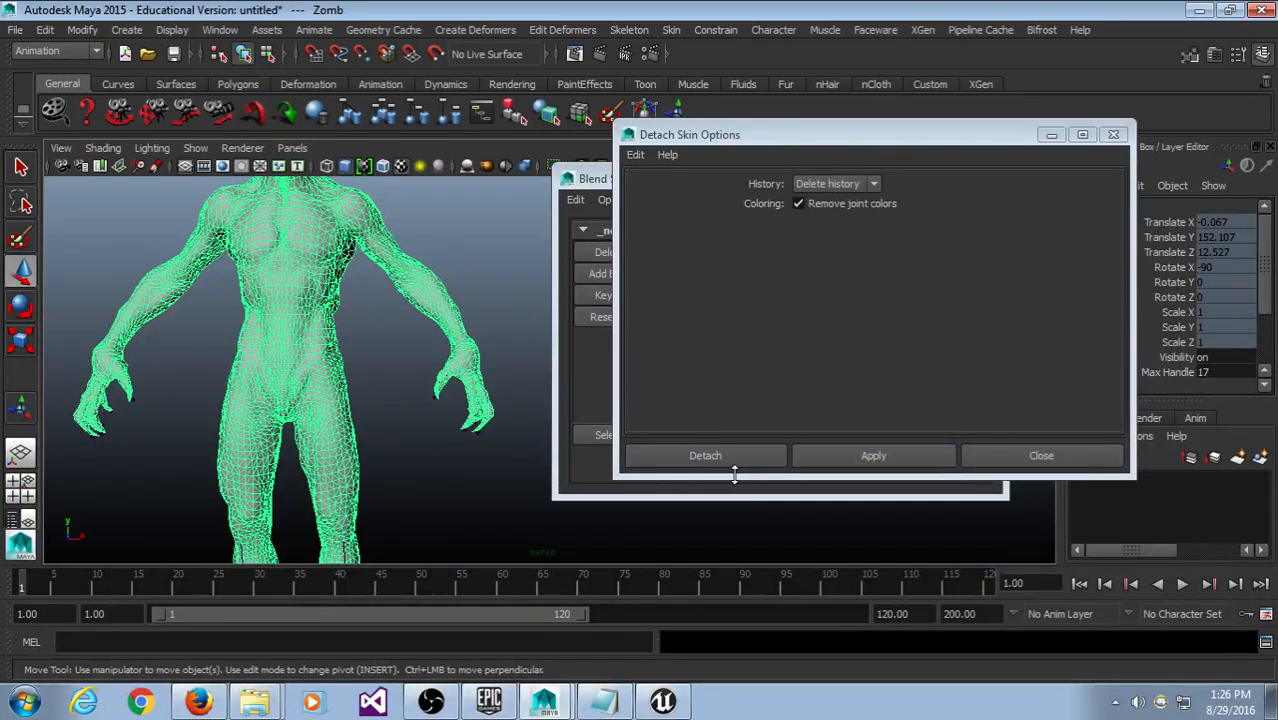
left_click(706, 456)
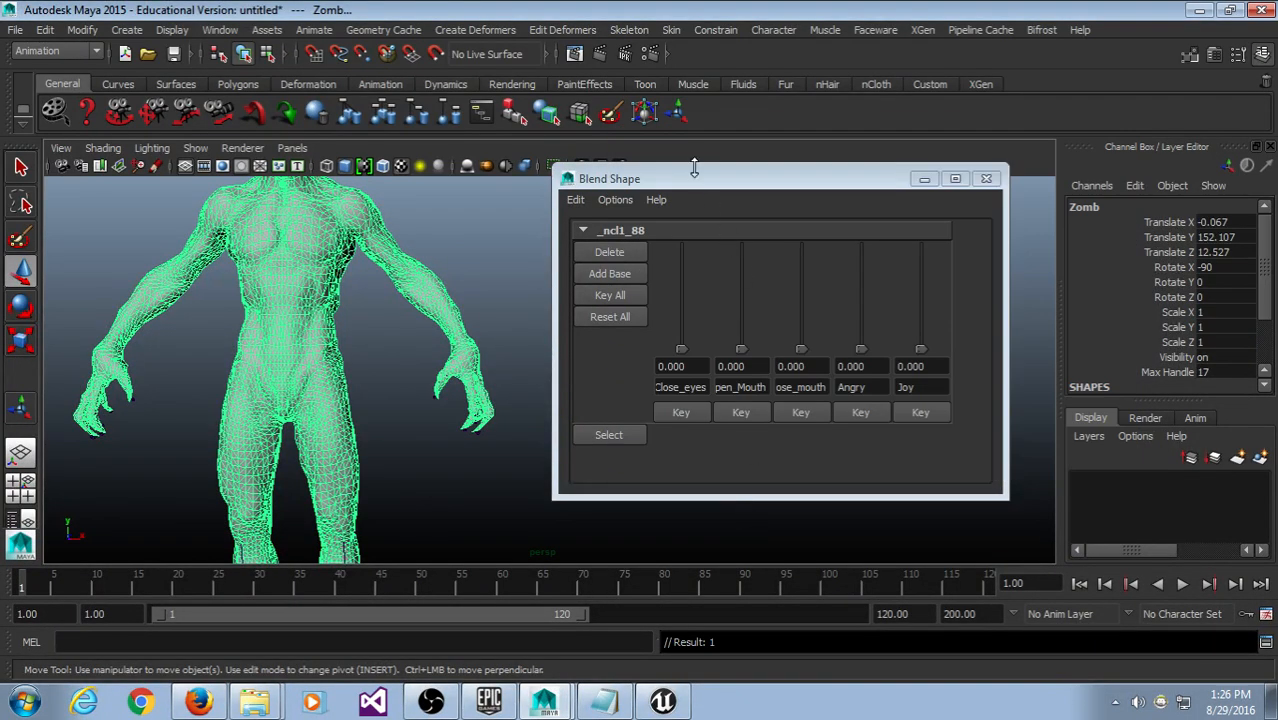
Step: Inspect the detached Zomb mesh and its channels, and review the available skin binding commands
left_click_drag(717, 180, 737, 214)
left_click_drag(513, 236, 300, 409)
left_click(452, 210)
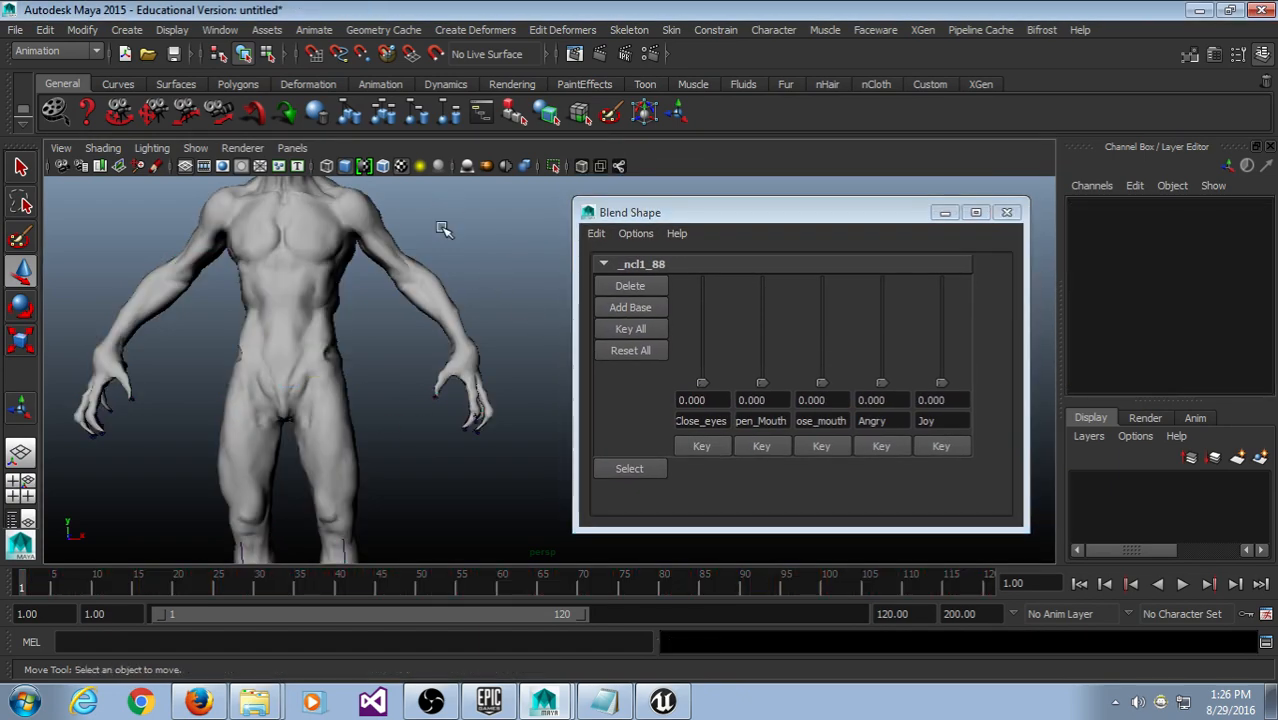
left_click(436, 280)
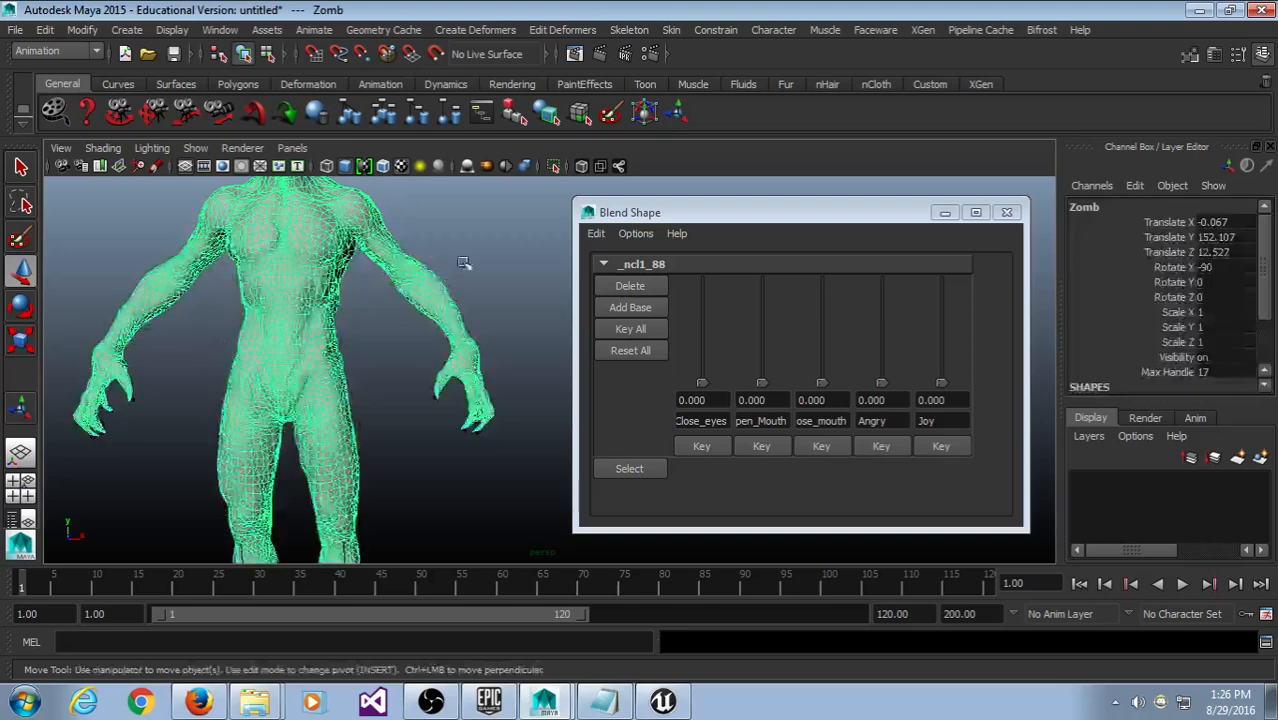
left_click(672, 31)
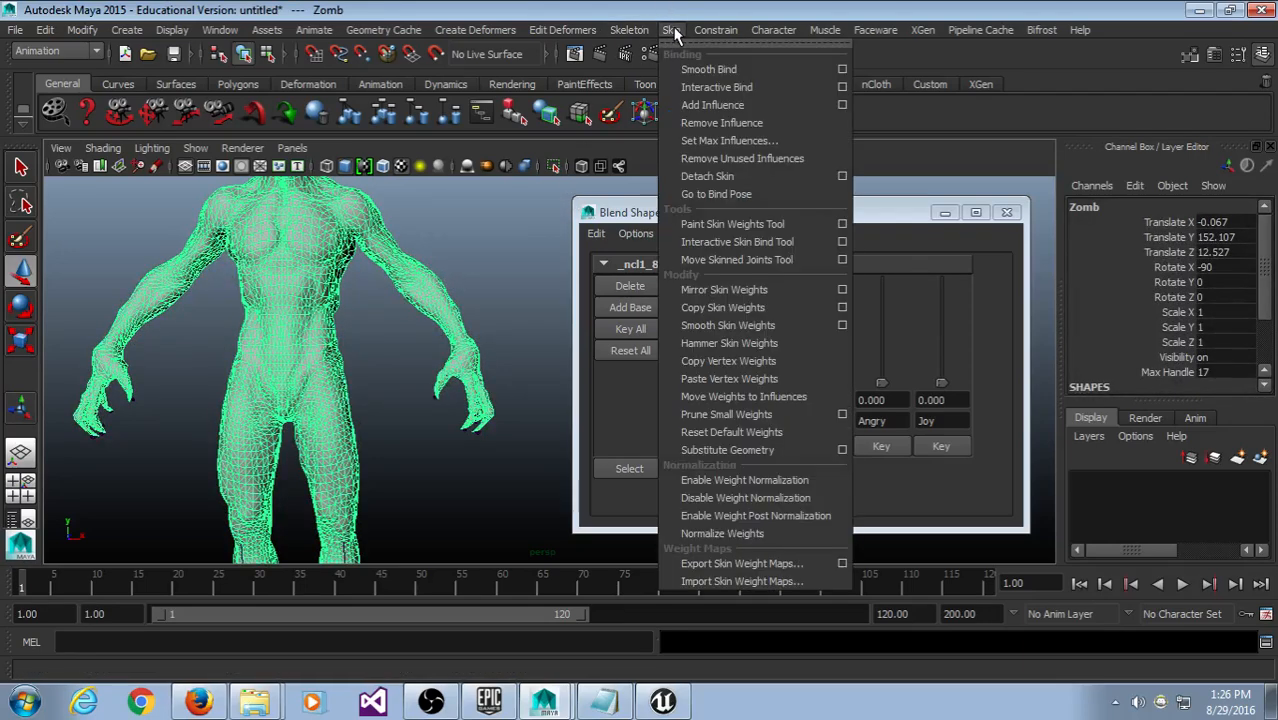
left_click(676, 141)
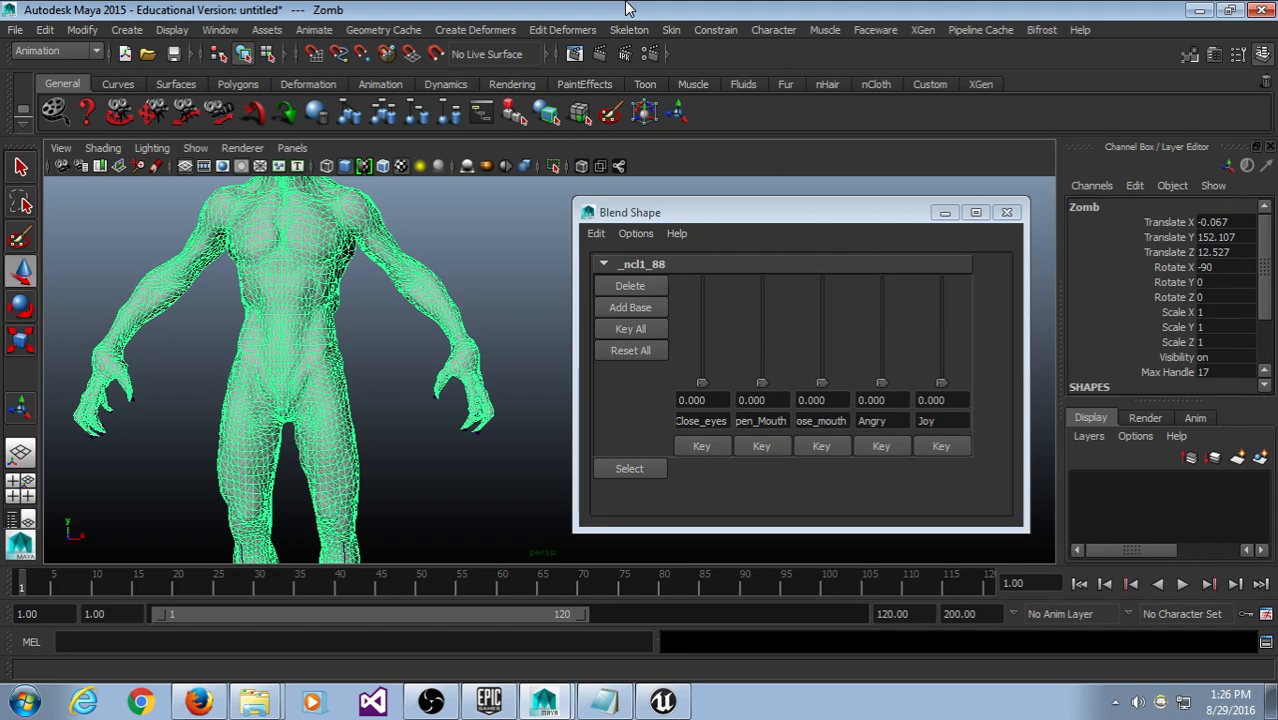
Step: Select the mutant's skeleton from the pelvis joint and delete it, keeping the Zomb mesh
left_click(491, 241)
scroll(495, 243, "down", 4)
left_click_drag(514, 276, 146, 575)
left_click_drag(184, 286, 496, 502)
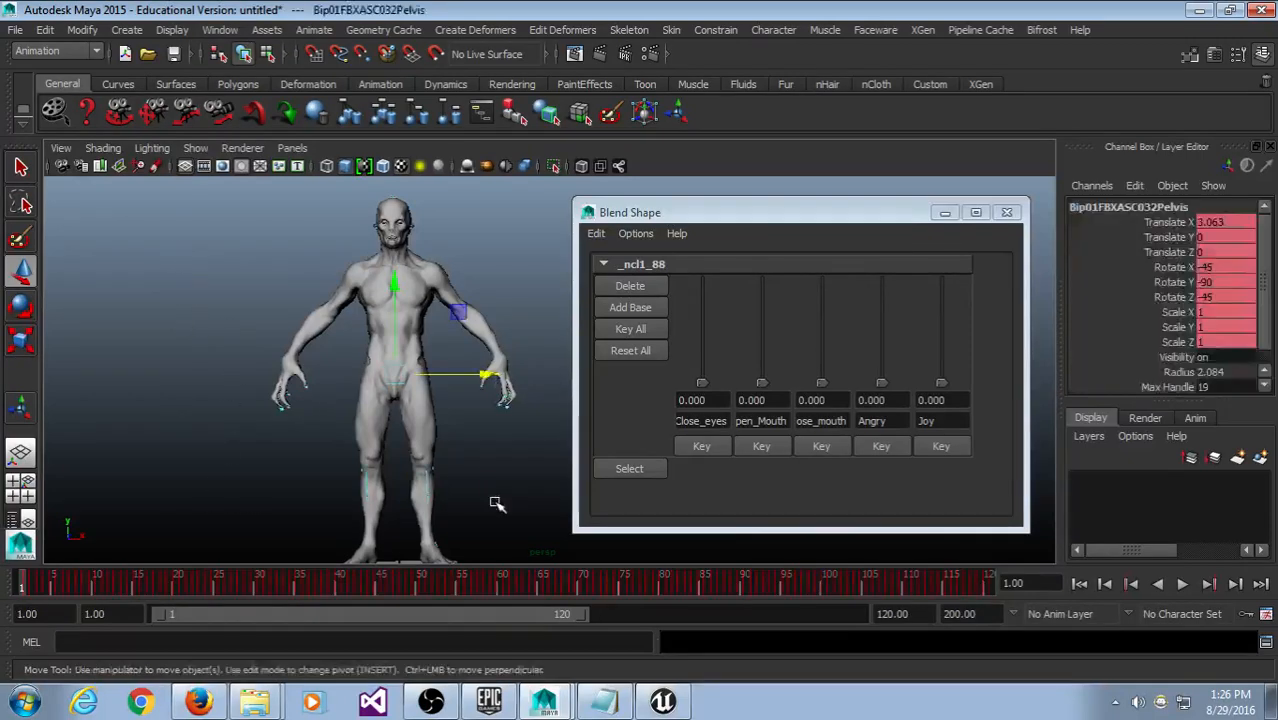
left_click(497, 504)
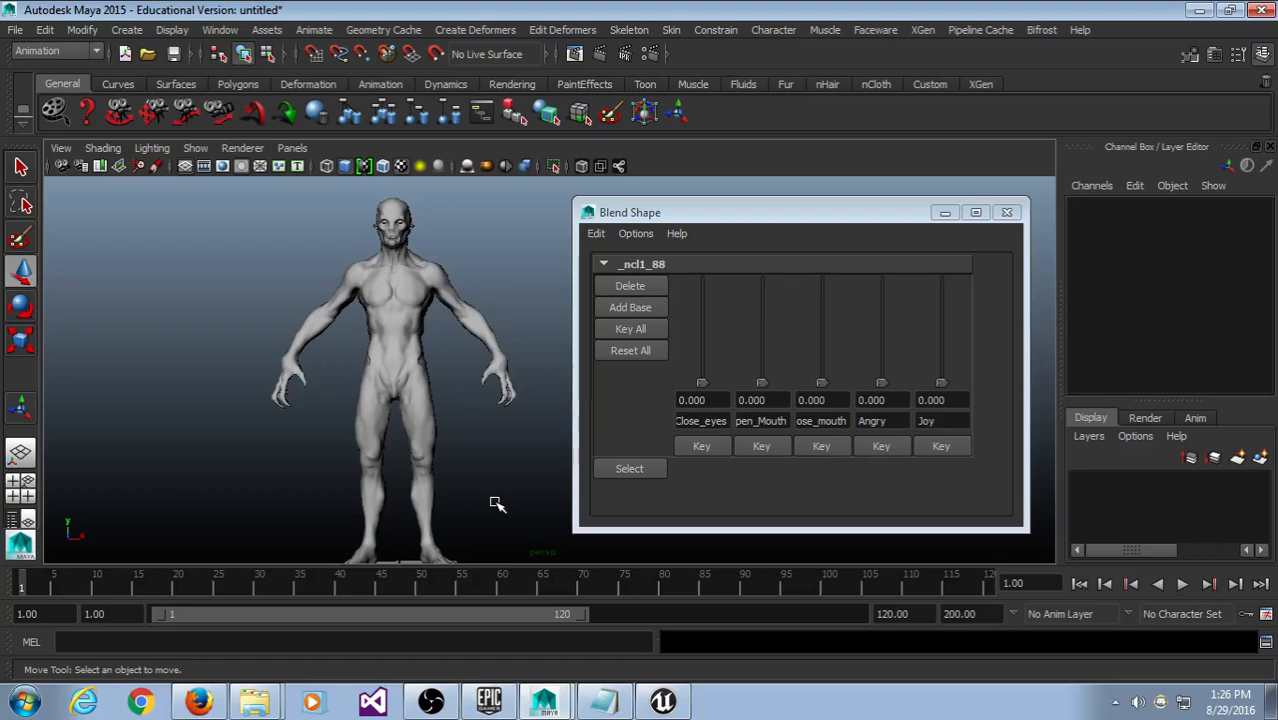
scroll(428, 345, "up", 6)
middle_click_drag(343, 240, 472, 485, "alt")
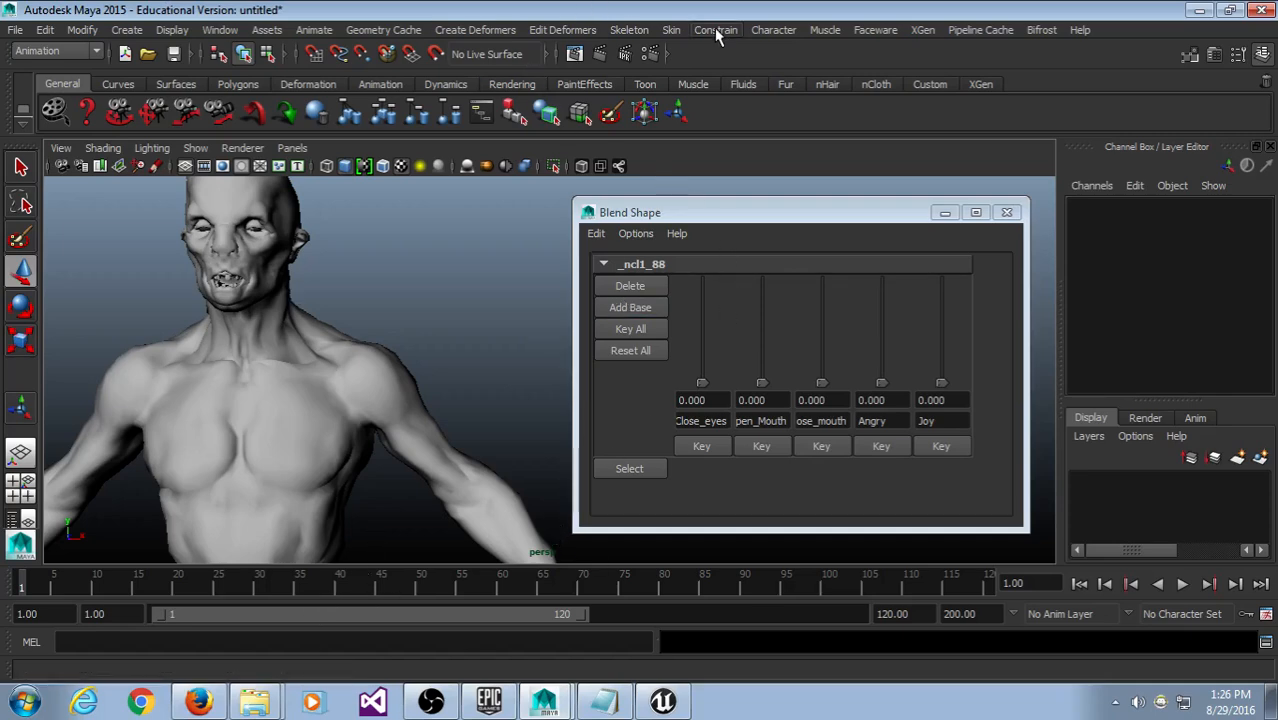
left_click(672, 29)
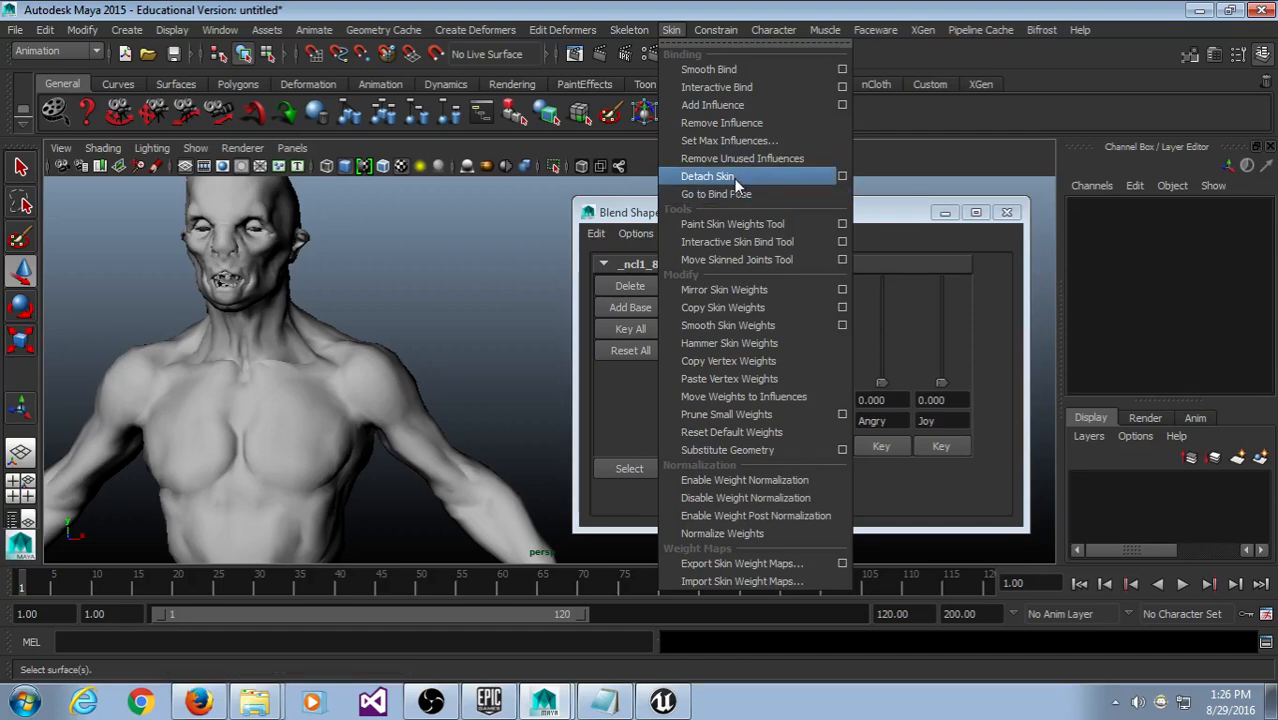
left_click(680, 4)
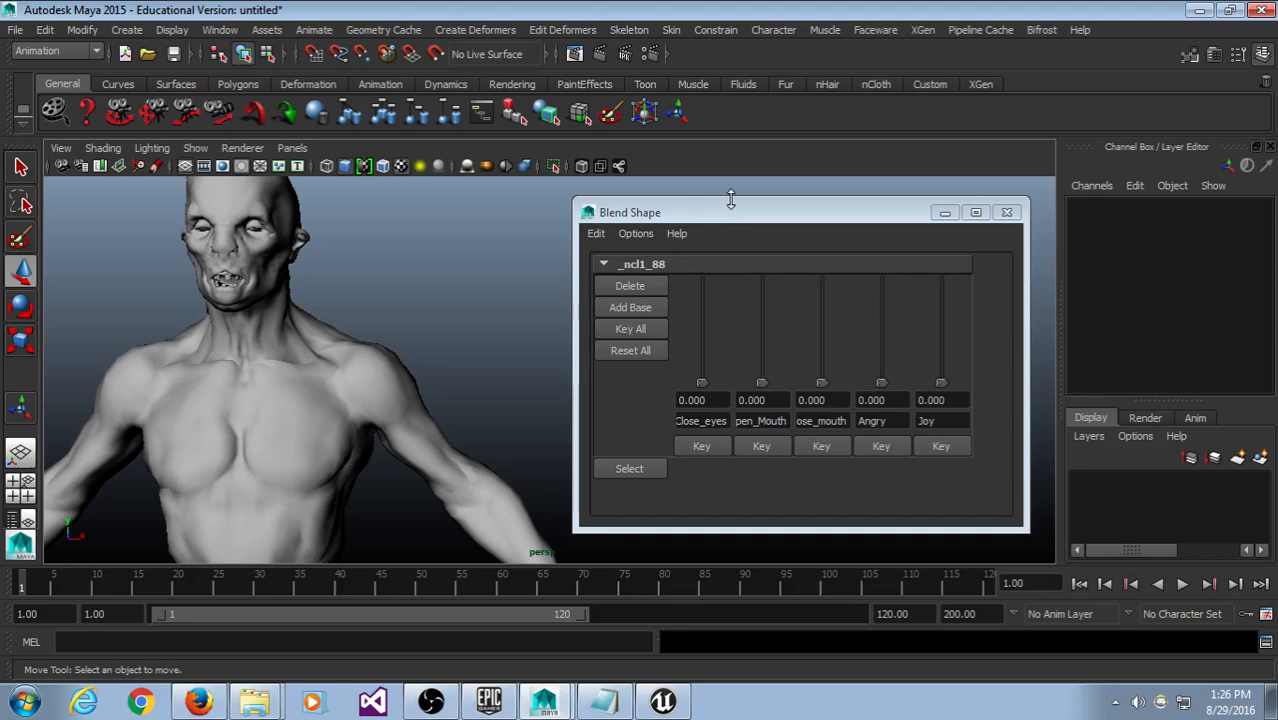
left_click_drag(731, 197, 743, 195)
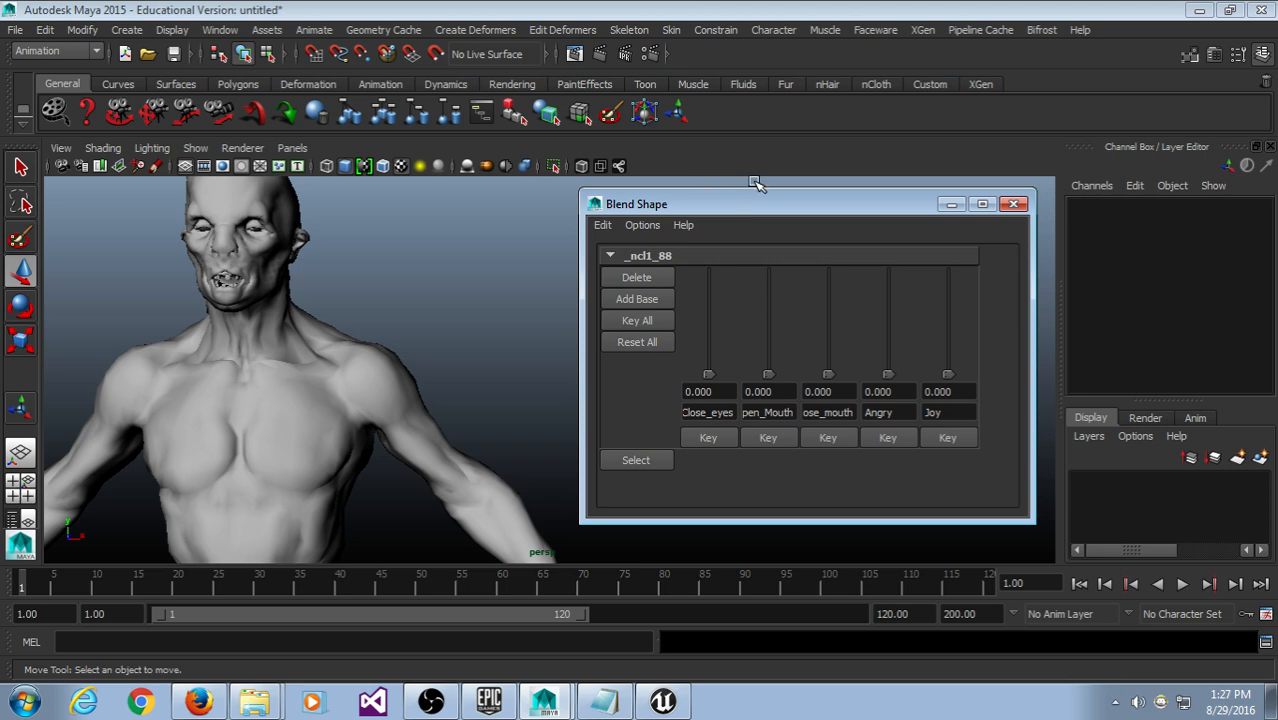
Step: Review the Skin commands, inspect the Zomb mesh, and keep the Animation menu set active
left_click(668, 30)
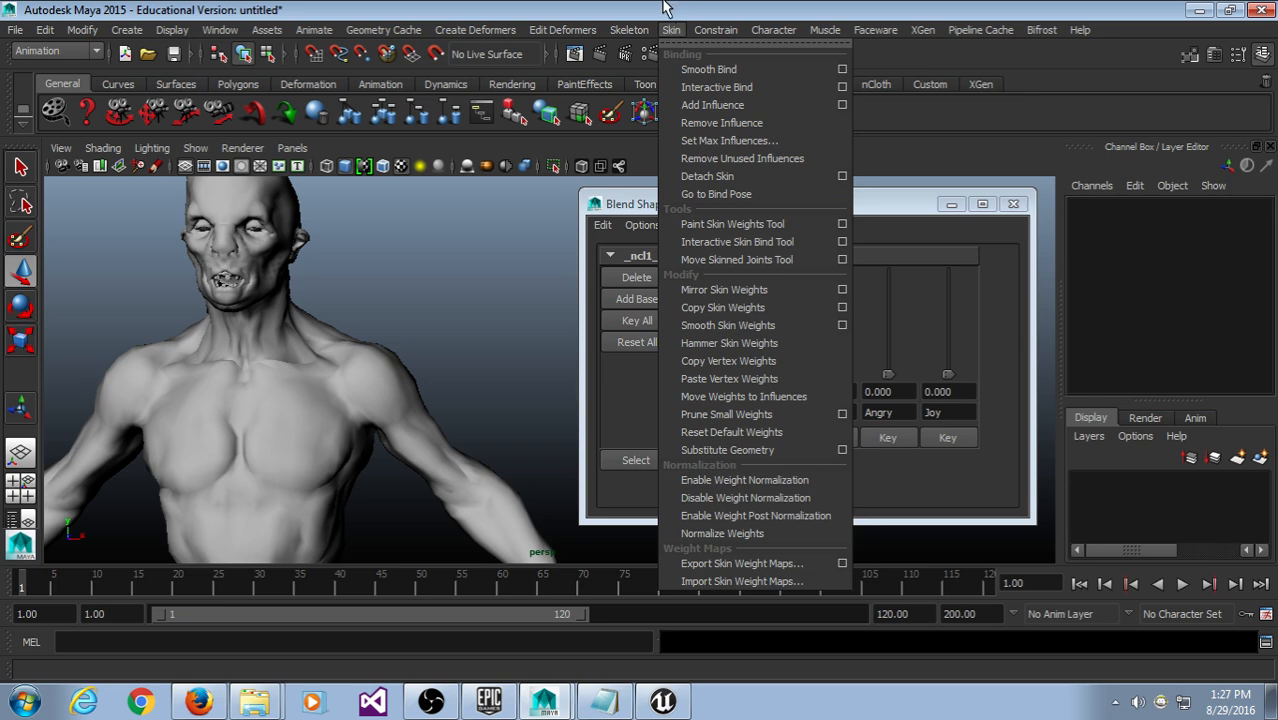
left_click(665, 3)
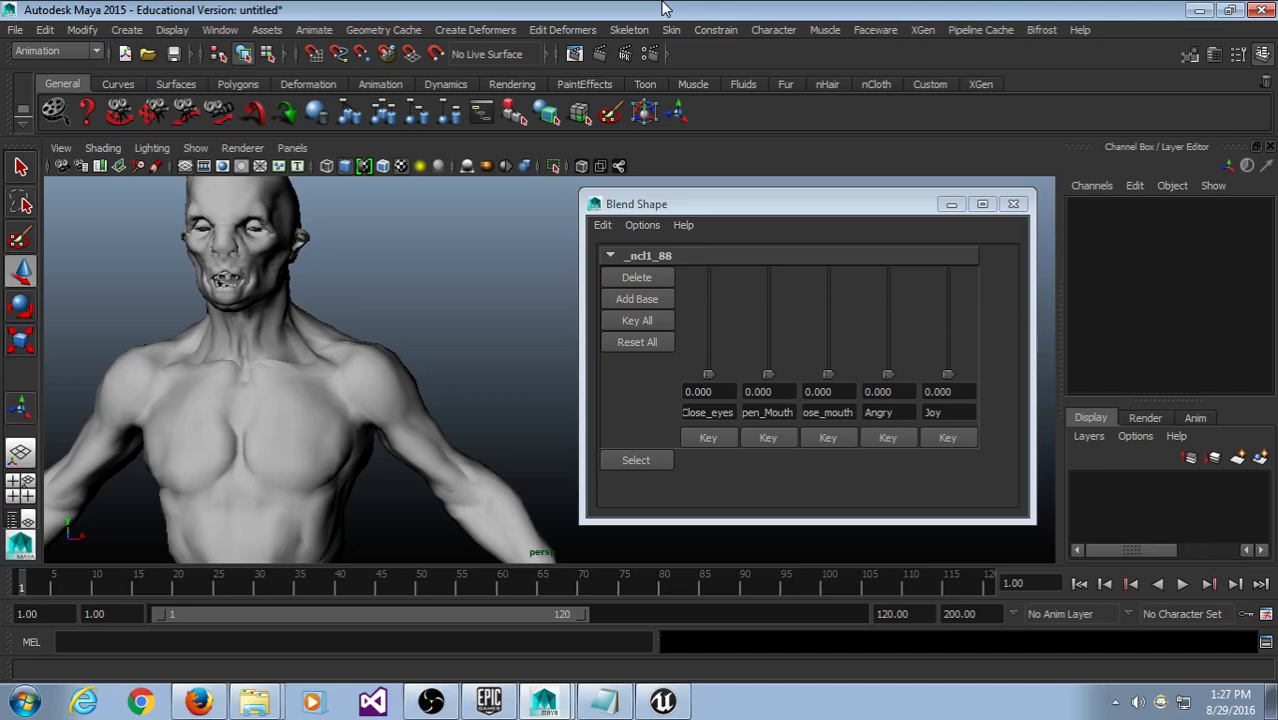
left_click(264, 228)
left_click(338, 226)
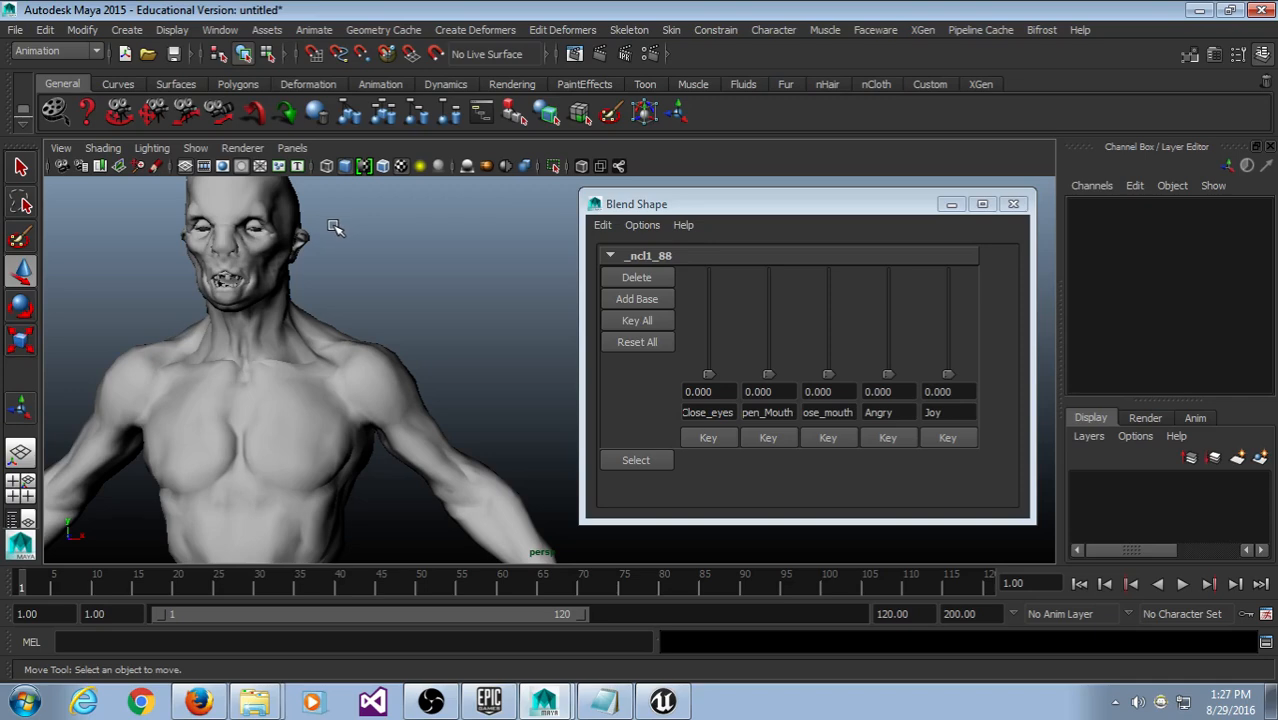
left_click(358, 357)
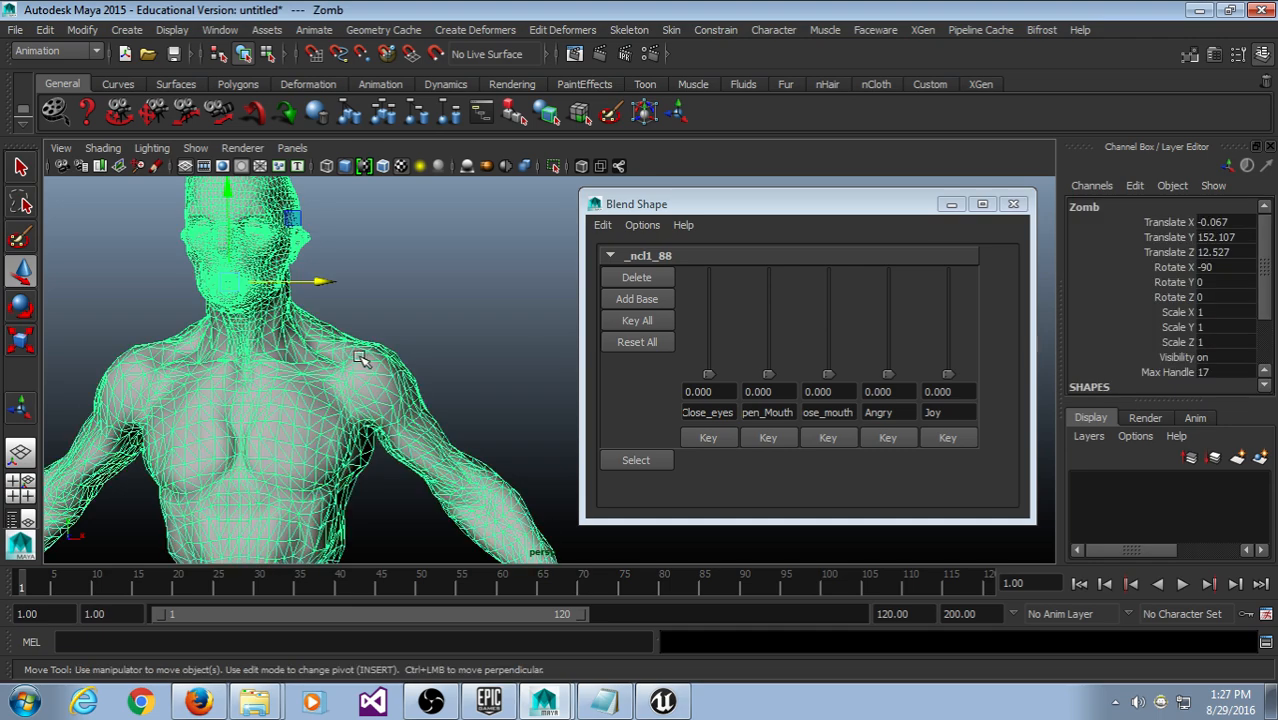
scroll(358, 357, "down", 3)
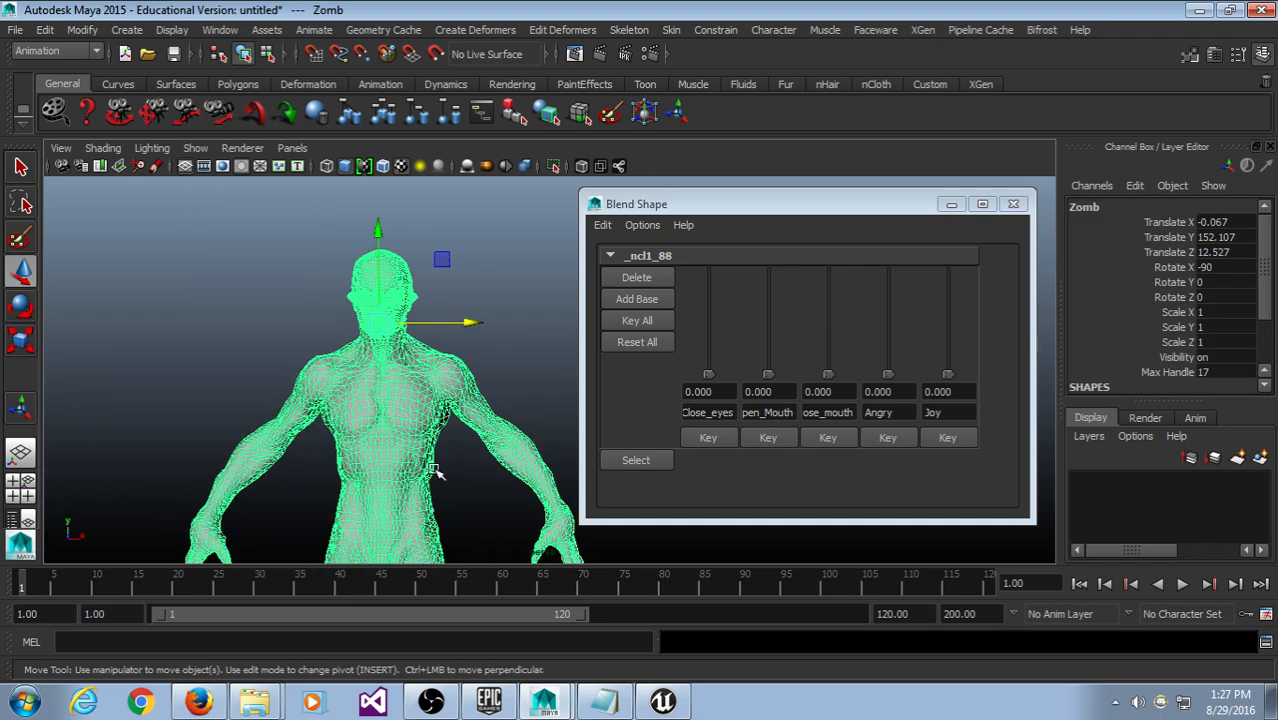
left_click(323, 325)
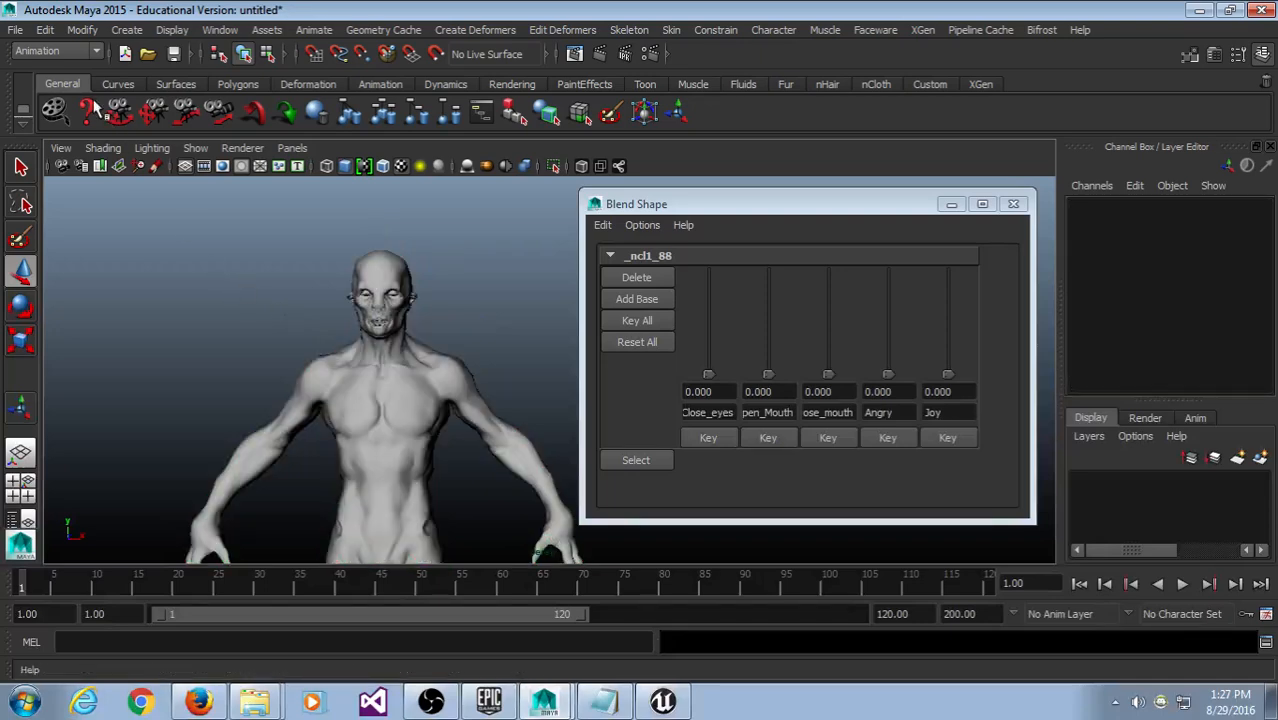
left_click(77, 50)
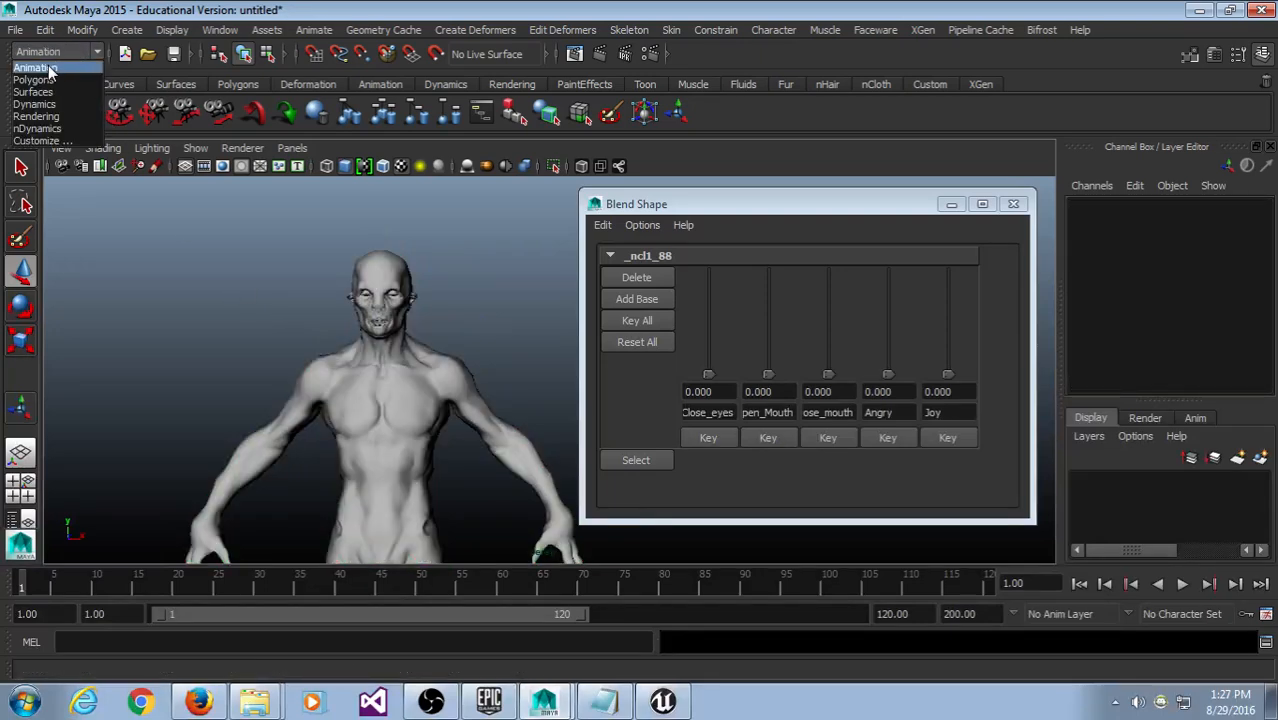
left_click(35, 67)
Step: Select the Zomb mesh, review the skin binding and skeleton commands, and deselect the mesh
left_click(453, 356)
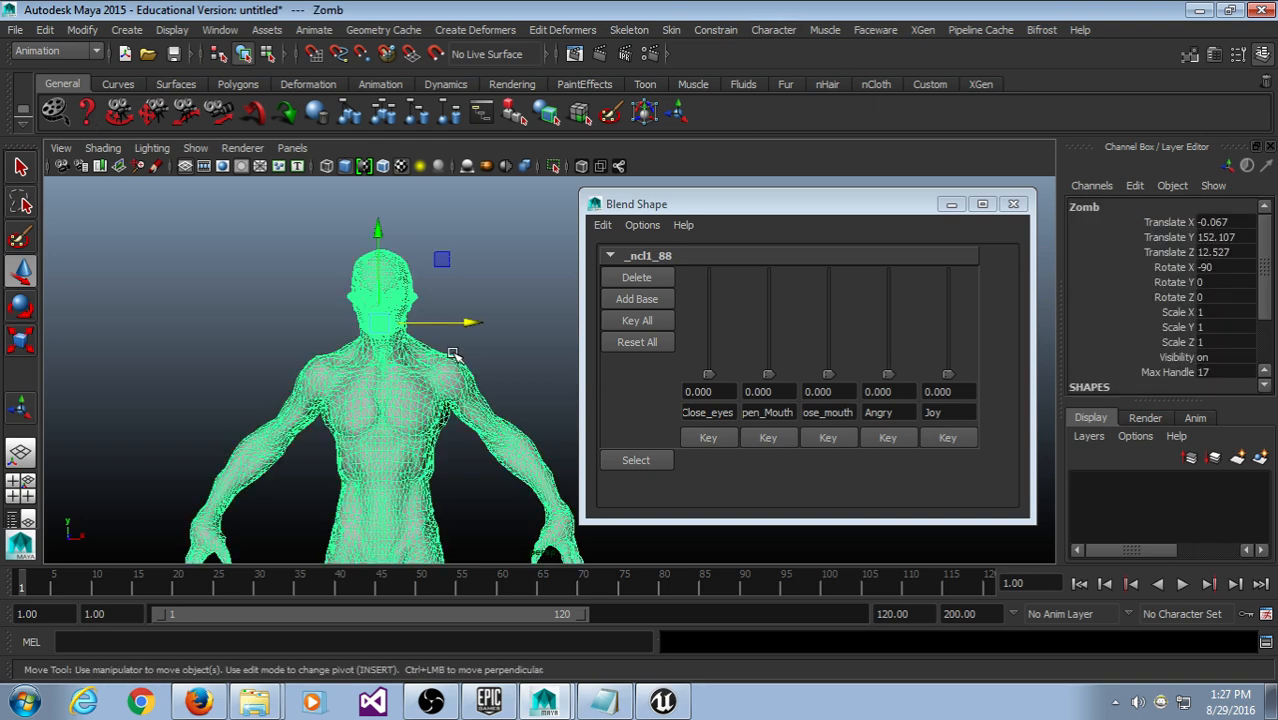
left_click(680, 32)
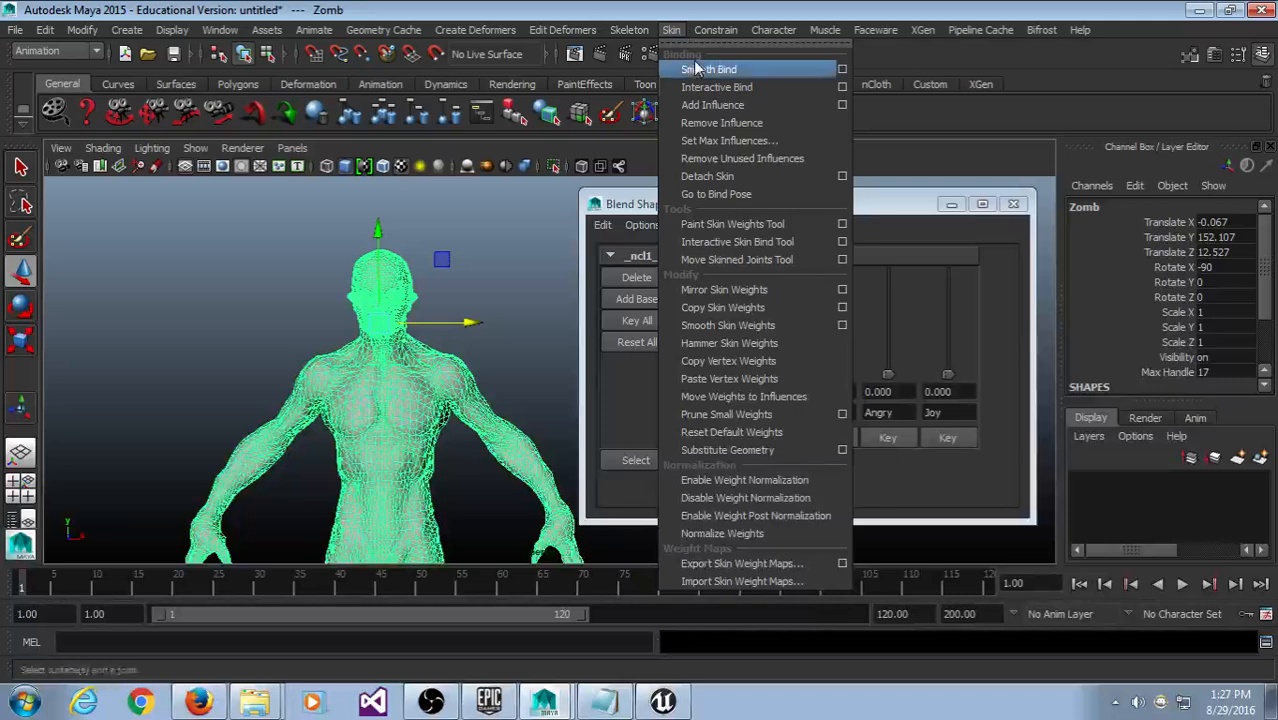
mouse_move(629, 29)
left_click(477, 8)
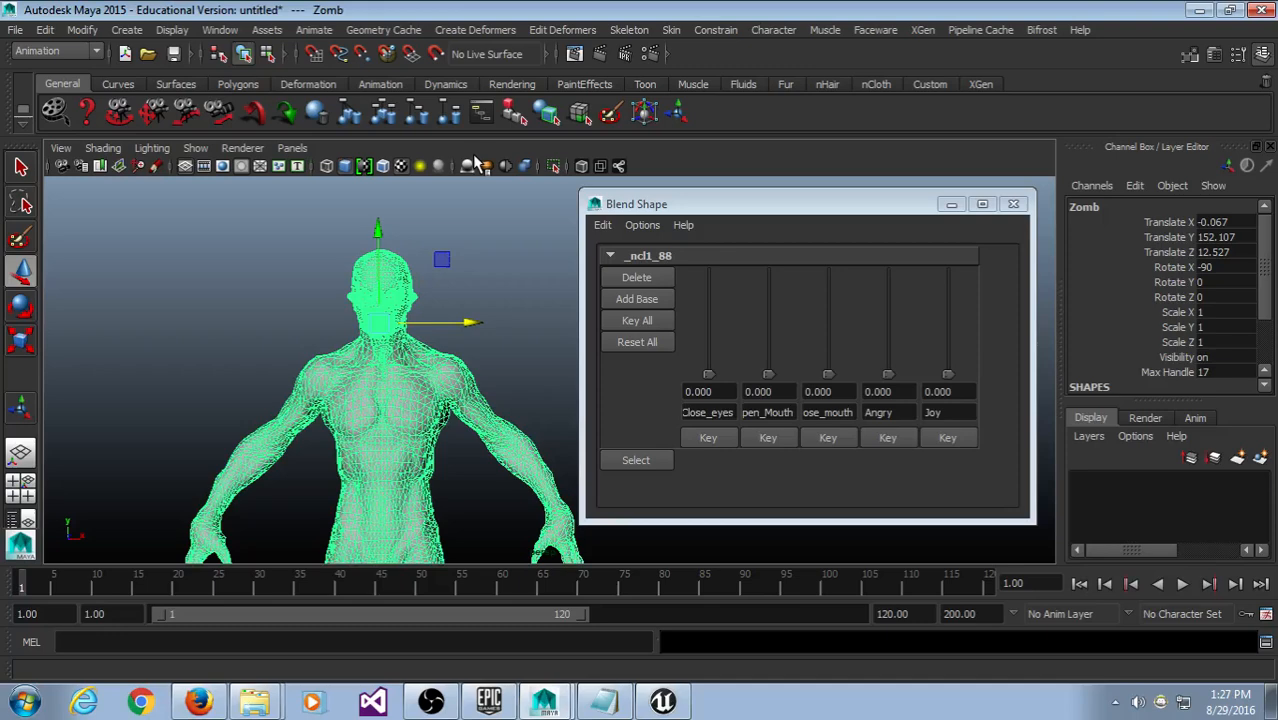
left_click(283, 262)
left_click_drag(144, 313, 445, 624)
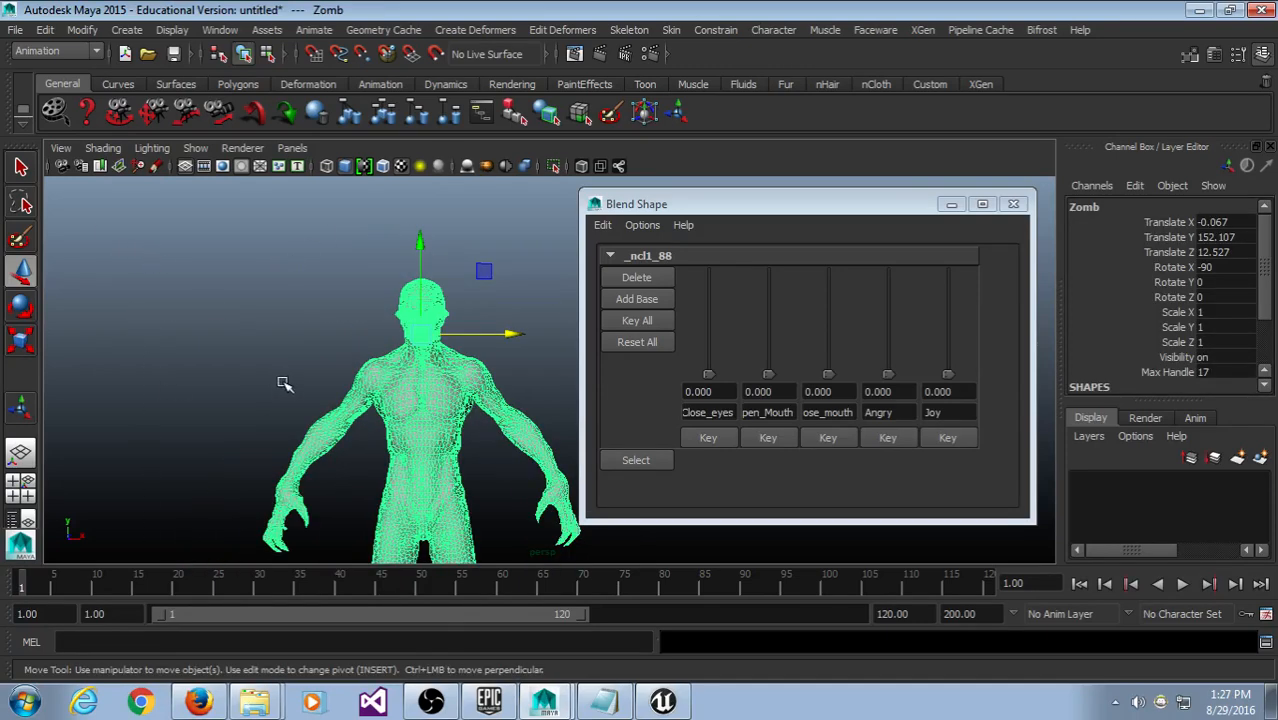
scroll(287, 371, "up", 2)
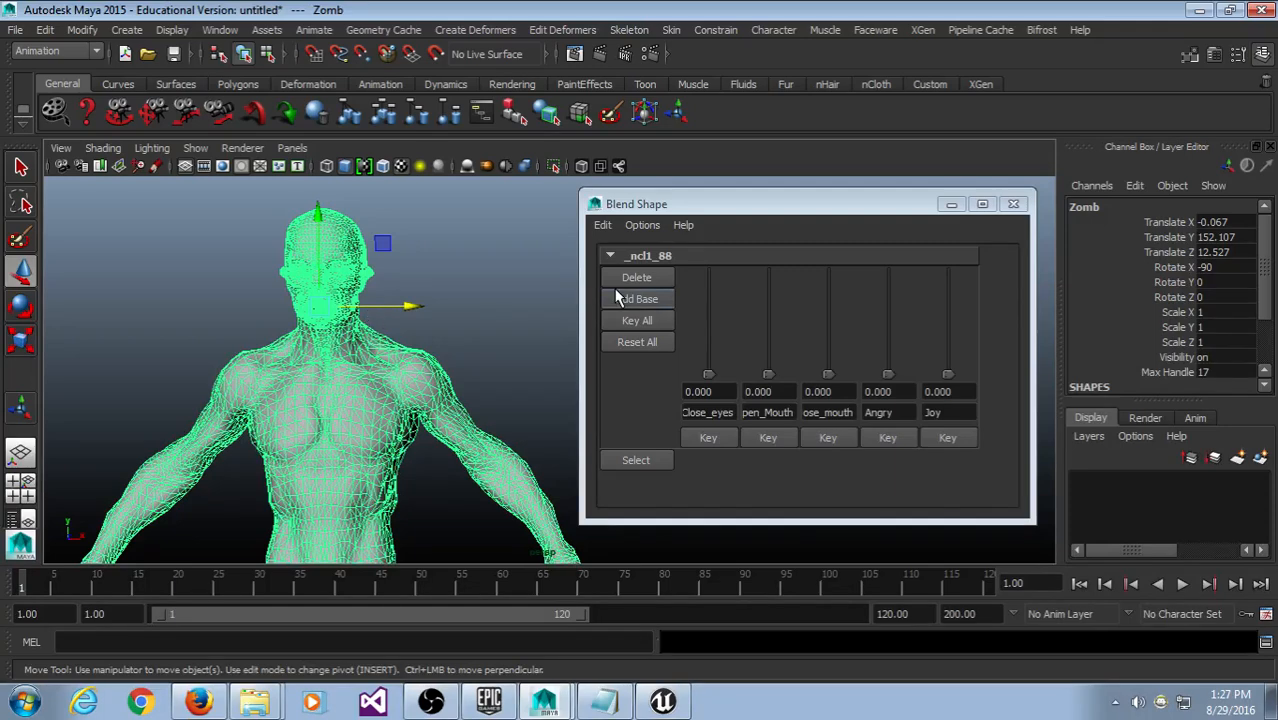
left_click(462, 281)
scroll(185, 271, "up", 2)
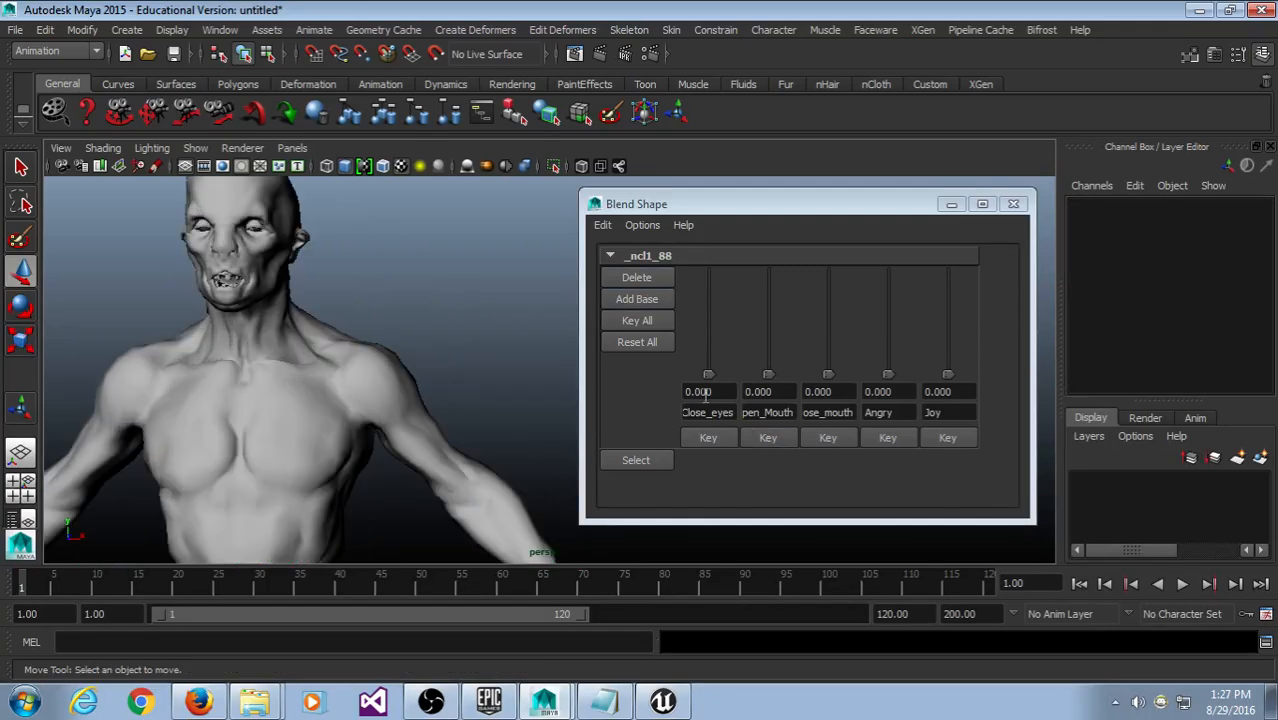
Step: Make sure the open-mouth, close-mouth and Angry blend shape weights are at 0
left_click_drag(766, 376, 779, 481)
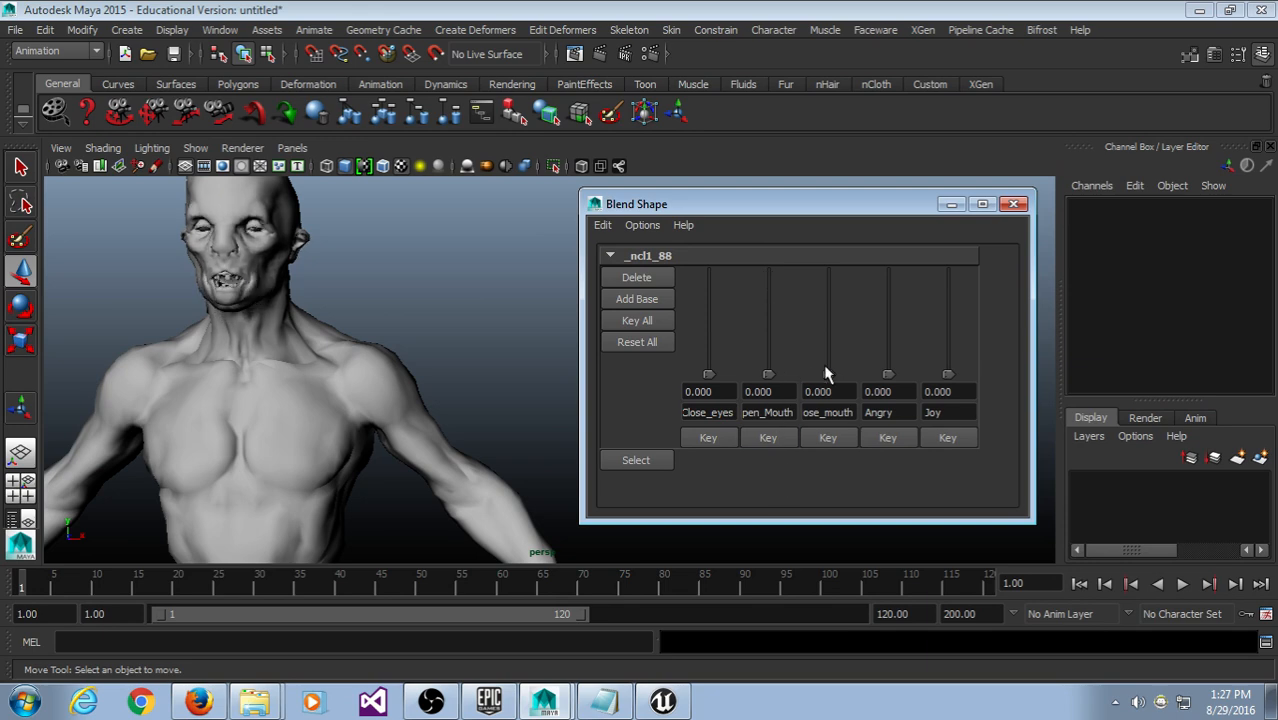
left_click_drag(826, 374, 838, 447)
left_click_drag(890, 374, 913, 434)
Step: Select the eyes mesh in the mutant's head and frame it for a close look
scroll(326, 350, "up", 3)
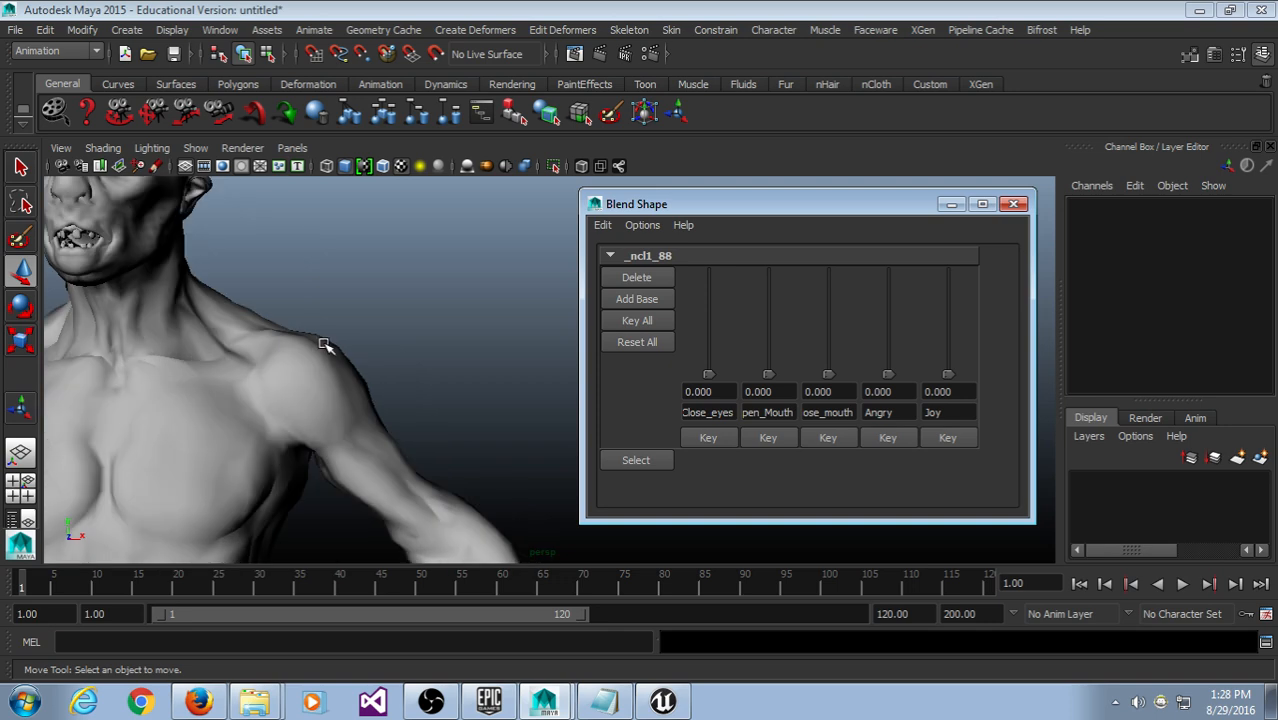
middle_click_drag(185, 220, 362, 405, "alt")
scroll(362, 405, "up", 5)
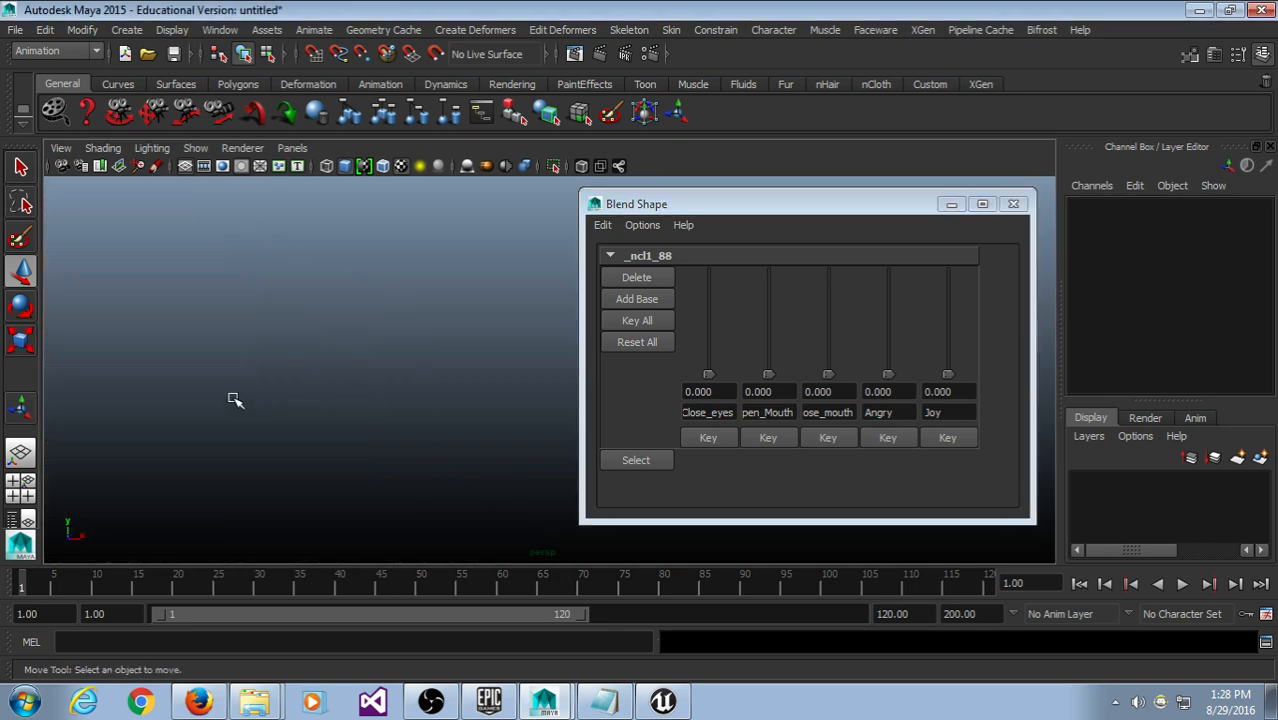
middle_click_drag(234, 398, 402, 371, "alt")
left_click(285, 437)
scroll(292, 482, "down", 4)
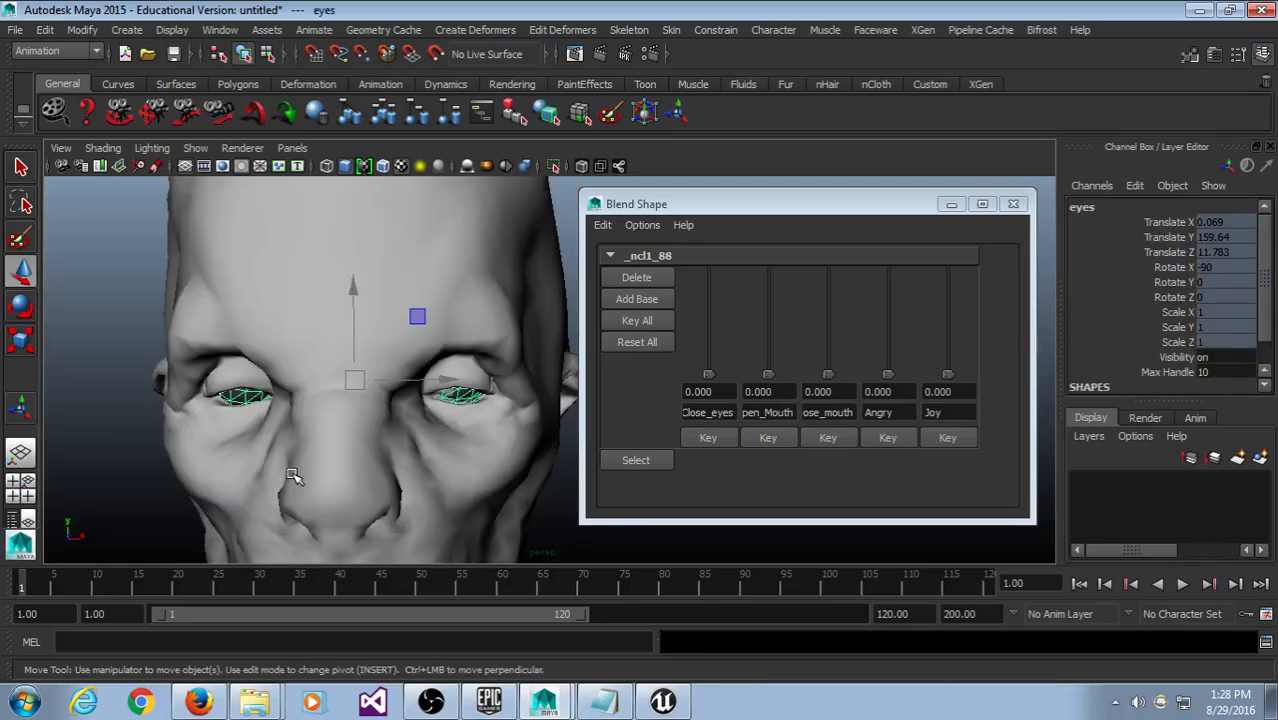
key("f")
mouse_move(294, 472)
left_mouse_down("alt")
mouse_move(389, 463)
mouse_move(428, 443)
mouse_move(214, 402)
mouse_move(468, 436)
mouse_move(345, 445)
left_mouse_up("alt")
scroll(390, 464, "down", 3)
Step: Show the mutant's head in wireframe, select the separate eyes mesh and delete it
key("4")
scroll(345, 436, "down", 4)
middle_click_drag(345, 445, 359, 420, "alt")
left_click_drag(437, 400, 450, 377, "alt")
left_click(476, 377)
scroll(280, 404, "up", 3)
middle_click_drag(253, 365, 365, 425, "alt")
left_click_drag(365, 425, 350, 398, "alt")
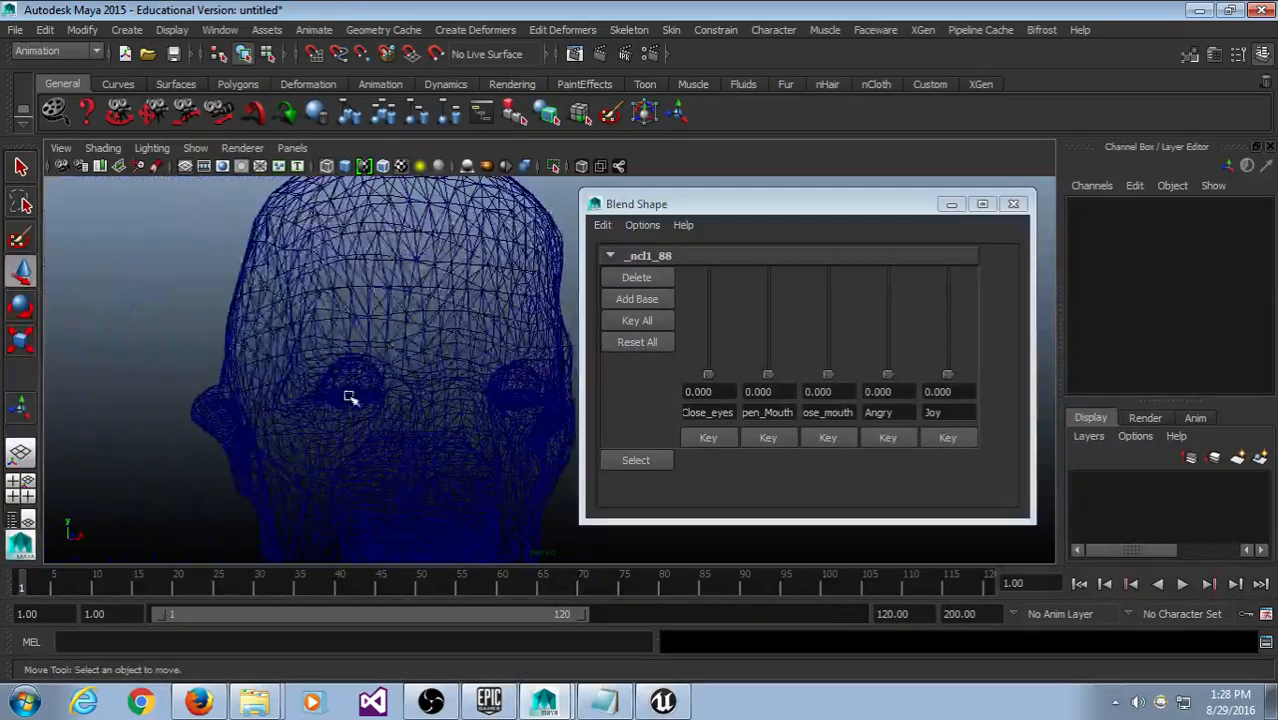
left_click(347, 393)
scroll(347, 475, "up", 3)
left_click_drag(347, 475, 350, 428, "alt")
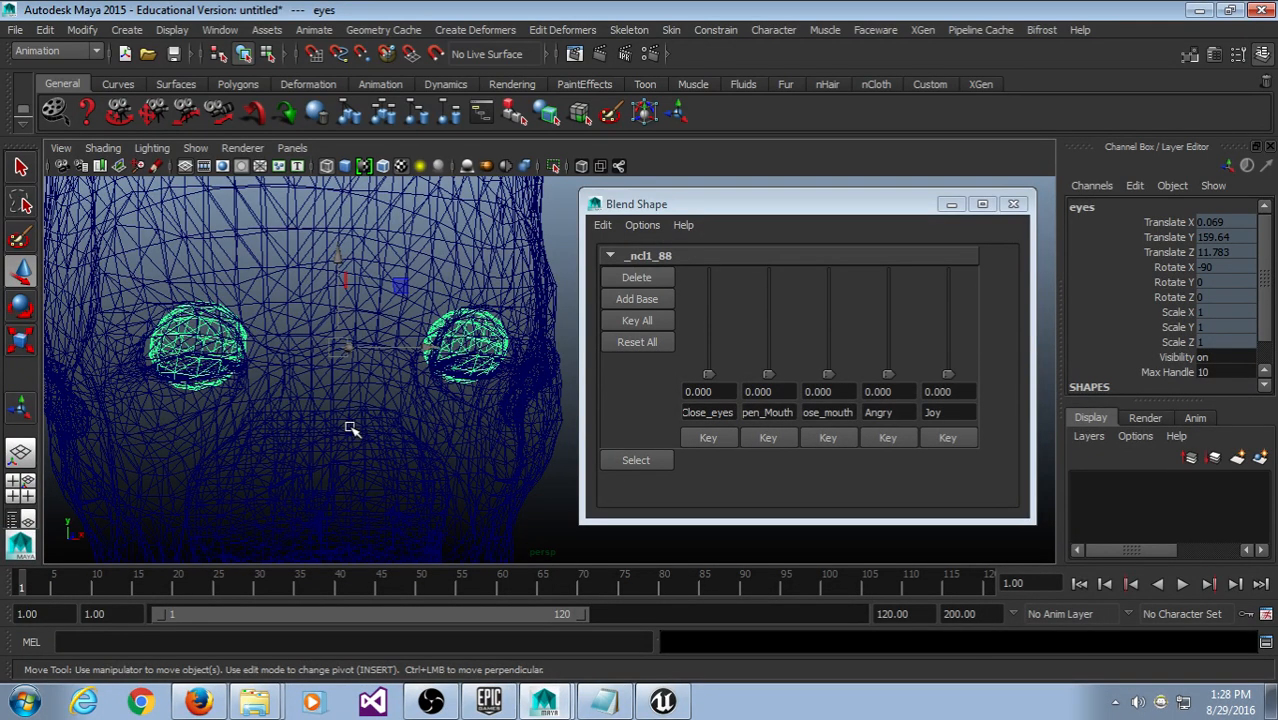
key("Delete")
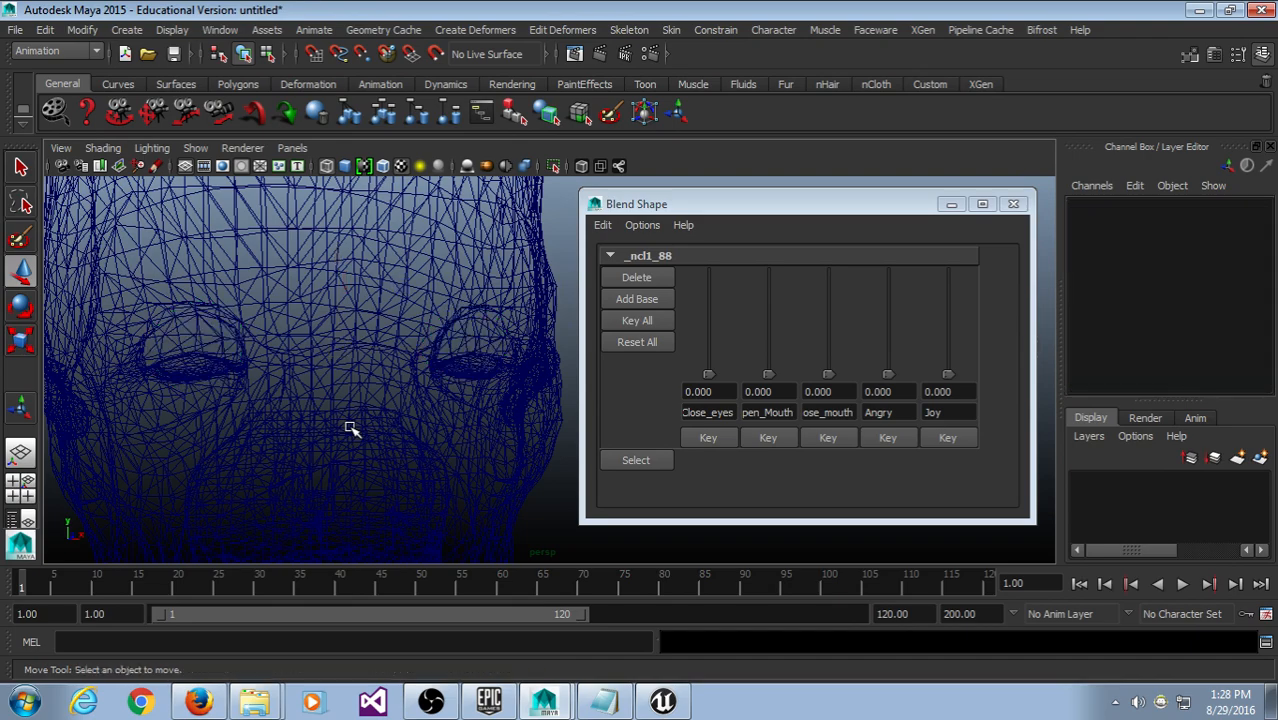
Step: Move the Blend Shape window aside and inspect the Zomb mesh's head in wireframe
left_click_drag(370, 377, 357, 419, "alt")
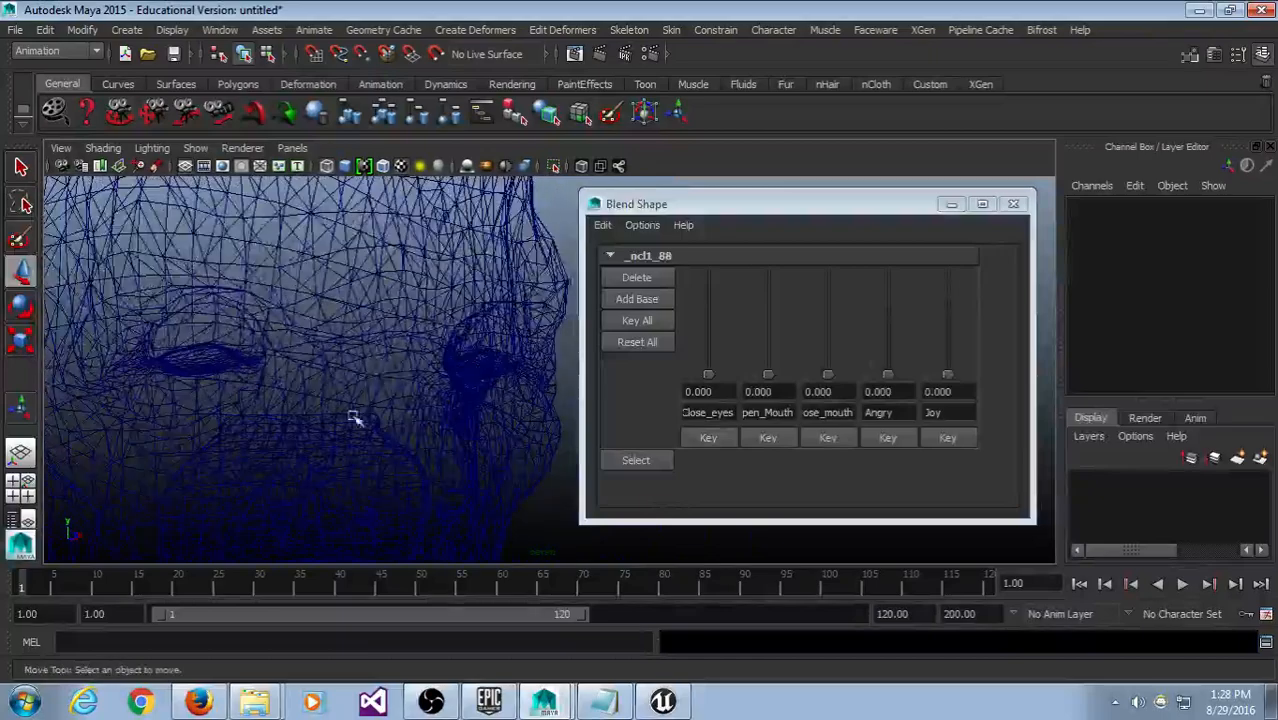
left_click_drag(704, 205, 712, 202)
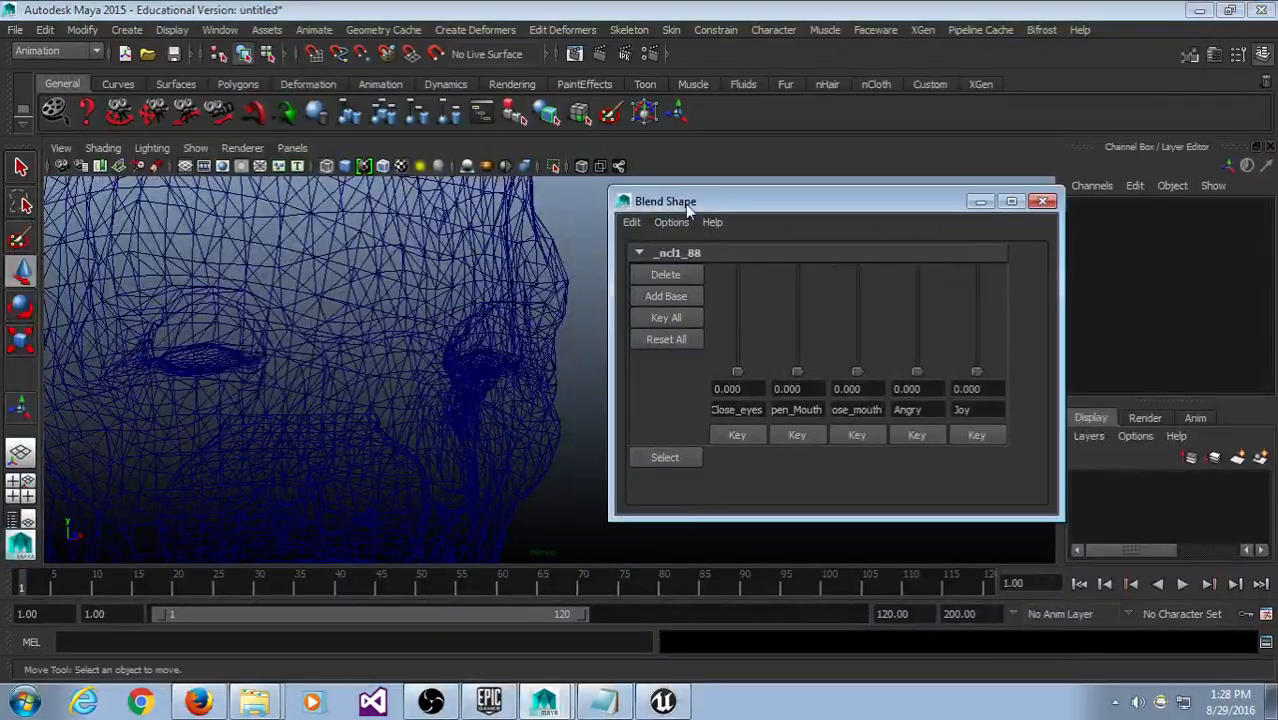
left_click(413, 382)
scroll(397, 457, "down", 5)
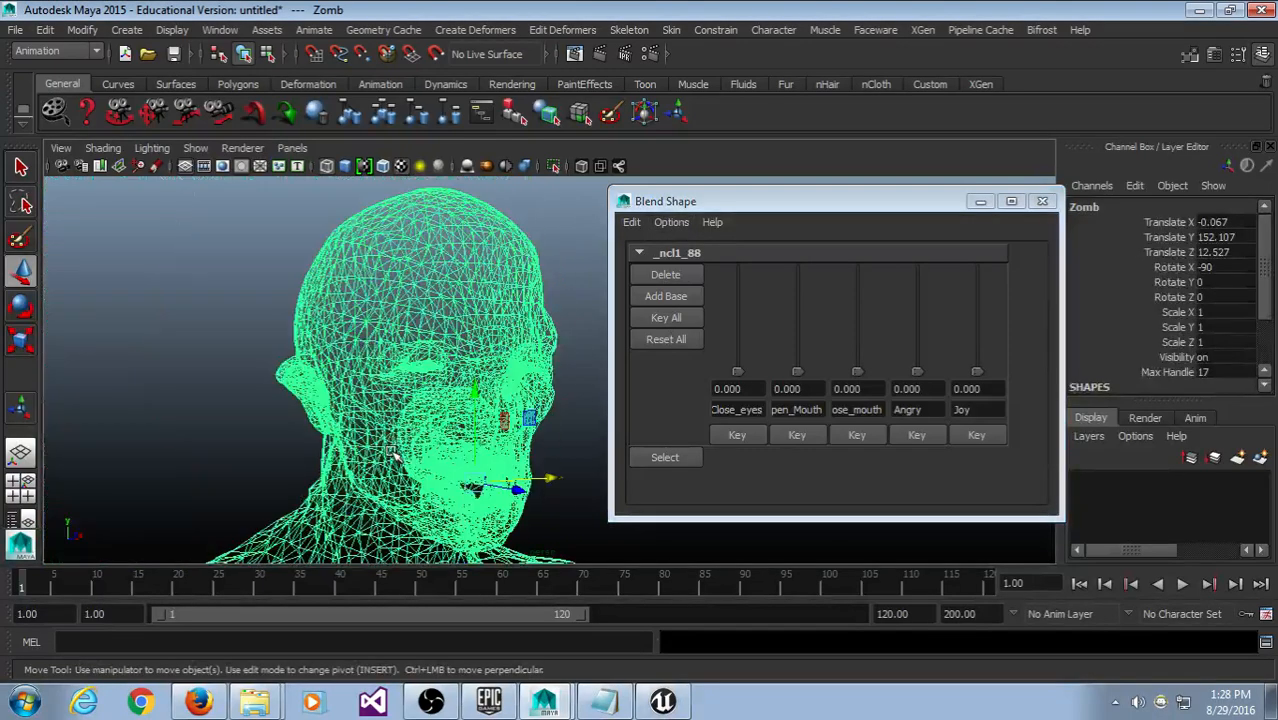
left_click(228, 441)
Step: Return the viewport to shaded display and select the Zomb mesh to examine its eyelids up close
key("5")
scroll(290, 449, "up", 5)
middle_click_drag(284, 430, 370, 392, "alt")
scroll(301, 442, "up", 5)
mouse_move(290, 385)
left_mouse_down("alt")
mouse_move(208, 367)
mouse_move(322, 365)
mouse_move(340, 385)
mouse_move(260, 380)
mouse_move(325, 411)
mouse_move(280, 388)
left_mouse_up("alt")
left_click(277, 362)
scroll(290, 400, "down", 4)
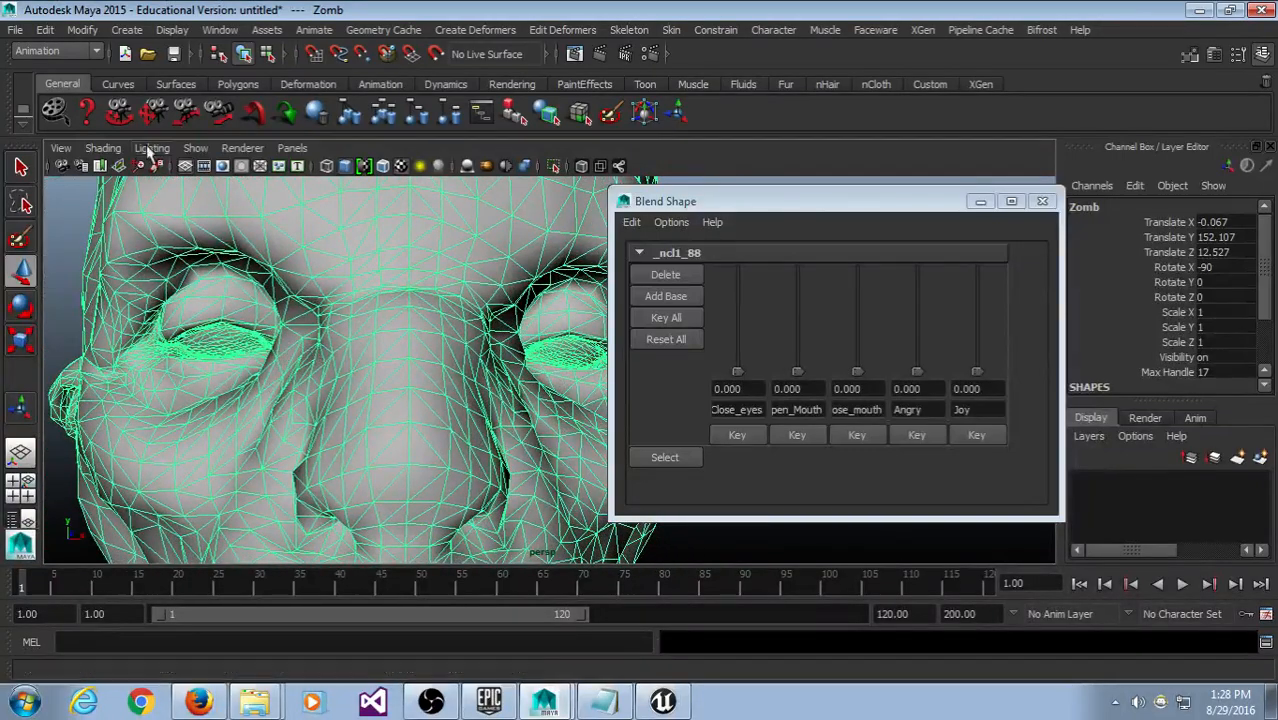
Step: Save the scene as a Maya Binary file named MutantRig in the MutantProject folder
left_click_drag(722, 194, 730, 200)
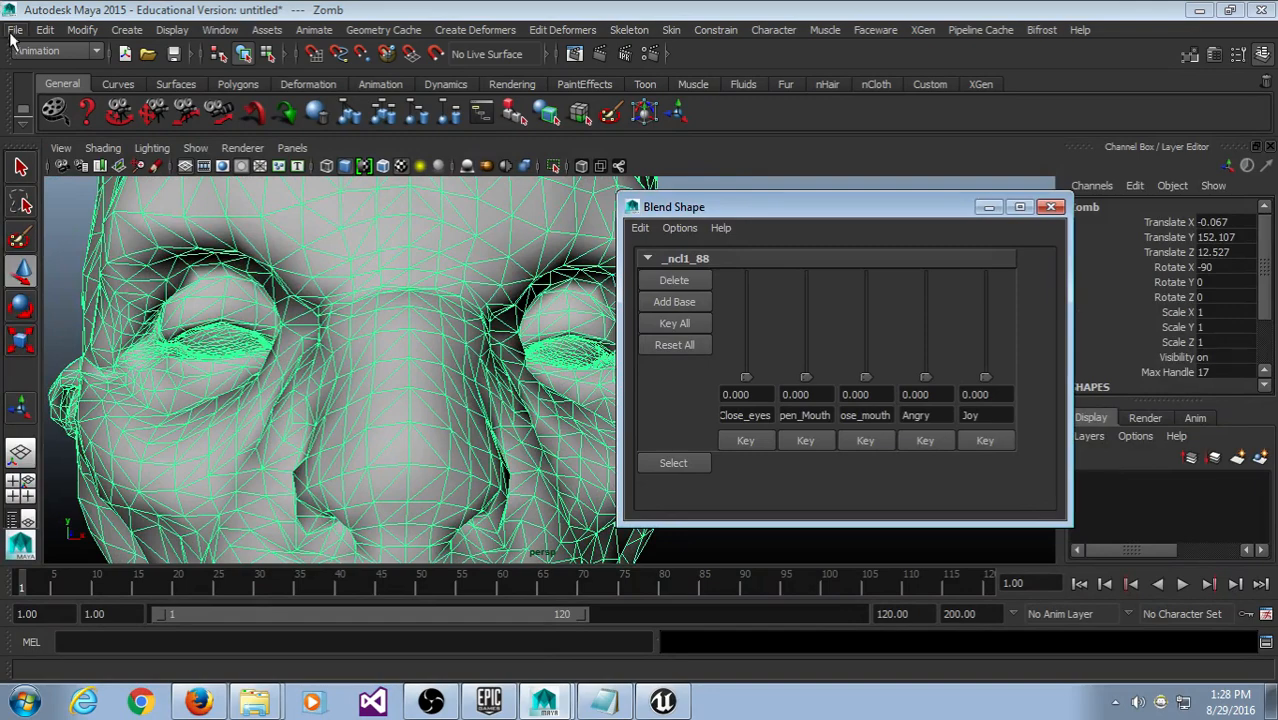
left_click(15, 29)
left_click(52, 110)
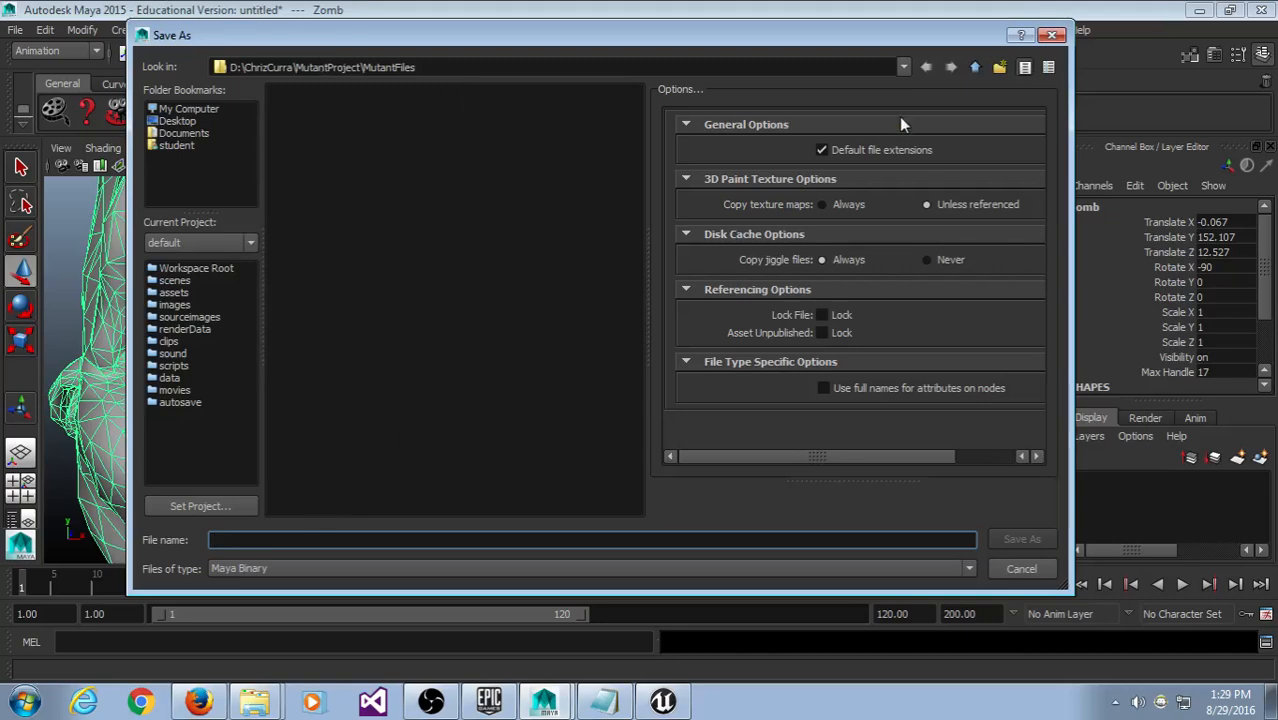
left_click(977, 69)
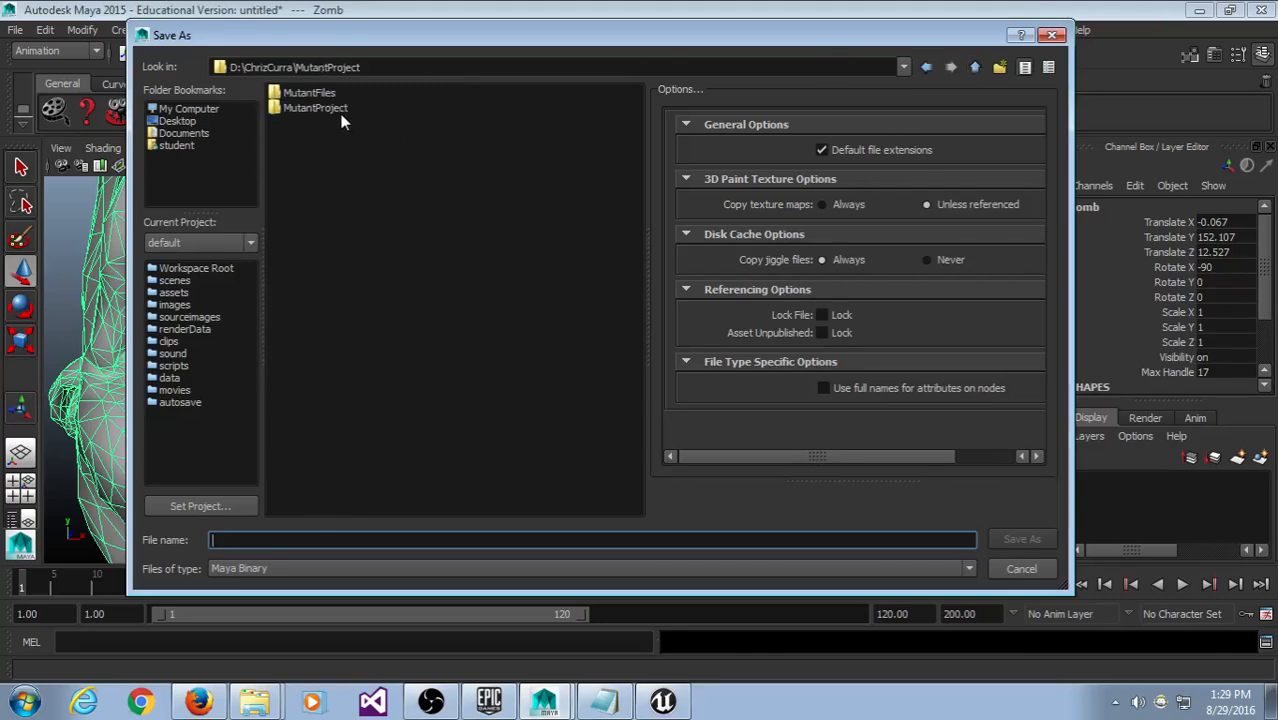
left_click(417, 175)
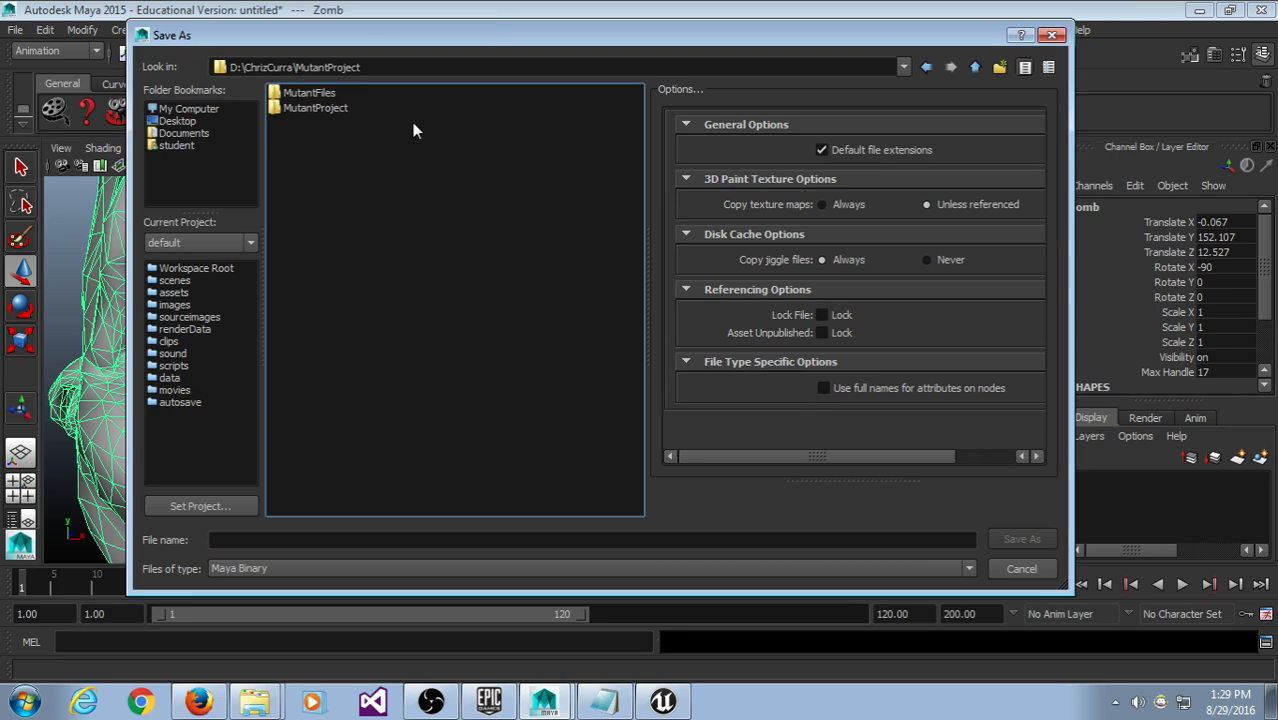
left_click_drag(297, 67, 367, 67)
left_click(367, 68)
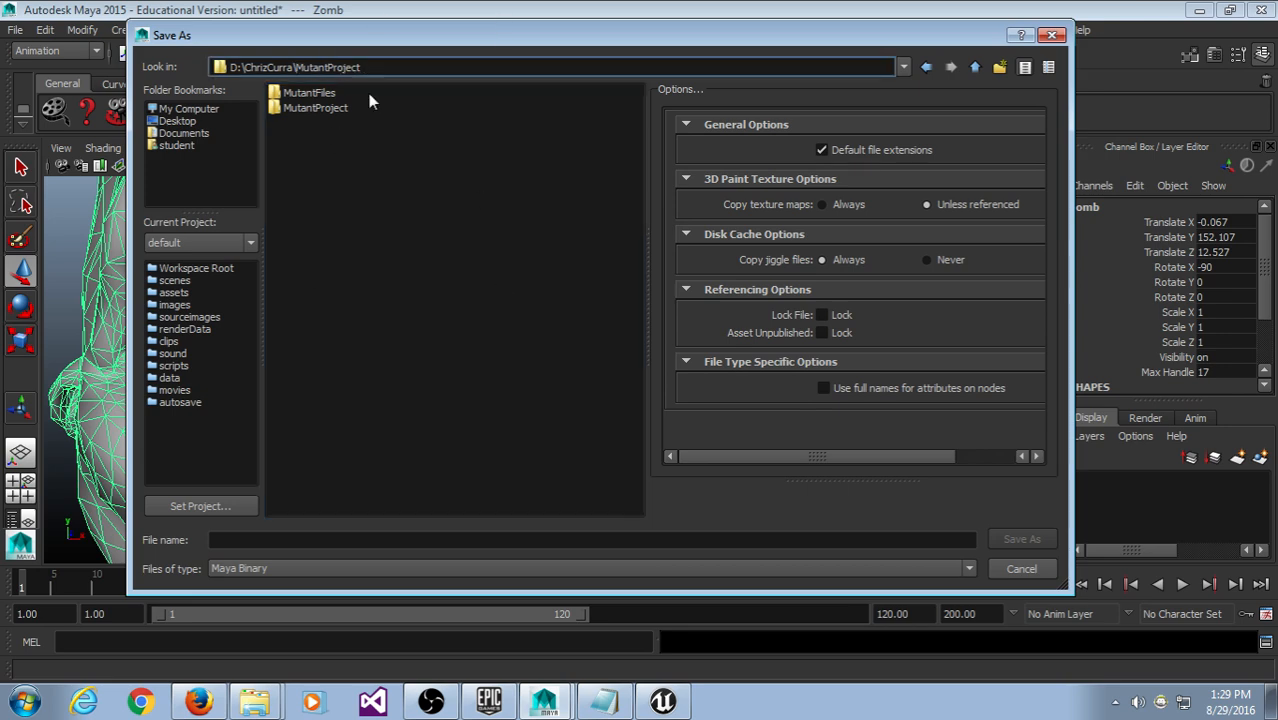
left_click(309, 545)
left_click_drag(423, 24, 438, 75)
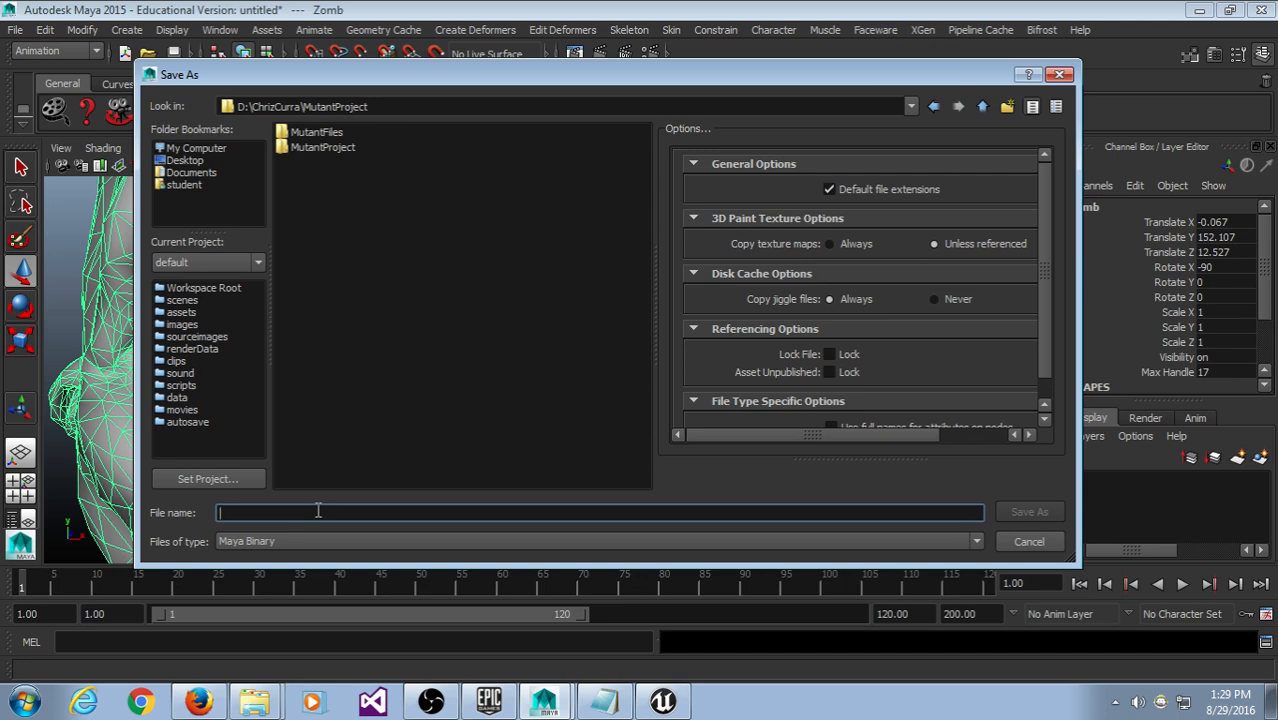
type("MutantRig")
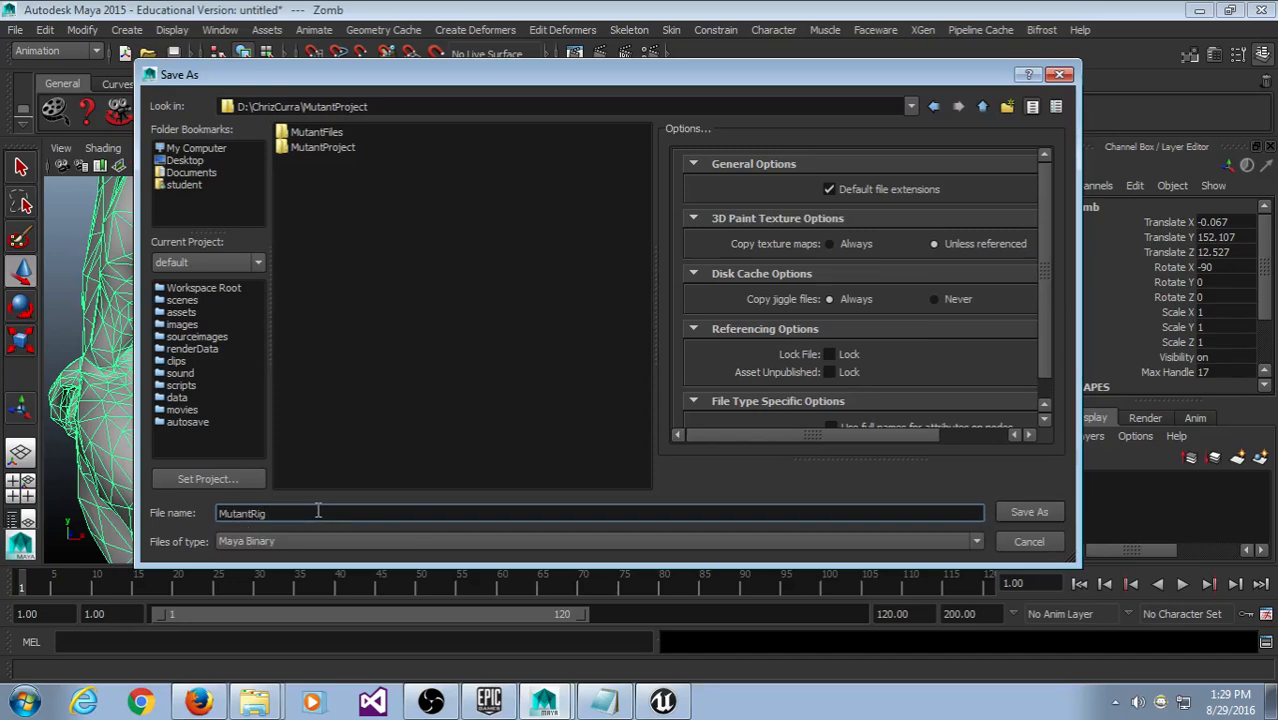
key("Return")
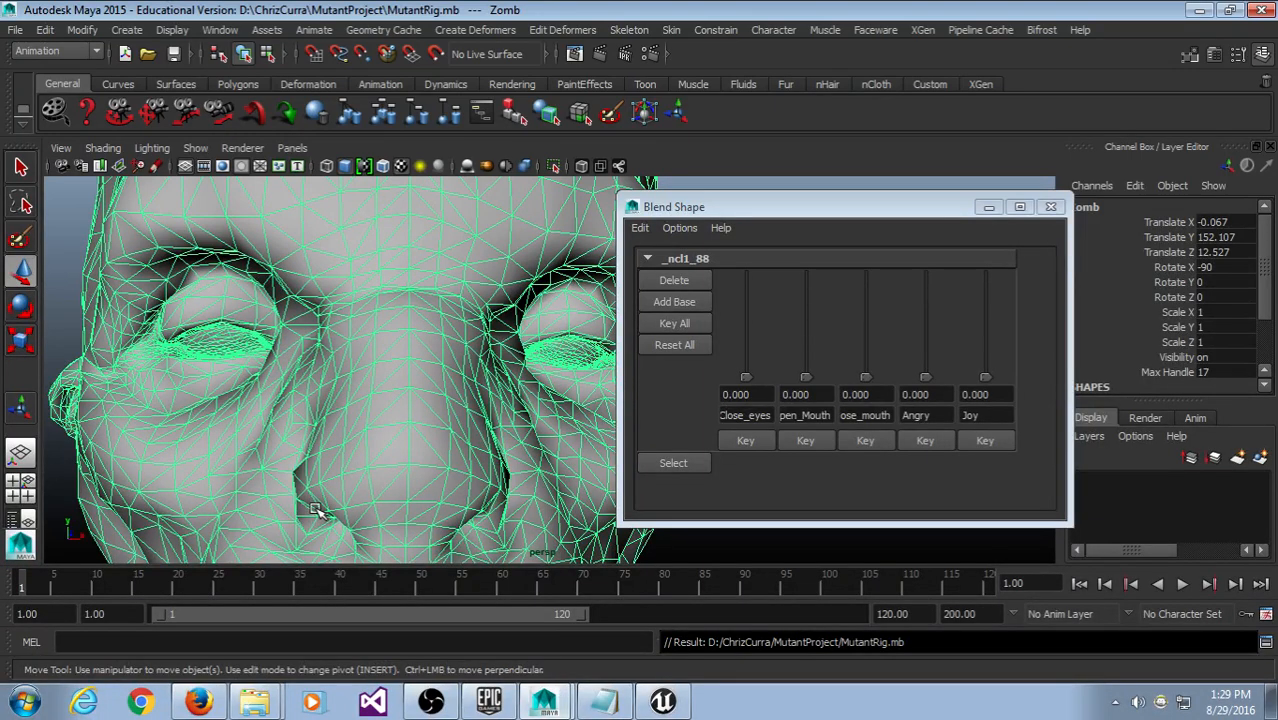
Step: Deselect the mutant mesh and view the whole body from head to feet
key("f")
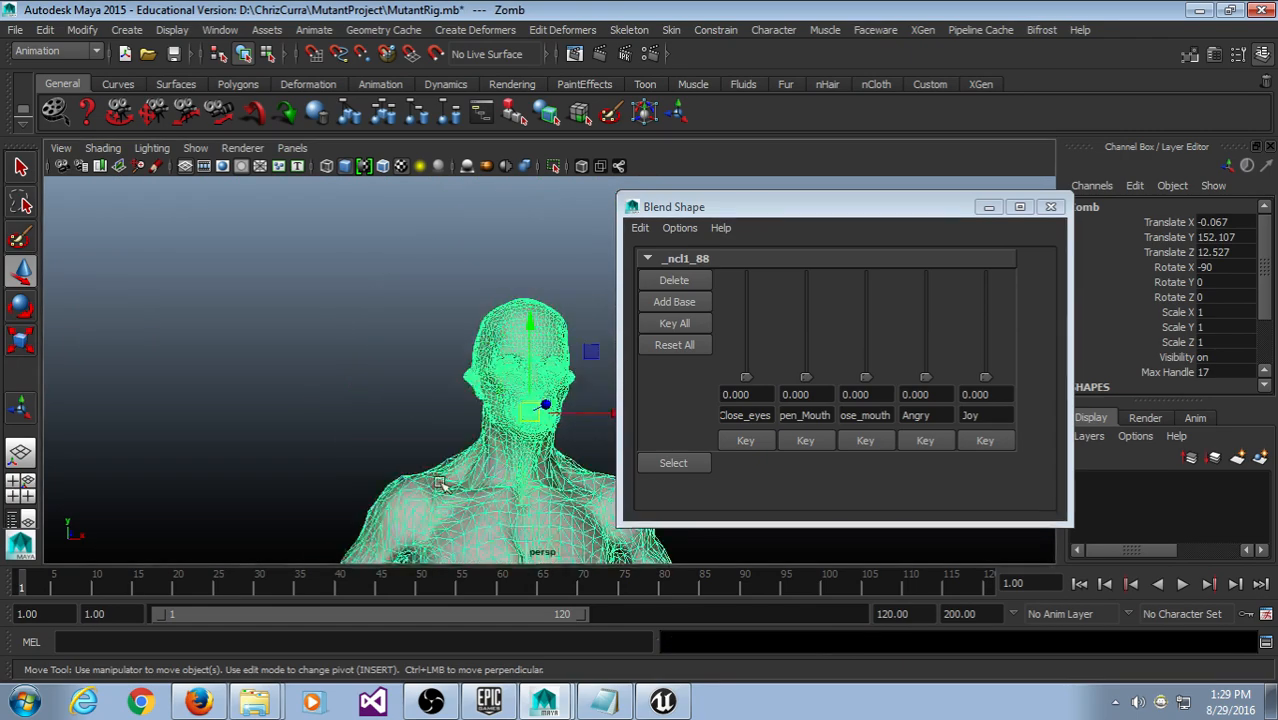
scroll(310, 360, "down", 2)
left_click(251, 309)
middle_click_drag(398, 346, 295, 353, "alt")
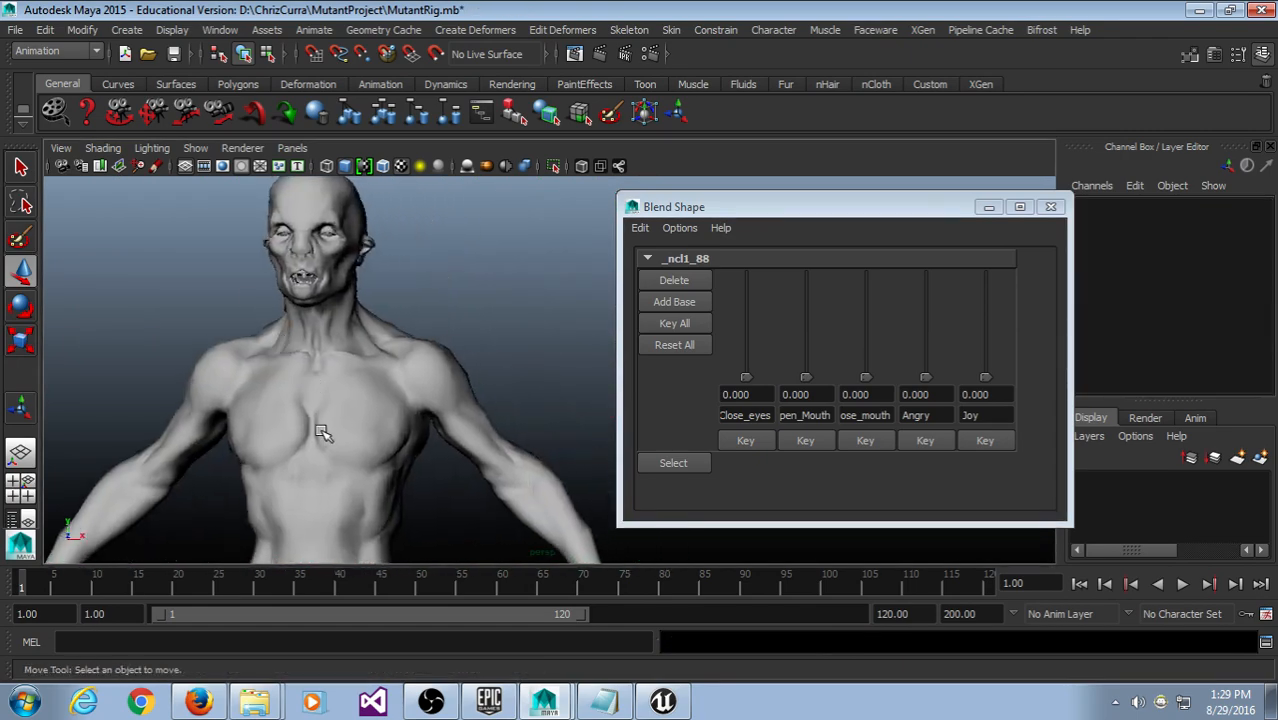
scroll(324, 440, "down", 5)
middle_click_drag(341, 495, 333, 343, "alt")
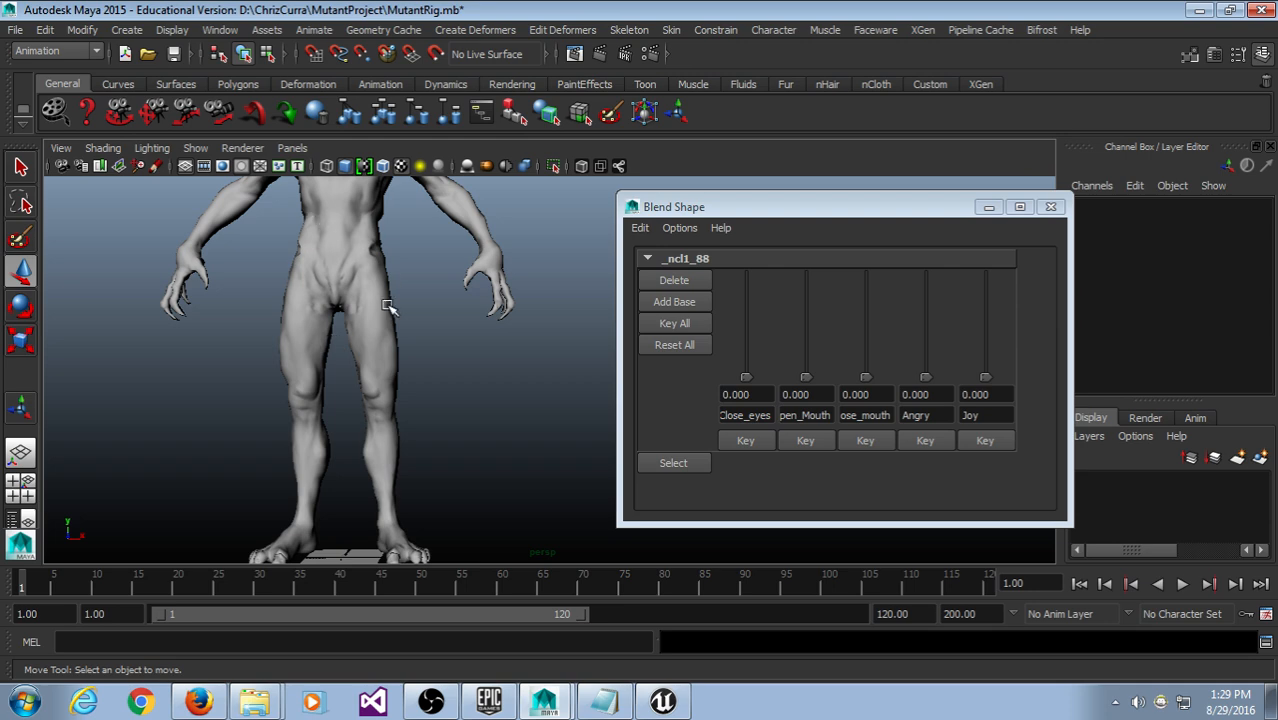
Step: Close the Blend Shape window and create a polygon sphere on the grid near the mutant's foot, at about X 2.77, Z -0.03
right_click_drag(316, 226, 453, 120, "alt")
left_click_drag(453, 120, 408, 388, "alt")
scroll(408, 388, "up", 5)
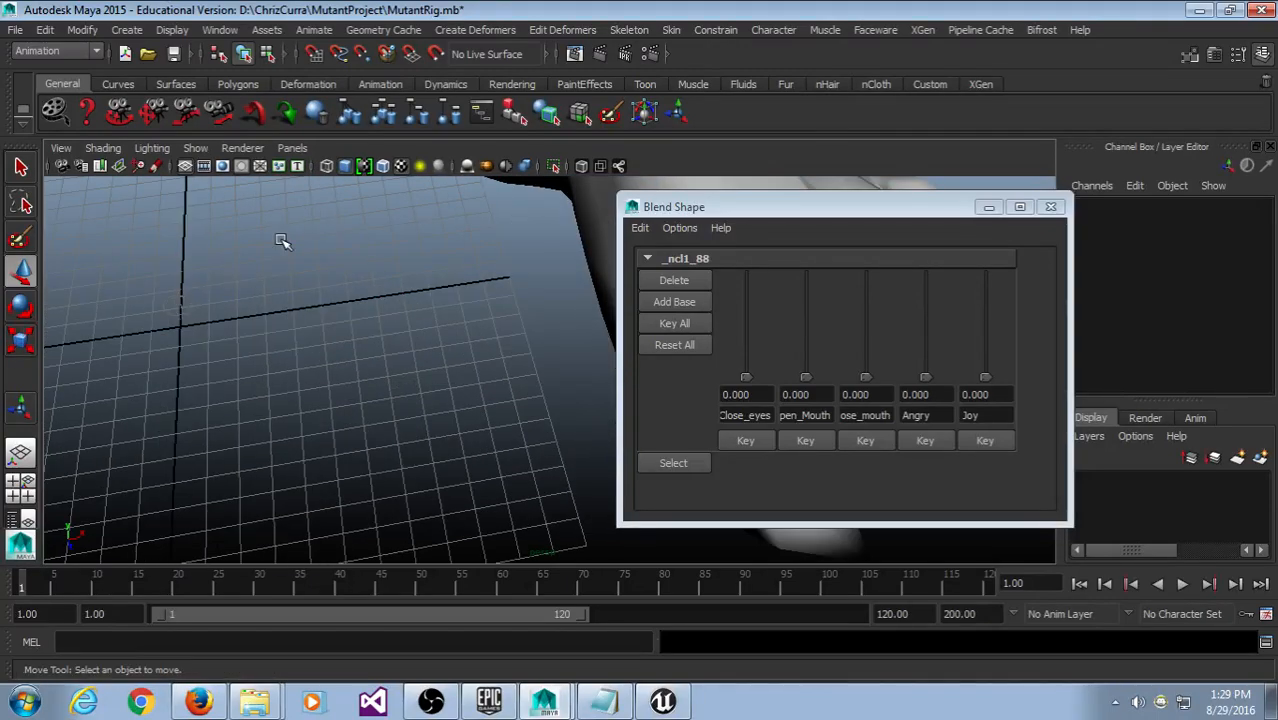
left_click_drag(138, 360, 187, 286, "alt")
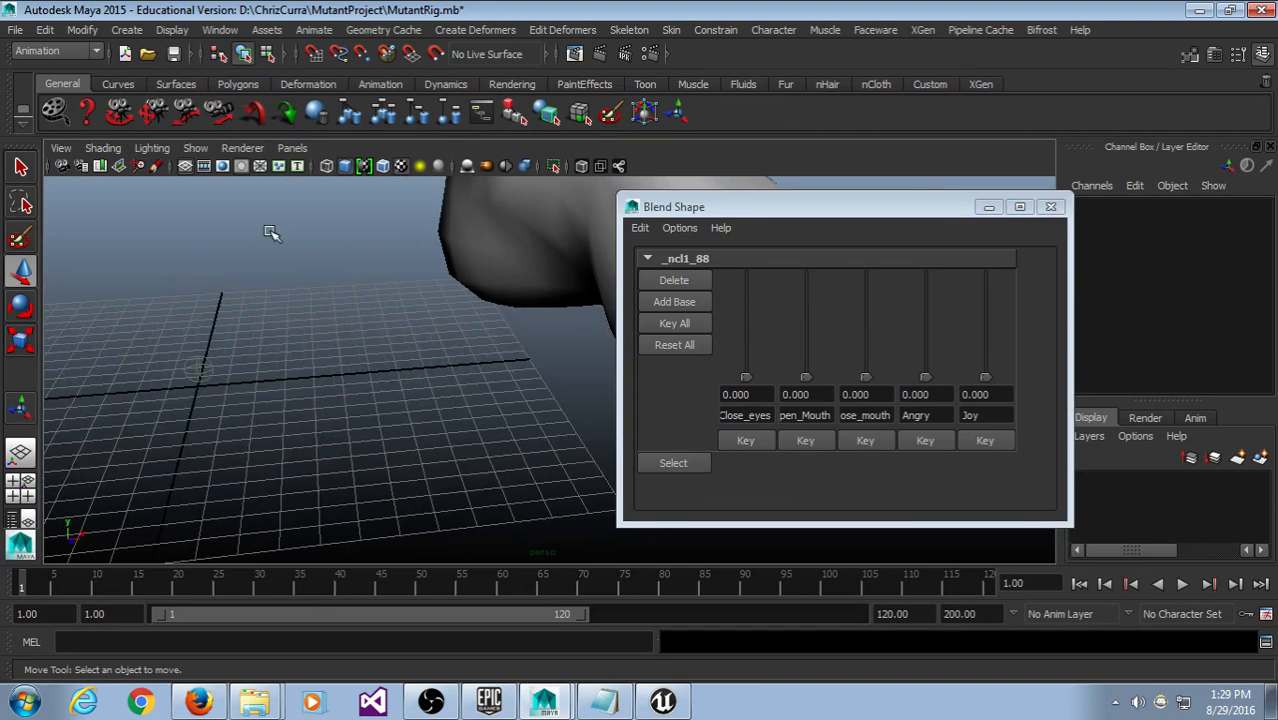
left_click(1051, 207)
scroll(465, 297, "up", 3)
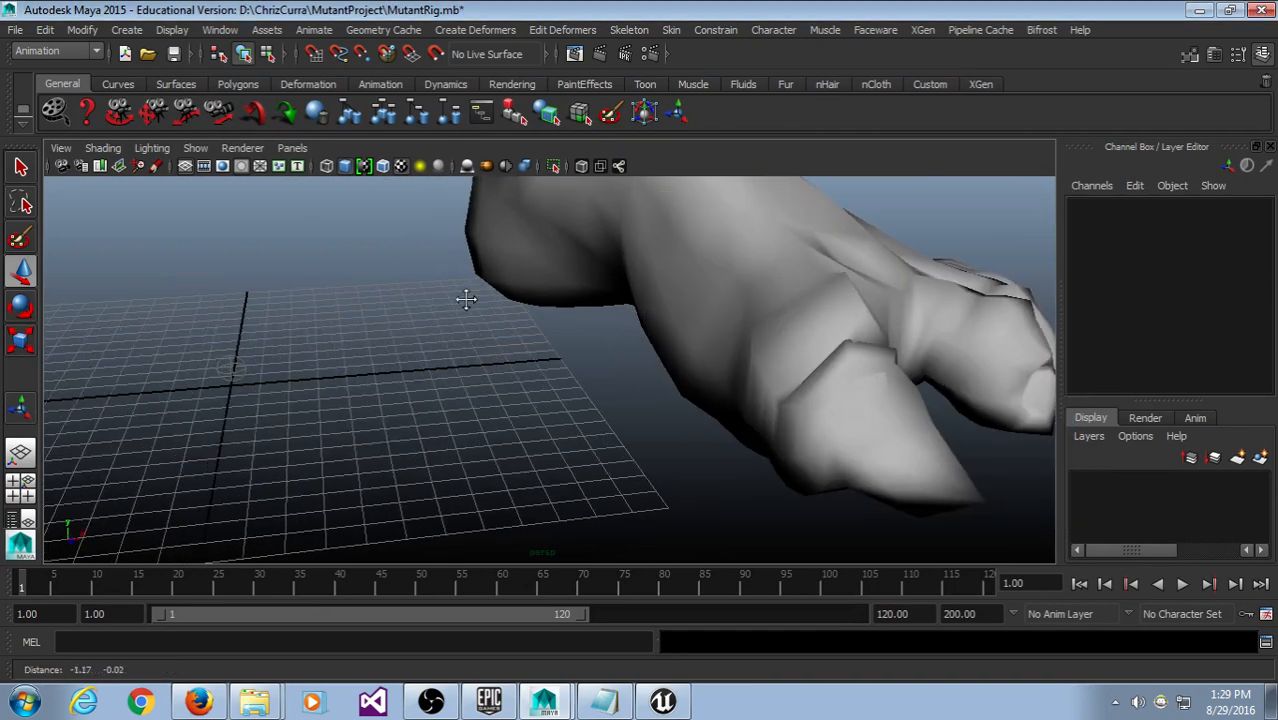
left_click(250, 86)
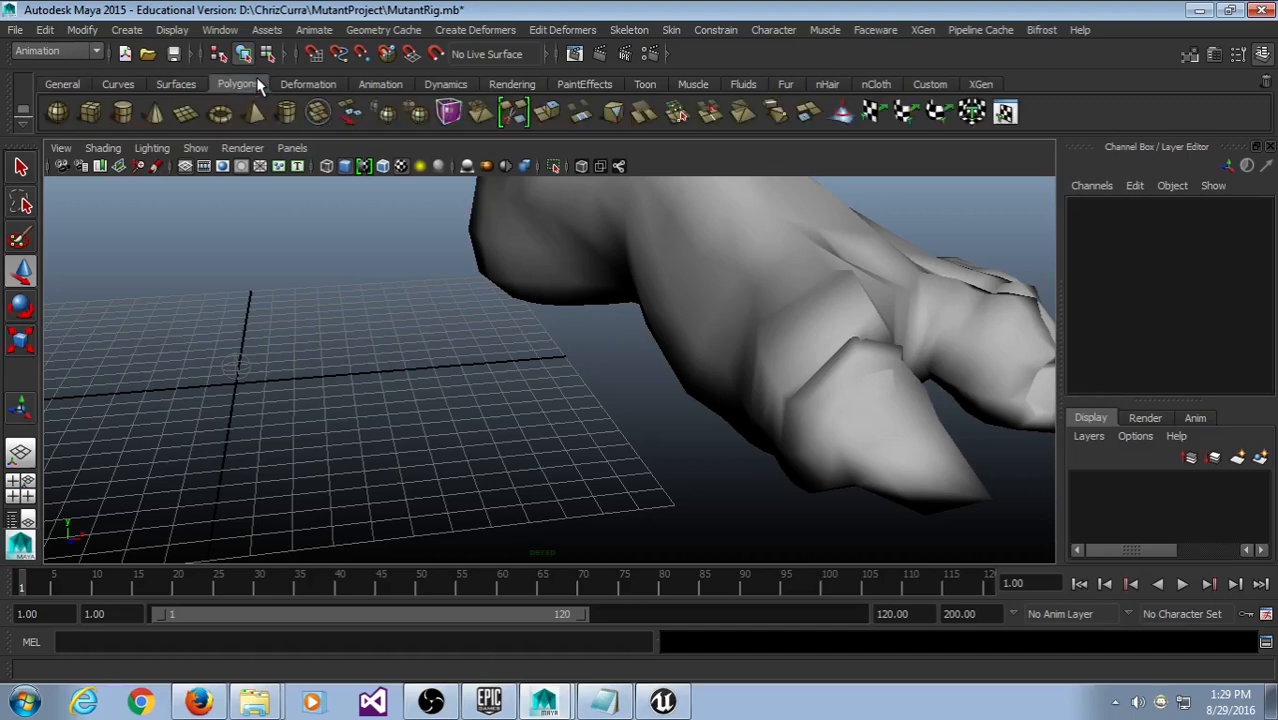
left_click(57, 113)
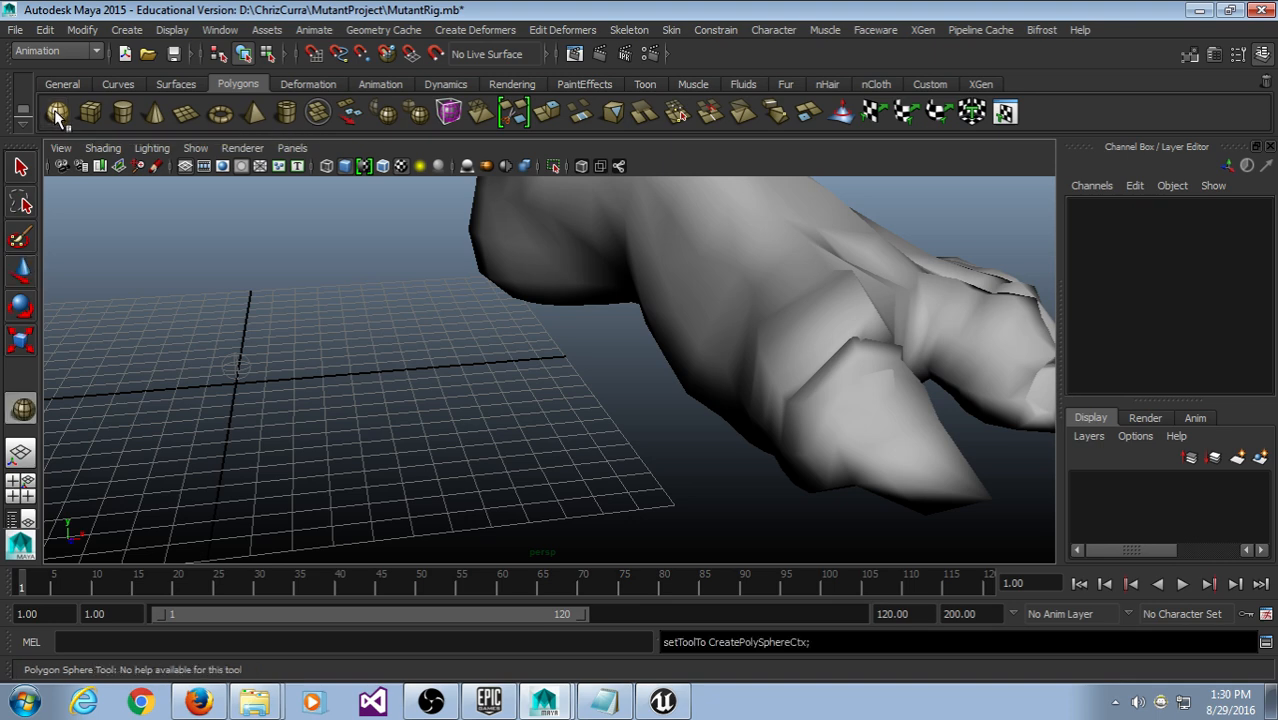
left_click(322, 380)
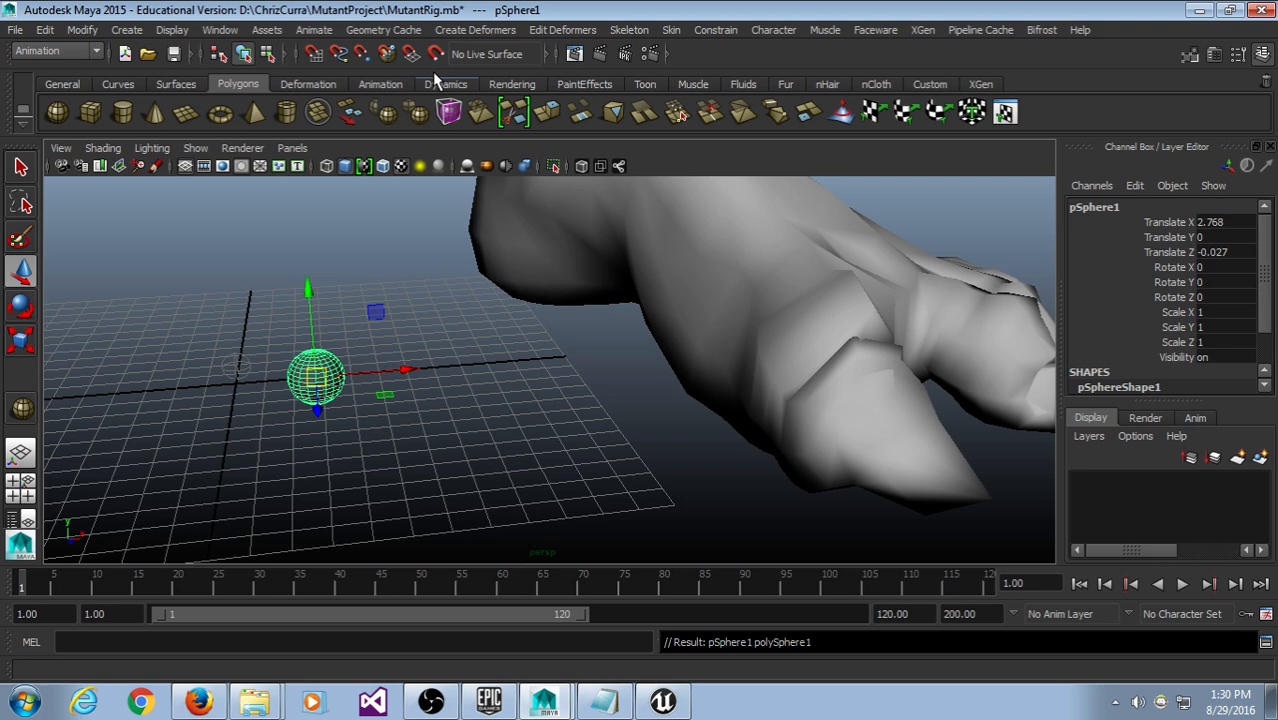
Step: Check the zombie texture images in the MutantFiles folder on the D: drive
left_click(1210, 10)
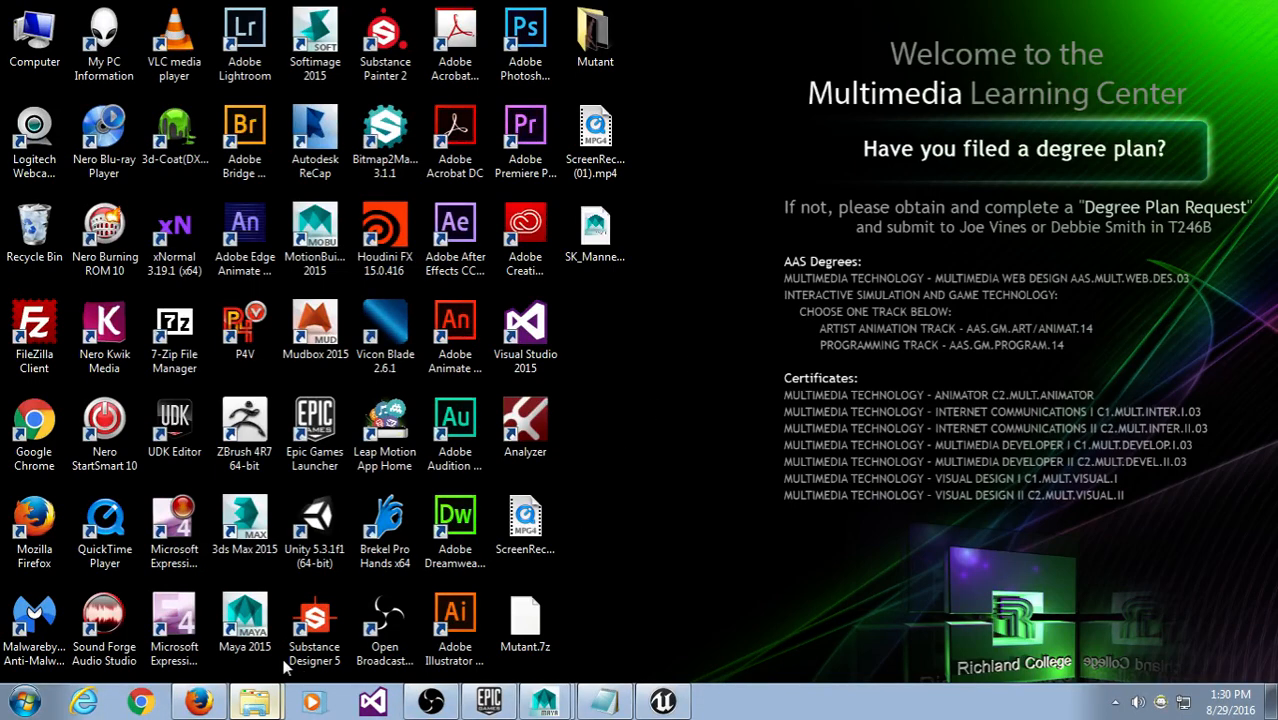
left_click(258, 655)
left_click(576, 300)
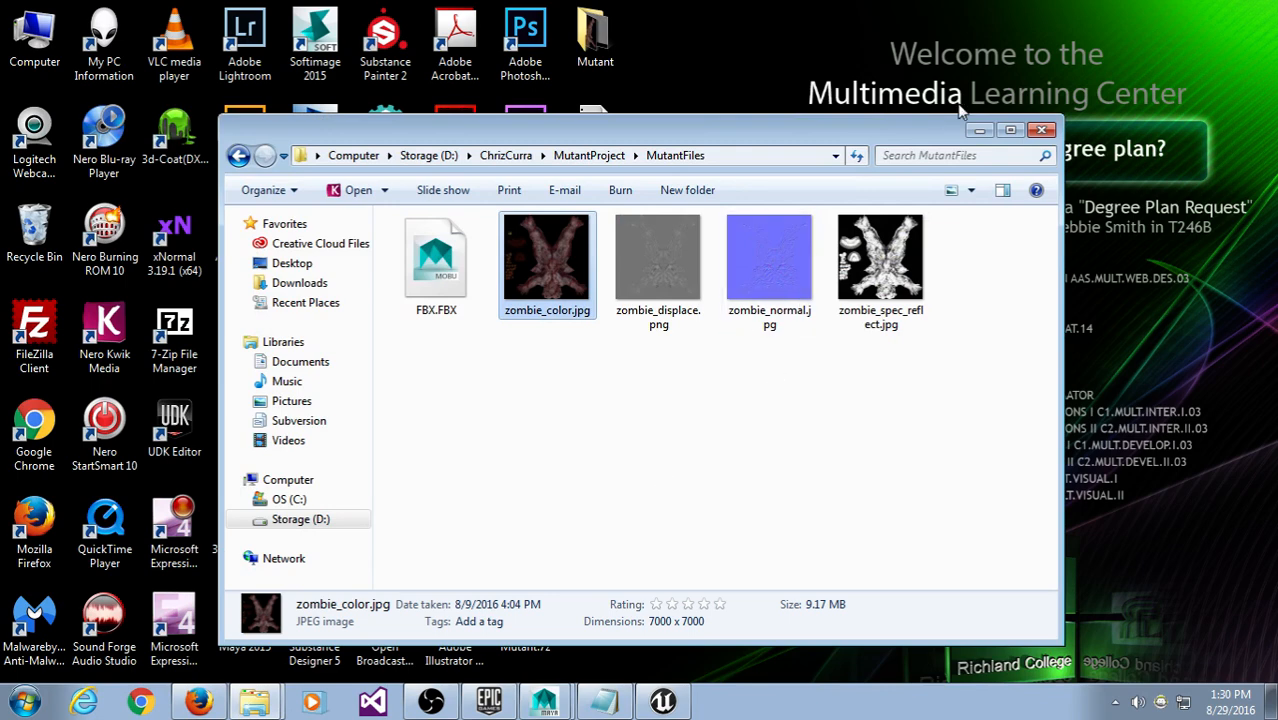
left_click(979, 130)
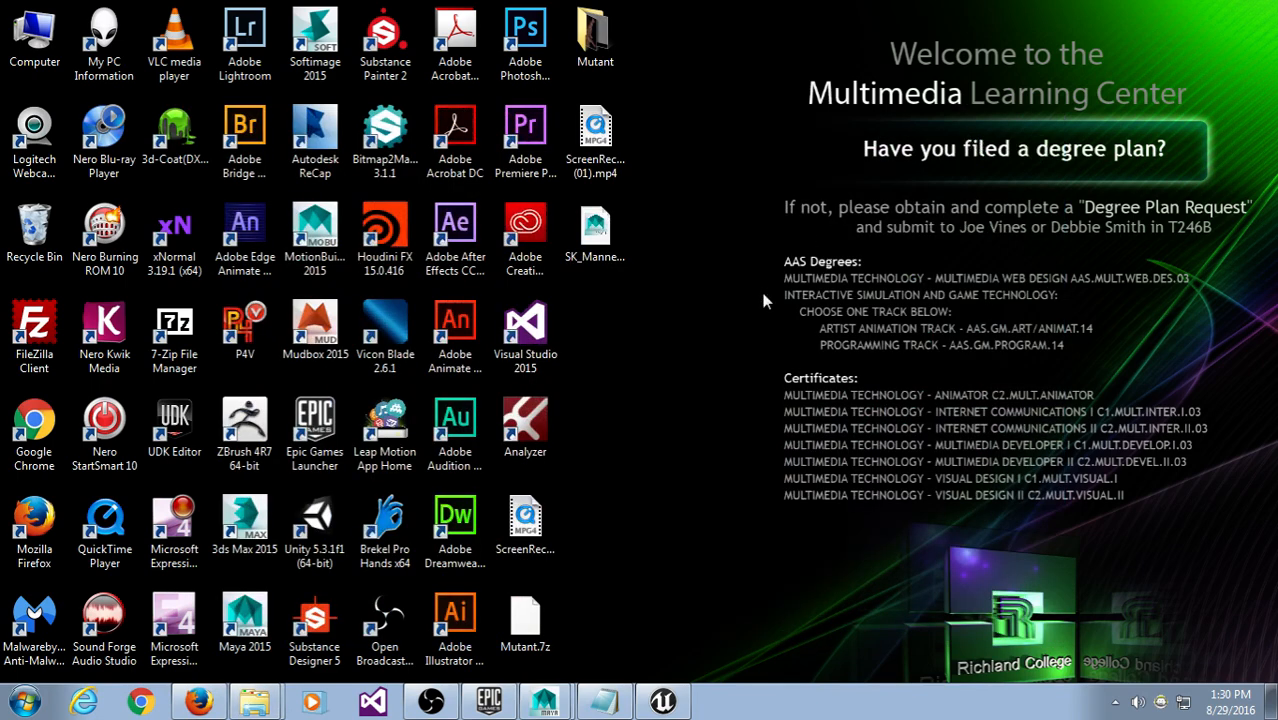
Step: Switch to Firefox, search for "google" in a new tab and open the Google home page
left_click(198, 702)
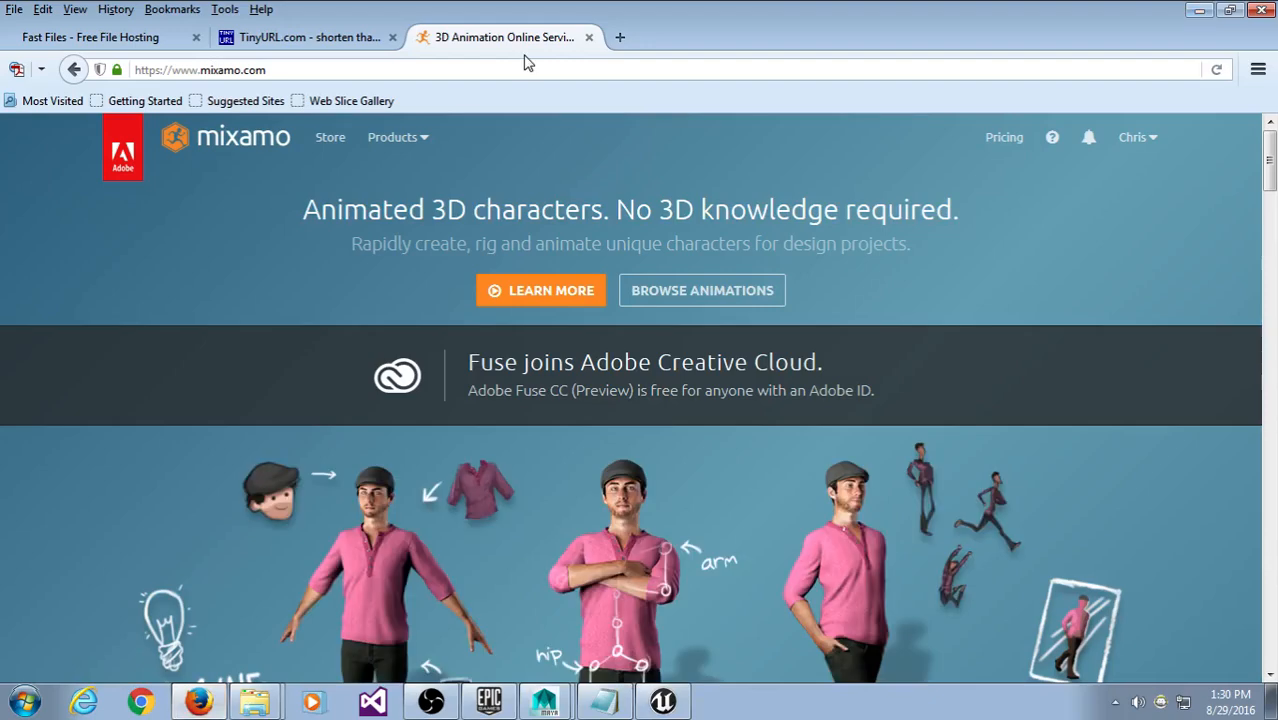
left_click(620, 37)
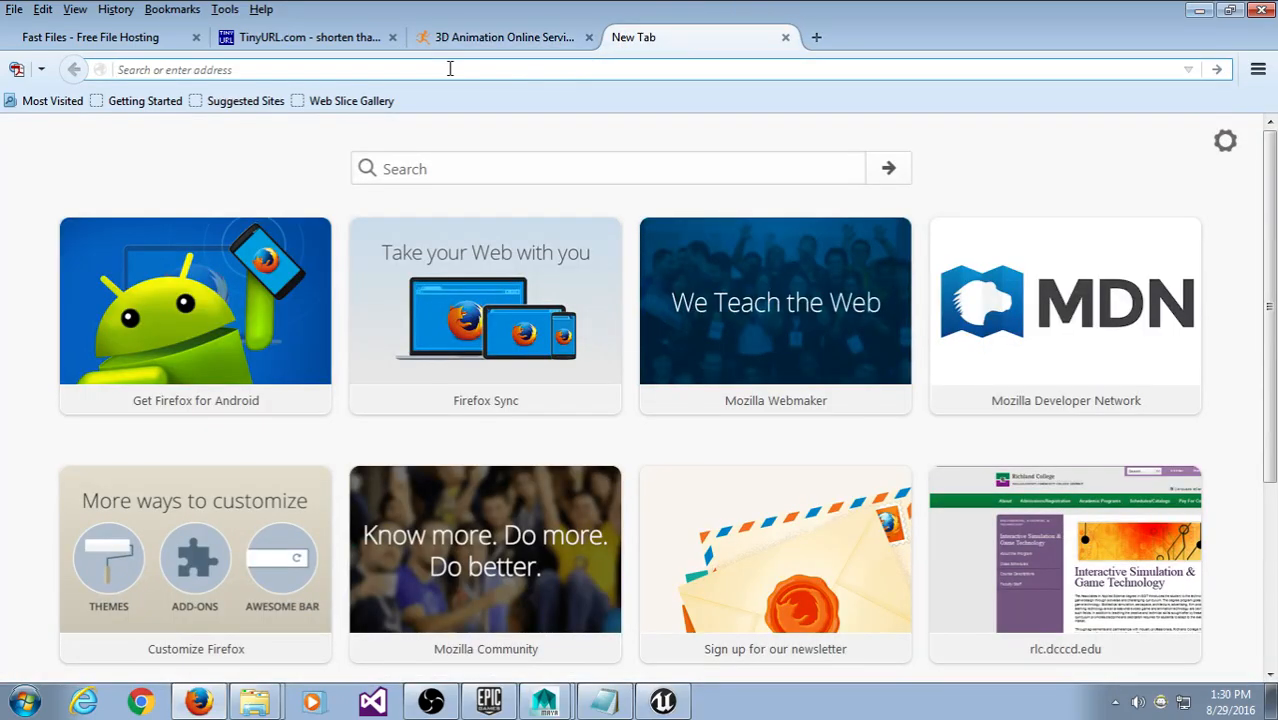
type("google")
key("Return")
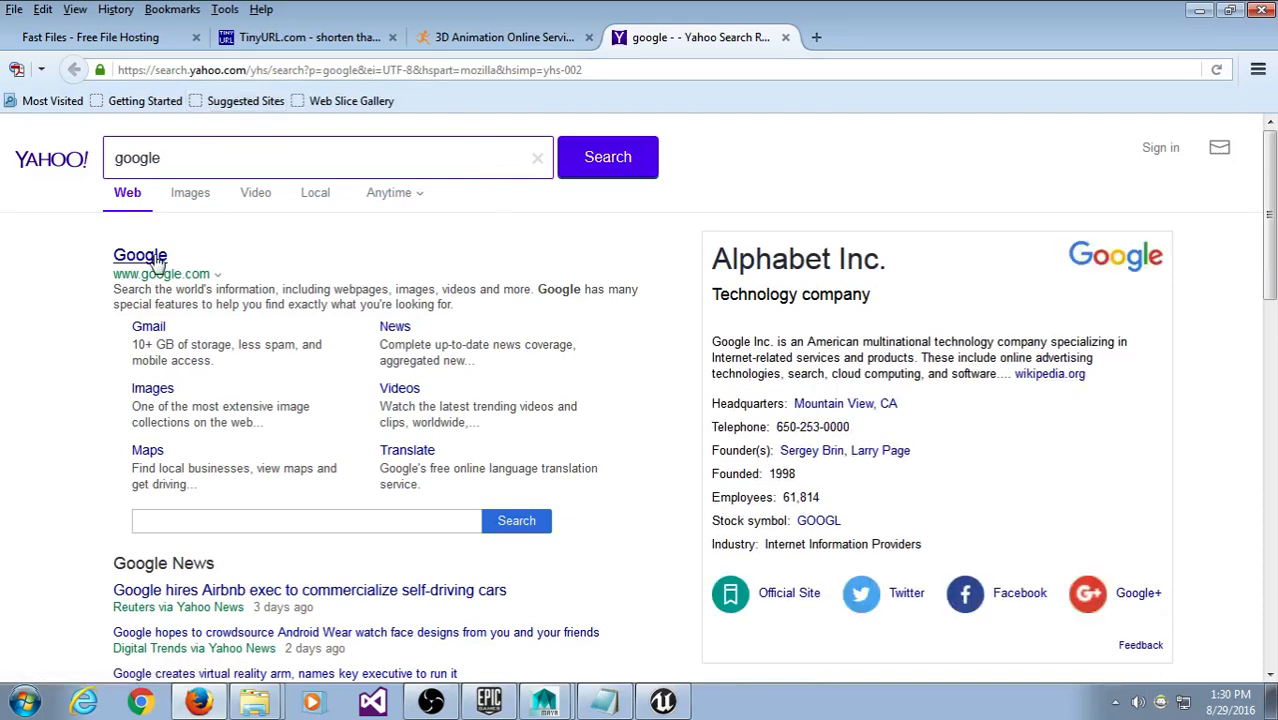
left_click(150, 256)
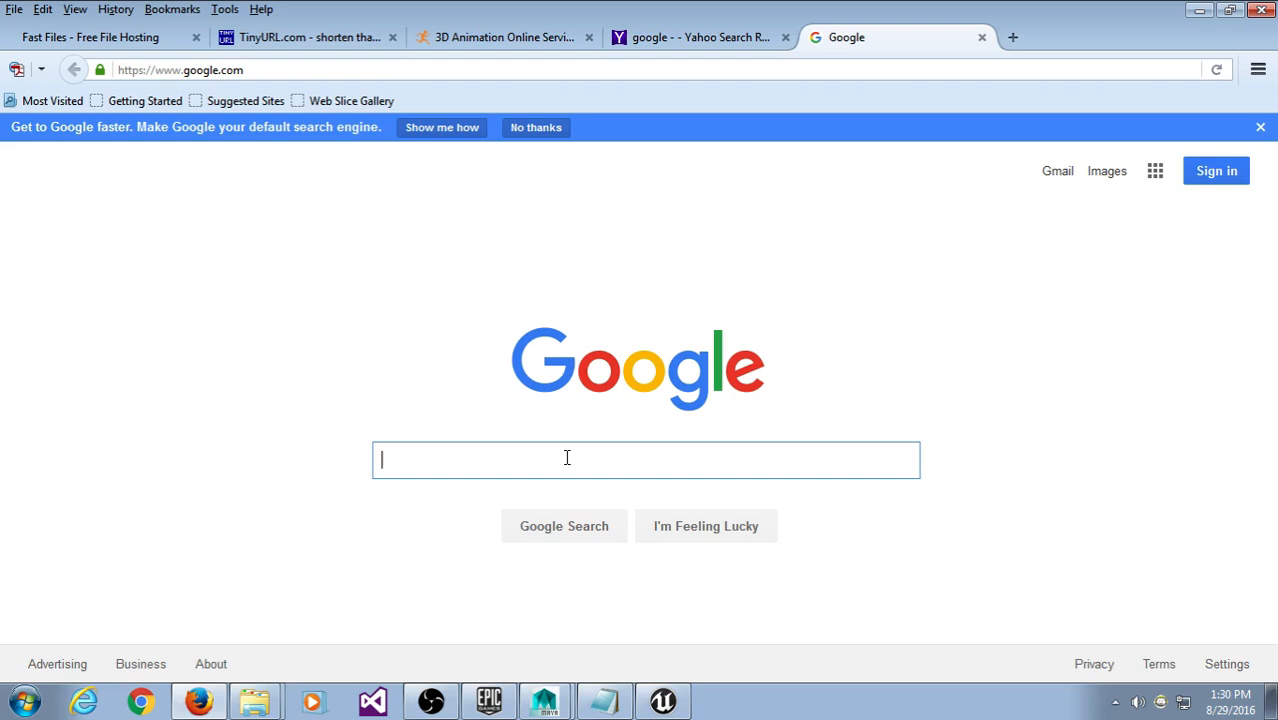
Step: Search Google Images for "animal eye texture" and open the eyeball with the orange iris and slit pupil at full size
type("anima")
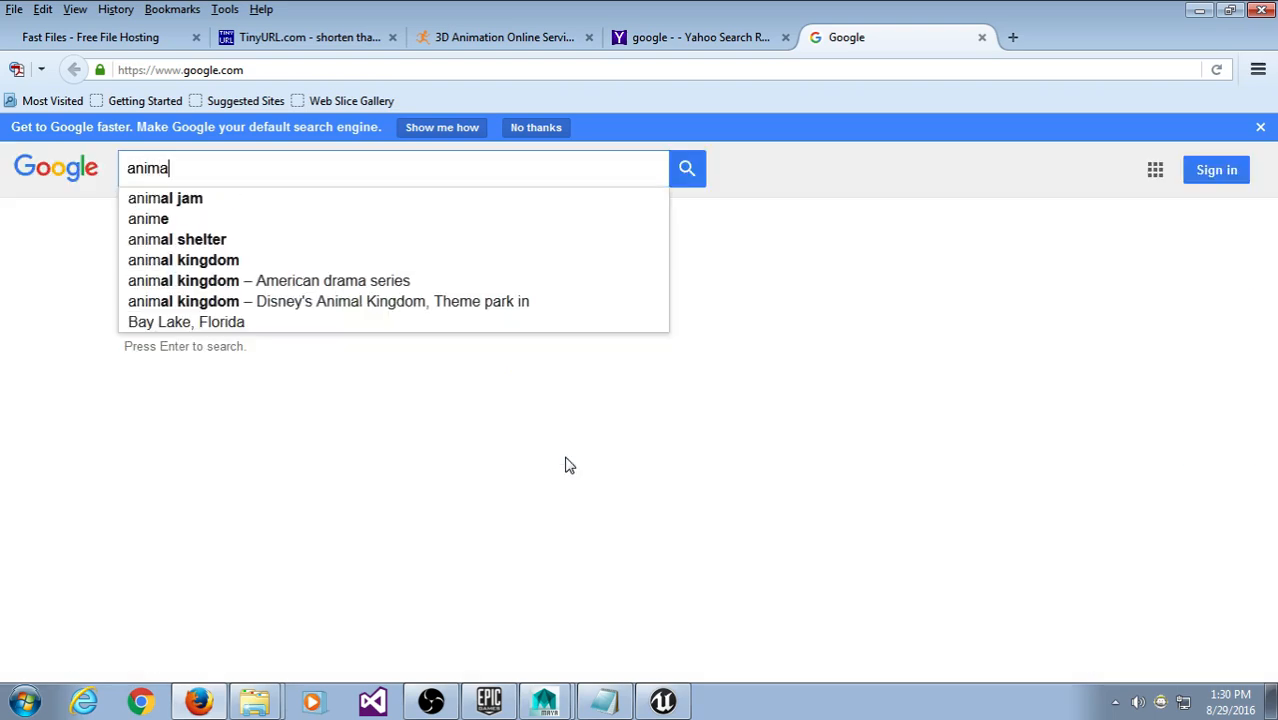
type("l eye texture")
key("Return")
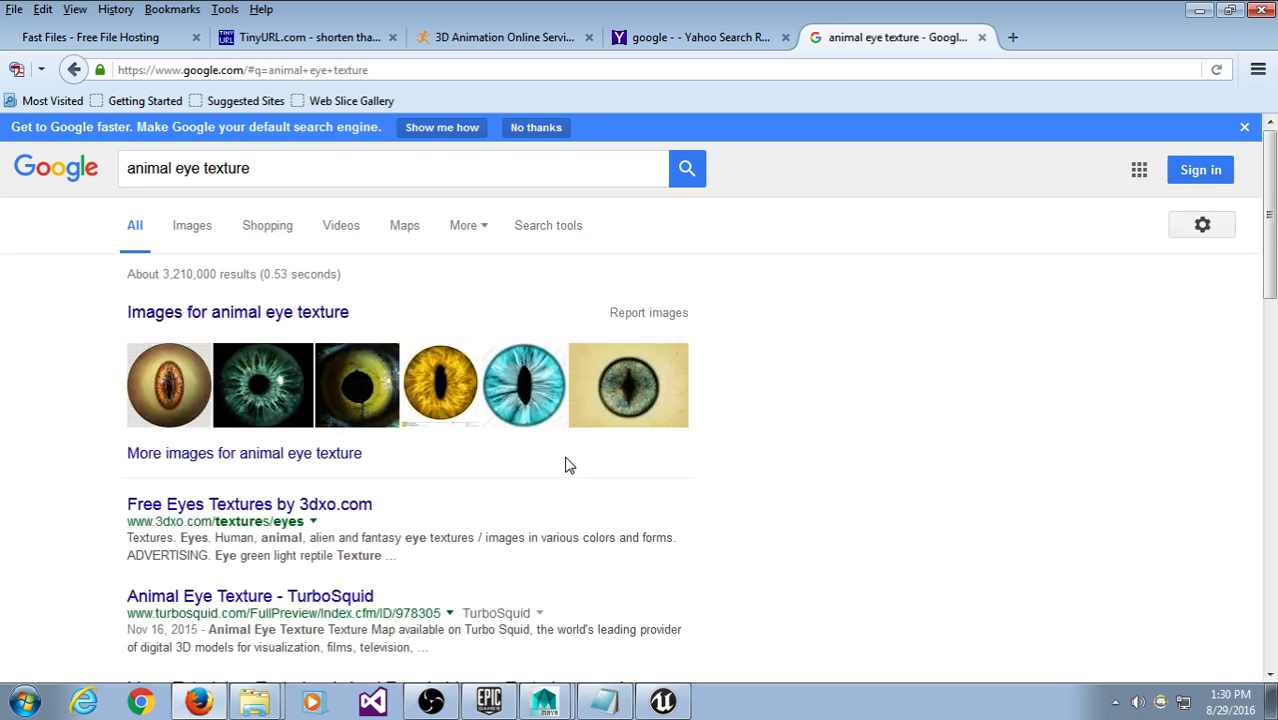
left_click(195, 245)
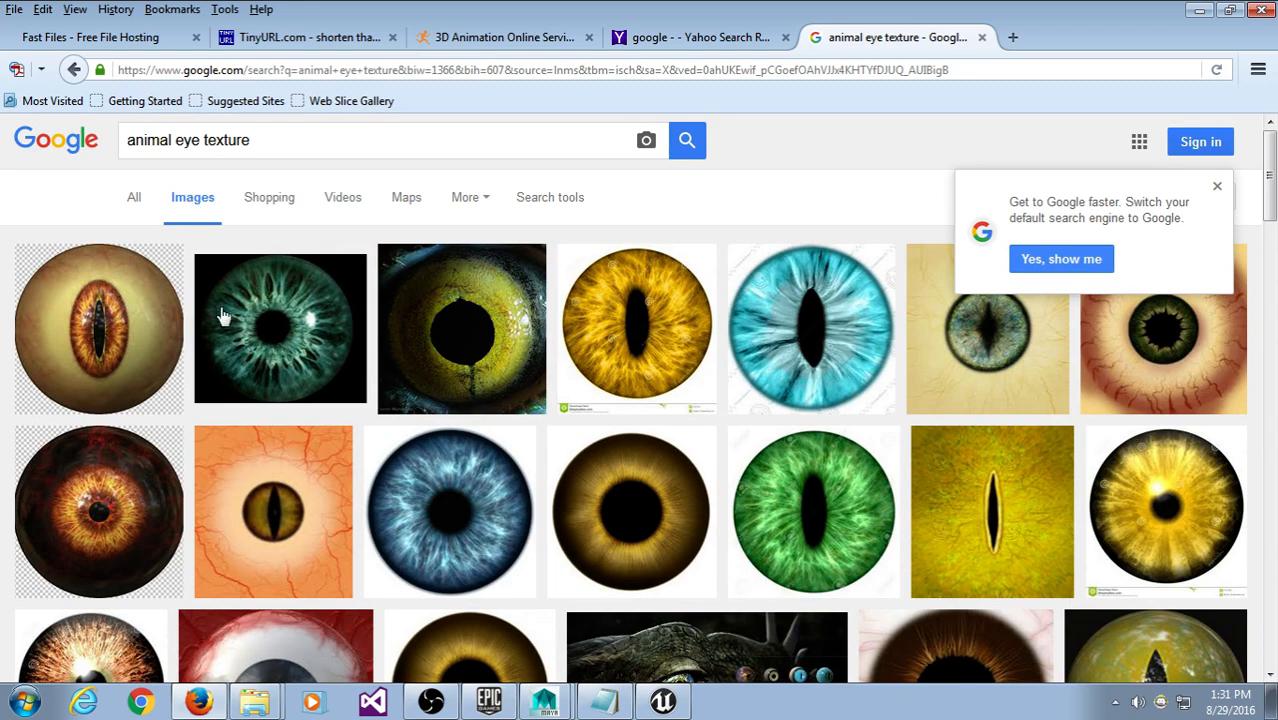
left_click(1217, 186)
scroll(790, 550, "down", 2)
scroll(756, 528, "up", 2)
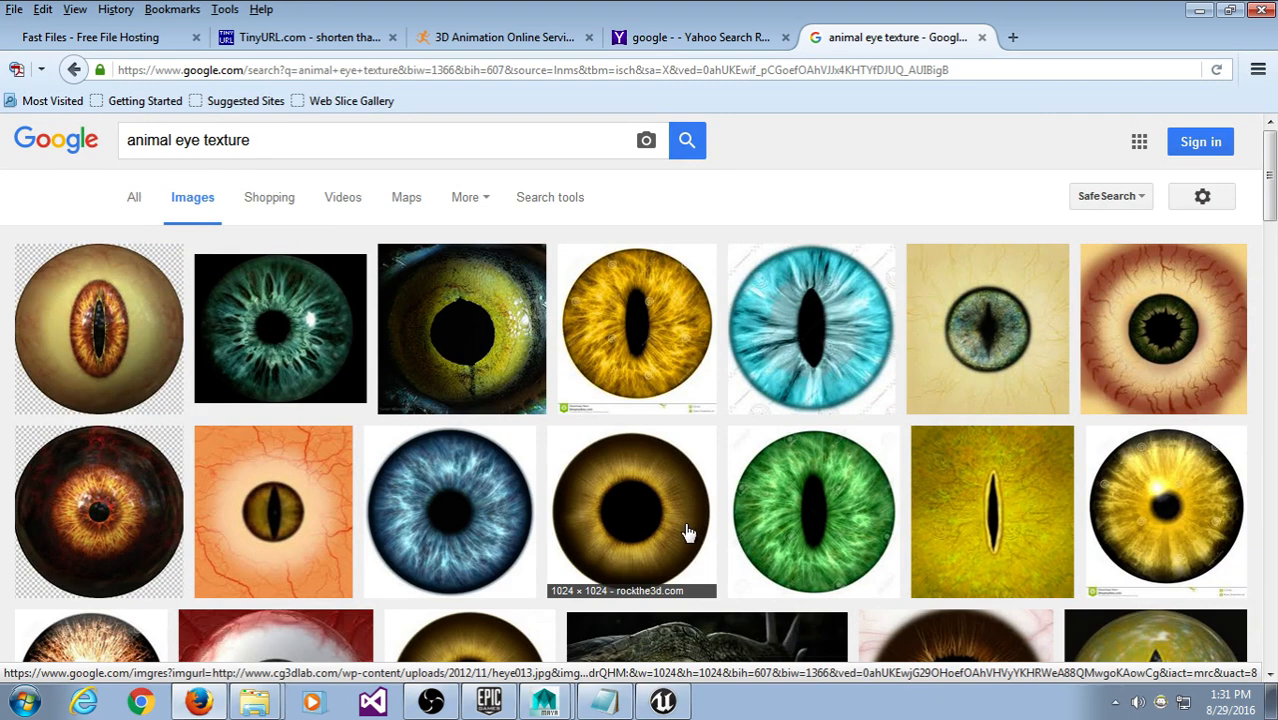
left_click(151, 323)
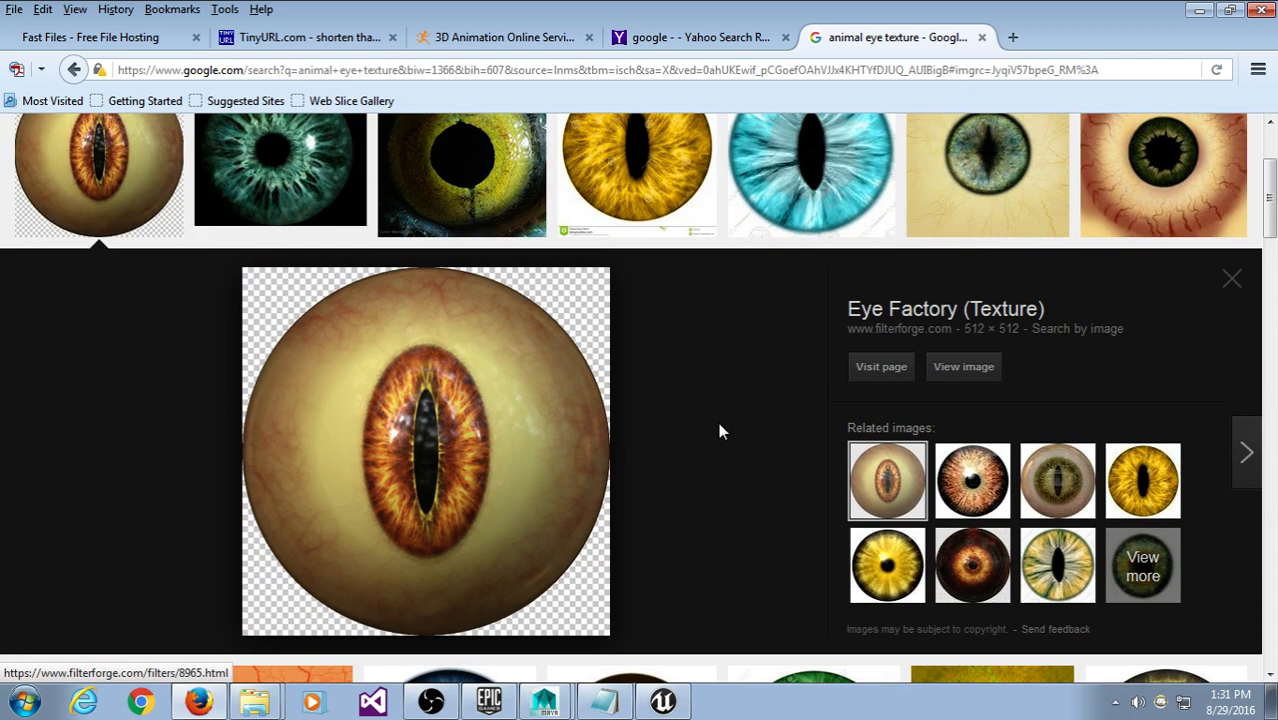
left_click(960, 368)
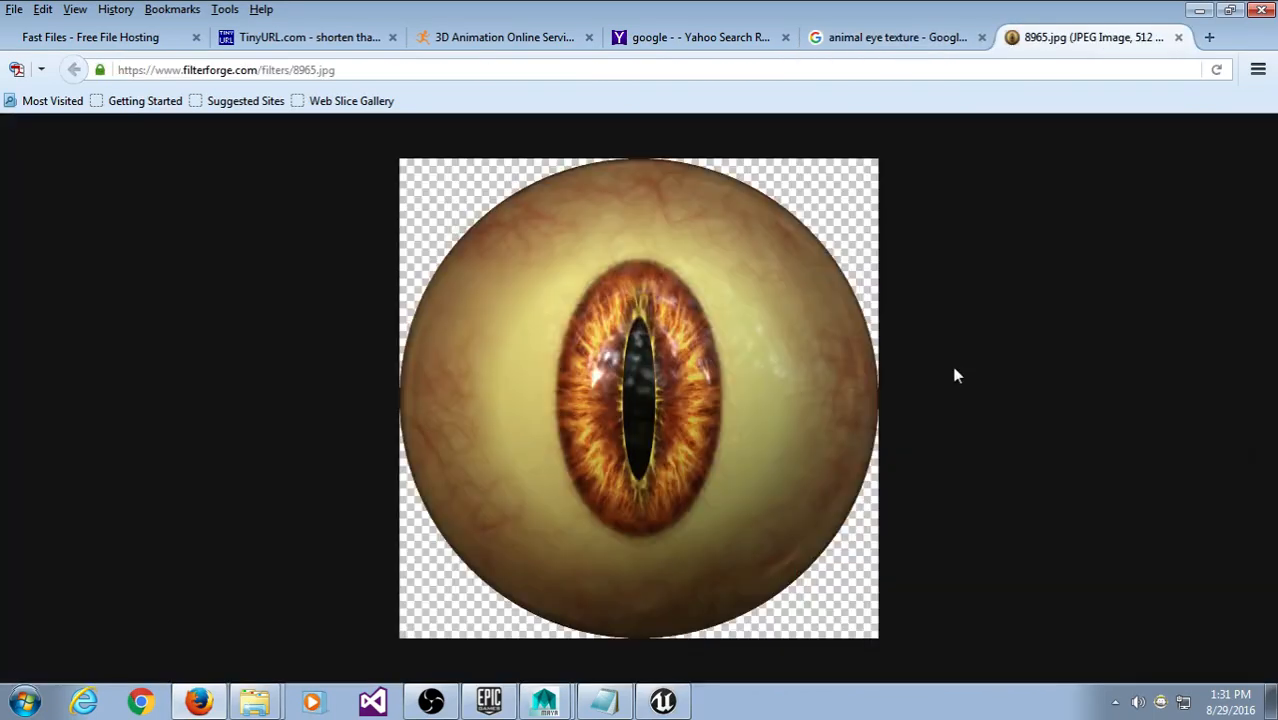
Step: Save the orange slit-pupil eyeball image as a JPEG named Eye in the MutantProject folder on the D: drive
right_click(575, 327)
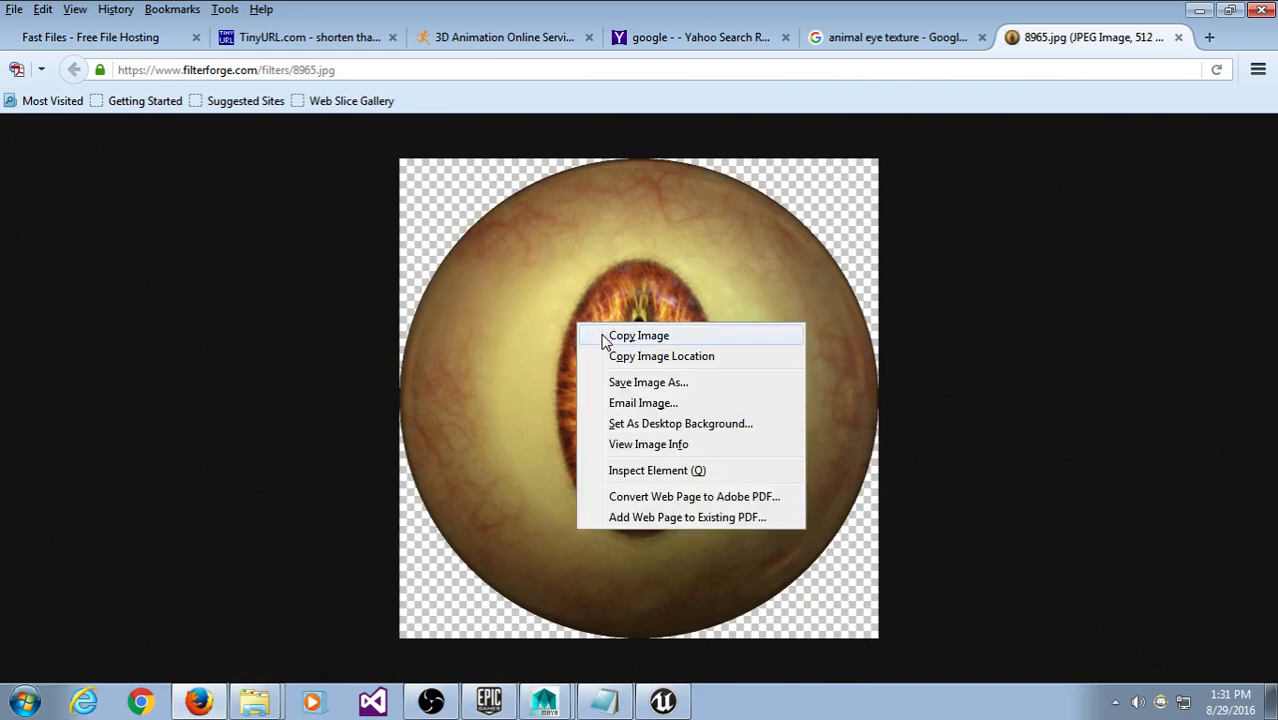
left_click(632, 381)
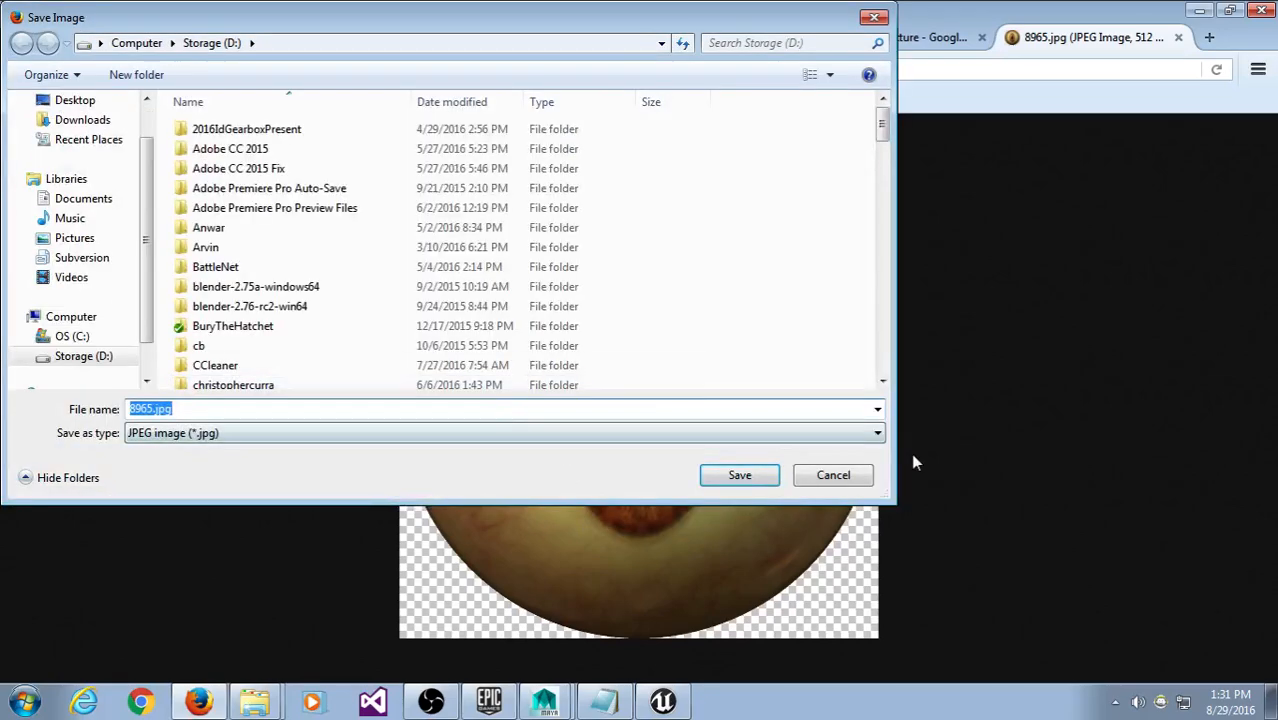
left_click_drag(896, 507, 1104, 649)
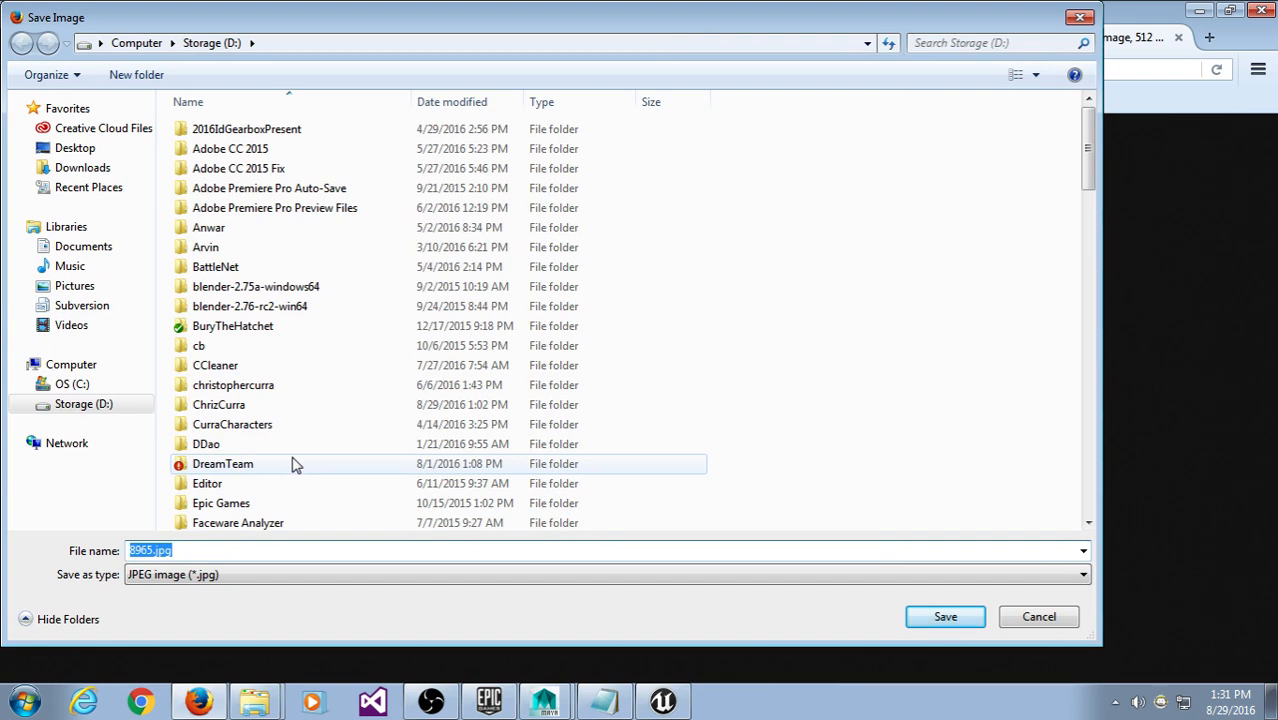
left_click(306, 386)
scroll(308, 395, "down", 3)
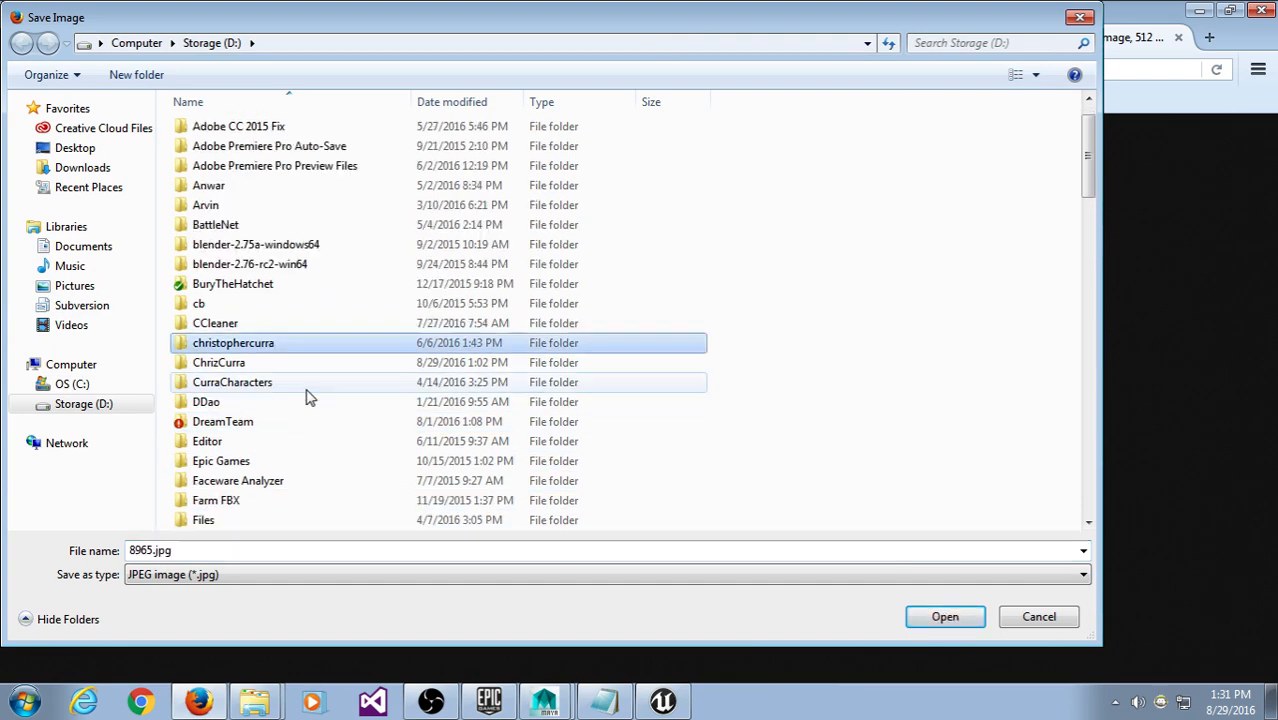
scroll(322, 488, "up", 3)
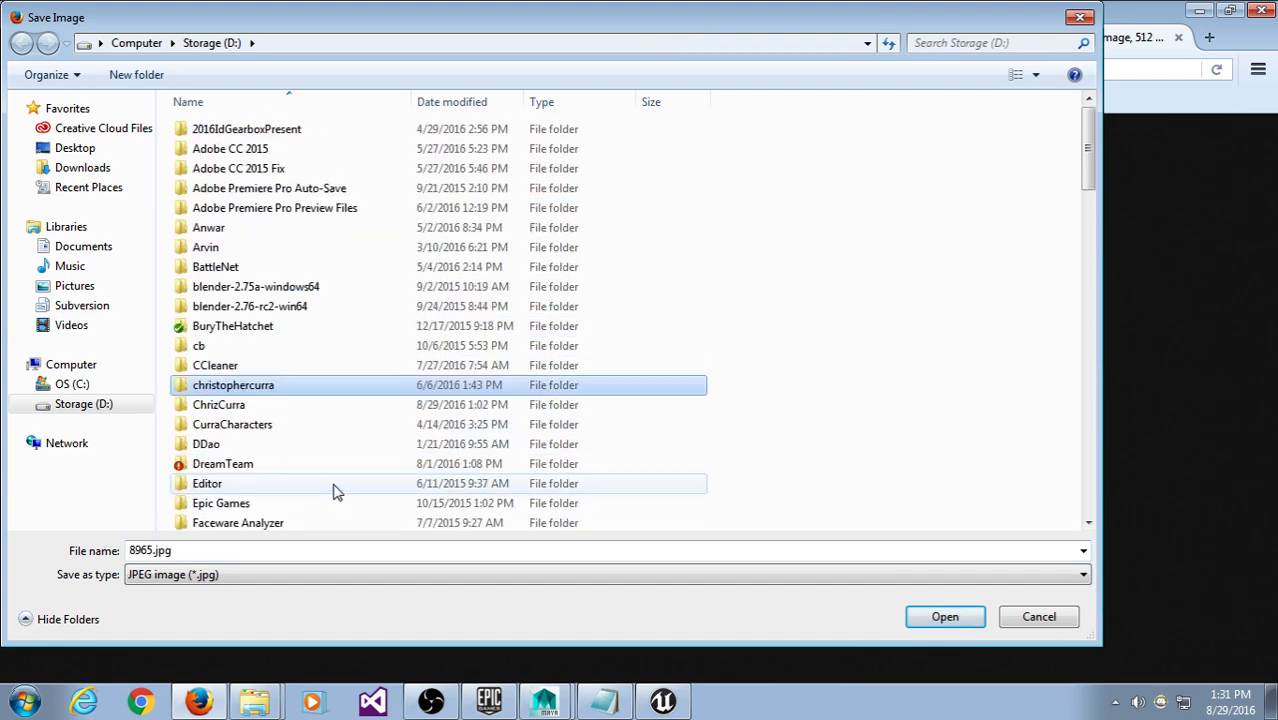
left_click(319, 429)
double_click(313, 405)
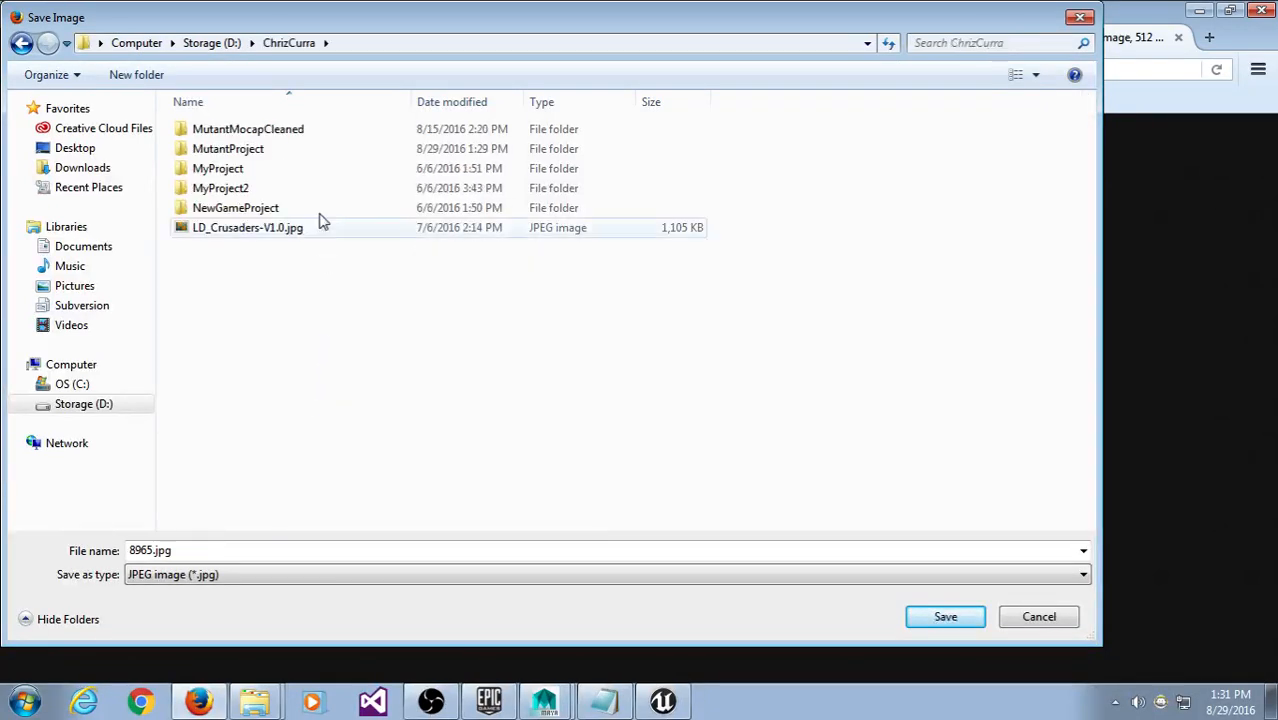
double_click(310, 157)
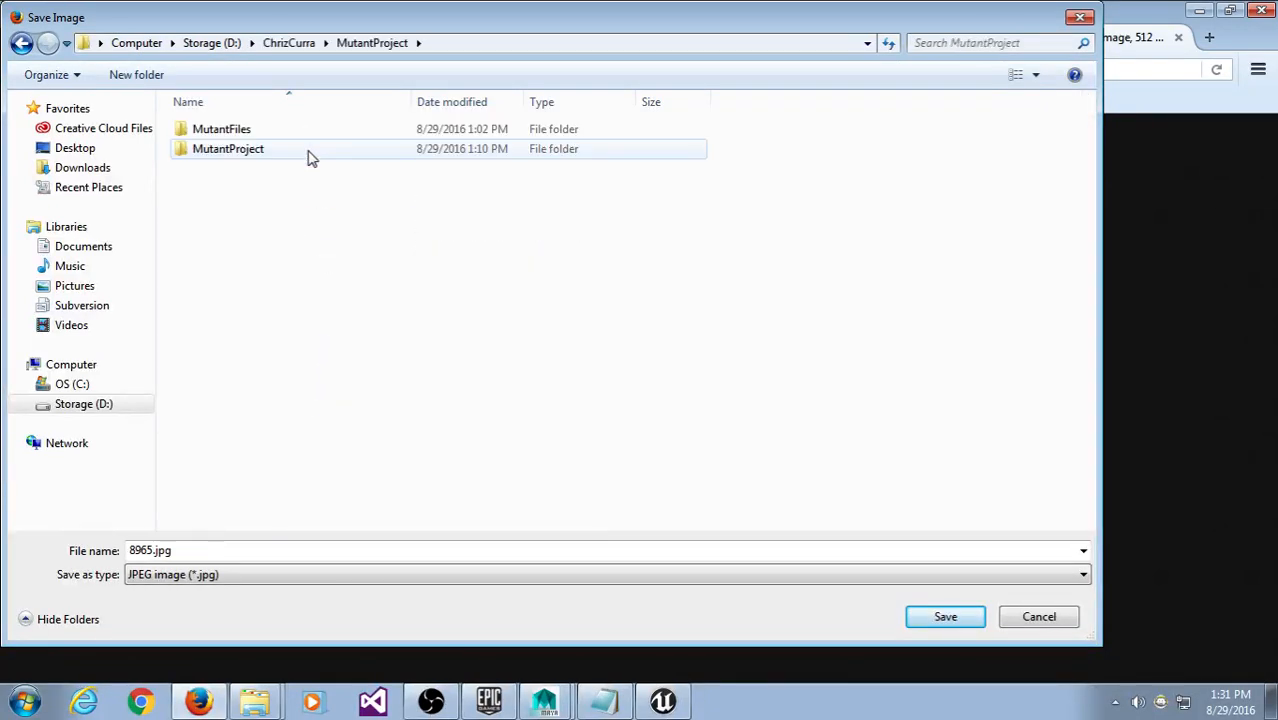
double_click(193, 551)
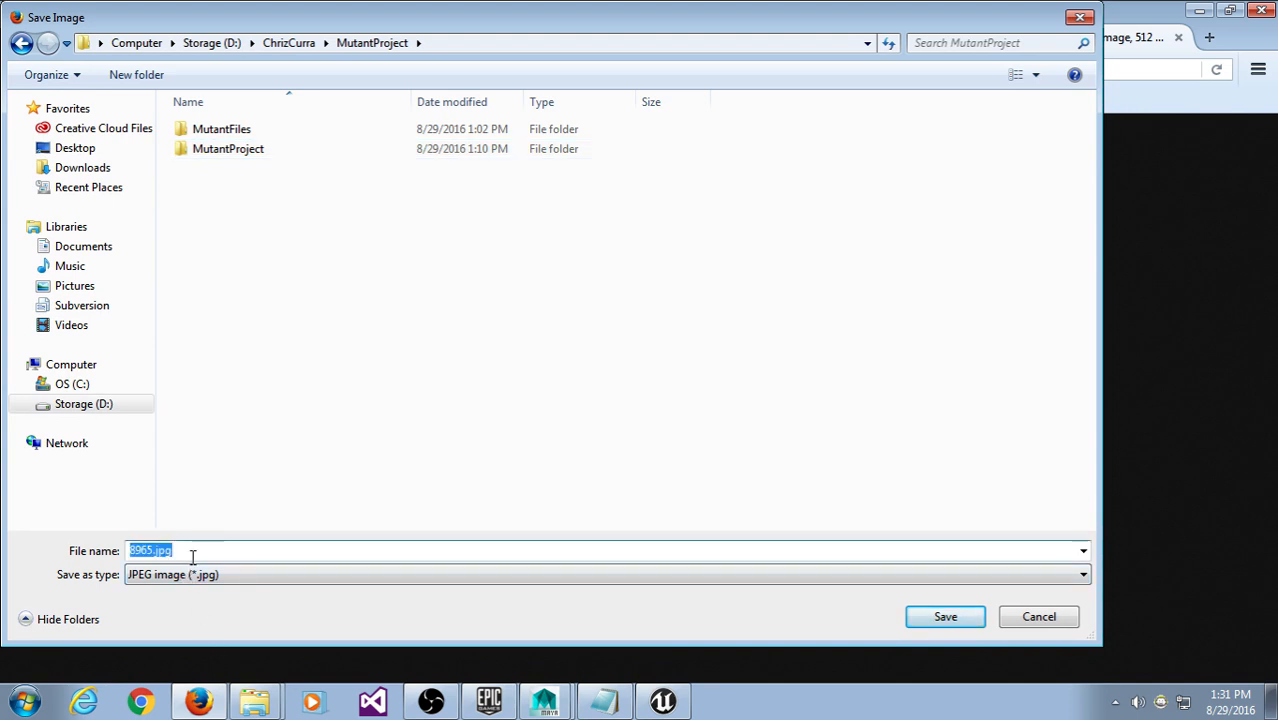
type("Eye")
key("Return")
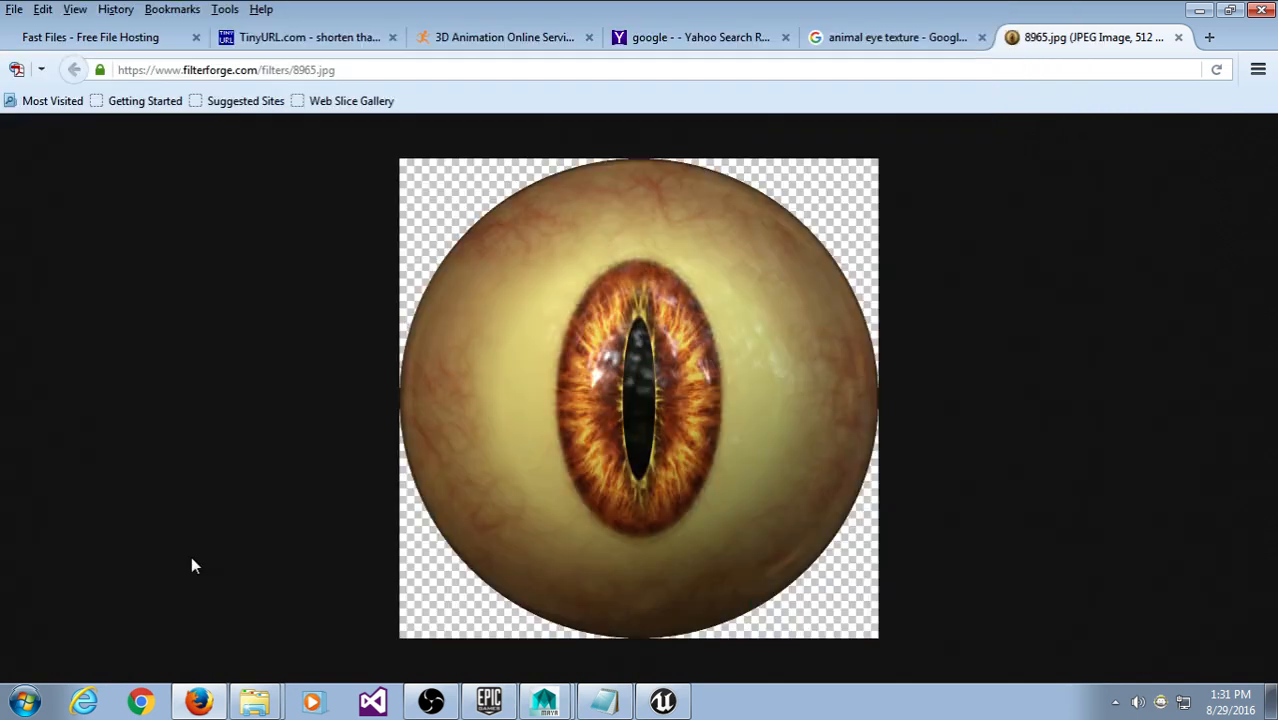
Step: Minimize the browser and launch Adobe Photoshop CC 2015 from the desktop
left_click(1199, 10)
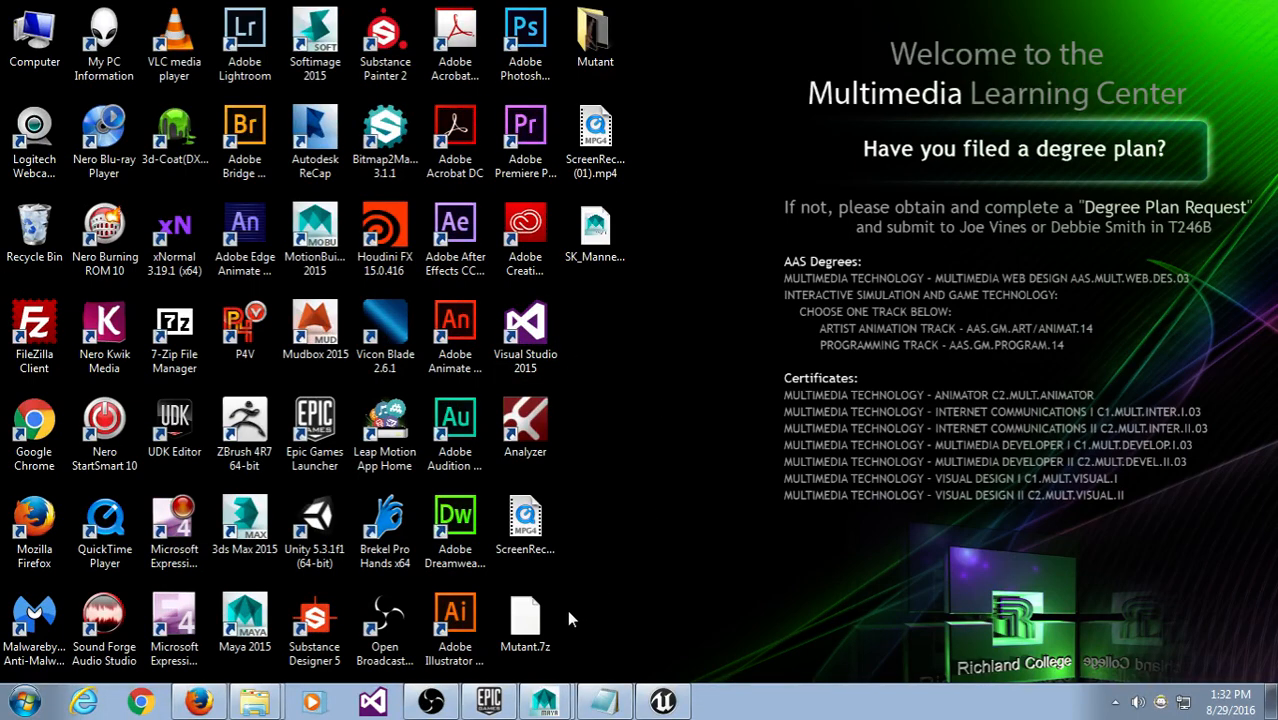
left_click(512, 44)
double_click(538, 38)
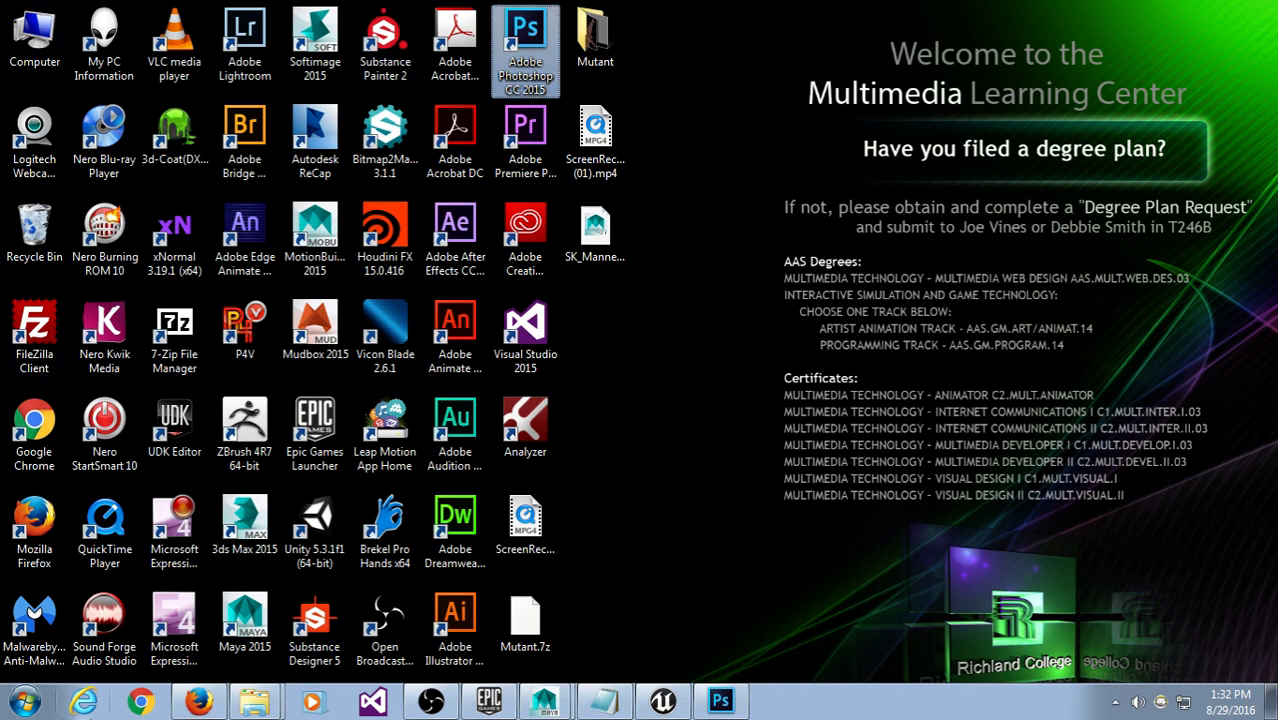
Step: Open zombie_color.jpg from the MutantFiles folder in Photoshop
left_click(252, 706)
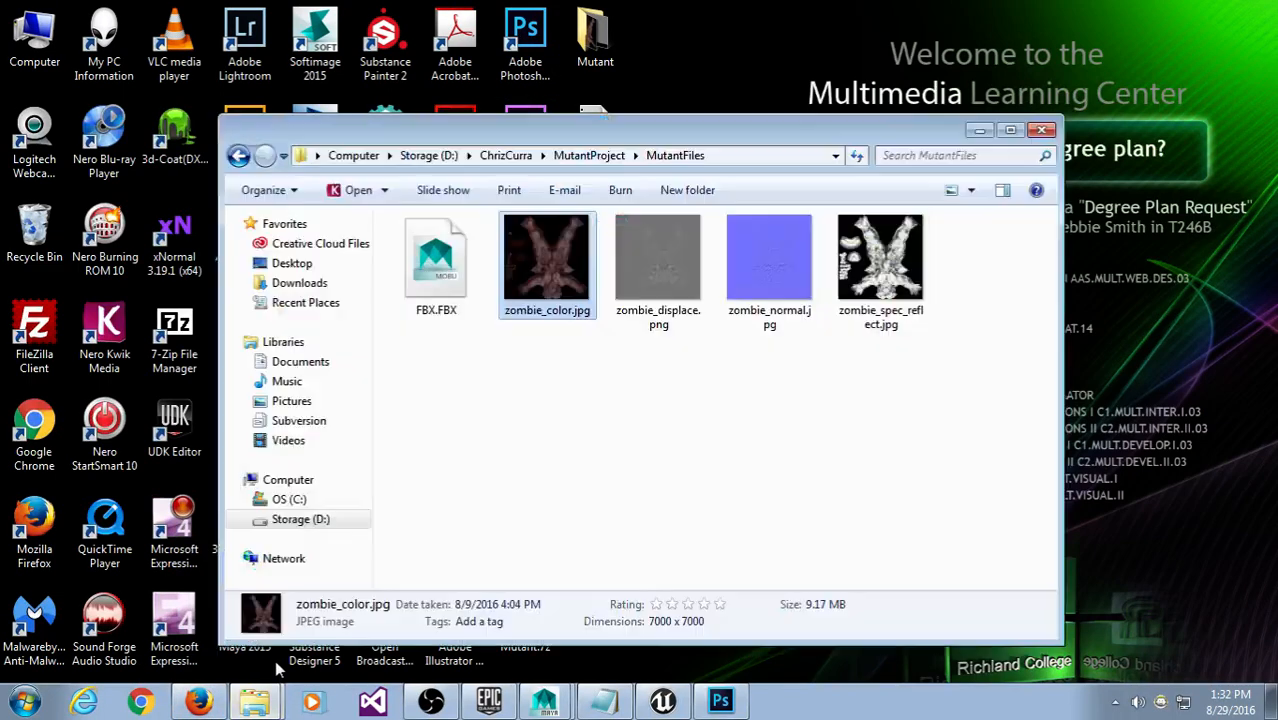
left_click(536, 259)
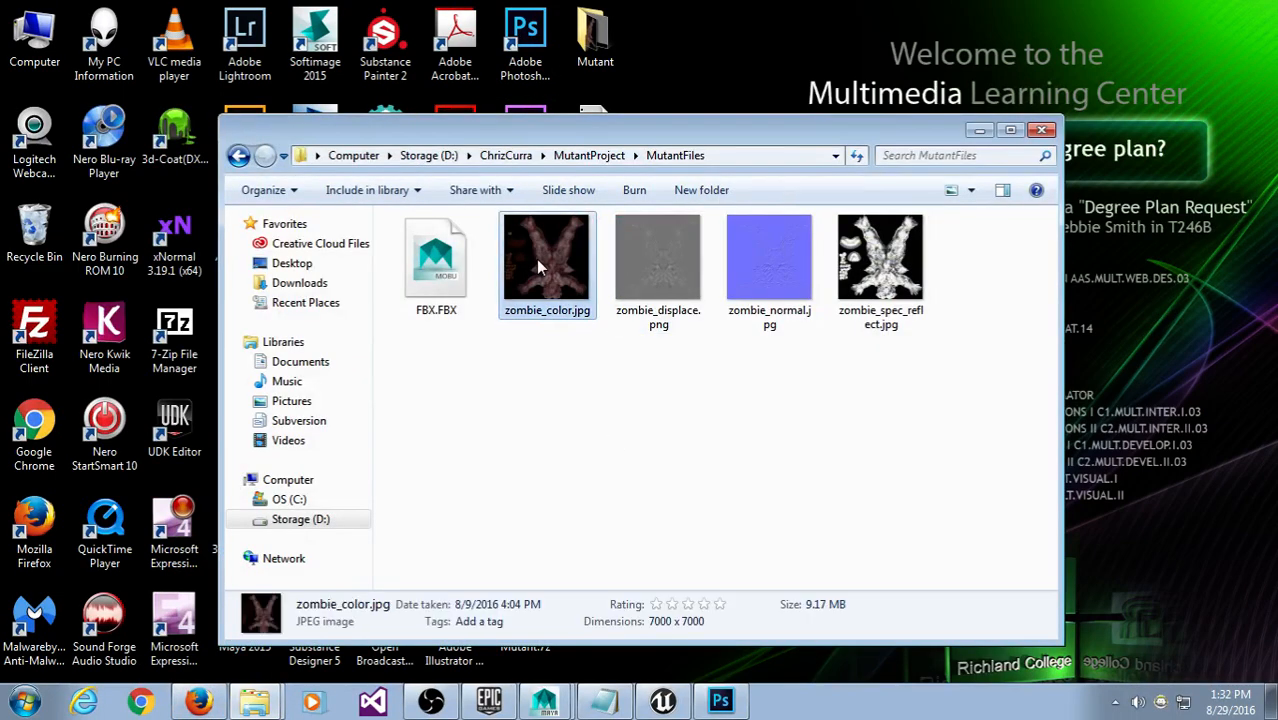
double_click(569, 271)
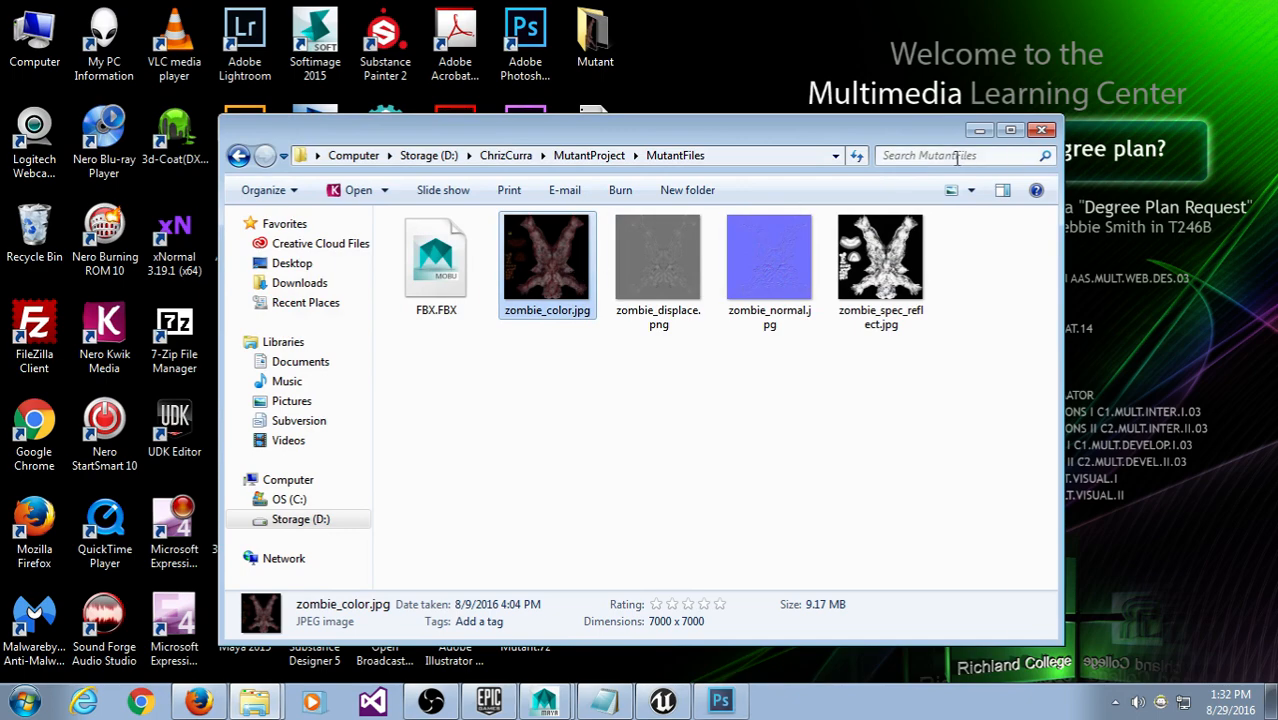
left_click(284, 686)
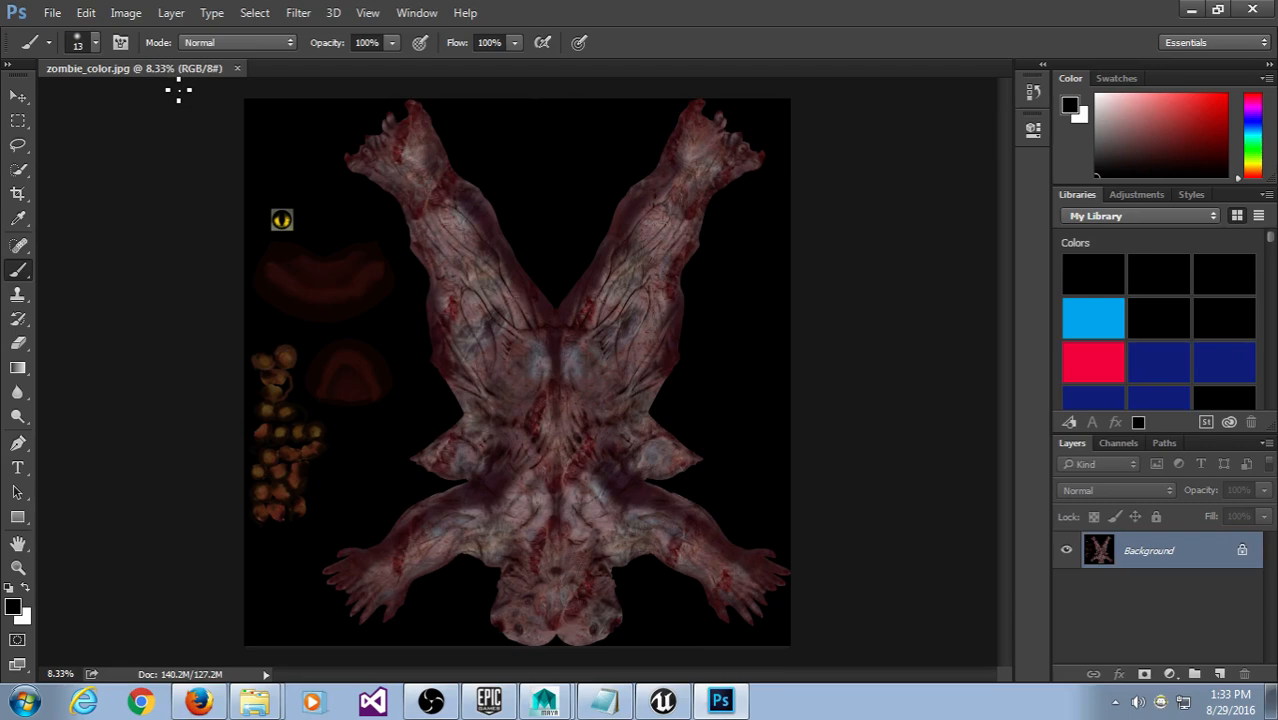
Step: Examine the small yellow slit-pupil eye and the surrounding parts of the zombie_color.jpg texture up close
left_click(18, 96)
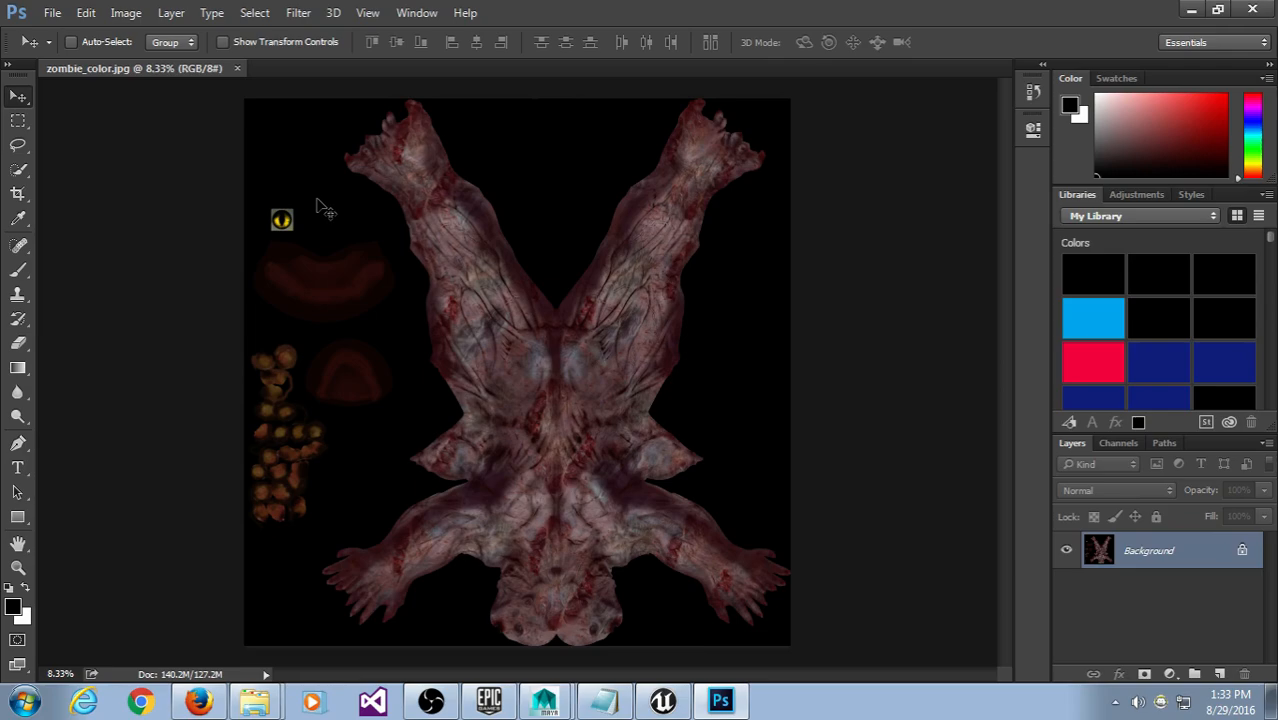
key("z")
left_click_drag(314, 200, 336, 268)
key("h")
left_click_drag(608, 392, 690, 483)
left_click_drag(724, 288, 616, 320)
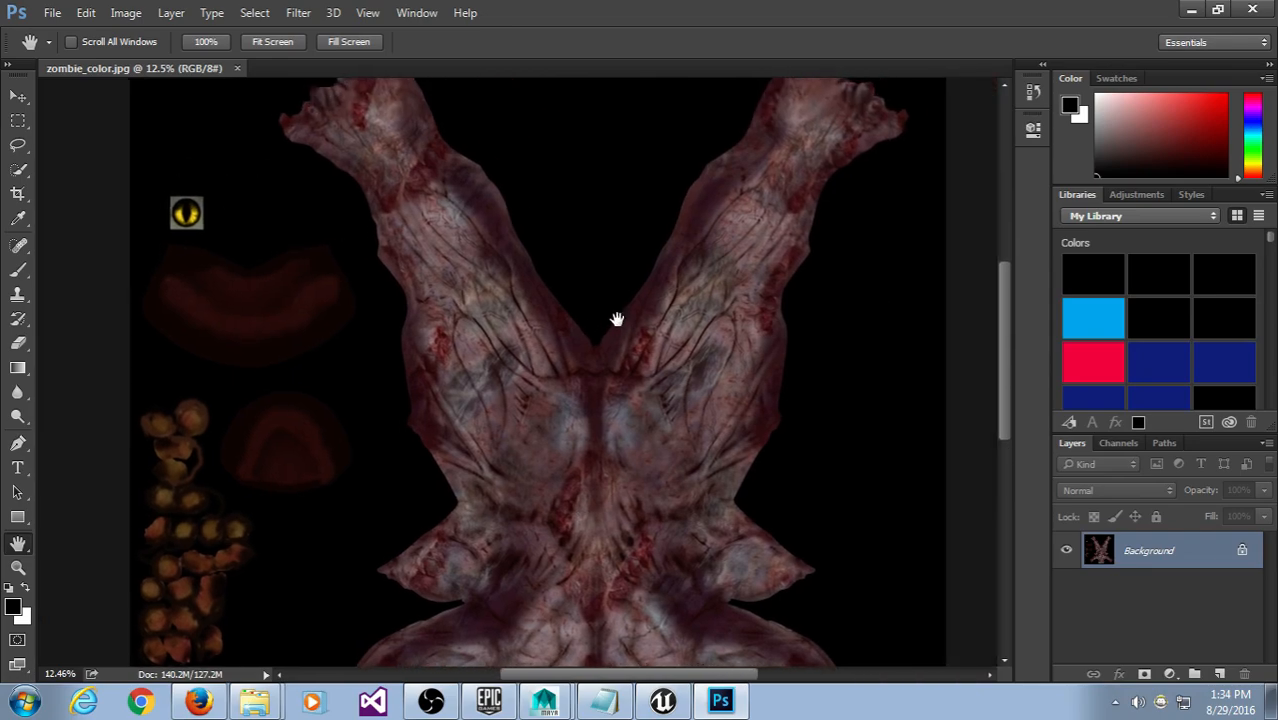
key("z")
left_click_drag(437, 441, 408, 391)
key("h")
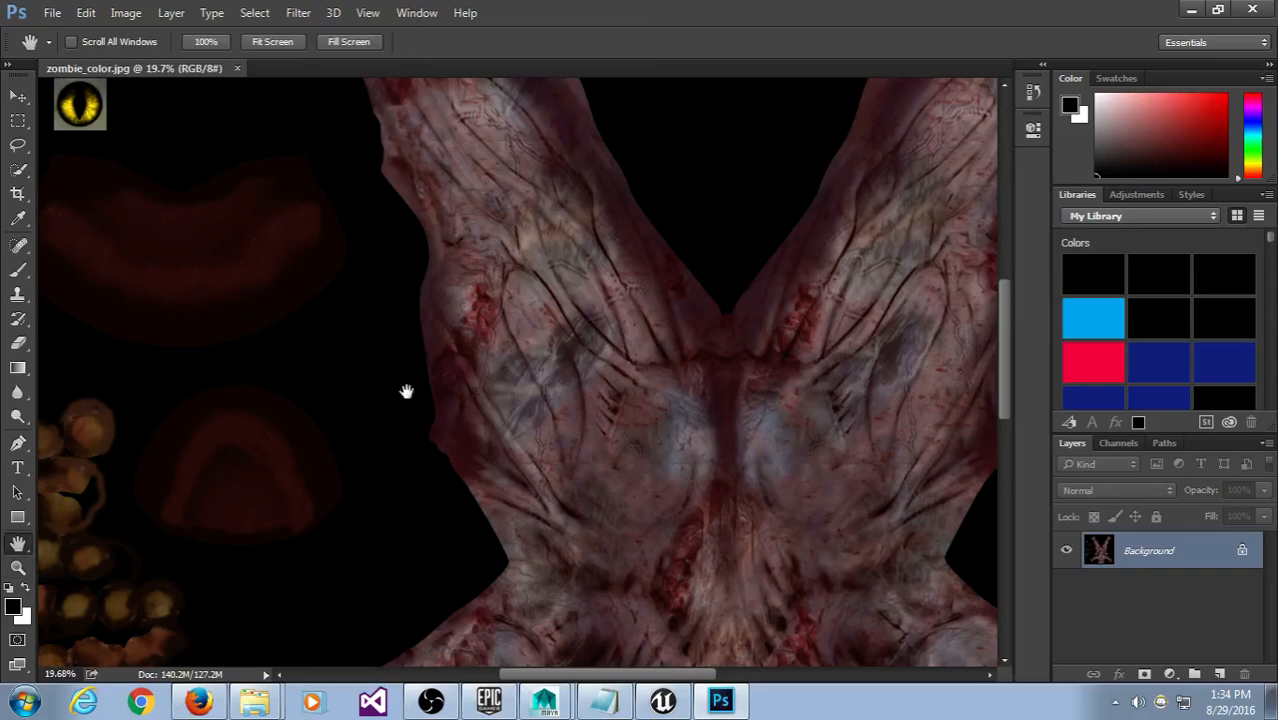
left_click_drag(461, 330, 756, 348)
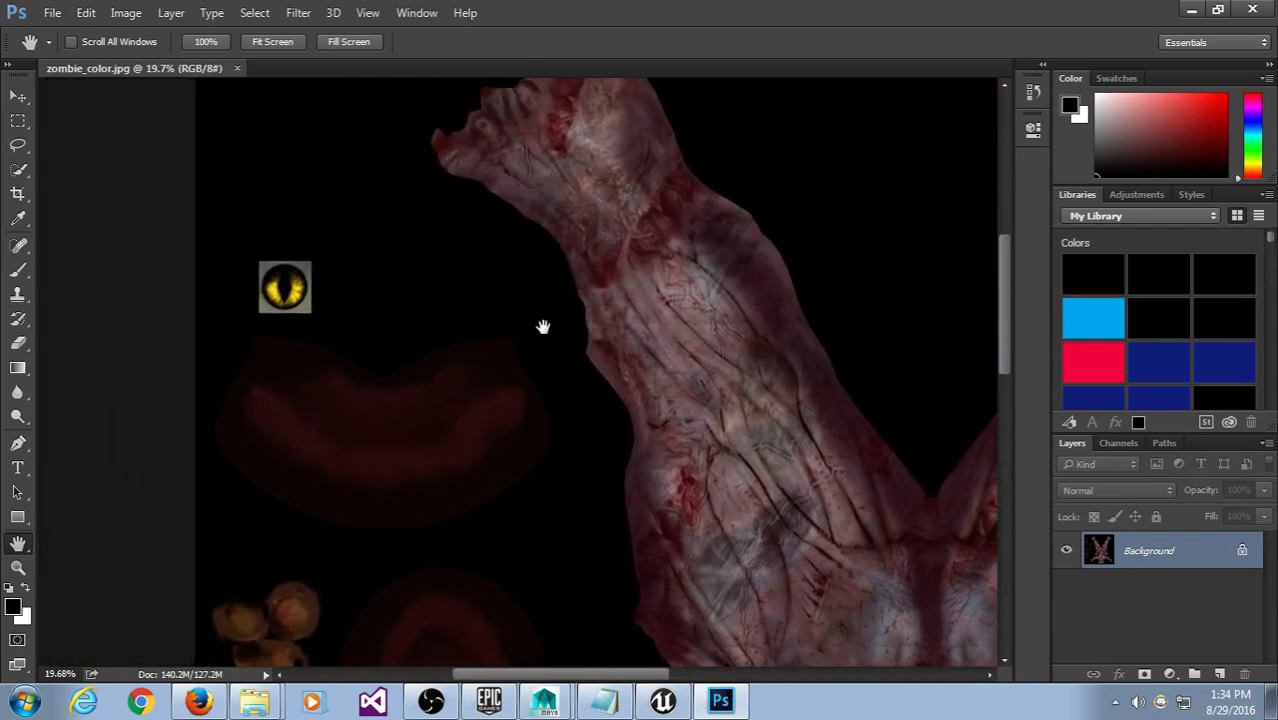
key("z")
left_click_drag(305, 280, 419, 257)
key("h")
left_click_drag(359, 302, 422, 228)
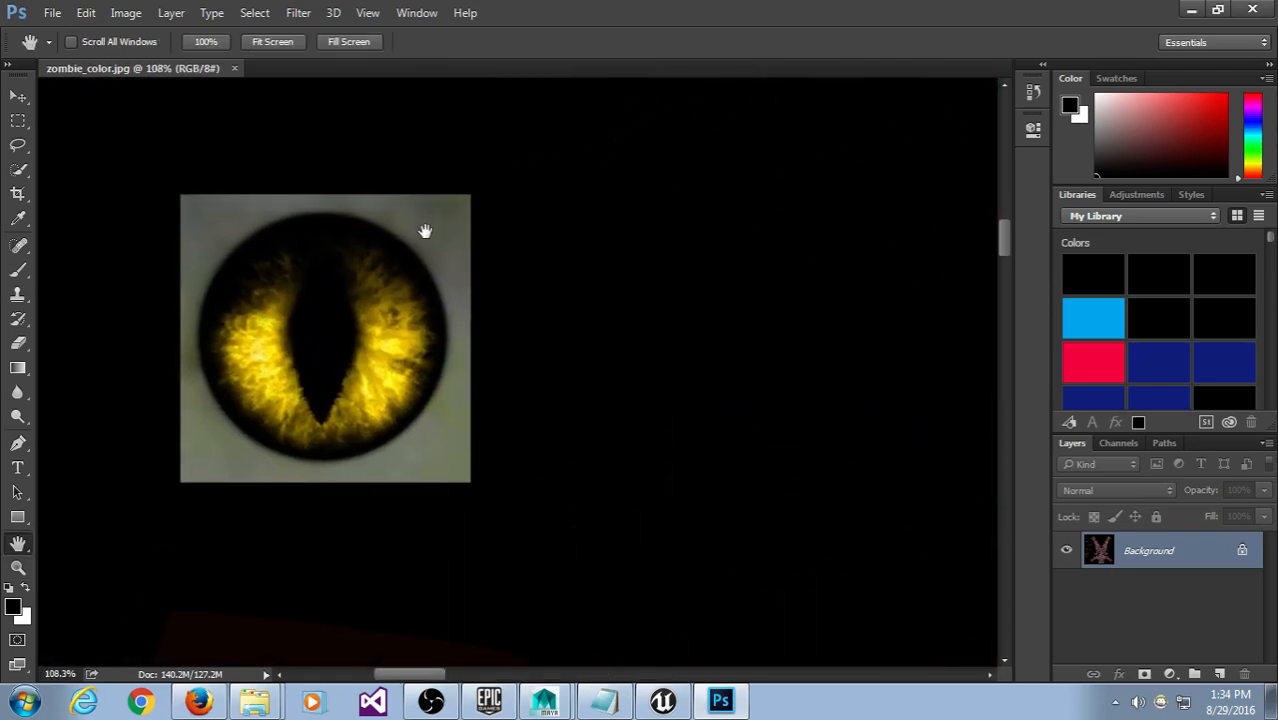
key("z")
left_click_drag(529, 331, 490, 378)
key("space")
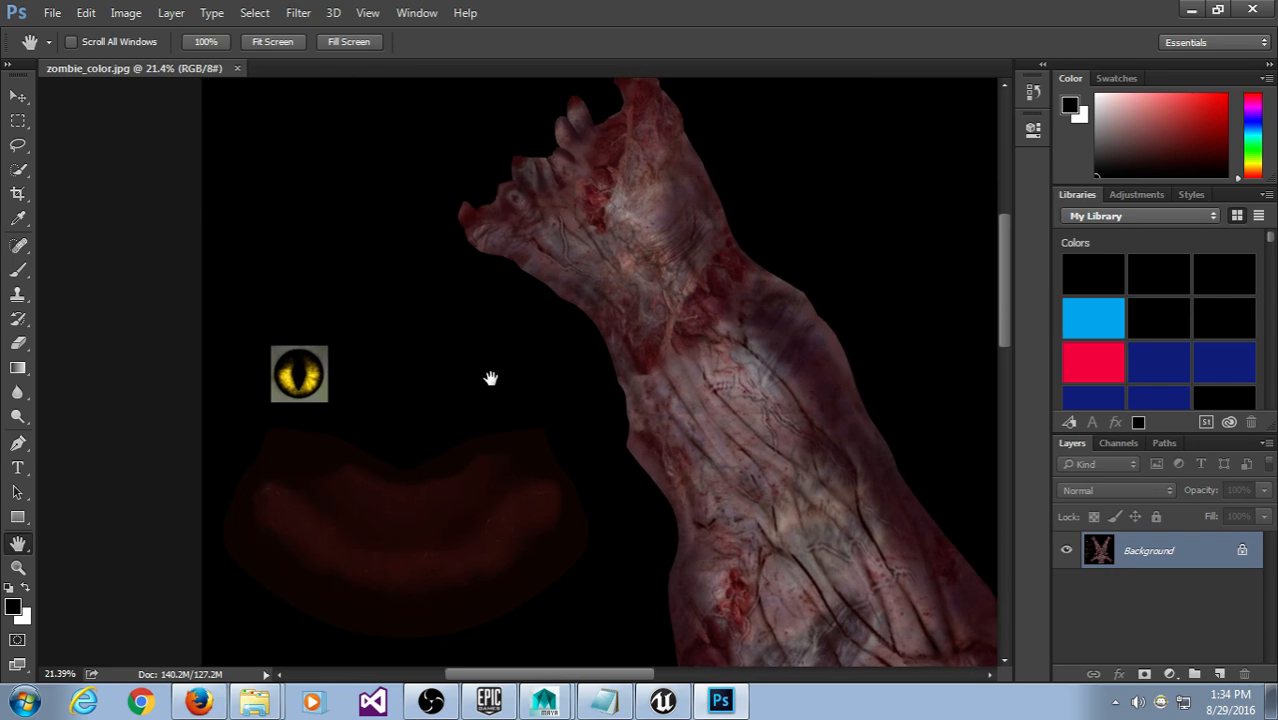
Step: Open the MutantProject folder, select Eye.jpg and move the folder window beside the yellow eye on the canvas
left_click(260, 700)
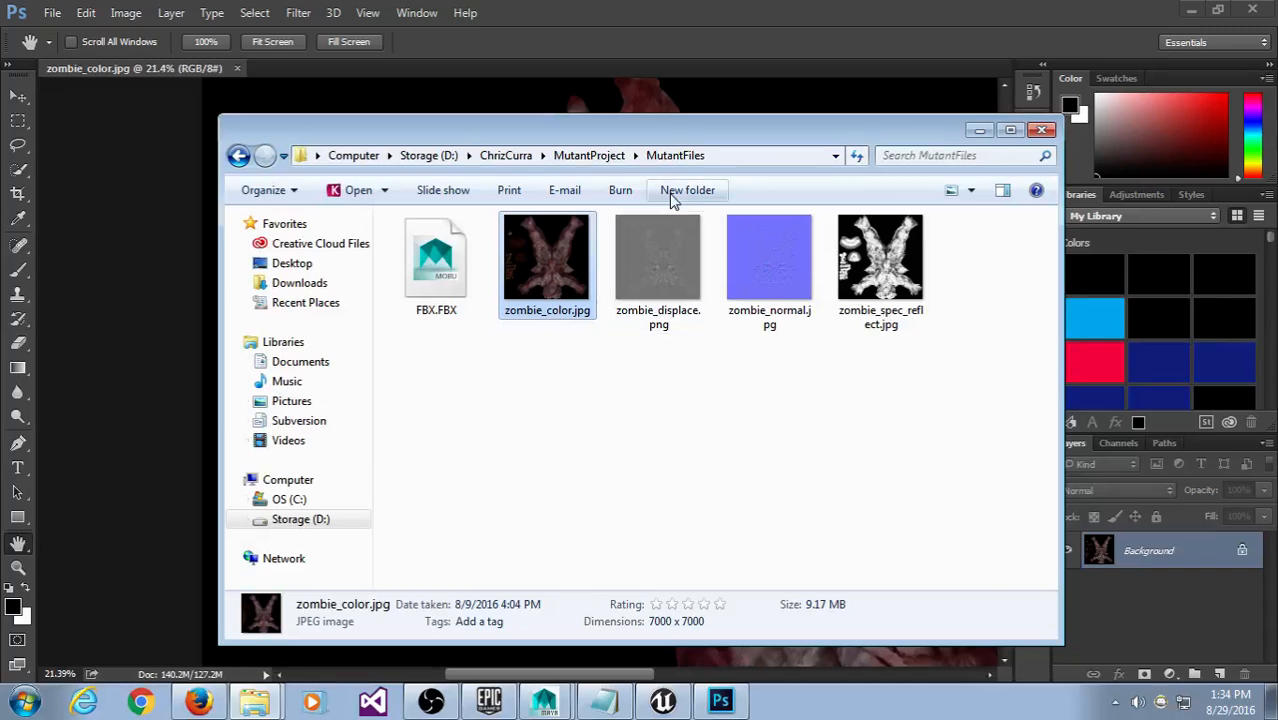
left_click(574, 158)
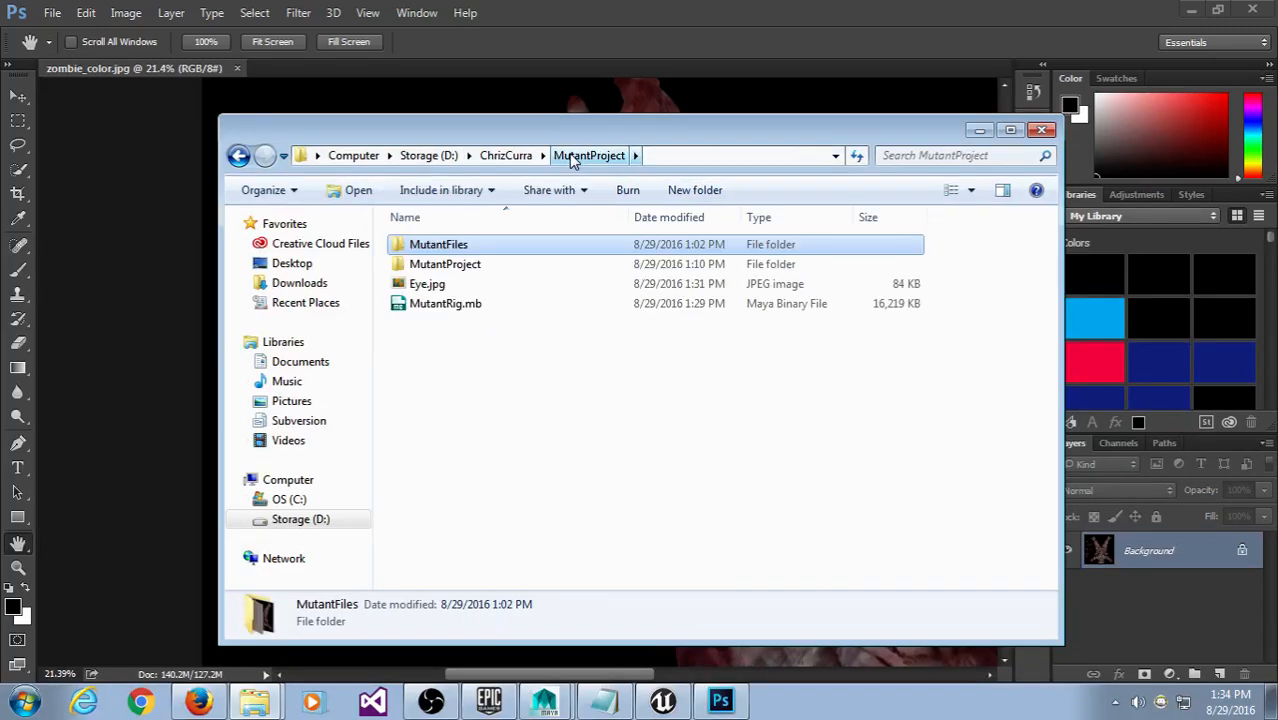
left_click(436, 286)
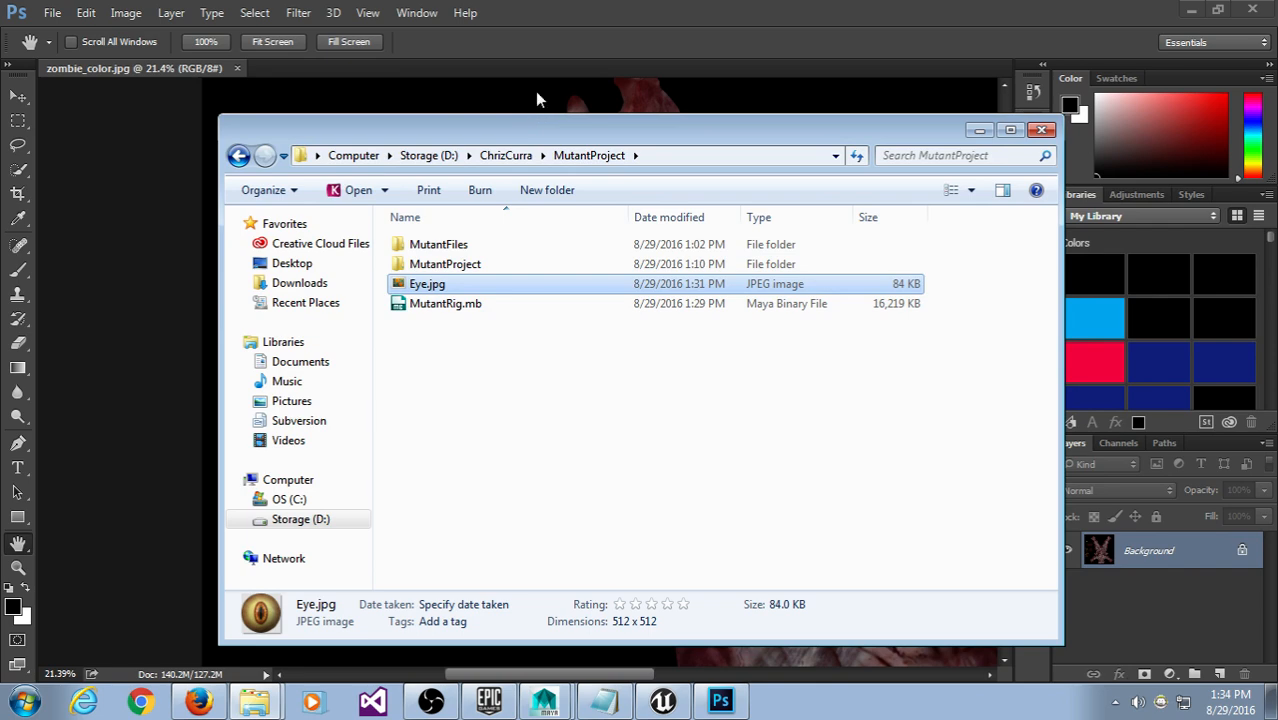
left_click_drag(533, 125, 915, 76)
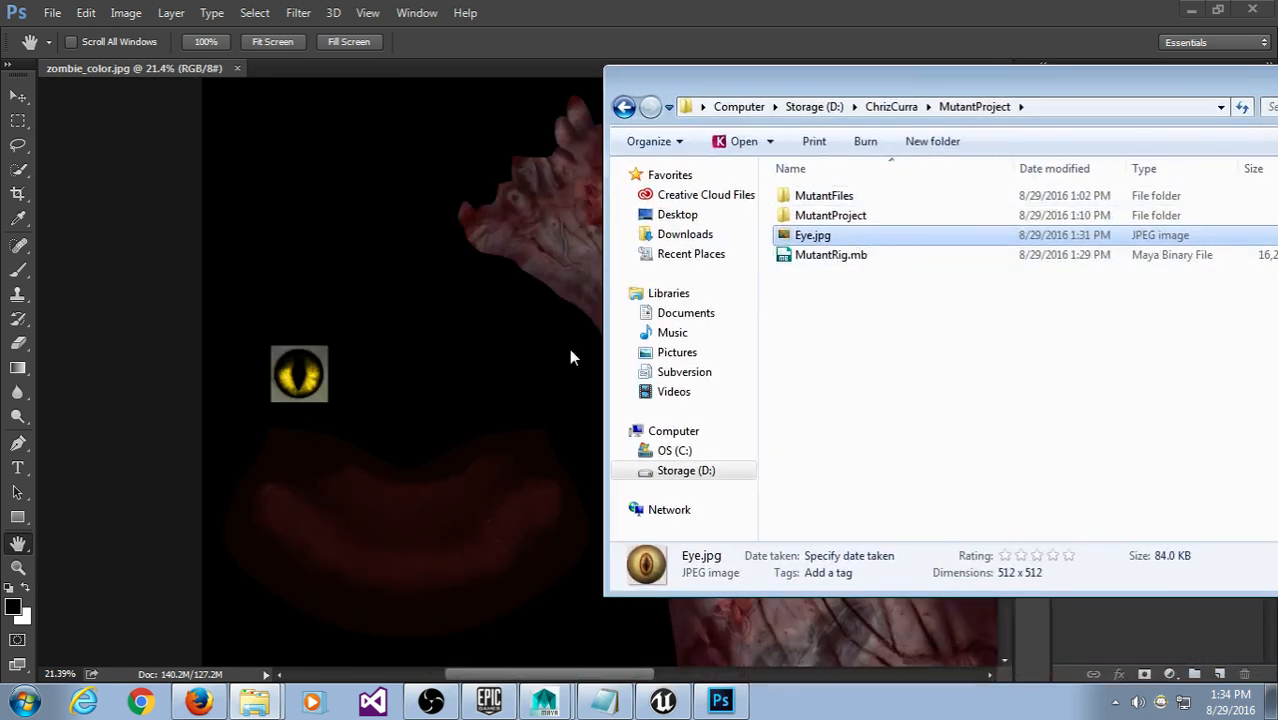
left_click_drag(812, 235, 305, 337)
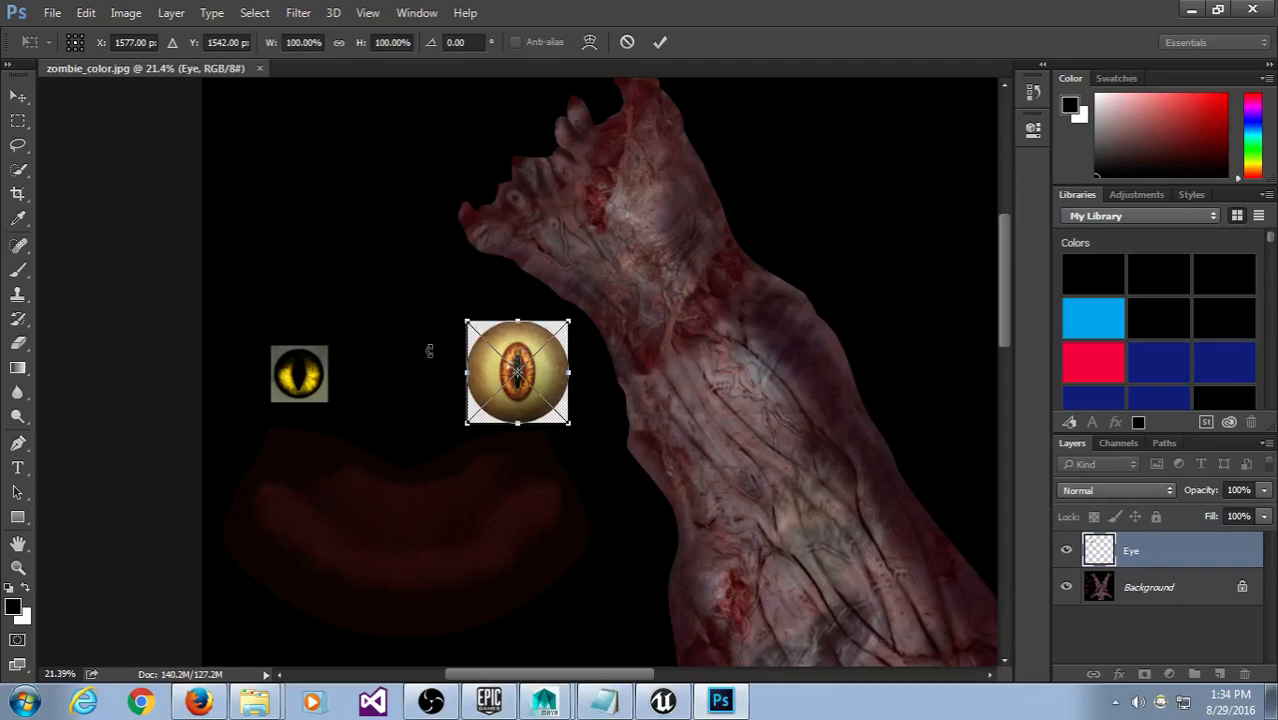
left_click_drag(548, 374, 334, 366)
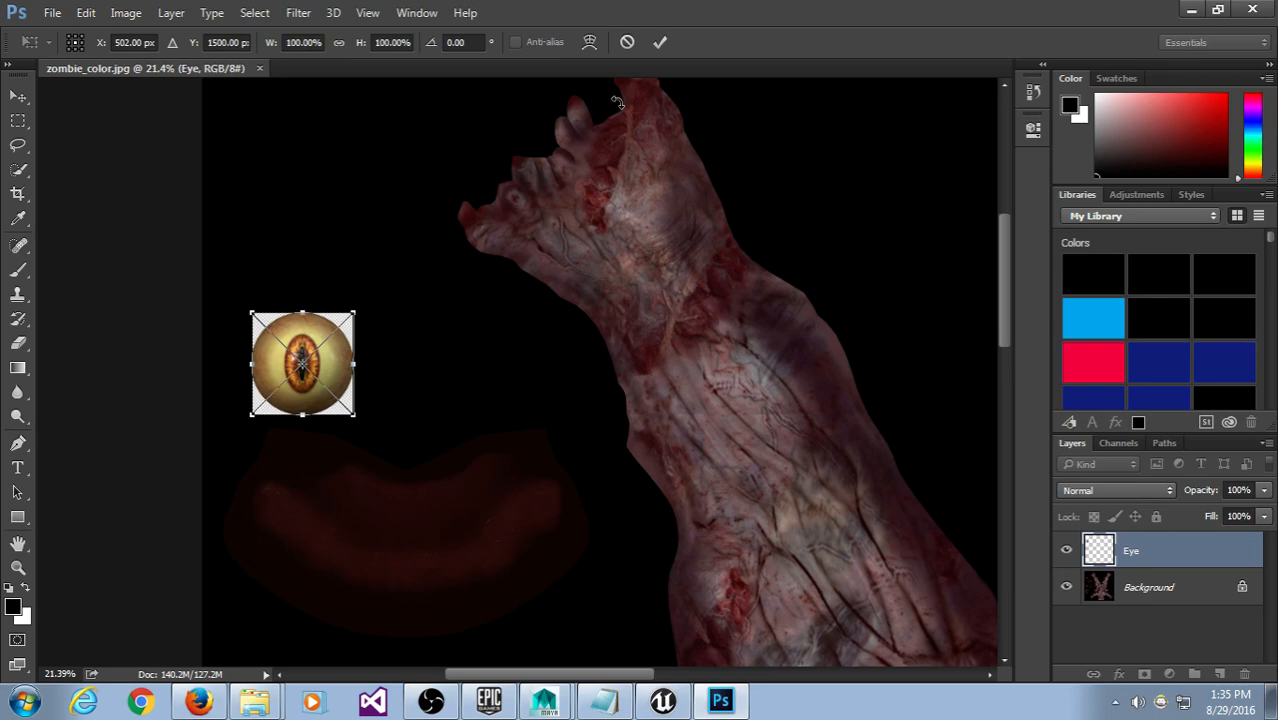
left_click(627, 42)
Step: Place Eye.jpg in zombie_color.jpg at 100% size, covering the yellow eye at about X 437 px, Y 1506 px
key("z")
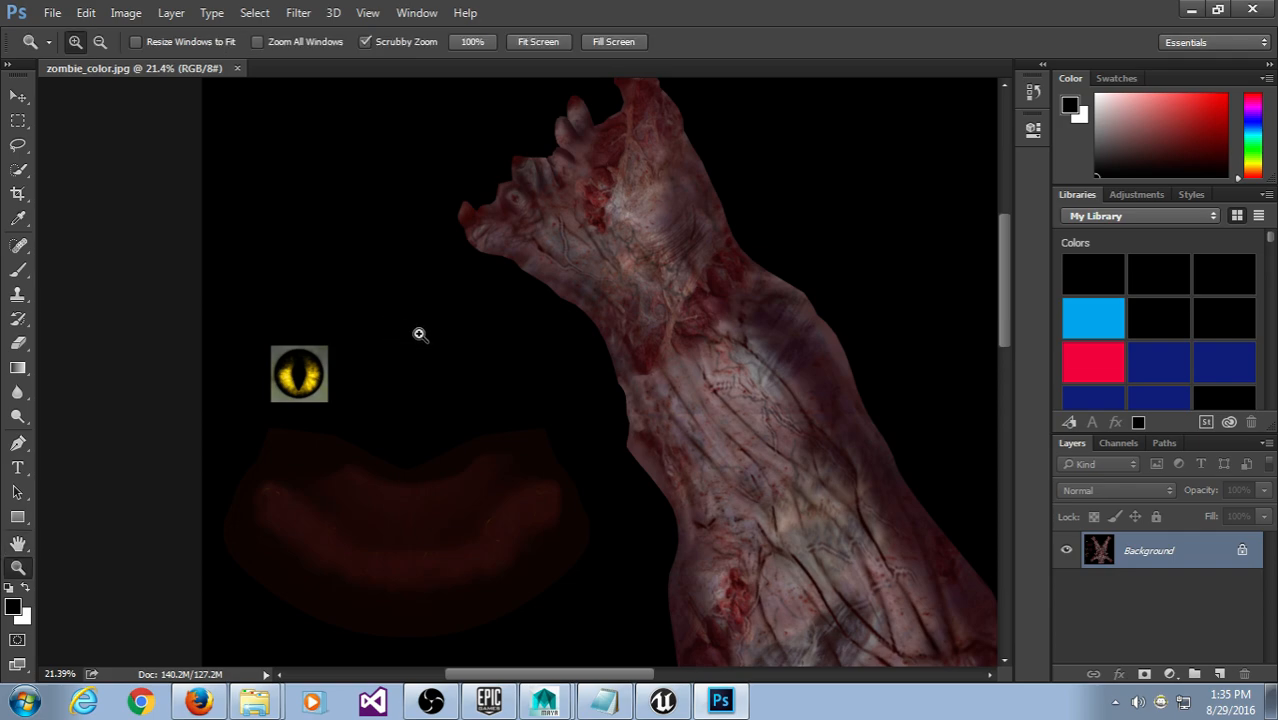
mouse_move(548, 323)
left_mouse_down()
mouse_move(362, 323)
mouse_move(510, 340)
mouse_move(556, 334)
mouse_move(476, 324)
mouse_move(572, 314)
mouse_move(491, 328)
mouse_move(568, 337)
mouse_move(557, 337)
left_mouse_up()
left_click_drag(928, 335, 320, 225)
key("h")
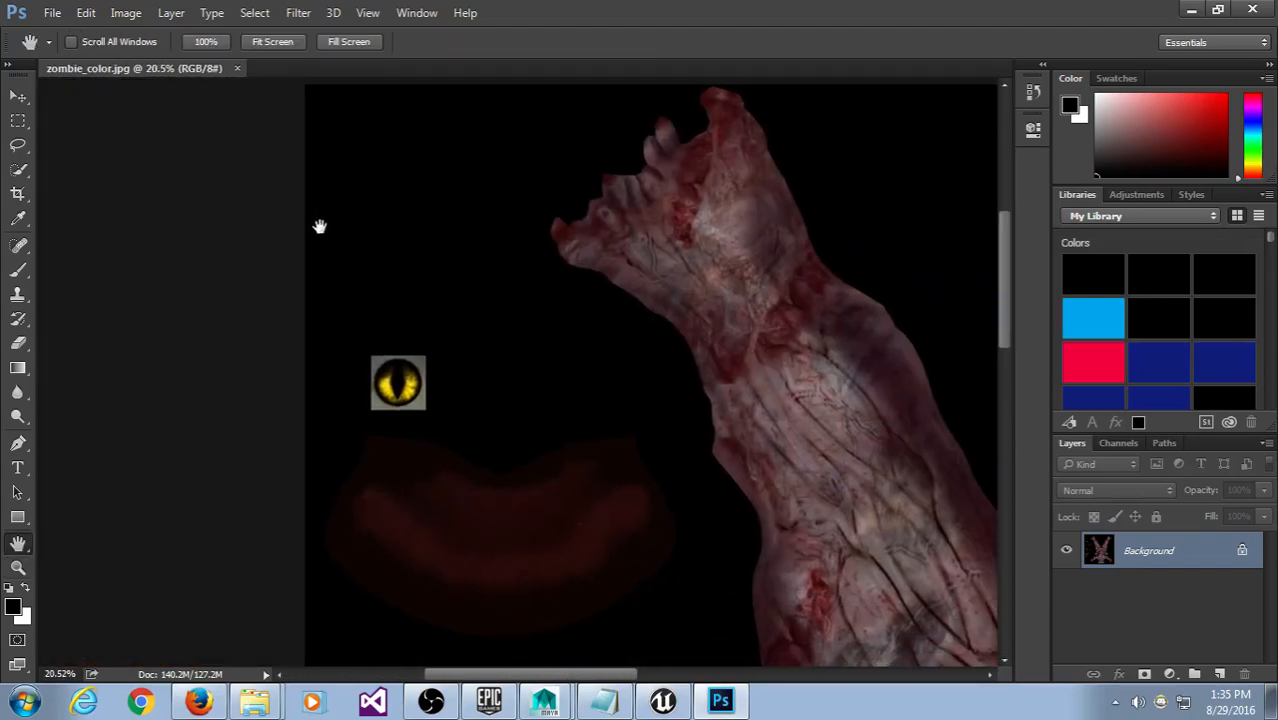
key("z")
mouse_move(375, 362)
left_mouse_down()
mouse_move(436, 371)
mouse_move(428, 391)
mouse_move(385, 360)
left_mouse_up()
key("h")
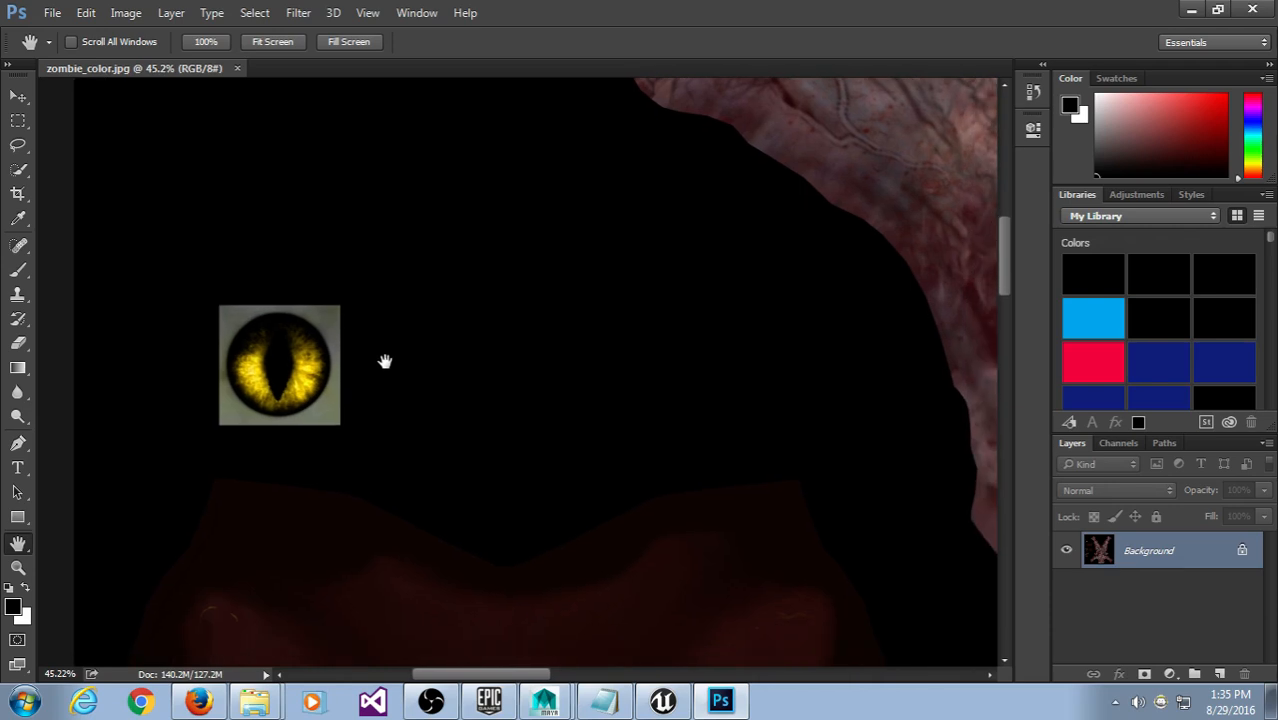
left_click(254, 702)
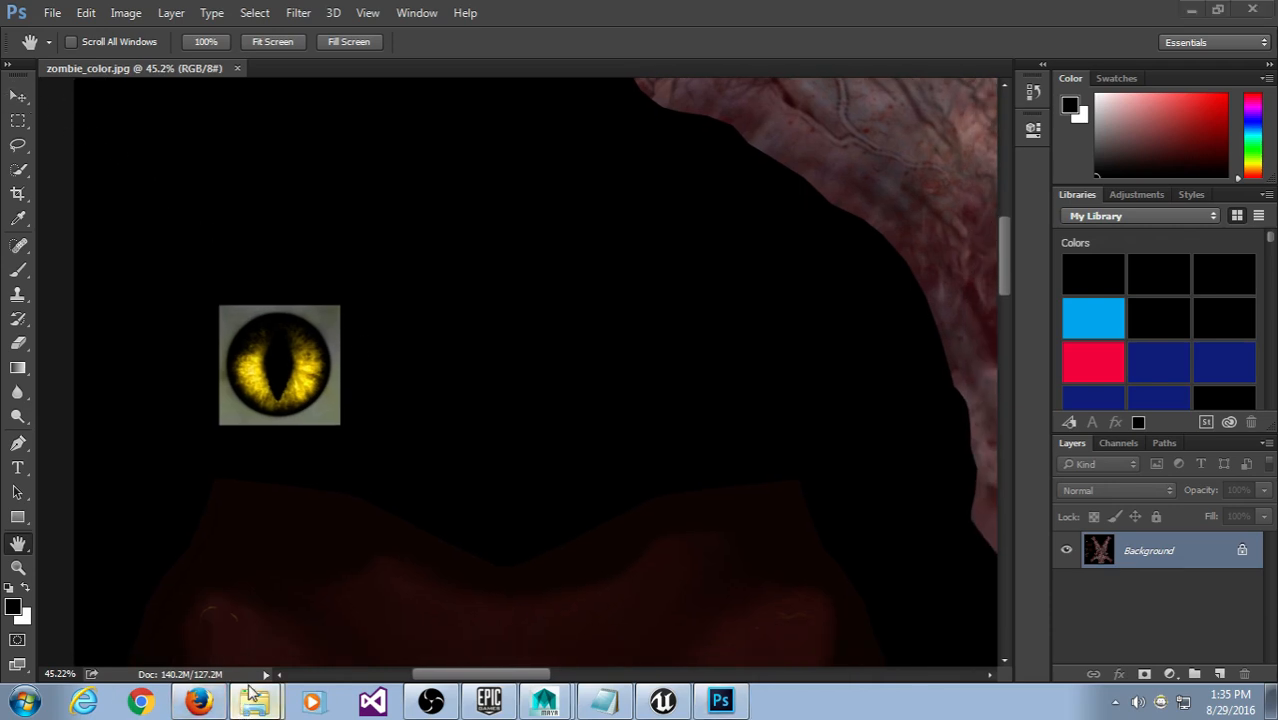
left_click_drag(800, 240, 357, 253)
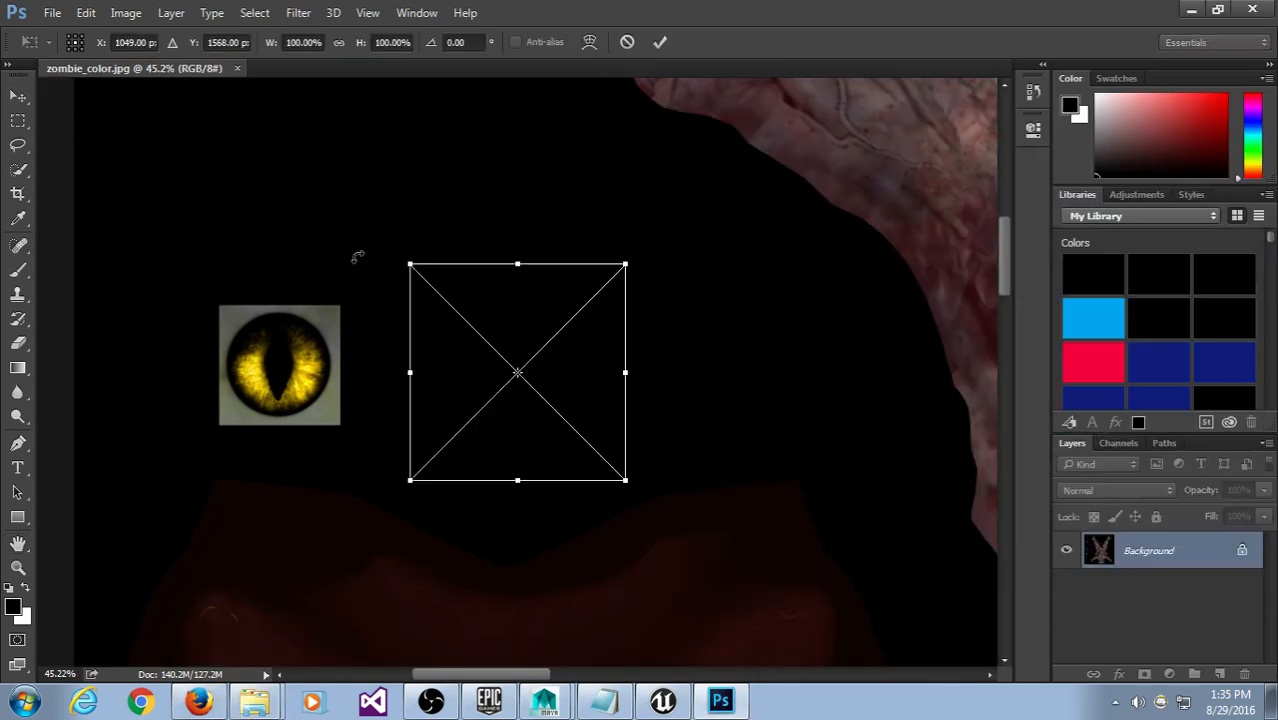
left_click_drag(519, 398, 305, 366)
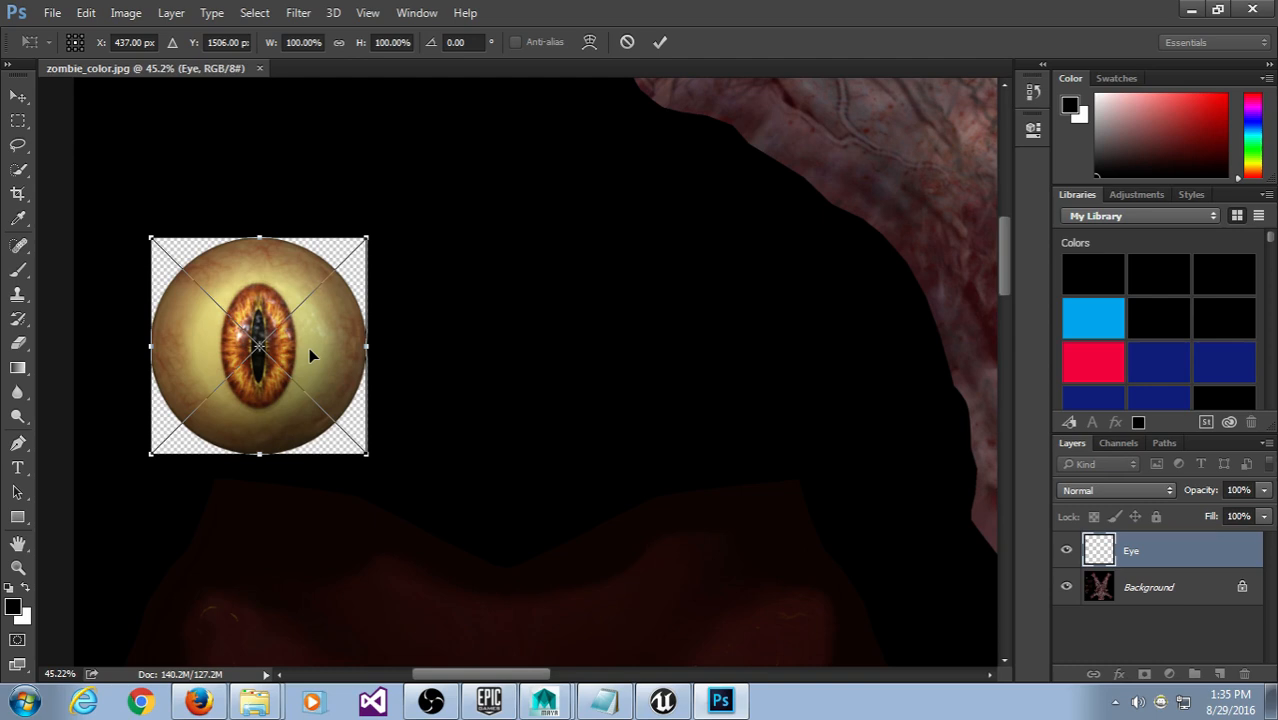
left_click(659, 42)
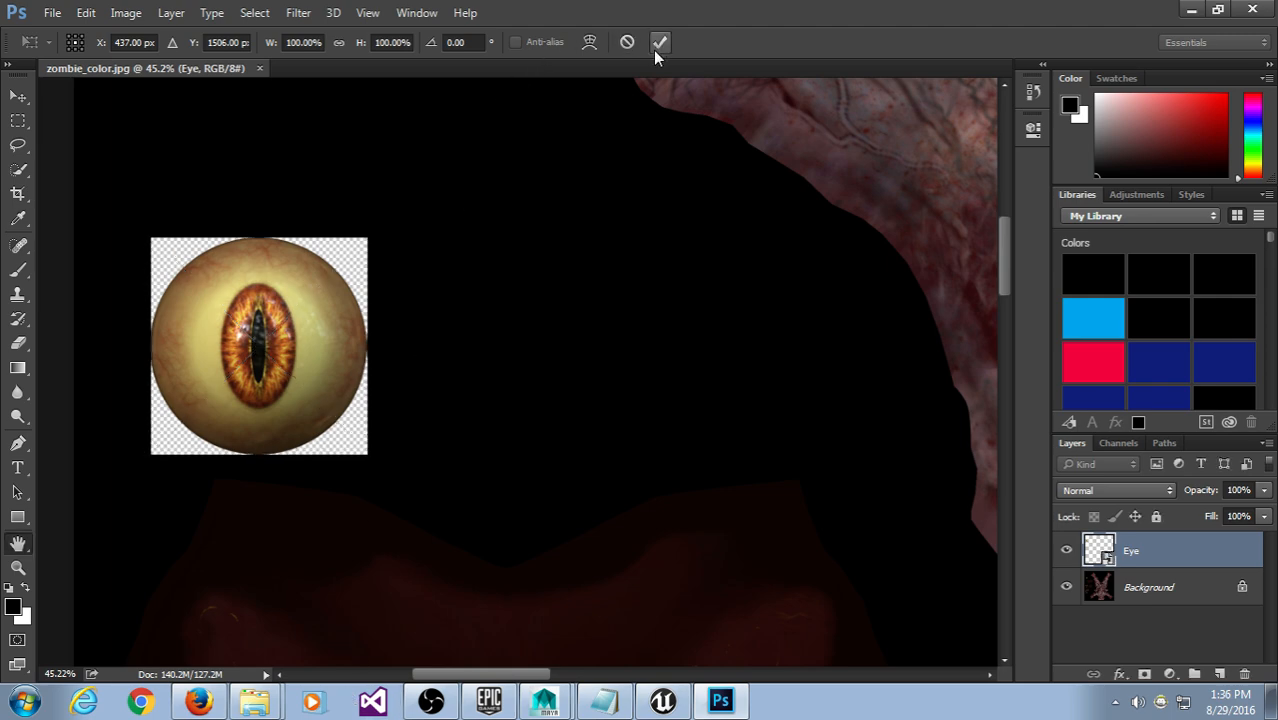
key("z")
left_click_drag(542, 294, 500, 364)
key("h")
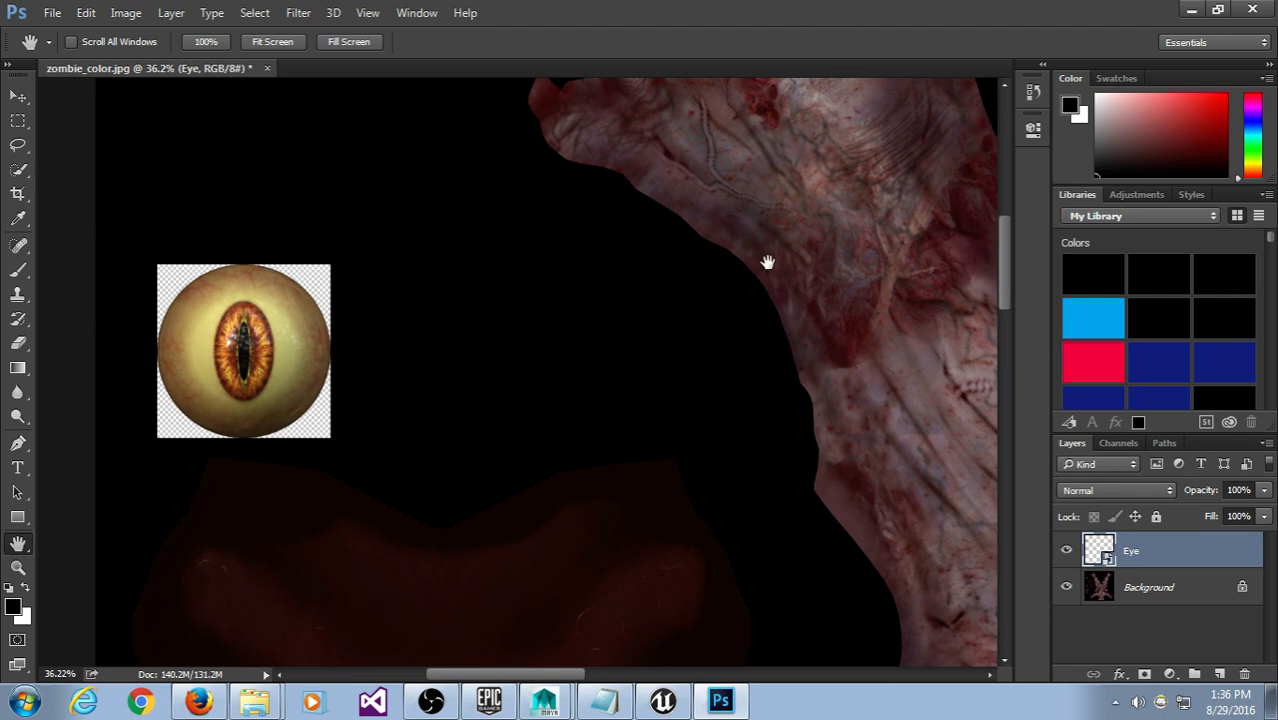
Step: Start saving the edited texture as a copy in JPEG format in the MutantFiles folder
left_click(52, 12)
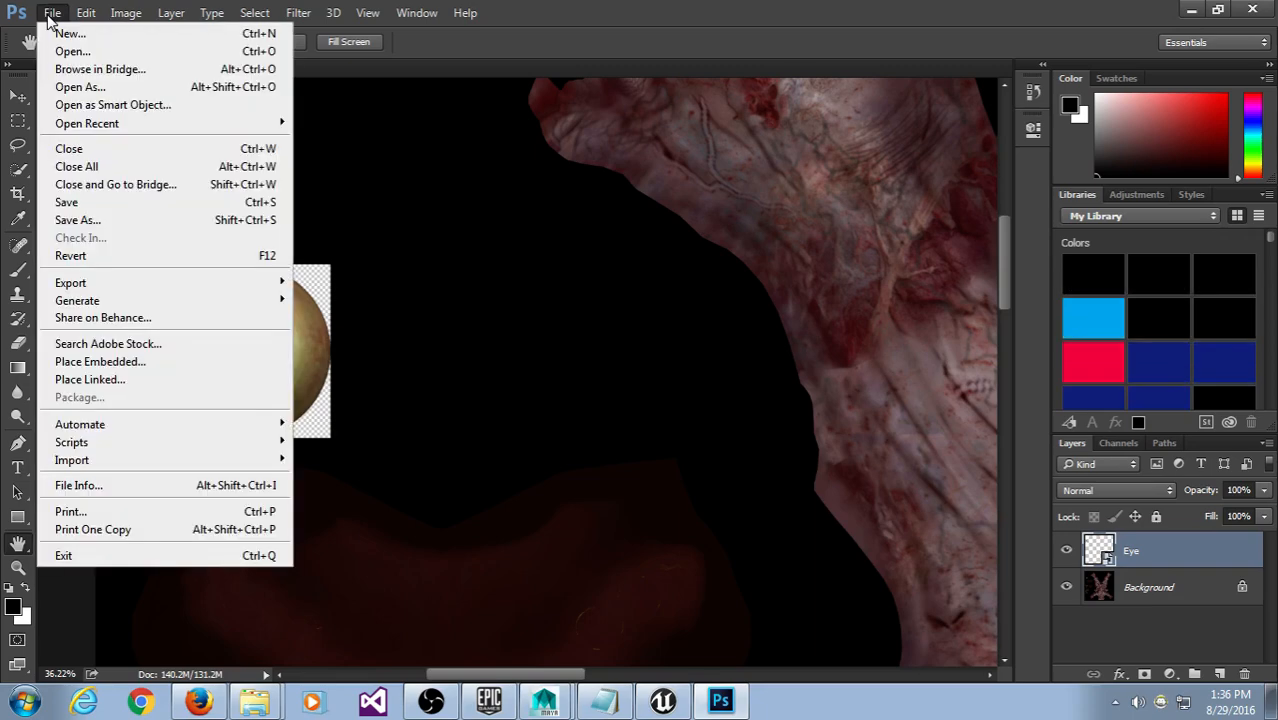
left_click(79, 212)
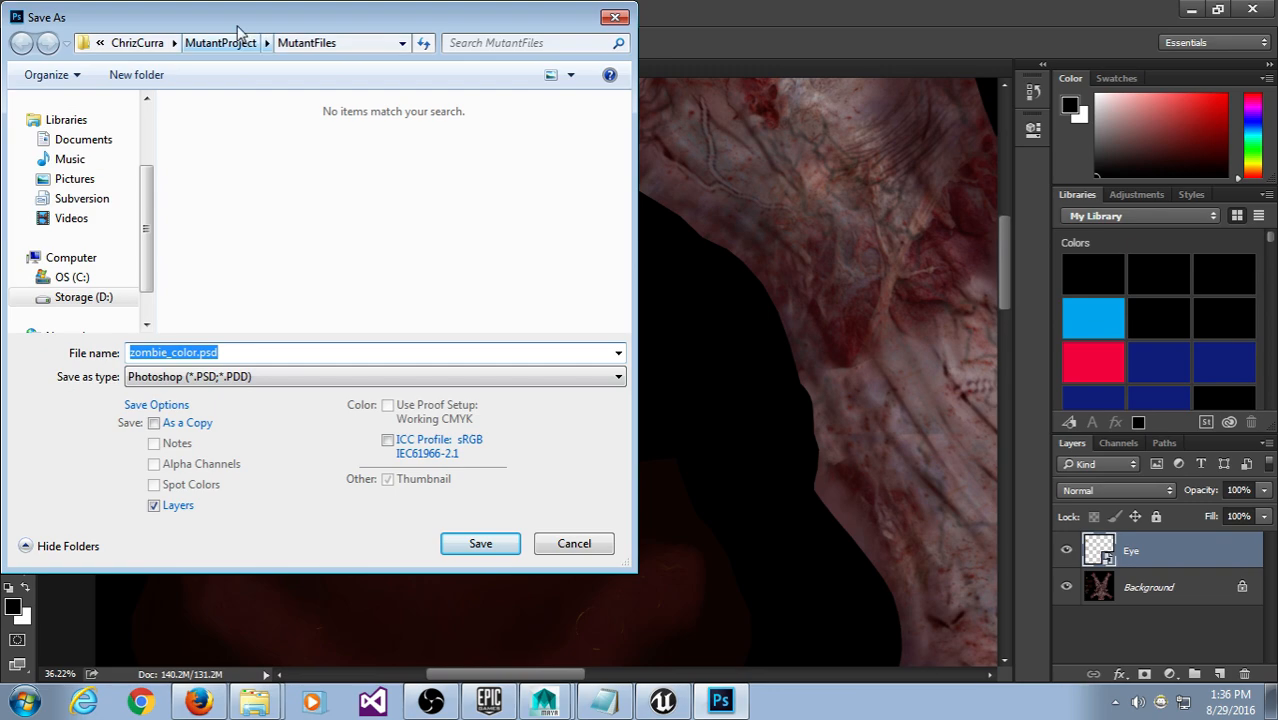
left_click_drag(233, 18, 324, 40)
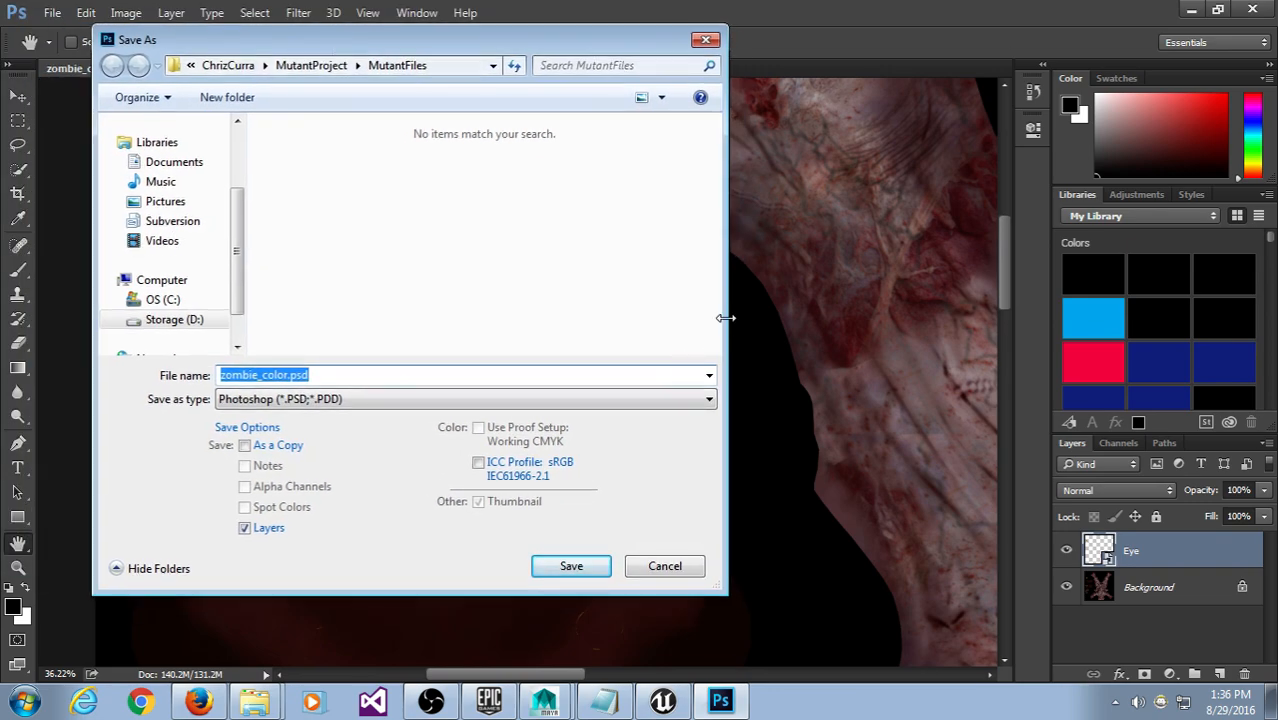
left_click_drag(729, 318, 886, 285)
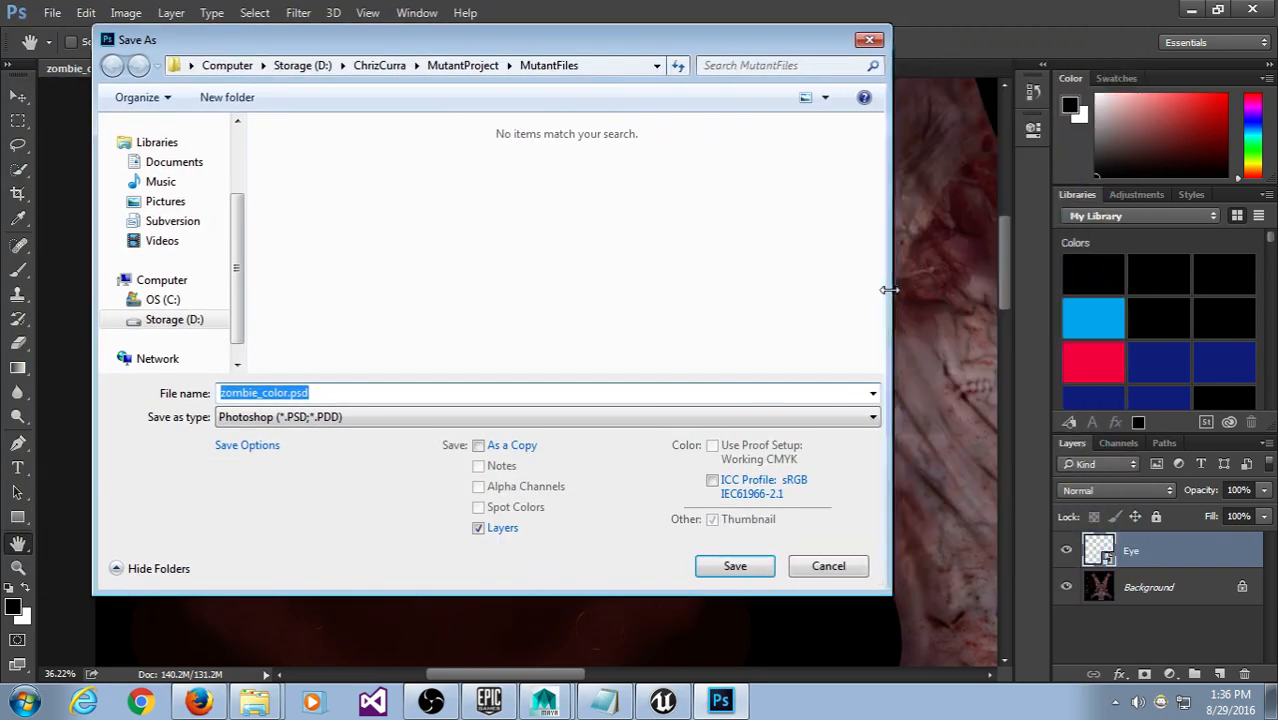
left_click(371, 422)
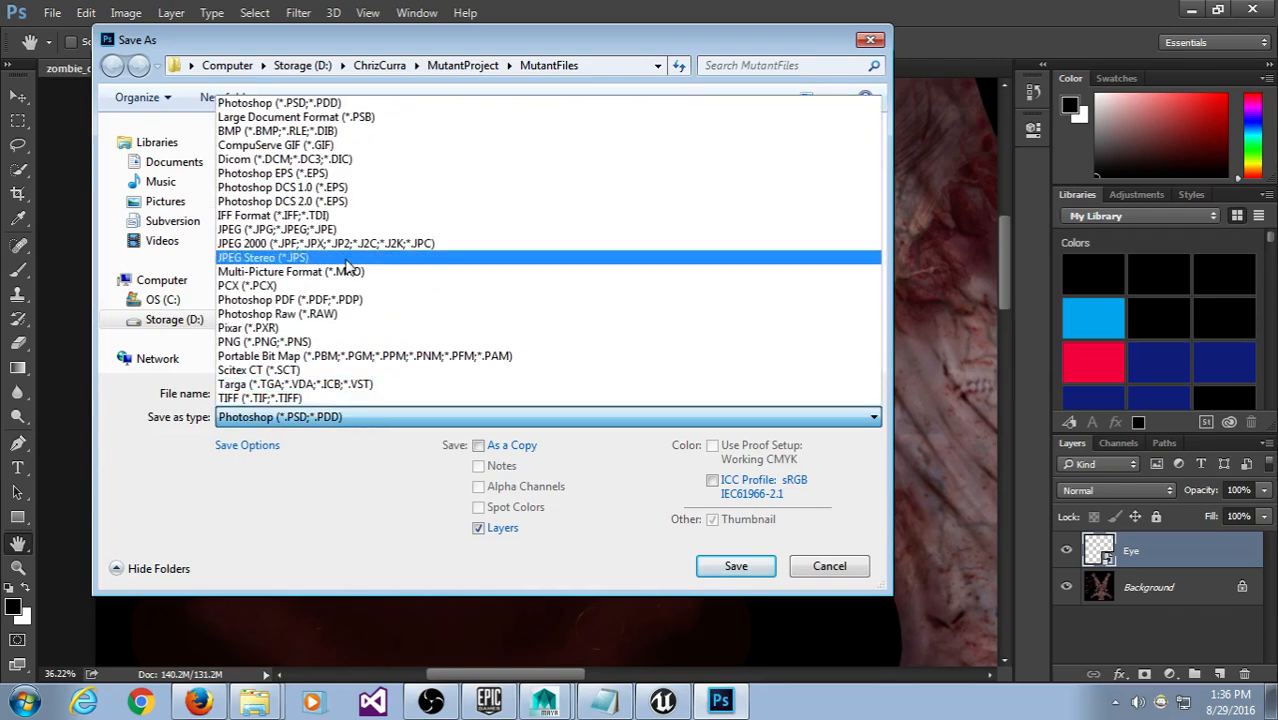
left_click(300, 230)
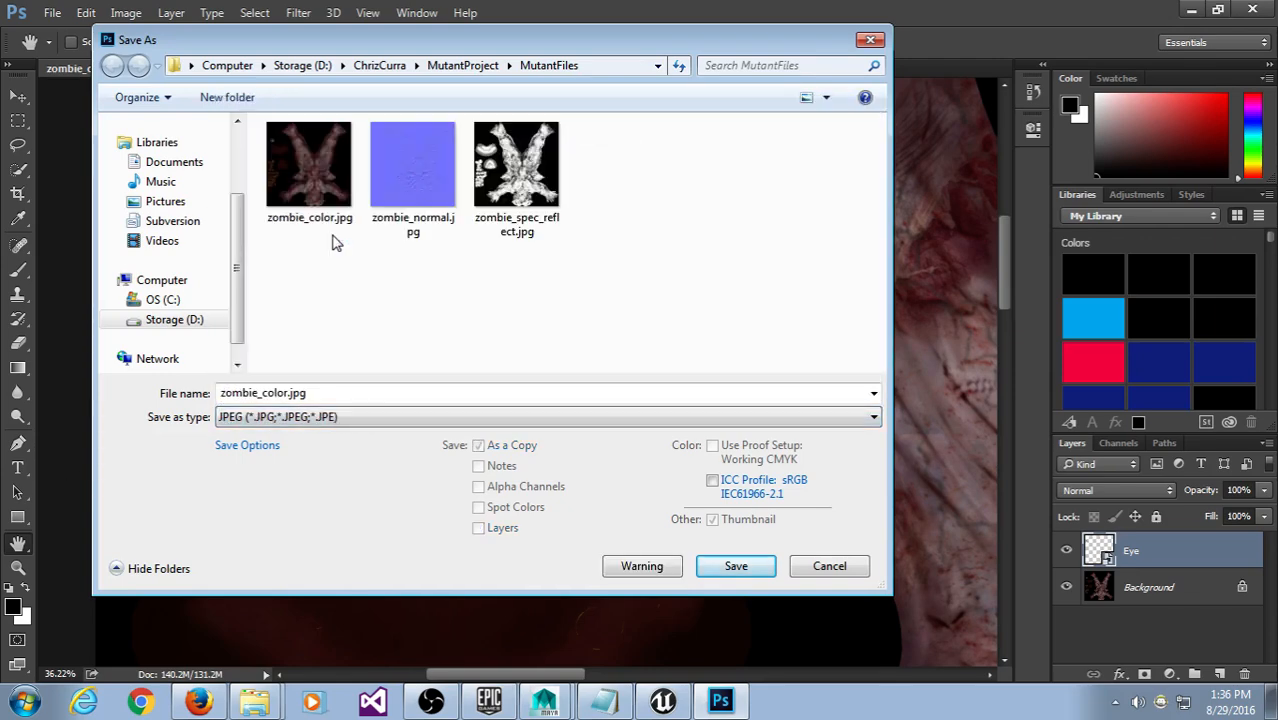
Step: Overwrite the existing zombie_color.jpg using JPEG quality 12 (Maximum) and the Baseline ("Standard") format
left_click(304, 175)
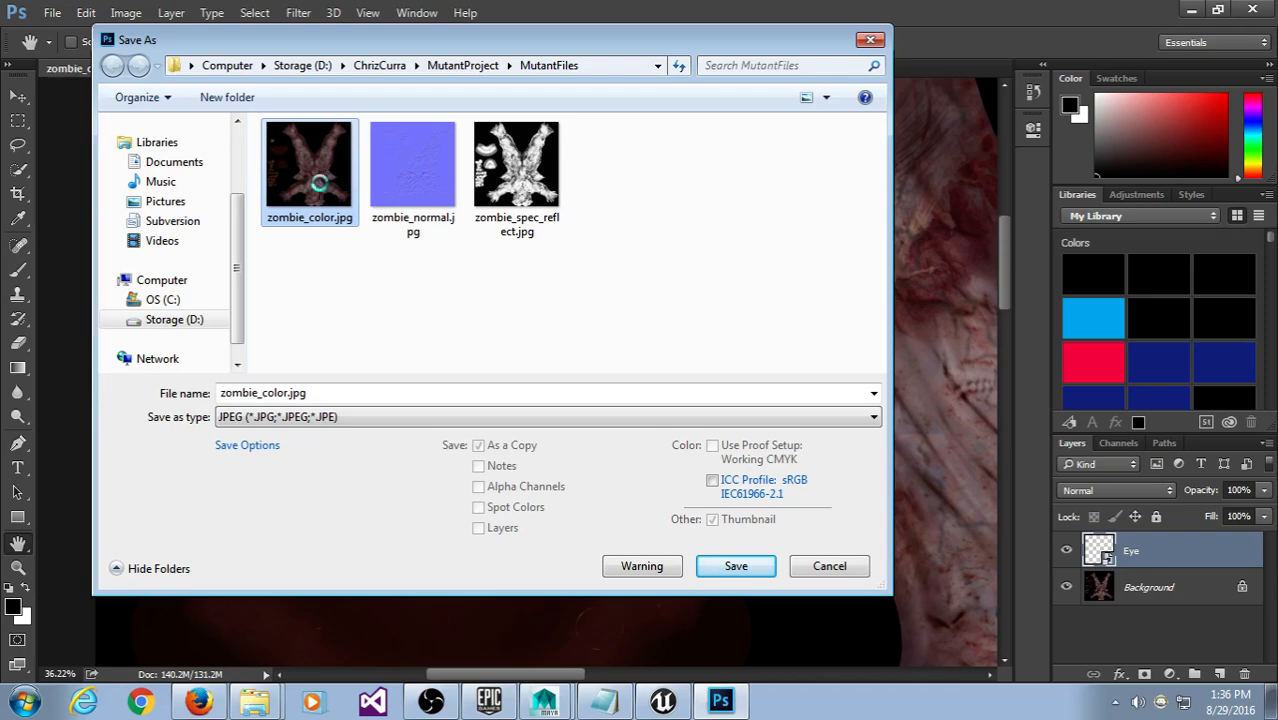
right_click(320, 183)
left_click(281, 303)
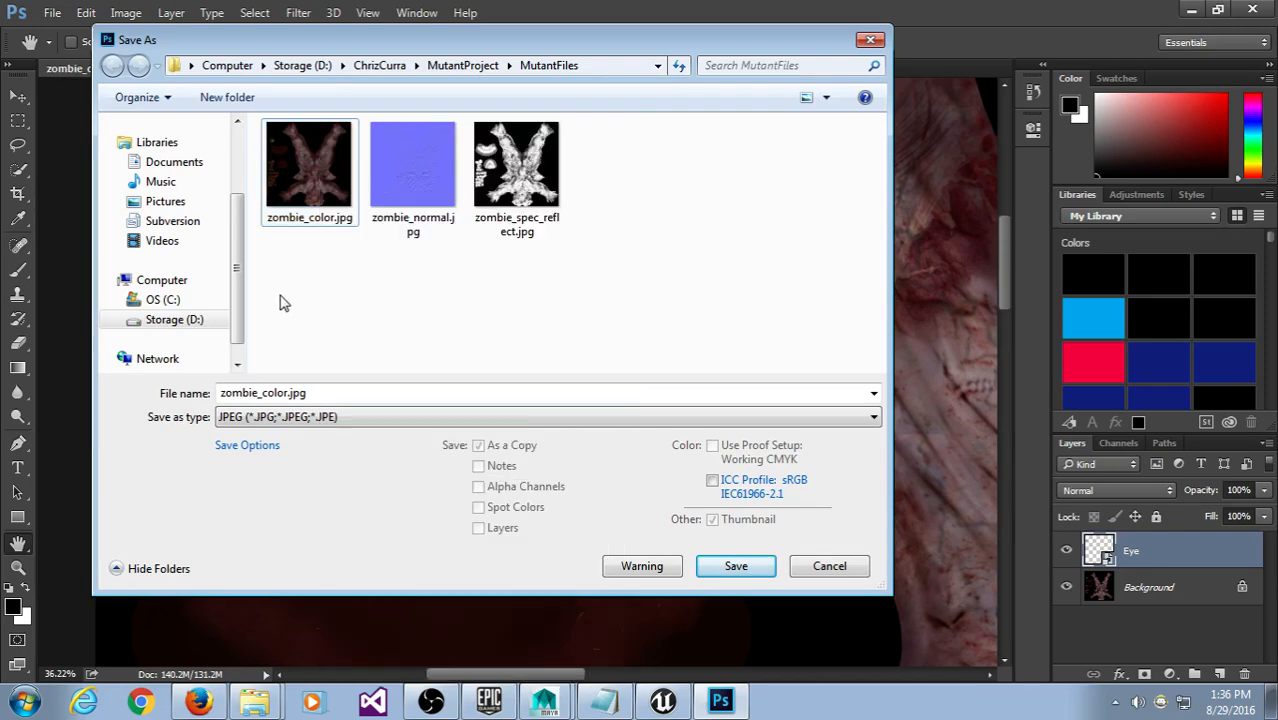
double_click(287, 163)
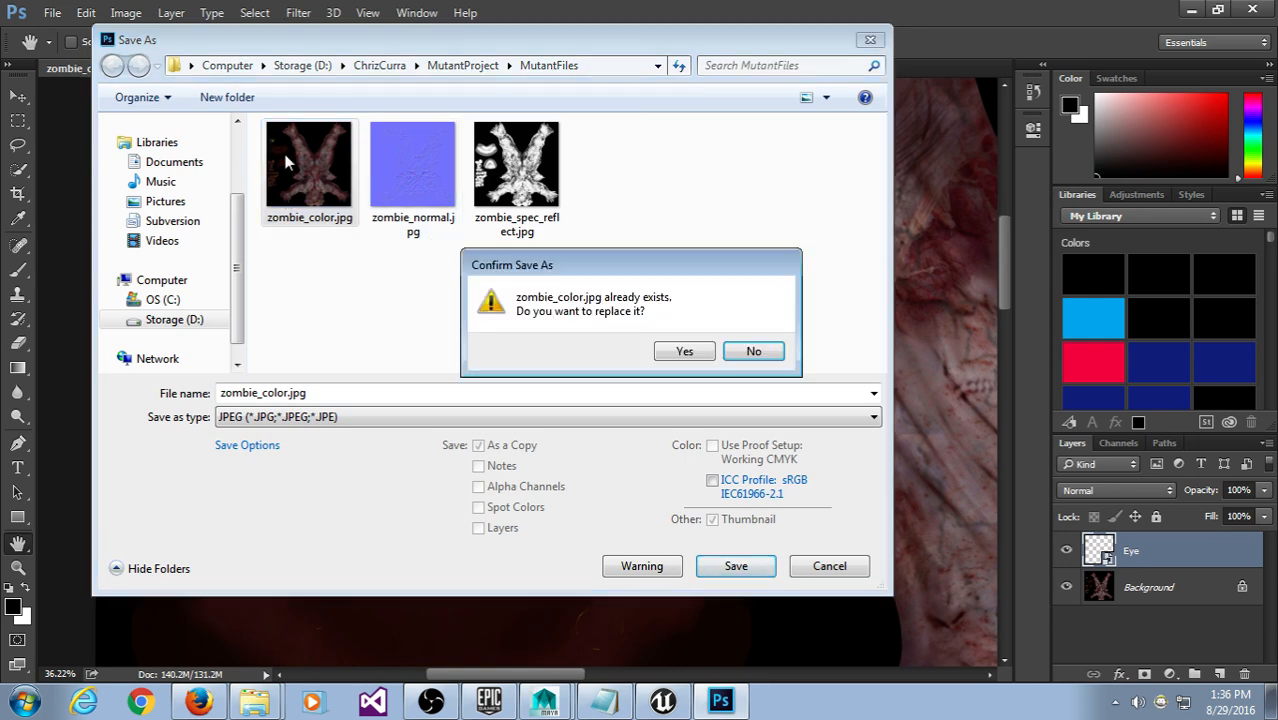
left_click(681, 352)
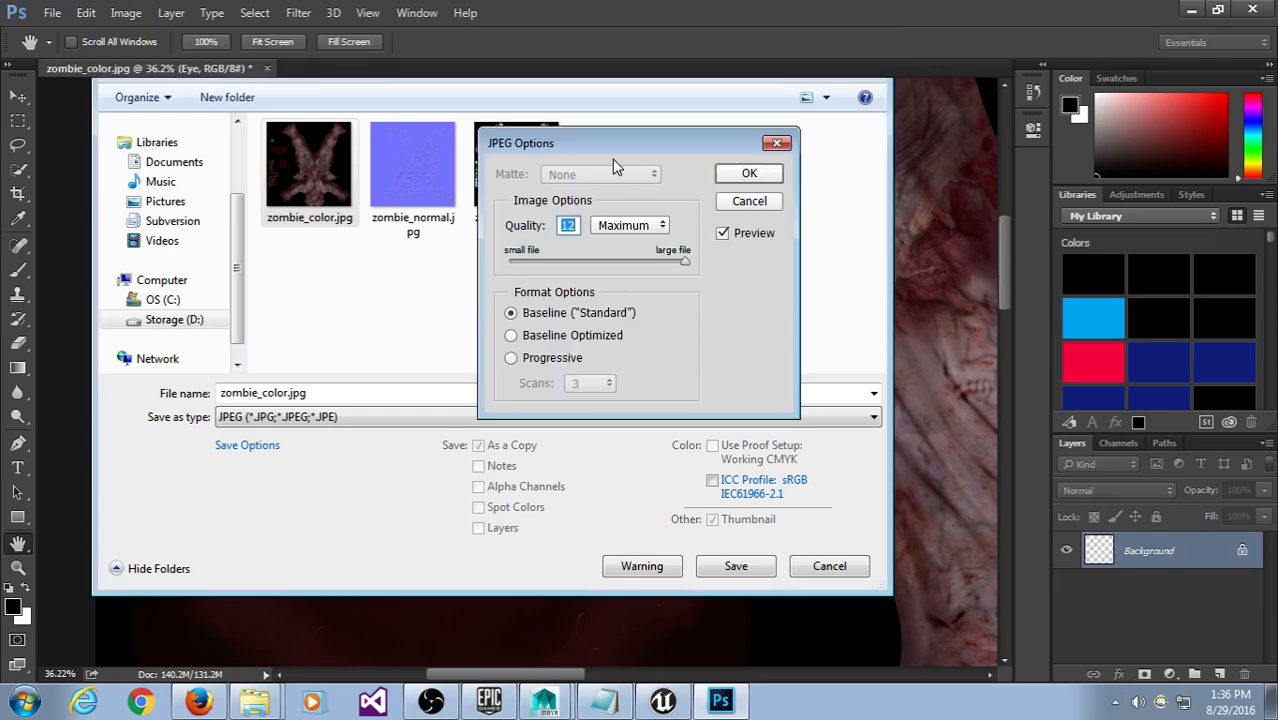
left_click_drag(610, 158, 492, 168)
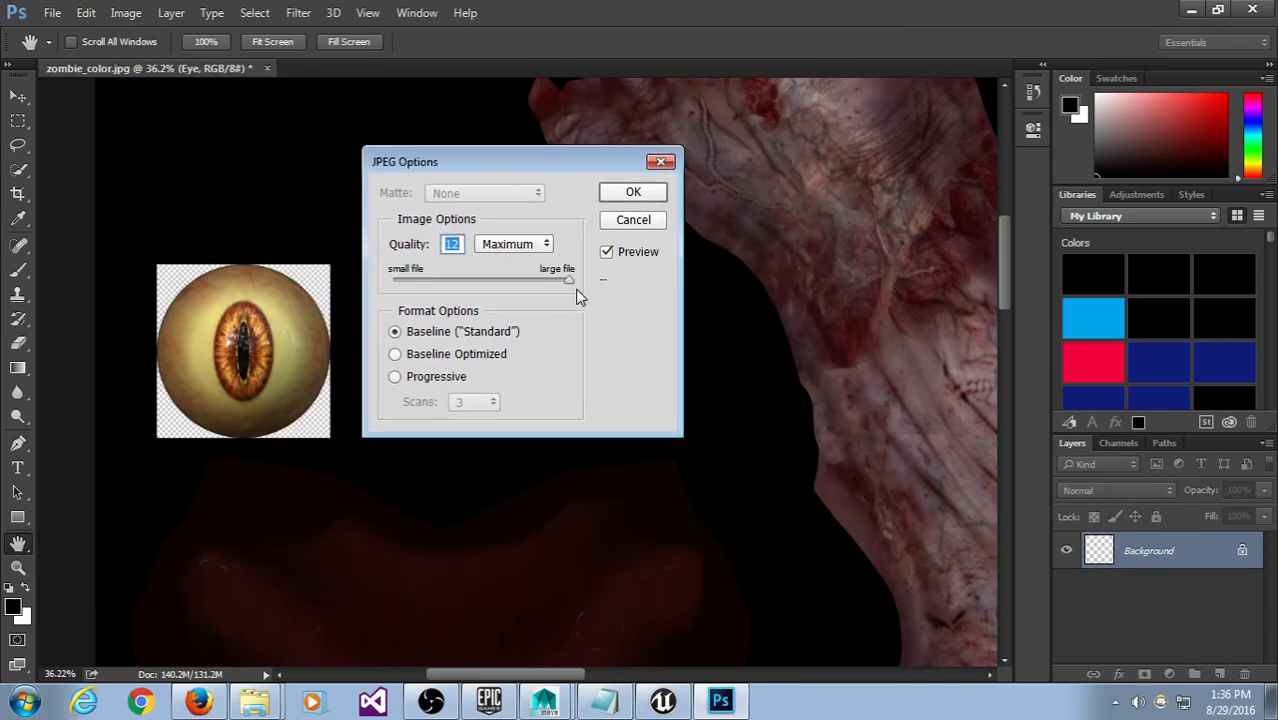
left_click(632, 194)
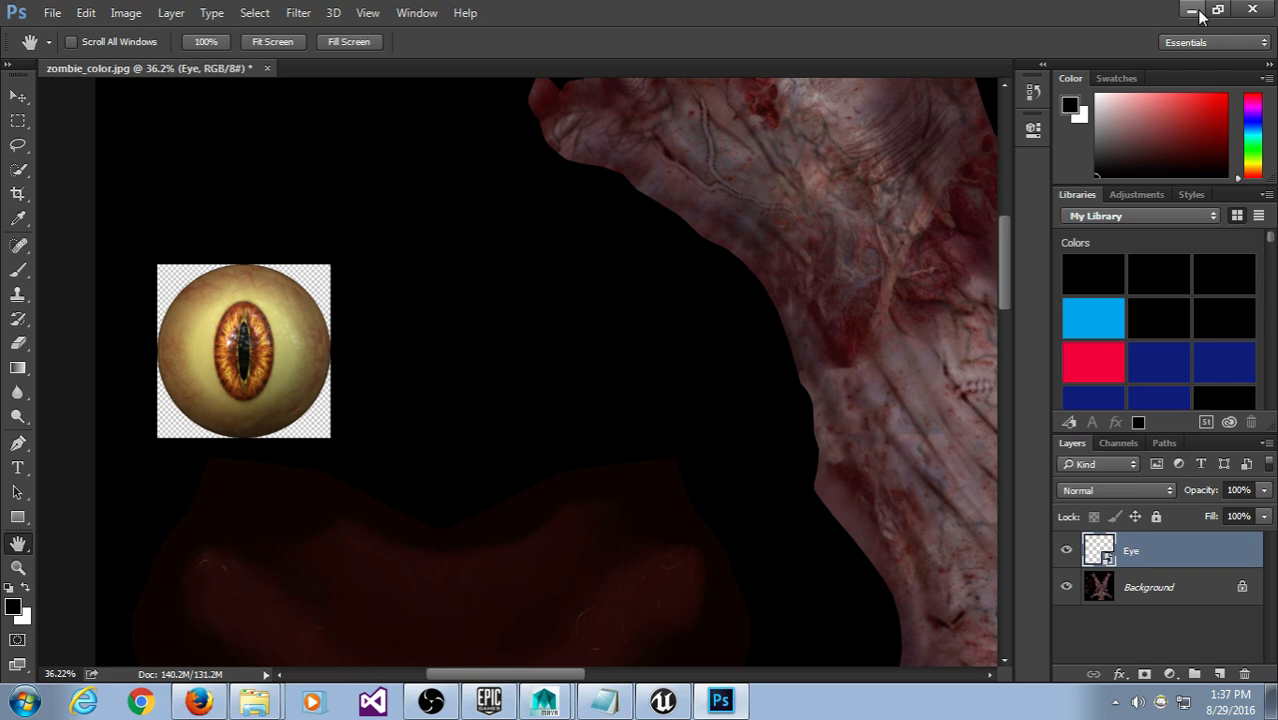
Step: Quit Photoshop without saving the layered document and fit the MutantProject folder window fully on the desktop
left_click(1253, 10)
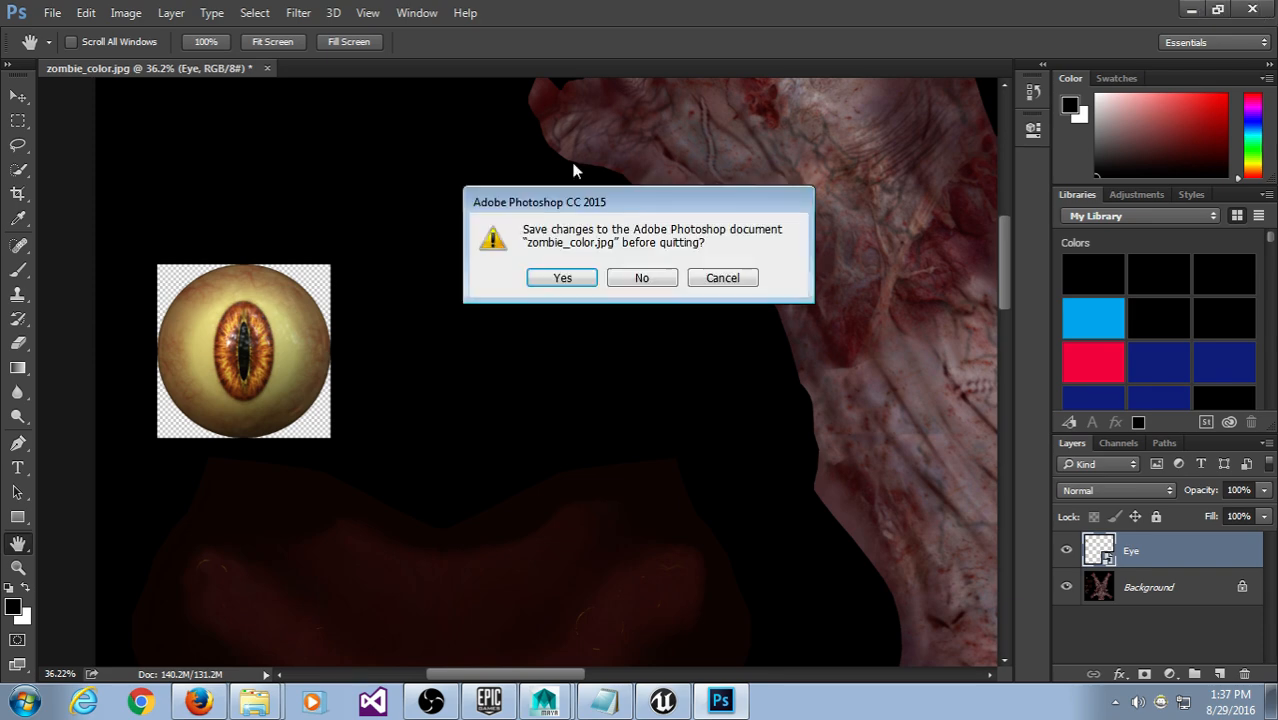
left_click(660, 275)
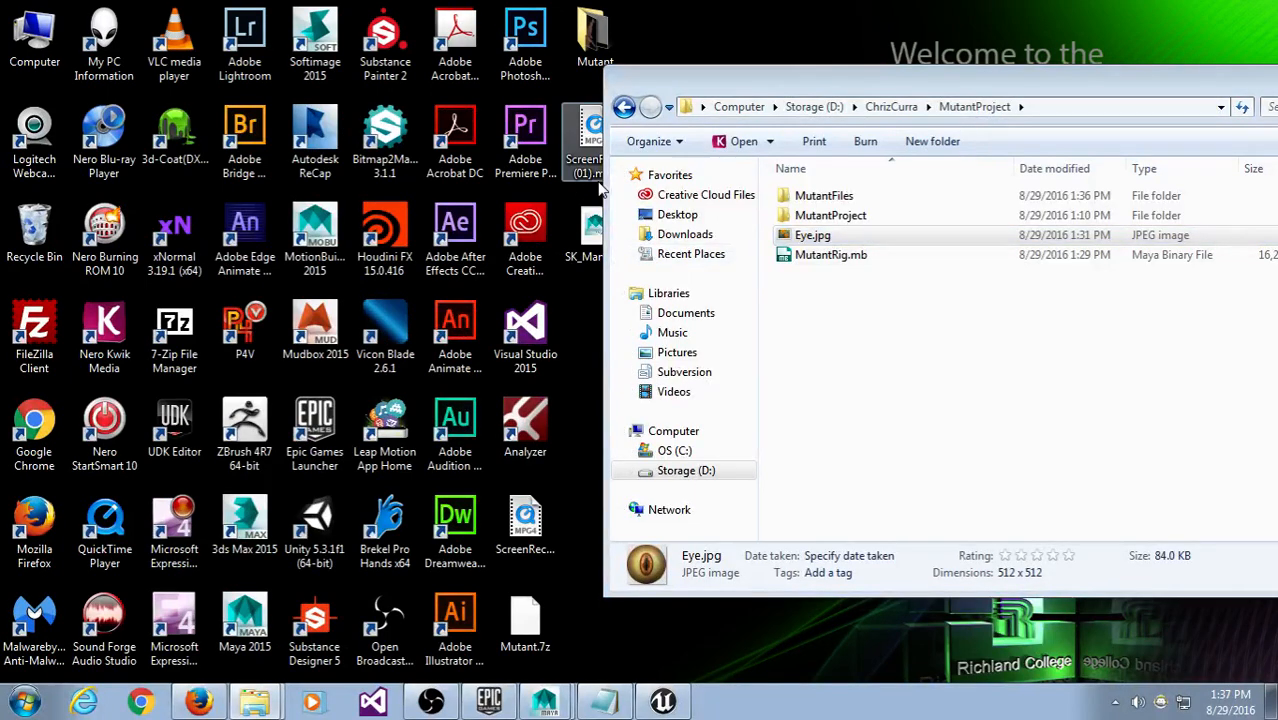
left_click_drag(606, 180, 827, 180)
left_click_drag(1003, 85, 818, 85)
left_click_drag(643, 202, 687, 202)
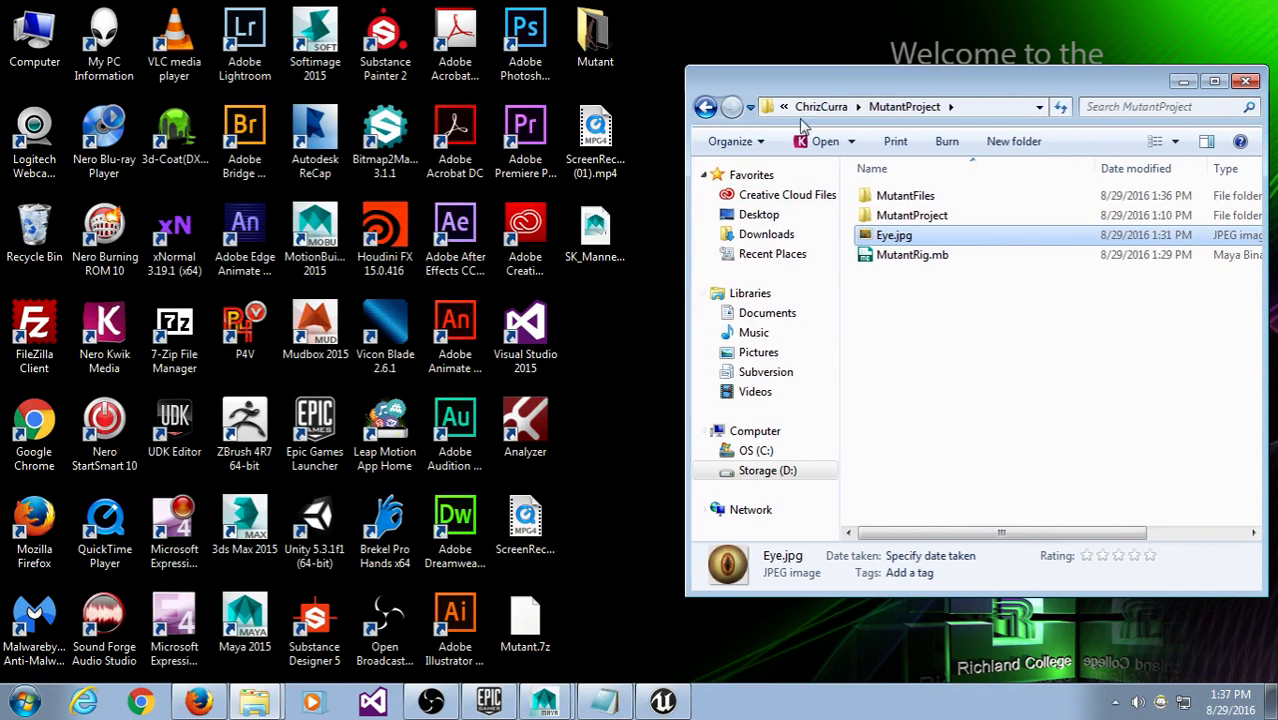
left_click_drag(949, 90, 920, 95)
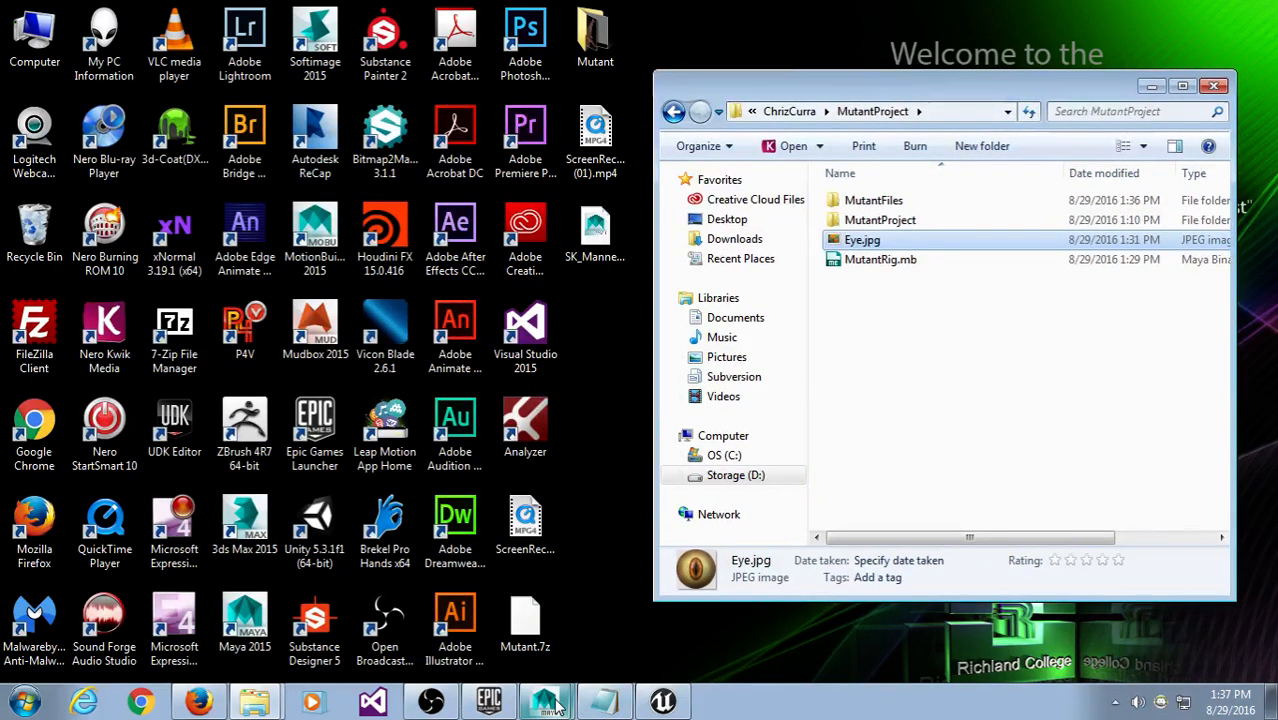
Step: Switch to the MutantRig.mb scene in Maya and deselect the small sphere on the grid
left_click(586, 640)
left_click(546, 700)
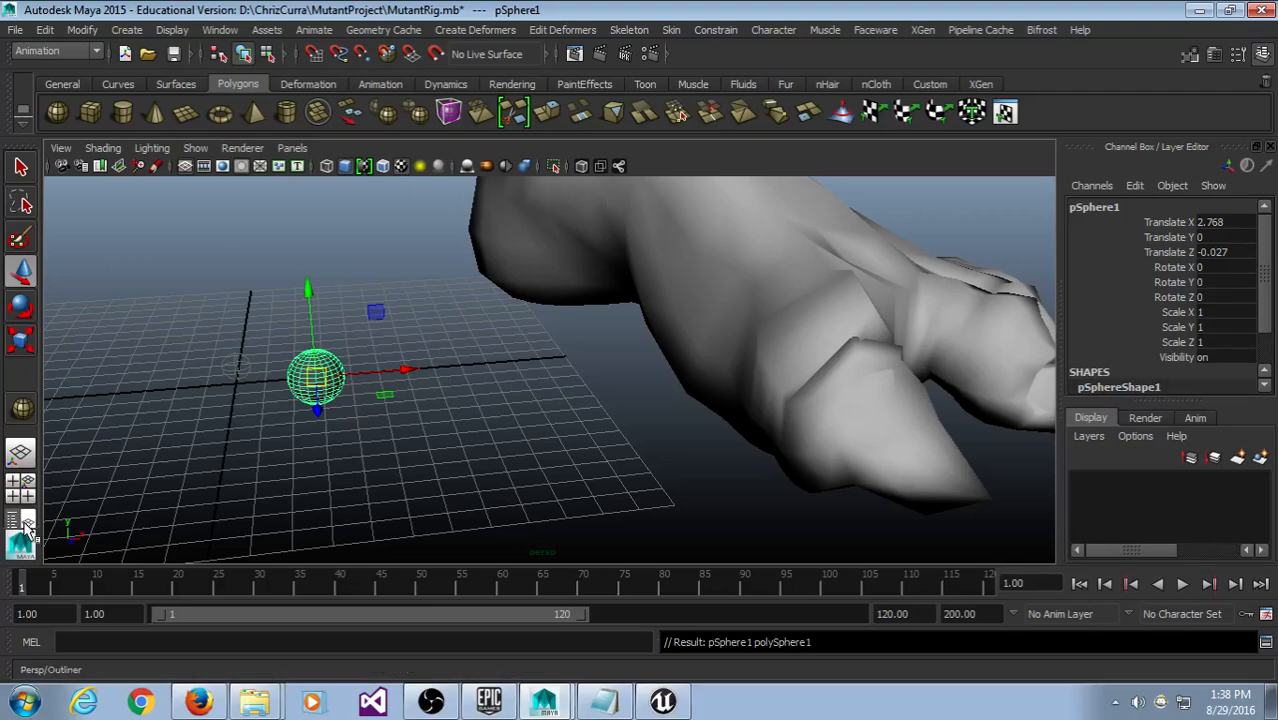
left_click(471, 445)
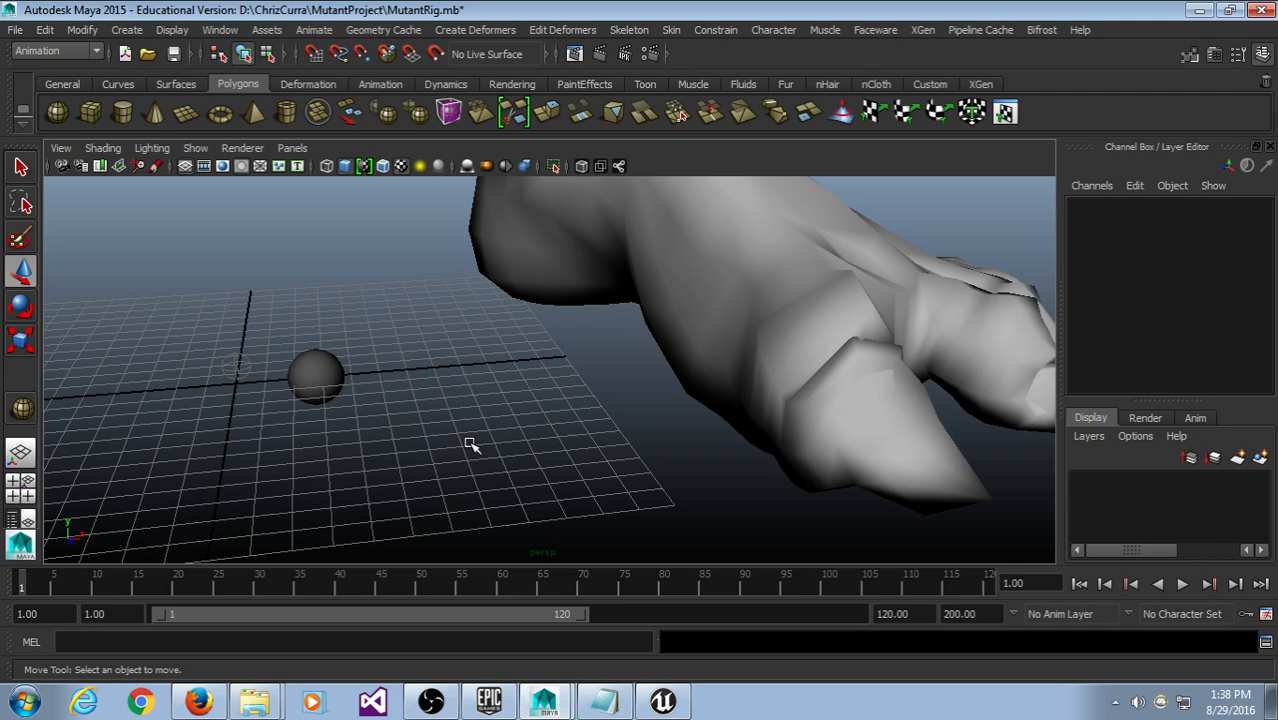
key("space")
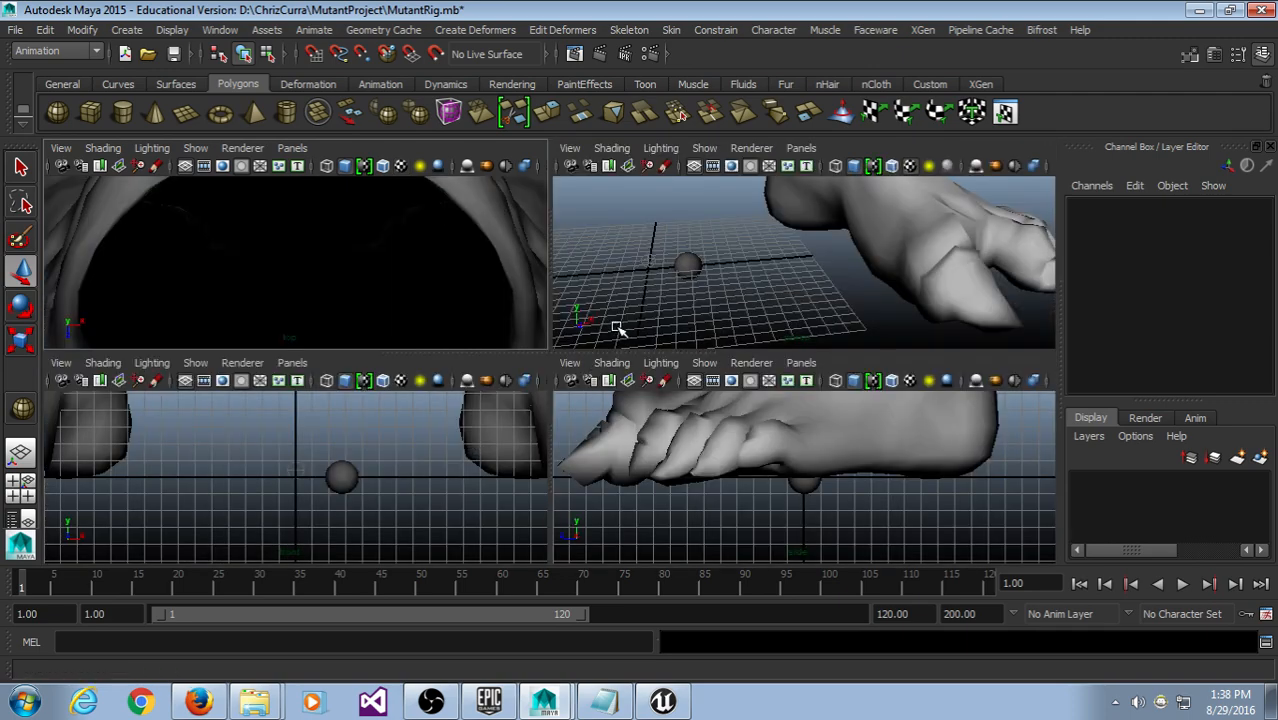
key("space")
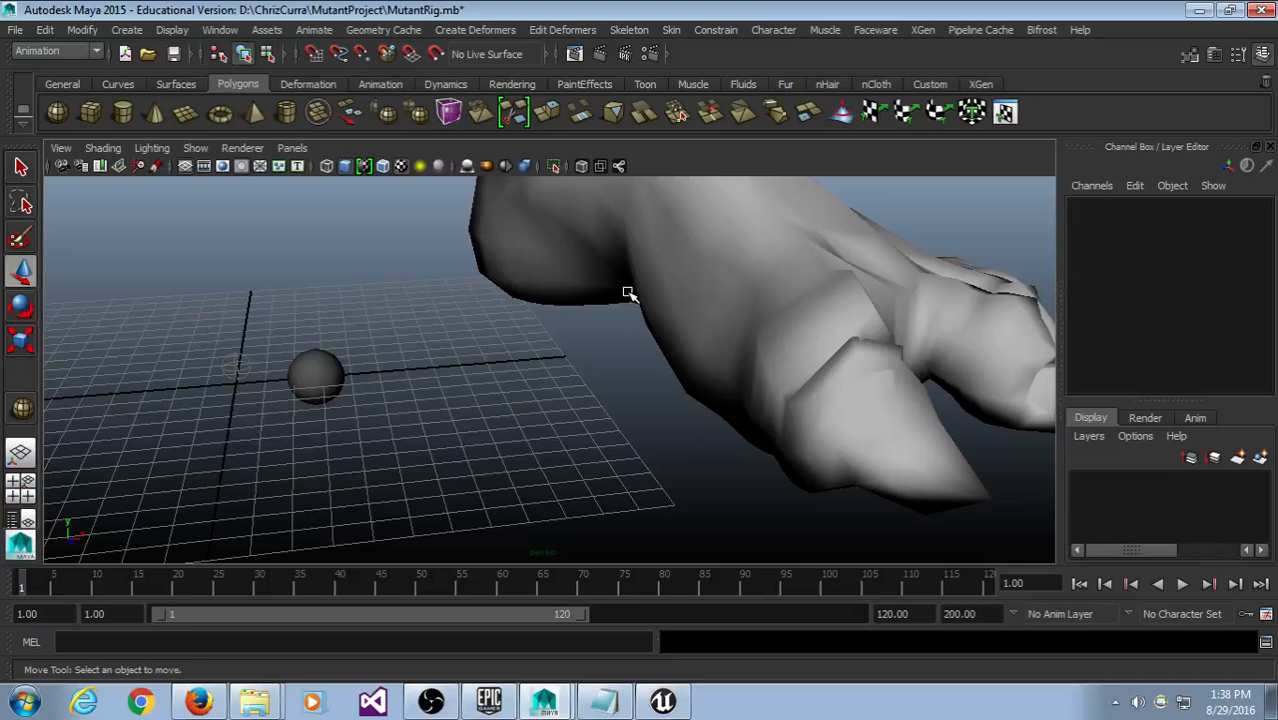
Step: Show the Outliner beside the perspective view and widen it to about half of the workspace
left_click(26, 525)
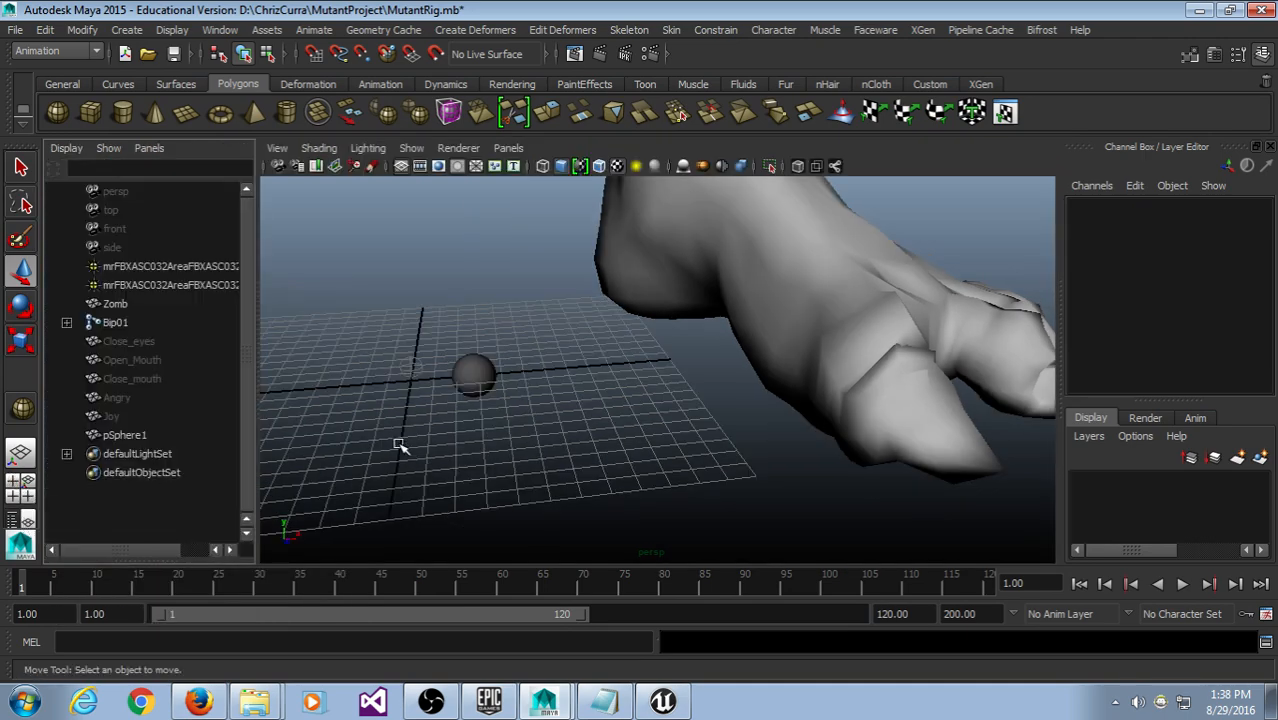
left_click_drag(258, 422, 565, 429)
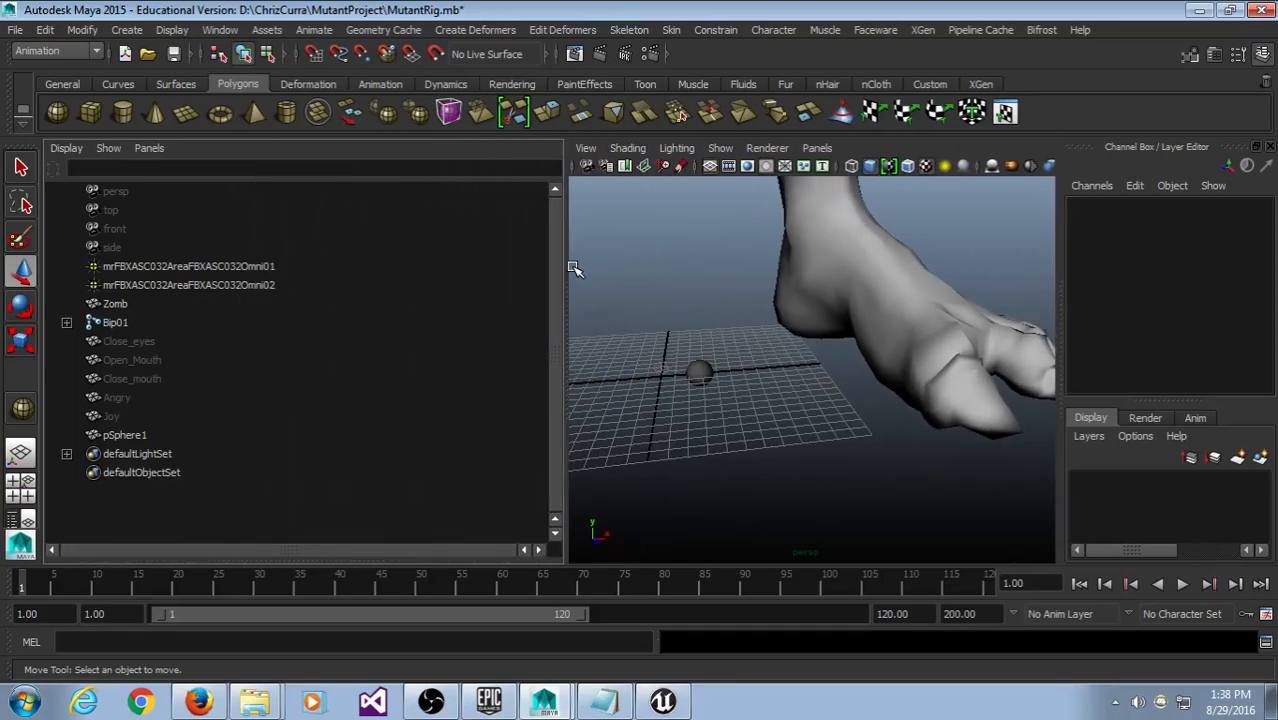
mouse_move(565, 263)
left_mouse_down()
mouse_move(493, 263)
mouse_move(571, 278)
left_mouse_up()
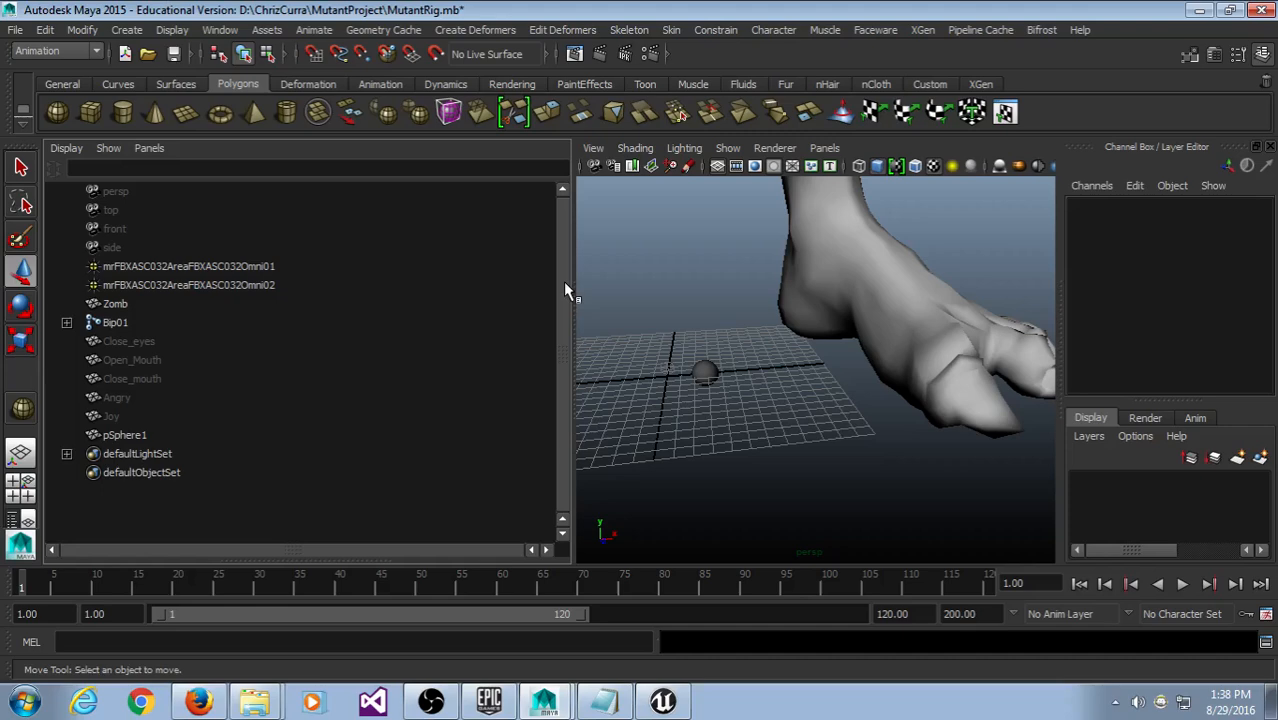
Step: Replace the Outliner with the UV Texture Editor and narrow it slightly beside the perspective view
left_click(157, 149)
mouse_move(195, 242)
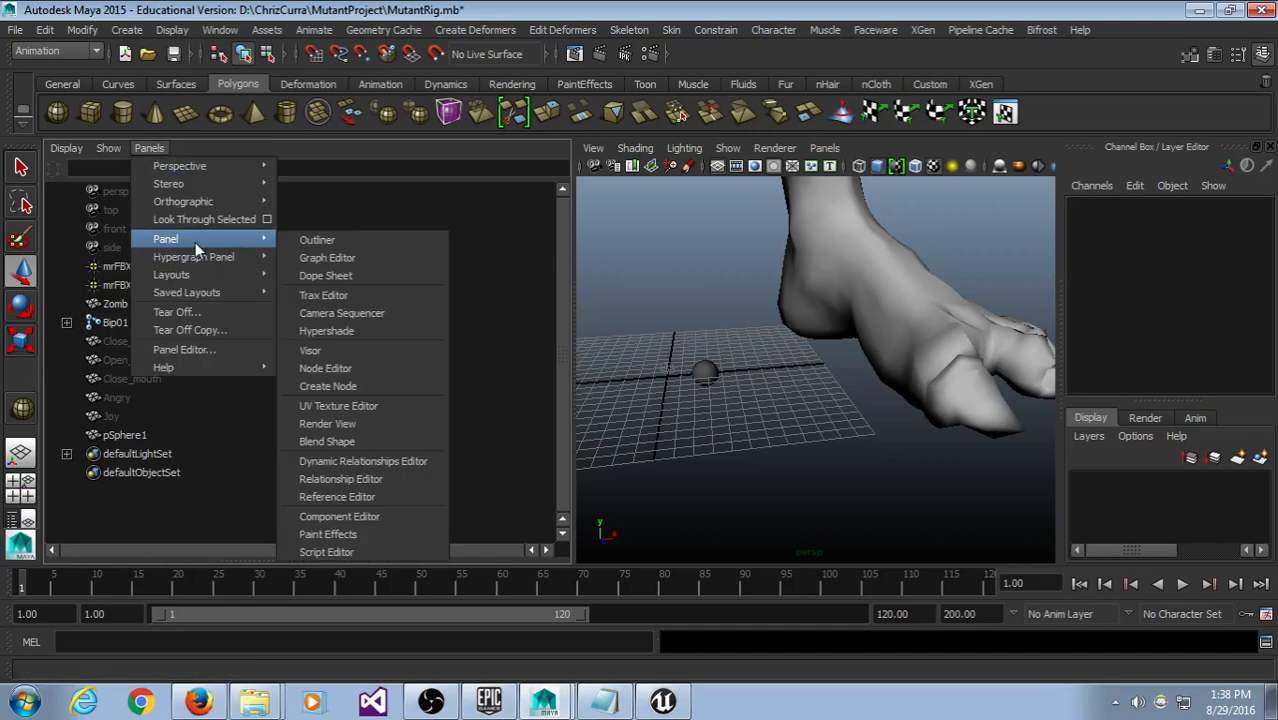
left_click(371, 6)
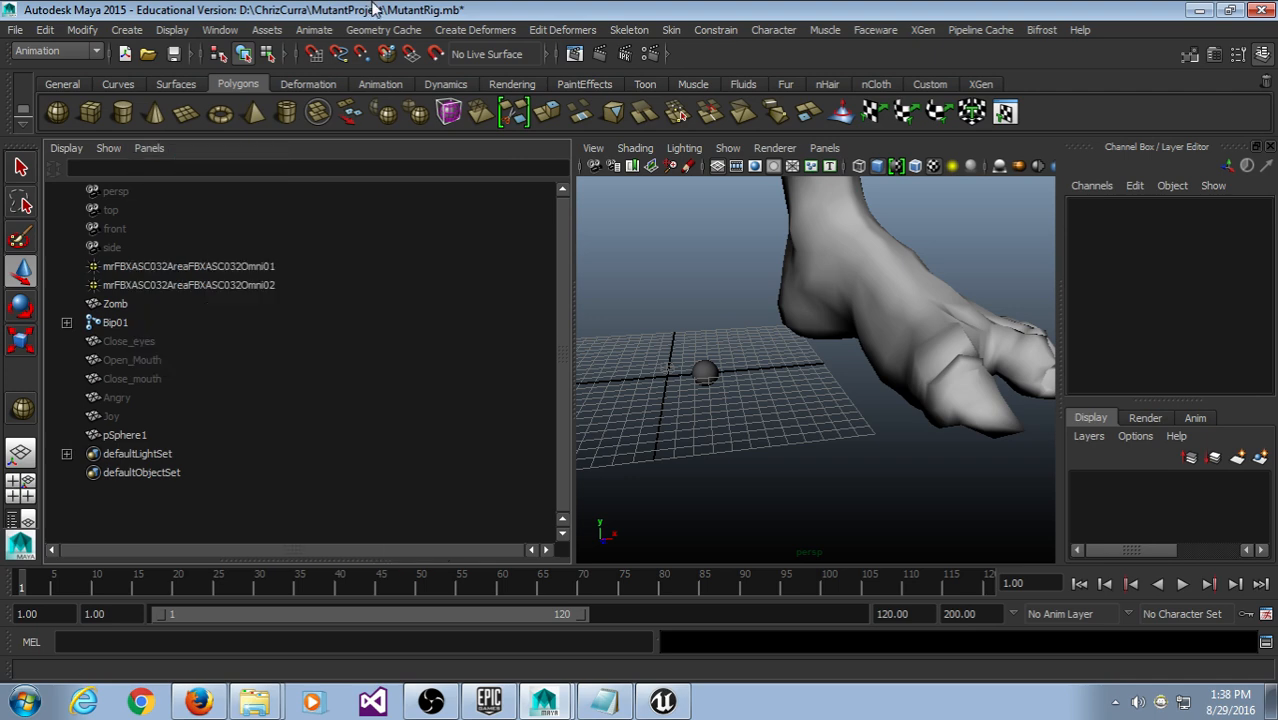
left_click(145, 150)
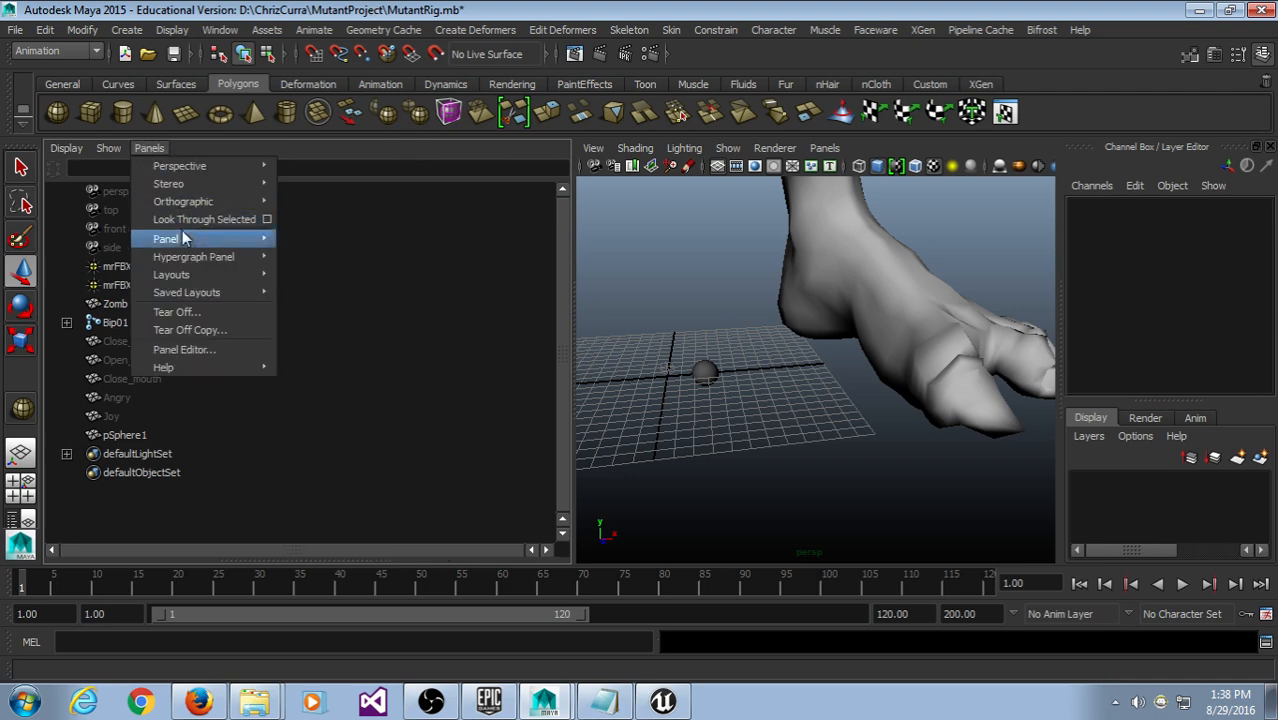
mouse_move(176, 240)
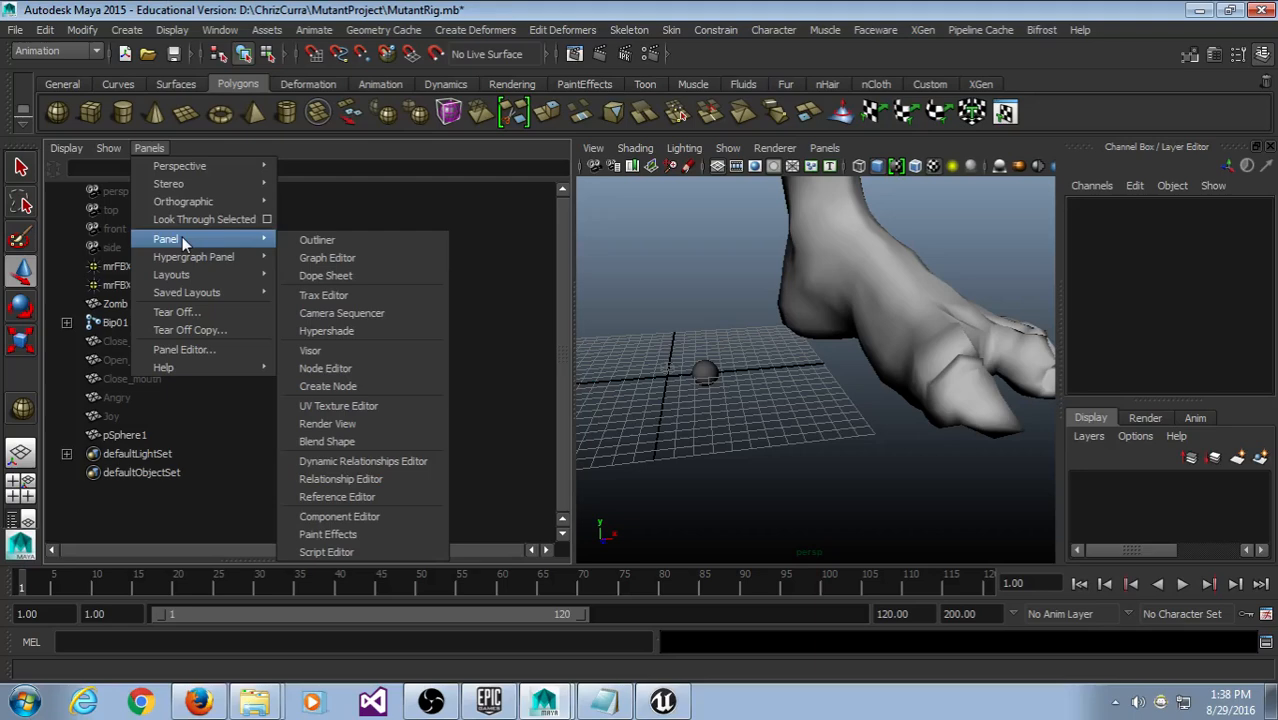
left_click(362, 408)
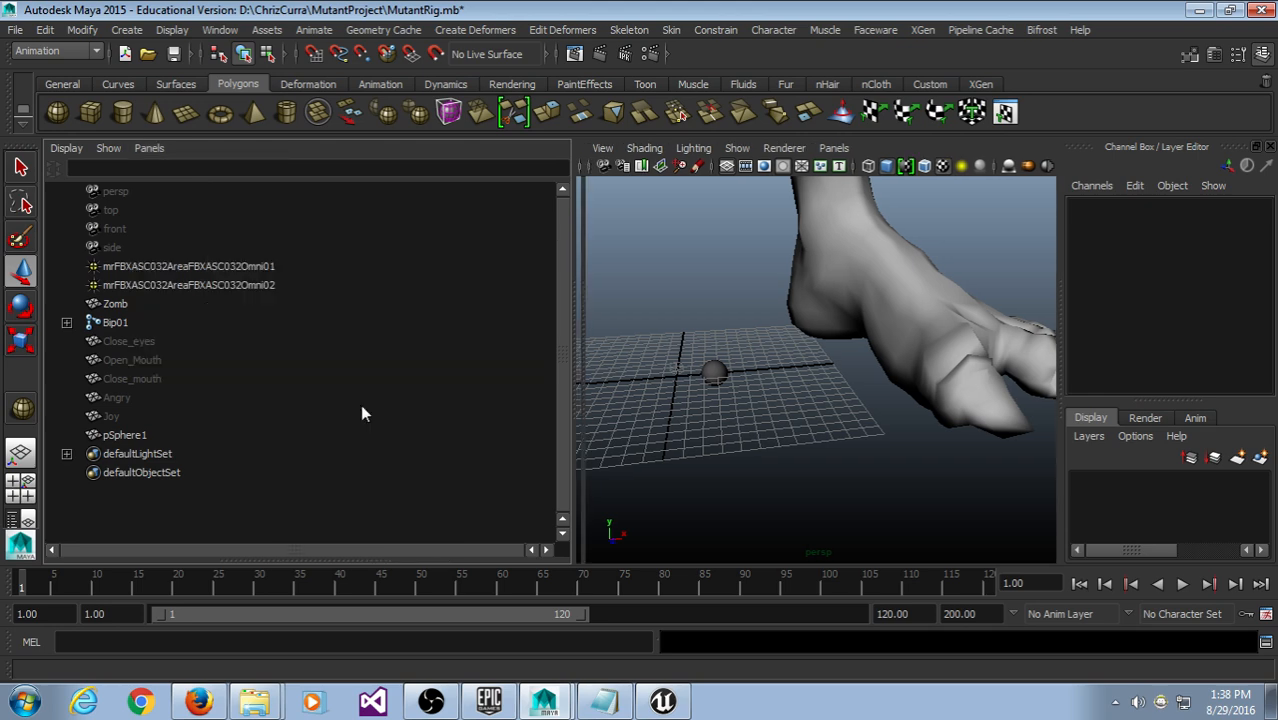
left_click_drag(584, 336, 550, 331)
scroll(507, 378, "down", 6)
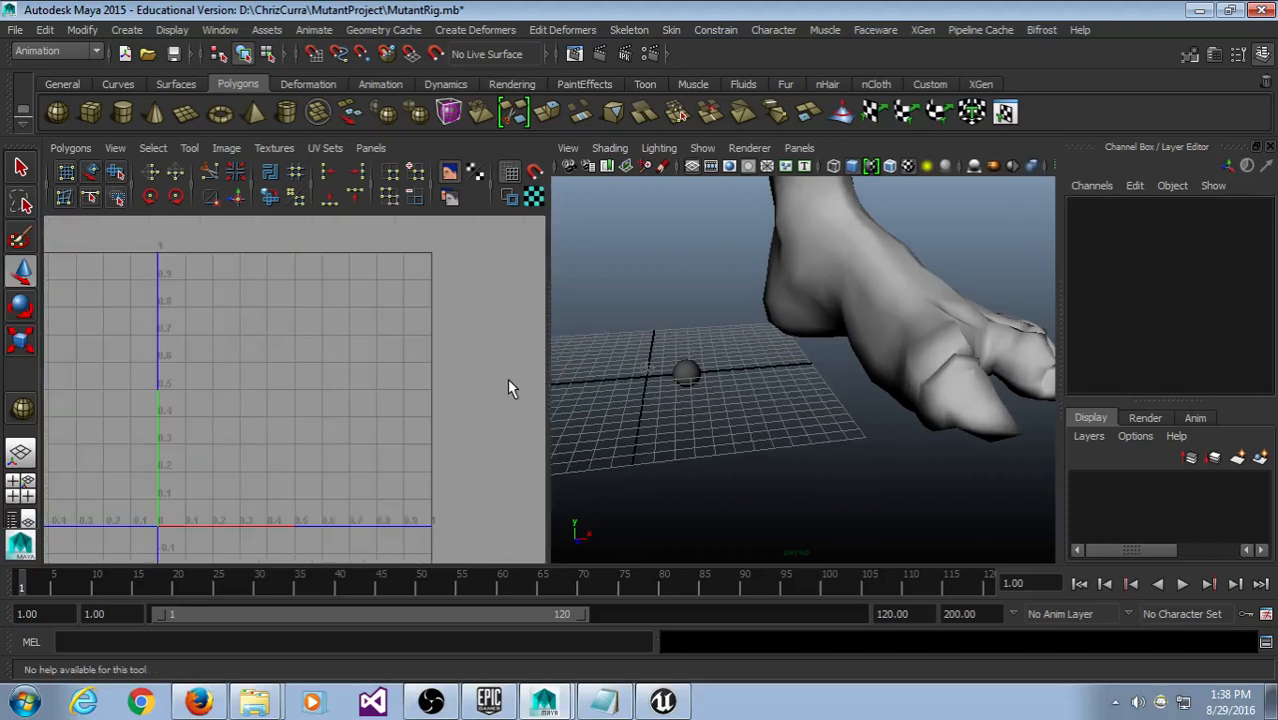
Step: Select the small sphere to load its UVs in the UV Texture Editor and give the perspective view more room
key("w")
left_click(686, 373)
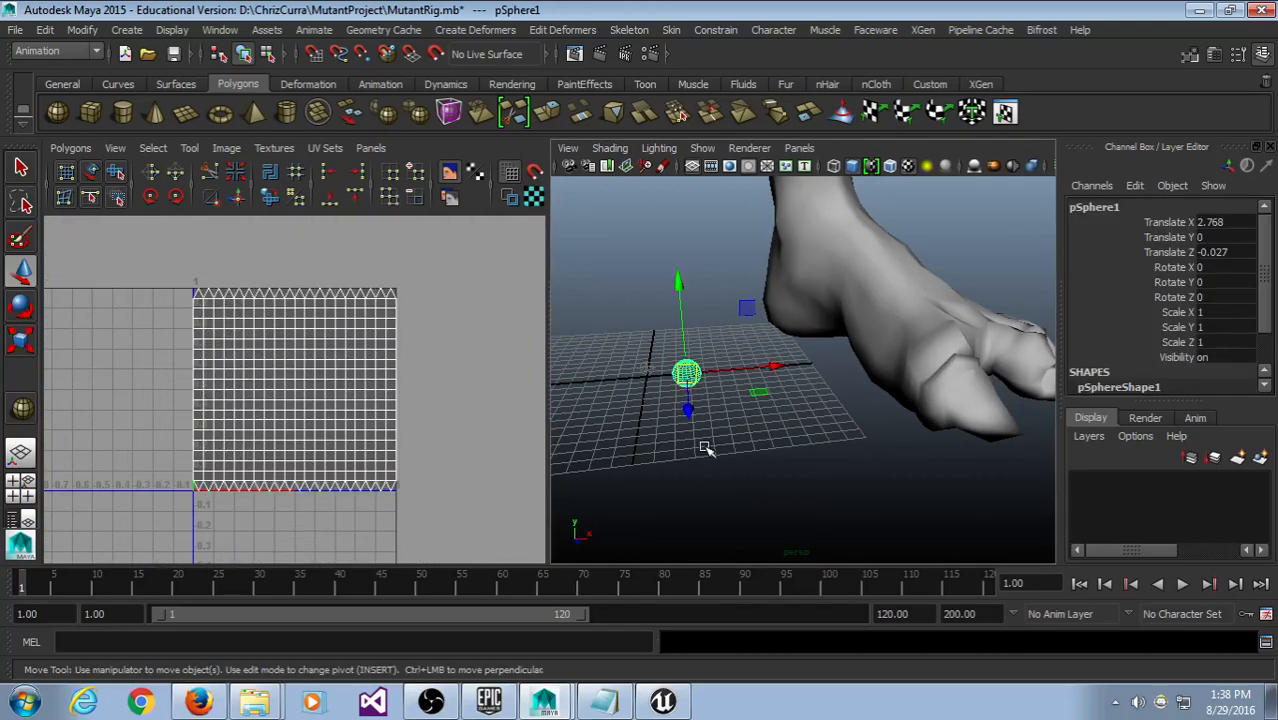
left_click_drag(547, 432, 507, 432)
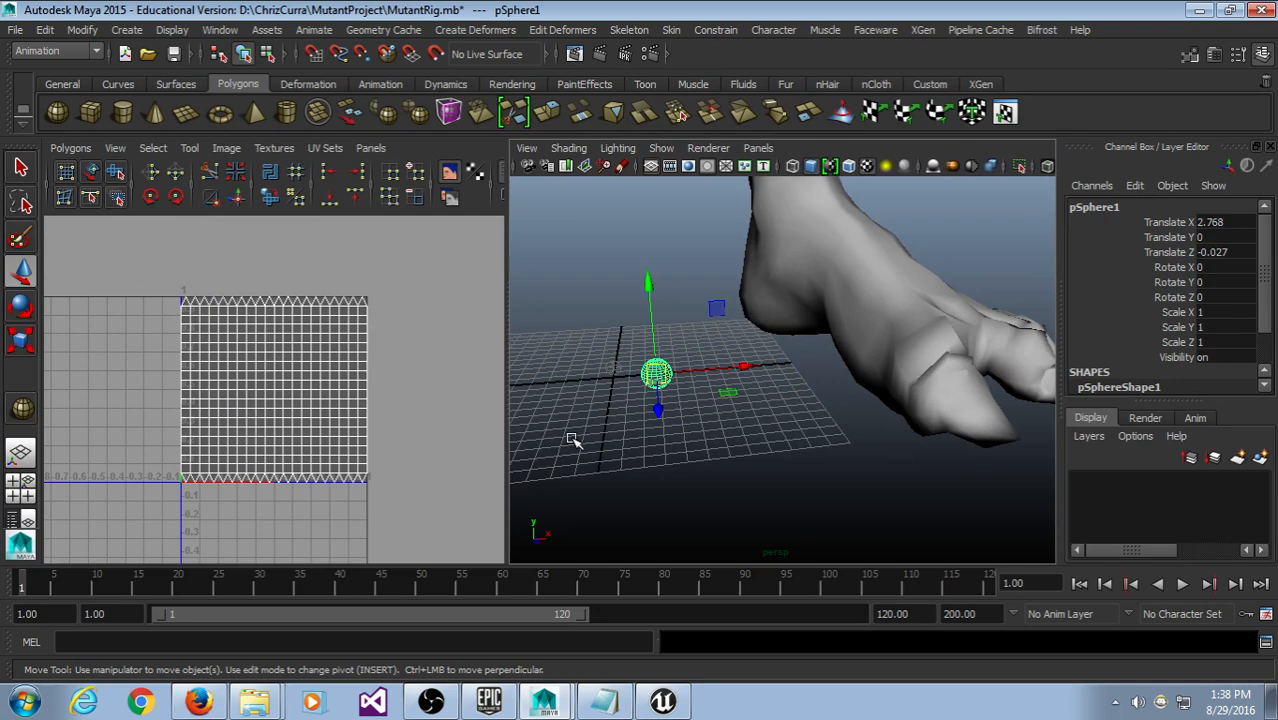
scroll(746, 477, "up", 3)
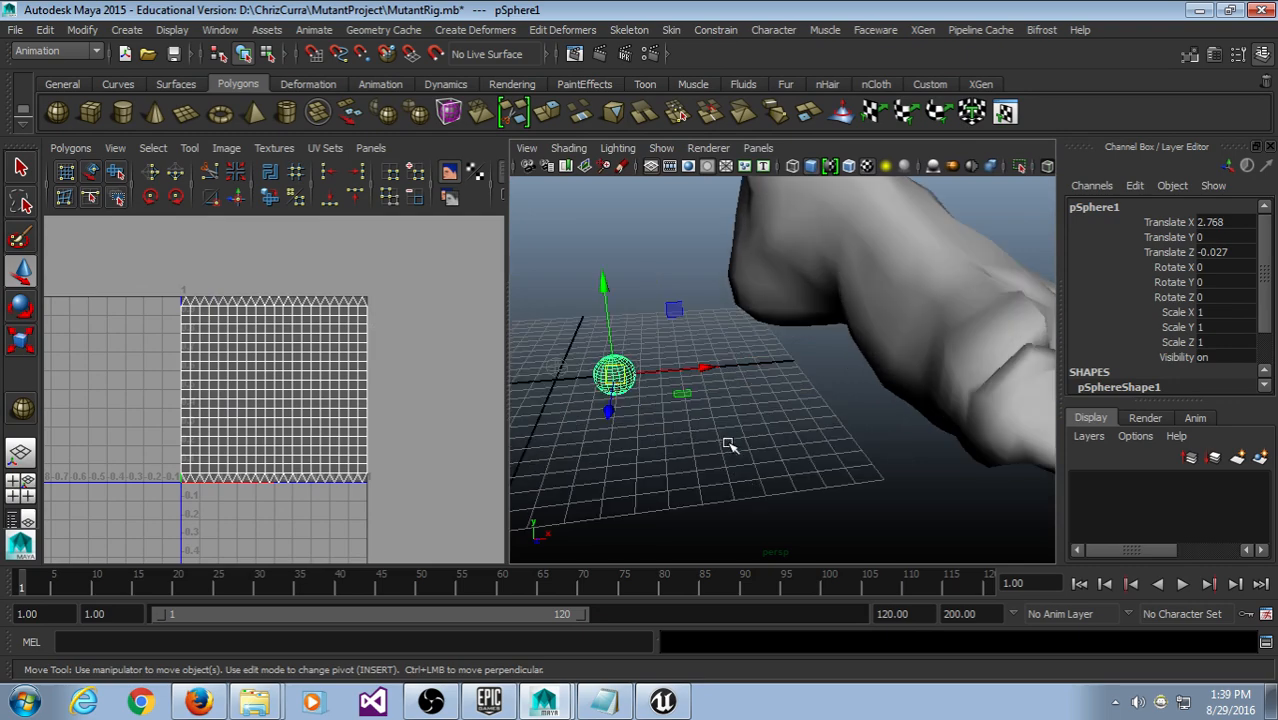
middle_click_drag(733, 440, 776, 428, "alt")
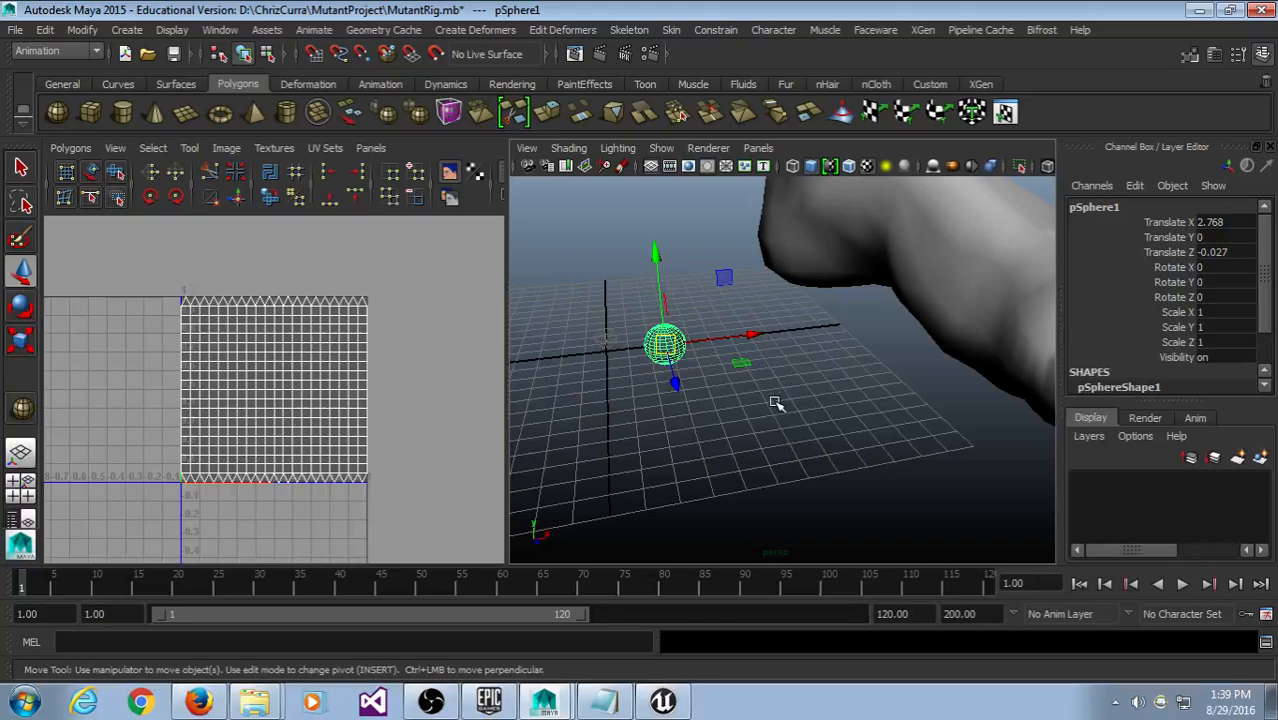
Step: Open the Hypershade and enlarge it, giving the materials area enough width to show all materials in one row
left_click(237, 31)
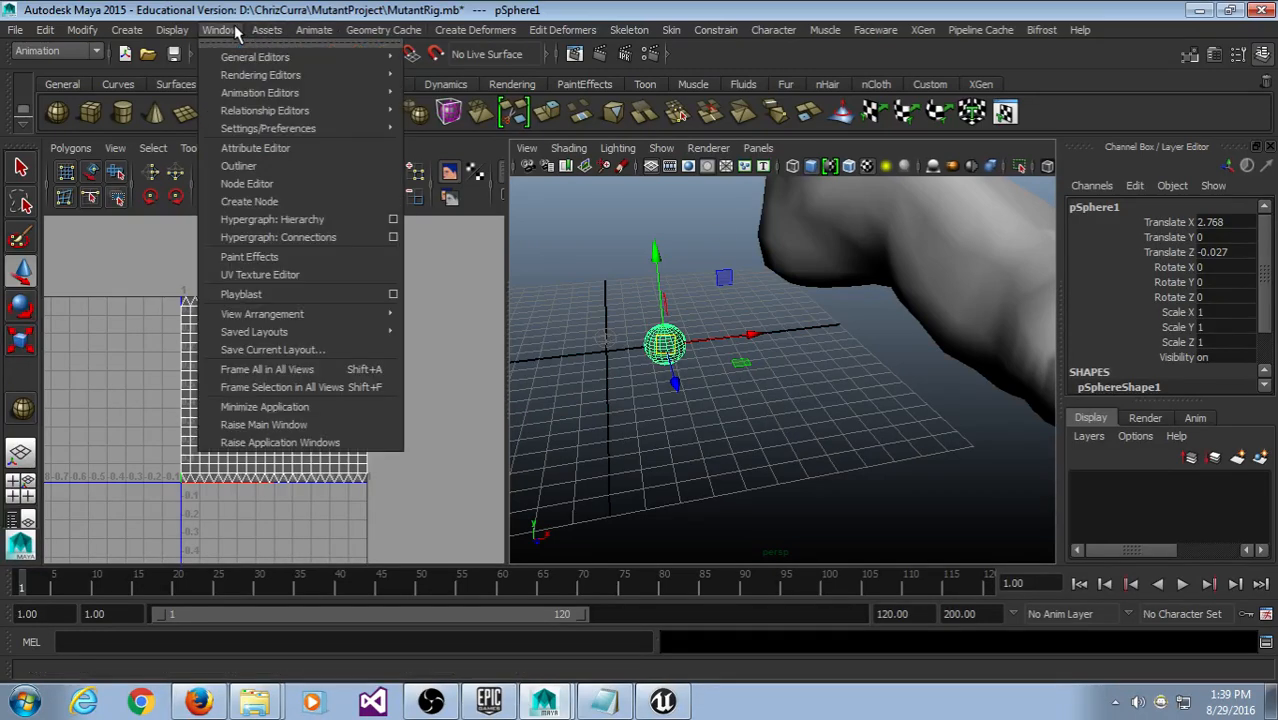
mouse_move(390, 74)
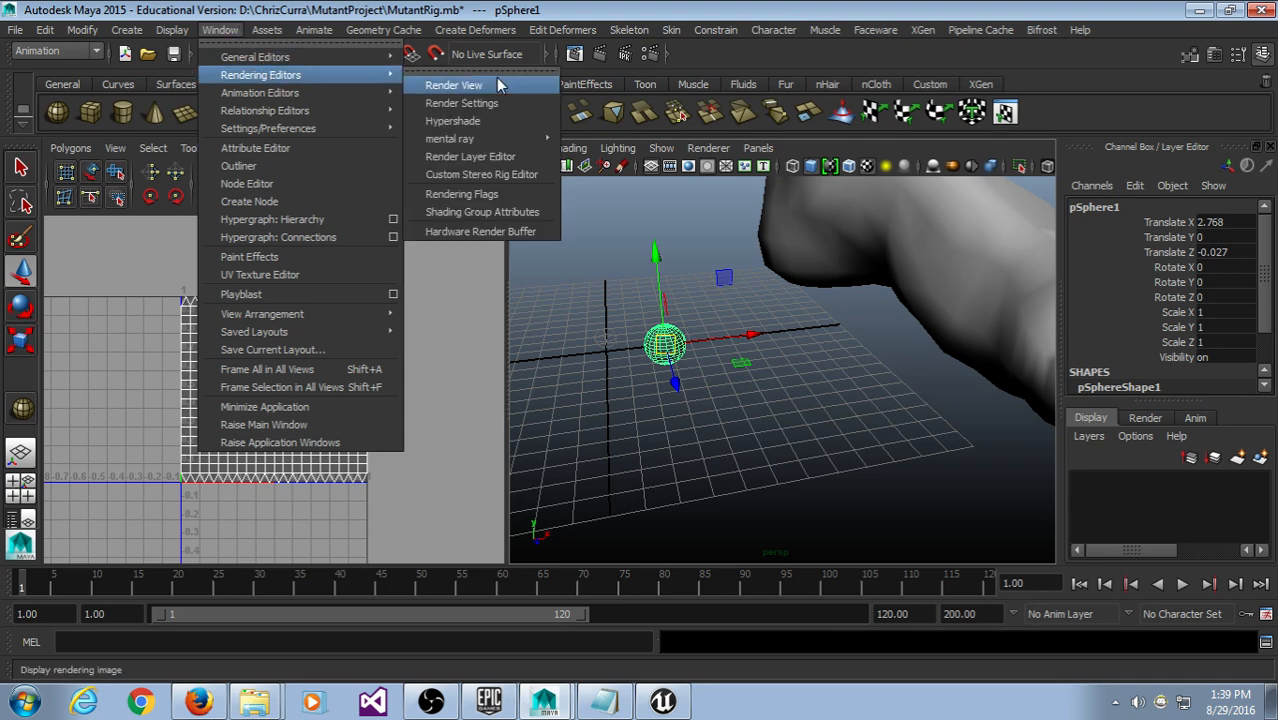
left_click(499, 120)
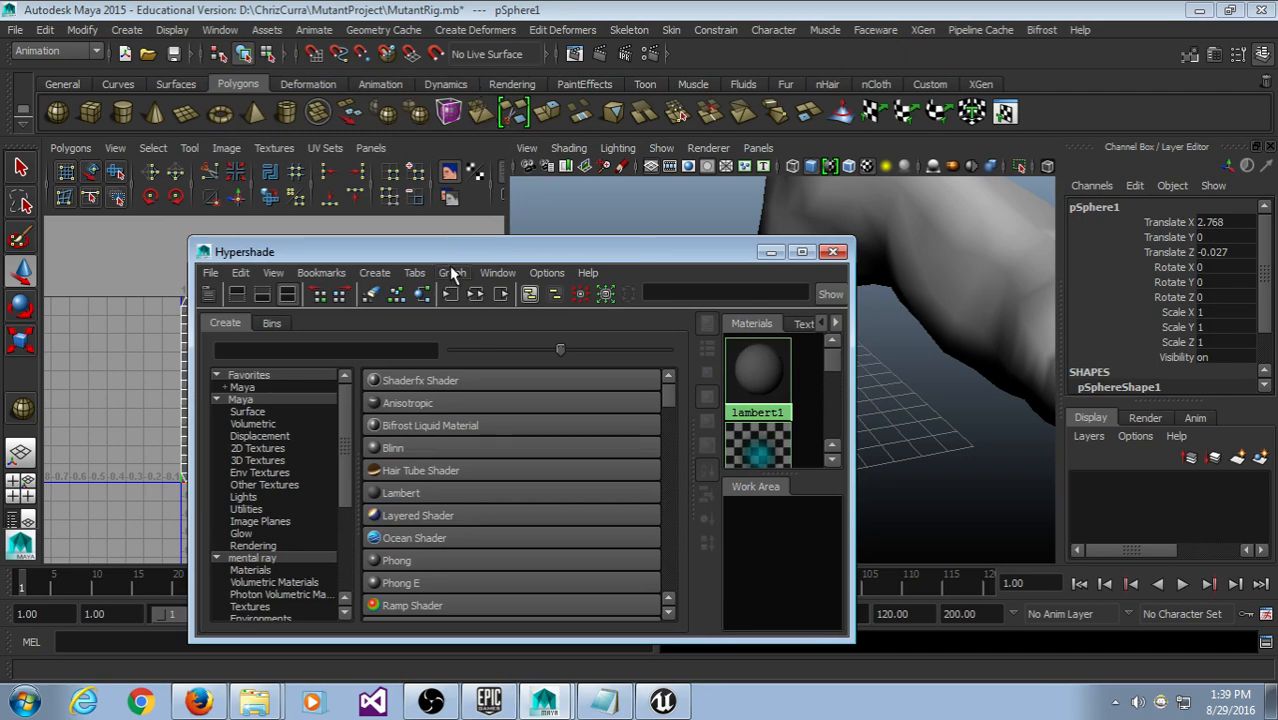
left_click_drag(450, 251, 357, 92)
left_click_drag(759, 481, 1056, 588)
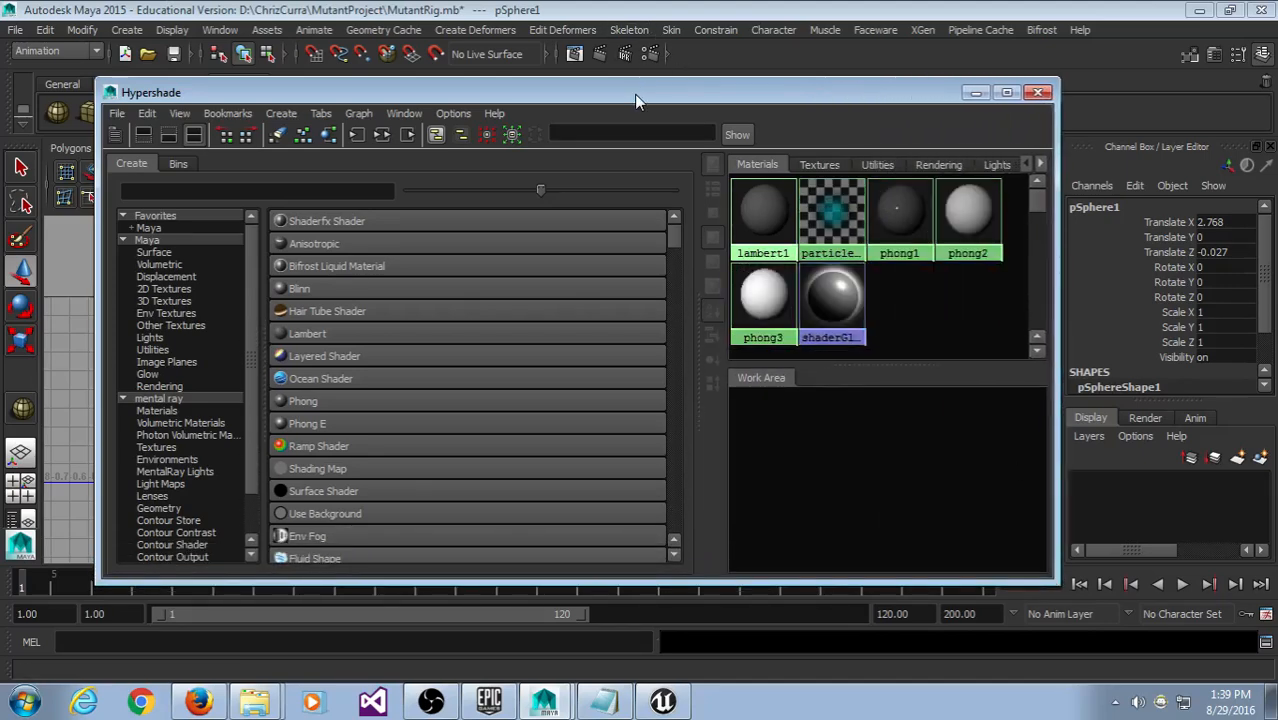
left_click_drag(634, 94, 615, 68)
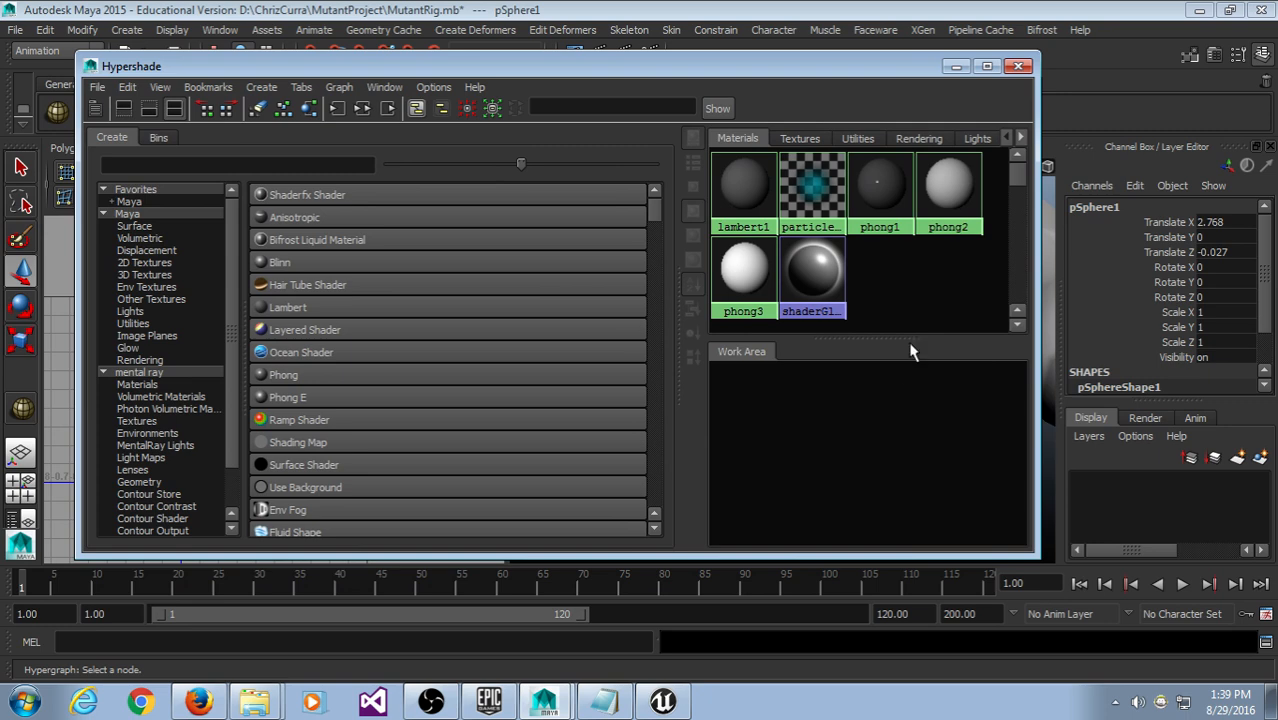
left_click_drag(676, 363, 553, 350)
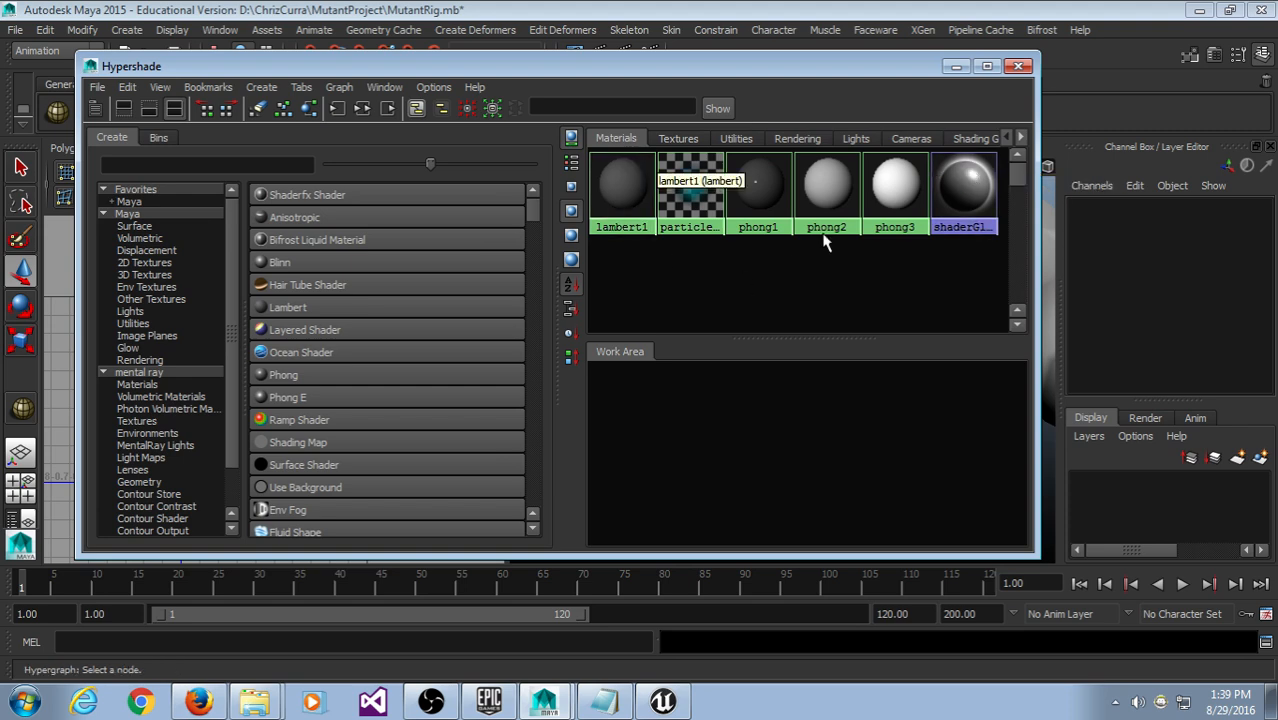
left_click_drag(1039, 240, 1078, 240)
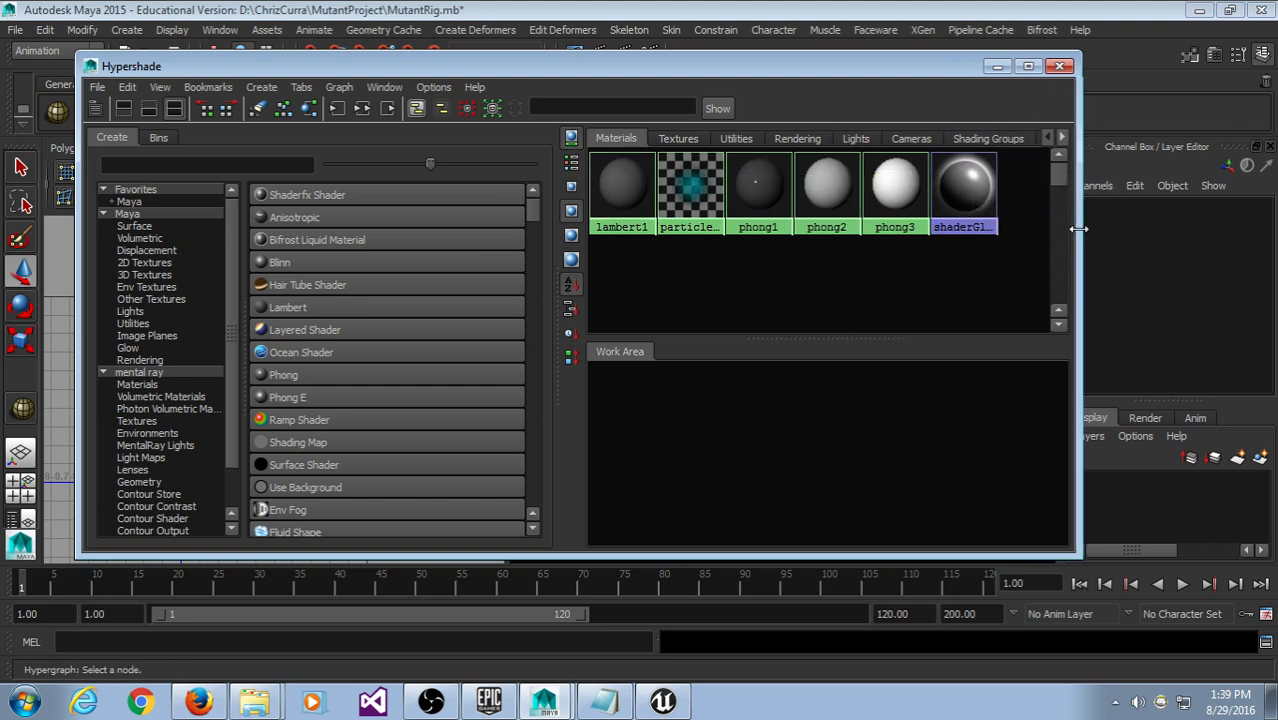
Step: Delete the existing phong1, phong2 and phong3 materials and create two new Blinn materials
left_click_drag(1012, 300, 568, 176)
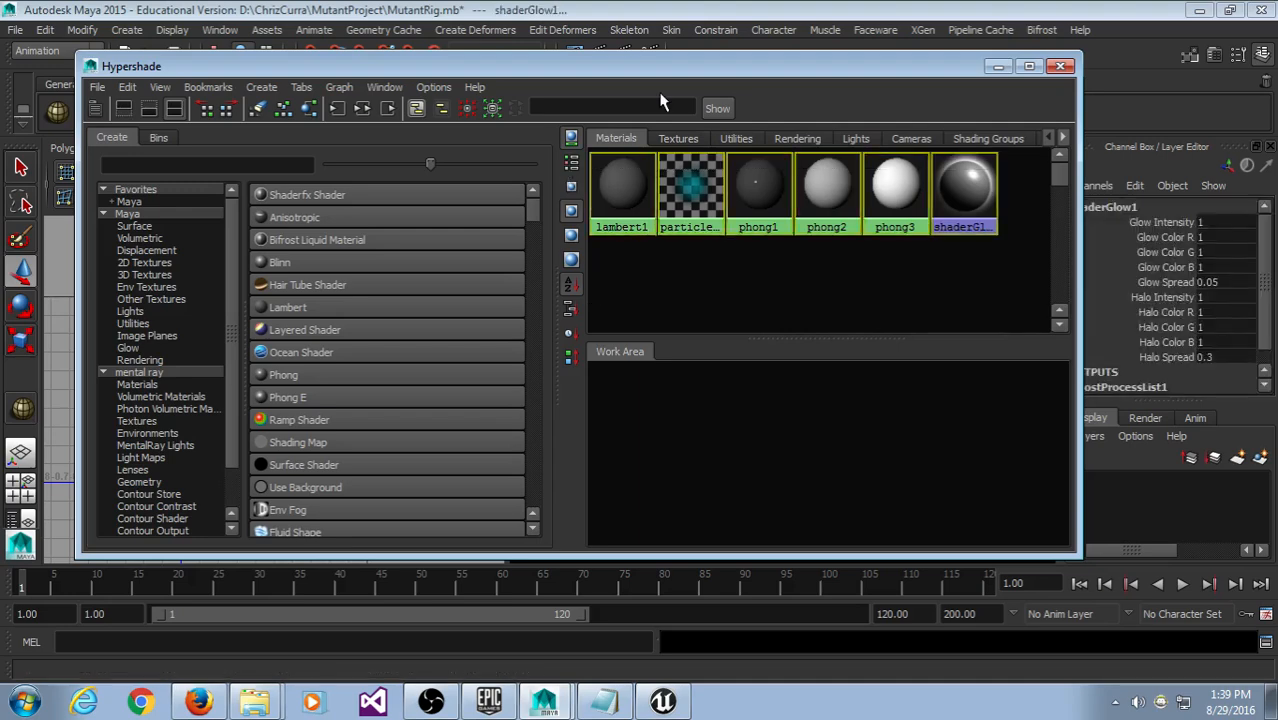
key("Delete")
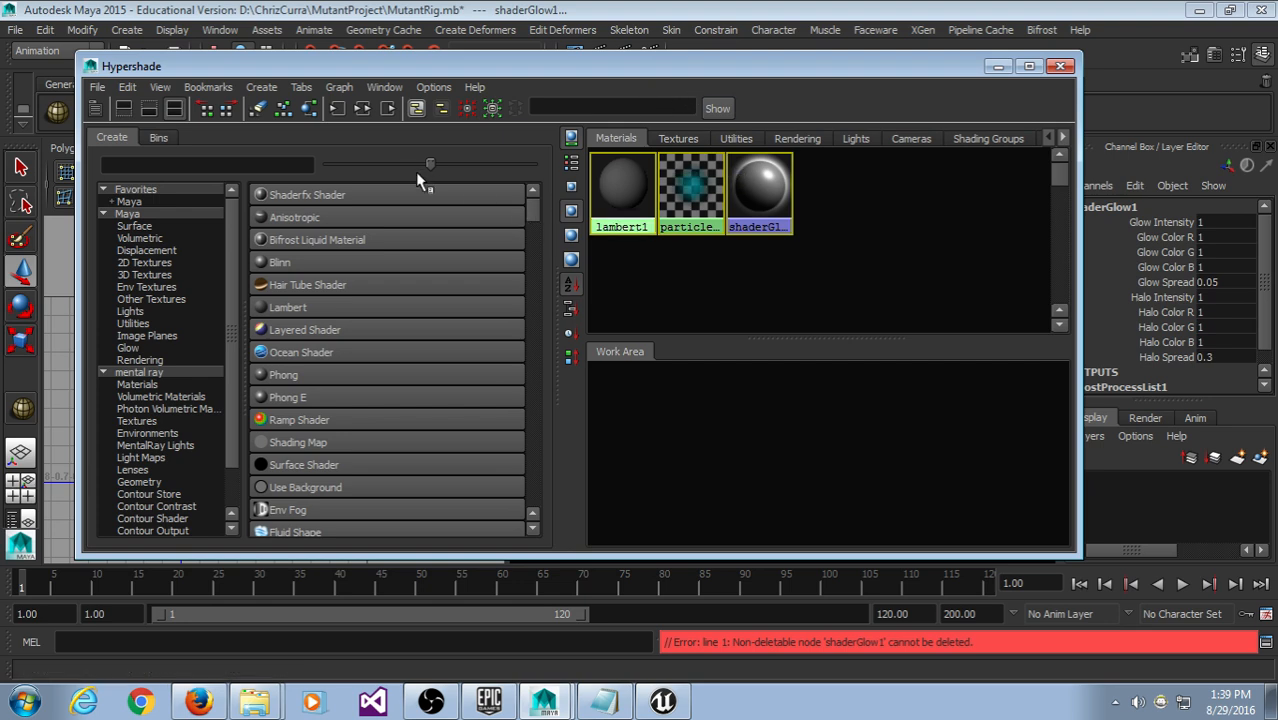
left_click(300, 262)
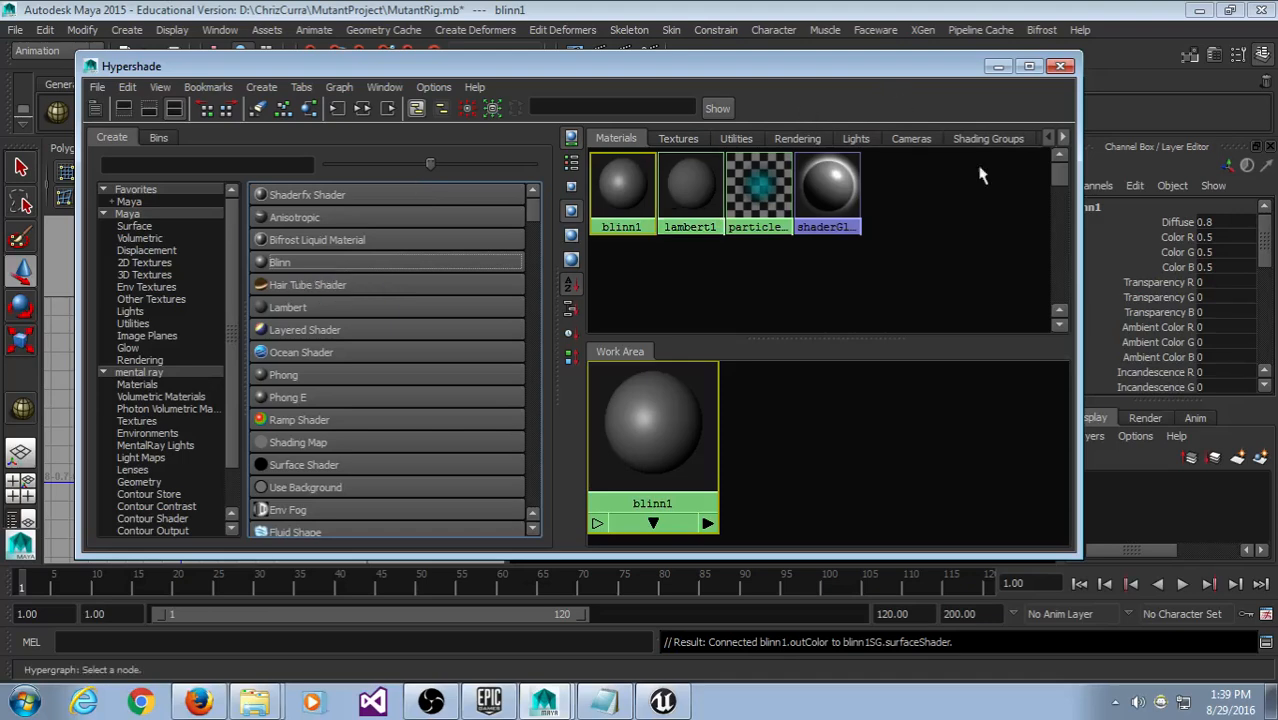
left_click_drag(1078, 255, 1124, 252)
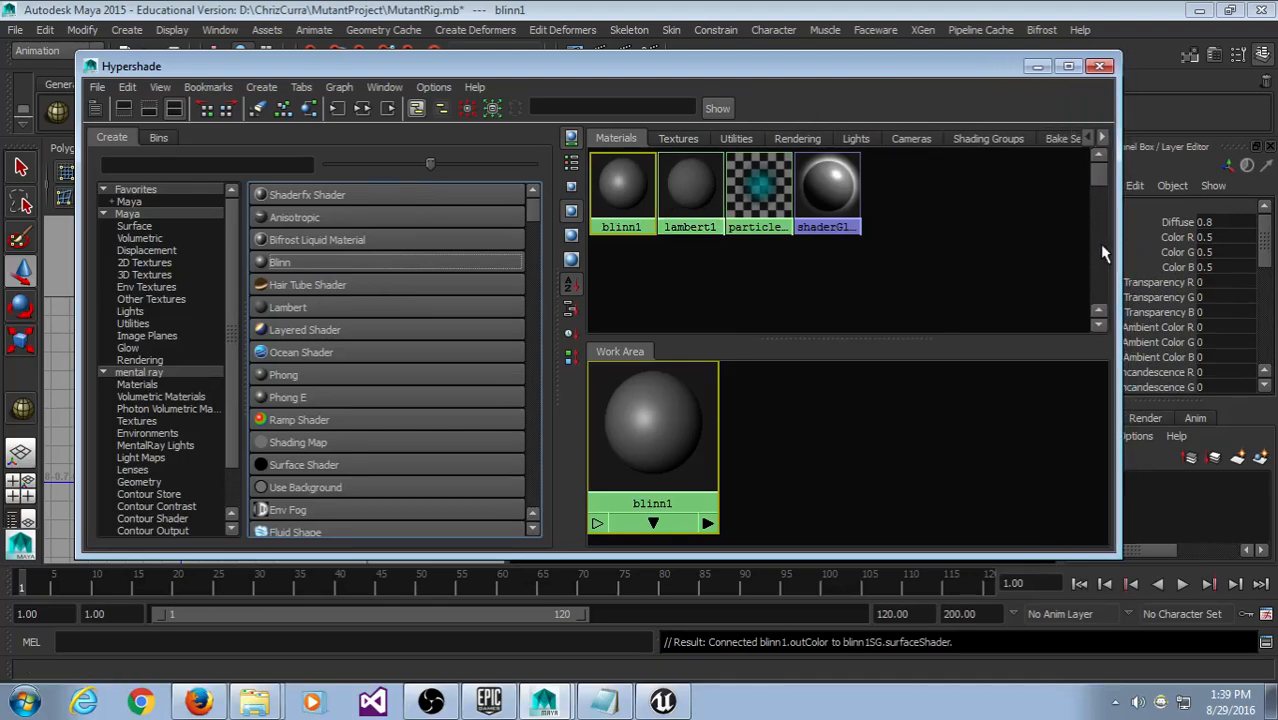
left_click(321, 270)
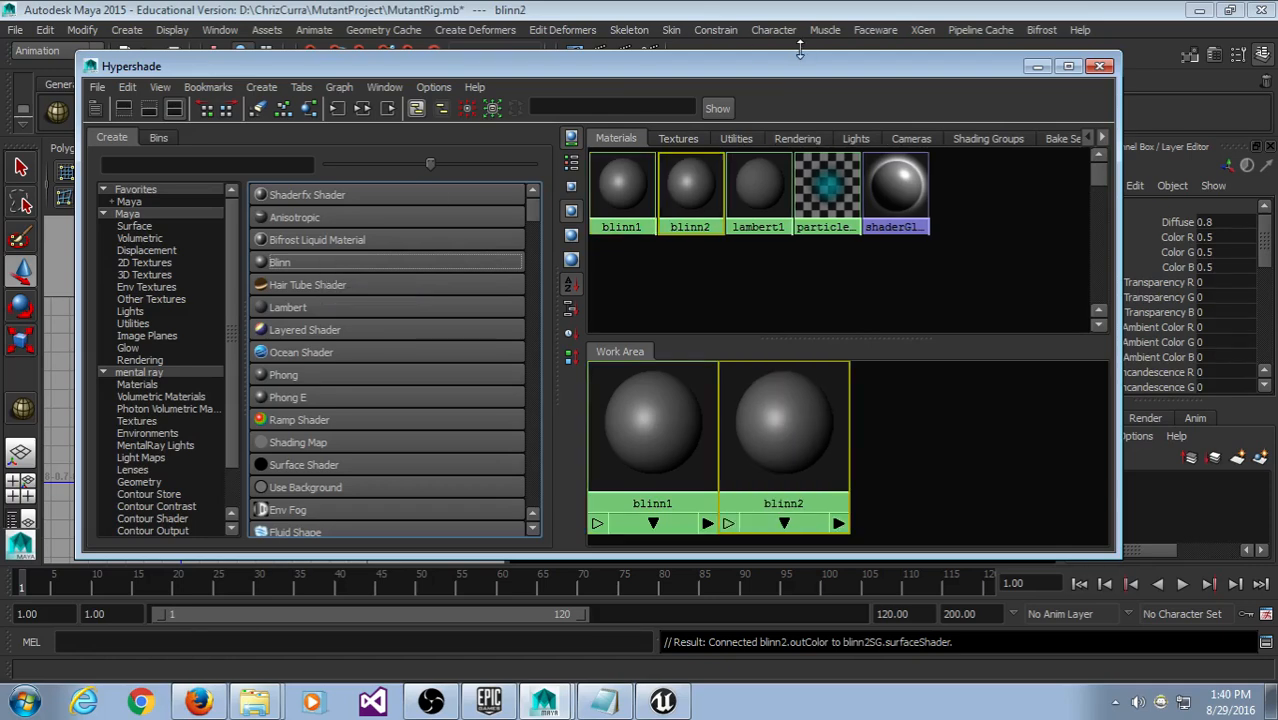
Step: Move the Hypershade clear of the Channel Box and rename the first Blinn material as Body
left_click_drag(806, 66, 730, 76)
left_click_drag(1040, 152, 986, 152)
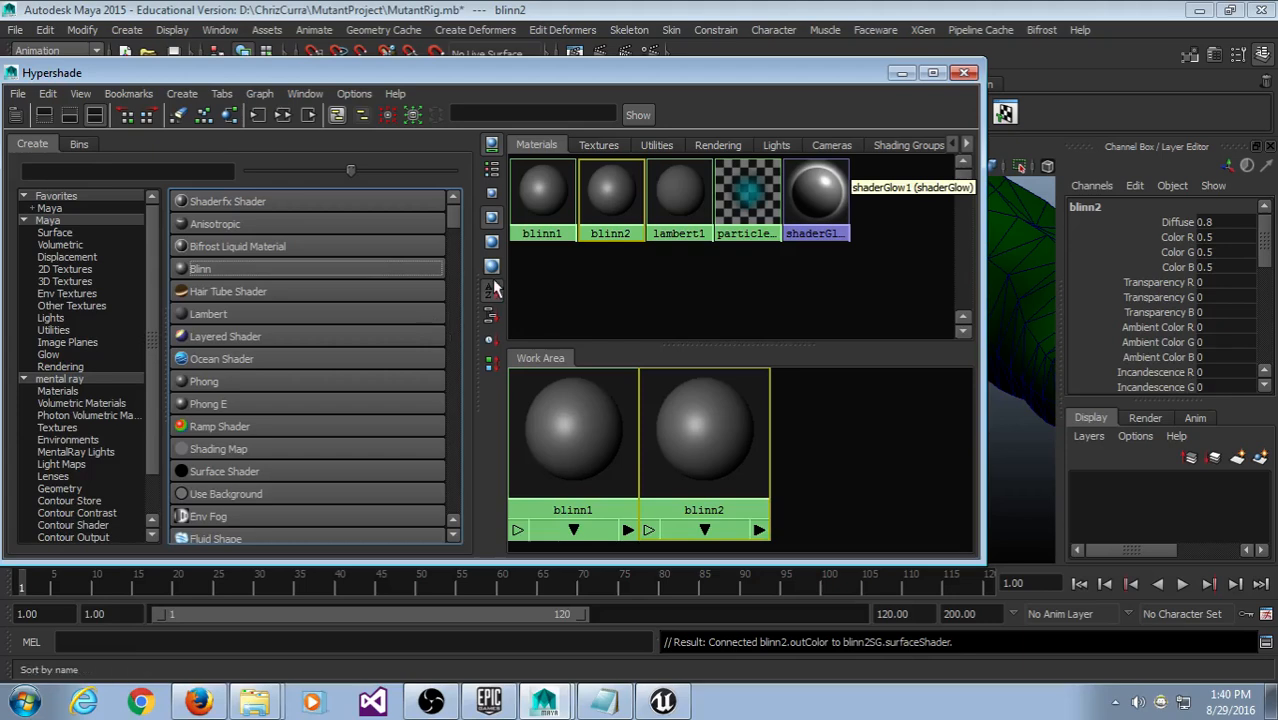
left_click(545, 180)
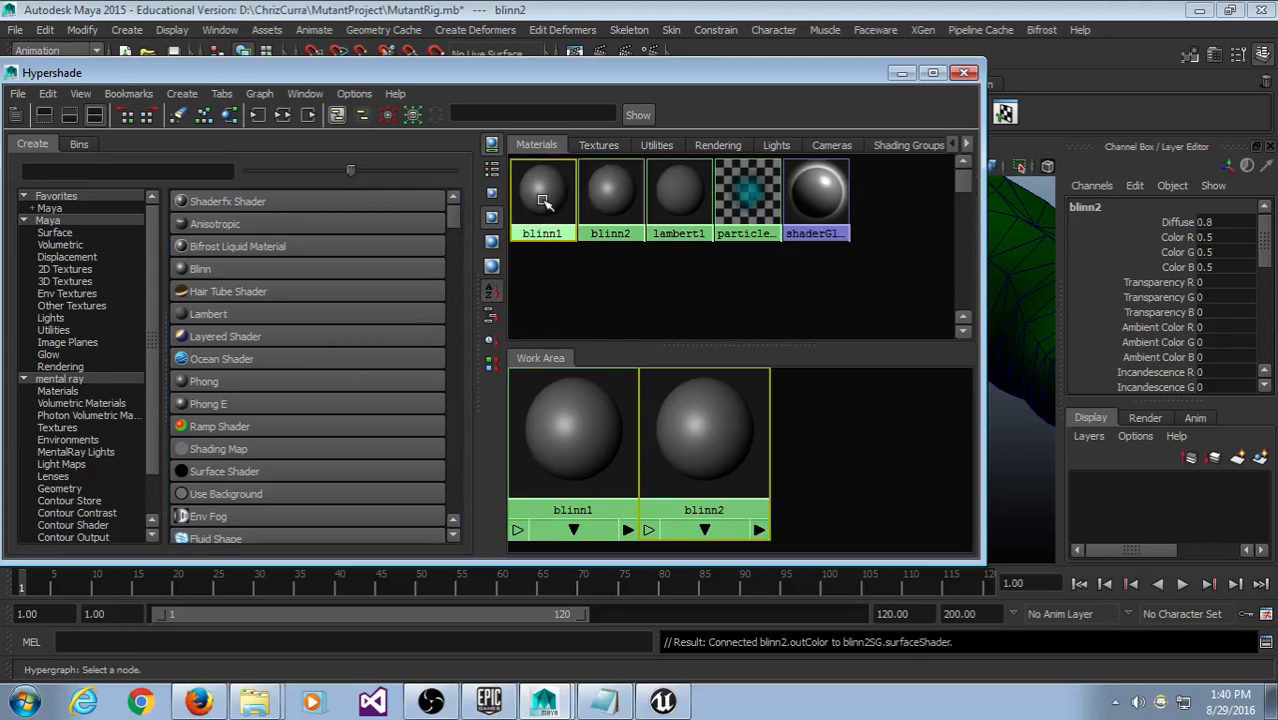
left_click(1133, 207)
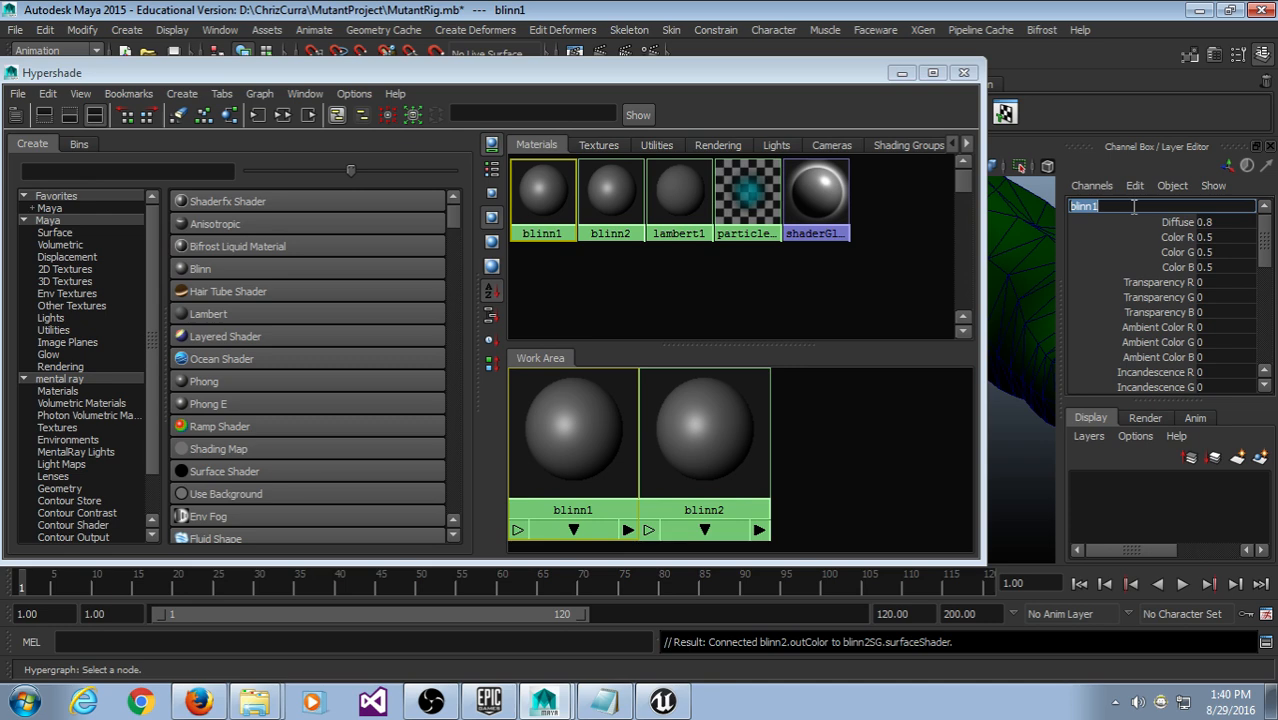
type("Body")
key("Return")
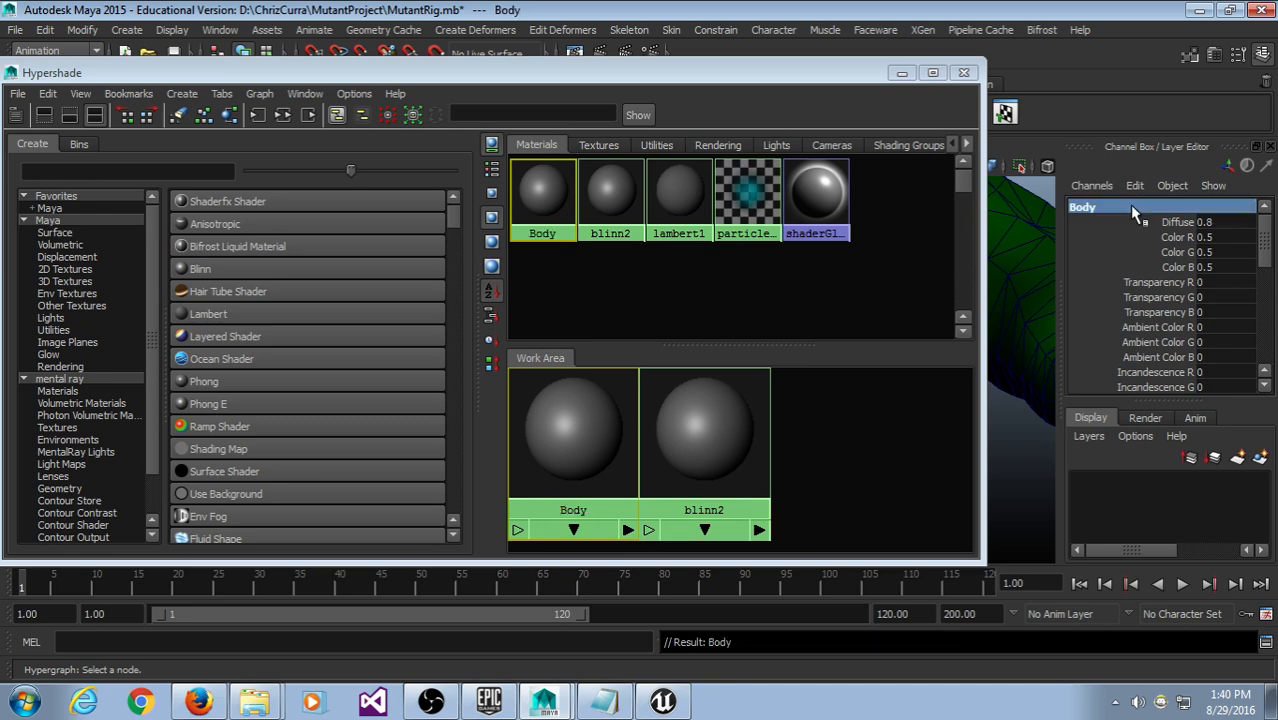
Step: Rename the second Blinn material as Eyes
left_click(630, 207)
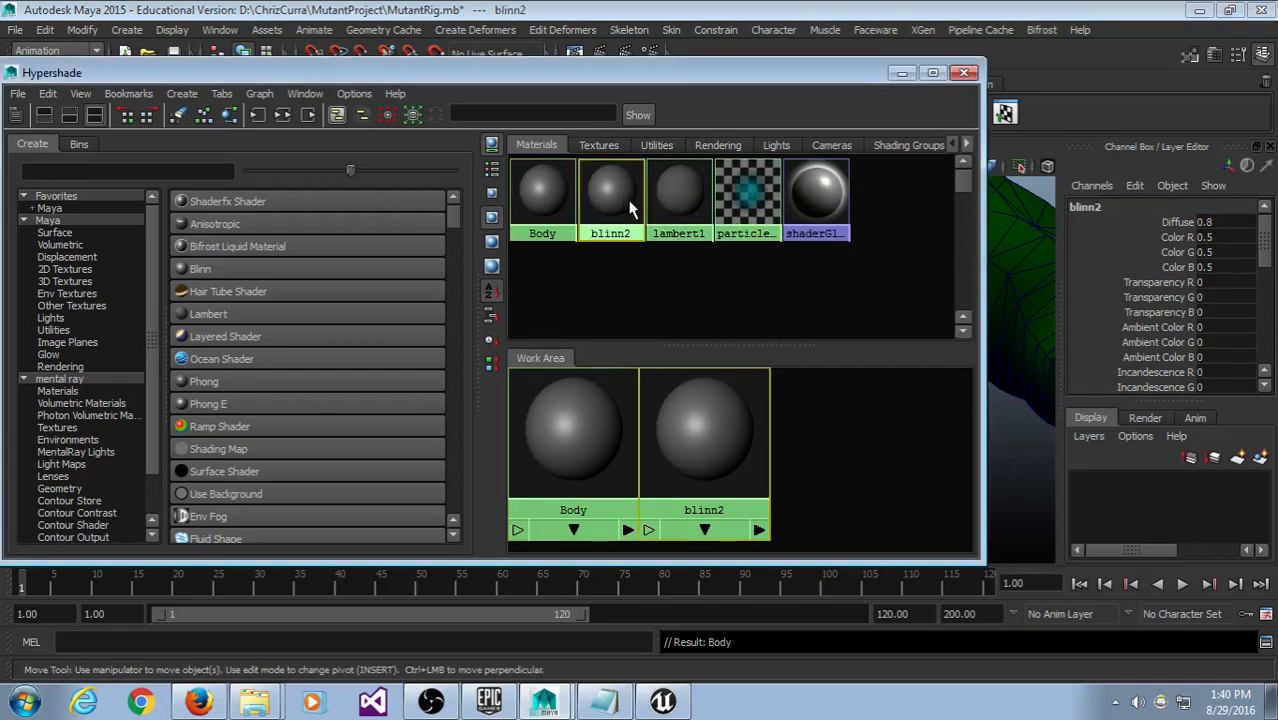
double_click(1125, 205)
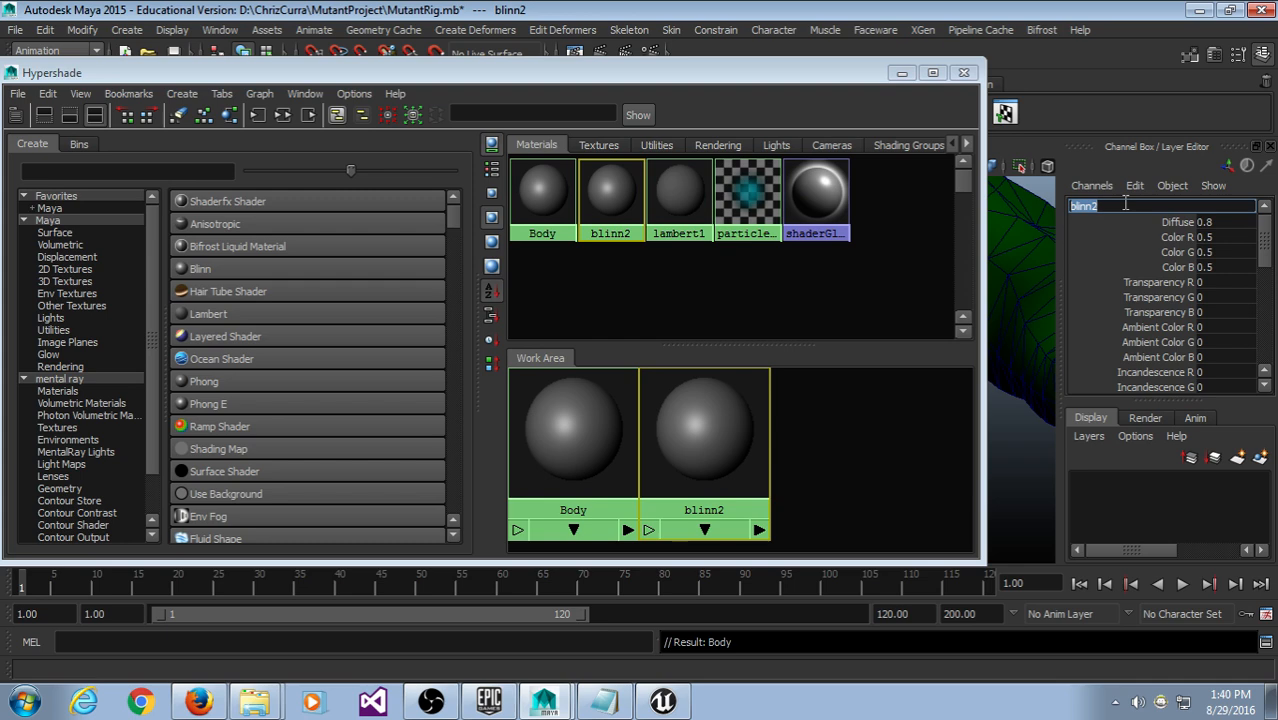
type("Eyes")
key("Return")
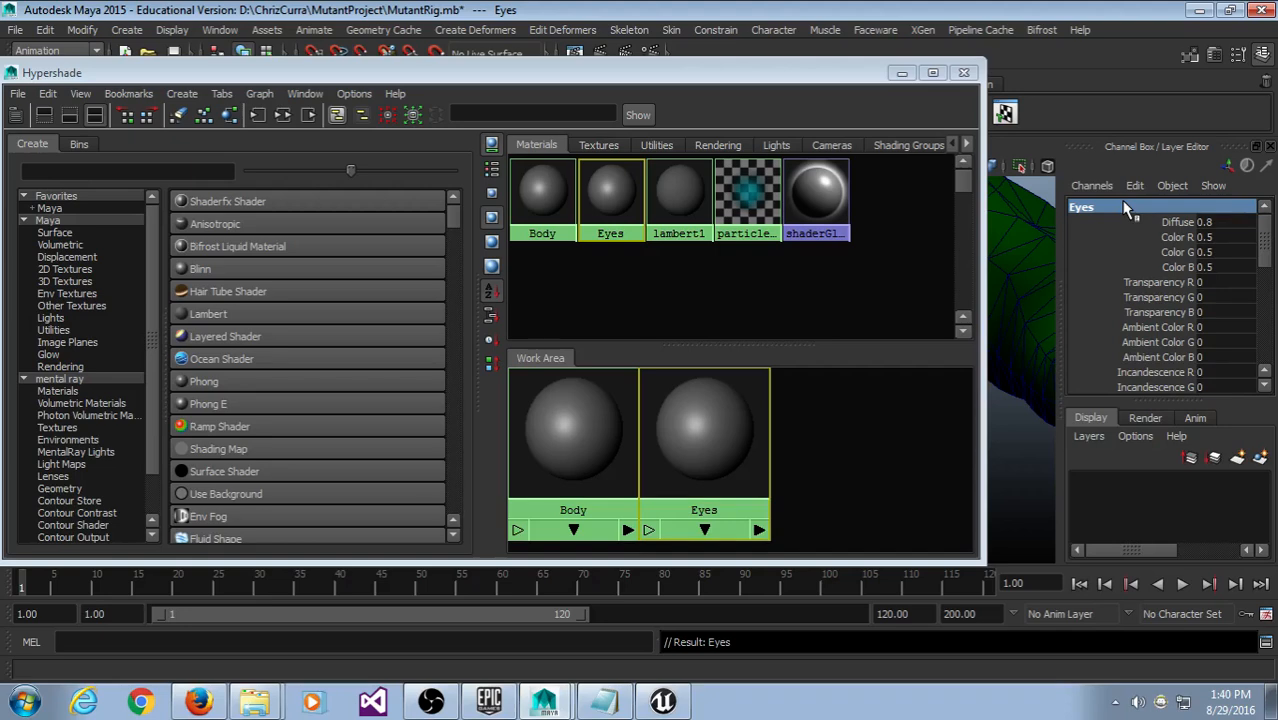
left_click_drag(254, 78, 282, 82)
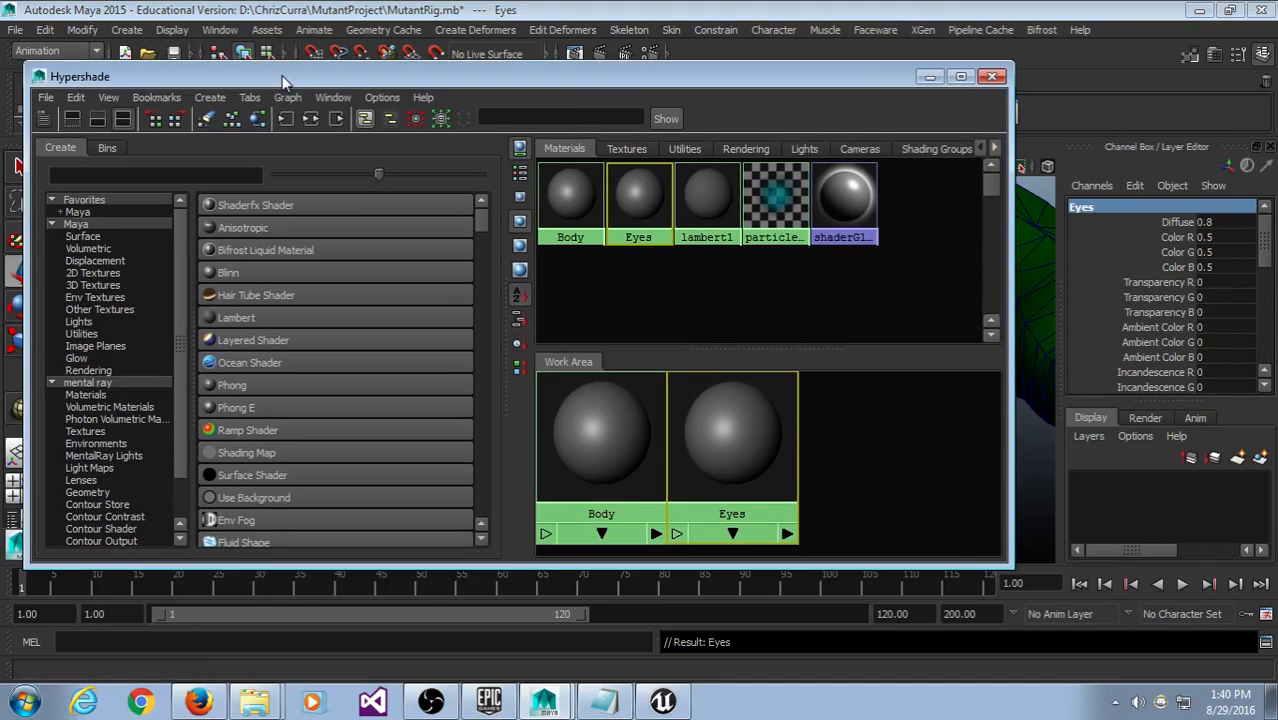
left_click(217, 30)
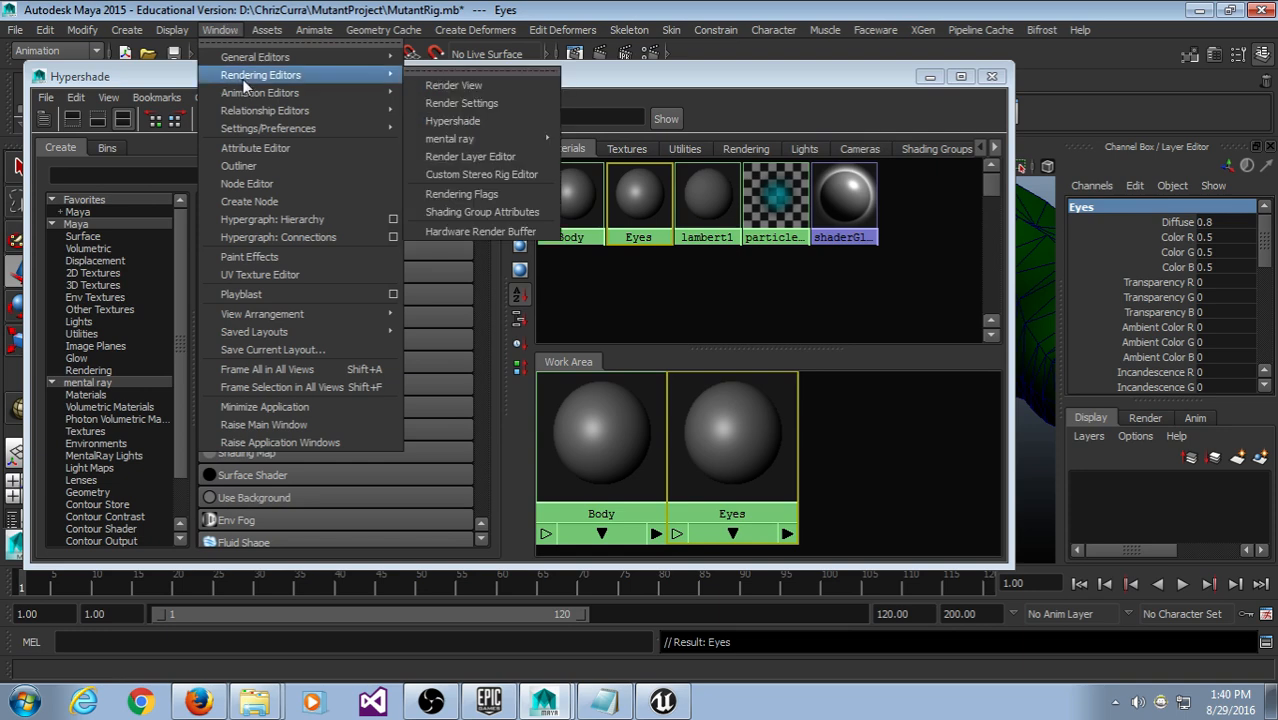
mouse_move(337, 77)
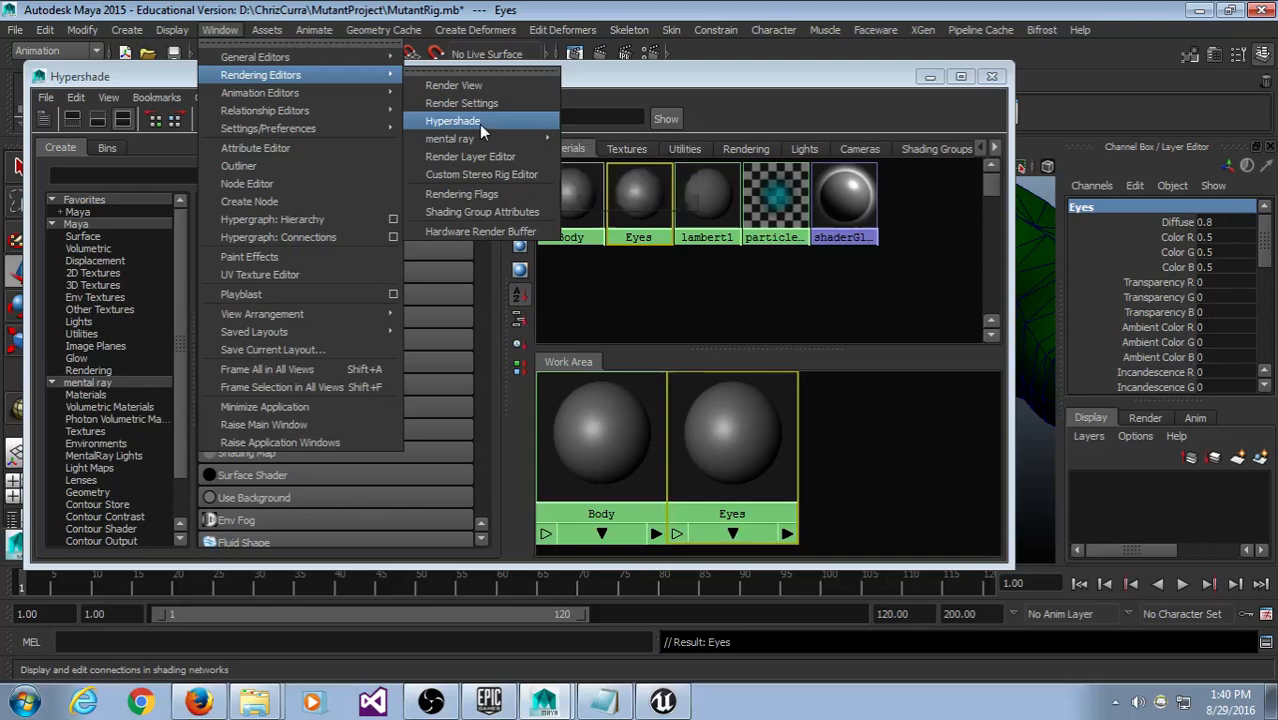
left_click(669, 77)
left_click_drag(654, 74, 652, 77)
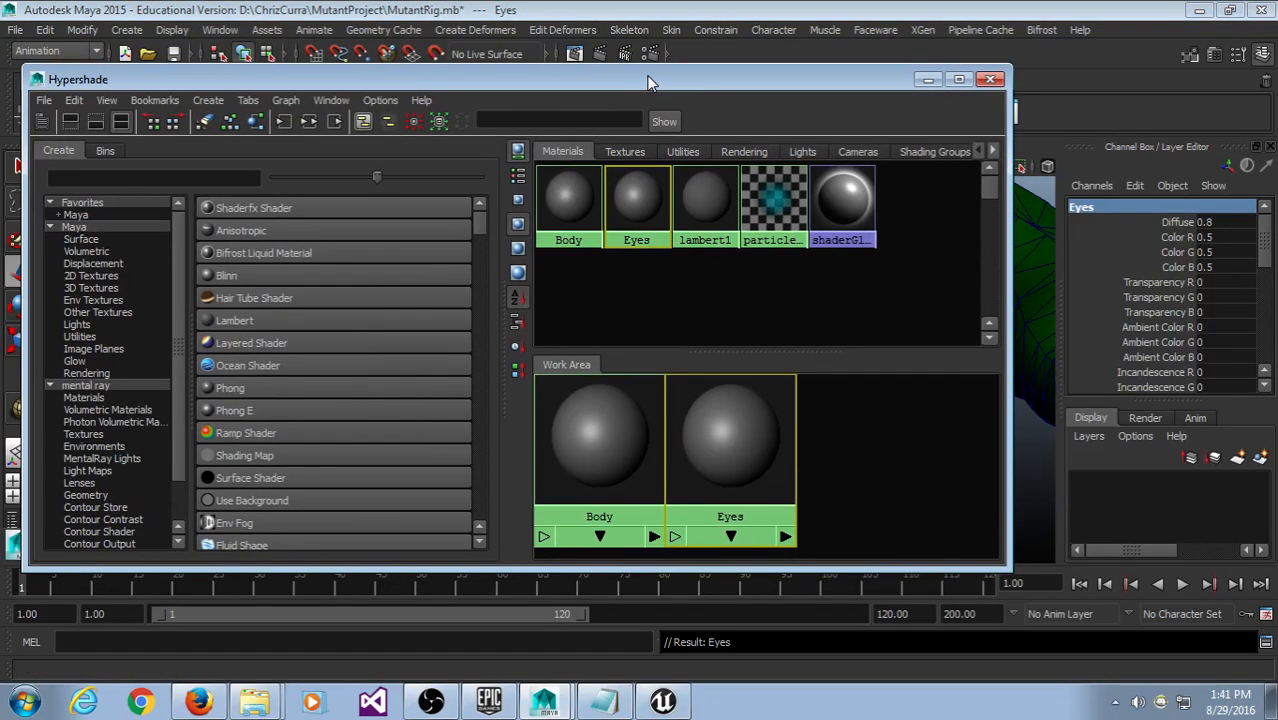
left_click_drag(1004, 566, 1033, 543)
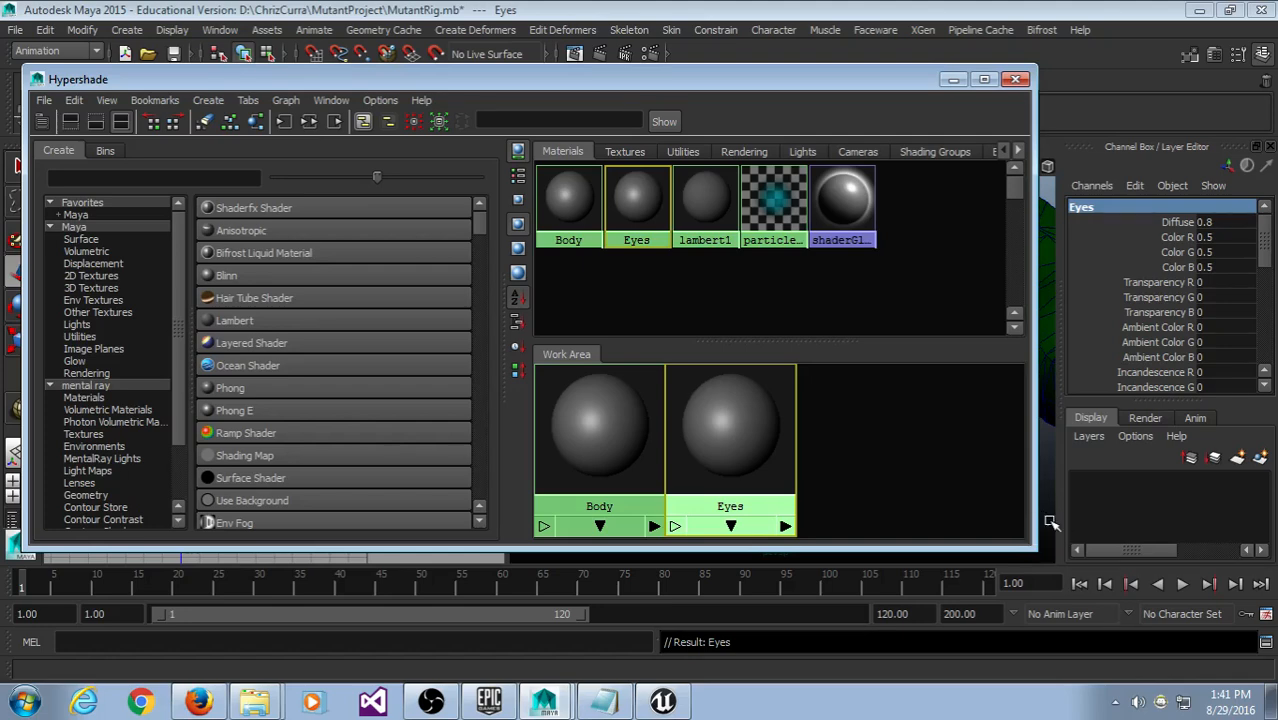
left_click_drag(740, 77, 744, 77)
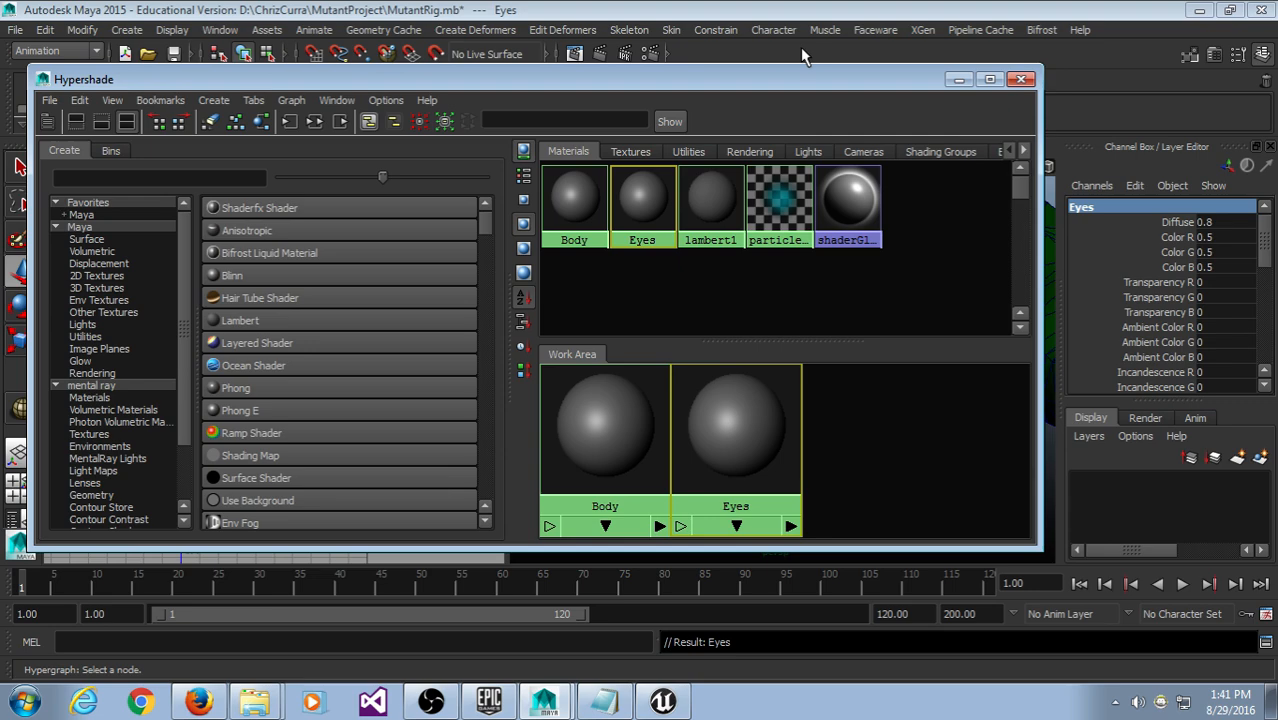
left_click_drag(754, 82, 753, 71)
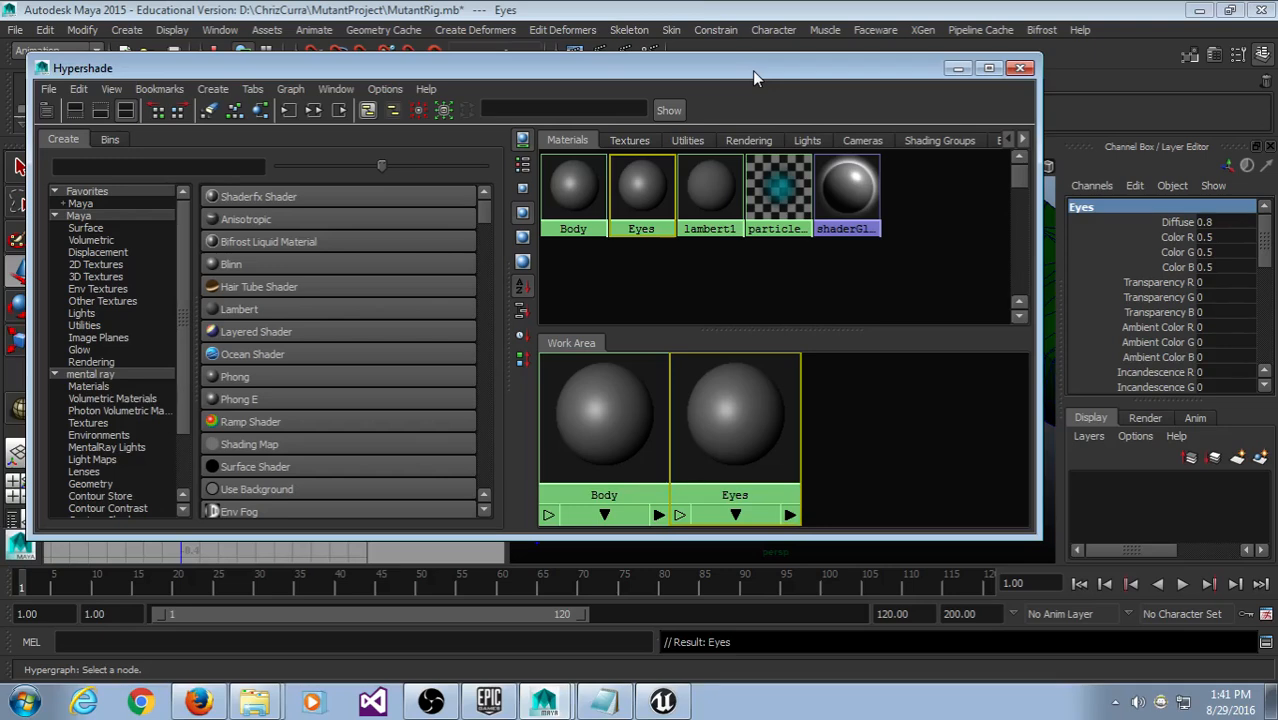
Step: Open the Body material's attributes and narrow the Hypershade until it no longer covers them
left_click(688, 250)
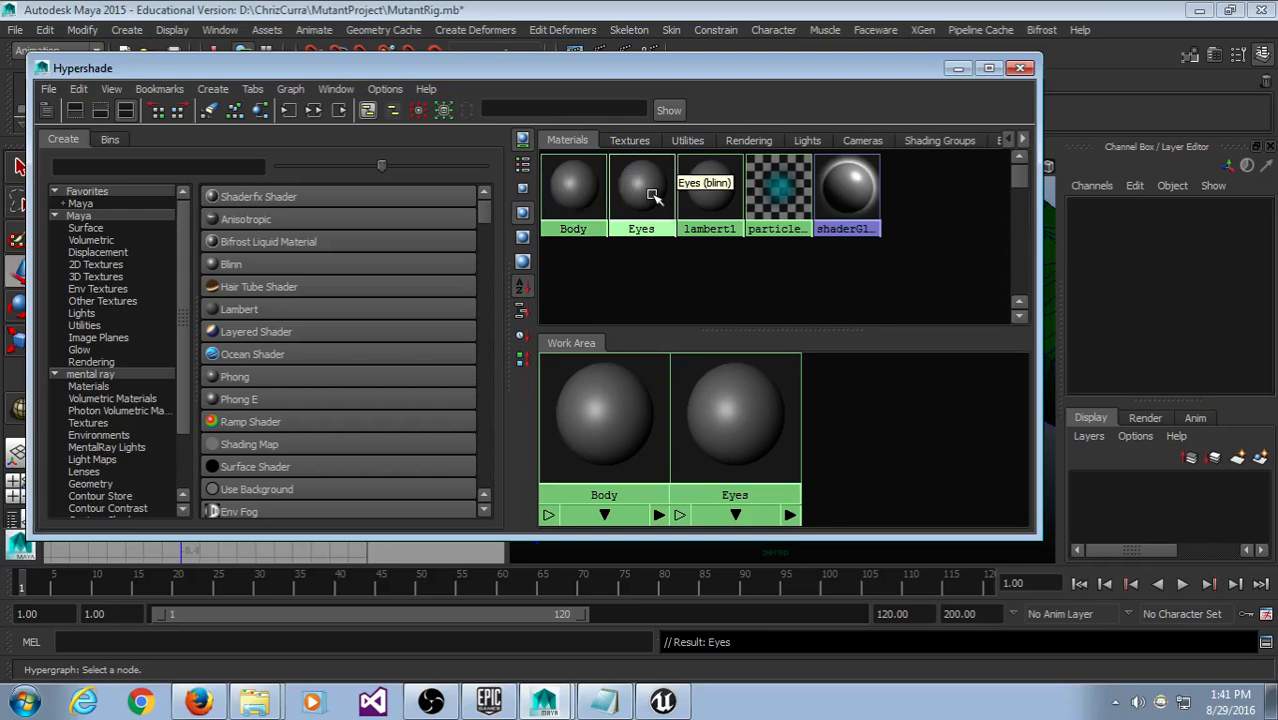
left_click(577, 184)
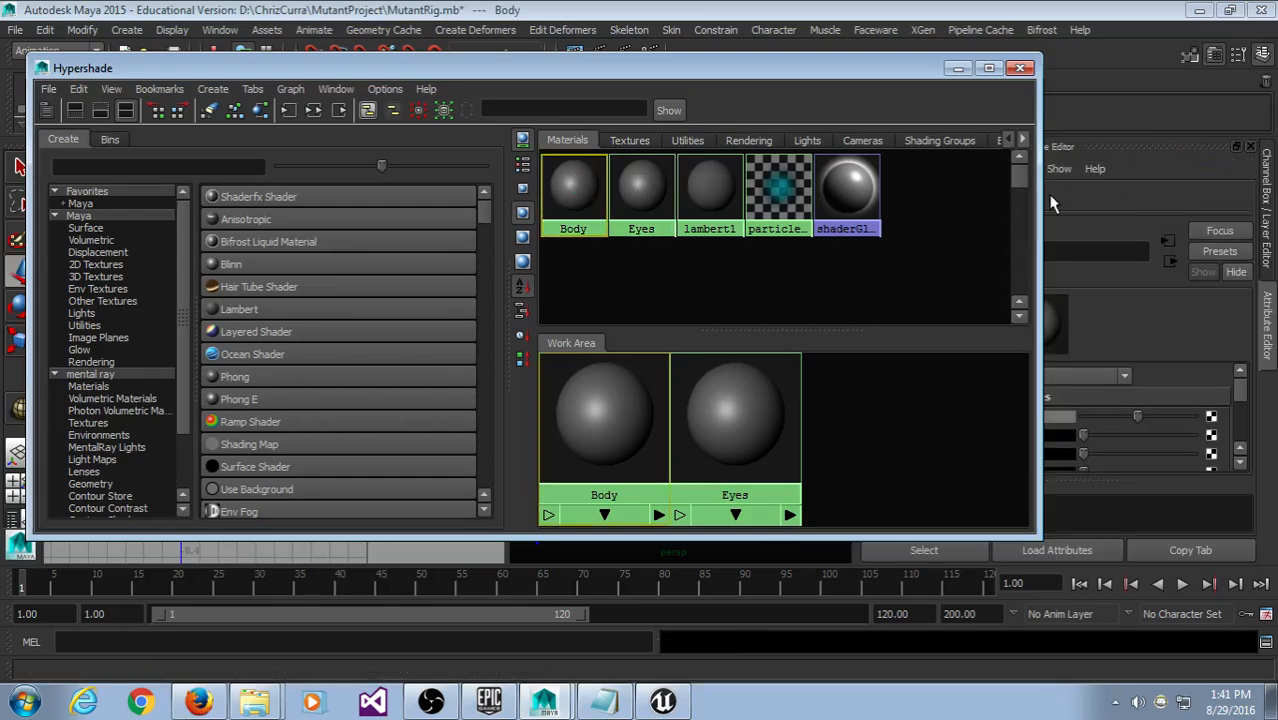
left_click_drag(1042, 199, 821, 200)
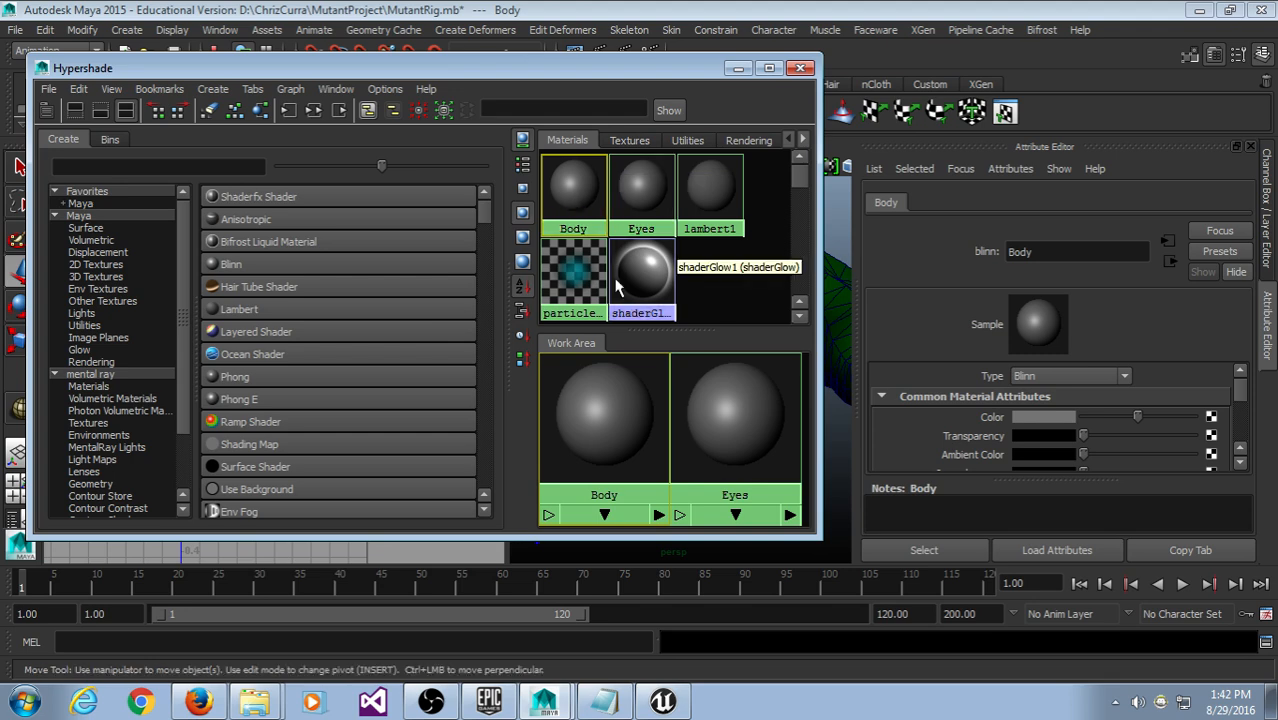
Step: Connect a File texture to the Color attribute of the Body material
left_click(1211, 420)
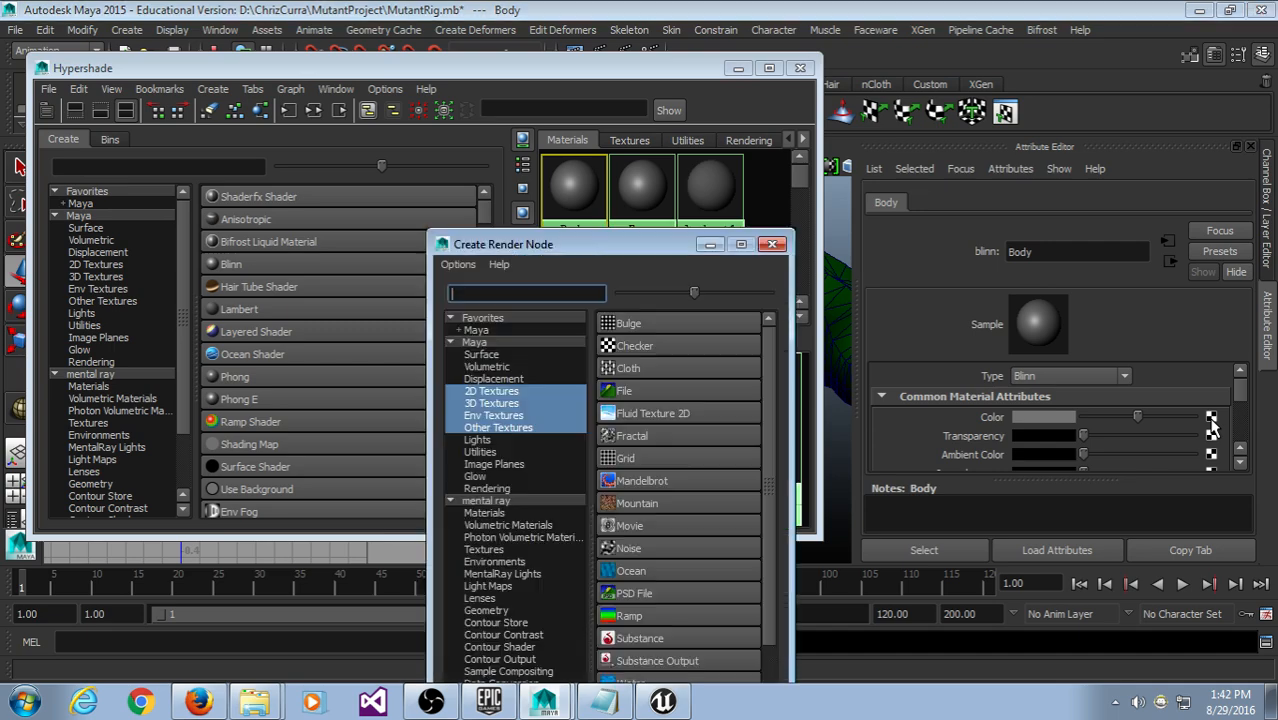
left_click_drag(636, 246, 534, 58)
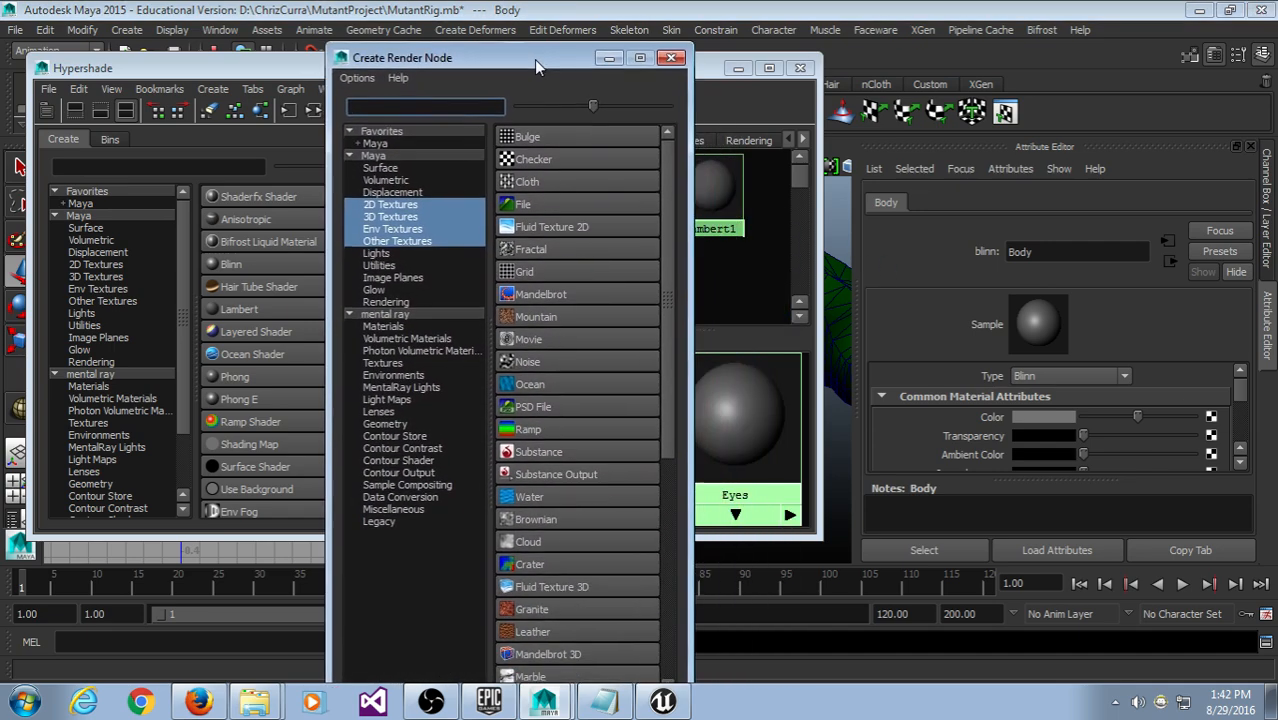
left_click(534, 202)
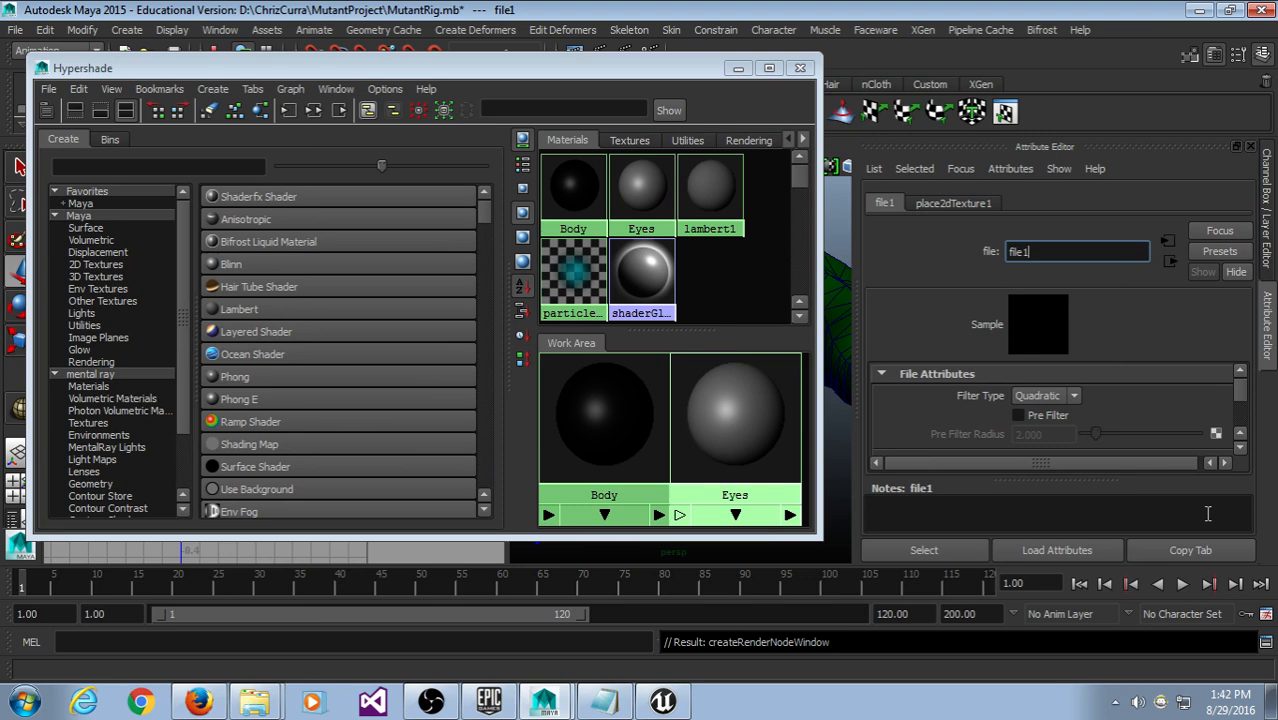
Step: Load zombie_color.jpg from the Mutant folder on the Desktop as the image for the Body material's File texture
left_click(1239, 398)
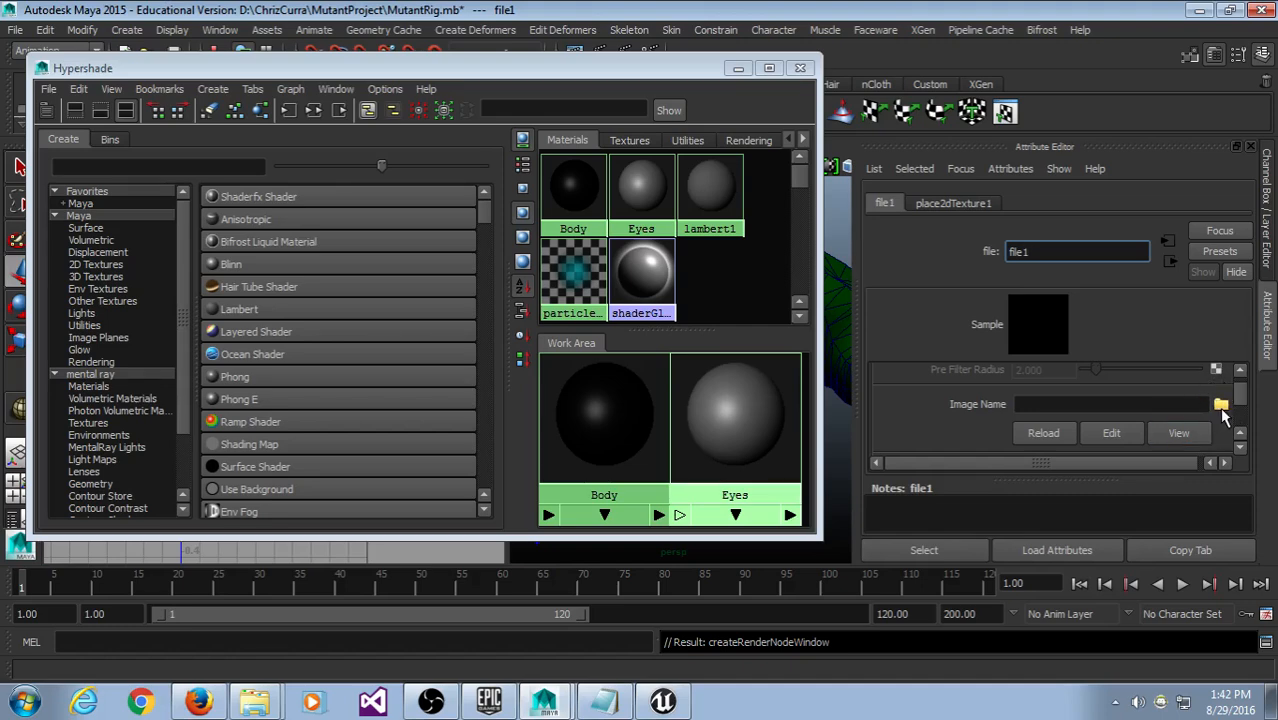
left_click(1221, 408)
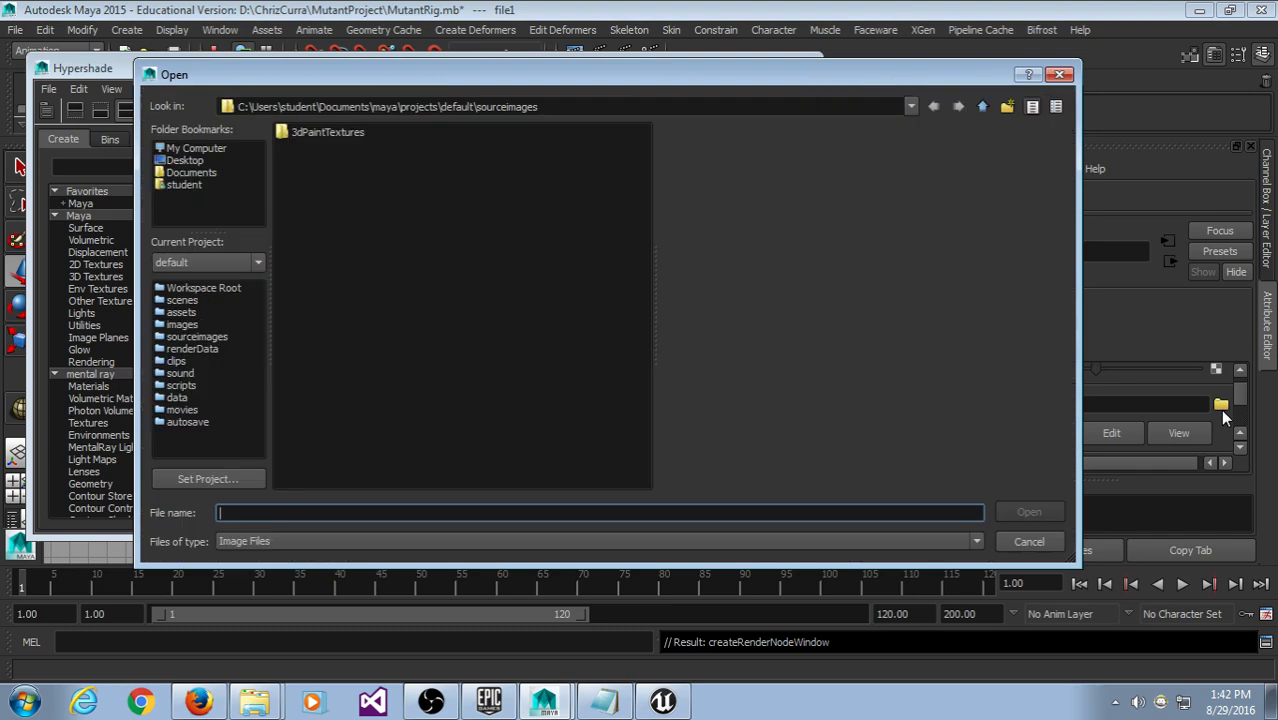
left_click(188, 160)
double_click(303, 131)
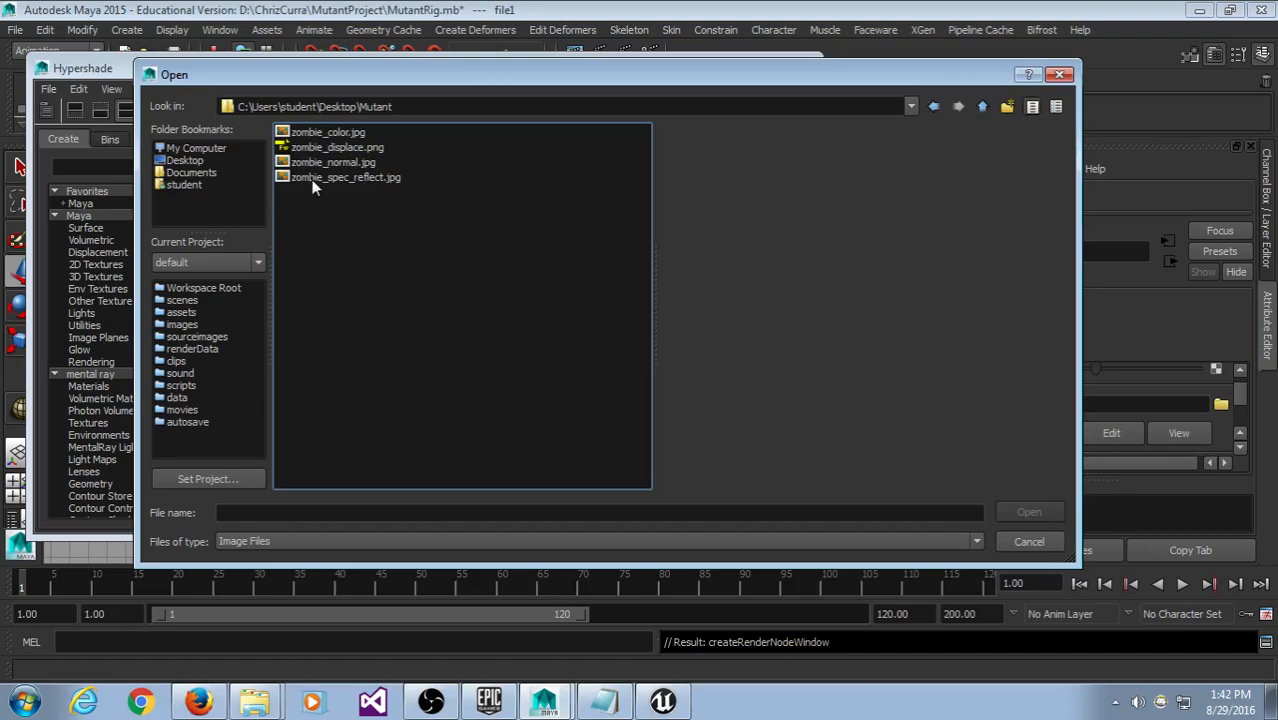
double_click(329, 134)
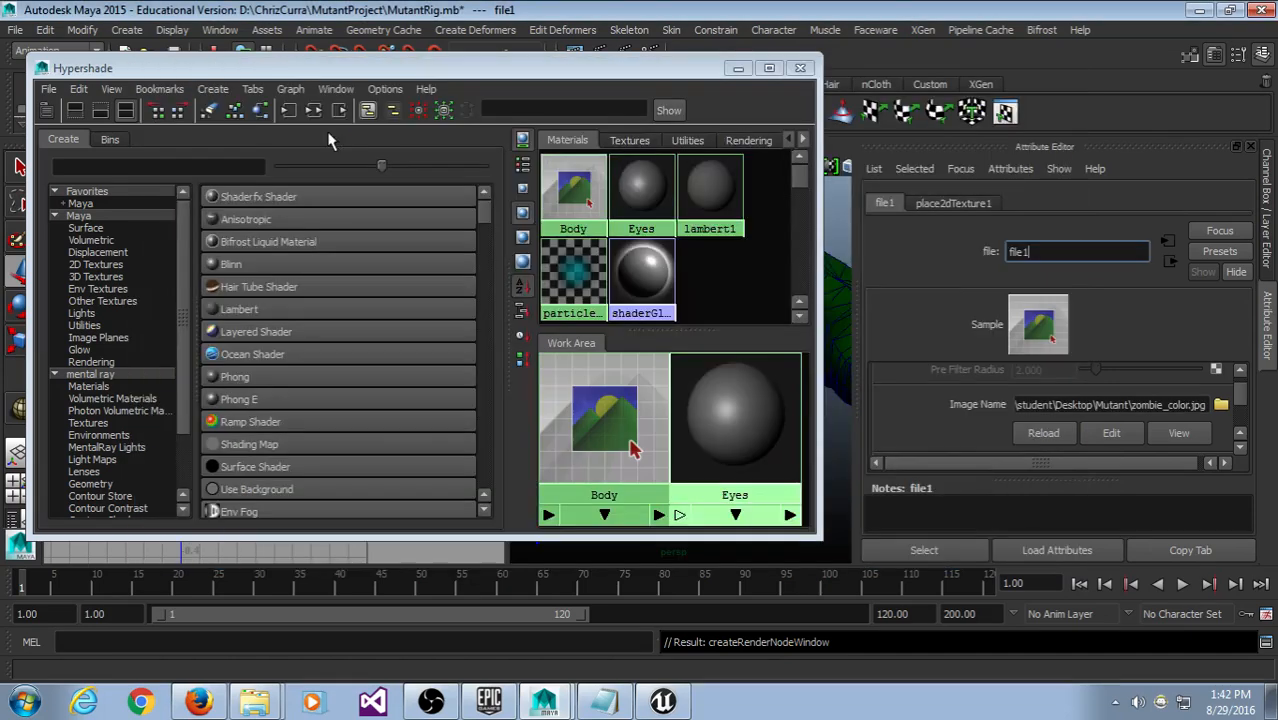
Step: Connect a File texture to the Color attribute of the Eyes material
left_click(629, 193)
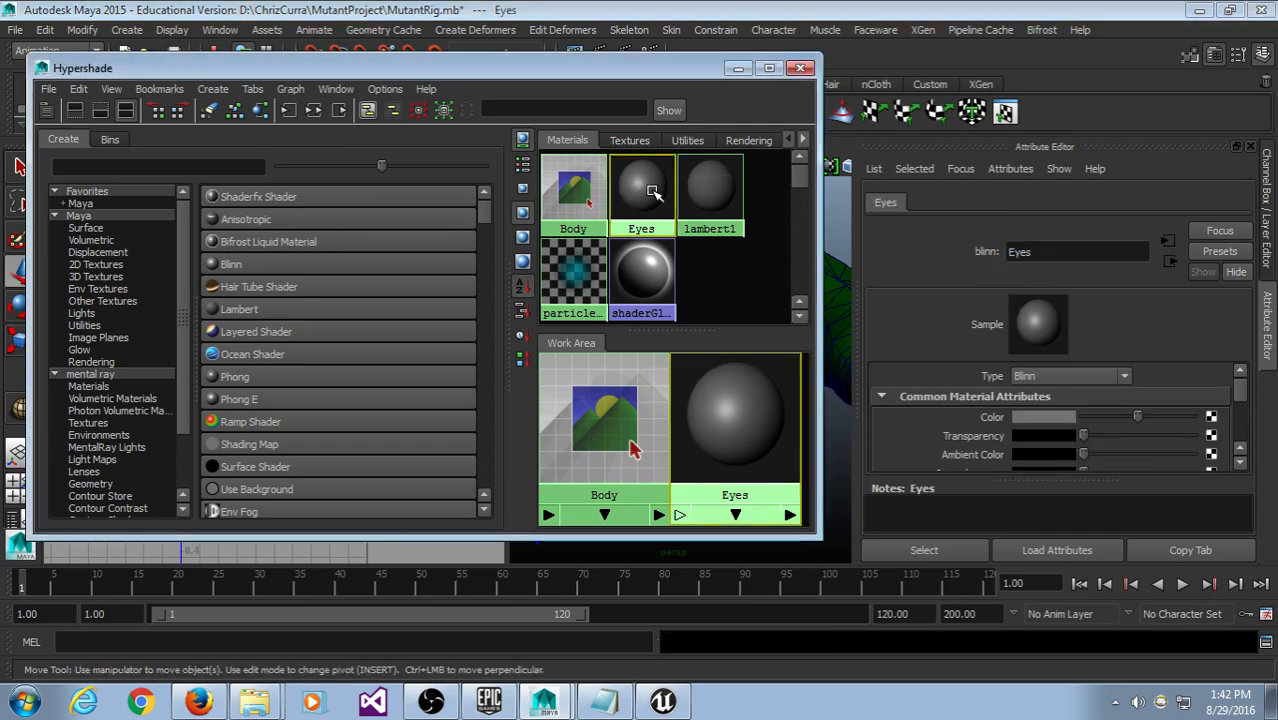
left_click_drag(580, 68, 599, 67)
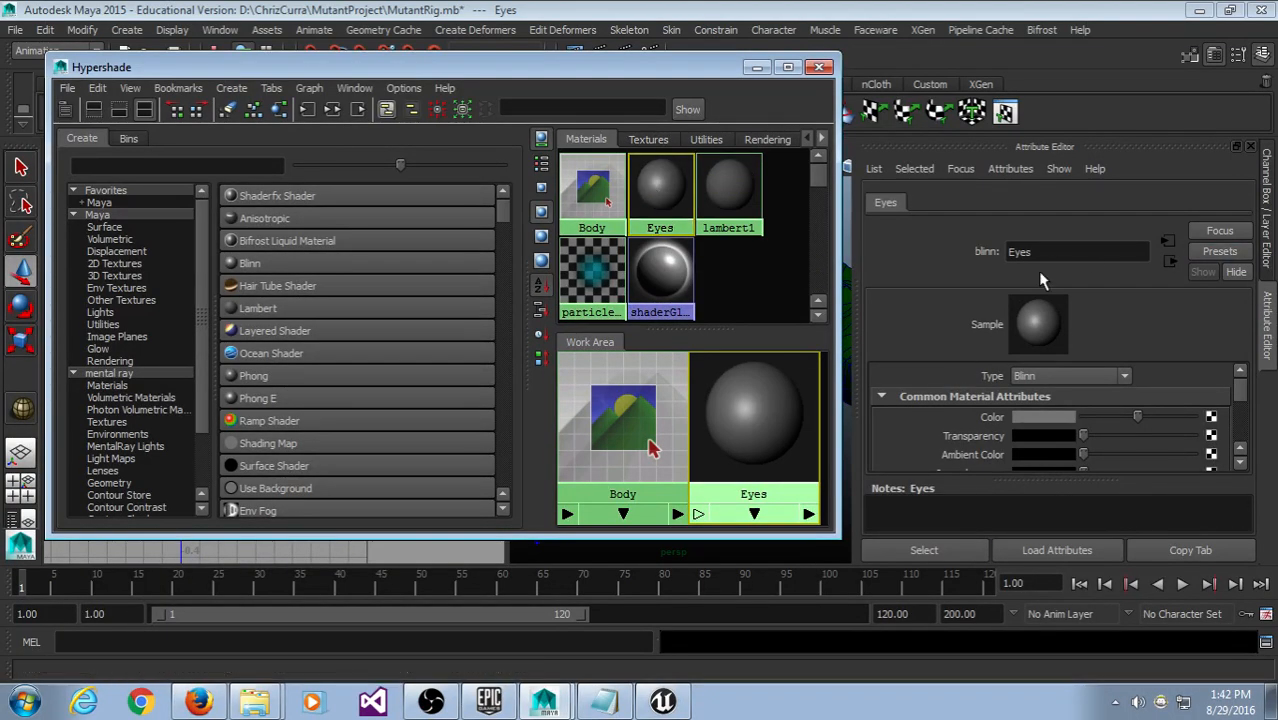
left_click(1211, 425)
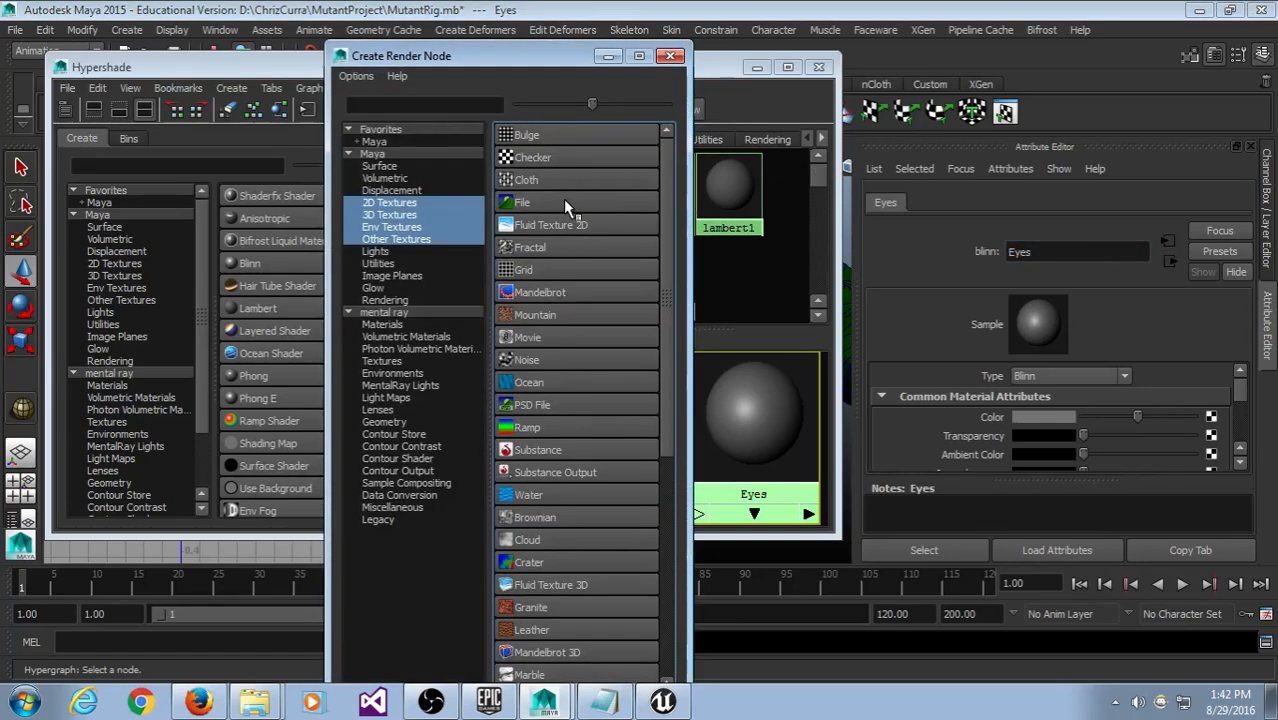
left_click(546, 200)
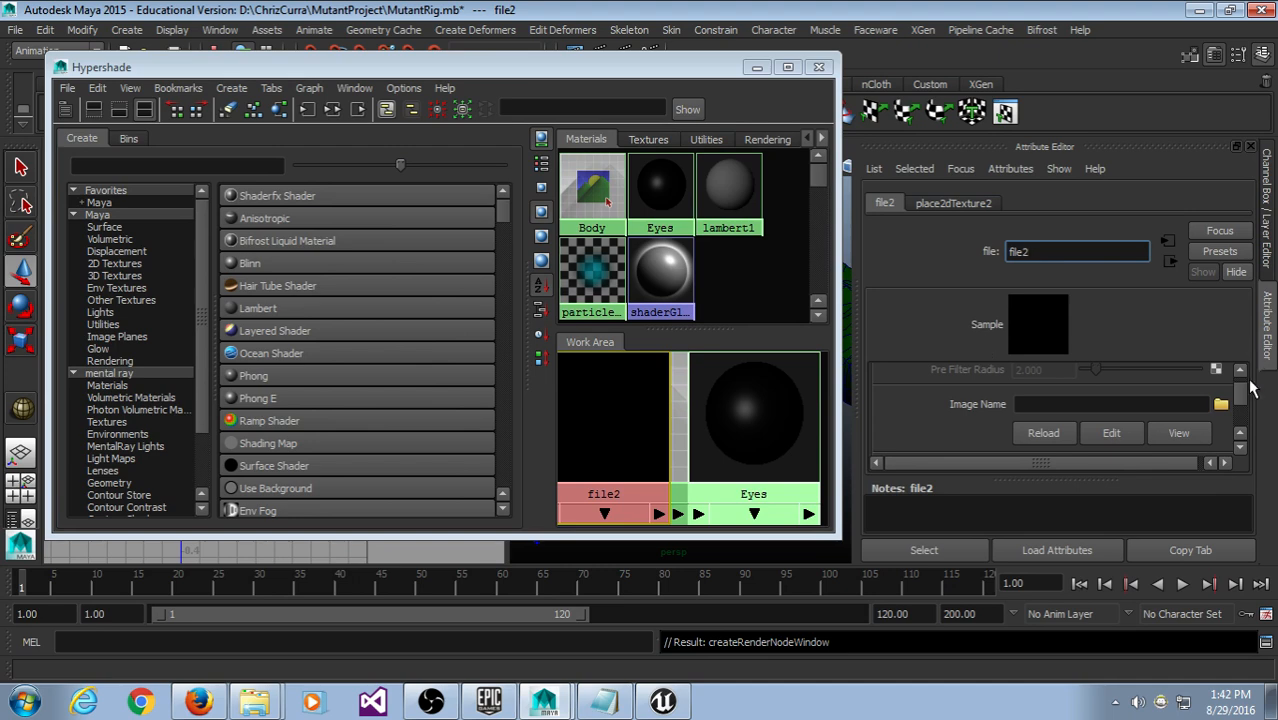
Step: Load zombie_color.jpg as the image for the Eyes material's File texture
left_click_drag(1242, 390, 1243, 390)
left_click(1220, 406)
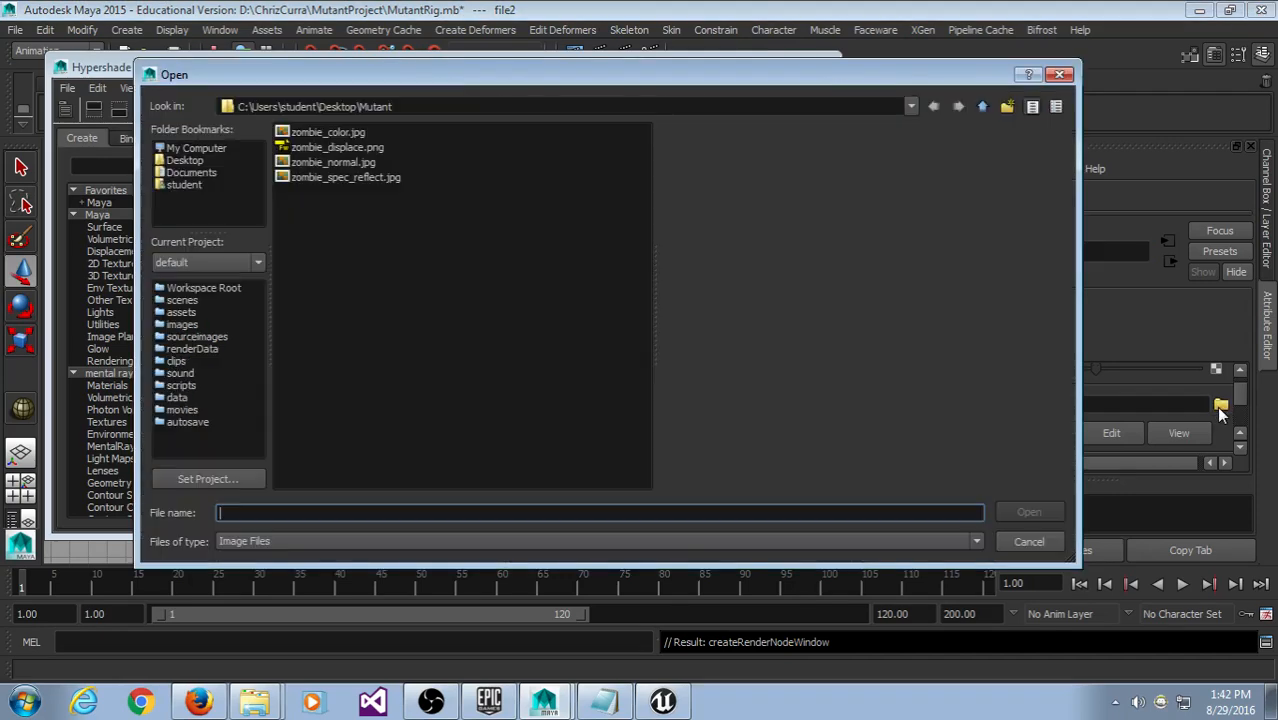
left_click(340, 132)
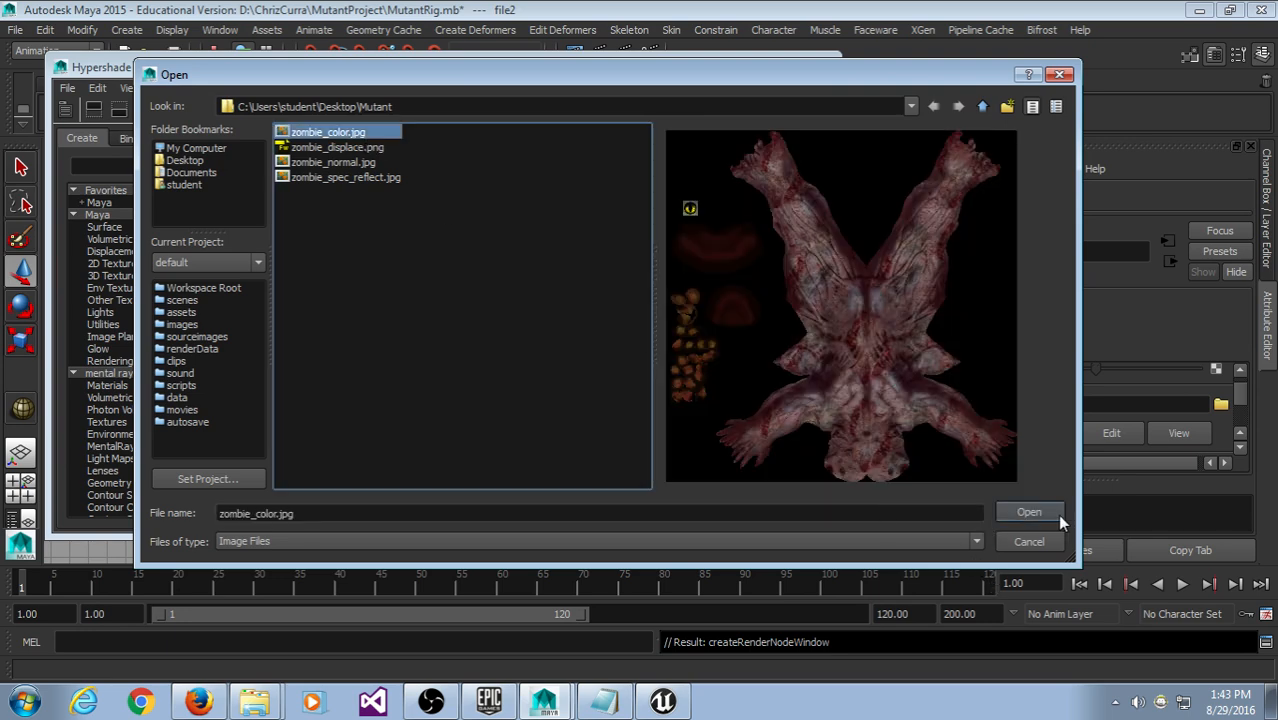
left_click(1029, 512)
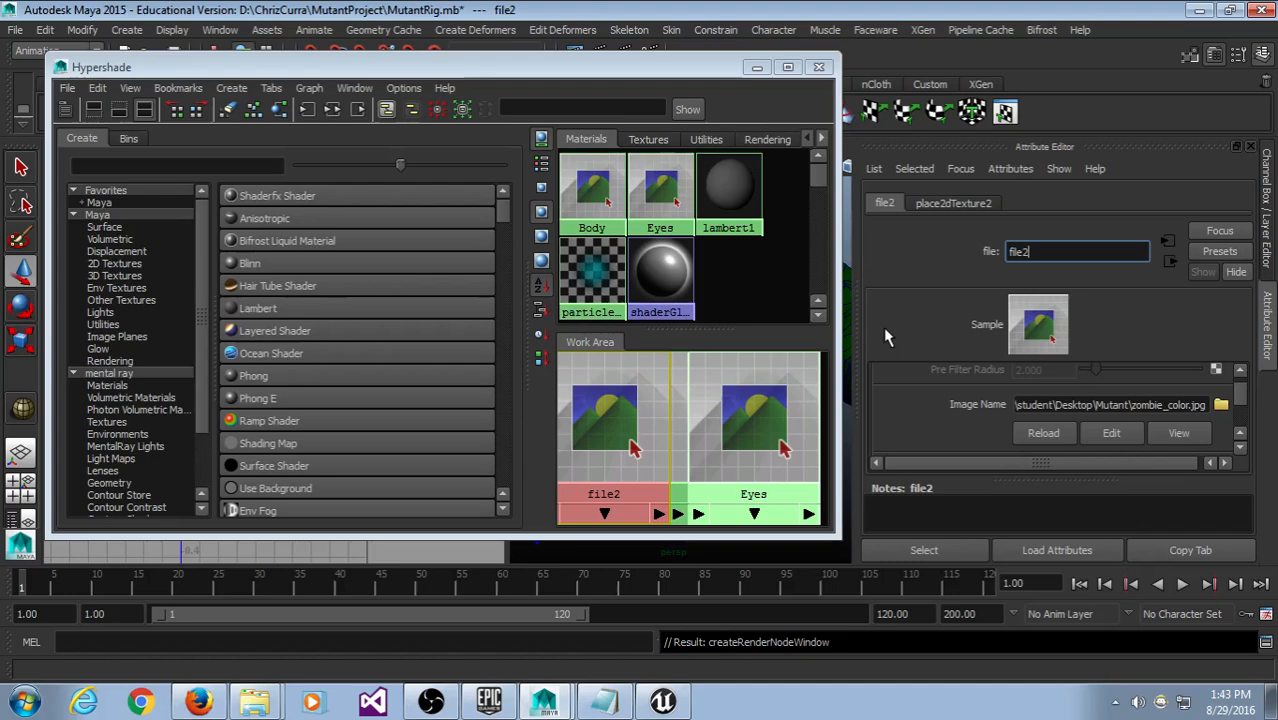
Step: Shrink the notes area to give the Eyes File texture's attributes more room and review its image settings
scroll(1186, 408, "up", 2)
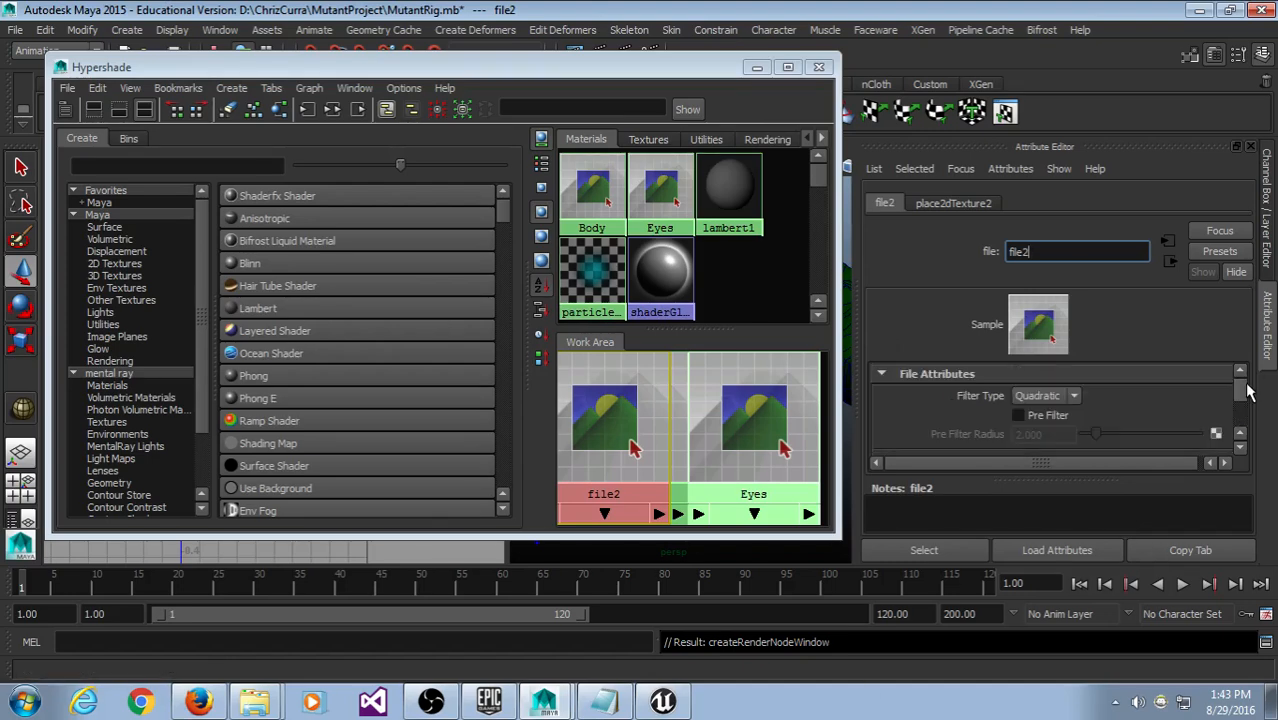
left_click_drag(1239, 389, 1240, 411)
left_click_drag(1183, 478, 1176, 540)
left_click_drag(1237, 478, 1240, 408)
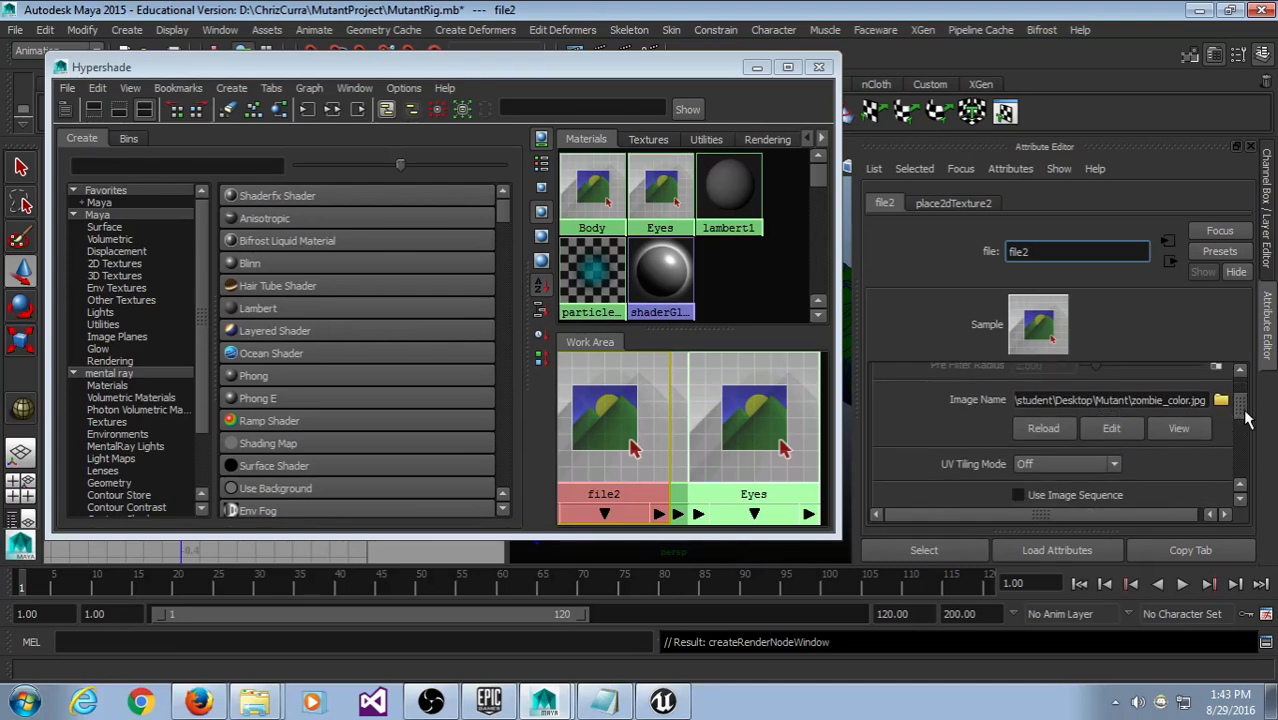
mouse_move(1248, 420)
left_mouse_down()
mouse_move(1240, 392)
mouse_move(1243, 415)
left_mouse_up()
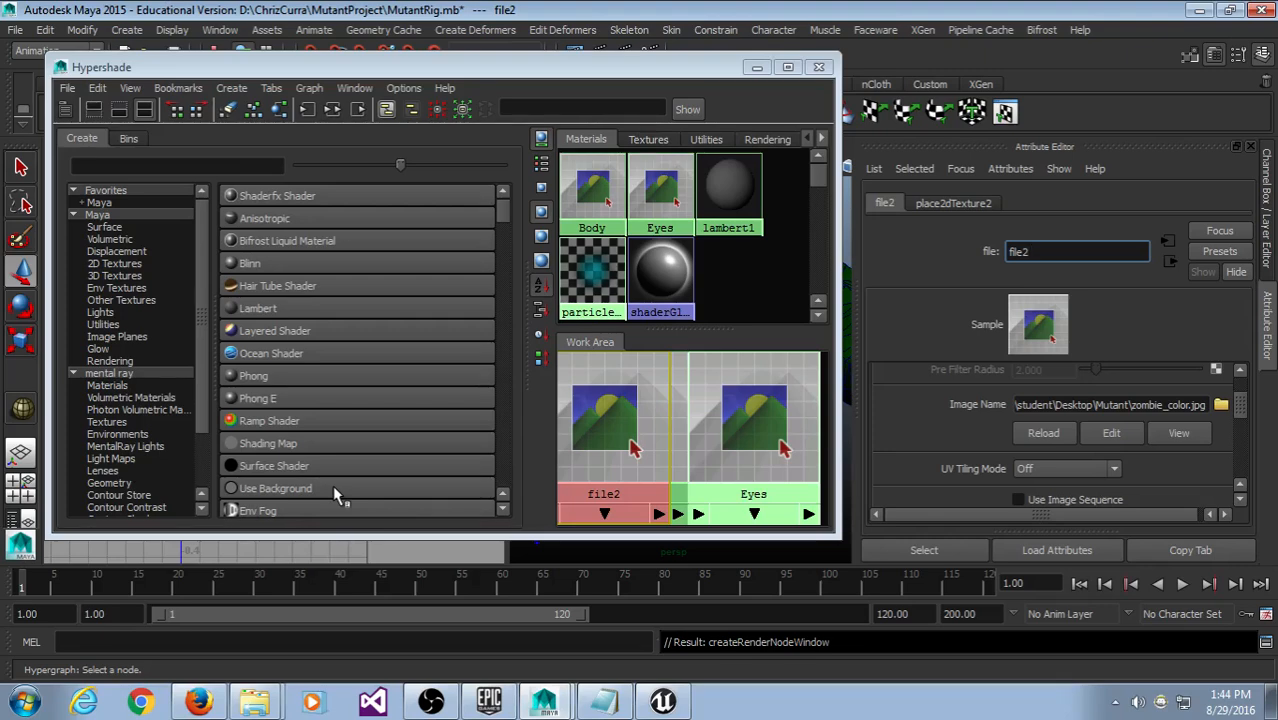
Step: Widen the perspective view against the UV Texture Editor and close the Hypershade
left_click_drag(485, 67, 611, 396)
scroll(621, 280, "down", 5)
scroll(627, 286, "up", 2)
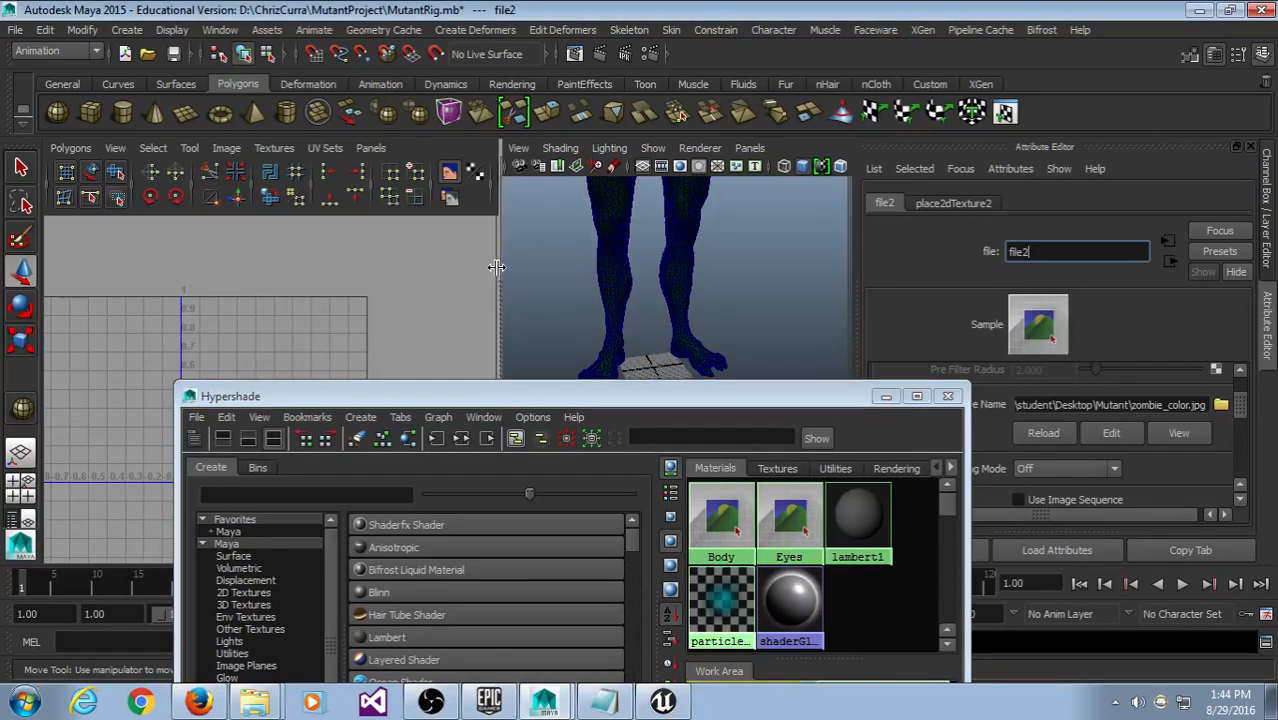
left_click_drag(510, 268, 300, 271)
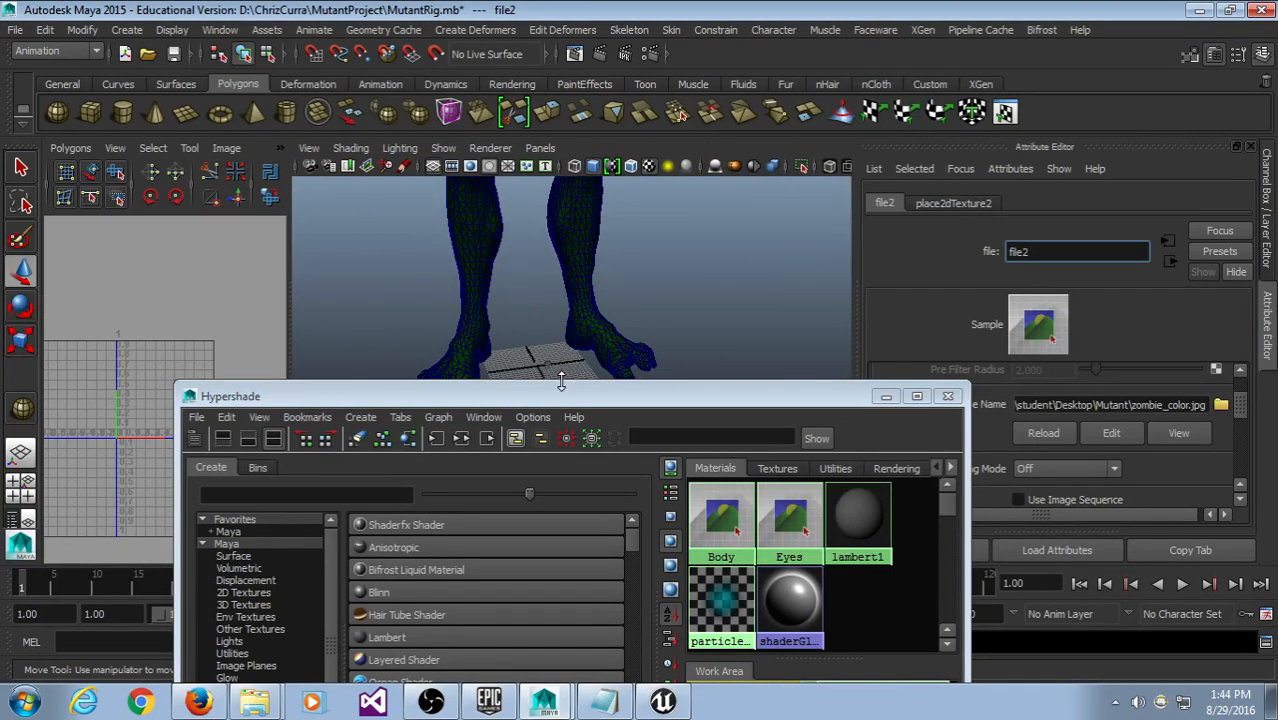
left_click_drag(558, 398, 470, 162)
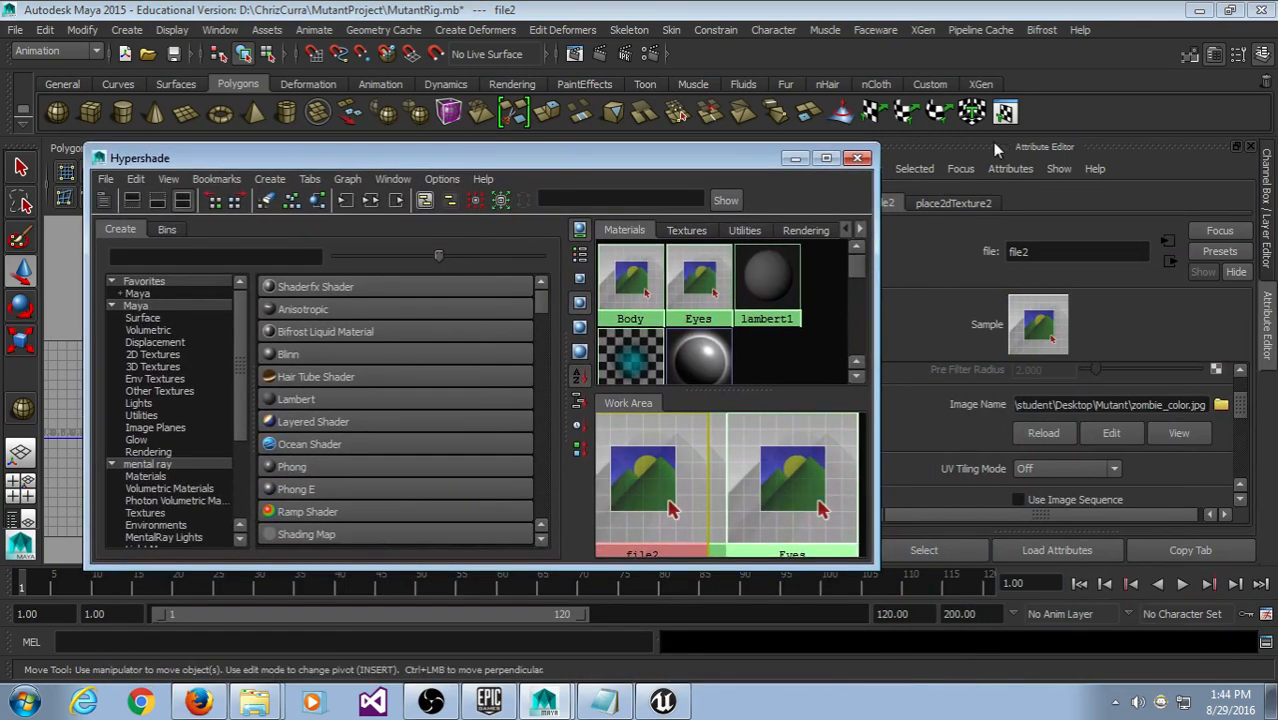
left_click(857, 160)
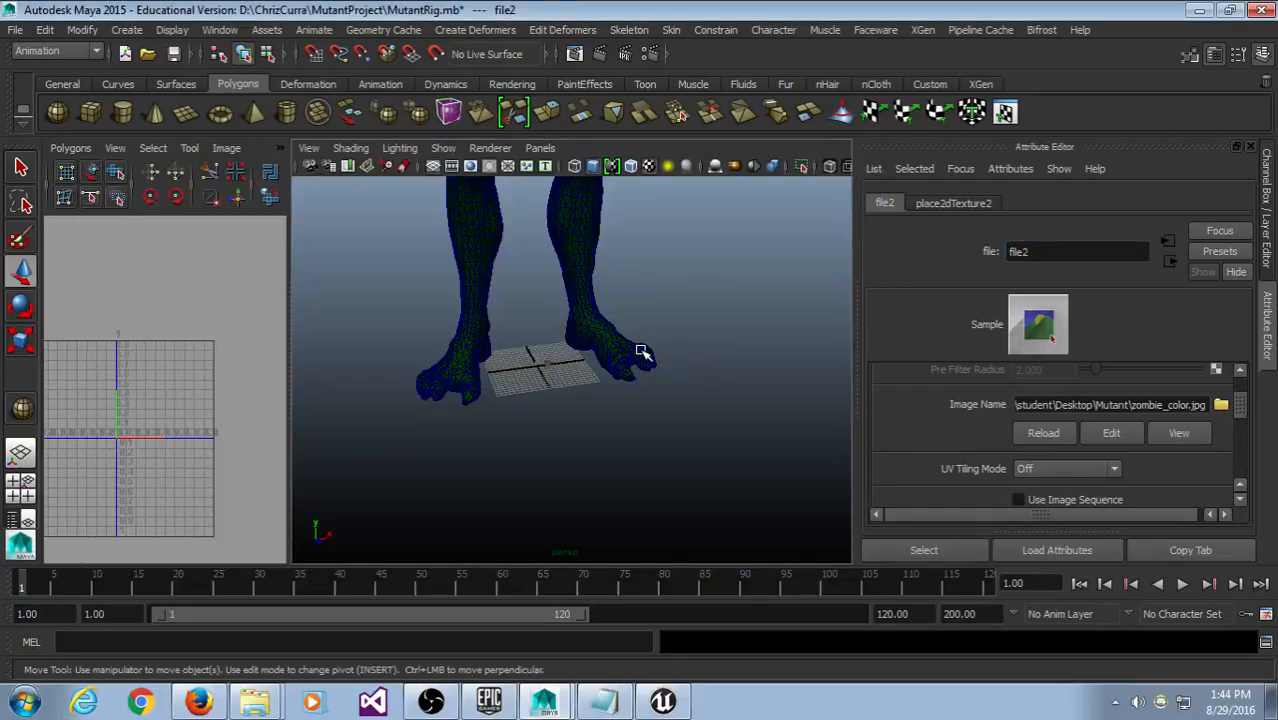
Step: Assign the Body material to the mutant's body mesh and deselect it
left_click_drag(599, 223, 507, 375, "alt")
scroll(540, 365, "up", 5)
scroll(620, 400, "down", 8)
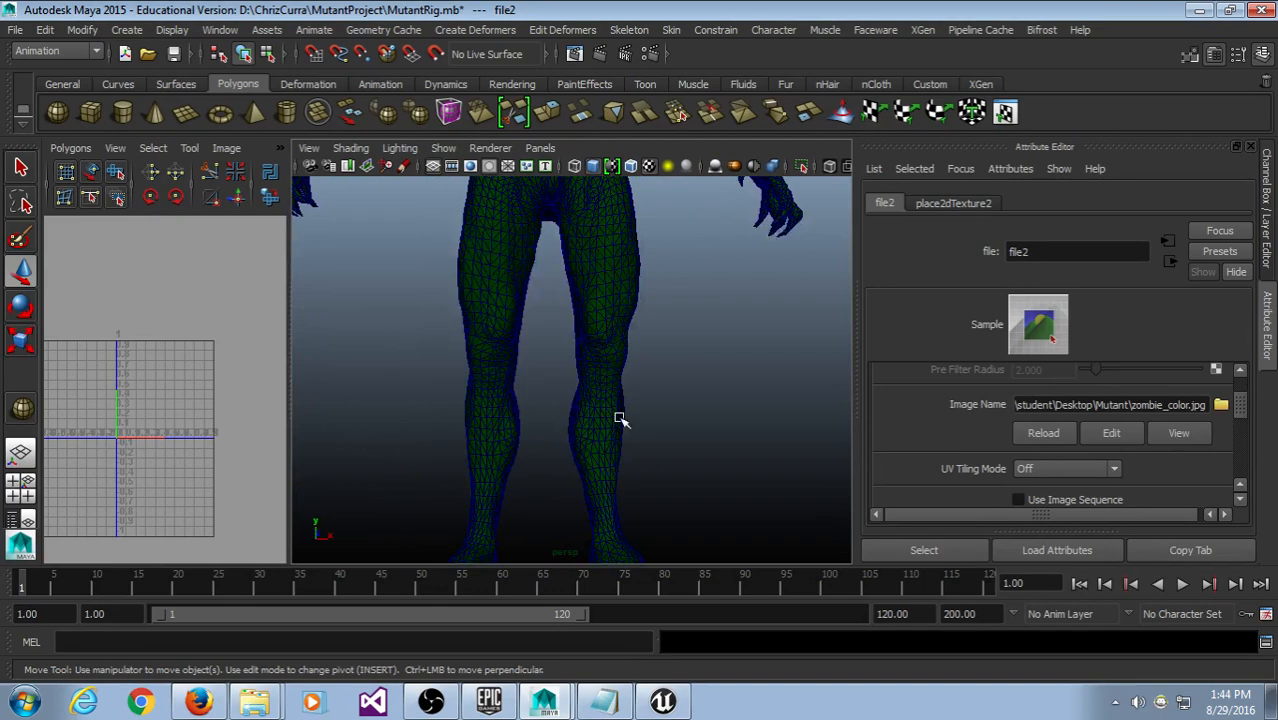
left_click_drag(610, 376, 597, 411, "alt")
scroll(594, 442, "up", 6)
scroll(592, 446, "down", 3)
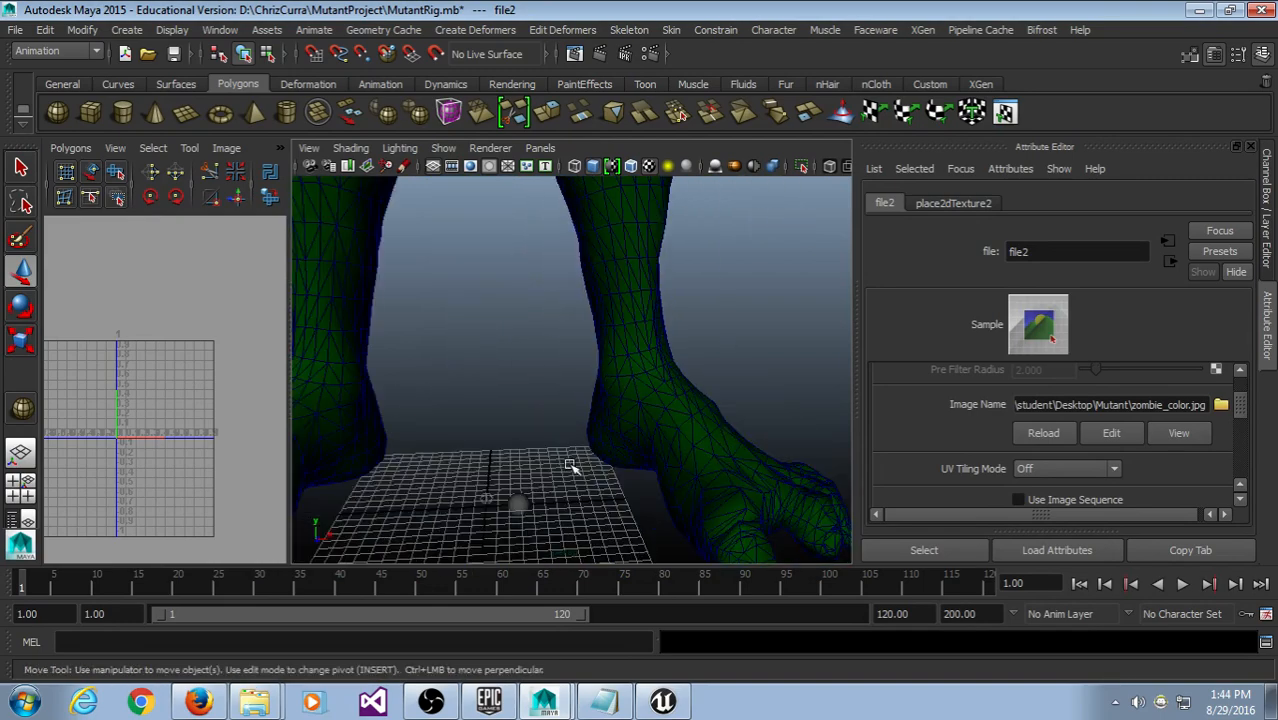
middle_click_drag(573, 465, 566, 358, "alt")
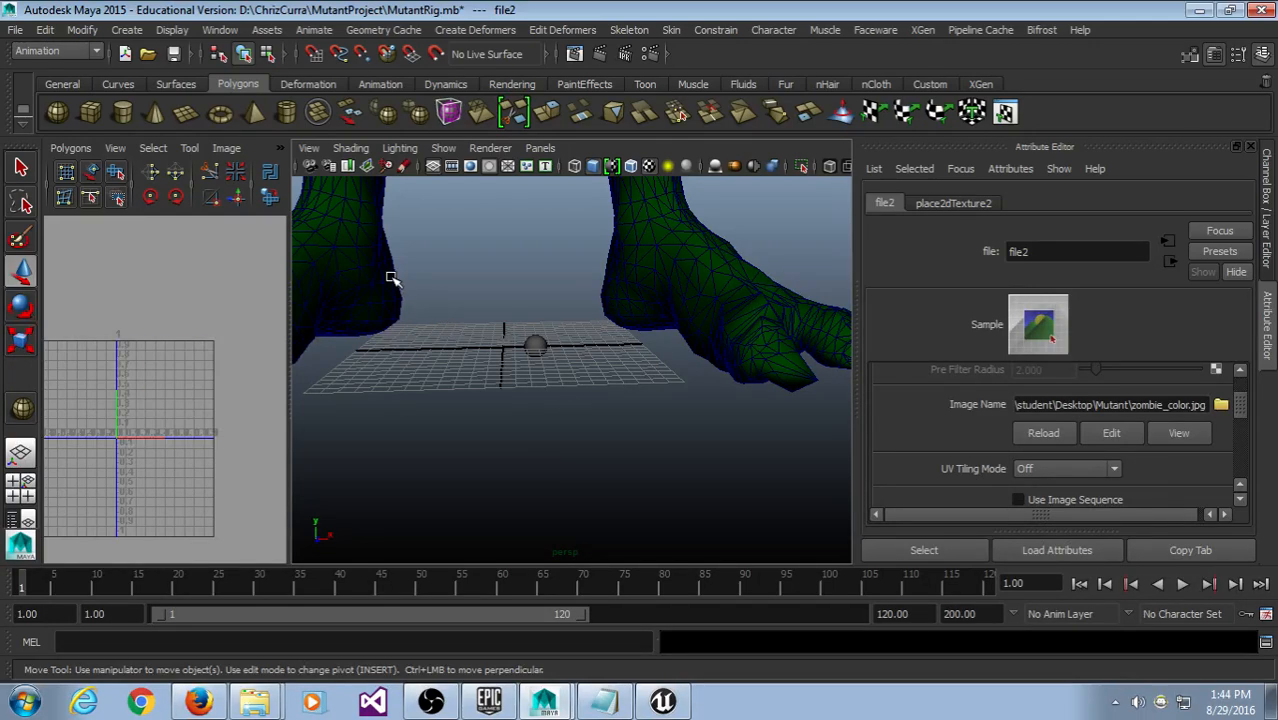
left_click(380, 203)
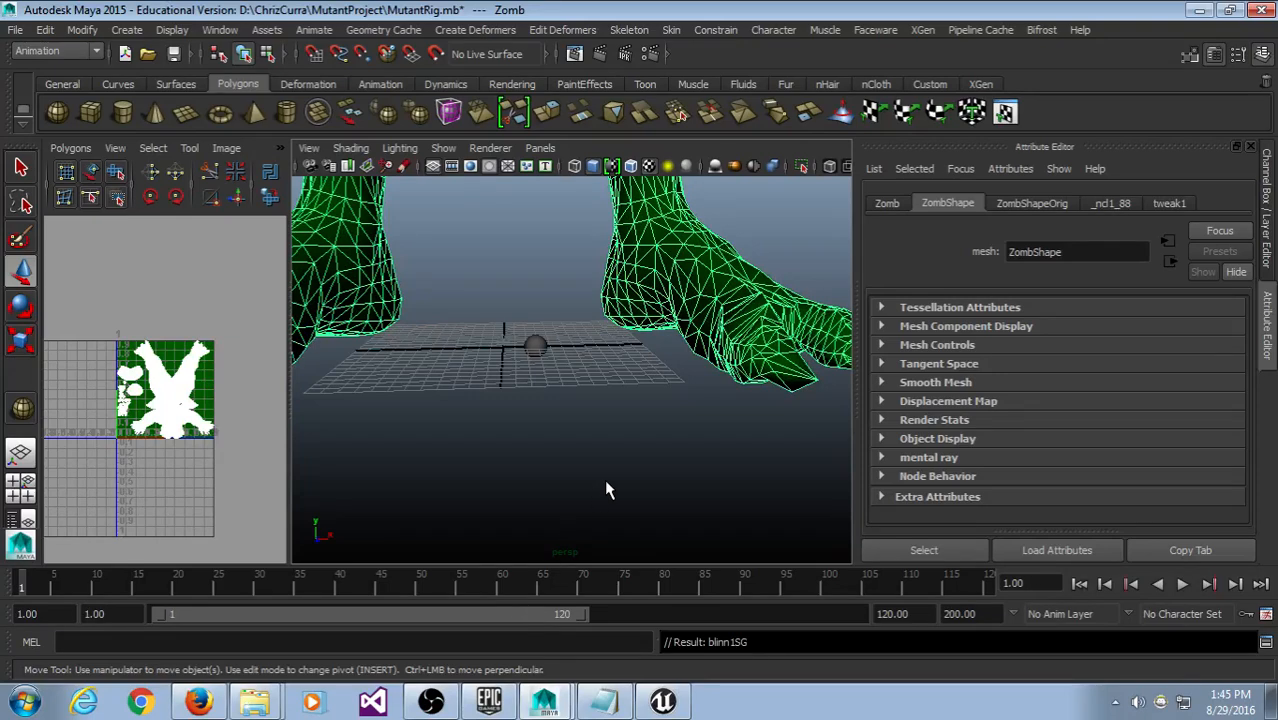
left_click(623, 420)
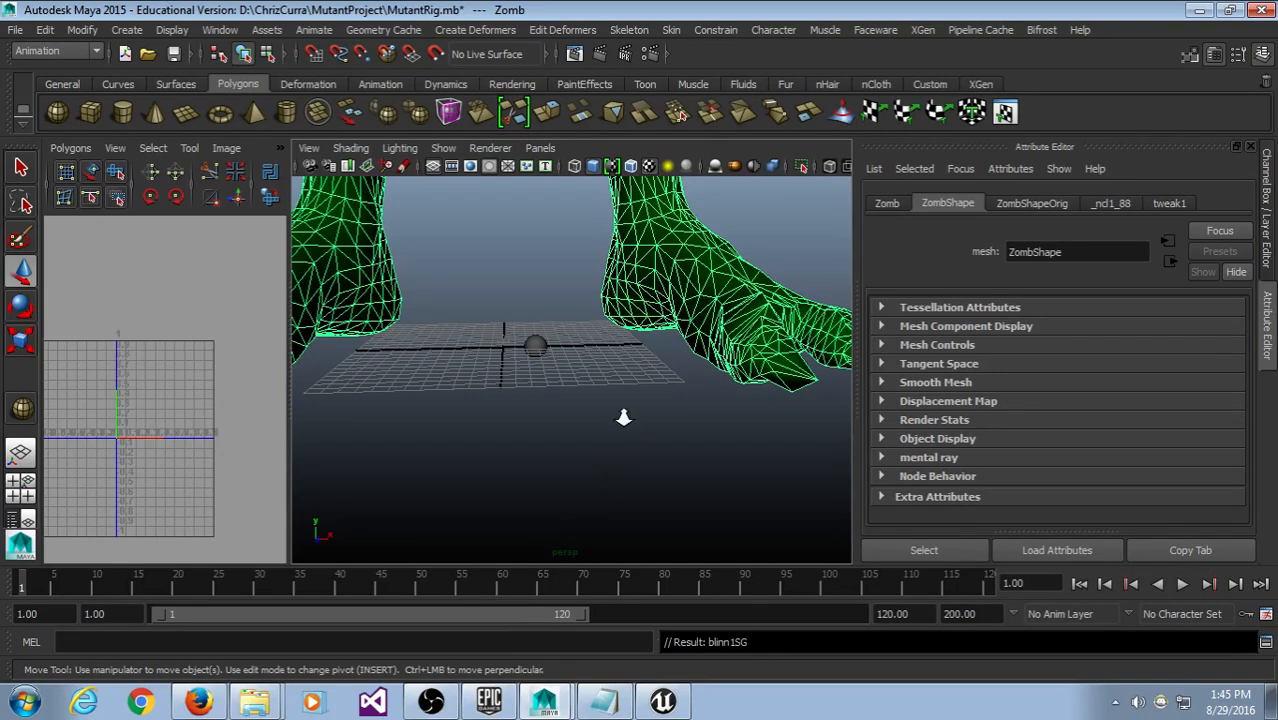
left_click(623, 418)
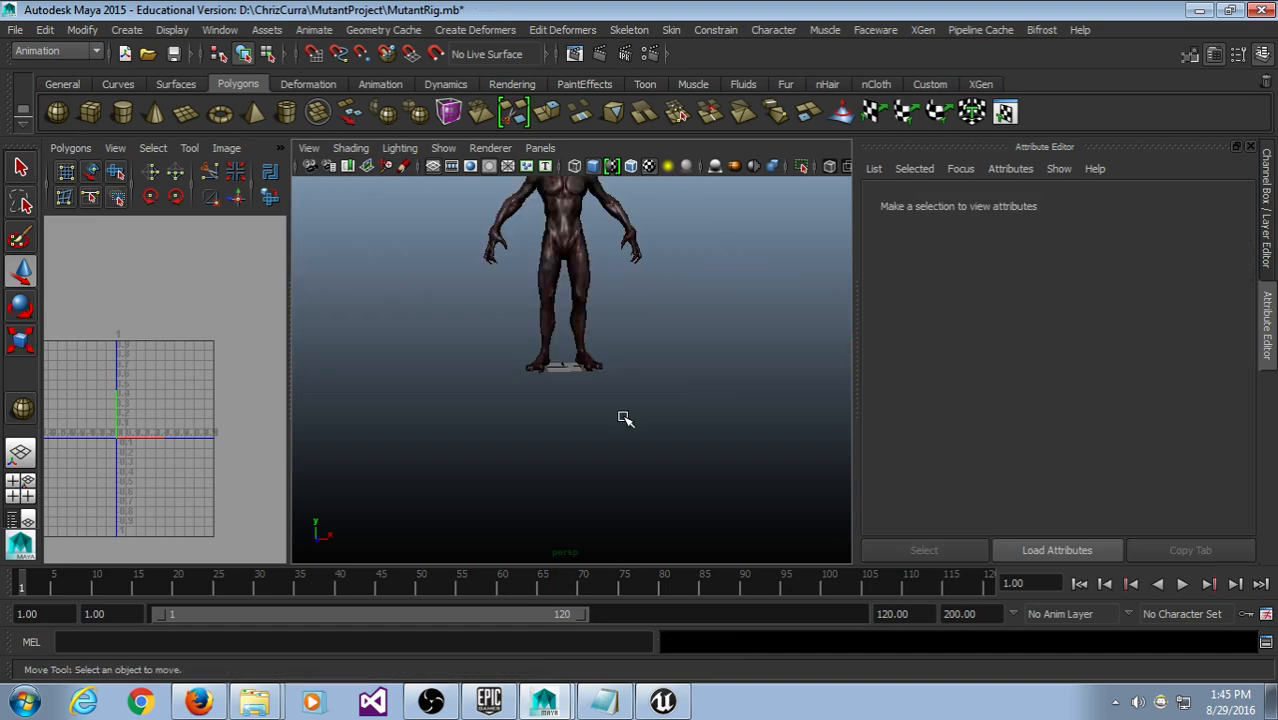
Step: Assign the Eyes material to the small sphere between the mutant's feet and deselect it
scroll(500, 419, "up", 5)
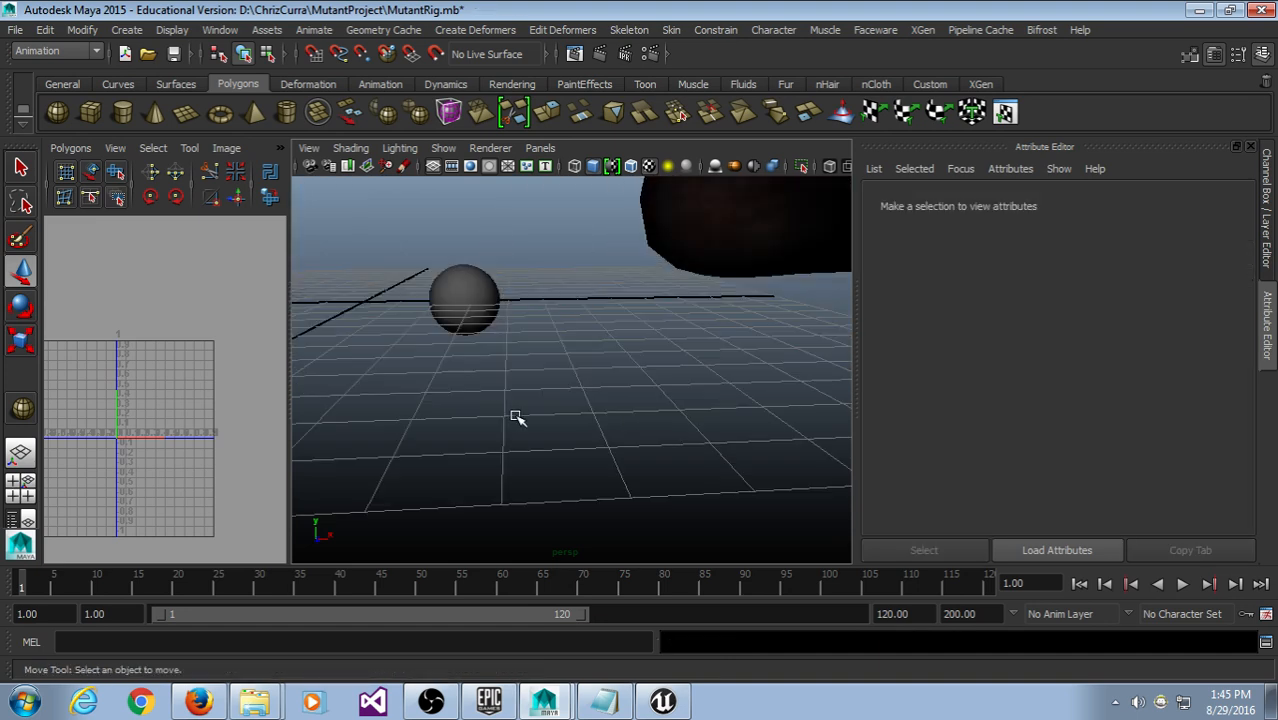
left_click(486, 287)
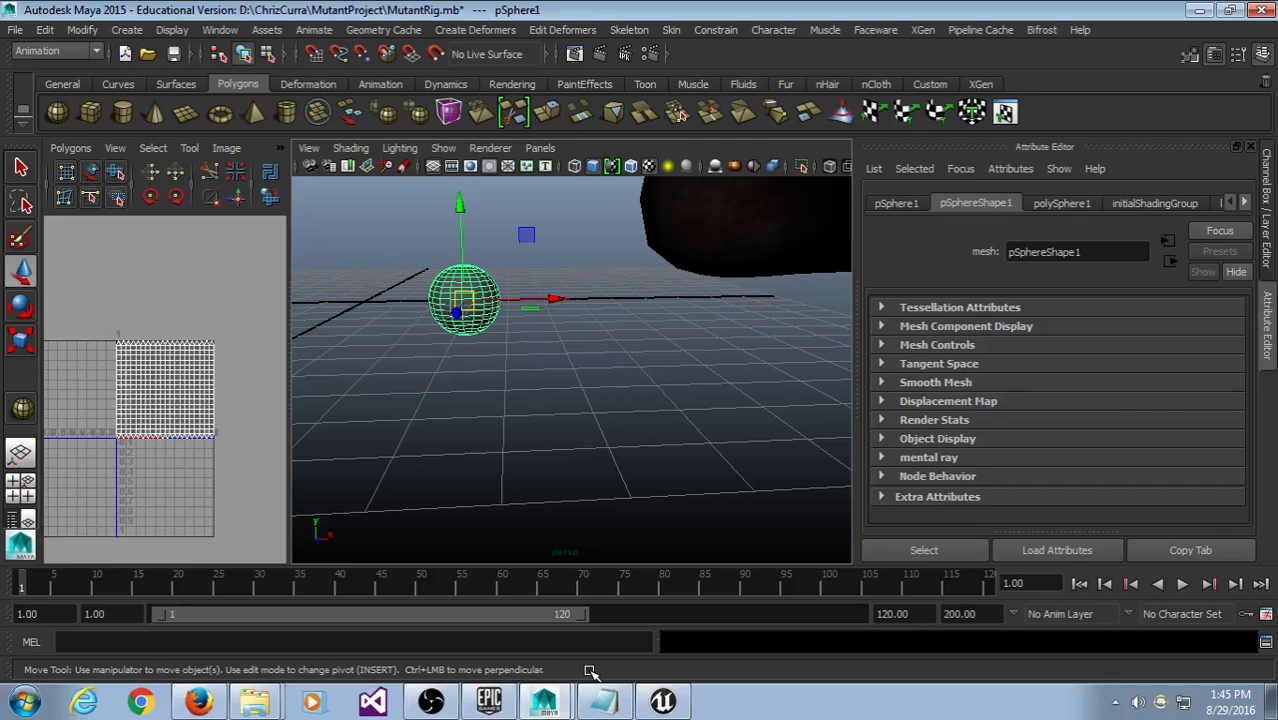
right_click_drag(587, 668, 589, 671)
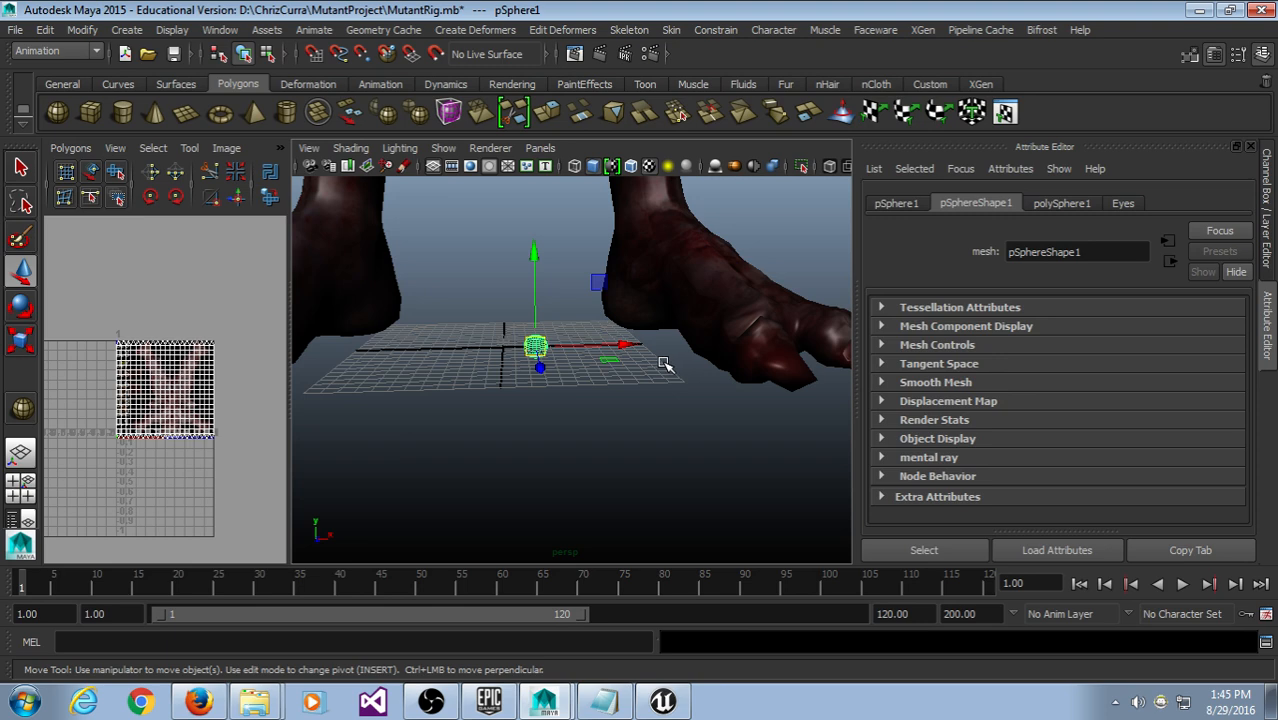
left_click(640, 403)
scroll(493, 368, "up", 5)
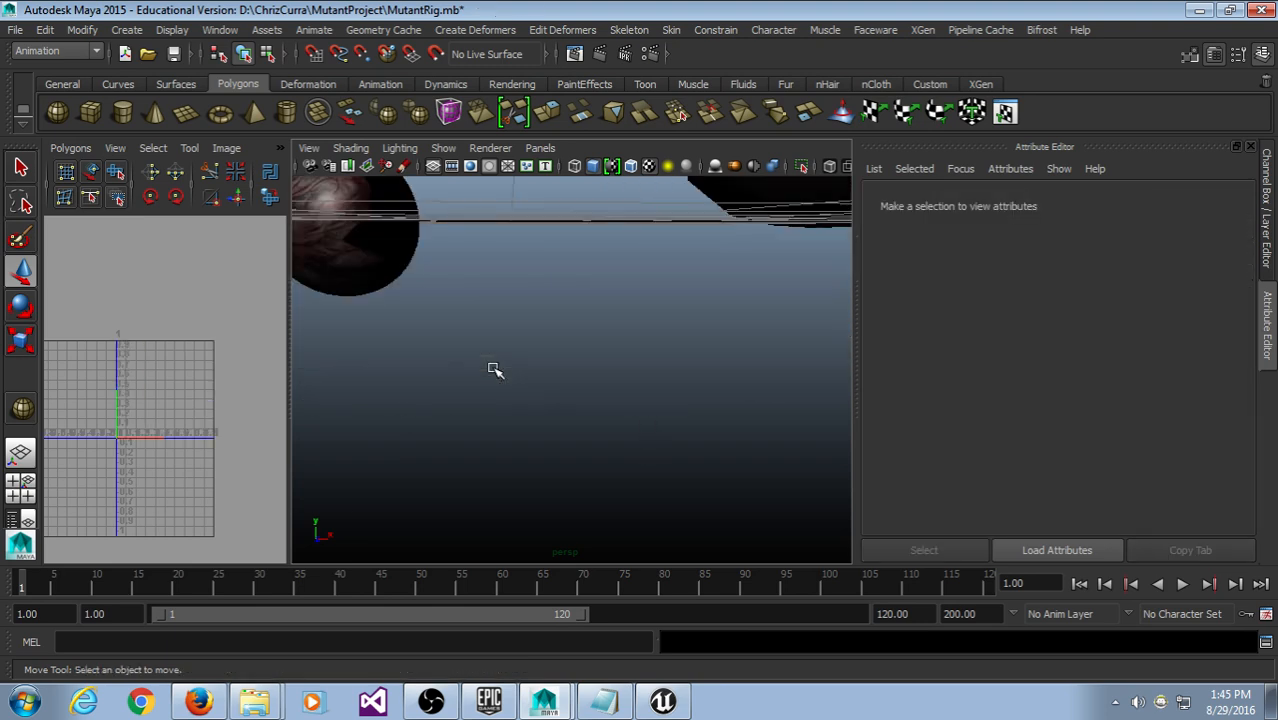
scroll(493, 368, "down", 6)
scroll(493, 368, "up", 3)
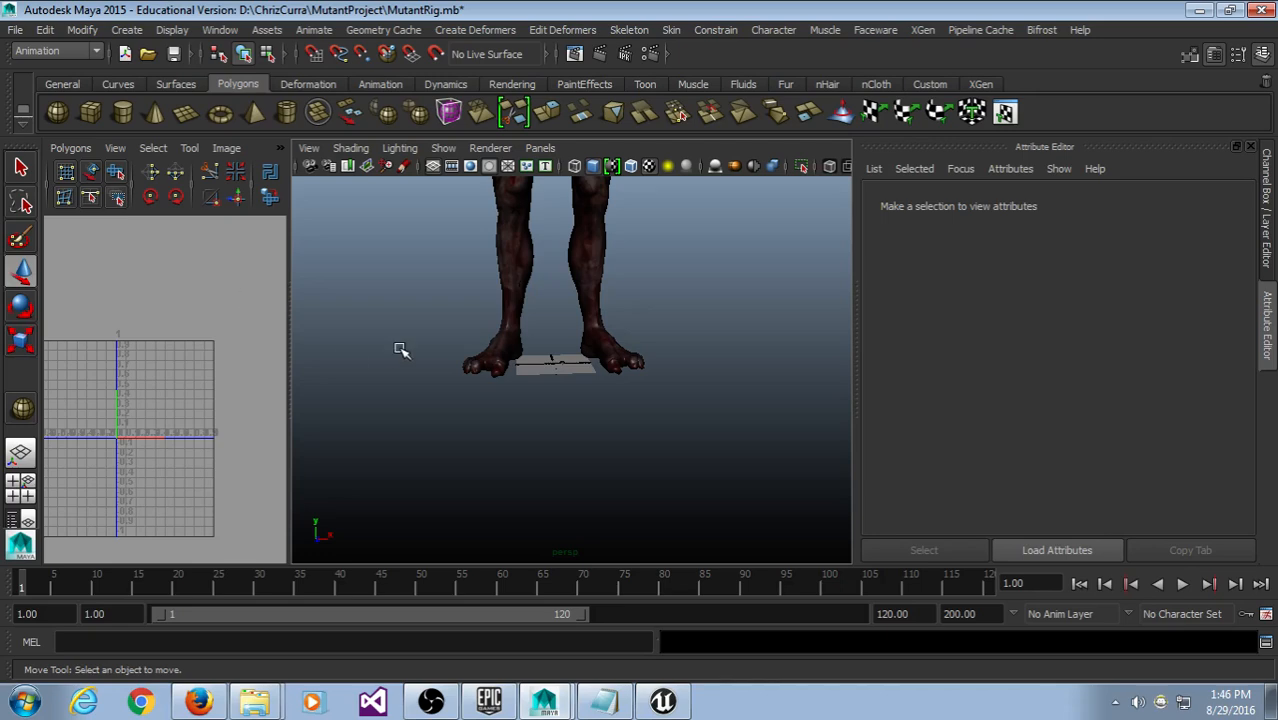
Step: Select the mutant's body and the eye sphere in turn to compare their UV layouts
left_click(524, 252)
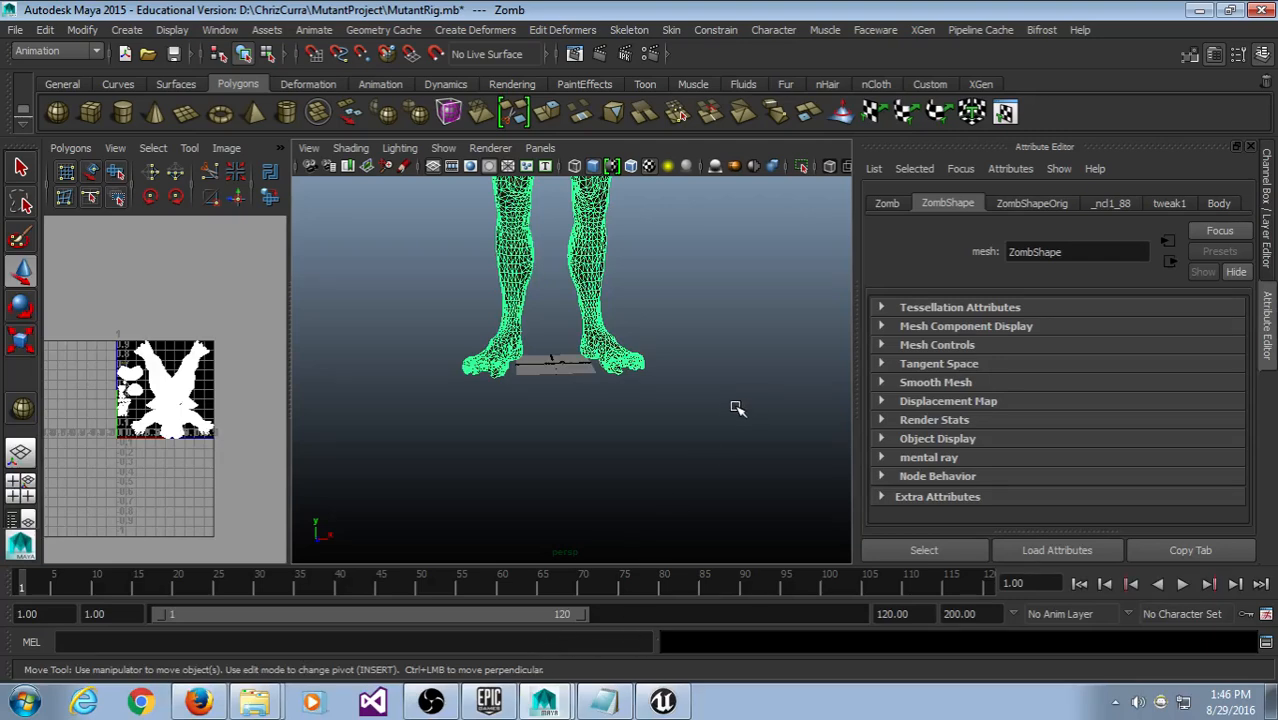
scroll(660, 390, "up", 5)
left_click(475, 292)
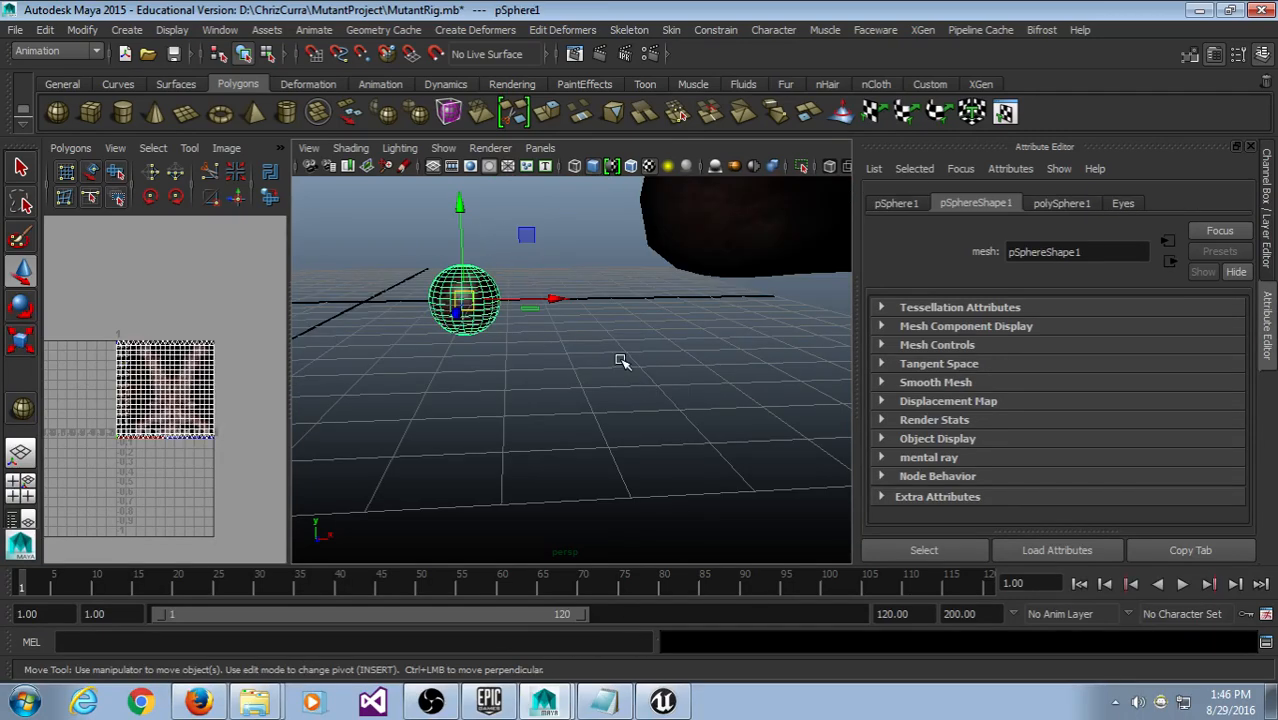
scroll(621, 359, "down", 4)
Step: Select the mutant's body and widen the UV Texture Editor to show its UVs over the zombie texture
left_click(630, 316)
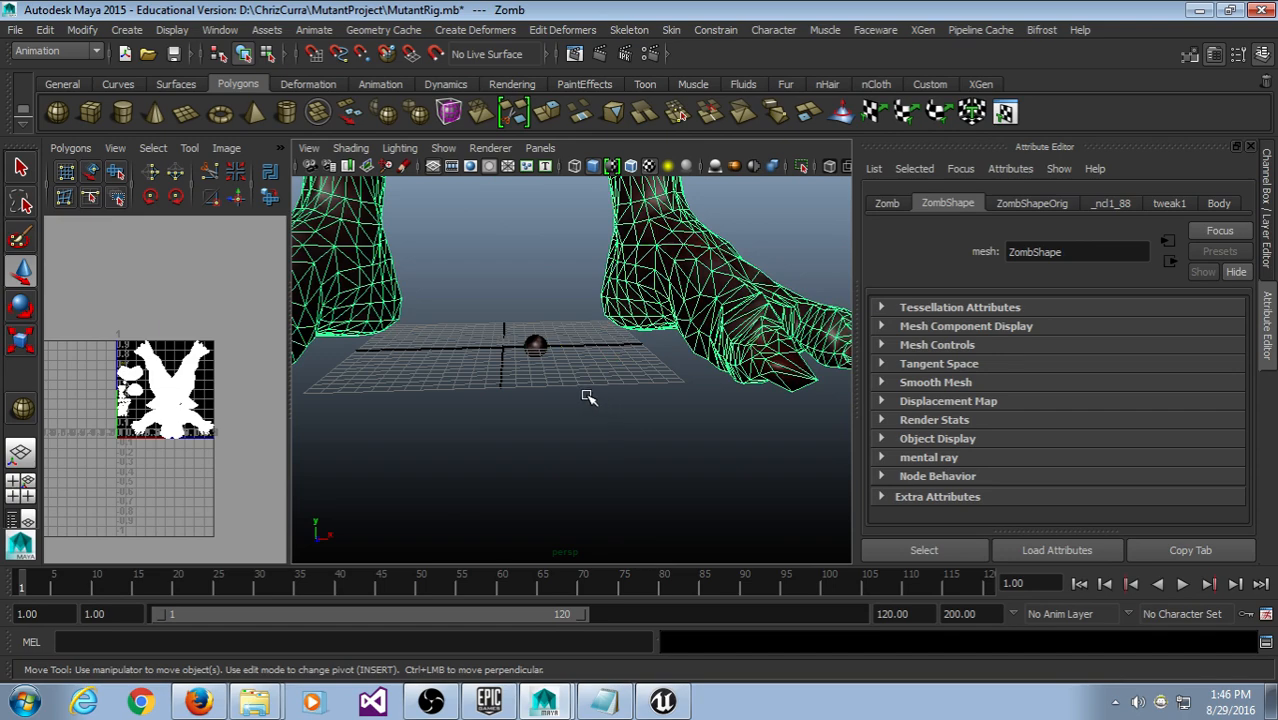
scroll(162, 375, "up", 6)
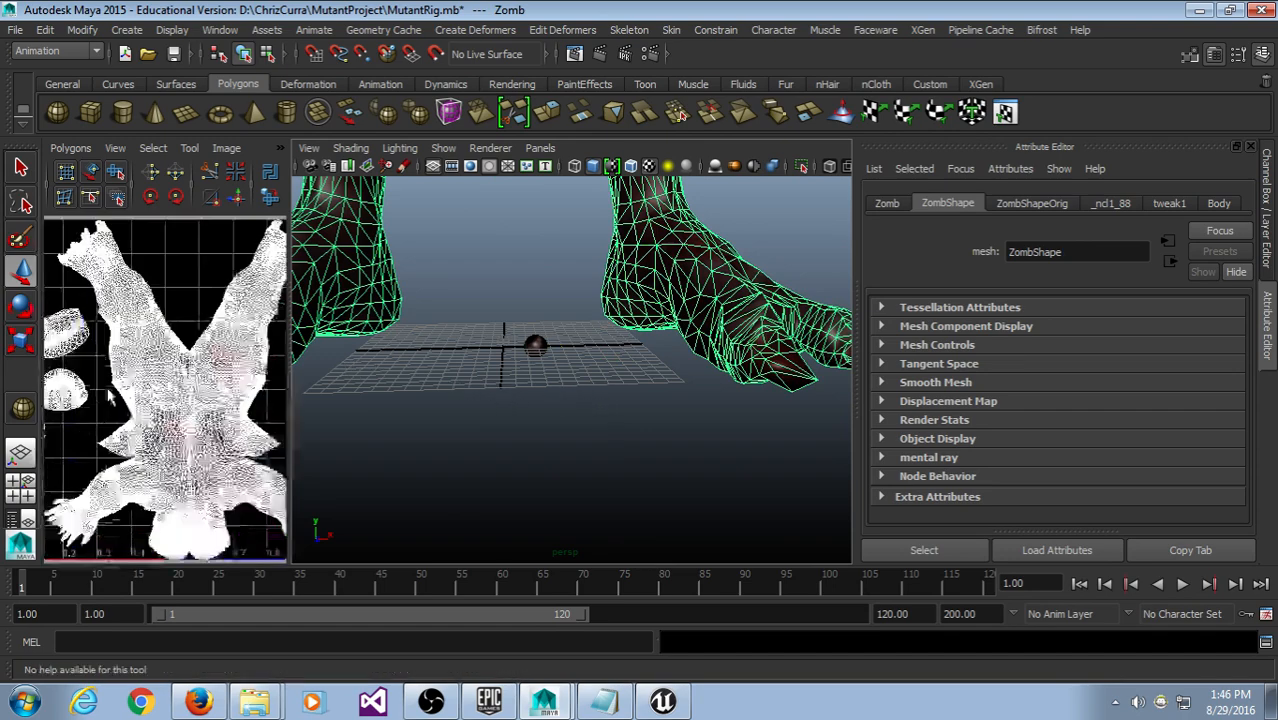
left_click_drag(291, 389, 622, 388)
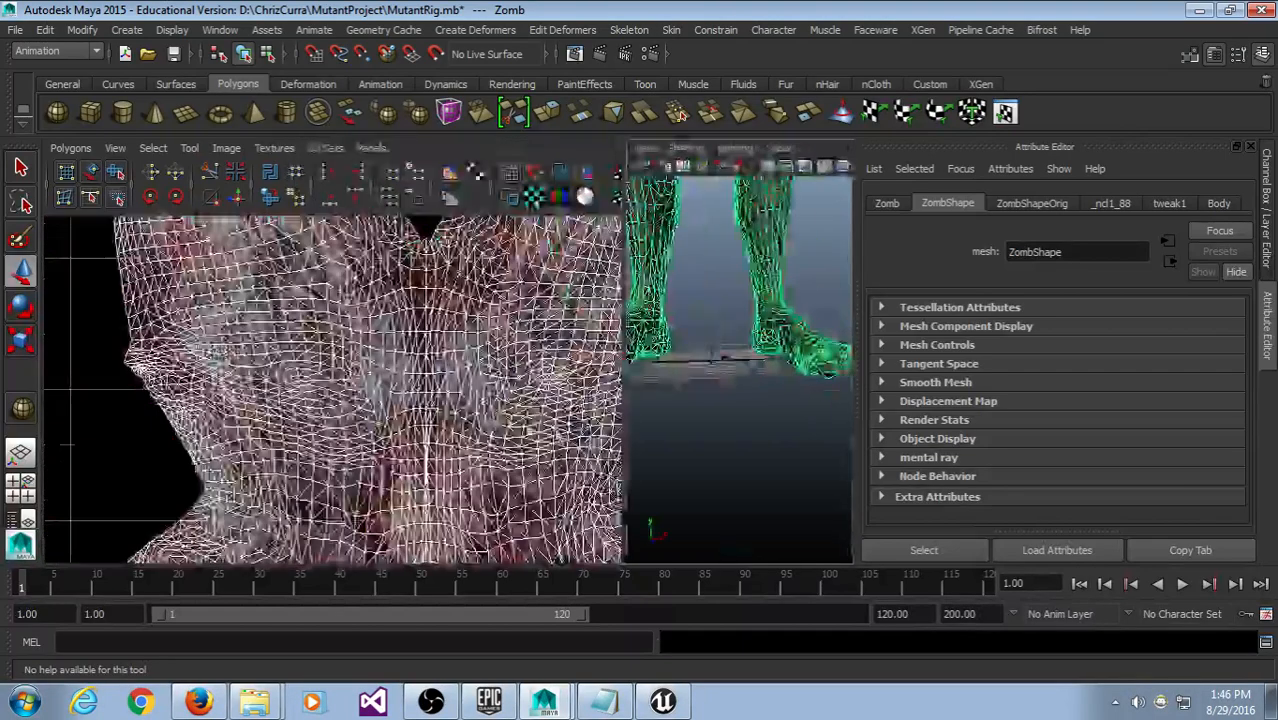
scroll(120, 357, "down", 3)
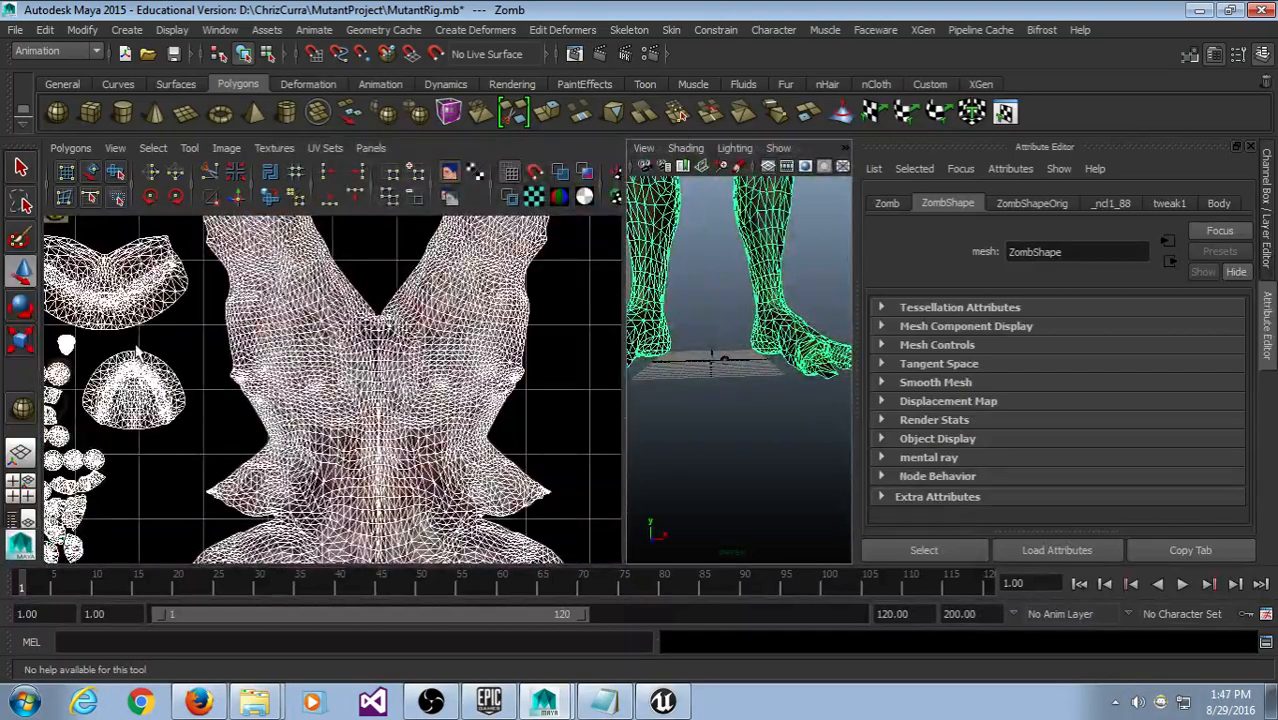
Step: Show the Eyes material's color file texture settings from the Hypershade and reload its zombie_color.jpg image
scroll(134, 355, "down", 3)
middle_click_drag(178, 275, 347, 414, "alt")
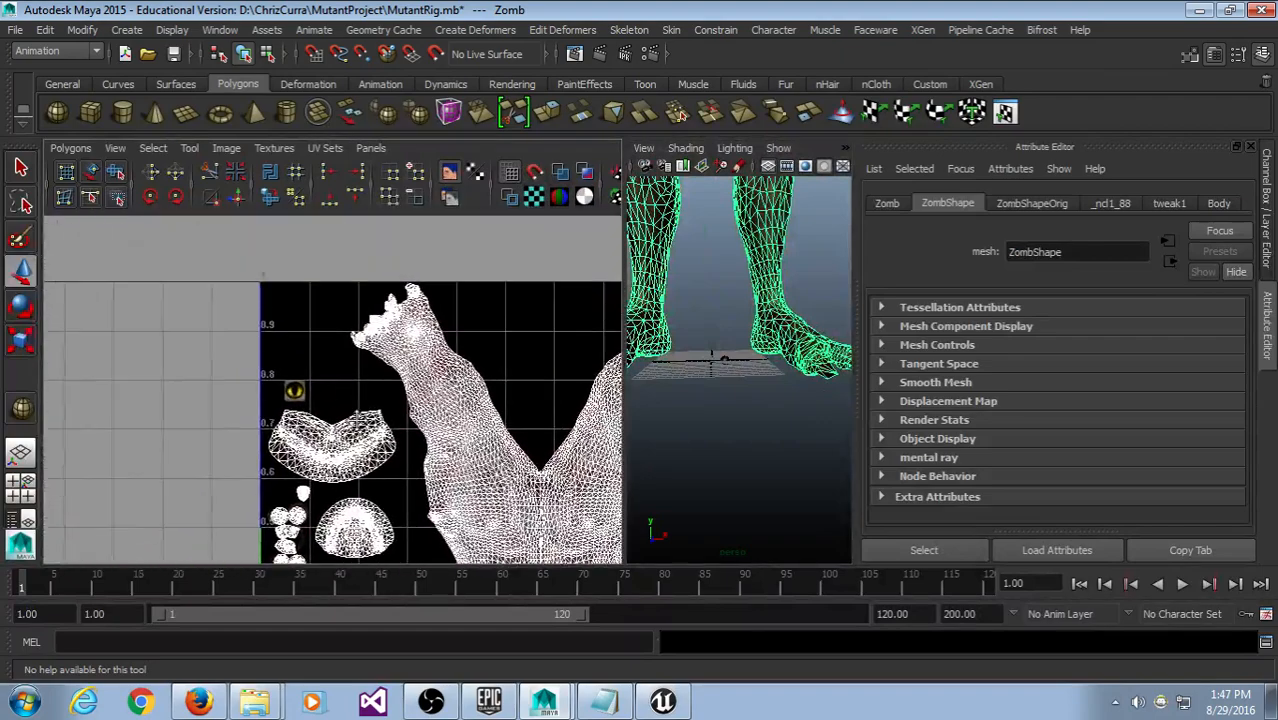
scroll(346, 414, "up", 6)
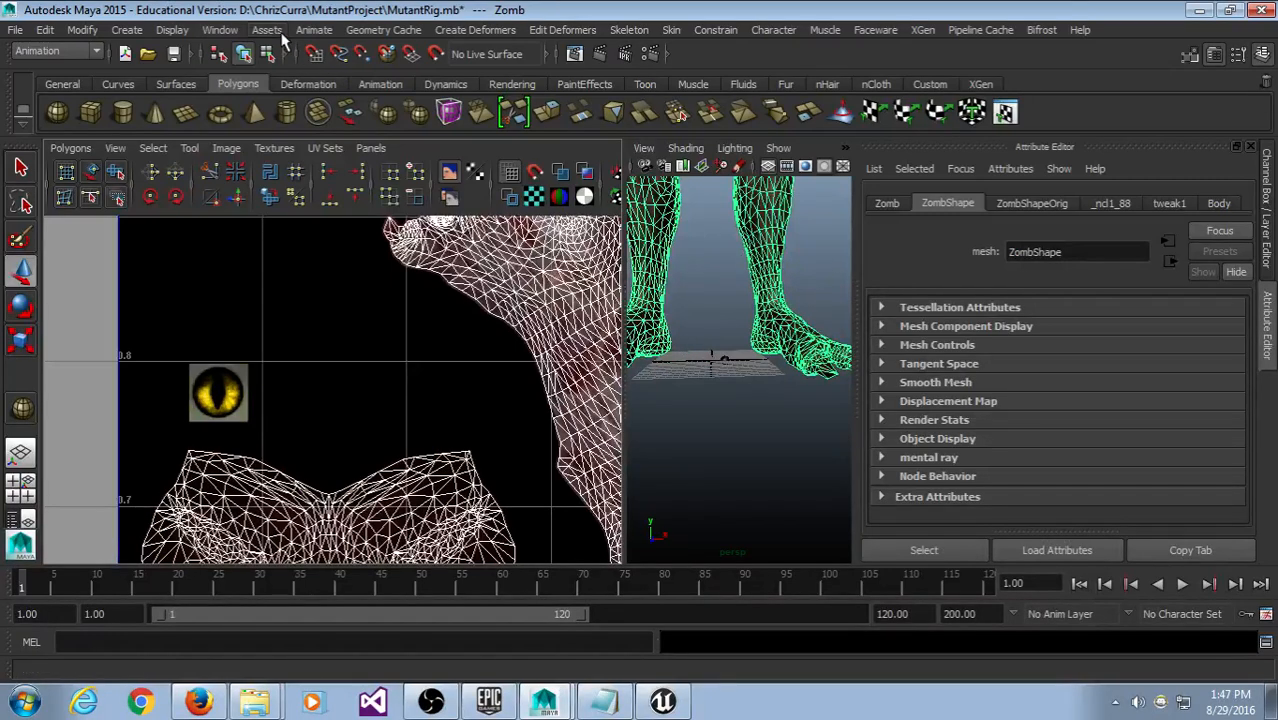
left_click(220, 29)
mouse_move(303, 93)
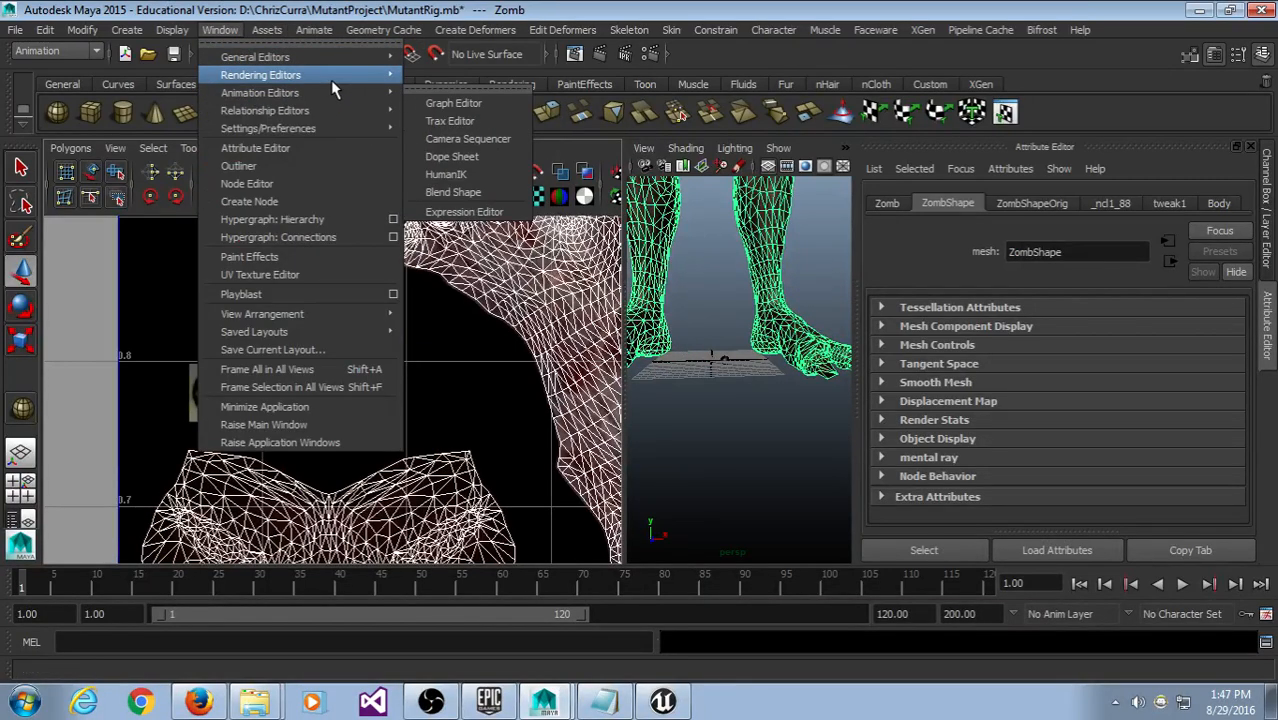
mouse_move(340, 75)
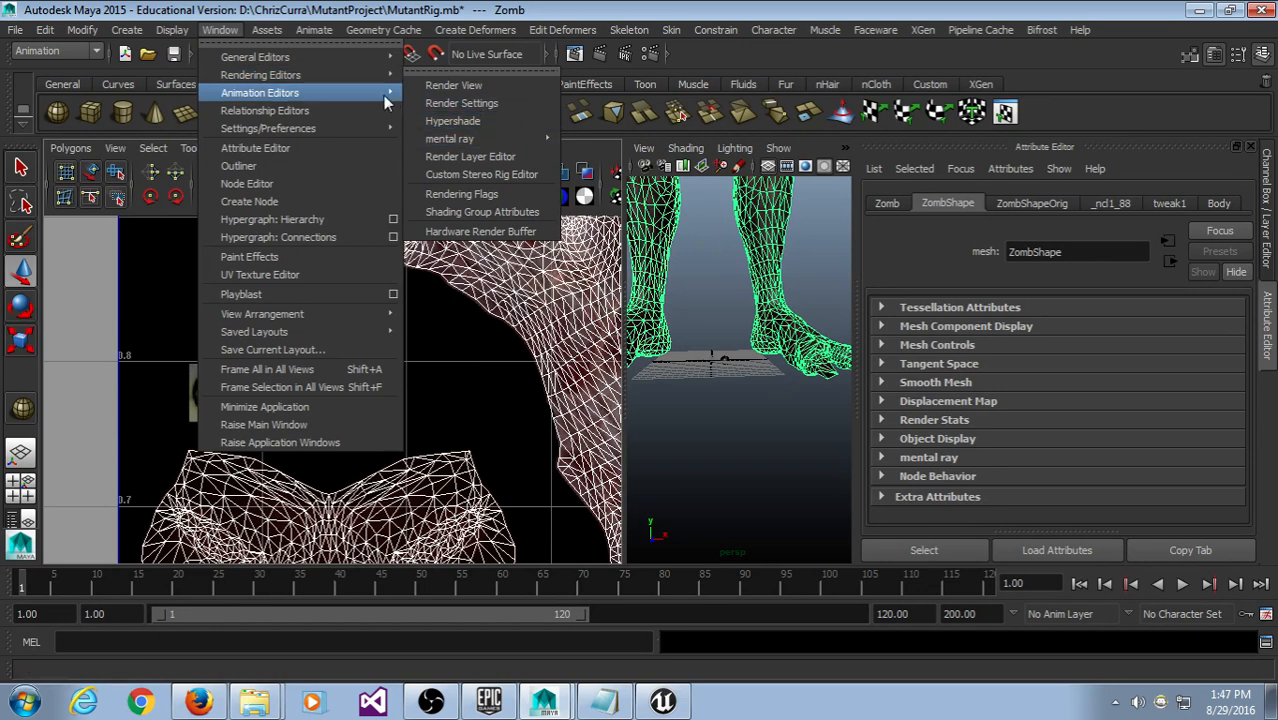
left_click(440, 121)
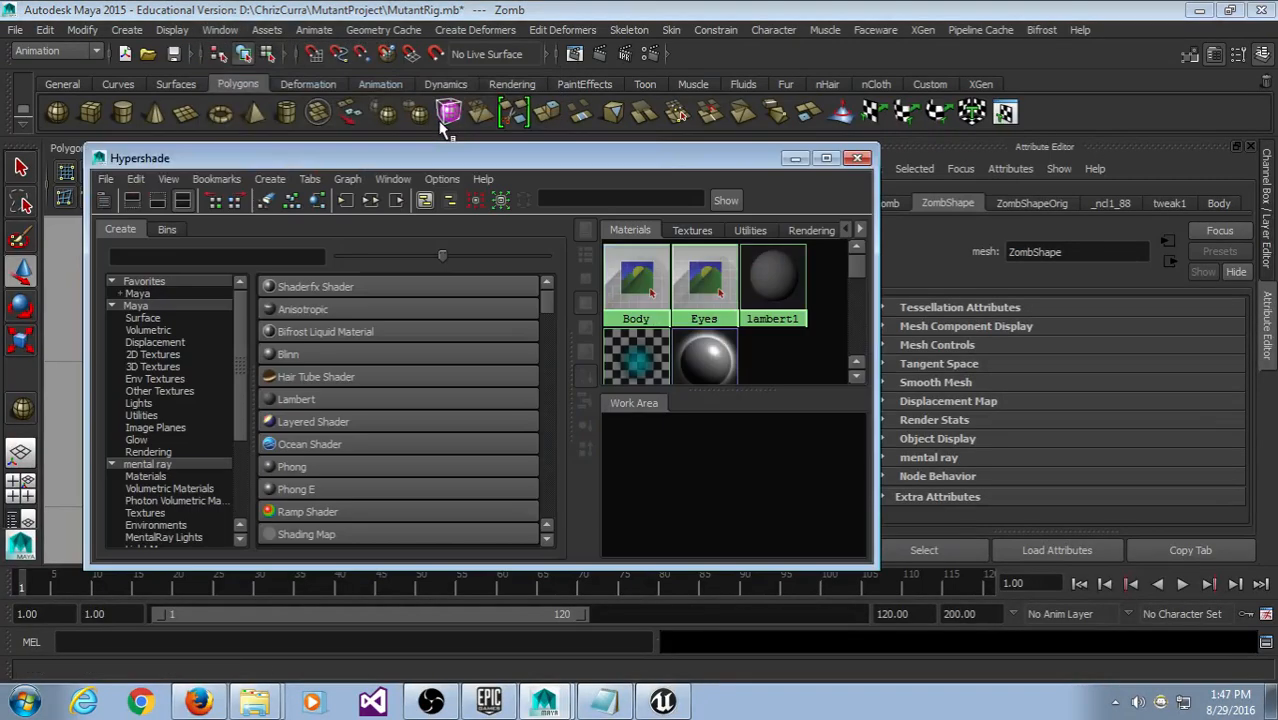
left_click(704, 280)
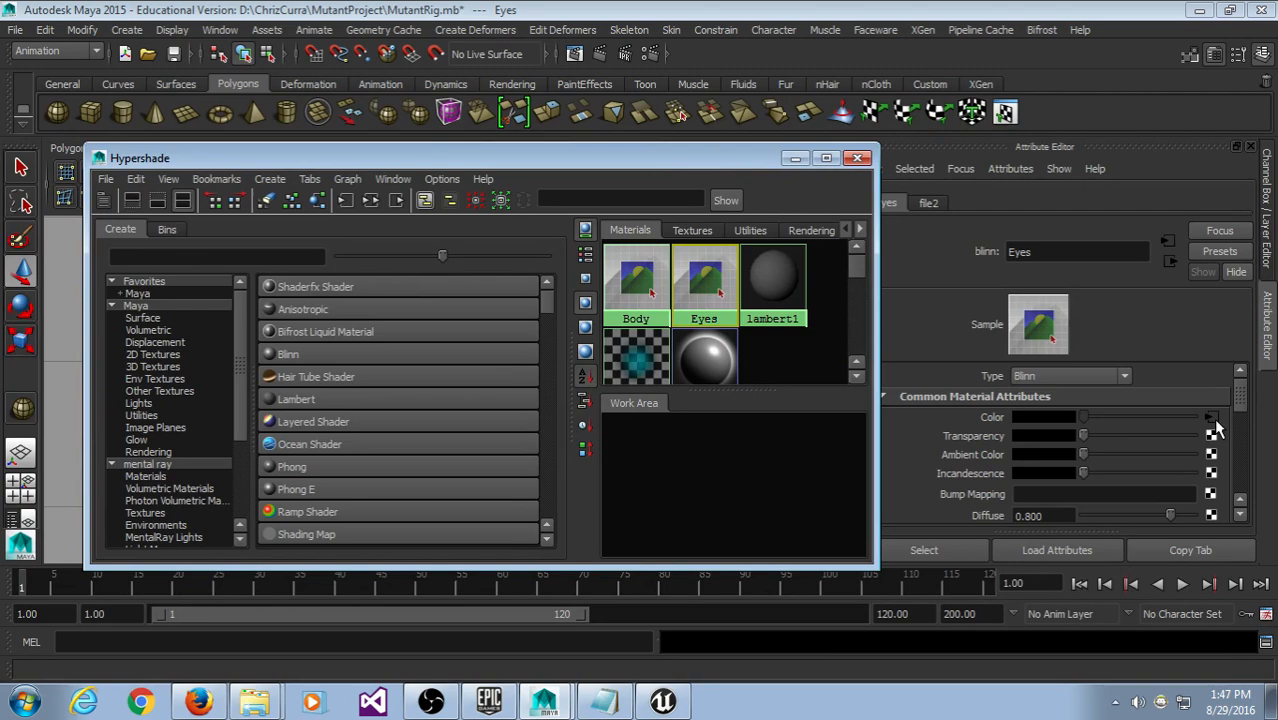
left_click(1211, 418)
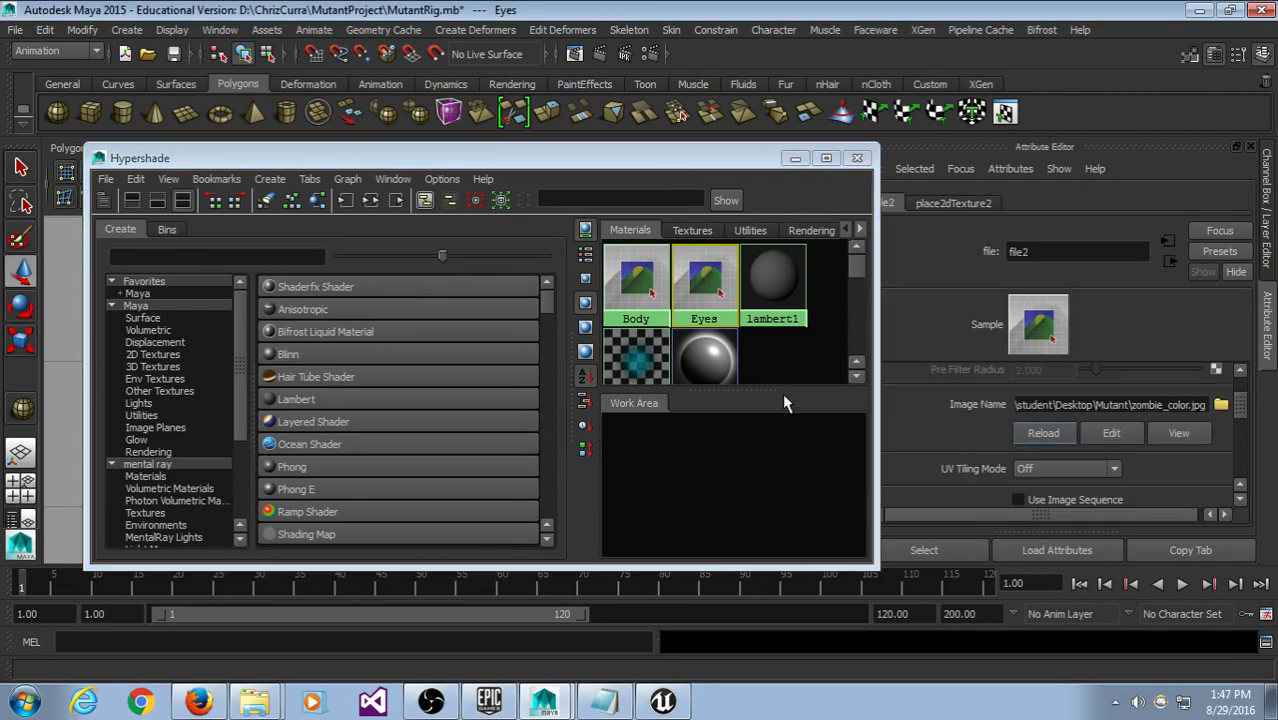
Step: Uncover the UV Texture Editor and select the mutant's body to examine the eye image in the texture
left_click_drag(606, 158, 801, 538)
left_click_drag(685, 538, 748, 285)
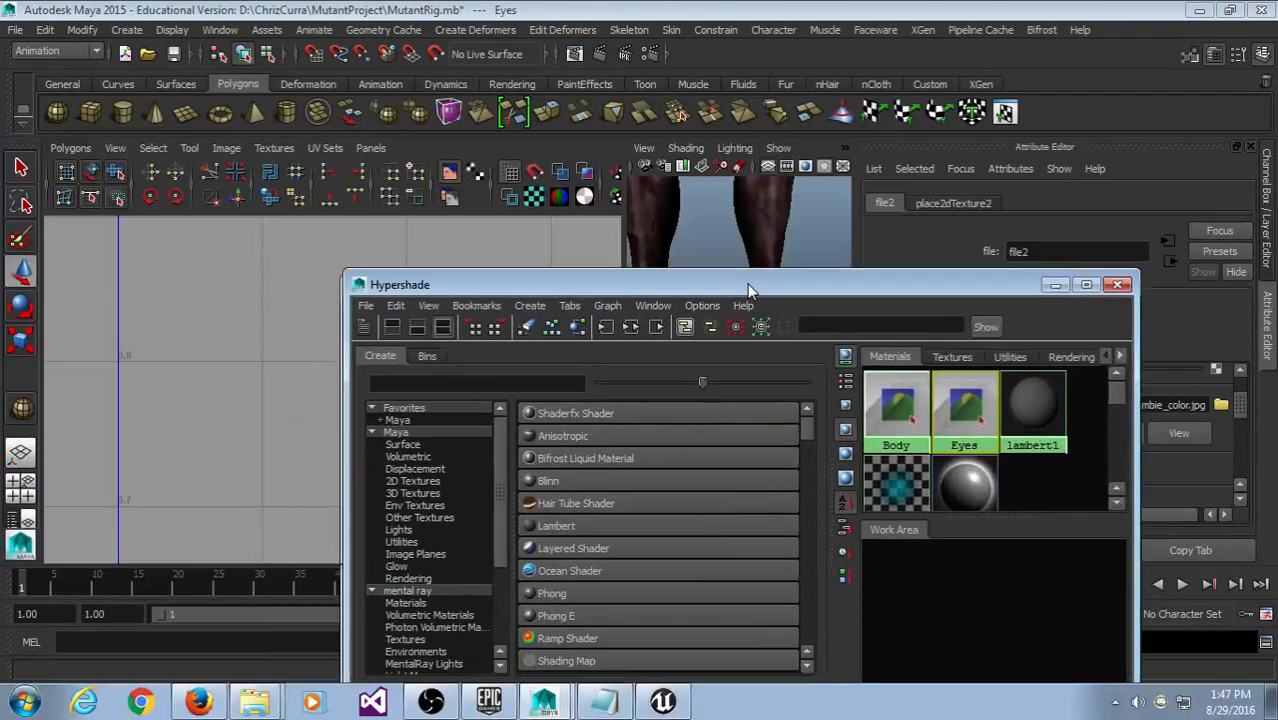
scroll(318, 410, "down", 5)
left_click_drag(474, 288, 607, 588)
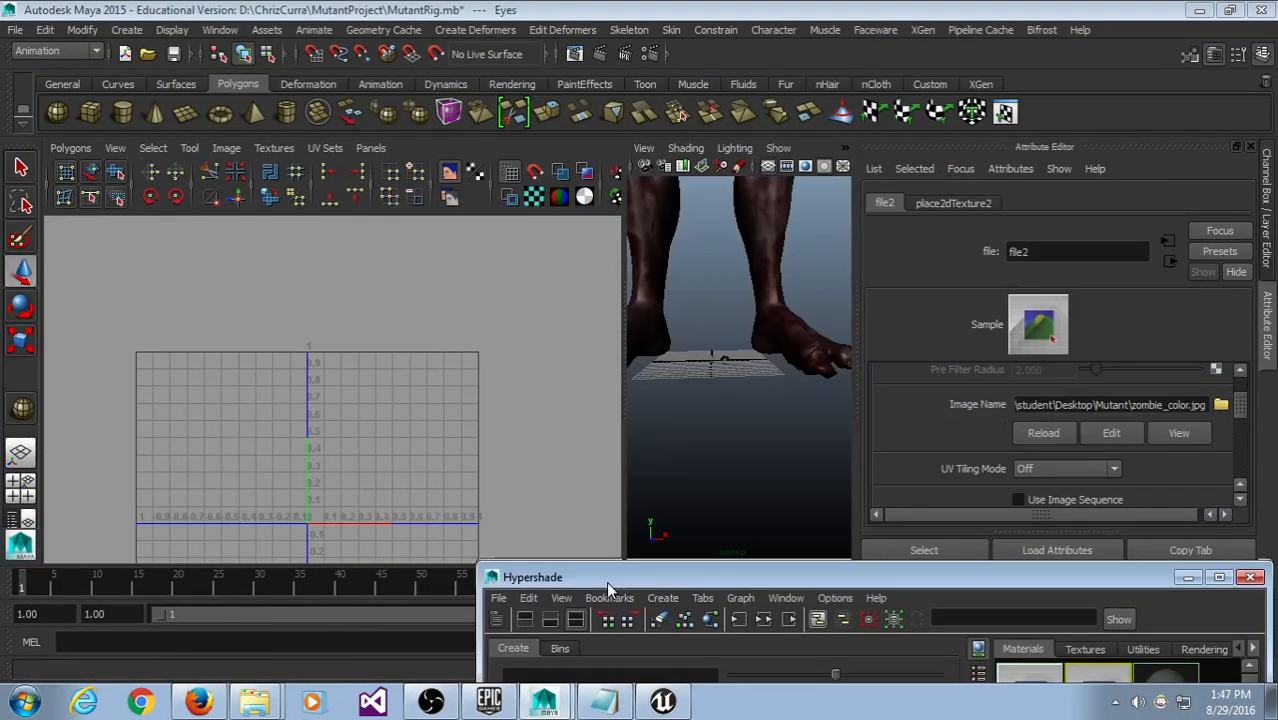
left_click(667, 281)
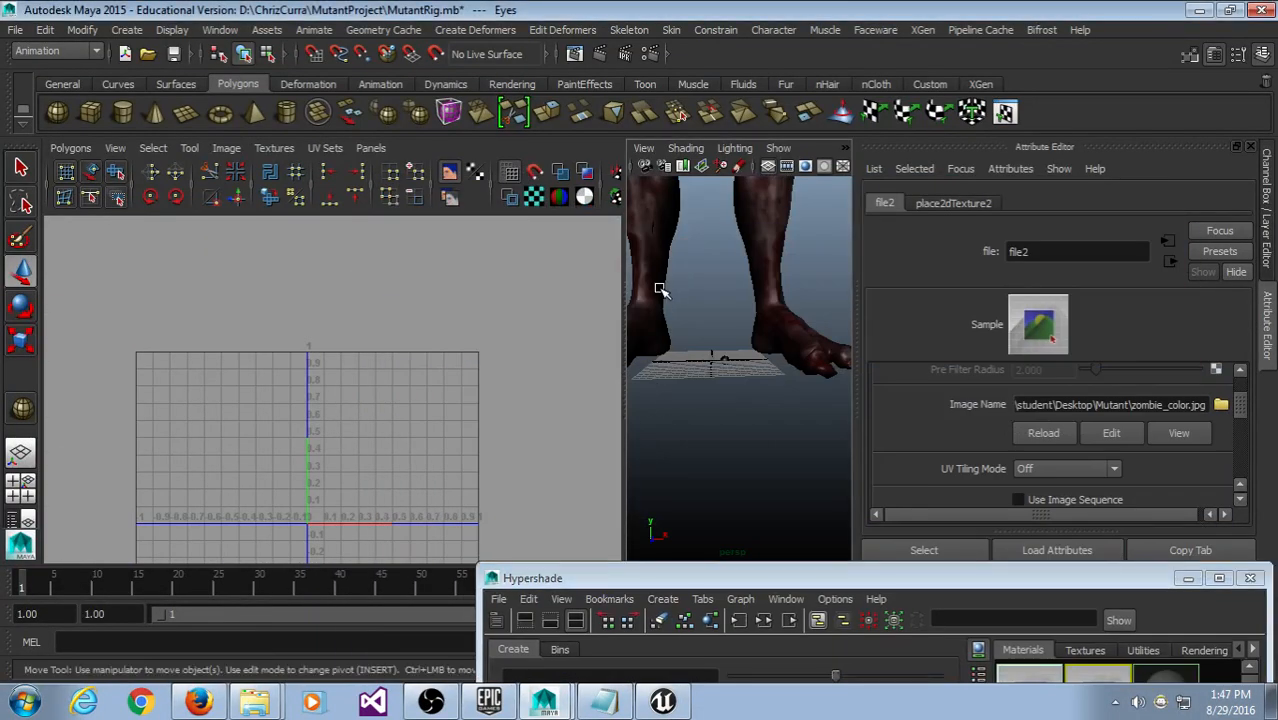
left_click(662, 298)
scroll(340, 430, "up", 3)
scroll(340, 428, "up", 3)
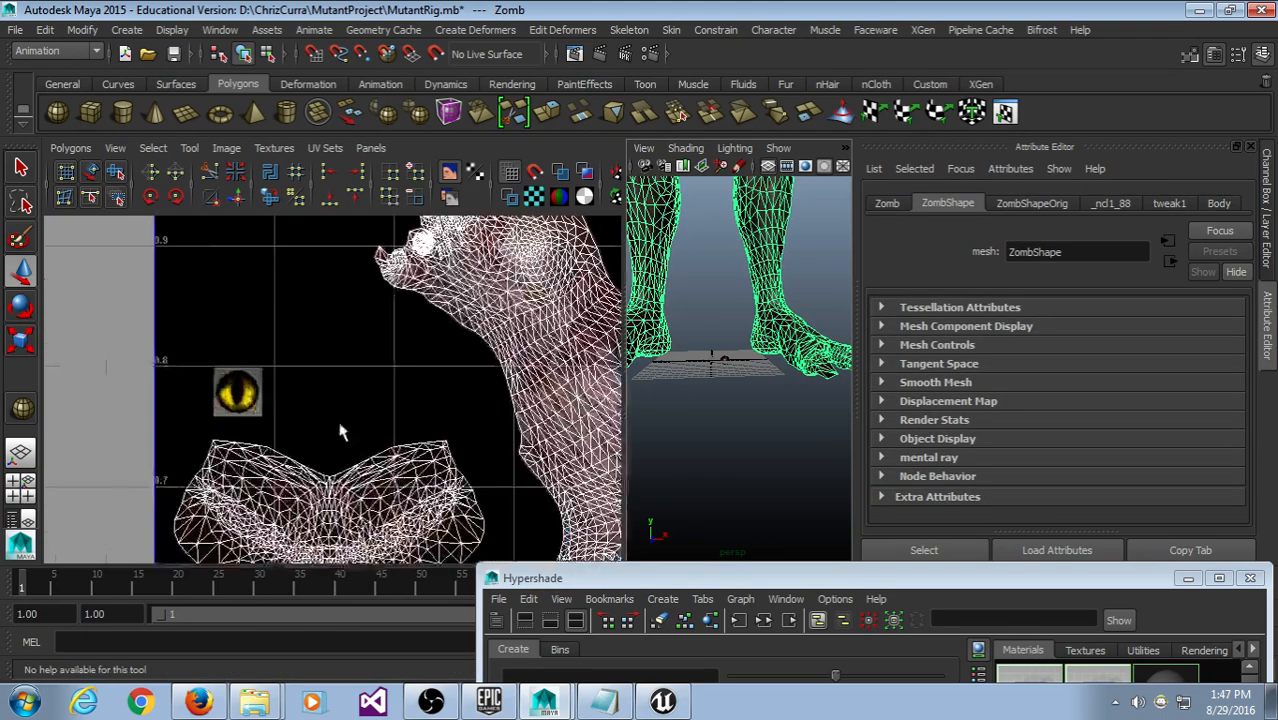
scroll(241, 385, "up", 2)
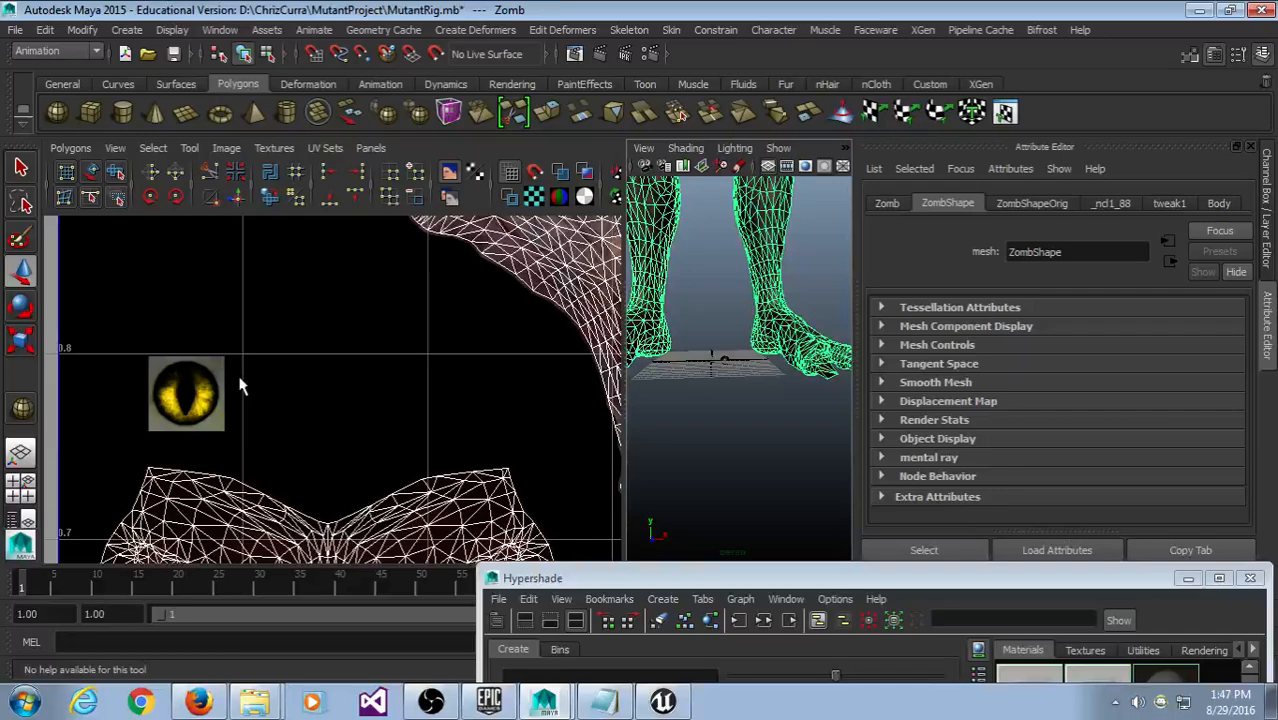
scroll(241, 385, "down", 2)
Step: Switch to Windows Explorer, view zombie_color.jpg from the MutantFiles folder in Paint to examine the painted eye, and close it
left_click_drag(683, 578, 539, 204)
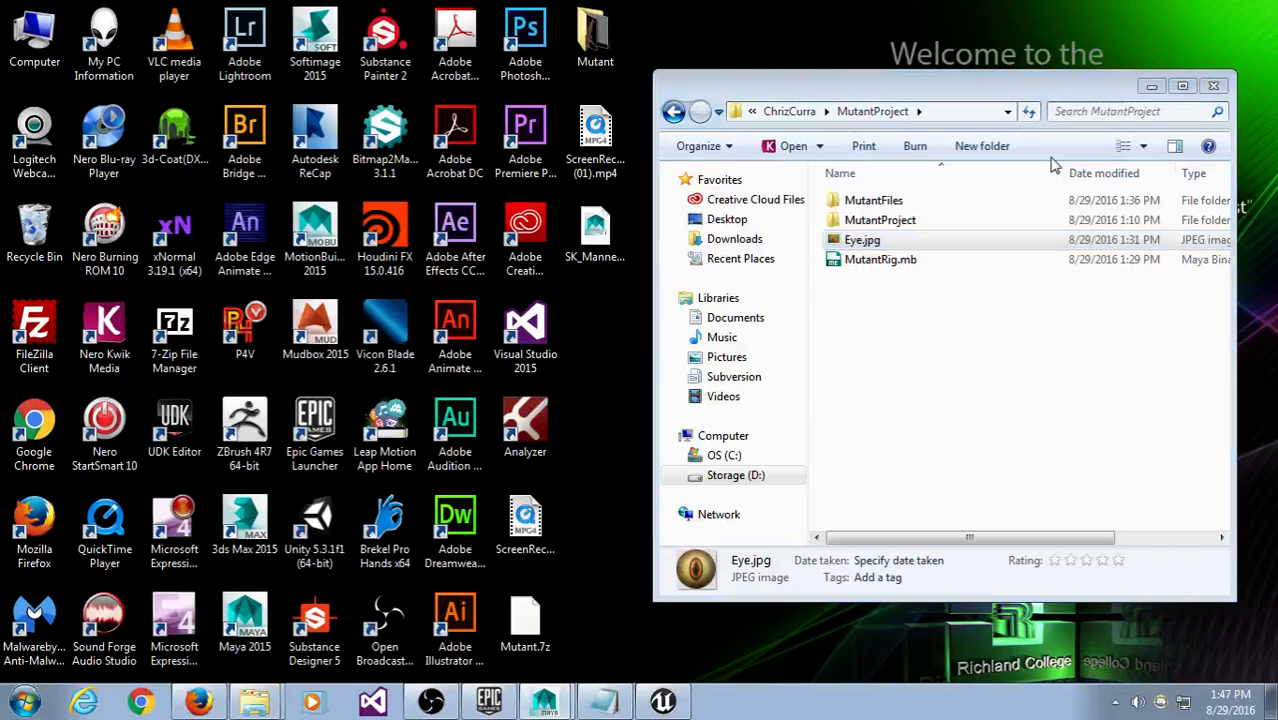
double_click(880, 220)
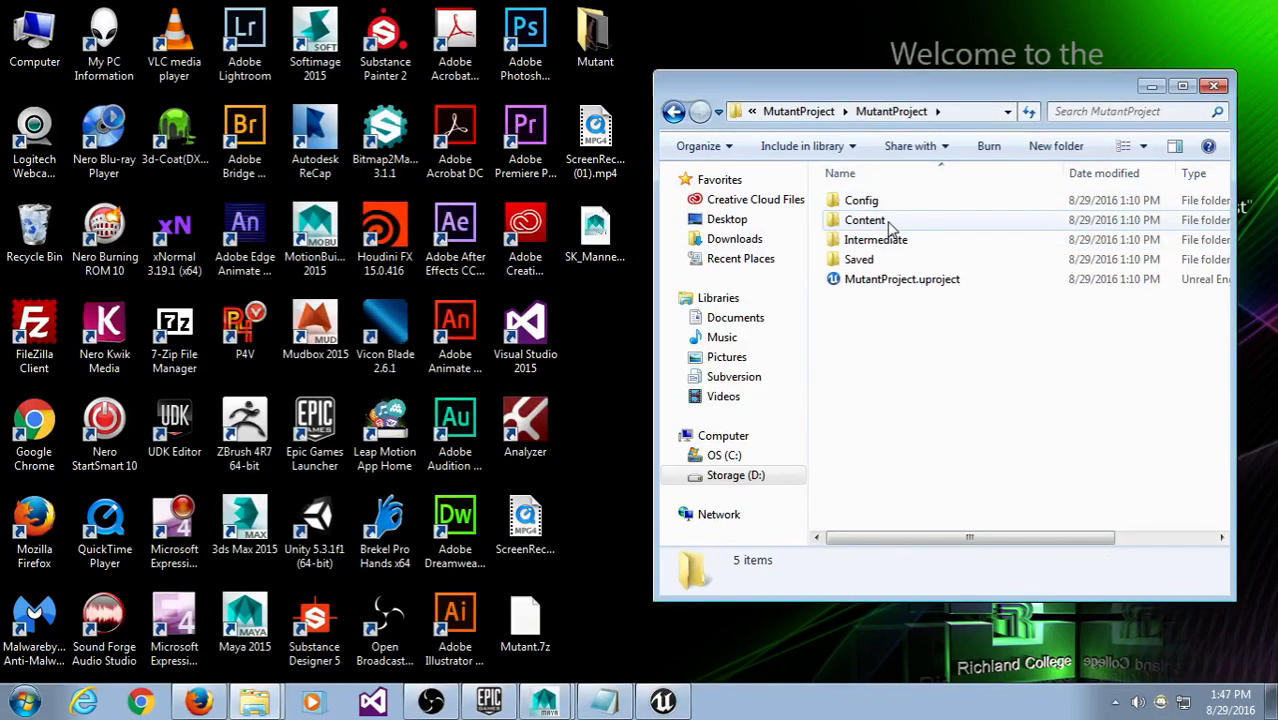
left_click(836, 114)
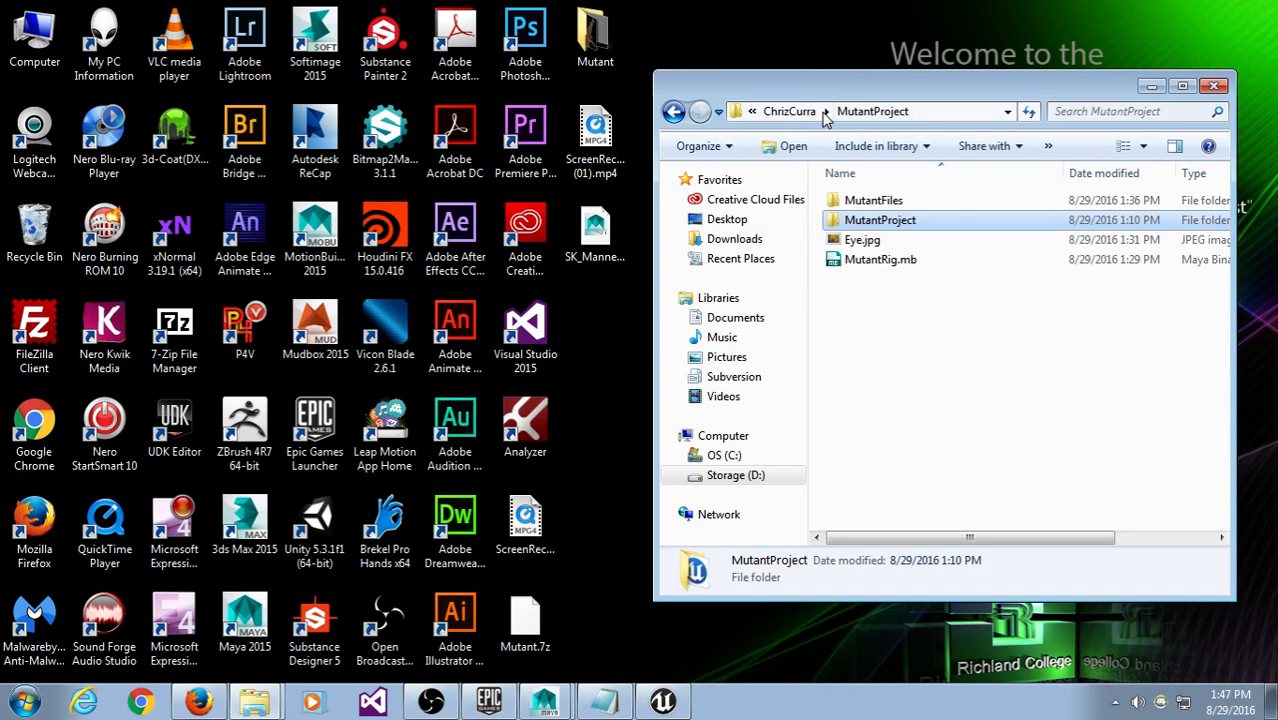
double_click(865, 202)
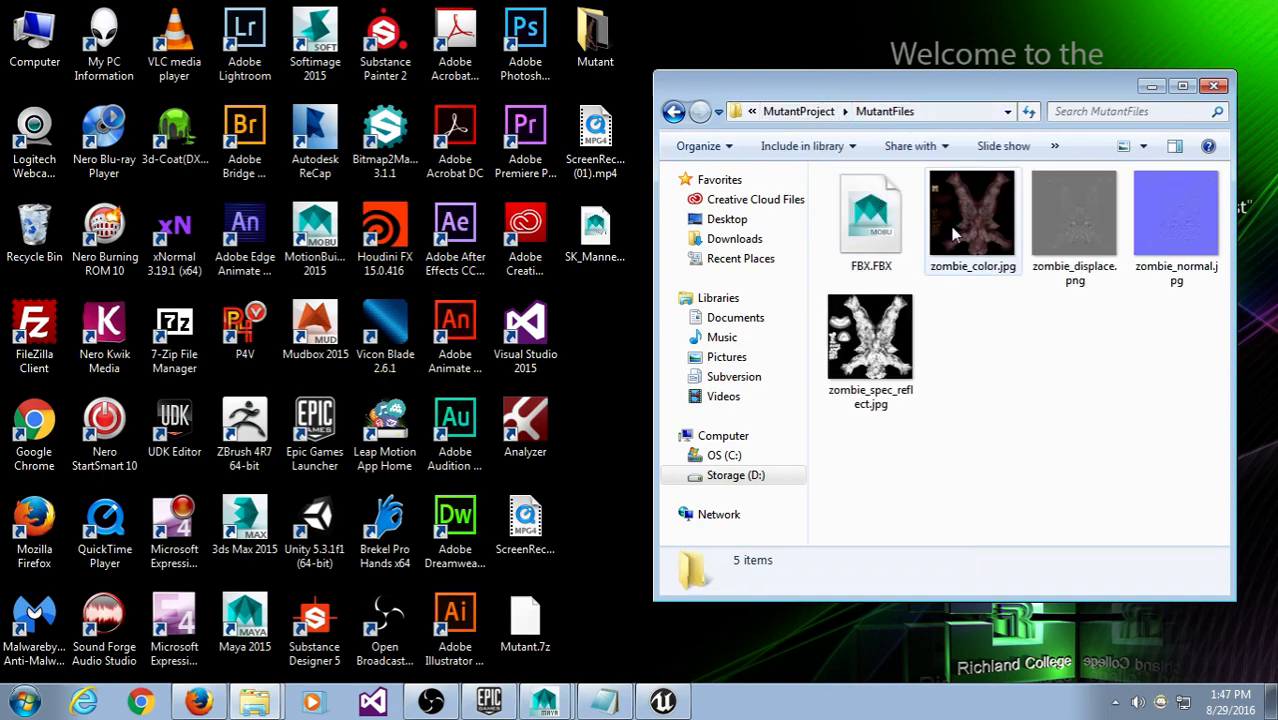
left_click(956, 236)
right_click(960, 232)
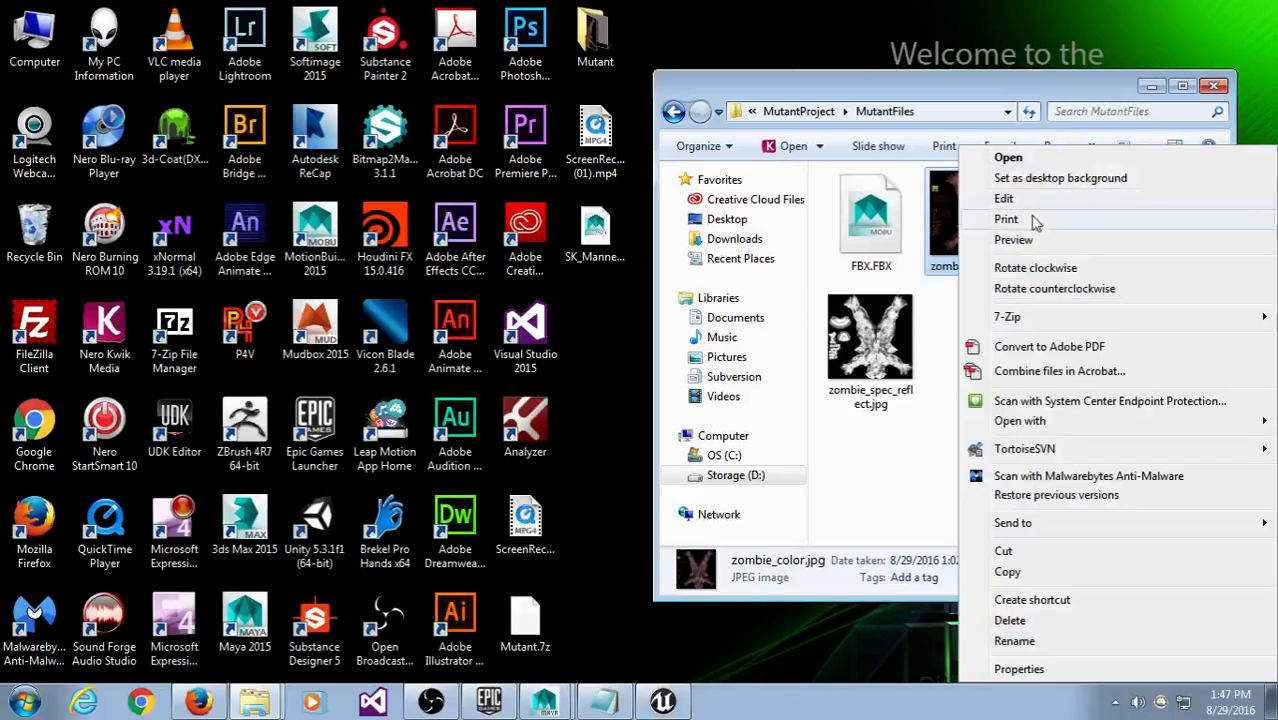
mouse_move(1036, 428)
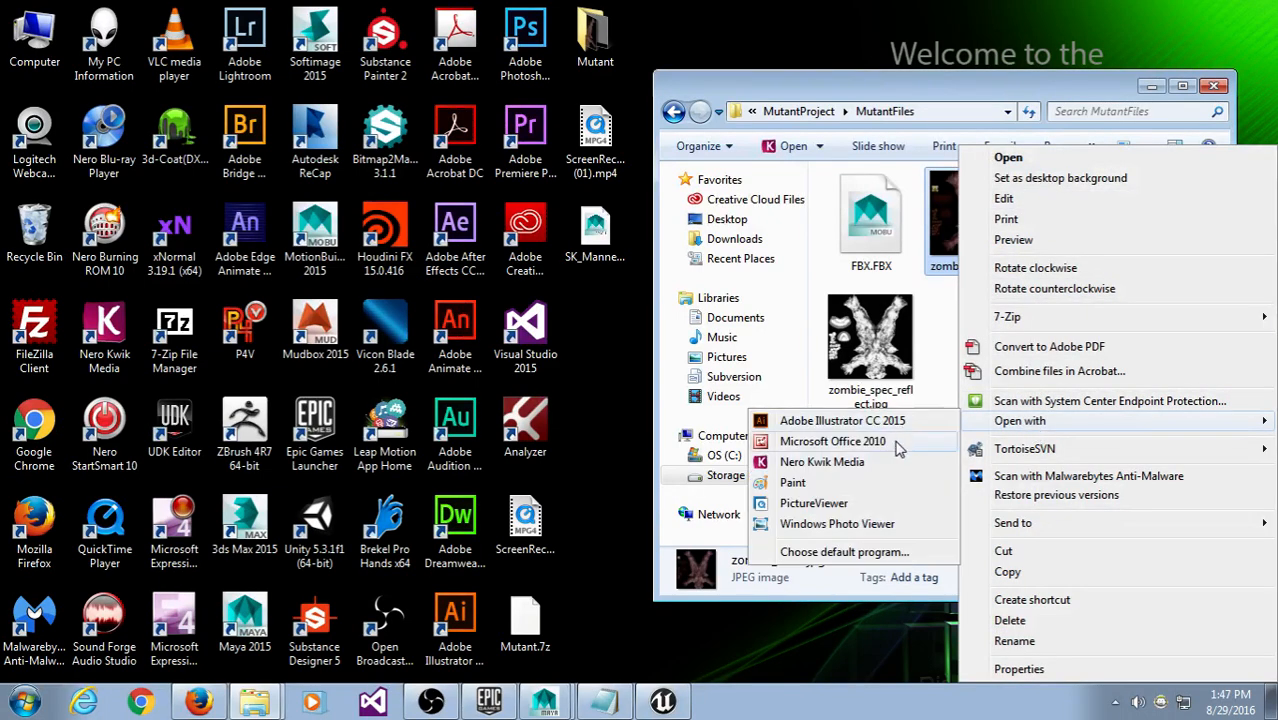
left_click(886, 485)
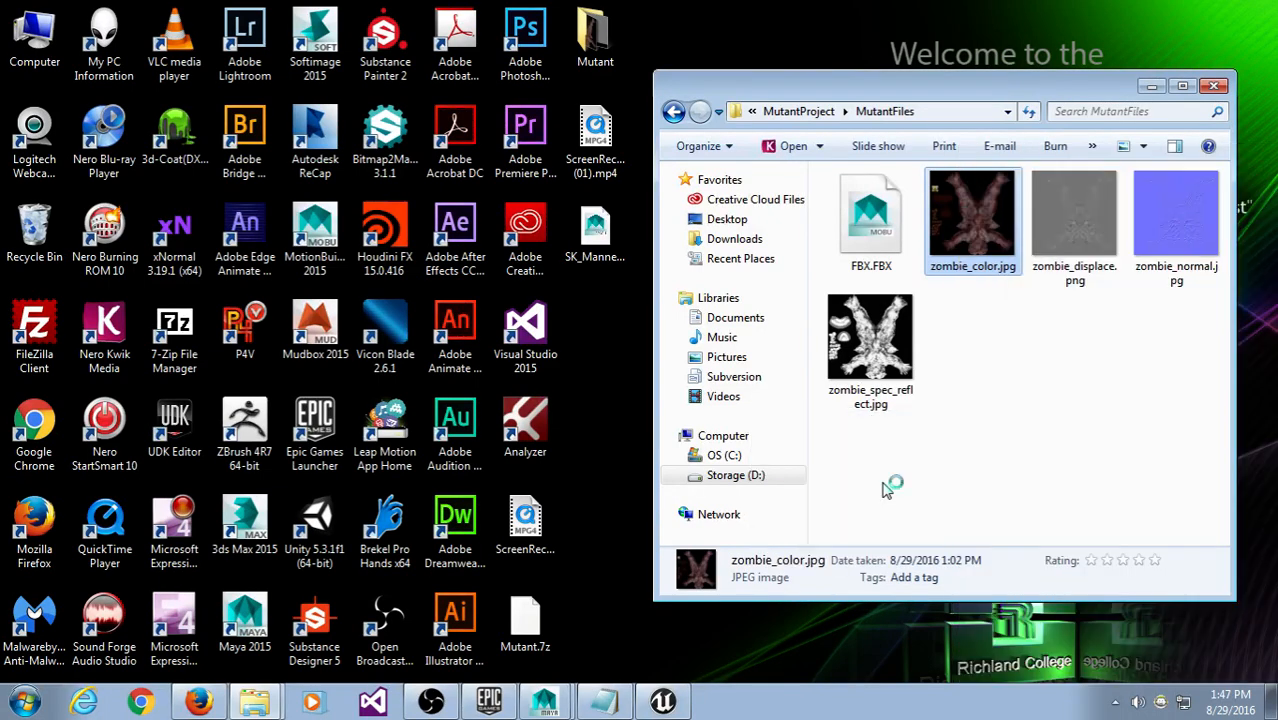
scroll(682, 408, "down", 10)
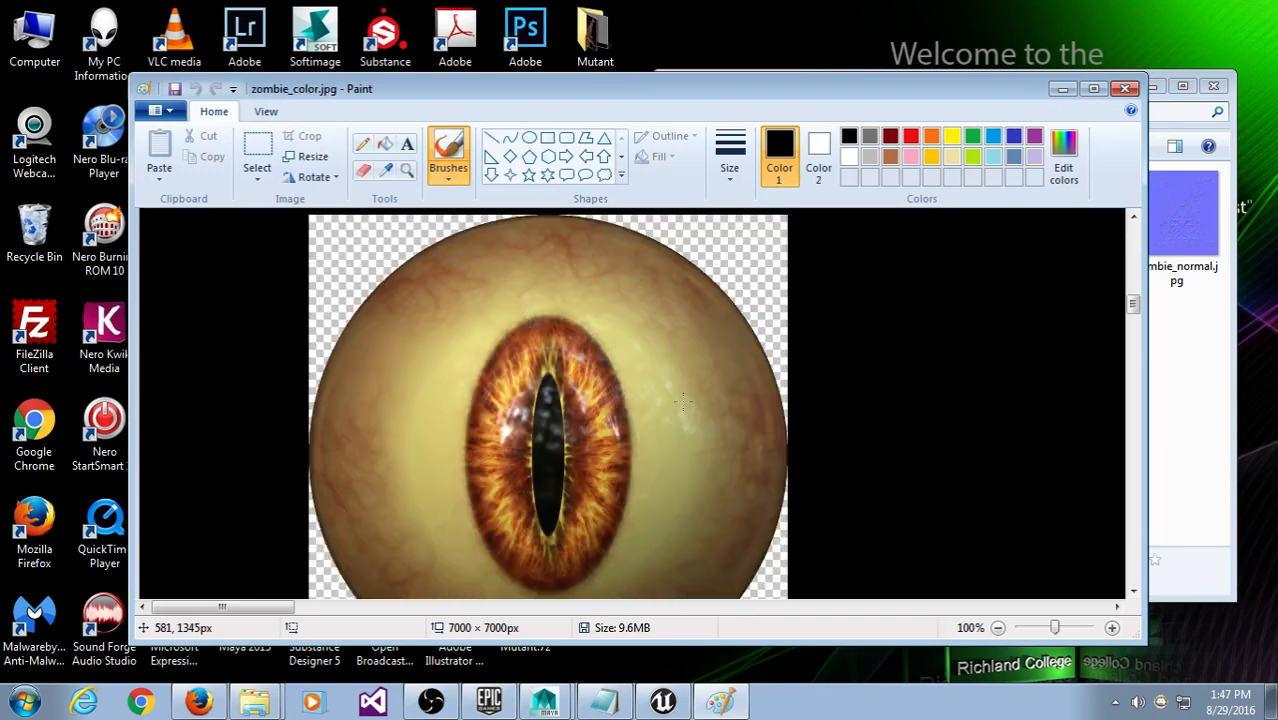
left_click(1125, 88)
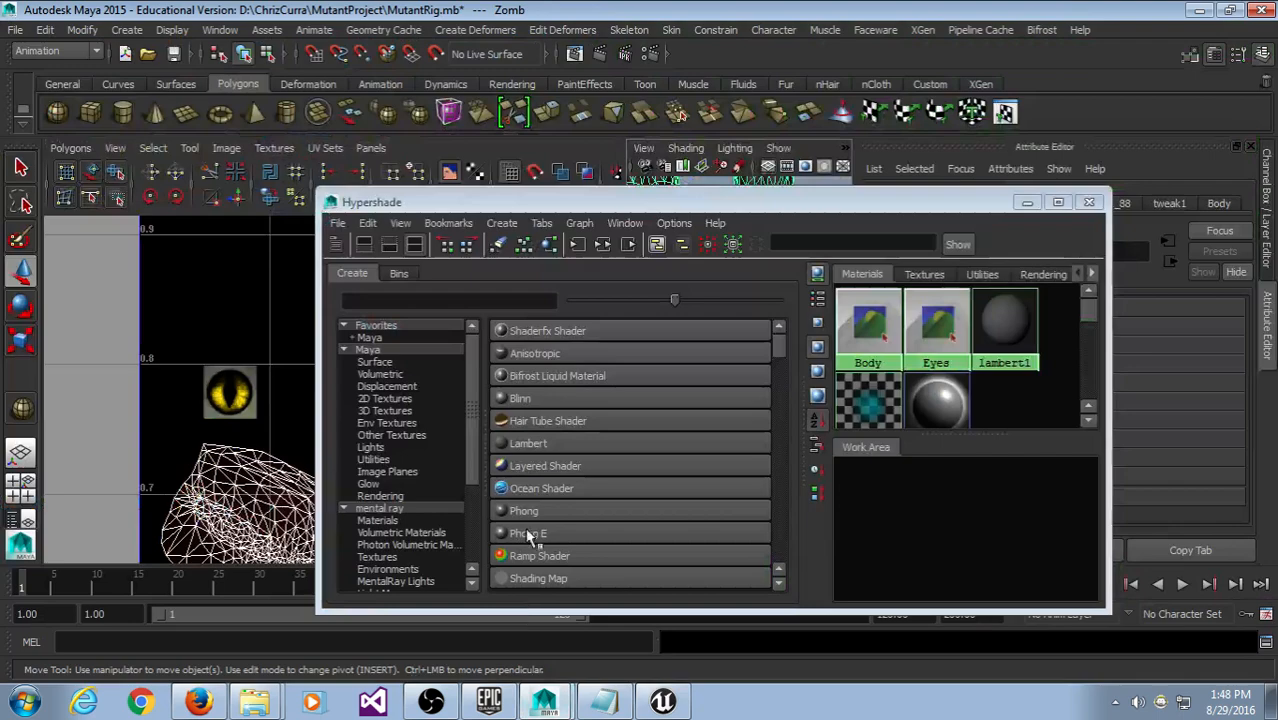
Step: Return to Maya, show the Body material's color file texture settings and reload its zombie_color.jpg image
left_click(542, 703)
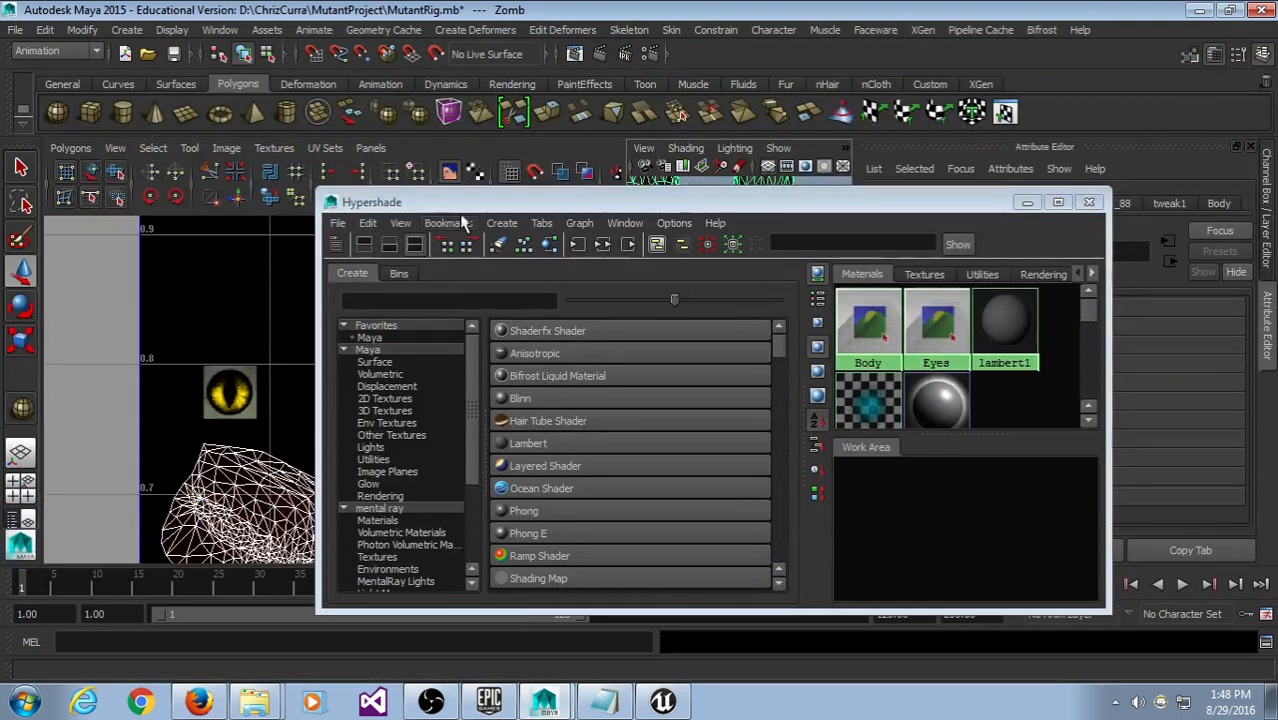
left_click_drag(460, 207, 524, 153)
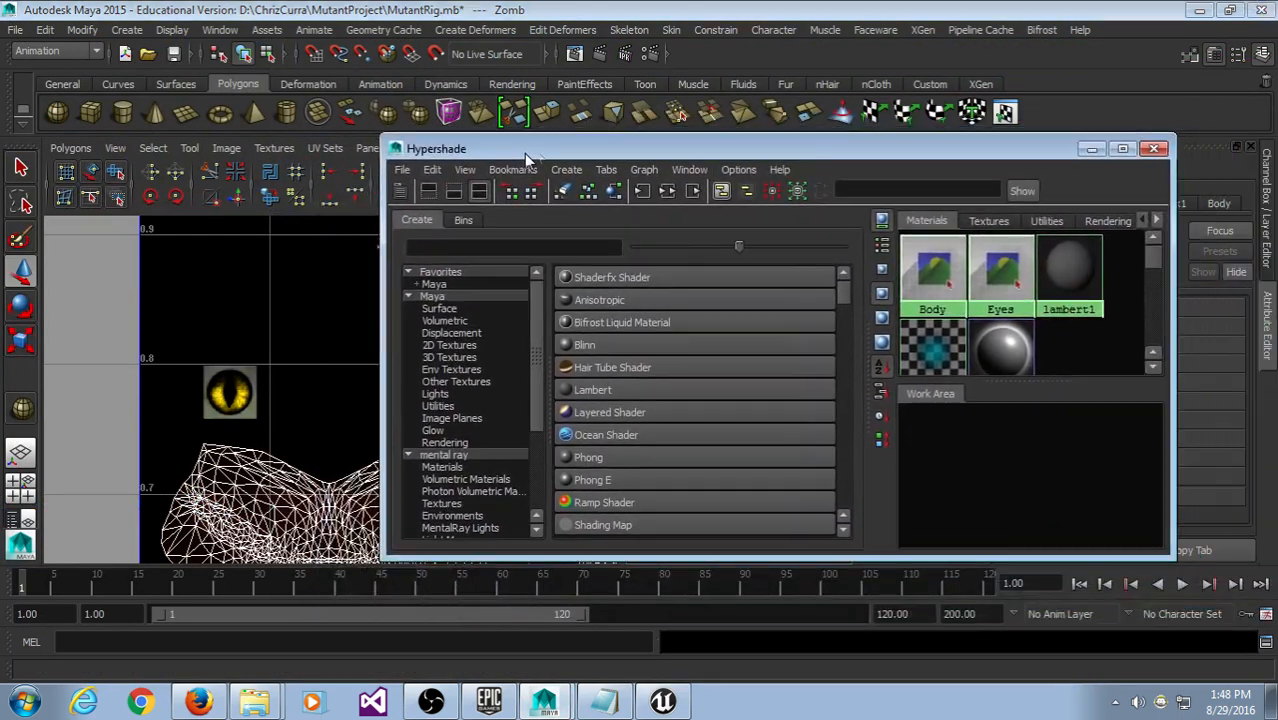
left_click(925, 280)
left_click_drag(918, 148, 578, 127)
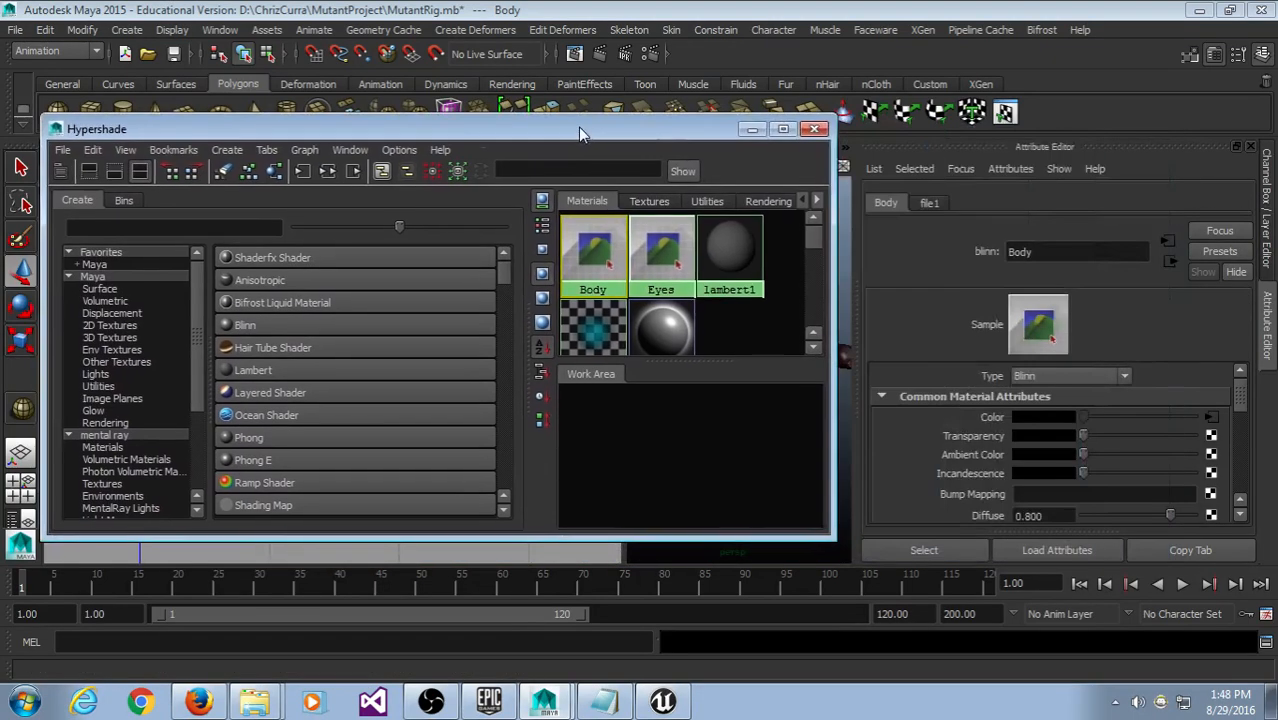
left_click(1211, 417)
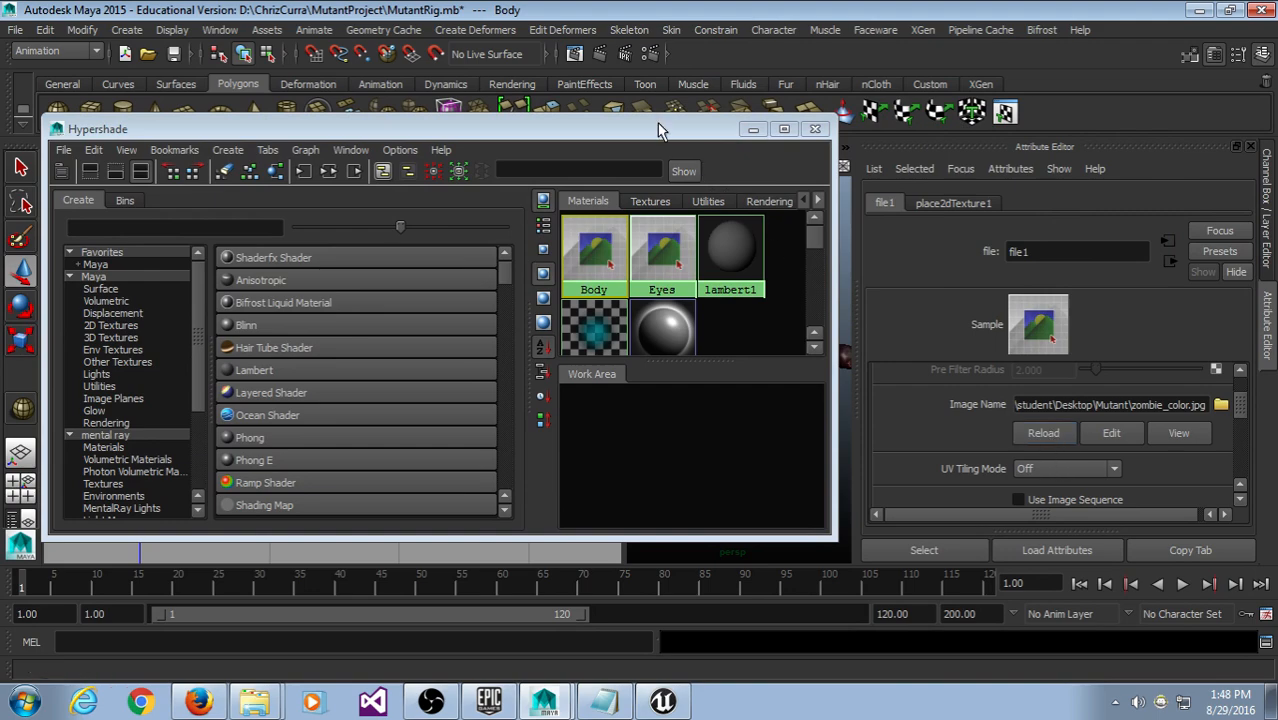
Step: View the Eyes material's color texture image in FCheck to examine the eye, and close the viewer
left_click_drag(657, 123, 716, 139)
left_click(723, 272)
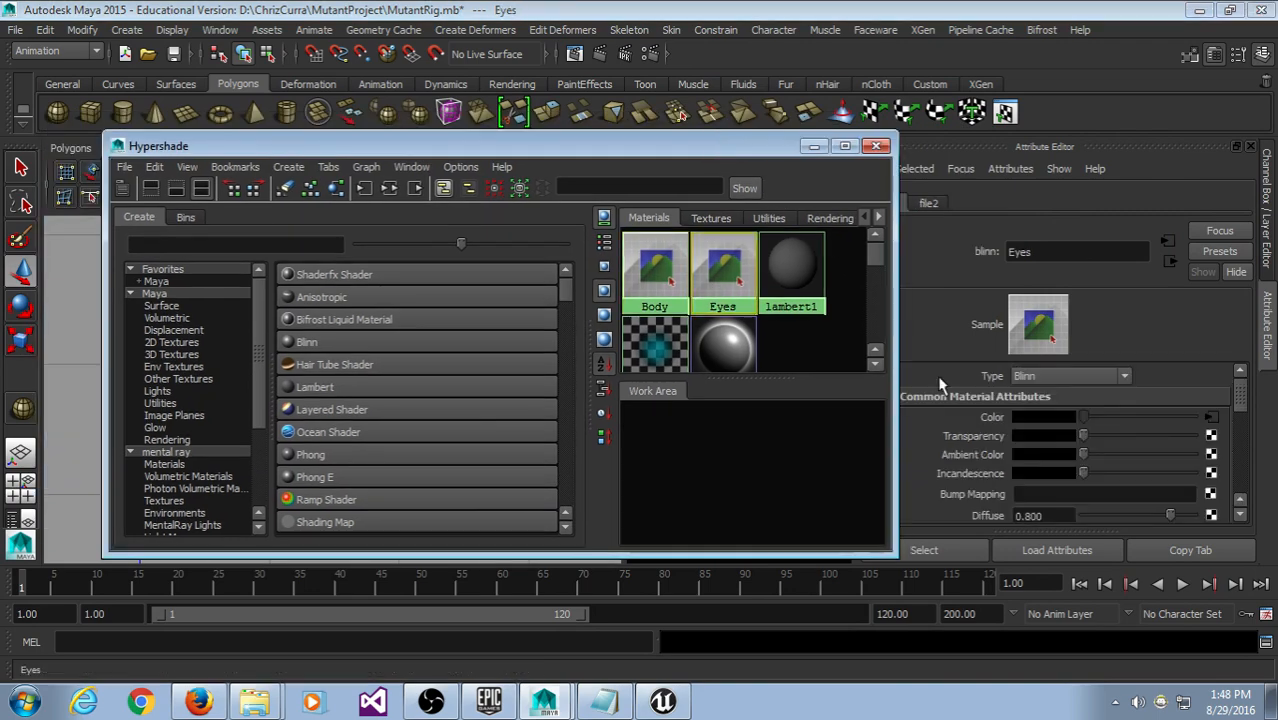
left_click(1212, 417)
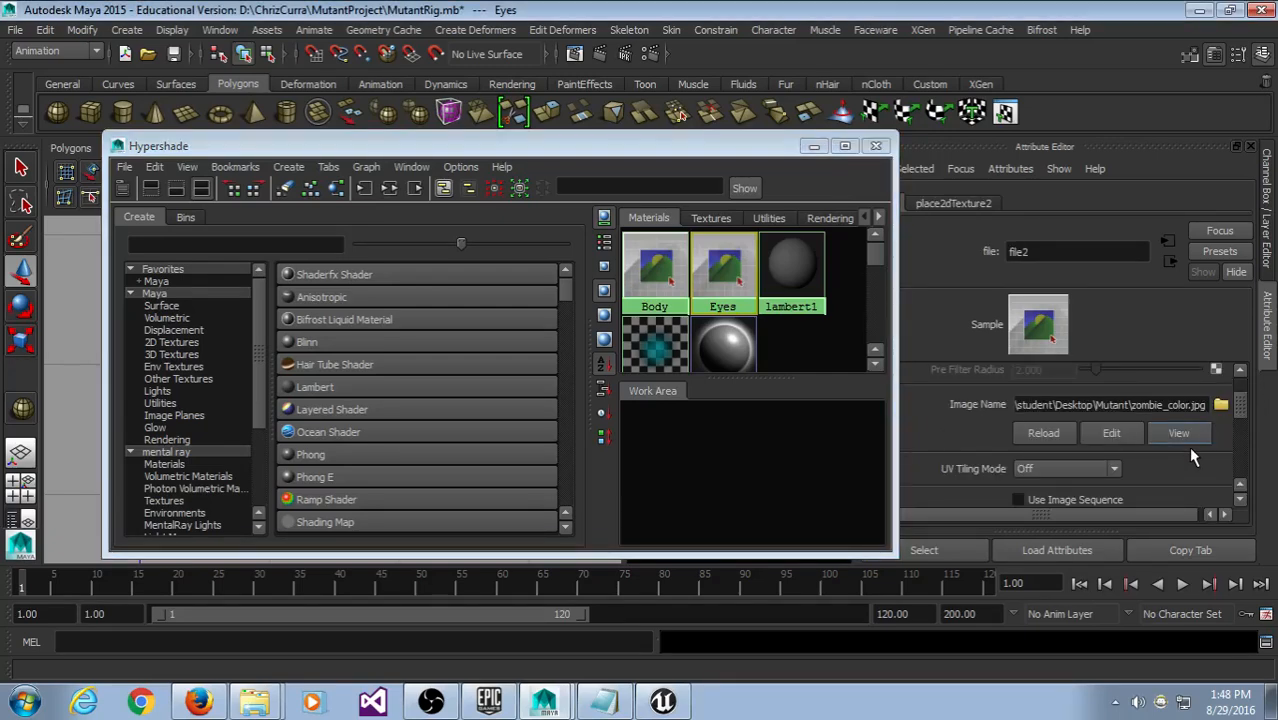
left_click(1179, 440)
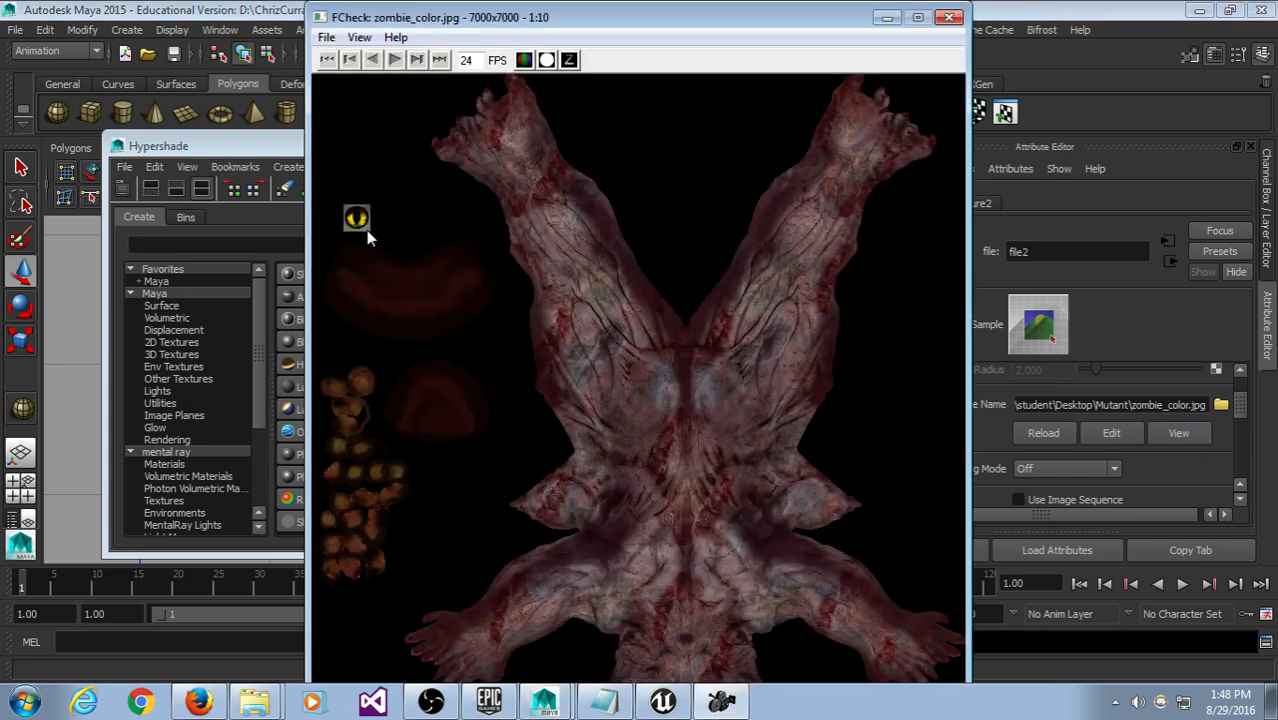
left_click(948, 17)
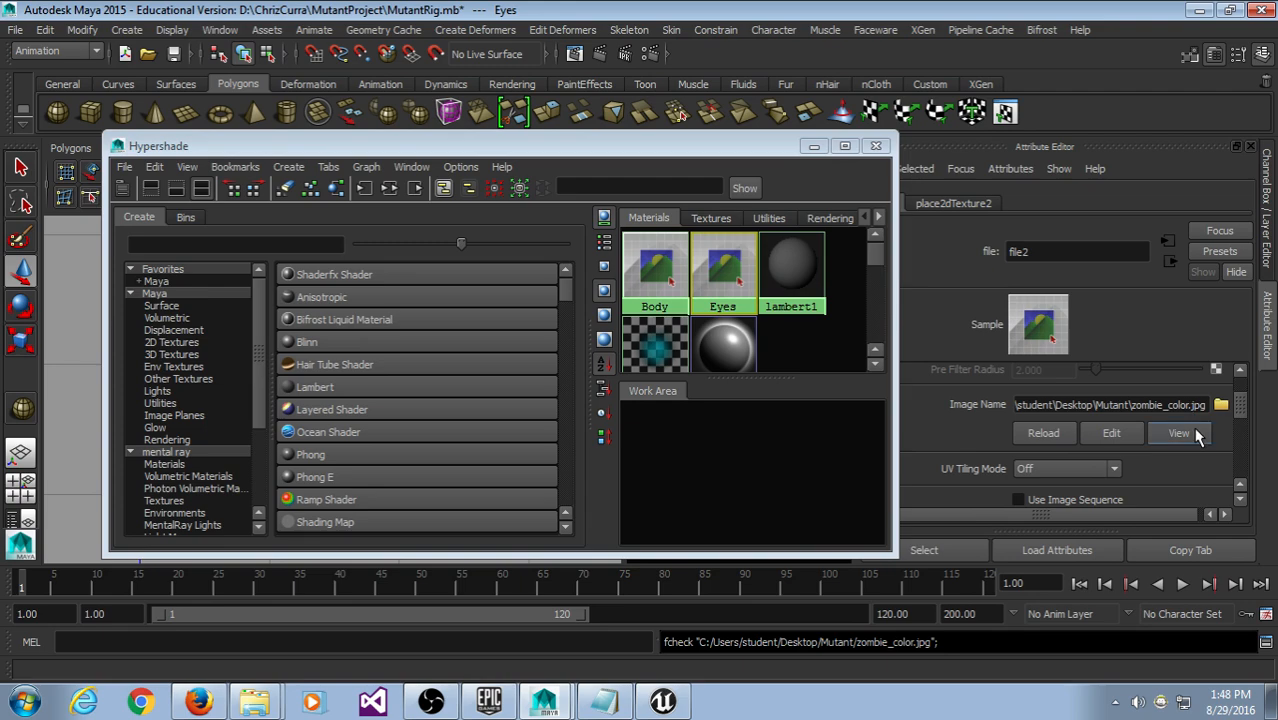
Step: Point the Eyes material's file texture to zombie_color.jpg in the MutantProject\MutantFiles folder on drive D
triple_click(1163, 406)
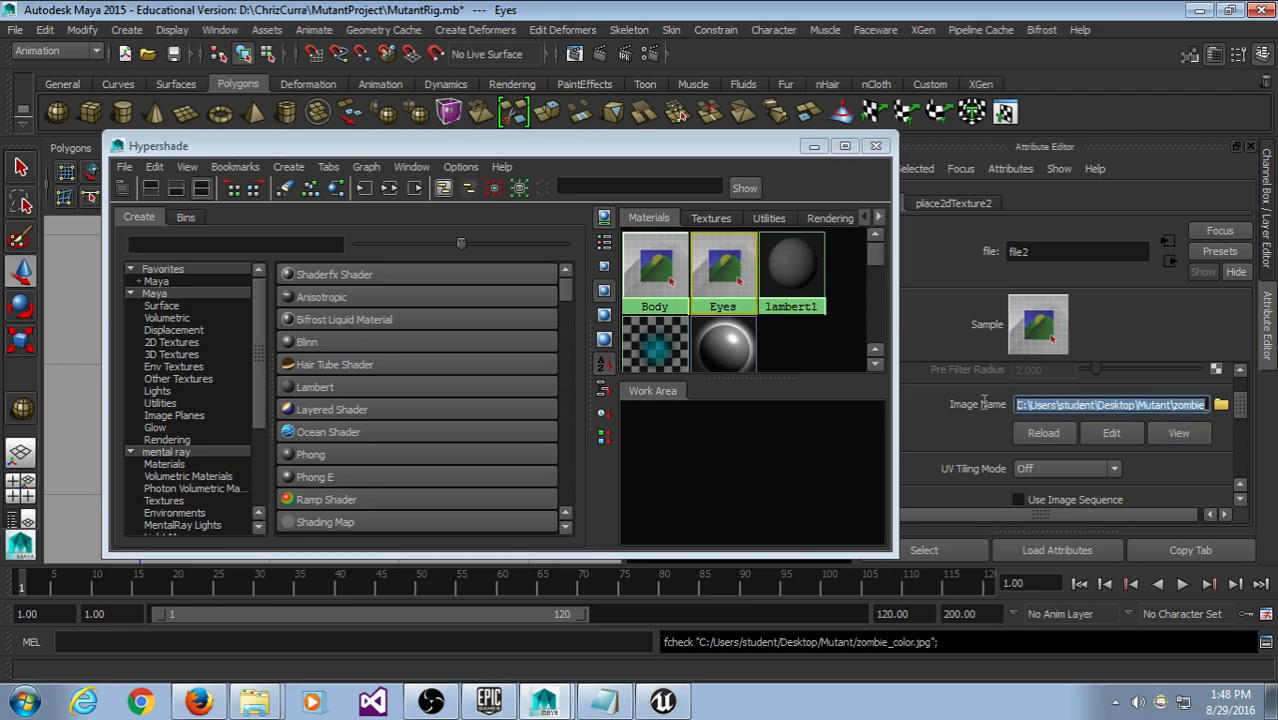
left_click(1178, 410)
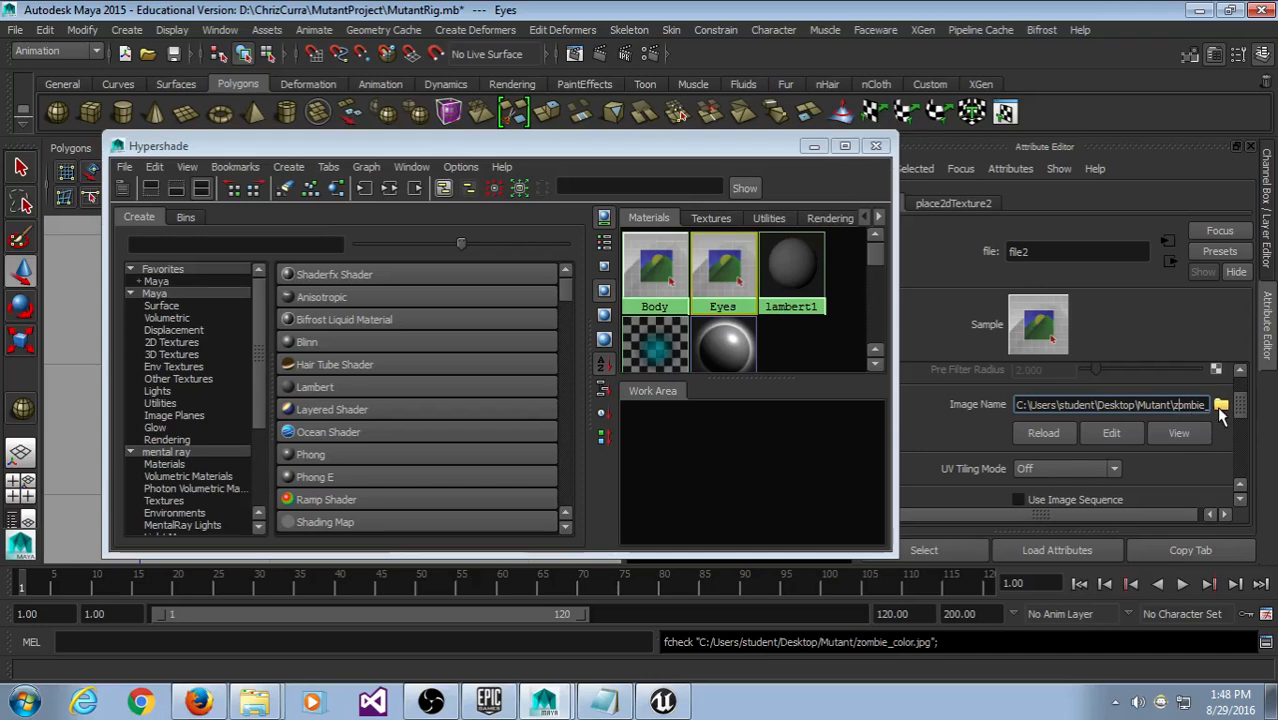
left_click(1220, 406)
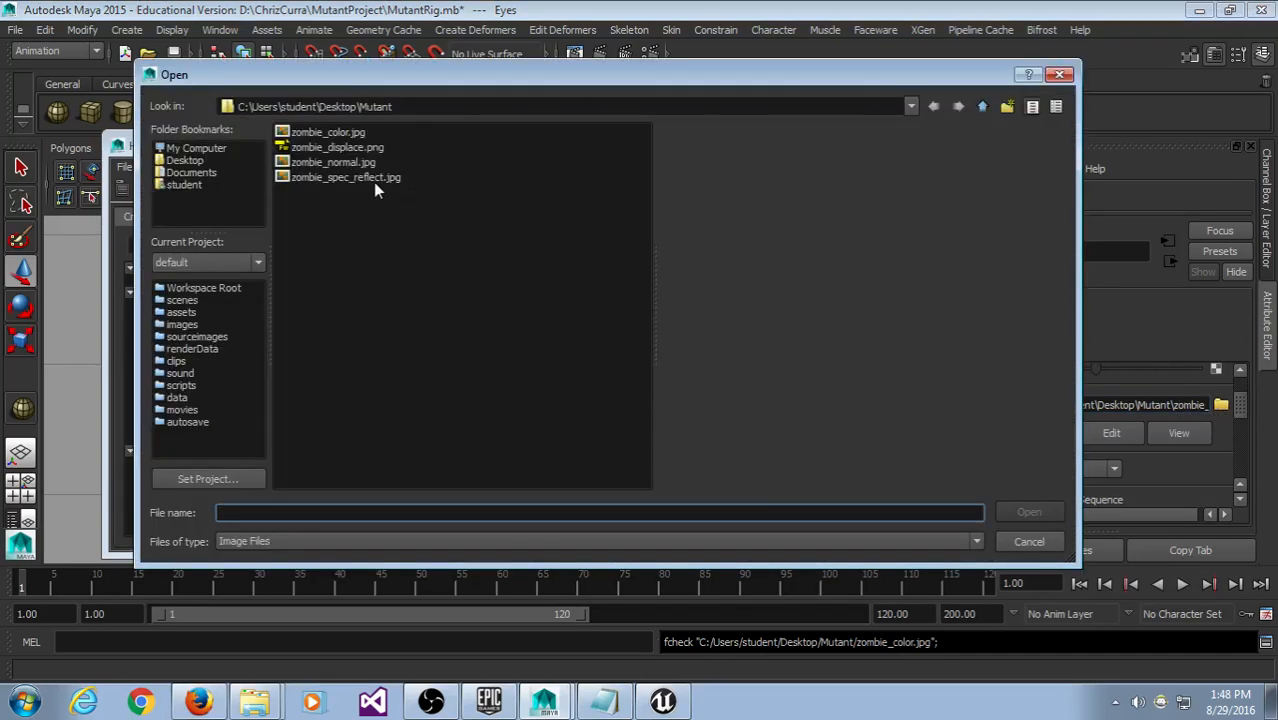
left_click(205, 148)
double_click(300, 147)
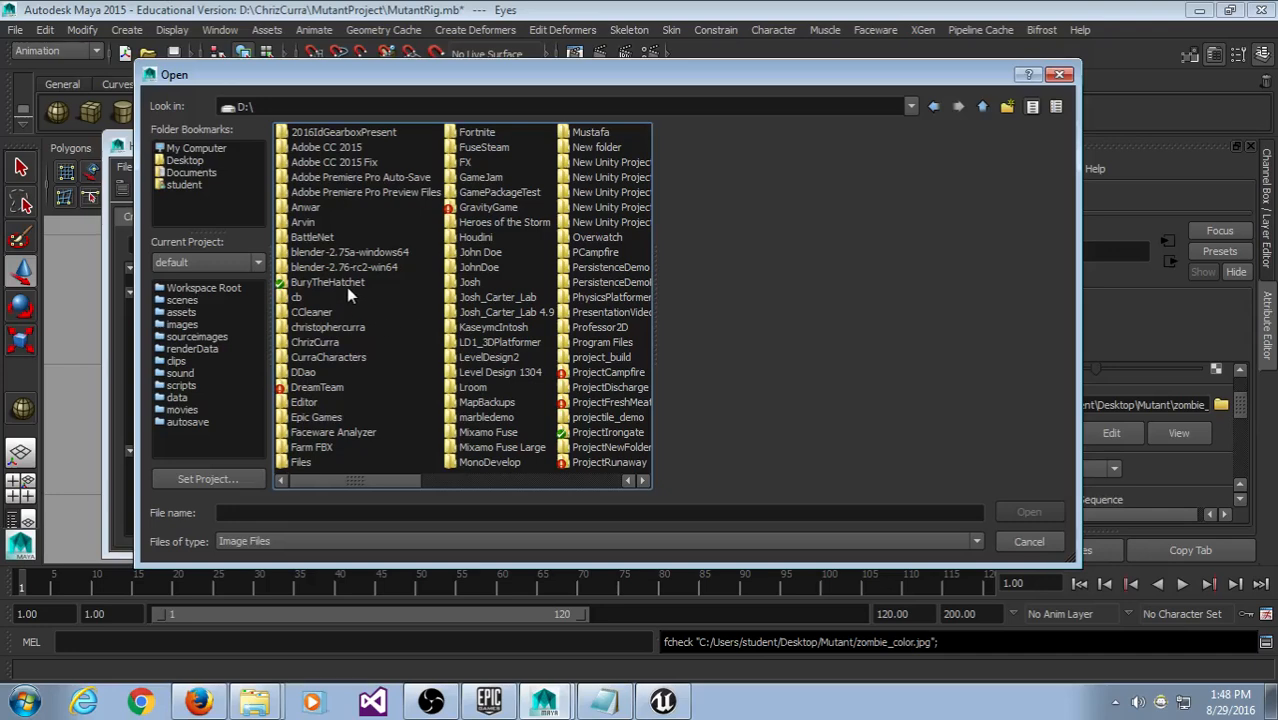
double_click(330, 341)
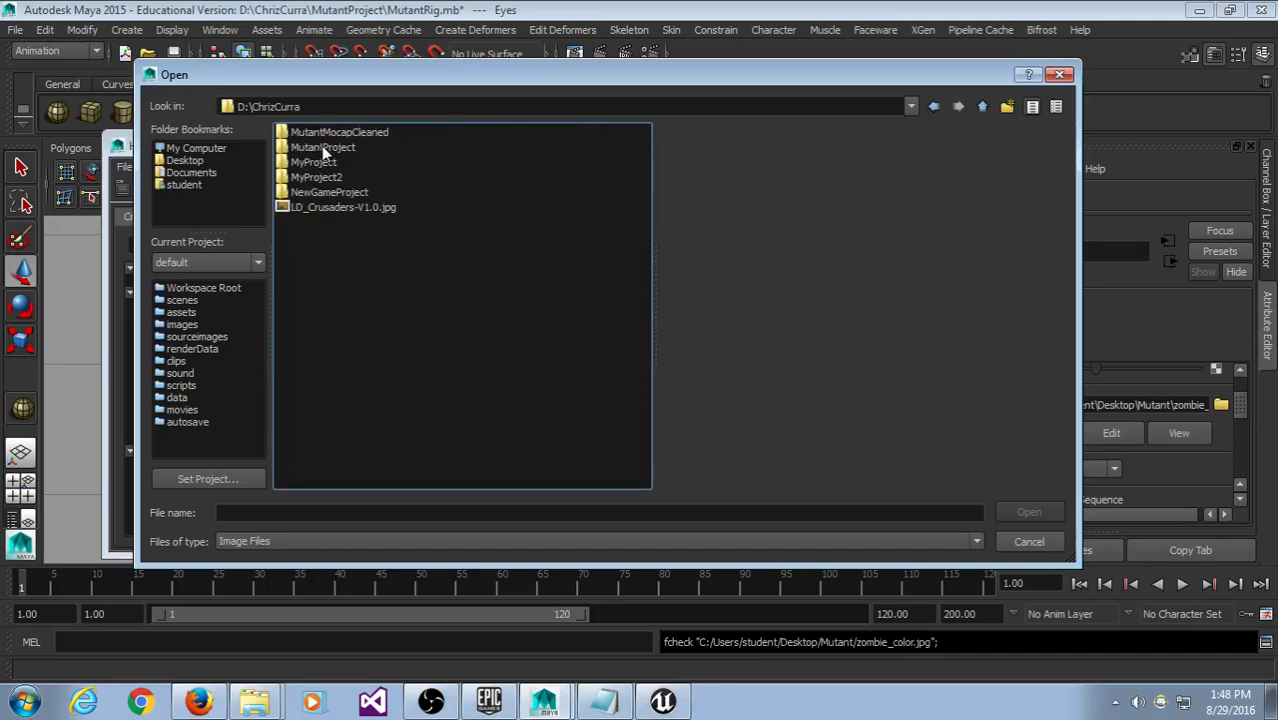
double_click(322, 147)
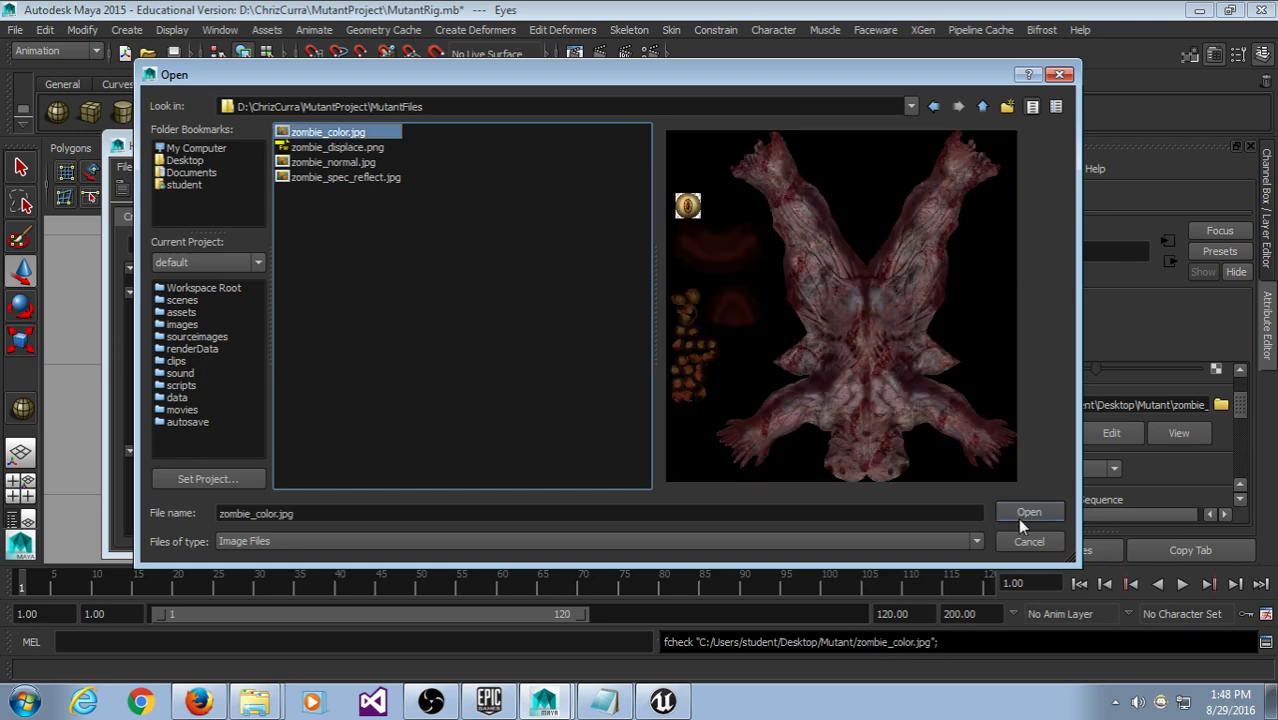
left_click(1025, 513)
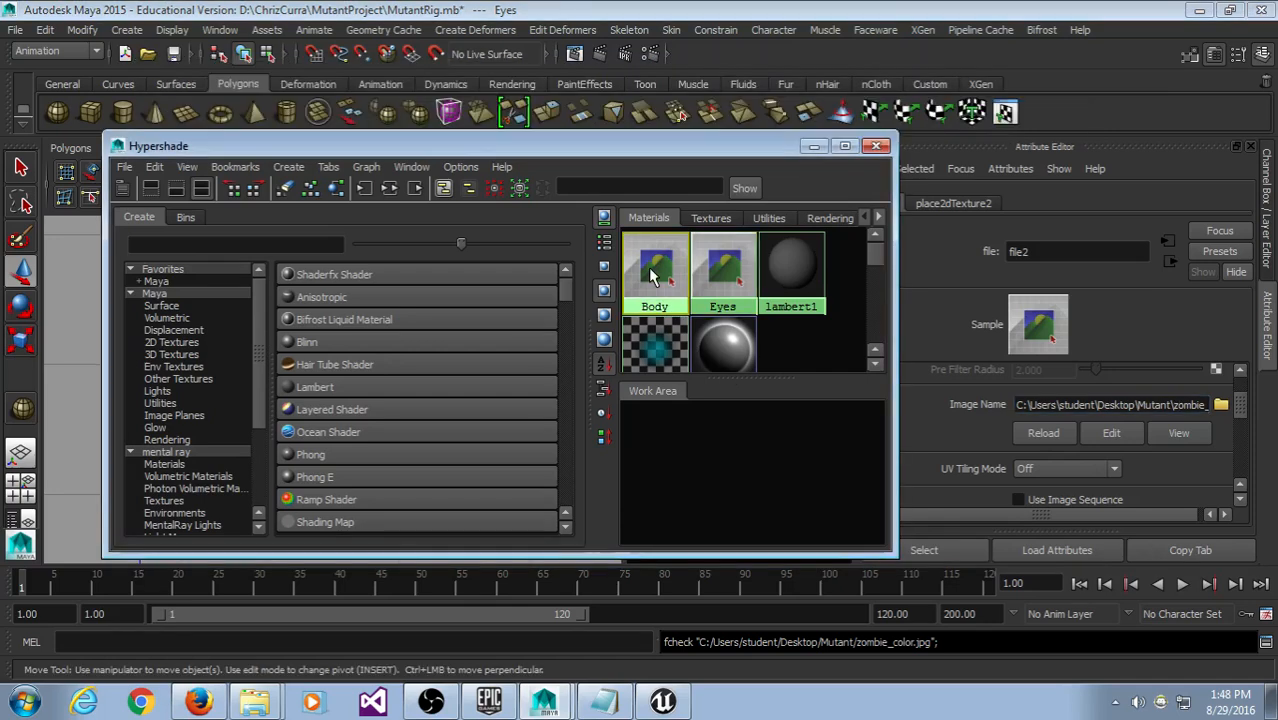
Step: Pick zombie_color.jpg from the MutantFiles folder again as the file texture image, and close the Hypershade
left_click(1222, 406)
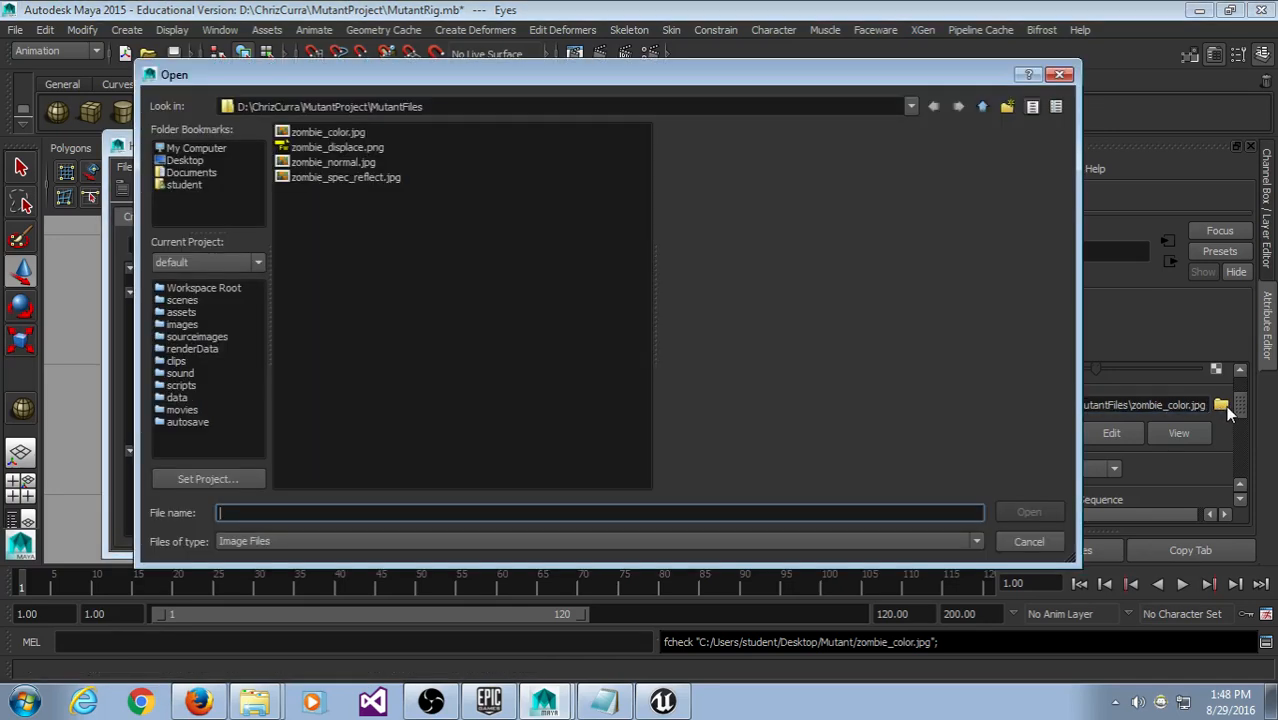
left_click(331, 134)
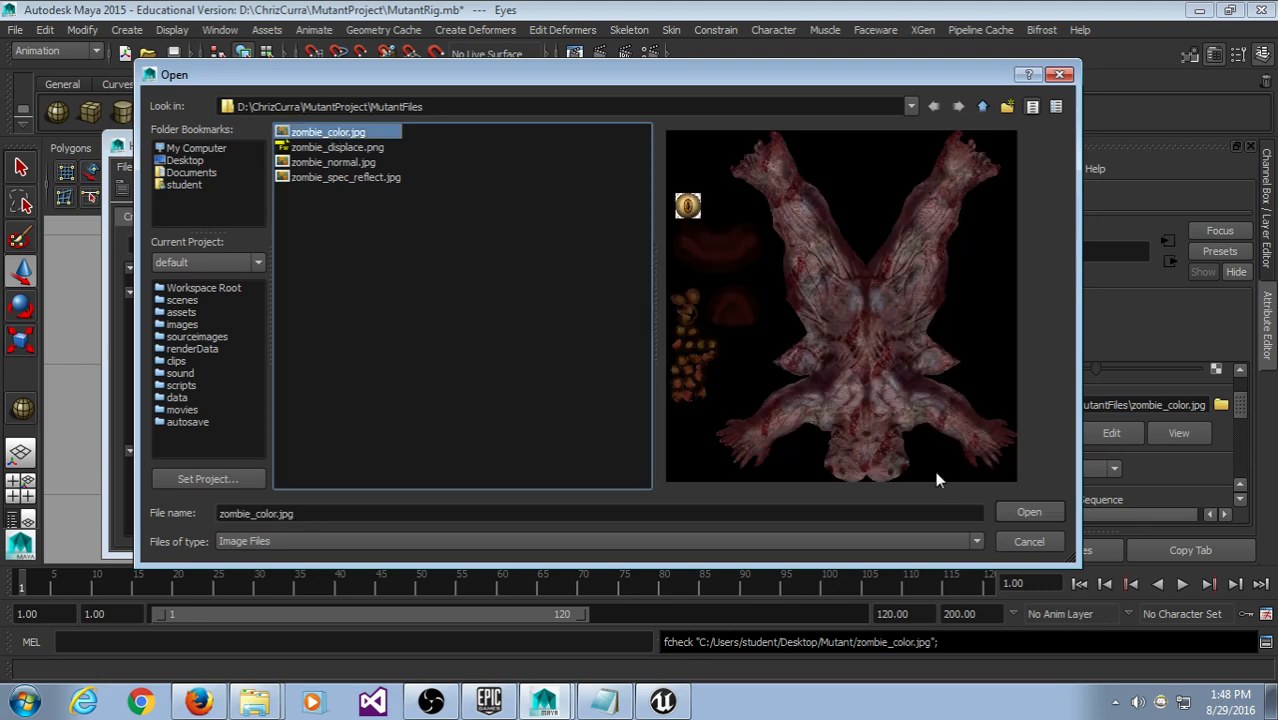
left_click(1026, 513)
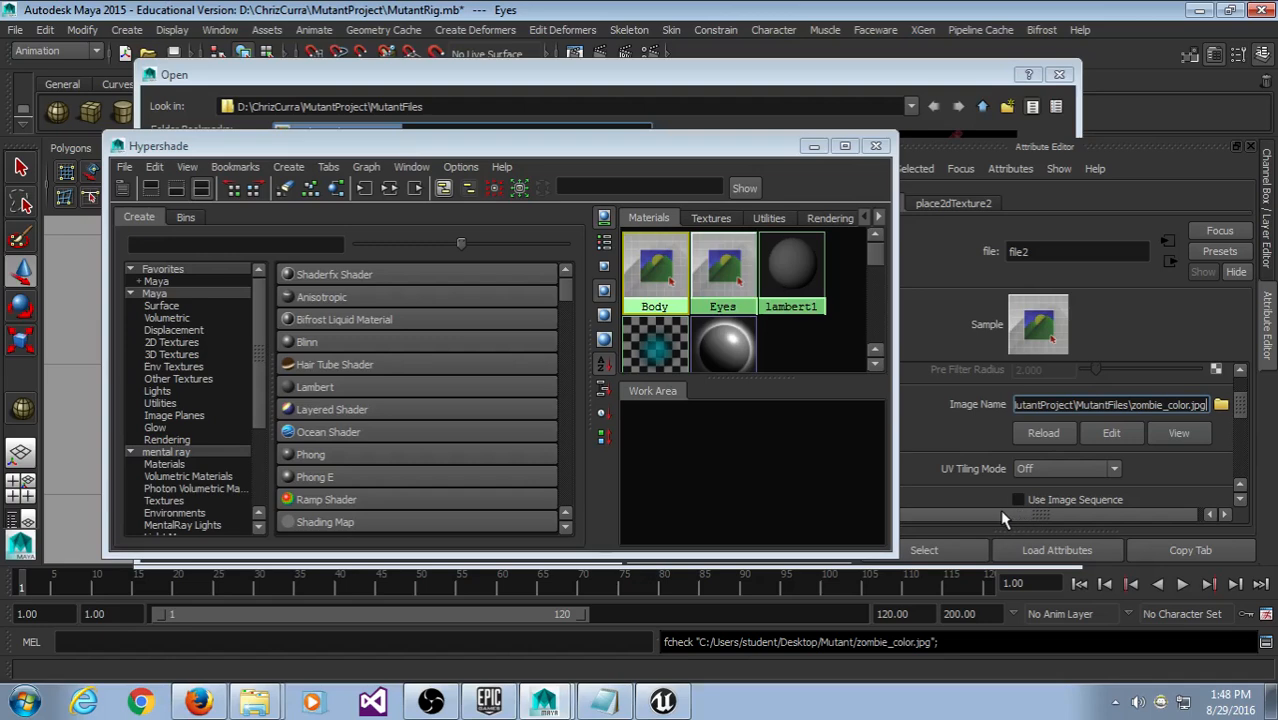
left_click(876, 150)
left_click(876, 149)
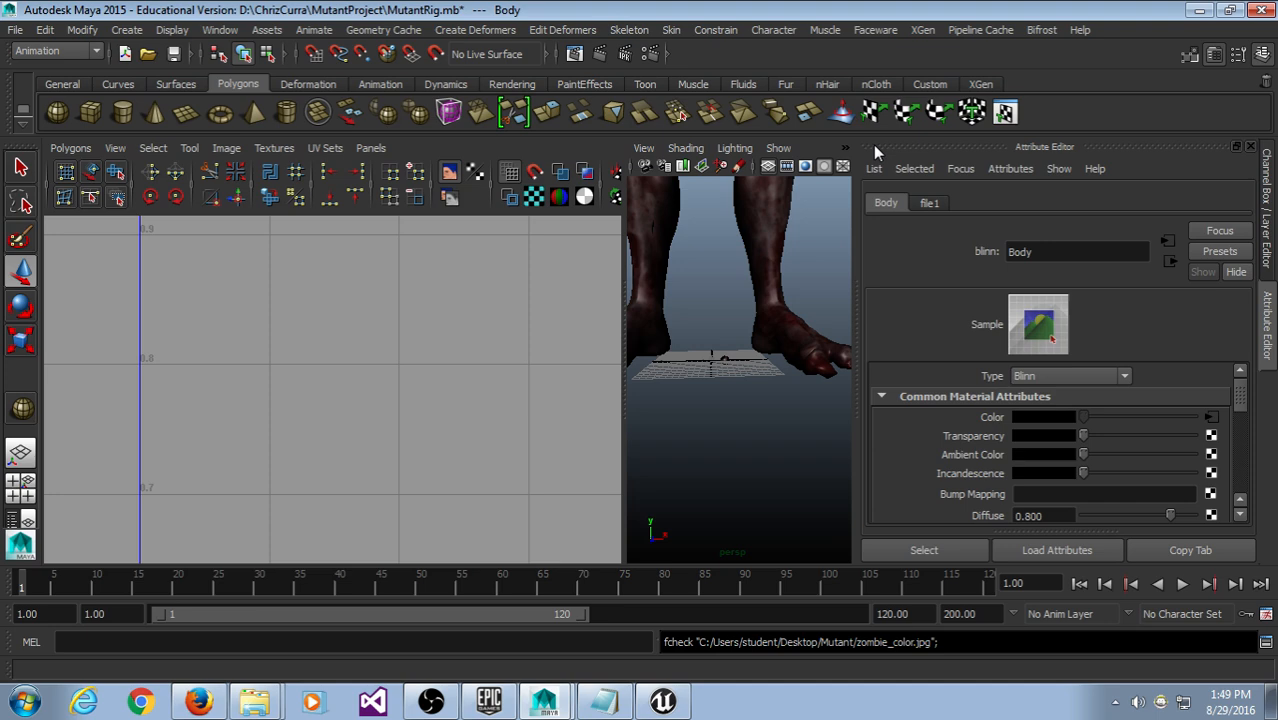
Step: Widen the perspective view, select the eye sphere and frame both it and its UV layout over the zombie texture
key("a")
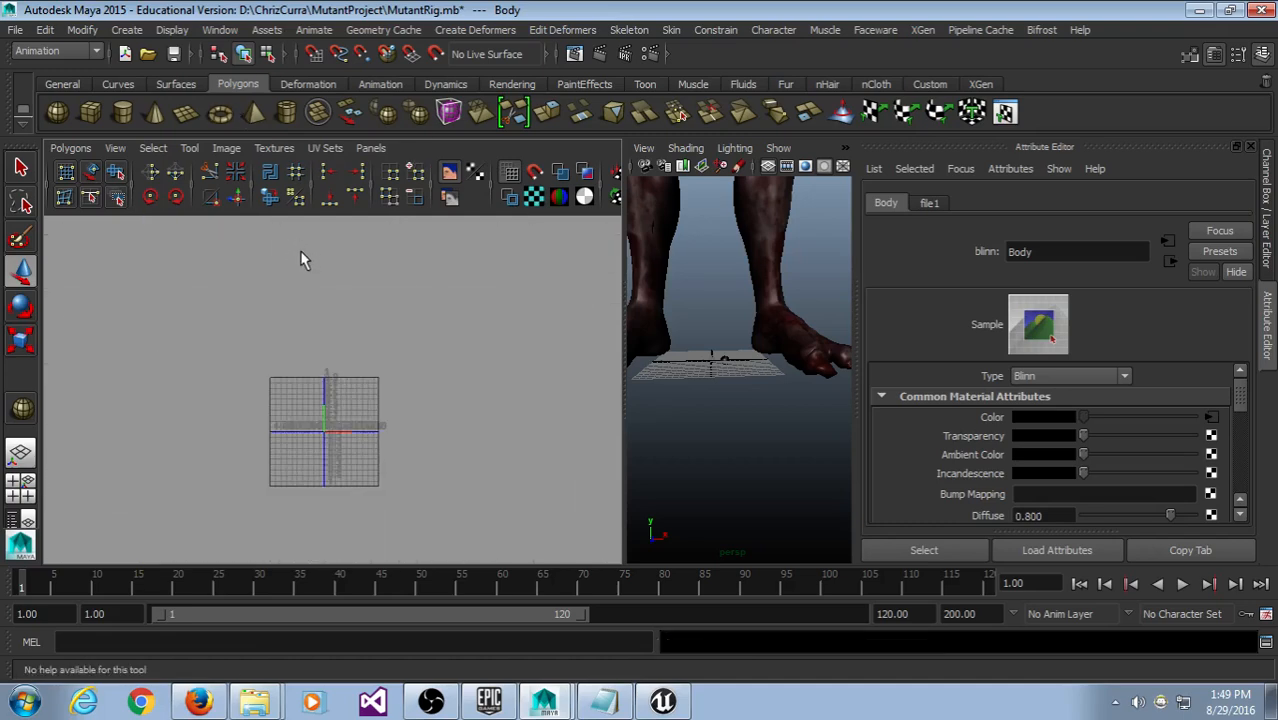
left_click_drag(622, 374, 466, 378)
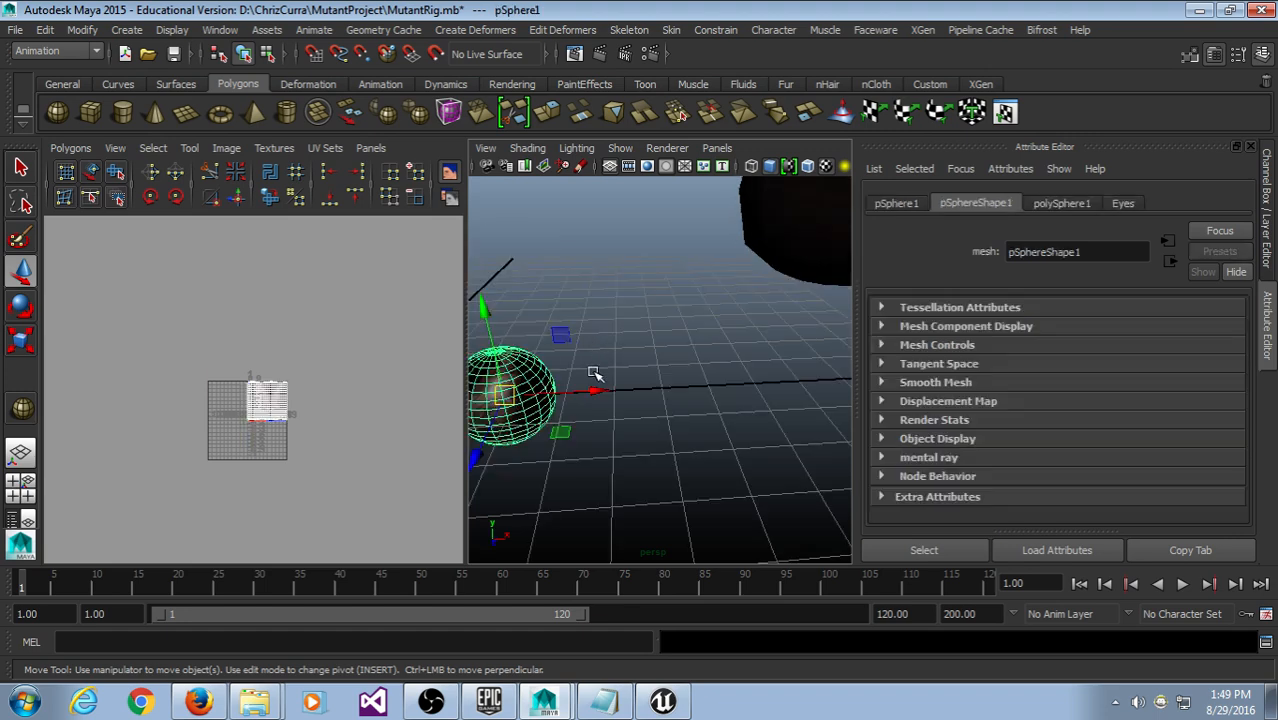
key("f")
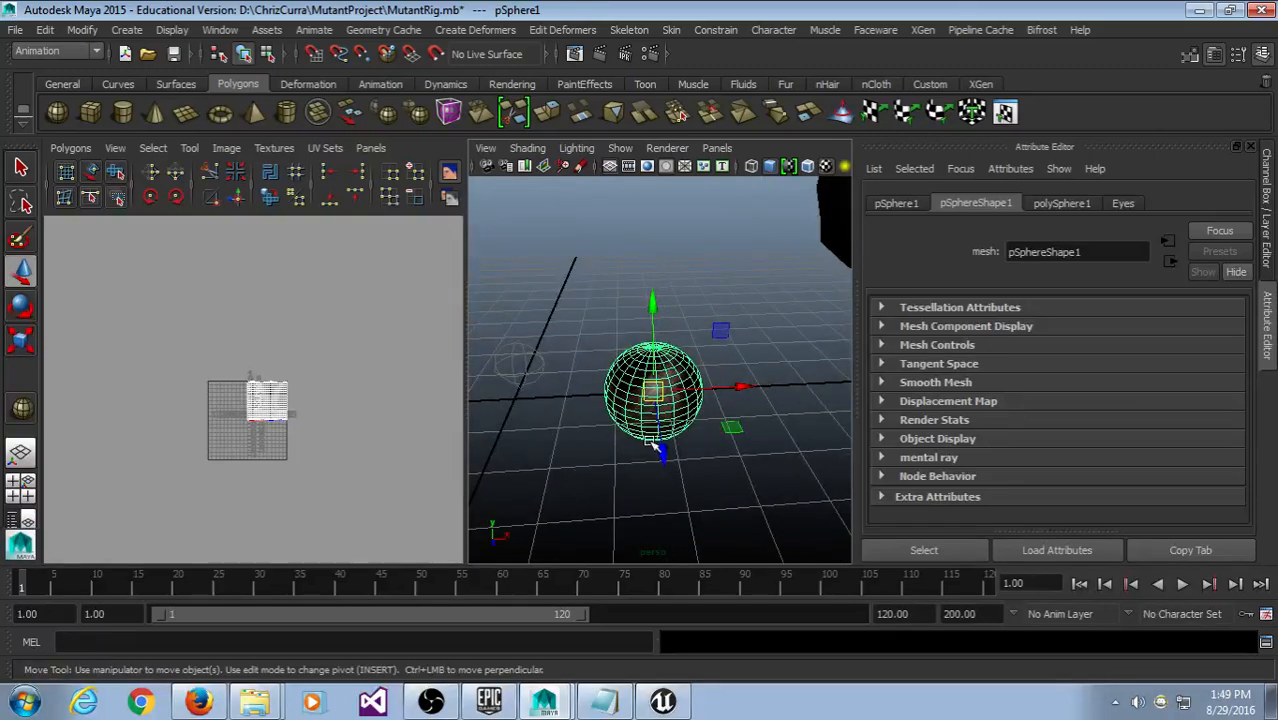
left_click_drag(657, 450, 640, 476, "alt")
scroll(265, 466, "up", 6)
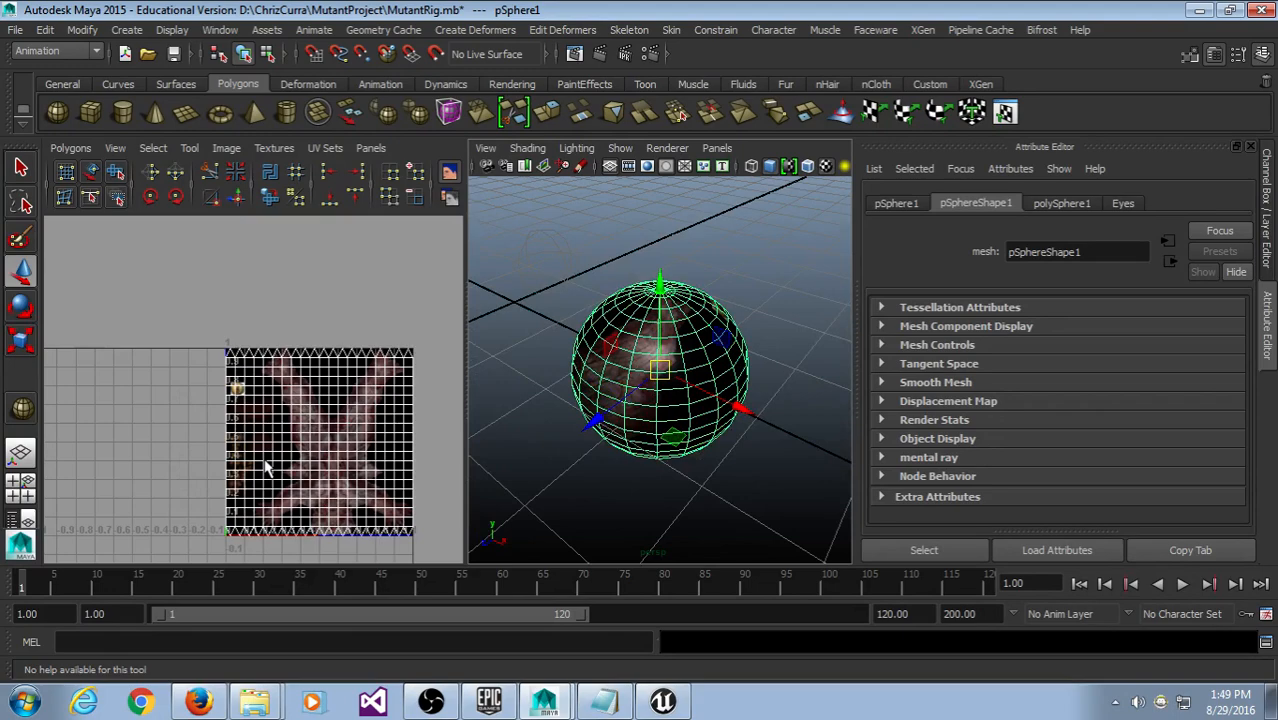
scroll(265, 466, "up", 7)
scroll(265, 466, "down", 3)
middle_click_drag(323, 472, 181, 370, "alt")
scroll(201, 390, "down", 3)
scroll(195, 378, "up", 3)
scroll(195, 378, "down", 4)
scroll(195, 376, "up", 2)
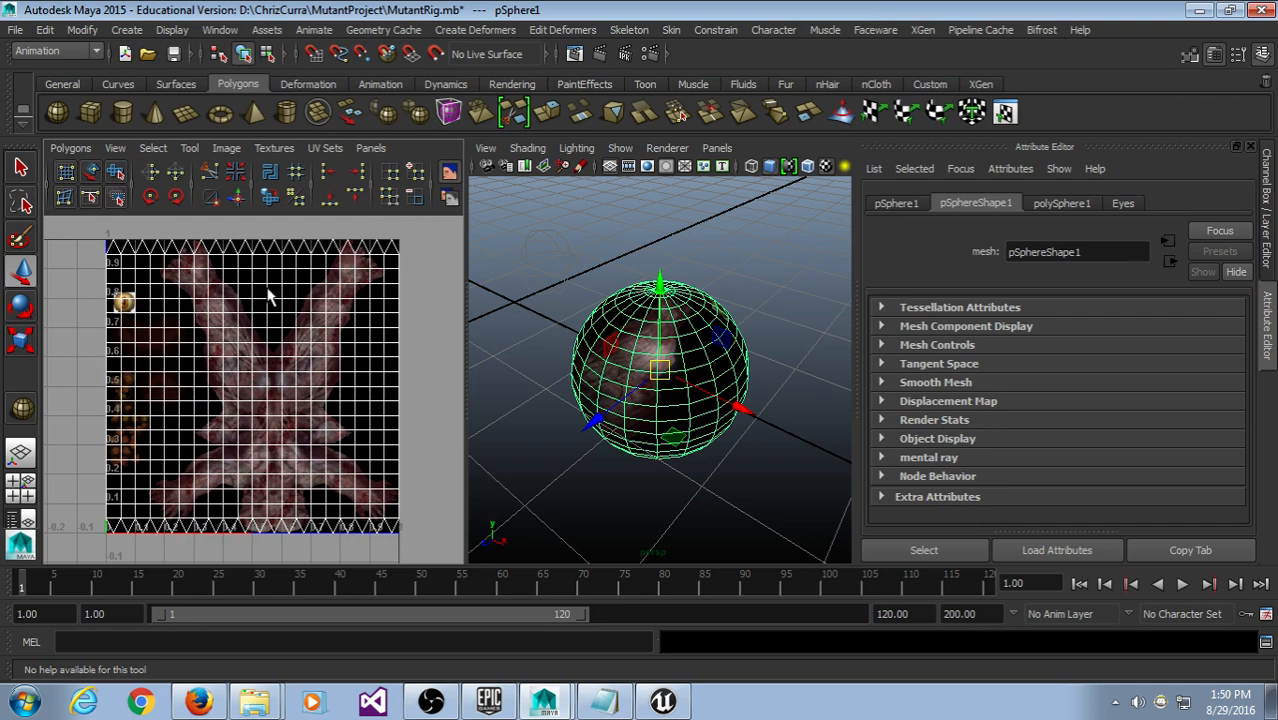
Step: Try to scale all of the sphere's UVs down uniformly about their centre
right_click_drag(268, 289, 268, 289)
left_click_drag(106, 243, 435, 557)
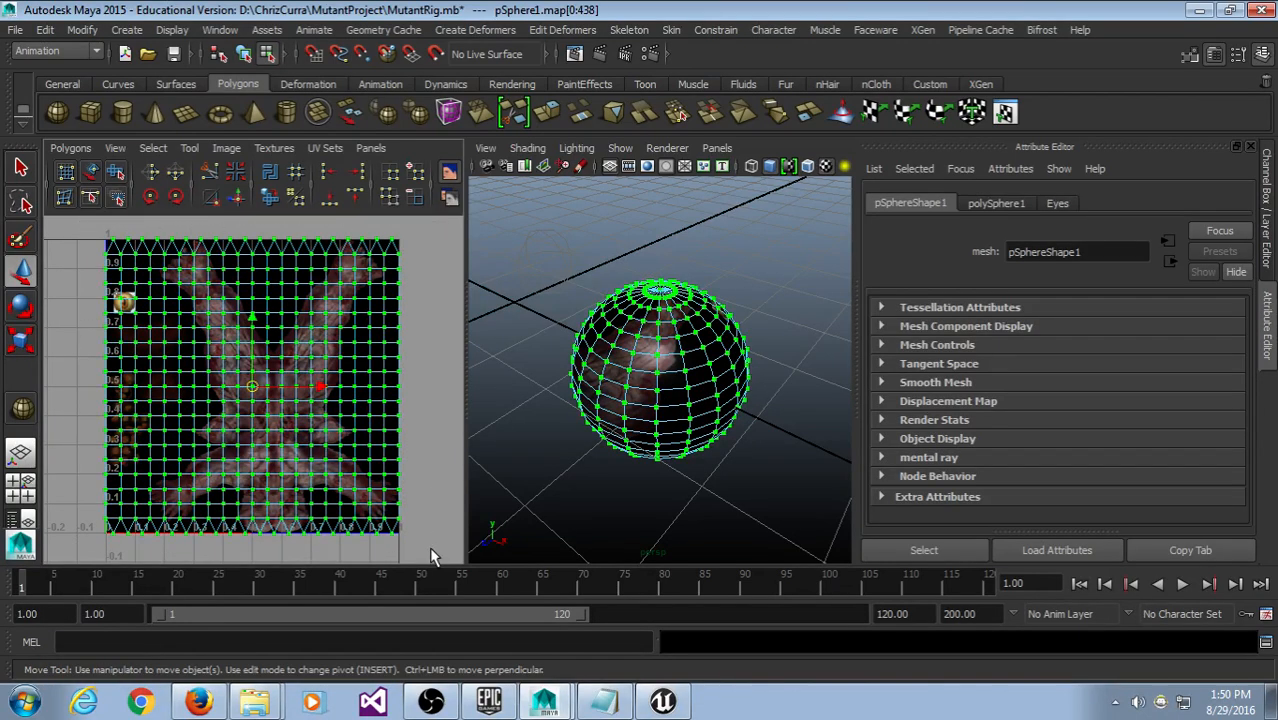
left_click(24, 343)
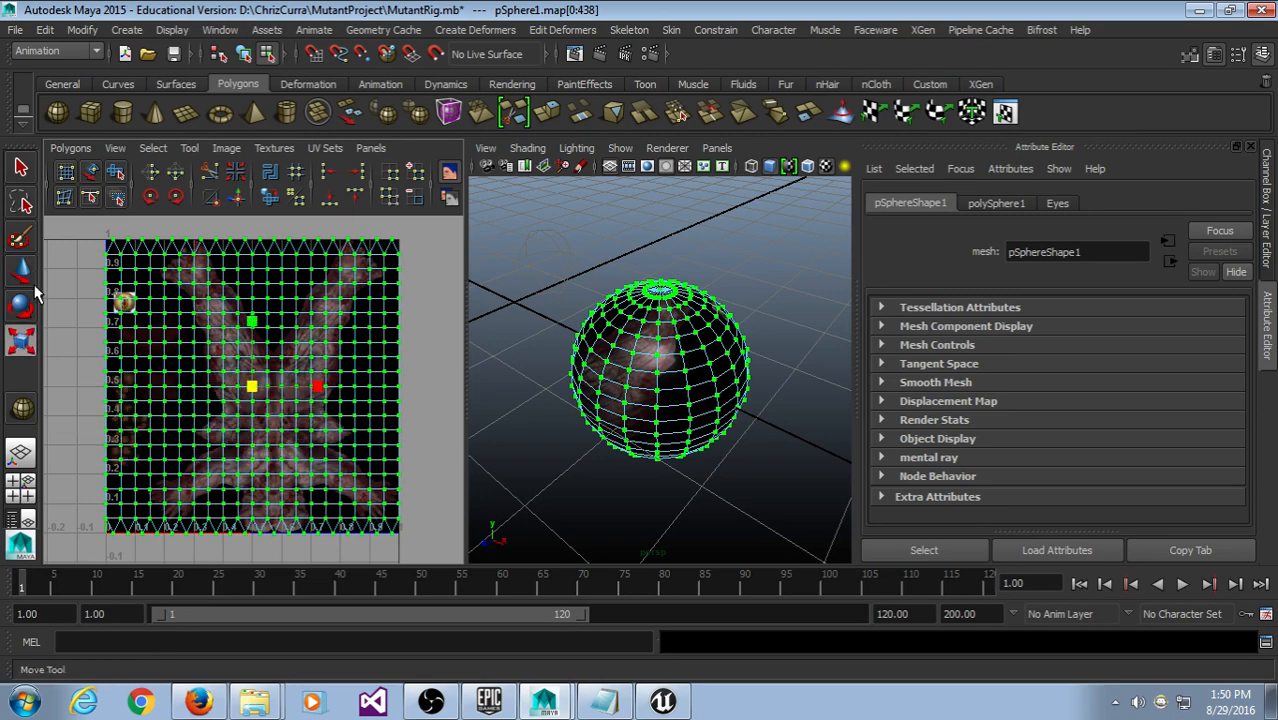
left_click_drag(263, 383, 252, 438)
key("ctrl+z")
key("ctrl+z")
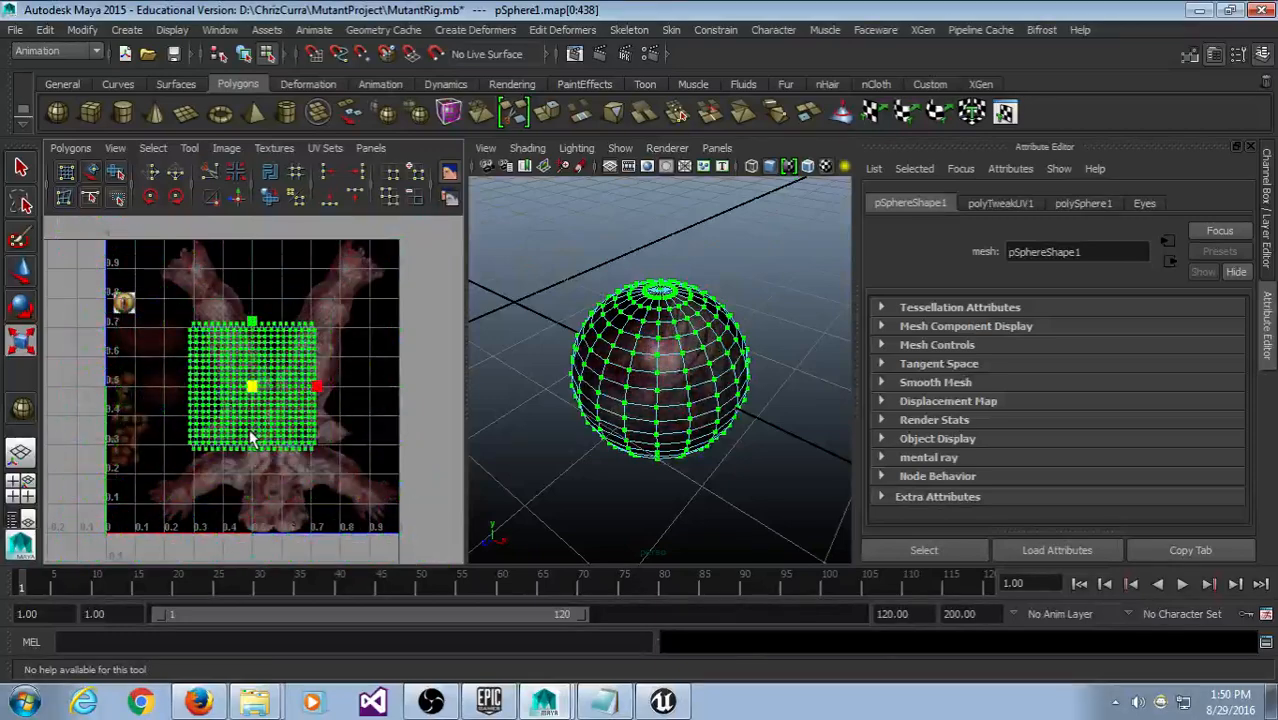
key("ctrl+z")
left_click(89, 412)
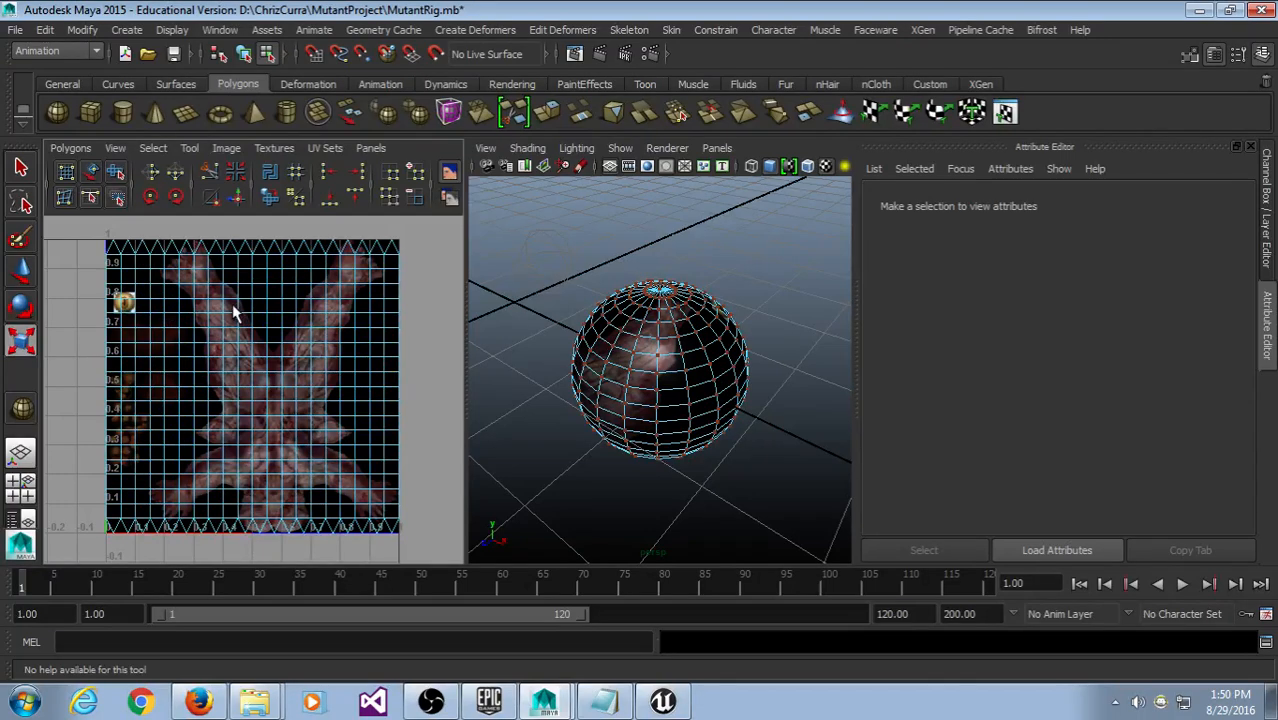
Step: Scale all of the sphere's UVs uniformly to about a tenth of the texture's width and move them onto the eye image
left_click_drag(80, 232, 449, 570)
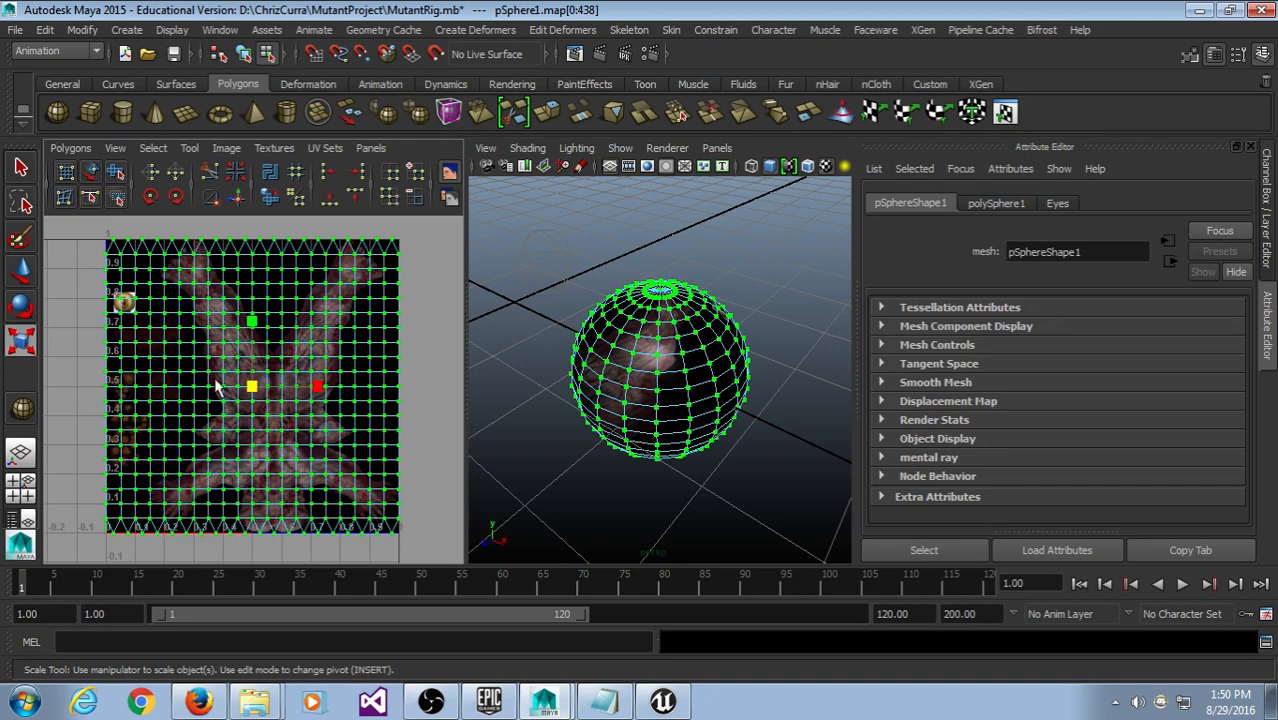
double_click(22, 342)
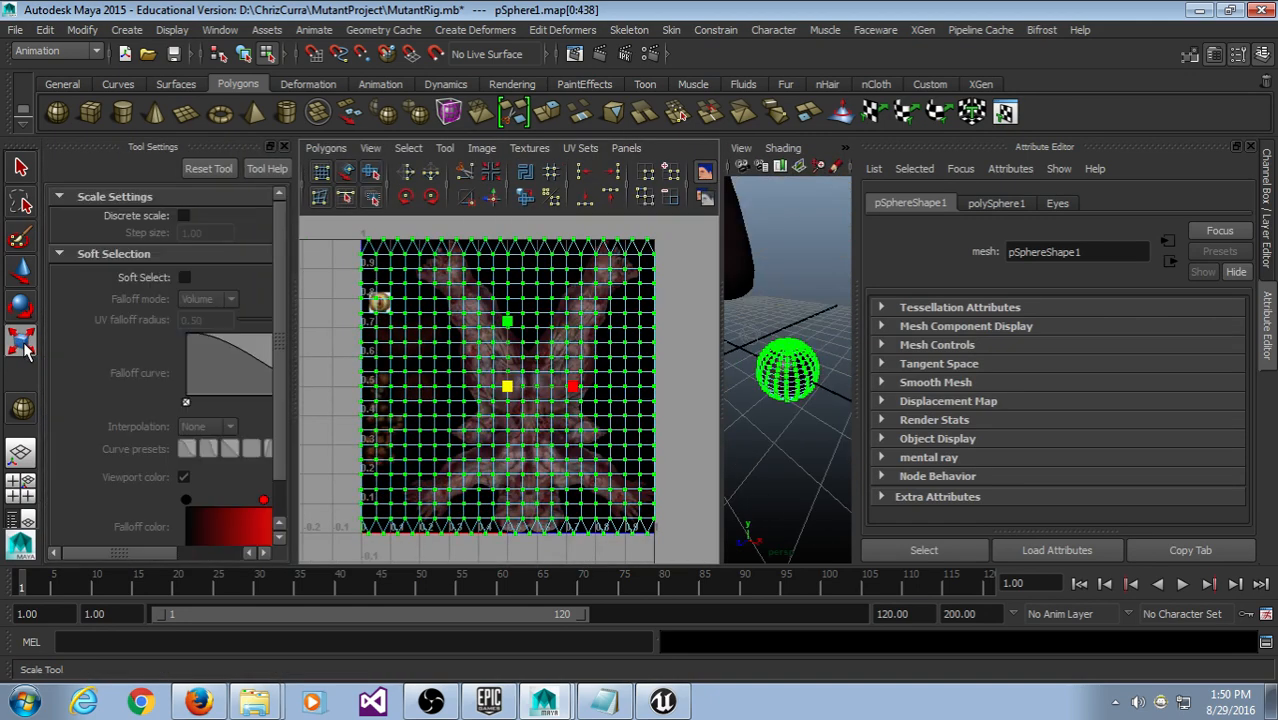
left_click(284, 148)
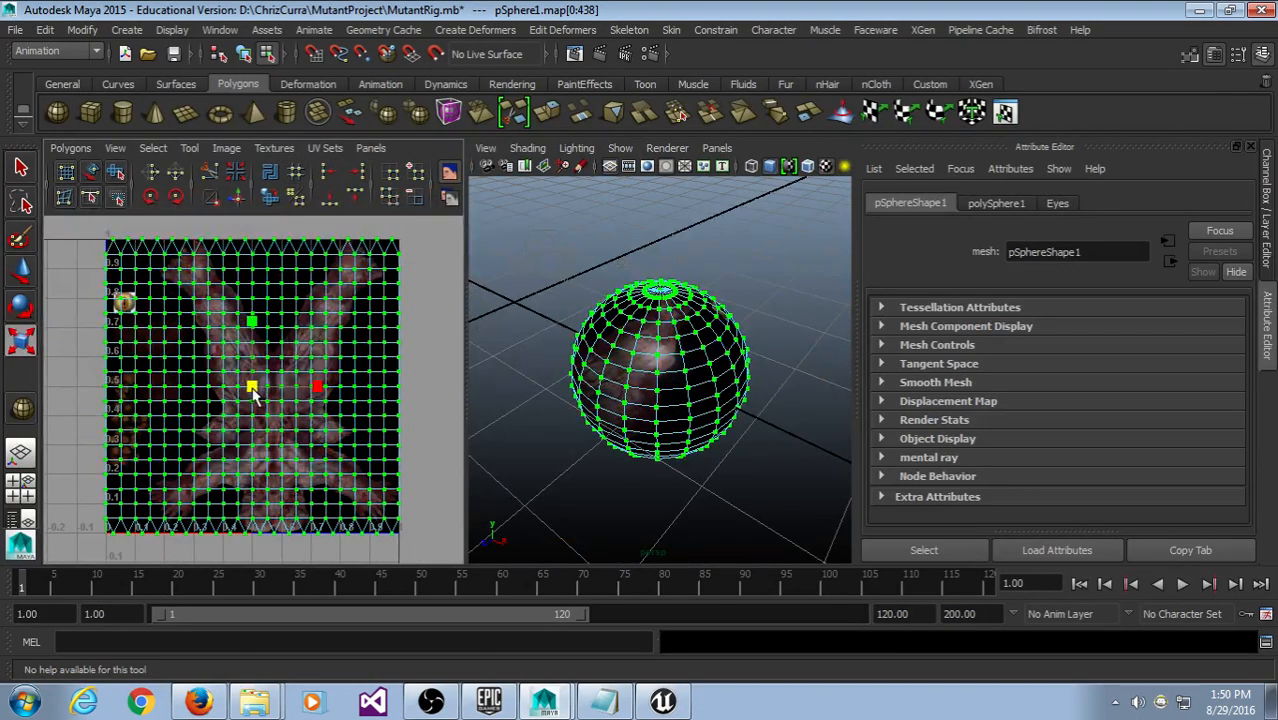
left_click_drag(253, 395, 237, 442)
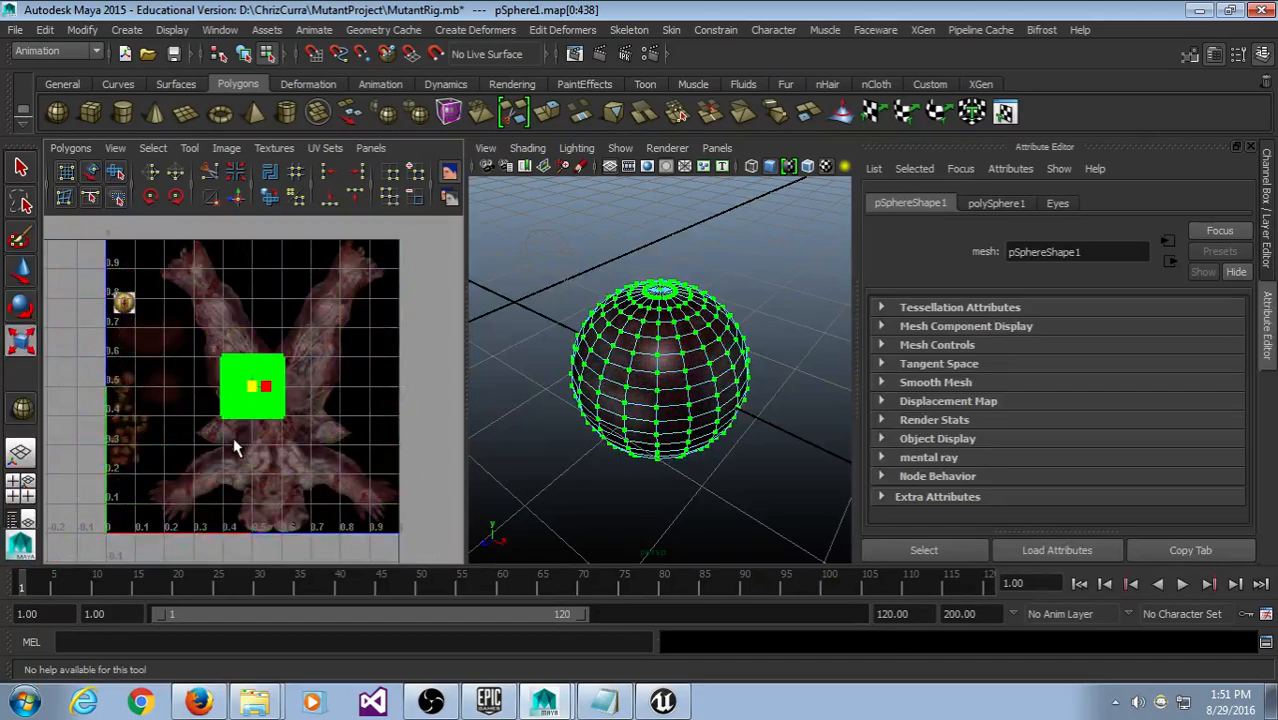
left_click(29, 278)
left_click_drag(244, 383, 137, 322)
Step: Scale the sphere's UVs down further until they are smaller than the painted eye image
key("r")
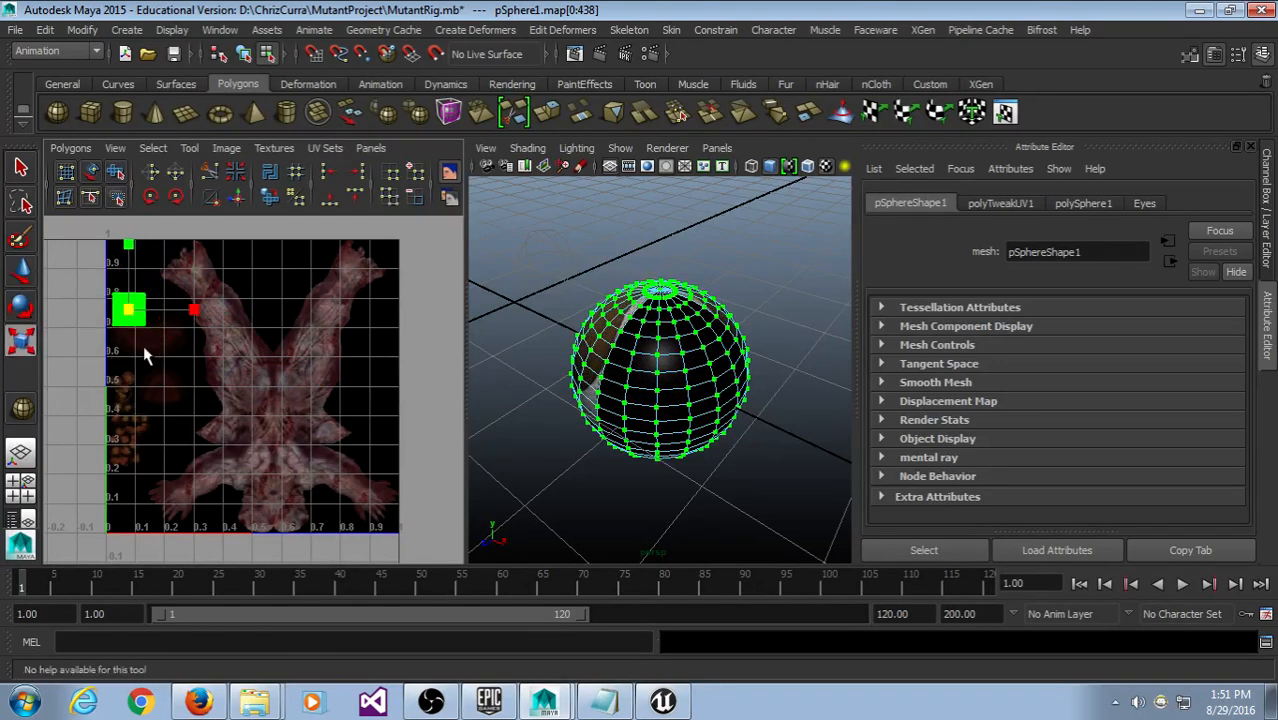
scroll(147, 355, "up", 2)
middle_click_drag(228, 399, 322, 452, "alt")
scroll(274, 409, "up", 7)
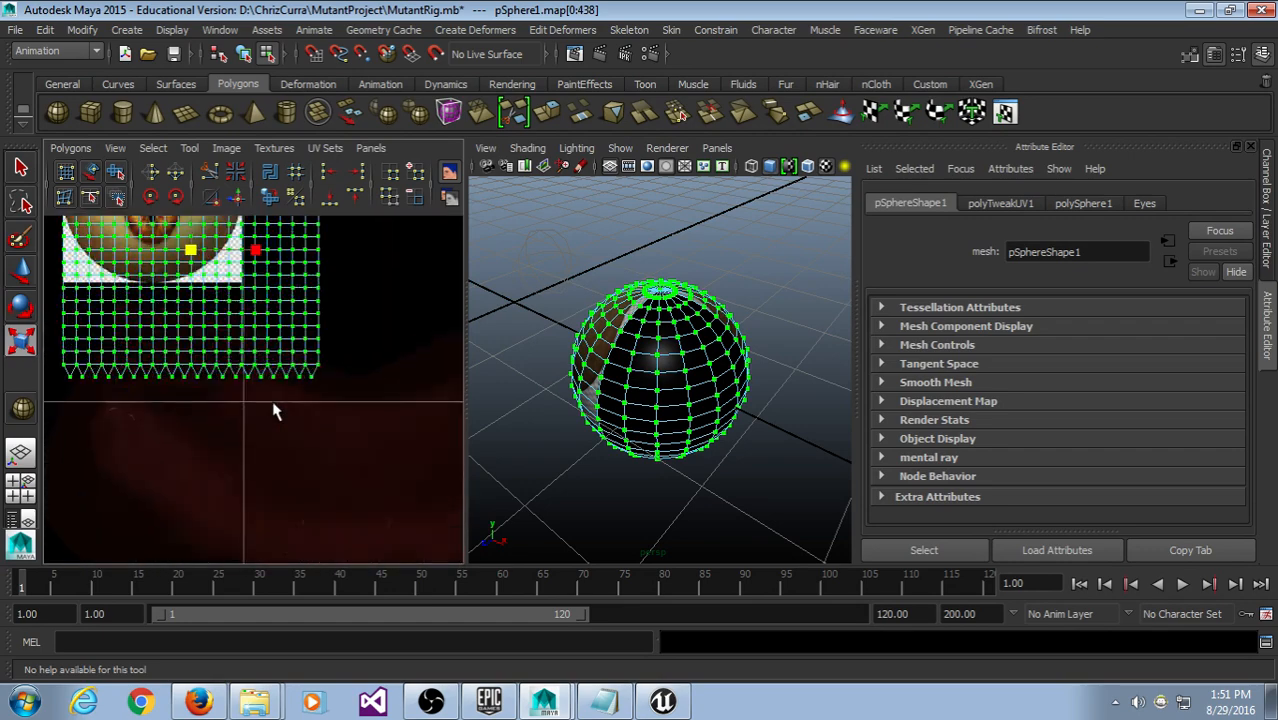
mouse_move(274, 404)
right_mouse_down("alt")
mouse_move(297, 485)
mouse_move(266, 427)
right_mouse_up("alt")
middle_click_drag(266, 427, 370, 599, "alt")
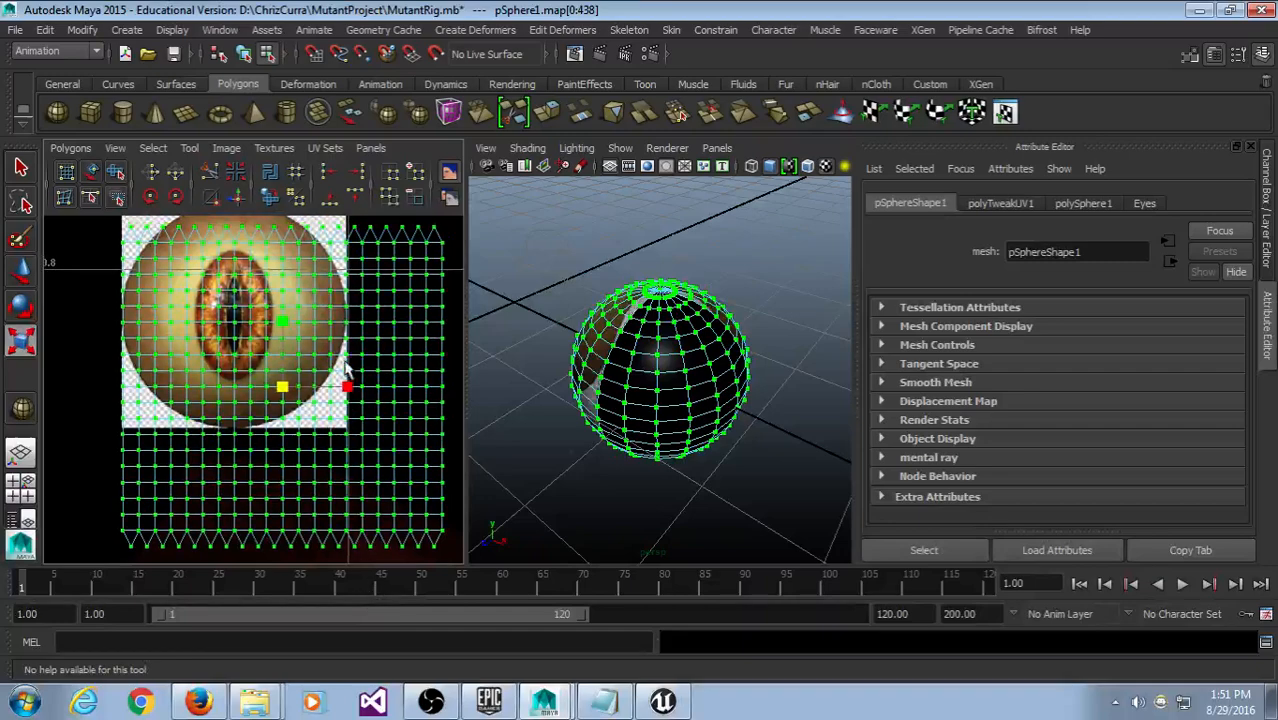
right_click_drag(345, 365, 350, 366, "alt")
middle_click_drag(350, 366, 324, 392, "alt")
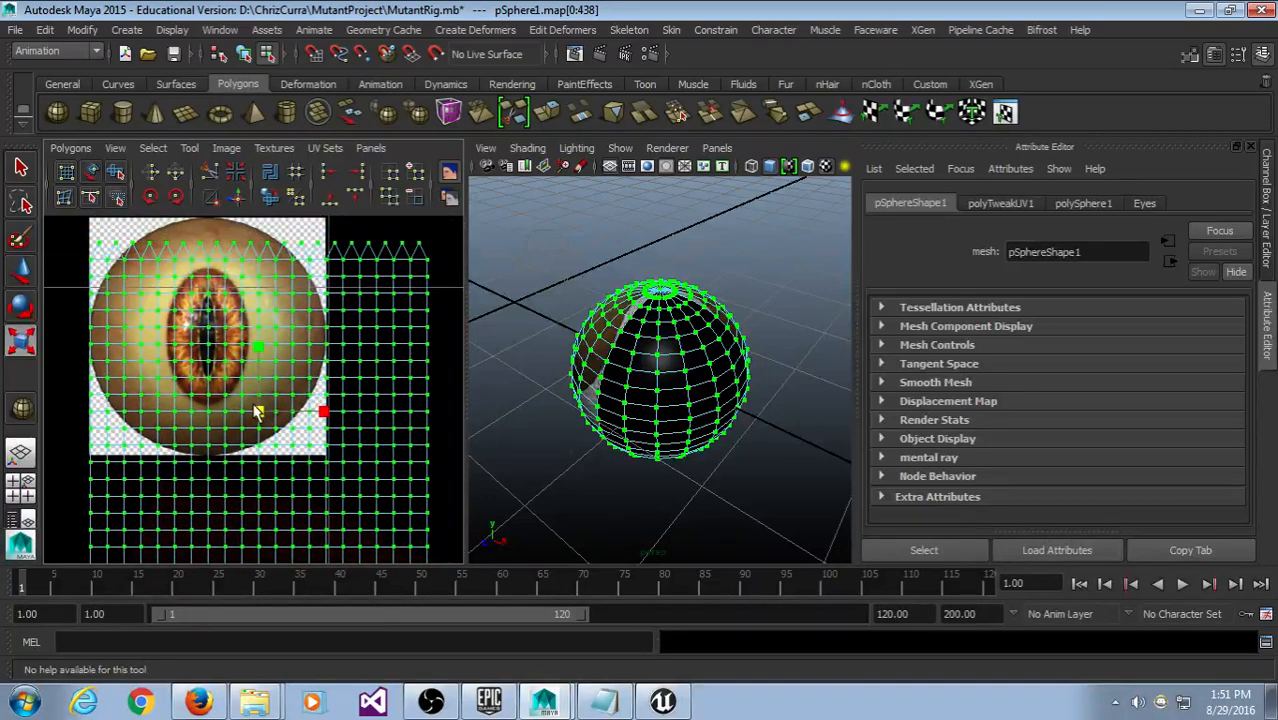
left_click_drag(258, 420, 249, 452)
Step: Move the UVs over the centre of the painted iris and turn the sphere to check the eye on it
key("w")
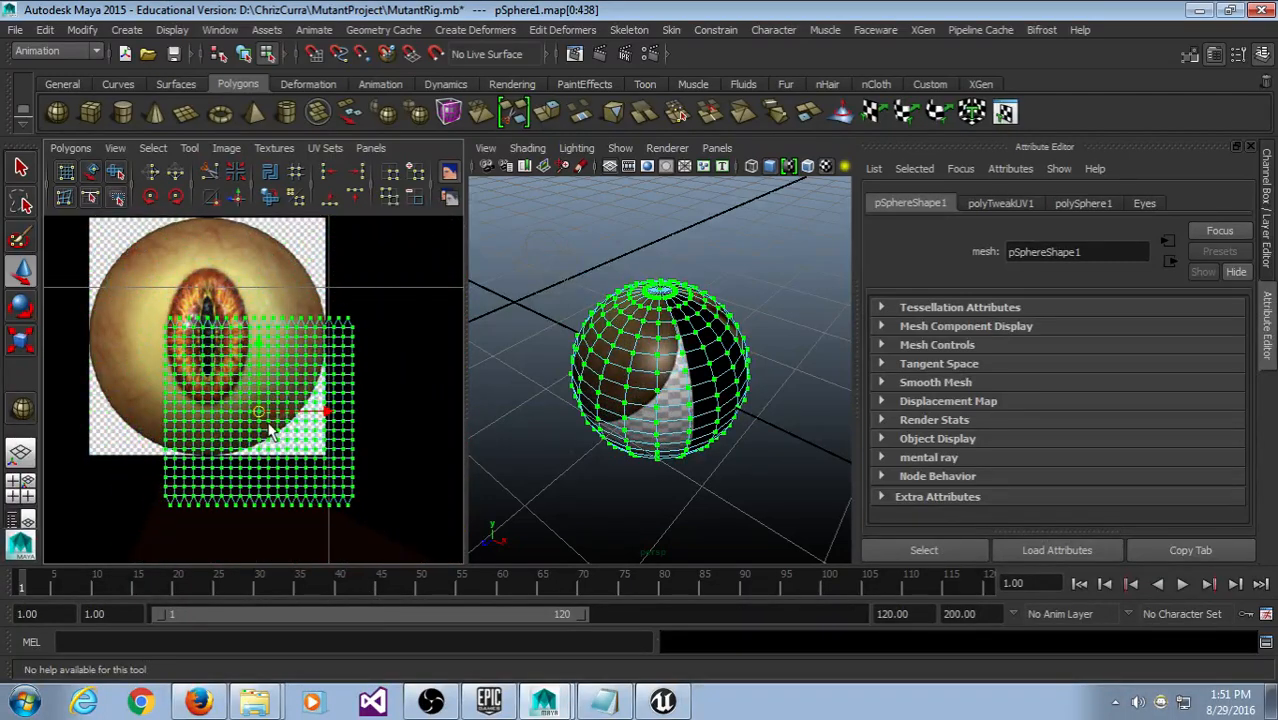
mouse_move(208, 338)
left_mouse_down()
mouse_move(253, 397)
mouse_move(211, 343)
left_mouse_up()
key("ctrl+z")
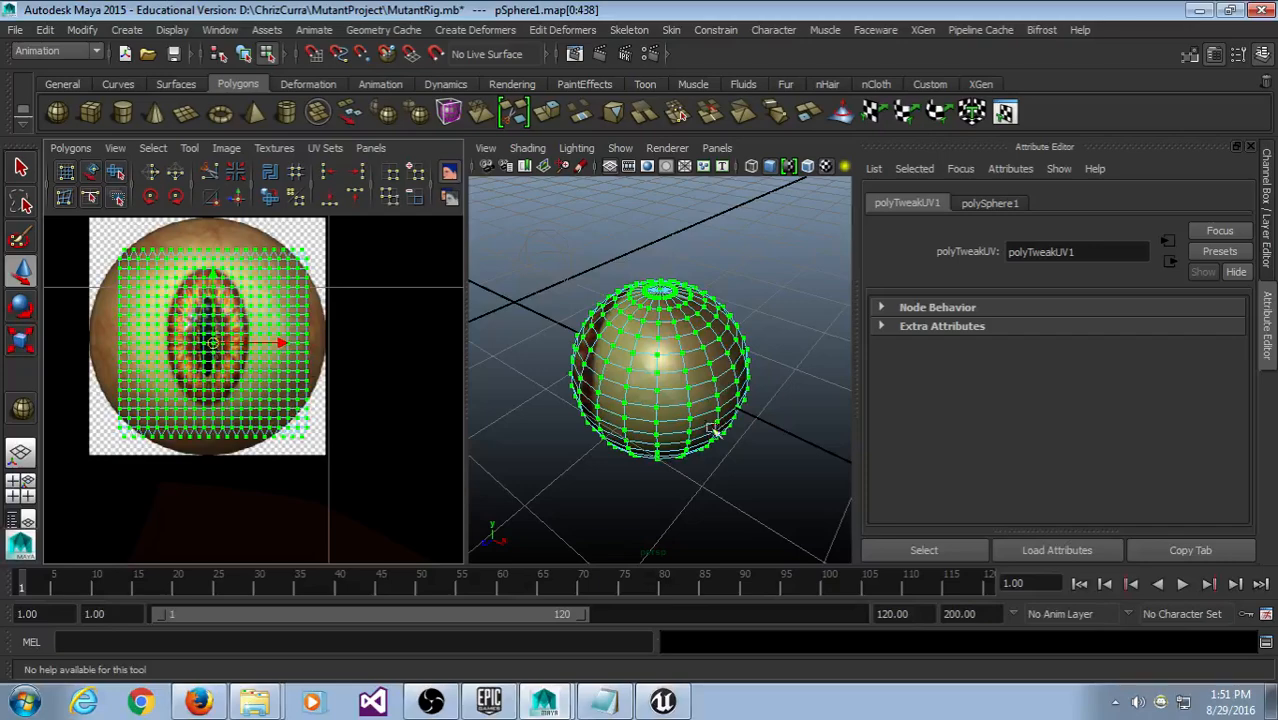
left_click_drag(718, 430, 787, 436, "alt")
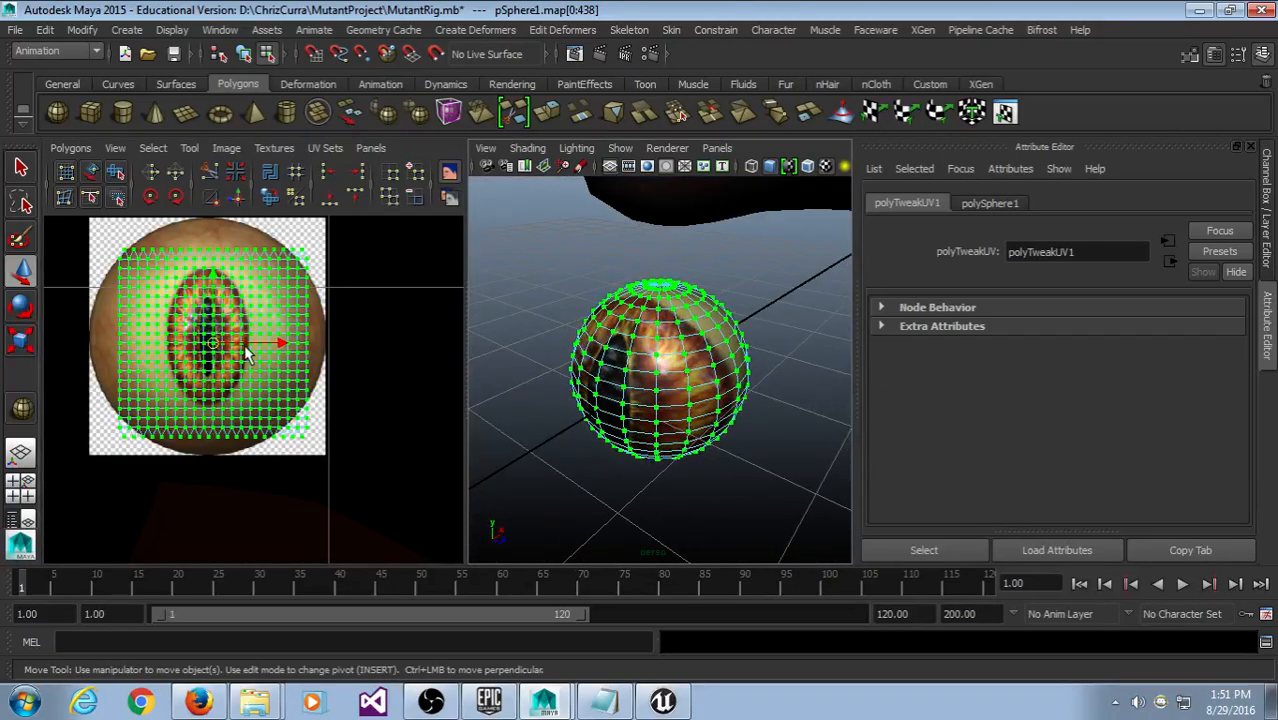
Step: Enlarge the UVs to cover the square eye image, shift them to its upper-left edges, and check the pupil on the sphere
key("r")
mouse_move(217, 344)
left_mouse_down()
mouse_move(232, 346)
mouse_move(227, 365)
left_mouse_up()
key("ctrl+z")
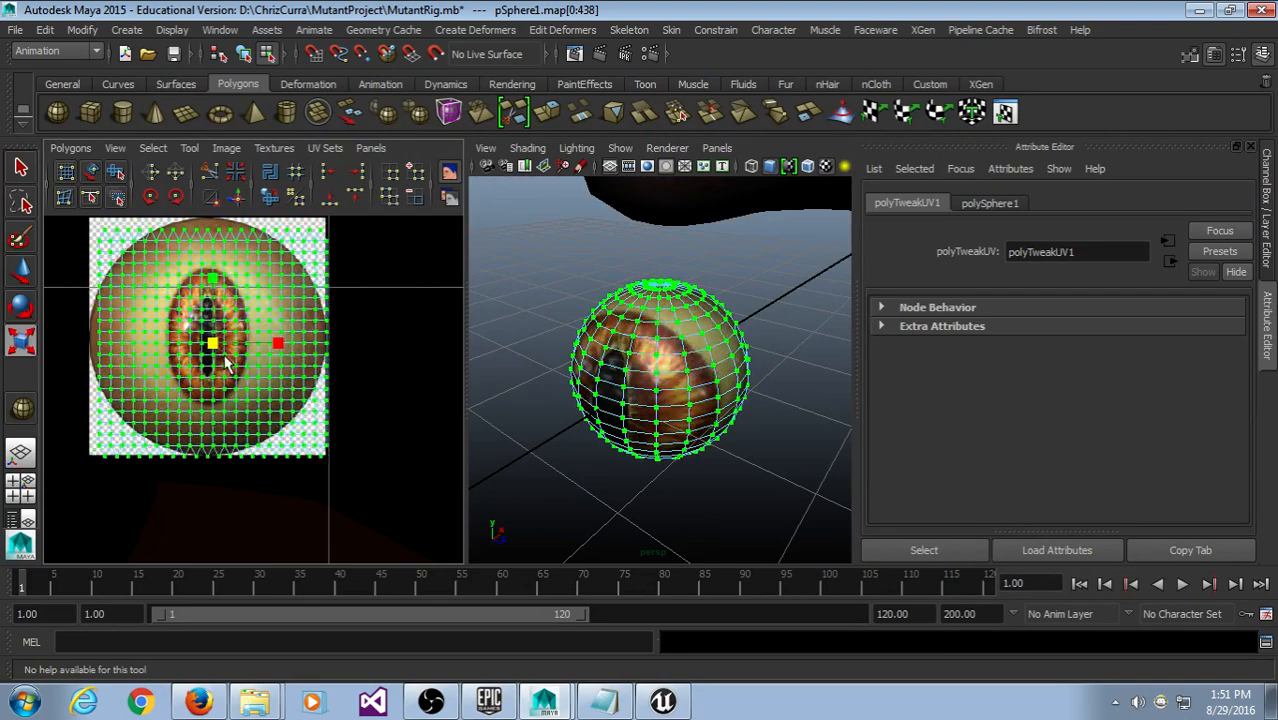
middle_click_drag(352, 334, 396, 374, "alt")
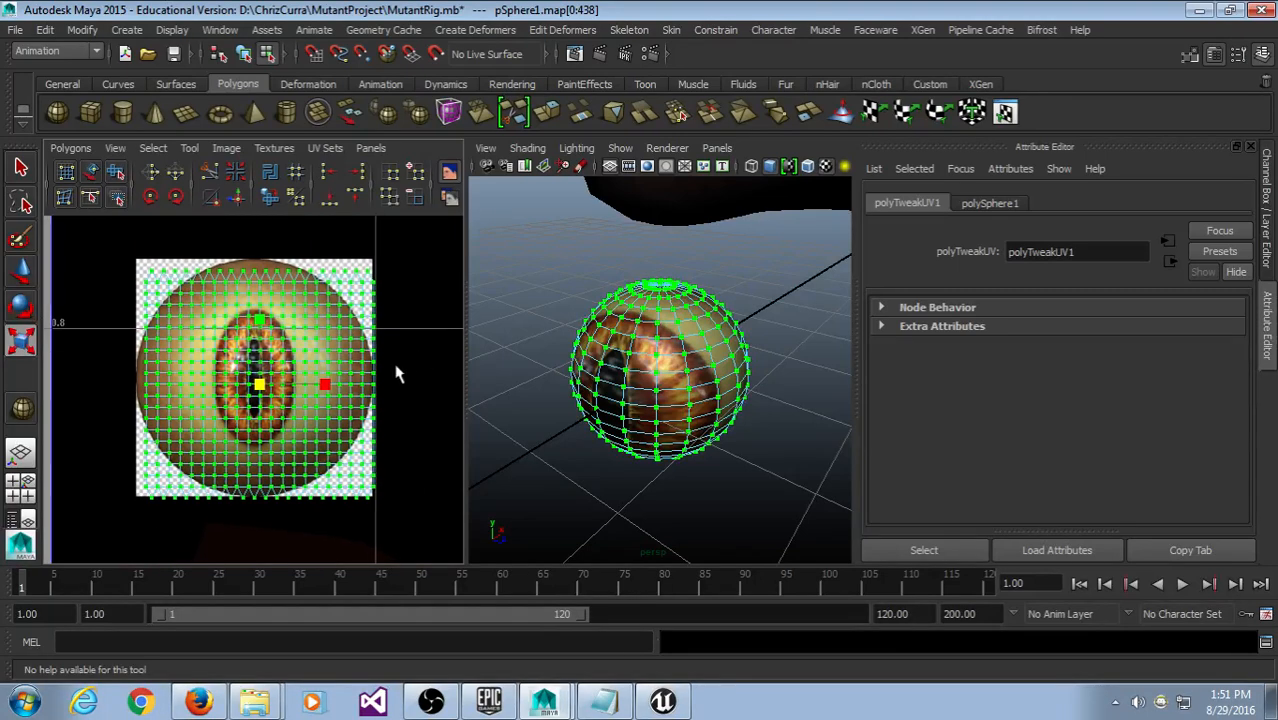
key("w")
left_click_drag(259, 385, 251, 379)
left_click_drag(497, 389, 650, 288, "alt")
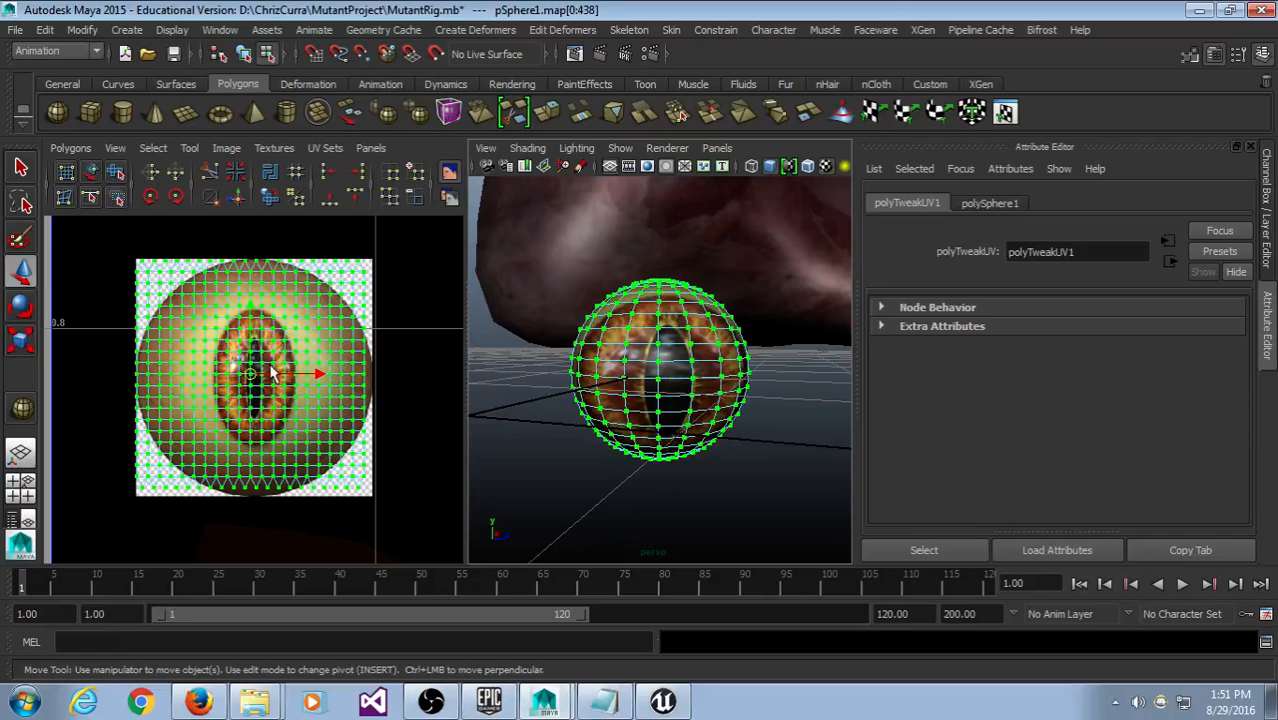
Step: Fine-tune the UVs horizontally so that they are centred on the eye image's pupil
key("r")
mouse_move(250, 378)
left_mouse_down()
mouse_move(245, 392)
mouse_move(268, 385)
mouse_move(238, 383)
mouse_move(255, 378)
left_mouse_up()
key("w")
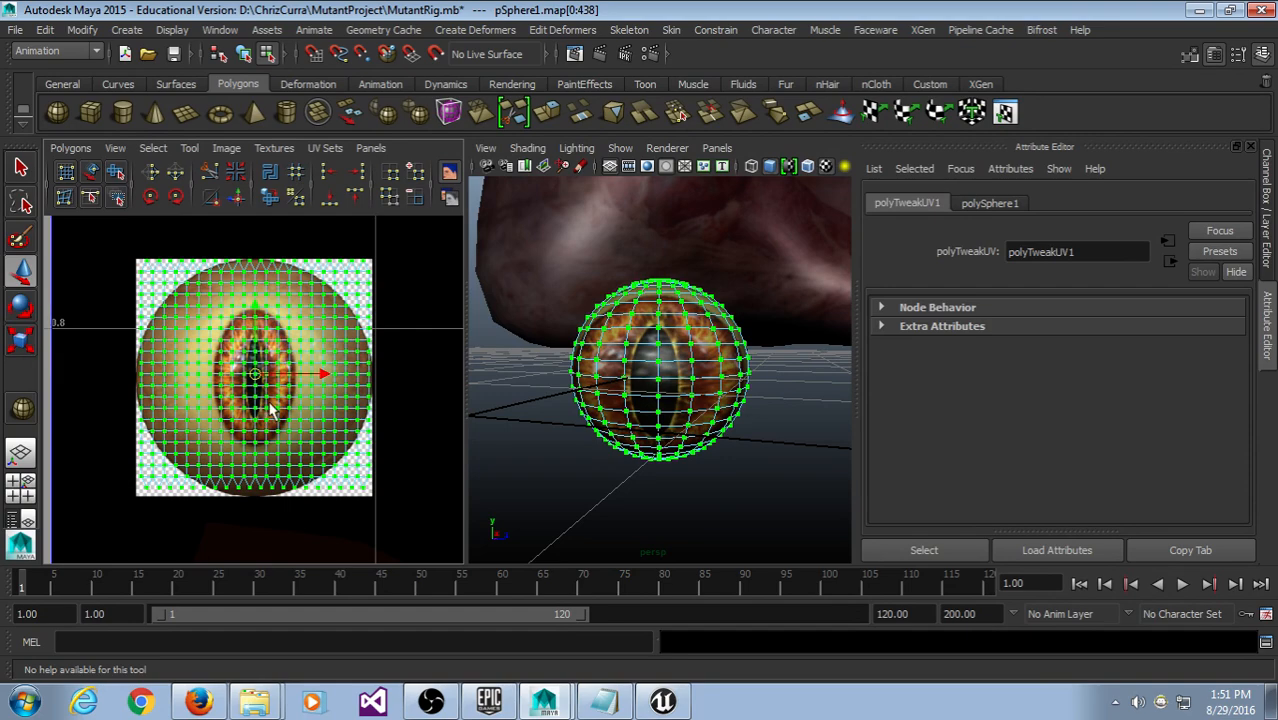
Step: Enlarge the UV editing view and reselect all of the sphere's UVs over the eye image
scroll(272, 383, "up", 2)
scroll(389, 367, "down", 1)
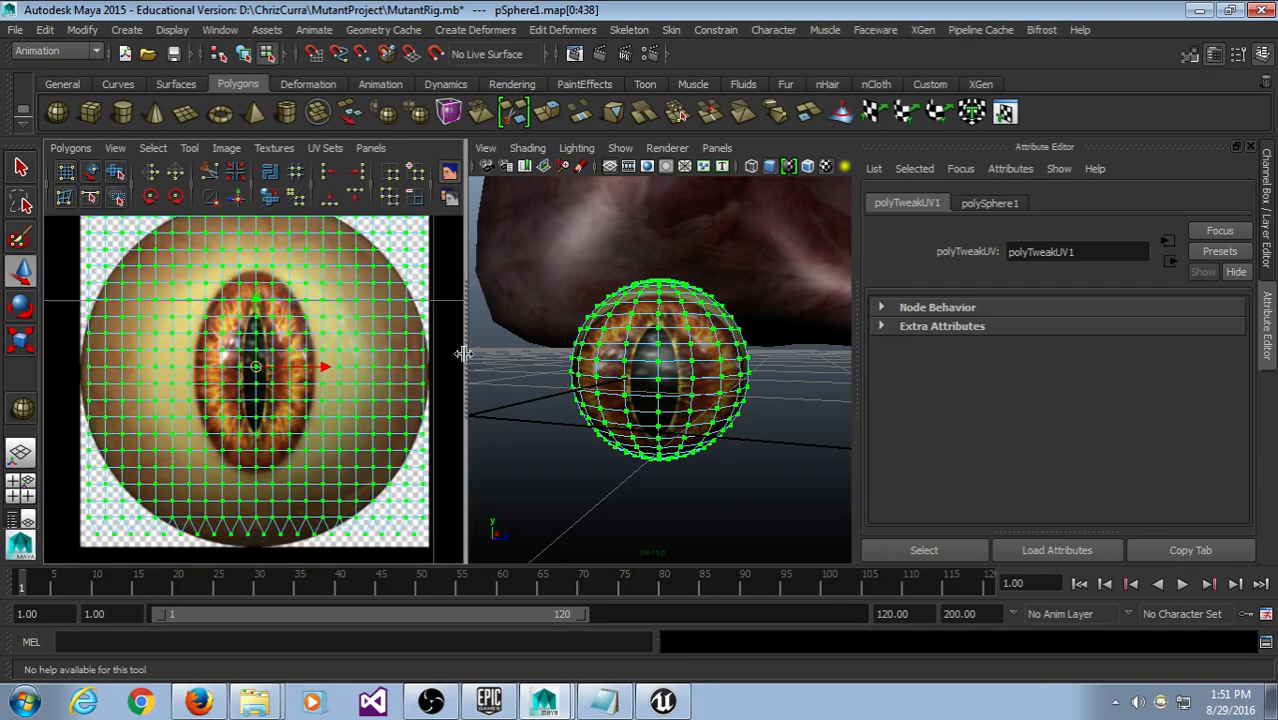
left_click_drag(466, 354, 628, 355)
middle_click_drag(449, 318, 386, 411, "alt")
scroll(456, 424, "down", 1)
scroll(440, 402, "down", 1)
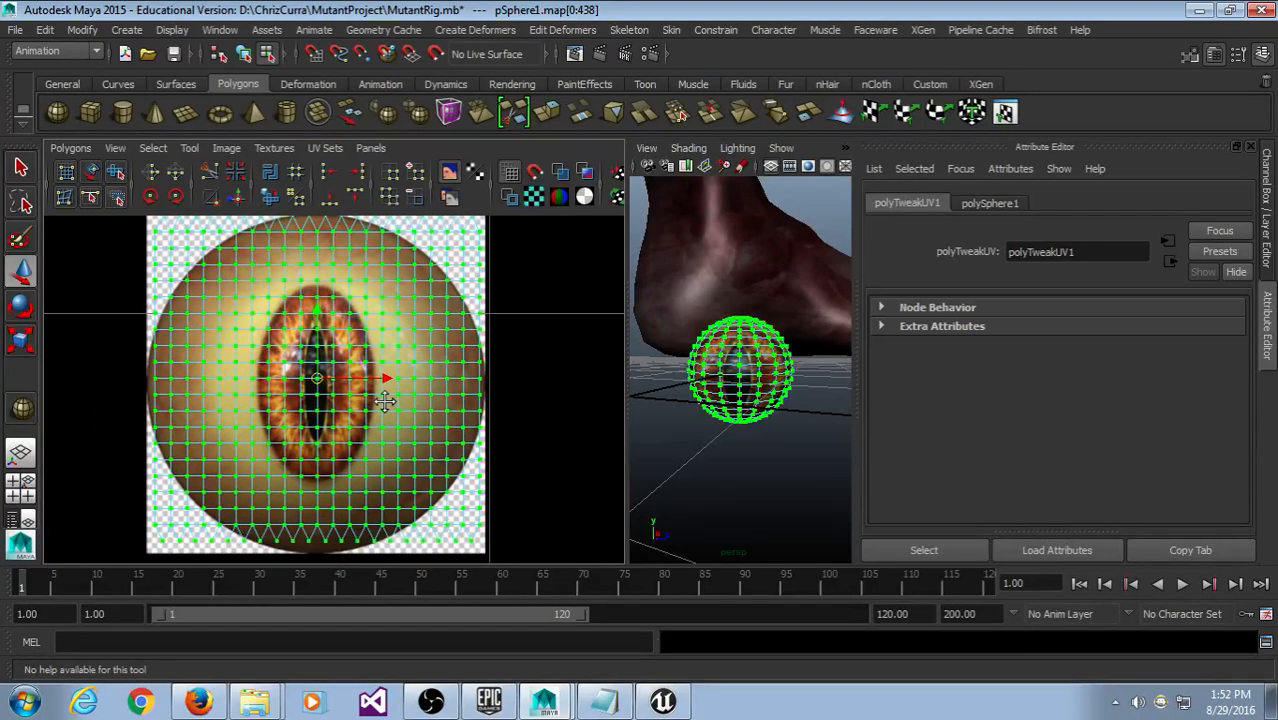
left_click(743, 432)
scroll(741, 418, "down", 5)
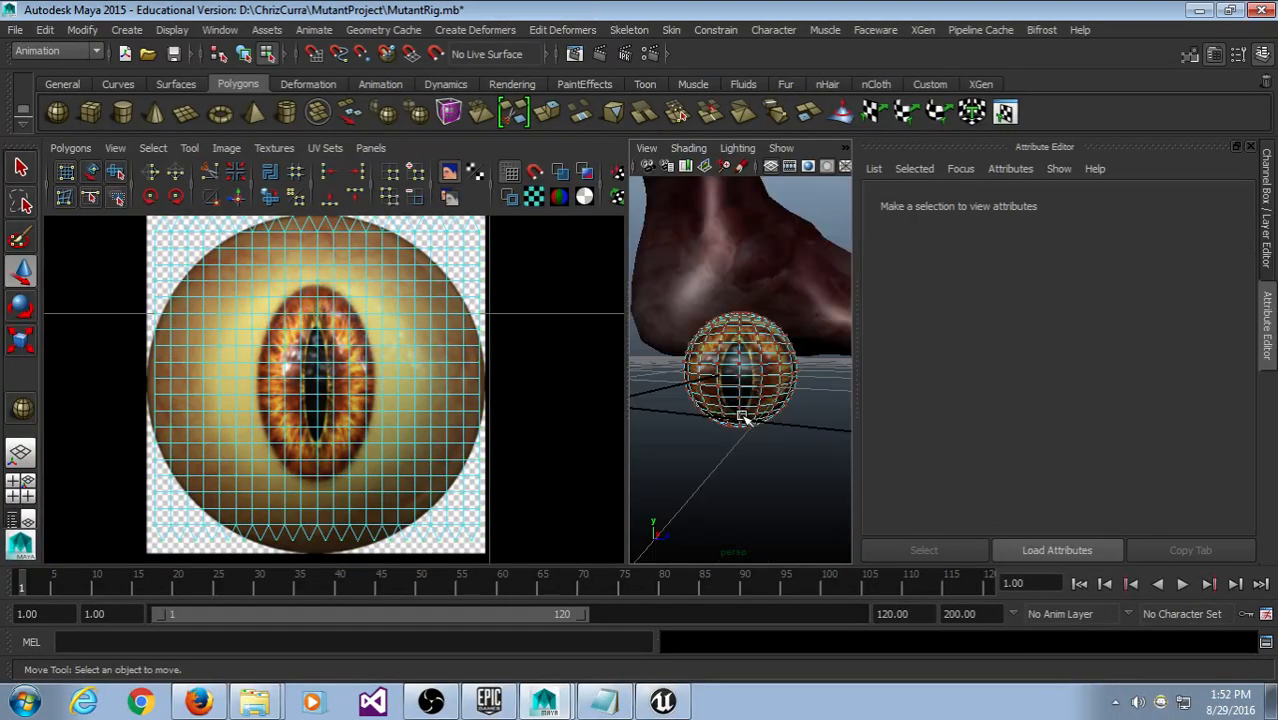
left_click_drag(627, 430, 556, 428)
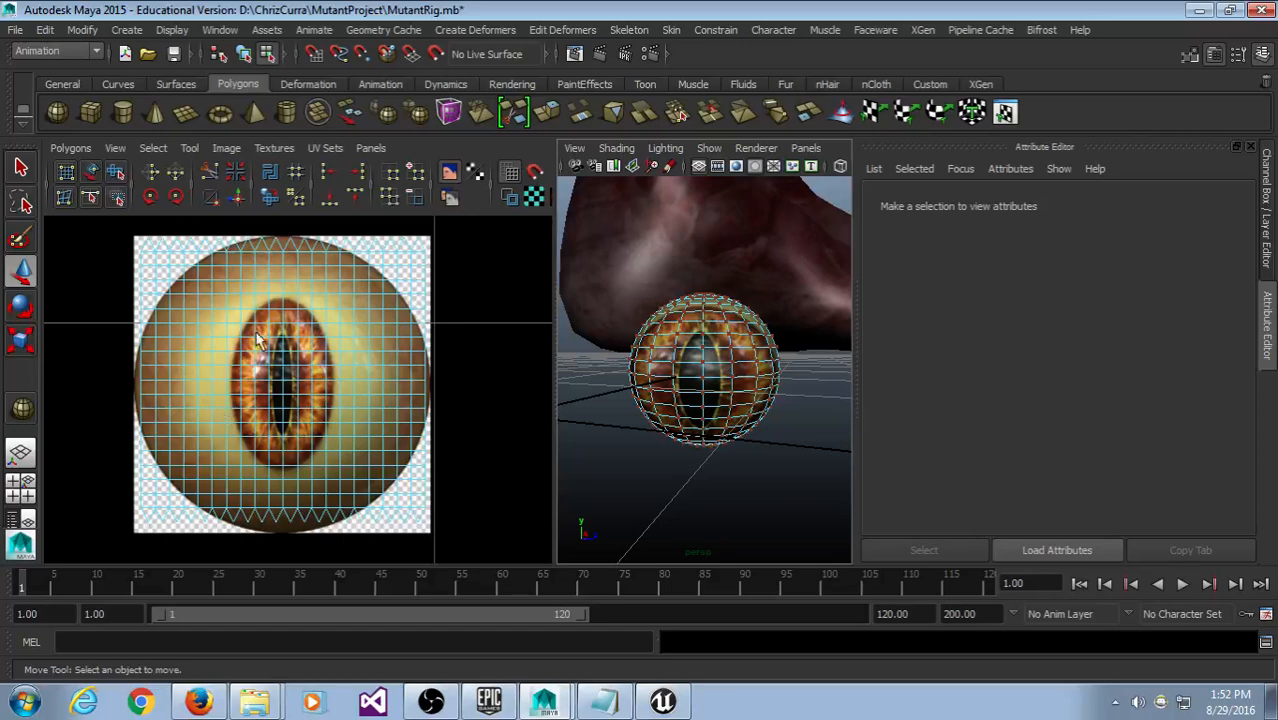
left_click_drag(112, 238, 531, 499)
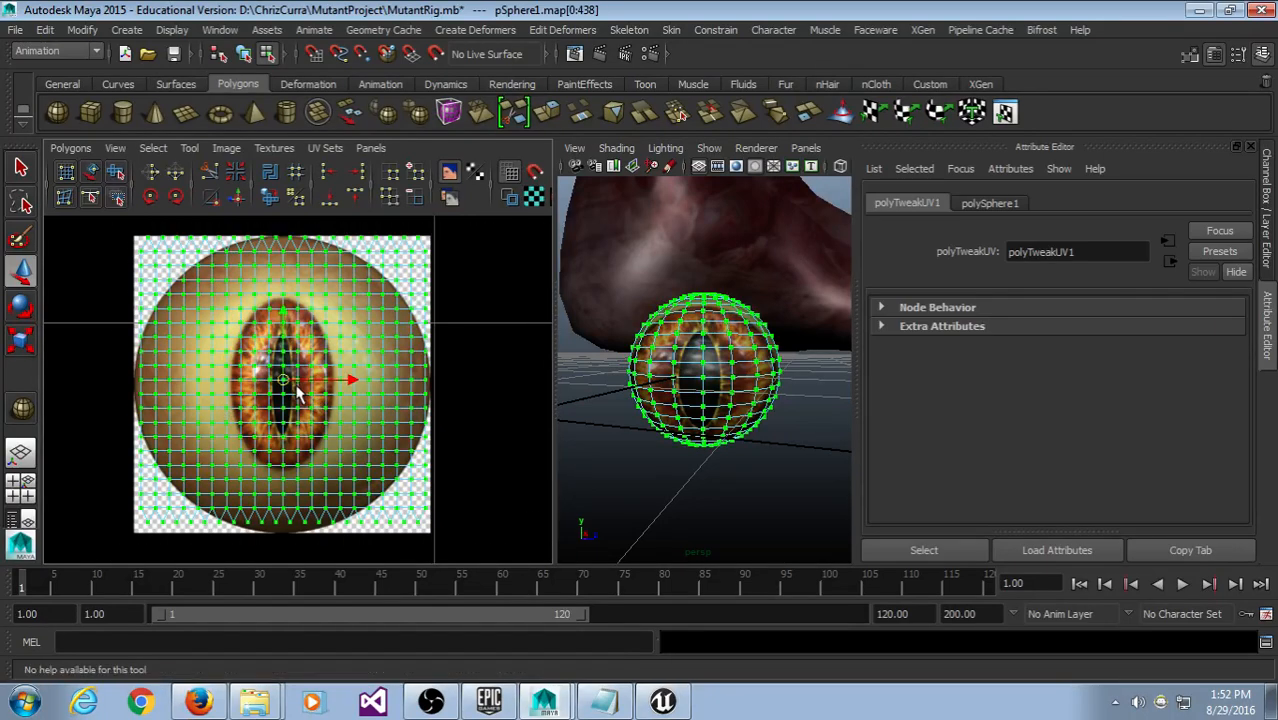
Step: Try scaling the sphere's UVs slightly around the pupil and undo the attempts
key("r")
left_click_drag(287, 379, 295, 371)
key("ctrl+z")
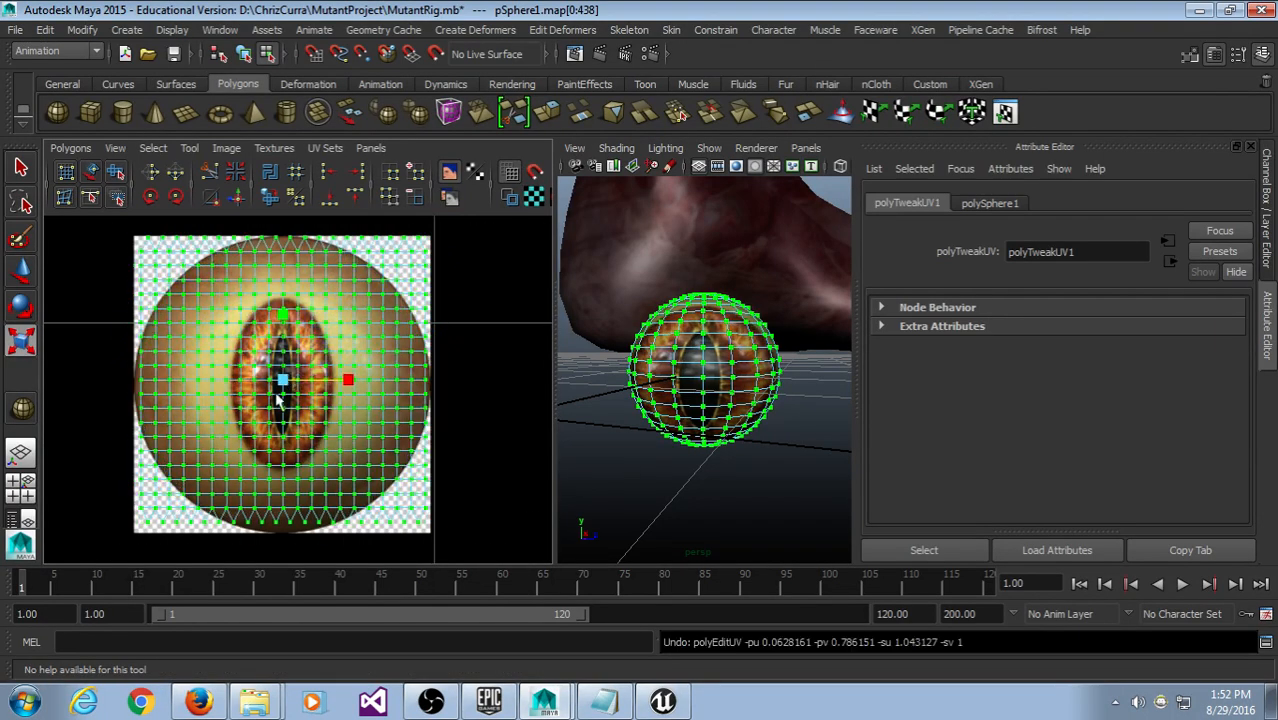
key("ctrl+z")
key("ctrl+z")
key("ctrl+z")
key("ctrl+z")
key("ctrl+z")
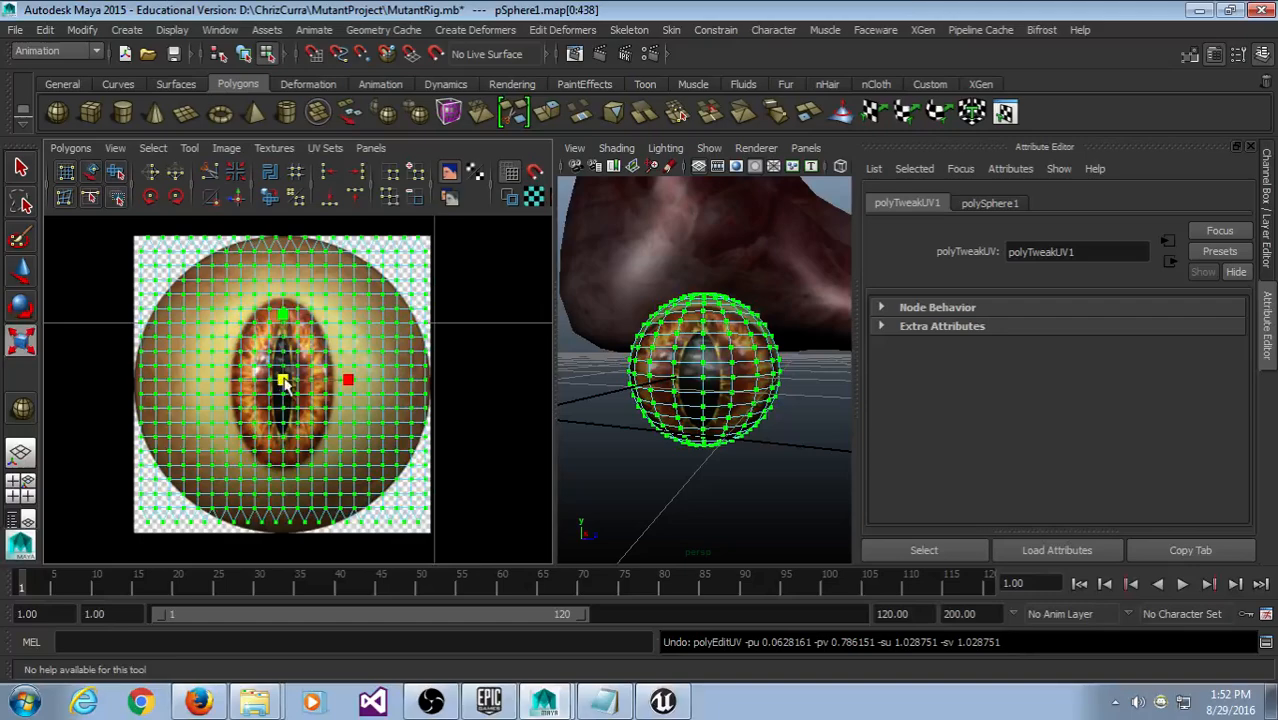
Step: Scale the sphere's UVs down very slightly and nudge them left to fit the painted eye
key("ctrl+z")
key("ctrl+z")
key("ctrl+z")
key("ctrl+z")
key("ctrl+z")
key("ctrl+z")
key("ctrl+z")
key("ctrl+z")
key("ctrl+z")
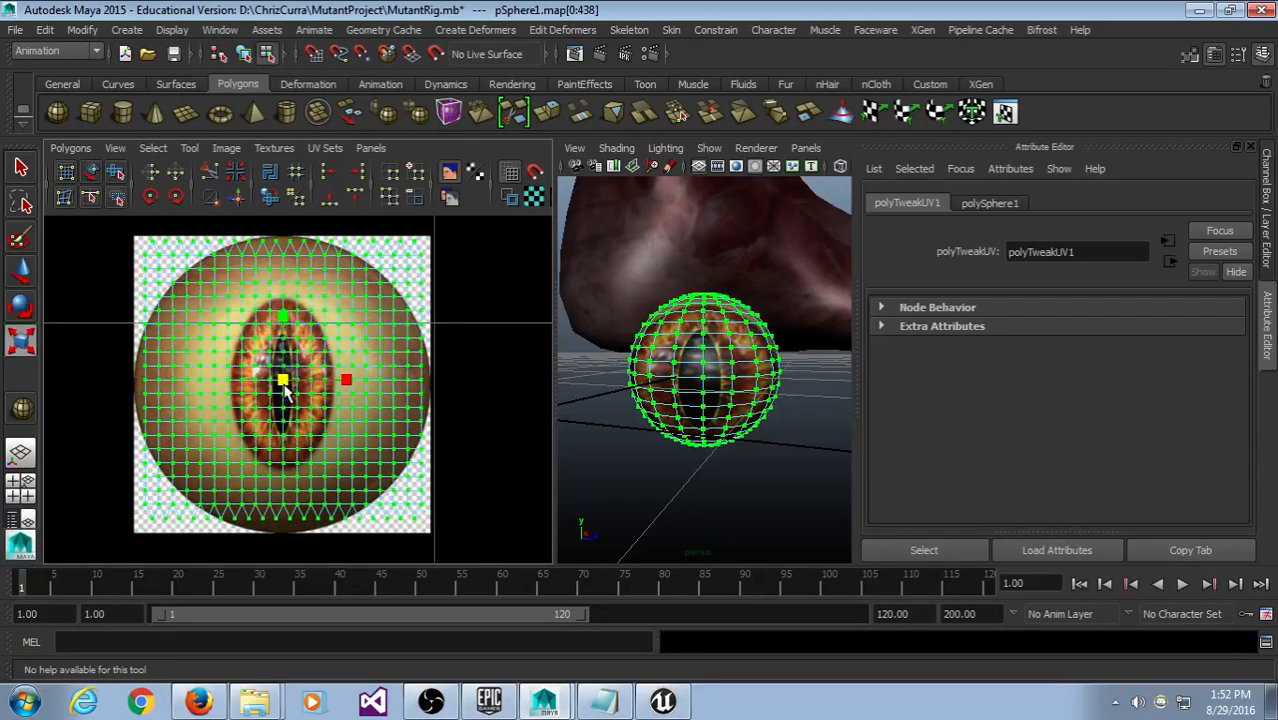
key("ctrl+z")
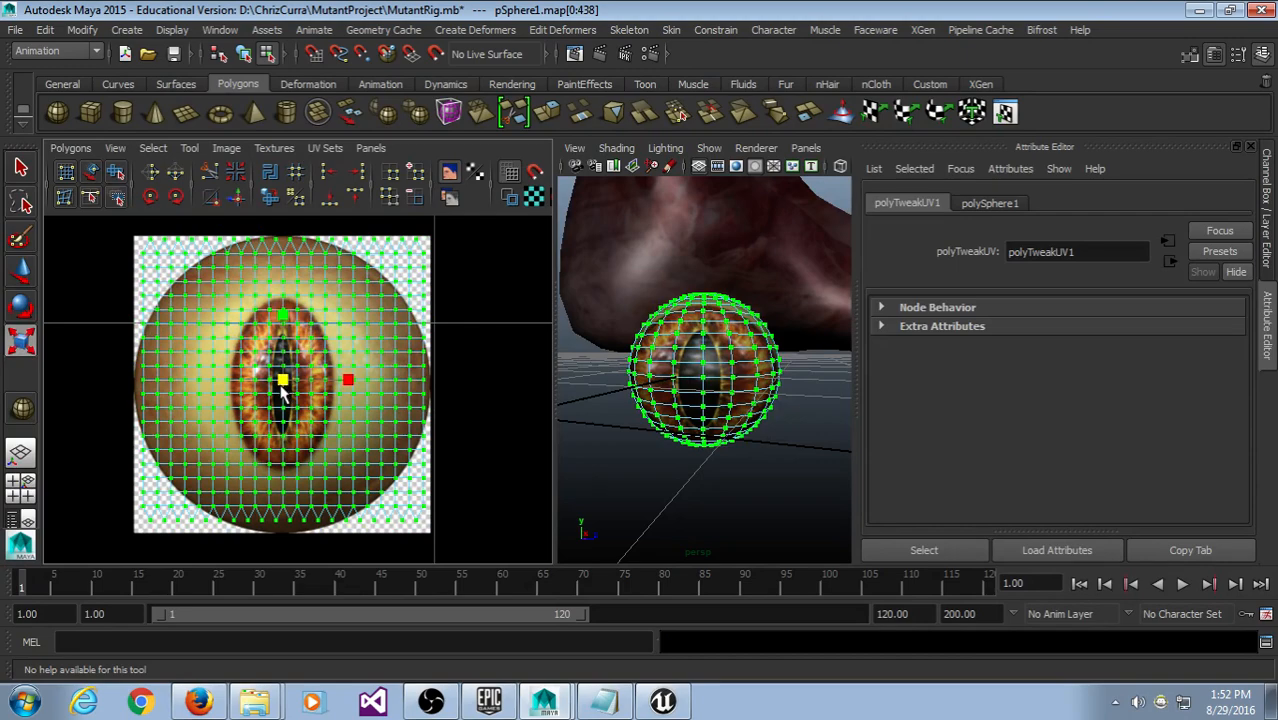
key("w")
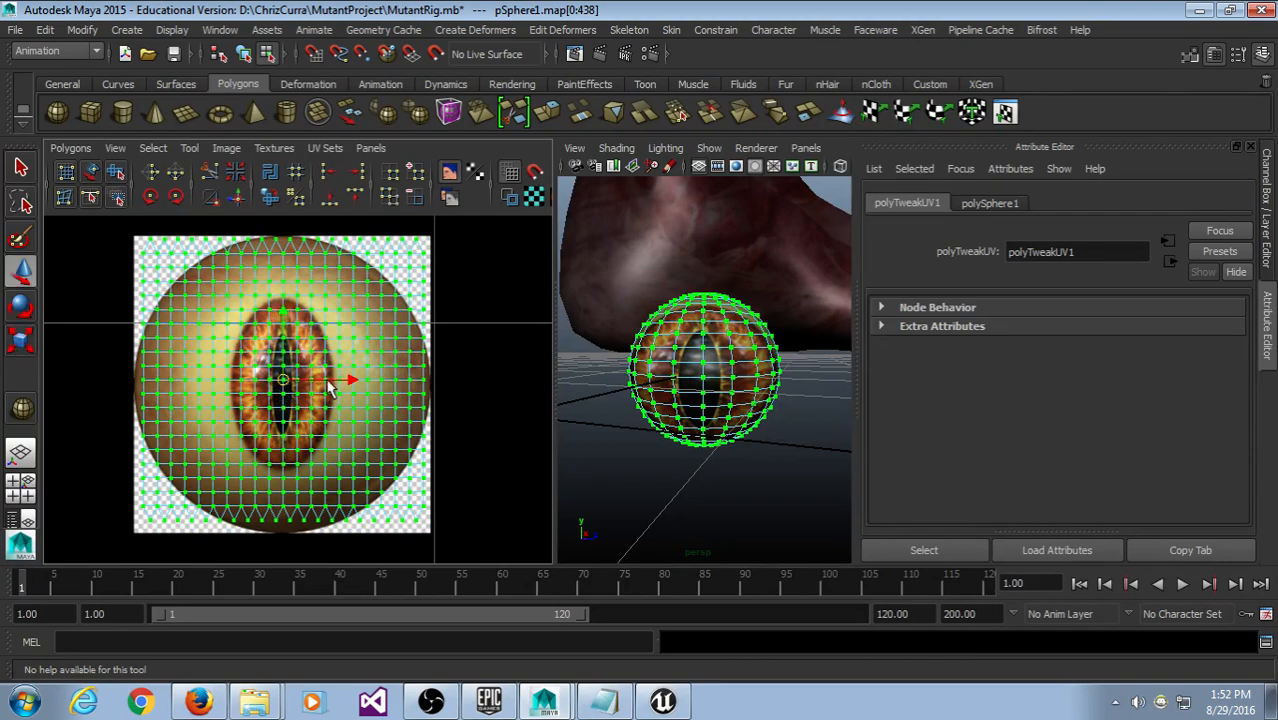
left_click_drag(350, 380, 348, 380)
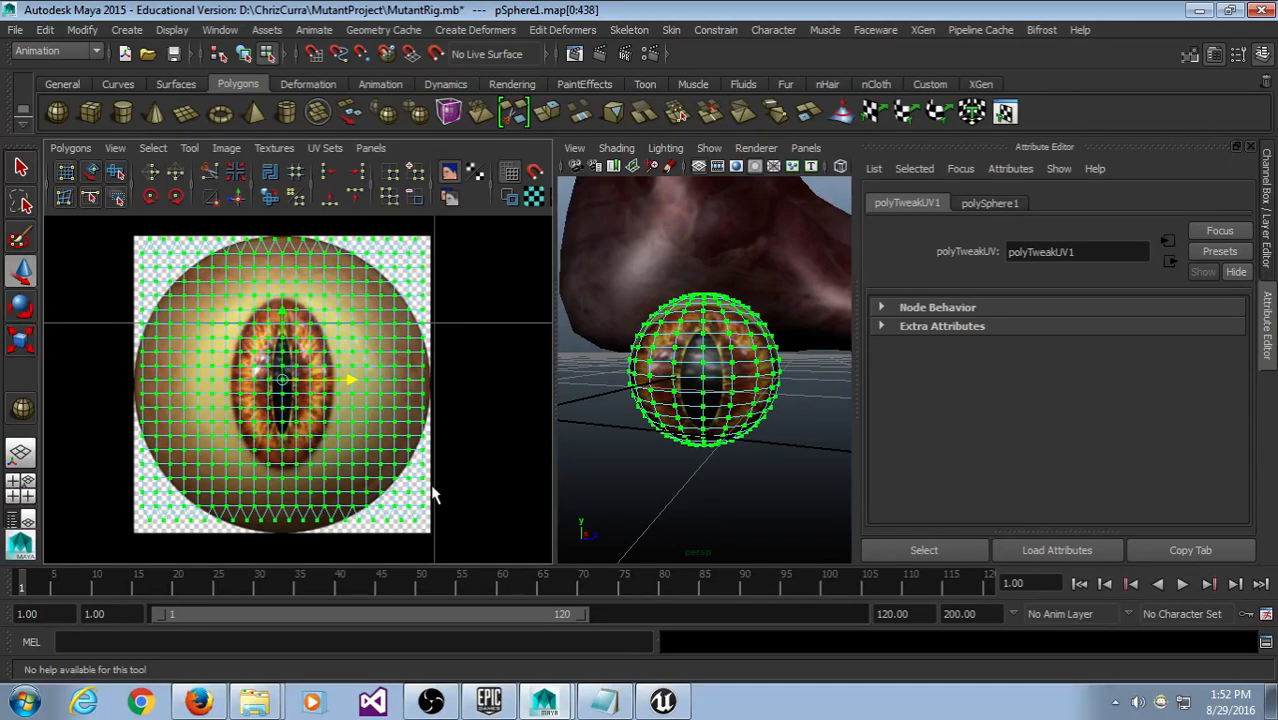
Step: Leave UV selection, inspect the eyeball's texture from another angle and select the sphere as an object
left_click(728, 488)
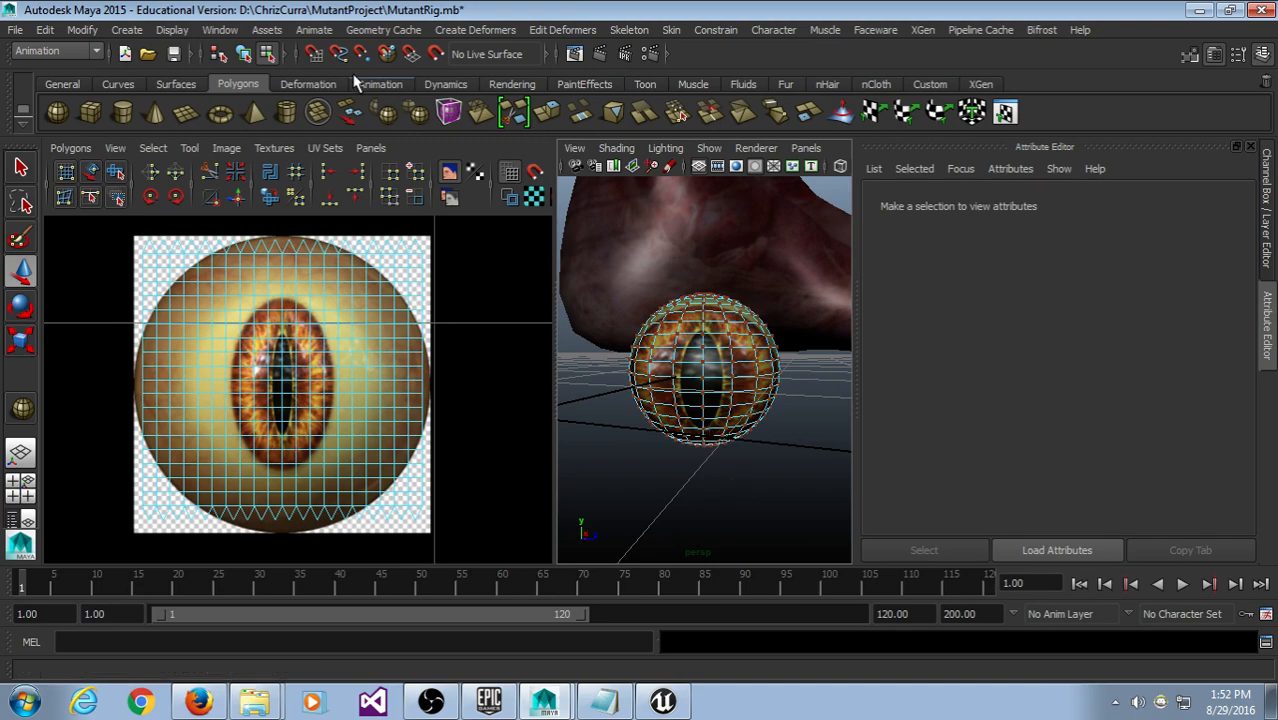
left_click(718, 437)
left_click(624, 494)
left_click_drag(624, 494, 759, 511, "alt")
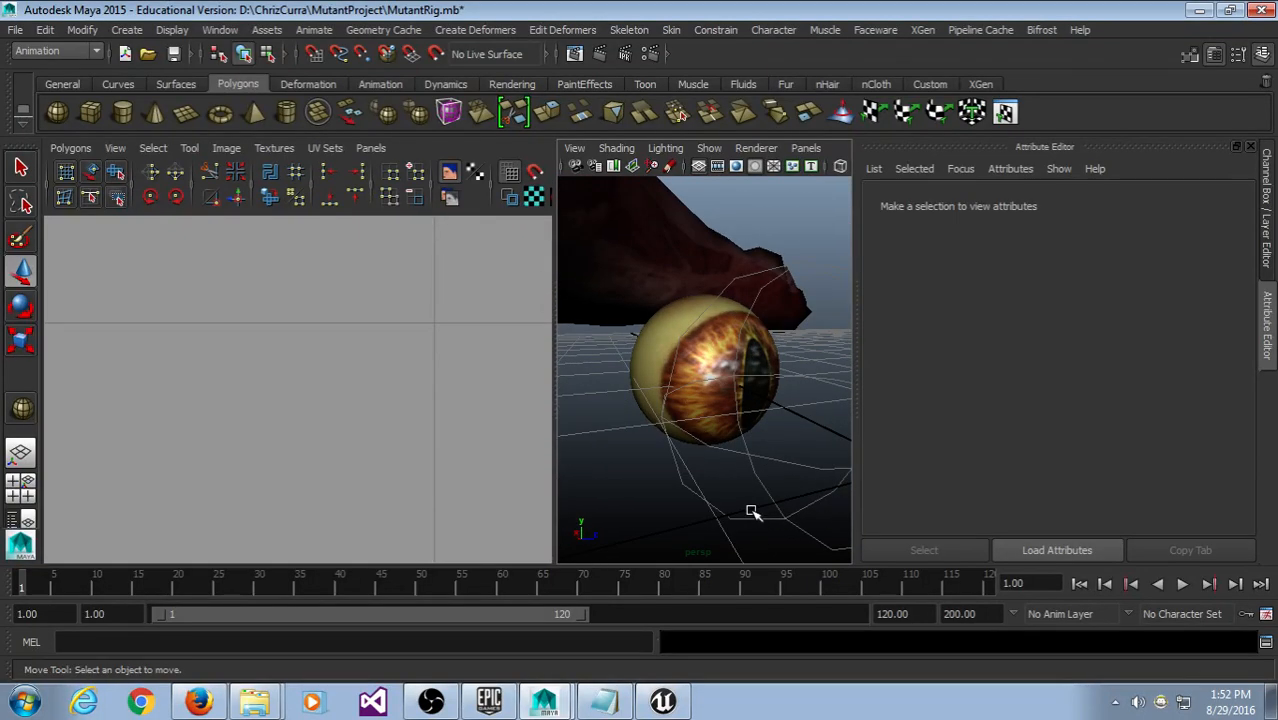
left_click(705, 408)
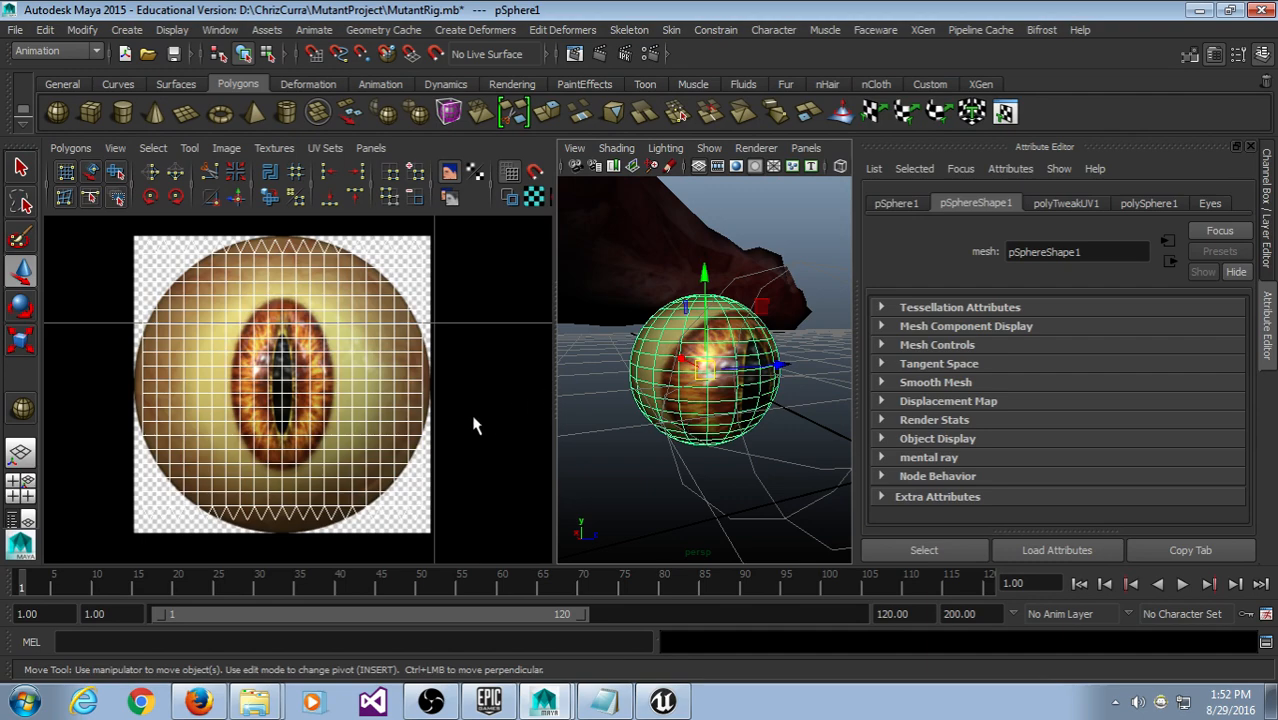
Step: Examine how the sphere's UV layout covers the painted eye and its surroundings on the texture
scroll(430, 404, "down", 4)
scroll(430, 404, "up", 1)
scroll(430, 404, "down", 1)
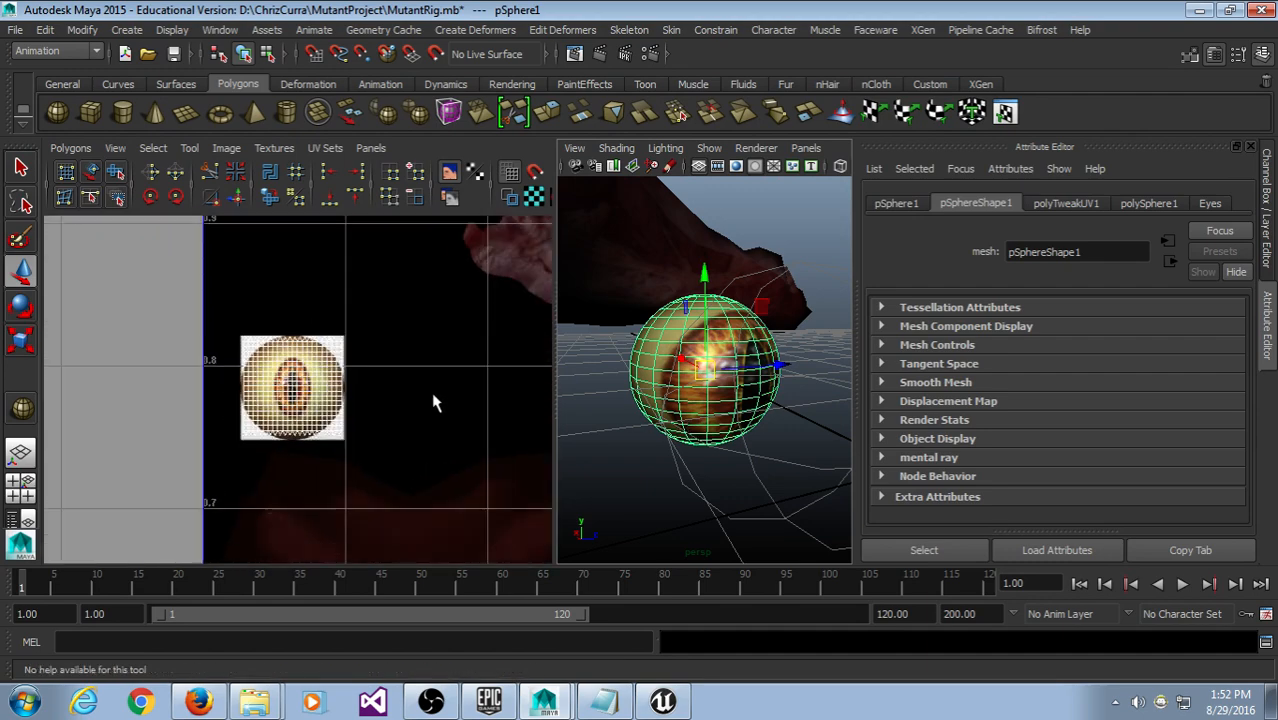
middle_click_drag(496, 377, 556, 342, "alt")
scroll(397, 404, "down", 1)
scroll(398, 412, "up", 3)
scroll(495, 380, "up", 3)
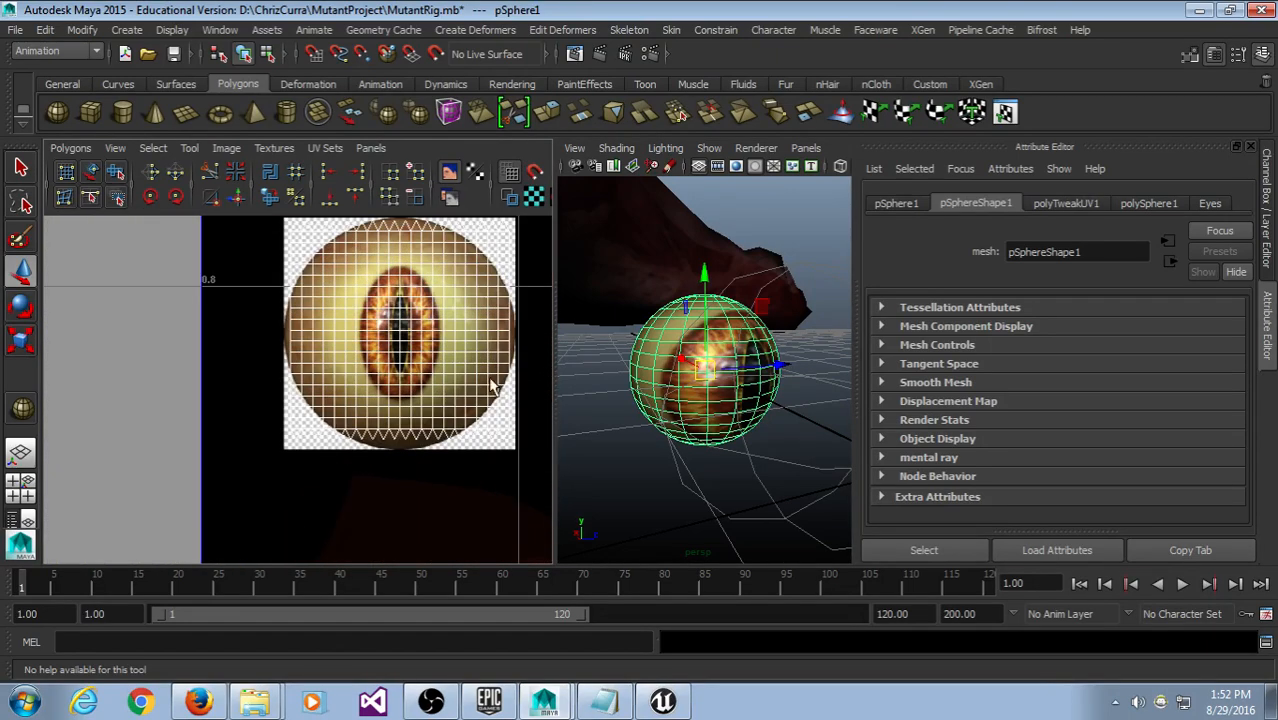
middle_click_drag(410, 404, 314, 447, "alt")
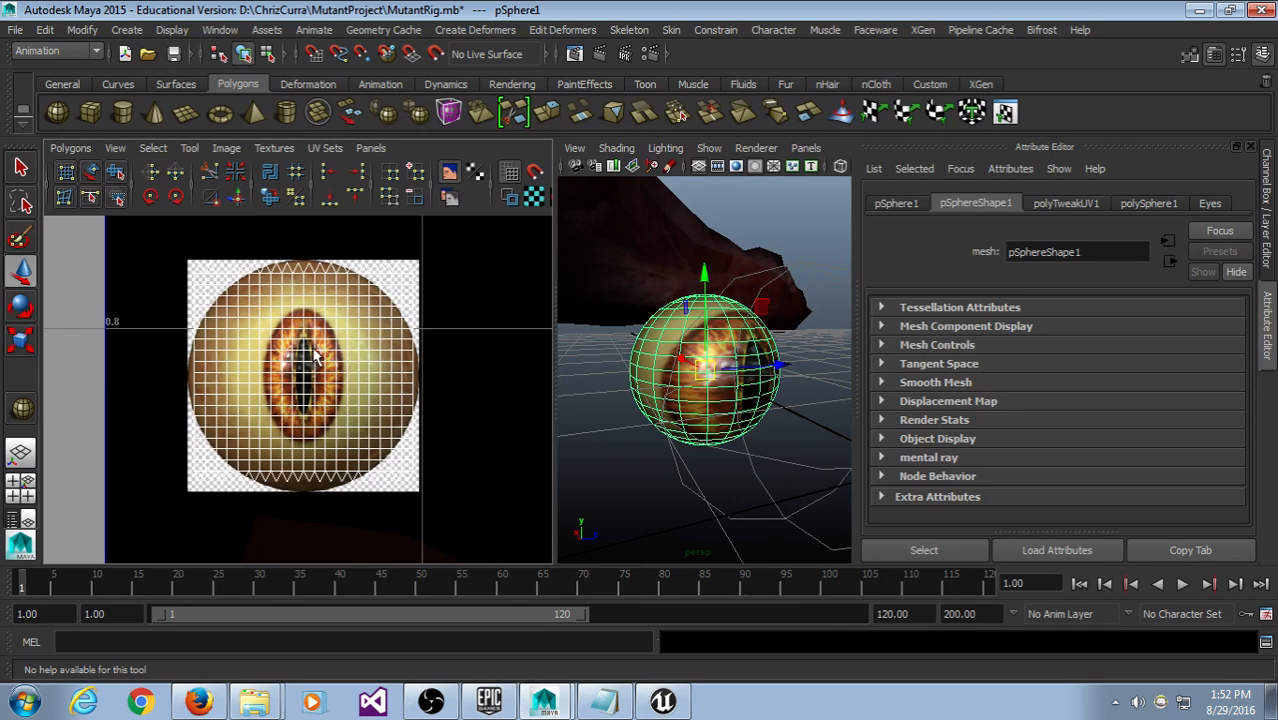
Step: Select all of the sphere's UVs and check where they lie within the full texture map
key("F12")
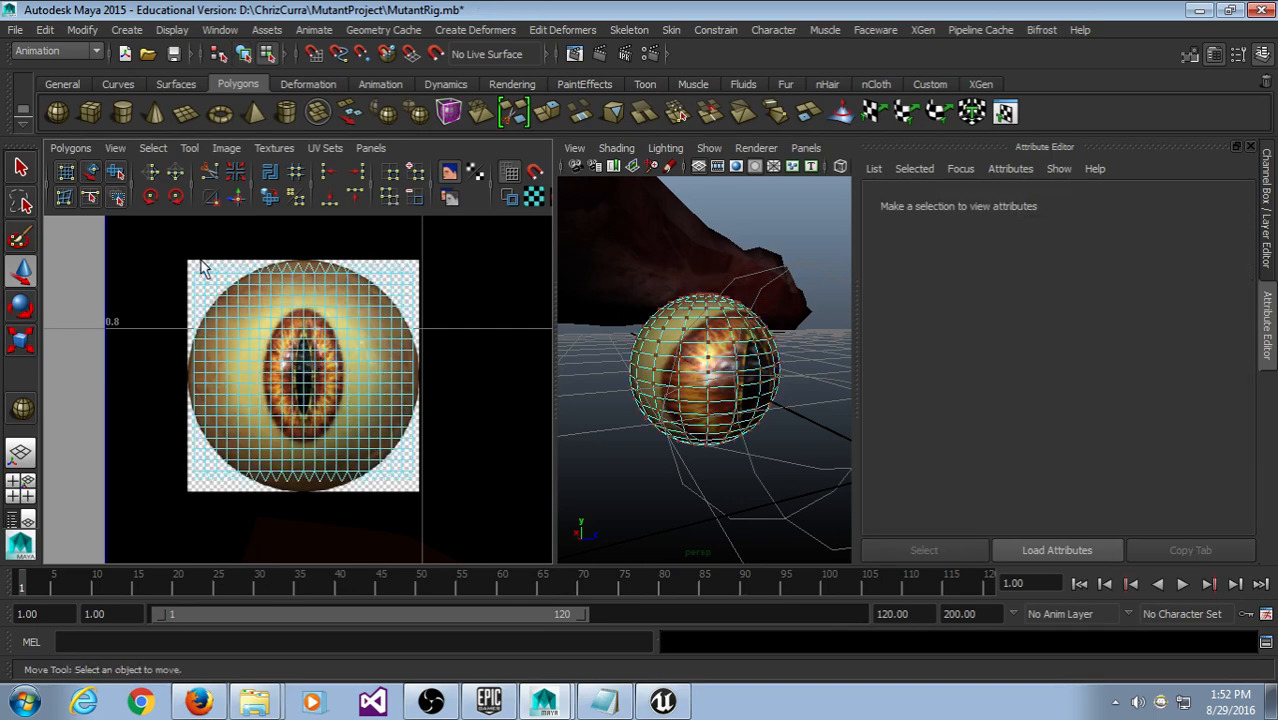
left_click_drag(139, 234, 484, 545)
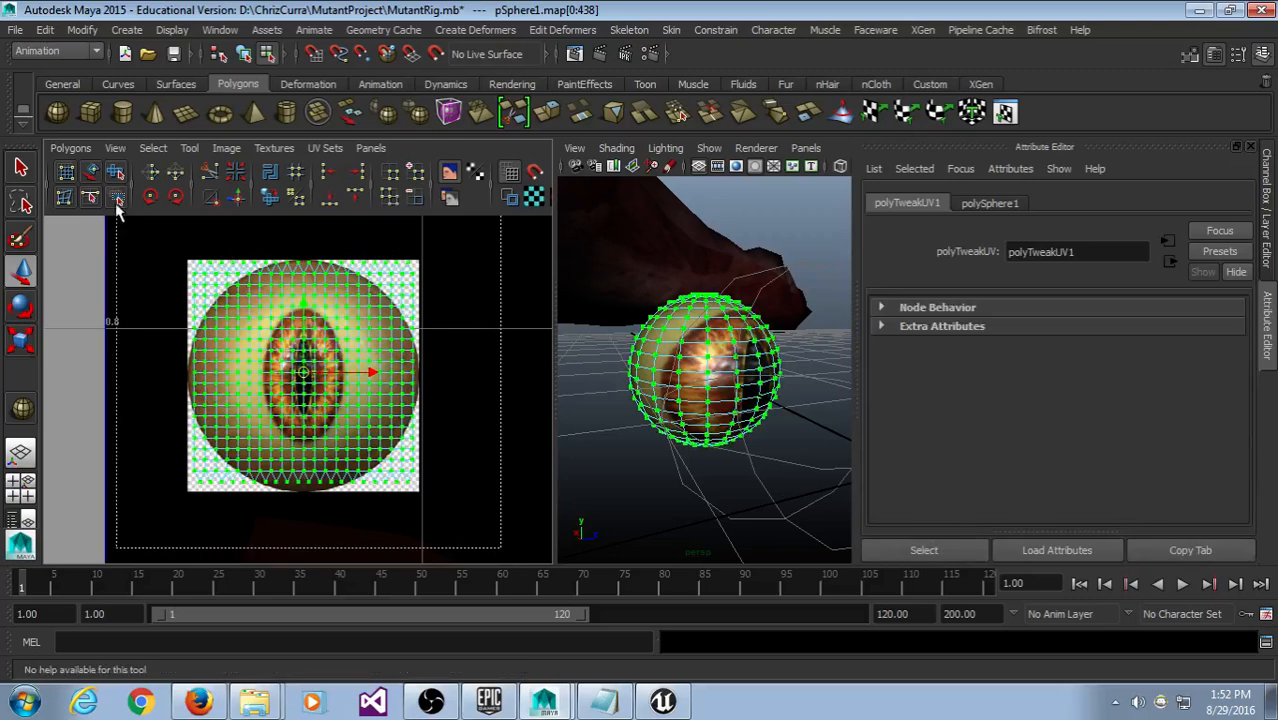
scroll(290, 390, "down", 3)
scroll(285, 393, "down", 4)
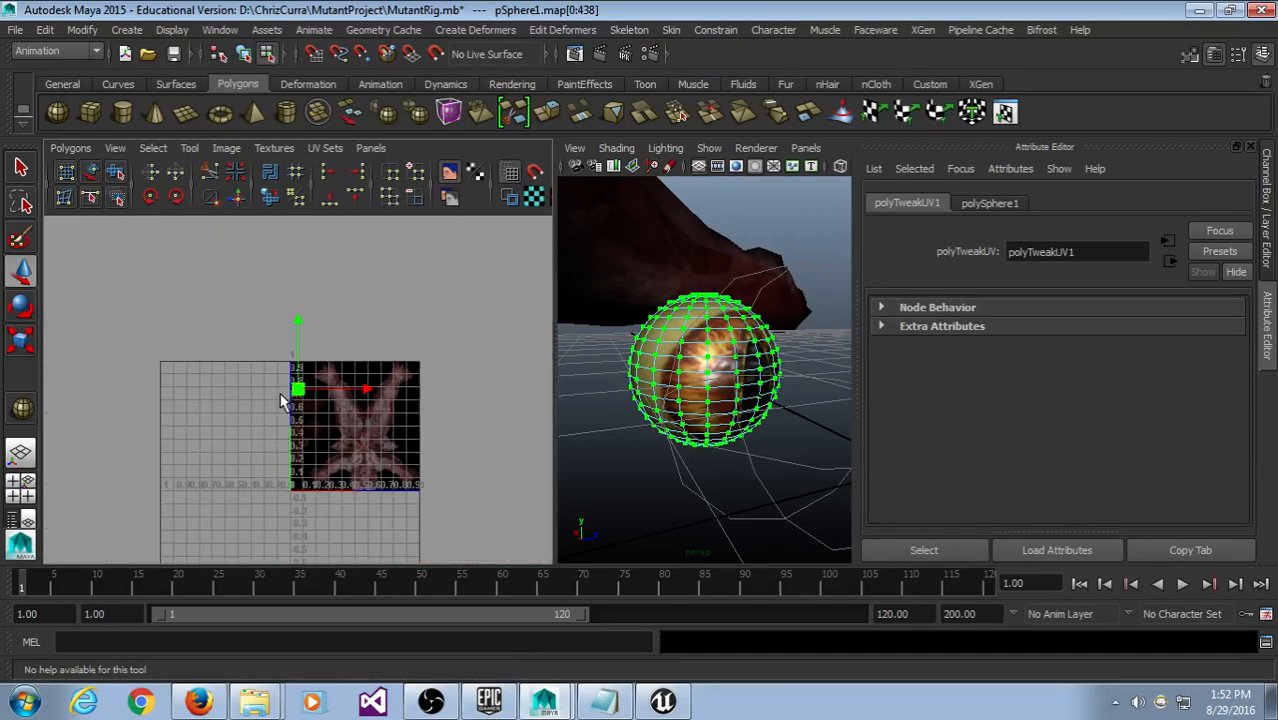
scroll(282, 400, "up", 10)
middle_click_drag(347, 300, 348, 312, "alt")
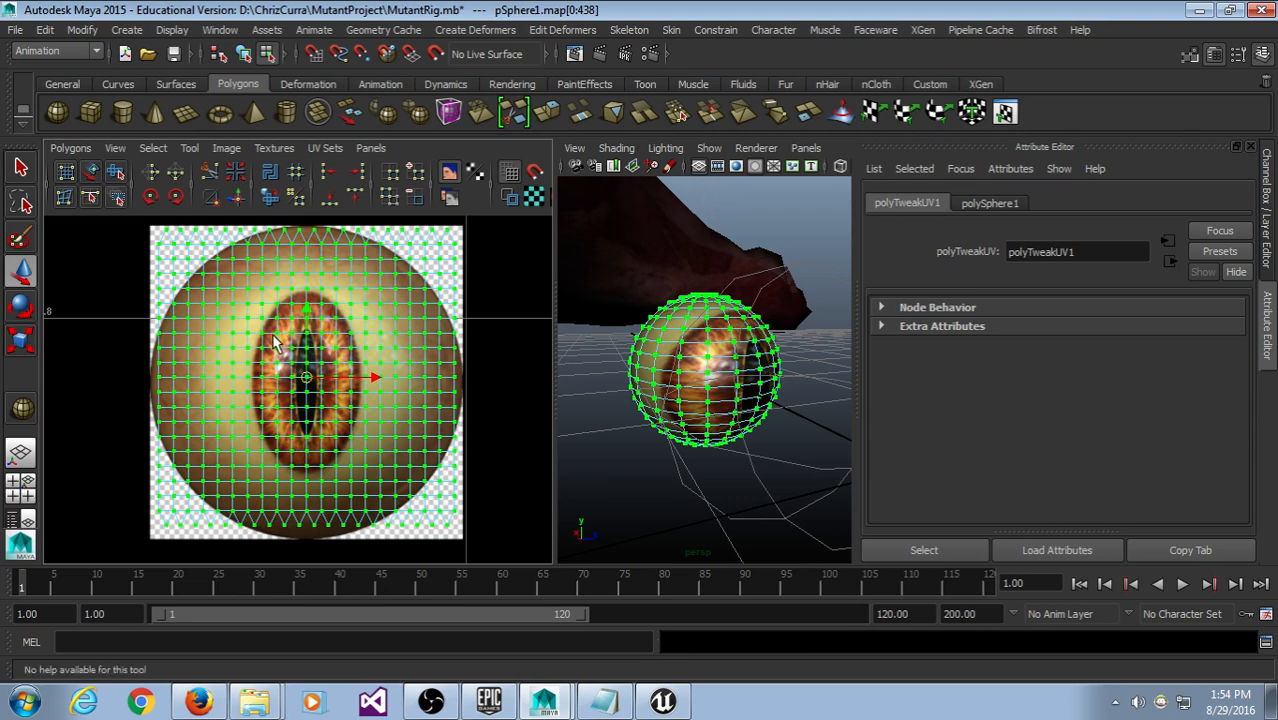
Step: Maximize the perspective view, return to object selection and select the eyeball sphere
left_click(736, 210)
key("space")
scroll(553, 330, "down", 3)
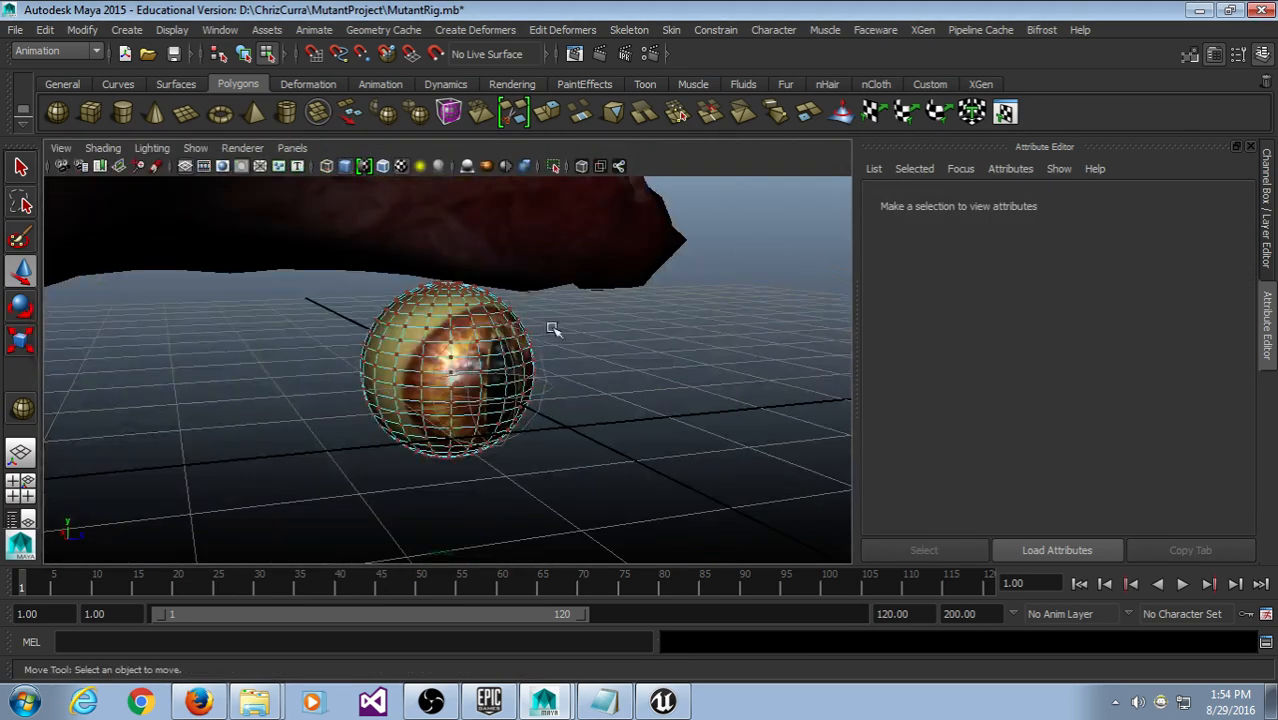
left_click(244, 56)
left_click(351, 306)
left_click(407, 331)
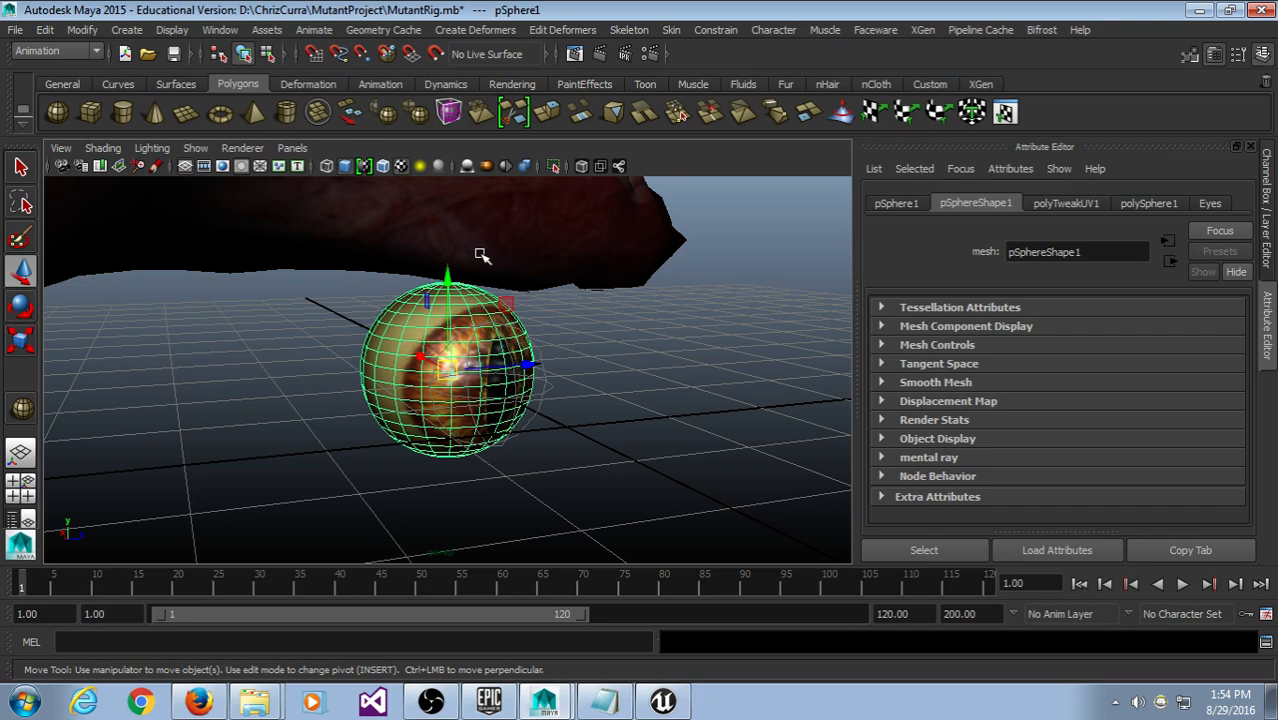
Step: Raise the eyeball sphere off the floor between the feet to a height of about 6.7 cm
left_click(601, 336)
left_click(392, 307)
left_click_drag(528, 362, 499, 442, "alt")
scroll(501, 376, "down", 10)
scroll(510, 388, "up", 10)
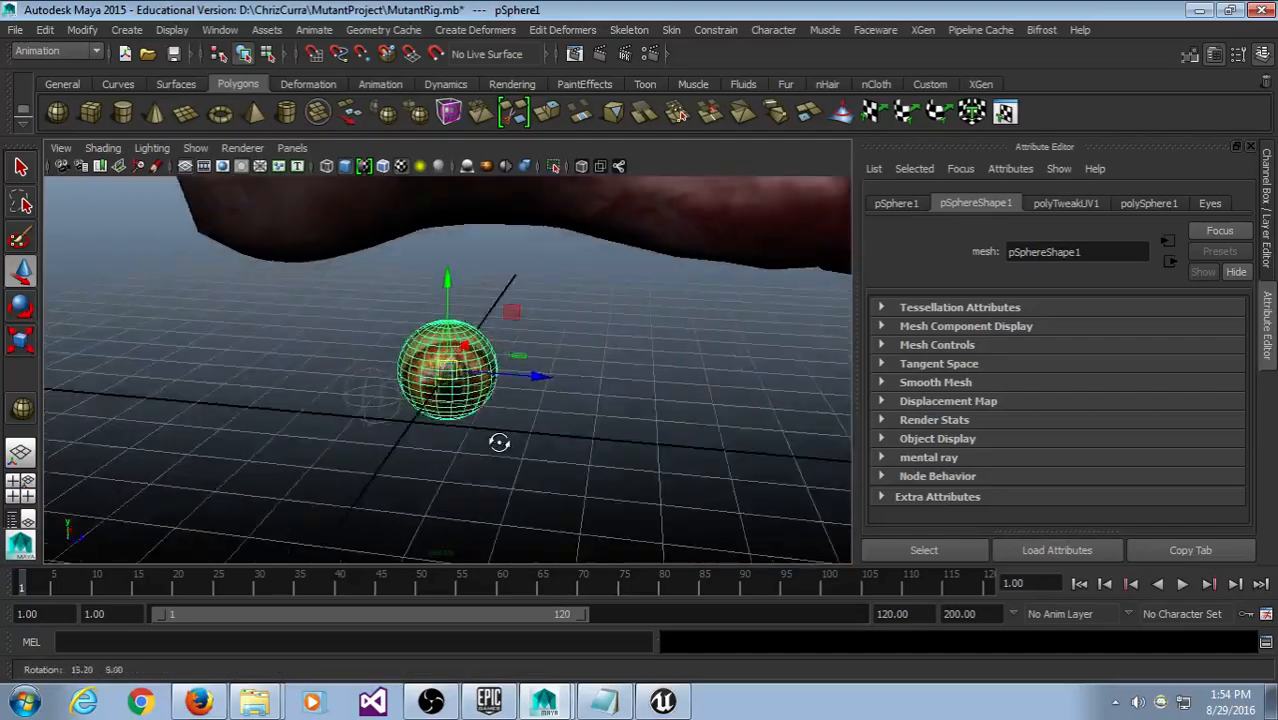
left_click(442, 232)
left_click(475, 373)
left_click_drag(588, 408, 402, 414, "alt")
left_click_drag(446, 315, 444, 174)
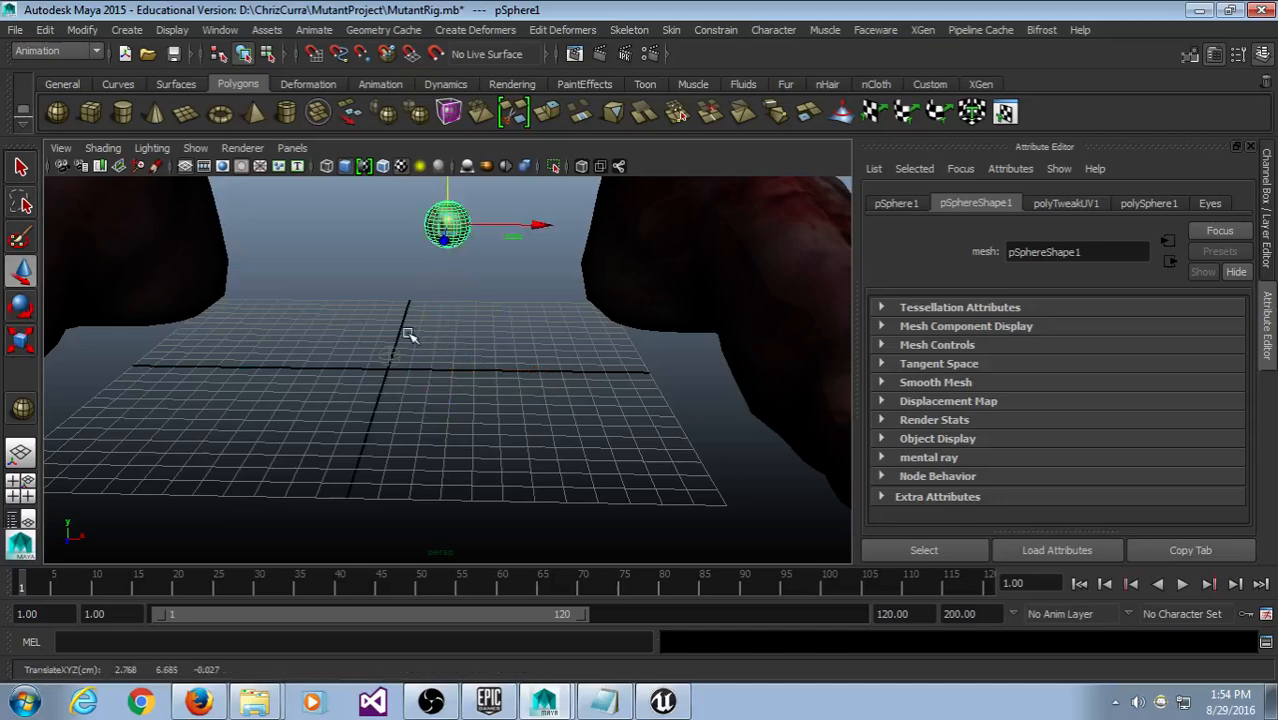
Step: Raise the eyeball from the mutant's feet to head level, at a height of about 156.9 cm, and frame it
middle_click_drag(408, 334, 401, 473, "alt")
scroll(404, 455, "down", 5)
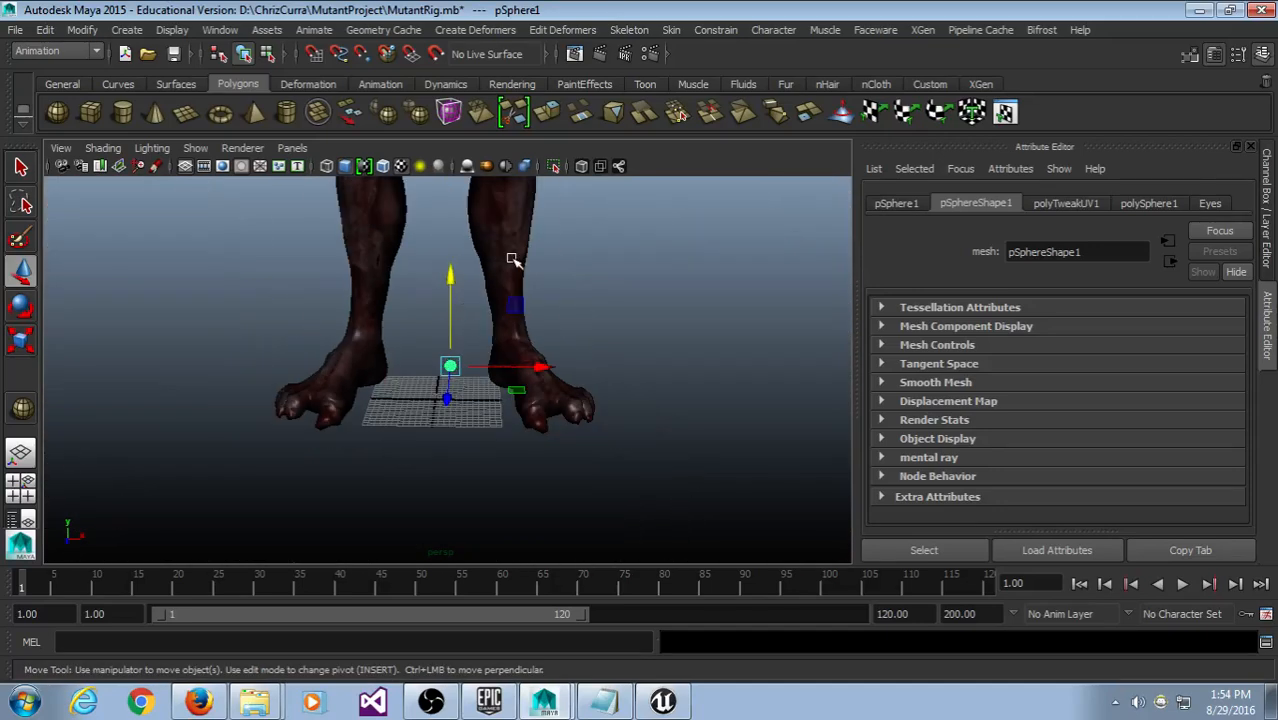
middle_click_drag(509, 257, 502, 449, "alt")
left_click_drag(452, 462, 452, 200)
middle_click_drag(559, 257, 571, 471, "alt")
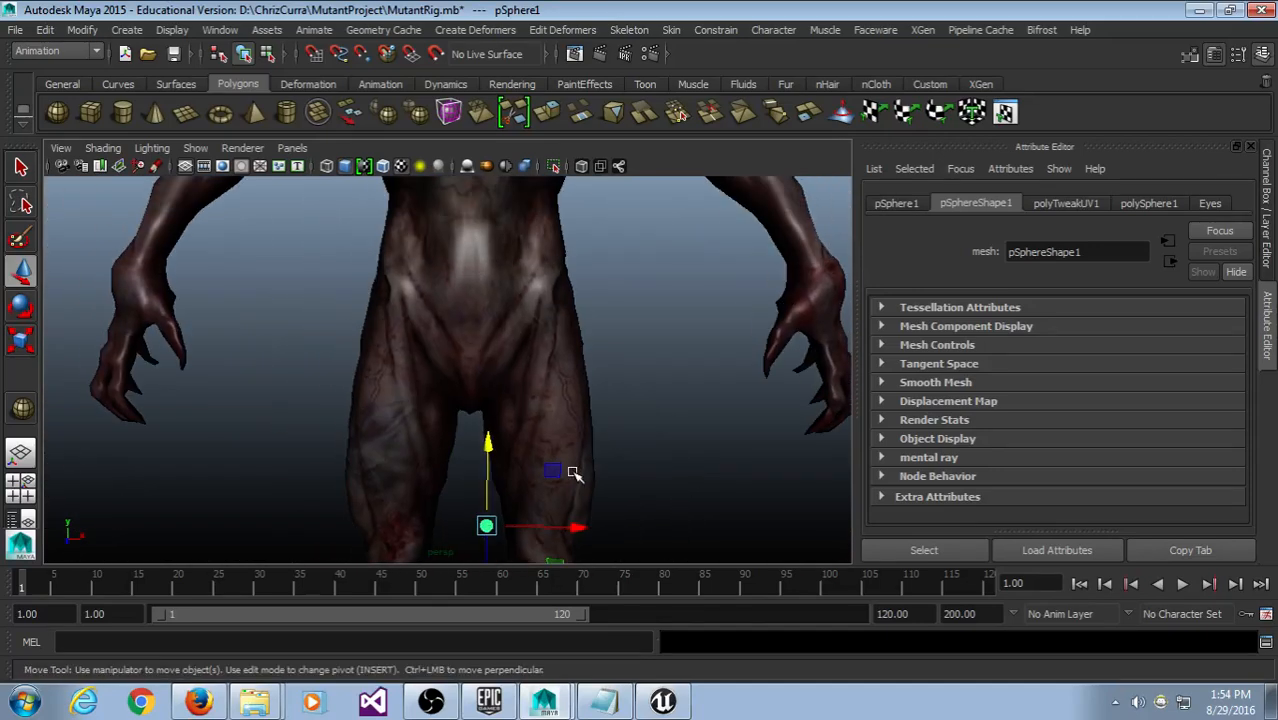
left_click_drag(487, 443, 487, 198)
middle_click_drag(599, 220, 571, 314, "alt")
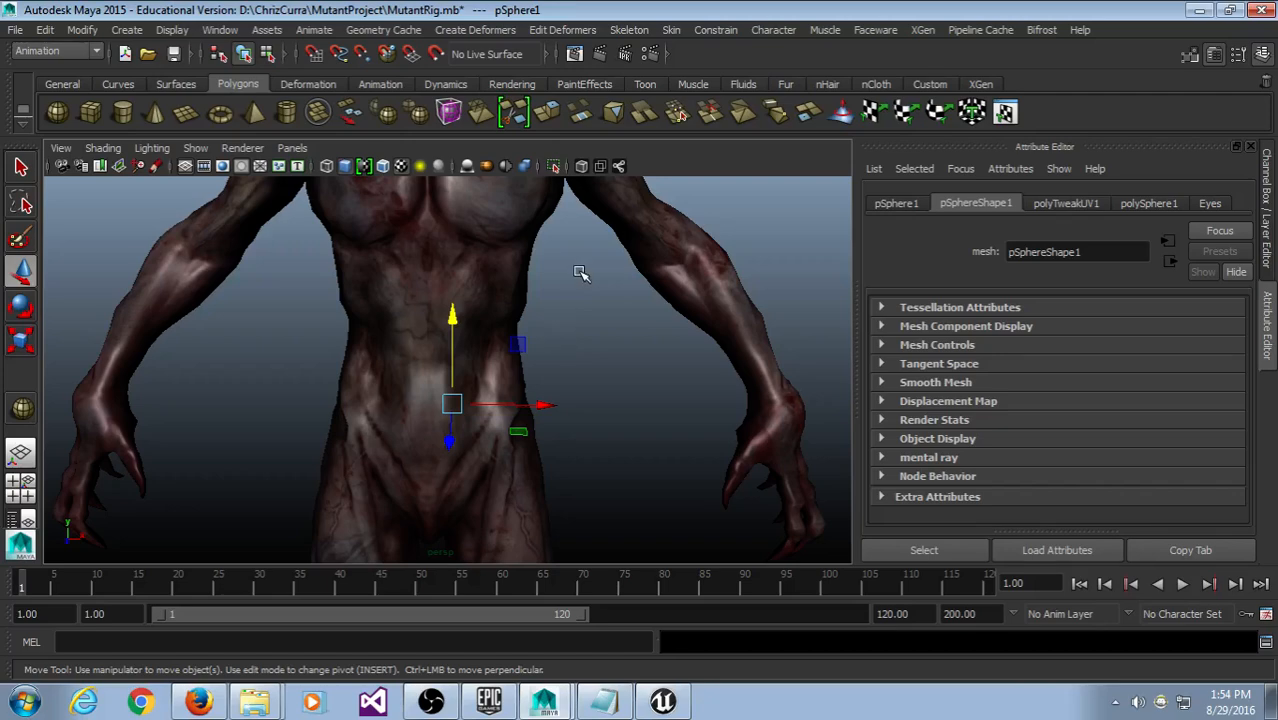
scroll(581, 273, "down", 5)
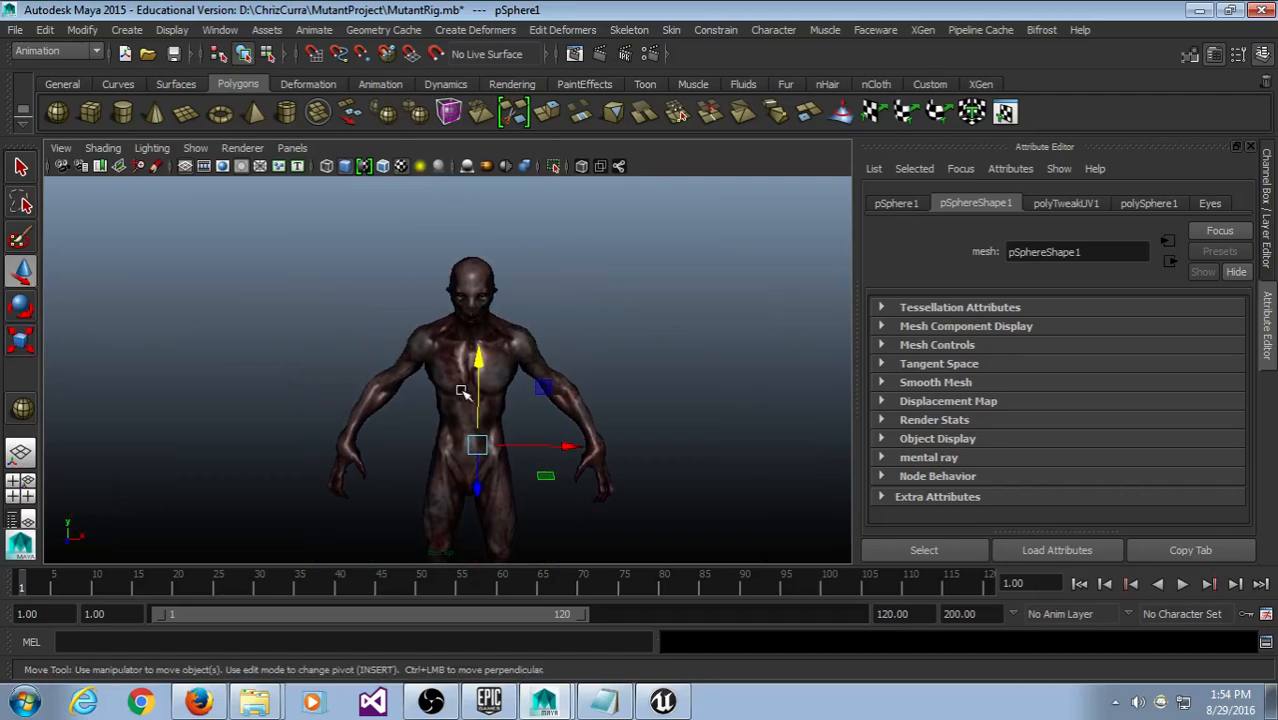
left_click_drag(479, 378, 476, 200)
key("f")
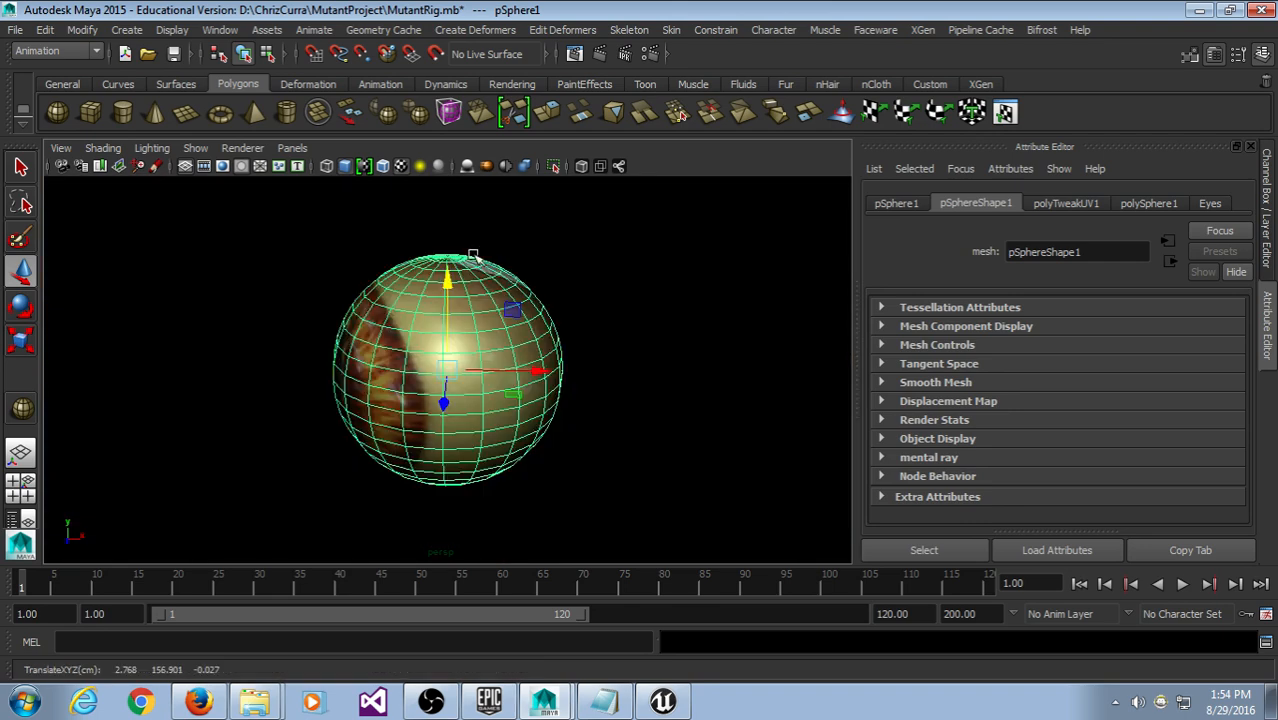
Step: Move the eyeball forward inside the head, checking its position in wireframe and textured display
mouse_move(570, 494)
left_mouse_down("alt")
mouse_move(454, 437)
mouse_move(464, 450)
mouse_move(371, 472)
left_mouse_up("alt")
scroll(464, 450, "down", 5)
scroll(470, 458, "down", 5)
key("4")
mouse_move(432, 505)
left_mouse_down("alt")
mouse_move(328, 551)
mouse_move(386, 440)
mouse_move(380, 380)
mouse_move(326, 413)
mouse_move(428, 348)
left_mouse_up("alt")
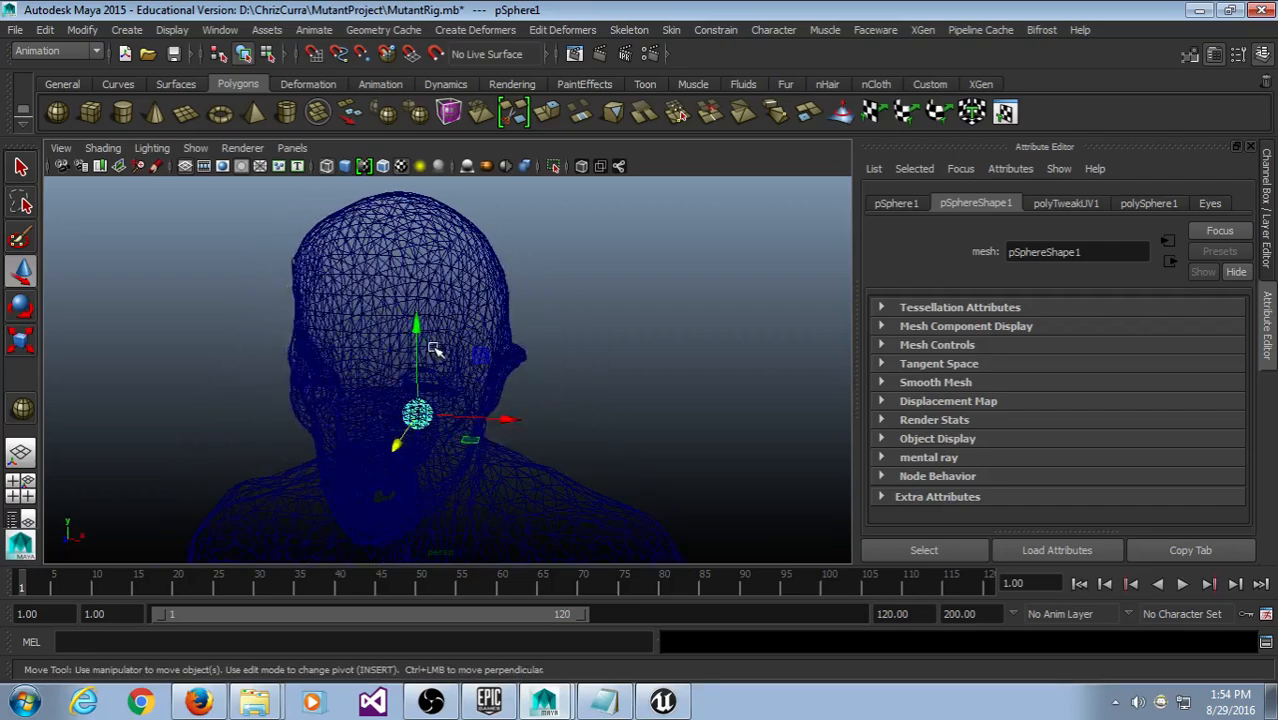
key("6")
left_click_drag(508, 504, 541, 474, "alt")
scroll(541, 474, "up", 5)
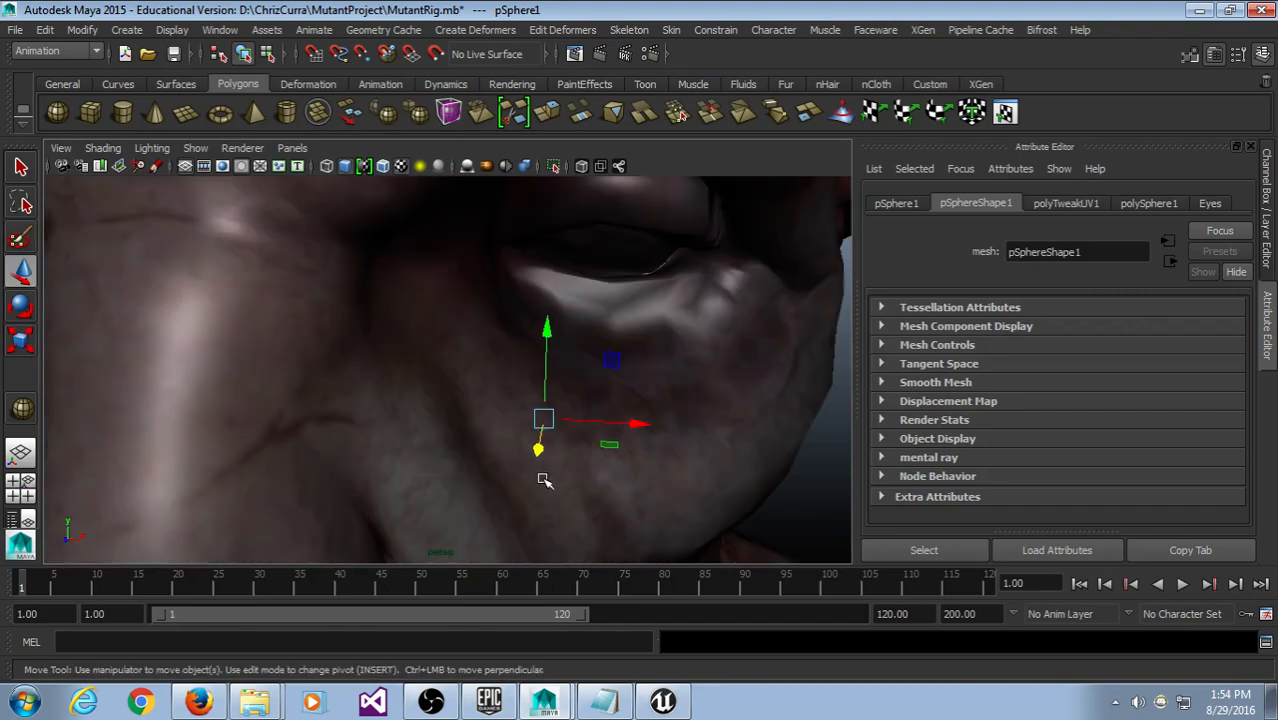
Step: Raise the eyeball to eye level at about 159.15 cm and move it forward until it protrudes from the face
scroll(544, 478, "down", 5)
left_click_drag(461, 482, 308, 449, "alt")
middle_click_drag(308, 449, 391, 493, "alt")
scroll(362, 494, "up", 3)
left_click_drag(395, 301, 394, 243)
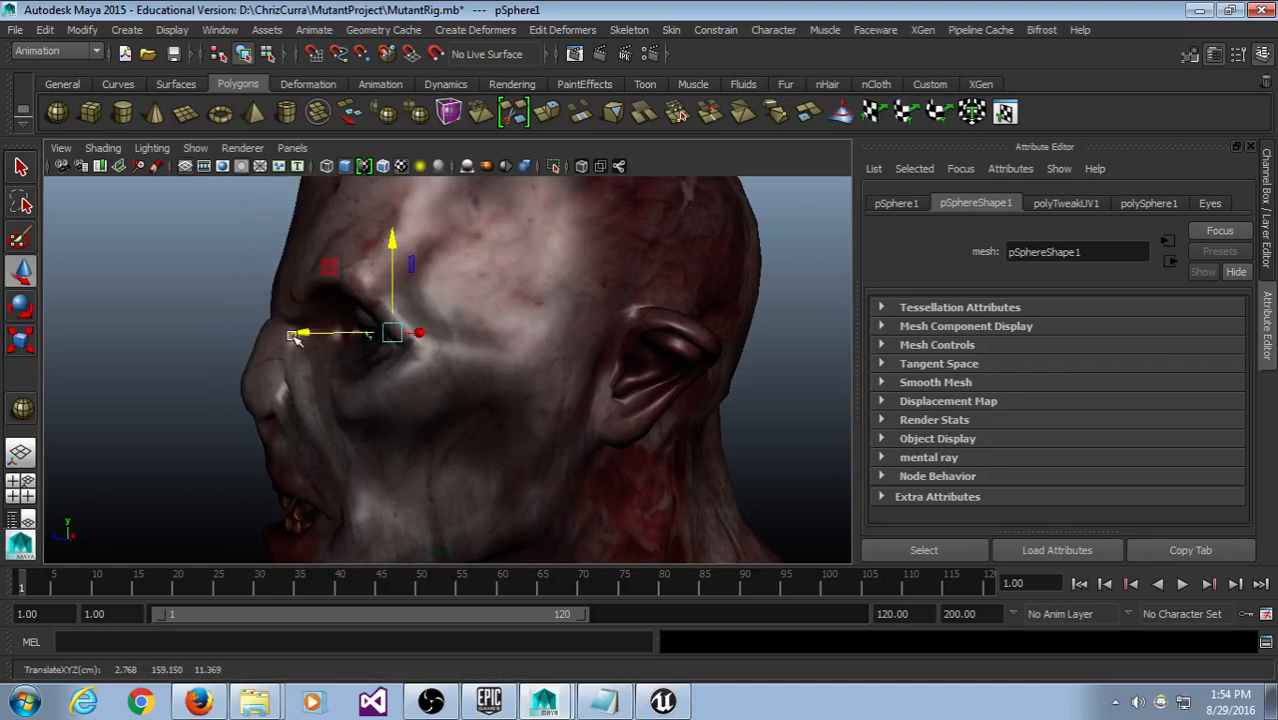
left_click_drag(293, 336, 271, 336)
left_click_drag(317, 409, 488, 428, "alt")
scroll(496, 416, "up", 5)
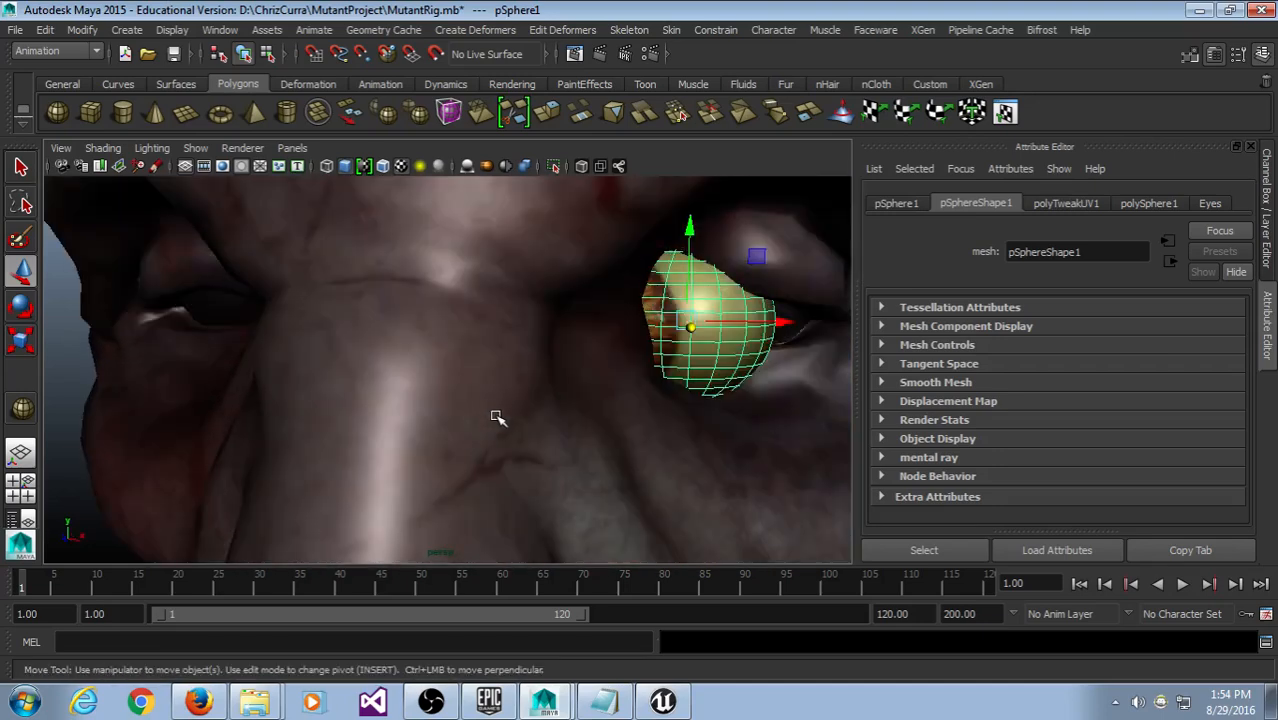
Step: Rotate the eyeball about its vertical axis by about 65 degrees, discarding a free rotation
middle_click_drag(496, 416, 405, 437, "alt")
scroll(405, 437, "down", 5)
left_click_drag(423, 437, 442, 428, "alt")
key("e")
key("r")
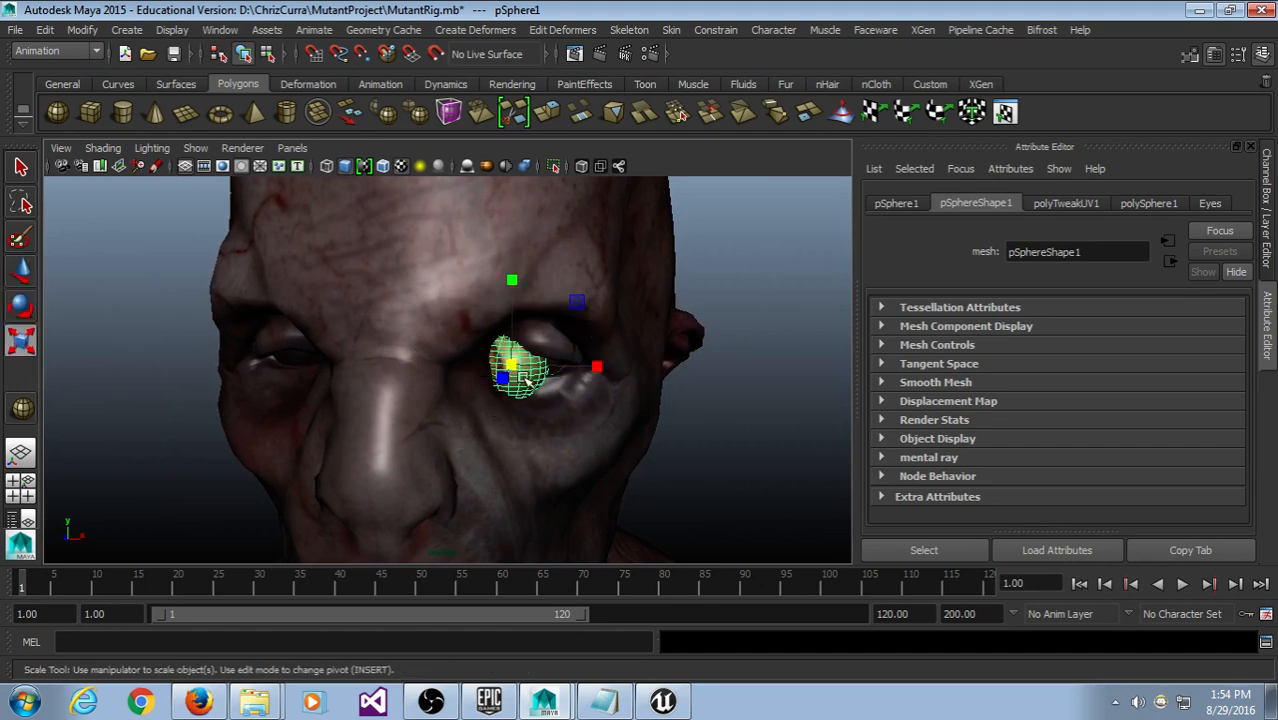
key("e")
left_click_drag(527, 388, 601, 371)
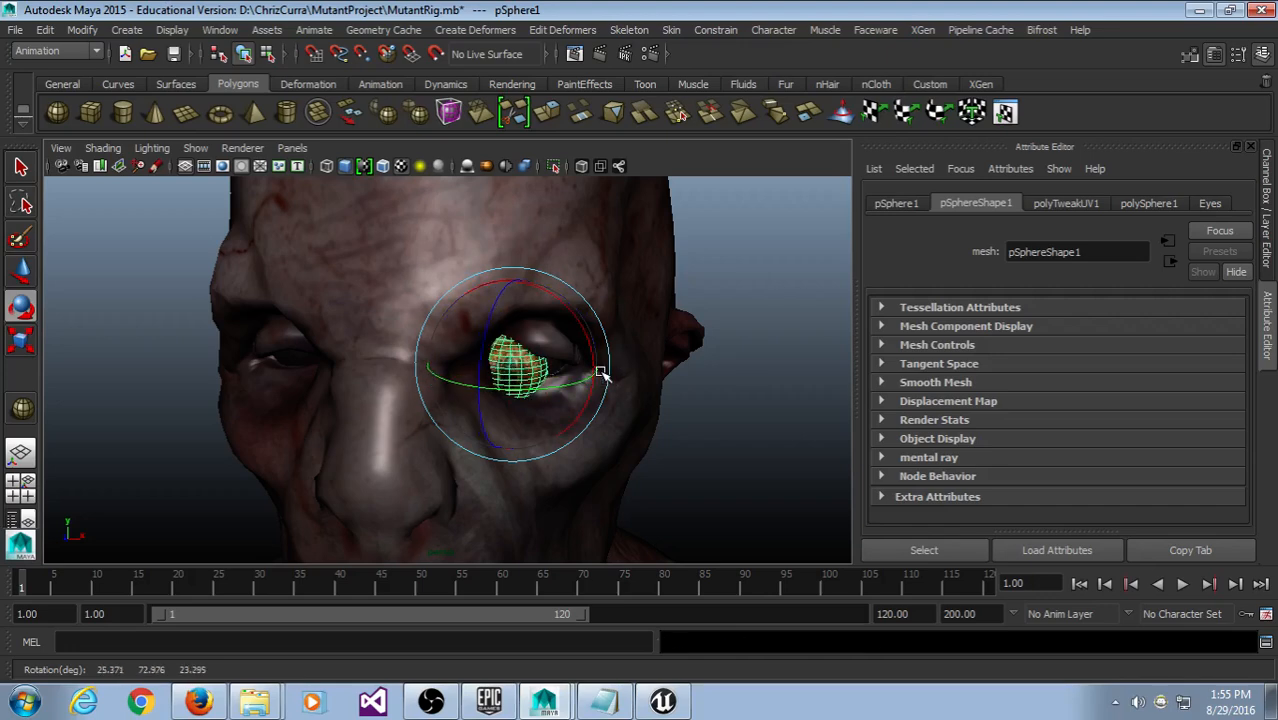
key("ctrl+z")
left_click_drag(521, 380, 598, 373)
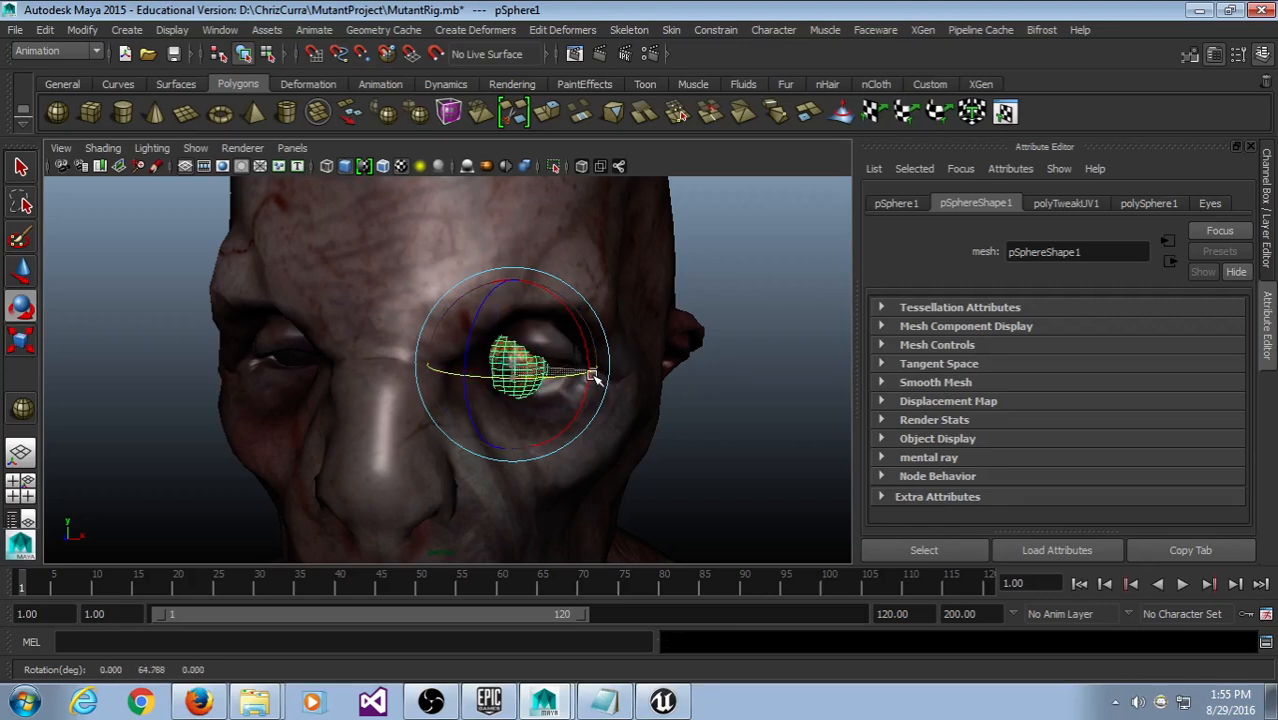
Step: Move the eyeball back into the eye socket to a depth of about 11.55 cm and sideways to X of about 3.34 cm
left_click_drag(648, 448, 511, 445, "alt")
key("w")
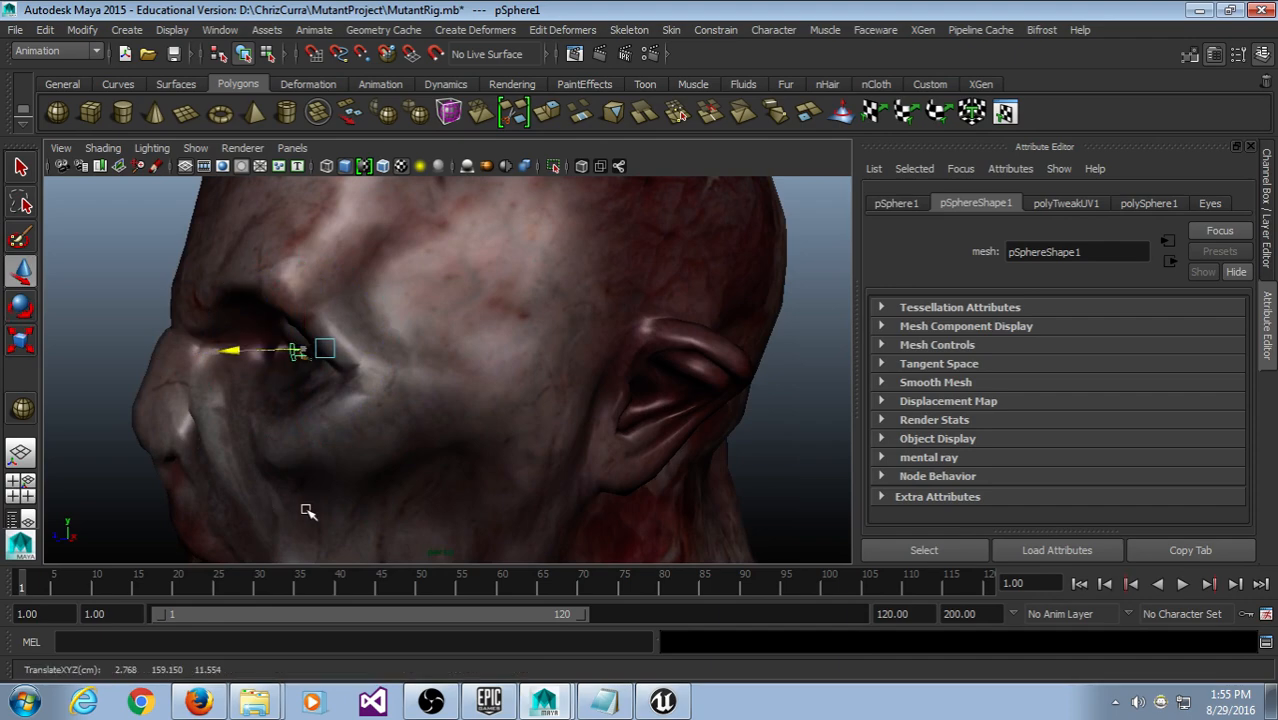
left_click_drag(307, 511, 554, 450, "alt")
scroll(471, 502, "up", 5)
middle_click_drag(556, 448, 455, 485, "alt")
left_click_drag(498, 374, 530, 373)
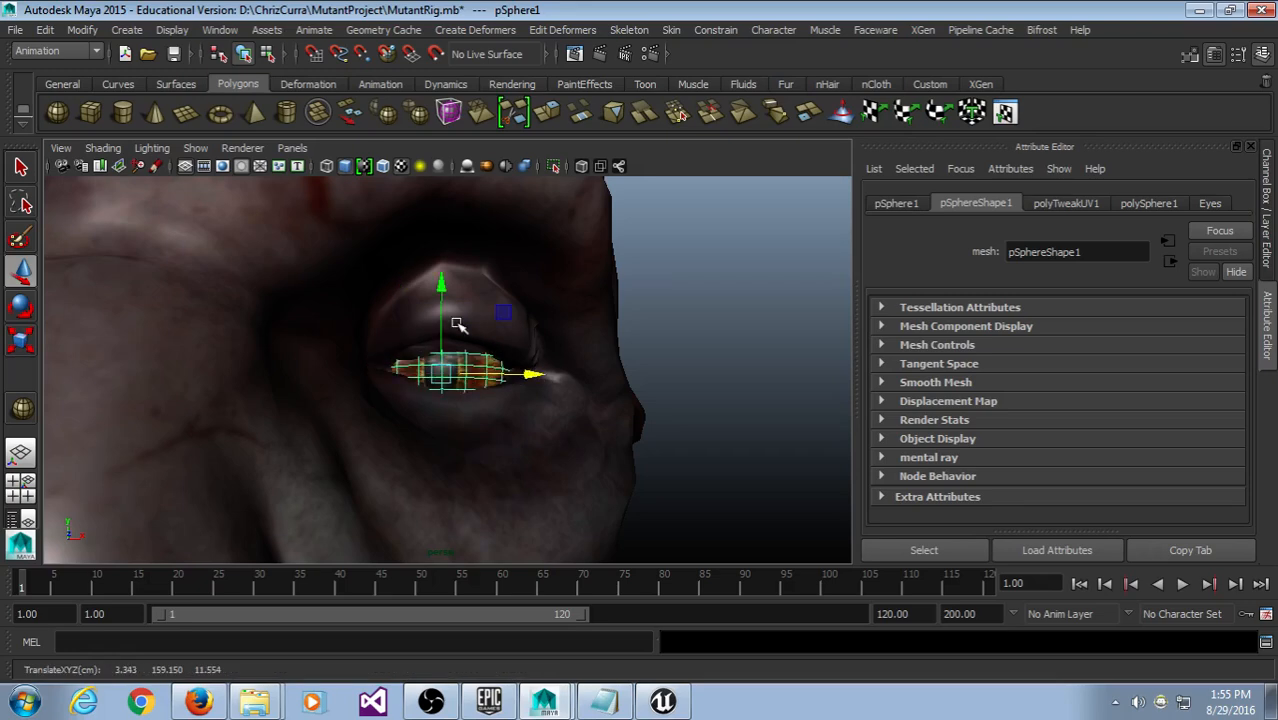
Step: Raise the eyeball to about 159.57 cm and move it slightly forward to a depth of about 11.71 cm
left_click_drag(610, 451, 494, 465, "alt")
scroll(494, 465, "up", 2)
left_click_drag(458, 310, 454, 299)
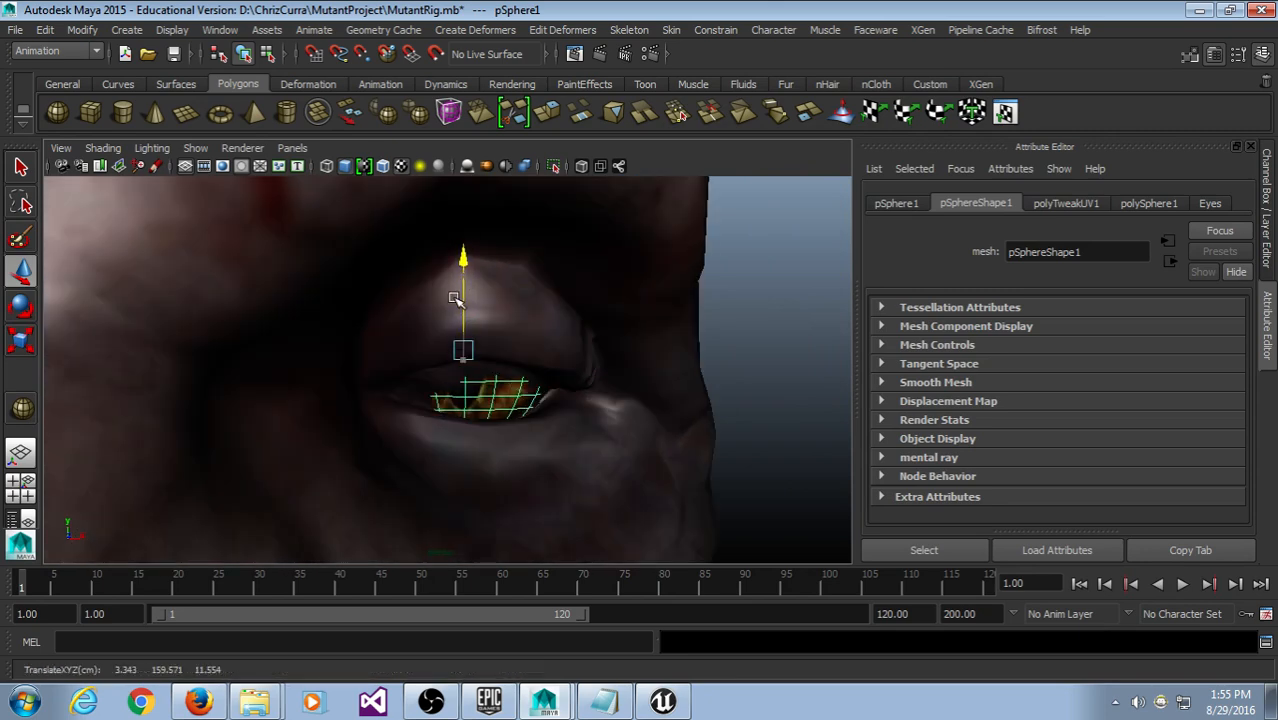
left_click_drag(487, 406, 376, 434, "alt")
scroll(392, 394, "up", 2)
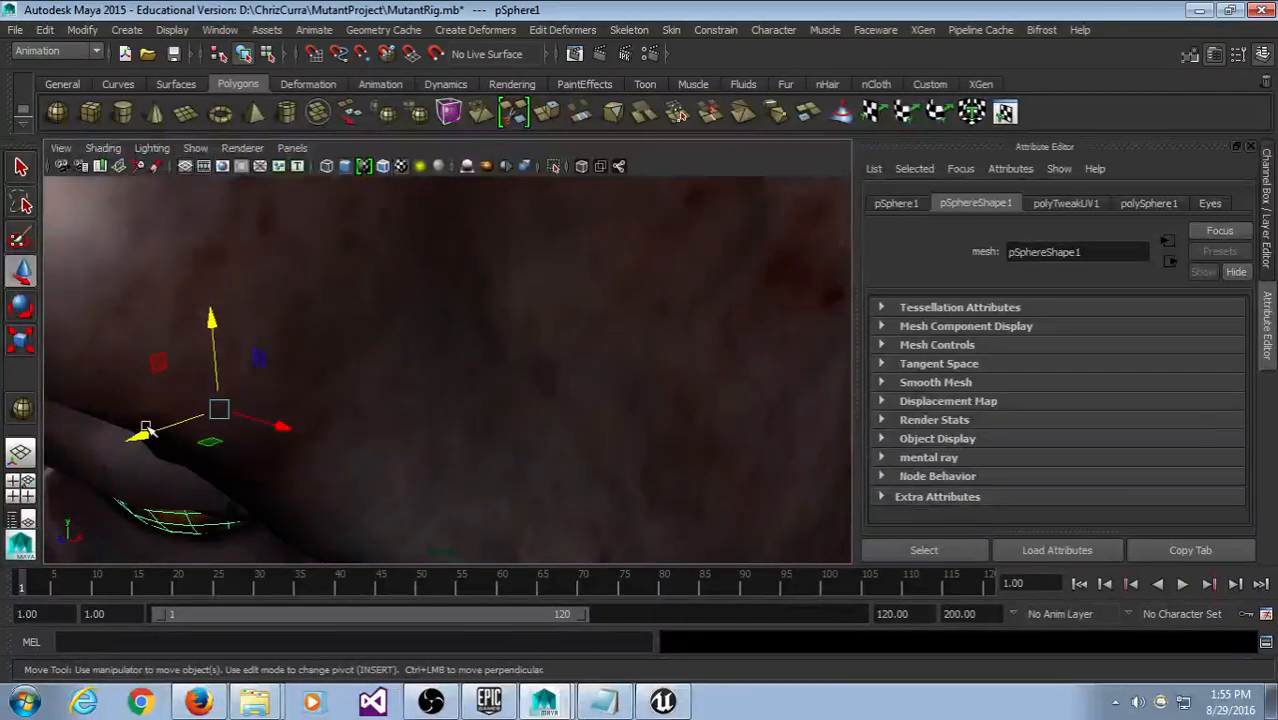
left_click_drag(145, 429, 130, 431)
Step: Lower the eyeball to about 159.29 cm and shift it sideways to about 3.41 cm, checking its fit between the eyelids
left_click_drag(130, 433, 225, 456, "alt")
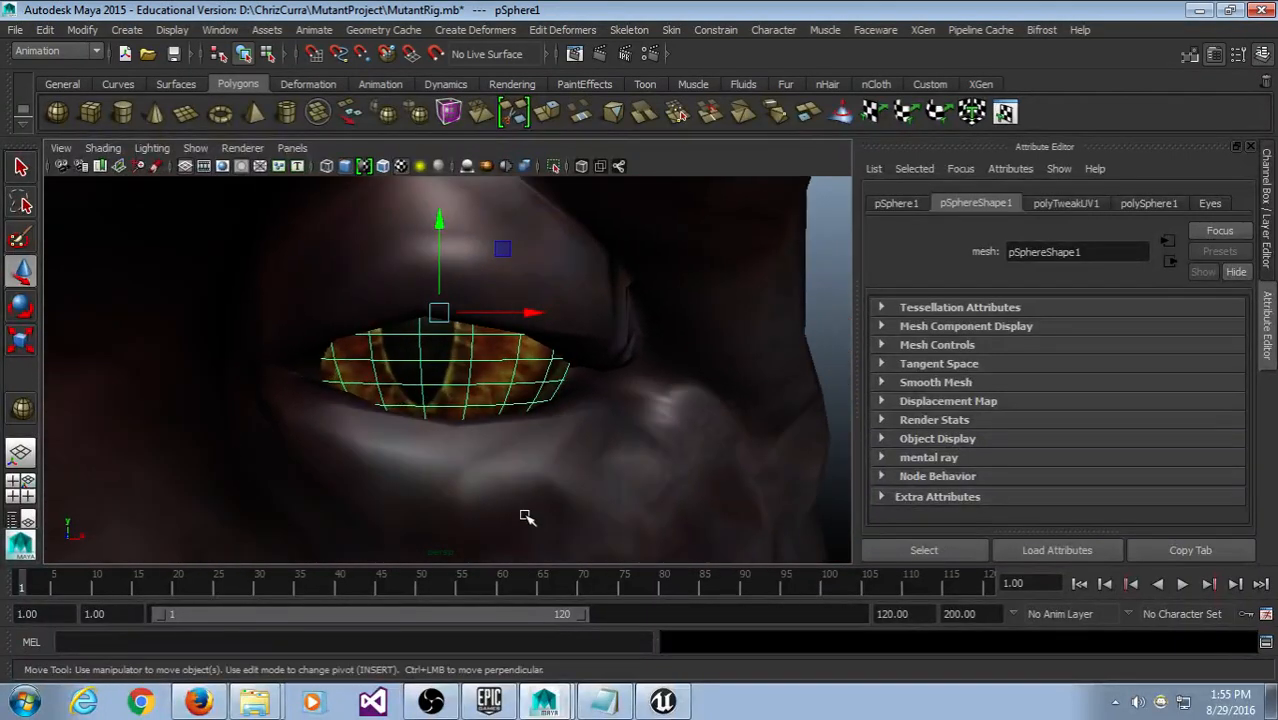
left_click_drag(510, 455, 506, 446, "alt")
mouse_move(574, 482)
left_mouse_down("alt")
mouse_move(622, 457)
mouse_move(585, 462)
left_mouse_up("alt")
left_click_drag(440, 293, 455, 303)
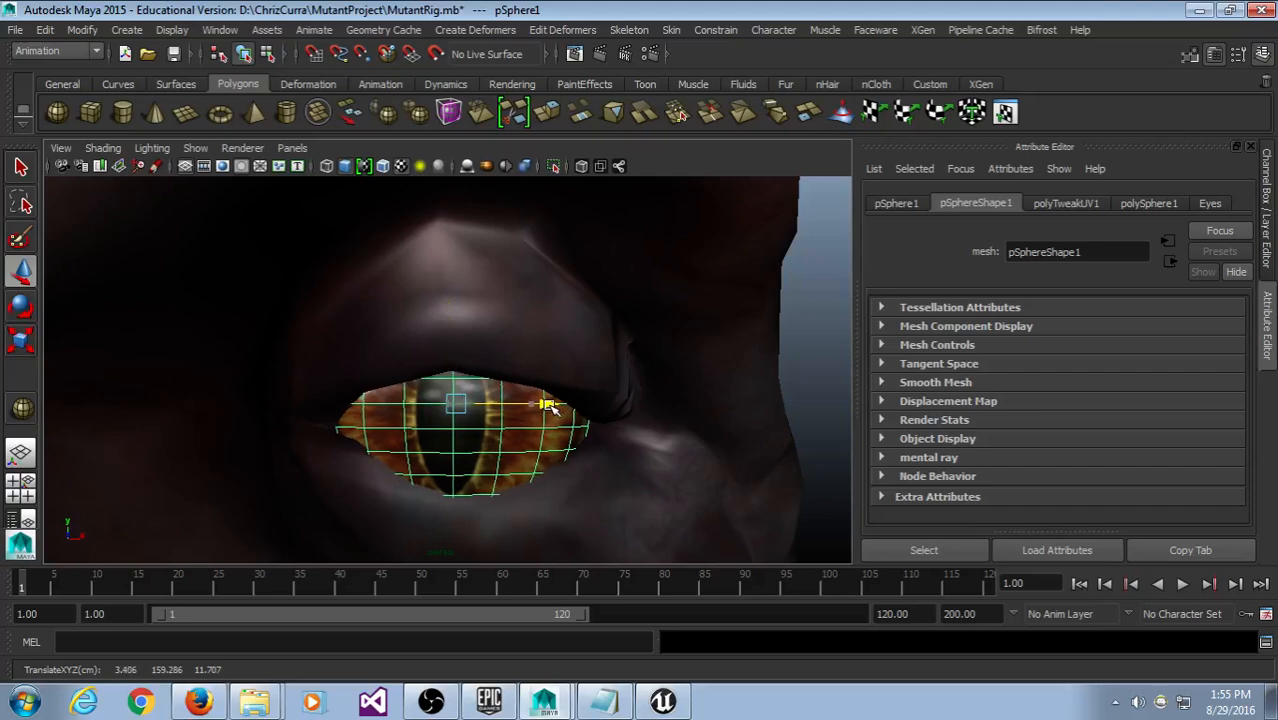
scroll(556, 422, "down", 5)
scroll(530, 440, "up", 5)
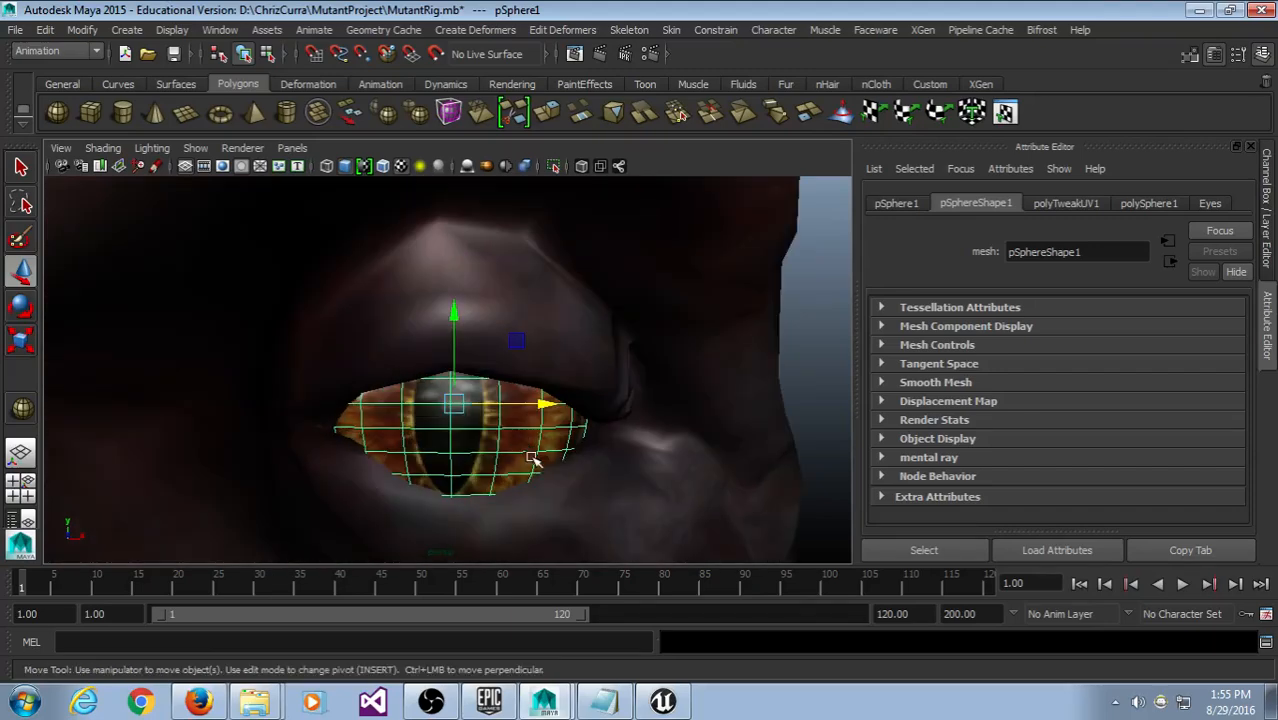
left_click_drag(533, 458, 513, 476, "alt")
left_click_drag(582, 534, 528, 387, "alt")
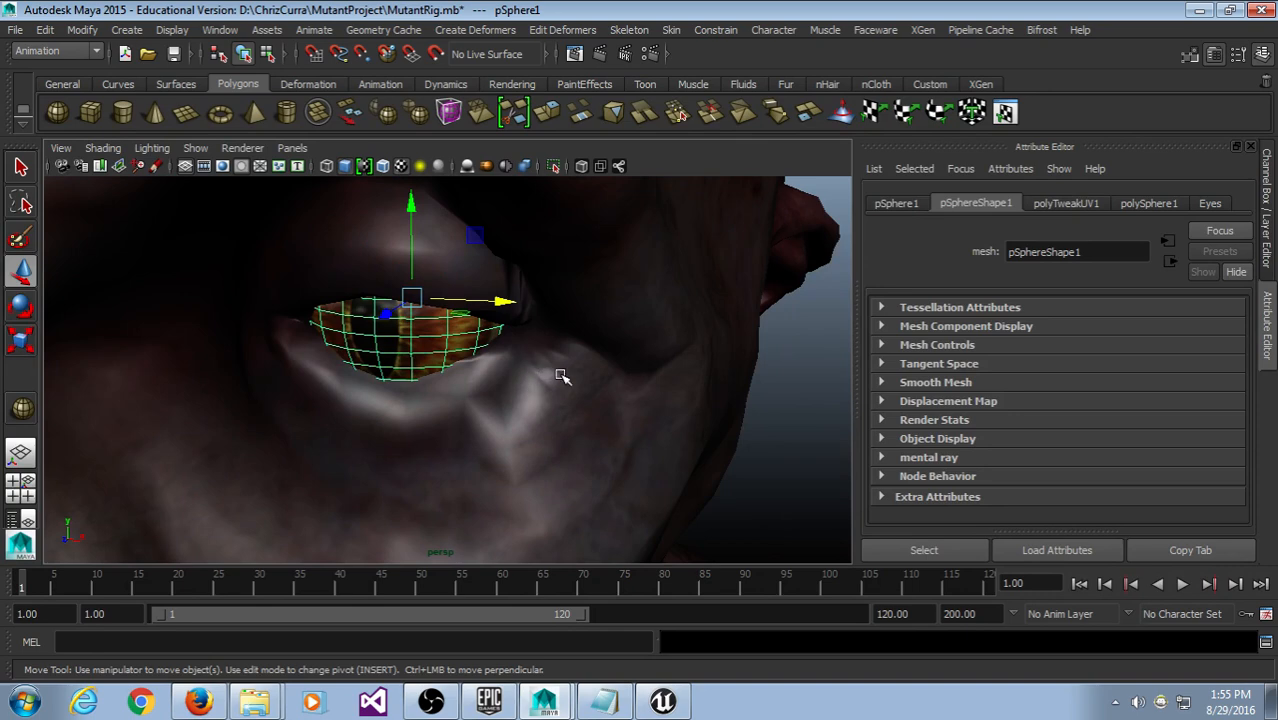
Step: Move the eyeball sideways out of the head to clear the socket, and select the head mesh
scroll(561, 374, "down", 5)
left_click_drag(551, 377, 796, 340, "alt")
left_click(455, 346)
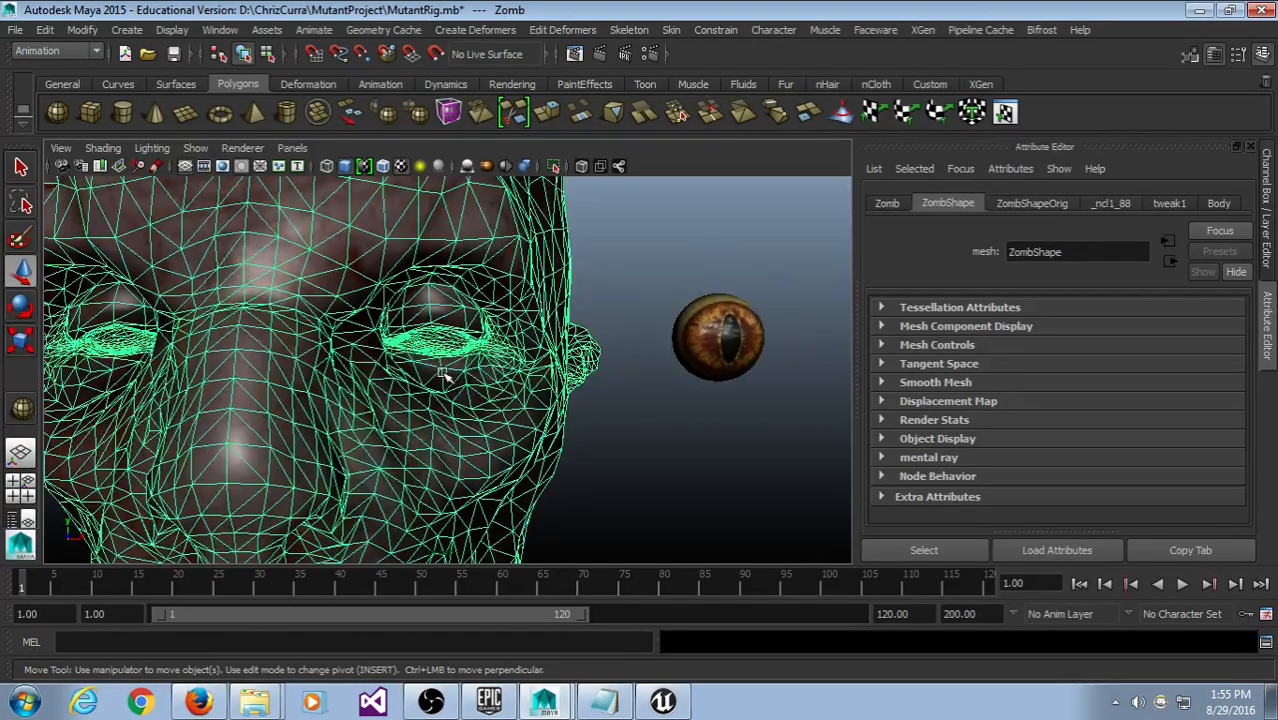
Step: Examine the head mesh's wireframe inside the eye opening between the upper and lower eyelids
scroll(443, 373, "up", 5)
left_click_drag(442, 371, 434, 342, "alt")
scroll(432, 343, "down", 5)
scroll(426, 345, "up", 5)
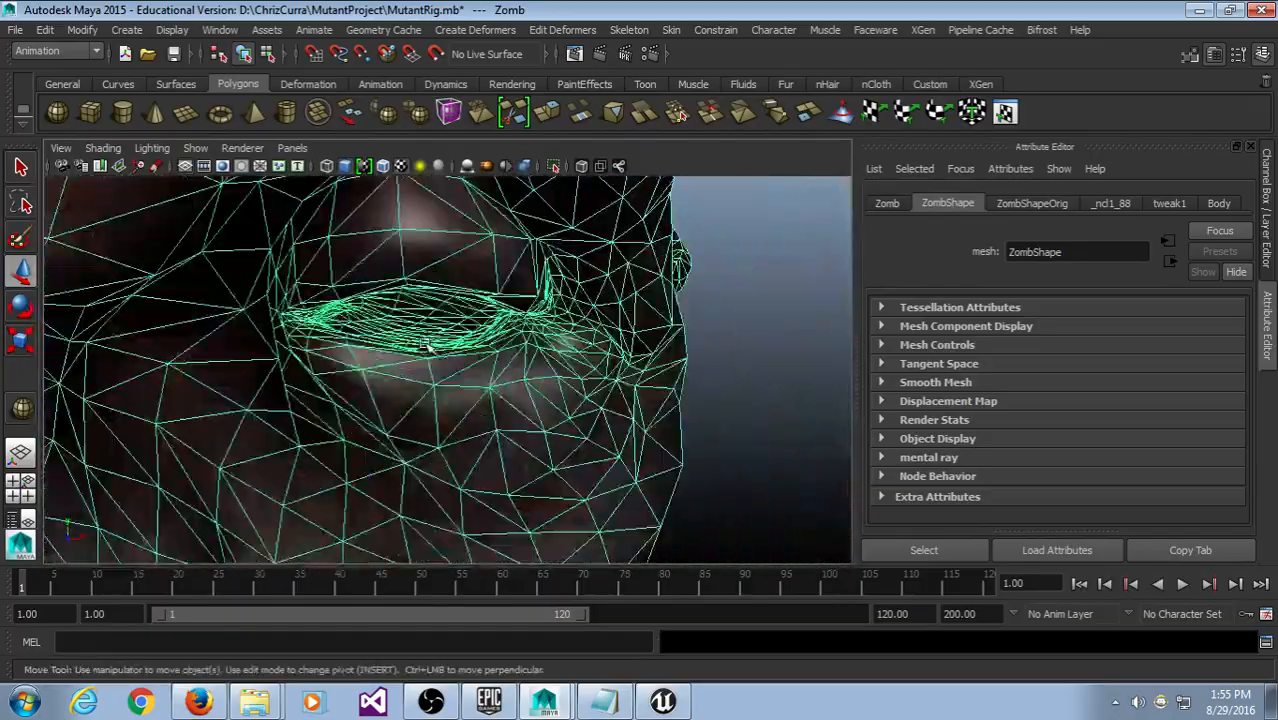
middle_click_drag(427, 346, 464, 414, "alt")
left_click_drag(464, 412, 437, 384, "alt")
scroll(400, 386, "up", 5)
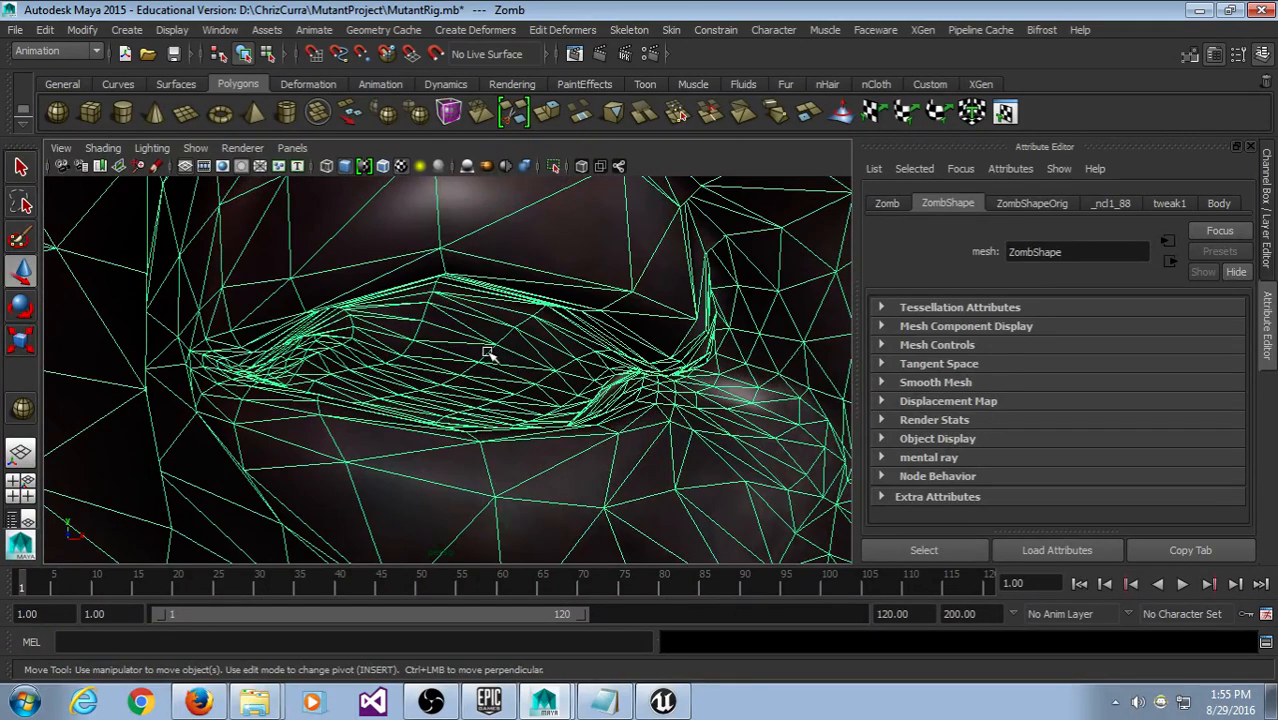
scroll(489, 353, "up", 5)
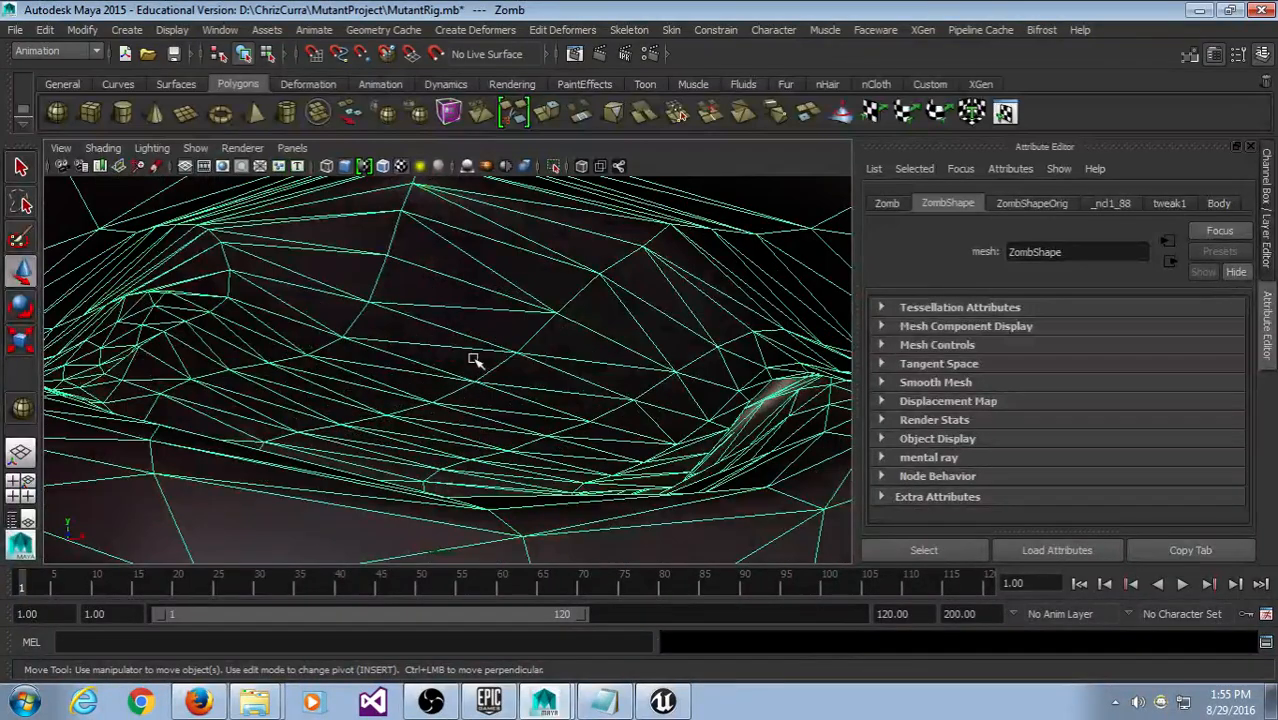
scroll(474, 359, "down", 5)
scroll(474, 359, "up", 5)
left_click_drag(475, 360, 486, 349, "alt")
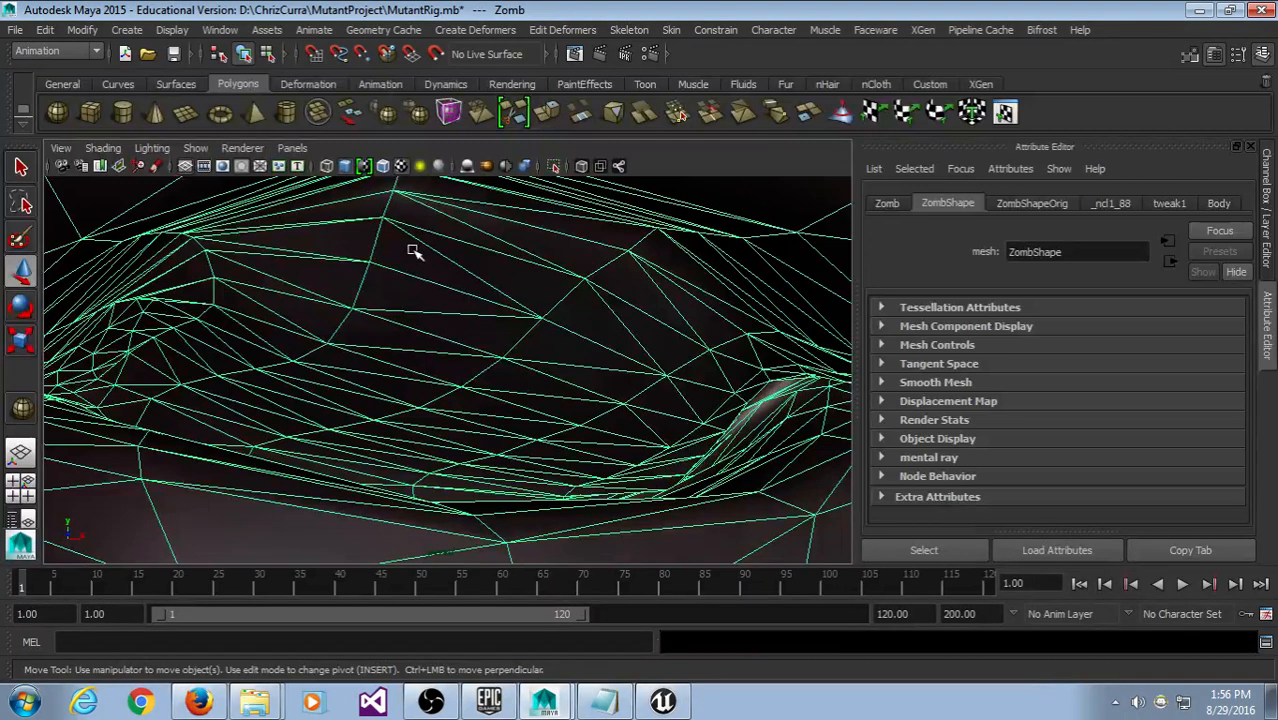
Step: Switch the head mesh to vertex editing, select a vertex inside the eye opening and grow the selection out to the eyelid edges
key("F8")
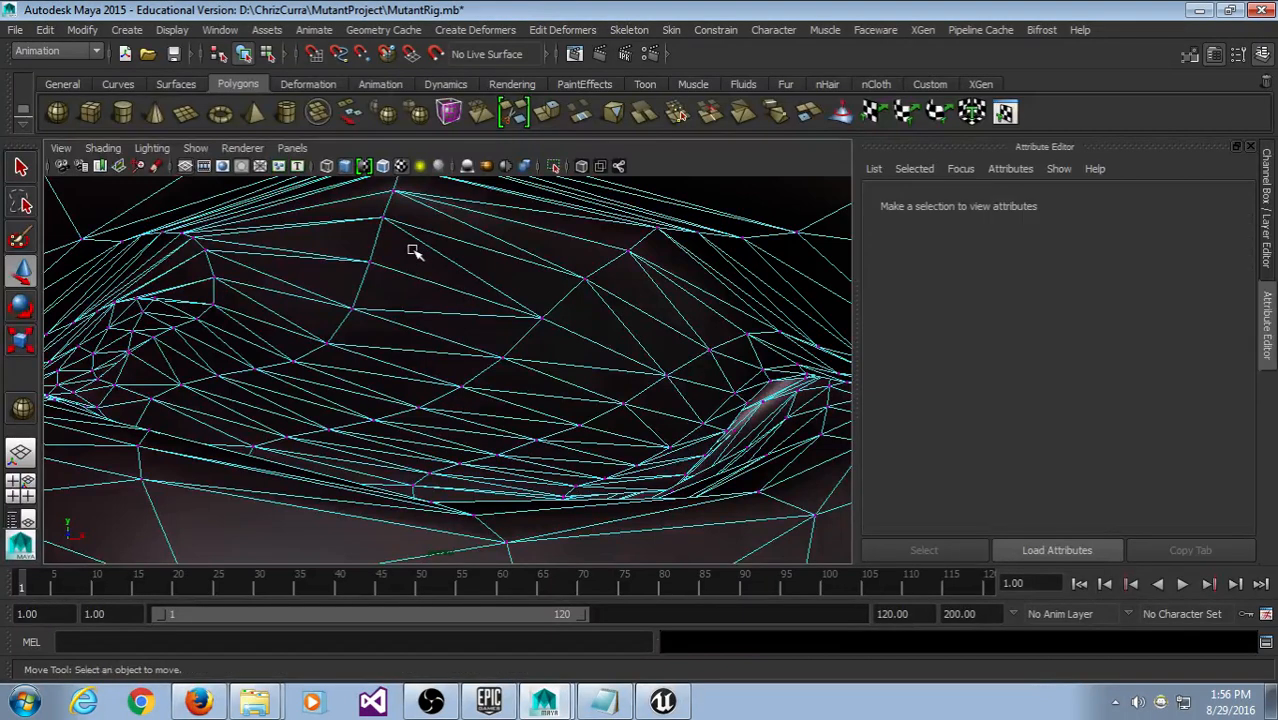
left_click(352, 308)
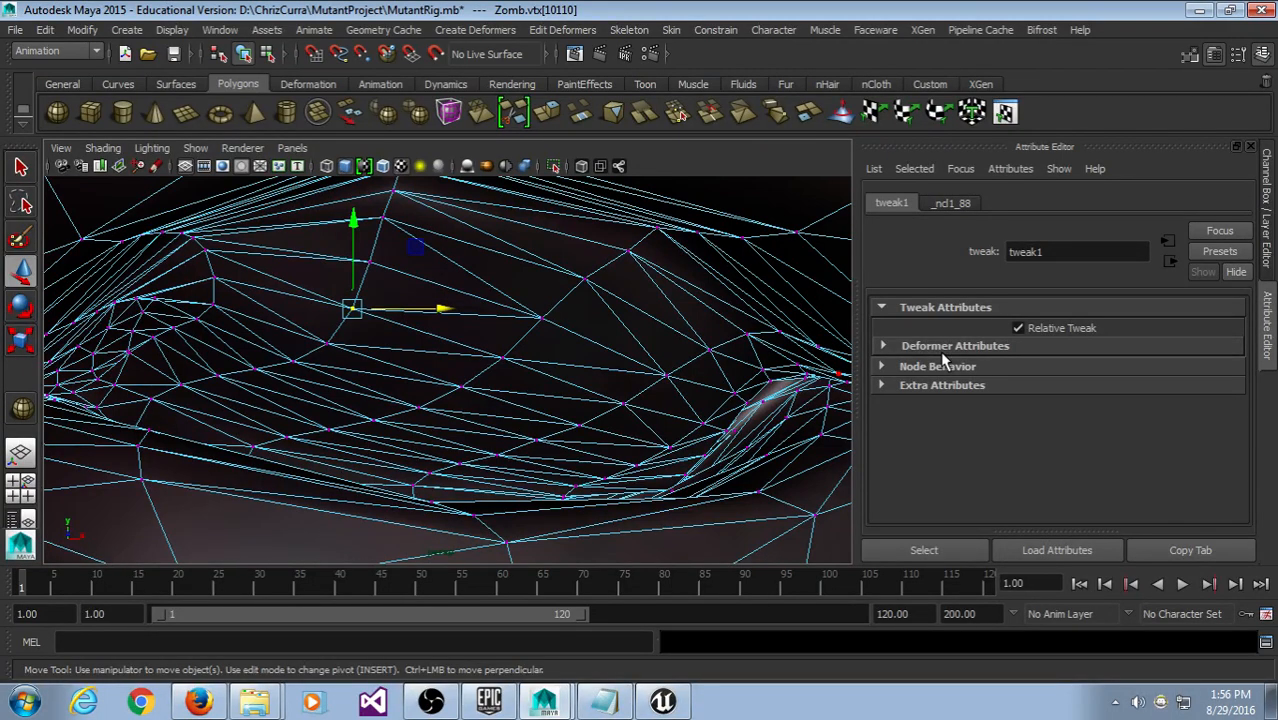
key("shift+period")
key("shift+period")
key("shift+period")
key("shift+period")
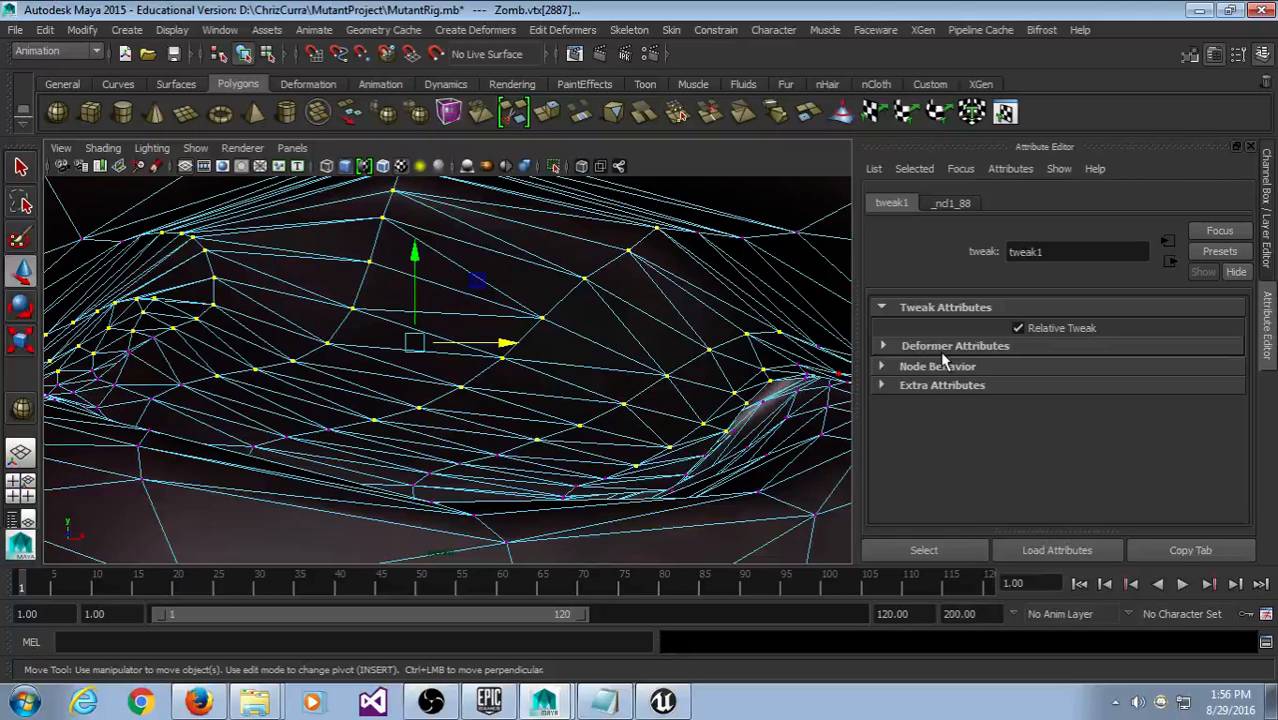
key("shift+period")
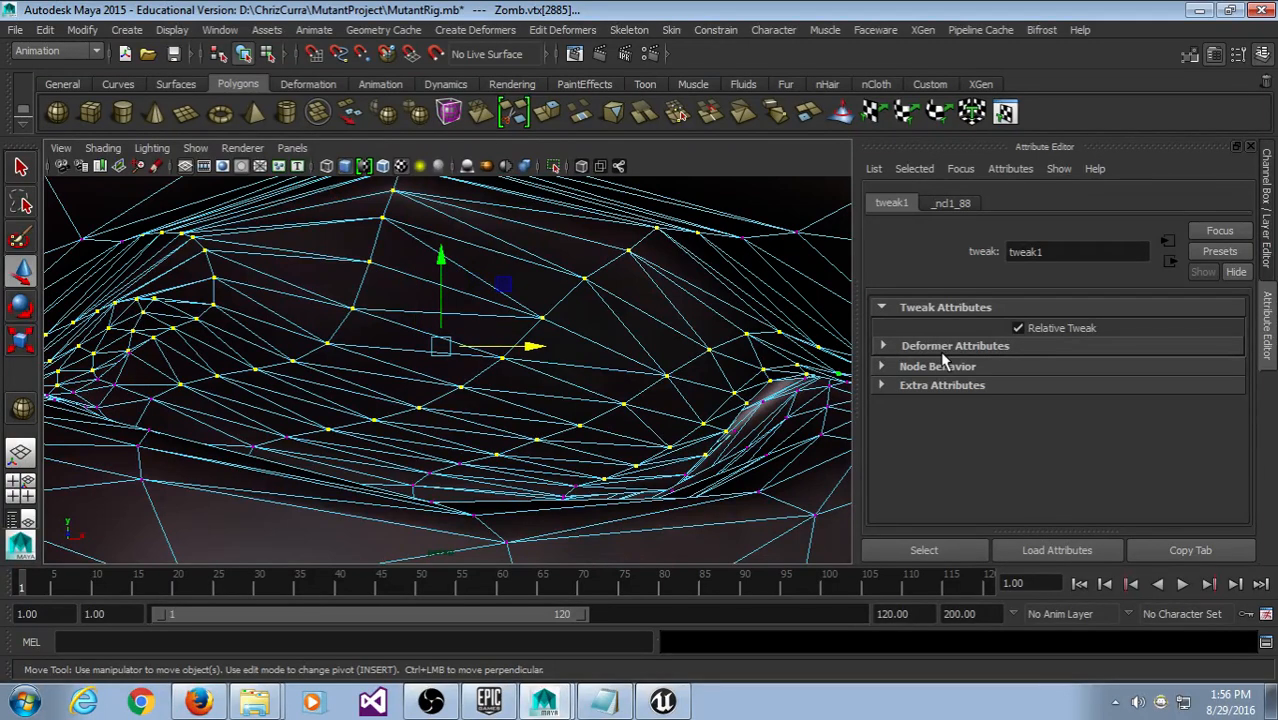
key("shift+period")
key("shift+period")
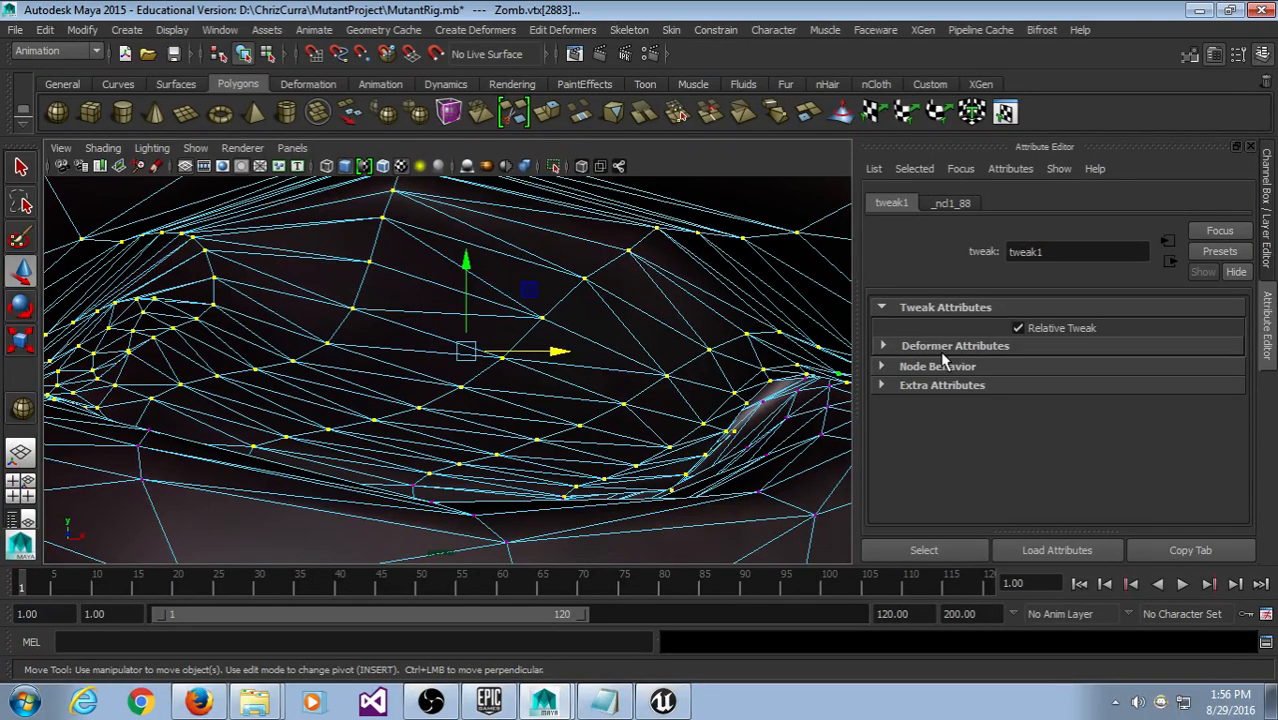
key("shift+period")
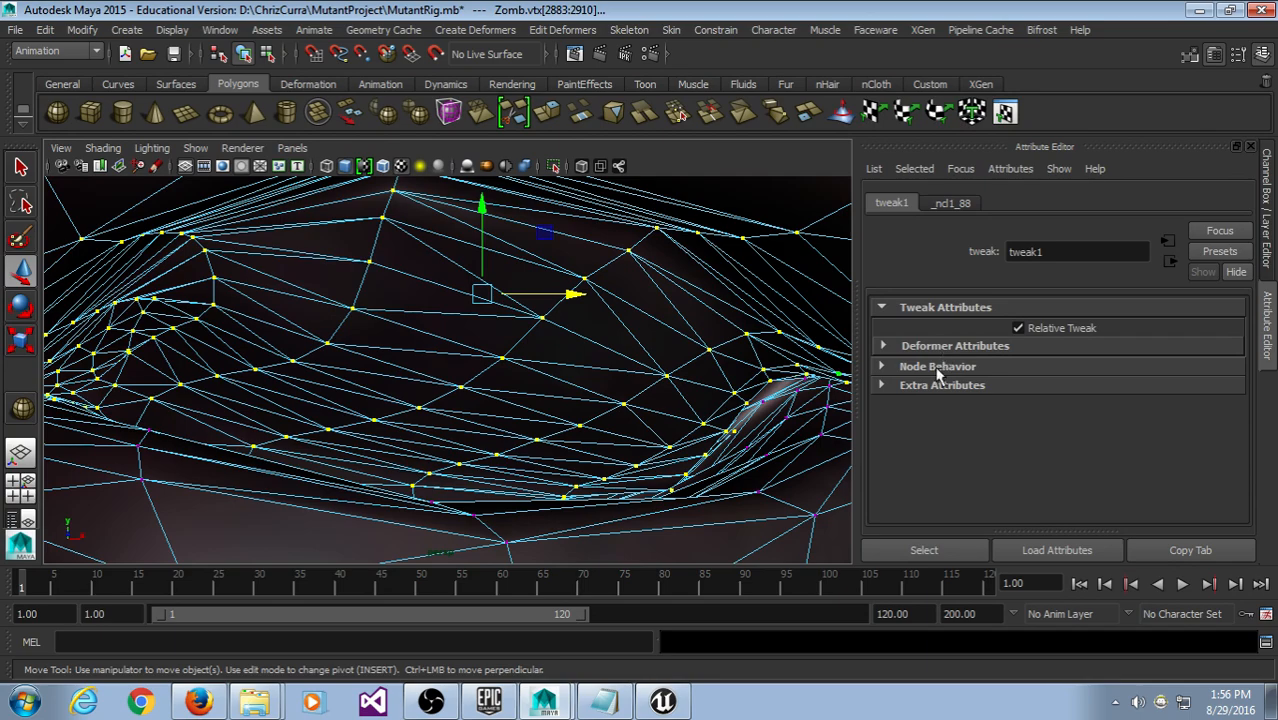
scroll(570, 361, "down", 5)
scroll(564, 364, "up", 3)
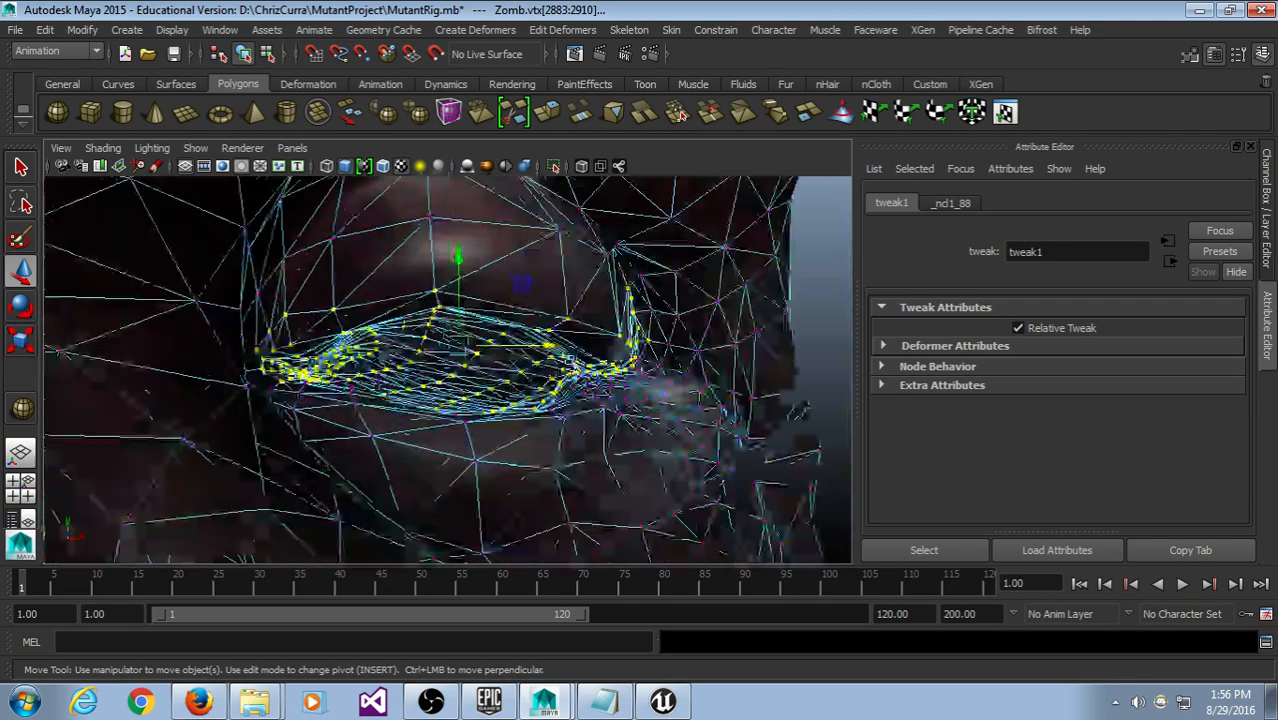
Step: Restart the selection from the vertex at the centre of the eye surface and grow it towards the eye corners
left_click(486, 364)
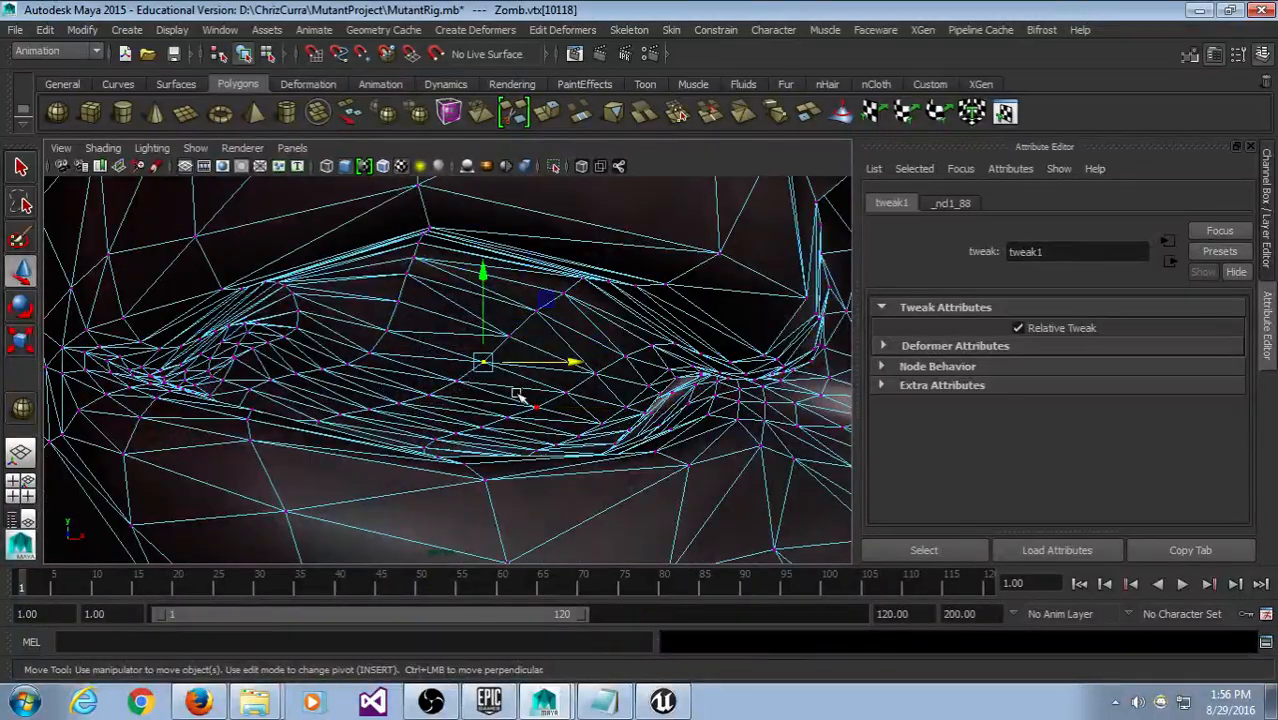
key("shift+period")
key("shift+period")
key("shift+period")
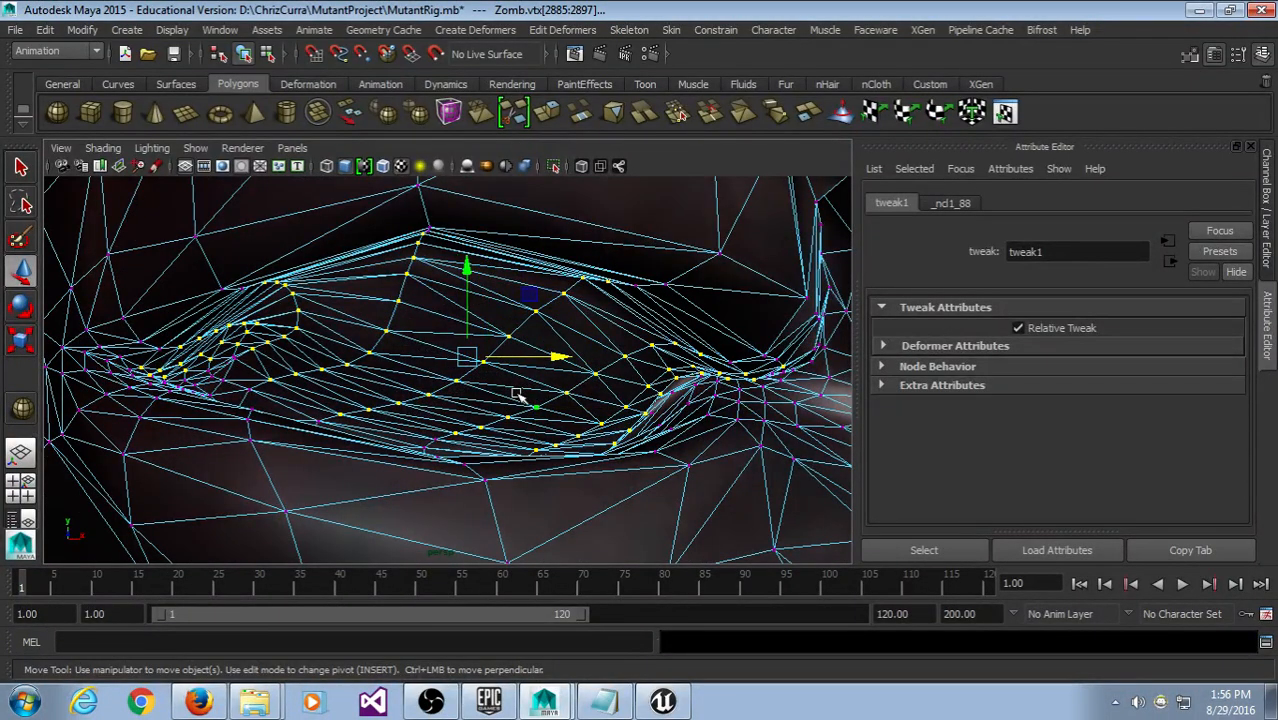
key("shift+period")
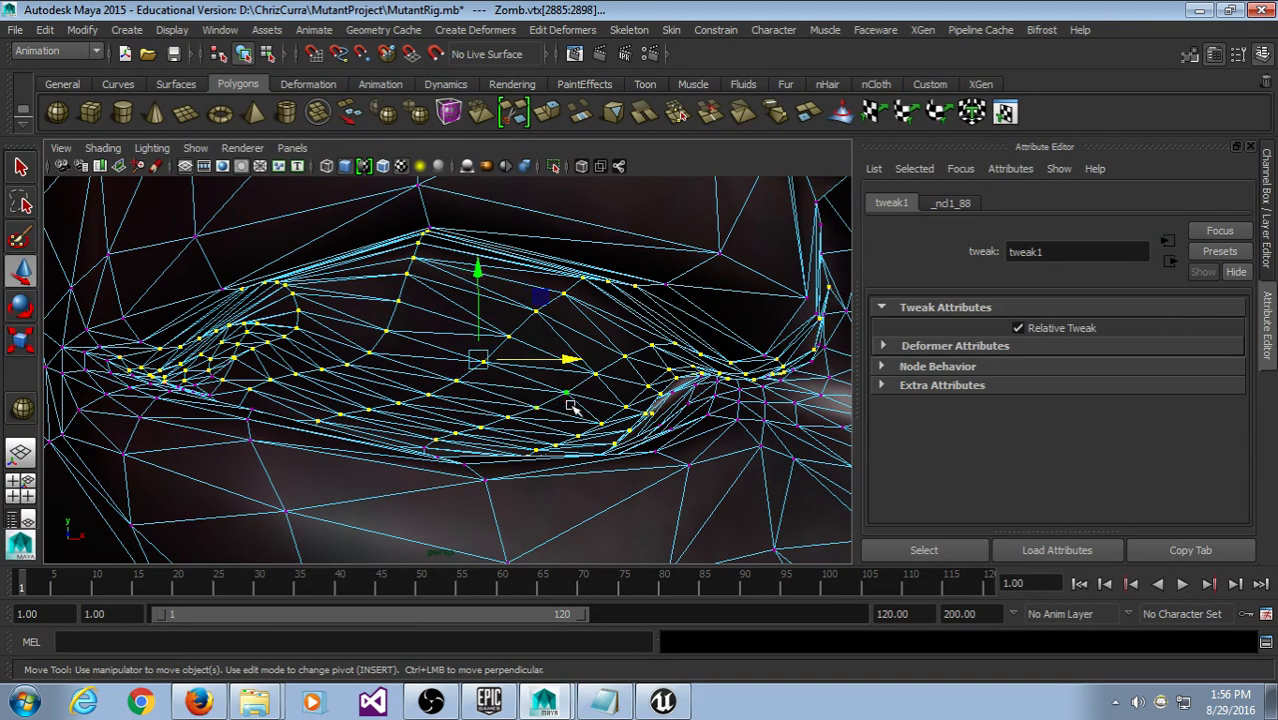
Step: Reselect only the centre vertex of the eye surface and grow the selection, stopping short of the eyelid edges
left_click(485, 362)
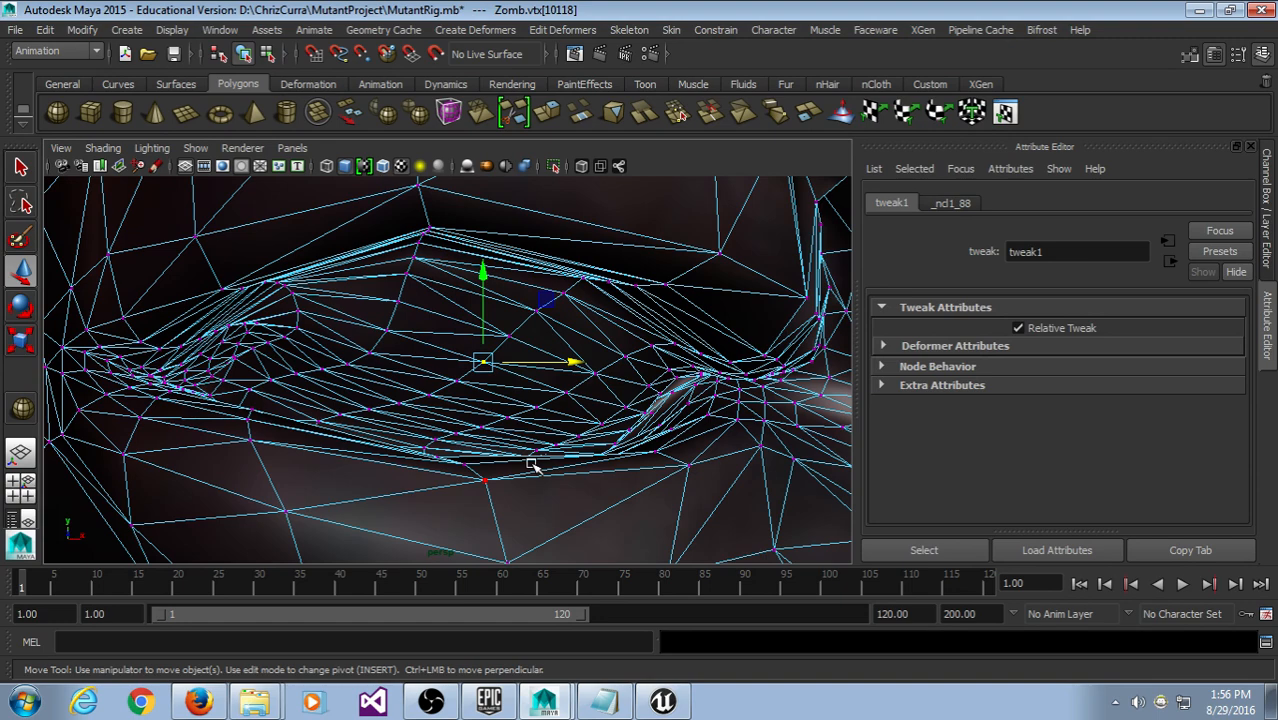
key("shift+period")
key("shift+period")
key("shift+period")
key("shift+period")
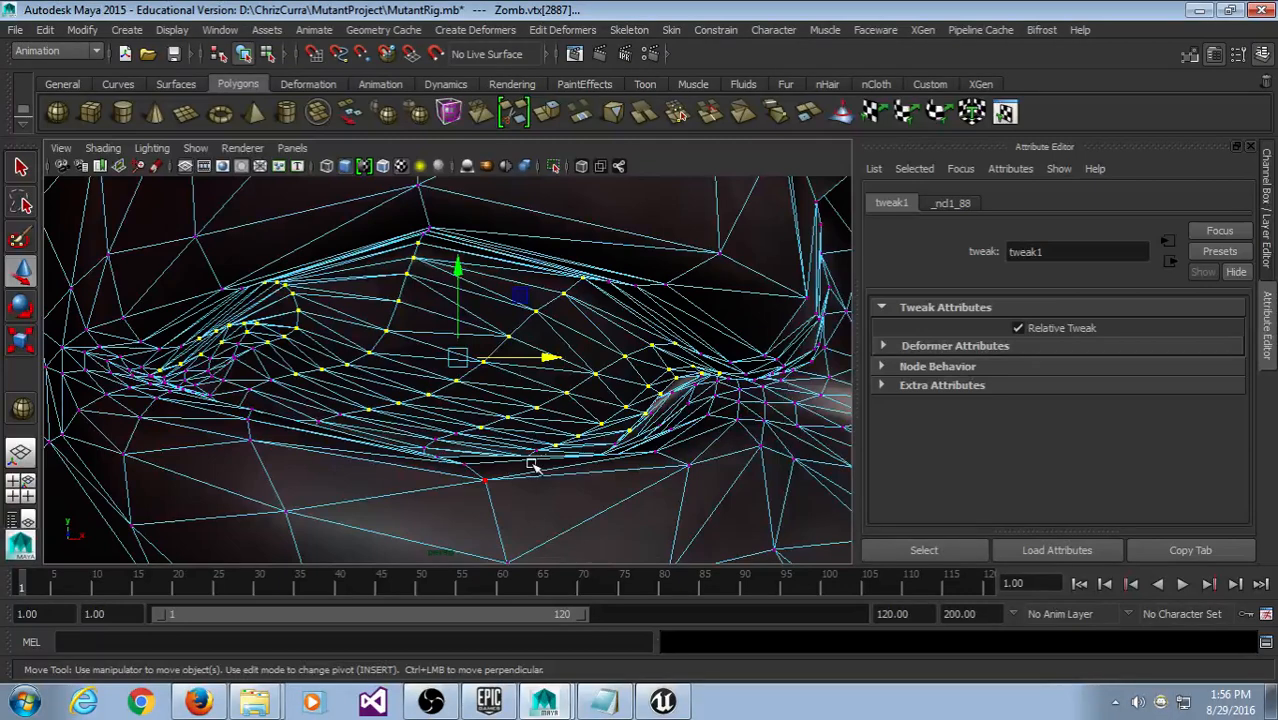
key("shift+period")
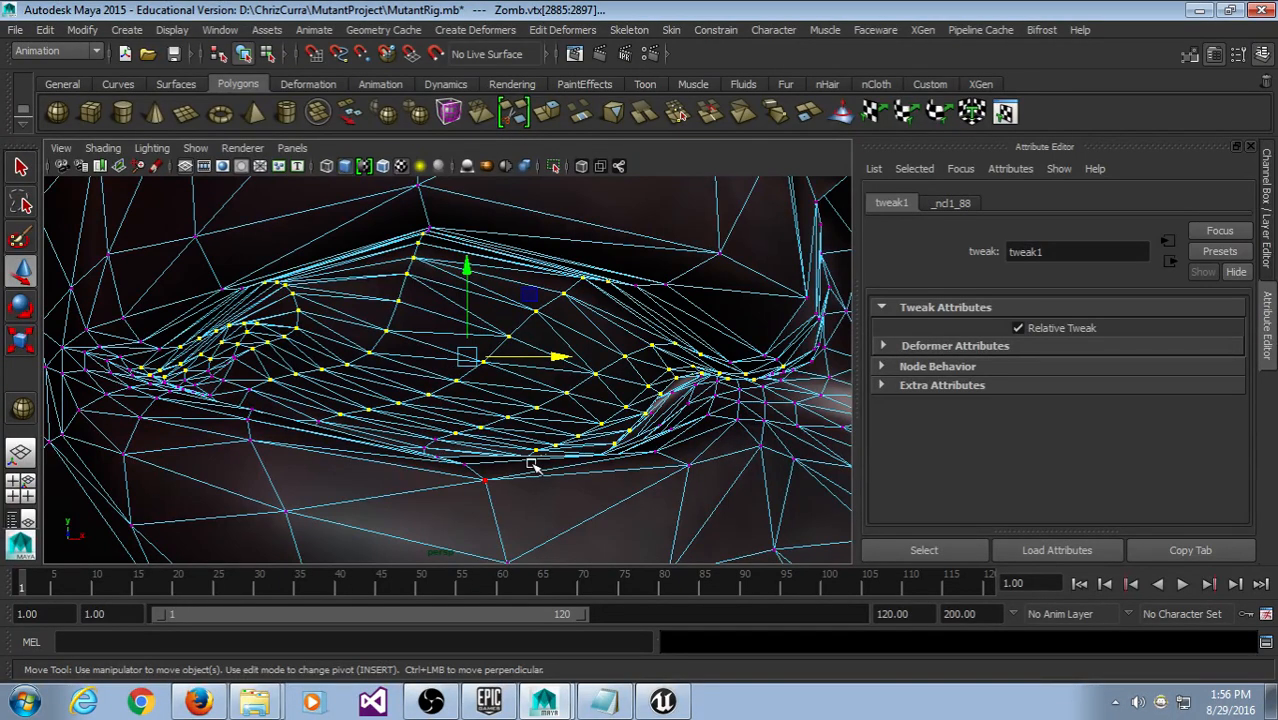
Step: Try moving the selected eye-surface vertices along the depth axis to about 12.23 cm, and undo the move
left_click_drag(538, 466, 390, 440, "alt")
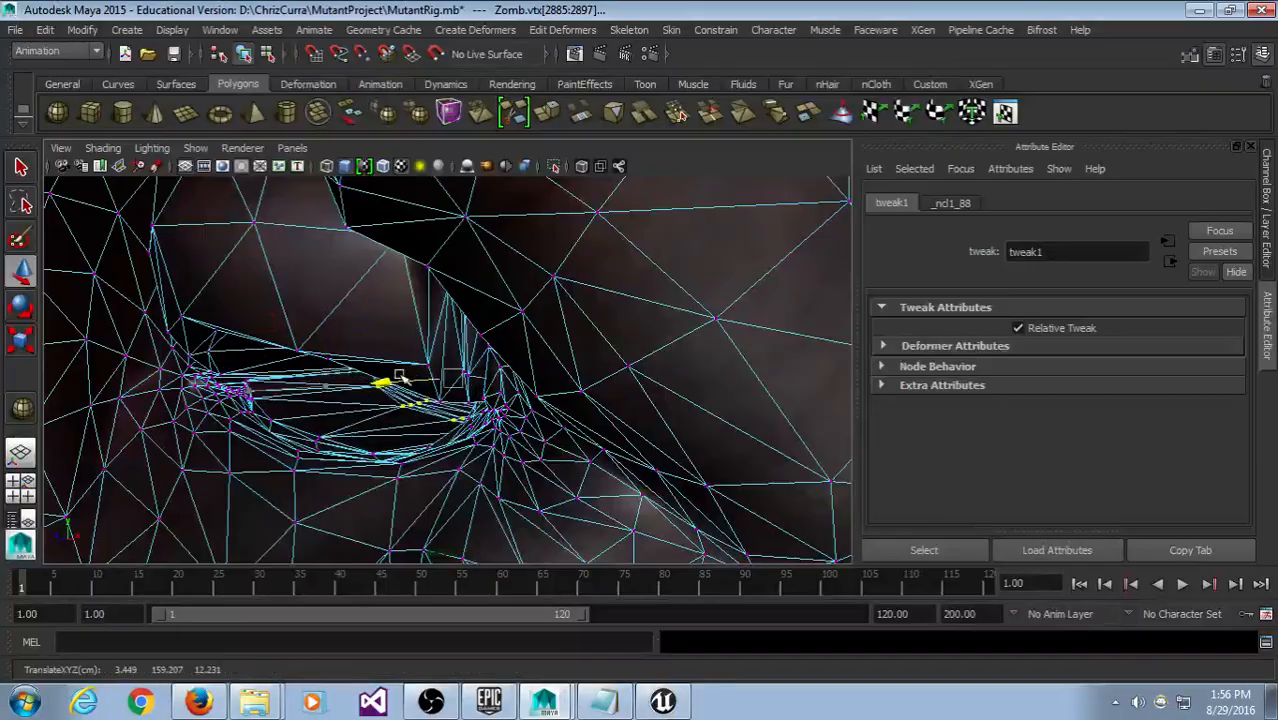
left_click_drag(400, 376, 484, 442, "alt")
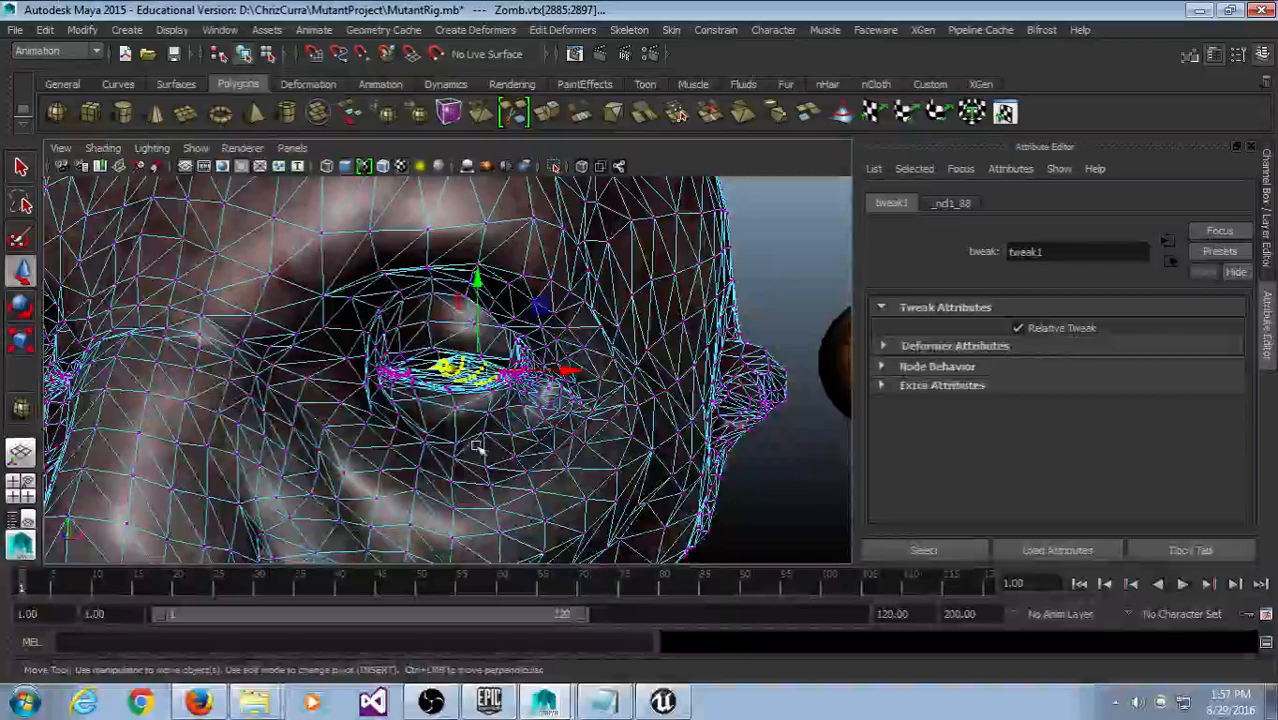
scroll(478, 448, "up", 4)
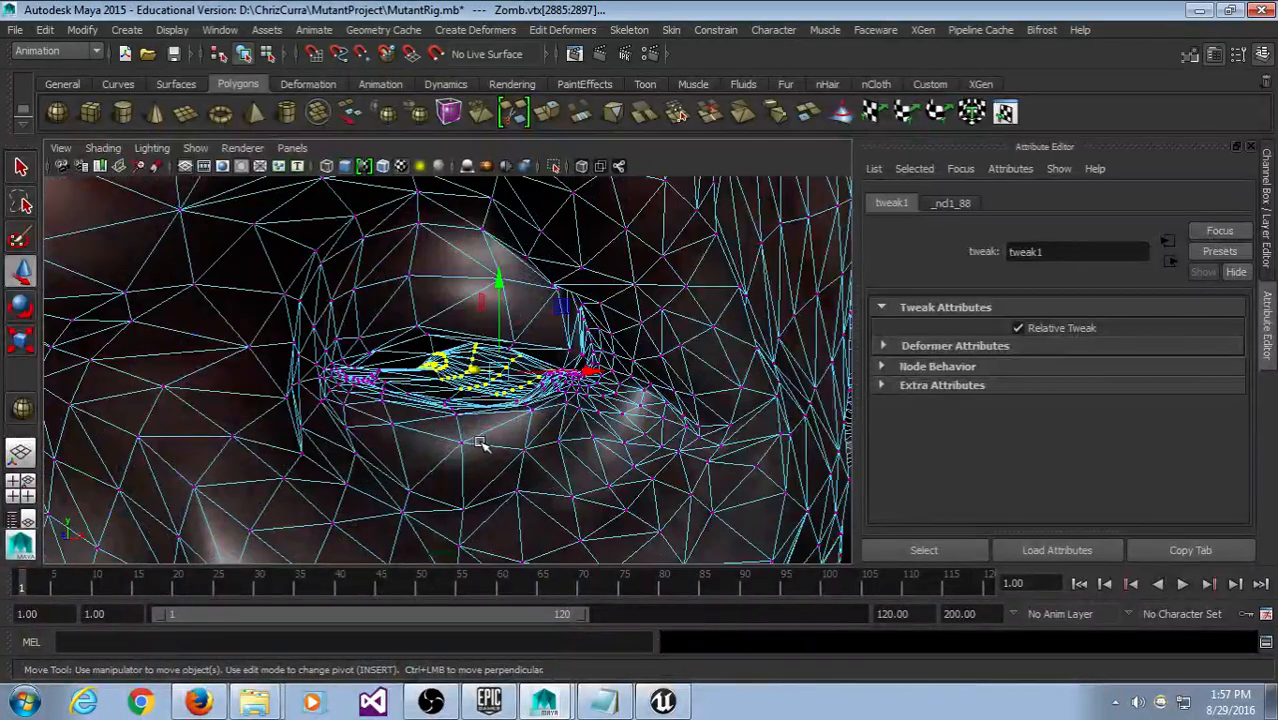
left_click_drag(478, 439, 512, 436, "alt")
key("ctrl+z")
Step: Clear the grown selection and select just the single vertex at the centre of the eye surface
left_click(690, 322)
scroll(542, 445, "up", 5)
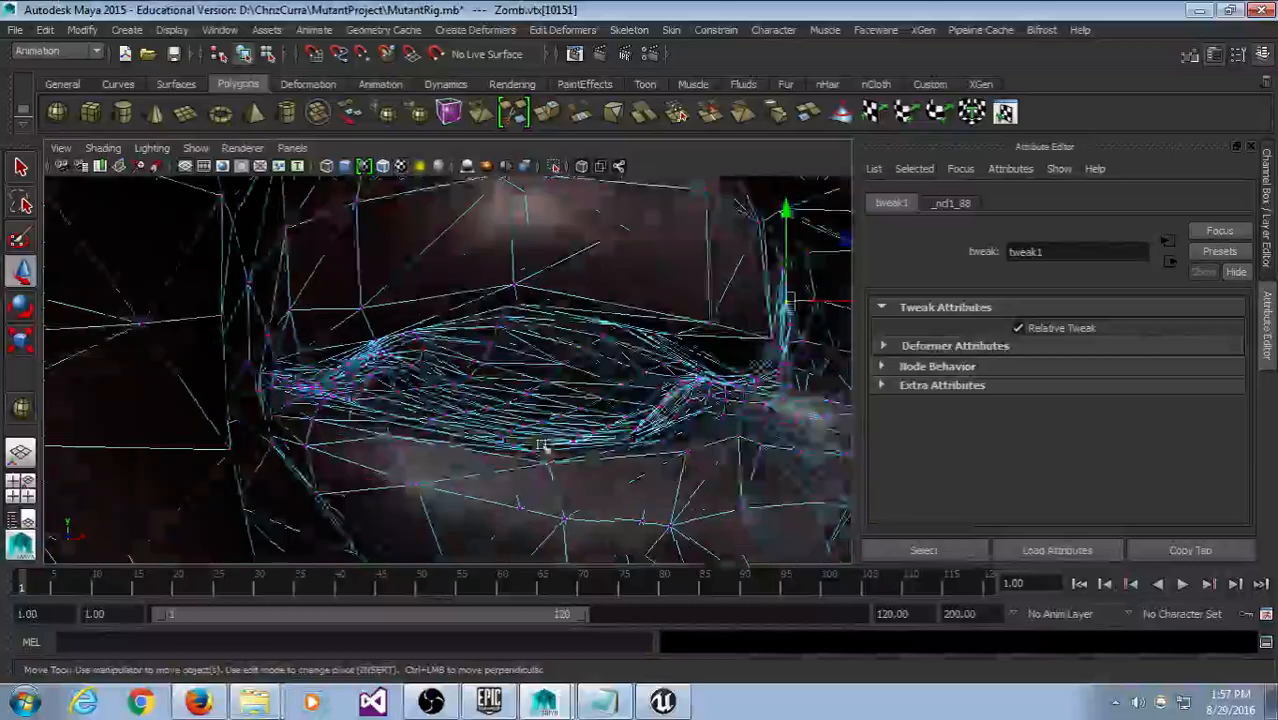
left_click_drag(630, 473, 596, 442, "alt")
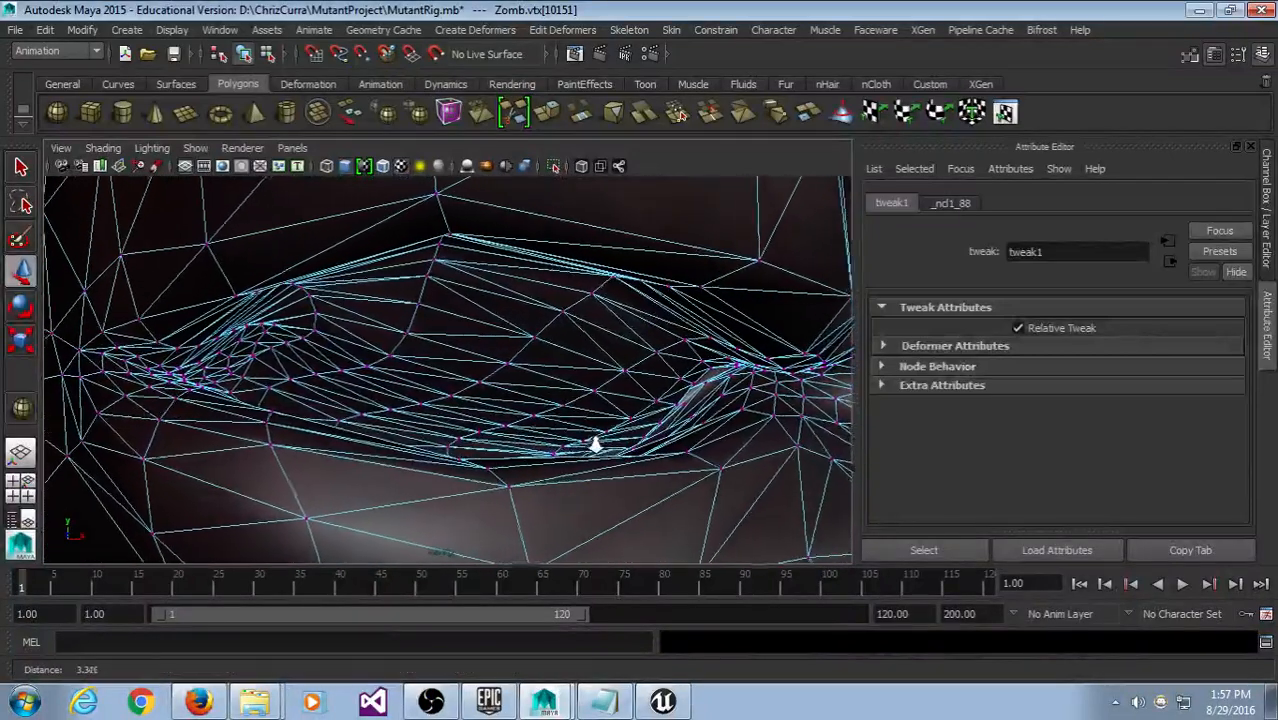
left_click_drag(492, 455, 508, 456, "alt")
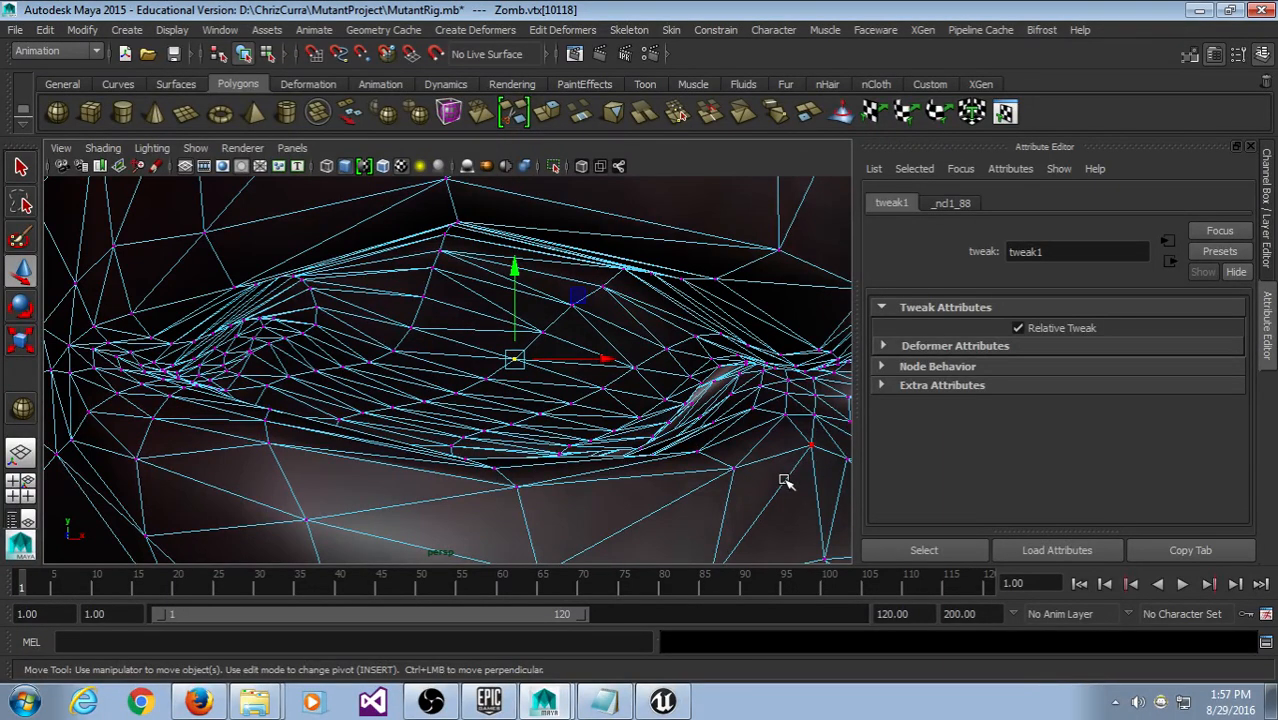
Step: Grow the selection from the eye surface's centre vertex three times and push those vertices back into the head along the depth axis
key("shift+period")
key("shift+period")
key("shift+period")
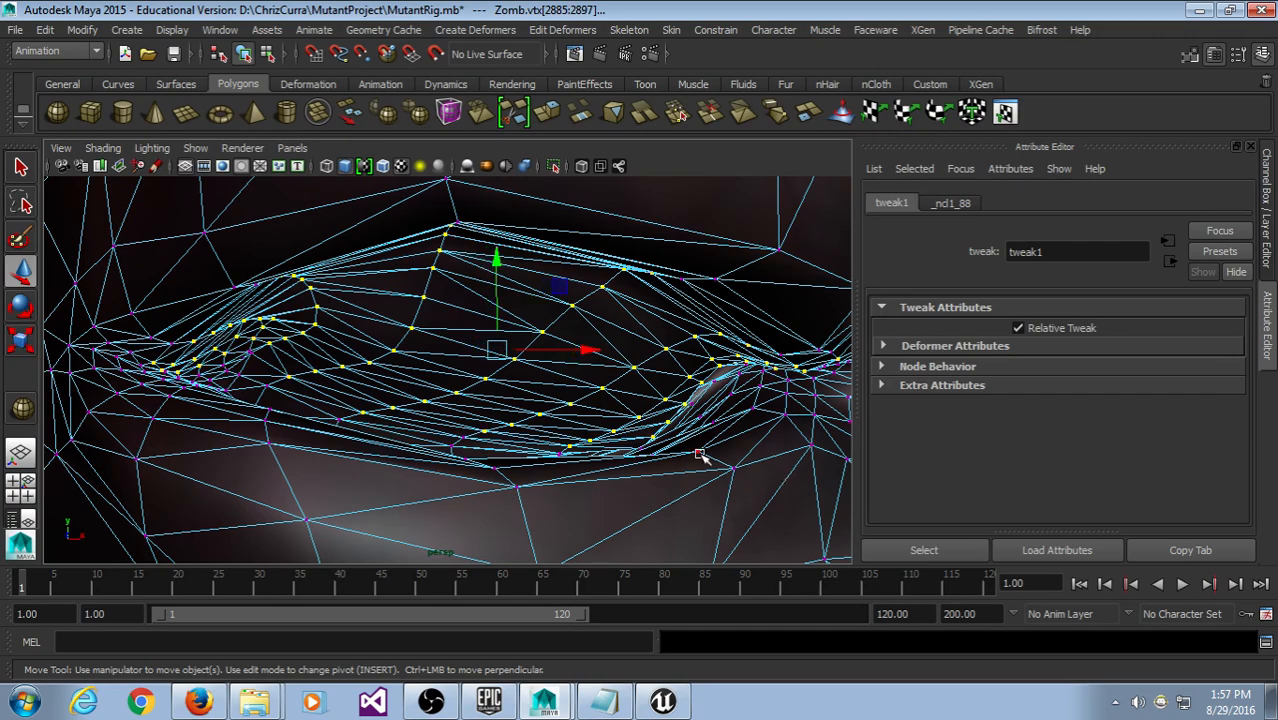
right_click_drag(700, 455, 551, 422, "alt")
left_click_drag(551, 422, 415, 416, "alt")
left_click_drag(282, 387, 436, 373)
left_click_drag(405, 451, 432, 442, "alt")
scroll(505, 441, "down", 5)
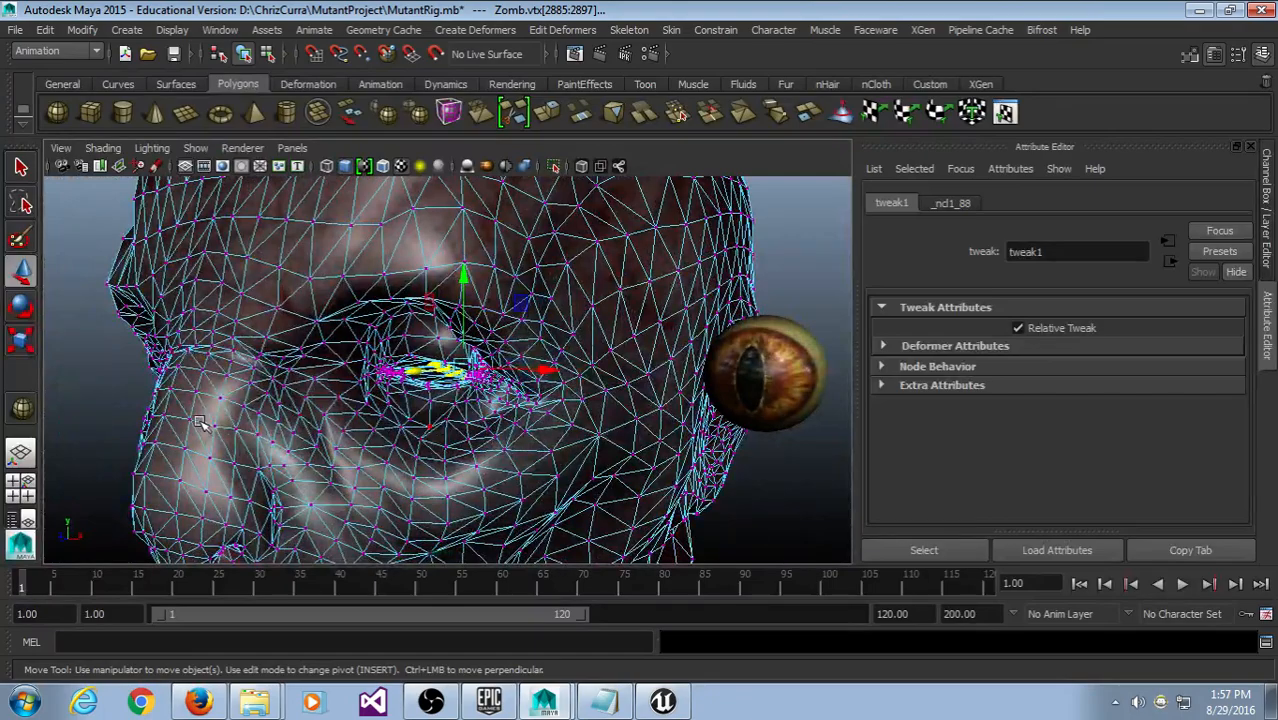
Step: Select the centre vertex of the other eye's surface and grow the selection twice, stopping short of the eyelid edges
left_click_drag(200, 423, 583, 432, "alt")
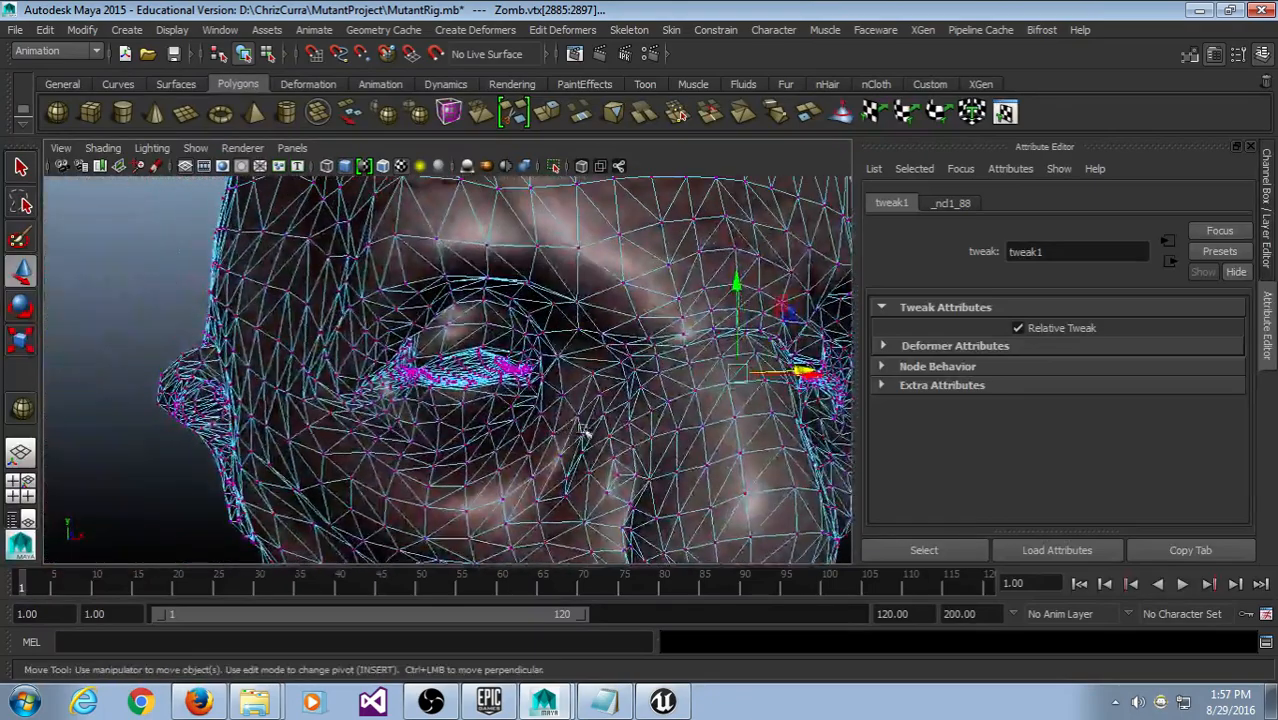
scroll(511, 412, "up", 10)
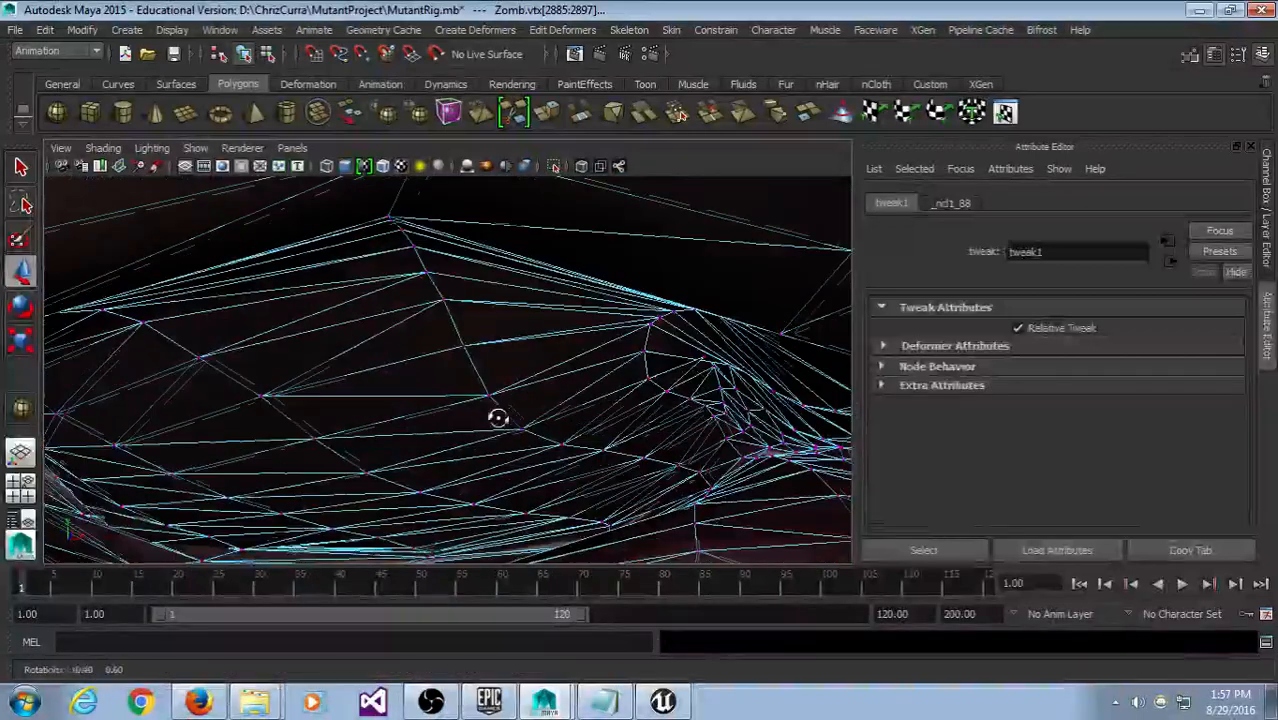
scroll(513, 418, "down", 8)
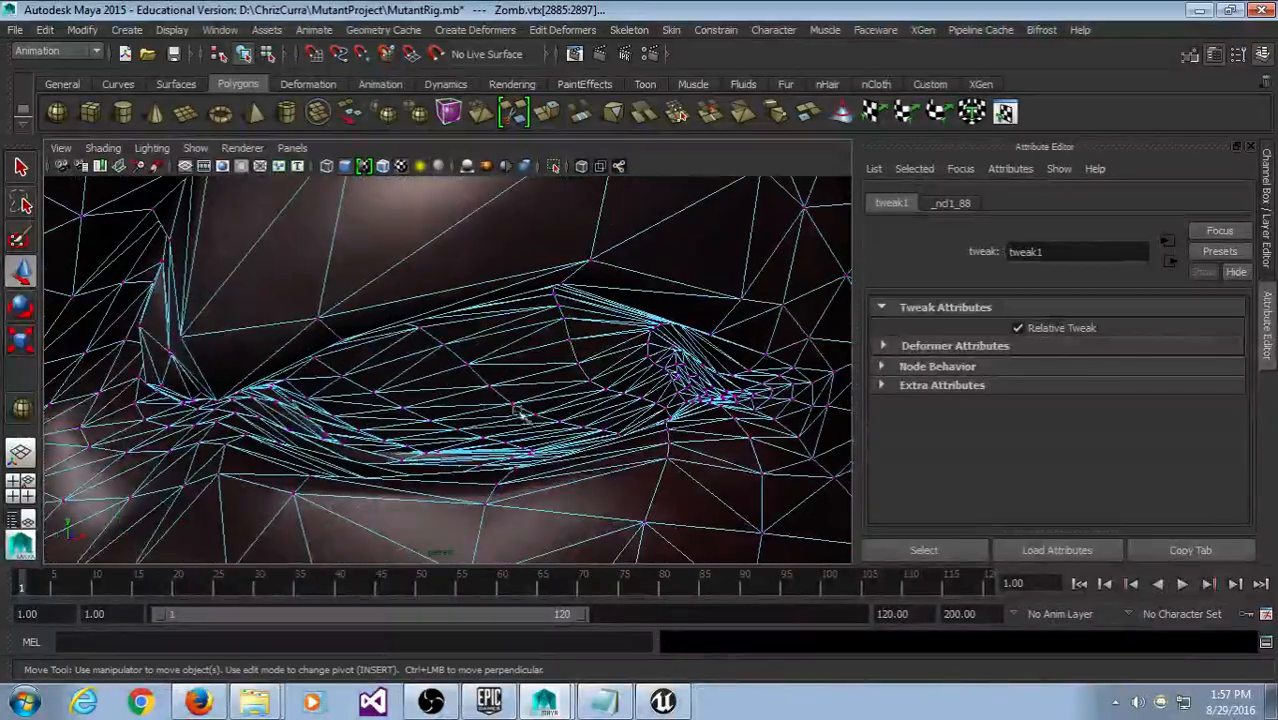
left_click(489, 388)
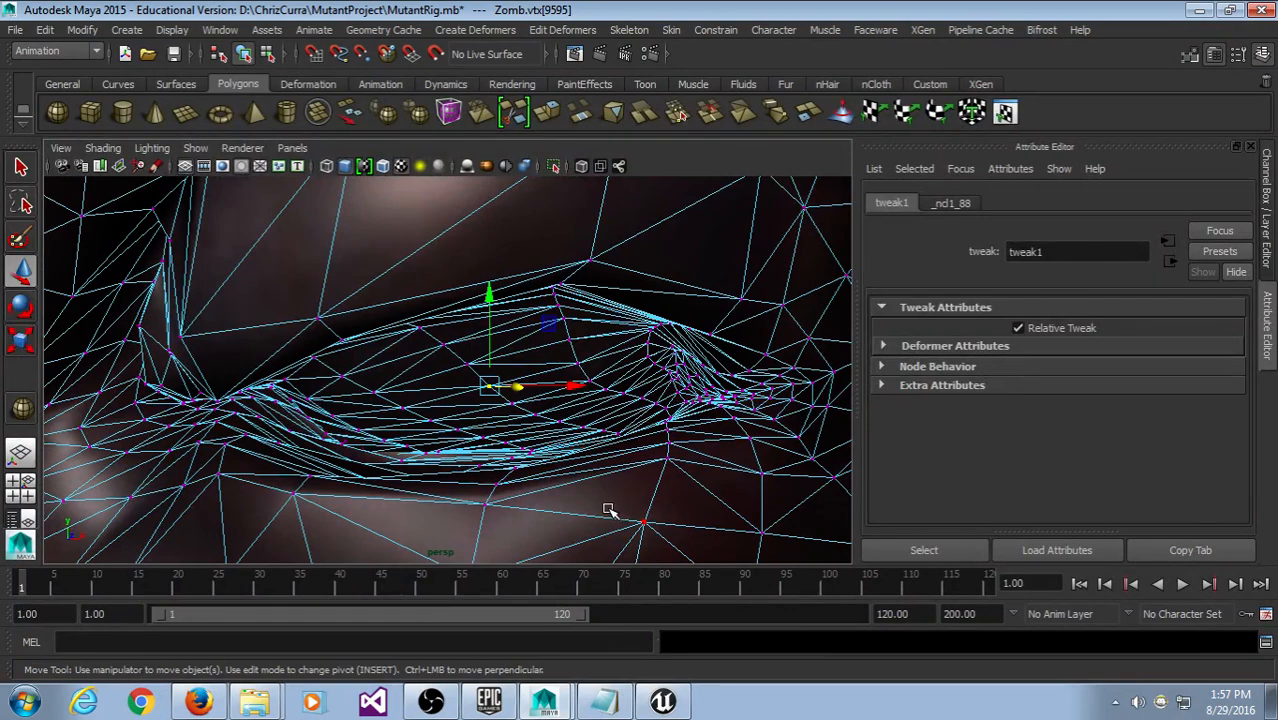
key("shift+period")
key("shift+period")
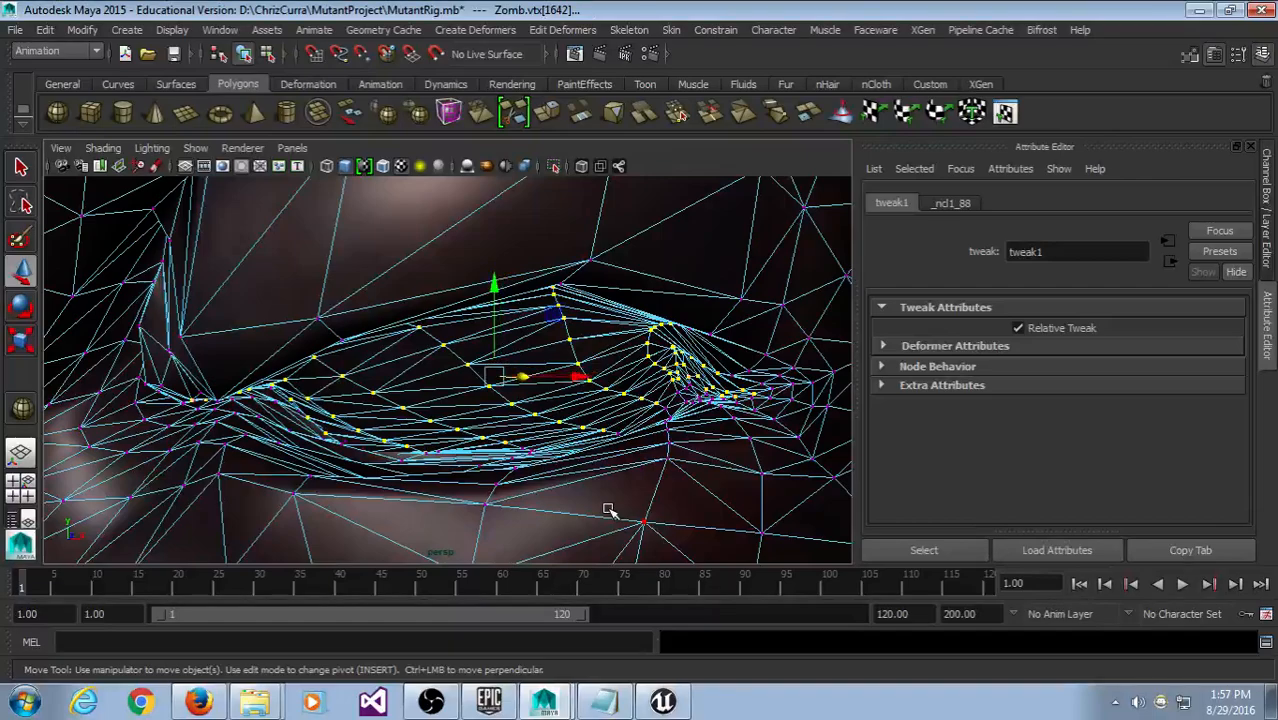
Step: Push the second eye's selected surface vertices back into the head along the depth axis and clear the selection
scroll(575, 467, "down", 5)
left_click_drag(573, 465, 424, 424, "alt")
left_click(110, 400)
scroll(272, 378, "up", 5)
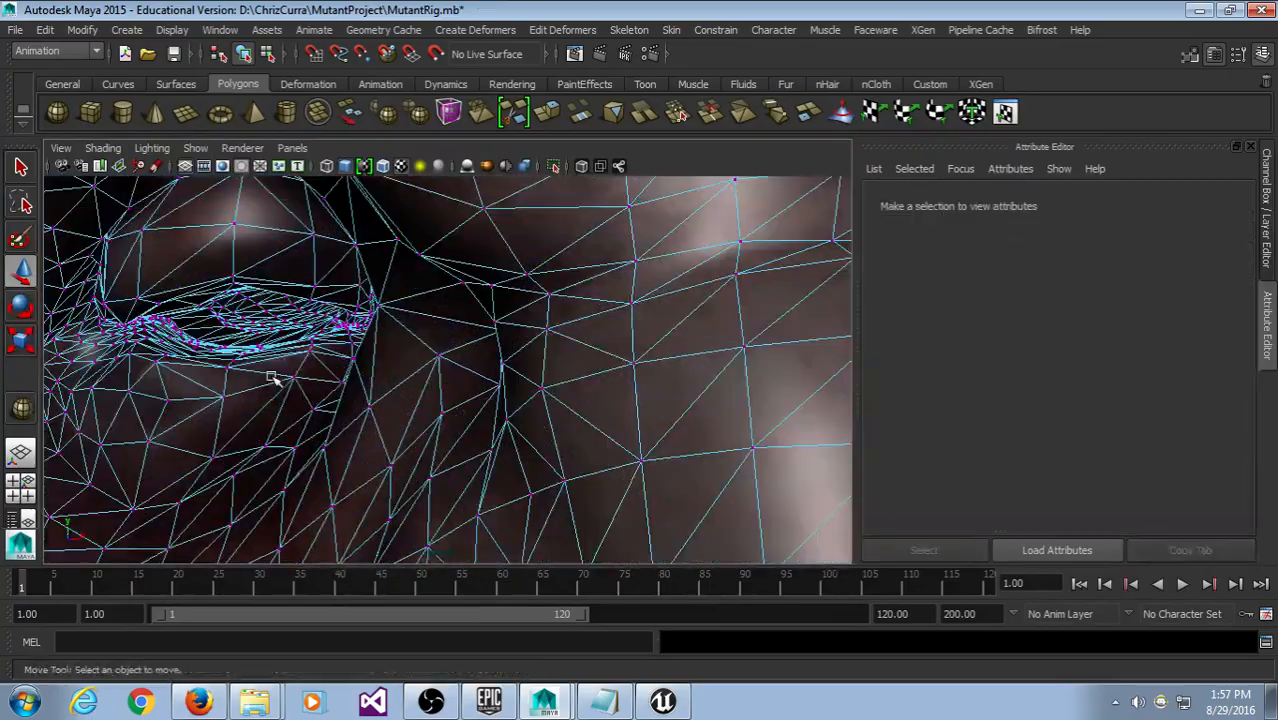
left_click_drag(272, 378, 308, 384, "alt")
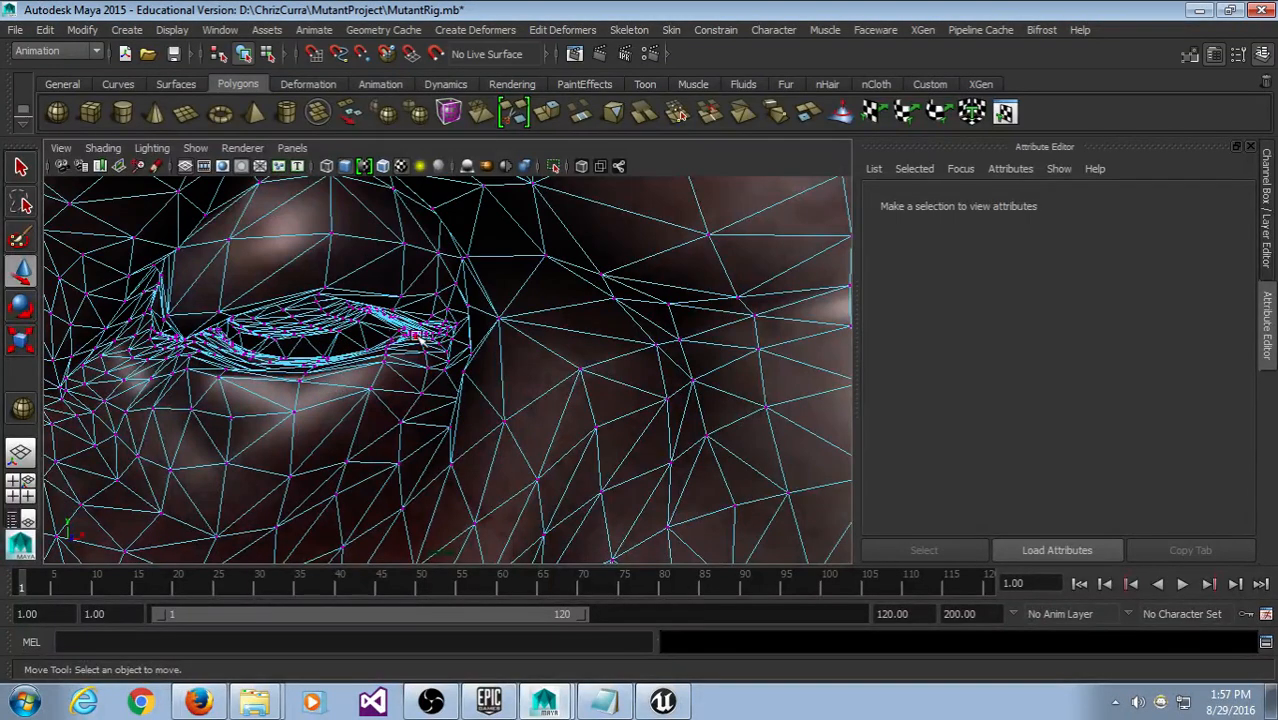
Step: Return the head mesh from vertex editing to object mode with nothing selected
key("f")
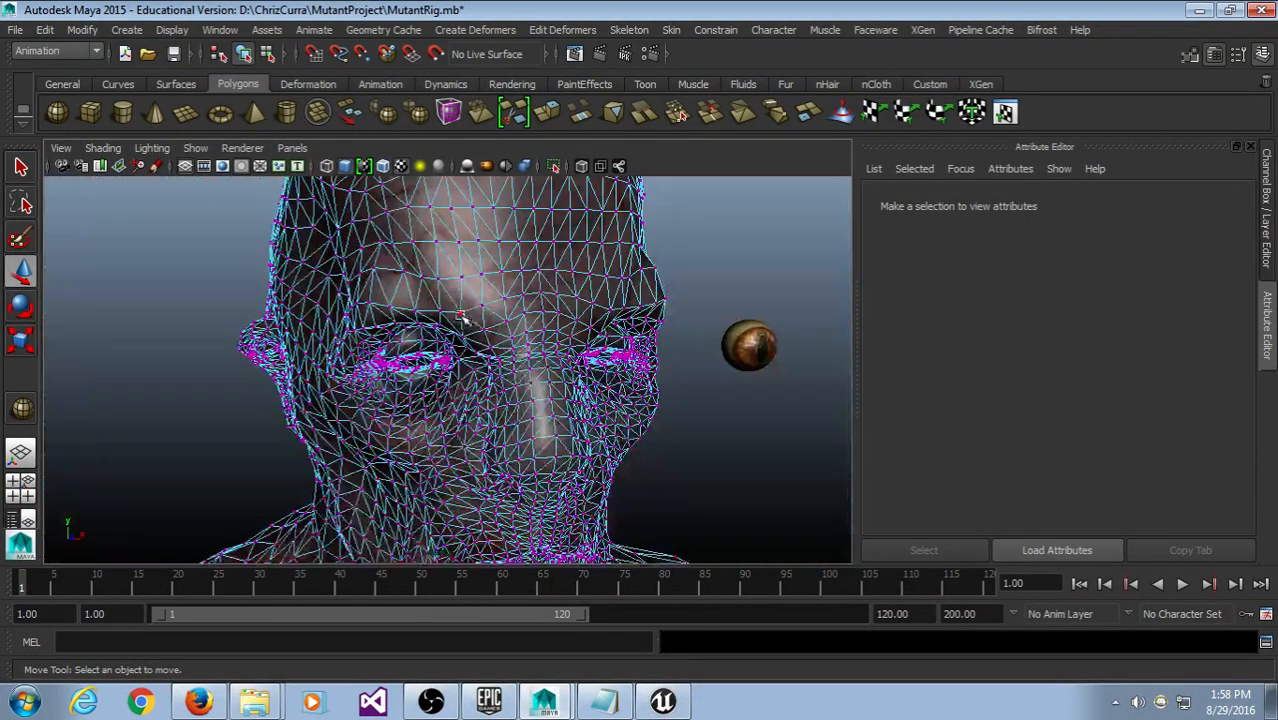
left_click(241, 55)
left_click(228, 235)
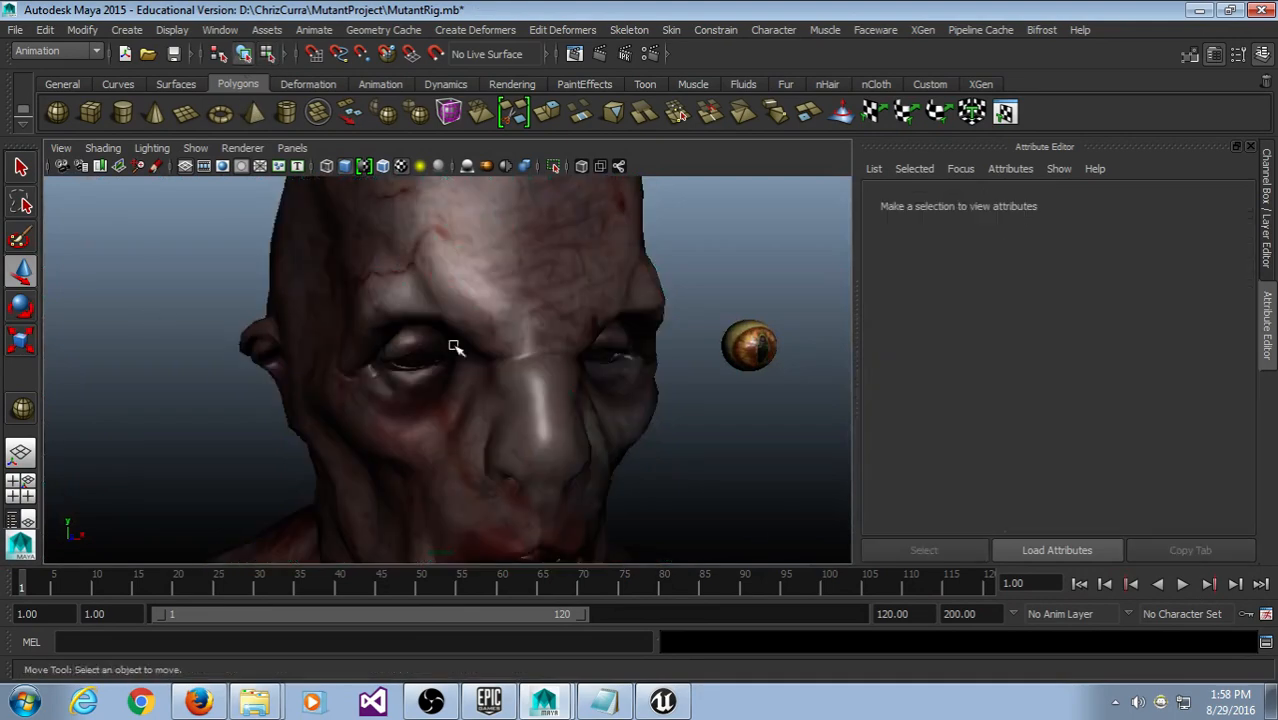
Step: Move the eyeball sphere sideways to about X 3.416 and adjust its depth so that it fills the open eye socket, and deselect it
left_click_drag(453, 345, 388, 328, "alt")
left_click(767, 336)
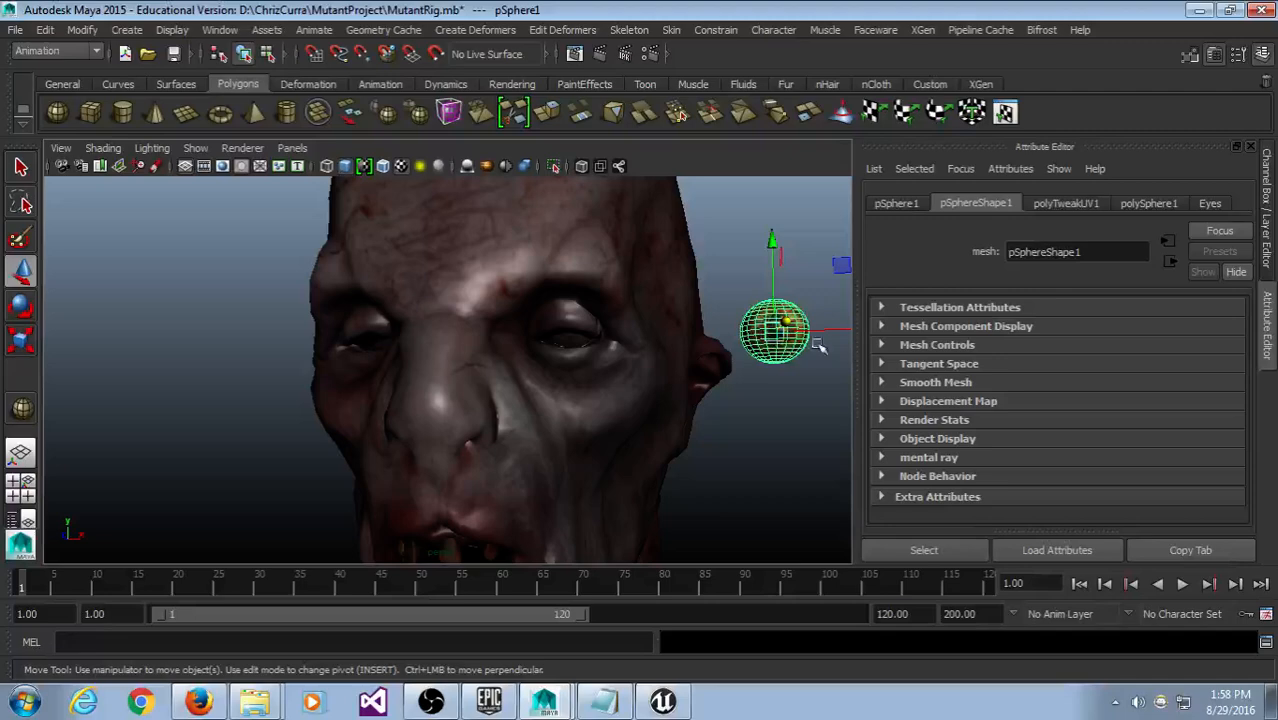
left_click_drag(816, 340, 619, 347)
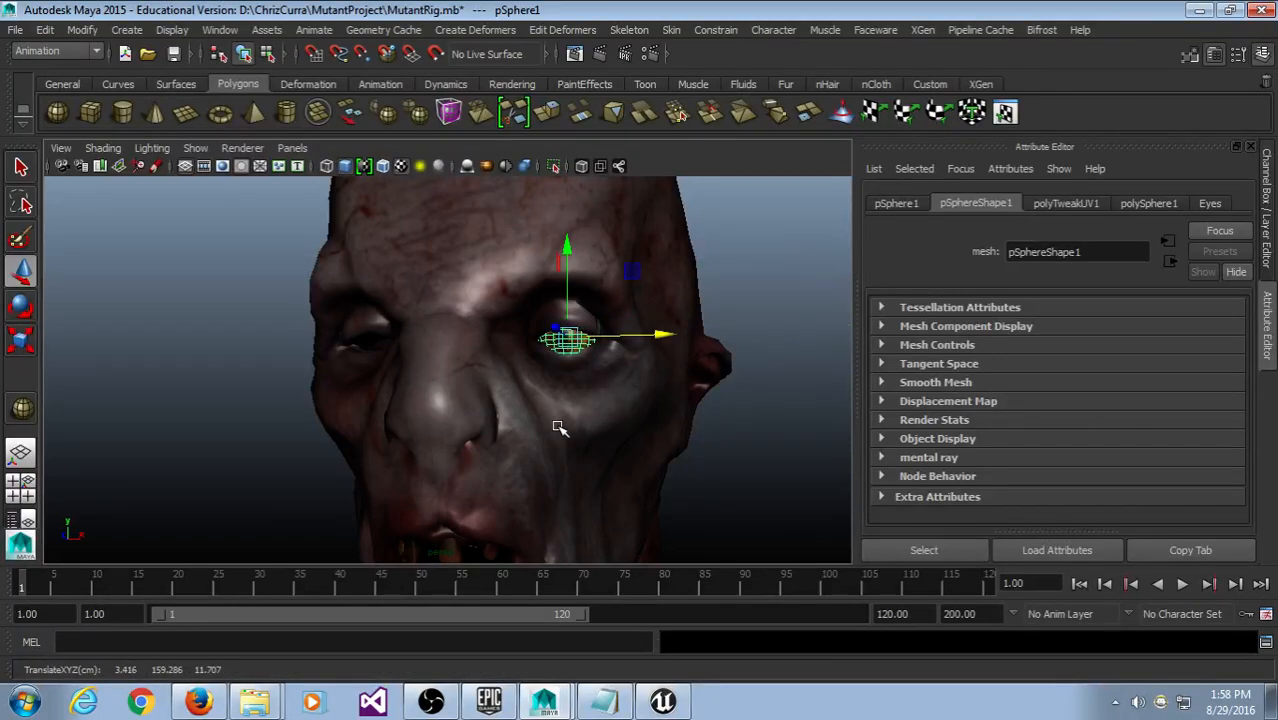
left_click_drag(456, 534, 256, 459, "alt")
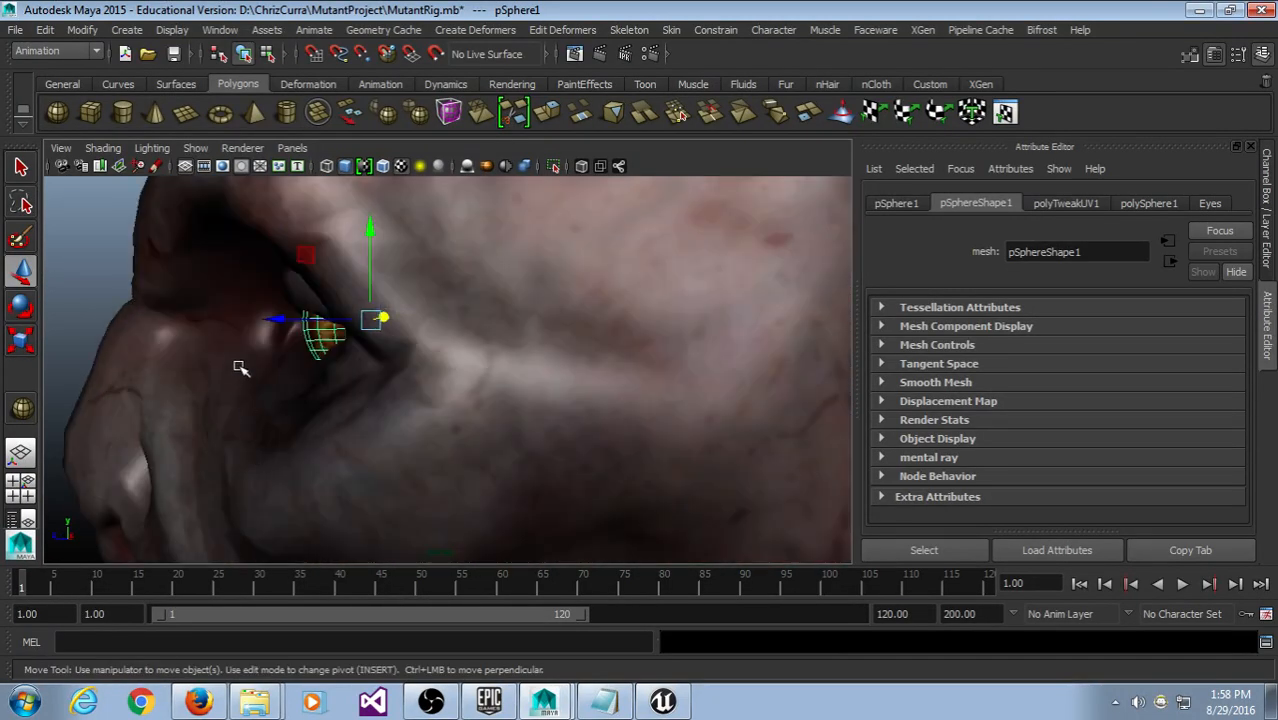
left_click_drag(279, 320, 462, 351)
key("f")
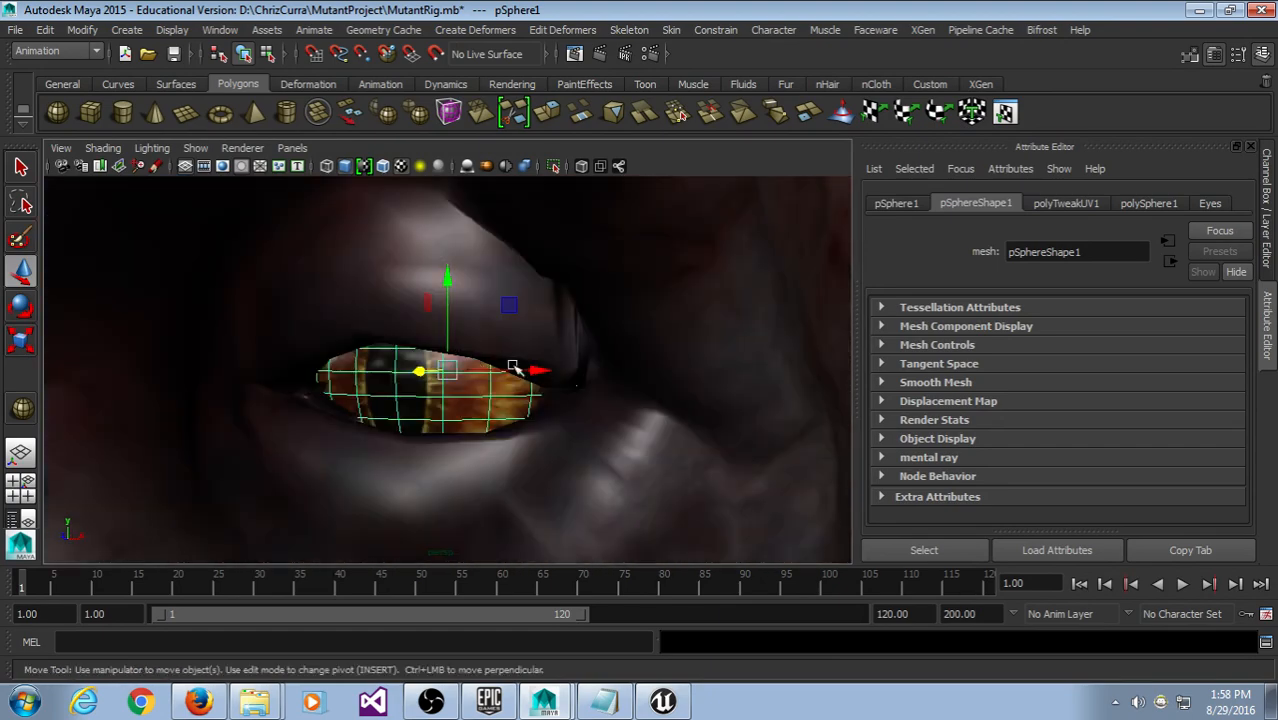
scroll(611, 453, "down", 3)
left_click(796, 478)
left_click_drag(531, 436, 465, 389, "alt")
scroll(572, 442, "up", 3)
scroll(482, 436, "down", 2)
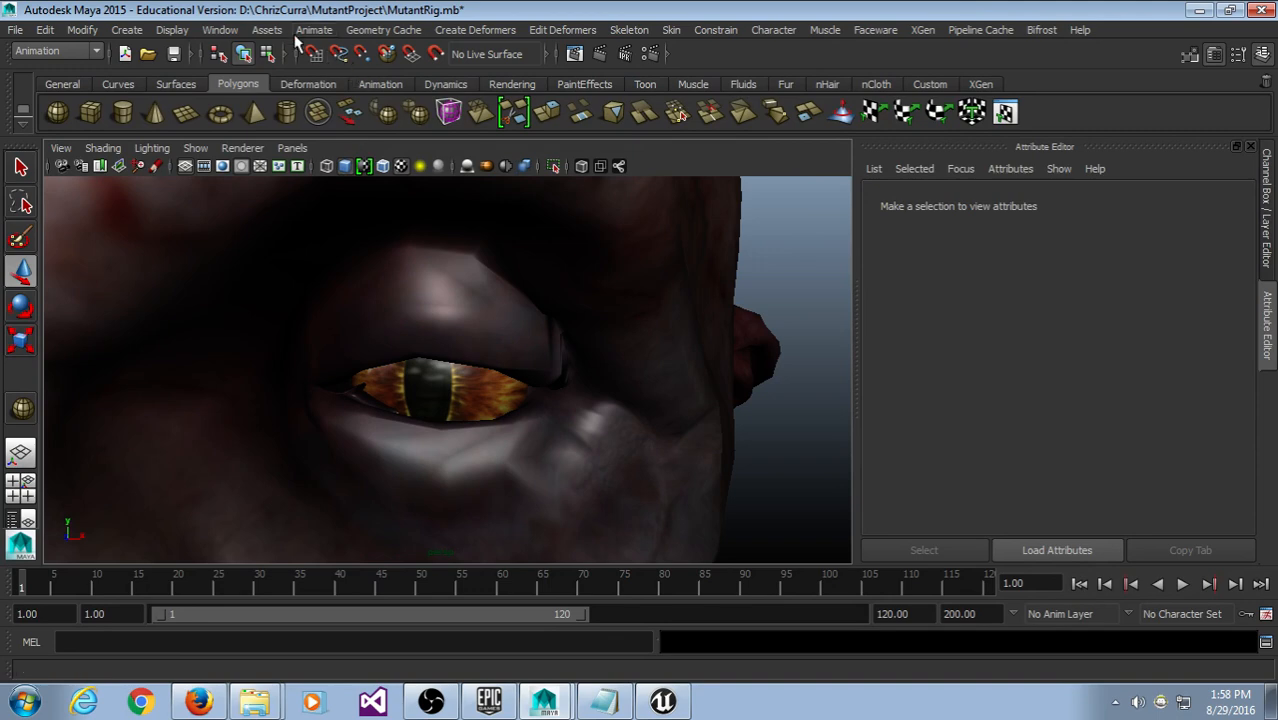
Step: Open the Blend Shape editor, move it clear of the eye, and test the Close_eyes shape slightly before resetting it to 0
left_click(220, 29)
mouse_move(340, 110)
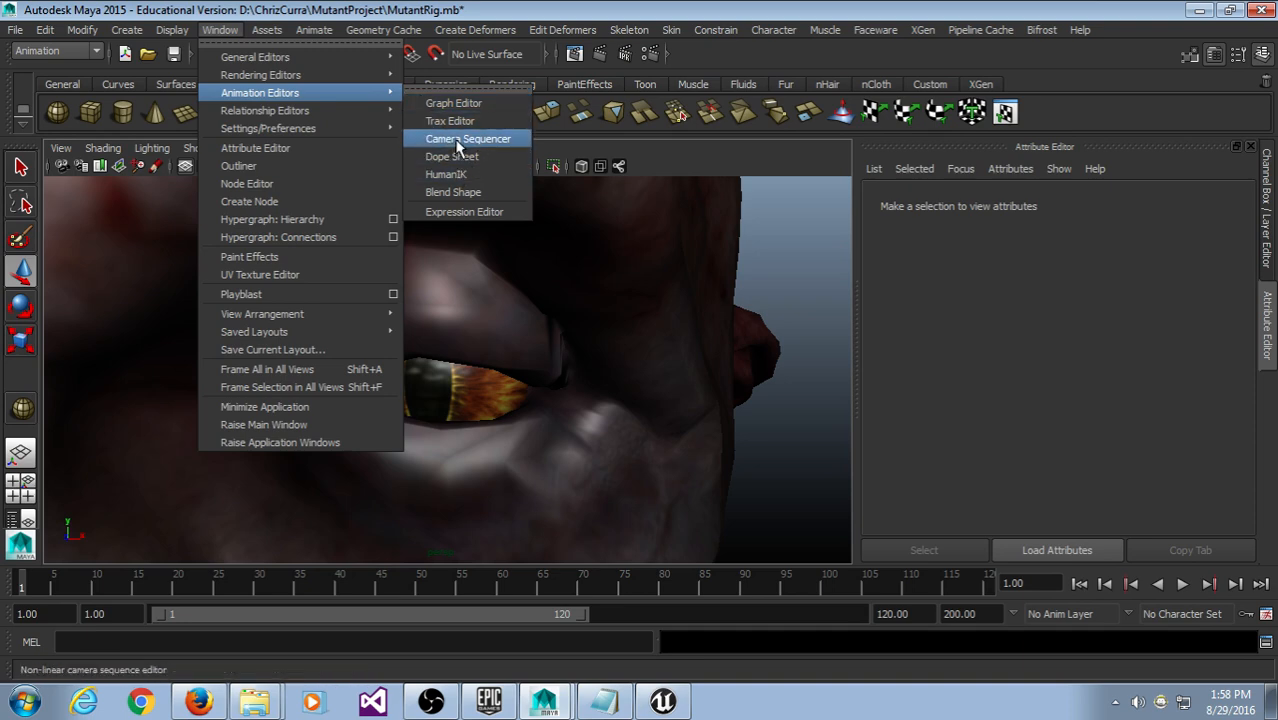
left_click(453, 191)
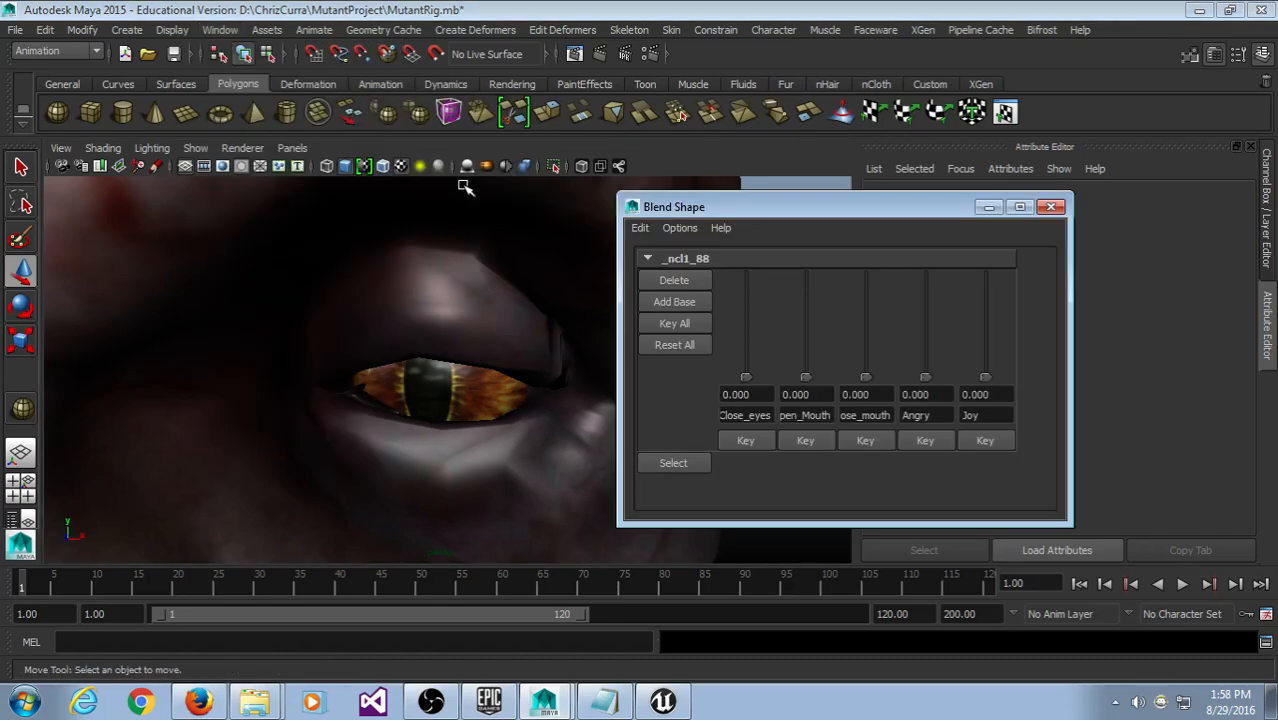
left_click_drag(659, 198, 708, 163)
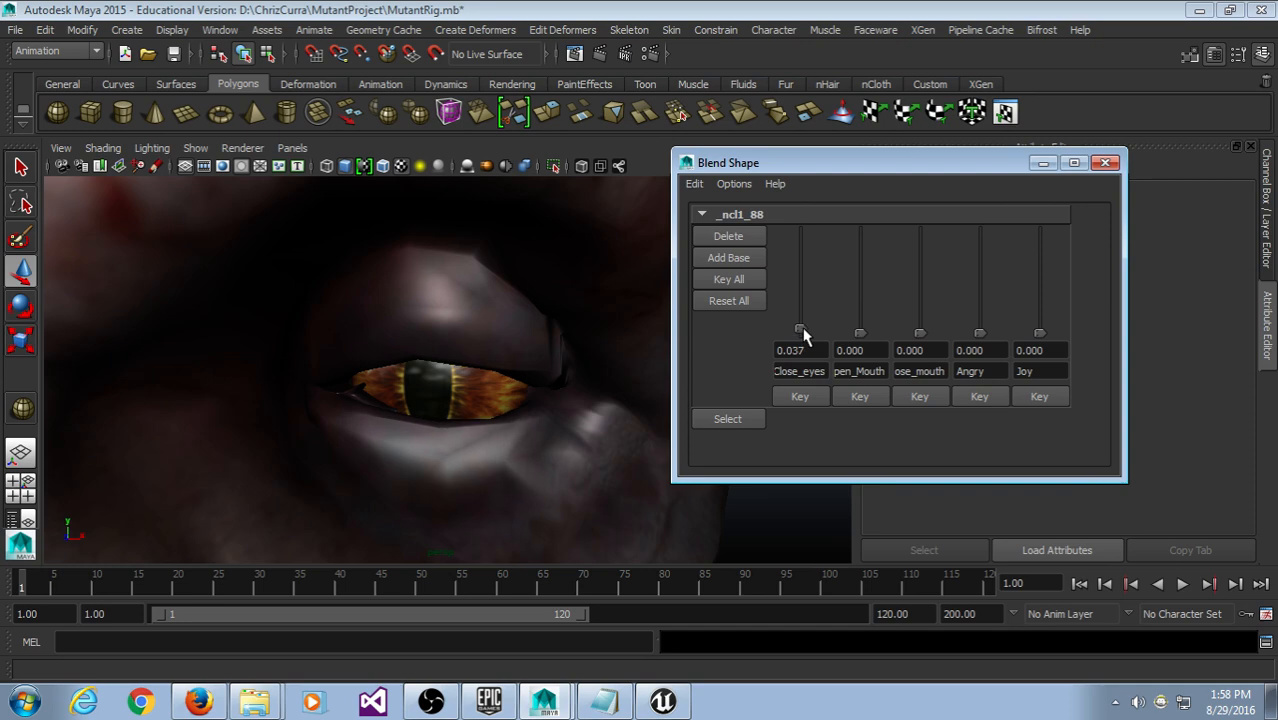
left_click_drag(800, 336, 803, 471)
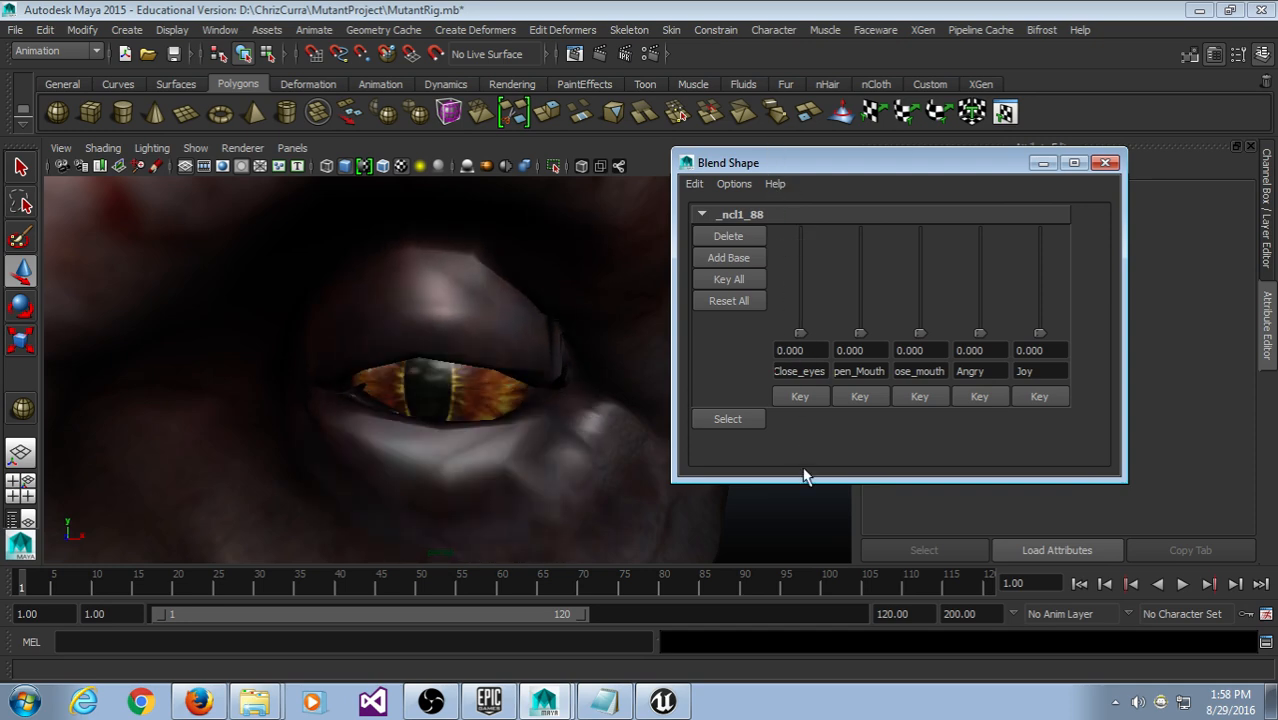
Step: Frame the eyeball sphere and test the Close_eyes shape over it, checking the fit from the side and the front
left_click(424, 373)
key("f")
left_click_drag(434, 410, 354, 413, "alt")
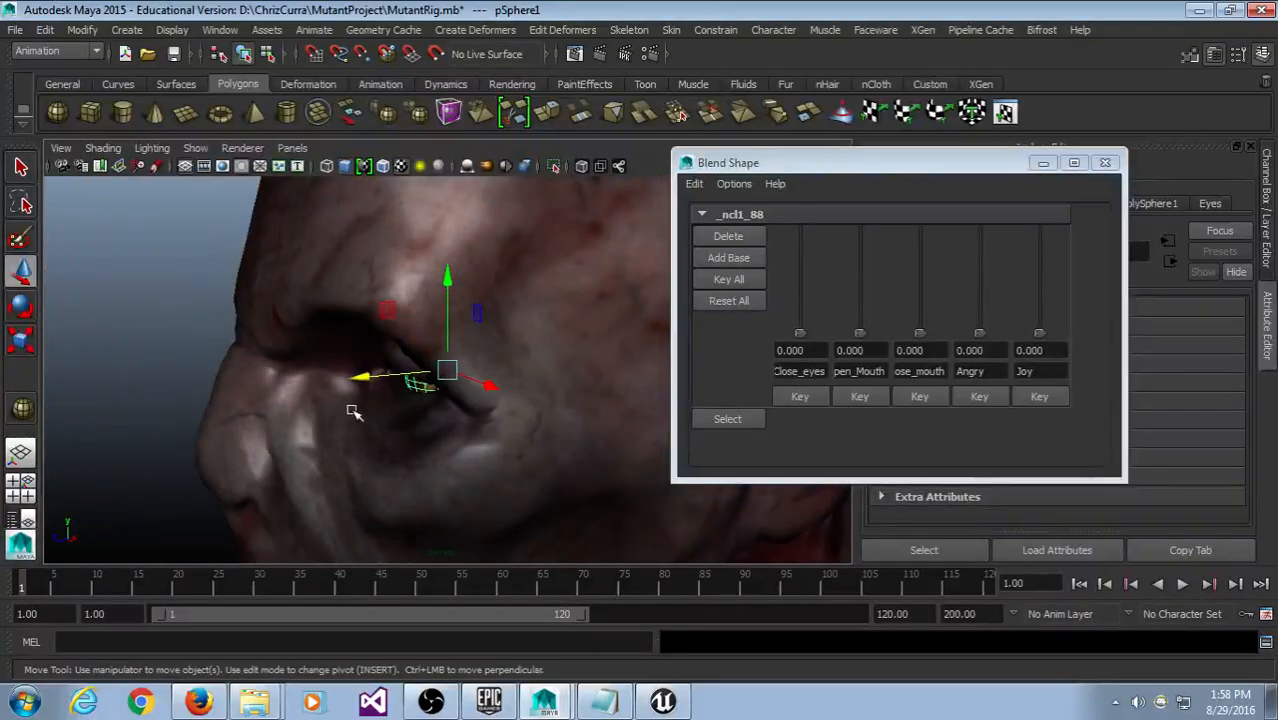
left_click_drag(415, 383, 497, 420, "alt")
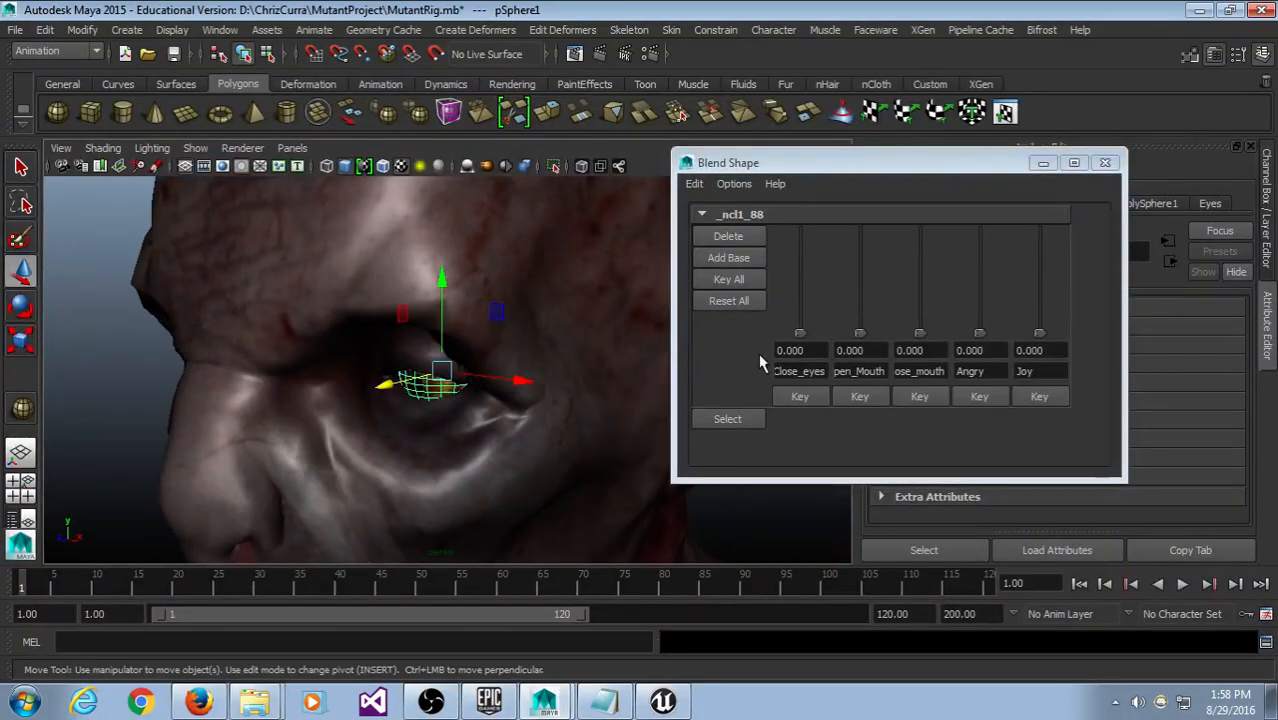
left_click_drag(800, 333, 810, 218)
left_click_drag(283, 367, 414, 444, "alt")
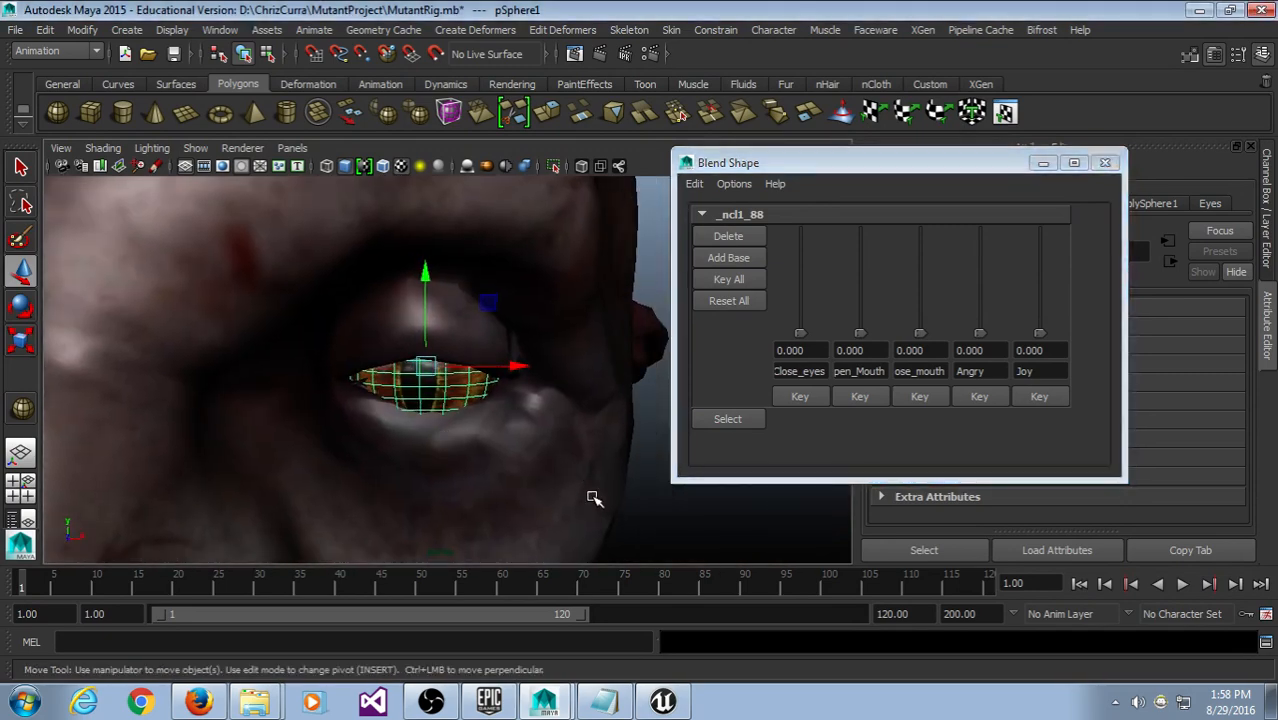
Step: Check the eyeball's fit against the whole face, reselect the sphere and adjust its position along the depth axis
left_click(648, 526)
left_click(412, 398)
left_click_drag(412, 398, 520, 438, "alt")
left_click(630, 512)
scroll(640, 514, "down", 5)
scroll(525, 455, "up", 6)
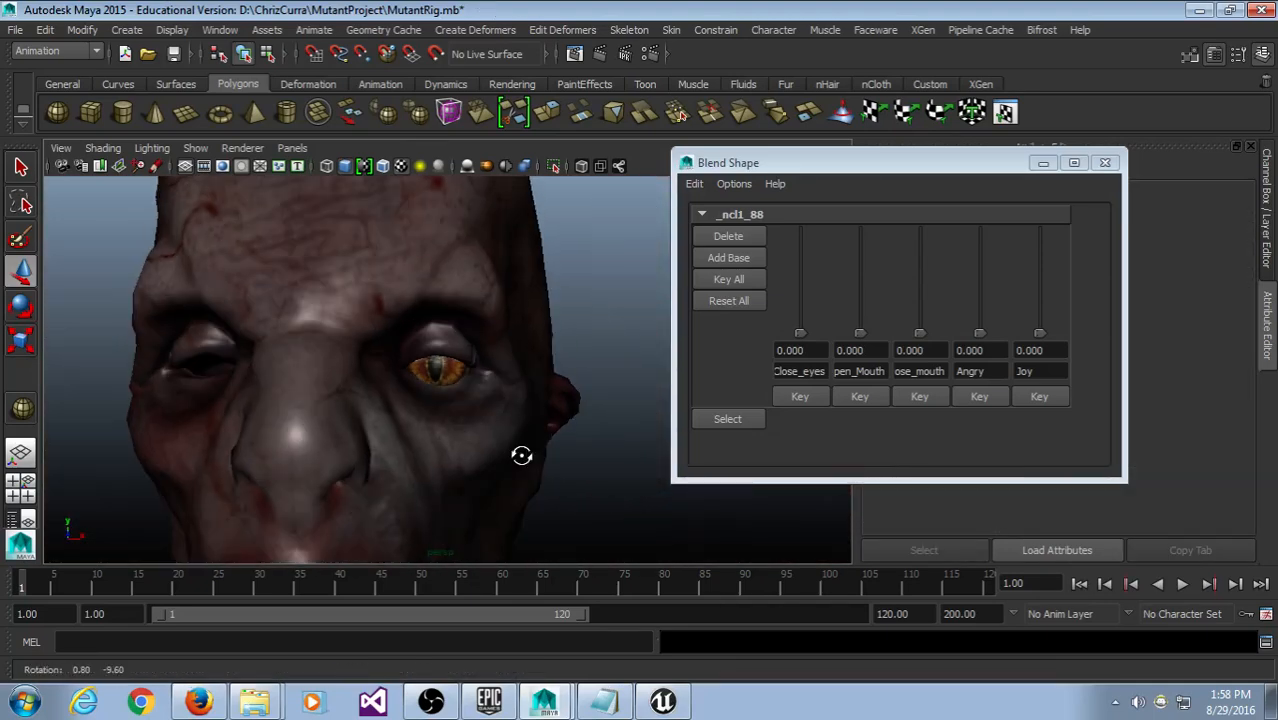
left_click(444, 415)
left_click_drag(443, 440, 338, 445, "alt")
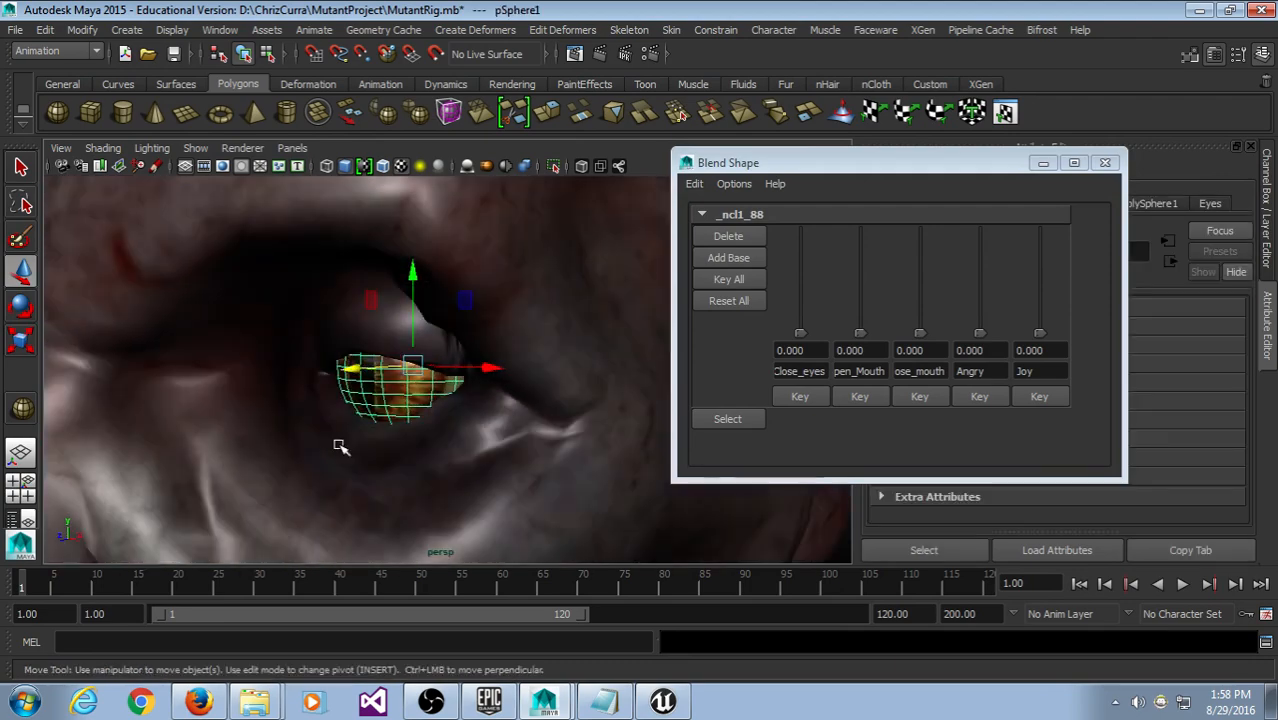
left_click_drag(352, 368, 514, 450)
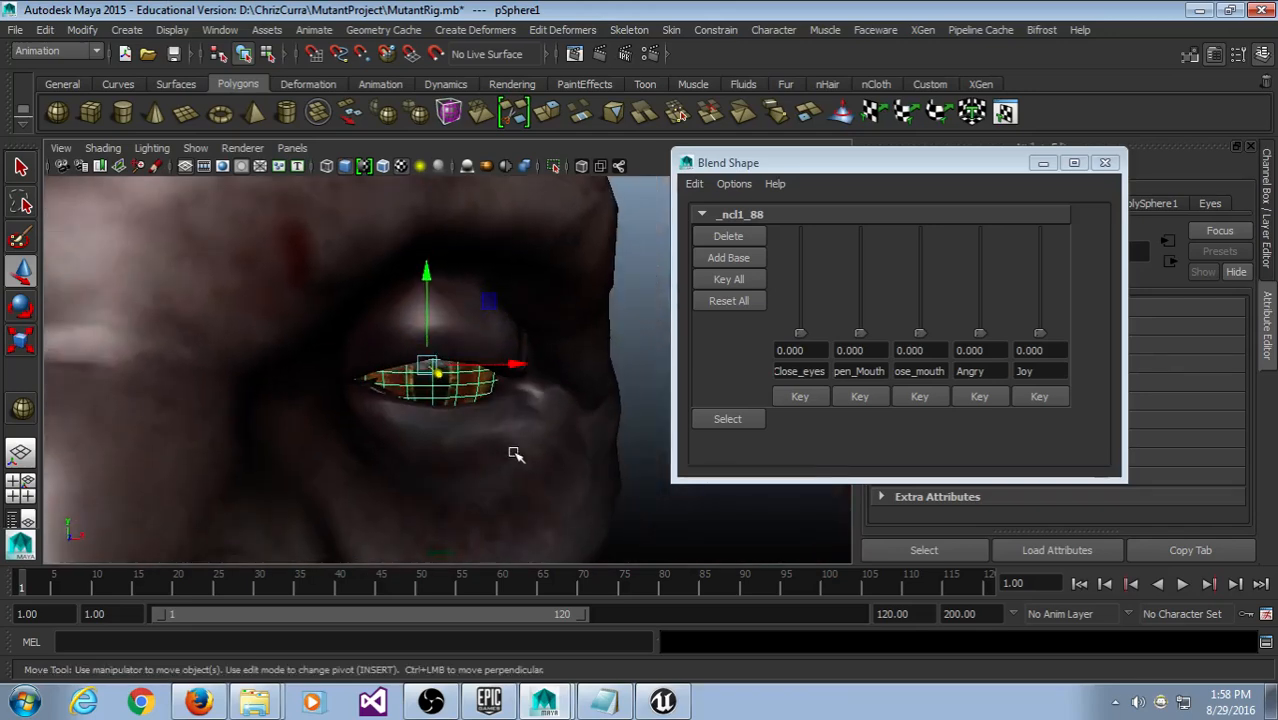
Step: Fine-tune the eyeball sphere's sideways position so that it sits centred between the eye corners, and deselect it
mouse_move(512, 365)
left_mouse_down()
mouse_move(501, 362)
mouse_move(516, 362)
left_mouse_up()
scroll(481, 479, "up", 3)
mouse_move(481, 478)
left_mouse_down("alt")
mouse_move(443, 459)
mouse_move(458, 468)
left_mouse_up("alt")
scroll(467, 465, "down", 4)
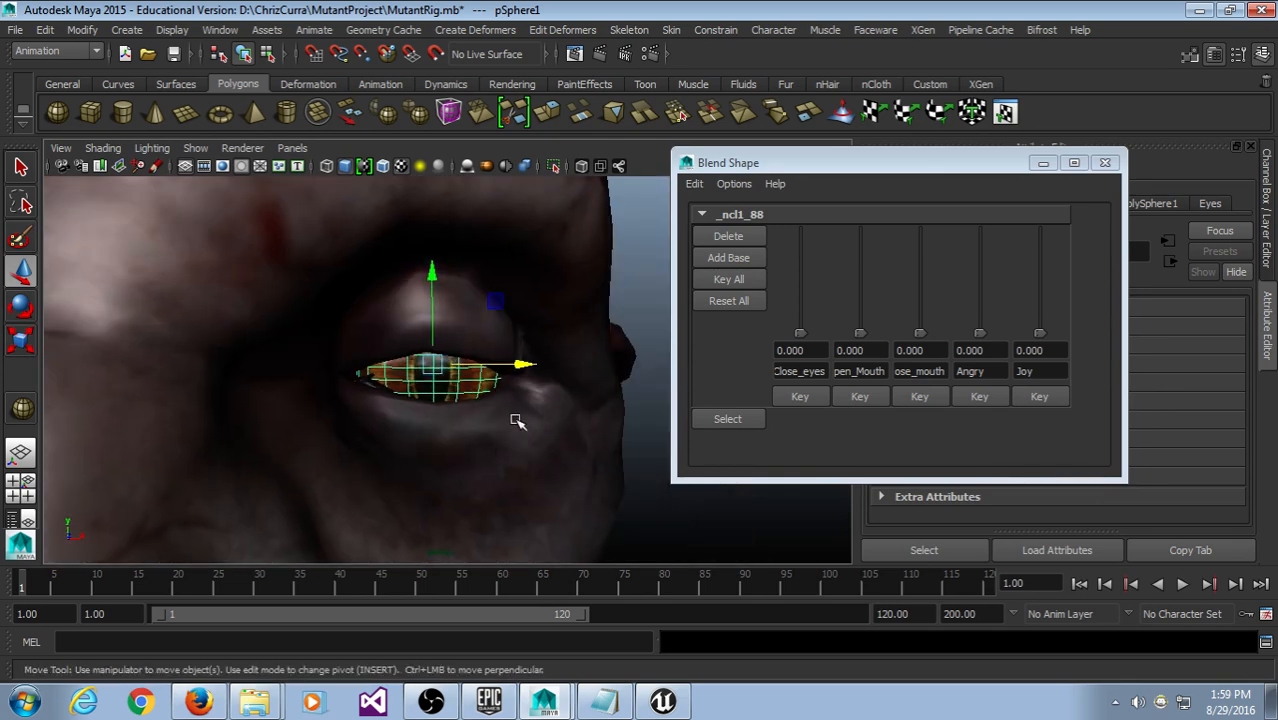
left_click_drag(522, 365, 511, 364)
left_click(692, 544)
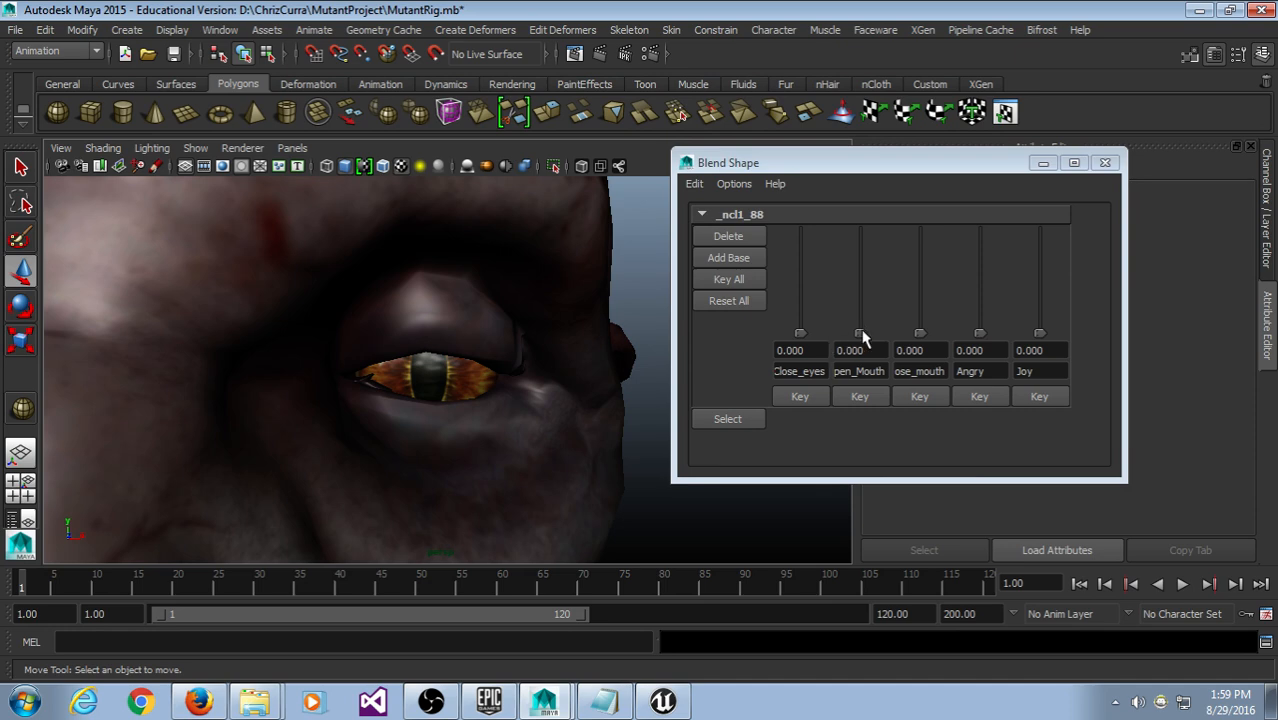
Step: Test the mouth-opening and Close_eyes blend shapes, return both to 0, and check the eyeball on the whole head
left_click_drag(862, 334, 829, 385)
left_click_drag(793, 345, 662, 428)
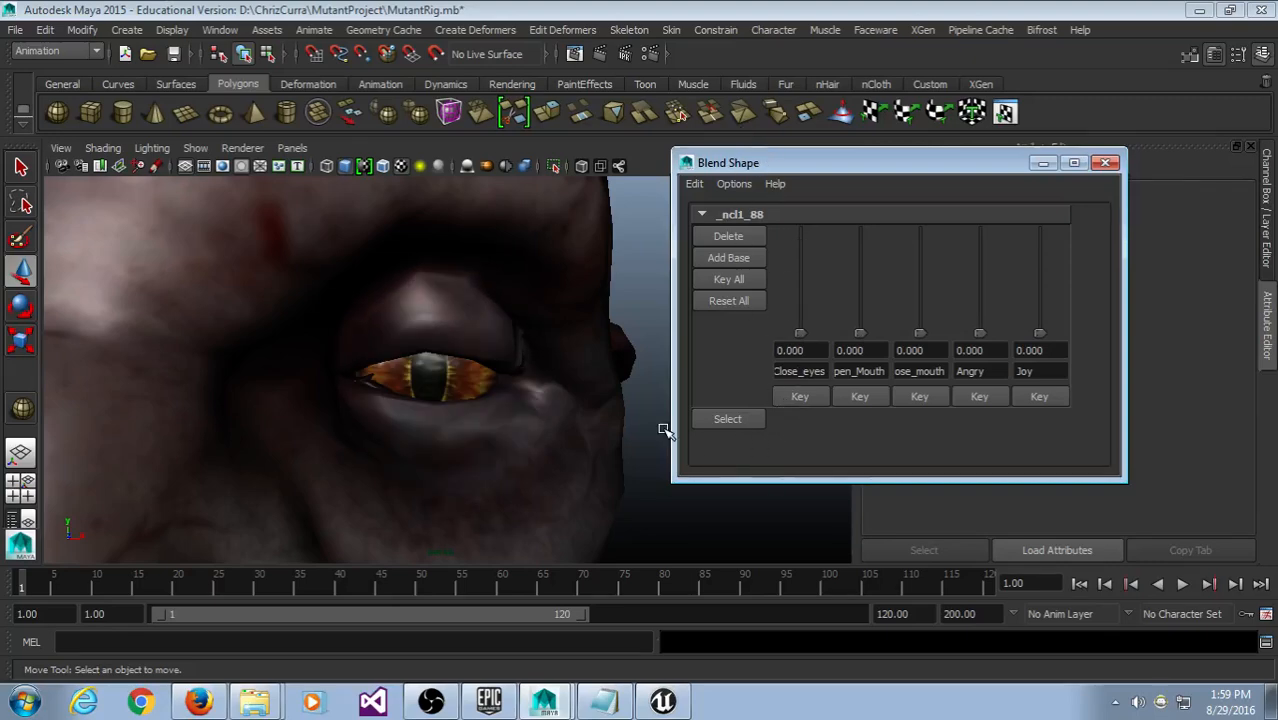
scroll(536, 422, "down", 6)
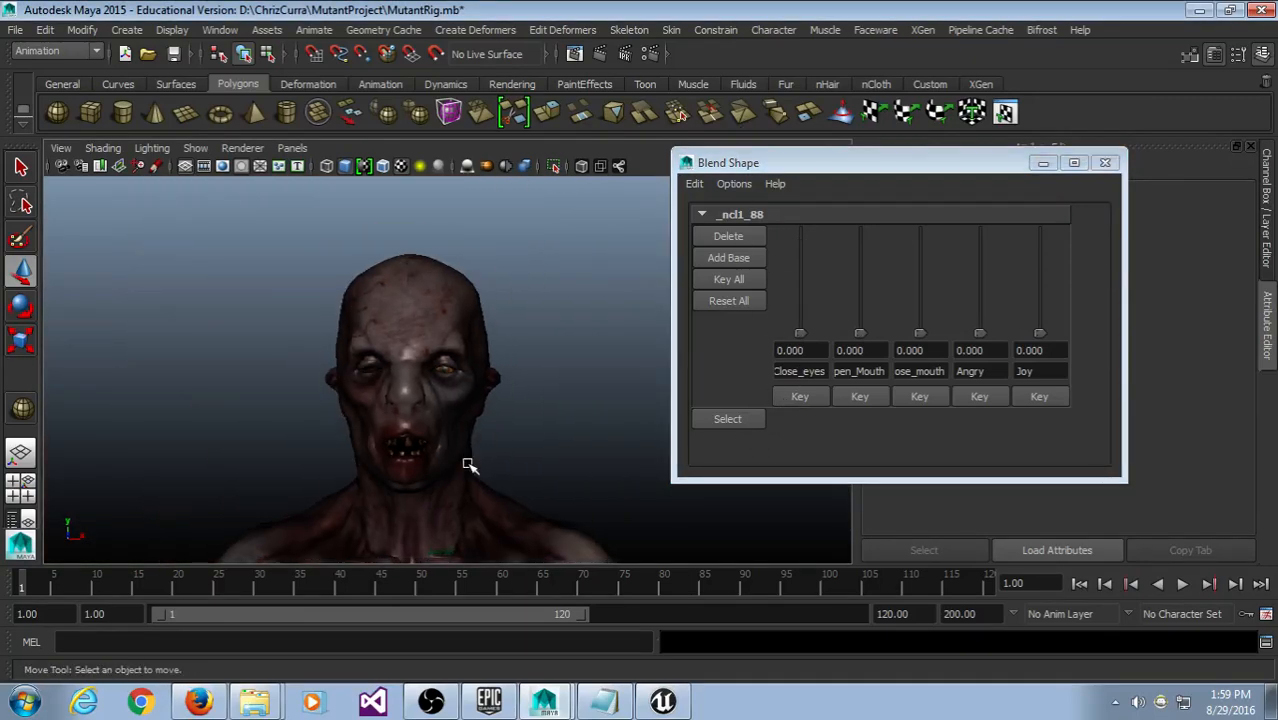
Step: Close the Blend Shape editor and bring the mutant's eyes into view
scroll(471, 466, "up", 5)
left_click_drag(379, 466, 423, 457, "alt")
scroll(400, 458, "up", 2)
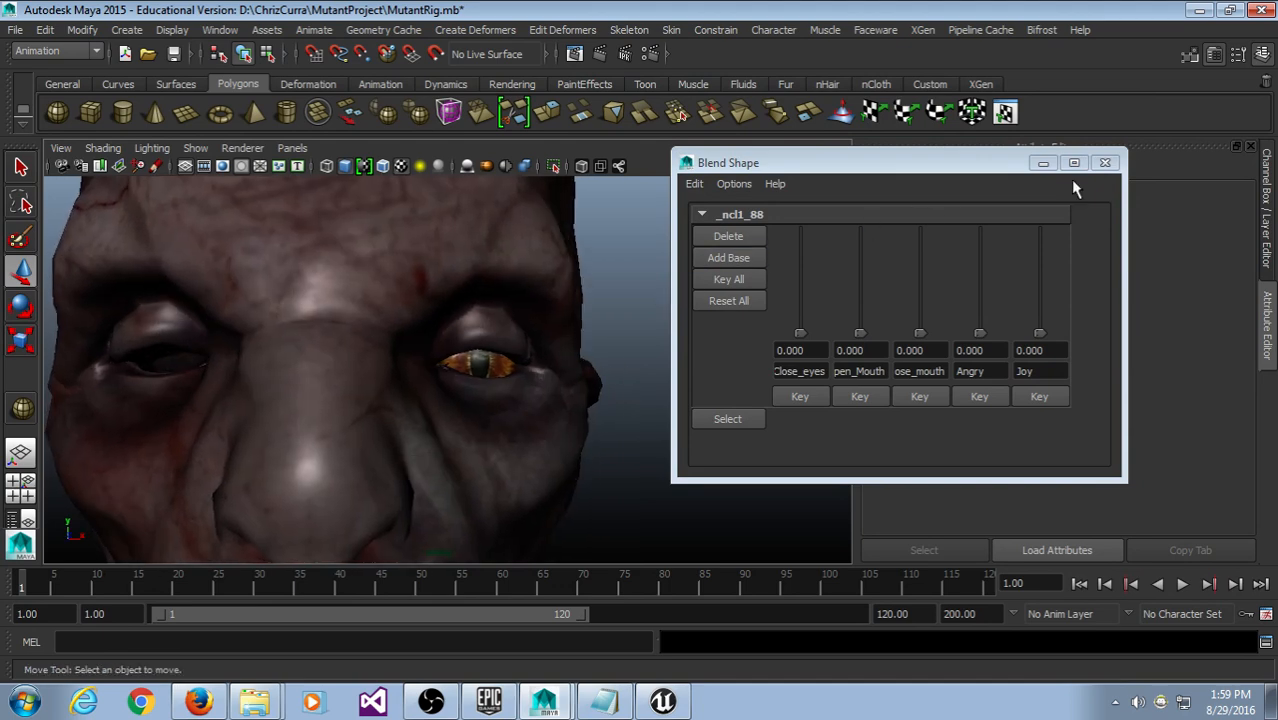
left_click(1105, 162)
scroll(585, 337, "down", 2)
left_click_drag(530, 383, 486, 418, "alt")
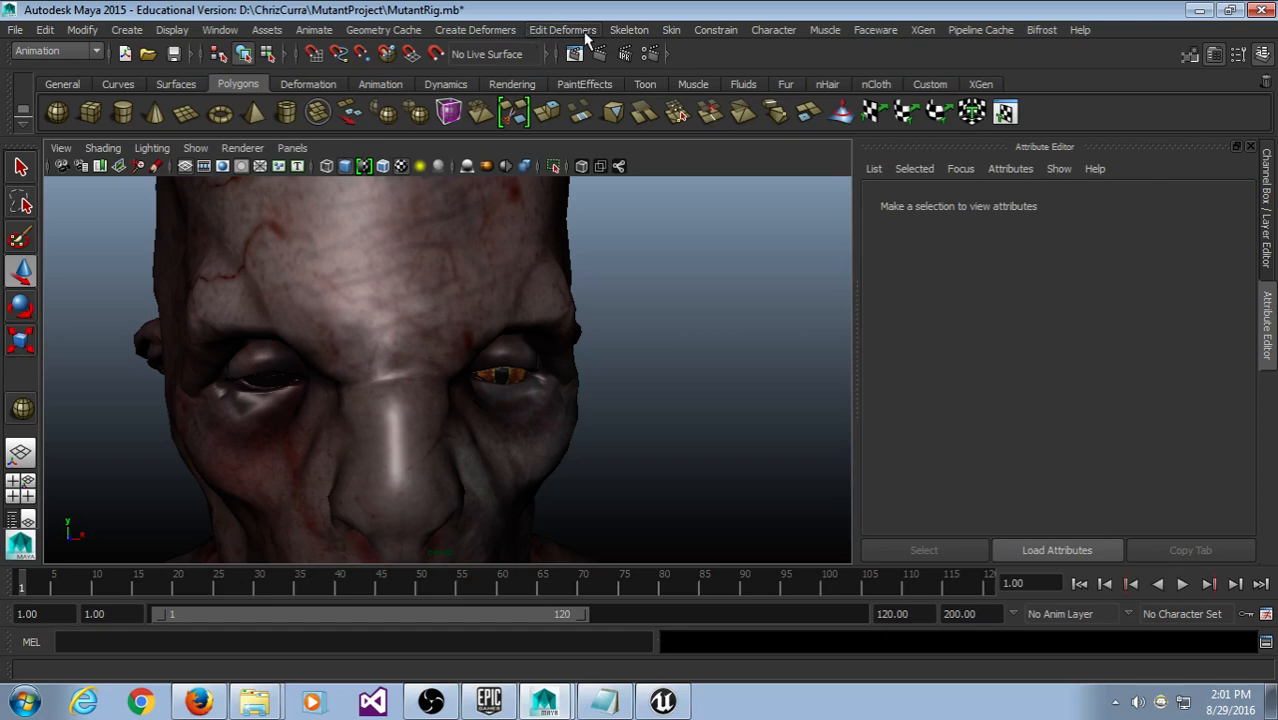
Step: Select the existing eyeball sphere and display its transform values in the Channel Box
left_click(520, 376)
left_click_drag(662, 348, 620, 292, "alt")
key("ctrl+a")
left_click_drag(787, 296, 756, 277, "alt")
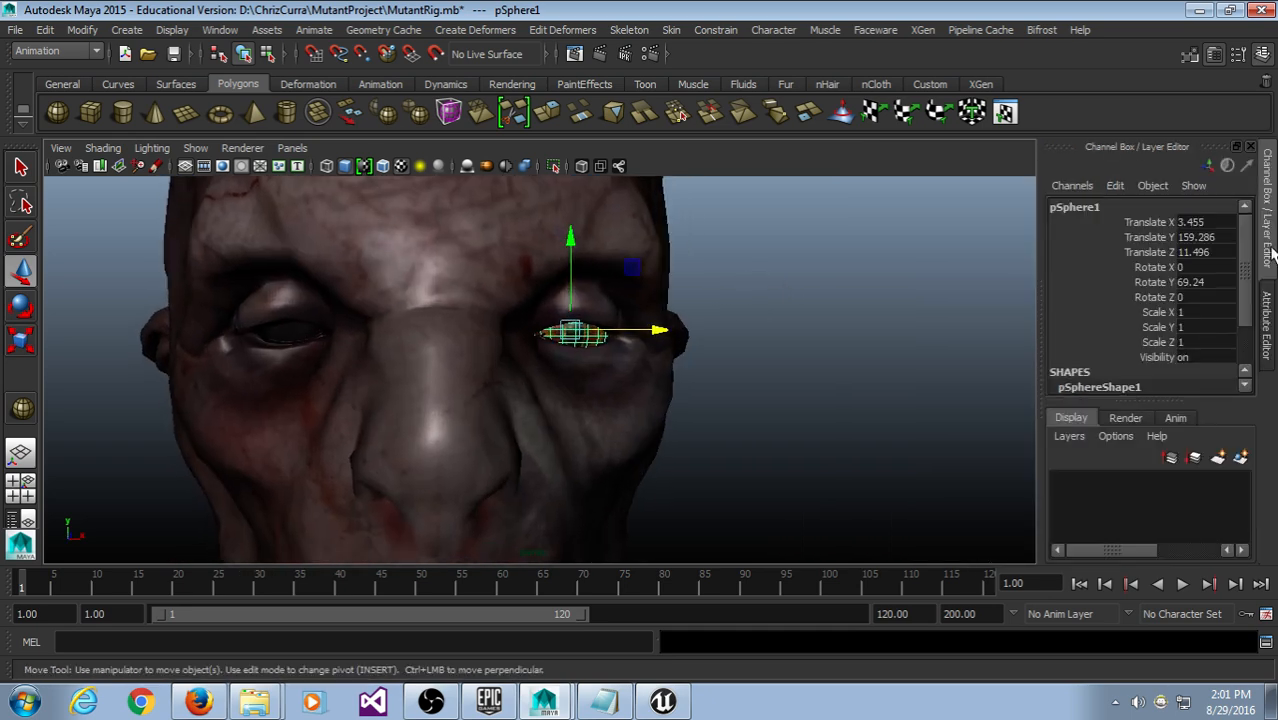
Step: Freeze the transformations of the selected eyeball sphere
left_click(45, 30)
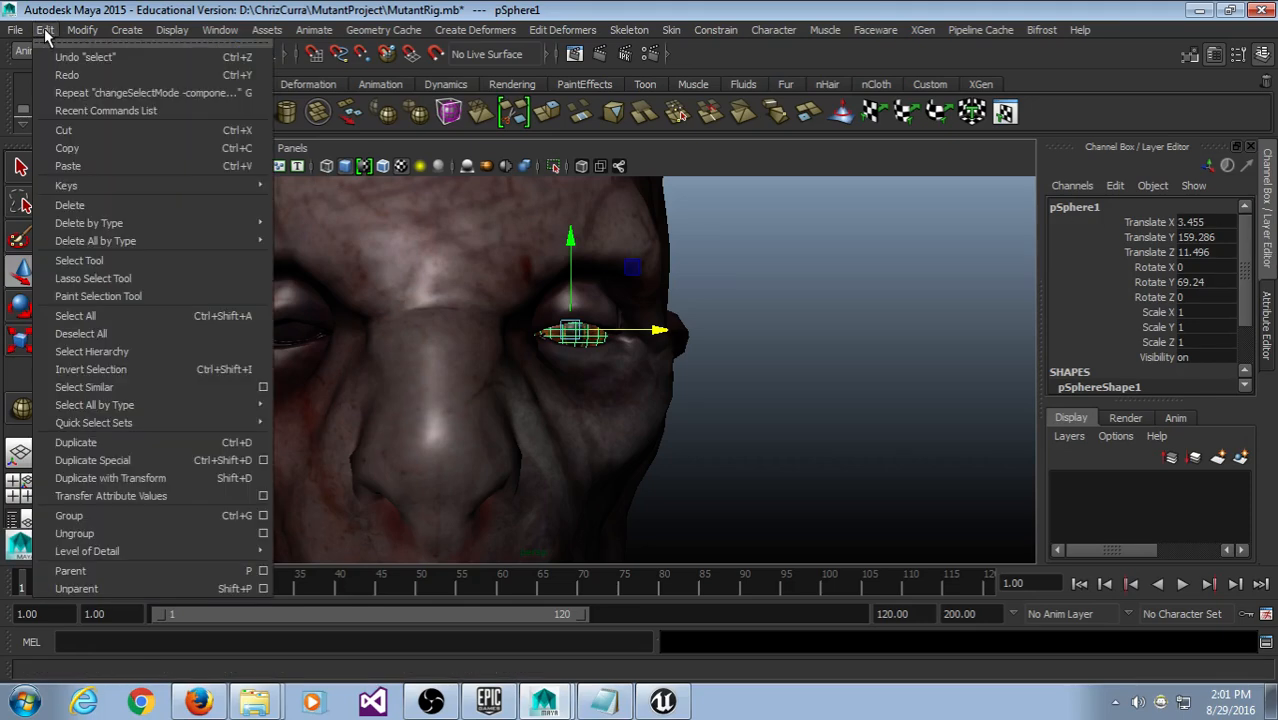
mouse_move(82, 30)
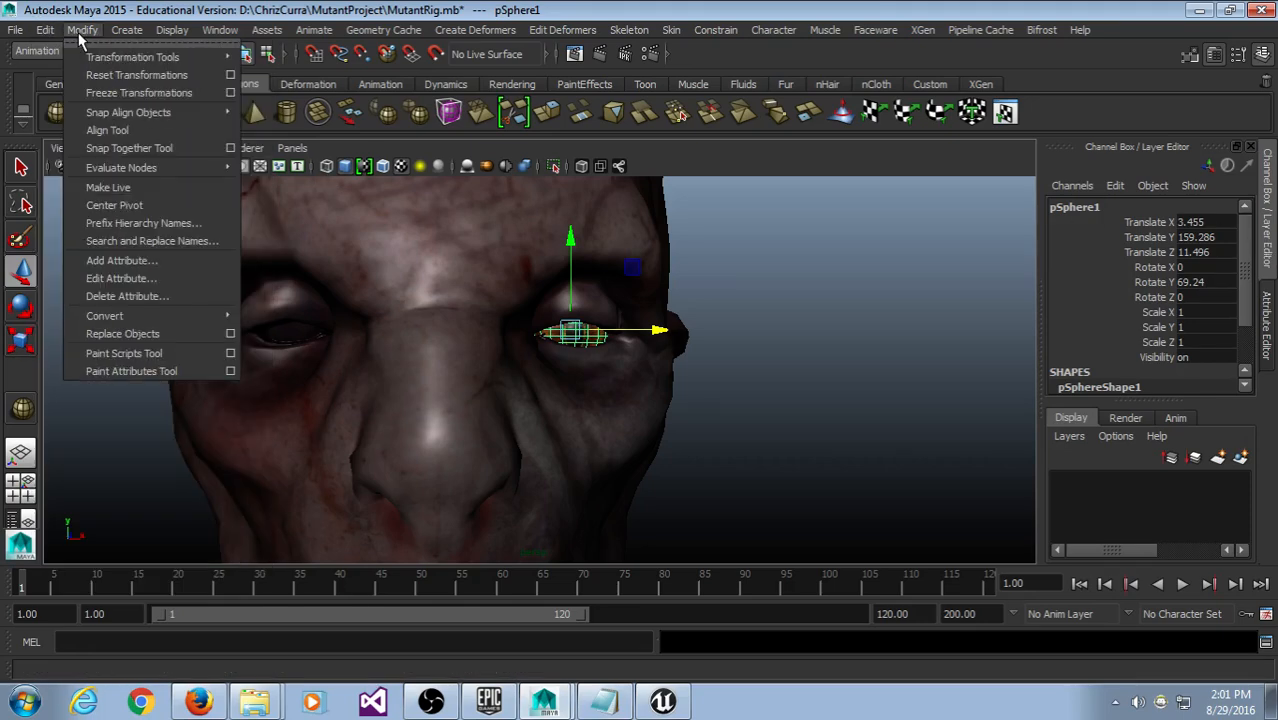
left_click(90, 93)
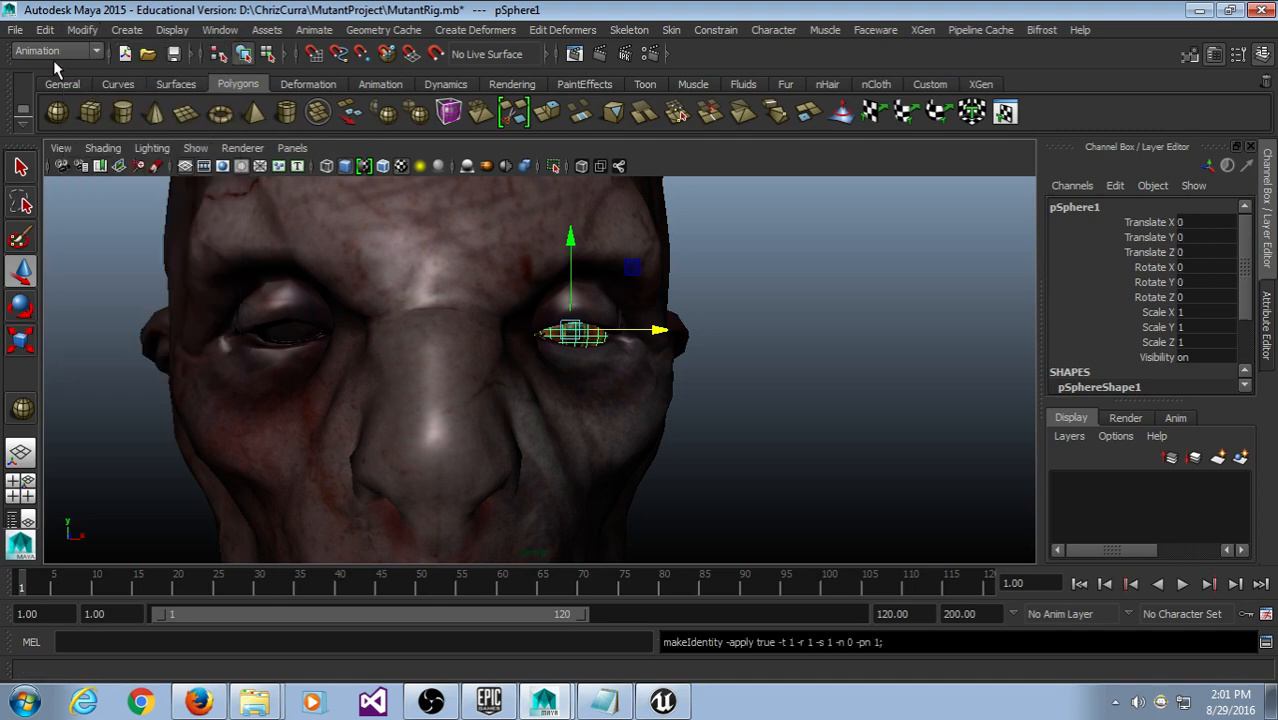
left_click(84, 30)
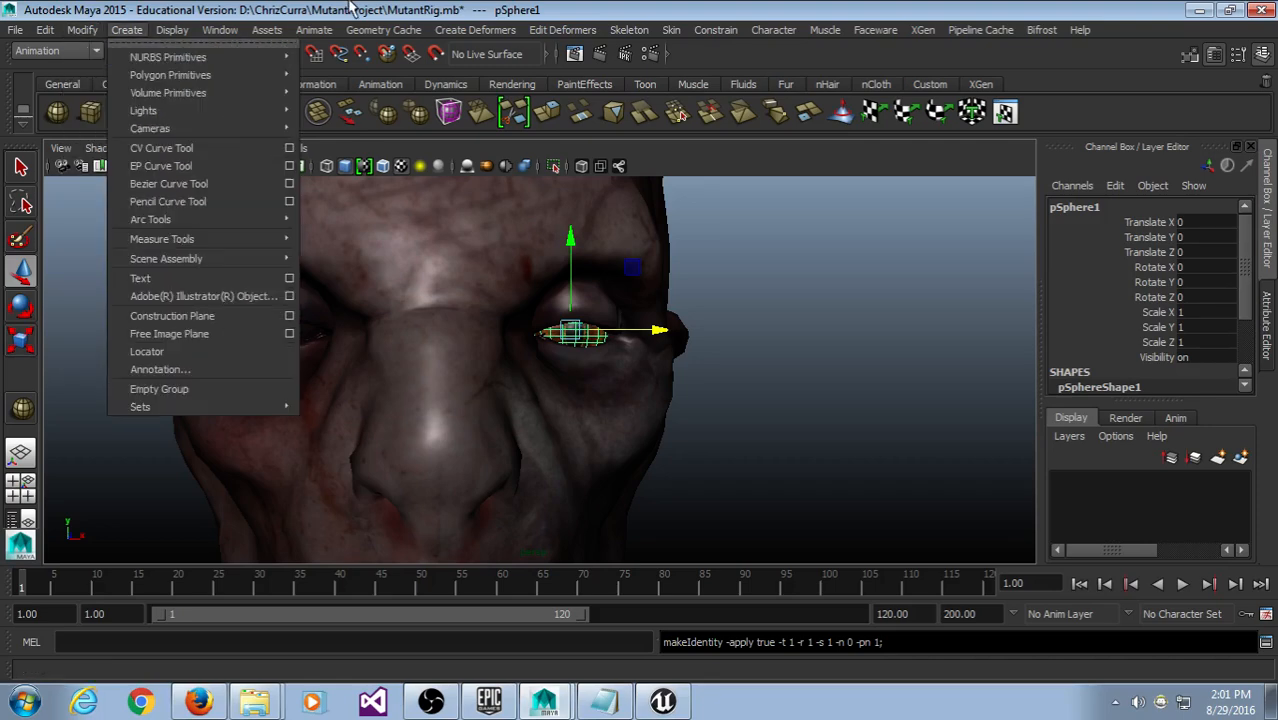
left_click(348, 7)
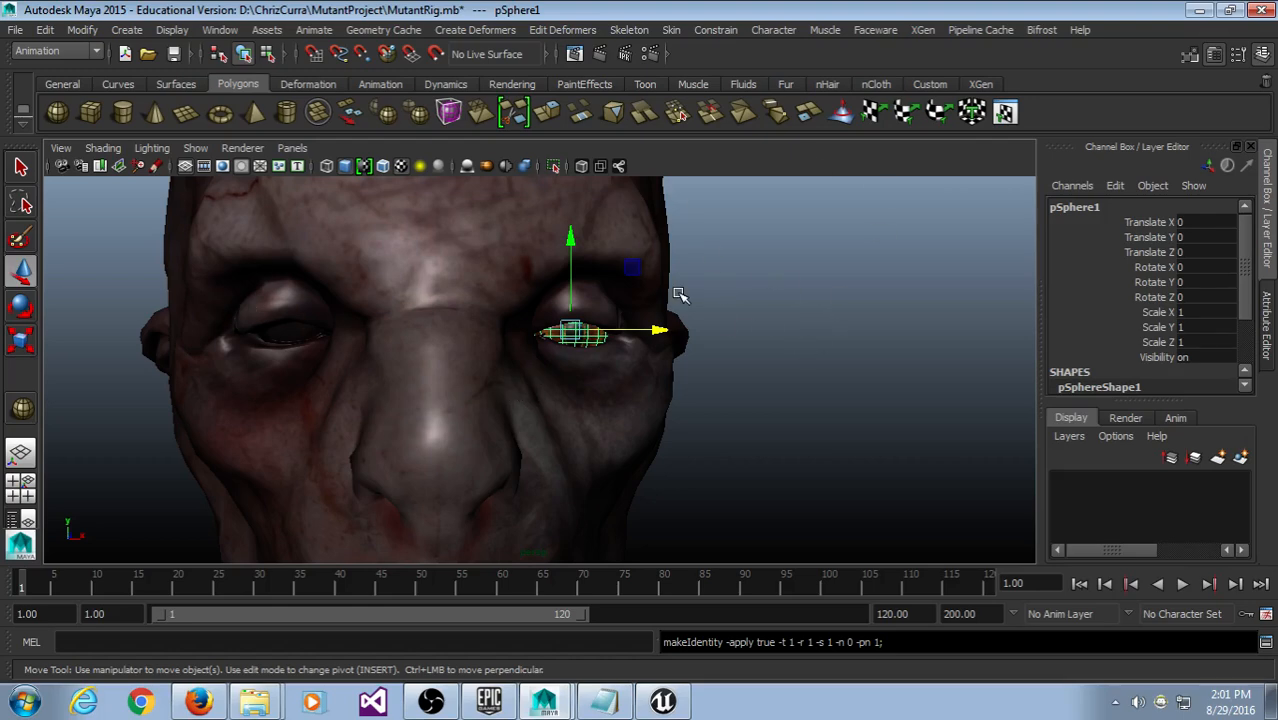
Step: Duplicate the frozen eyeball and move the copy along X to about -1.523
left_click(50, 29)
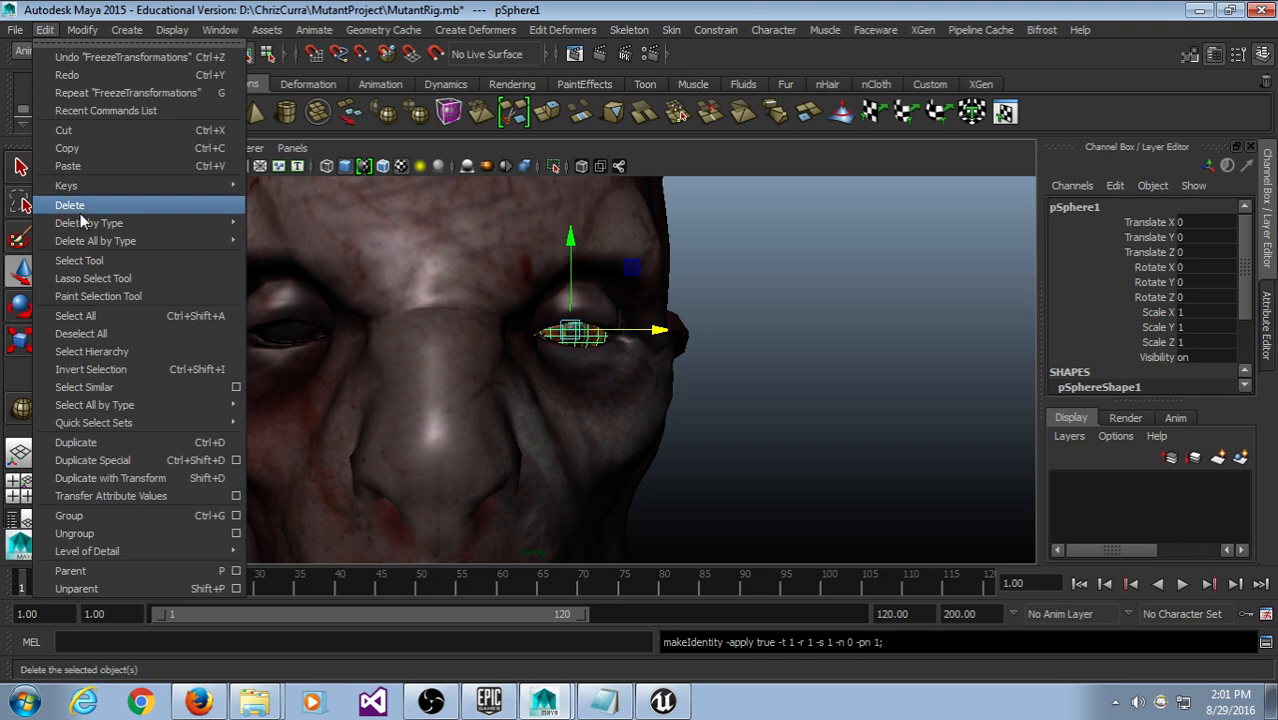
left_click(151, 445)
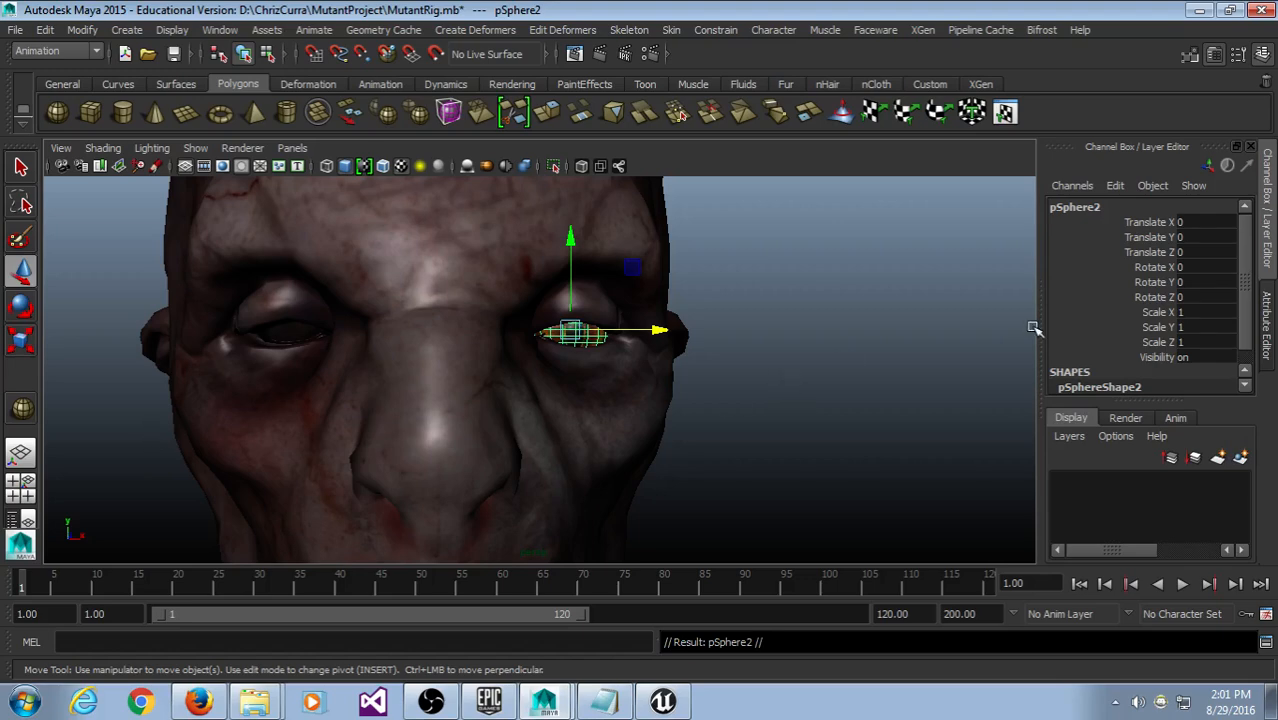
left_click_drag(668, 340, 596, 322)
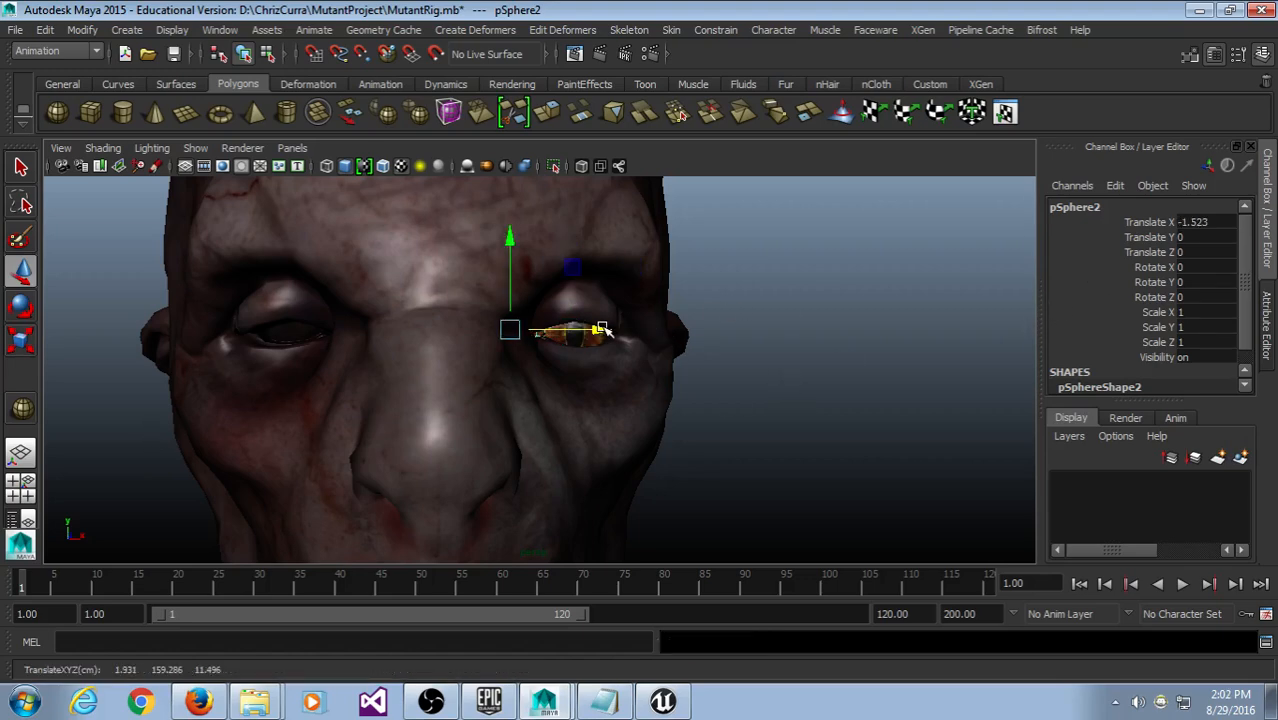
left_click(1226, 228)
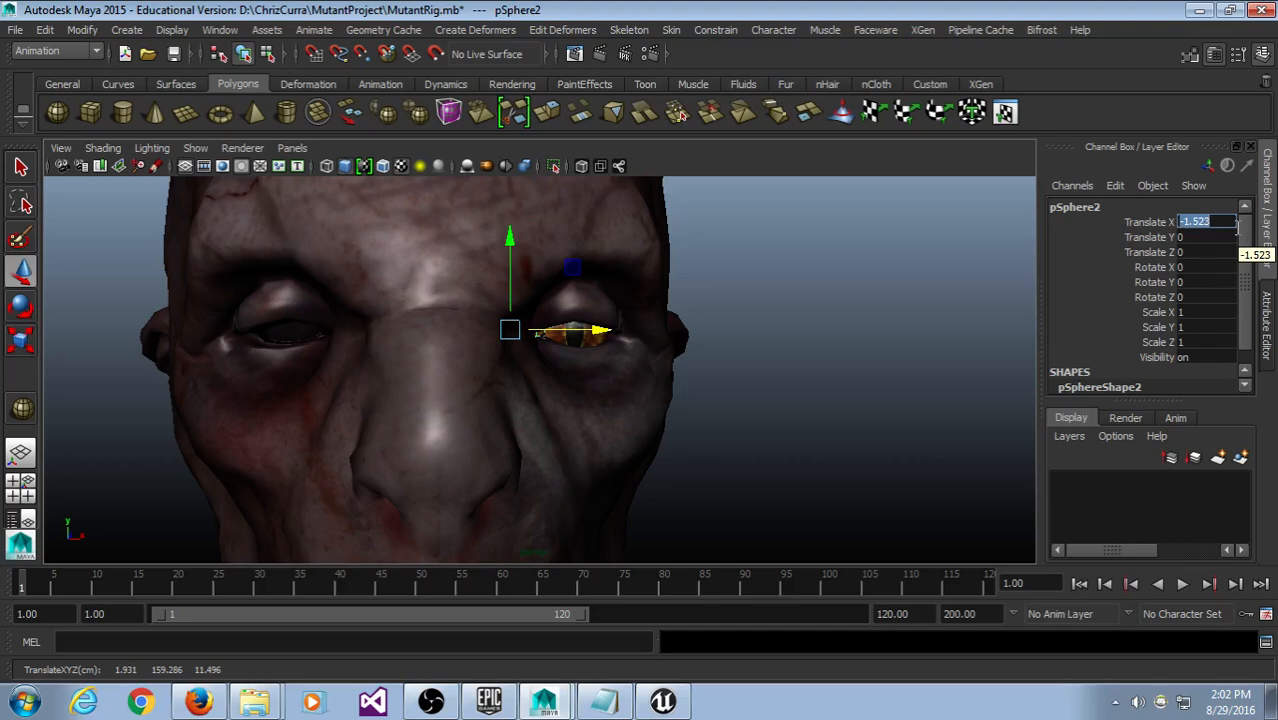
left_click(789, 307)
Step: Undo the copy's move, the duplication and the frozen transformations of the eyeball
key("ctrl+z")
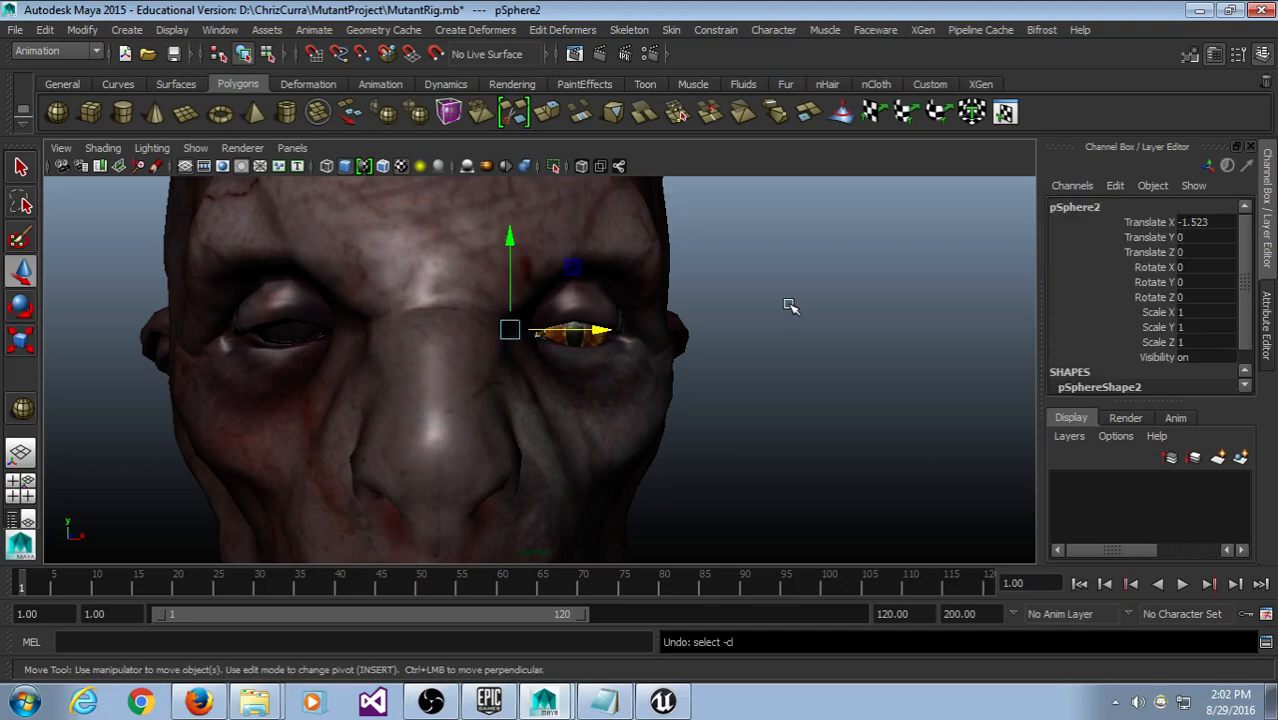
key("ctrl+z")
key("ctrl+z")
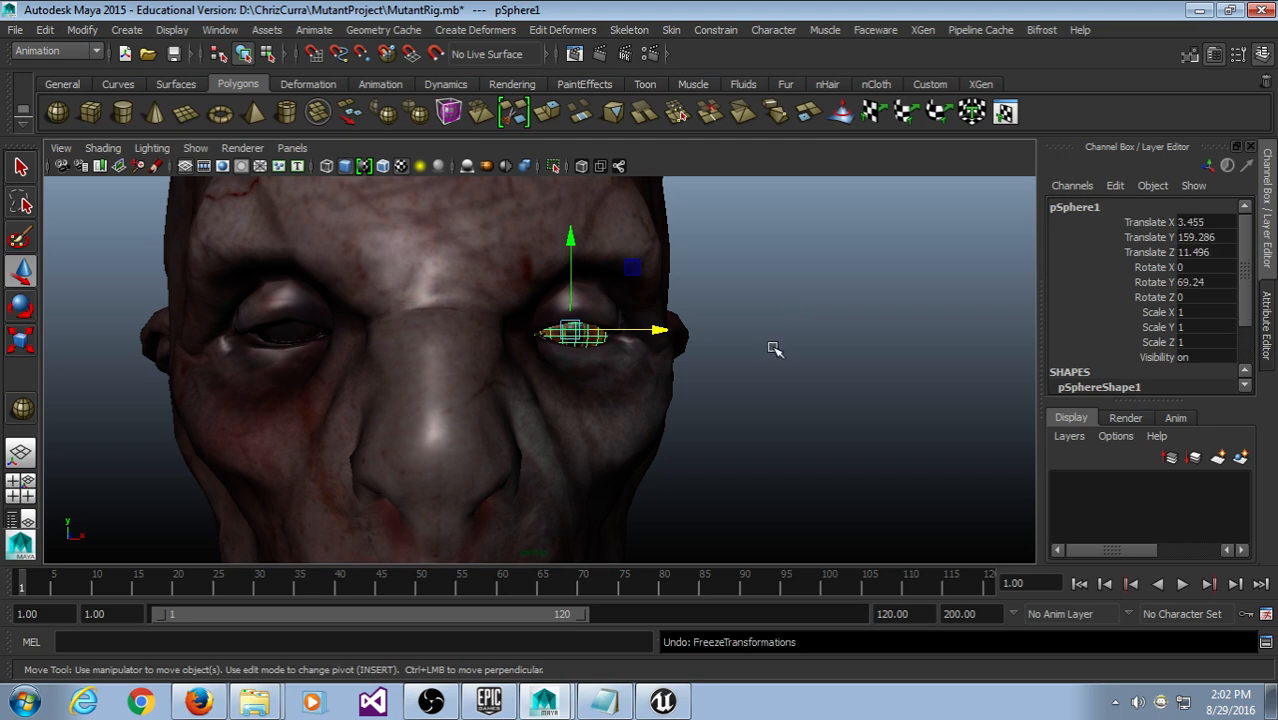
key("ctrl+z")
key("ctrl+z")
key("ctrl+z")
key("ctrl+z")
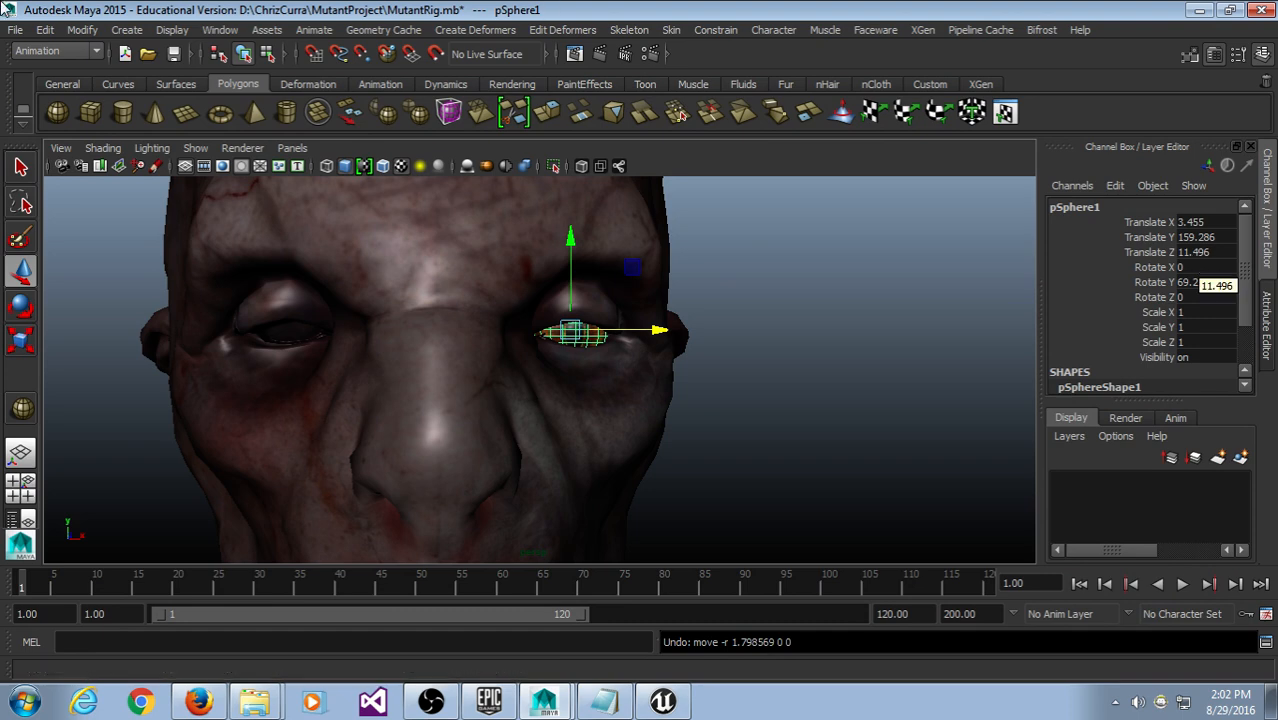
Step: Duplicate the eyeball and set the copy's Translate X to -3.455
left_click(45, 30)
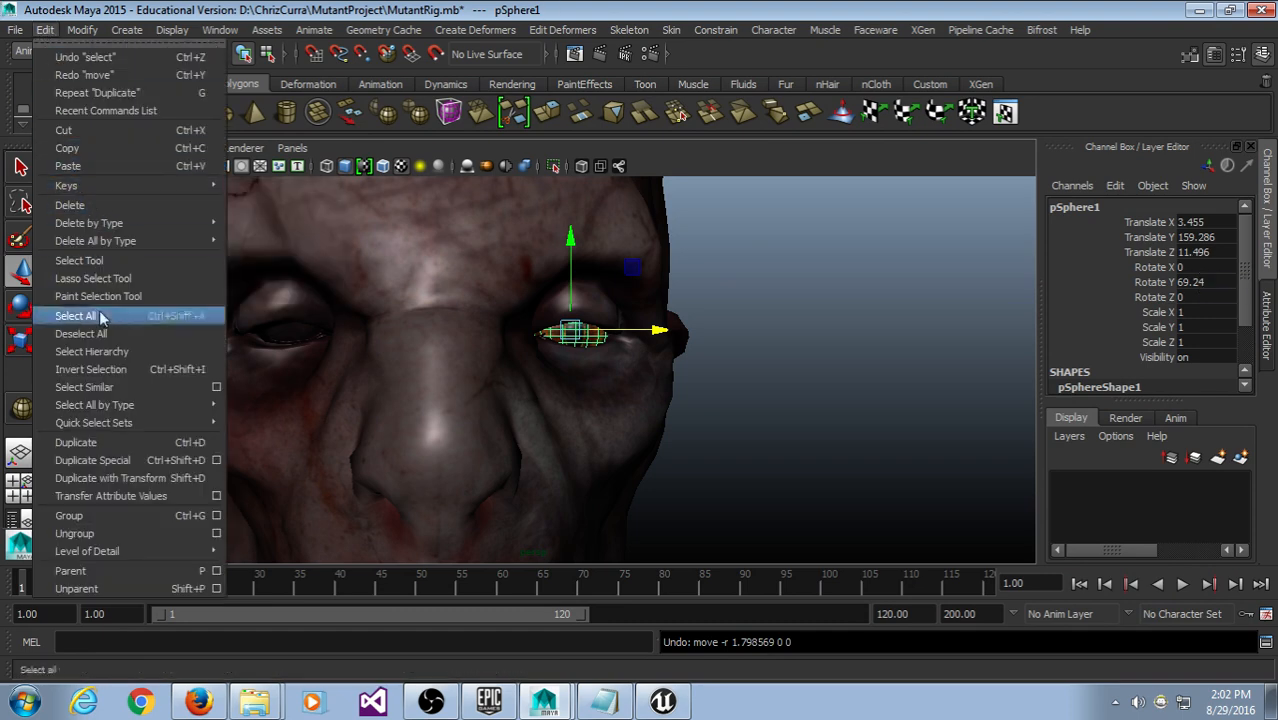
left_click(85, 442)
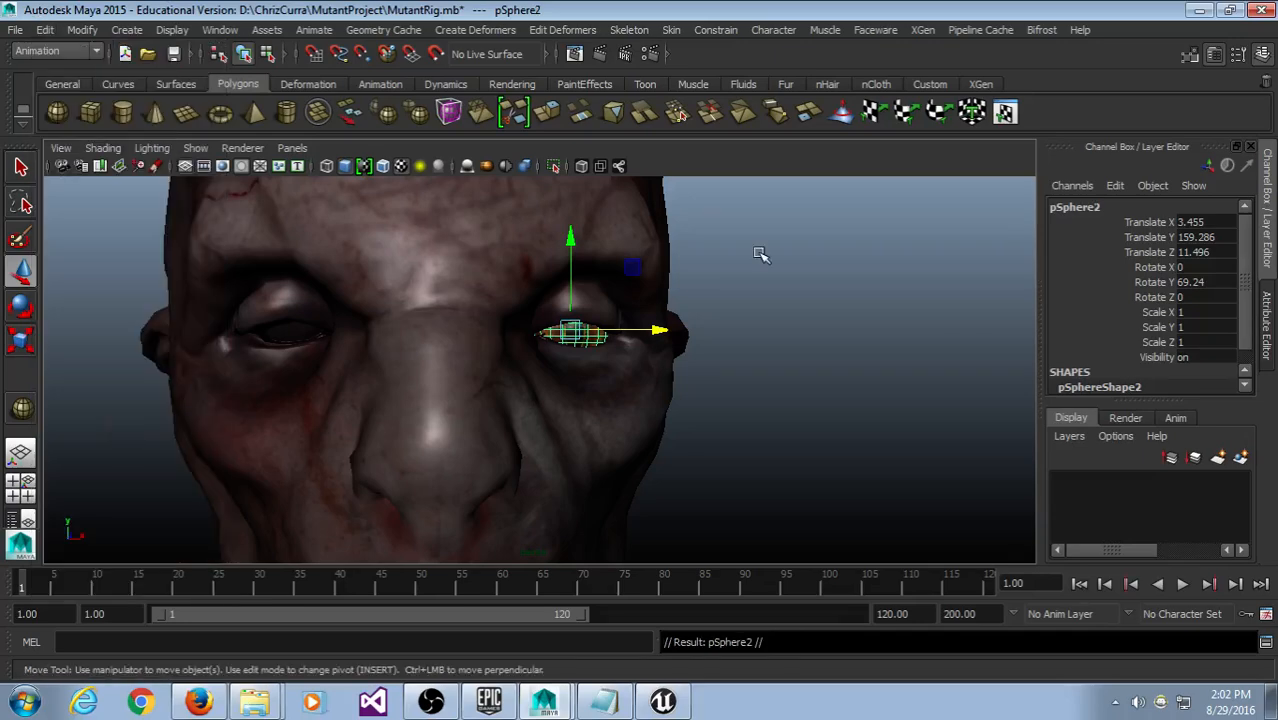
left_click(1213, 224)
left_click(1181, 221)
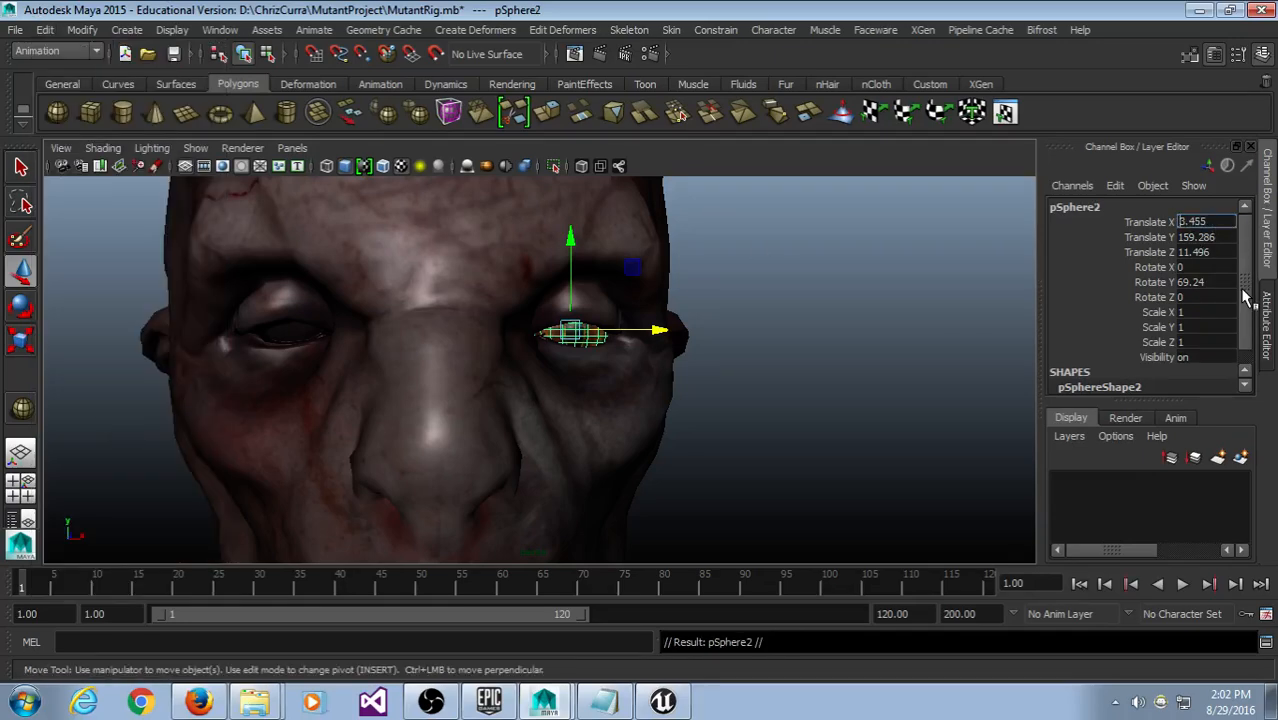
type("-")
key("Return")
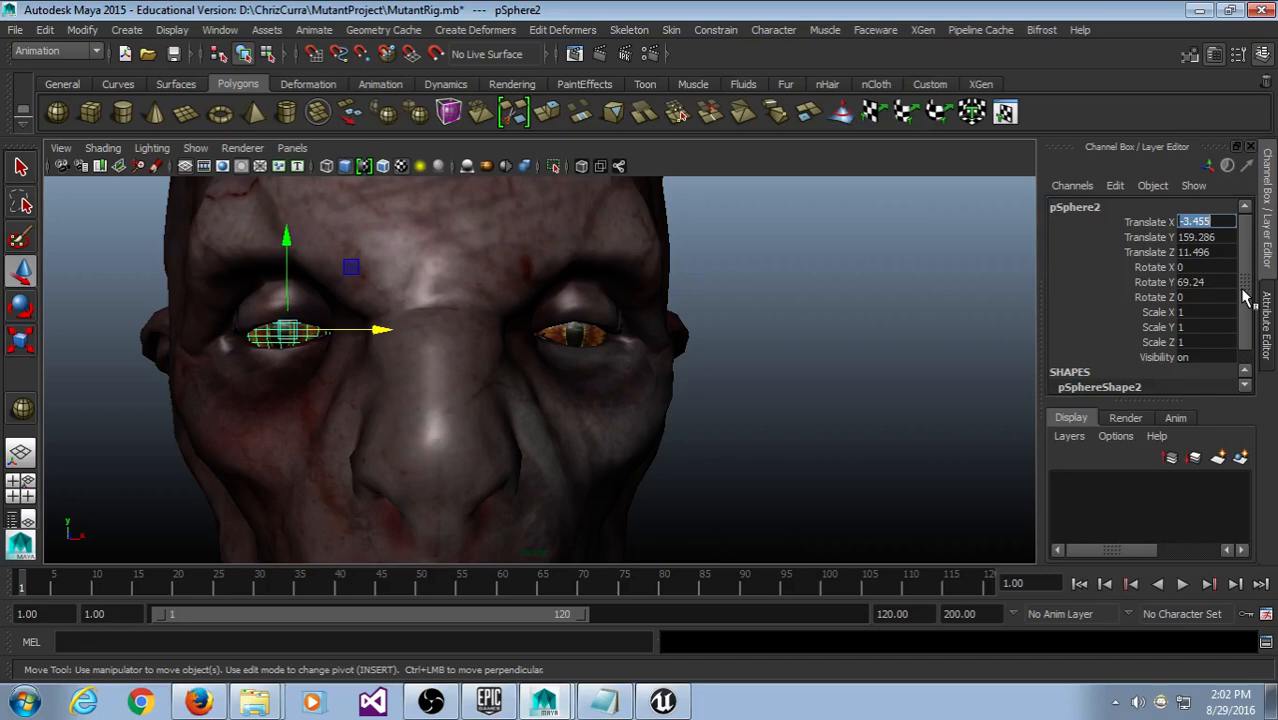
Step: Delete the duplicated eyeball from the mutant's other eye socket
key("BackSpace")
left_click(840, 336)
left_click(263, 340)
left_click(361, 379)
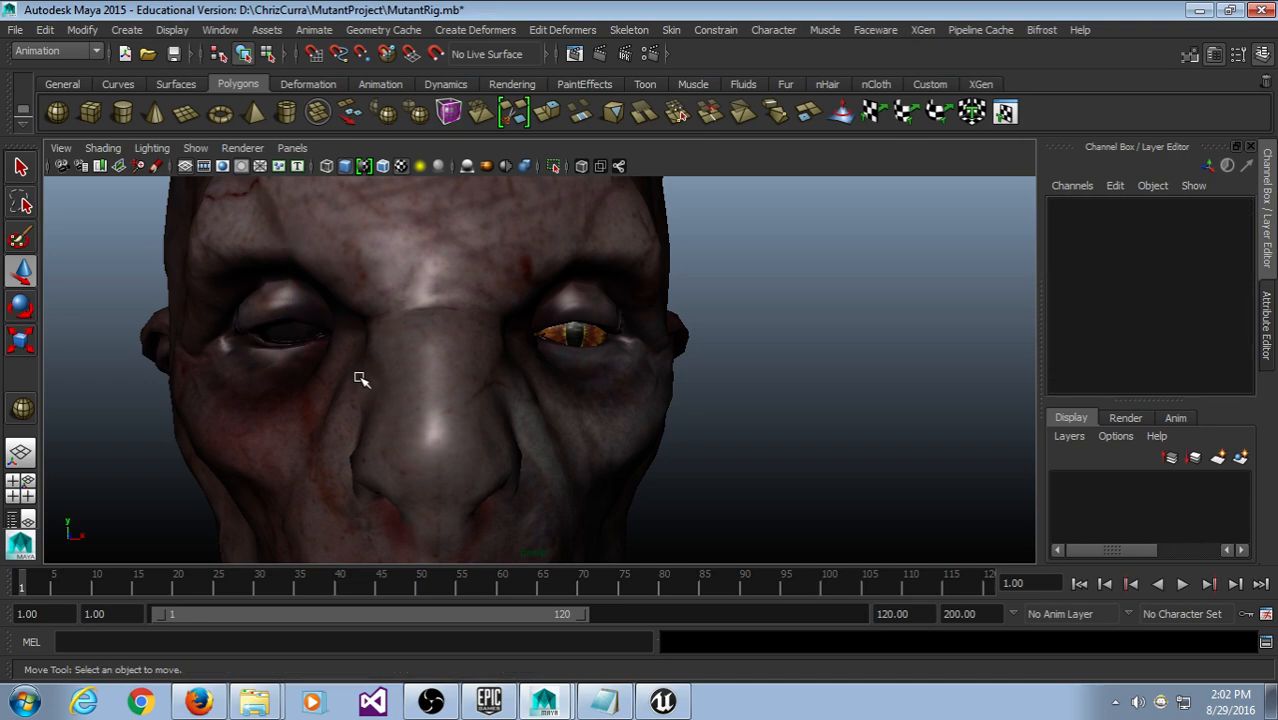
Step: Duplicate the original eyeball and mirror the copy into the empty socket by setting its Translate X to -3.455
left_click(570, 345)
left_click(580, 334)
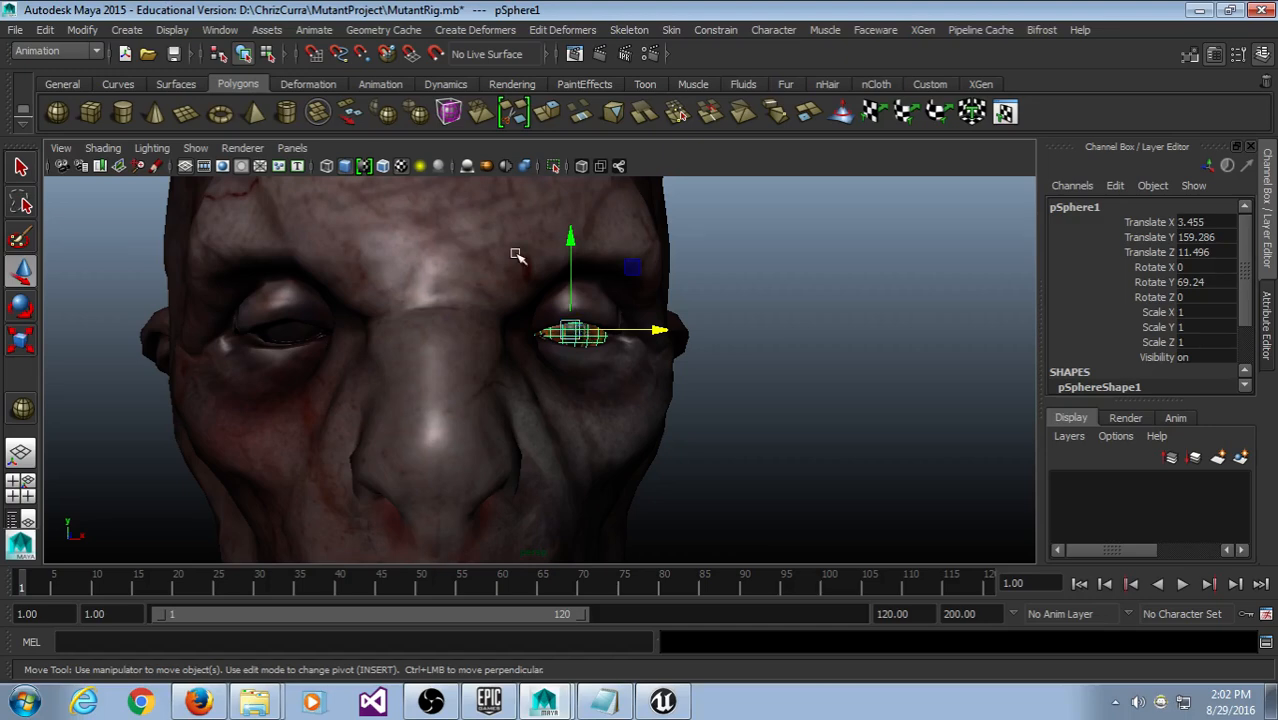
left_click(45, 30)
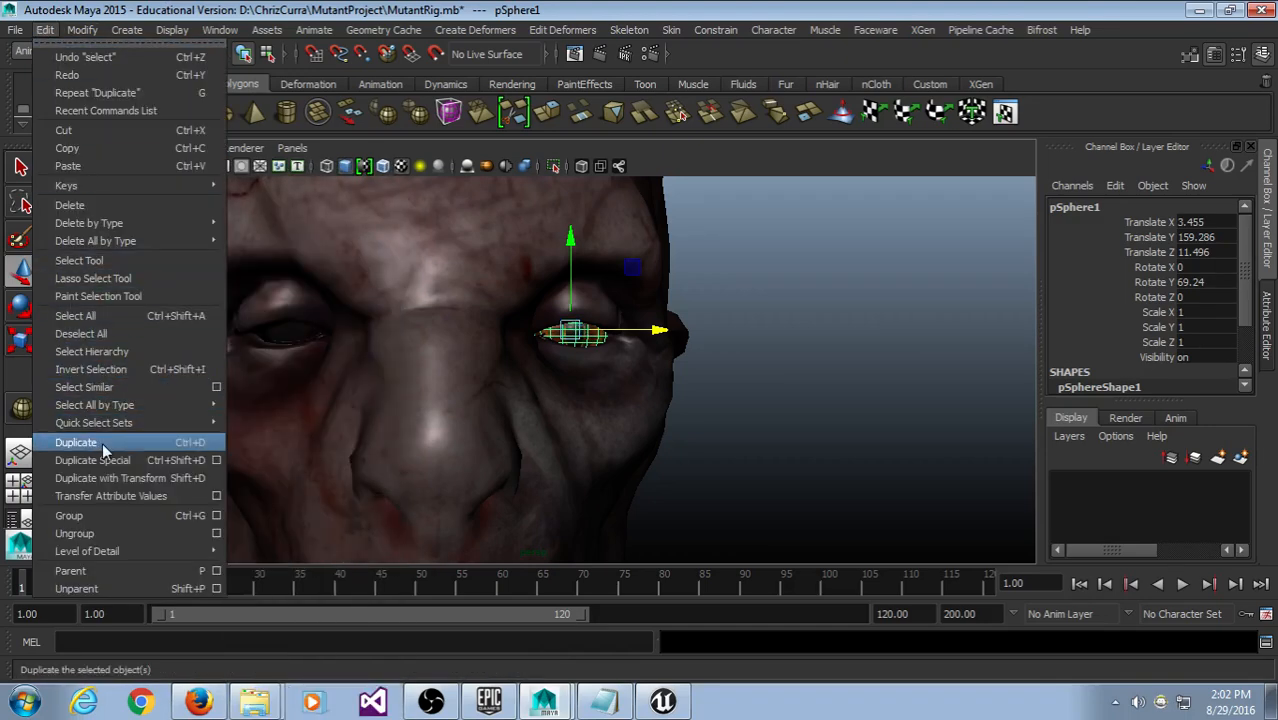
left_click(102, 442)
left_click(1192, 222)
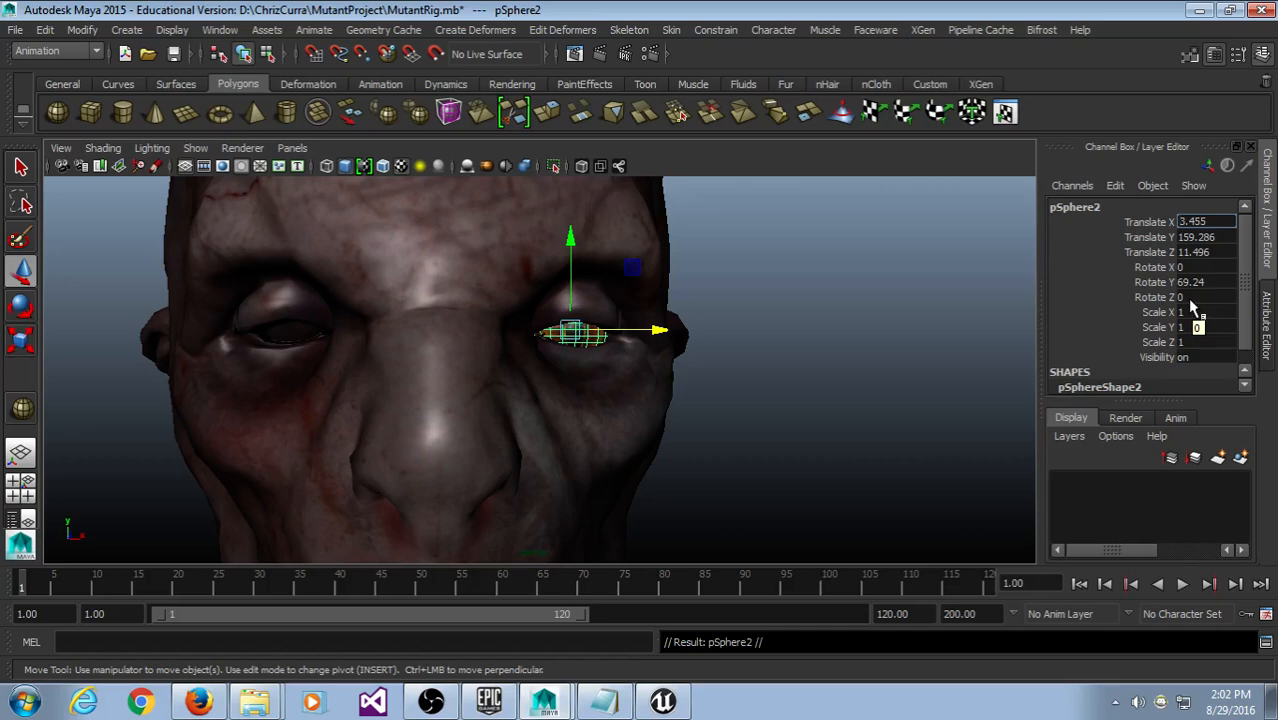
type("-")
key("Return")
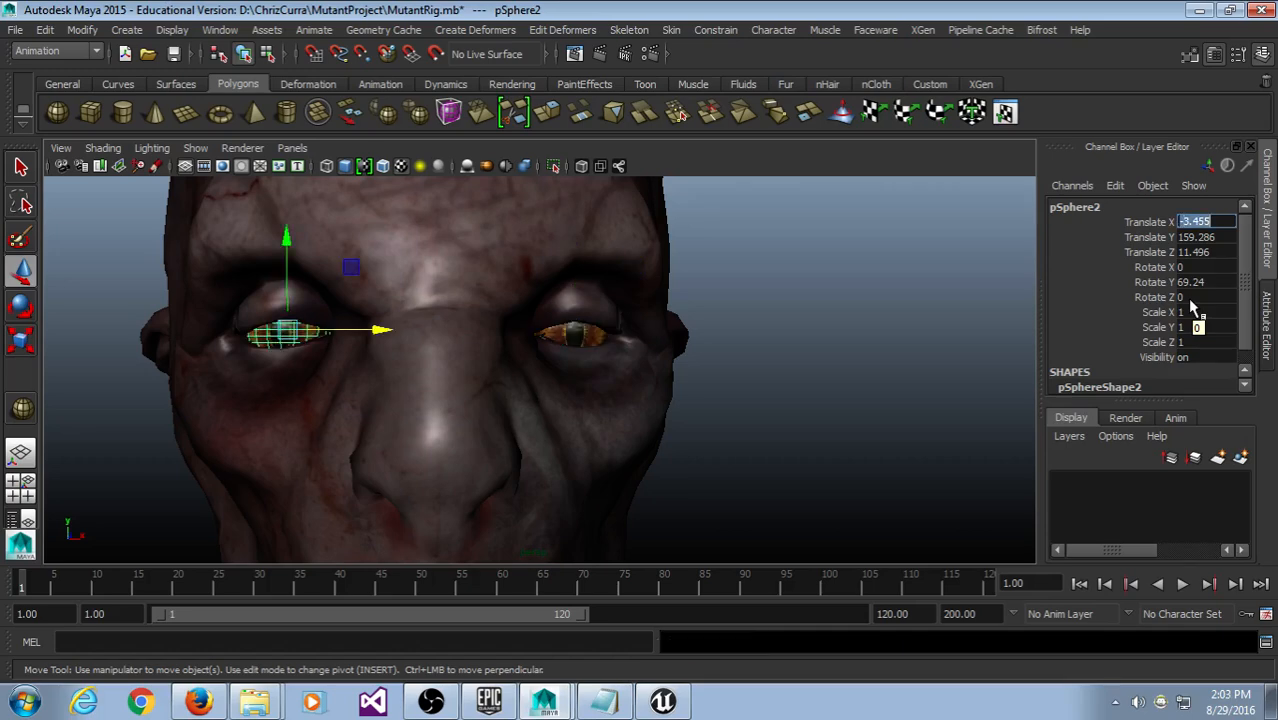
left_click(925, 336)
scroll(320, 400, "up", 3)
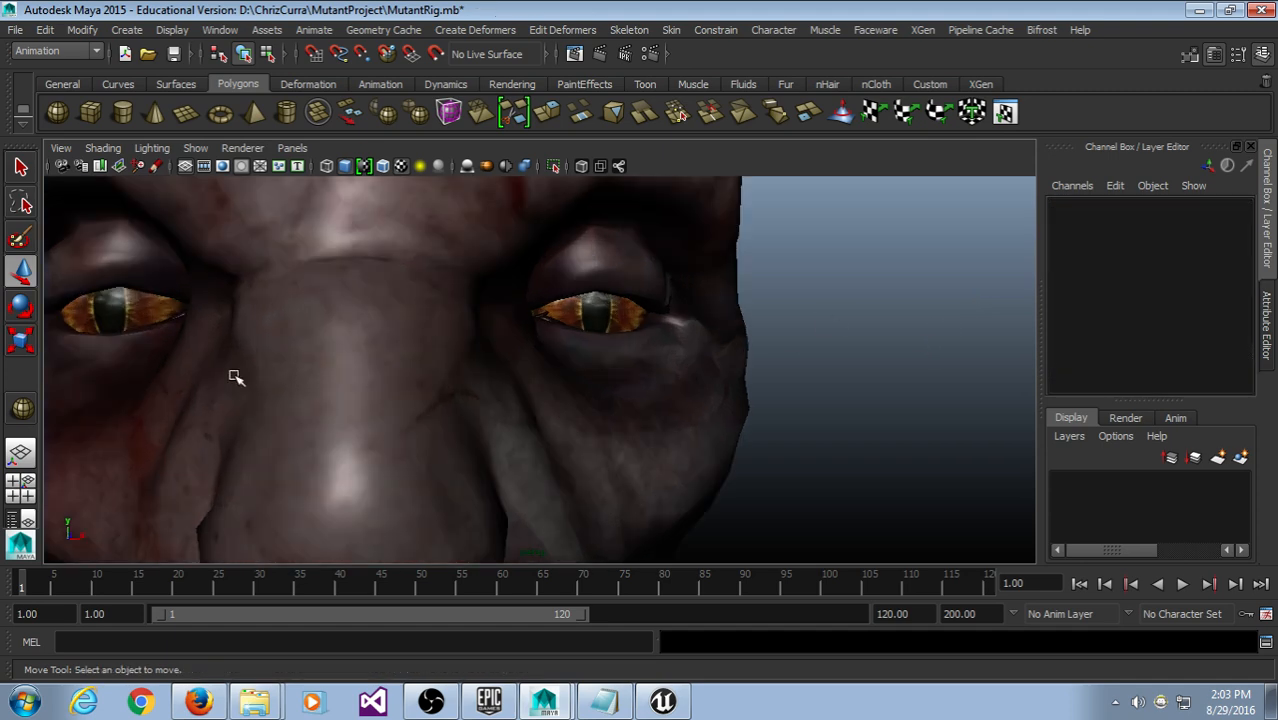
left_click_drag(237, 377, 277, 371, "alt")
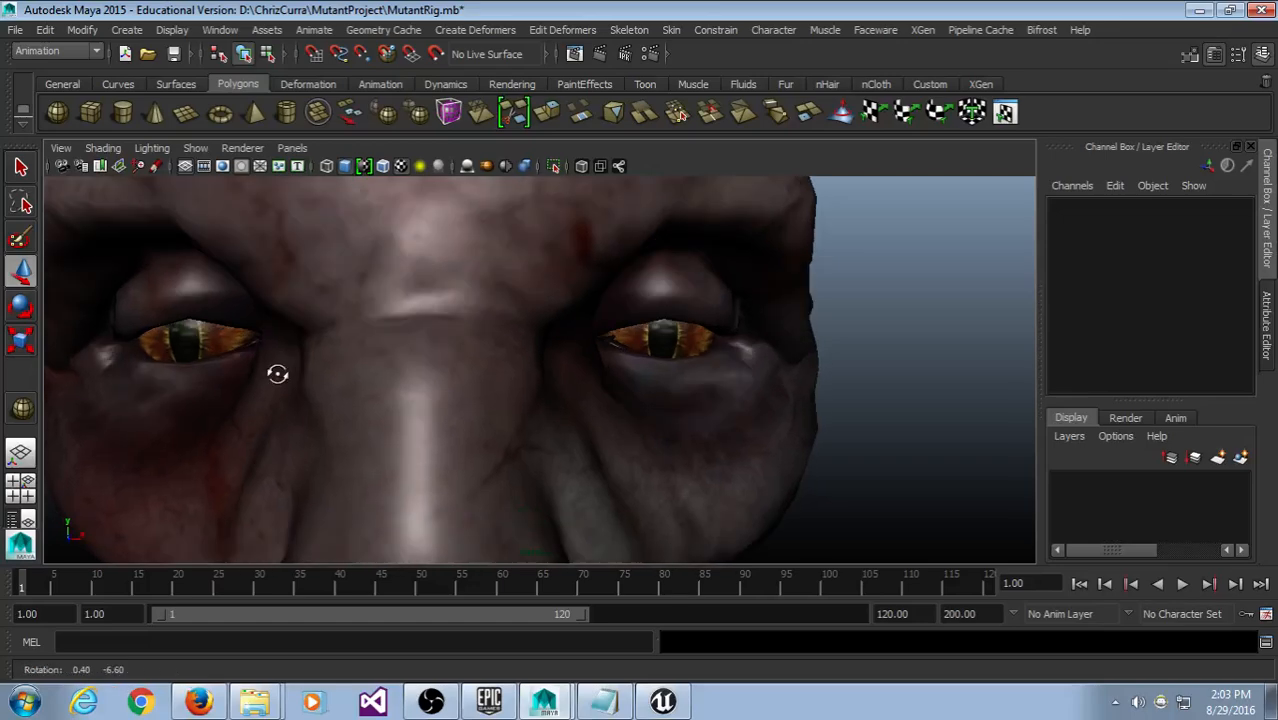
scroll(280, 365, "down", 3)
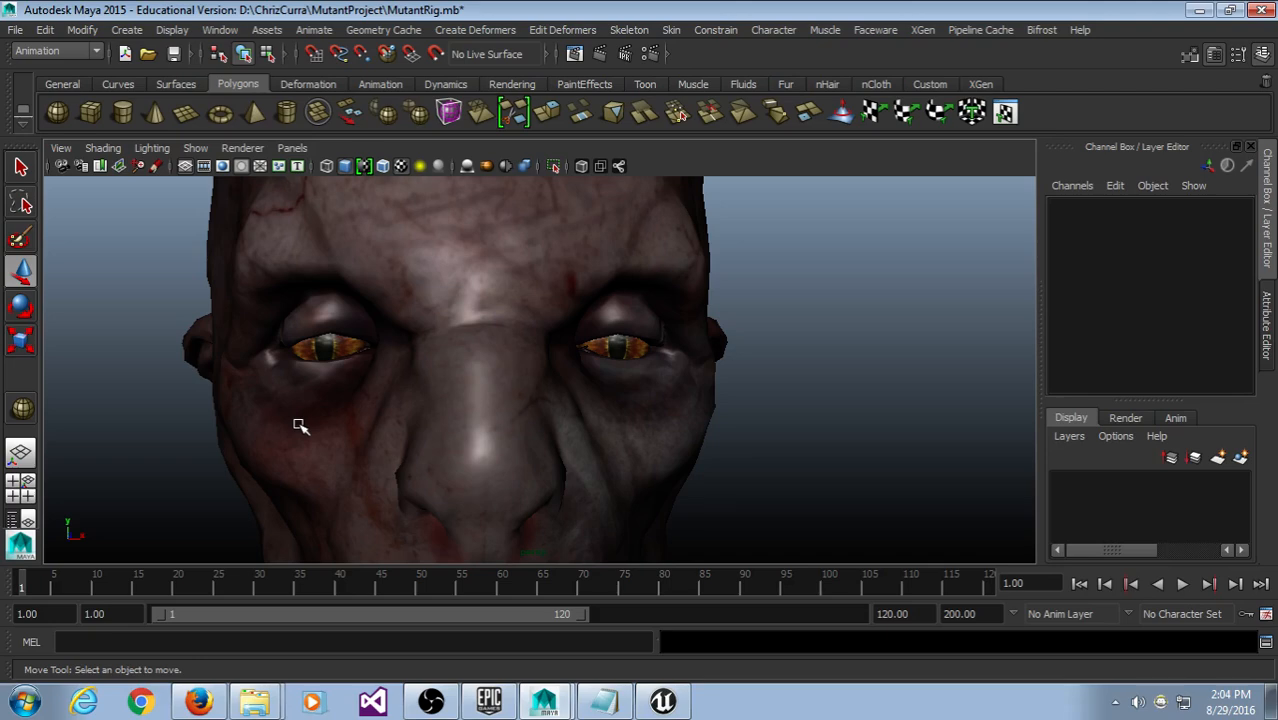
Step: Select both eyeball spheres together and freeze their transformations
scroll(395, 375, "down", 3)
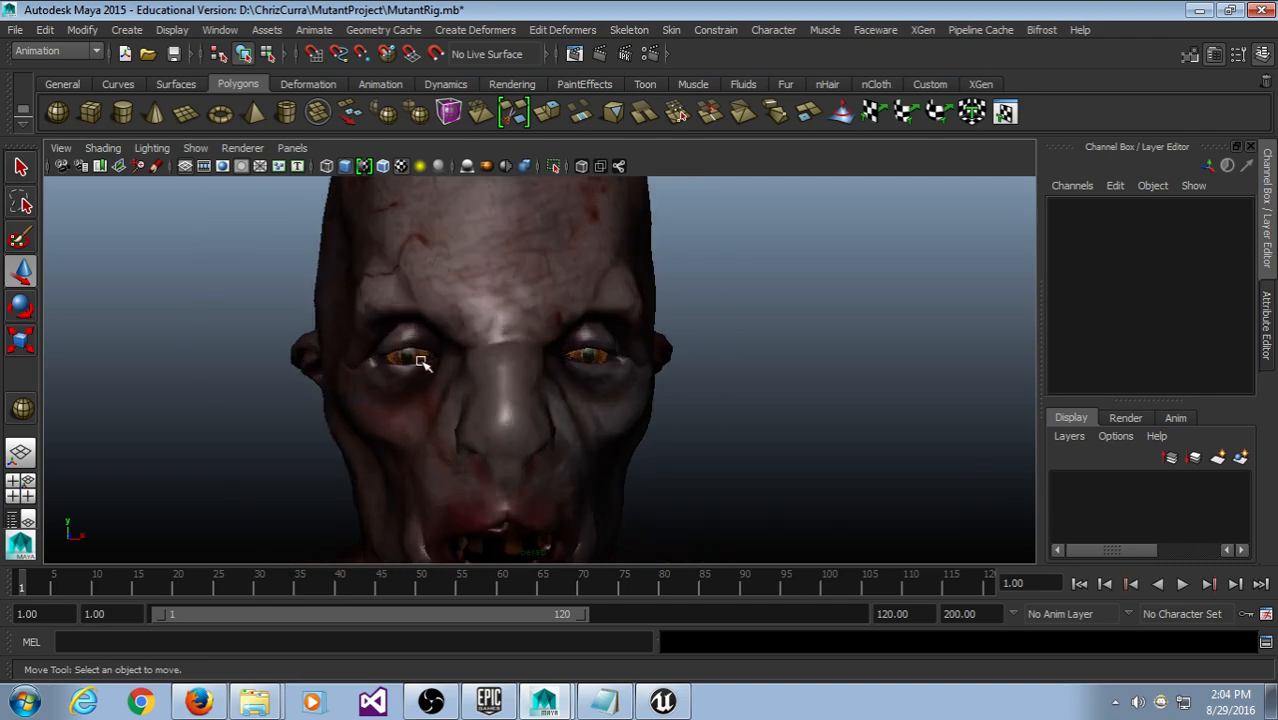
left_click(421, 361)
scroll(442, 415, "up", 3)
left_click(326, 344)
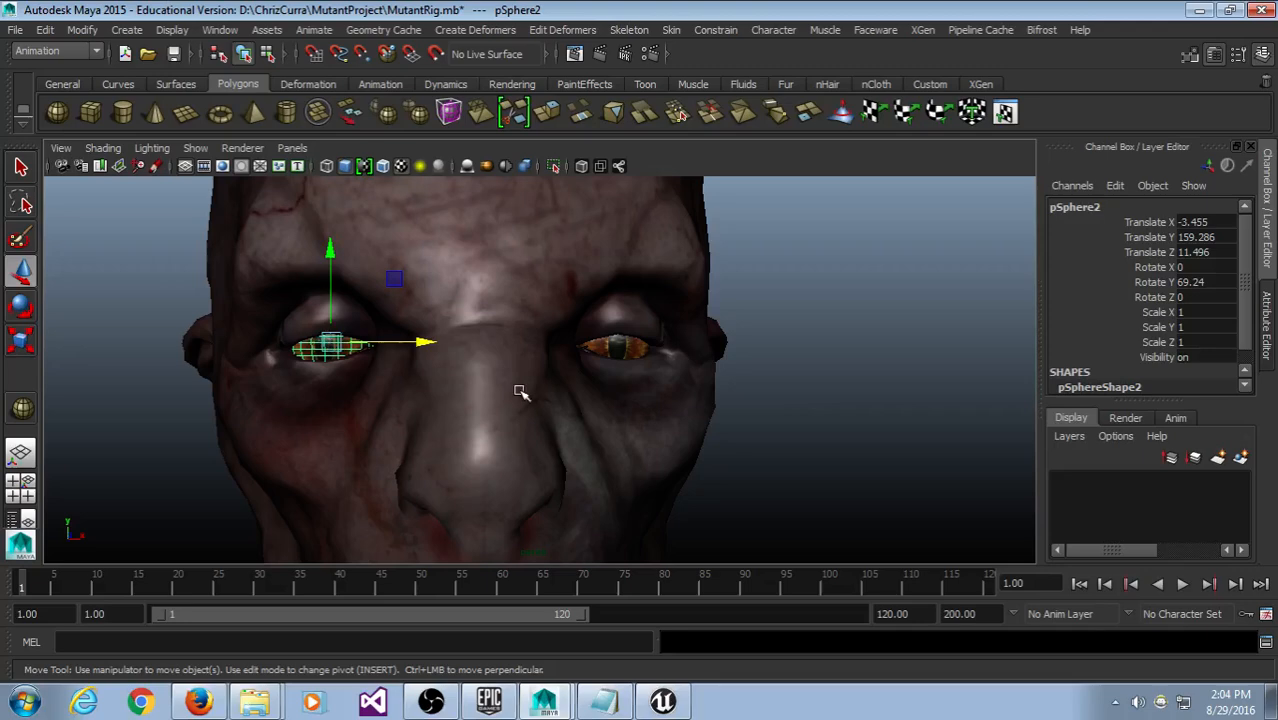
left_click(622, 353, "shift")
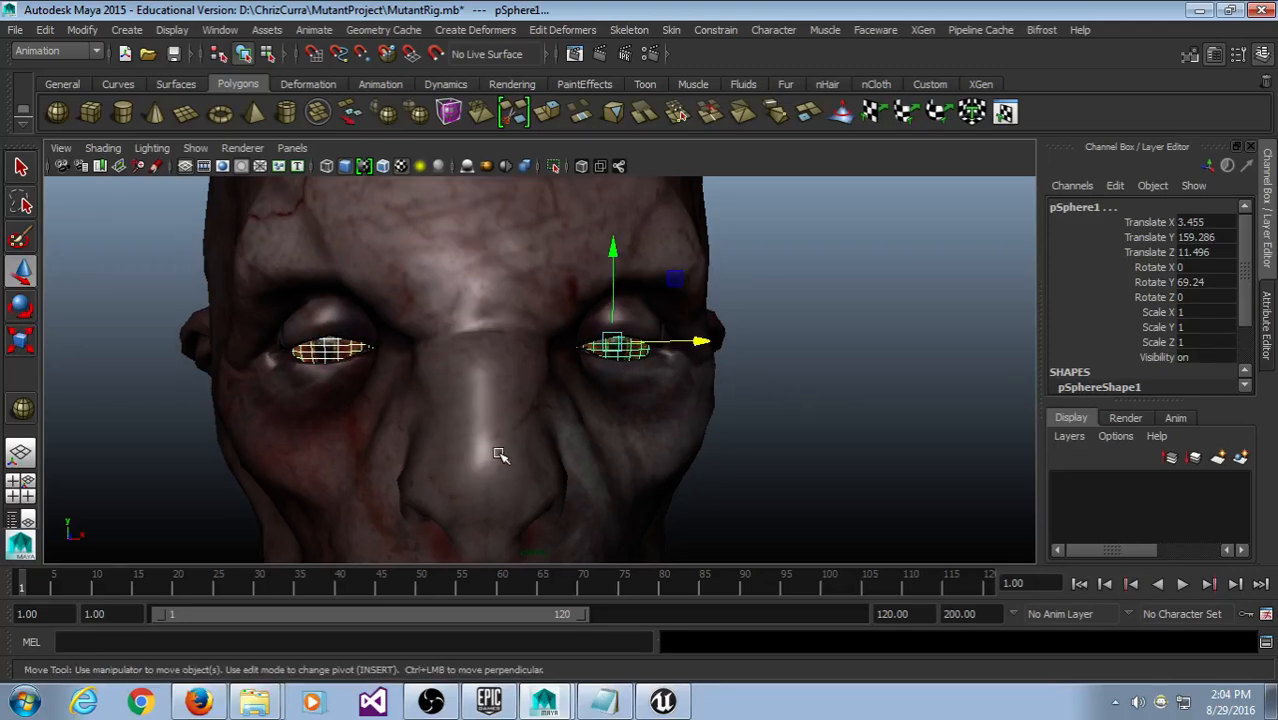
left_click(171, 29)
mouse_move(82, 29)
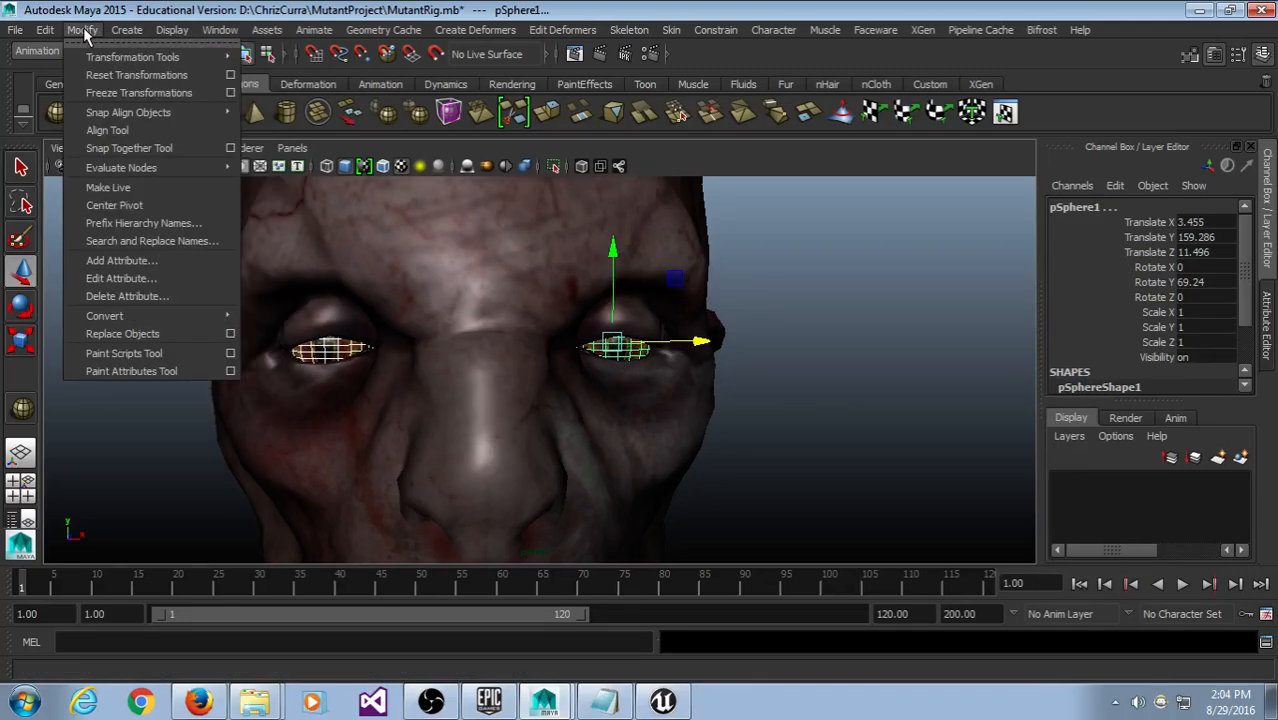
left_click(110, 94)
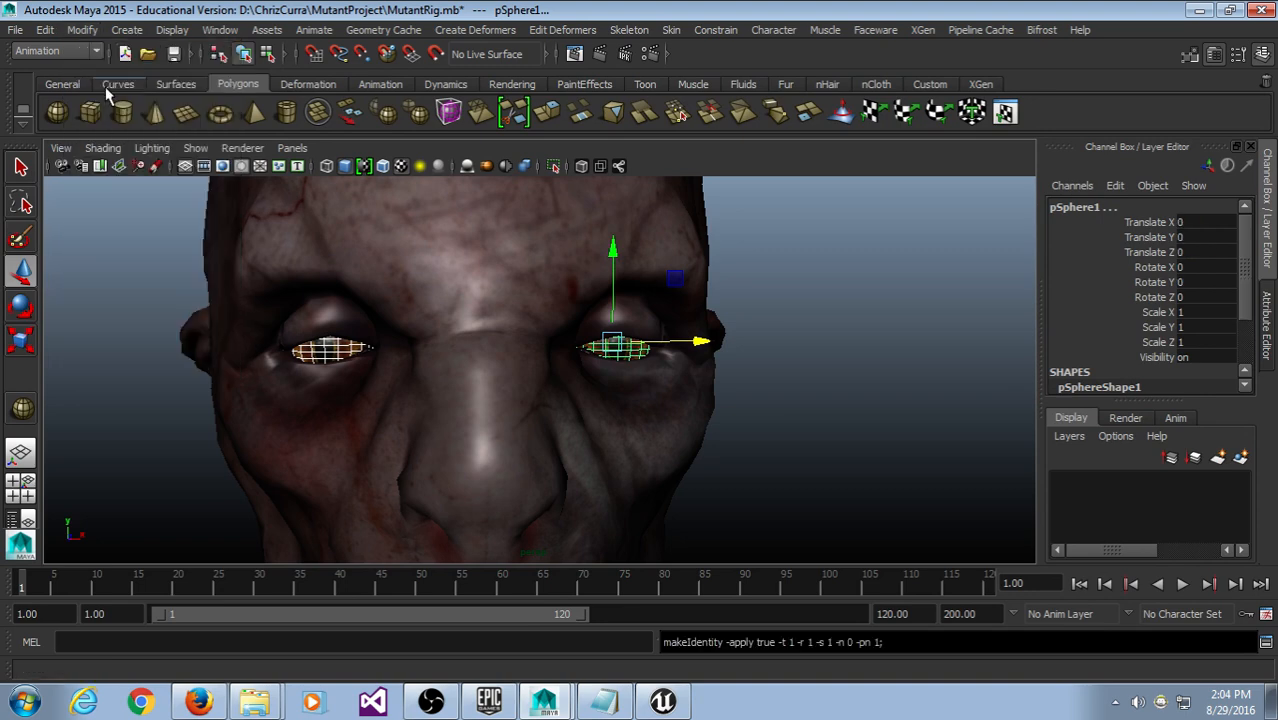
Step: Deselect the eyeballs and save the scene under its current file name
left_click(810, 308)
right_click_drag(810, 308, 684, 358, "alt")
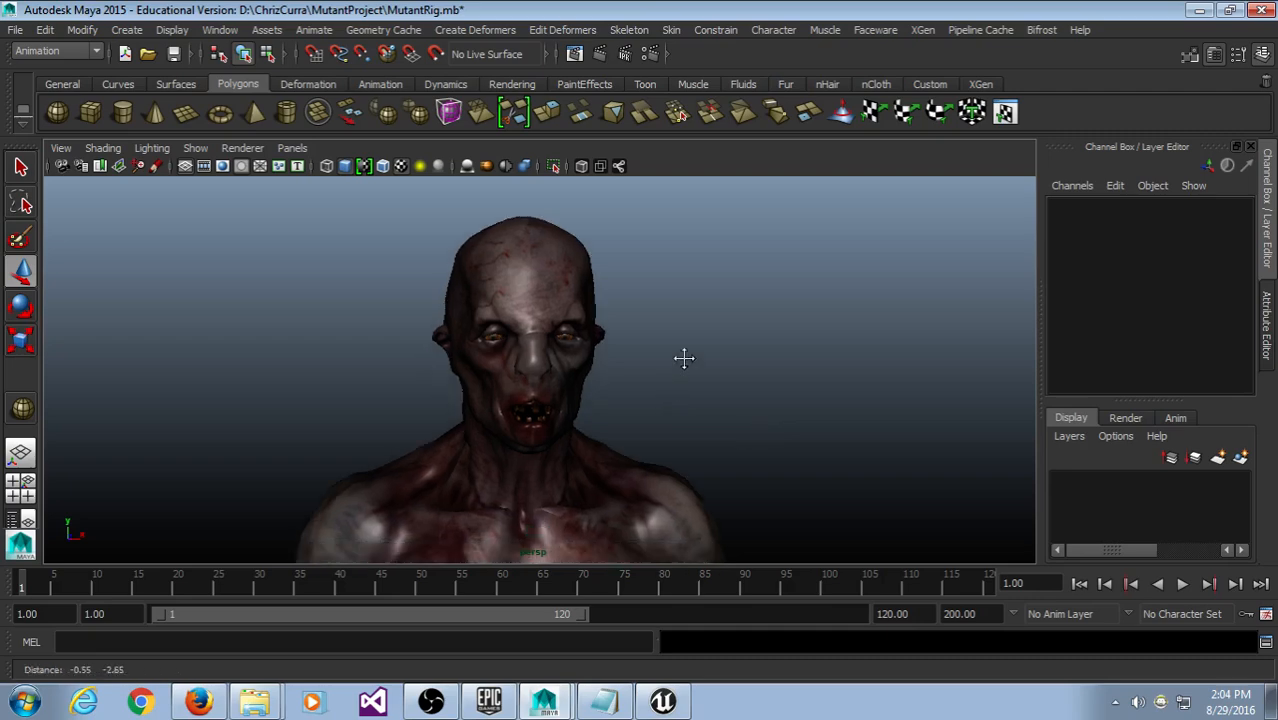
left_click_drag(684, 358, 576, 354, "alt")
scroll(613, 350, "up", 5)
left_click(15, 30)
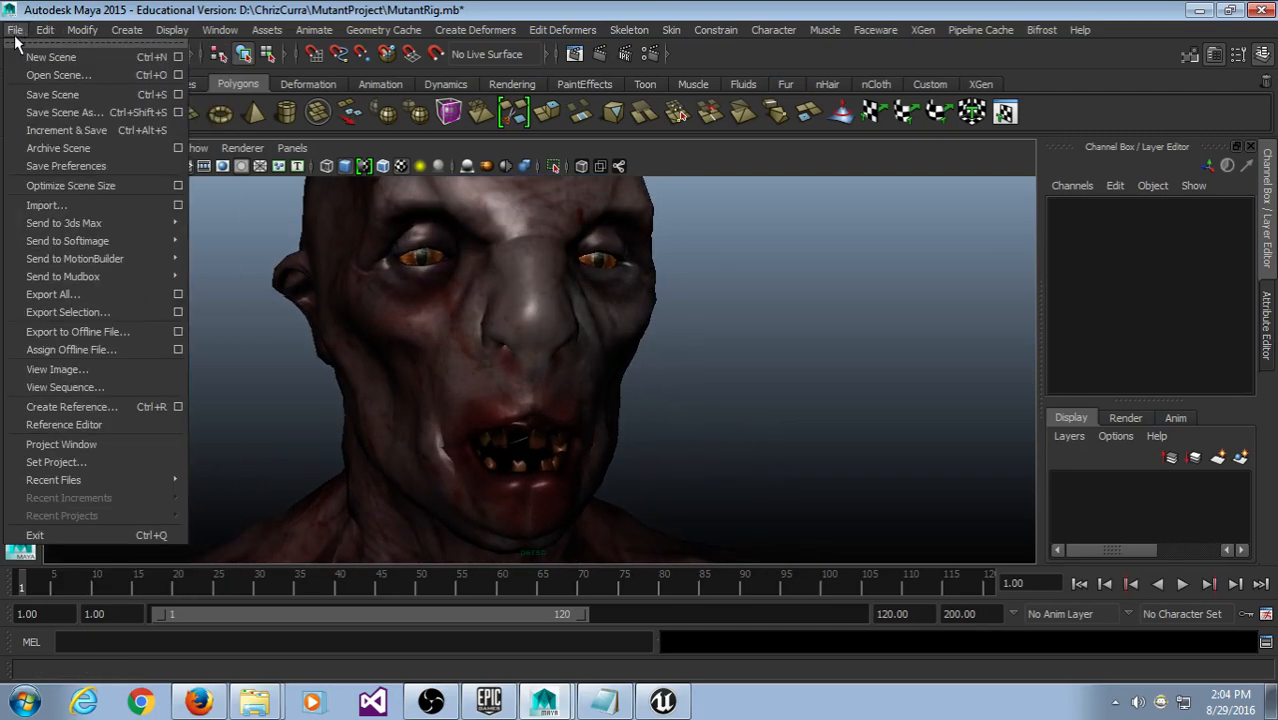
left_click(73, 94)
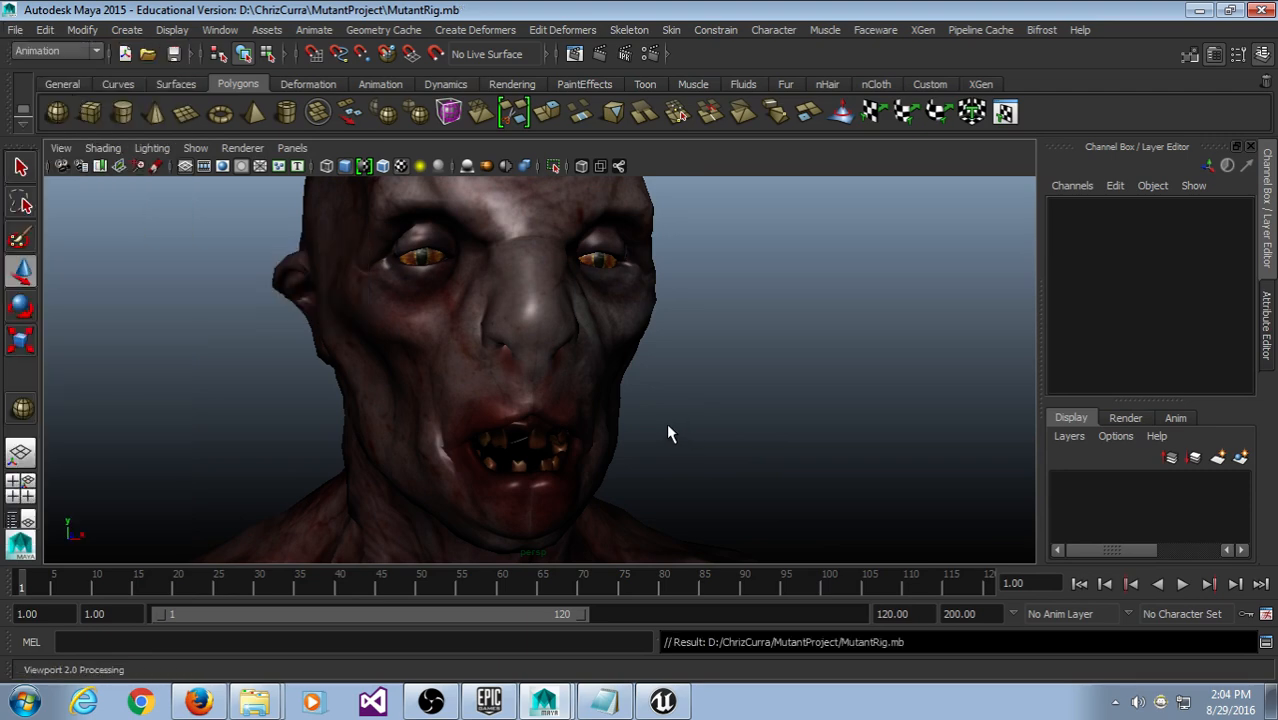
Step: Examine the mutant's full body, torso and face with both eyeballs in place
scroll(668, 419, "down", 5)
middle_click_drag(666, 422, 712, 290, "alt")
scroll(720, 345, "down", 3)
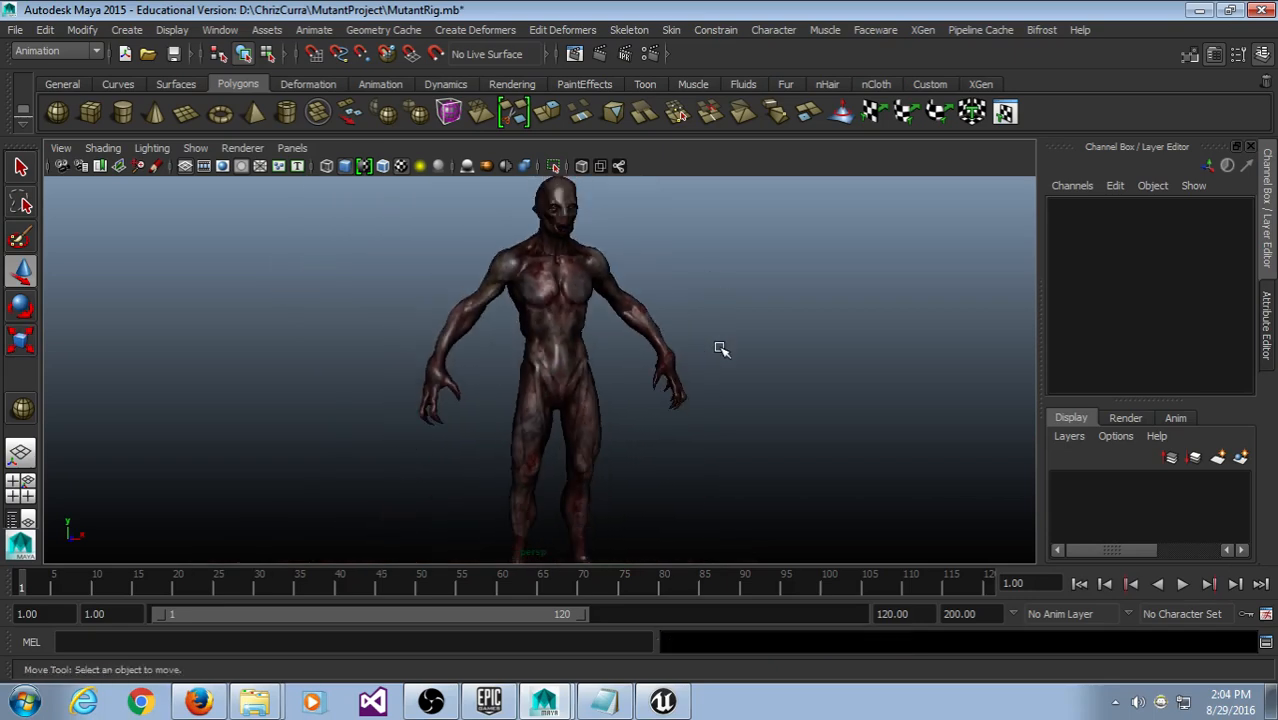
scroll(626, 400, "up", 5)
middle_click_drag(607, 302, 550, 525, "alt")
mouse_move(522, 412)
left_mouse_down("alt")
mouse_move(508, 408)
mouse_move(520, 406)
left_mouse_up("alt")
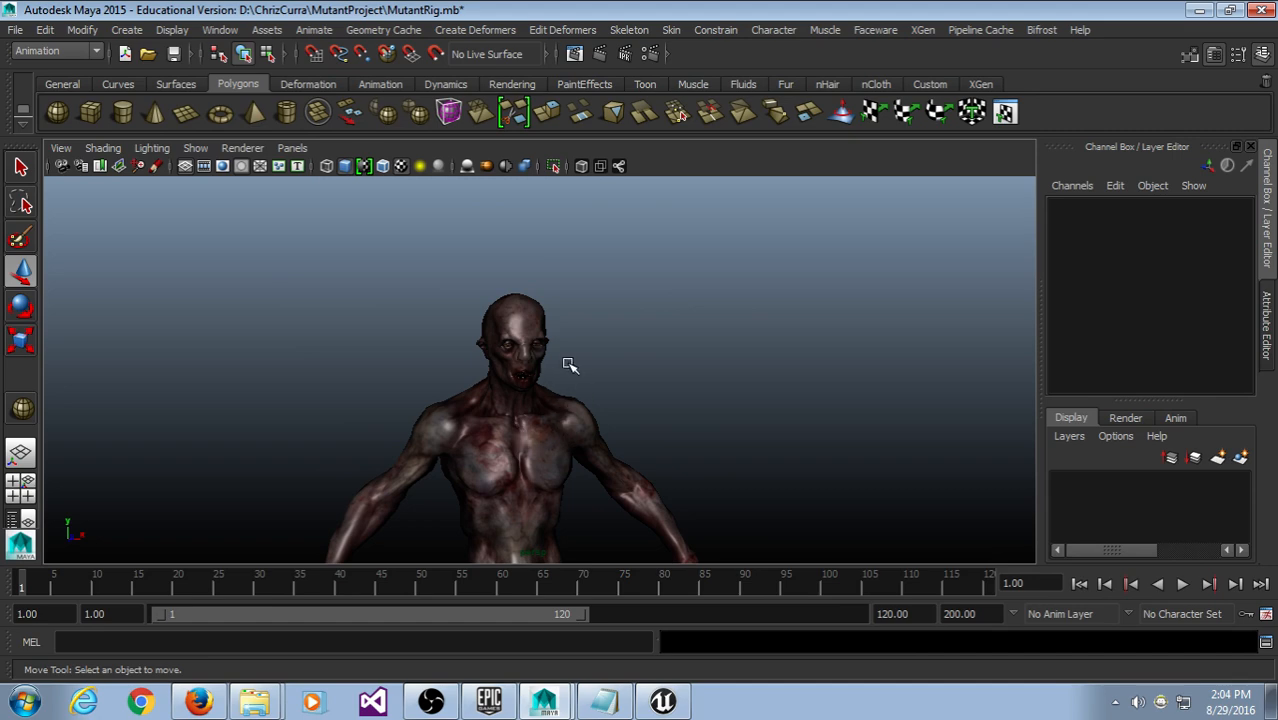
scroll(573, 355, "up", 5)
middle_click_drag(573, 354, 529, 309, "alt")
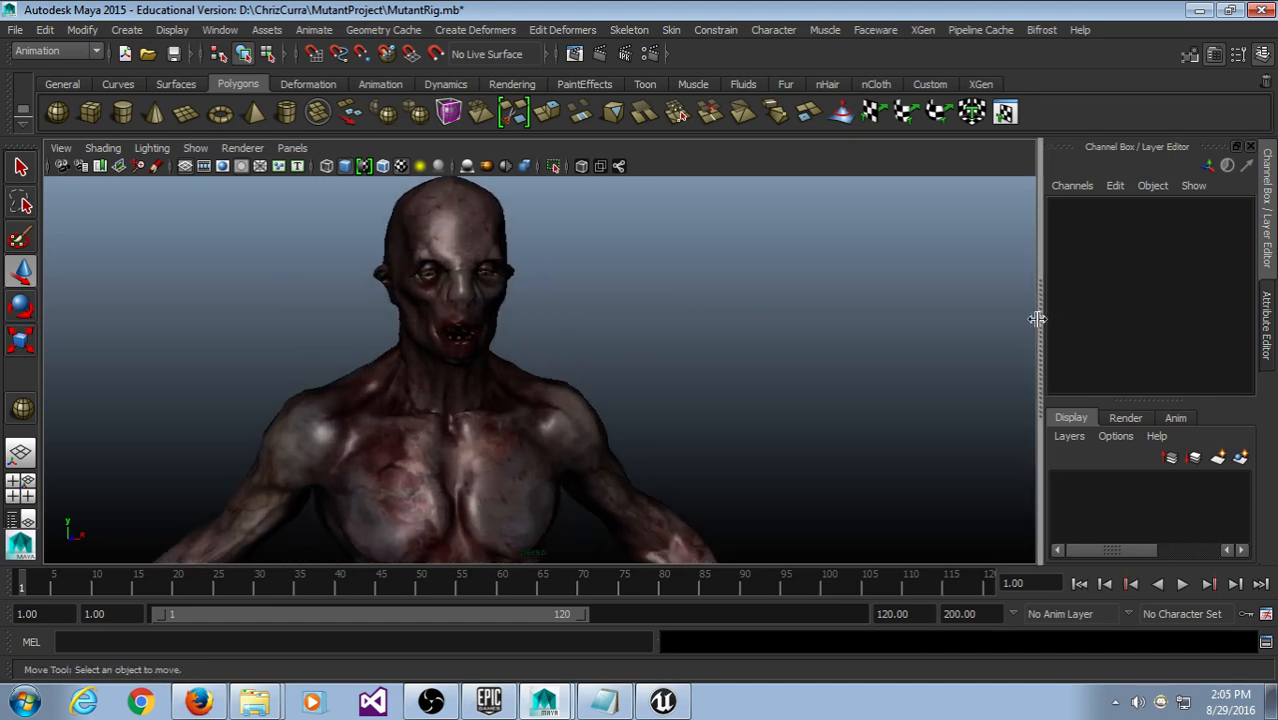
left_click_drag(1038, 330, 1018, 360)
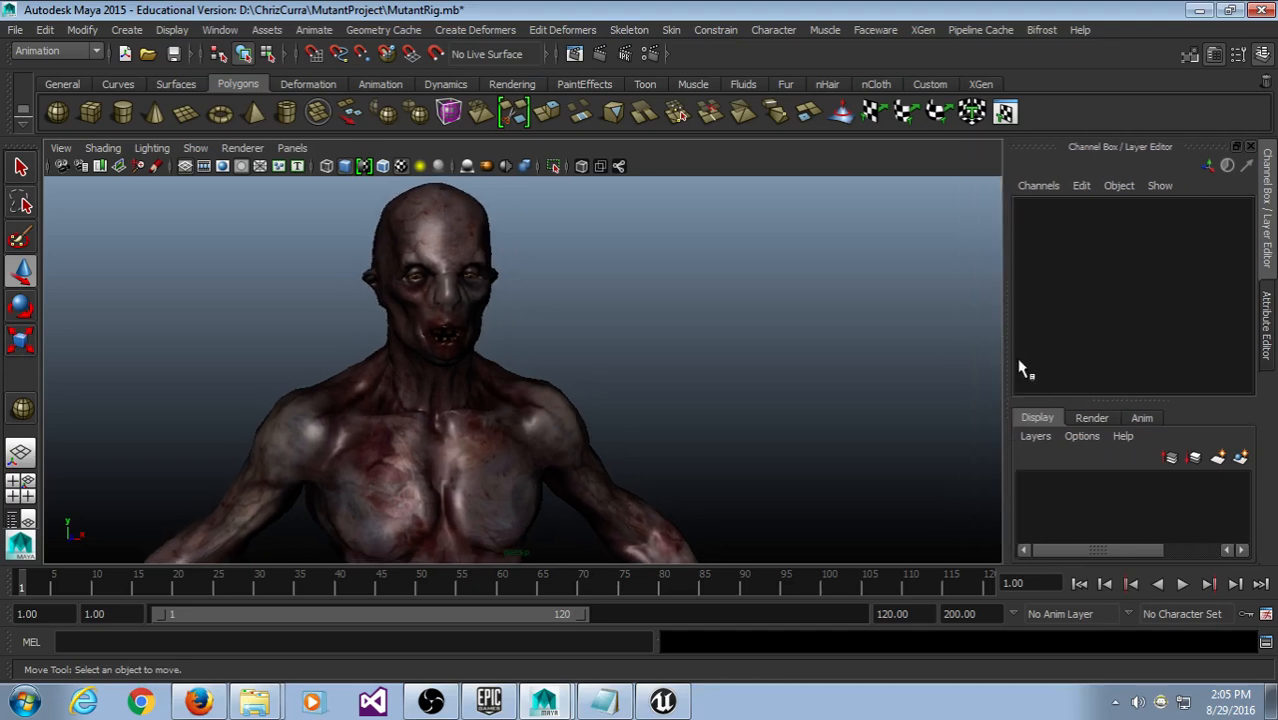
left_click(16, 29)
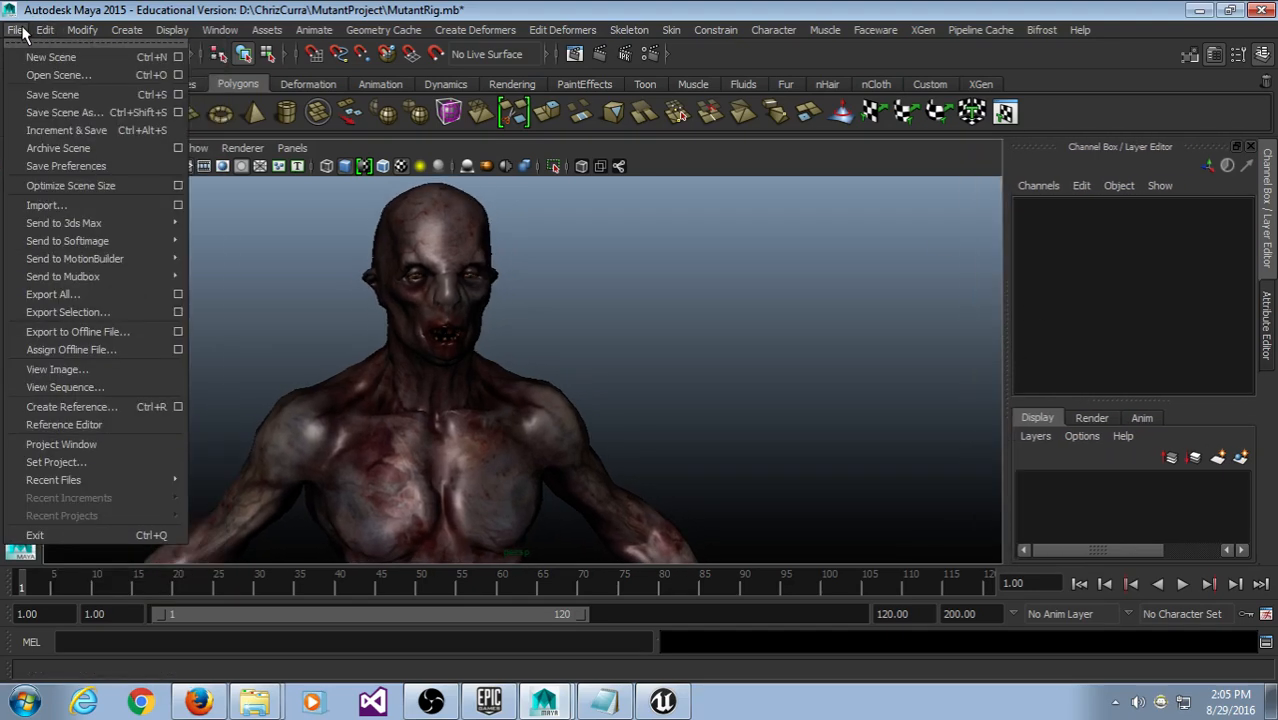
left_click(557, 204)
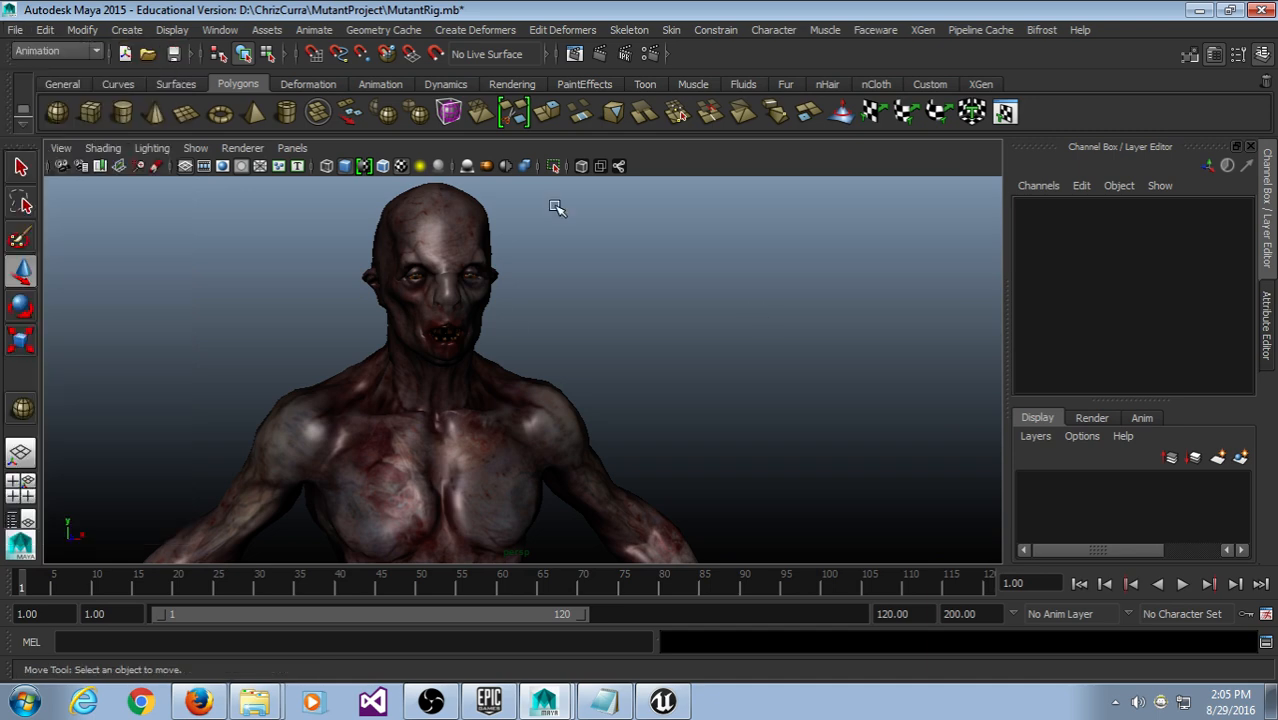
Step: Open the Hypergraph Hierarchy and bring the scene's row of nodes into view
left_click(275, 30)
mouse_move(222, 30)
mouse_move(255, 130)
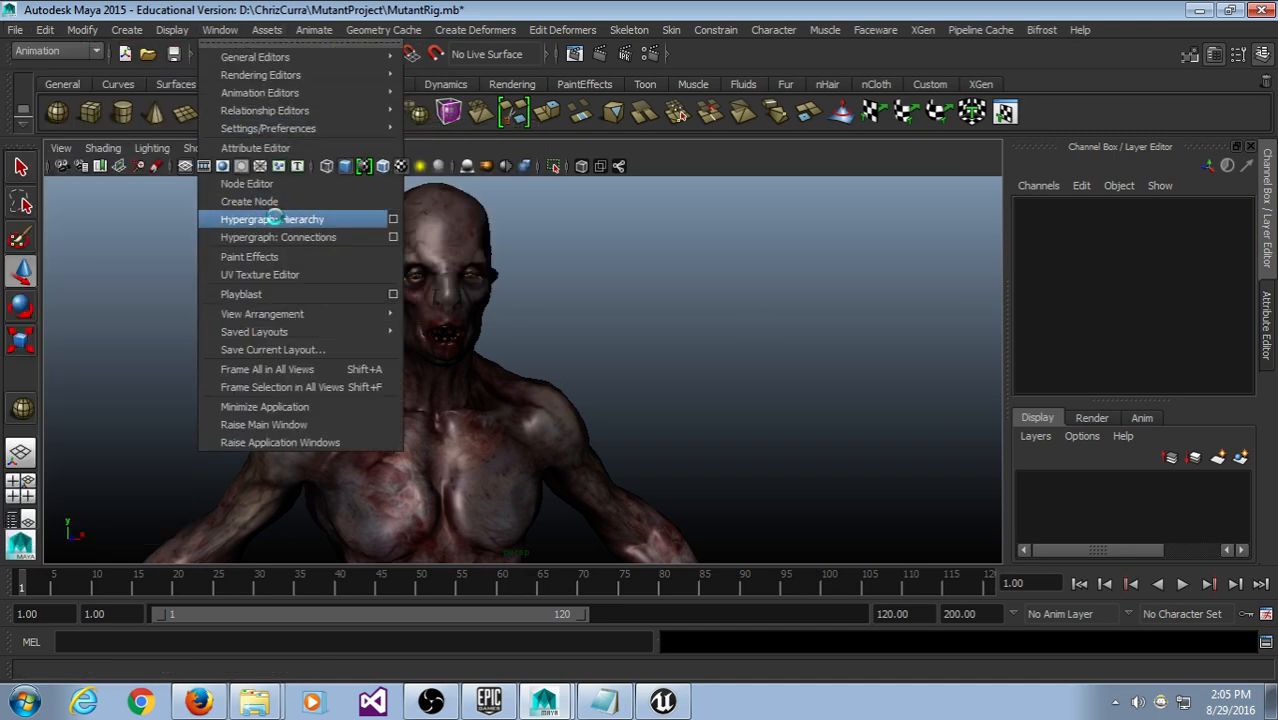
left_click(275, 219)
scroll(559, 380, "down", 3)
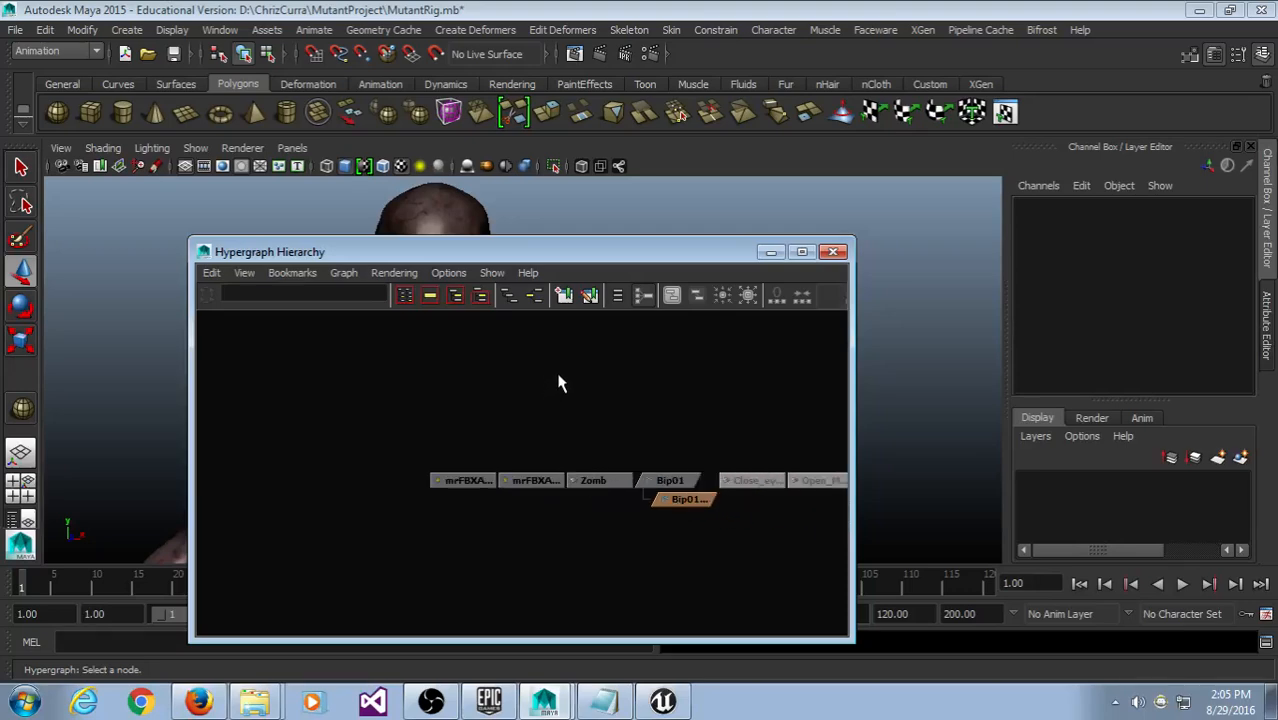
middle_click_drag(634, 400, 400, 341, "alt")
middle_click_drag(640, 463, 687, 416, "alt")
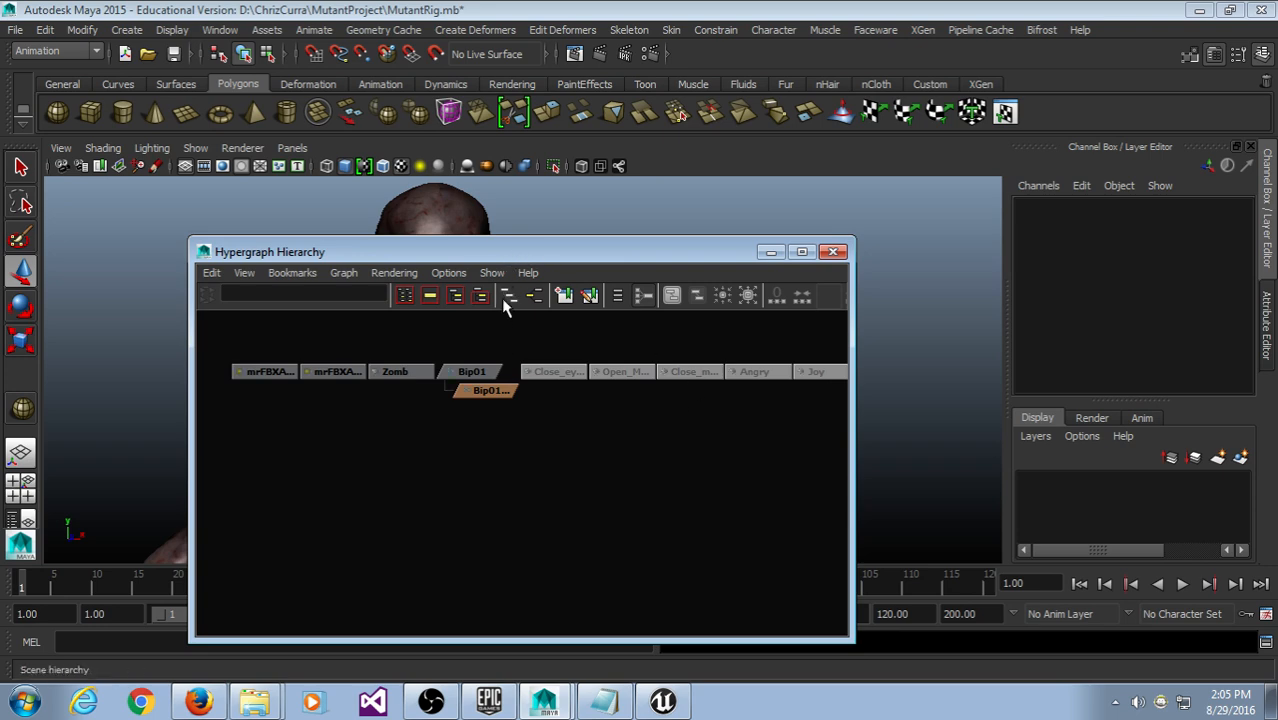
Step: Reposition and enlarge the Hypergraph Hierarchy window so the mutant's head stays uncovered beside it
left_click_drag(497, 253, 655, 169)
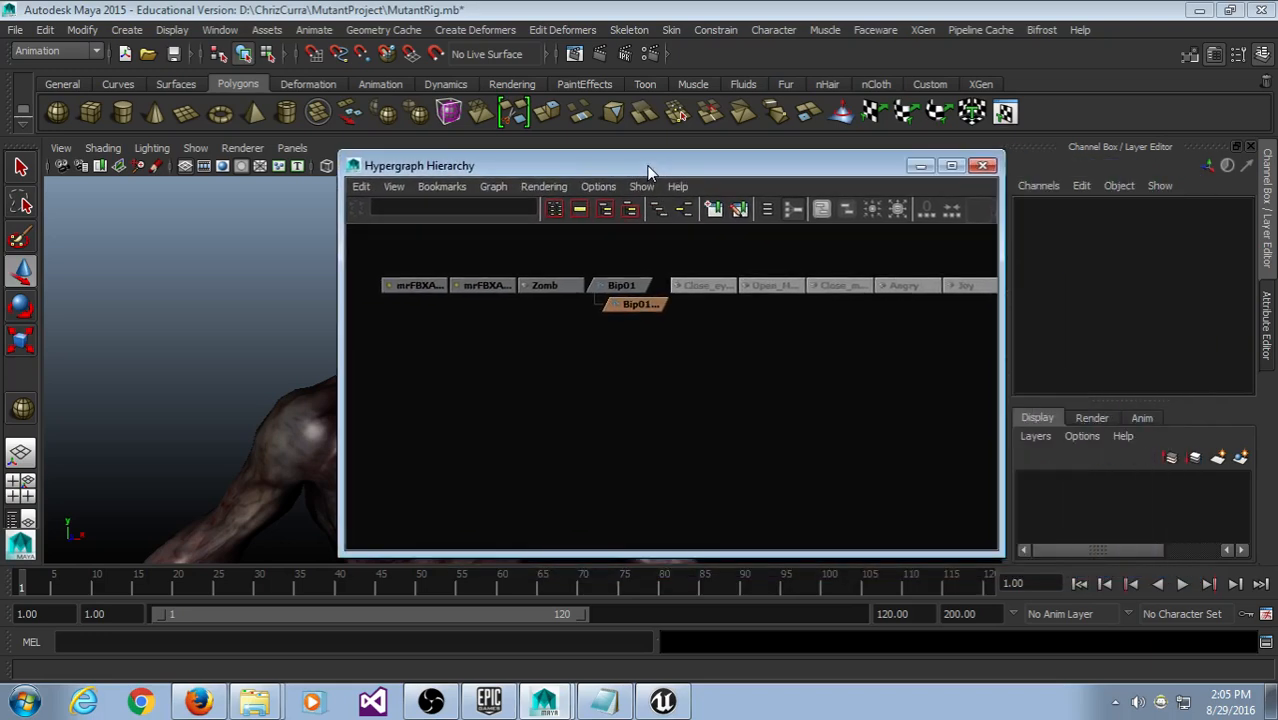
middle_click_drag(310, 230, 104, 260, "alt")
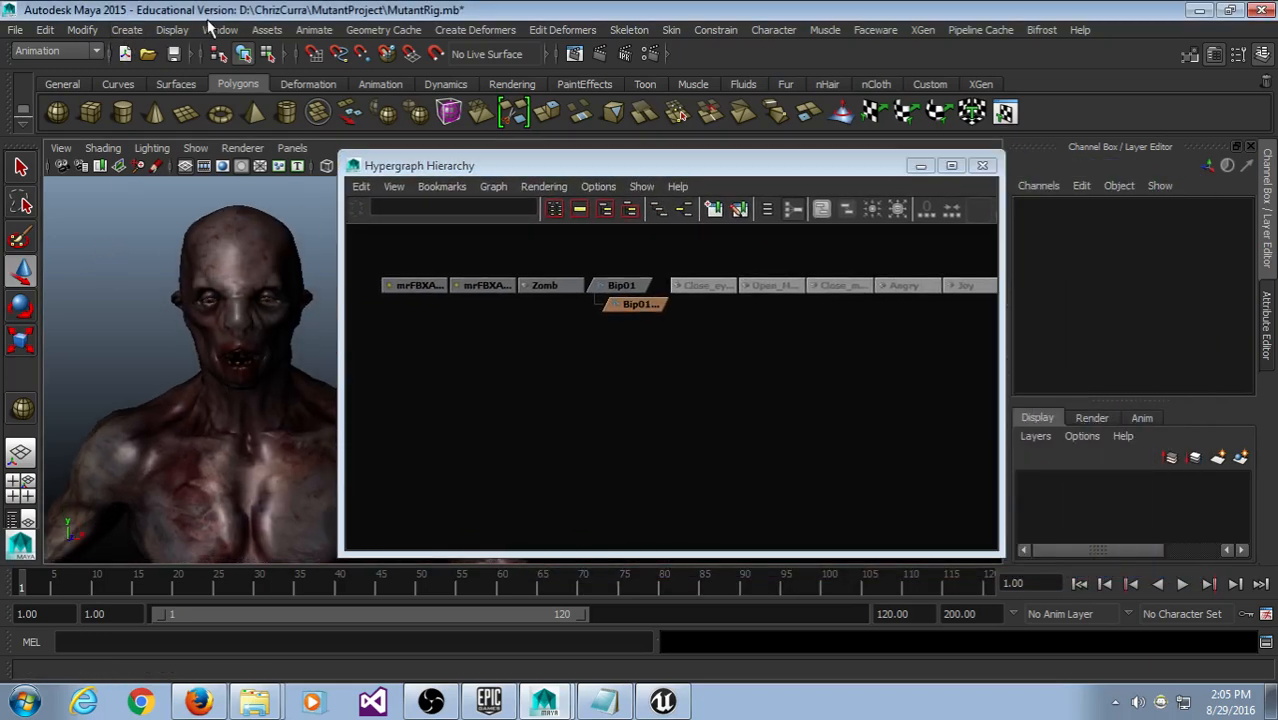
left_click(220, 30)
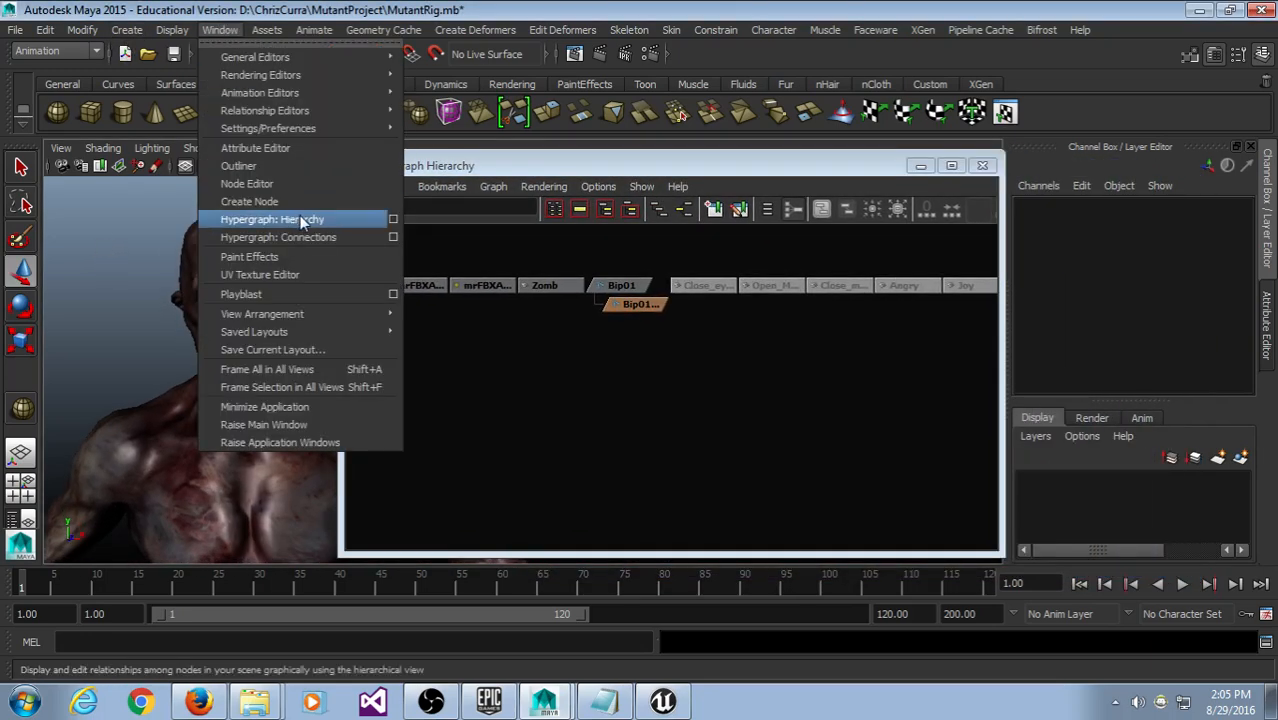
left_click(436, 163)
left_click_drag(497, 168, 592, 66)
left_click_drag(425, 458, 370, 580)
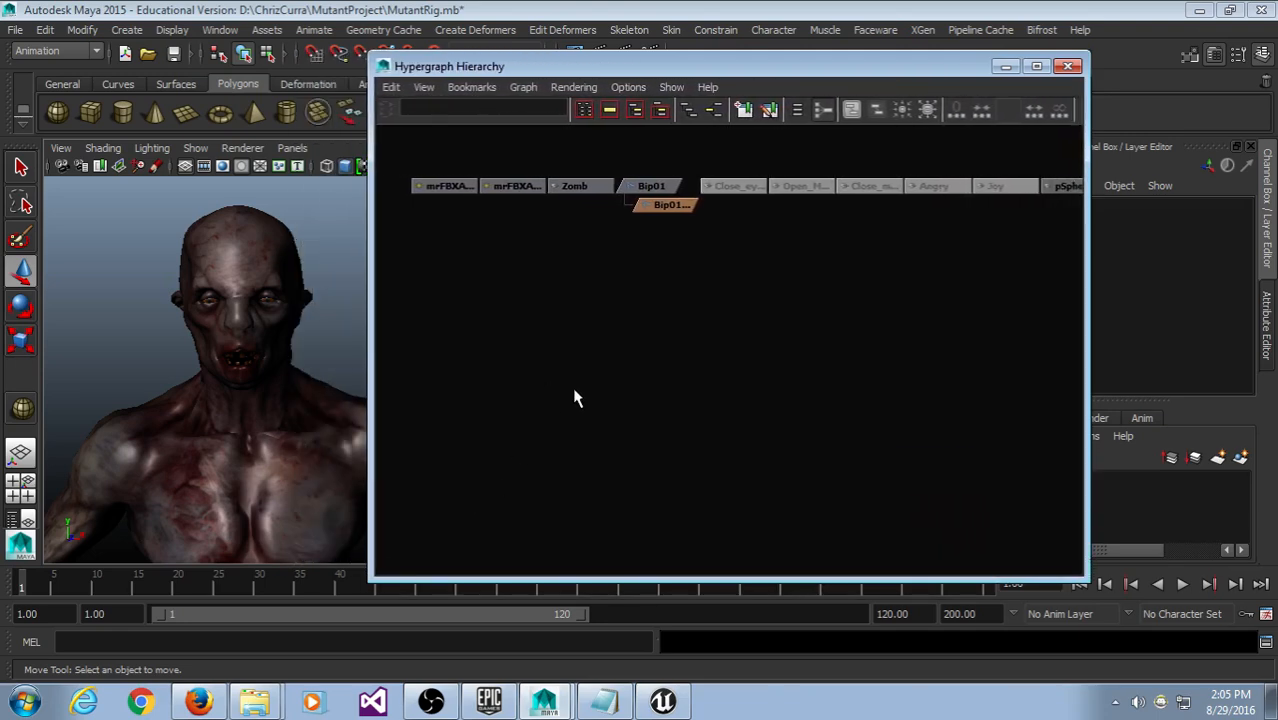
Step: Select the pSphere2 and pSphere1 nodes in turn to identify which eyeball each one is
middle_click_drag(890, 217, 614, 301, "alt")
scroll(789, 364, "up", 2)
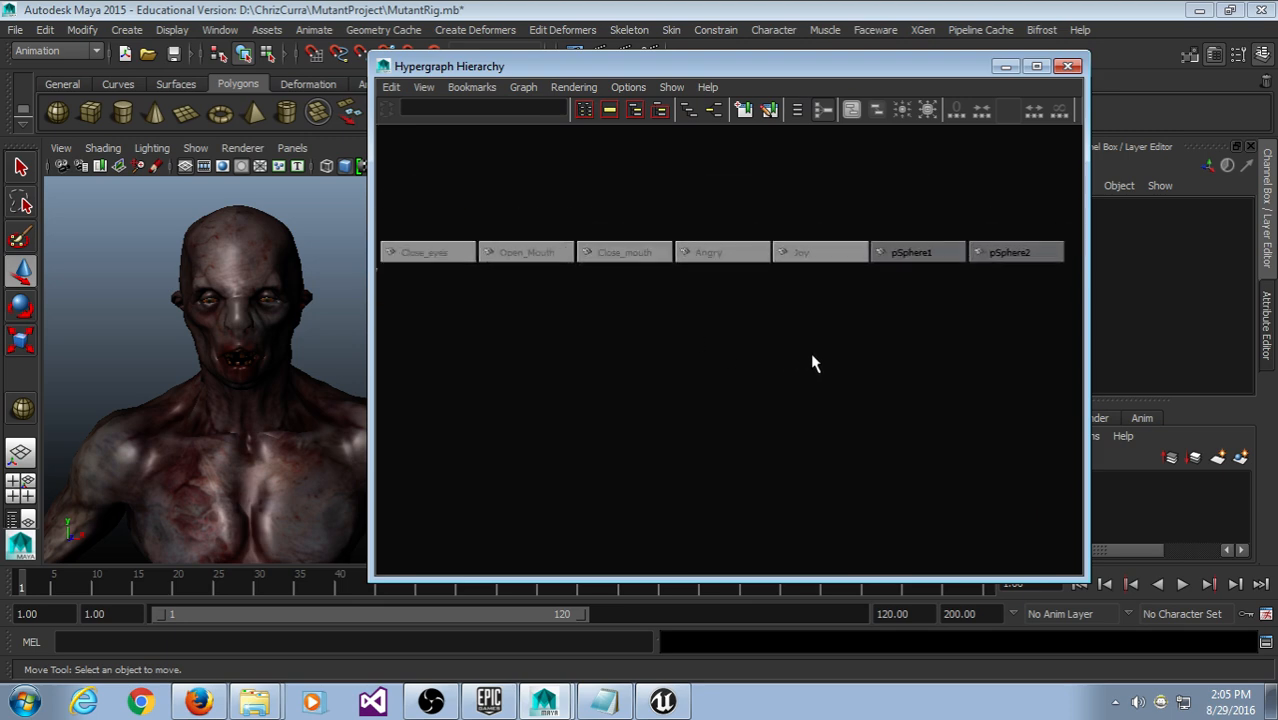
left_click(1005, 254)
middle_click_drag(967, 313, 679, 305, "alt")
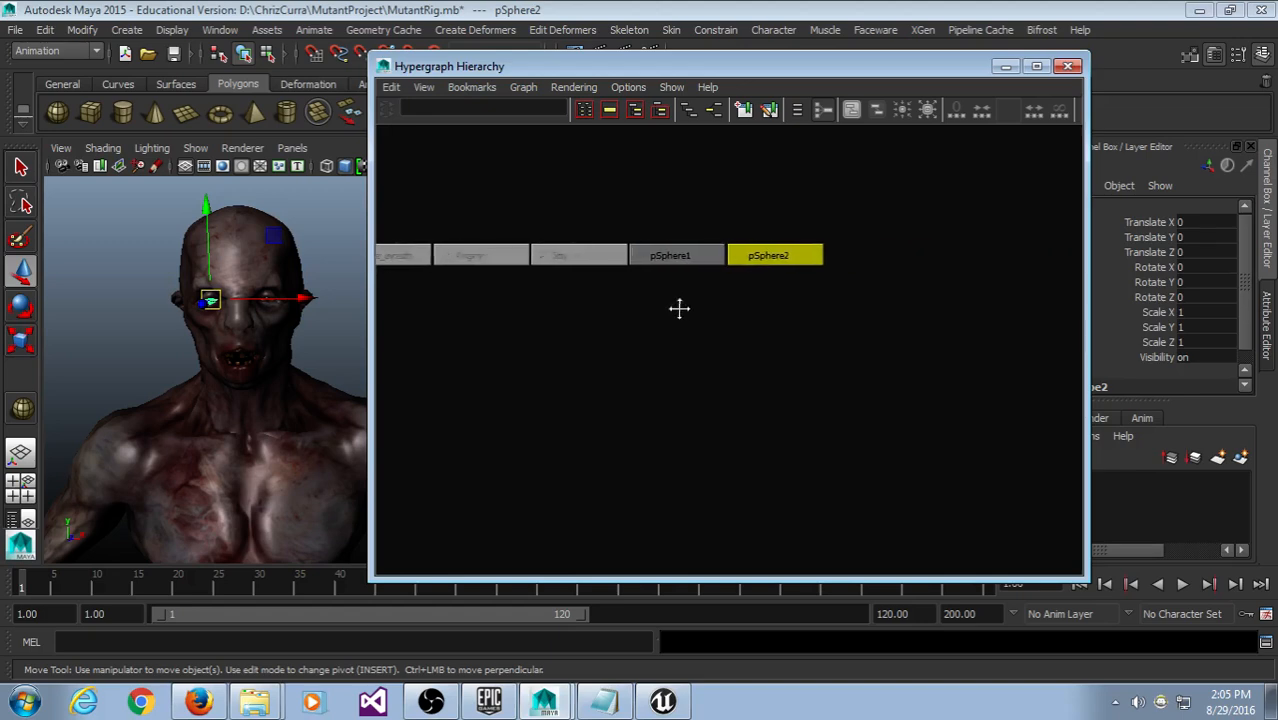
left_click(676, 255)
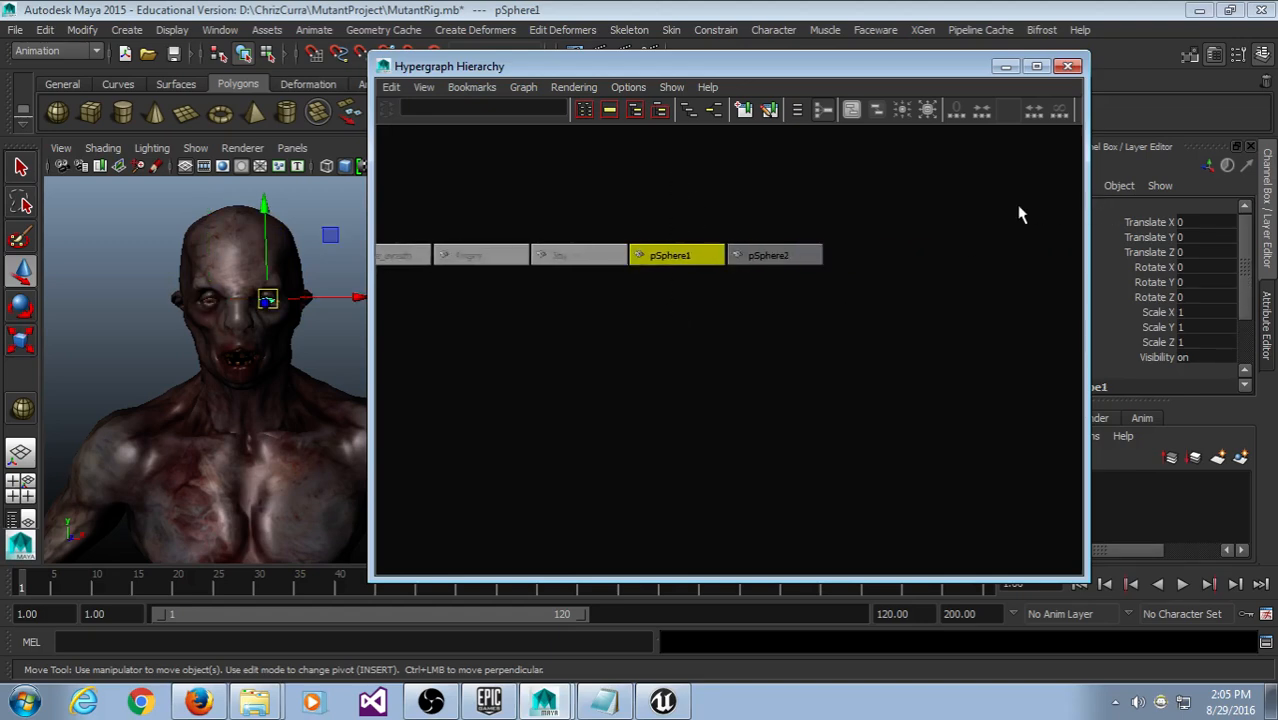
Step: Narrow the Hypergraph window to uncover the channel box and rename the pSphere1 eyeball to LeftEye
left_click_drag(1086, 242, 938, 242)
left_click(800, 310)
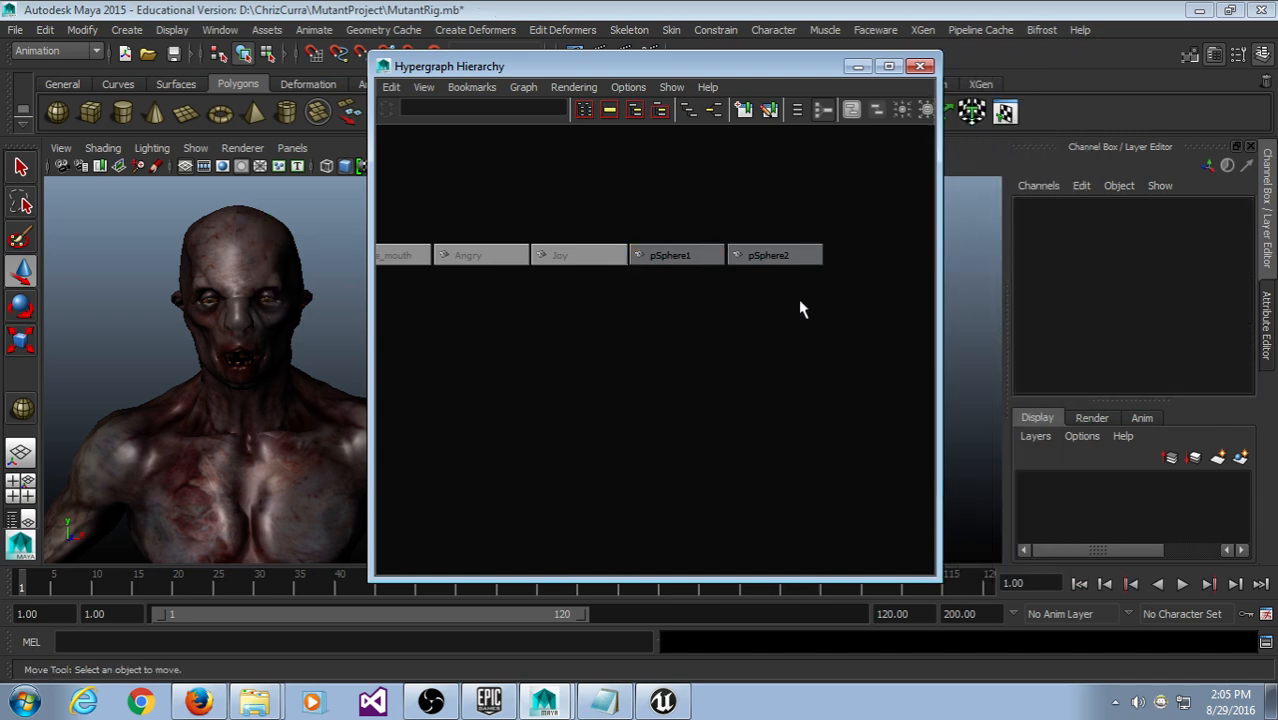
left_click_drag(186, 379, 291, 371, "alt")
left_click(670, 255)
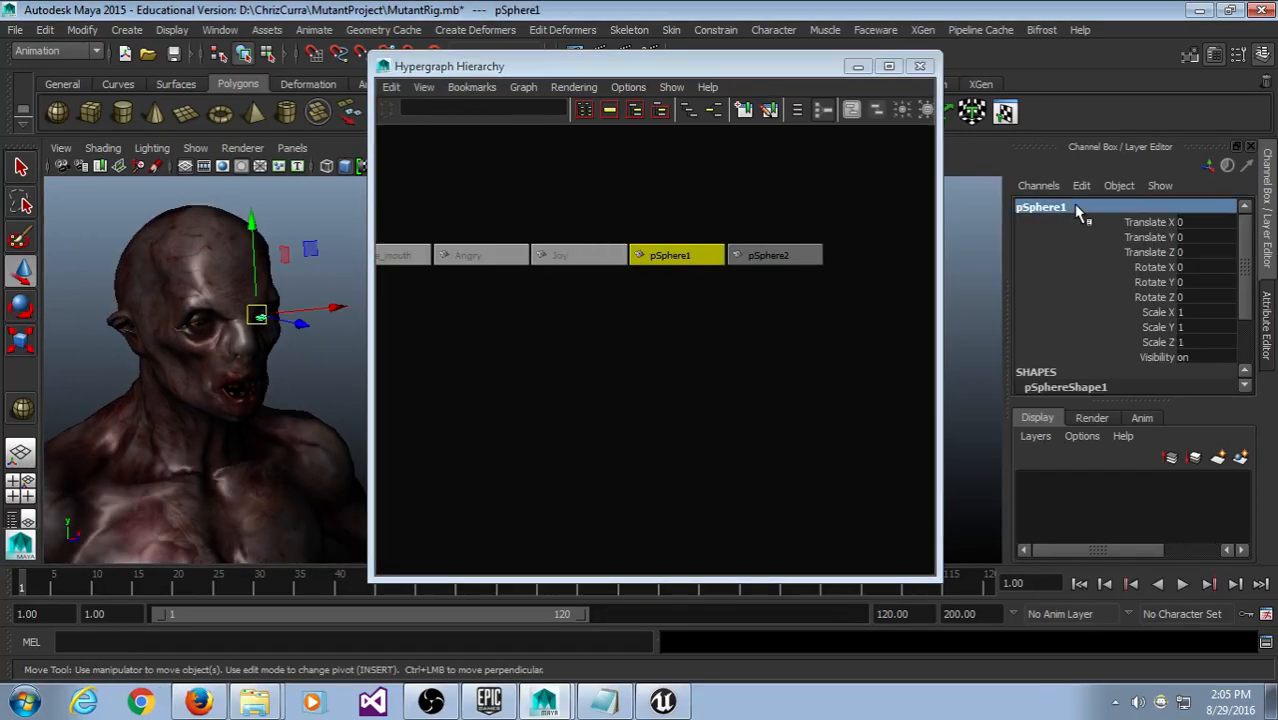
double_click(1077, 208)
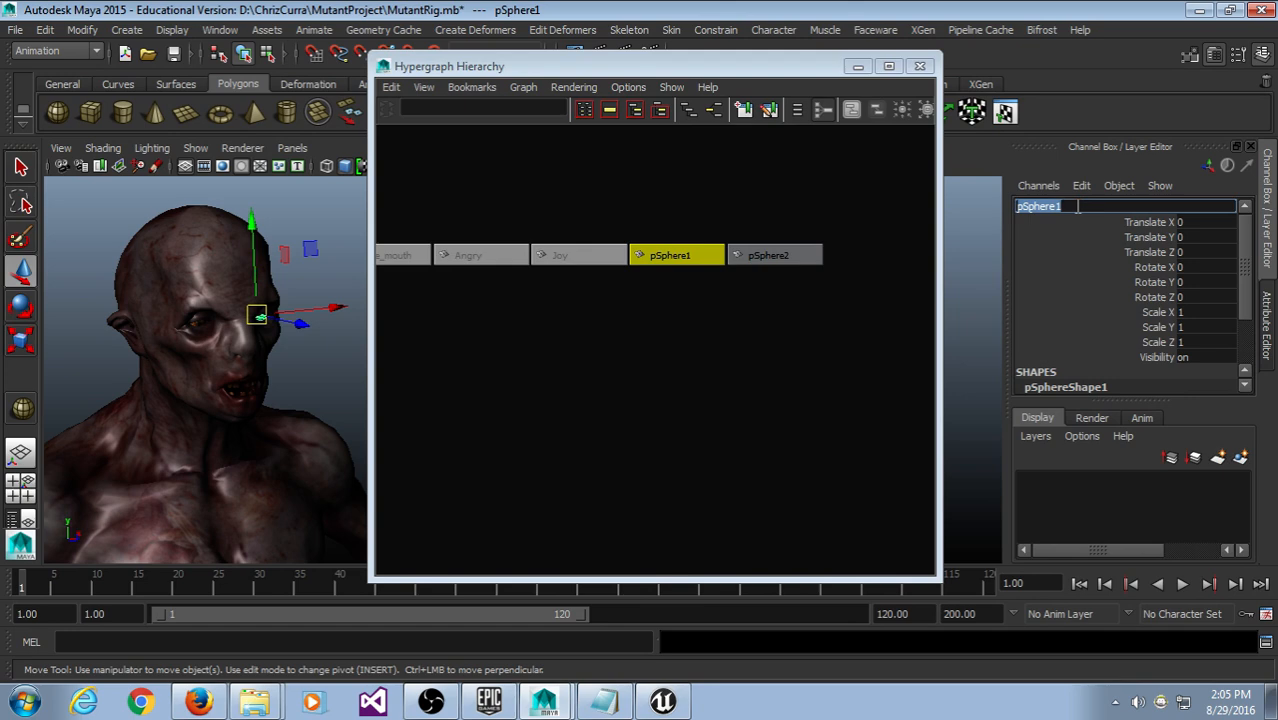
type("LeftEye")
key("Return")
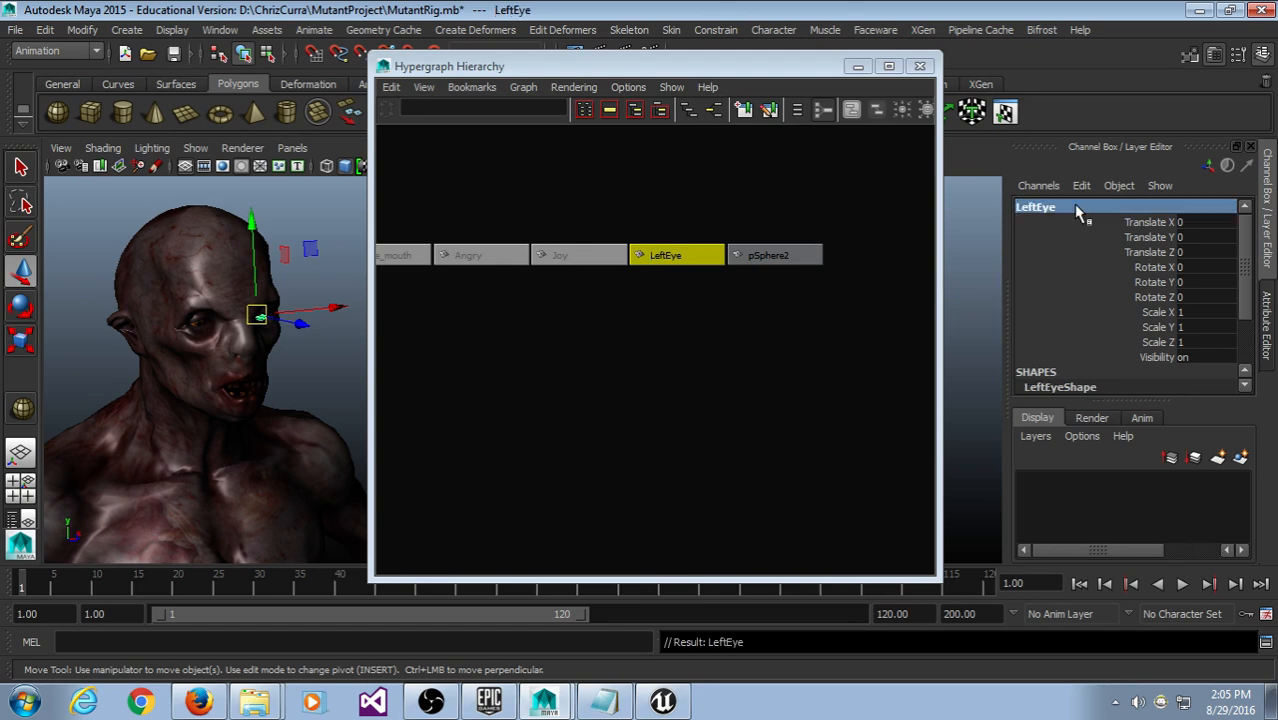
Step: Rename the pSphere2 eyeball to RightEye
left_click(770, 255)
double_click(1086, 206)
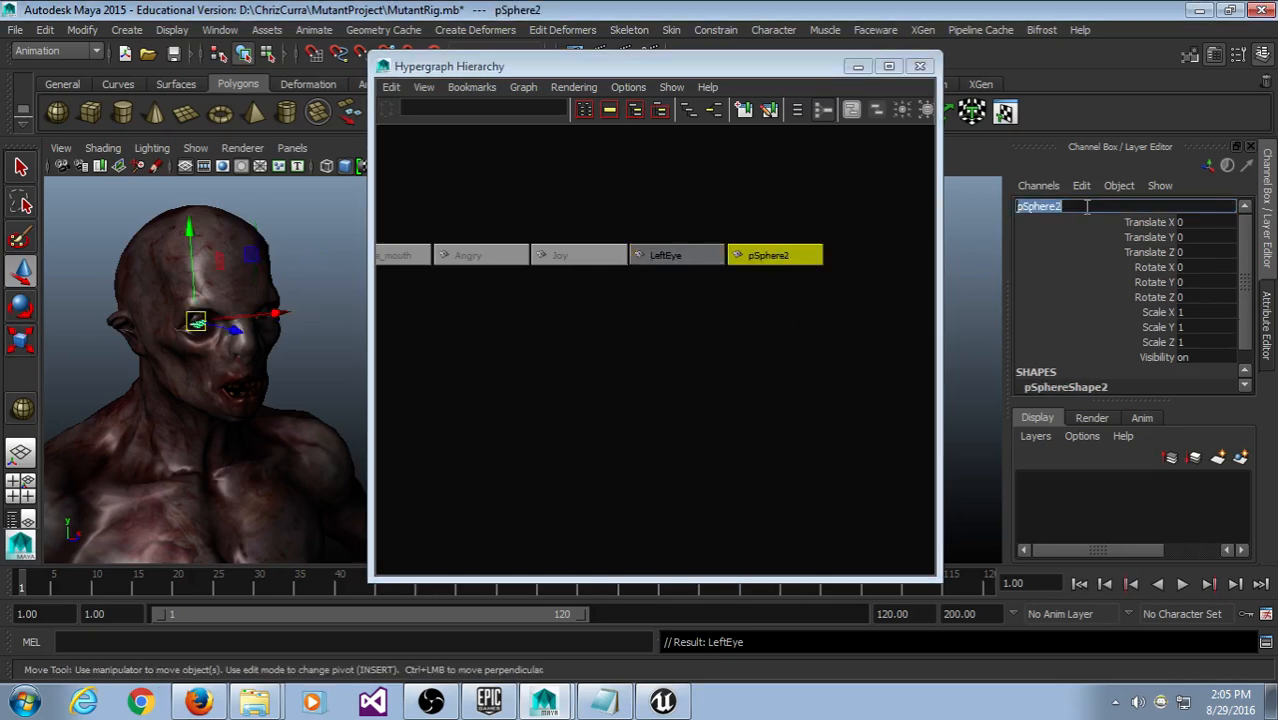
type("RightEye")
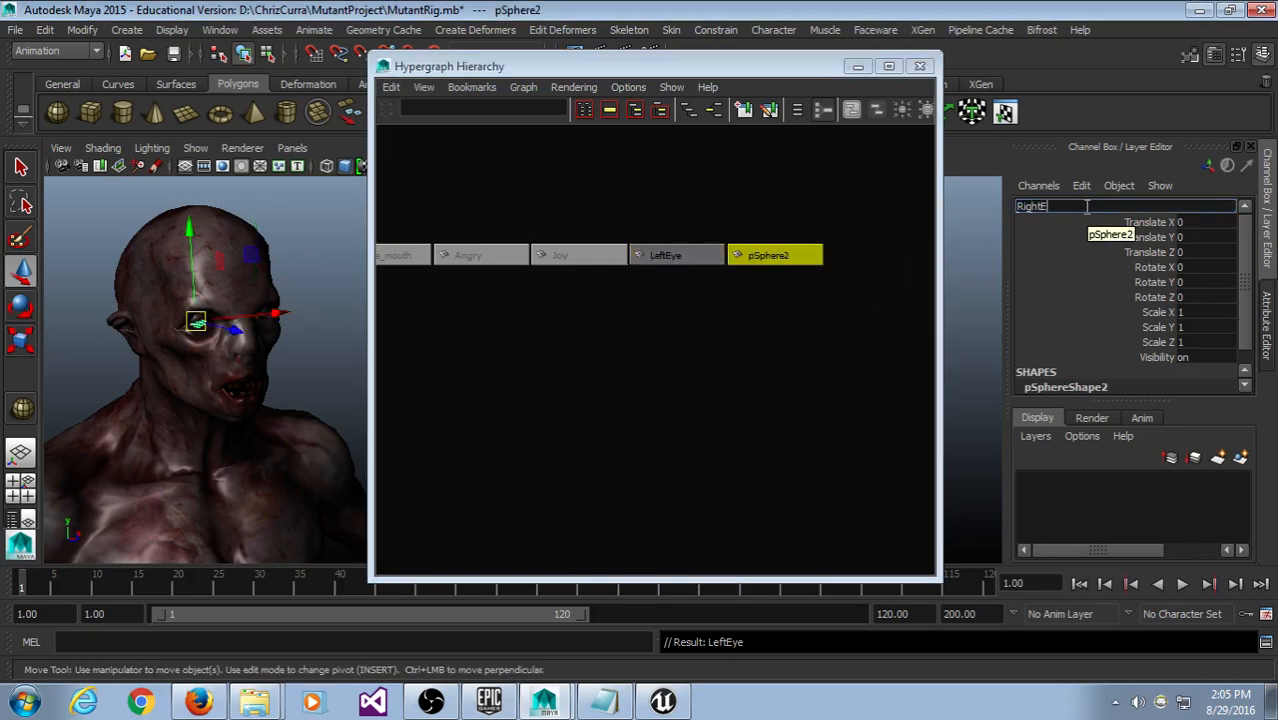
key("Return")
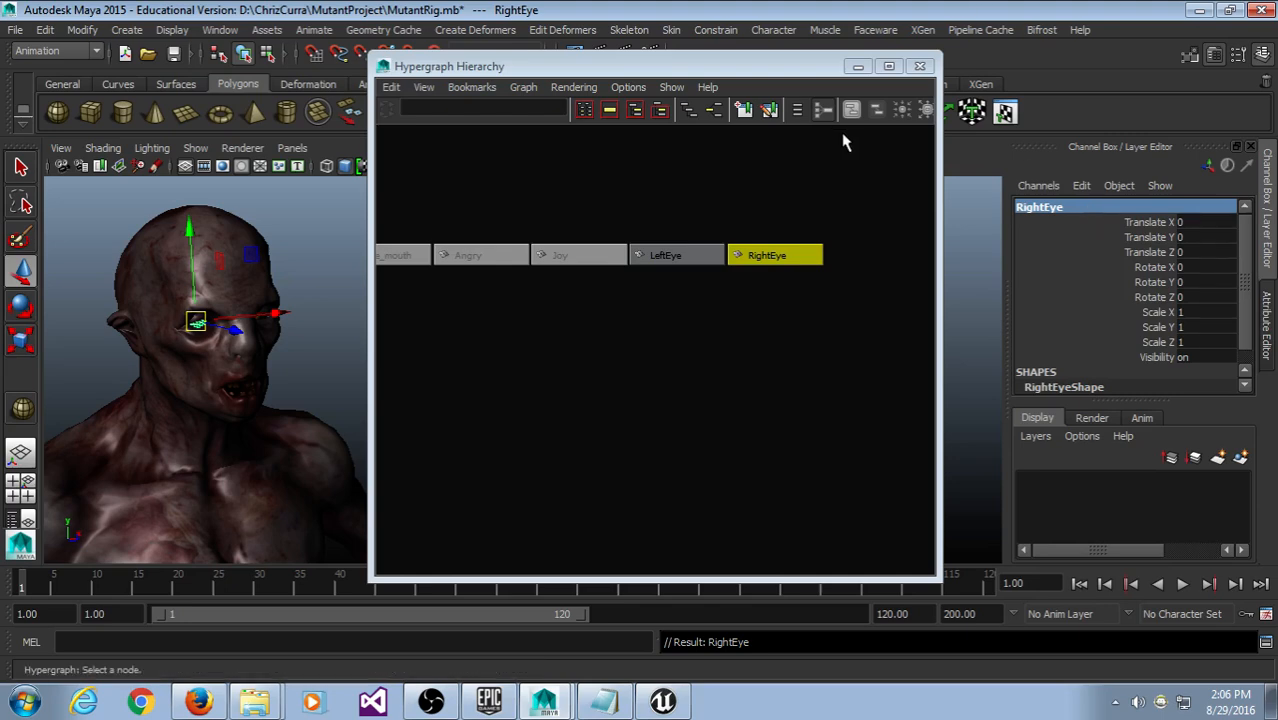
Step: Look through the hierarchy from the eye nodes back to the first mrFBXASC032 nodes
middle_click_drag(567, 270, 689, 289, "alt")
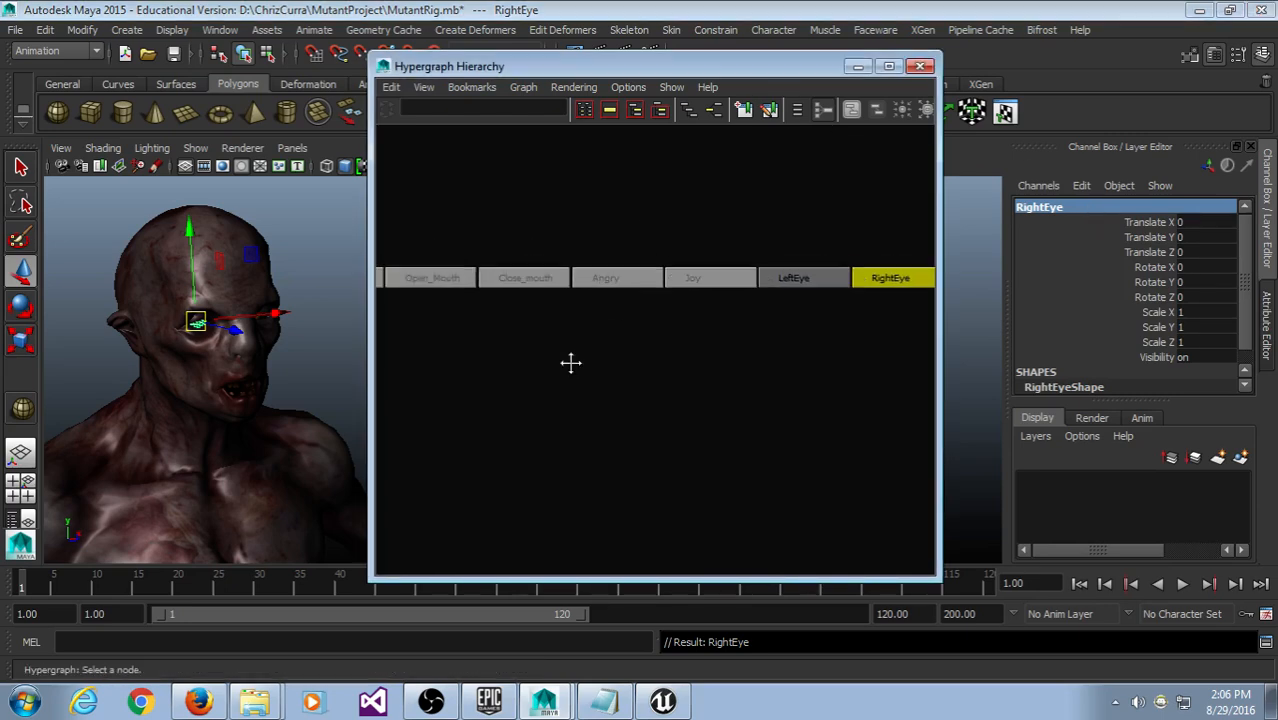
mouse_move(570, 362)
middle_mouse_down("alt")
mouse_move(676, 373)
mouse_move(827, 347)
middle_mouse_up("alt")
left_click(800, 285)
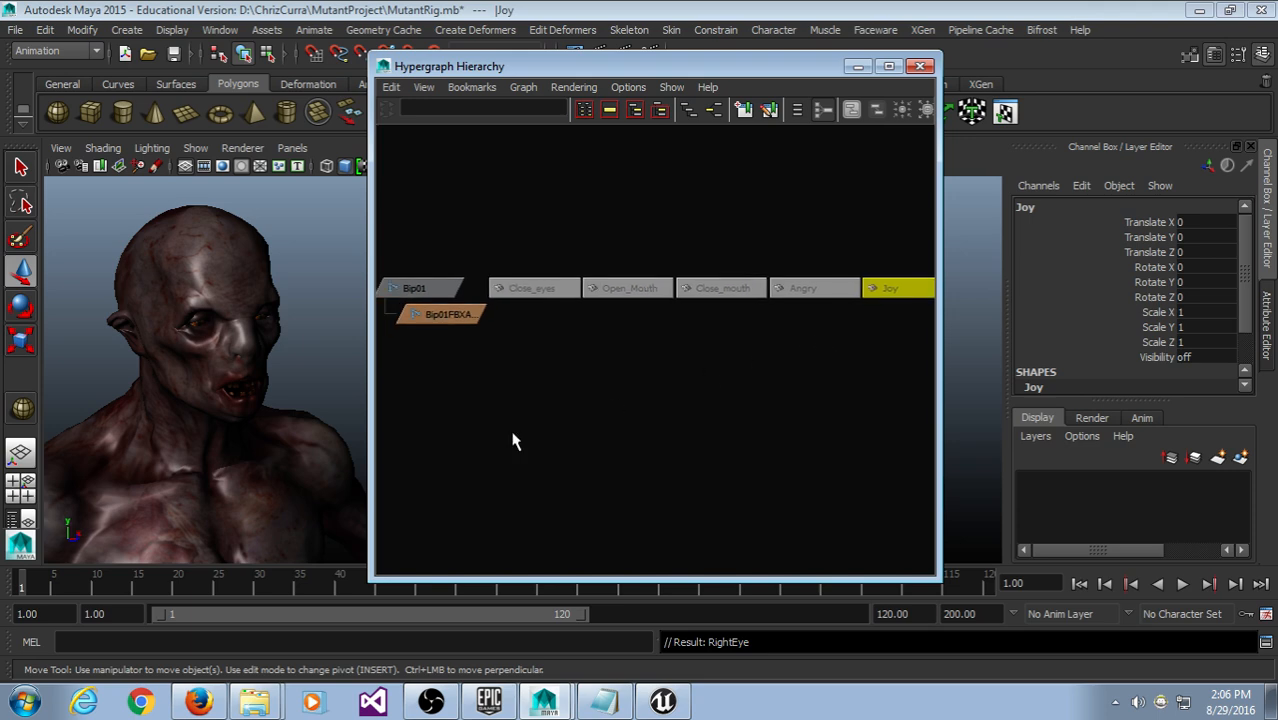
middle_click_drag(512, 434, 654, 448, "alt")
mouse_move(433, 411)
middle_mouse_down("alt")
mouse_move(680, 407)
mouse_move(662, 408)
middle_mouse_up("alt")
left_click(662, 408)
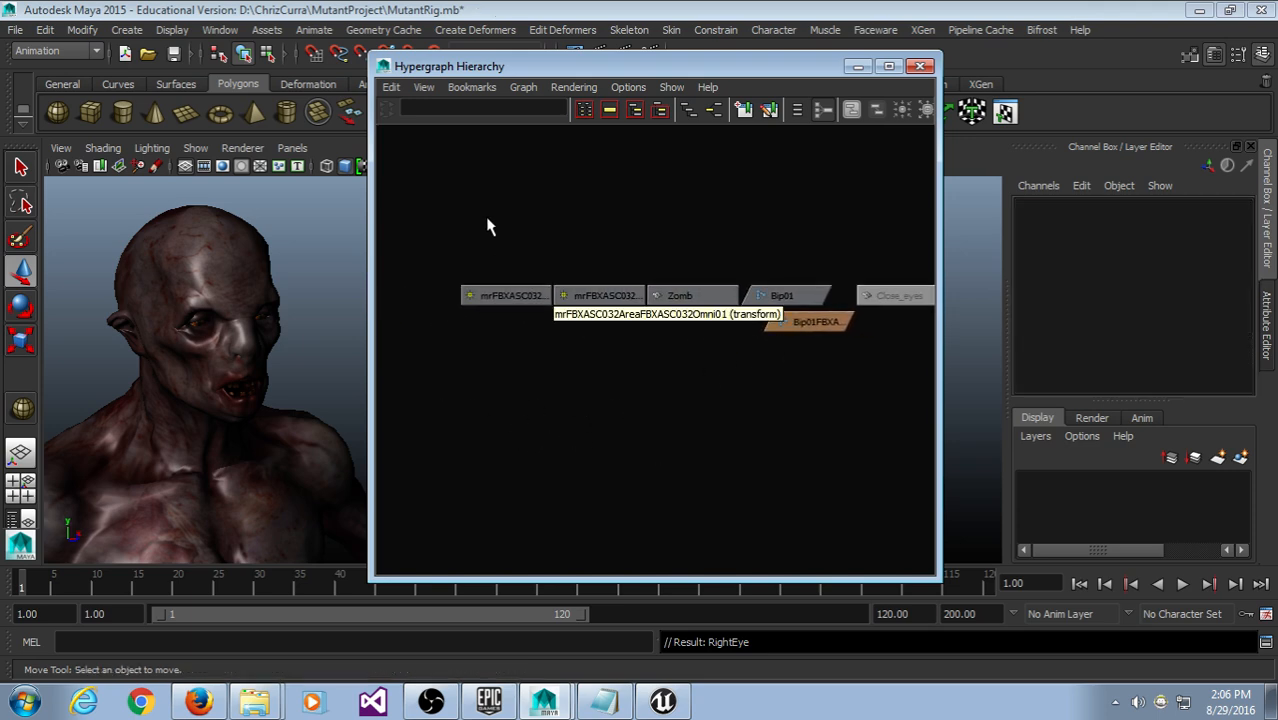
left_click_drag(442, 191, 798, 458)
left_click(774, 360)
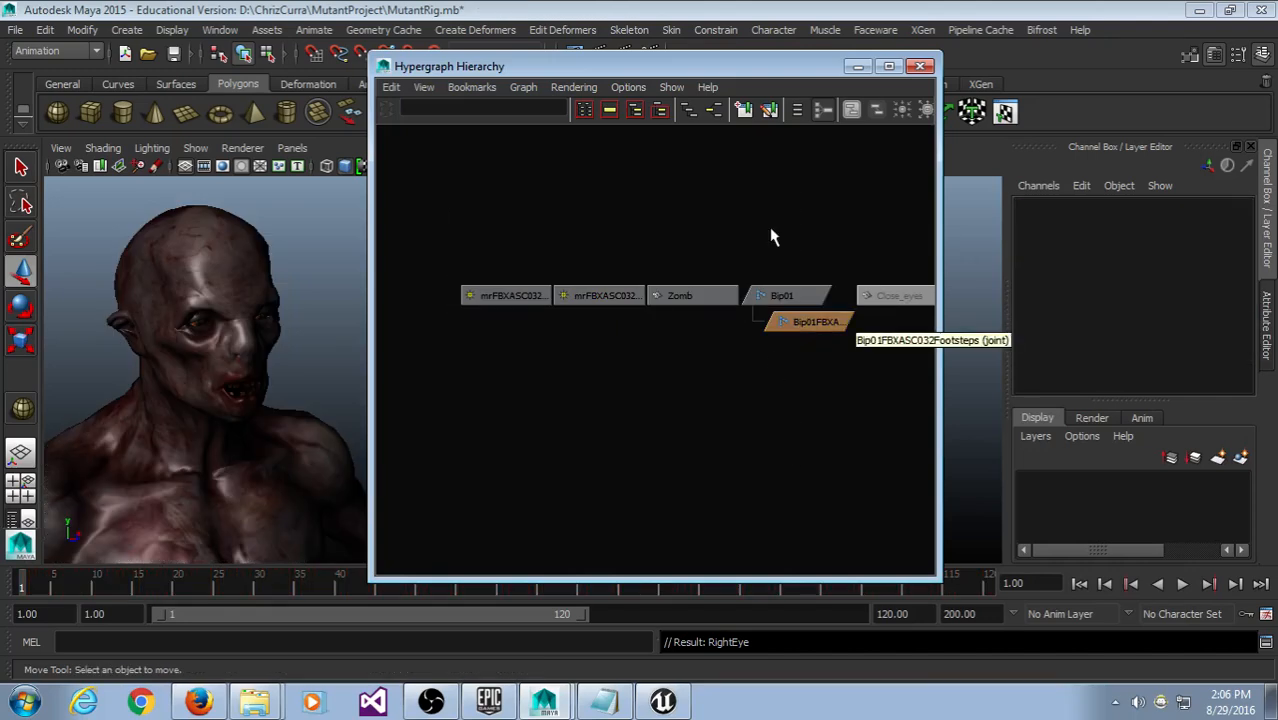
left_click_drag(770, 232, 796, 388)
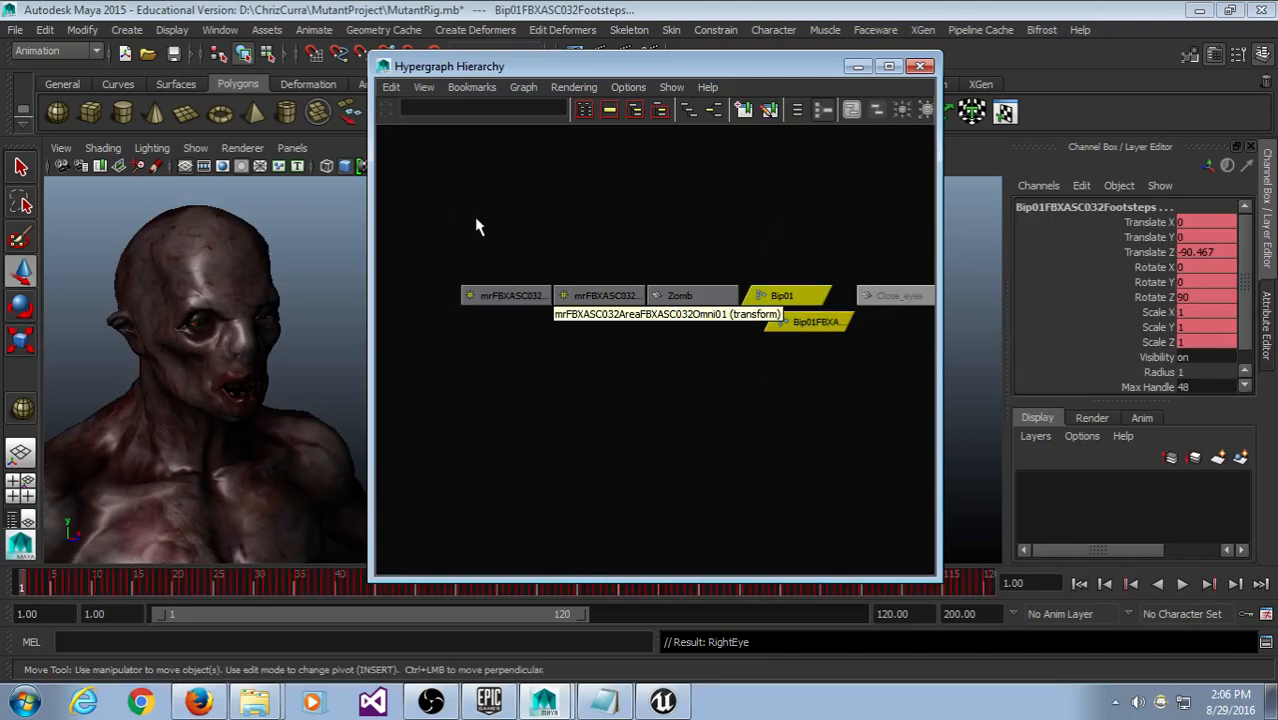
left_click_drag(476, 223, 636, 402, "shift")
middle_click_drag(636, 402, 645, 422, "alt")
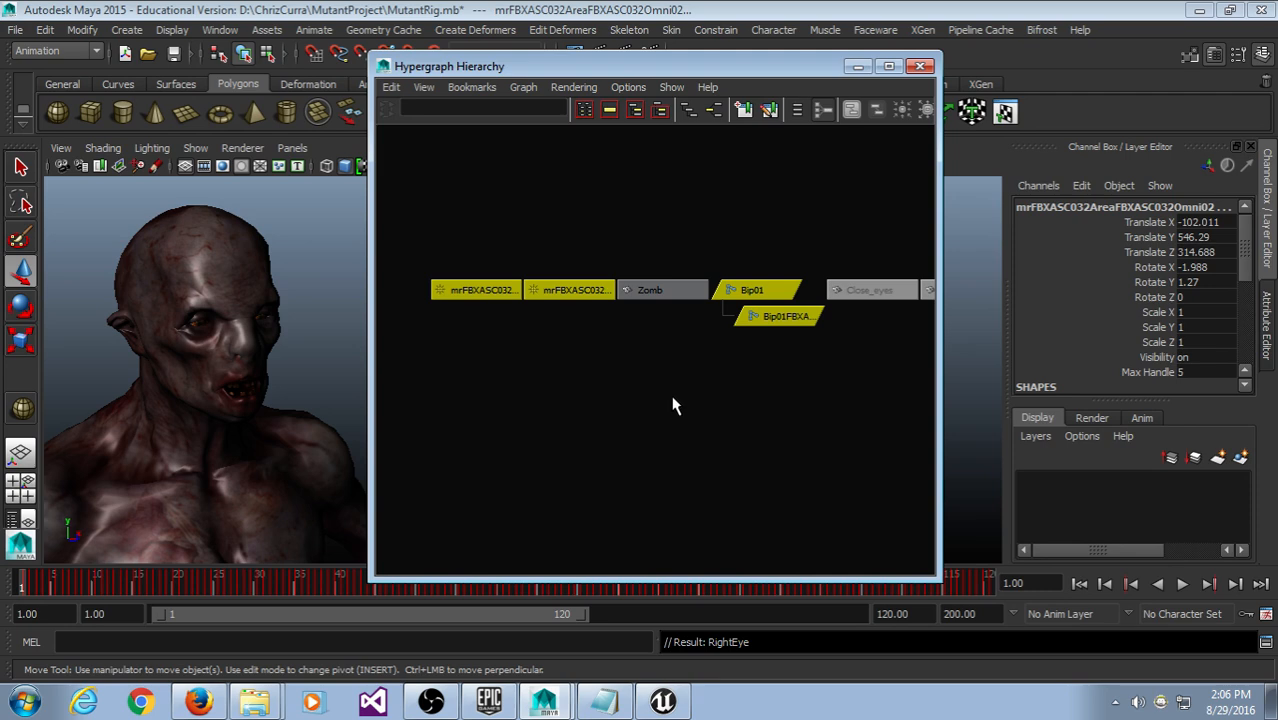
left_click(673, 402)
Step: Delete the Bip01 joint with its footsteps child and the two mrFBXASC032 nodes from the hierarchy
left_click(752, 290)
key("Delete")
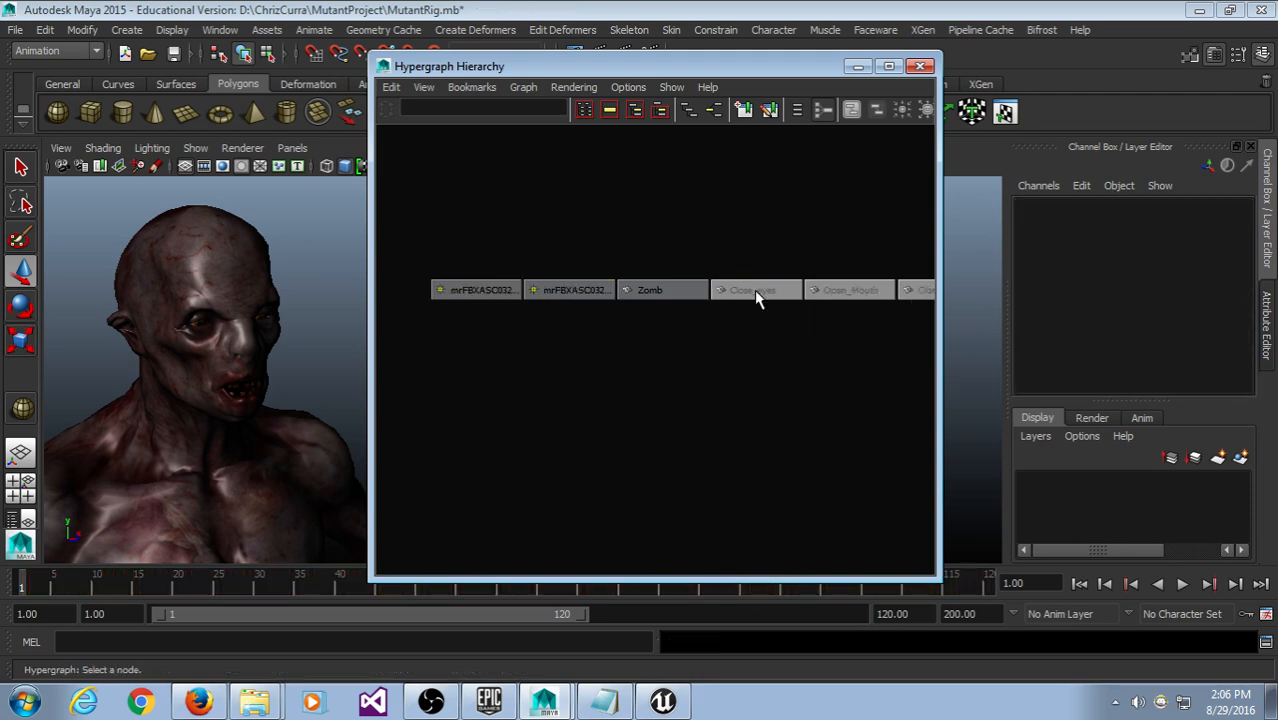
left_click_drag(582, 230, 502, 345)
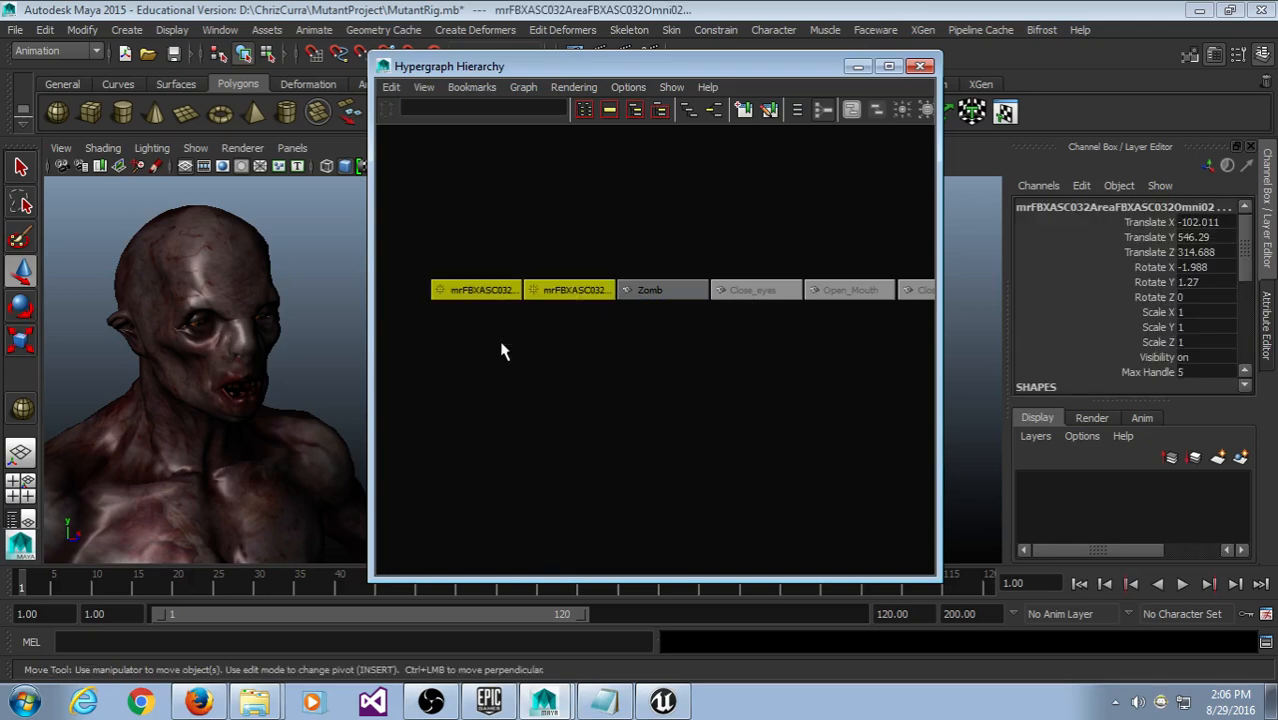
key("Delete")
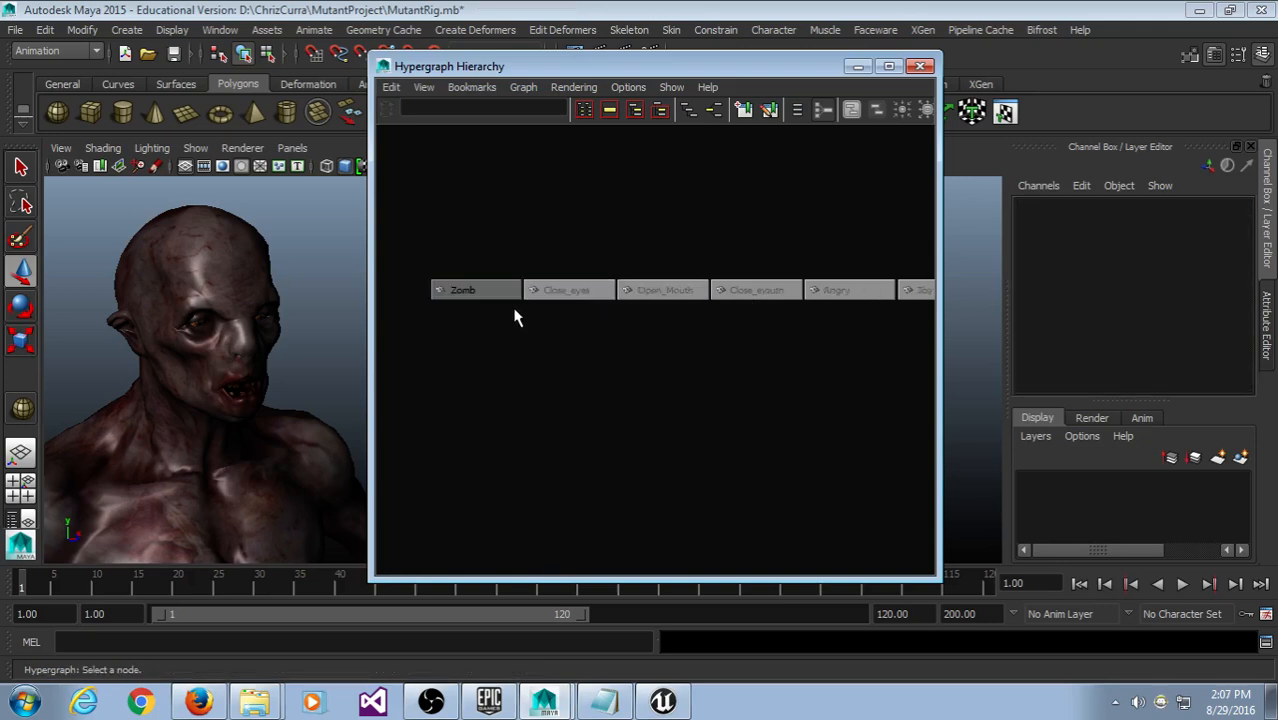
Step: Close the Hypergraph Hierarchy and save the scene under its current file name
left_click(920, 66)
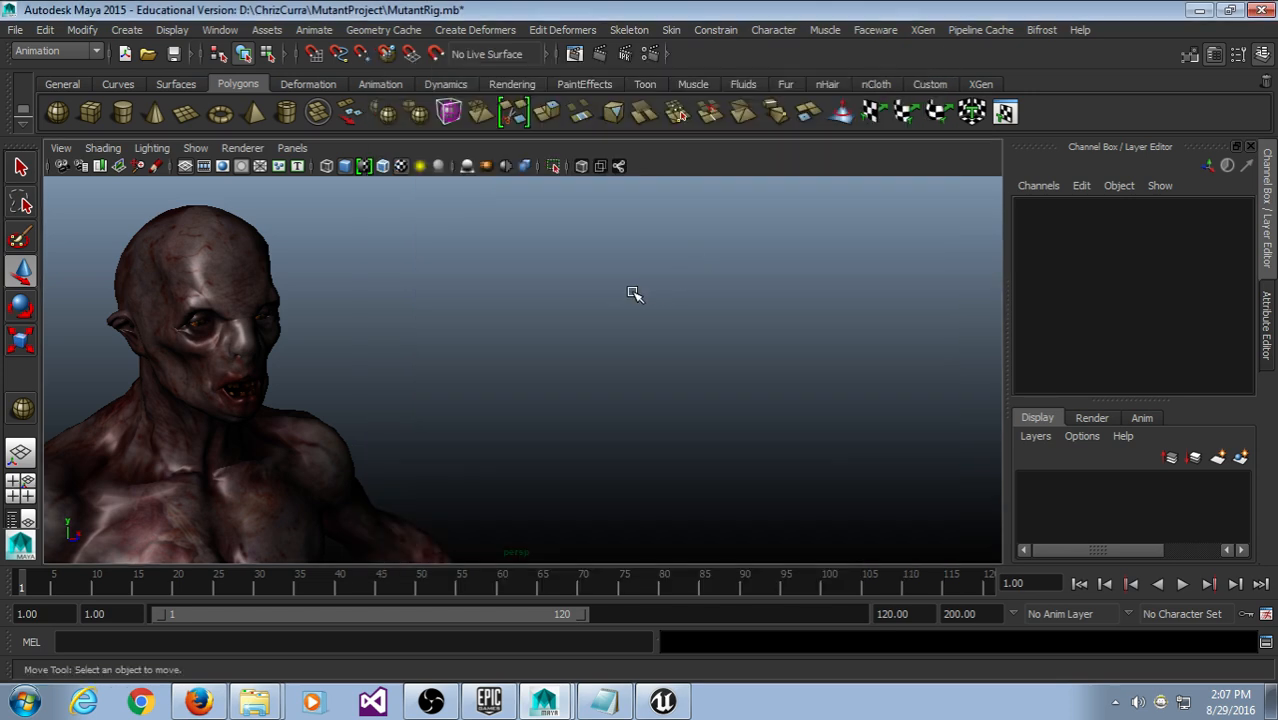
key("ctrl+s")
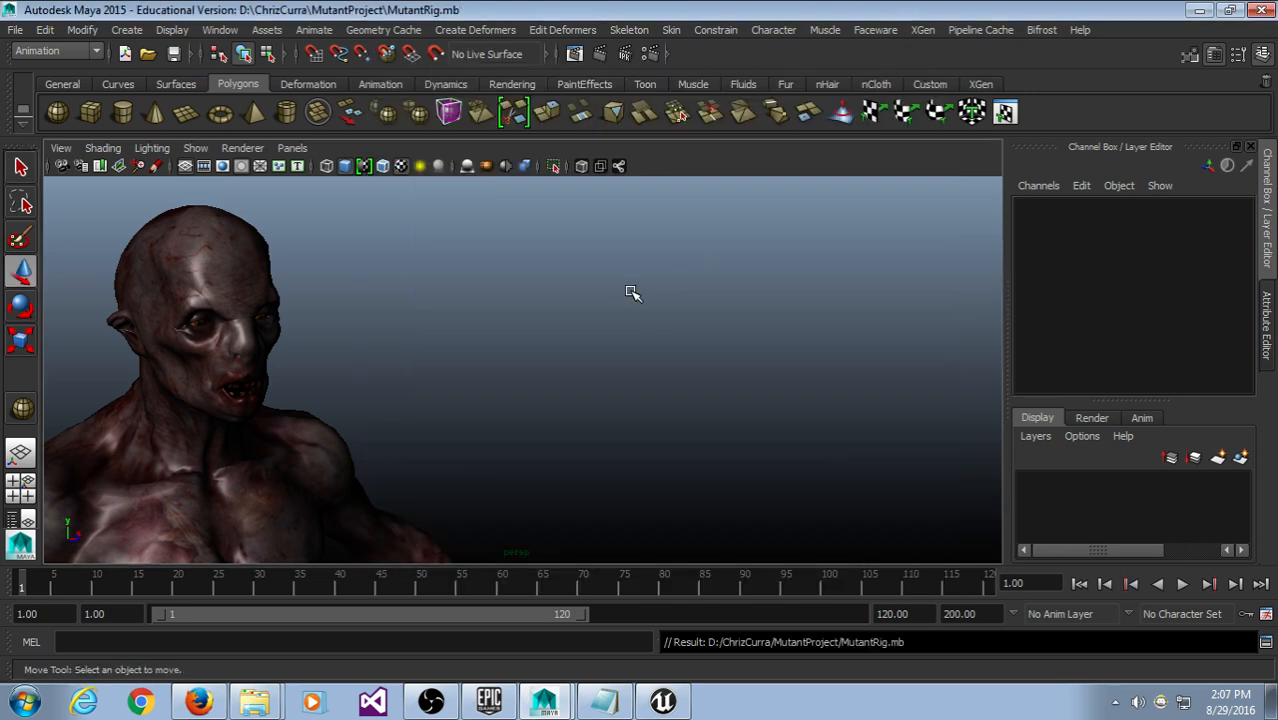
Step: Start exporting the entire scene with FBX export as the file type and enlarge the export dialog's options area
left_click(16, 31)
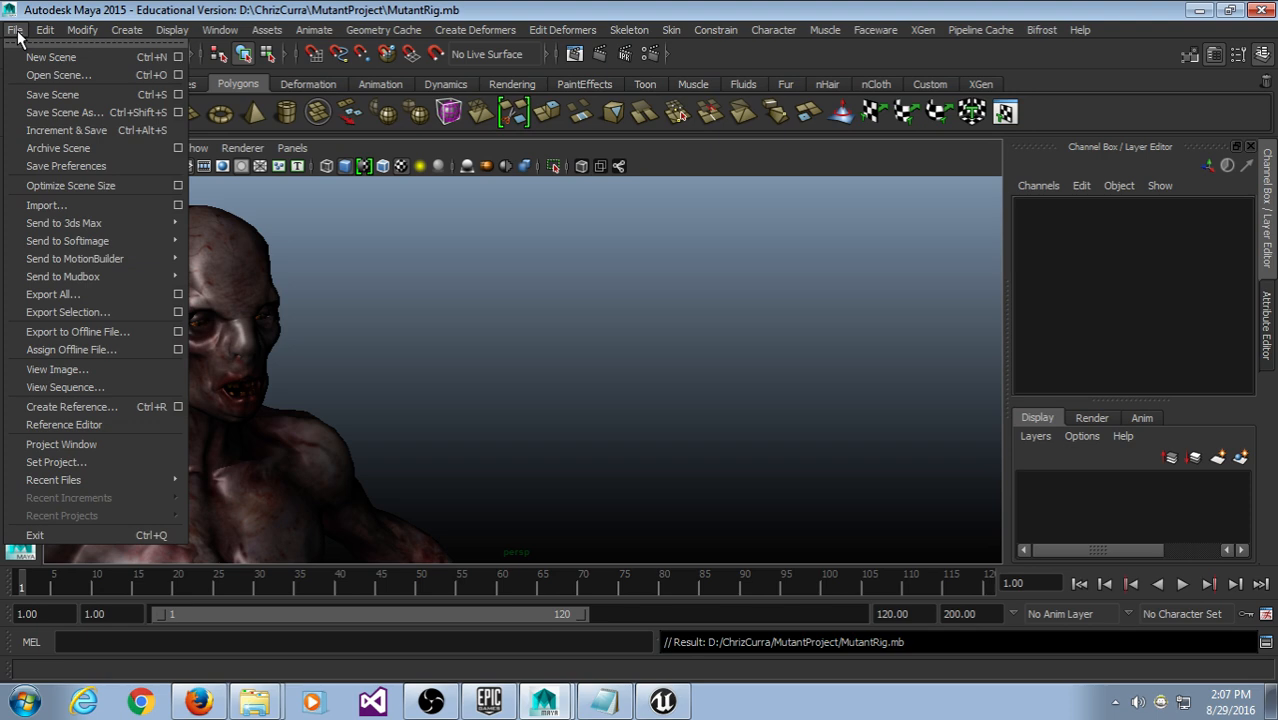
left_click(65, 296)
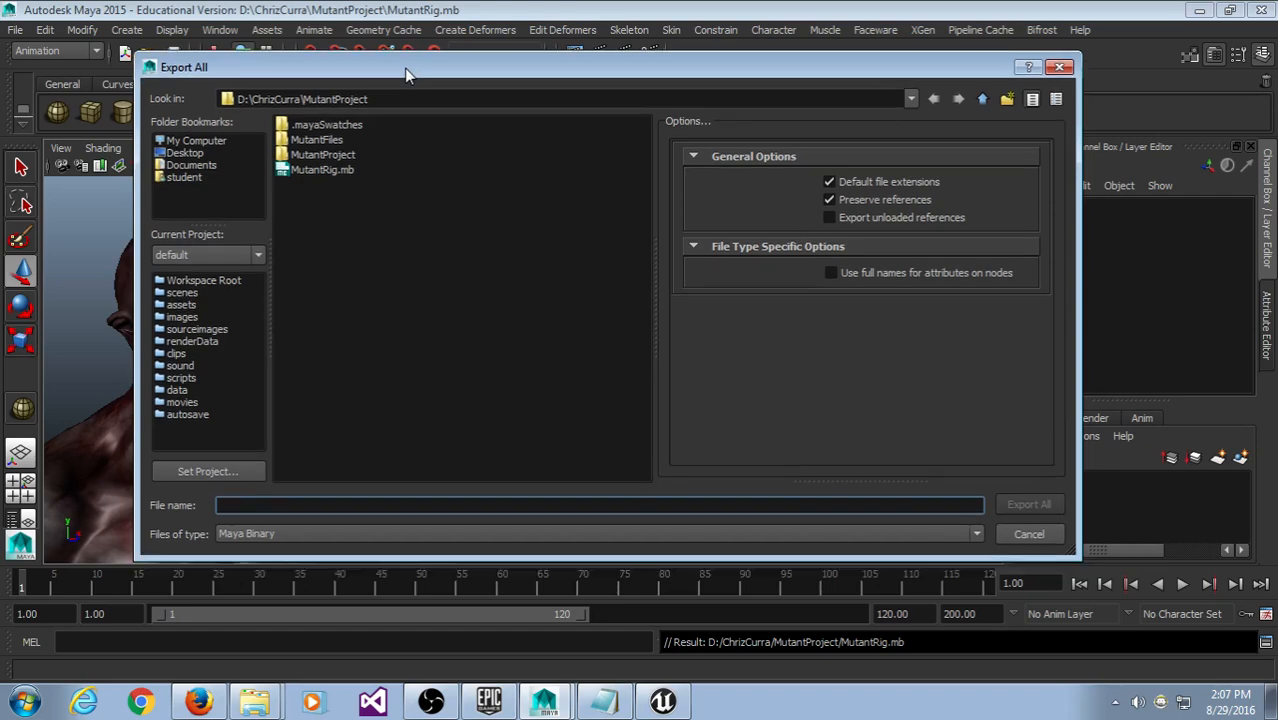
left_click(400, 533)
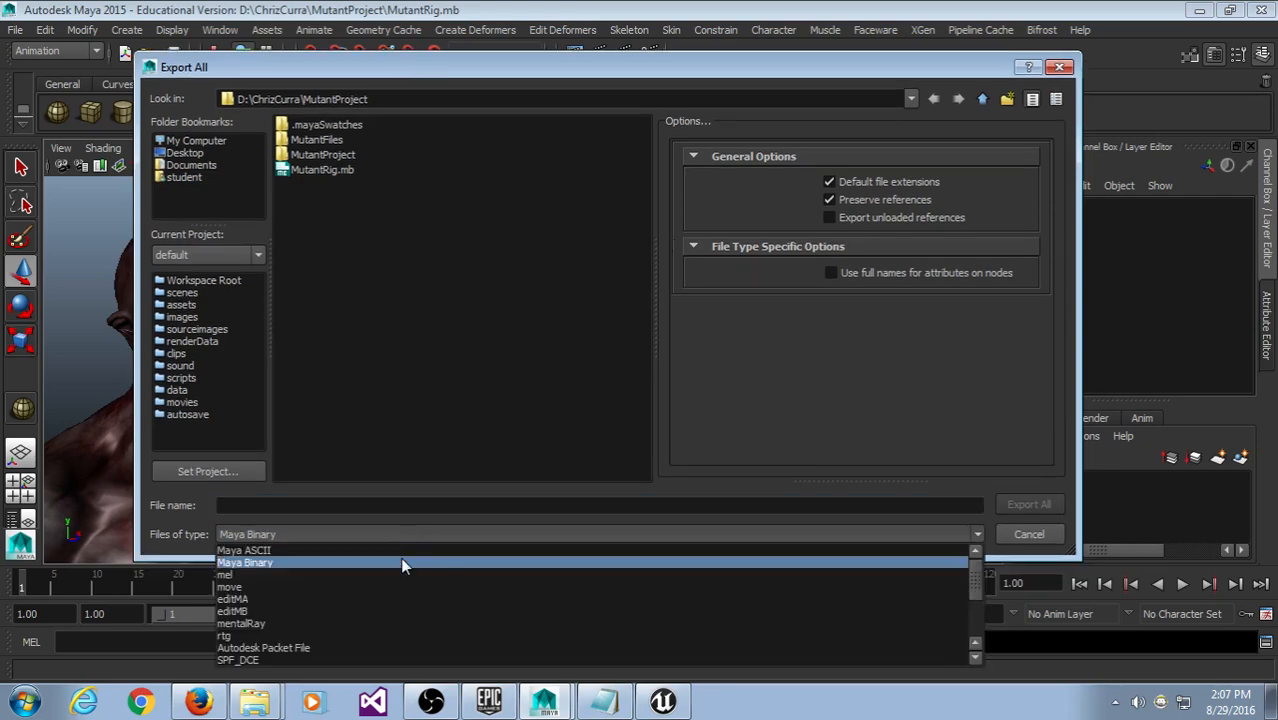
scroll(404, 575, "down", 3)
left_click(390, 648)
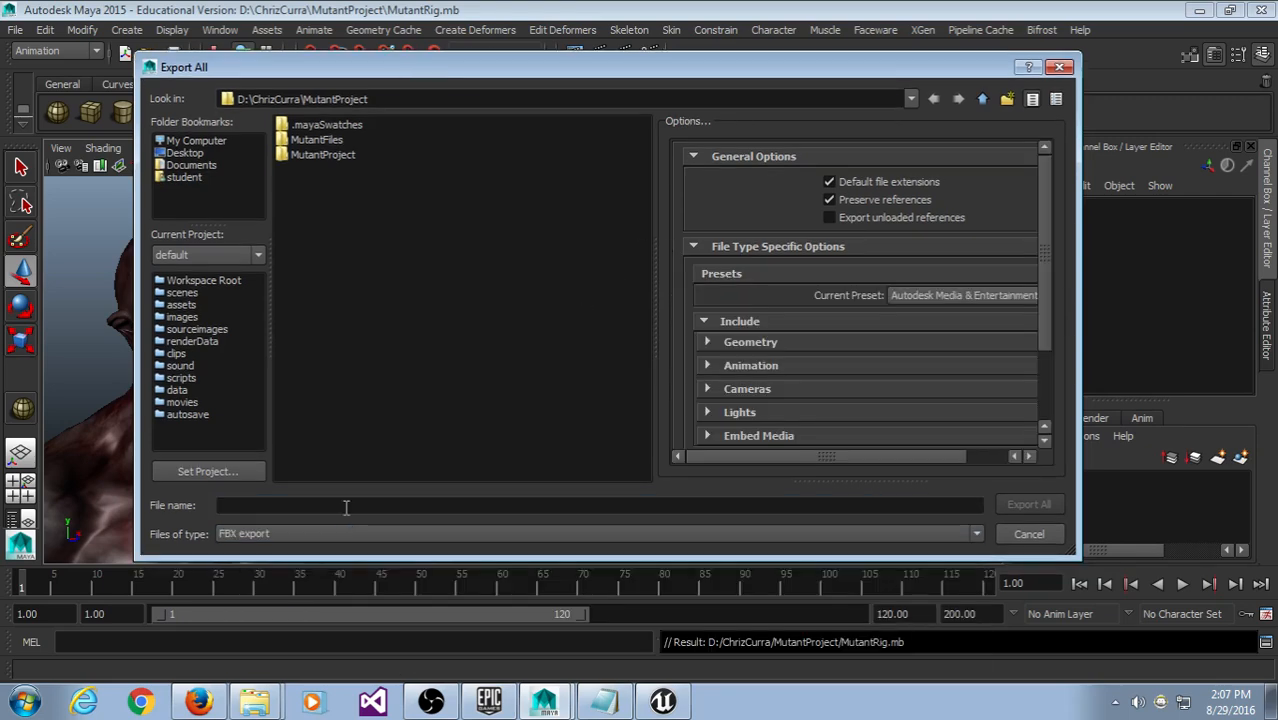
left_click_drag(657, 219, 515, 215)
left_click_drag(867, 57, 867, 31)
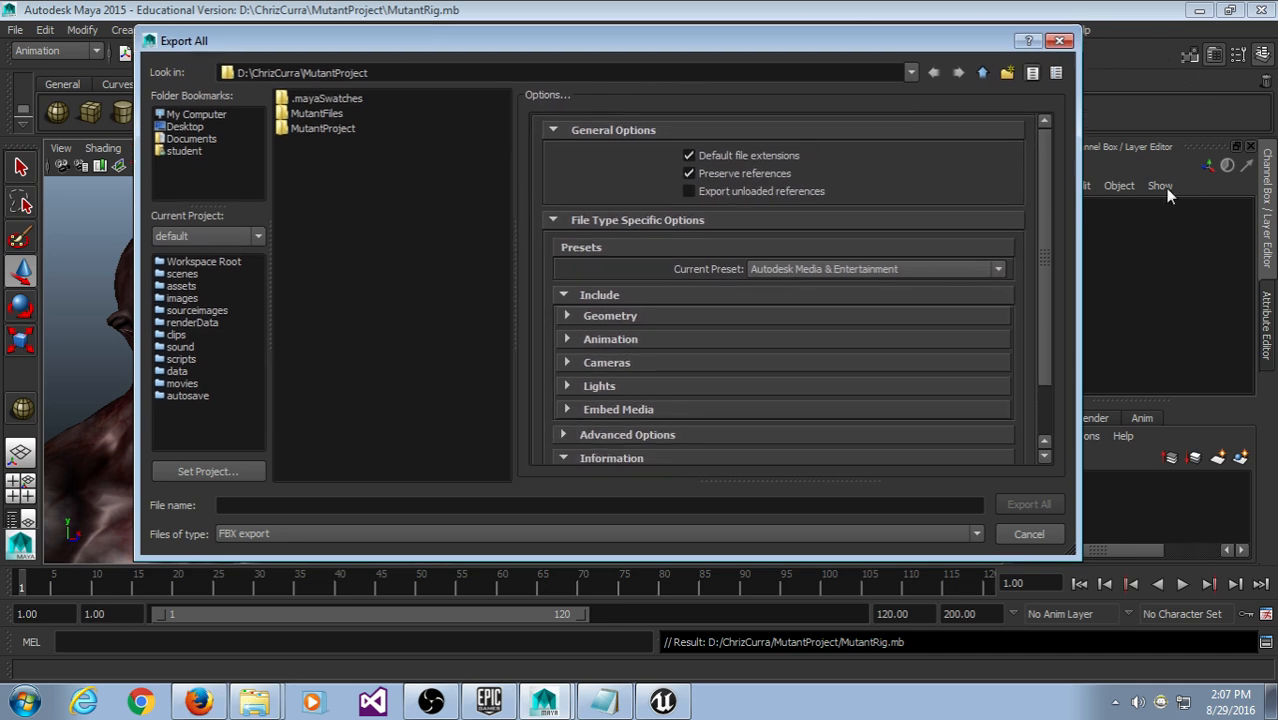
left_click_drag(1078, 197, 1130, 197)
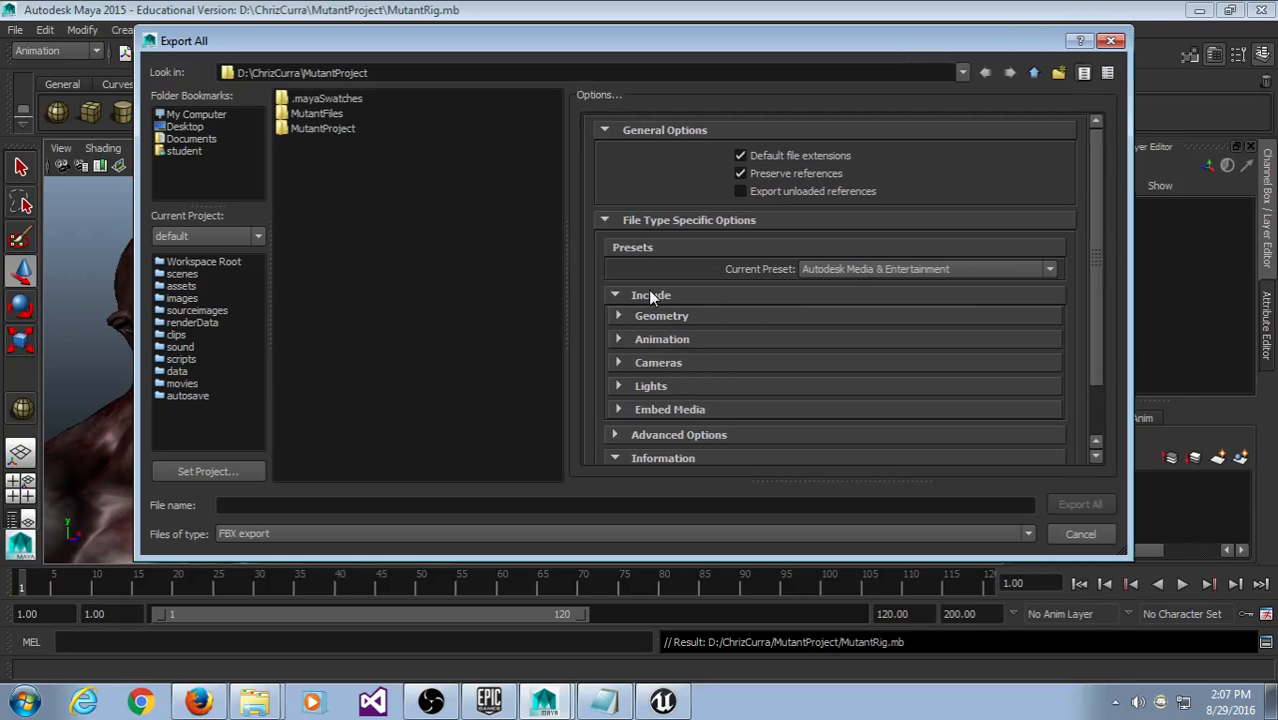
Step: Enable Smoothing Groups in the FBX geometry options and exclude animation from the export
left_click(562, 288)
left_click(617, 316)
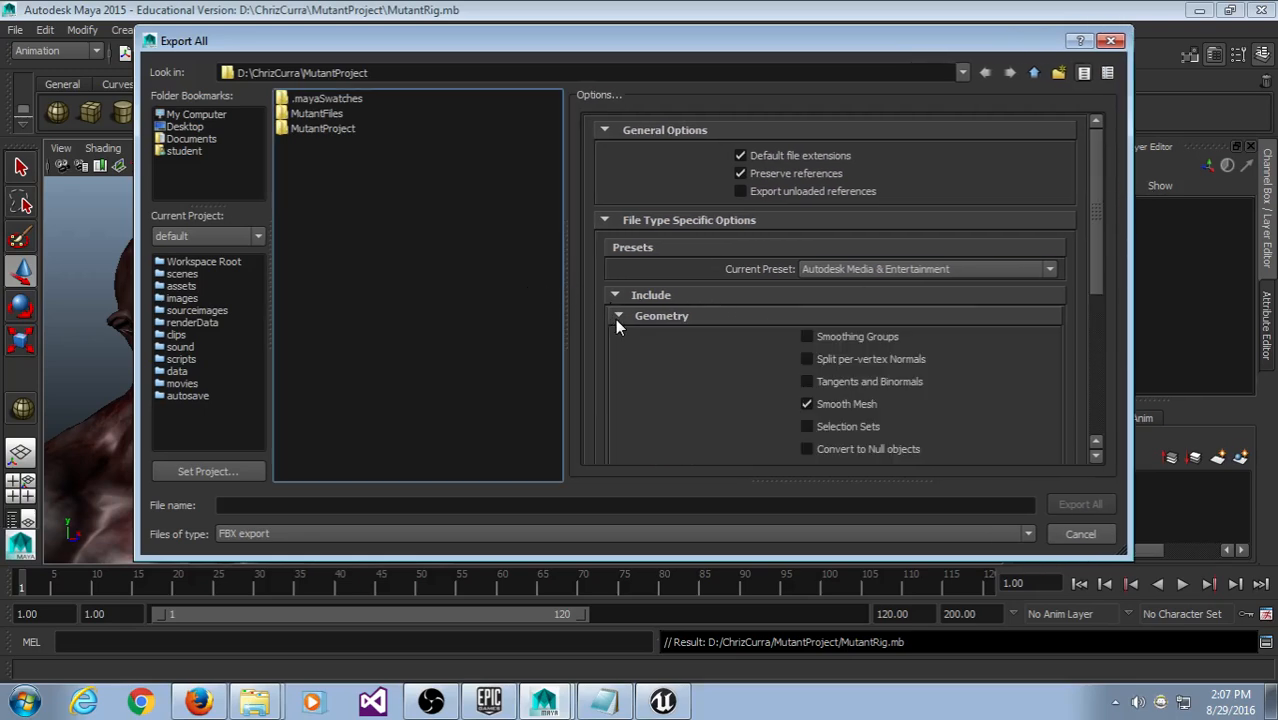
scroll(739, 308, "down", 2)
left_click(882, 222)
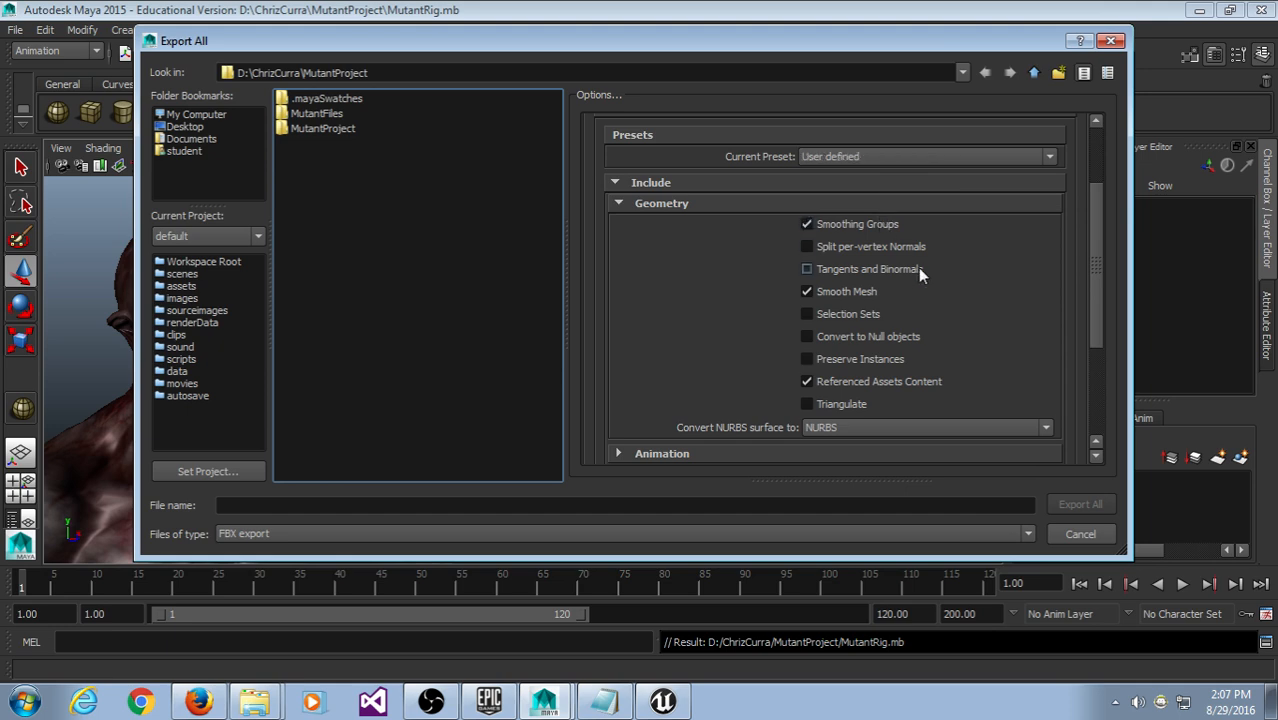
scroll(960, 280, "down", 3)
left_click(827, 274)
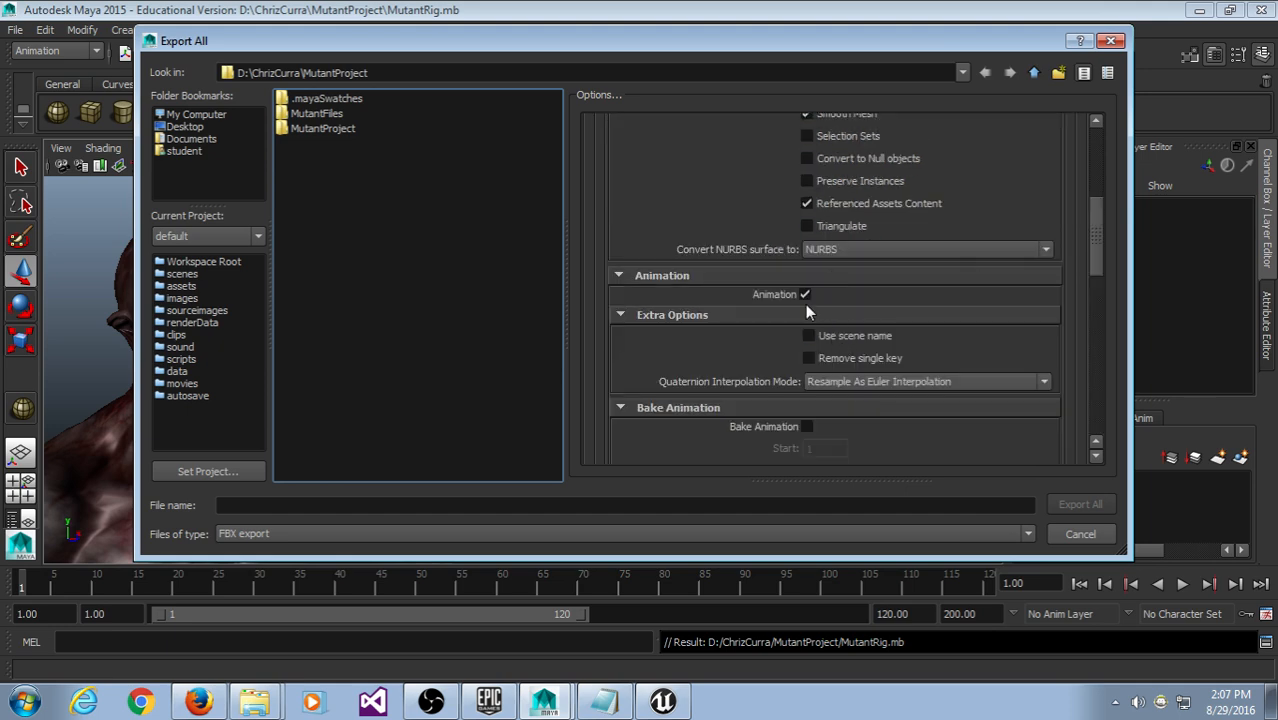
left_click(805, 296)
Step: Exclude cameras and lights from the FBX export and enable Embed Media
scroll(865, 296, "down", 9)
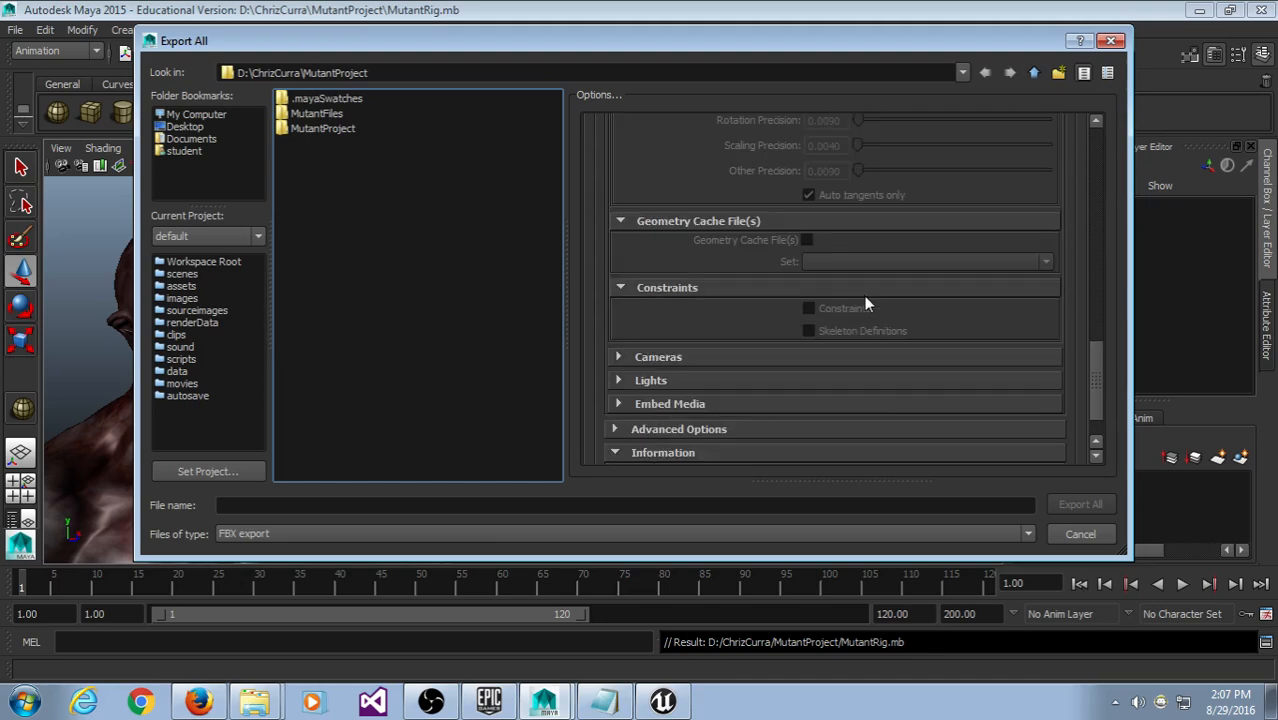
scroll(866, 304, "down", 1)
left_click(812, 298)
left_click(820, 343)
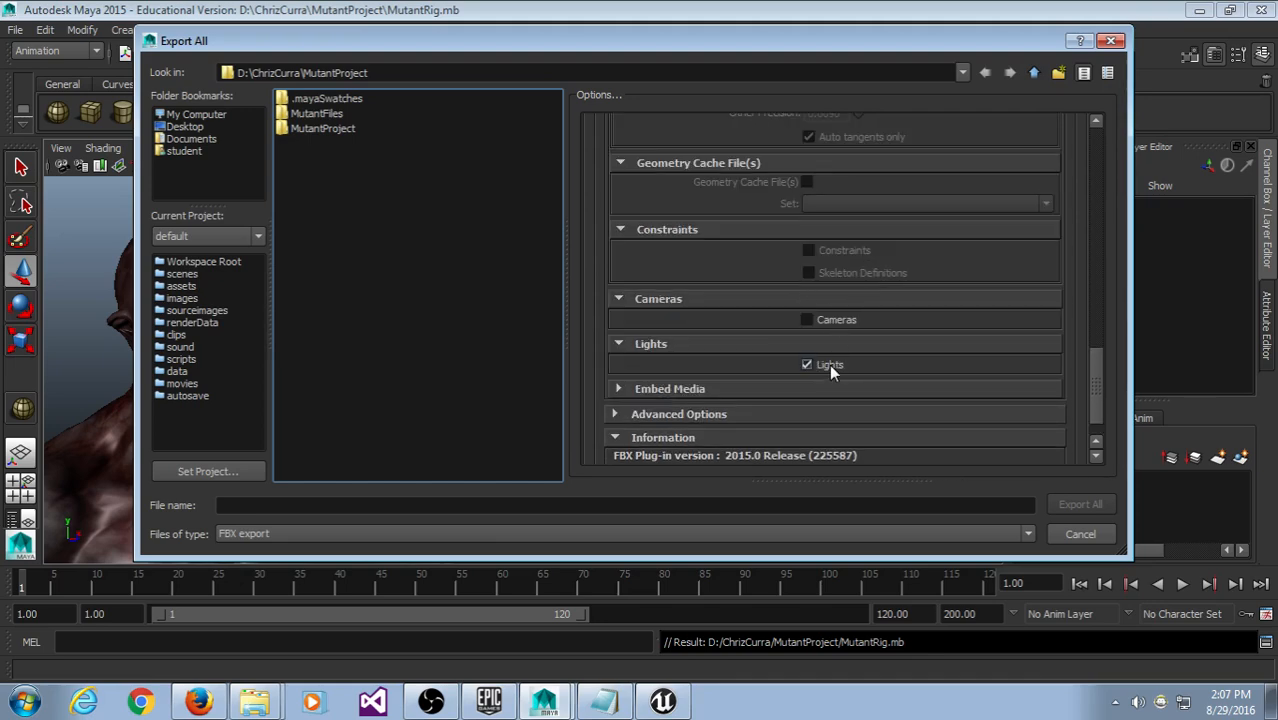
left_click(807, 388)
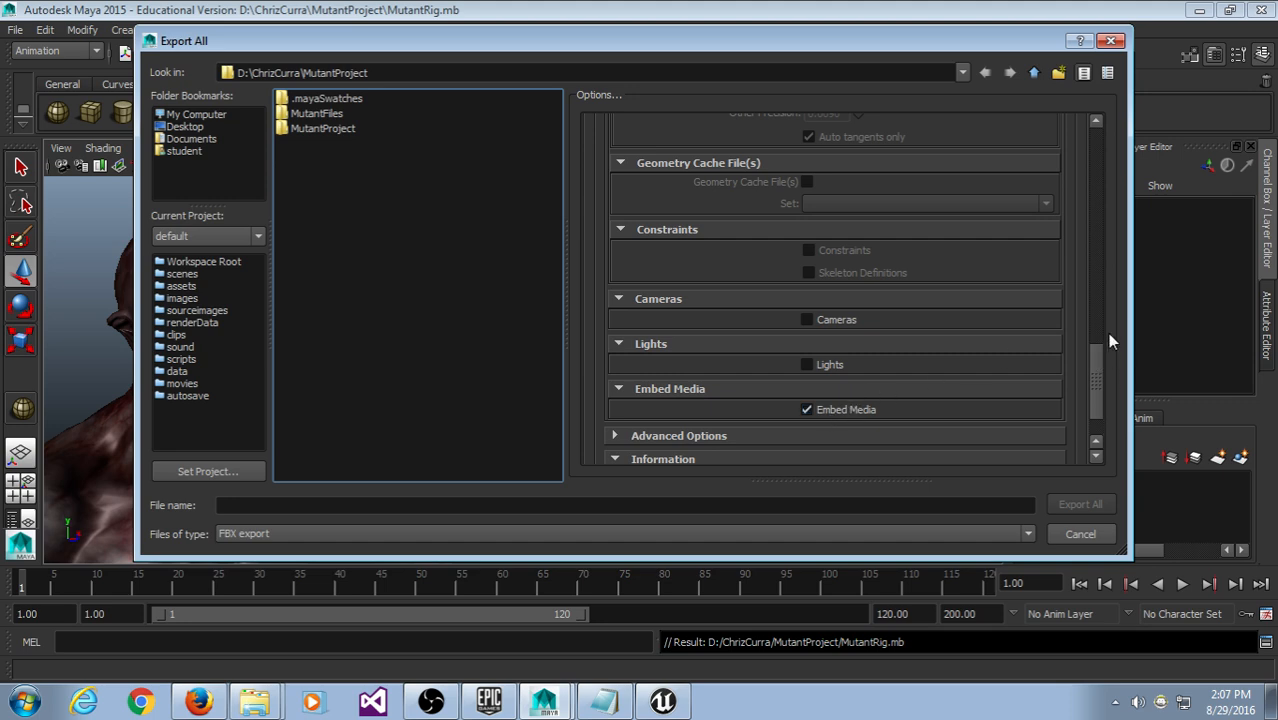
Step: Review the FBX export options from the Geometry settings down to Embed Media
left_click_drag(1097, 366, 1117, 180)
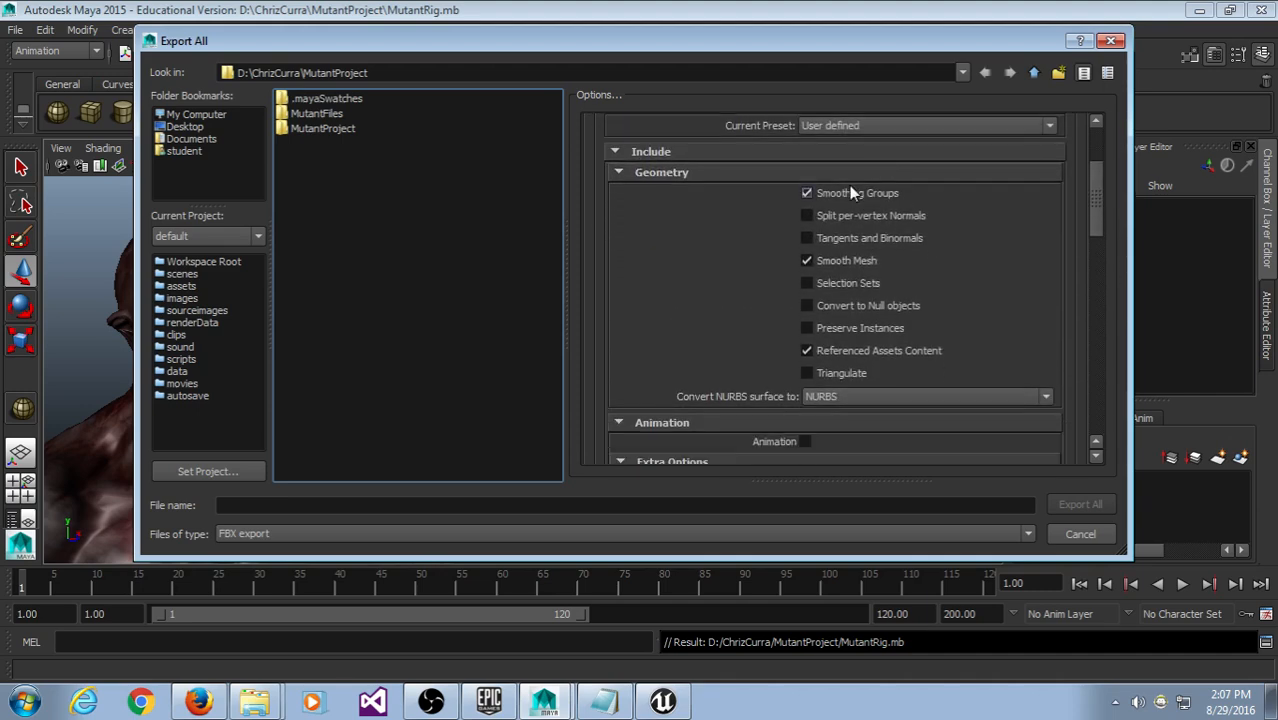
scroll(950, 310, "down", 3)
scroll(951, 312, "down", 3)
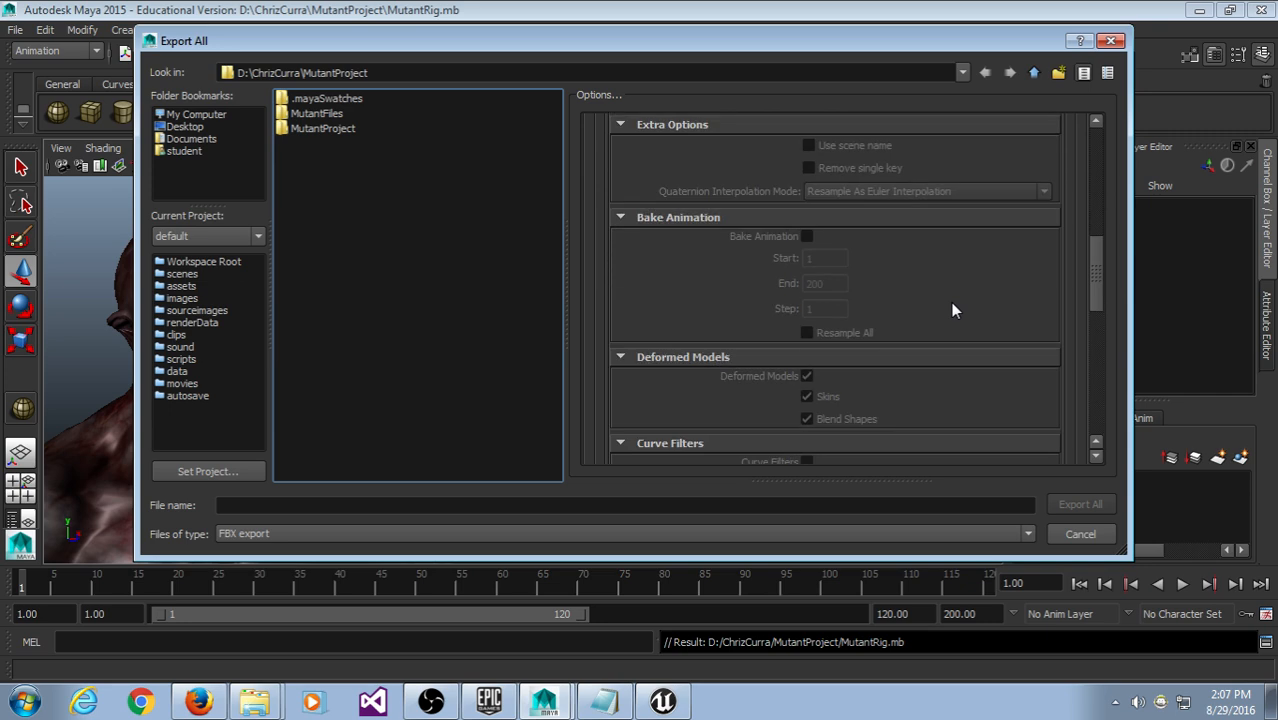
scroll(951, 310, "up", 1)
scroll(932, 281, "down", 4)
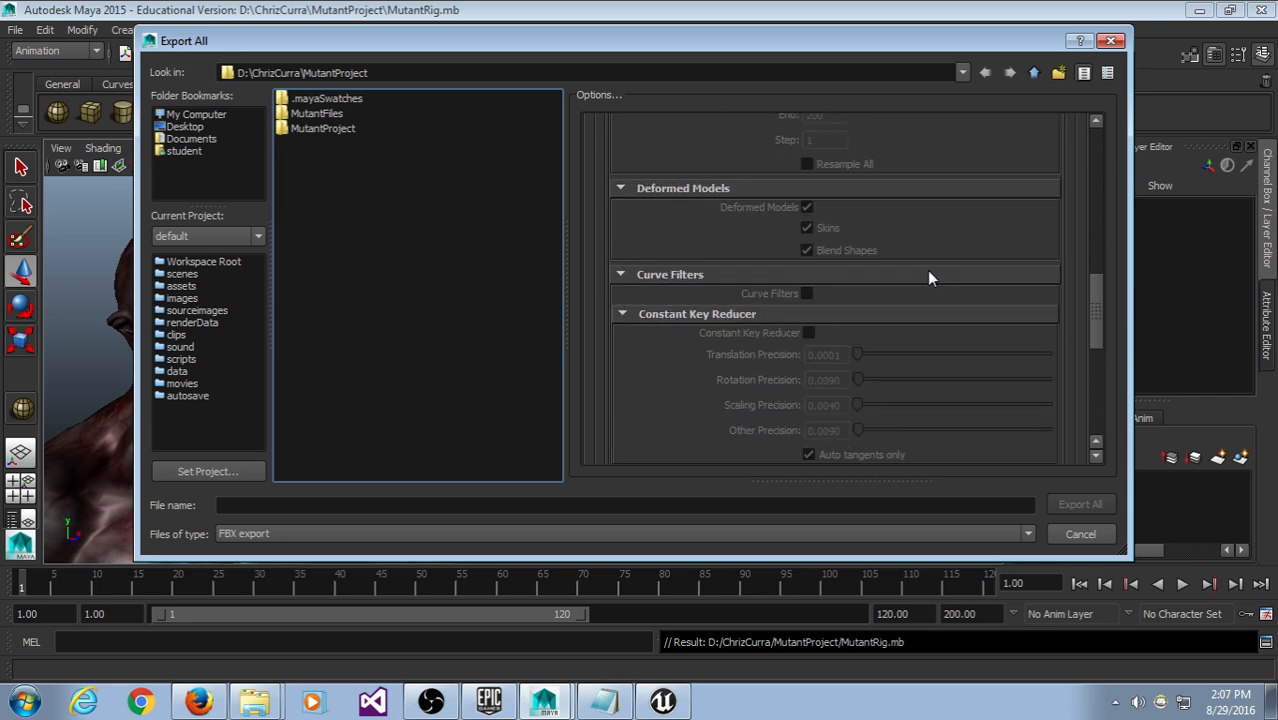
scroll(927, 269, "down", 3)
scroll(927, 276, "down", 4)
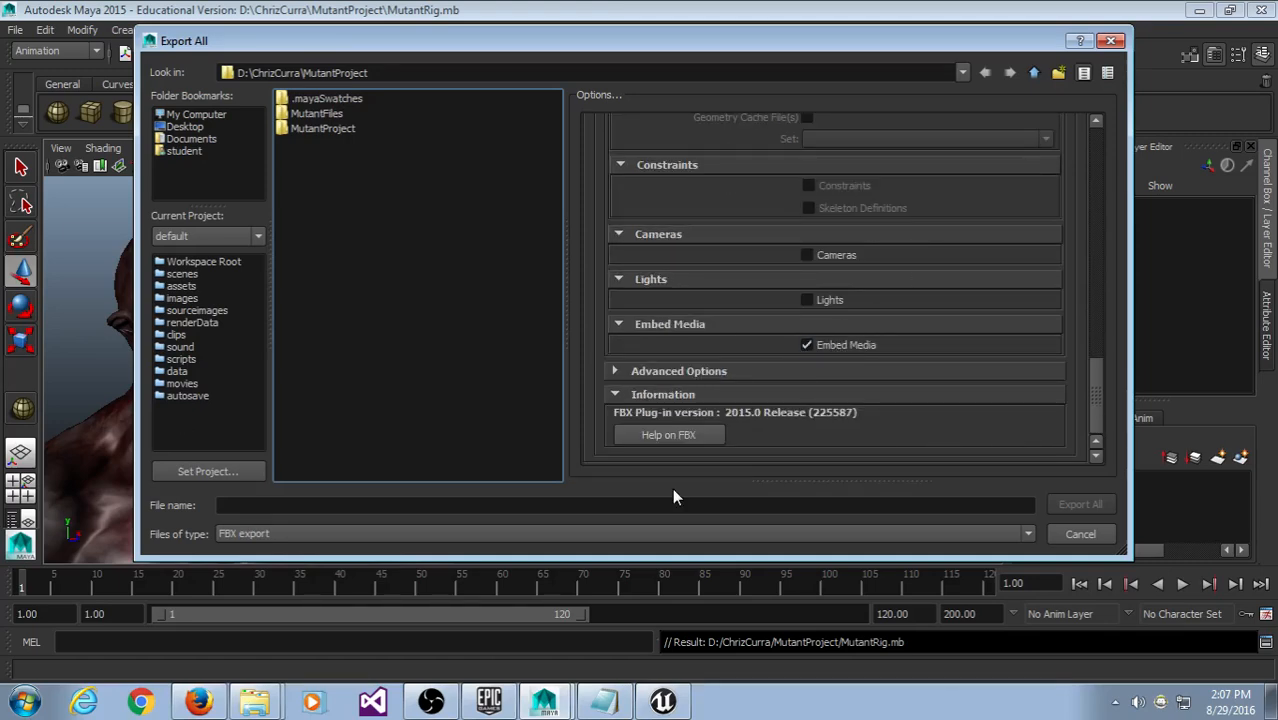
Step: Name the export file Maya2Mixamo
left_click(438, 507)
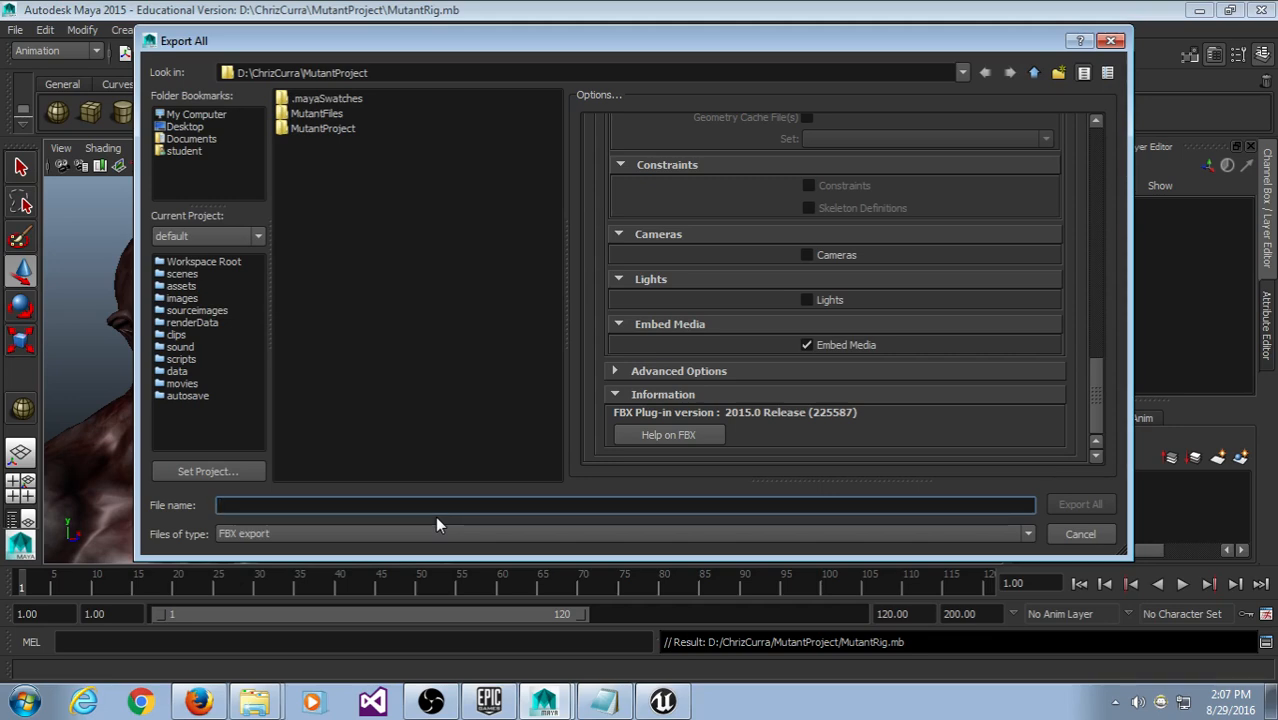
type("Maya")
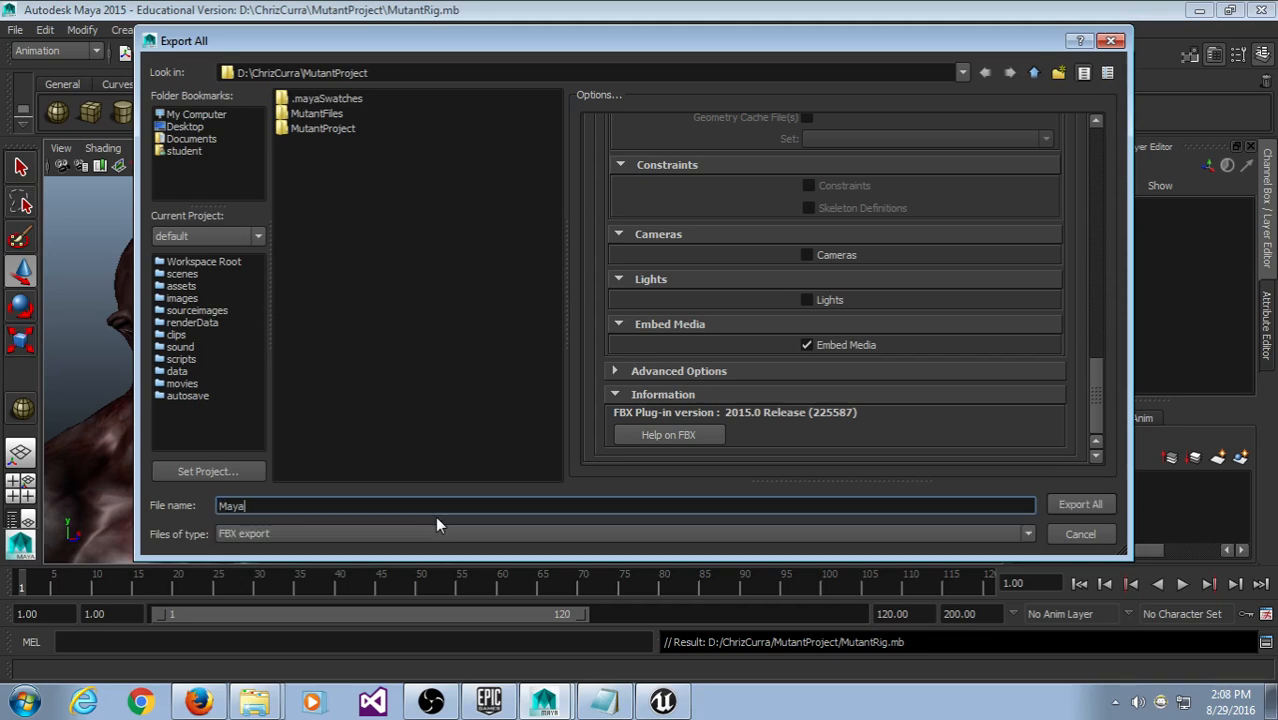
type("2Mixamo")
left_click_drag(223, 506, 308, 504)
left_click(307, 504)
left_click(267, 512)
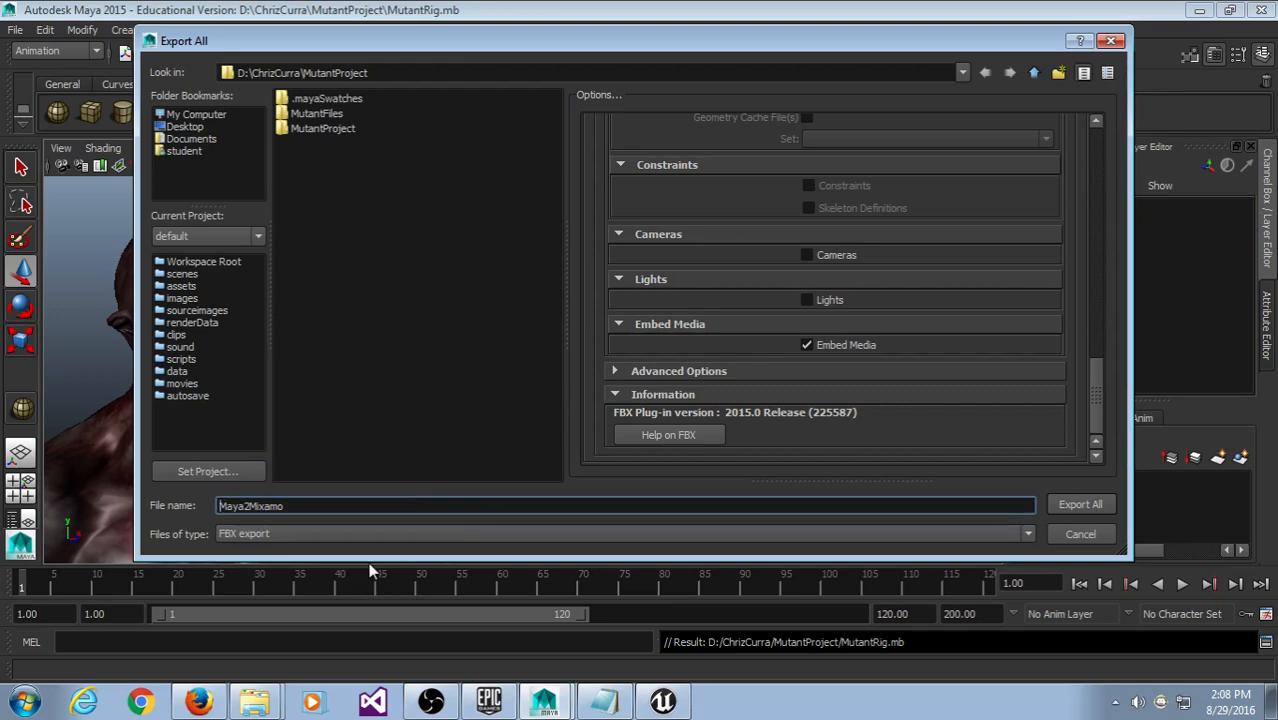
left_click_drag(300, 506, 215, 505)
Step: Recheck the FBX options and export the entire scene as Maya2Mixamo into the MutantProject folder
scroll(958, 433, "up", 15)
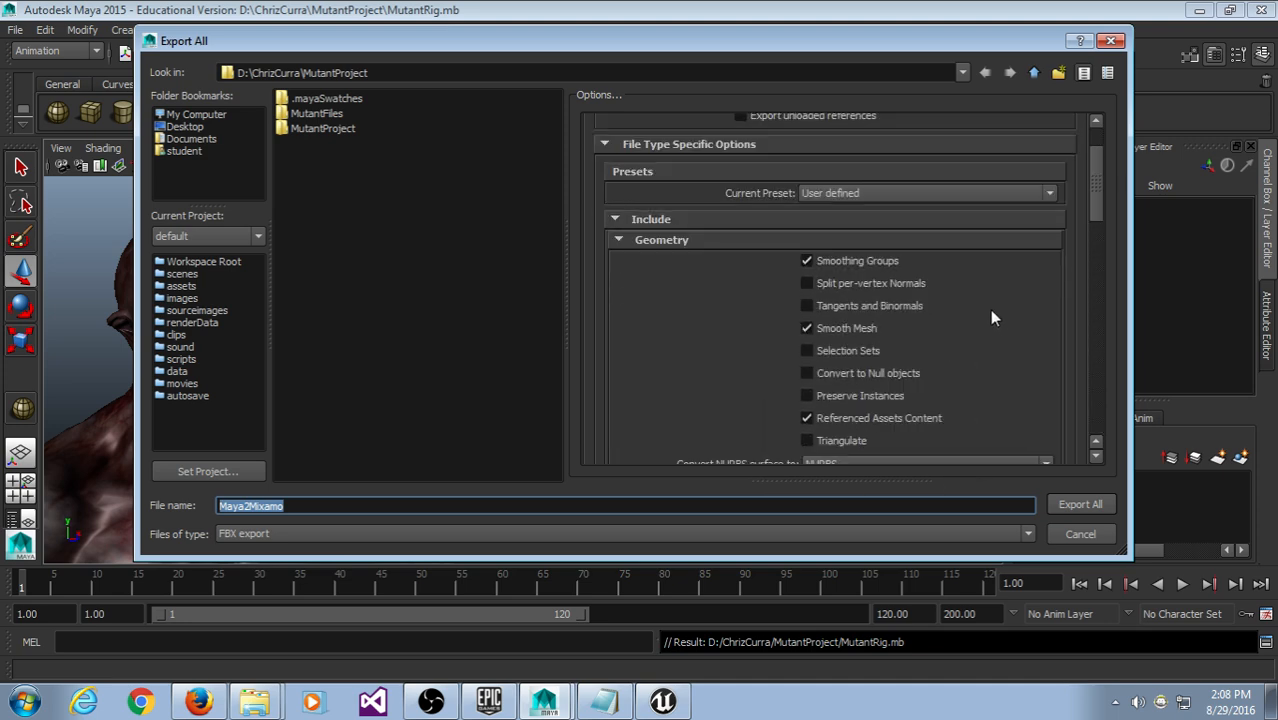
scroll(965, 290, "down", 2)
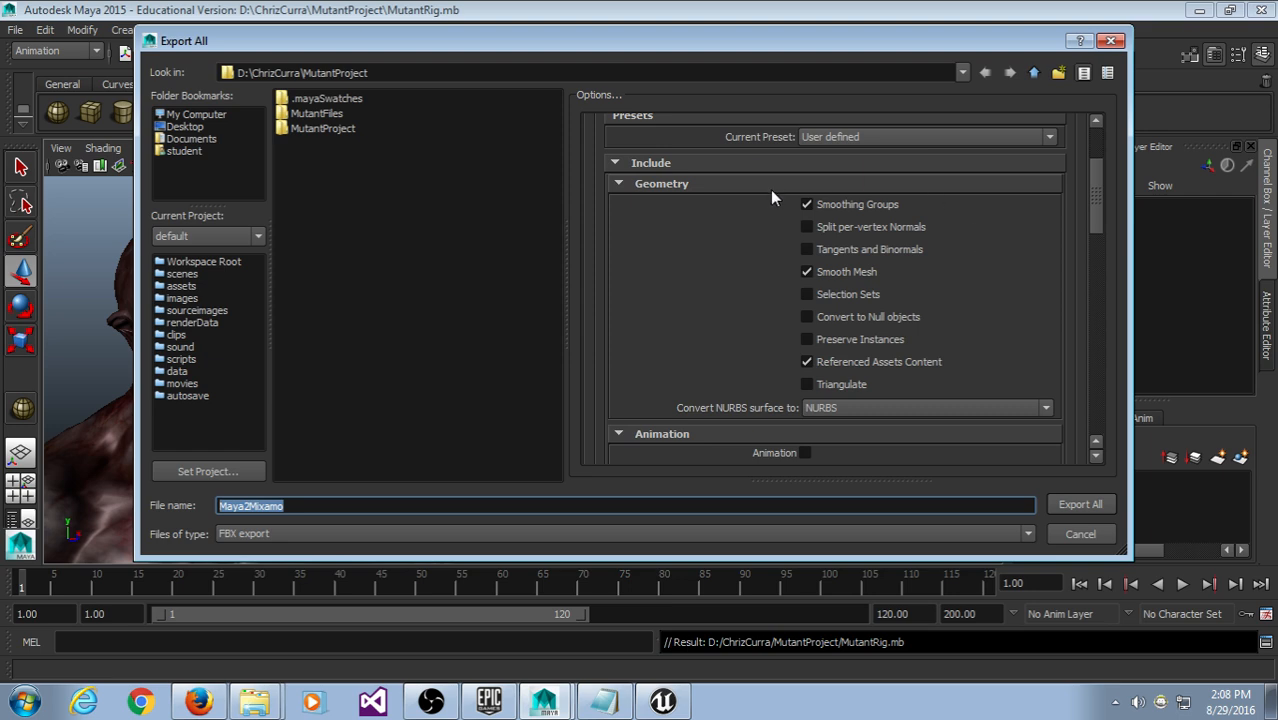
scroll(940, 255, "down", 8)
scroll(939, 259, "down", 3)
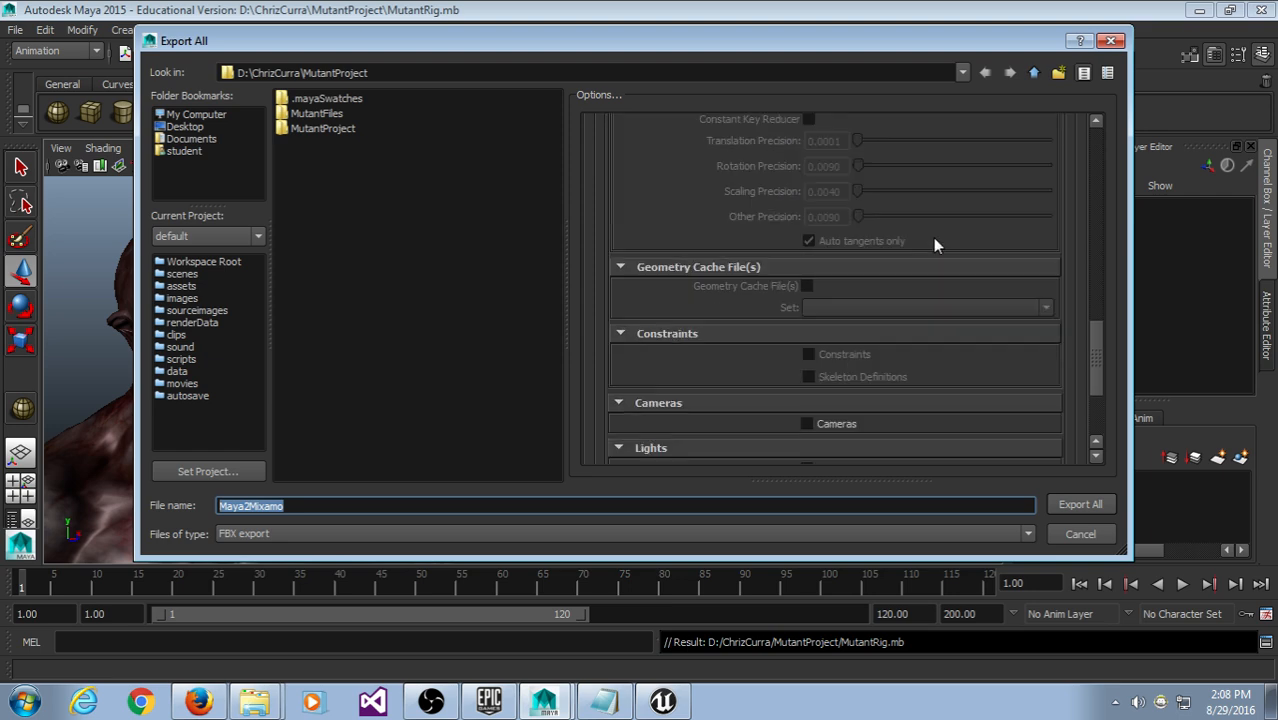
scroll(931, 243, "up", 6)
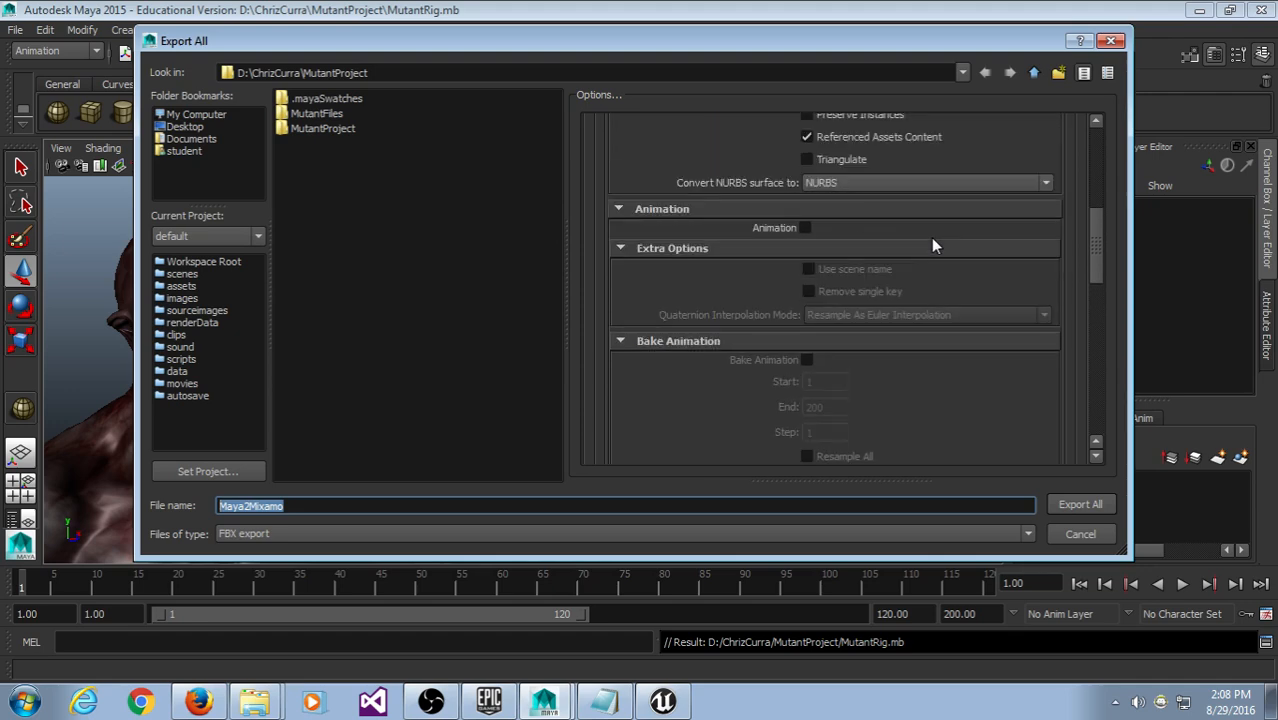
scroll(926, 299, "down", 7)
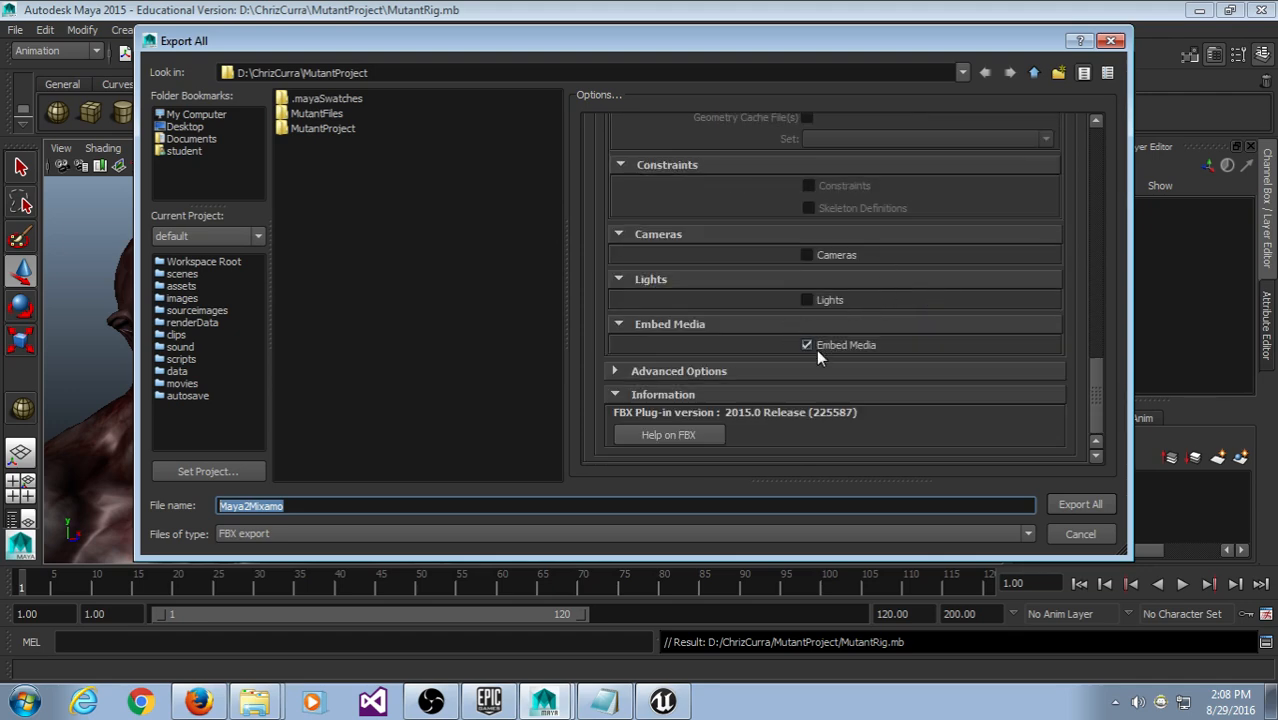
left_click(352, 505)
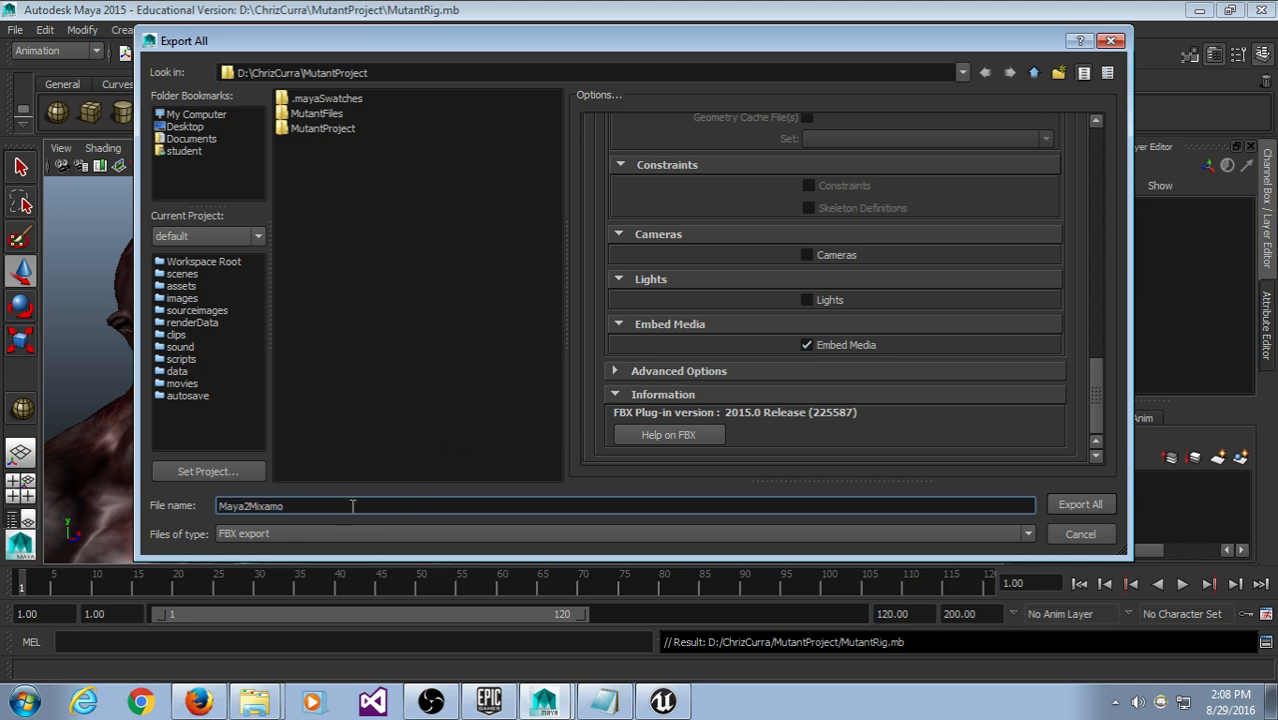
left_click(1072, 503)
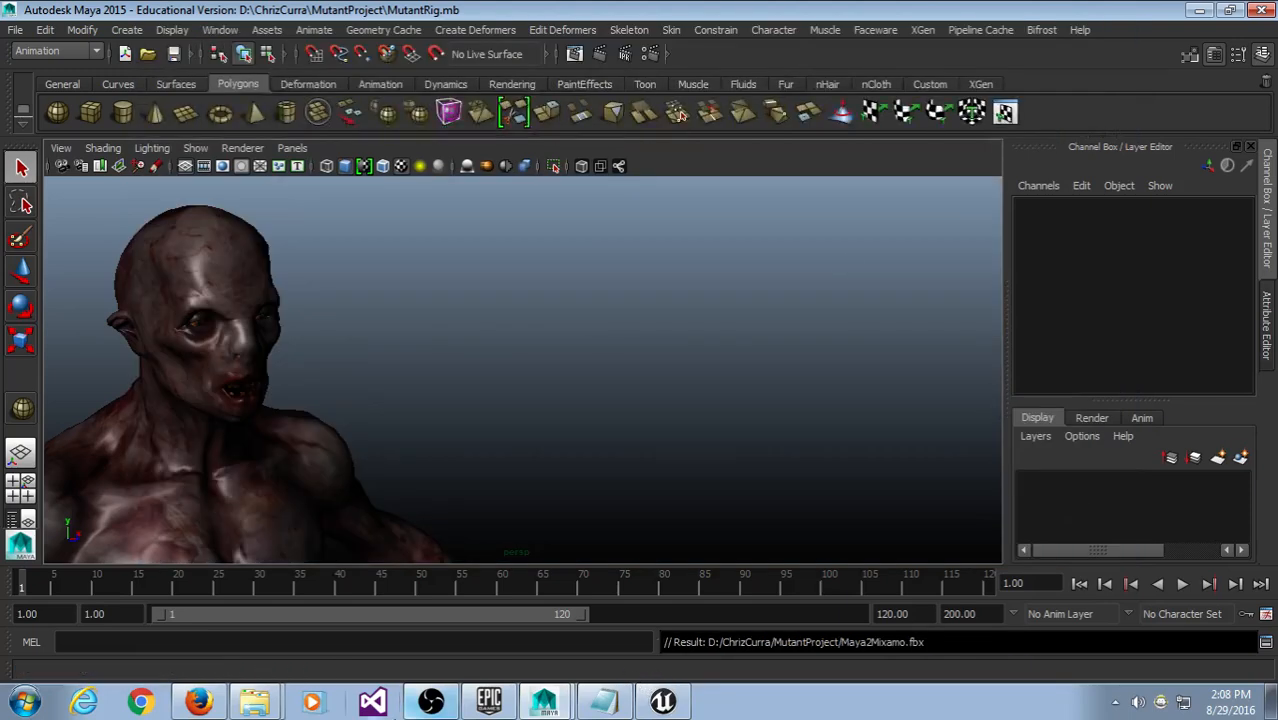
Step: Switch to Firefox and look through the Mixamo home page
left_click(200, 703)
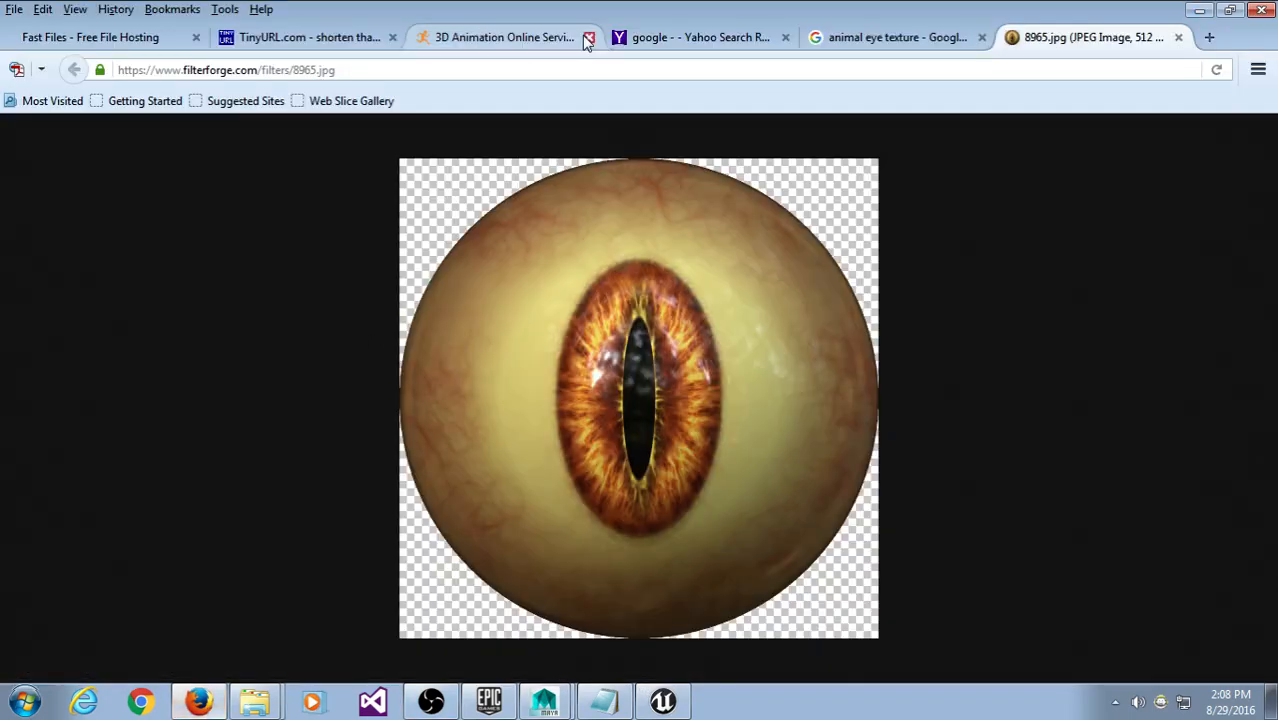
left_click(765, 40)
left_click(500, 42)
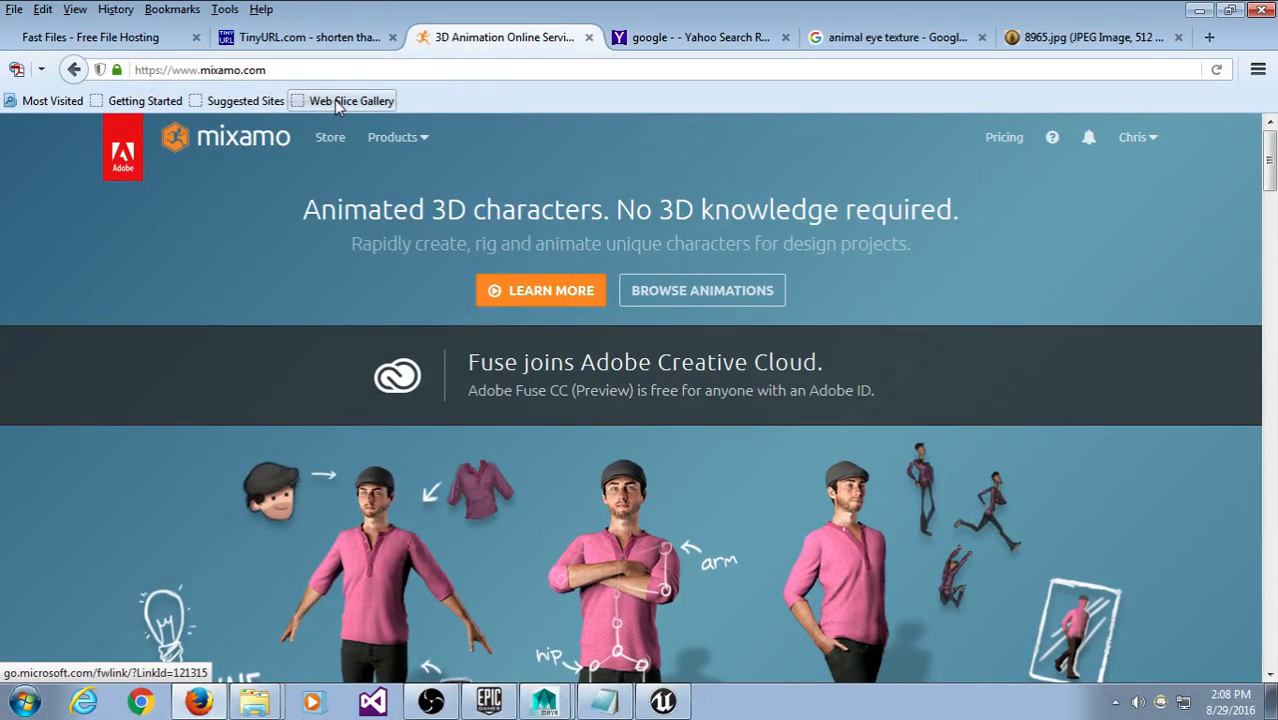
scroll(988, 348, "down", 10)
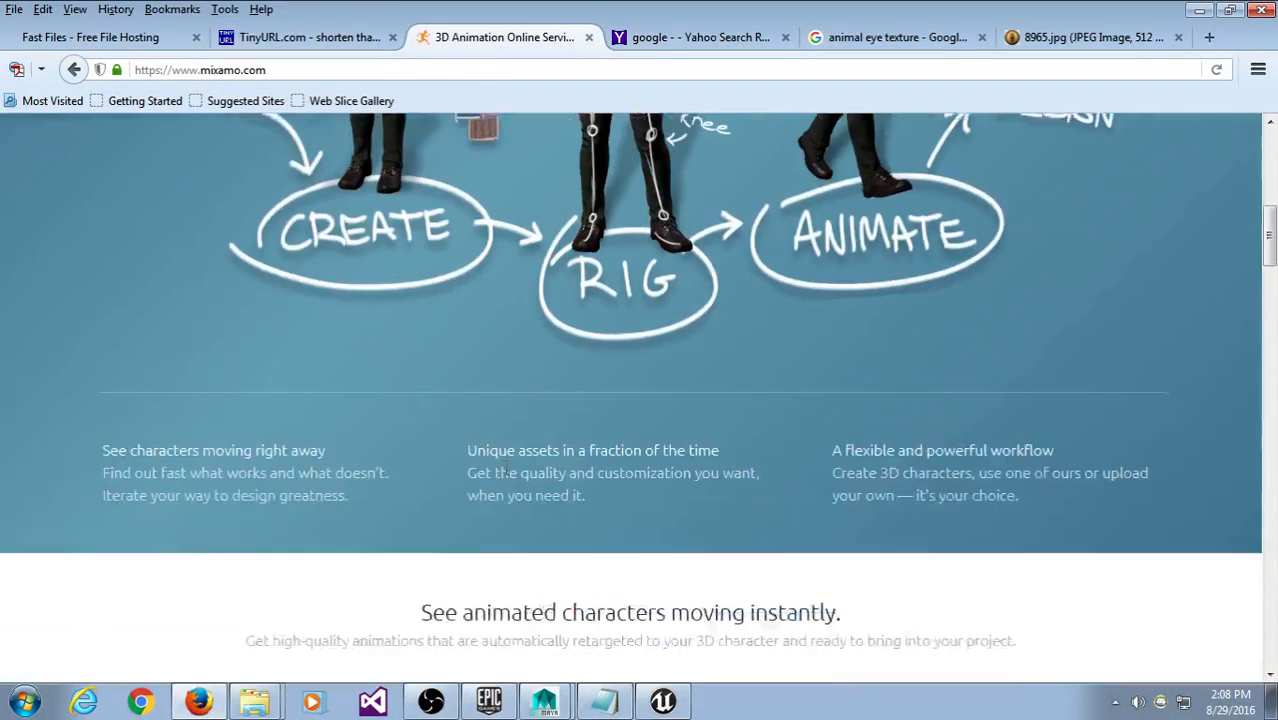
scroll(513, 466, "up", 5)
scroll(514, 458, "down", 5)
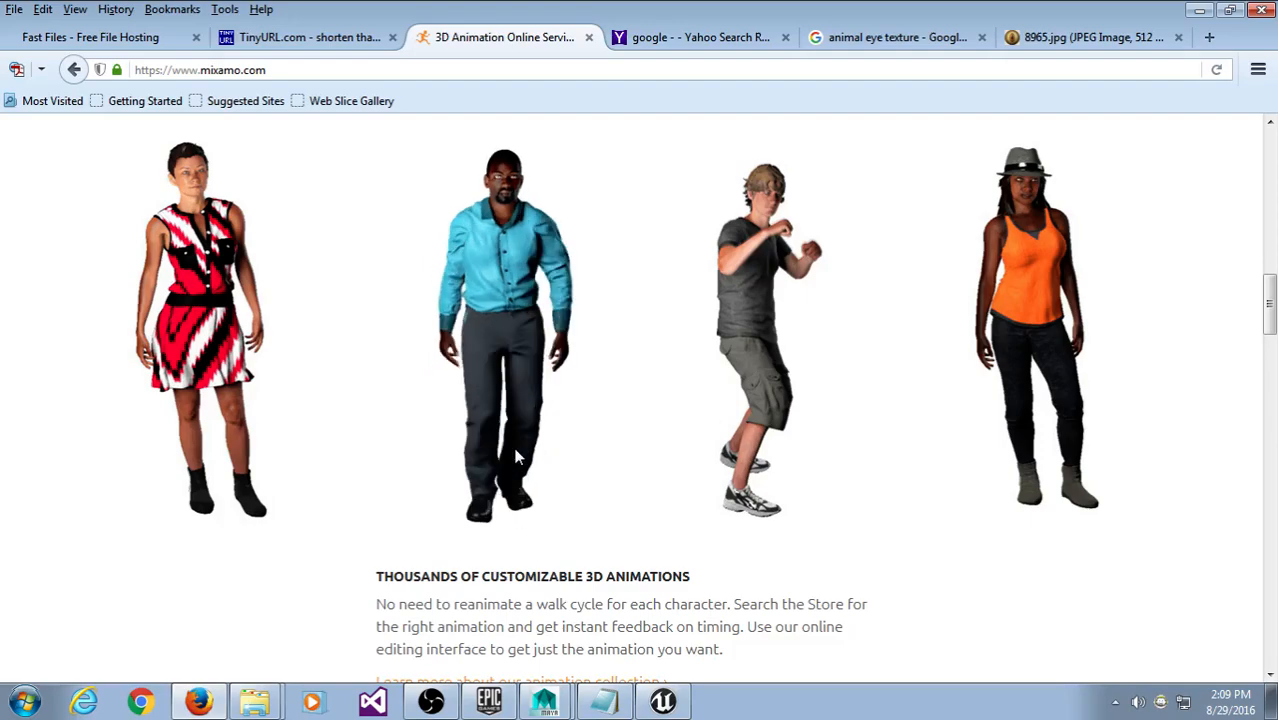
scroll(542, 425, "up", 10)
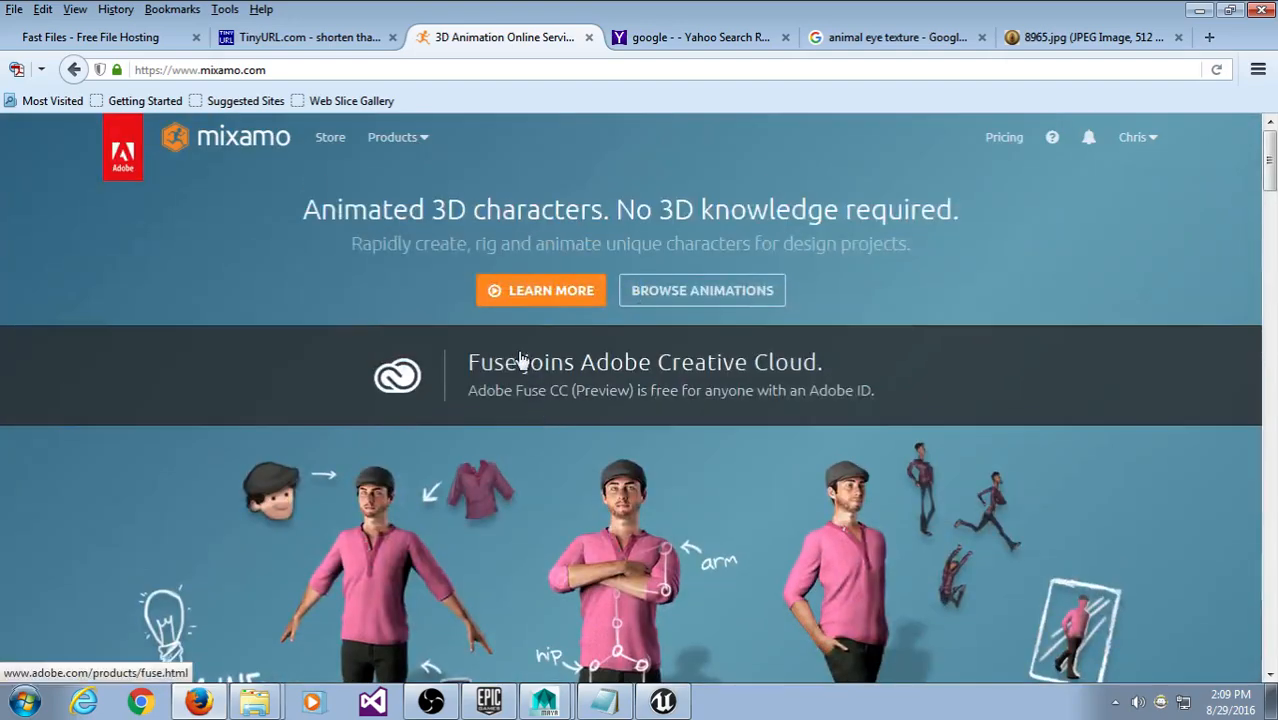
Step: Go to the Mixamo store and open the dialog for uploading a 3D character
left_click(398, 137)
left_click(244, 149)
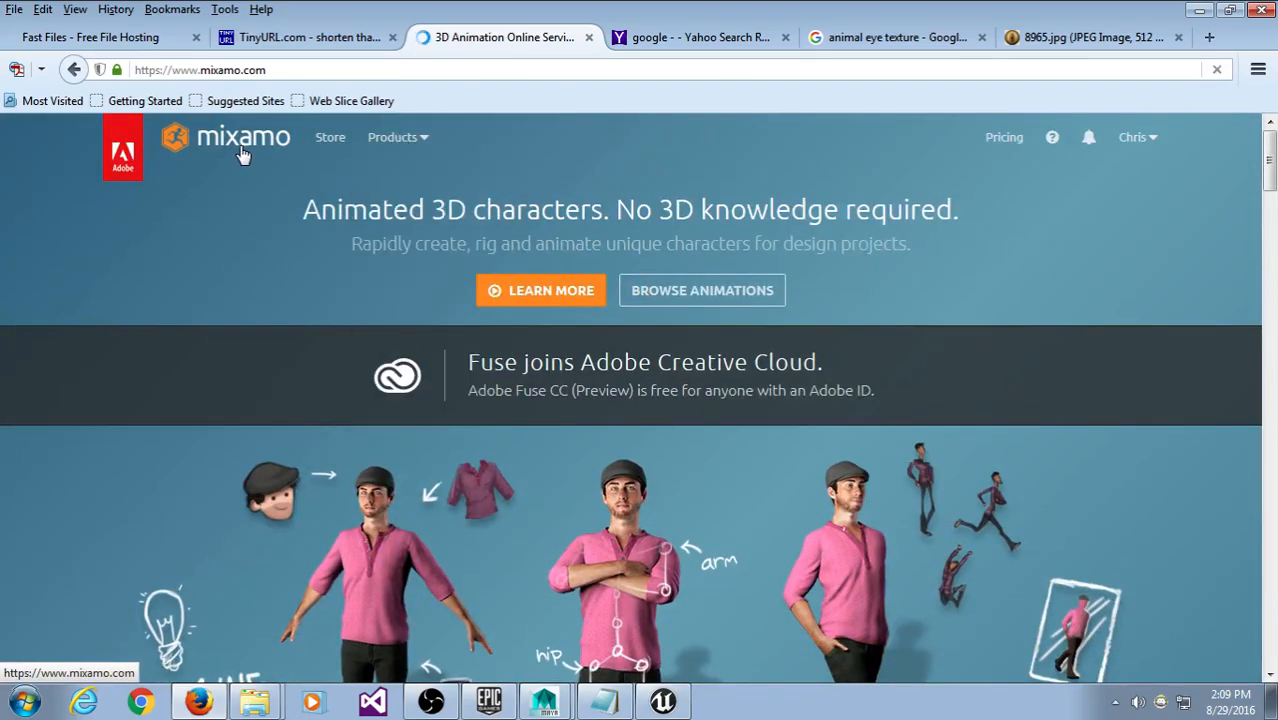
left_click(322, 146)
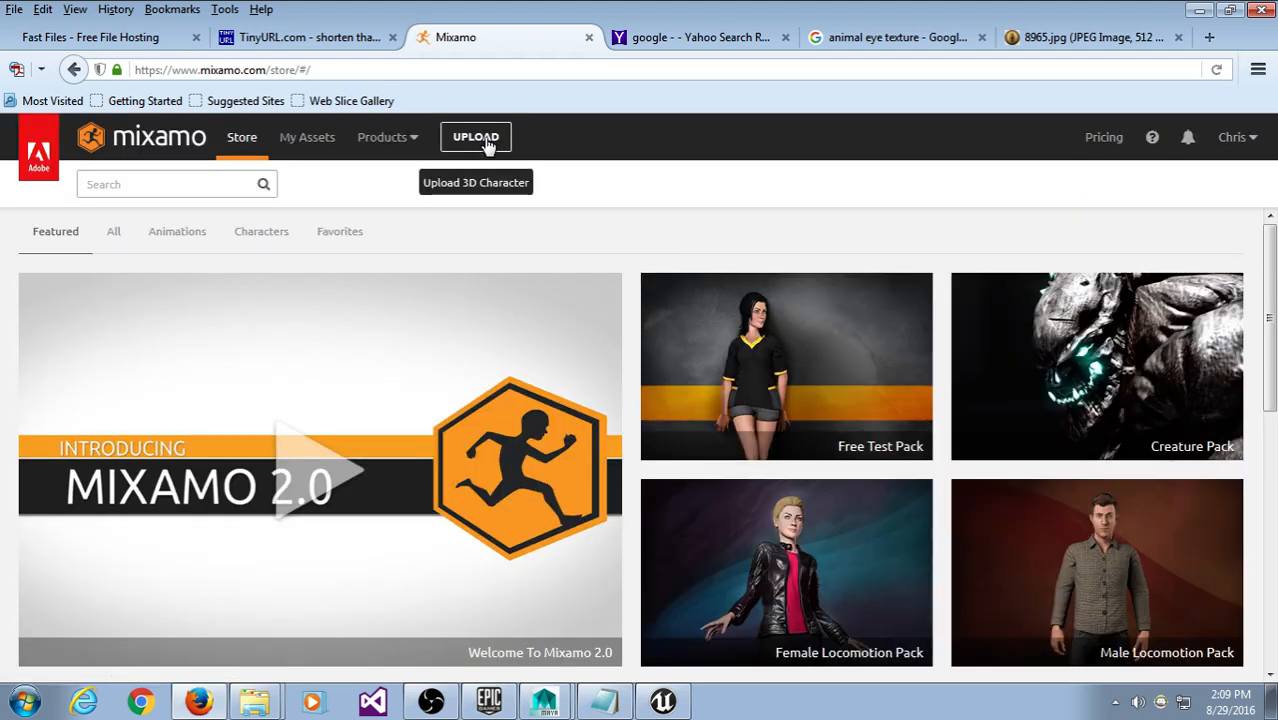
left_click(485, 143)
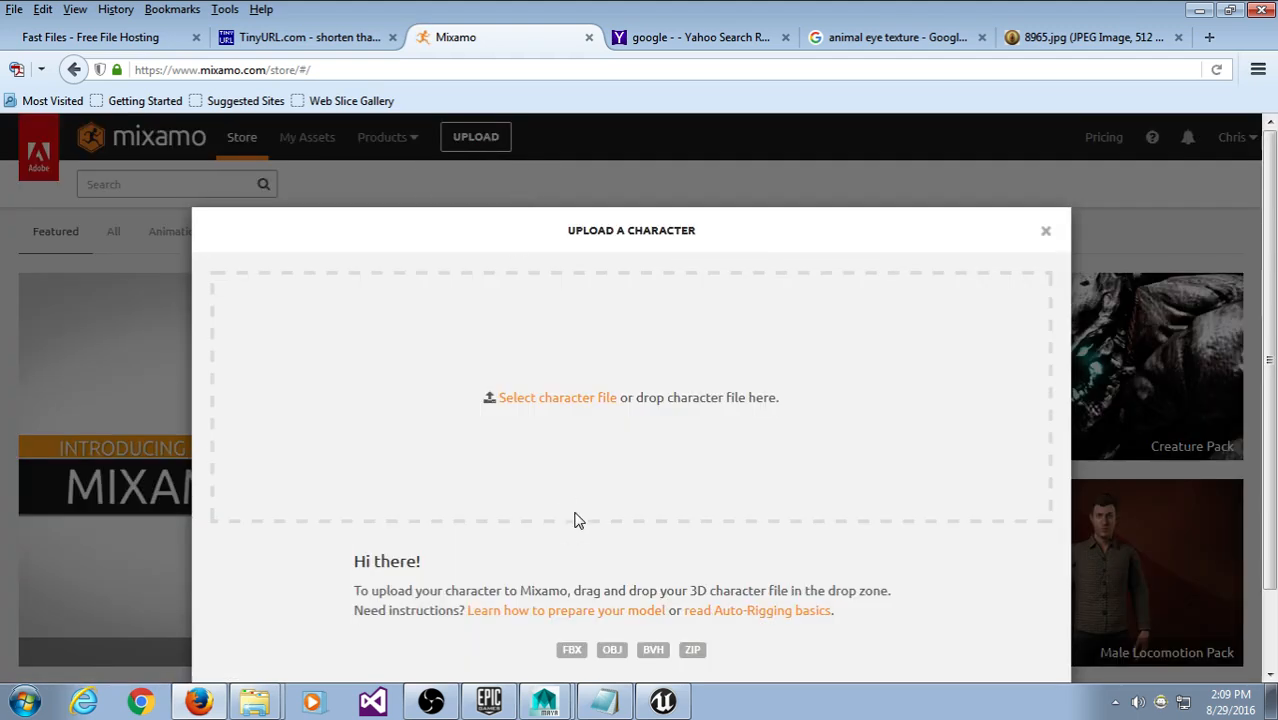
Step: Upload Maya2Mixamo.fbx from the MutantProject folder on the Storage (D:) drive as the character file
left_click(557, 399)
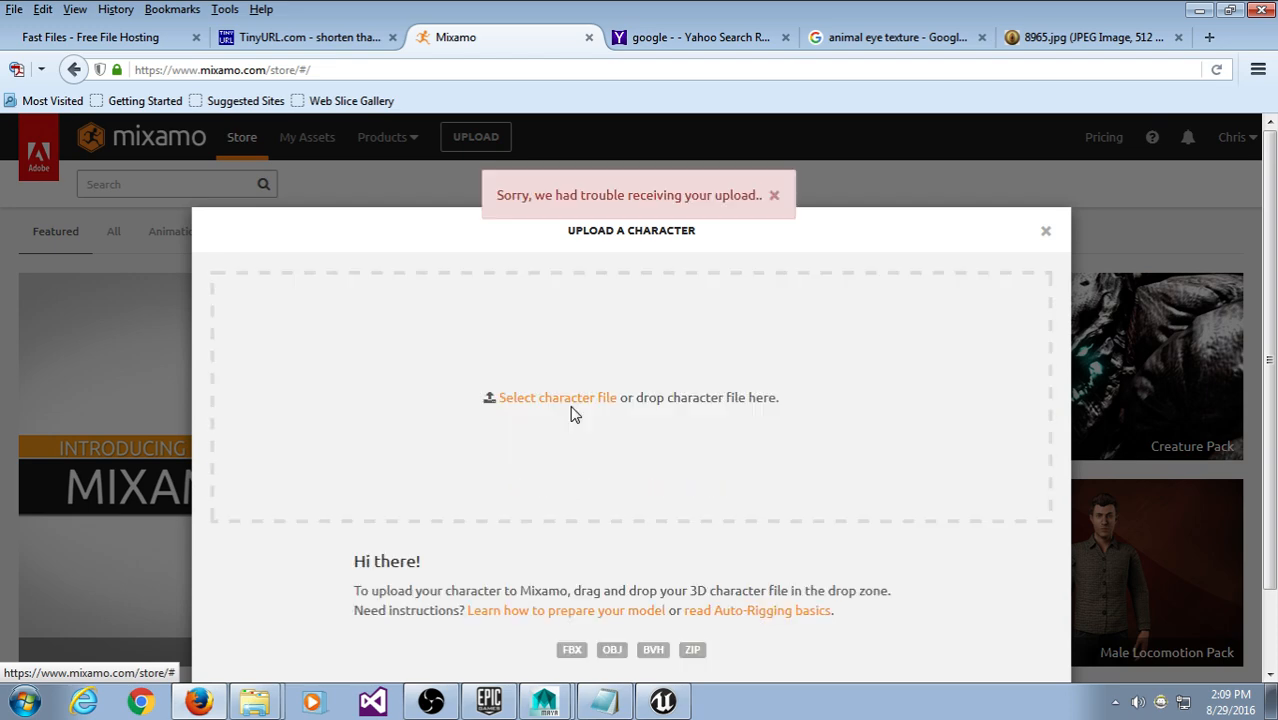
left_click(557, 400)
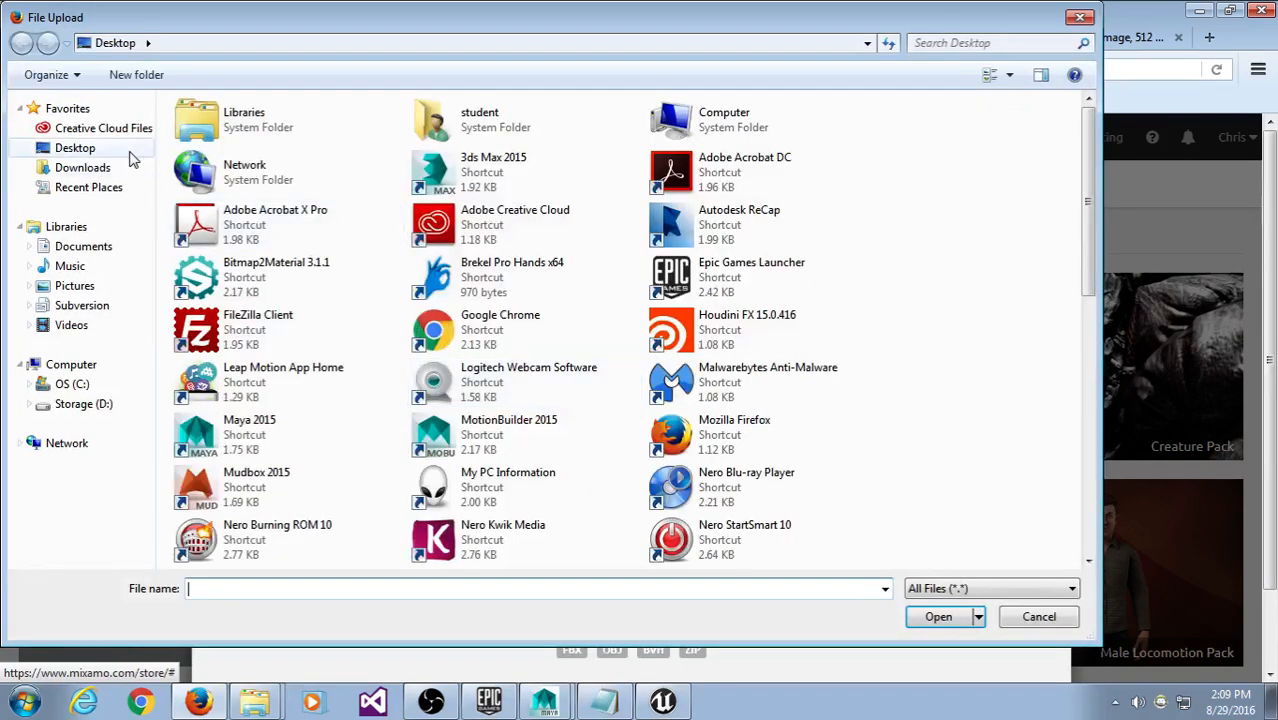
left_click(84, 403)
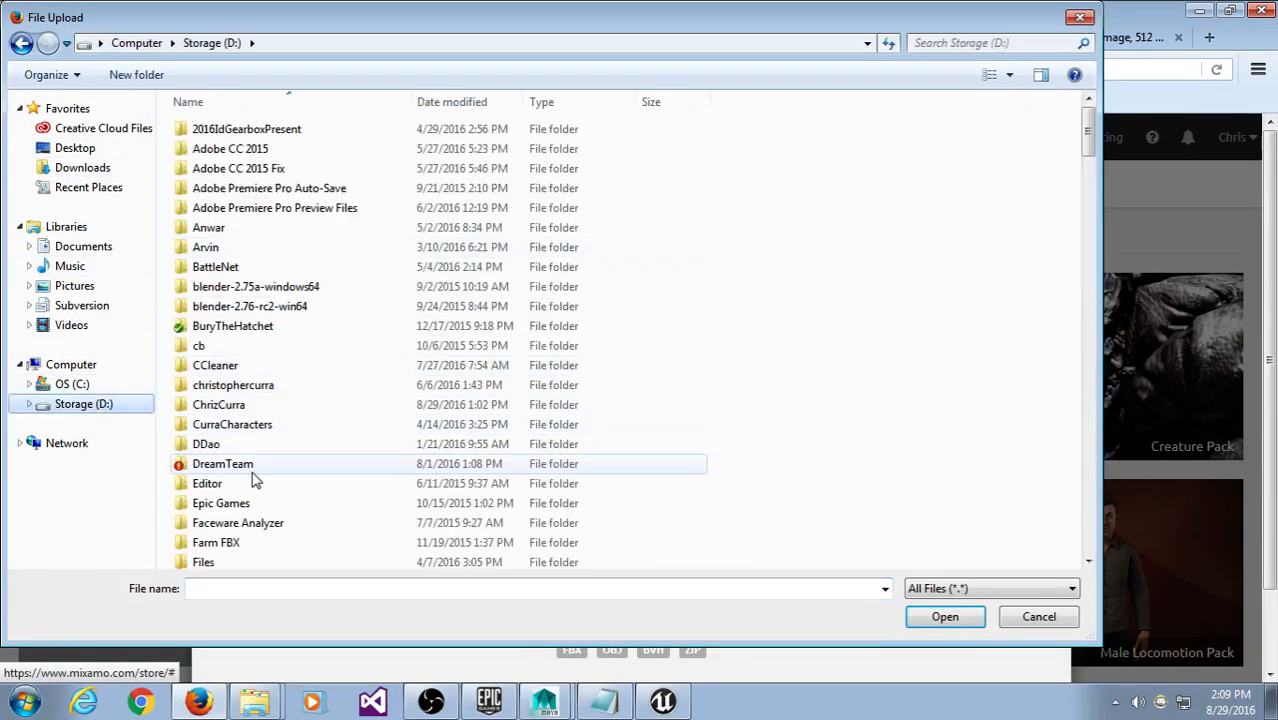
double_click(258, 406)
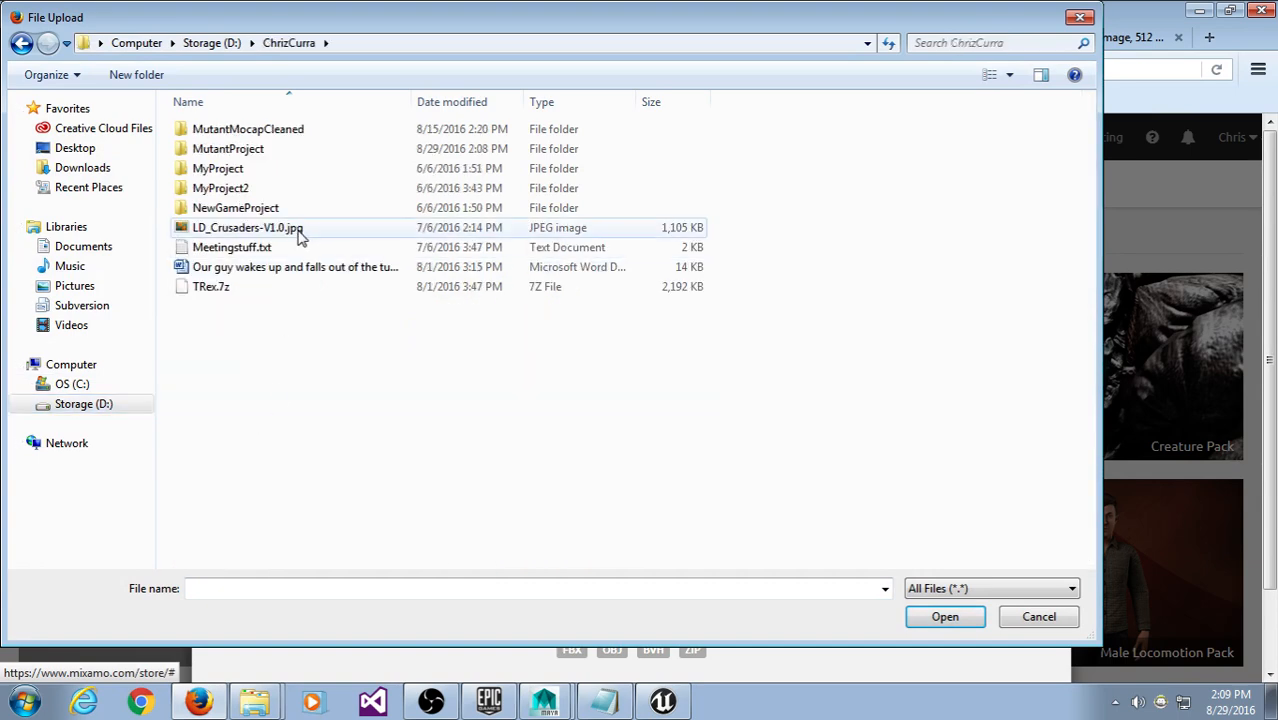
double_click(250, 149)
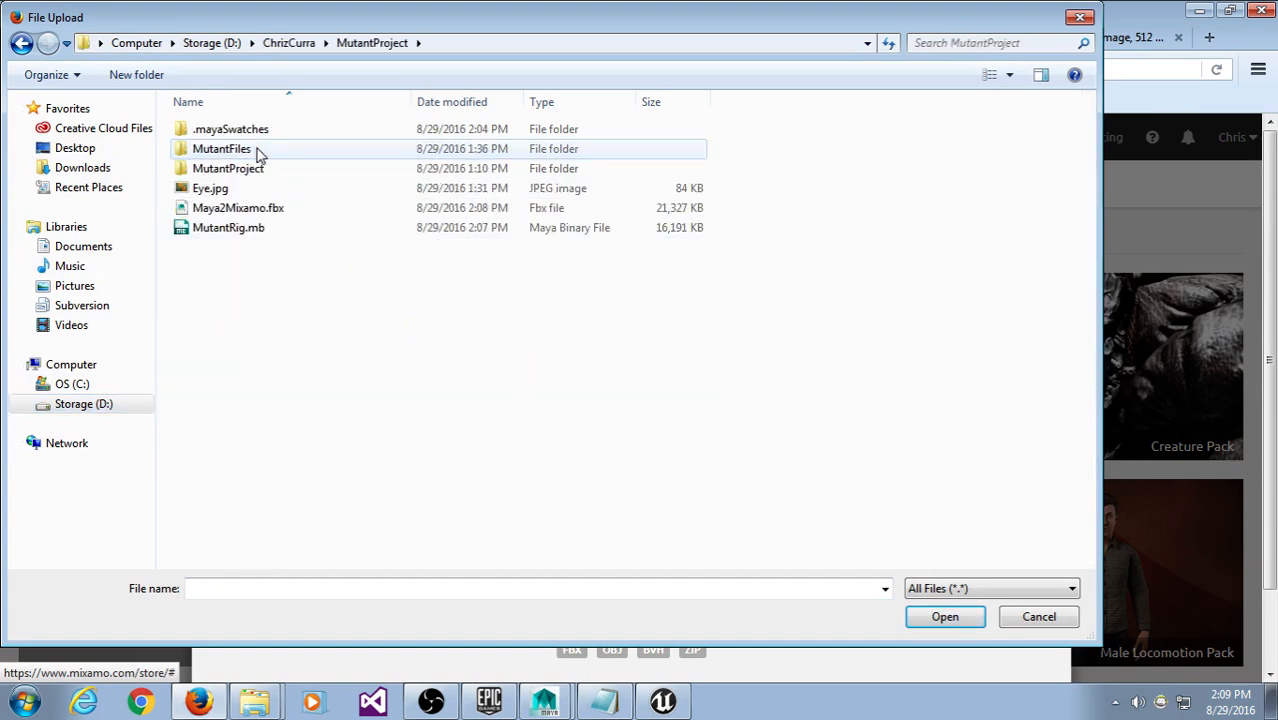
left_click(268, 209)
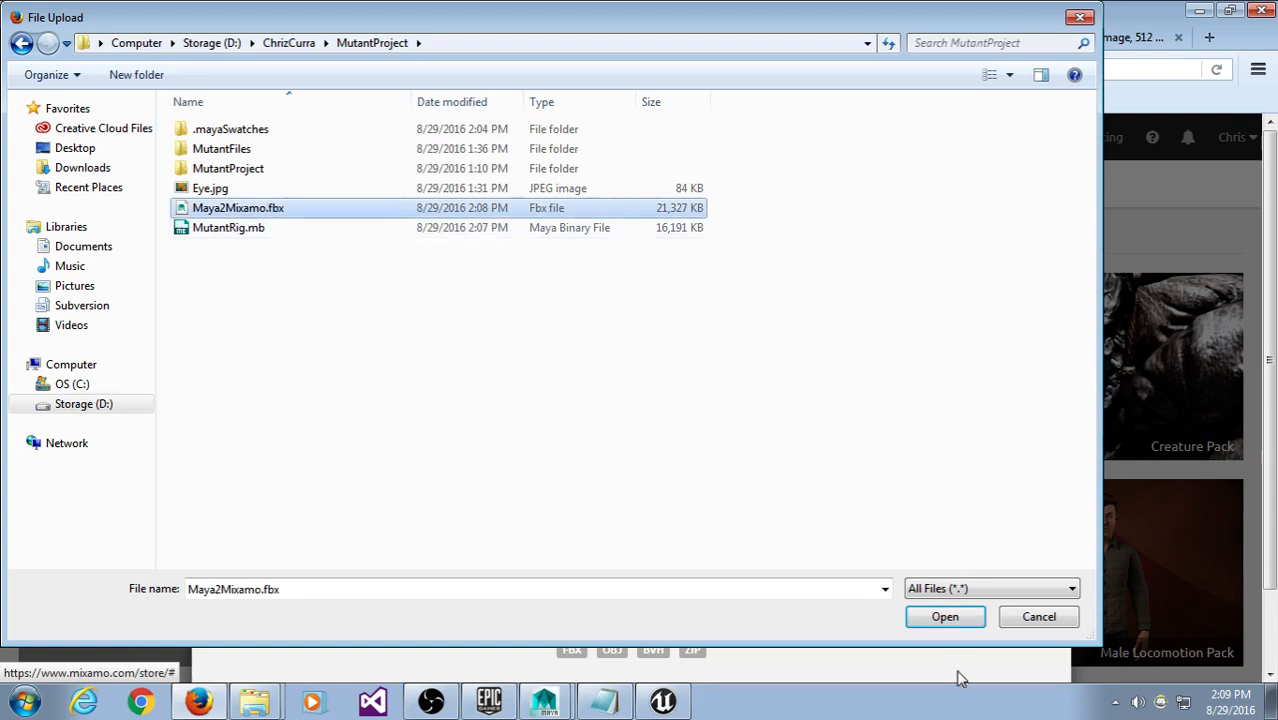
left_click(948, 616)
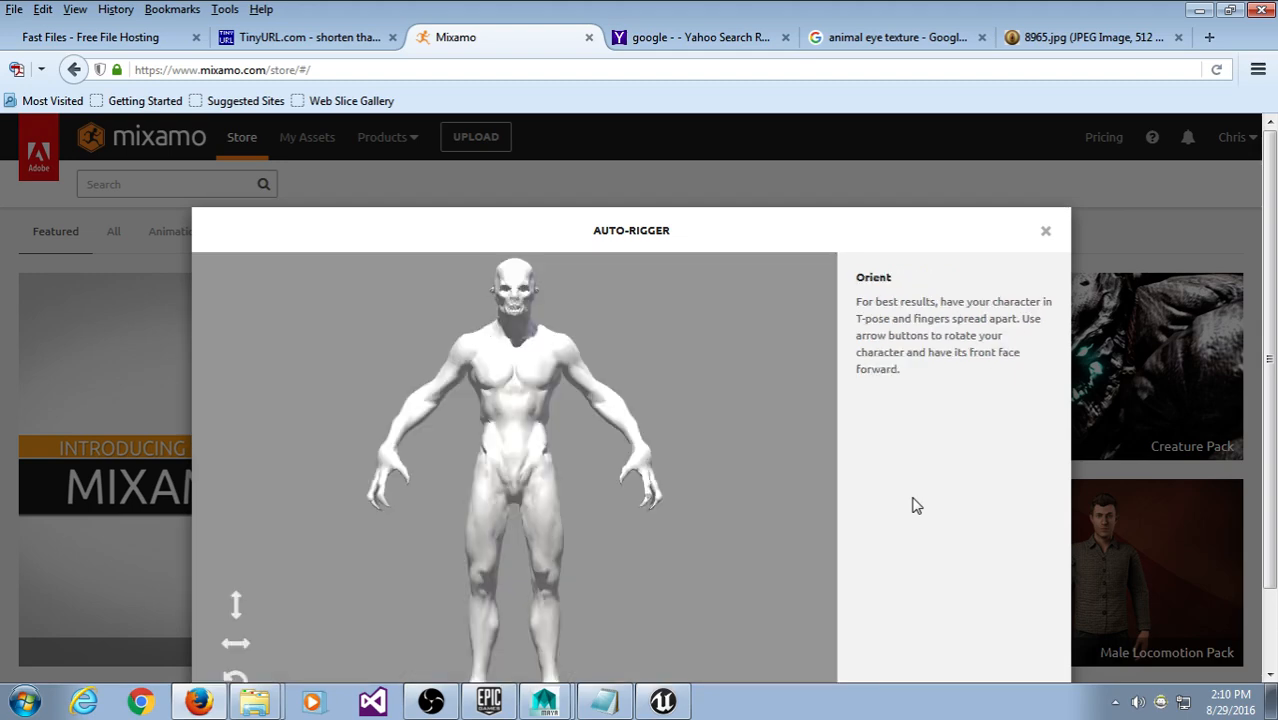
Step: Accept the mutant's orientation and place the wrist, chin, elbow, knee and groin markers on its body with symmetry on
scroll(659, 435, "down", 2)
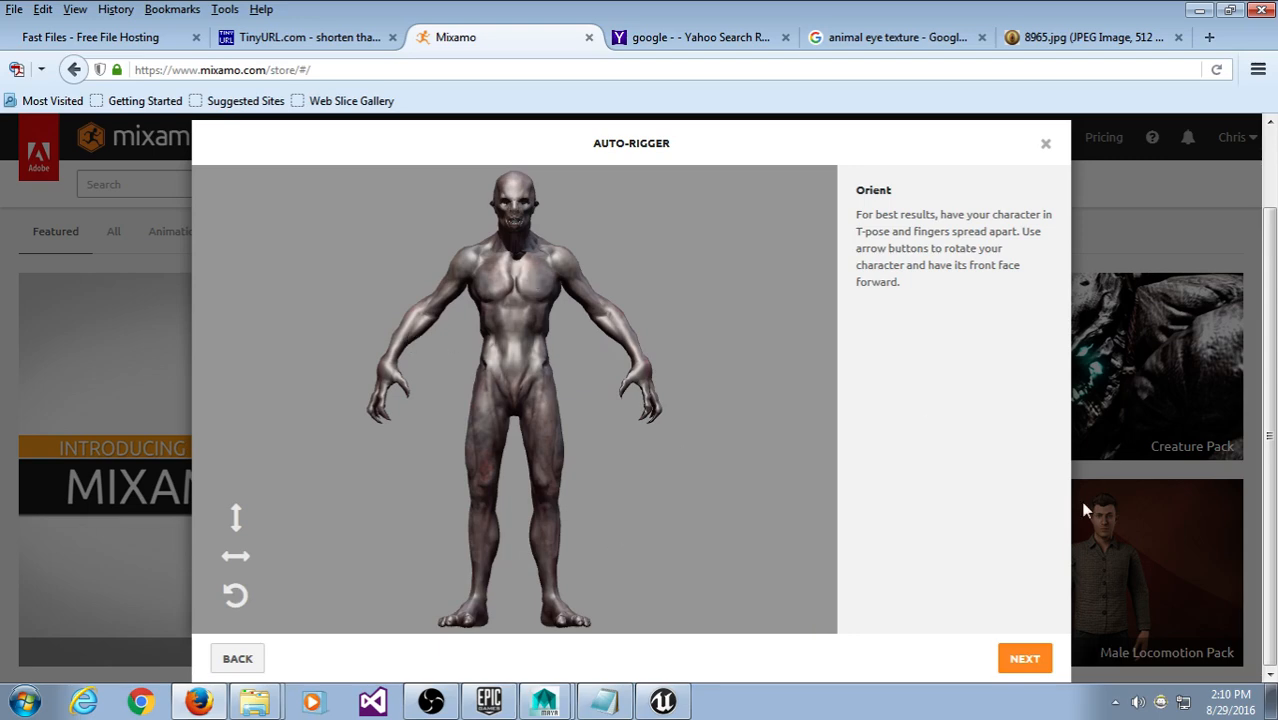
left_click(1032, 654)
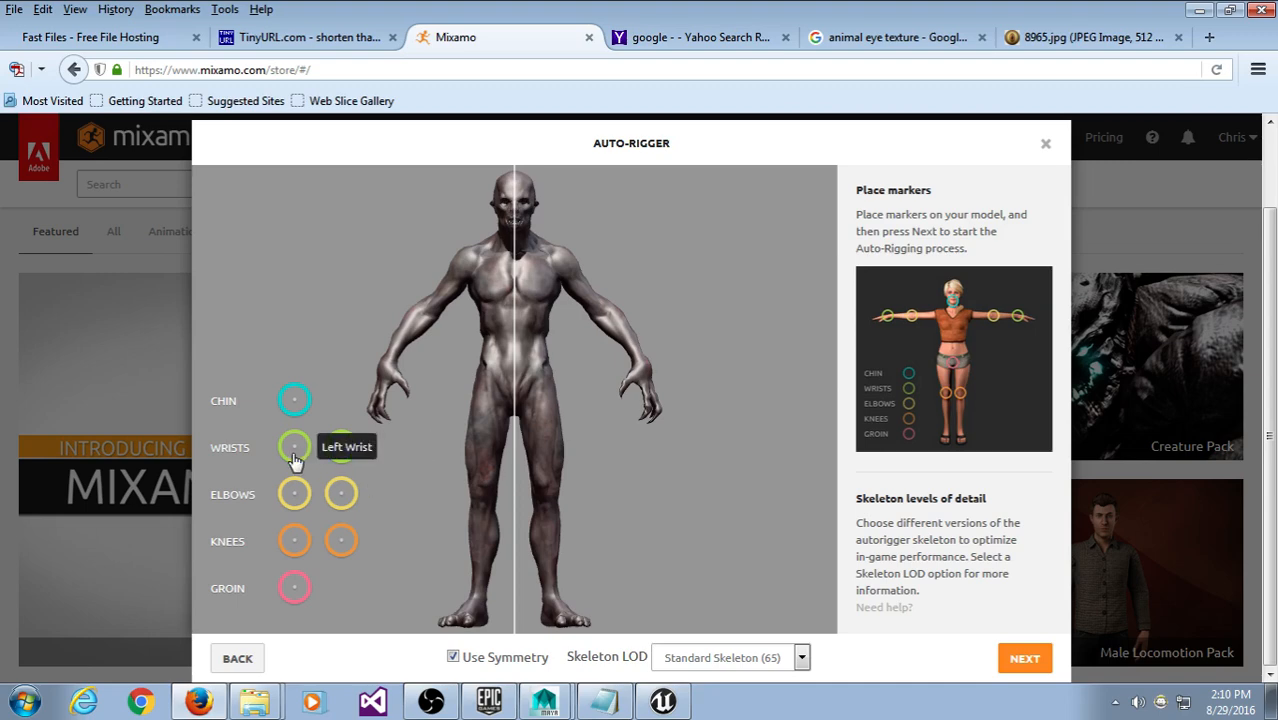
mouse_move(295, 460)
left_mouse_down()
mouse_move(590, 403)
mouse_move(641, 370)
left_mouse_up()
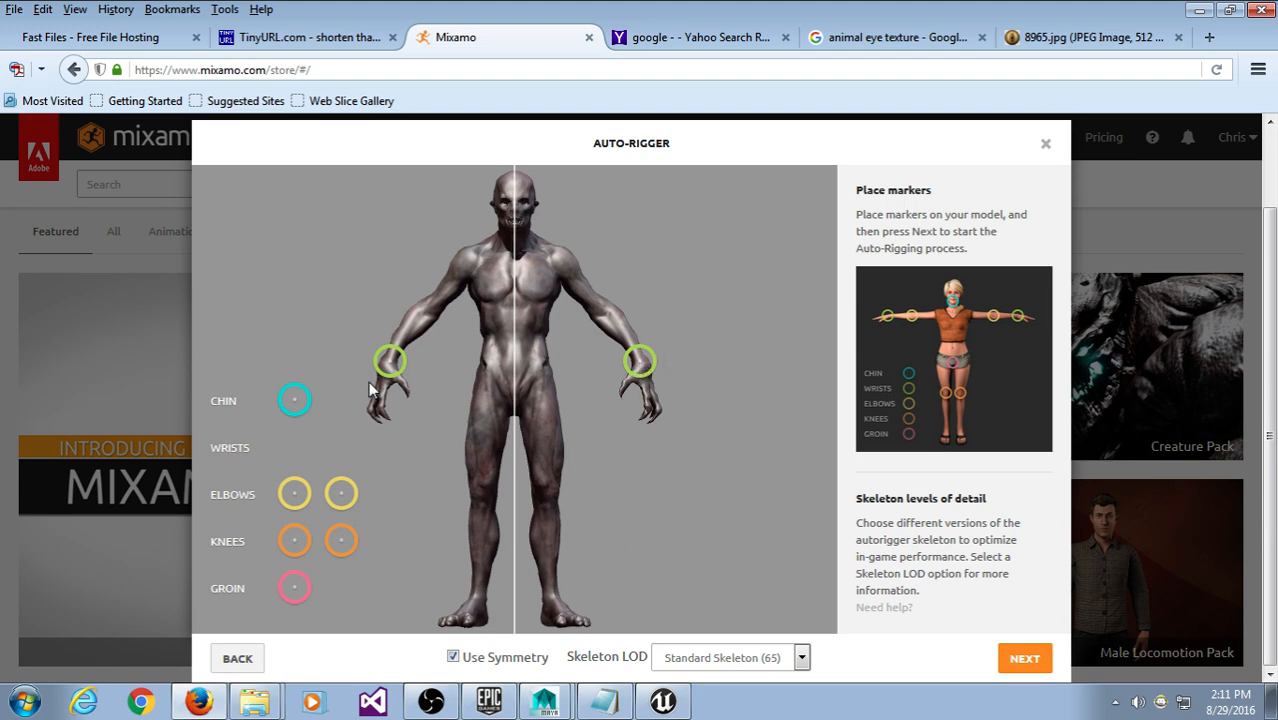
mouse_move(294, 400)
left_mouse_down()
mouse_move(516, 208)
mouse_move(516, 230)
left_mouse_up()
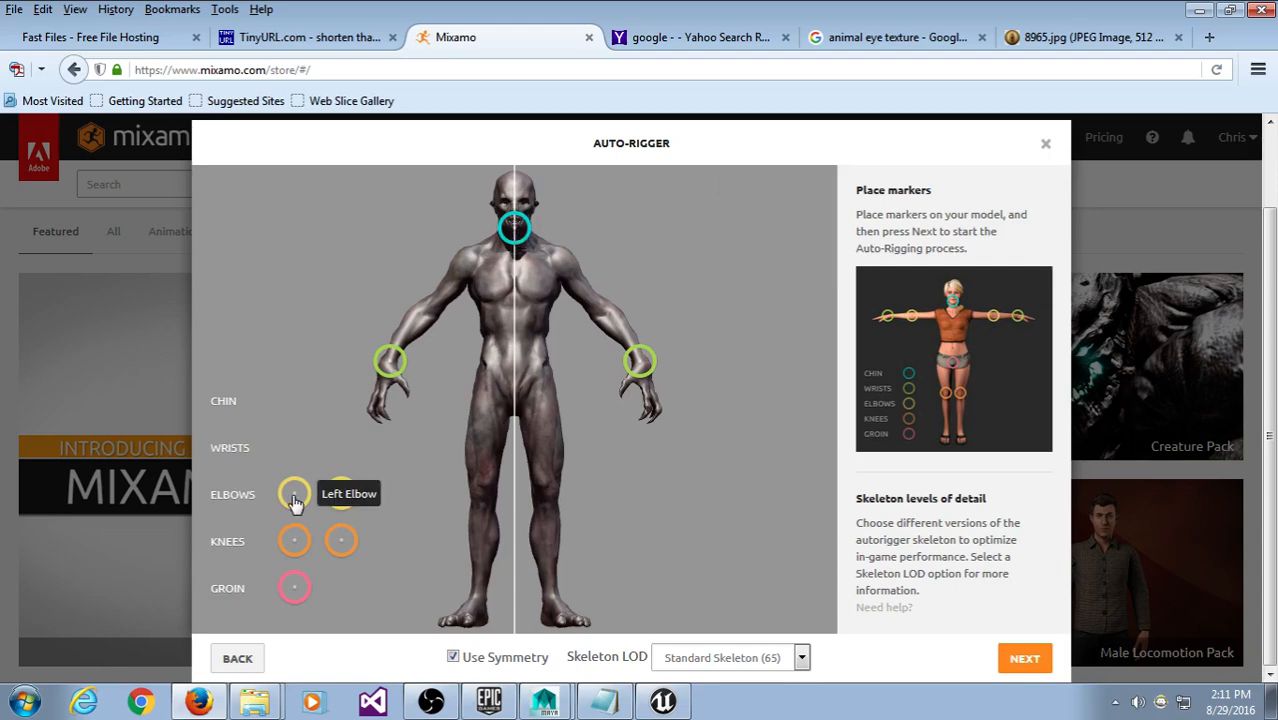
mouse_move(294, 500)
left_mouse_down()
mouse_move(556, 370)
mouse_move(585, 322)
mouse_move(607, 320)
left_mouse_up()
mouse_move(341, 540)
left_mouse_down()
mouse_move(493, 503)
mouse_move(548, 505)
left_mouse_up()
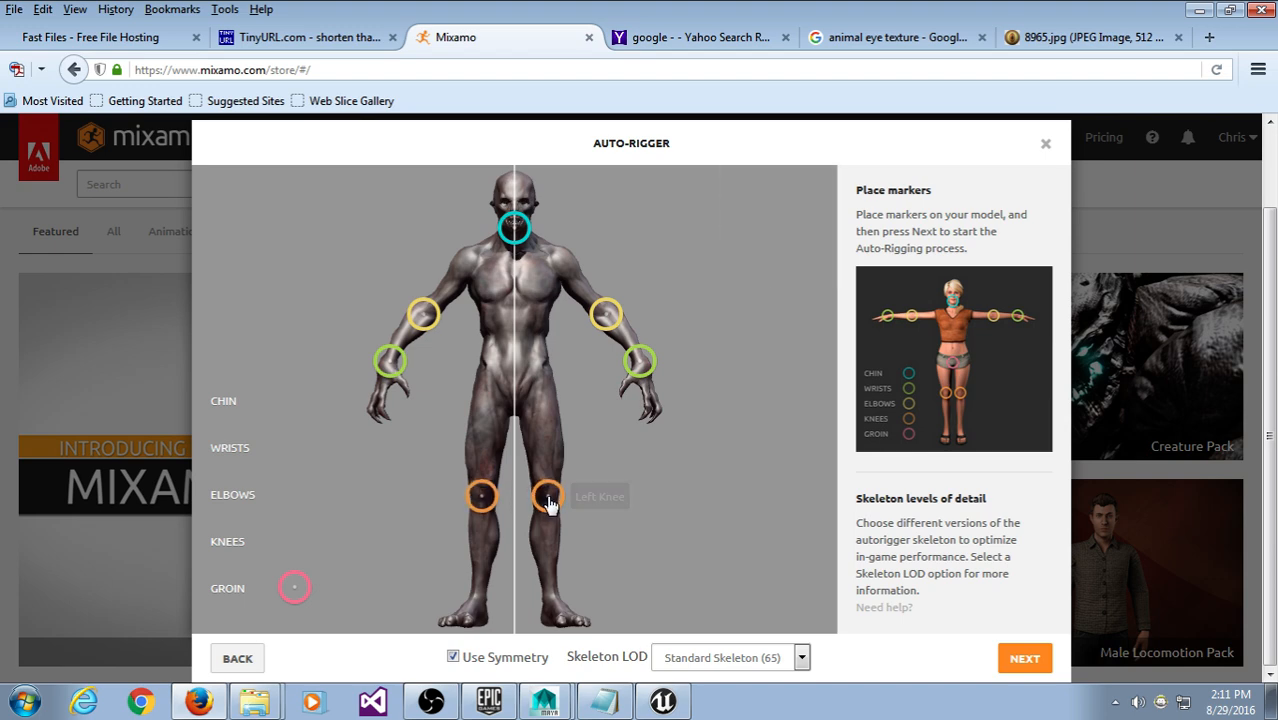
mouse_move(294, 588)
left_mouse_down()
mouse_move(479, 480)
mouse_move(519, 398)
left_mouse_up()
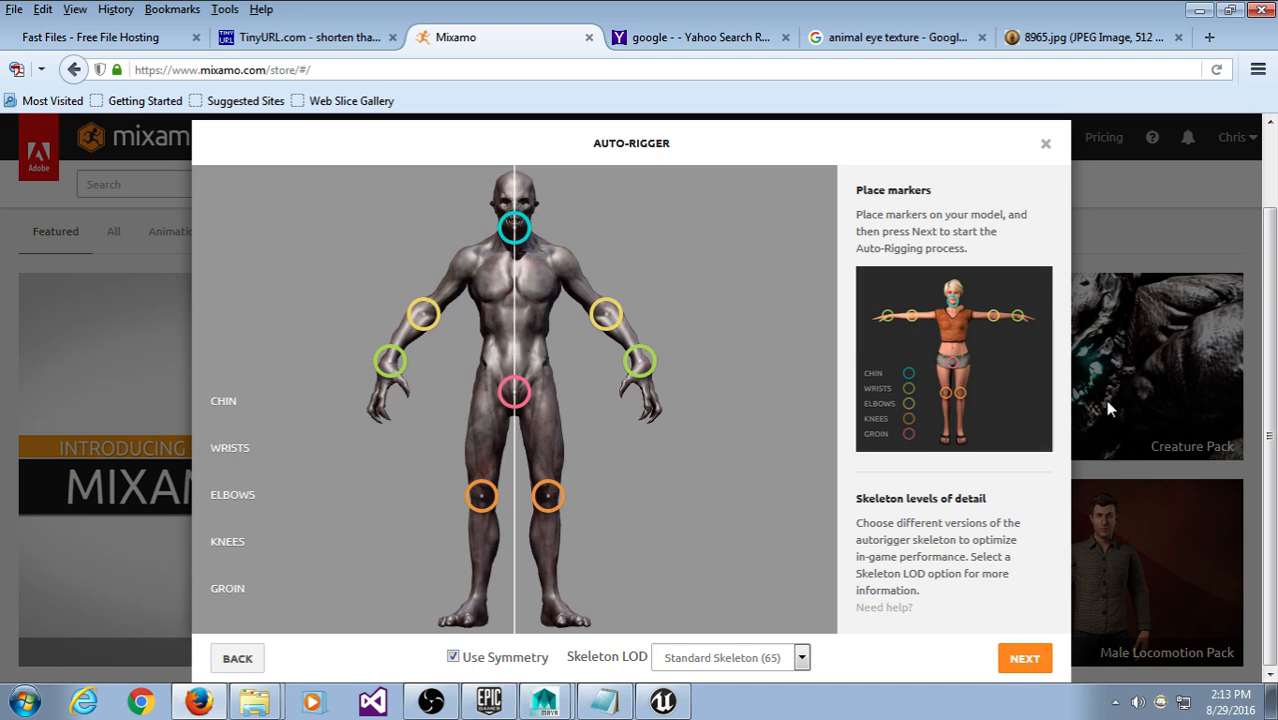
Step: Check the skeleton detail options, keep Standard Skeleton (65), and start the auto-rigging
left_click(695, 660)
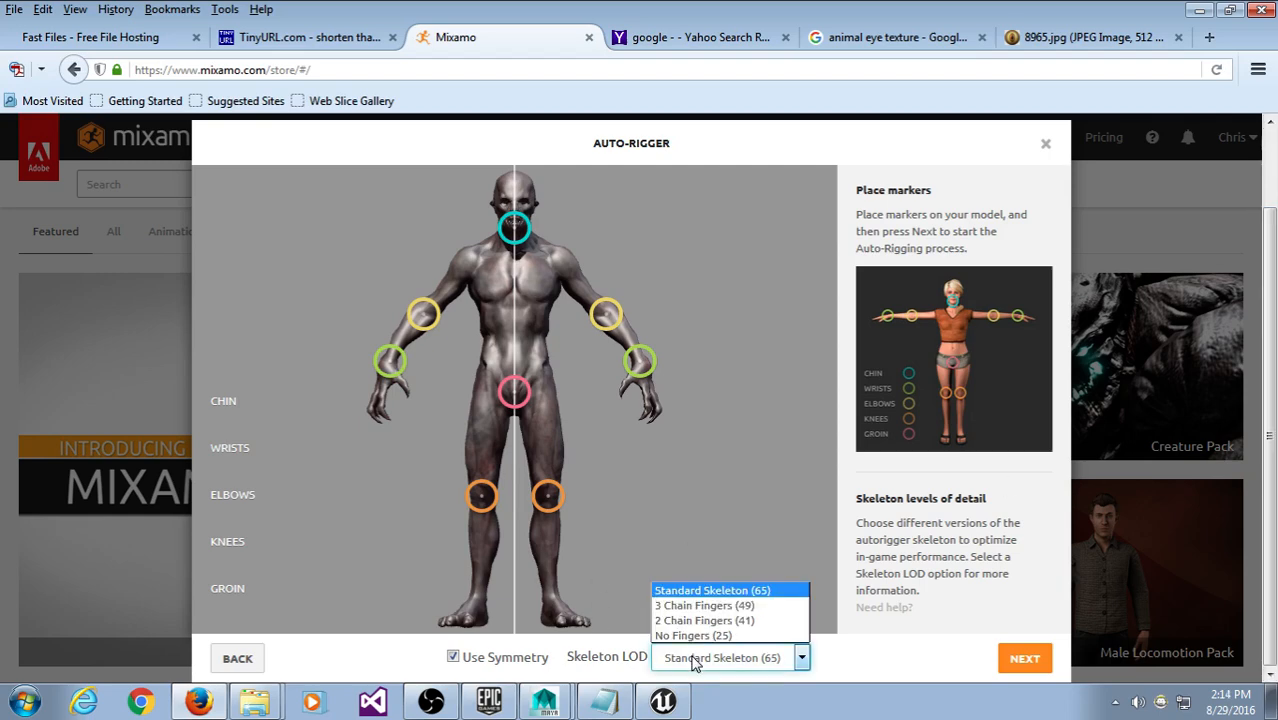
left_click(875, 629)
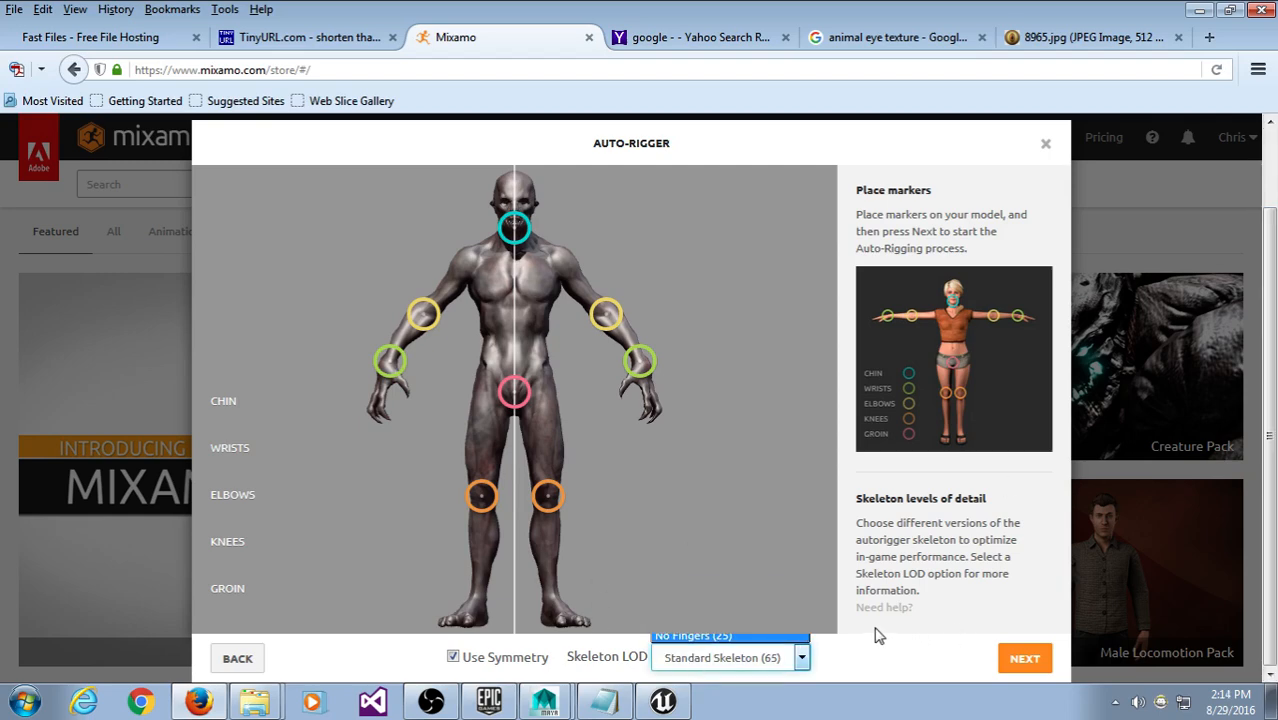
left_click(1027, 659)
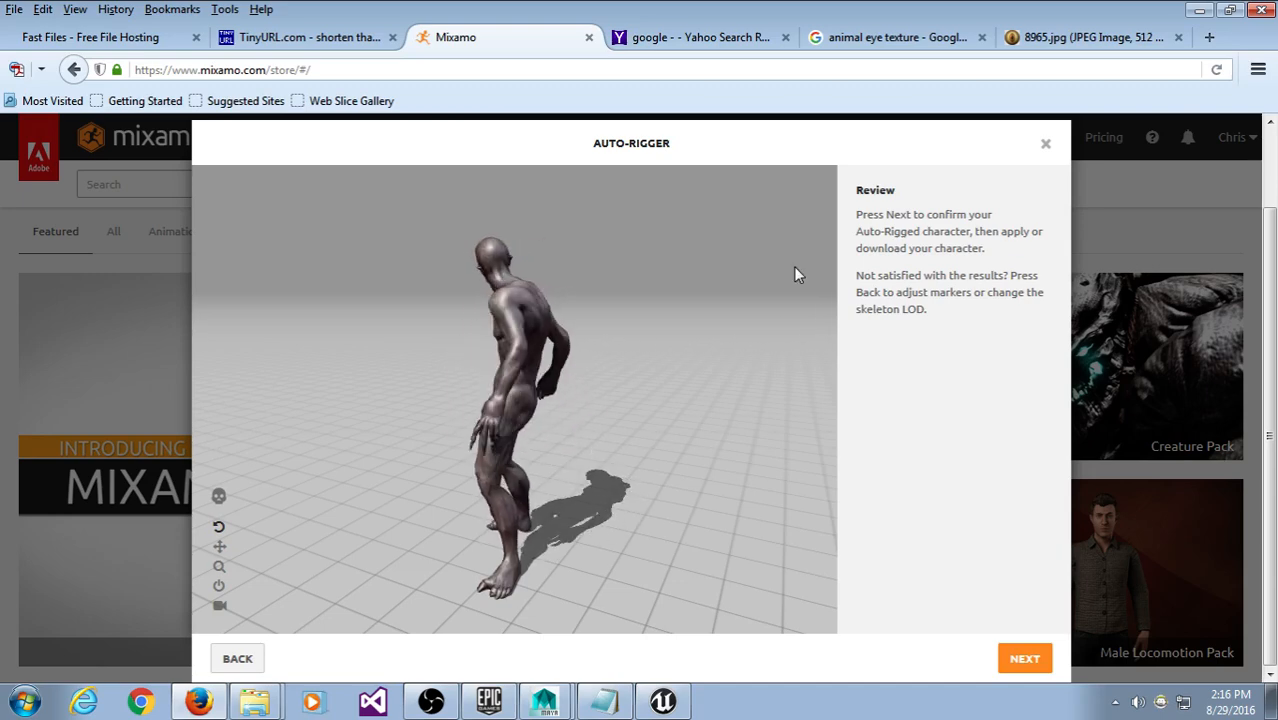
Step: Approve the auto-rigged mutant and continue to animating it
left_click(1025, 660)
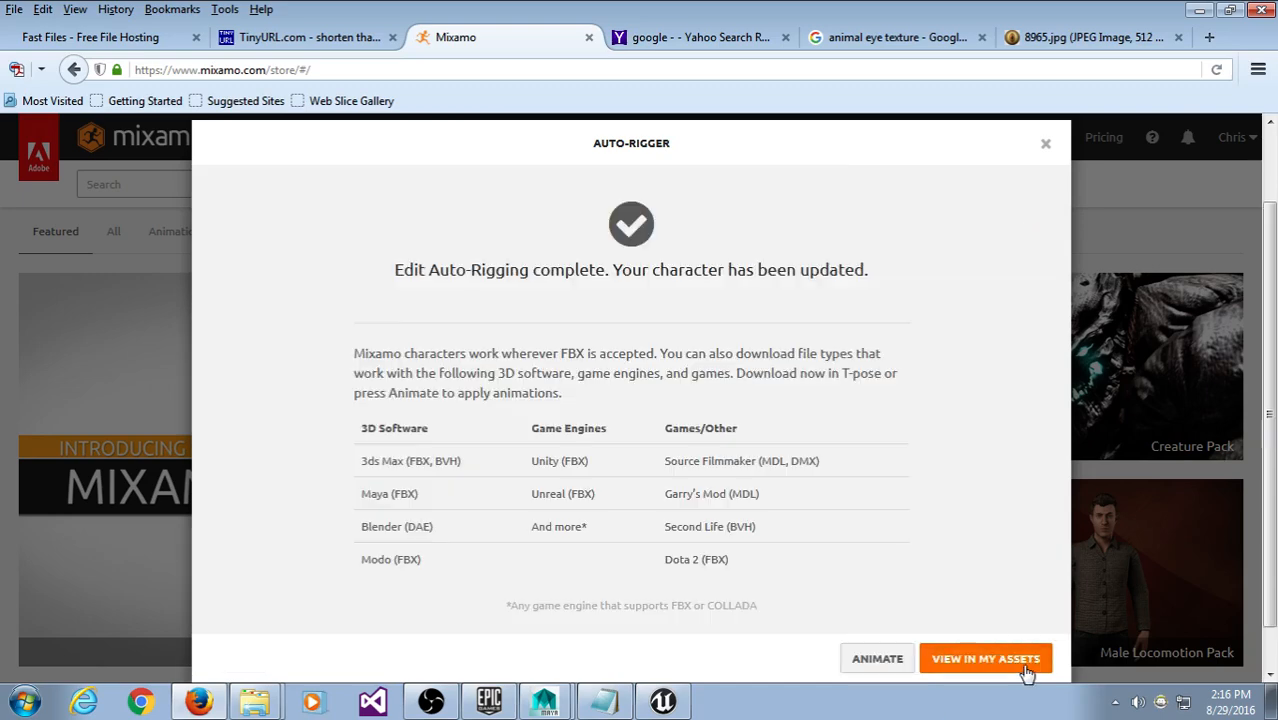
scroll(1028, 673, "down", 1)
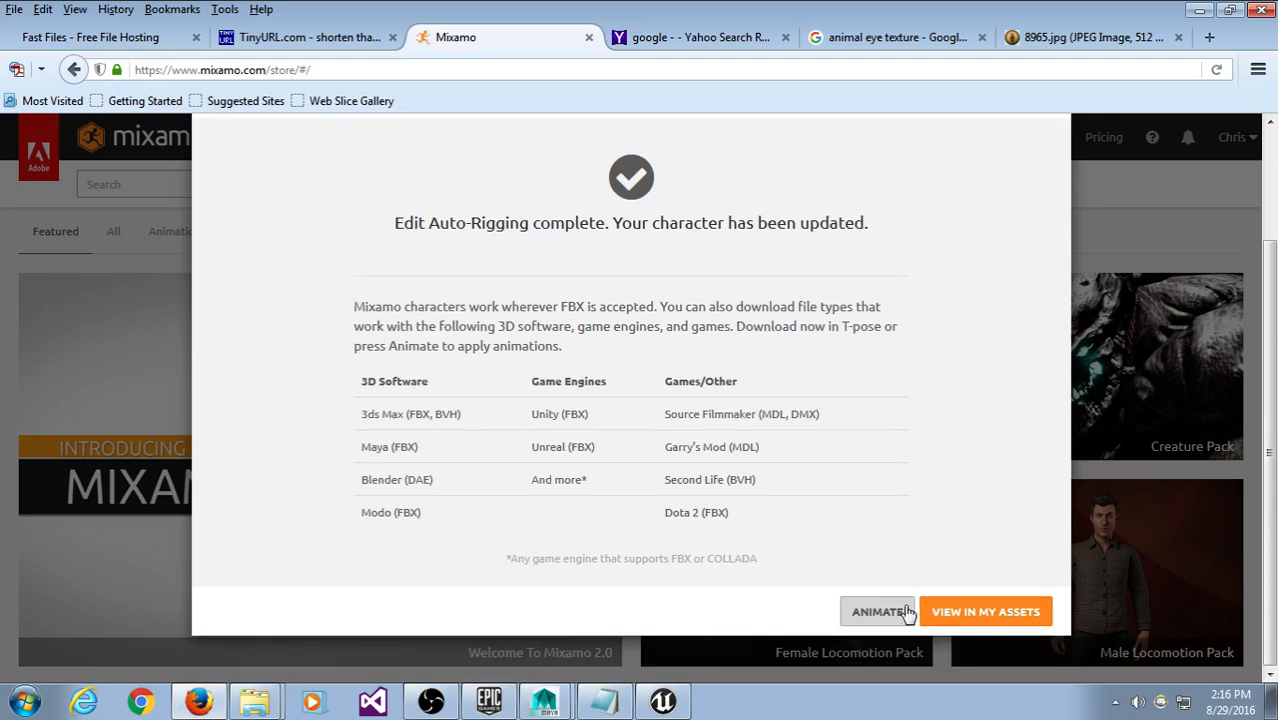
left_click(903, 607)
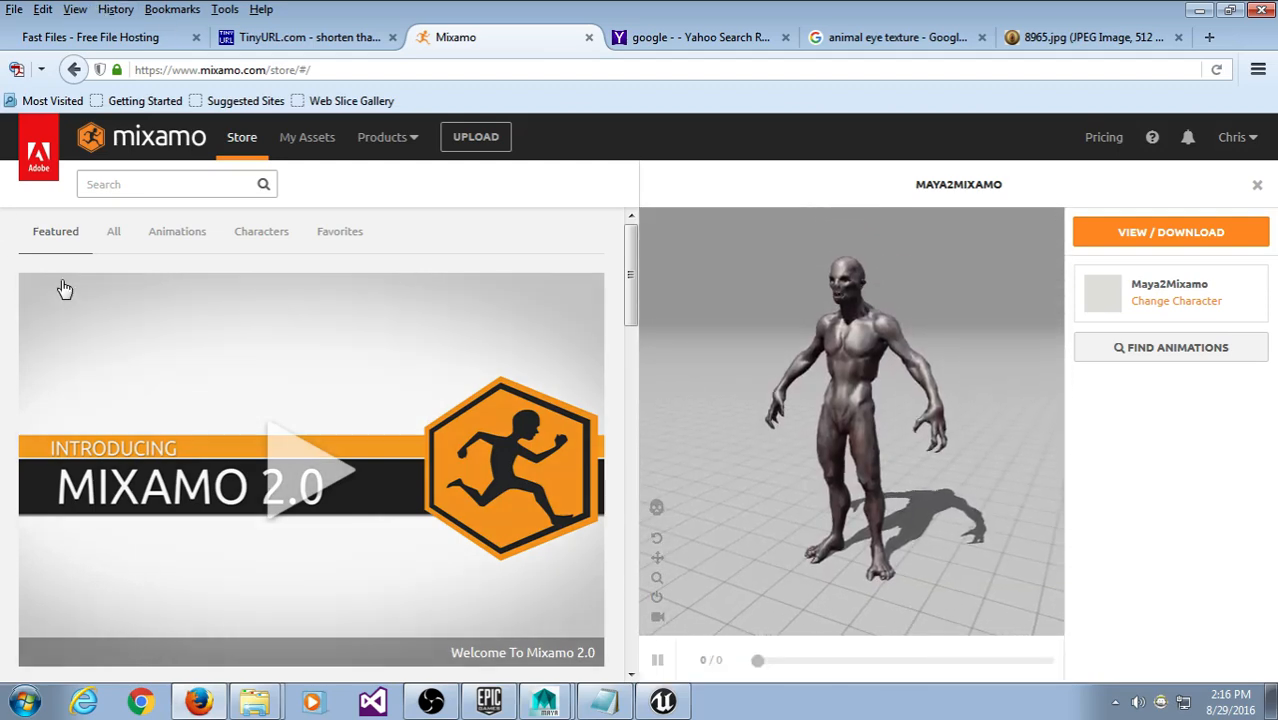
Step: Search the store for "idle" and apply the Goalkeeper Idle animation to the Maya2Mixamo character
left_click(124, 188)
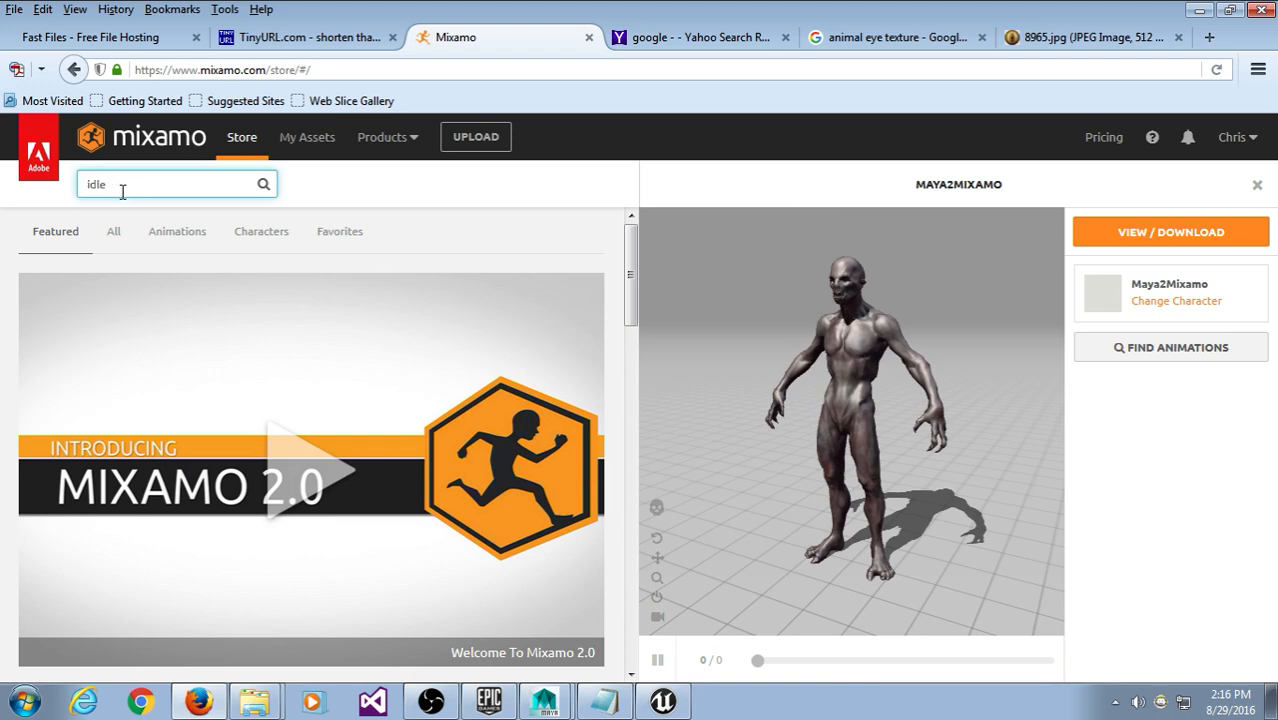
key("Return")
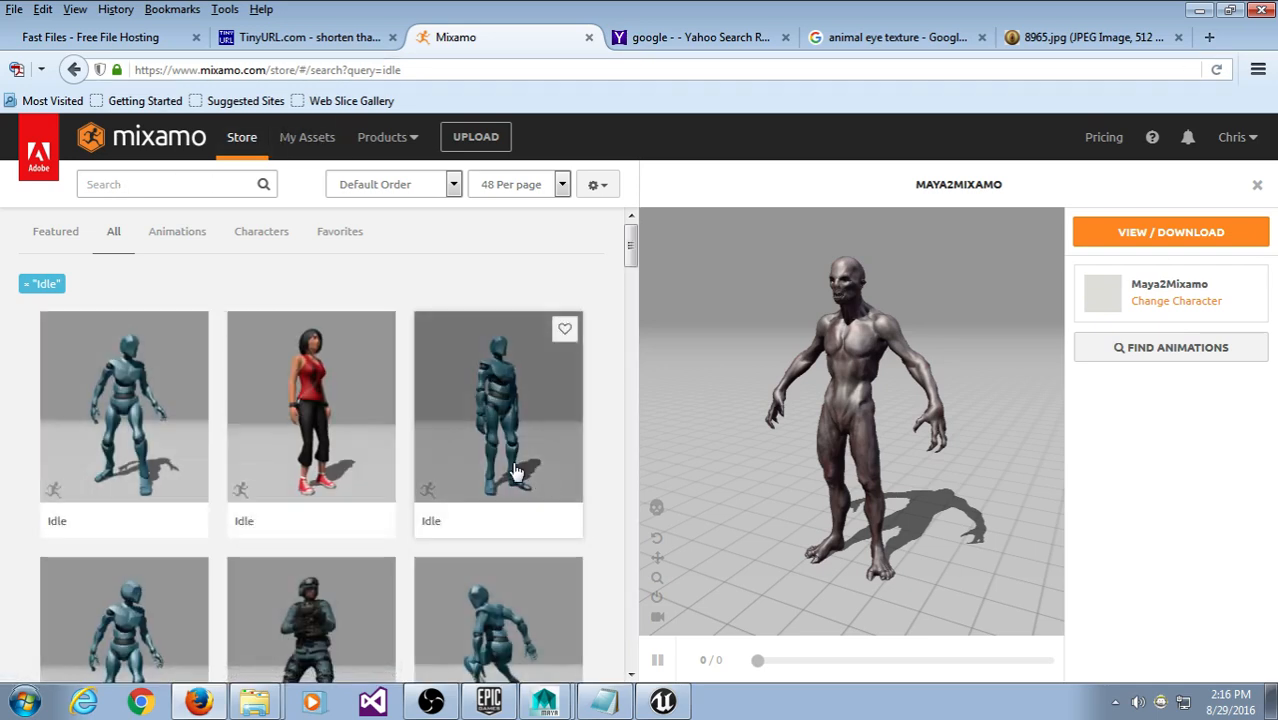
scroll(518, 465, "down", 3)
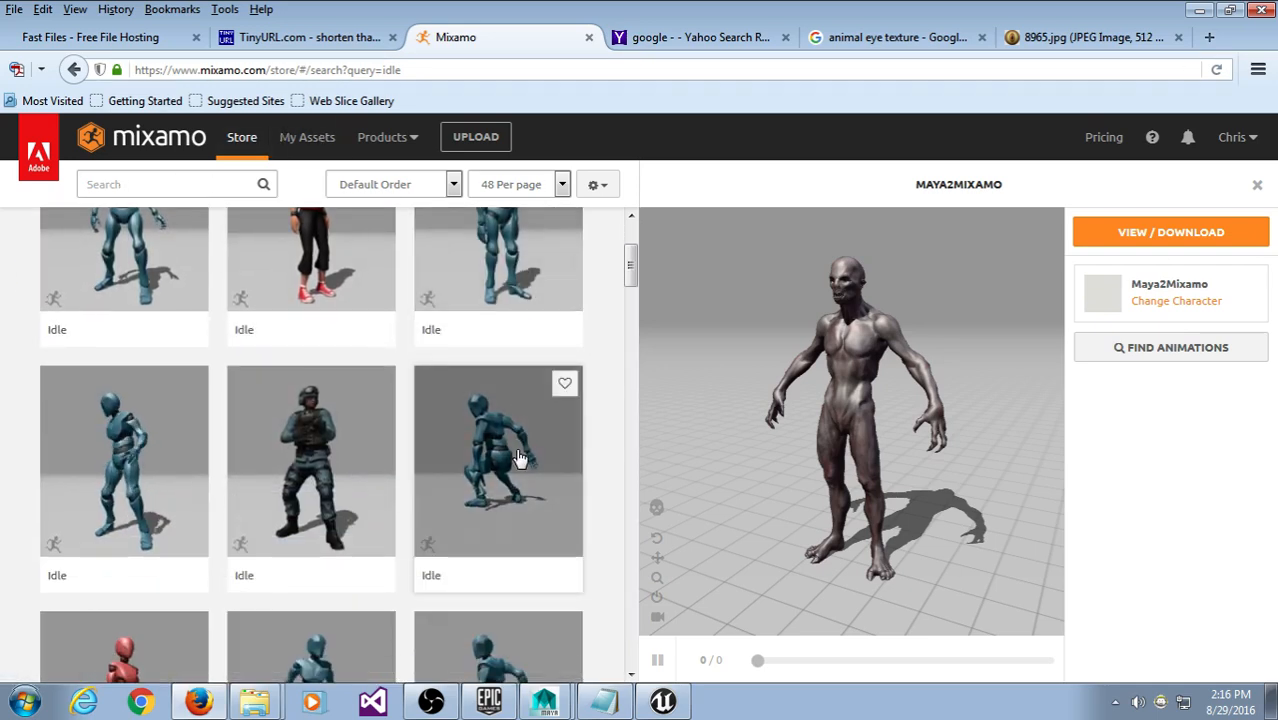
scroll(520, 458, "down", 3)
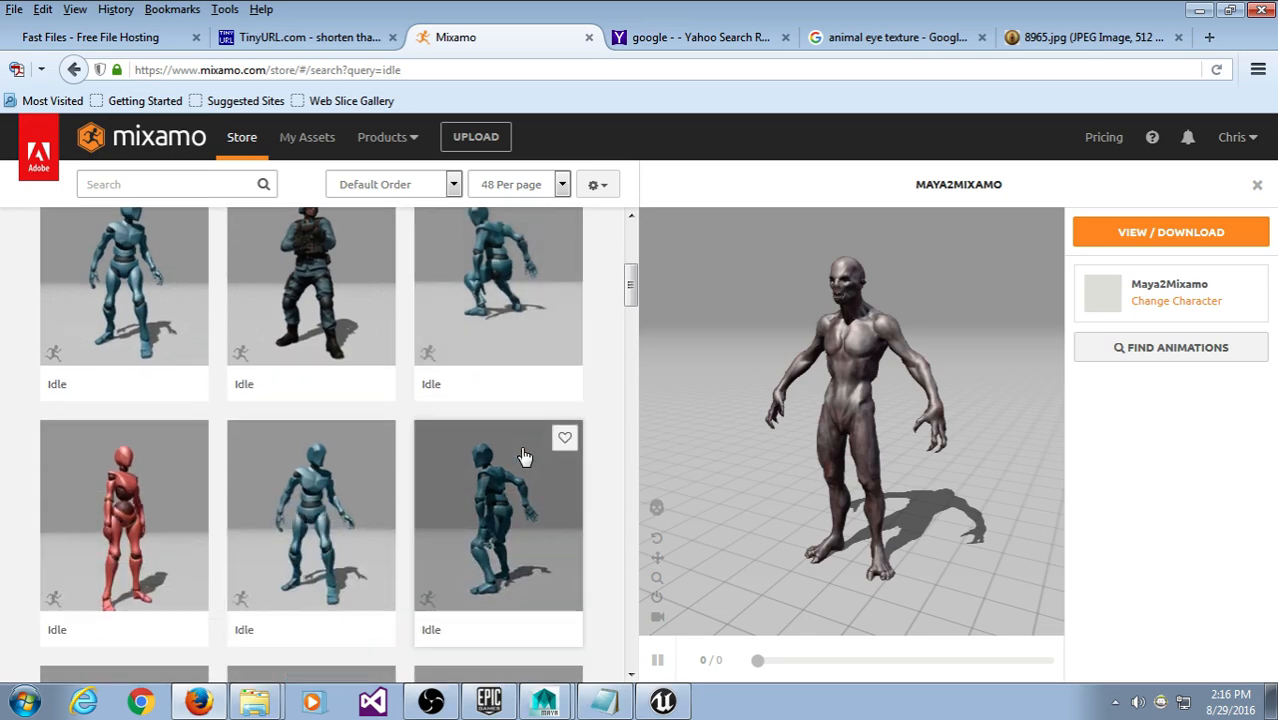
scroll(525, 457, "down", 8)
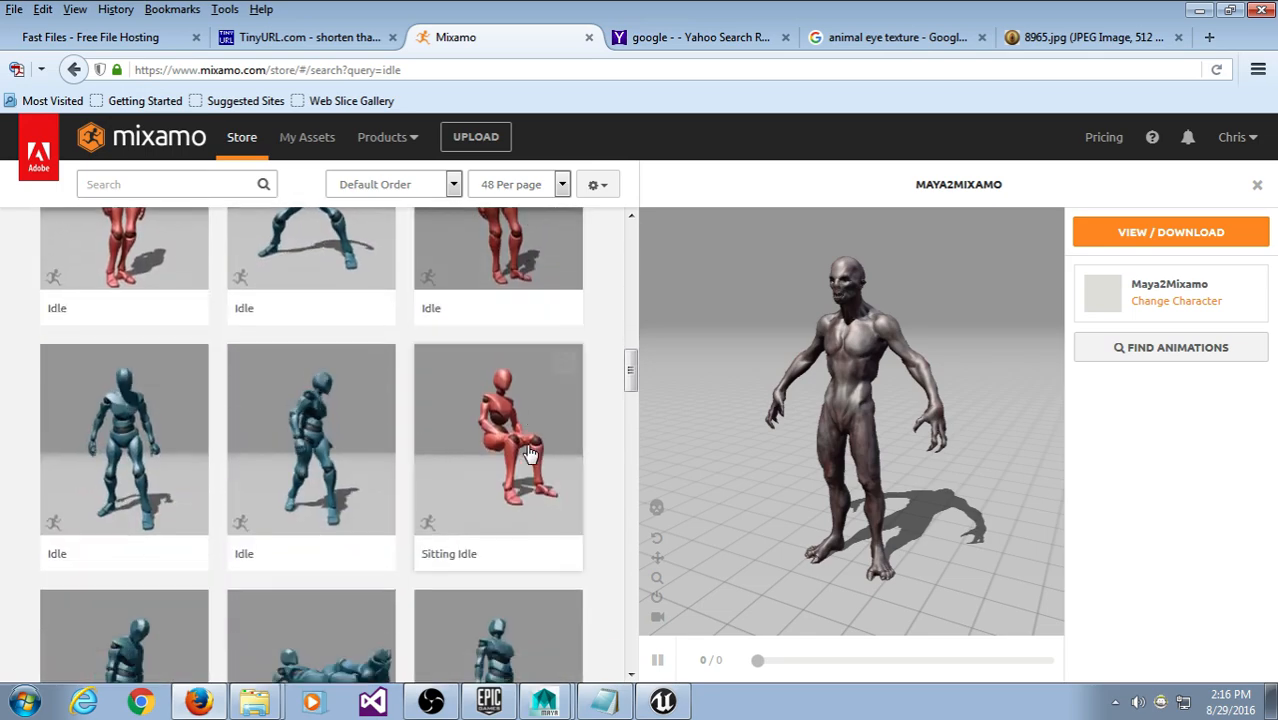
scroll(529, 452, "down", 3)
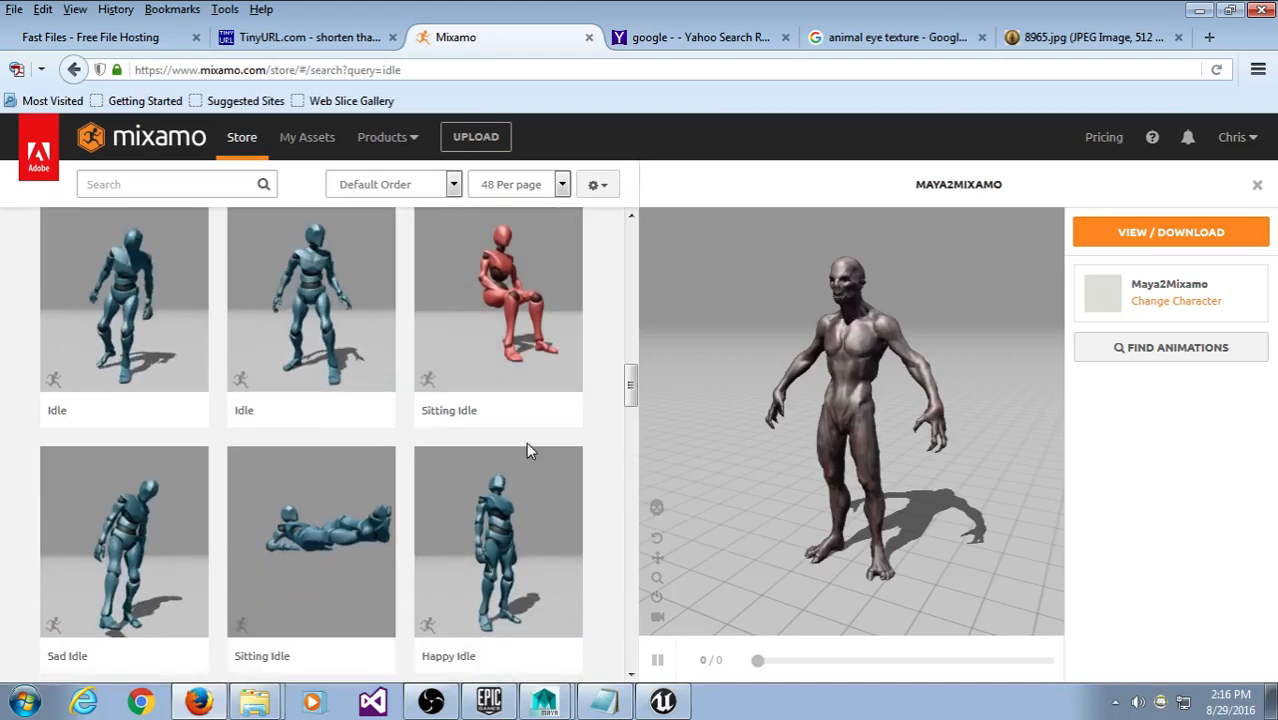
scroll(529, 452, "down", 3)
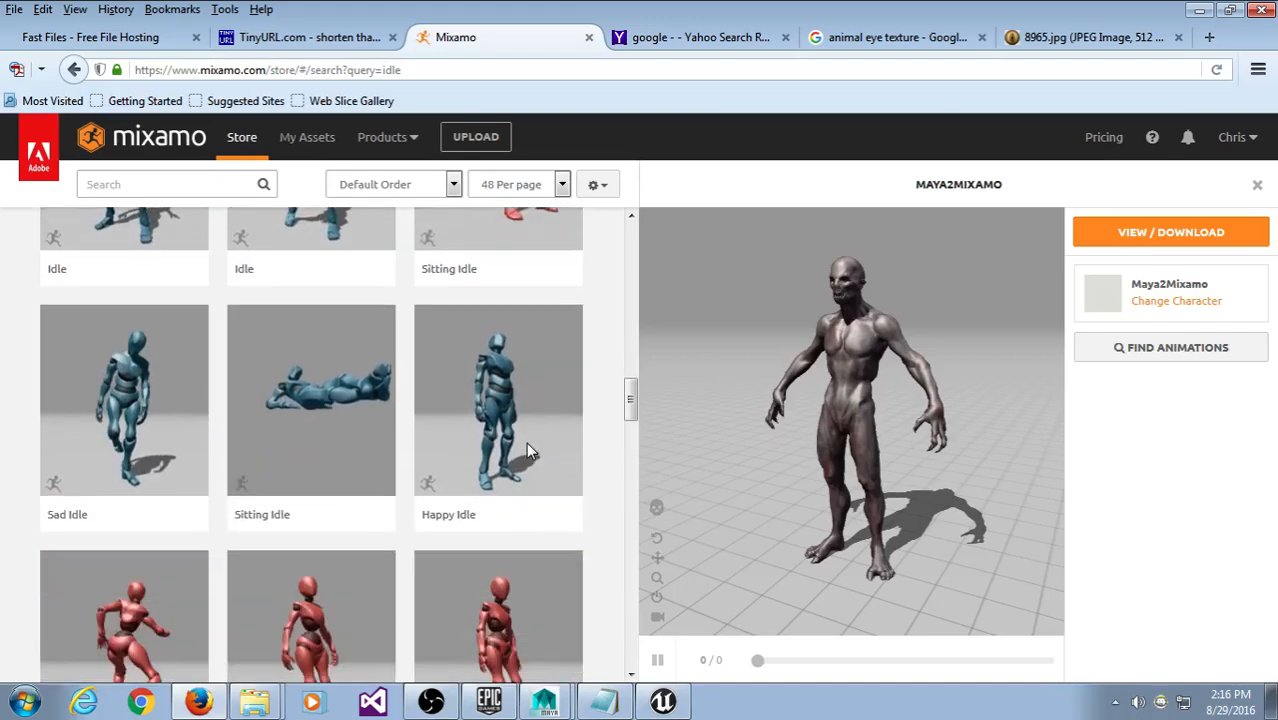
scroll(527, 448, "down", 1)
scroll(527, 448, "up", 4)
scroll(527, 448, "down", 6)
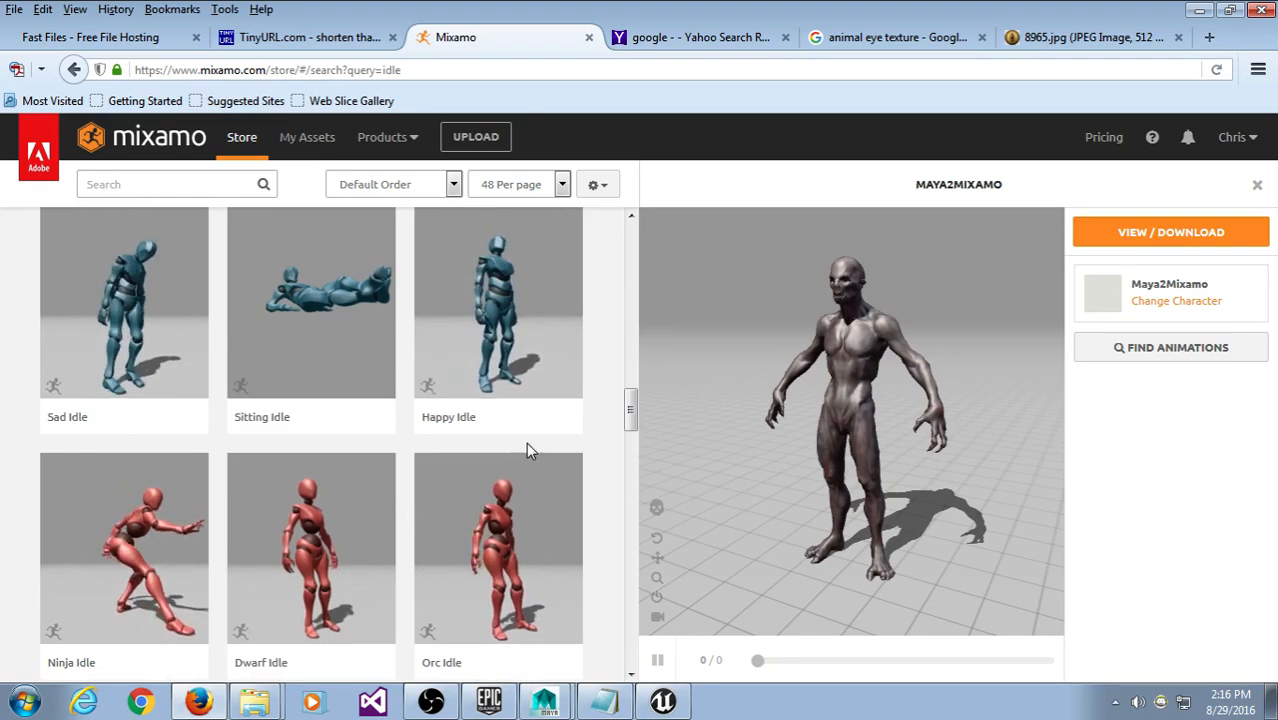
scroll(528, 448, "down", 5)
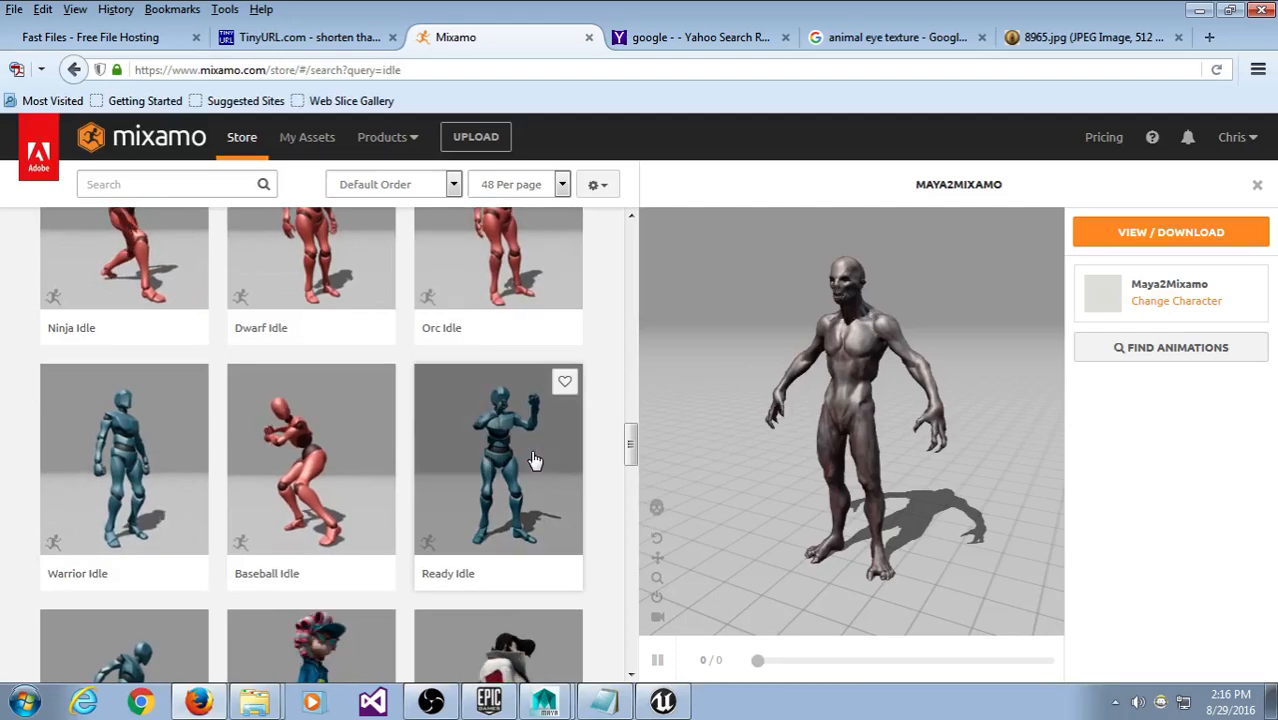
scroll(534, 460, "down", 5)
scroll(534, 460, "down", 4)
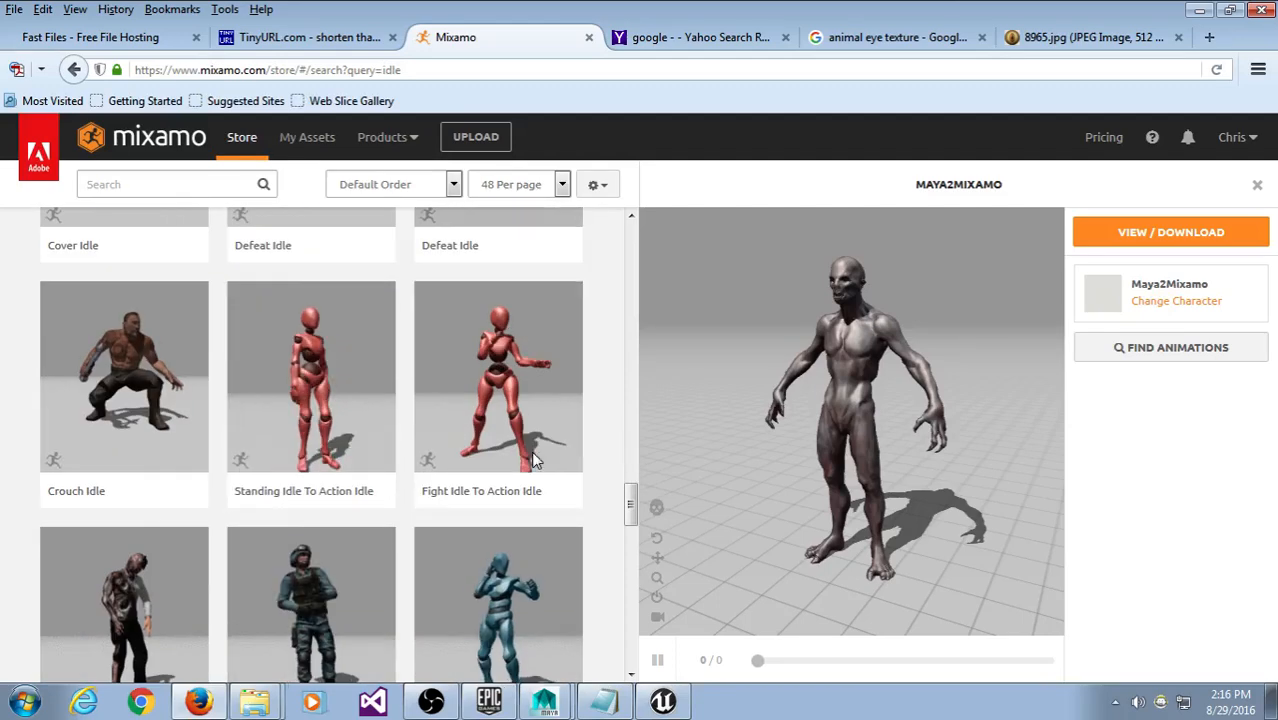
scroll(515, 488, "down", 5)
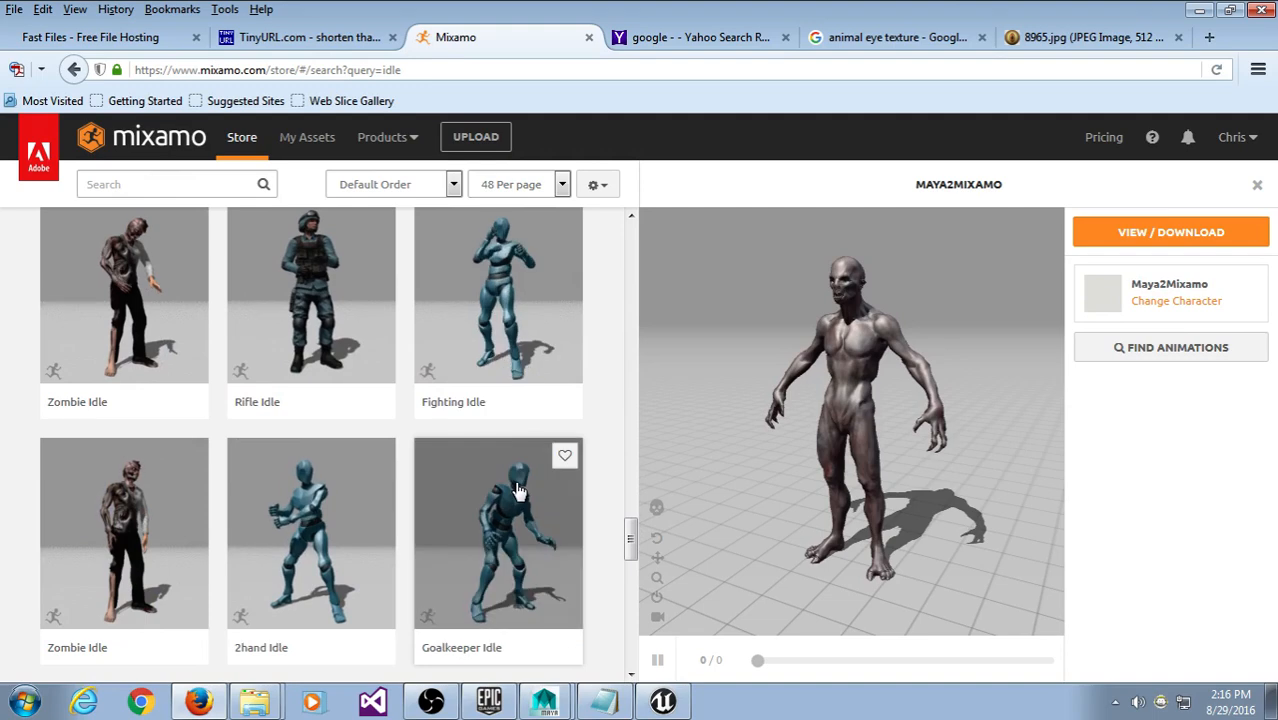
scroll(512, 495, "down", 4)
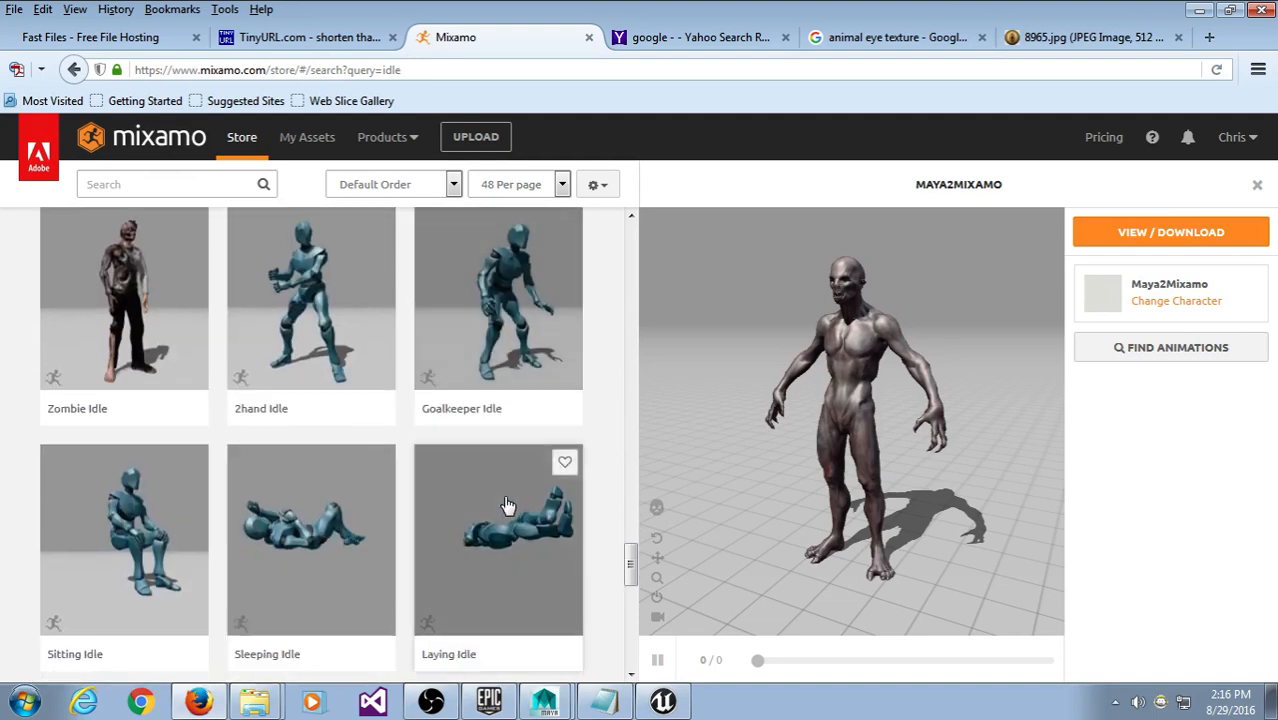
left_click(501, 273)
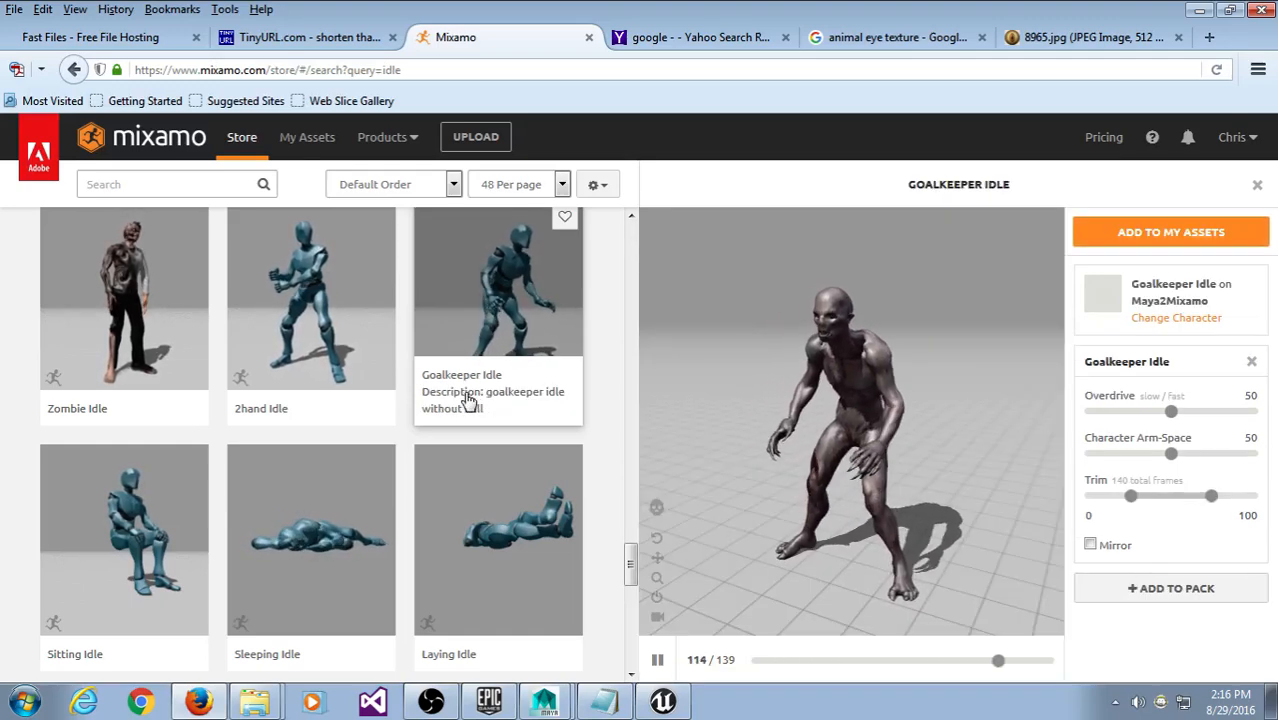
left_click_drag(860, 574, 913, 558)
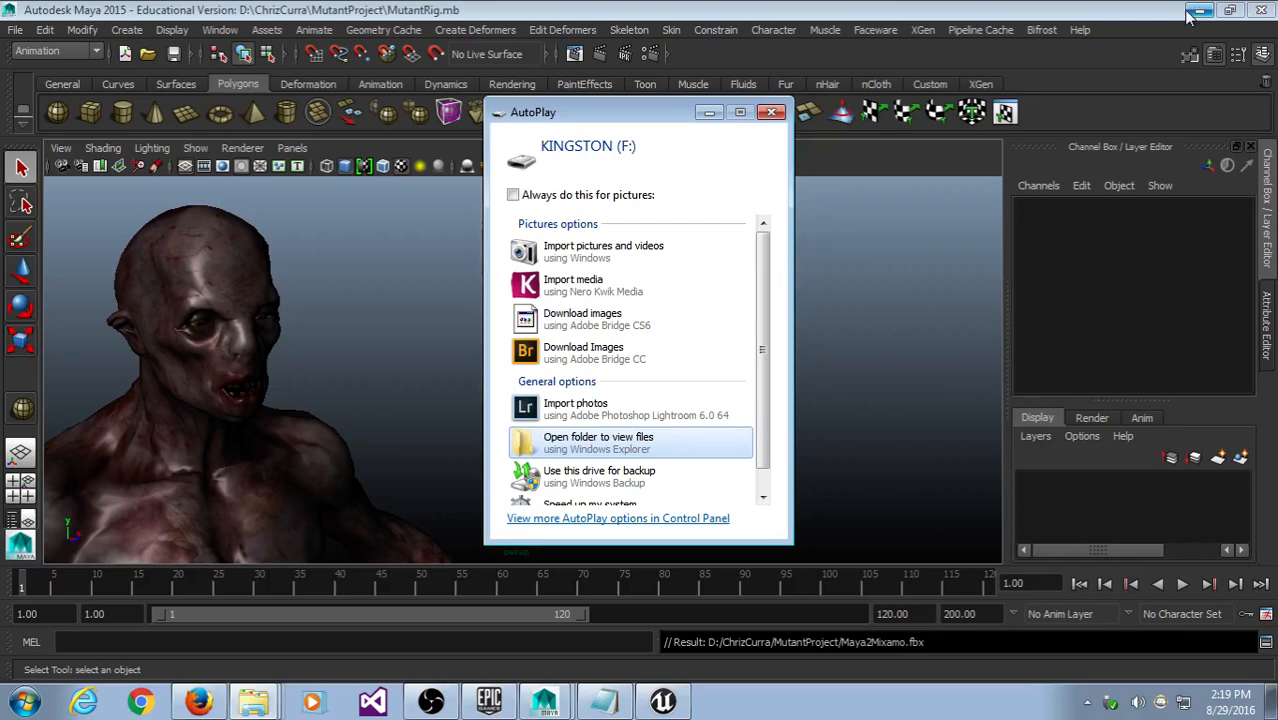
Step: Put Maya away and open the KINGSTON (F:) drive to view its files from the desktop
left_click(884, 327)
left_click(1200, 11)
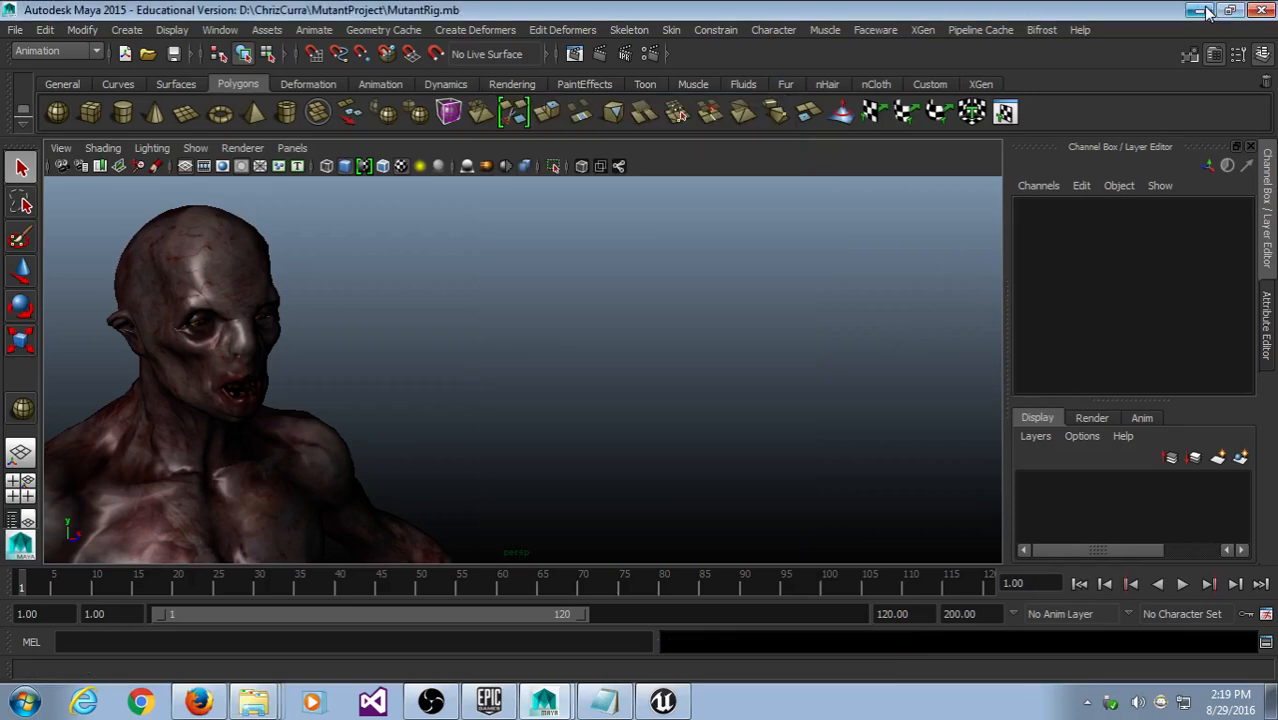
left_click_drag(634, 117, 347, 70)
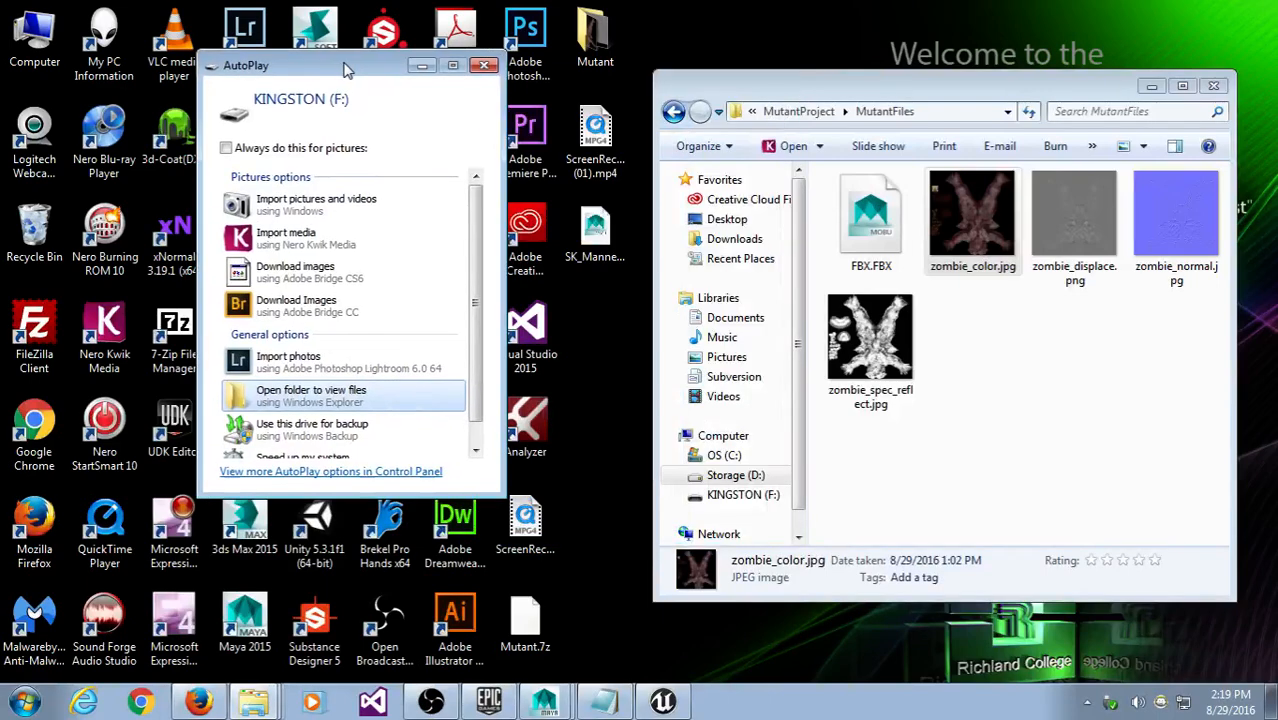
left_click(350, 395)
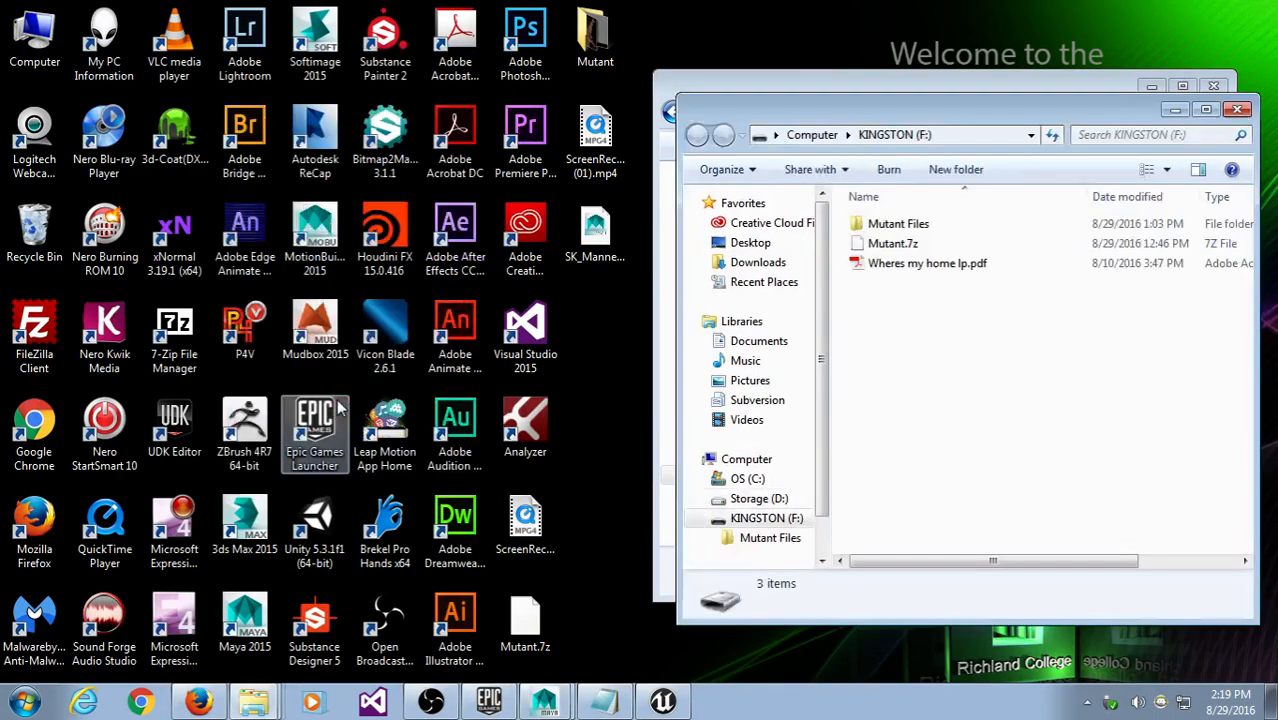
left_click_drag(905, 118, 557, 134)
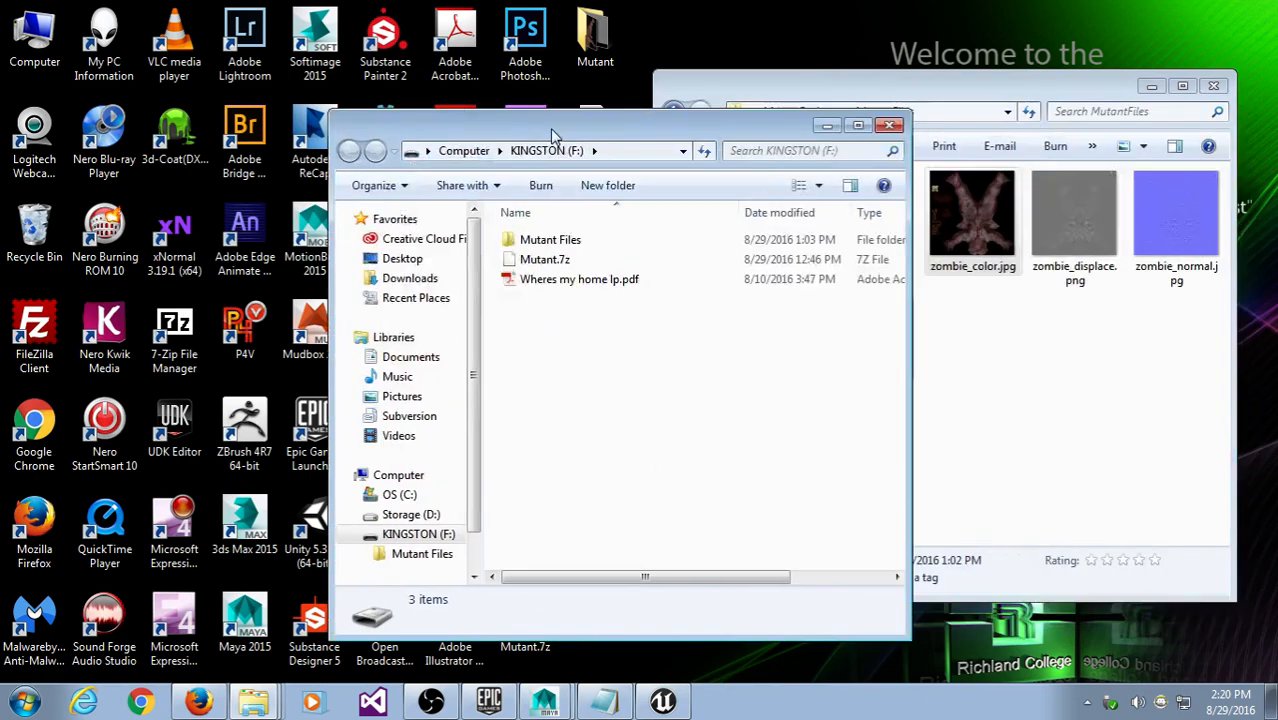
Step: Permanently delete the Mutant Files folder and the Mutant.7z archive from the KINGSTON (F:) drive
left_click(564, 245)
left_click(564, 262, "ctrl")
key("Delete")
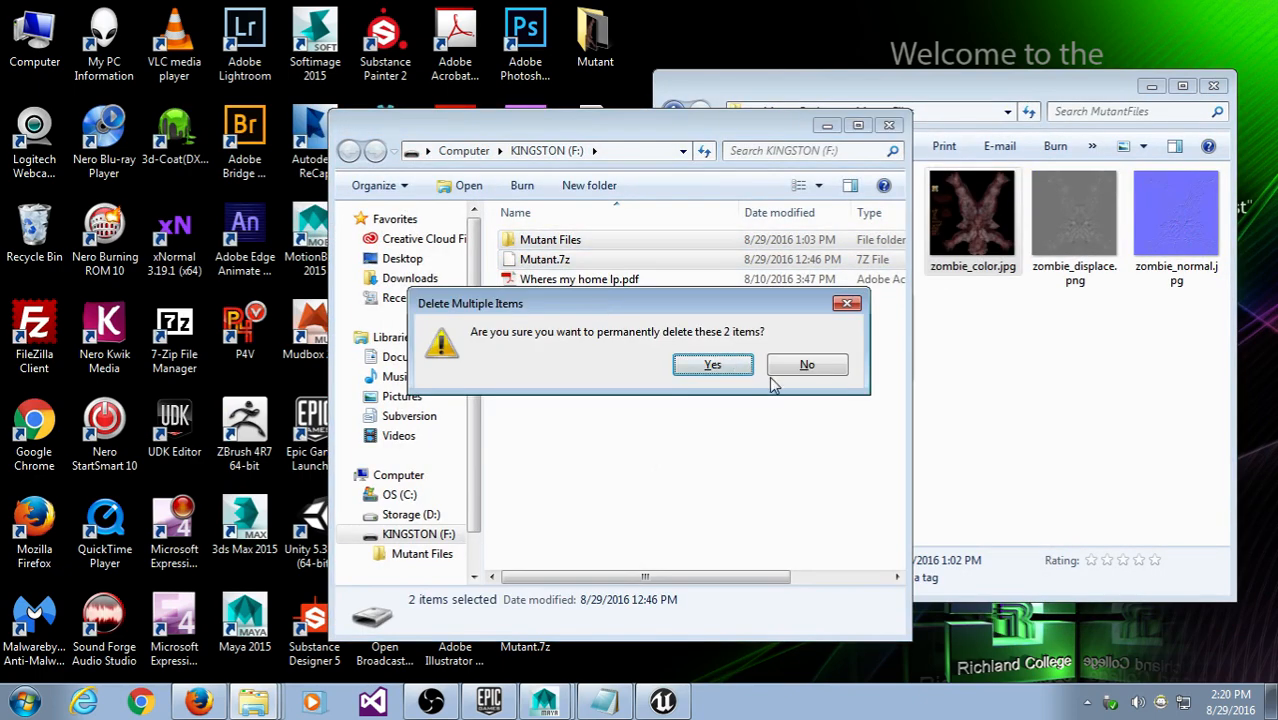
left_click(737, 363)
Step: Copy all the contents of the MutantProject folder on the D: drive to the root of the KINGSTON (F:) drive
left_click_drag(718, 137, 440, 130)
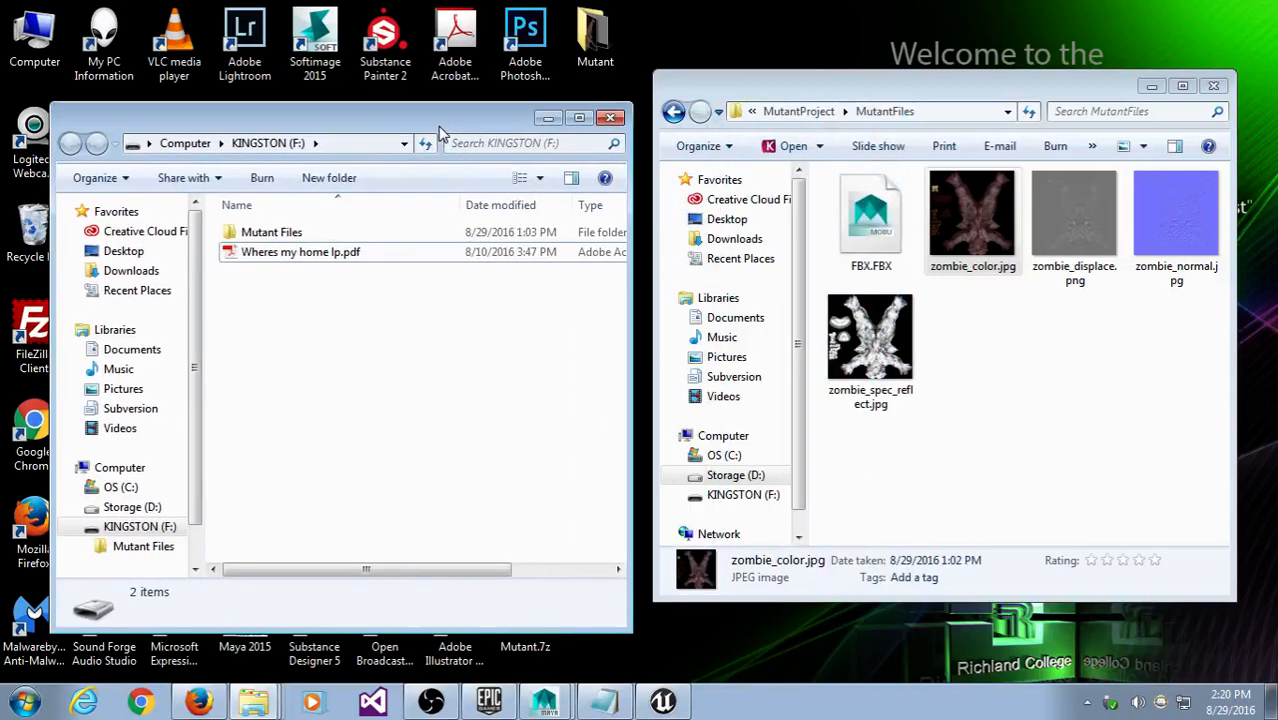
left_click(805, 112)
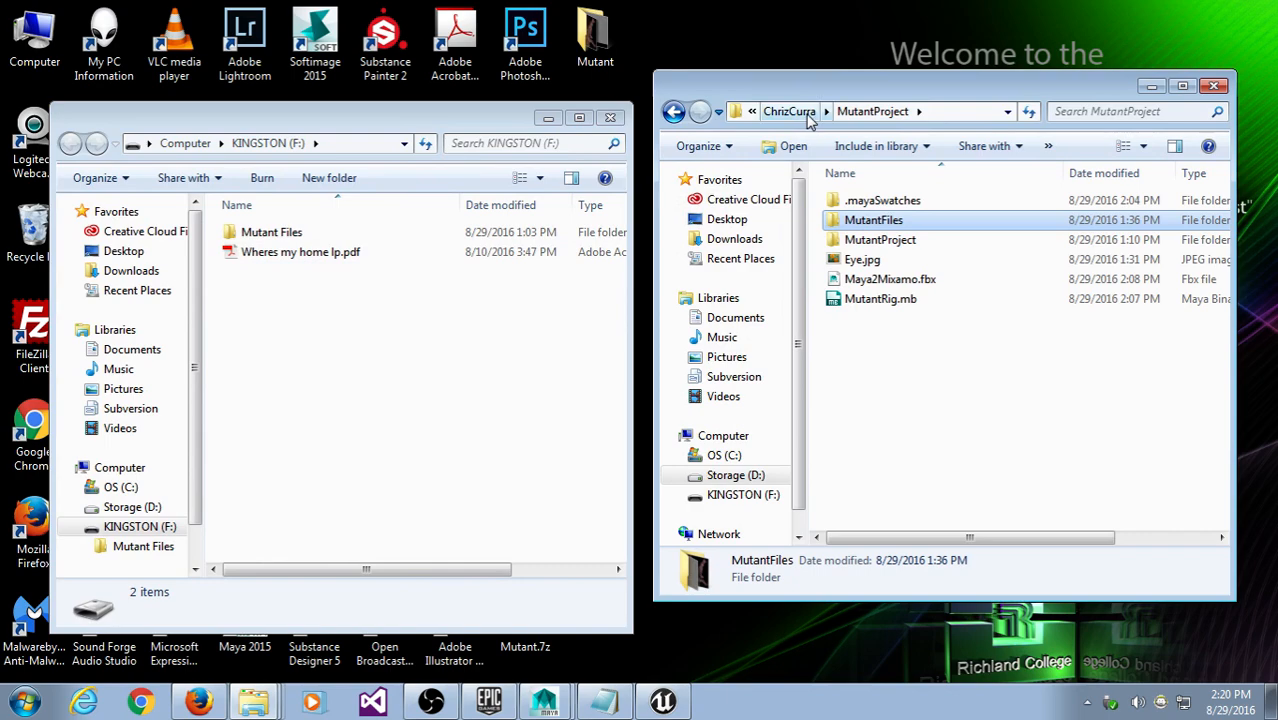
left_click(506, 366)
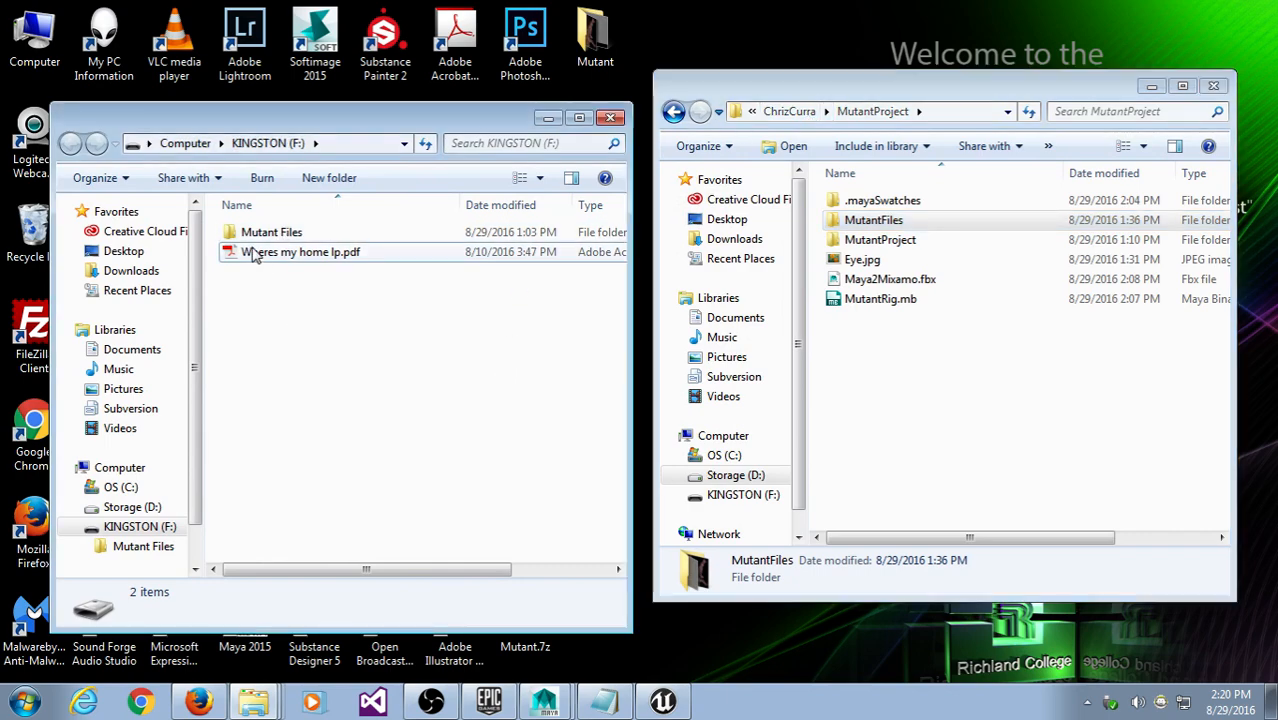
double_click(262, 232)
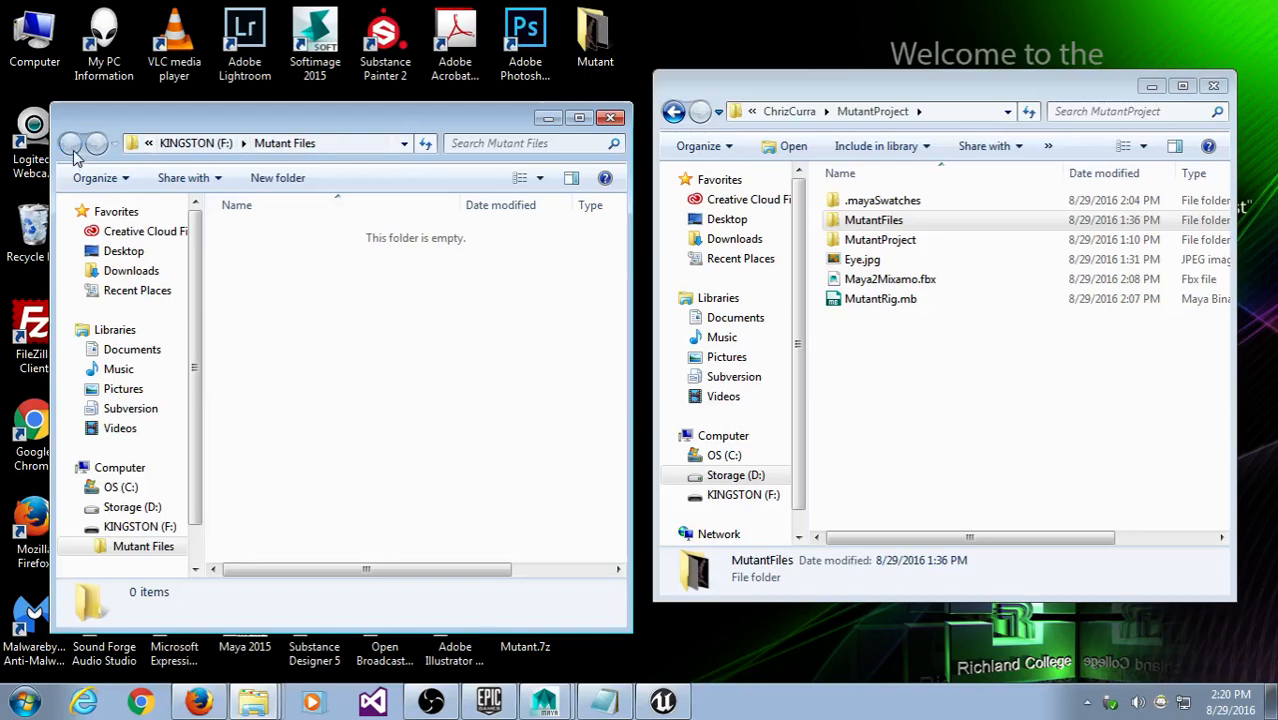
left_click(70, 143)
left_click_drag(1000, 510, 921, 205)
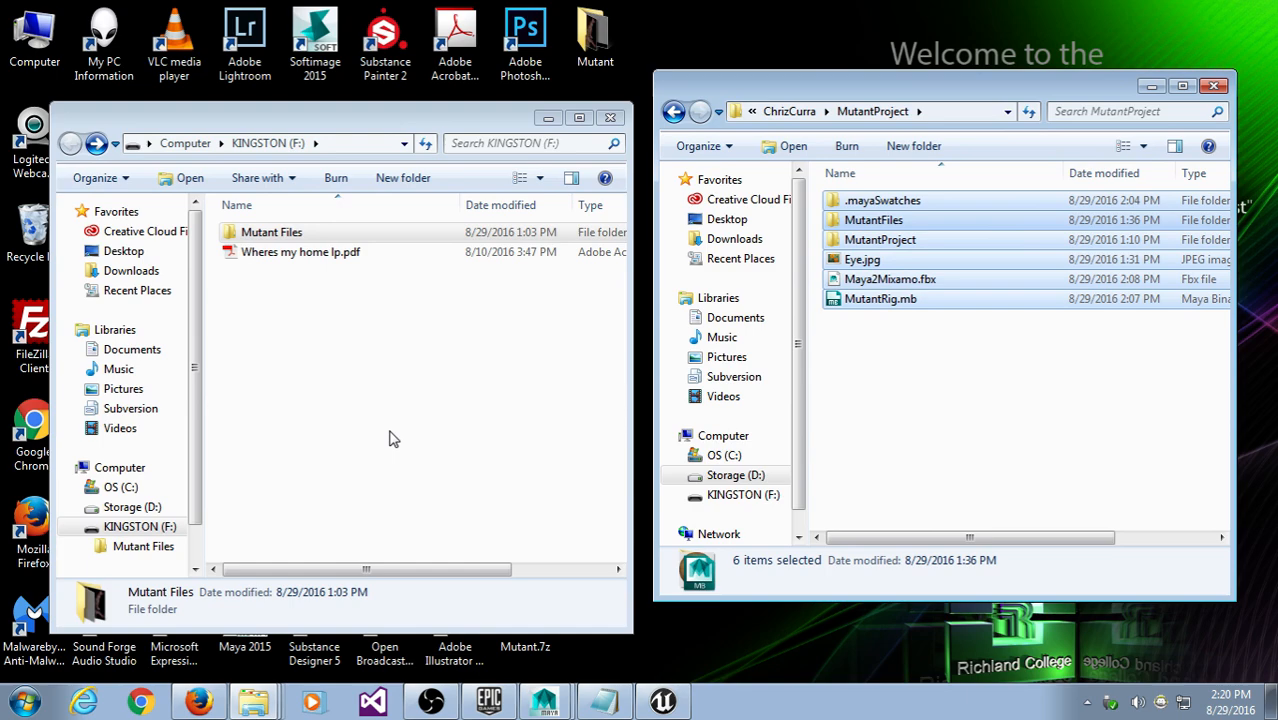
left_click(390, 438)
key("ctrl+v")
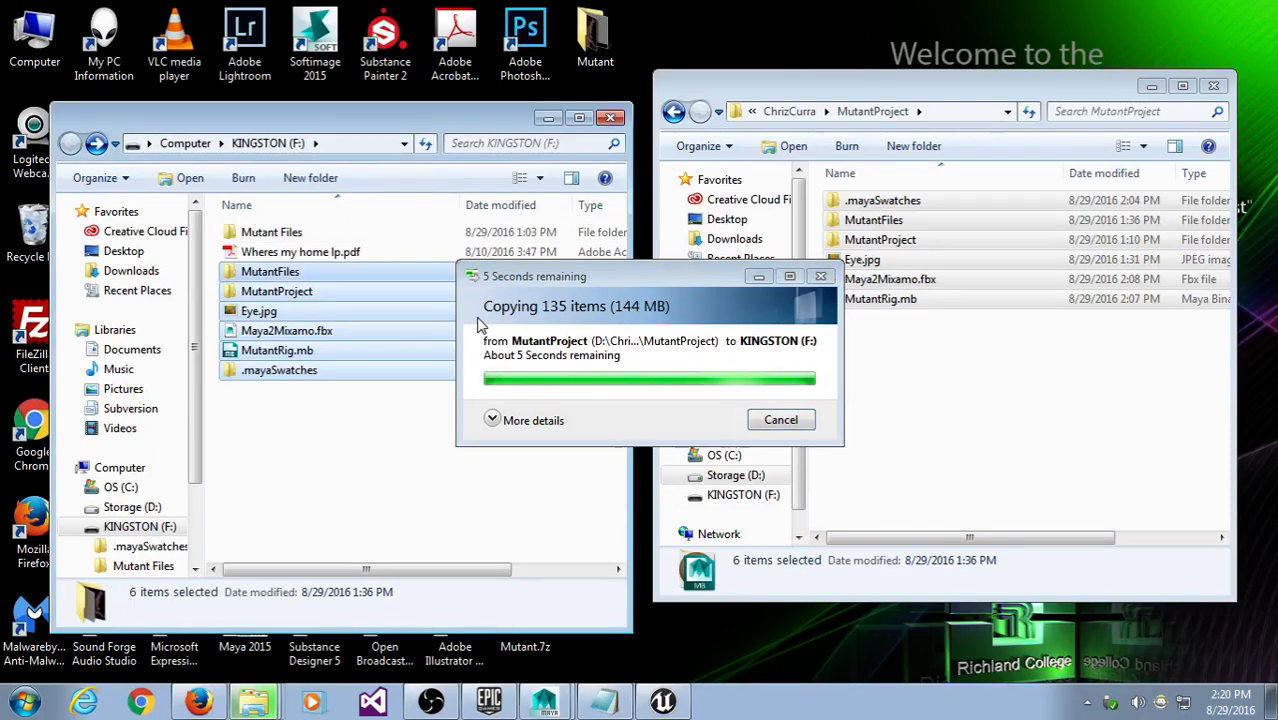
Step: Eject the KINGSTON (F:) drive
left_click(123, 535)
right_click(124, 536)
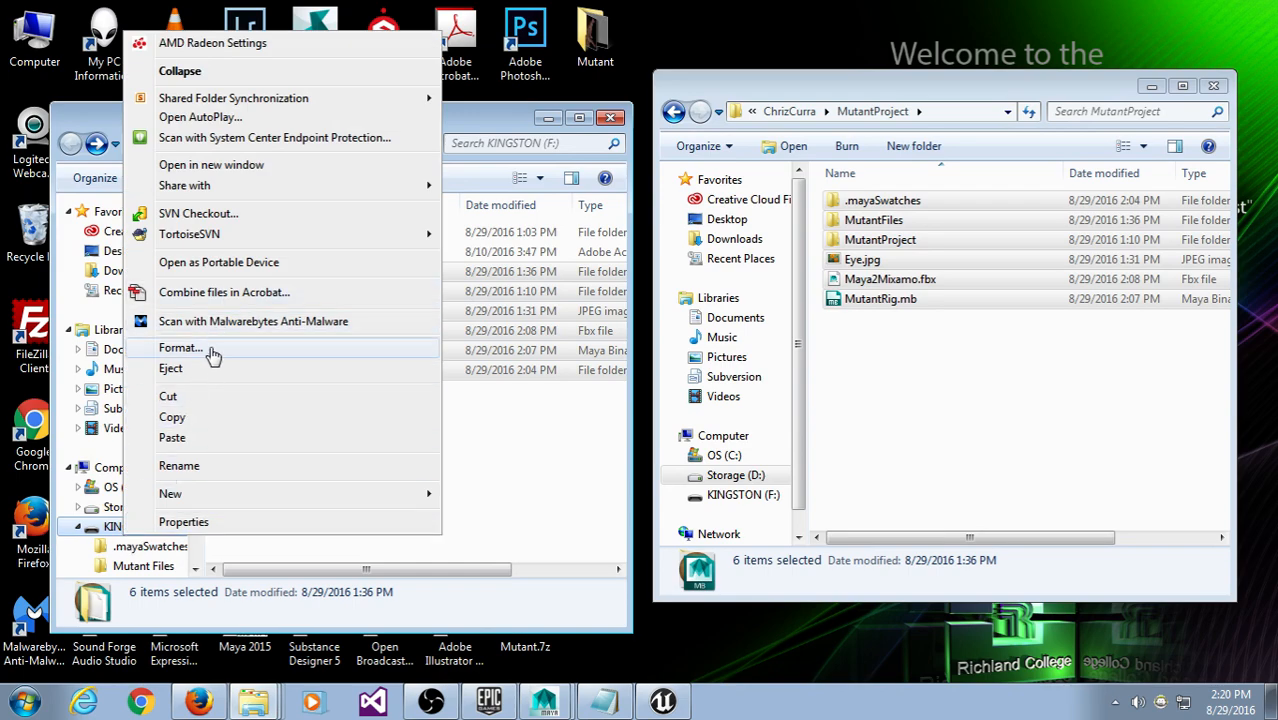
left_click(200, 369)
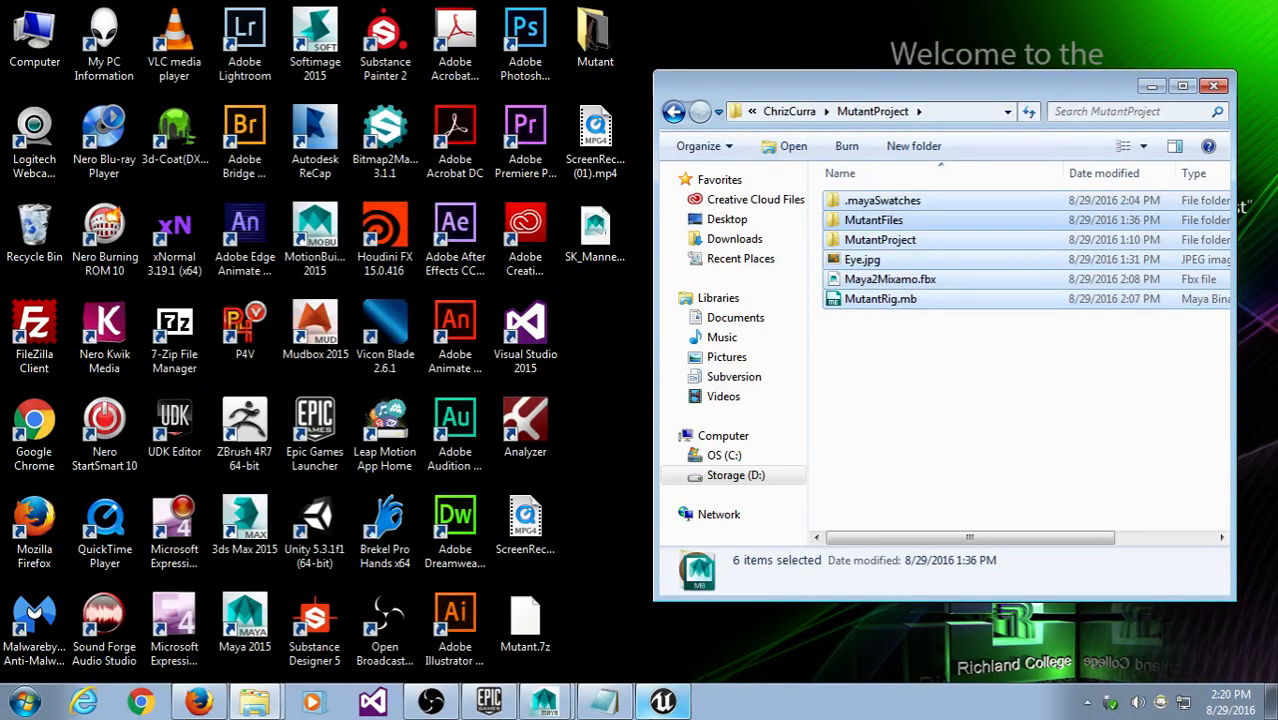
left_click(662, 701)
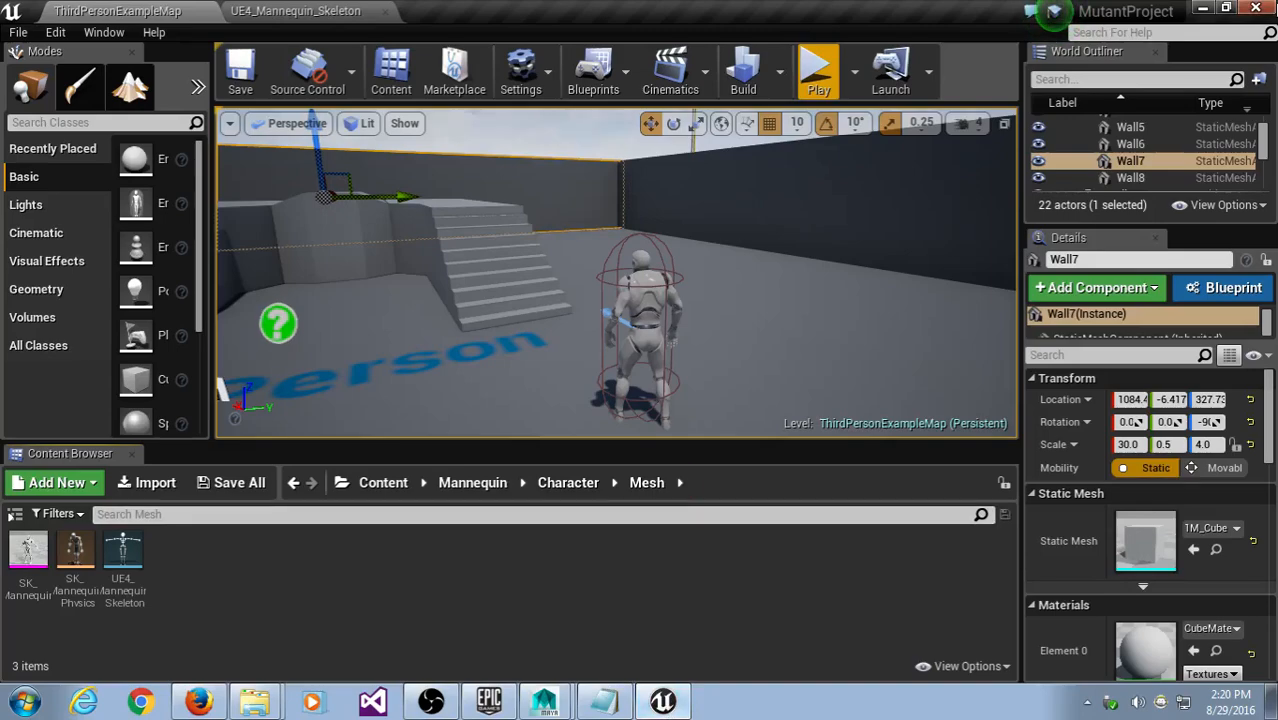
left_click(1203, 8)
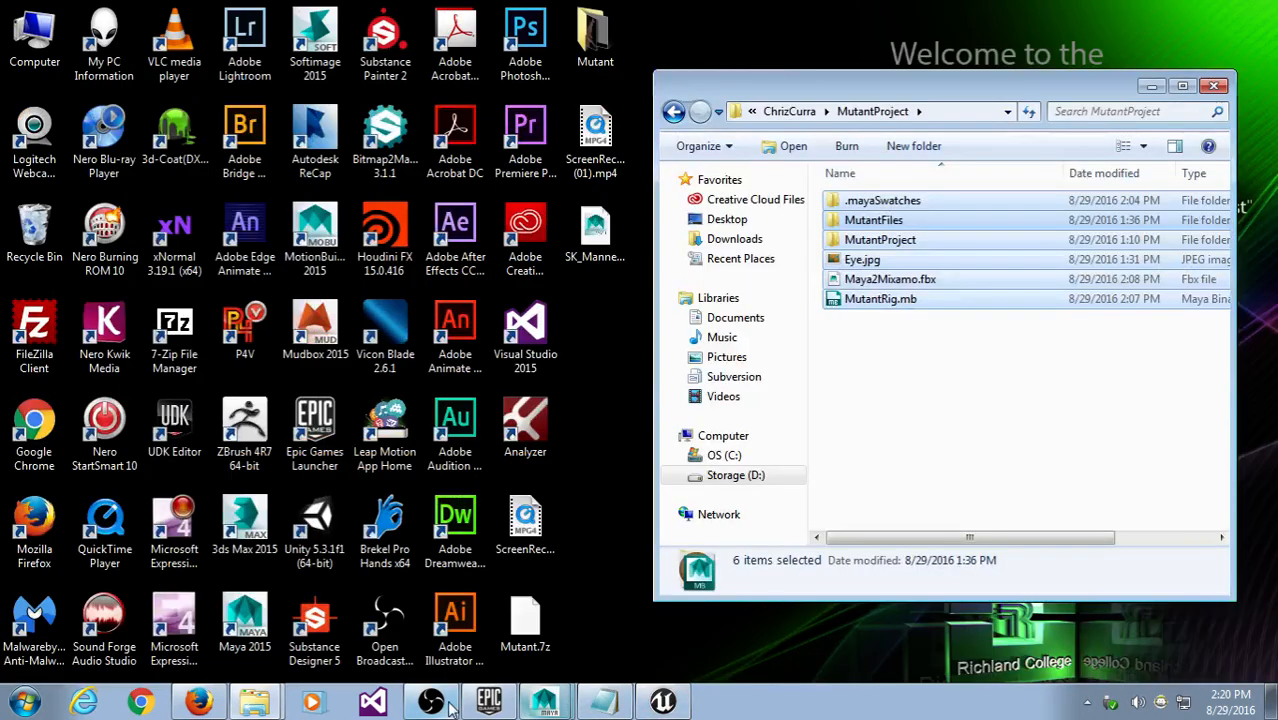
Step: Switch to Mixamo in Firefox and add the Goalkeeper Idle animation on Maya2Mixamo to the owned assets
left_click(196, 702)
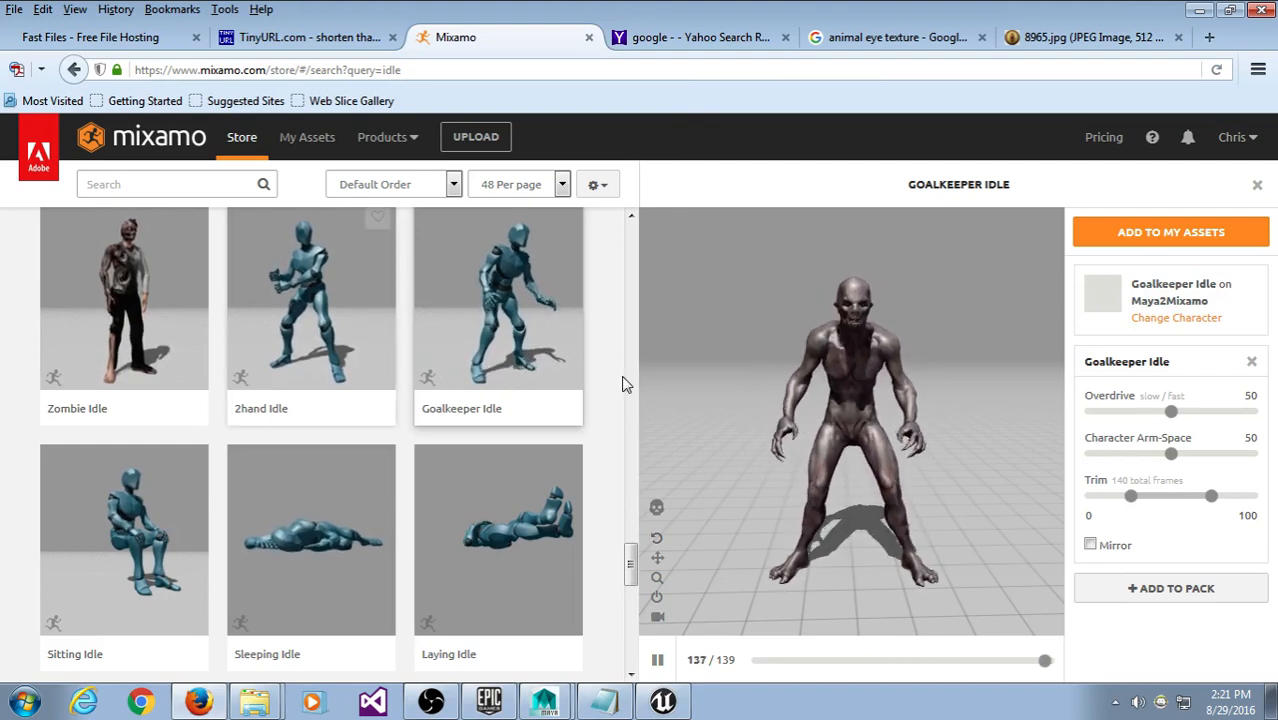
left_click(1171, 238)
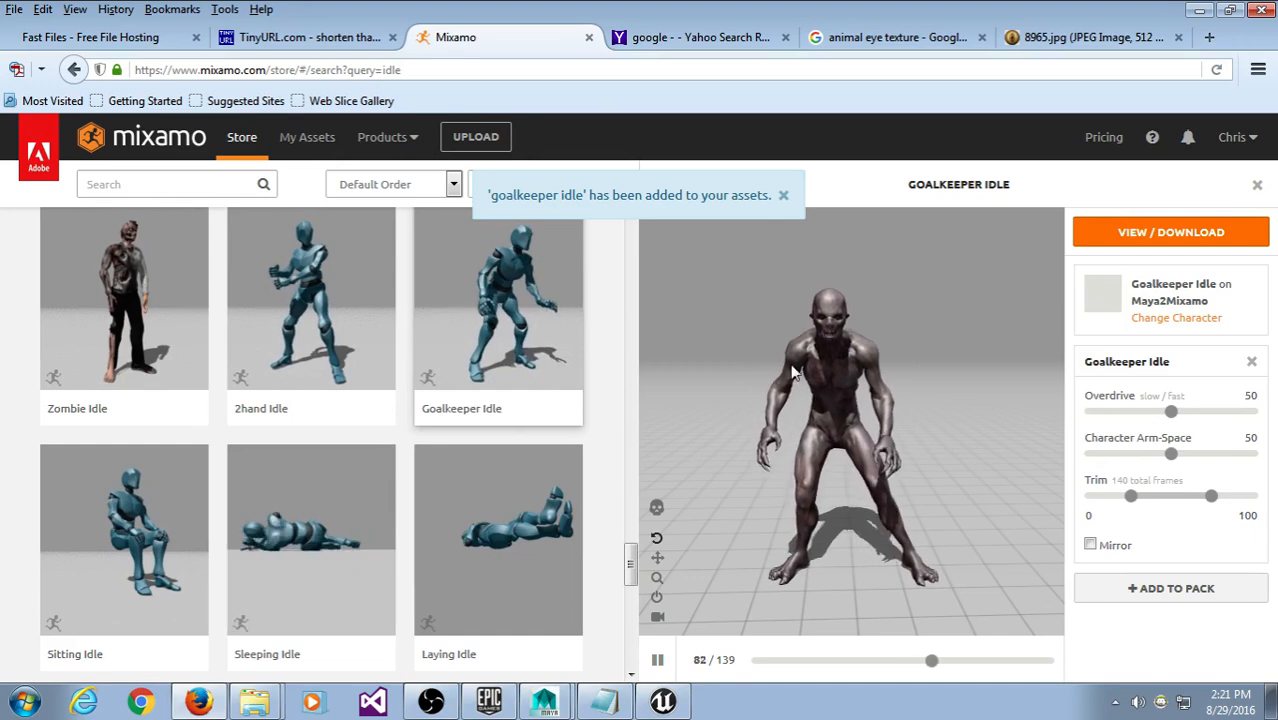
Step: Queue the owned Goalkeeper Idle animation for download as FBX Without Skin, at 30 frames per second with no keyframe reduction
left_click(295, 147)
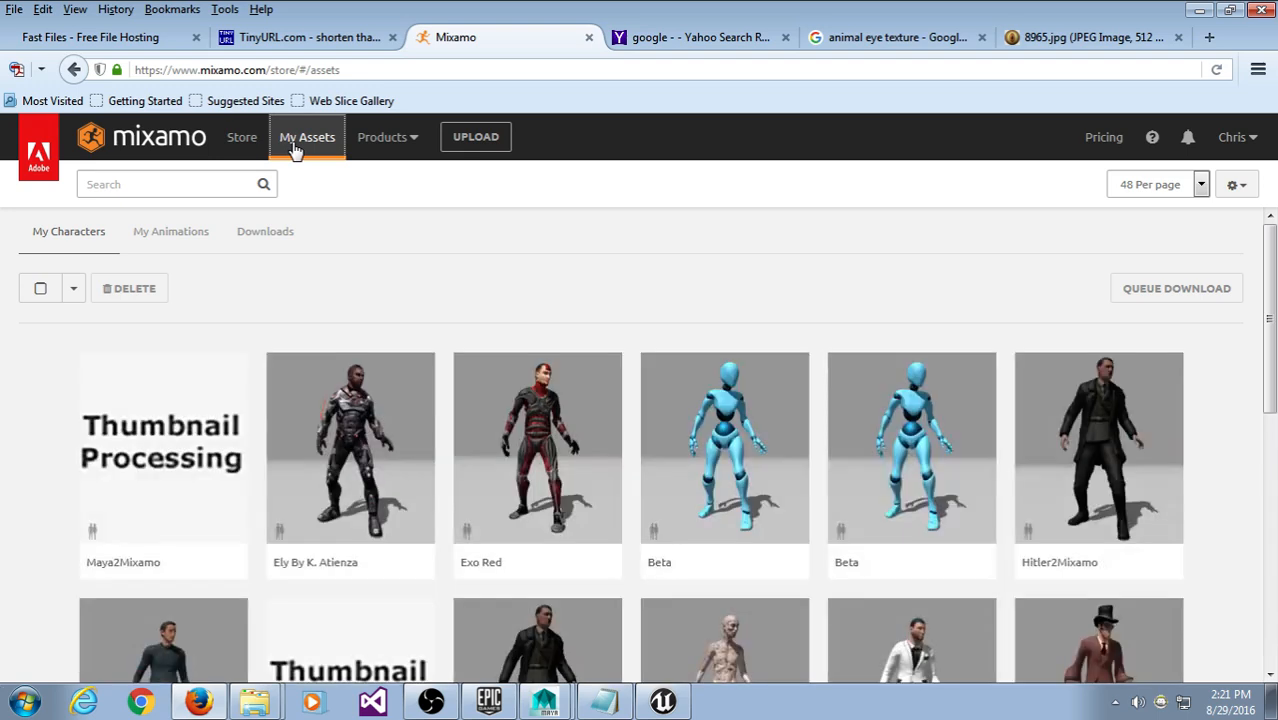
left_click(195, 238)
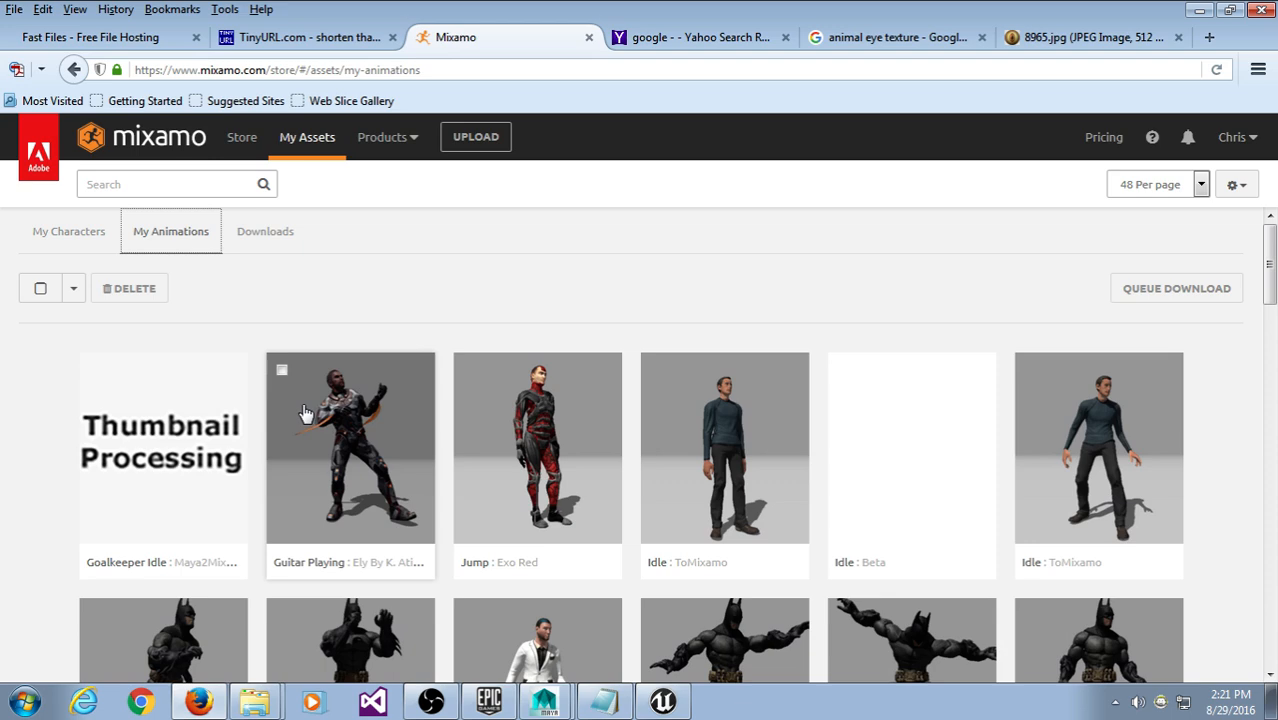
left_click(205, 420)
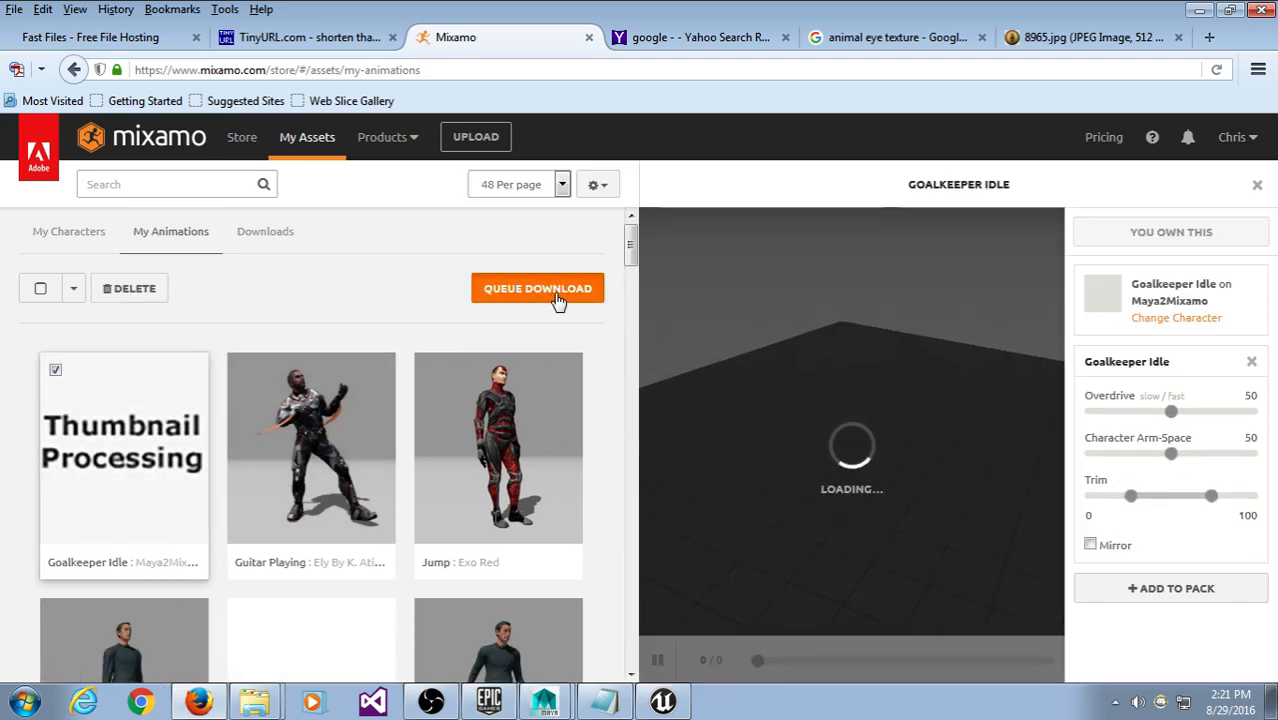
left_click(560, 295)
left_click(826, 316)
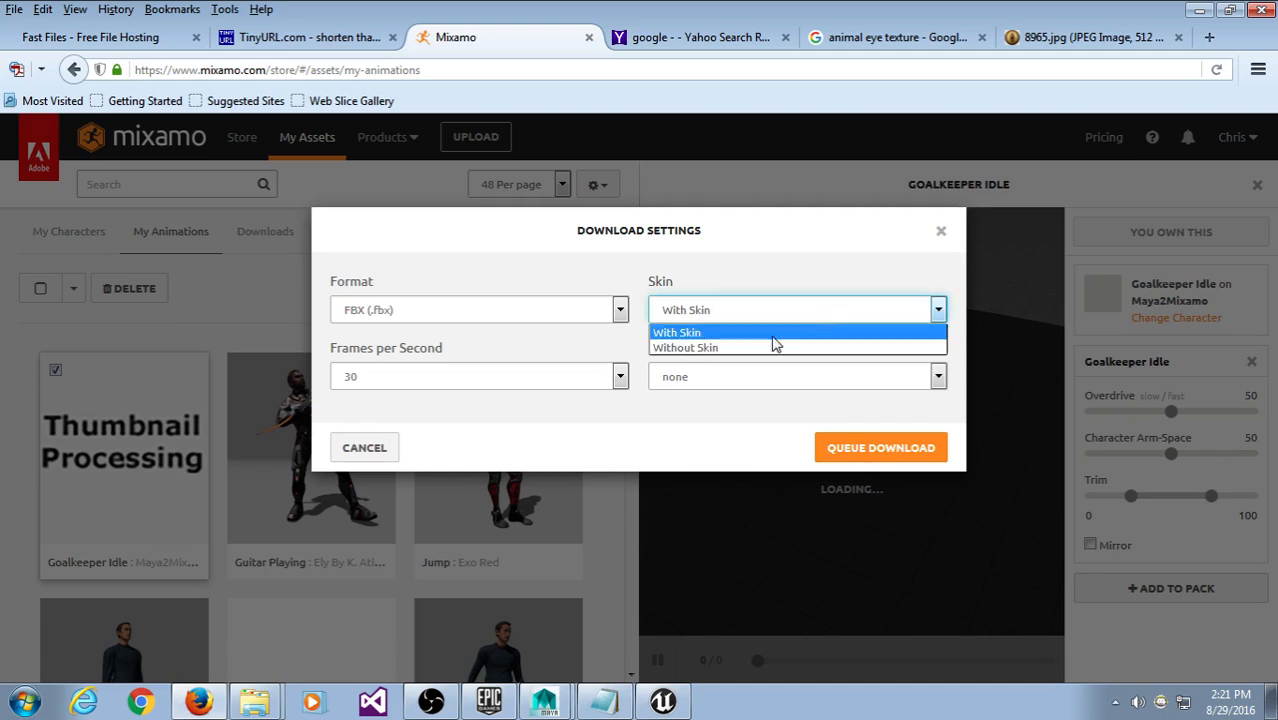
left_click(713, 360)
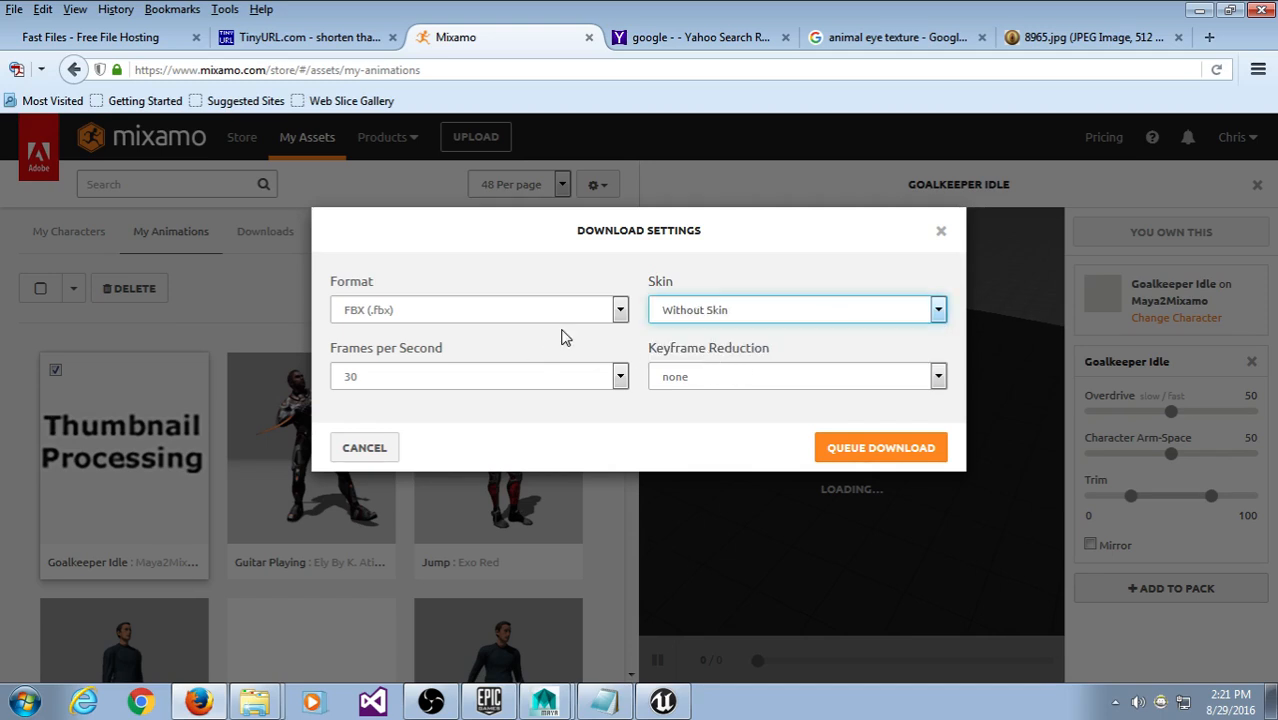
left_click(874, 455)
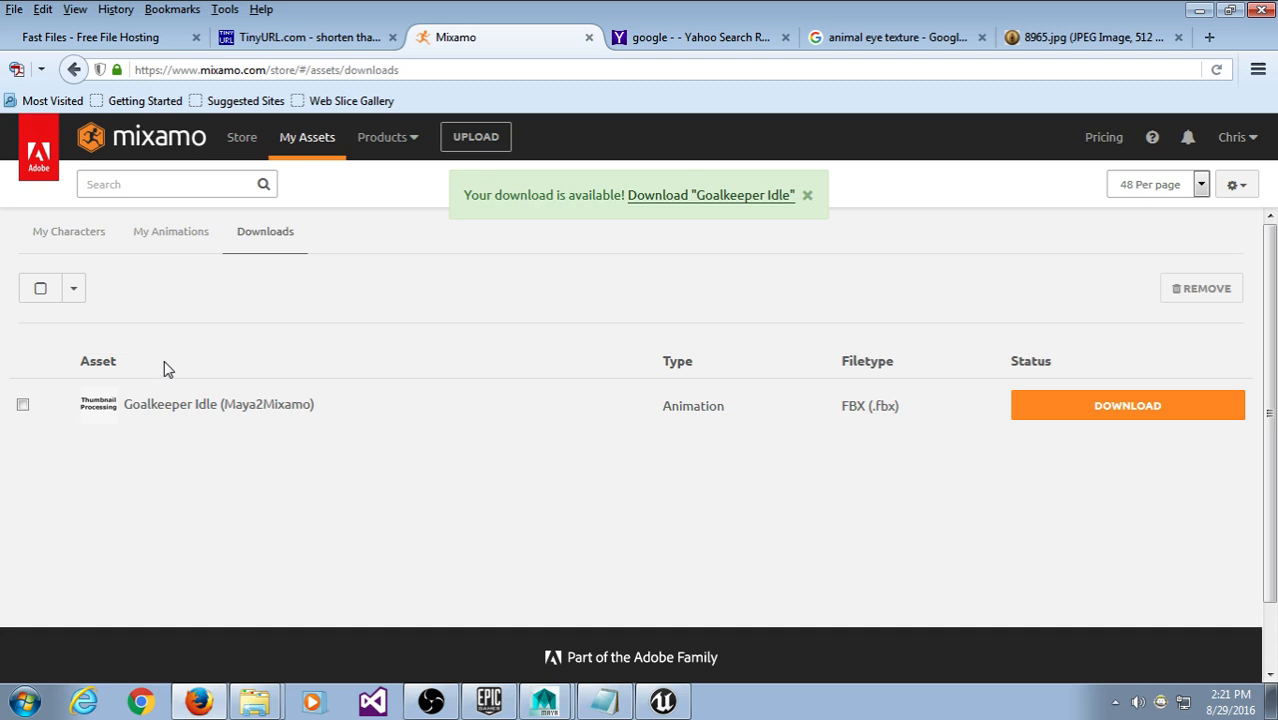
Step: Check the pose options for the owned Maya2Mixamo character and queue its download in FBX format
left_click(78, 241)
left_click(172, 410)
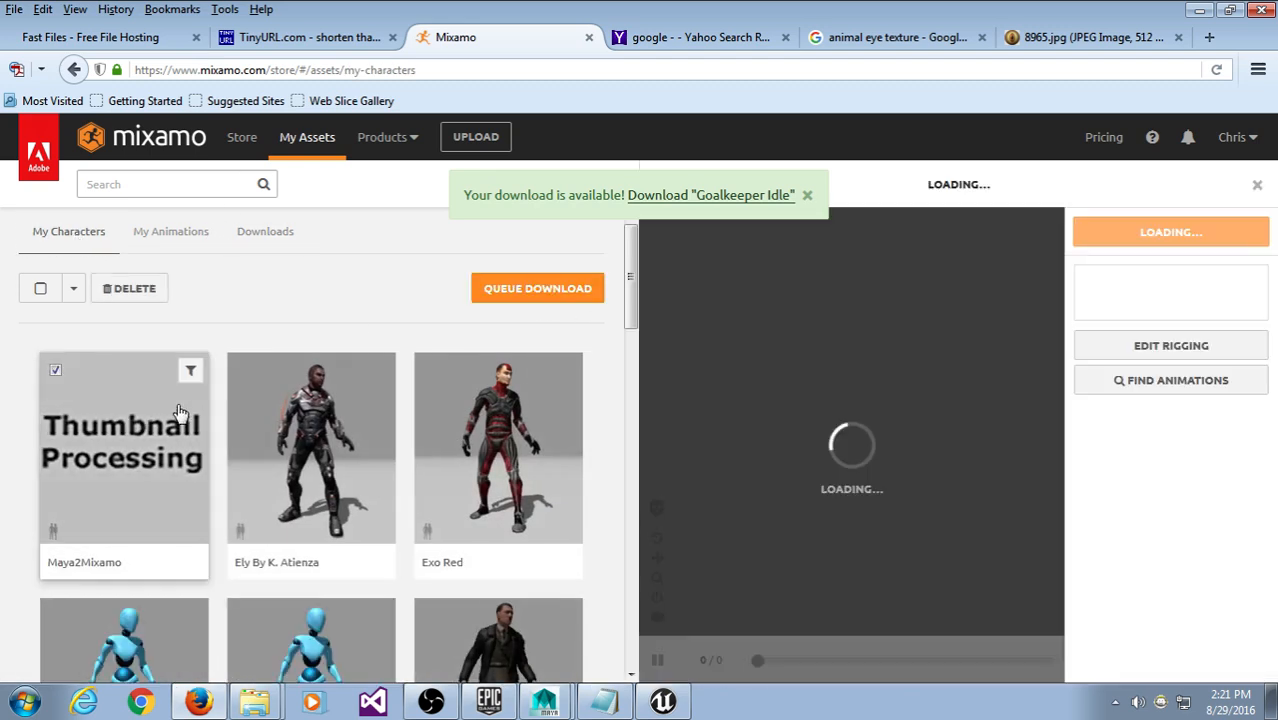
left_click(580, 289)
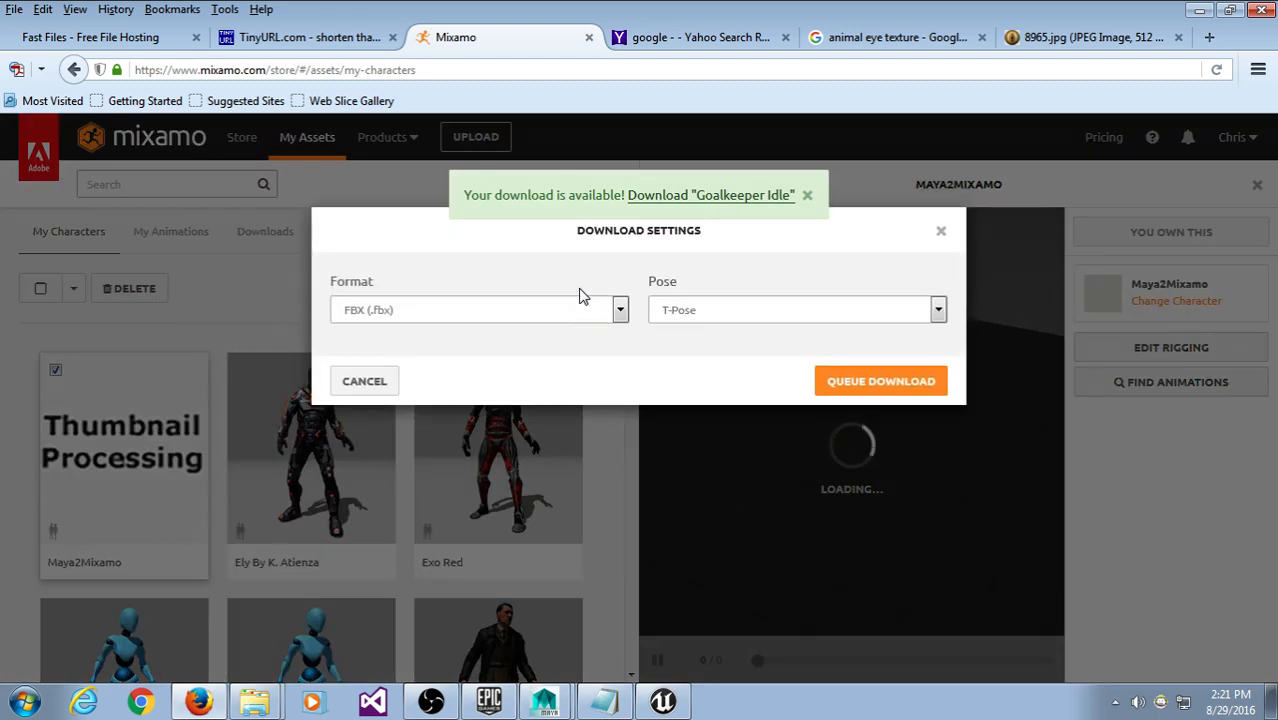
left_click(800, 313)
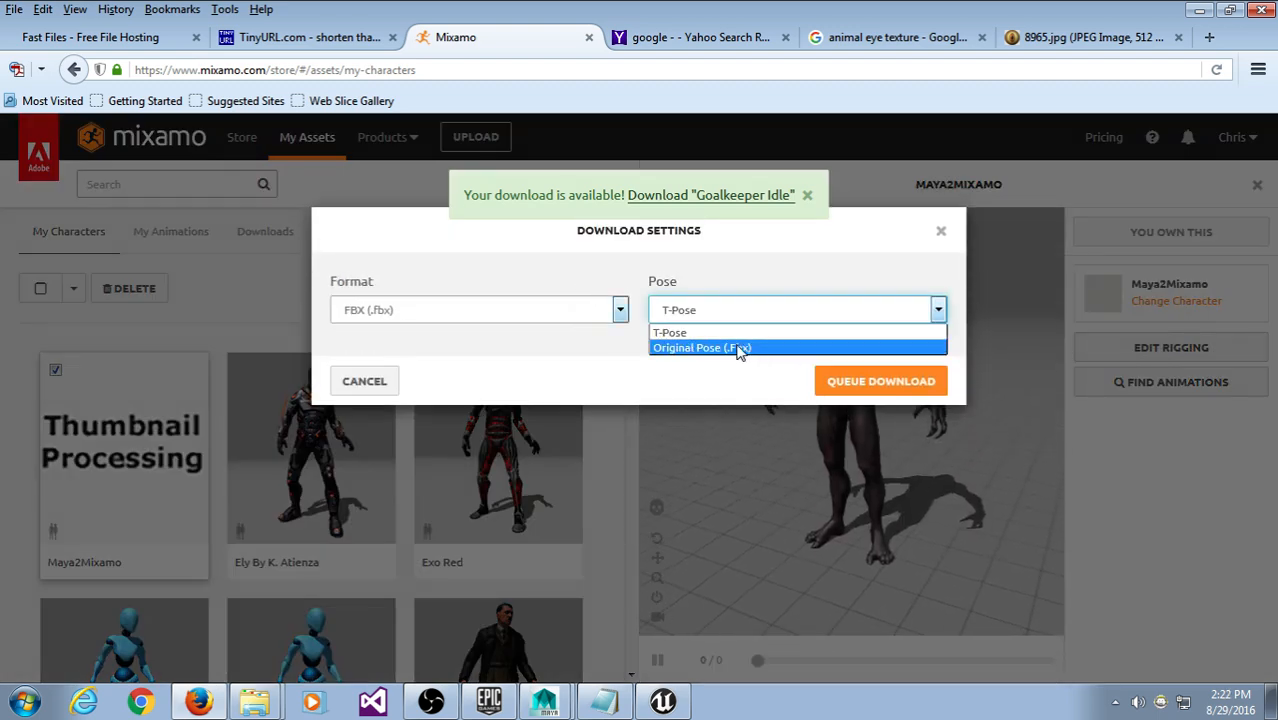
left_click(858, 385)
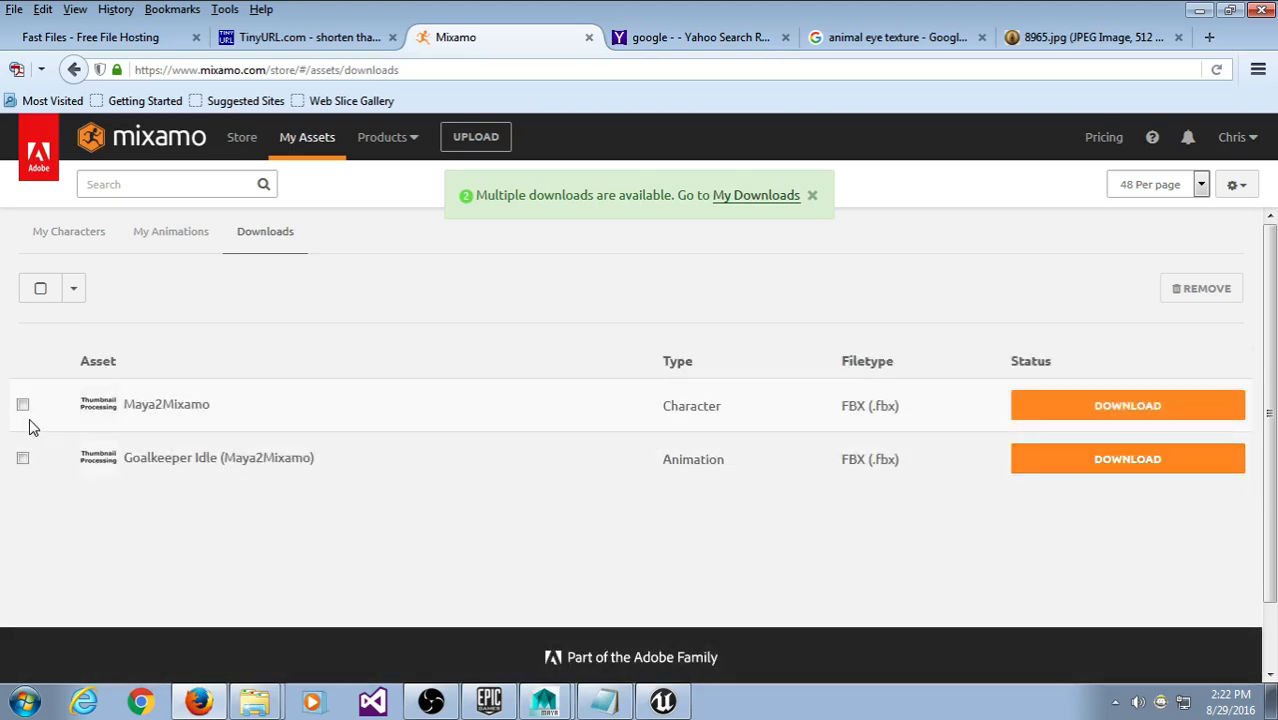
Step: Download the Maya2Mixamo character and the Goalkeeper Idle animation, saving Maya2Mixamo.fbx and goalkeeper_idle.fbx to disk
left_click(1100, 418)
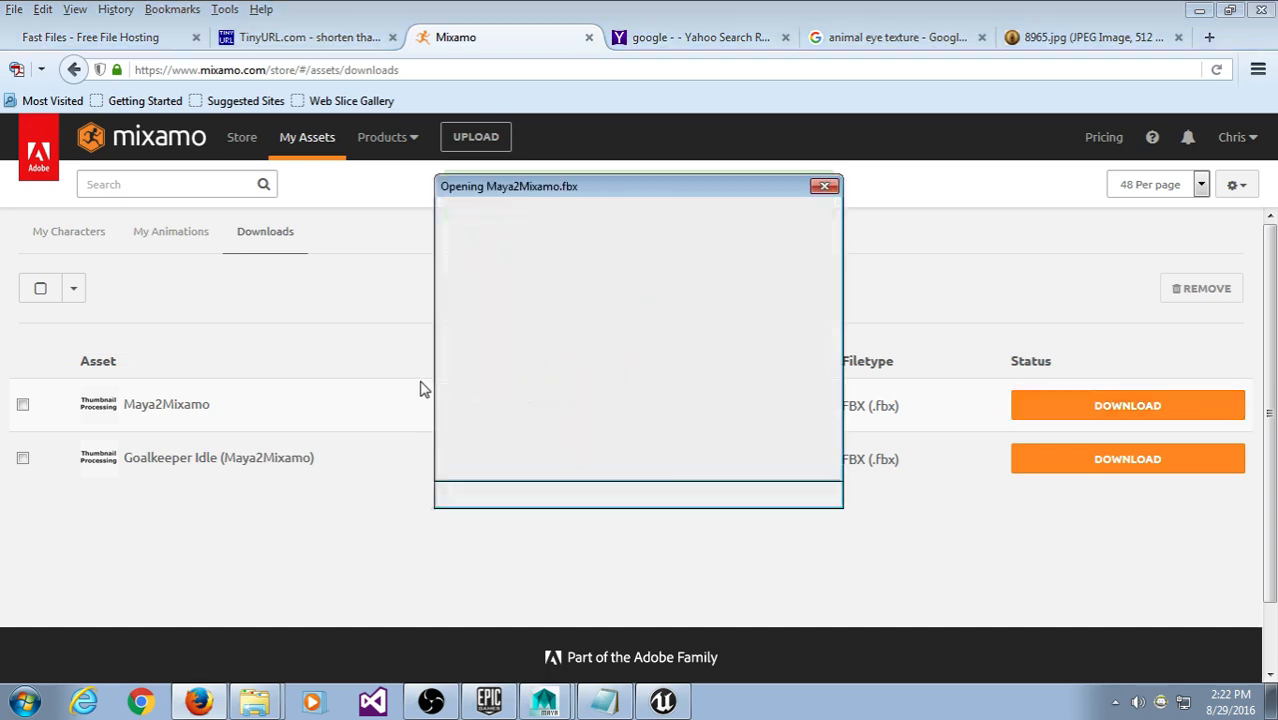
left_click(480, 366)
left_click(710, 454)
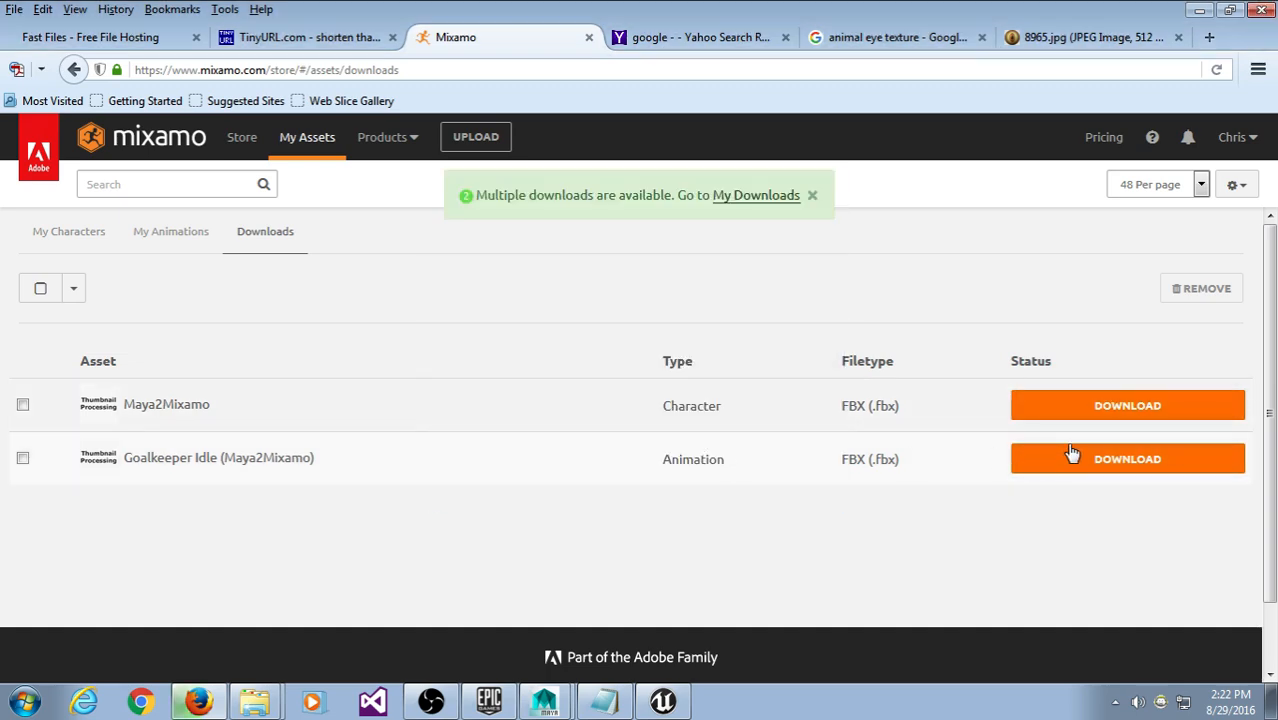
left_click(1097, 459)
left_click(479, 364)
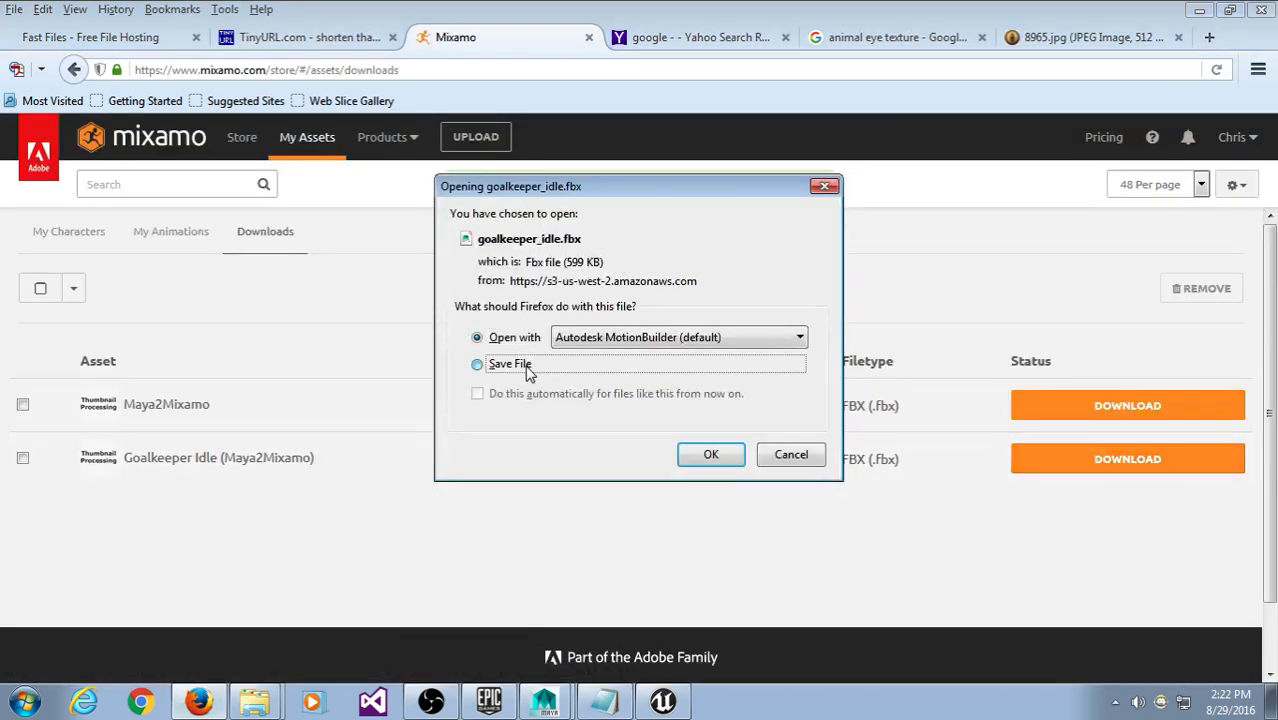
left_click(711, 456)
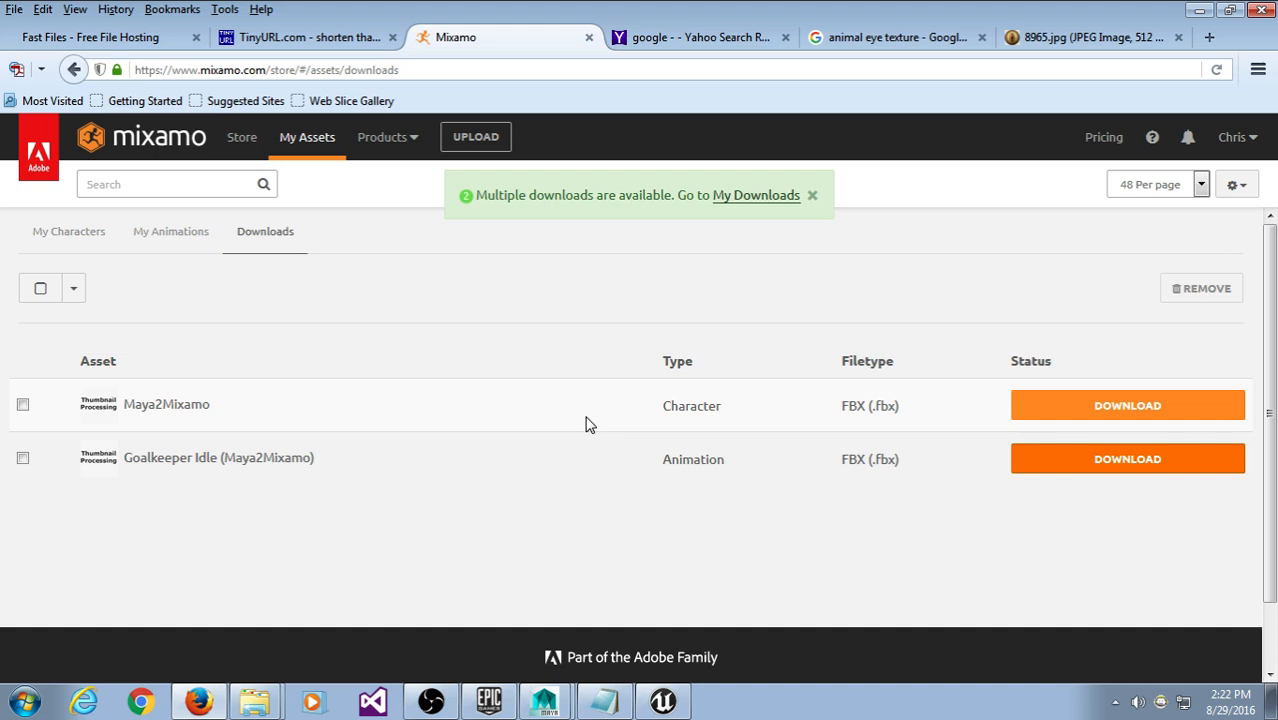
Step: Switch from Firefox to the MutantProject folder window, clear its file selection and widen it to fit all columns
left_click(1199, 9)
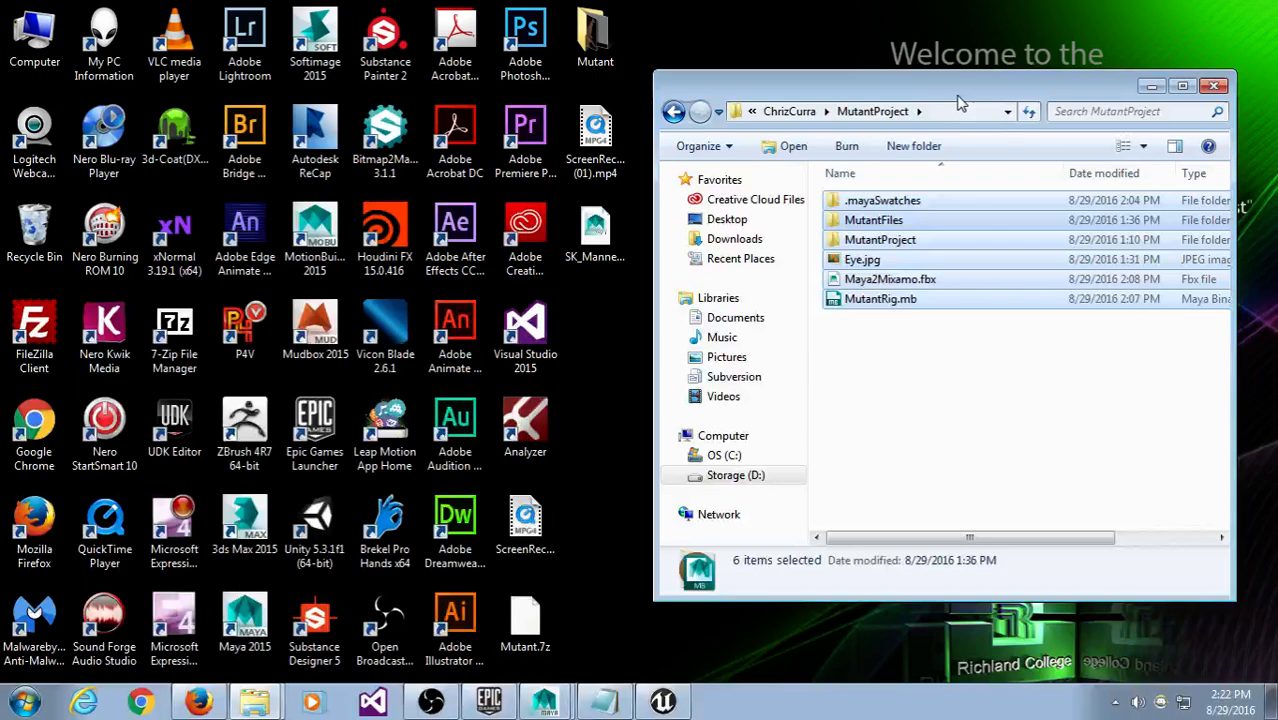
left_click(932, 380)
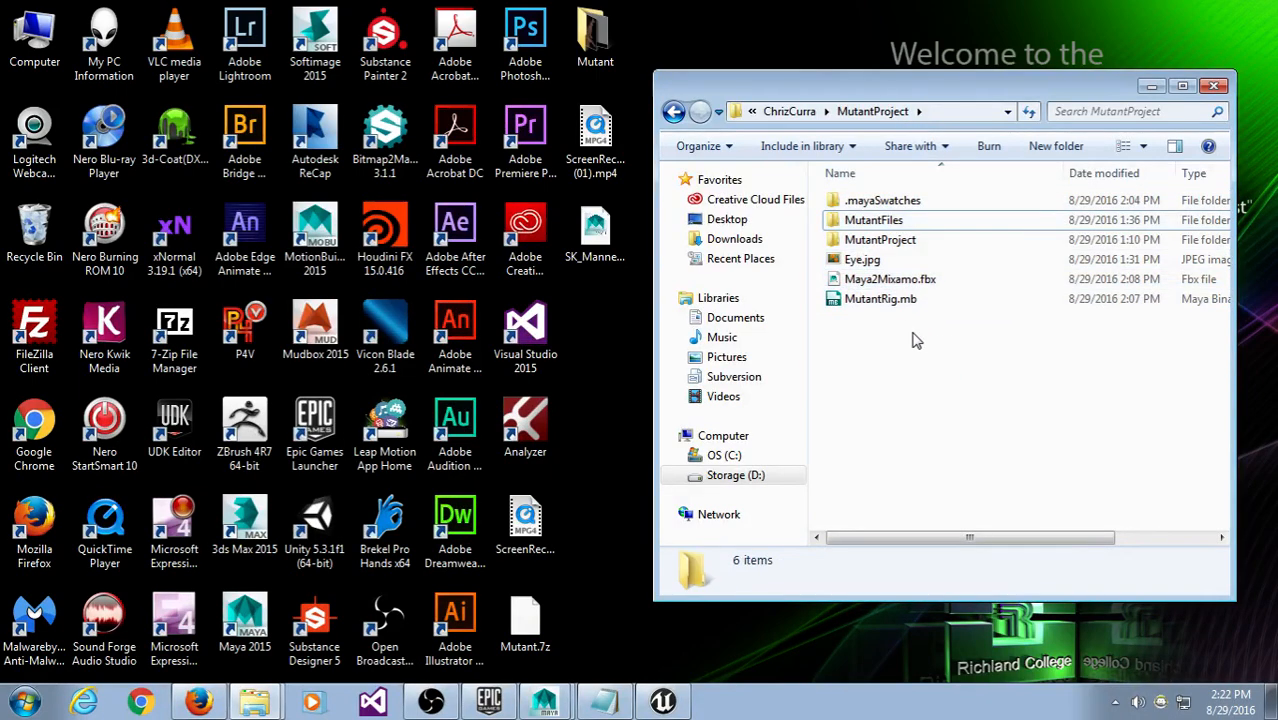
left_click_drag(654, 171, 408, 170)
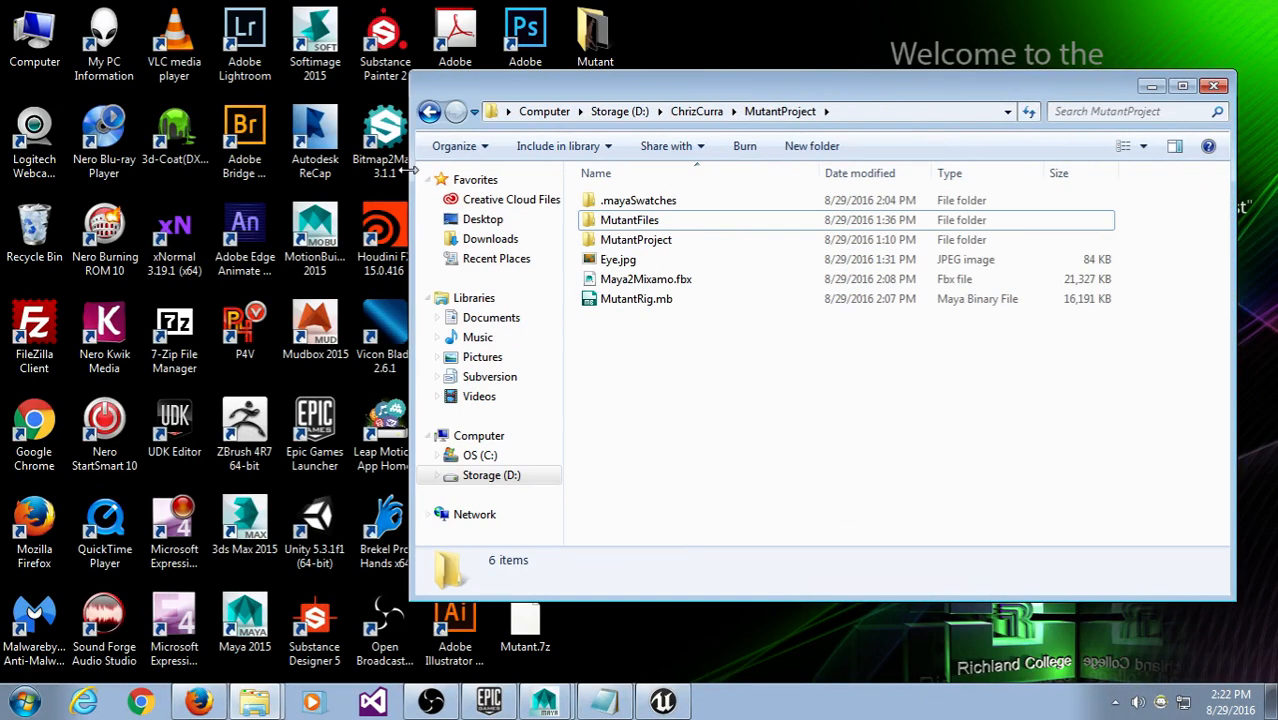
left_click_drag(546, 97, 575, 109)
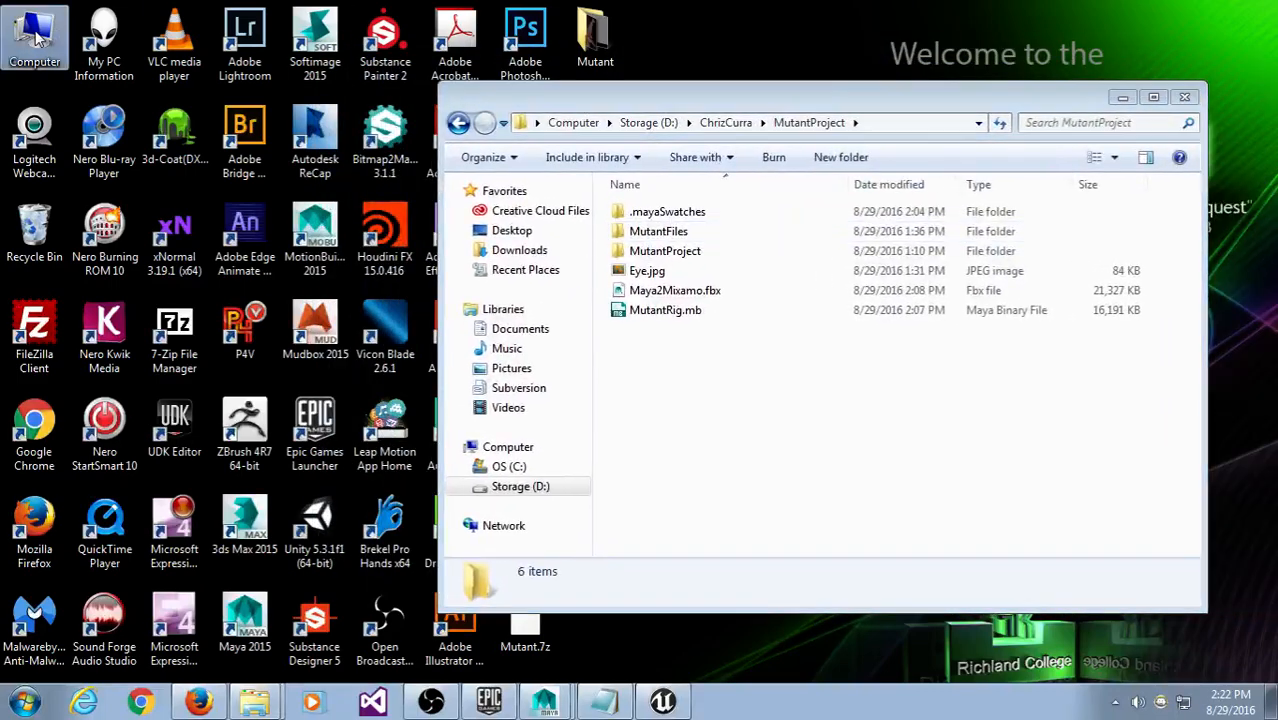
double_click(35, 38)
left_click_drag(725, 122, 0, 165)
left_click_drag(765, 99, 972, 70)
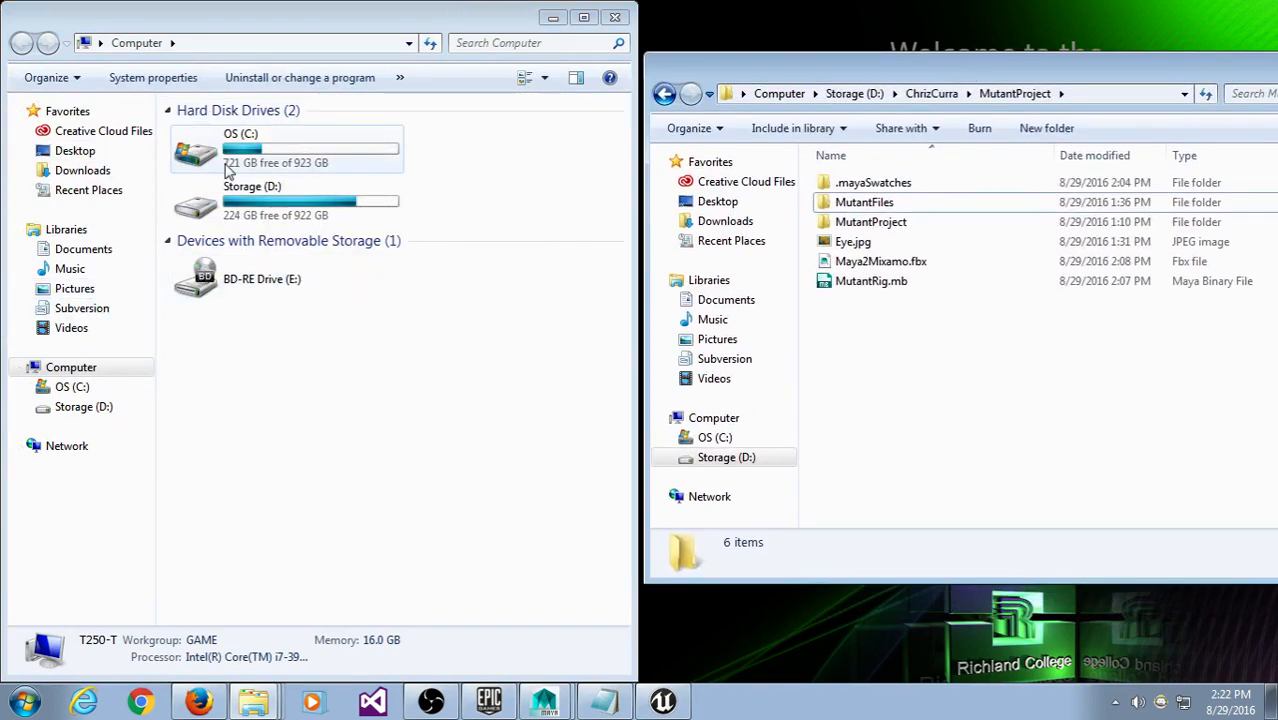
left_click(614, 17)
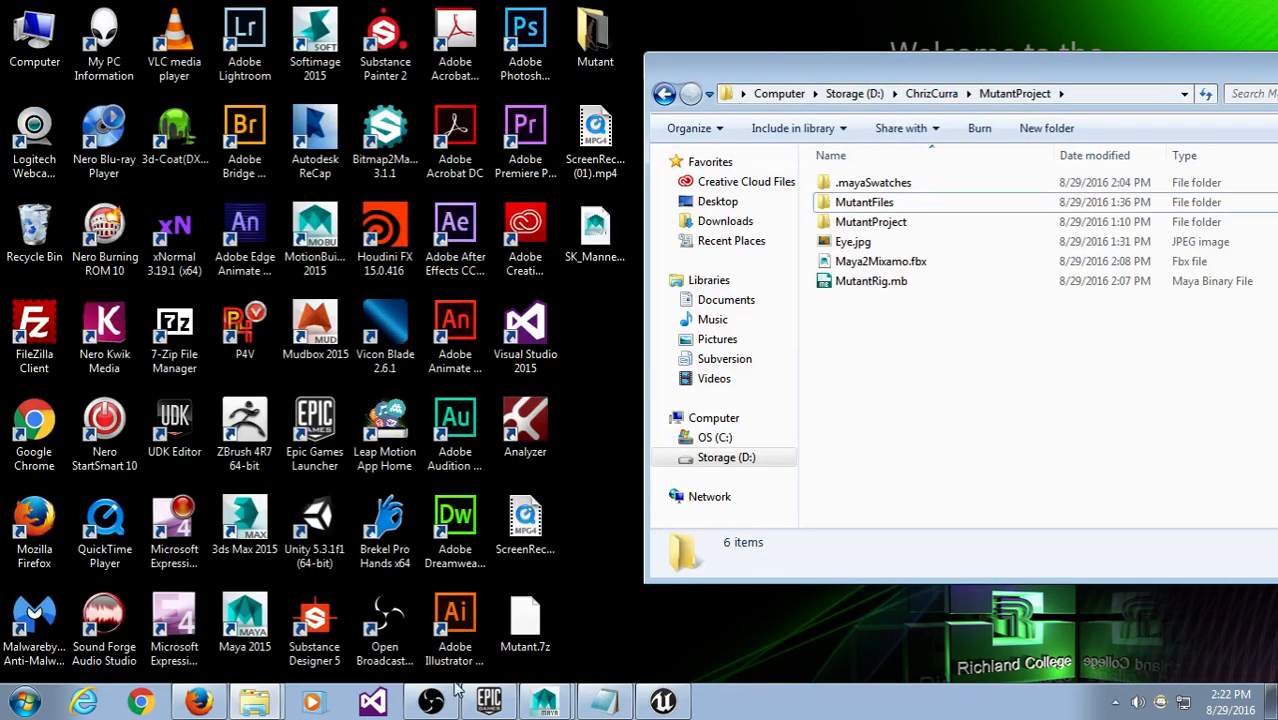
Step: Switch to Firefox, list its downloads and show goalkeeper_idle.fbx in its containing folder
left_click(198, 702)
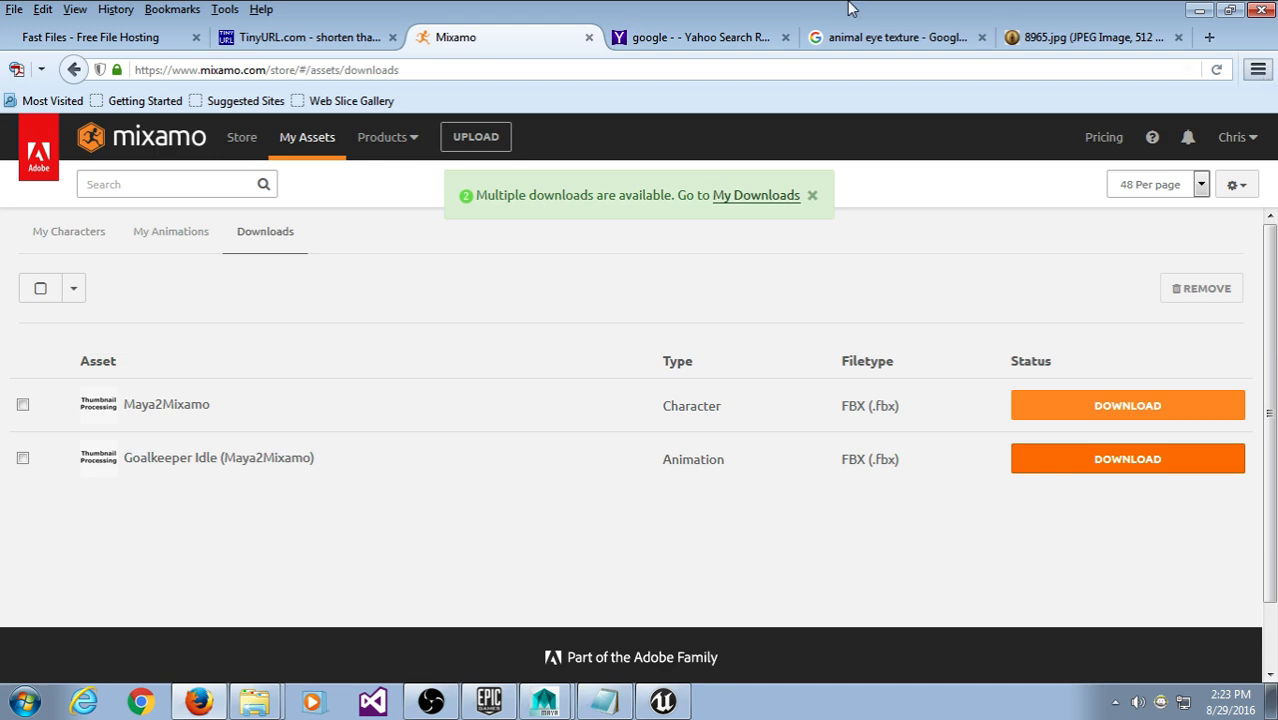
left_click(228, 9)
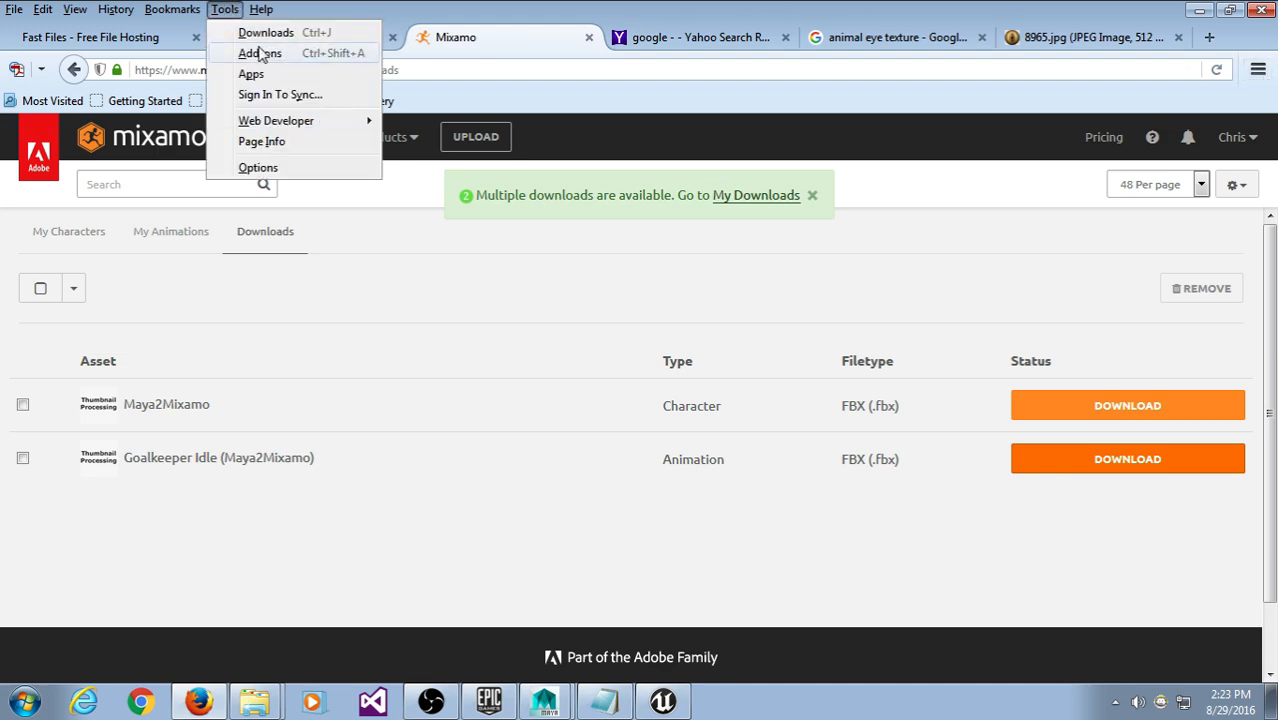
left_click(245, 37)
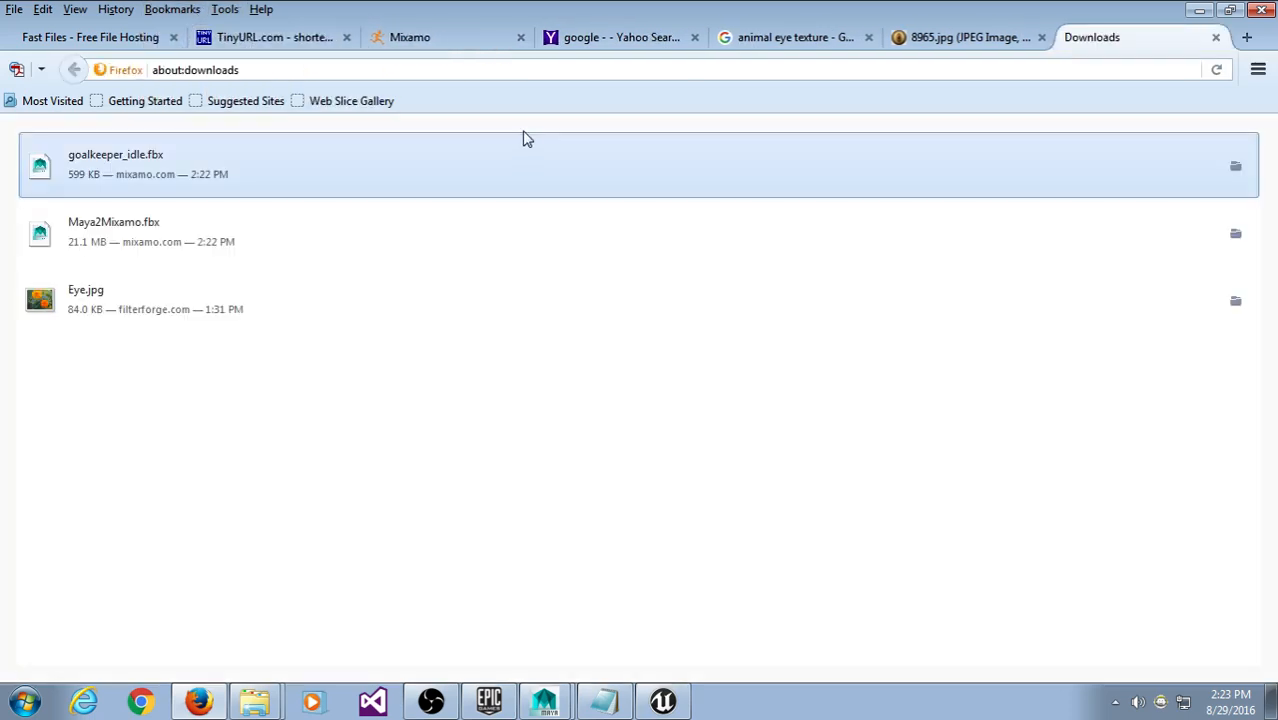
double_click(397, 6)
left_click_drag(667, 103, 369, 106)
left_click(1189, 254)
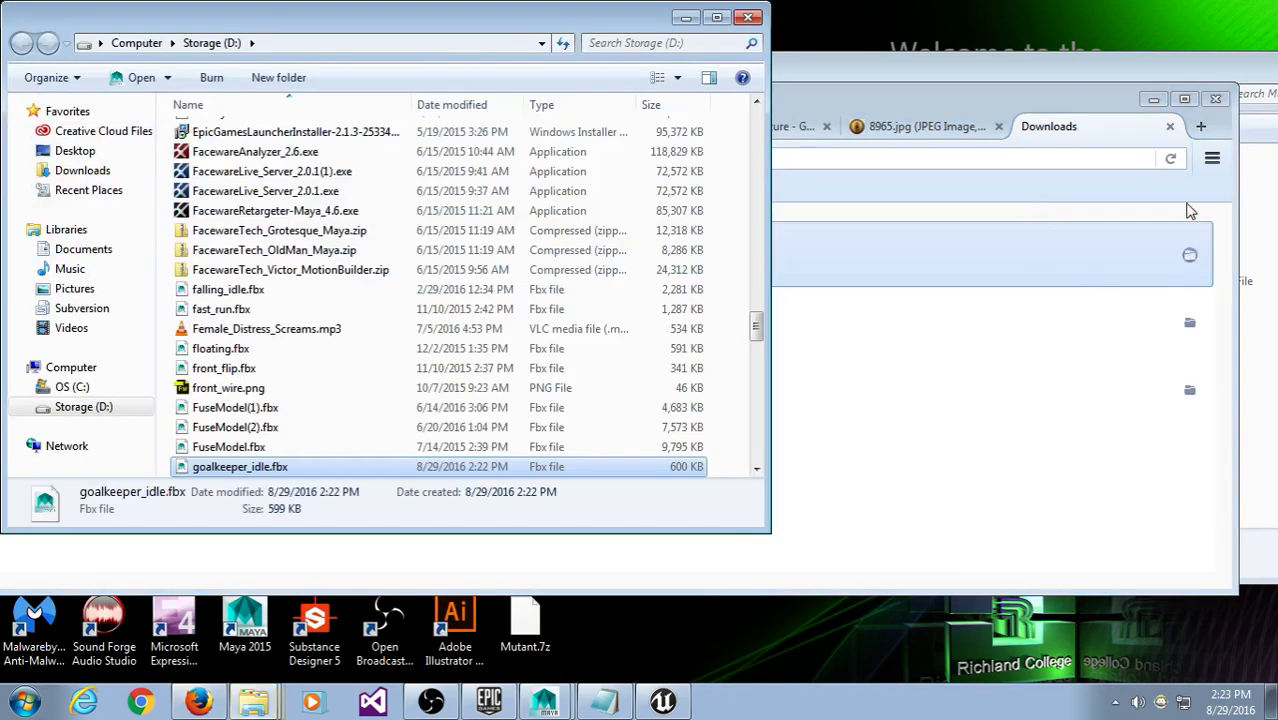
Step: Move FuseModel.fbx and goalkeeper_idle.fbx from Storage (D:) into the MutantProject folder
left_click(1155, 100)
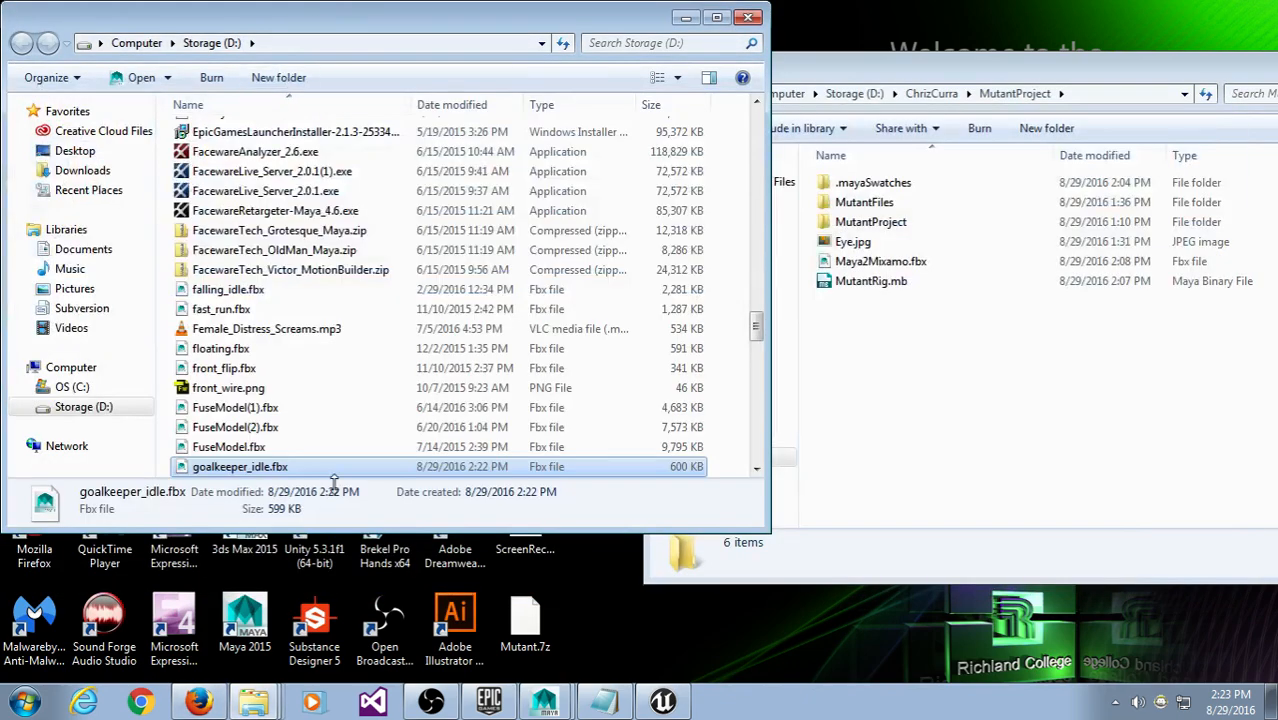
scroll(335, 470, "down", 2)
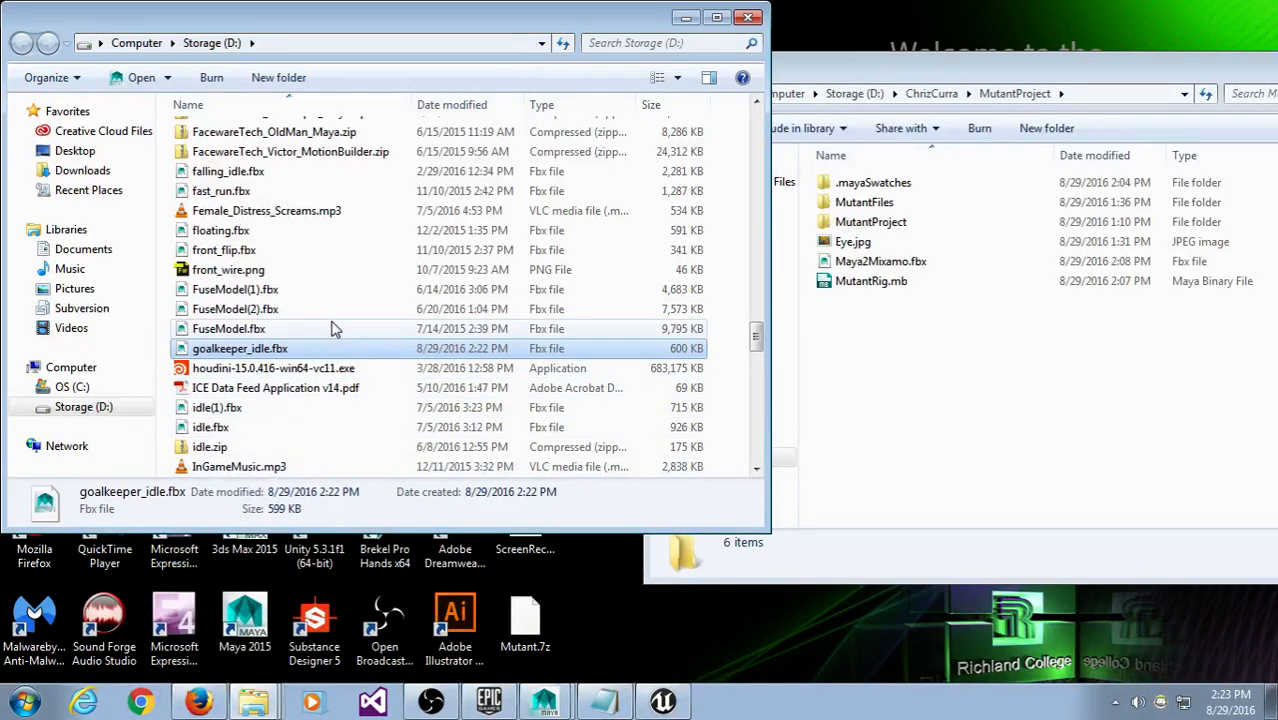
left_click(278, 330, "shift")
left_click_drag(882, 460, 1037, 453)
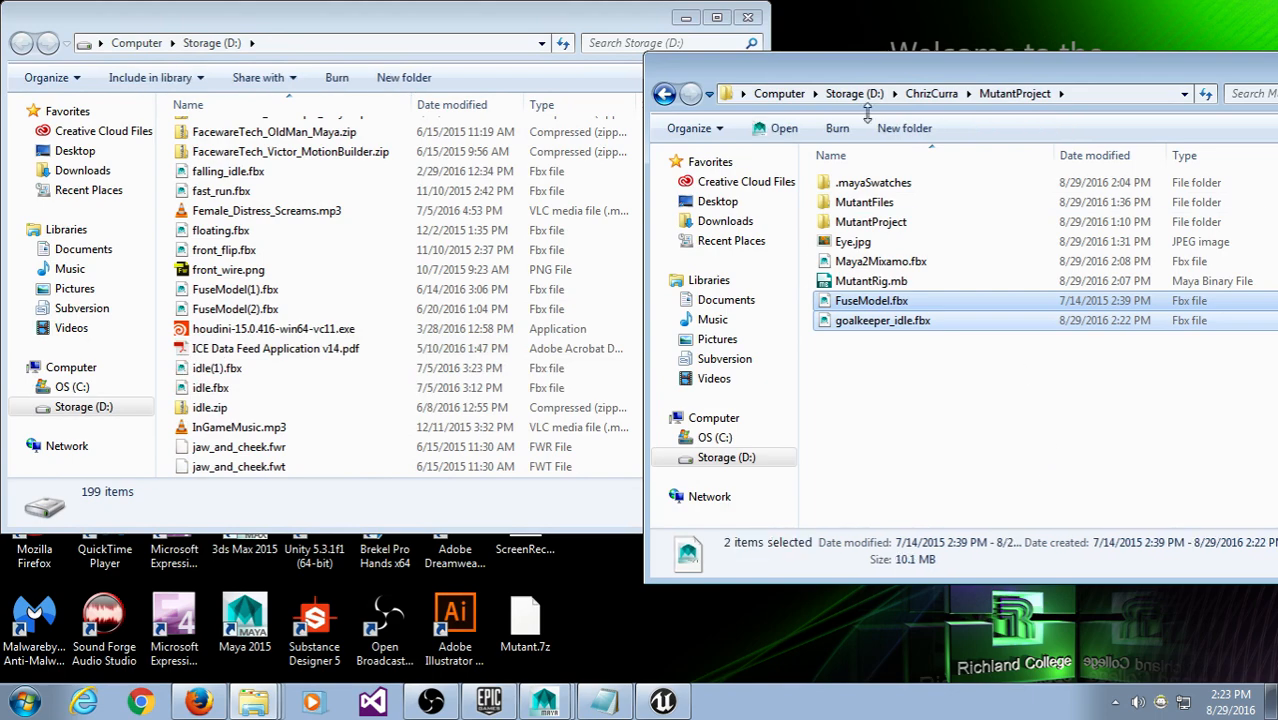
Step: Close the Storage (D:) window, reposition and narrow the MutantProject window, and select goalkeeper_idle.fbx
left_click(748, 17)
left_click_drag(998, 65, 808, 65)
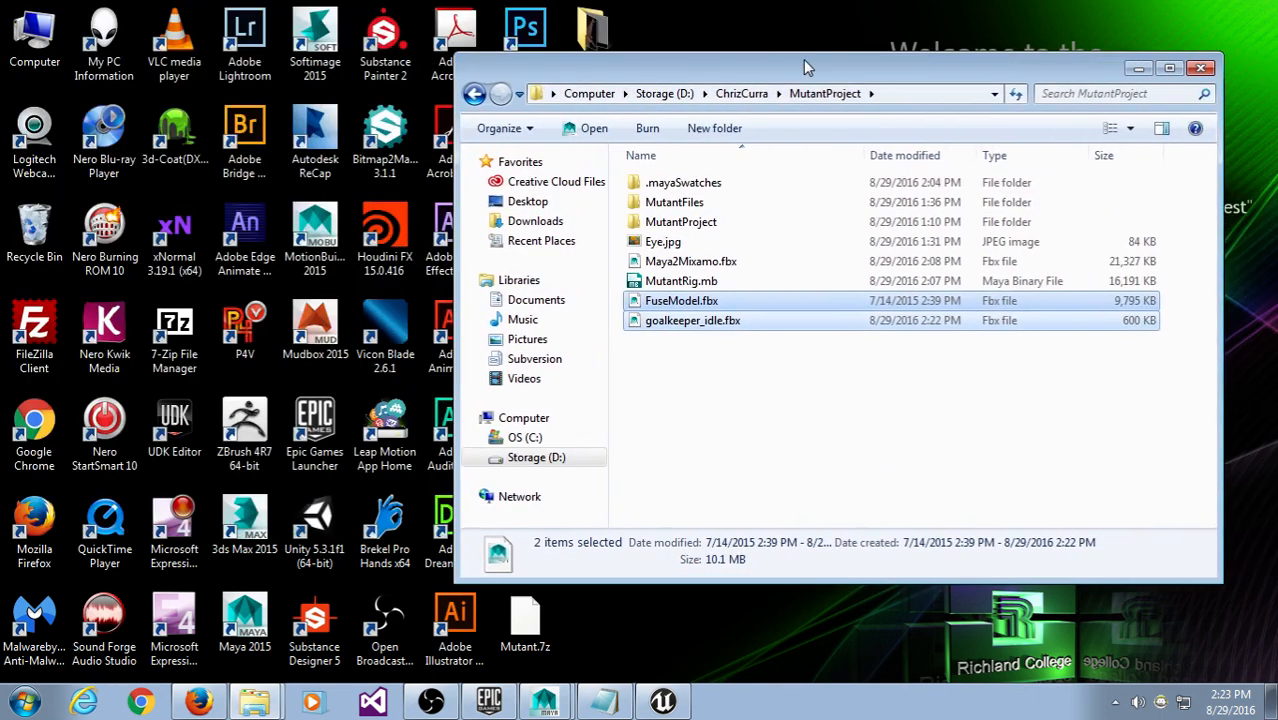
left_click_drag(459, 107, 617, 108)
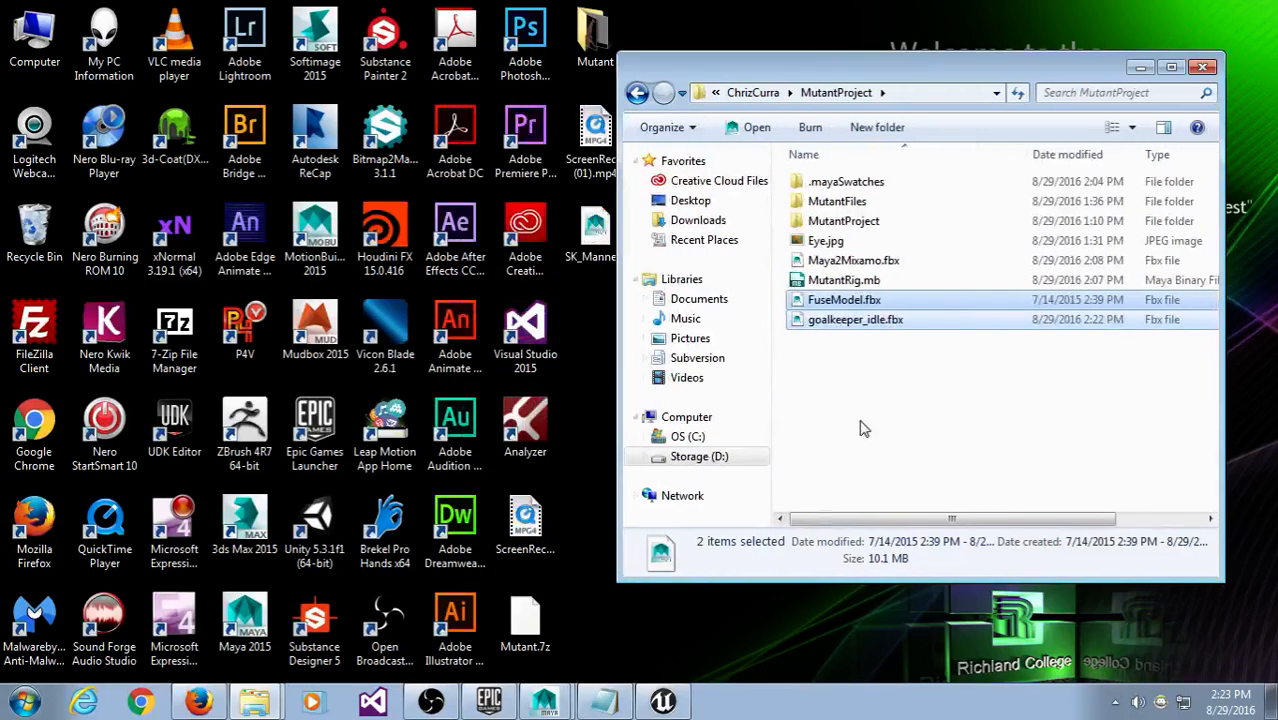
left_click(869, 302)
left_click(870, 322)
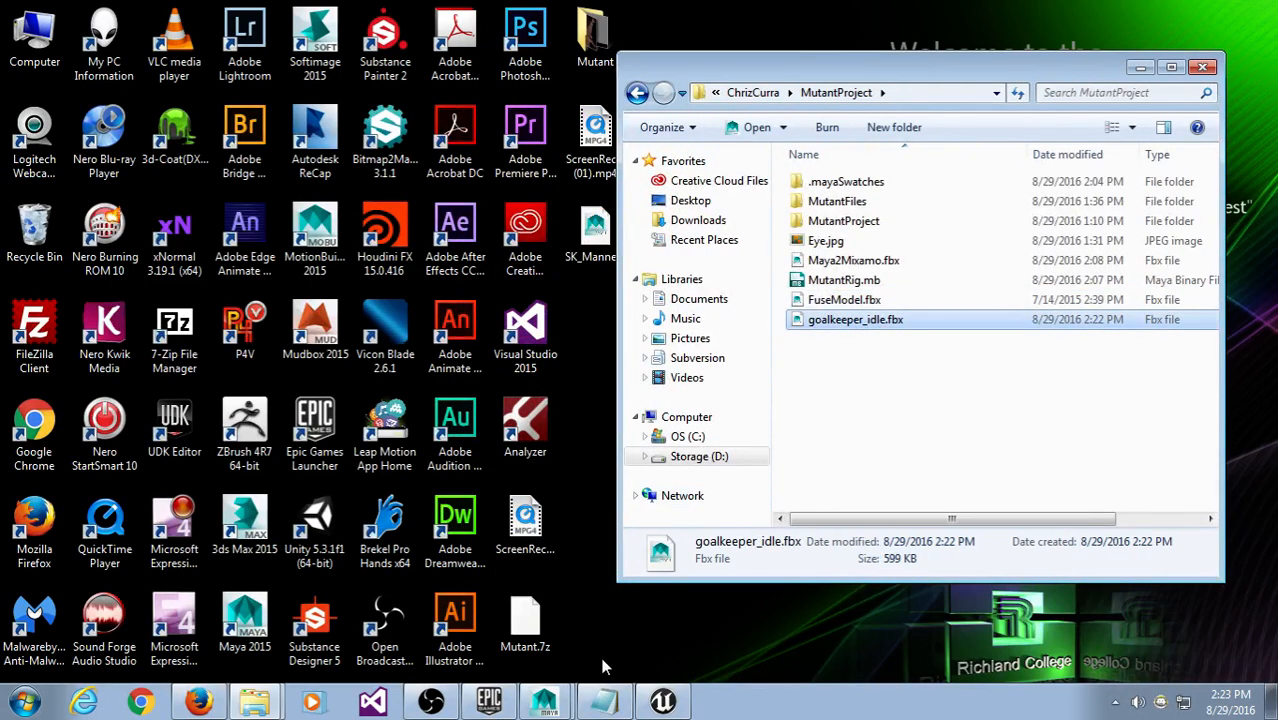
Step: Switch back to Mixamo in Firefox and preview the owned Goalkeeper Idle animation on Maya2Mixamo
left_click(216, 708)
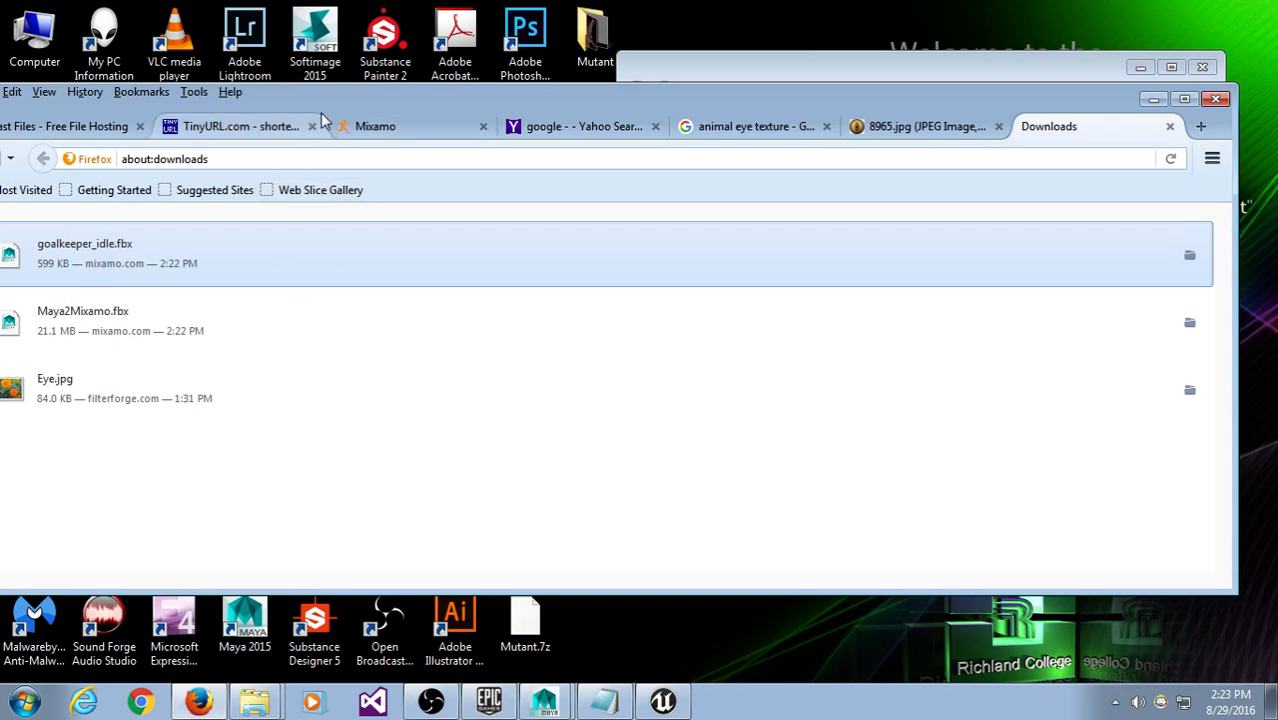
left_click_drag(320, 97, 386, 130)
double_click(386, 130)
left_click(412, 40)
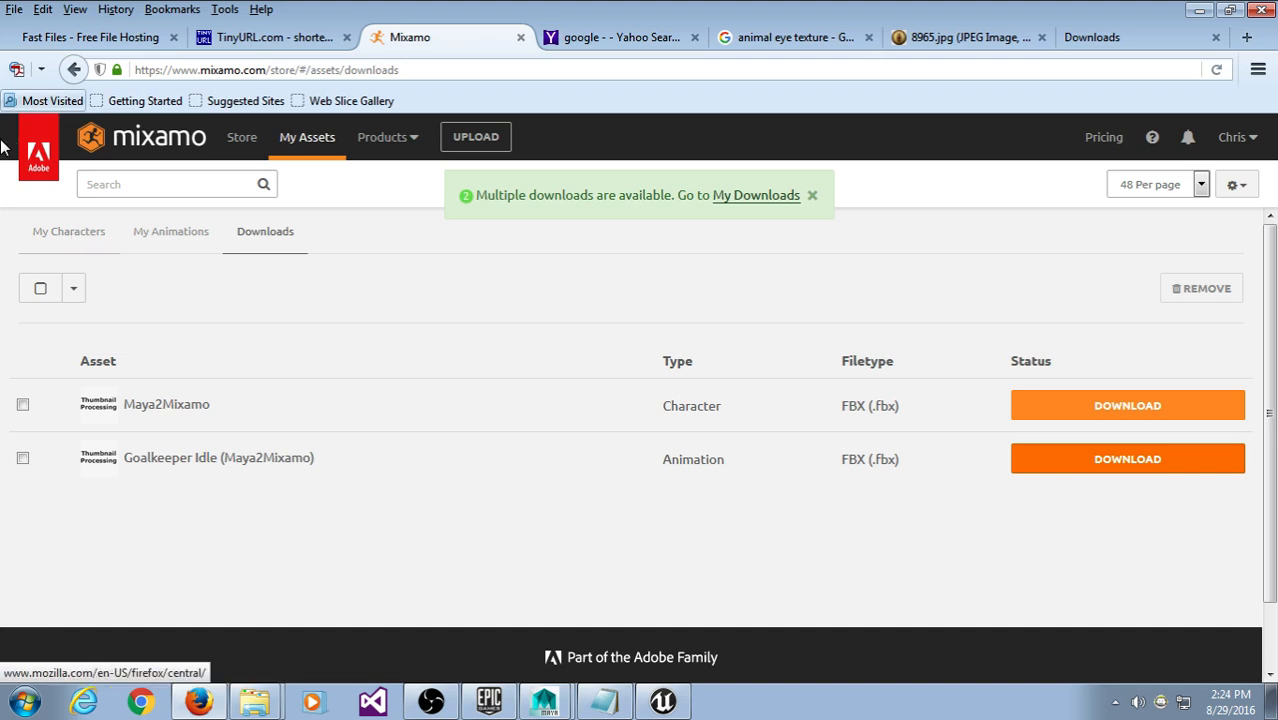
left_click(163, 248)
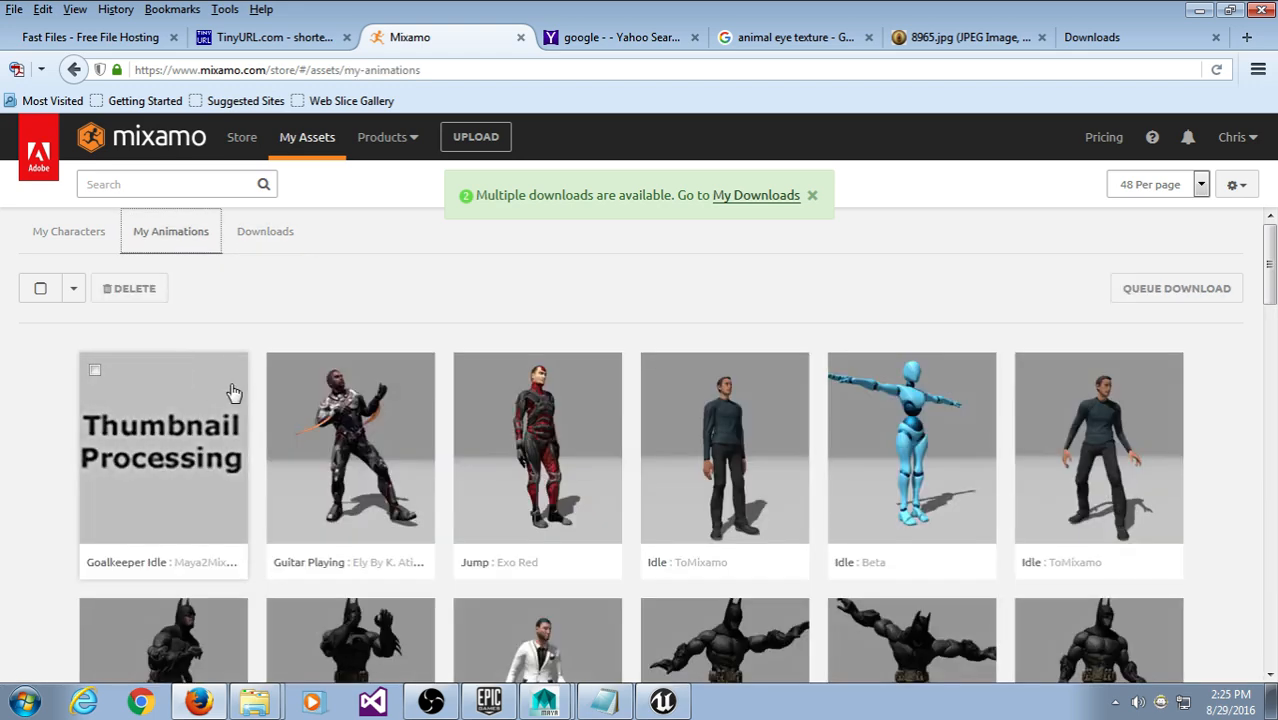
left_click(233, 393)
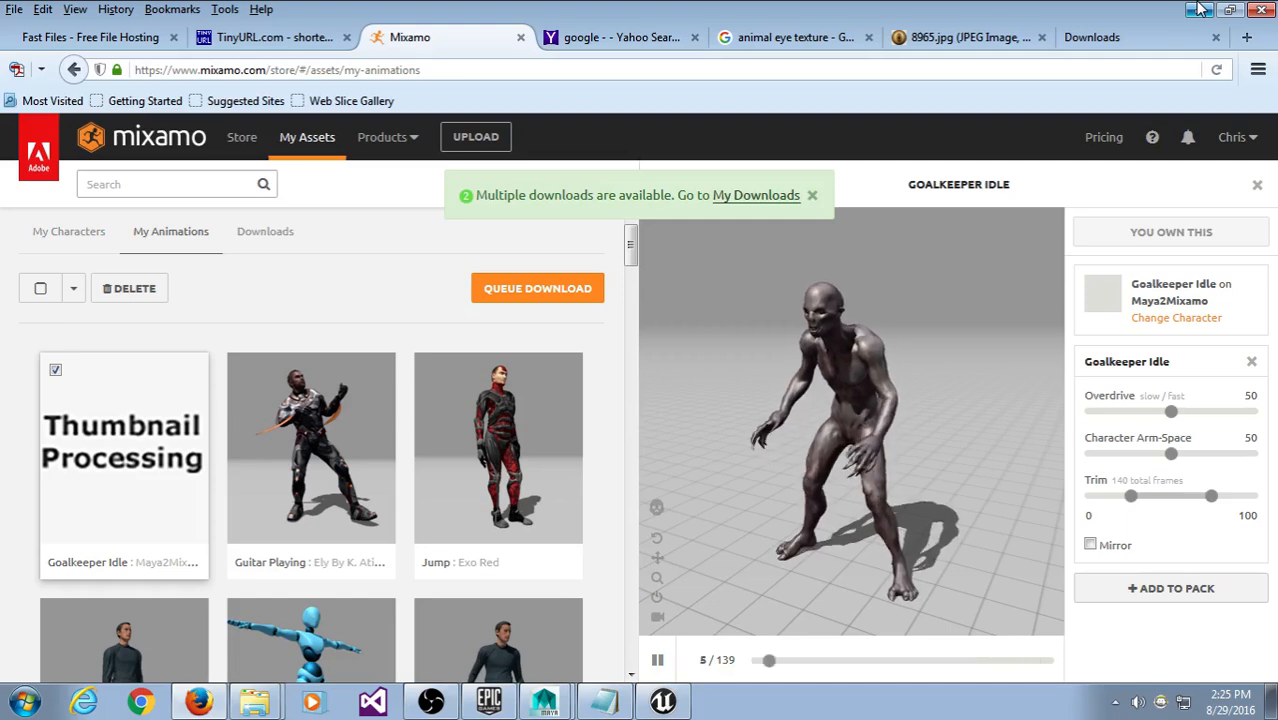
Step: Go from the Mixamo store to the Control Rig Scripts product page and open its software download list
left_click(242, 158)
mouse_move(370, 146)
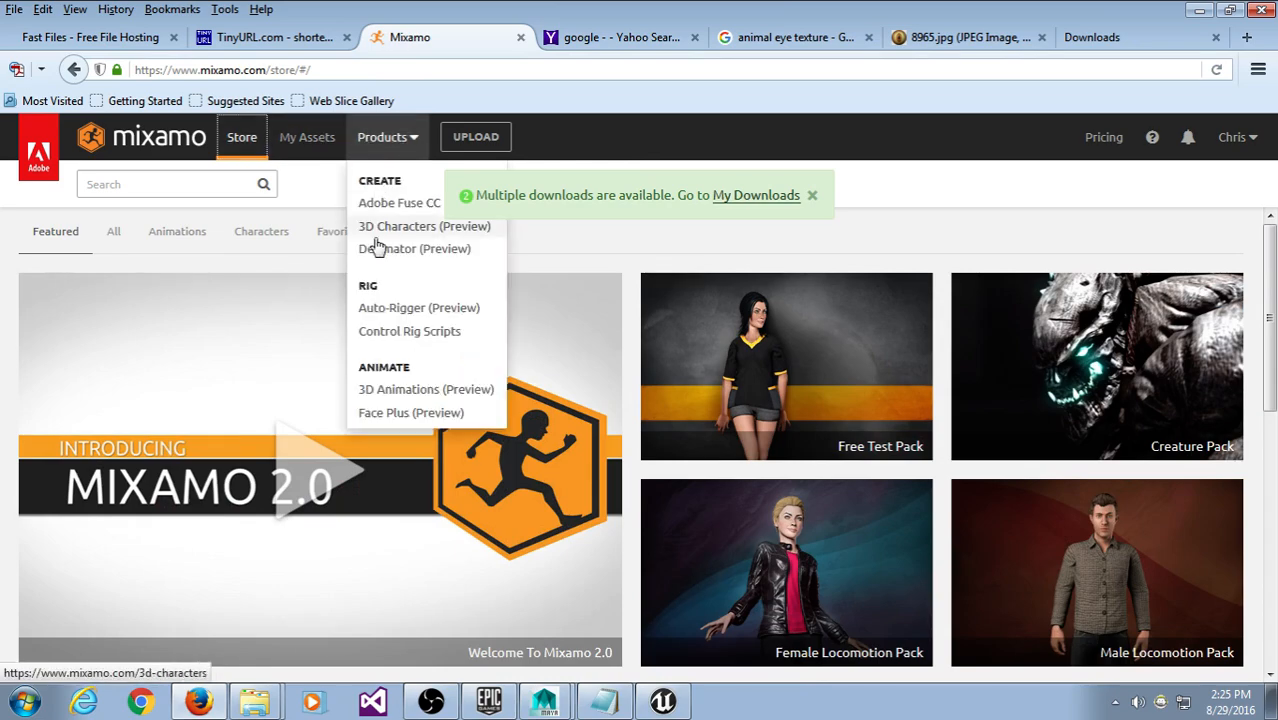
left_click(409, 333)
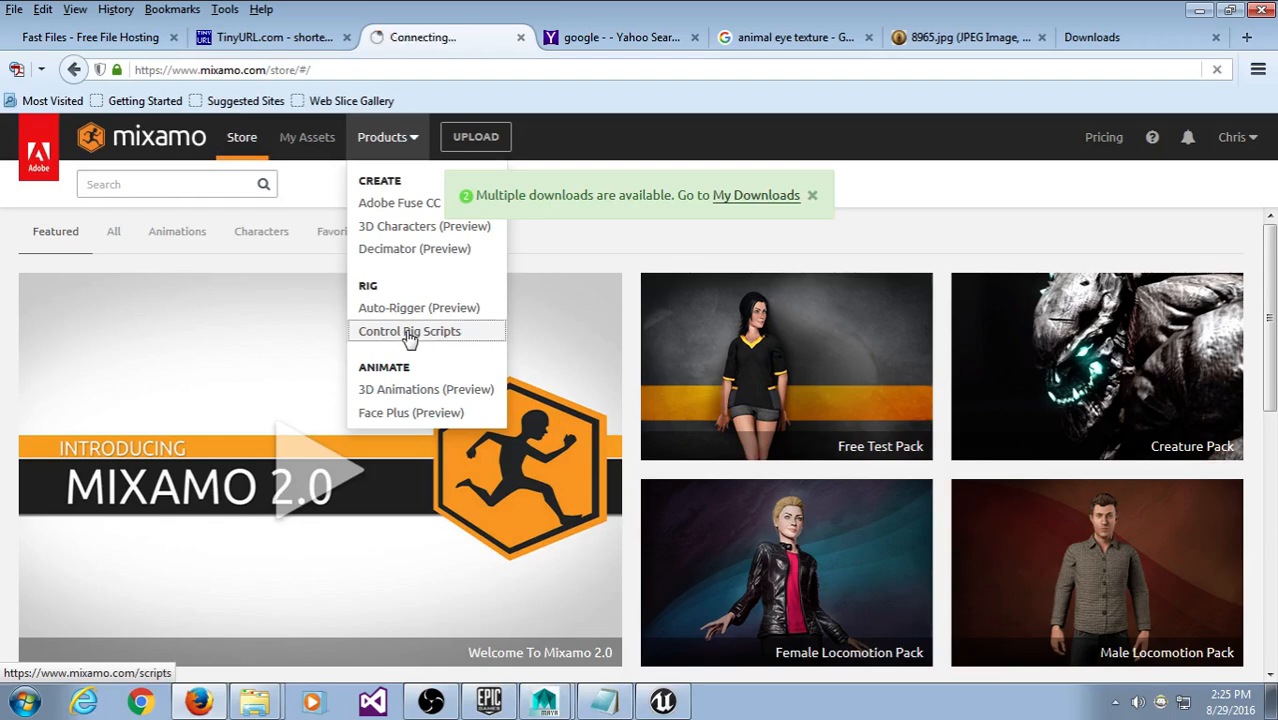
scroll(734, 240, "down", 3)
scroll(720, 280, "up", 4)
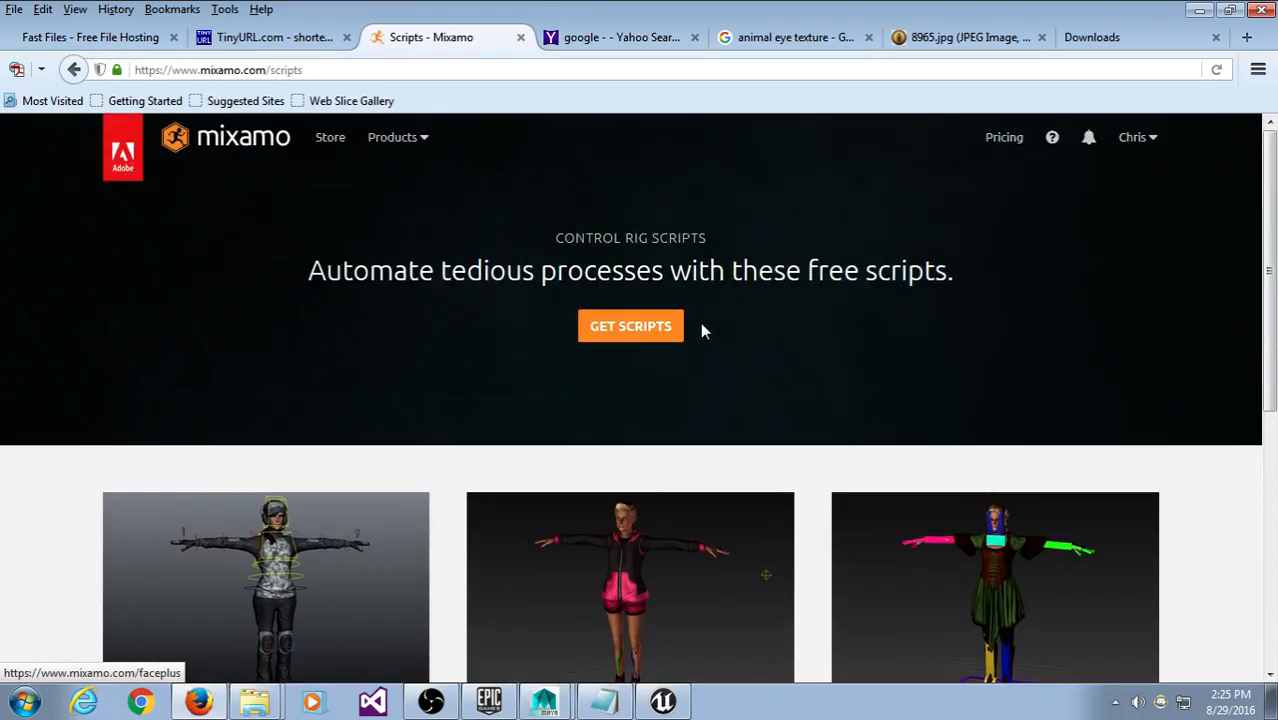
left_click(634, 326)
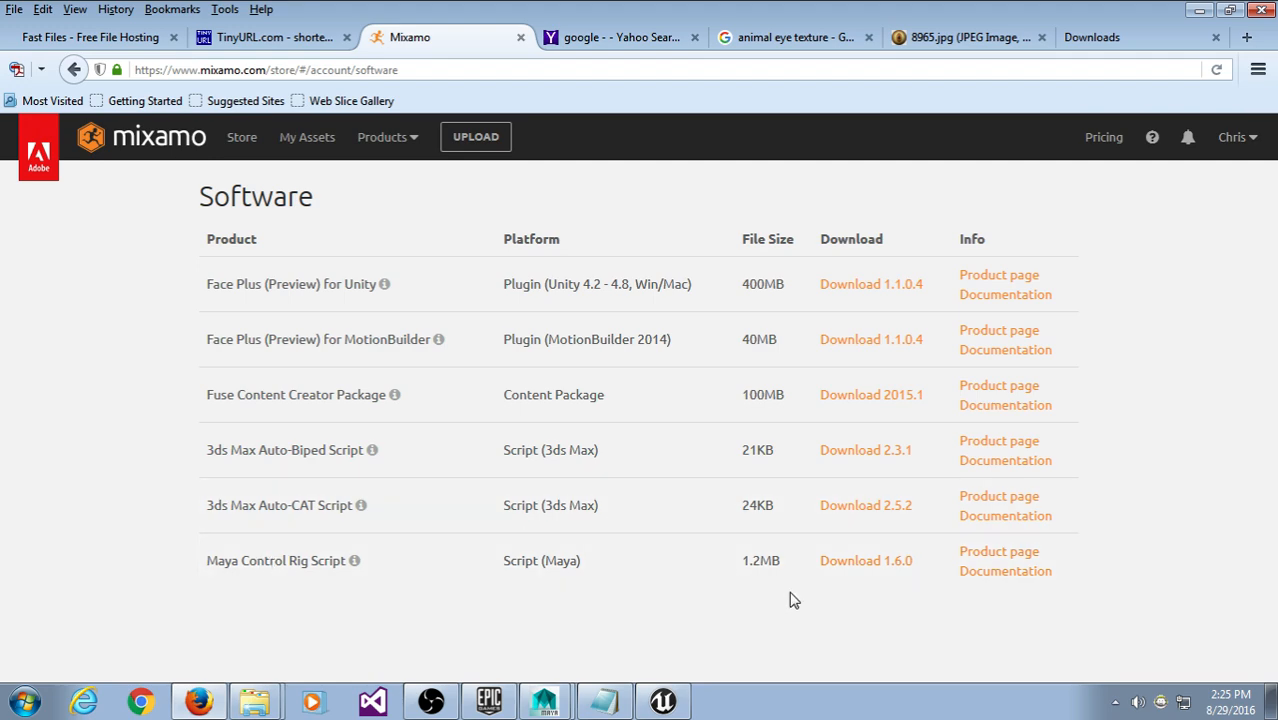
Step: Download Maya Control Rig Script 1.6.0, saving Mixamo_Auto_Control_Rig_v_1_6_0.zip to disk
left_click(873, 564)
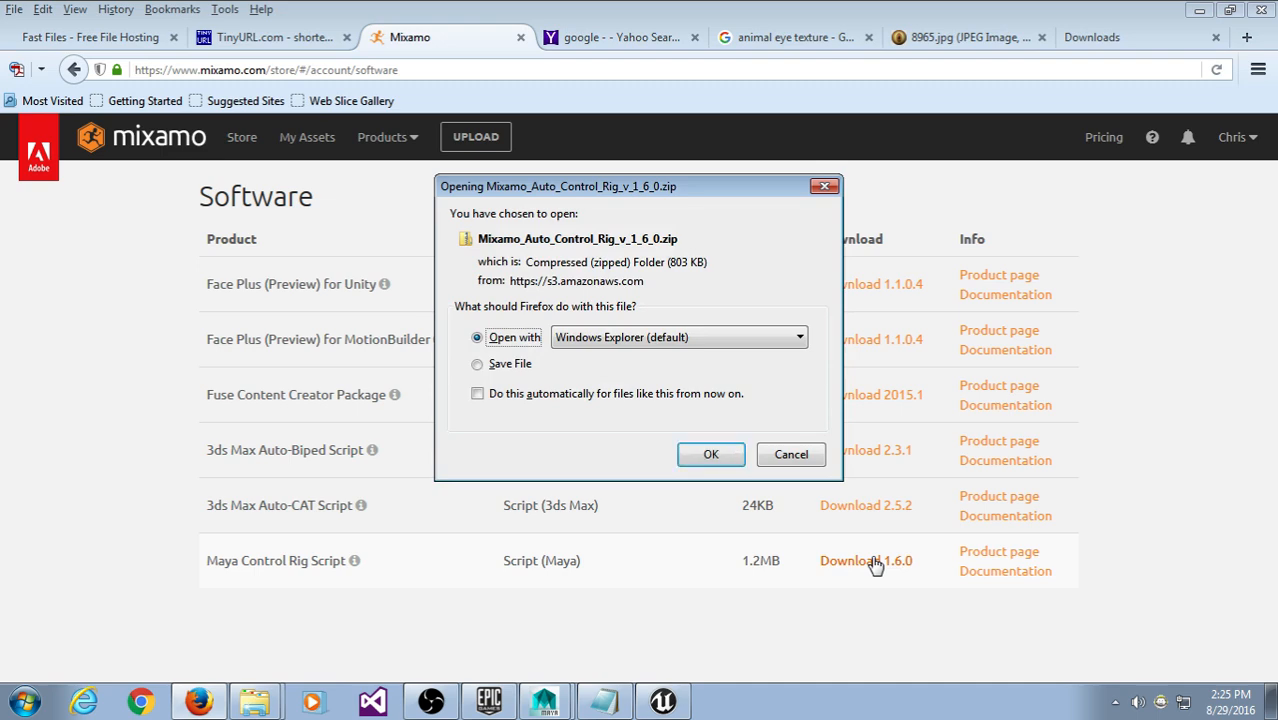
left_click(500, 365)
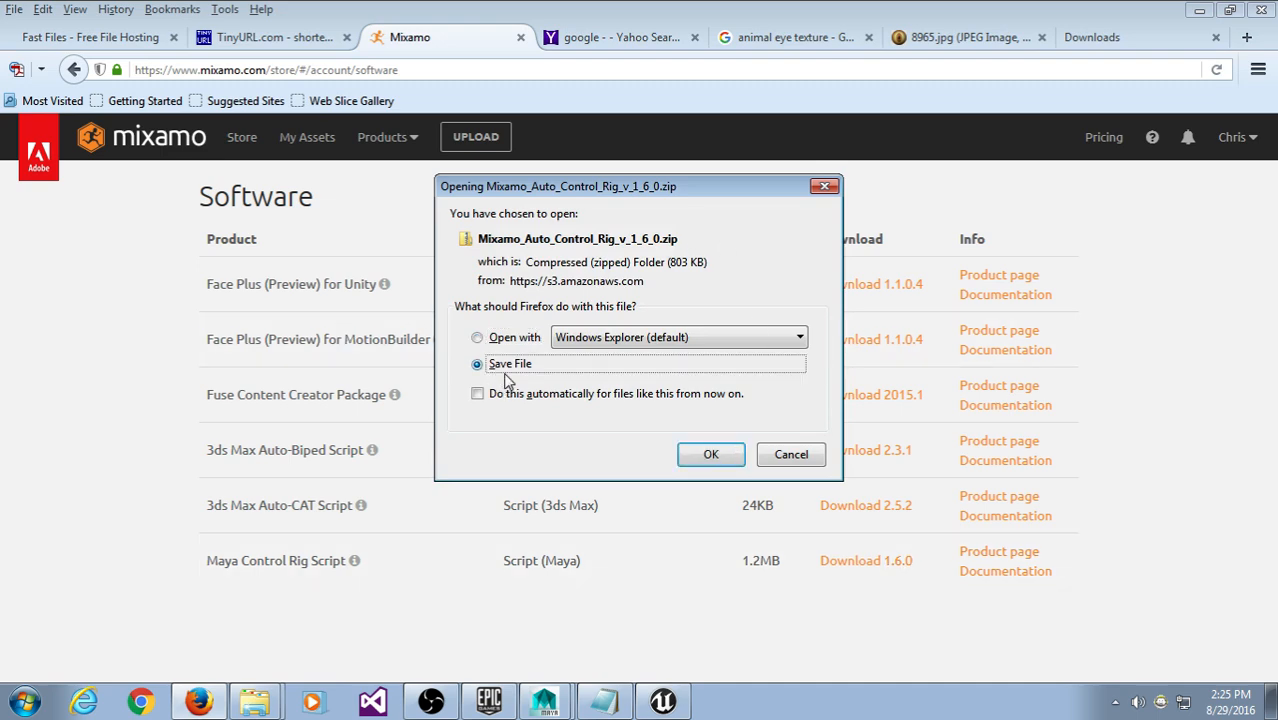
left_click(710, 454)
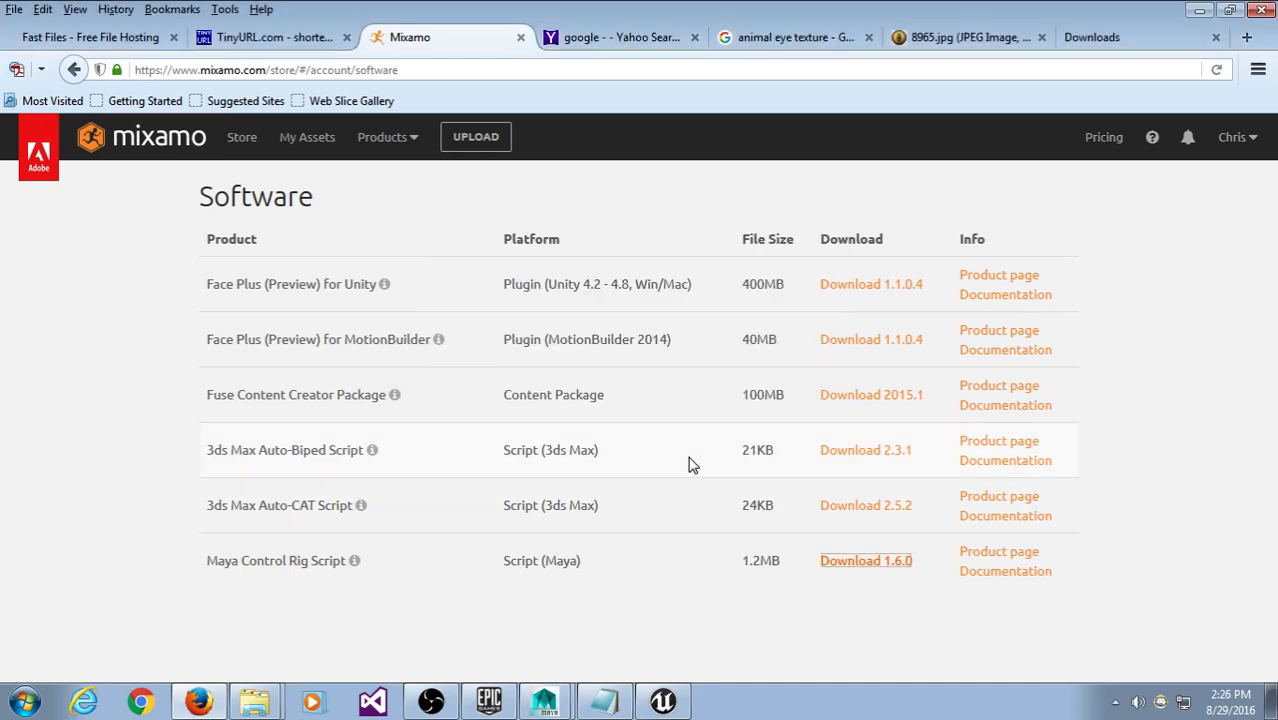
Step: Show the downloaded Mixamo_Auto_Control_Rig_v_1_6_0(1).zip in its containing folder
left_click(172, 10)
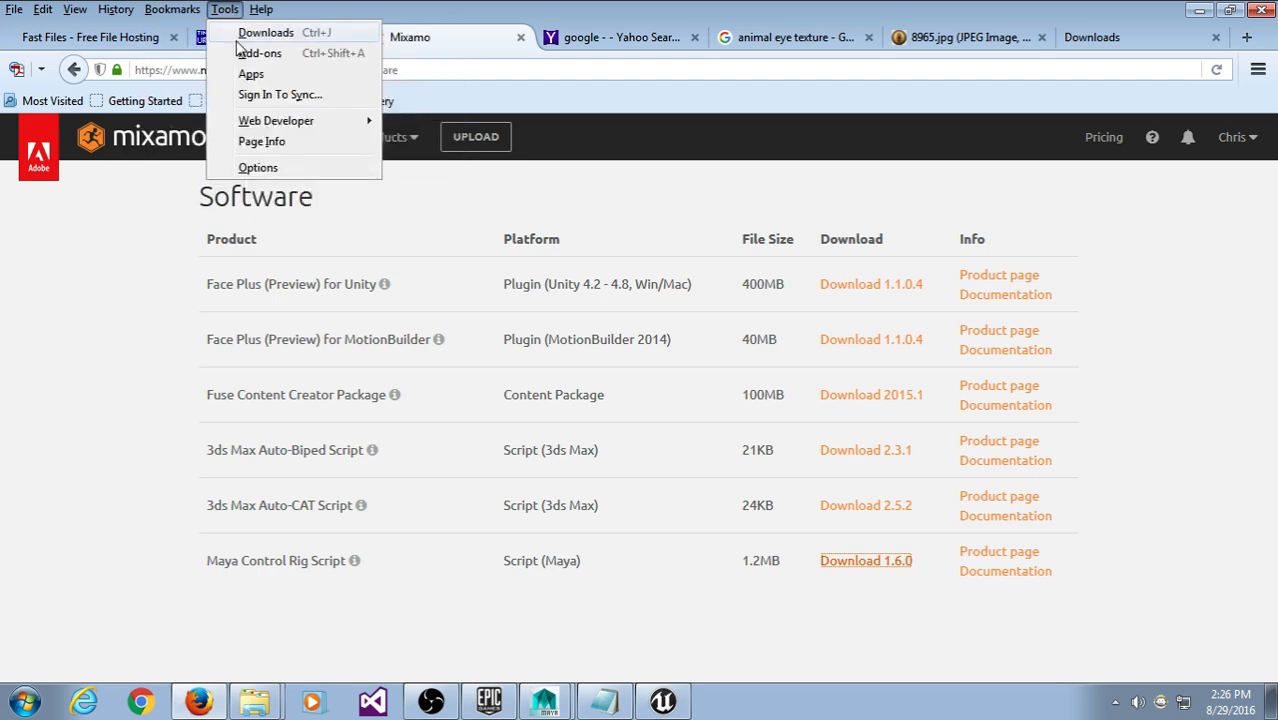
left_click(244, 36)
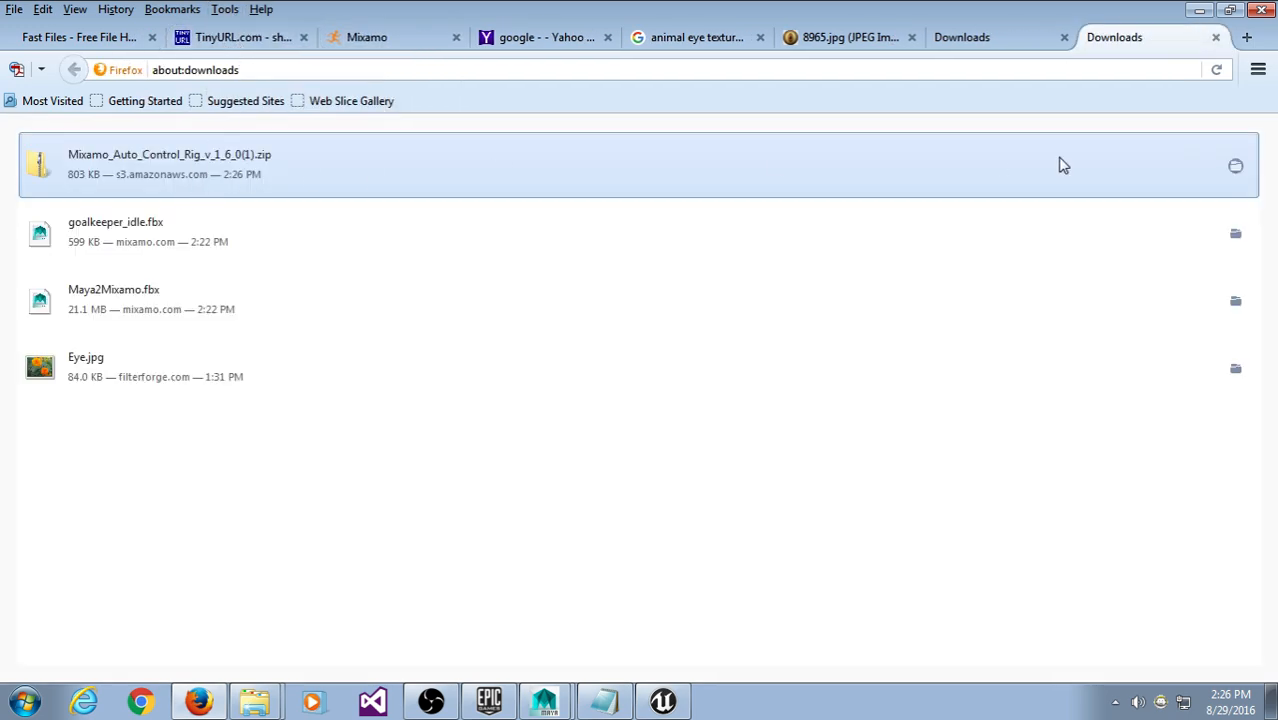
left_click(1238, 166)
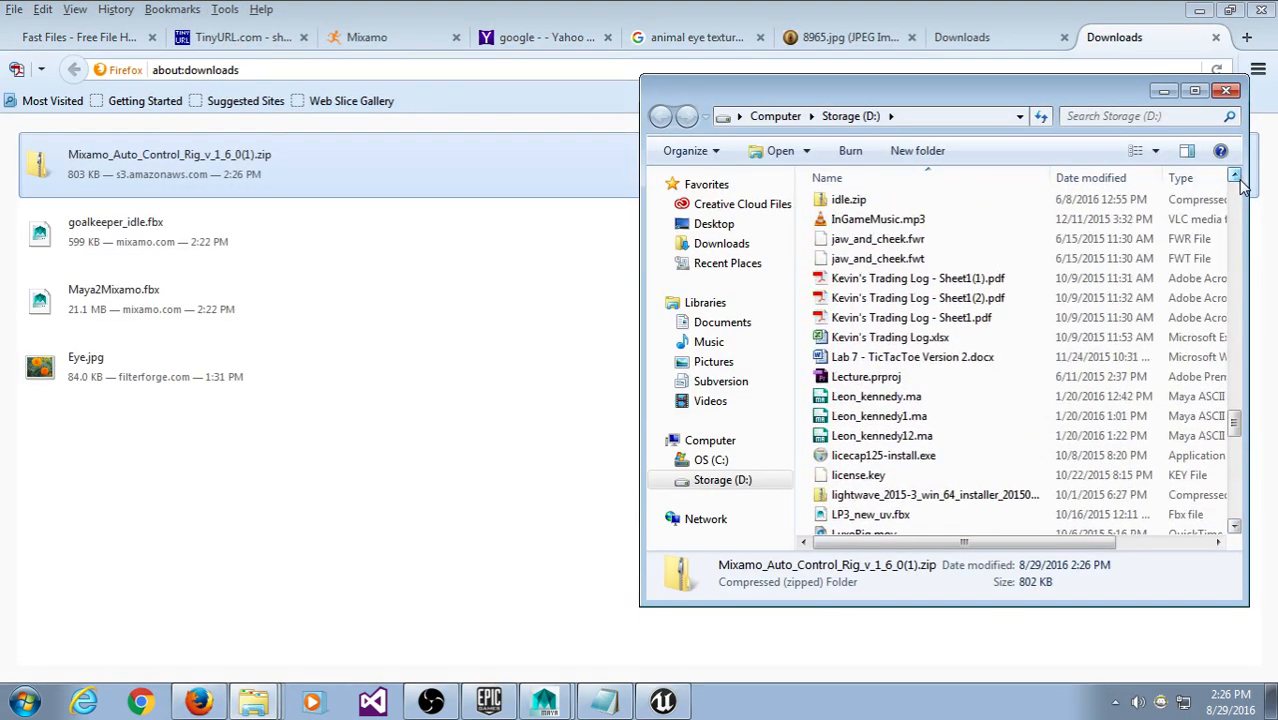
Step: Move Mixamo_Auto_Control_Rig_v_1_6_0(1).zip from Storage (D:) into the MutantProject folder and close the Storage (D:) window
left_click(1199, 9)
left_click_drag(905, 103, 238, 66)
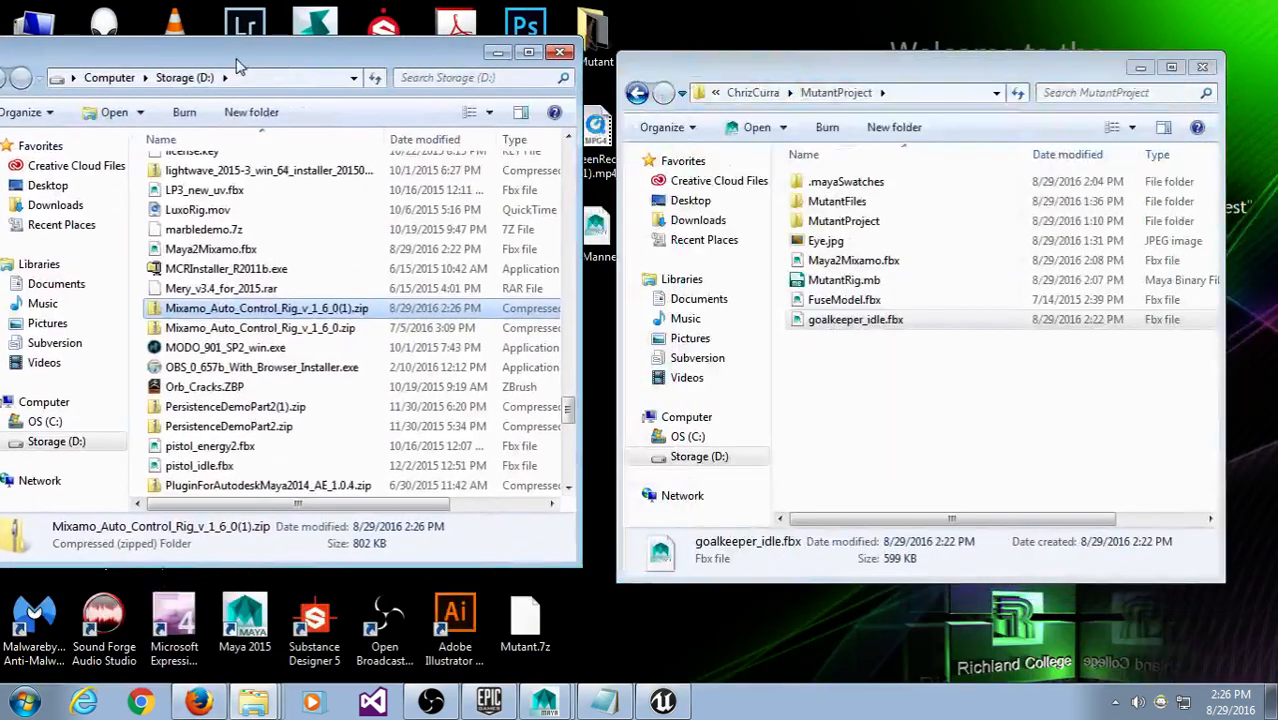
left_click_drag(1022, 508, 964, 486)
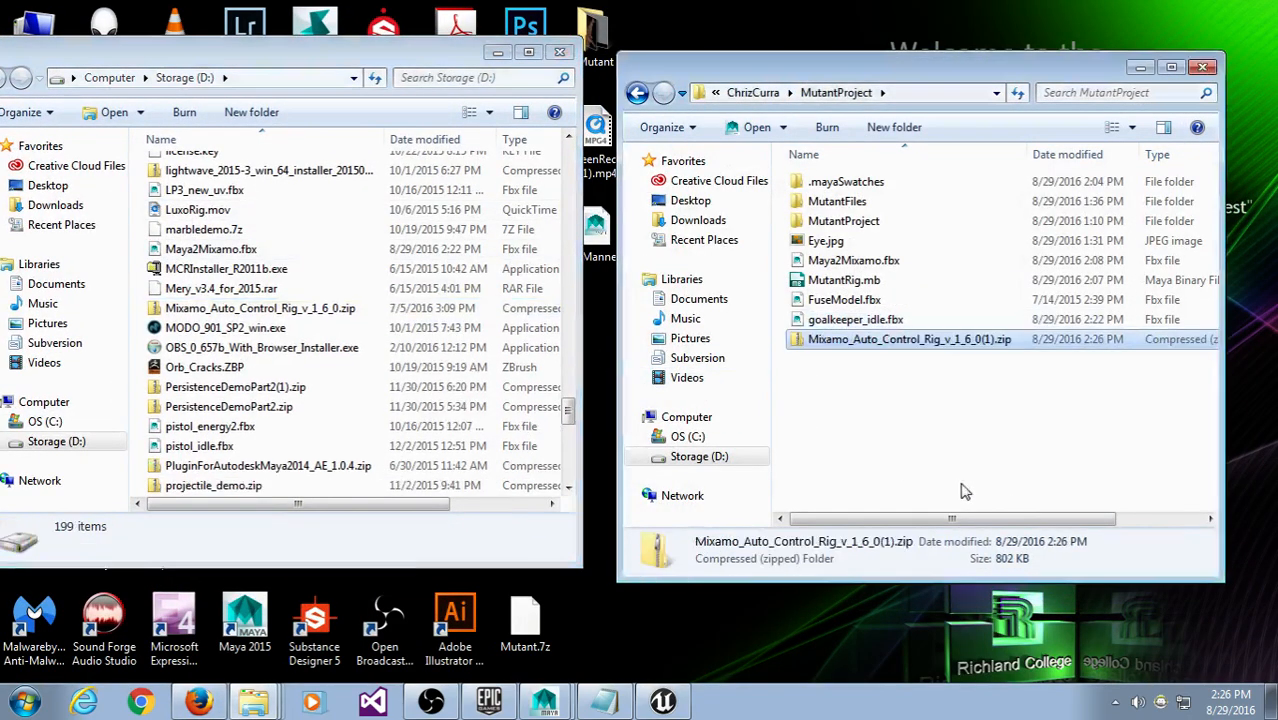
left_click(560, 51)
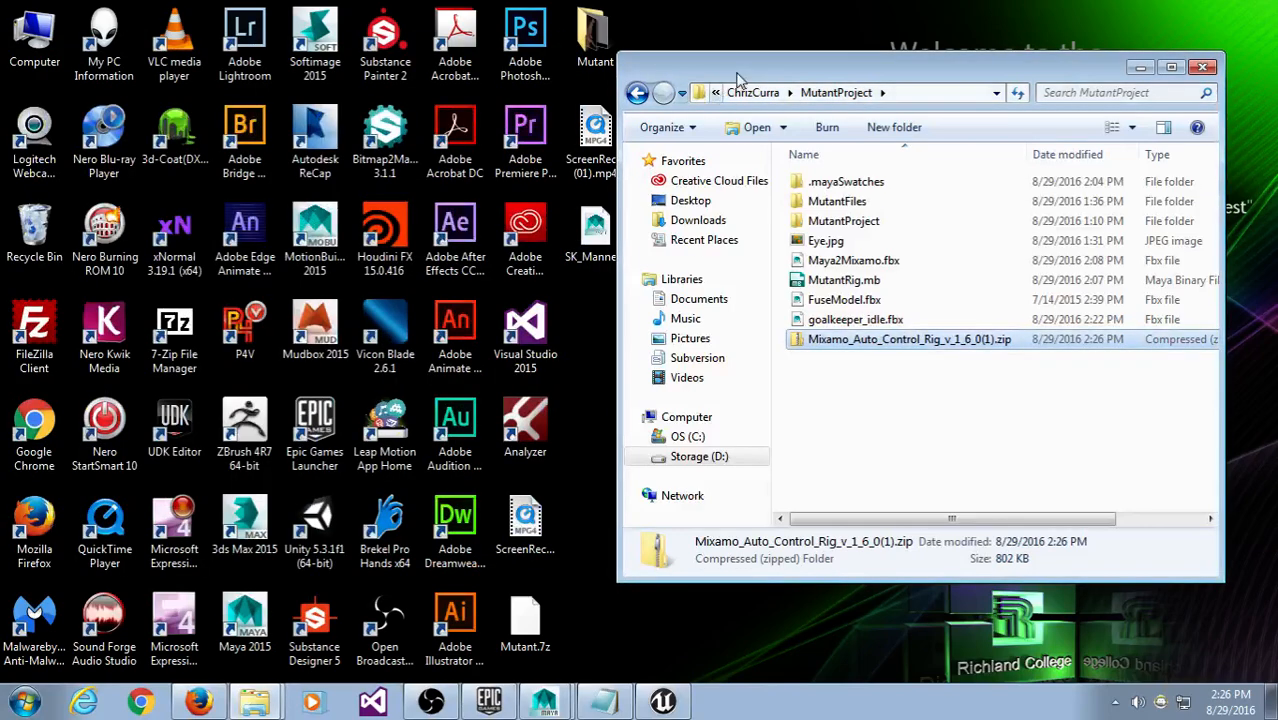
left_click_drag(736, 80, 760, 49)
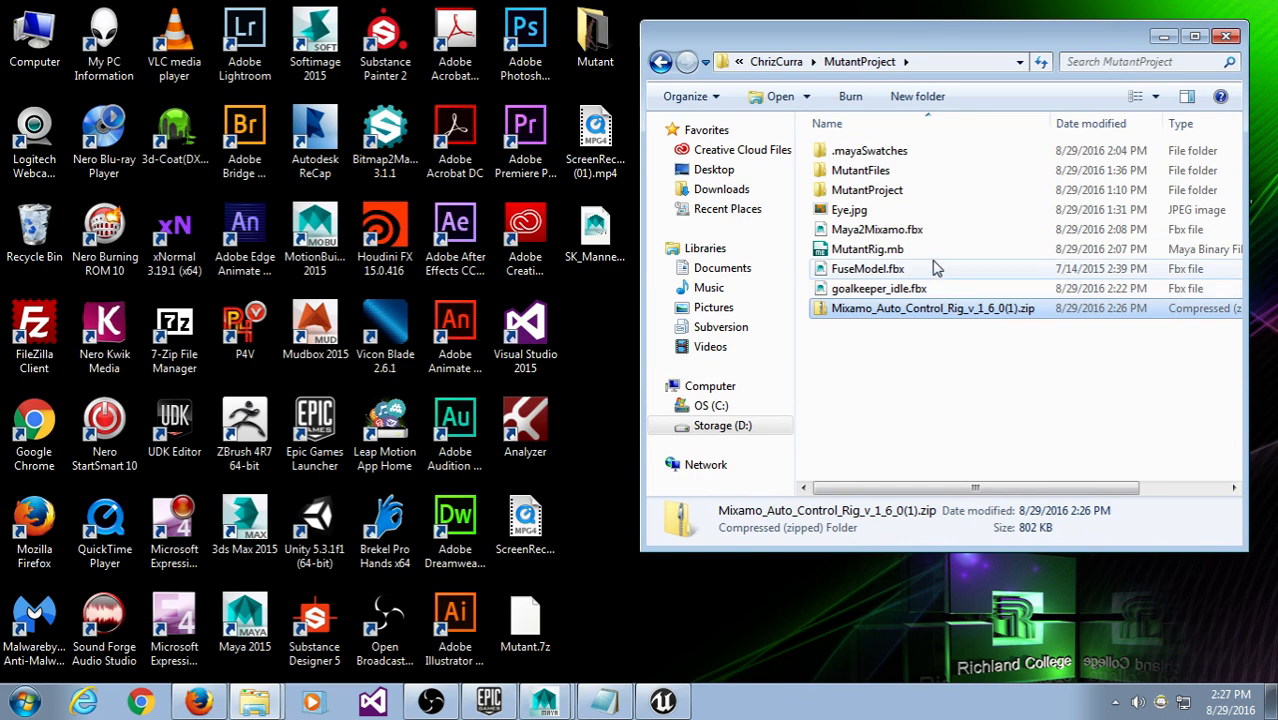
Step: Select all files and folders inside the MutantProject folder
left_click(936, 268)
left_click(938, 292)
left_click(941, 311)
left_click_drag(968, 360, 960, 142)
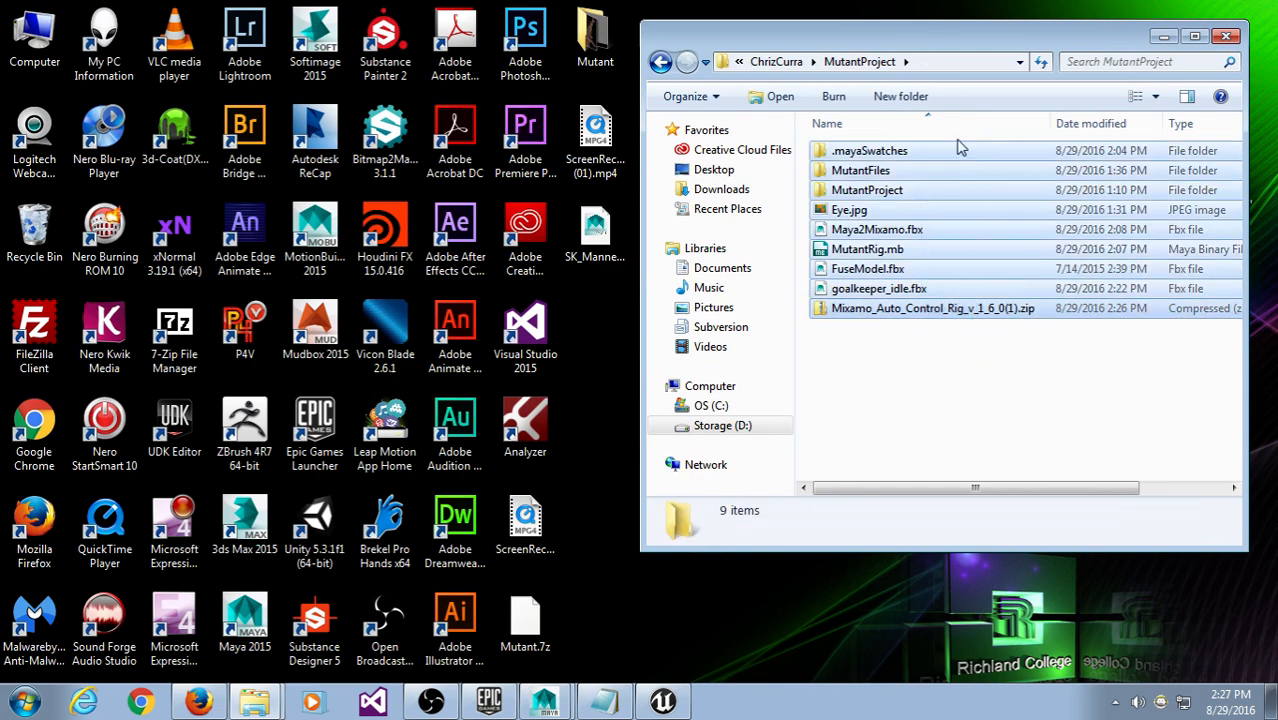
Step: Extract Mixamo_Auto_Control_Rig_v_1_6_0(1).zip into its own folder inside MutantProject
left_click(1000, 358)
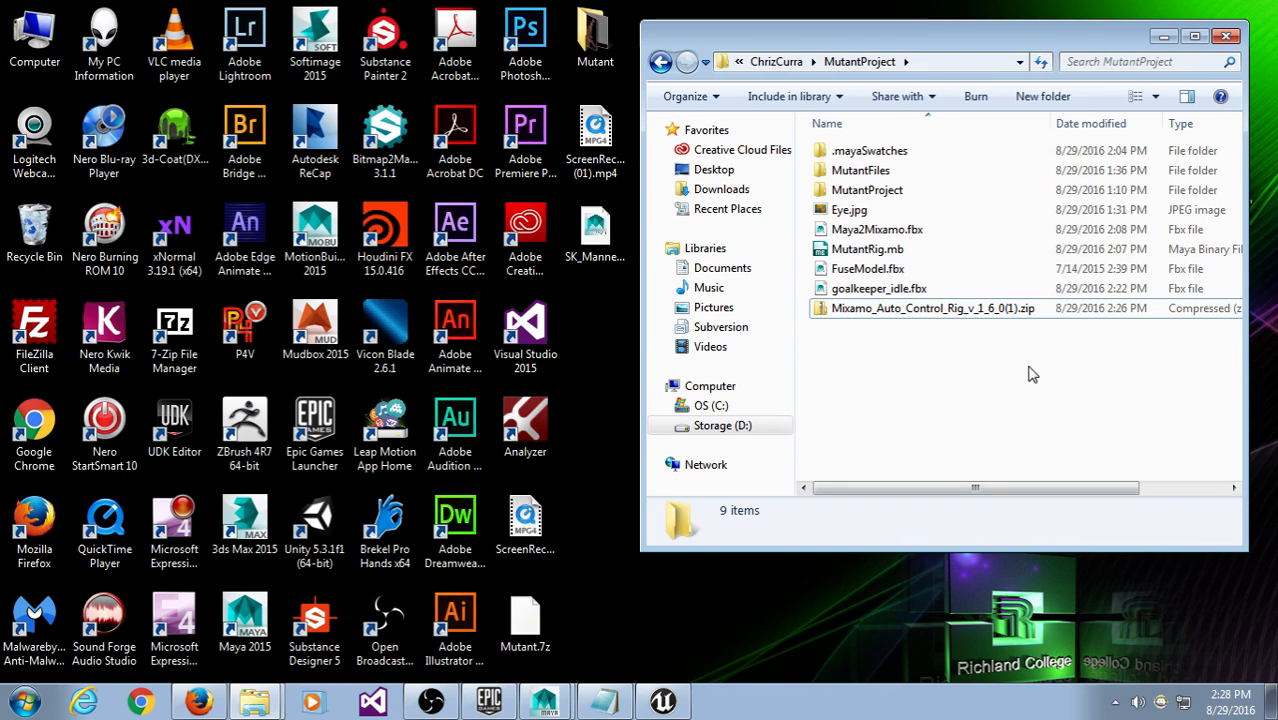
left_click(899, 320)
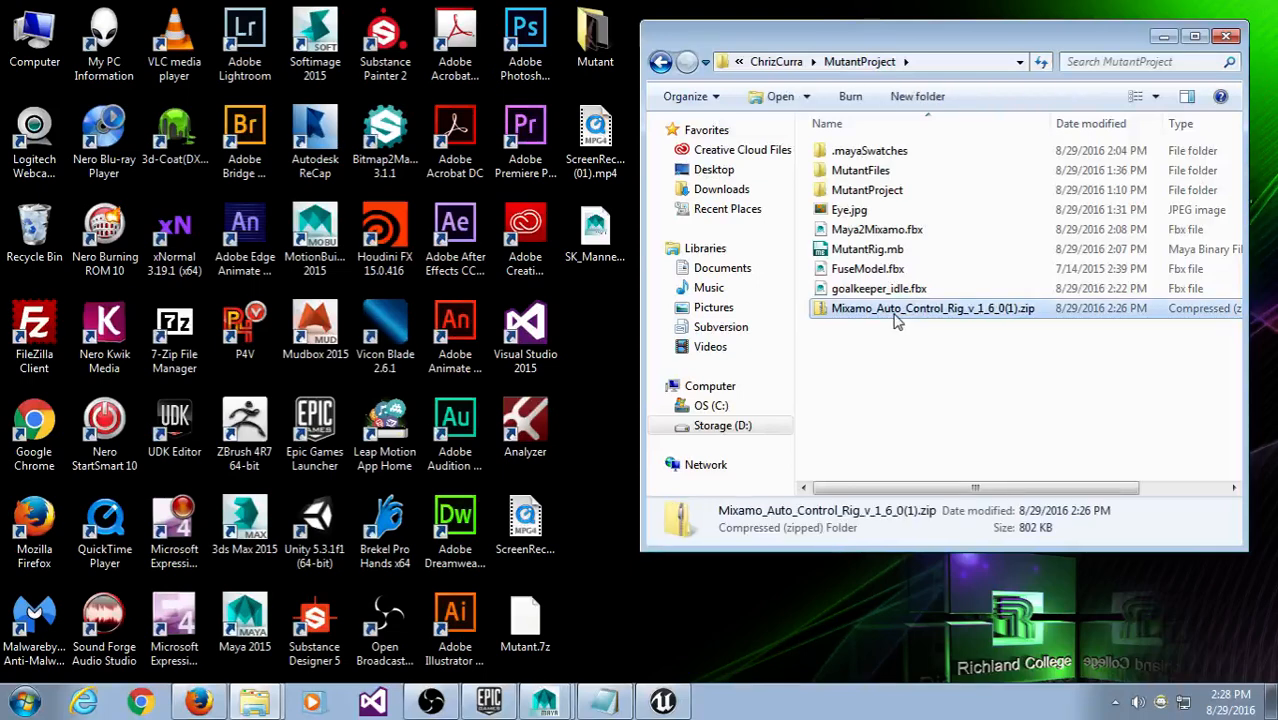
right_click(897, 318)
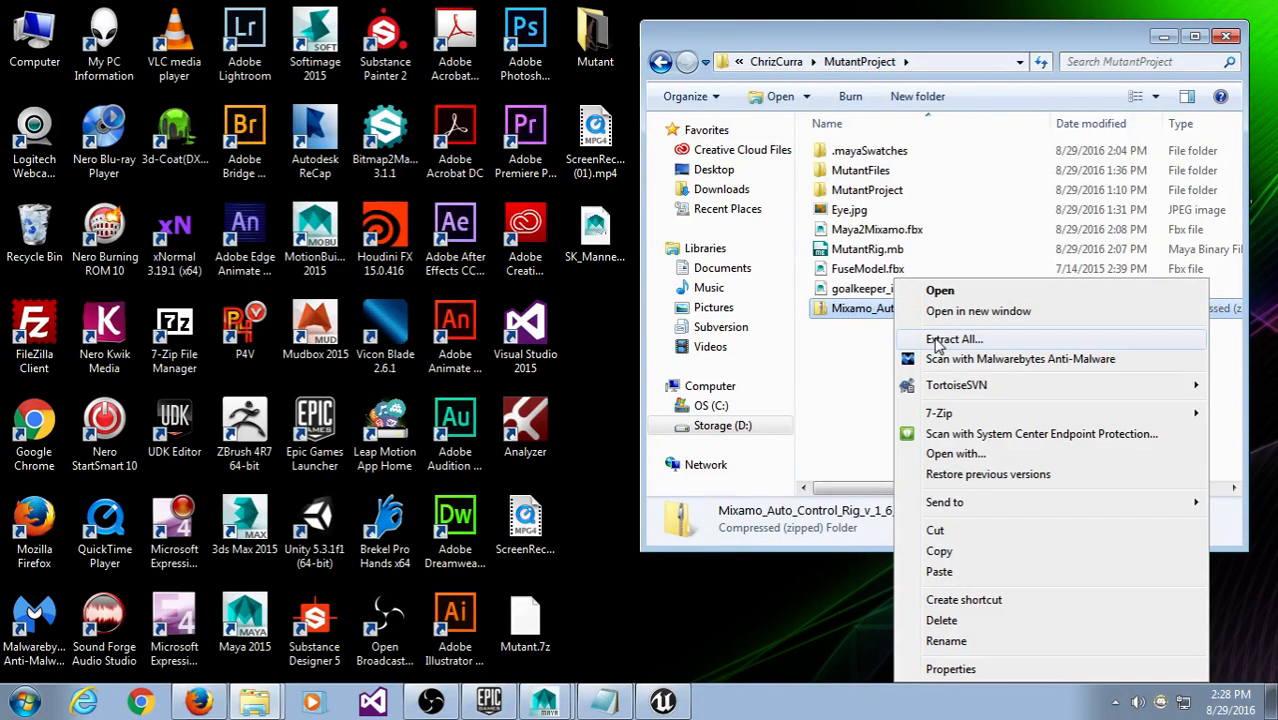
left_click(954, 339)
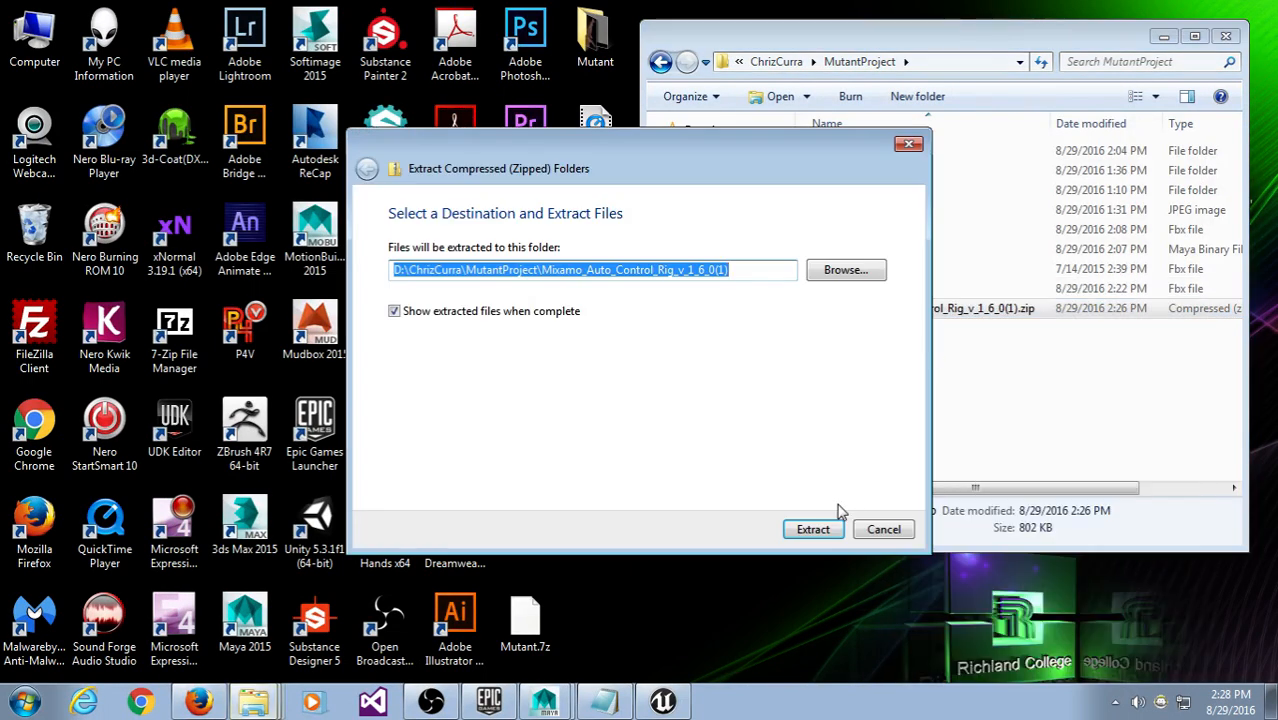
left_click(836, 538)
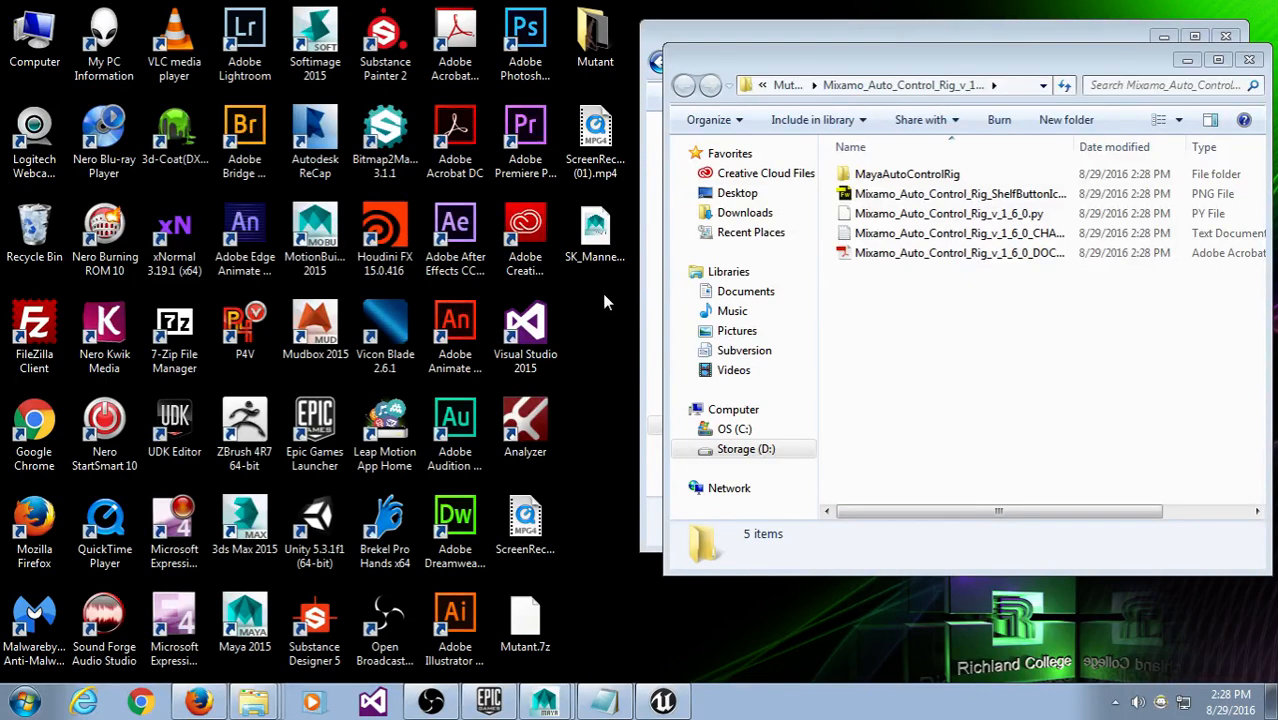
Step: Open the Documents\maya\2015-x64\scripts folder in a separate Explorer window
double_click(40, 32)
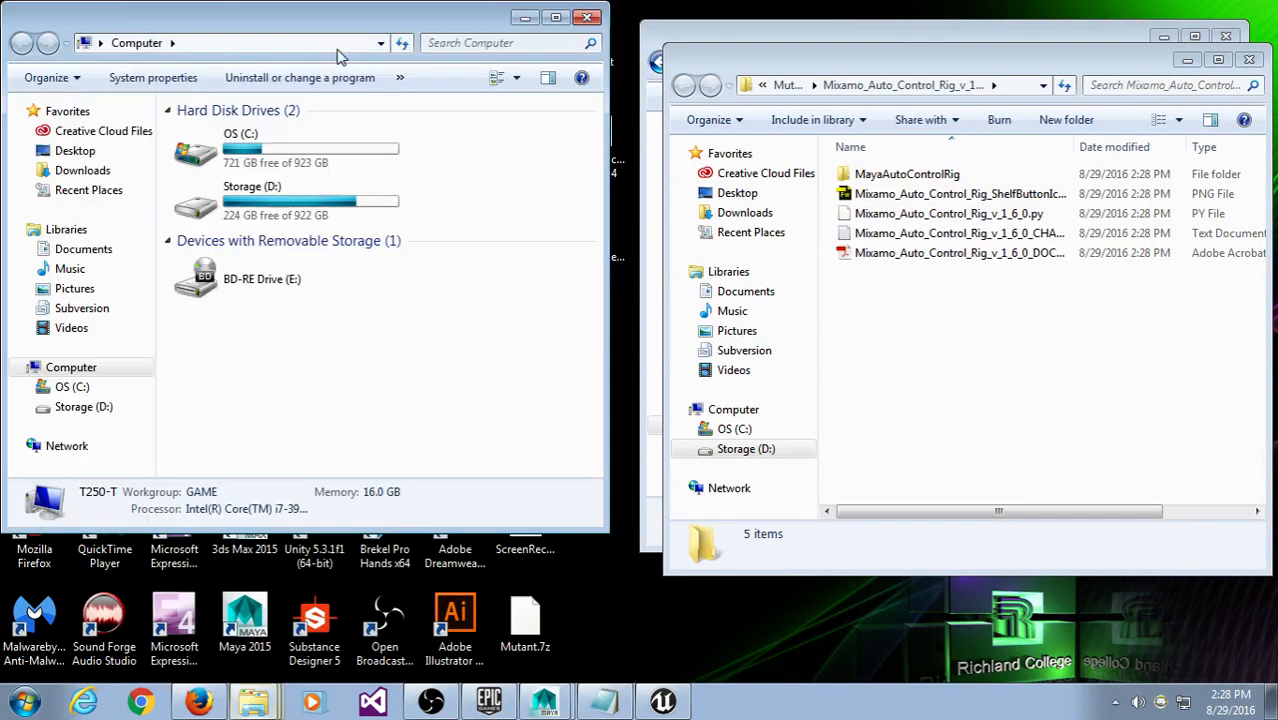
left_click(112, 252)
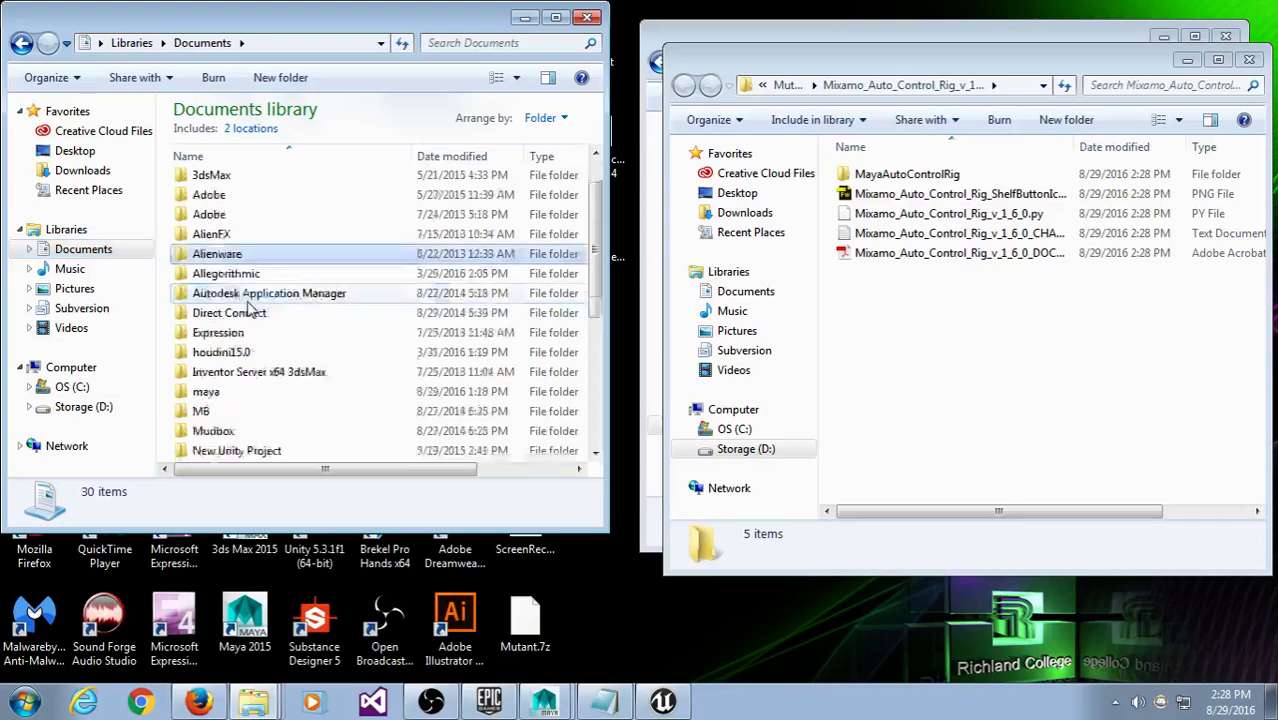
scroll(250, 310, "down", 3)
double_click(238, 212)
left_click(238, 205)
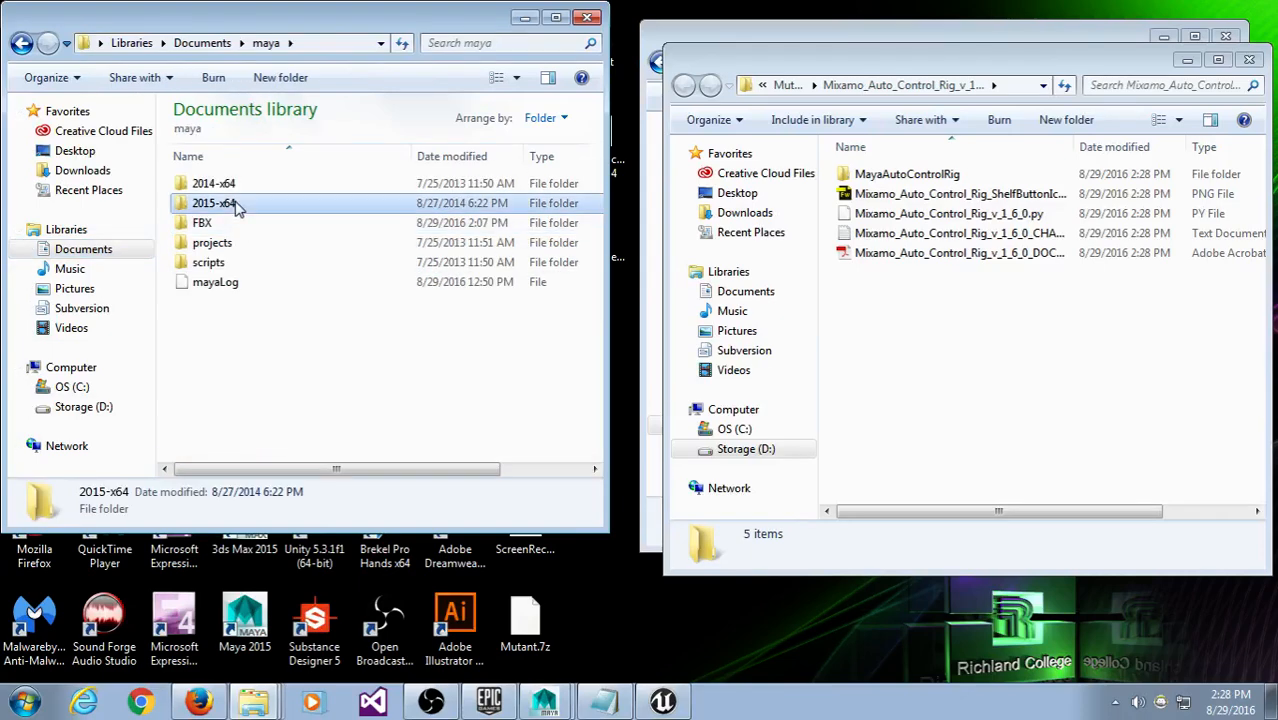
double_click(238, 205)
double_click(242, 228)
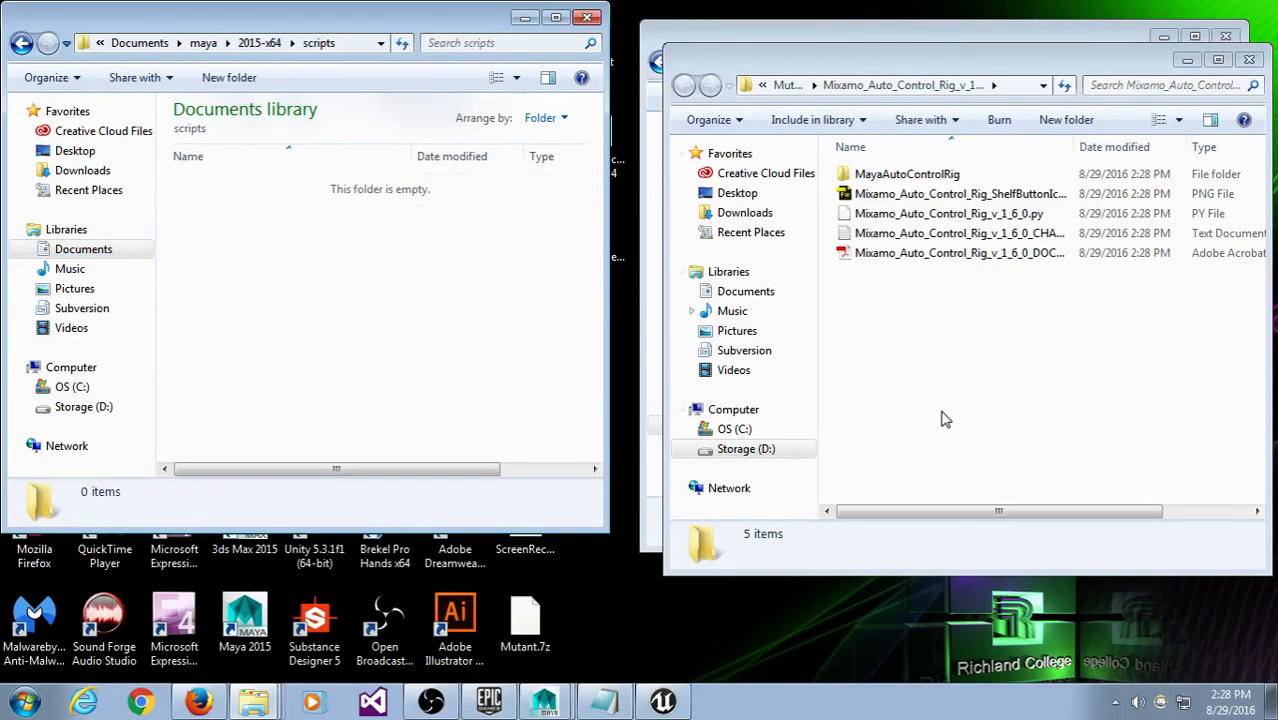
Step: Copy the extracted Mixamo Auto Control Rig files and MayaAutoControlRig folder into the 2015-x64 scripts folder, and close the extracted folder's window
left_click_drag(945, 419, 283, 317)
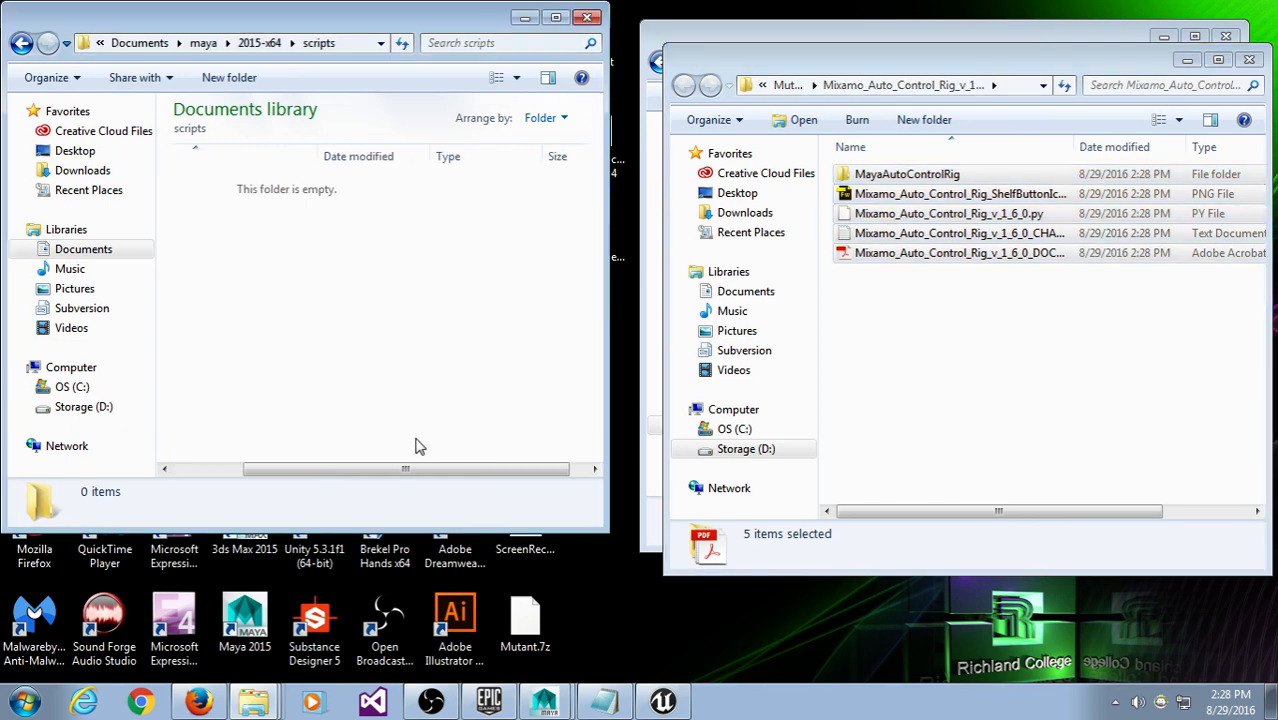
left_click_drag(408, 469, 277, 470)
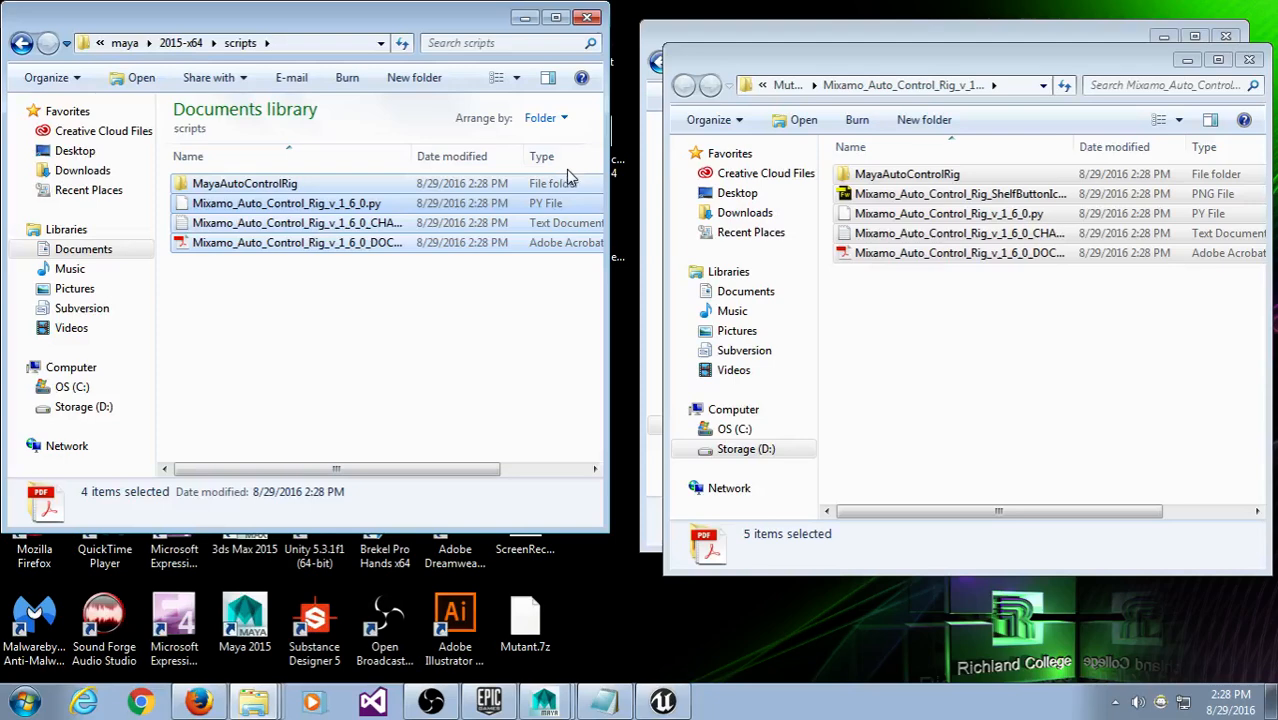
left_click_drag(607, 148, 716, 145)
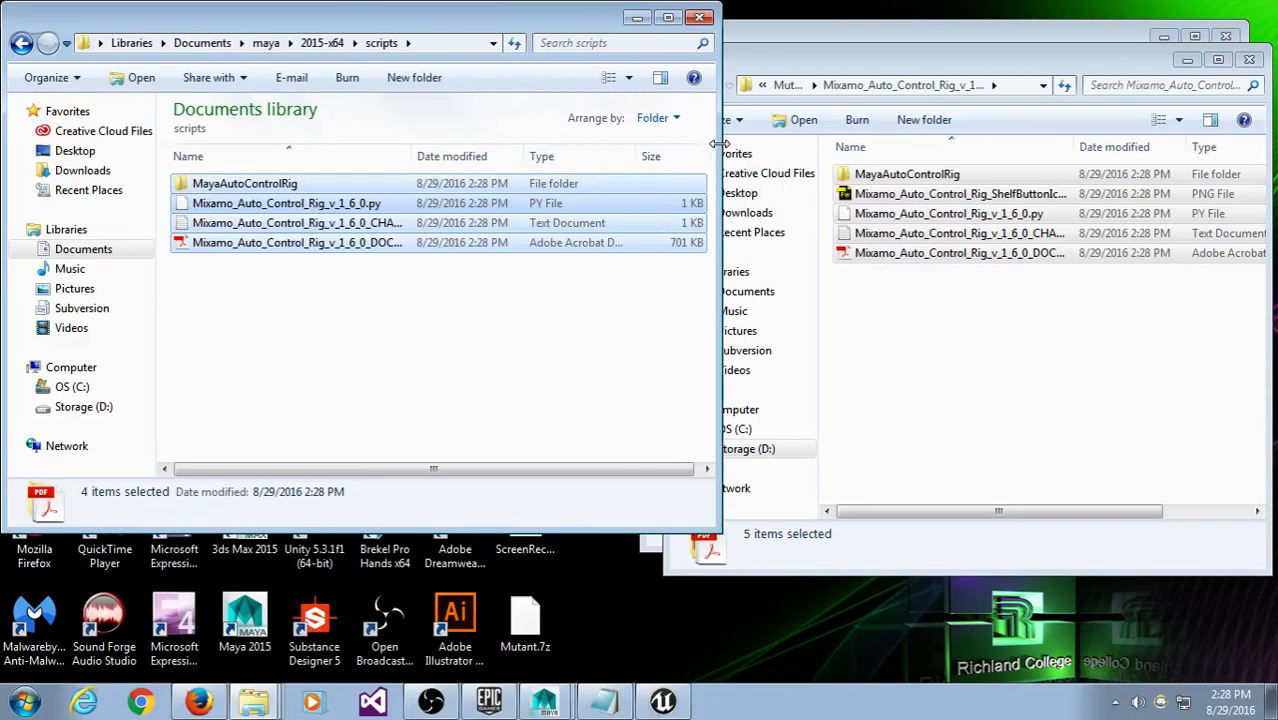
left_click_drag(345, 33, 340, 72)
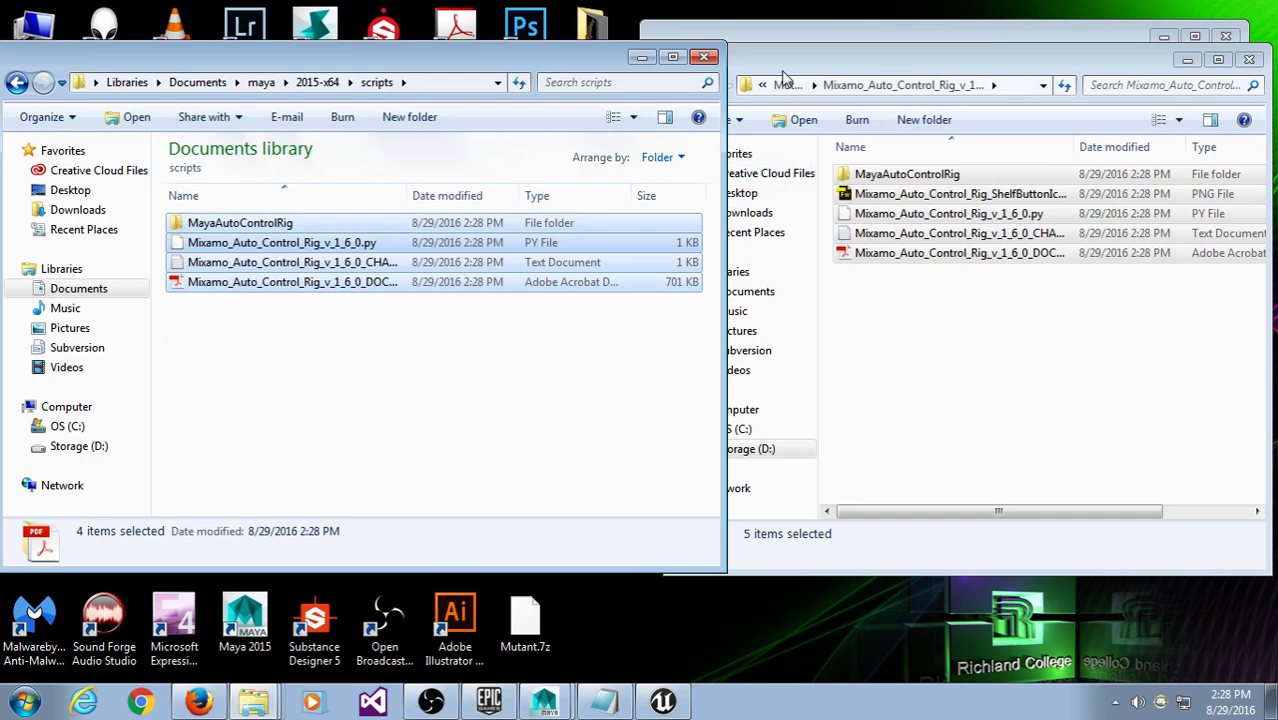
left_click_drag(784, 76, 706, 138)
left_click(1159, 129)
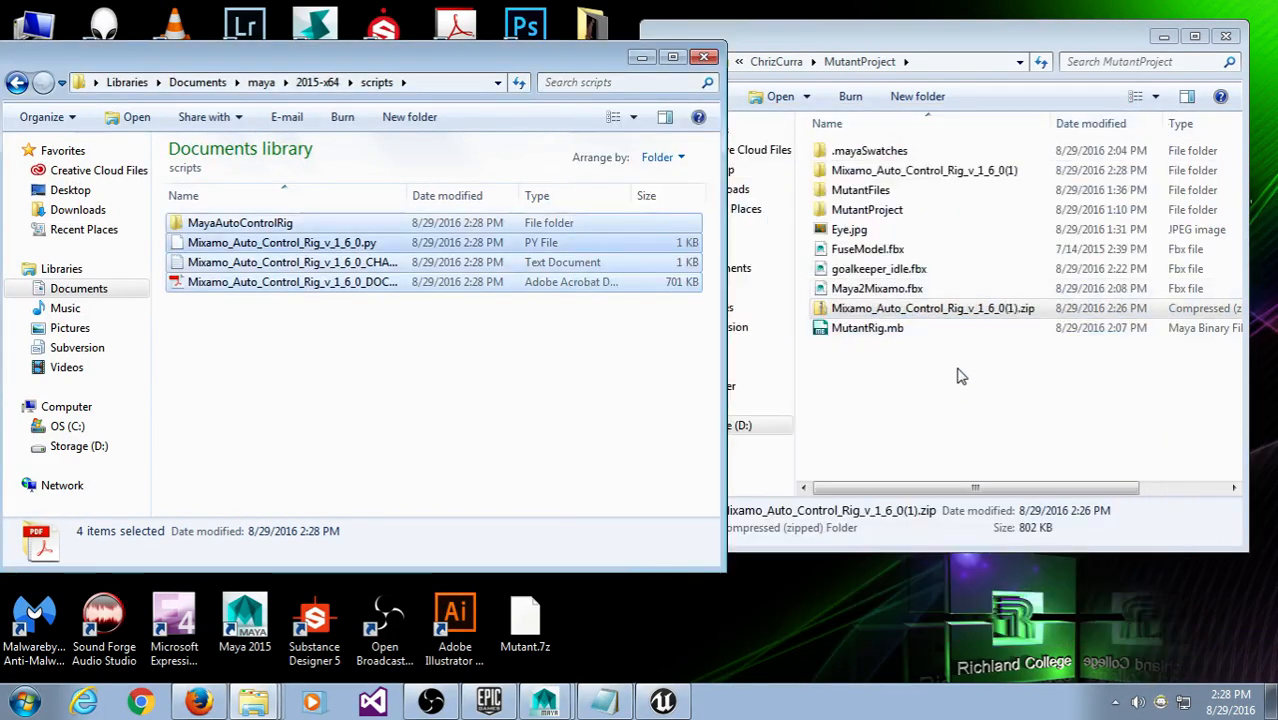
Step: Delete Mixamo_Auto_Control_Rig_v_1_6_0(1).zip from MutantProject and arrange the scripts and MutantProject windows side by side
left_click(963, 313)
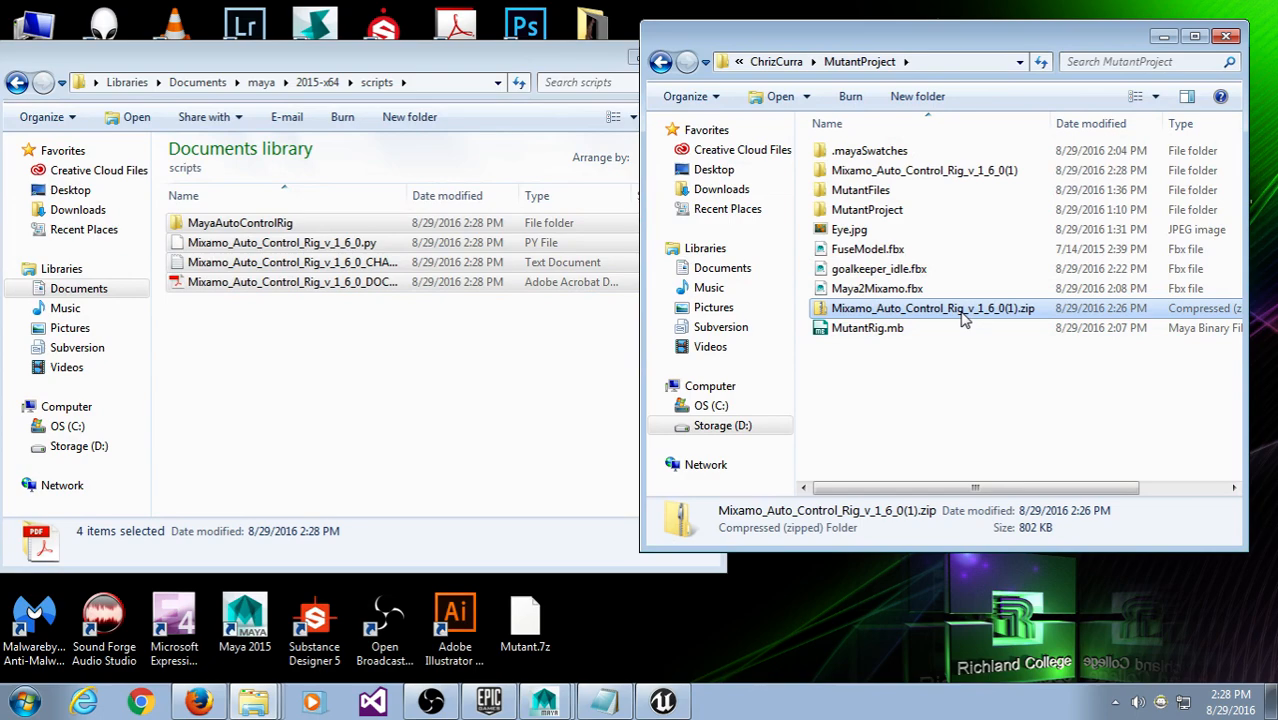
key("Delete")
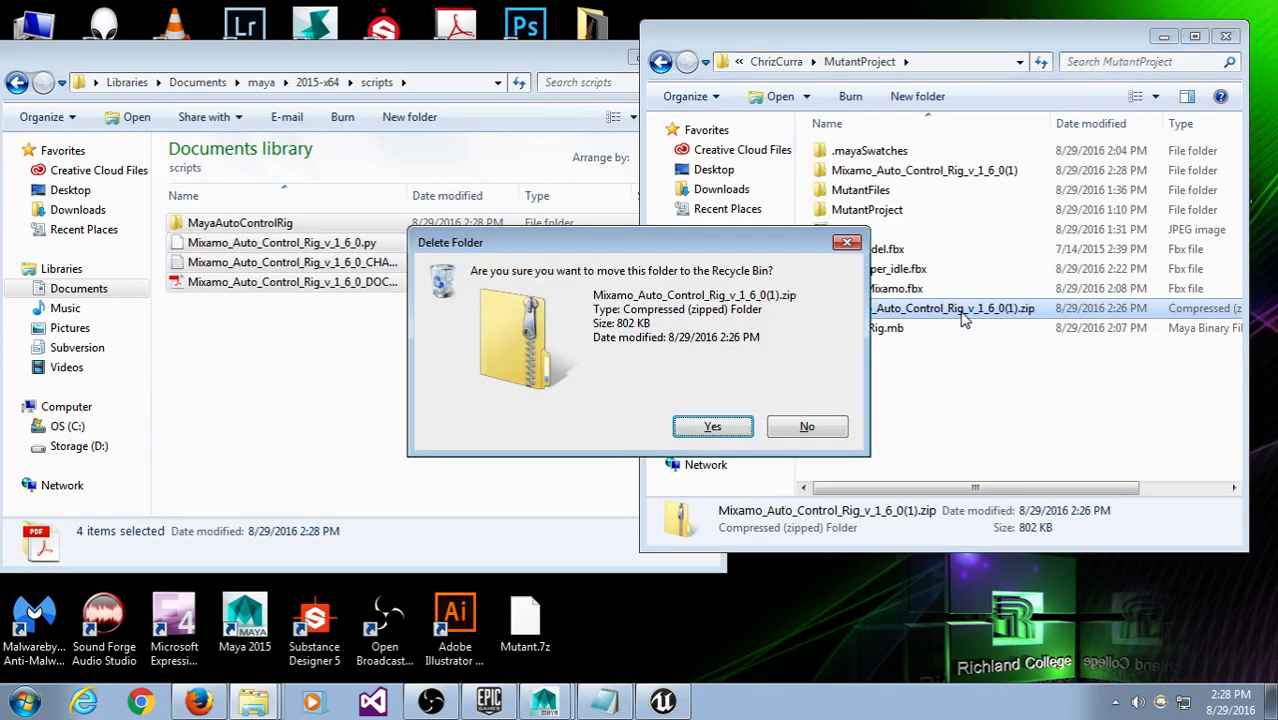
left_click(746, 426)
left_click_drag(641, 140, 678, 140)
left_click(687, 138)
left_click_drag(536, 62, 534, 44)
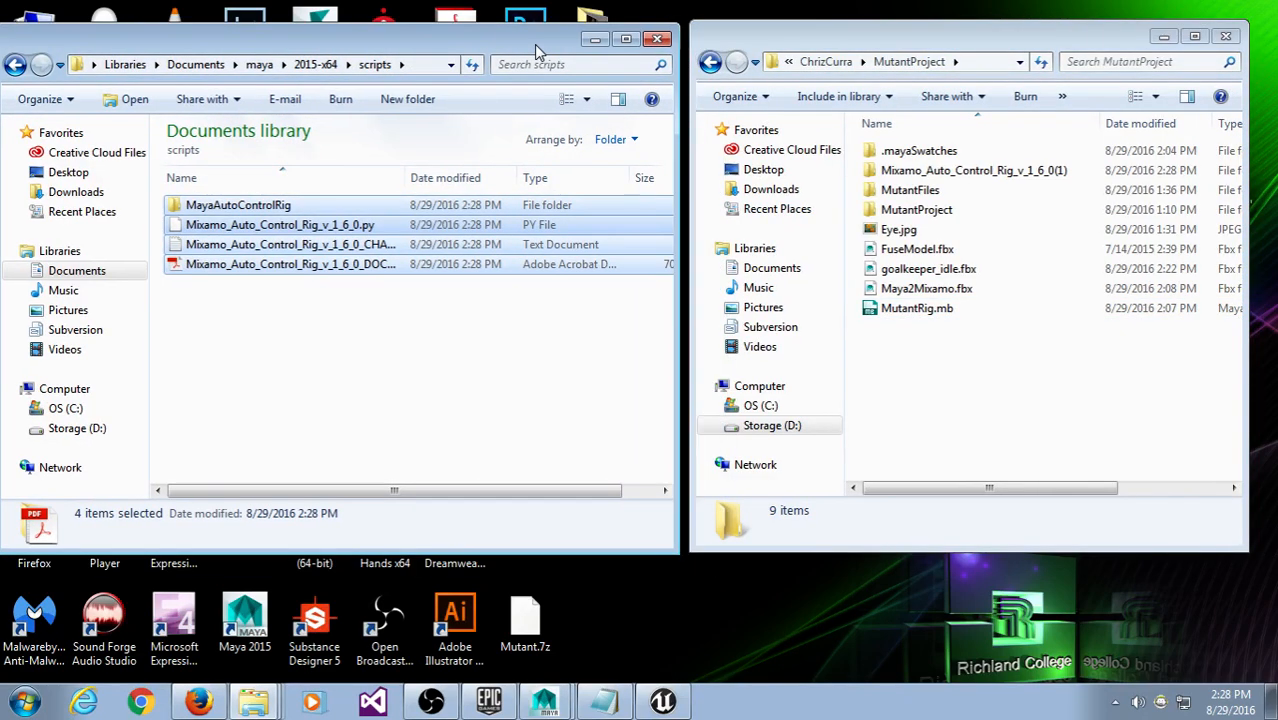
left_click(466, 326)
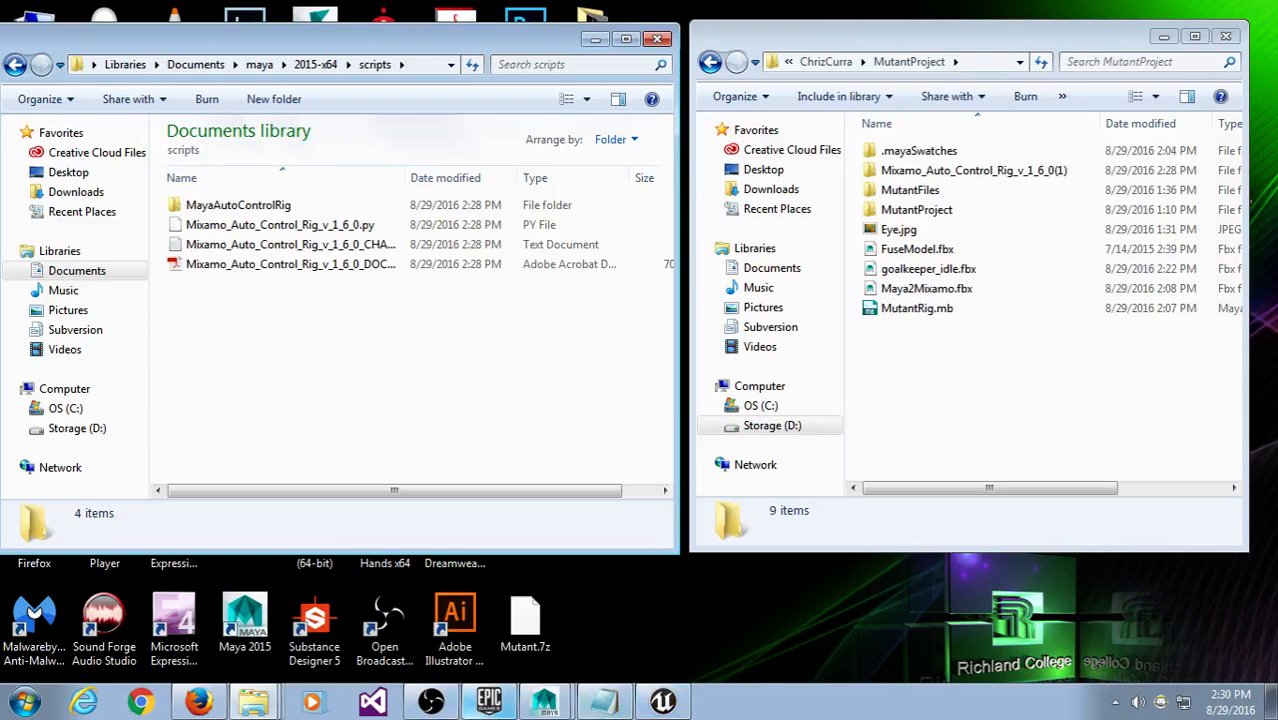
Step: Switch to Maya and open the Script Editor, placing it beside the full-body mutant
left_click(544, 700)
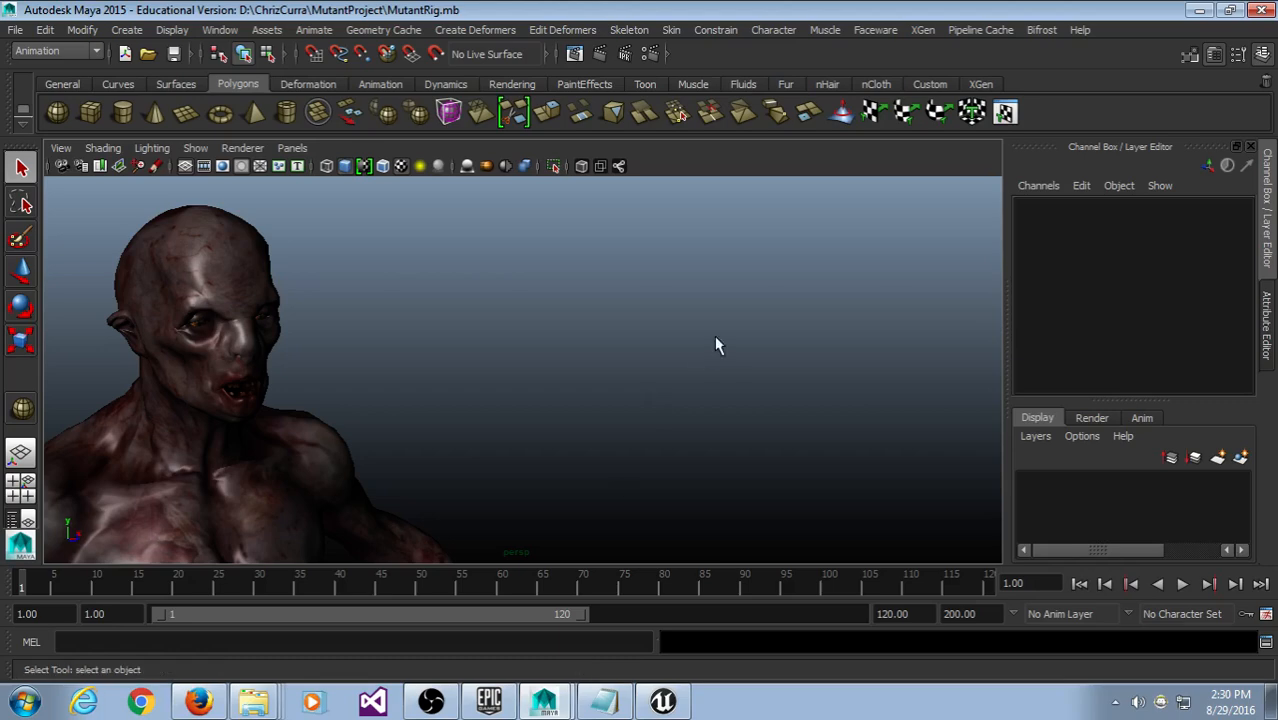
scroll(716, 346, "down", 5)
scroll(658, 340, "up", 4)
middle_click_drag(545, 285, 593, 443, "alt")
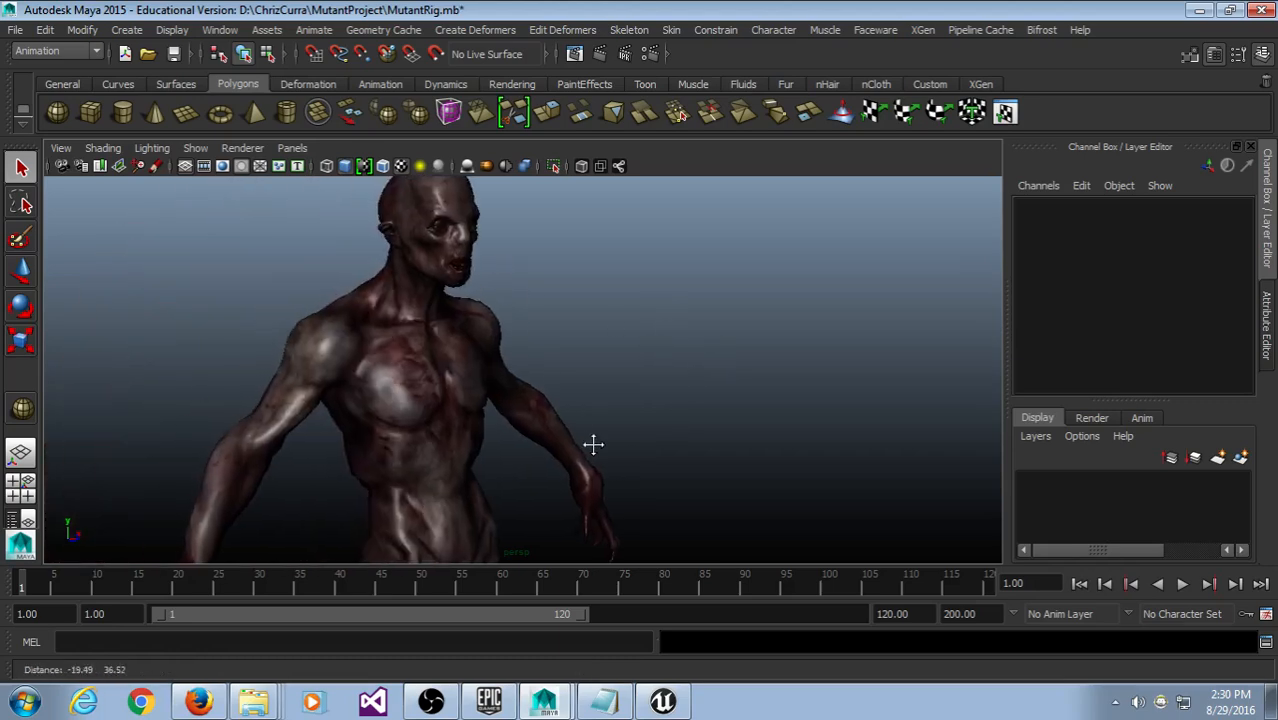
left_click_drag(598, 444, 566, 378, "alt")
scroll(581, 396, "down", 4)
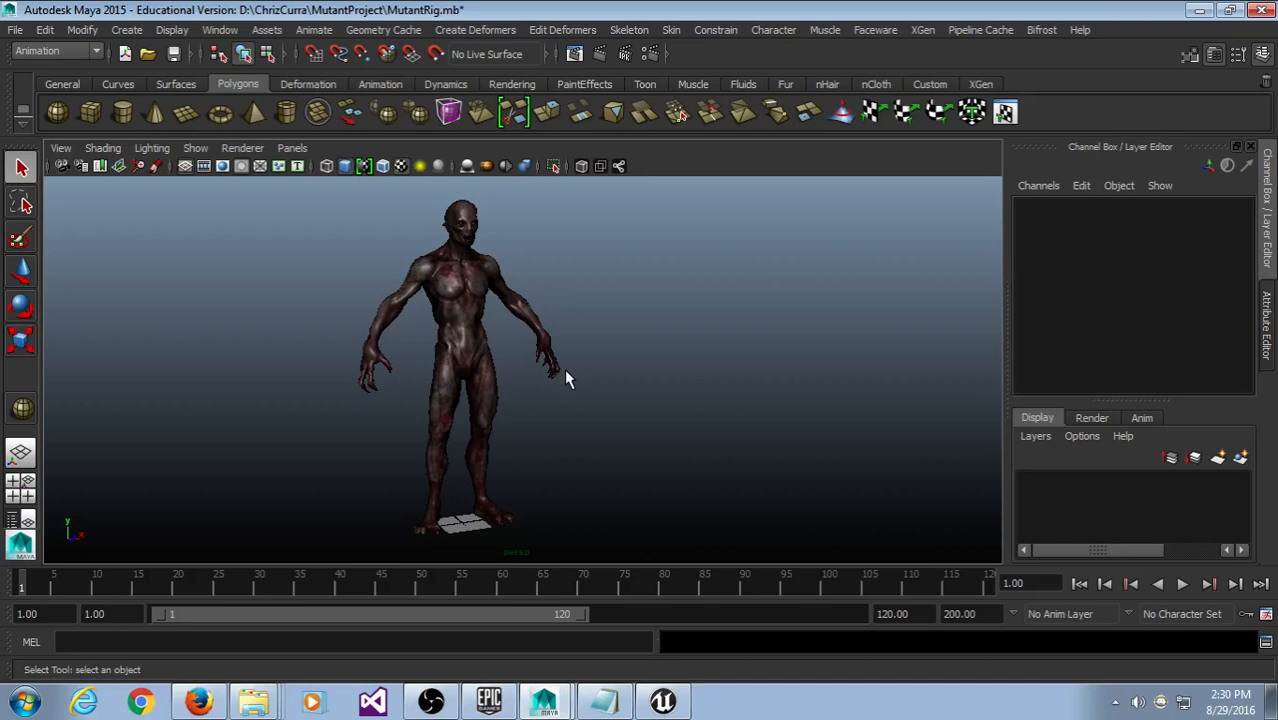
left_click(1268, 643)
left_click_drag(650, 216, 767, 146)
left_click_drag(540, 200, 515, 195)
left_click_drag(604, 146, 664, 139)
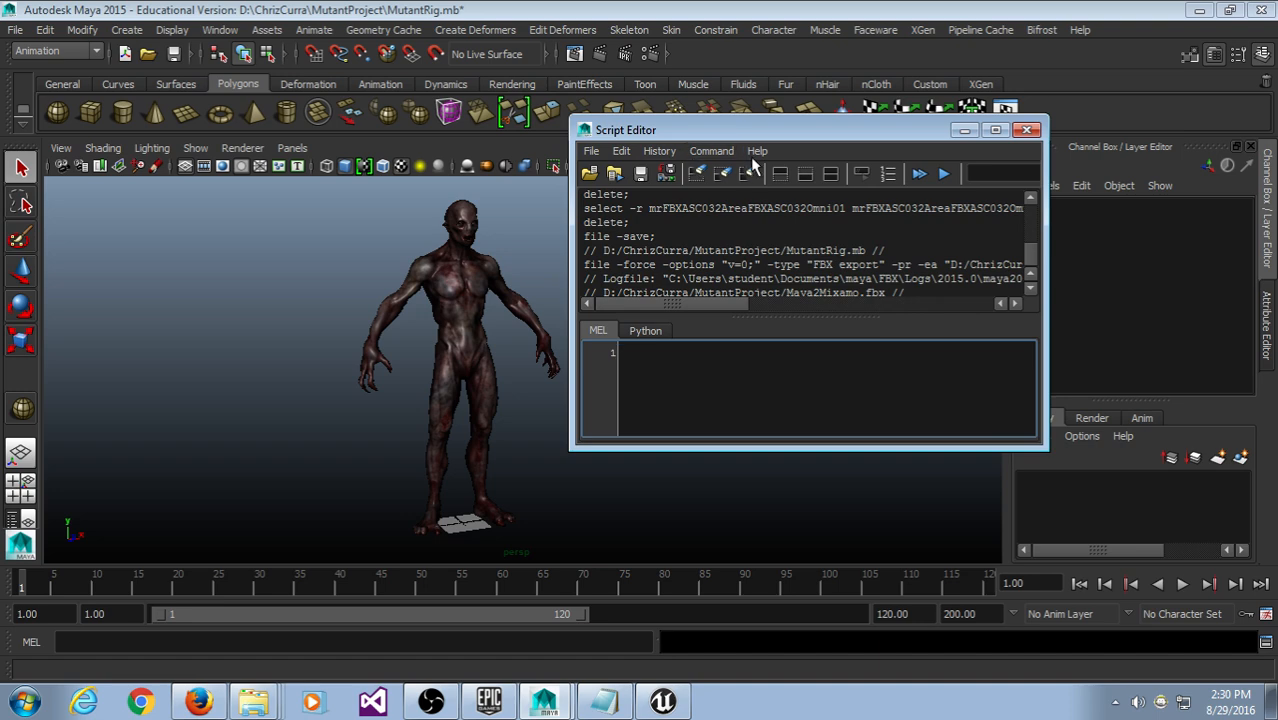
left_click_drag(720, 130, 743, 122)
Step: Source the Python script Mixamo_Auto_Control_Rig_v_1_6_0.py from the maya\2015-x64\scripts folder
left_click(617, 147)
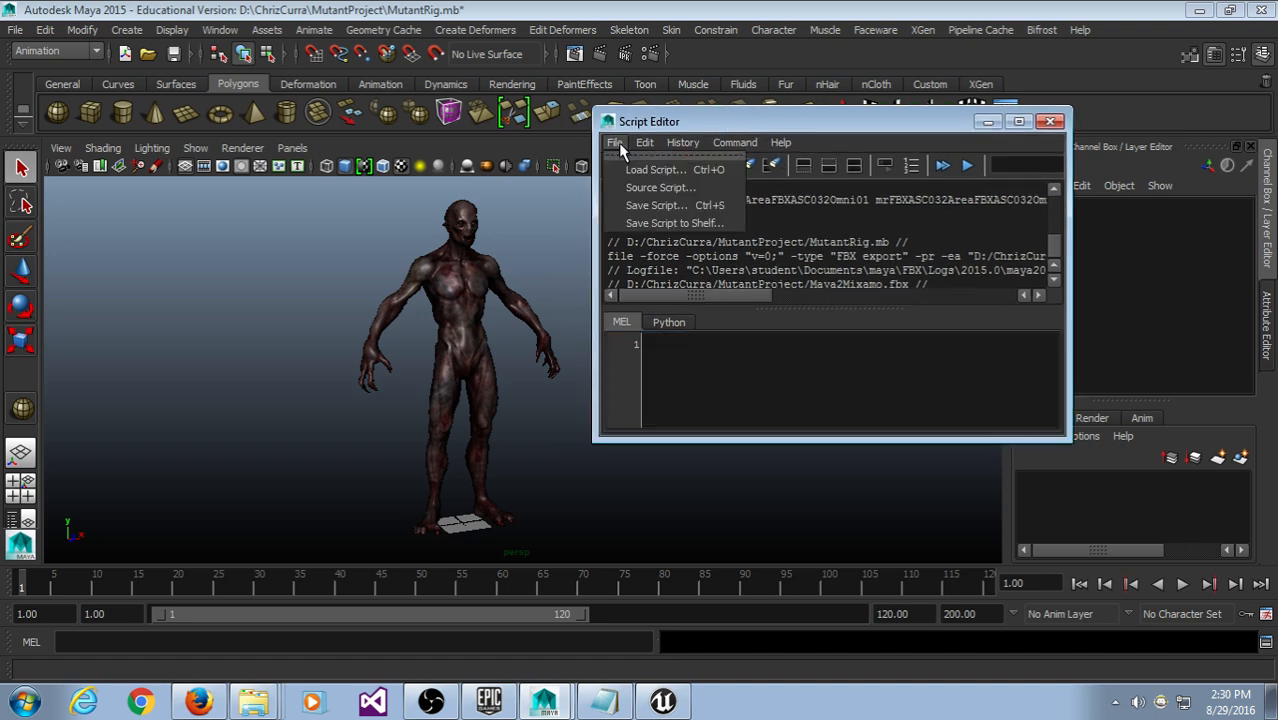
left_click(654, 118)
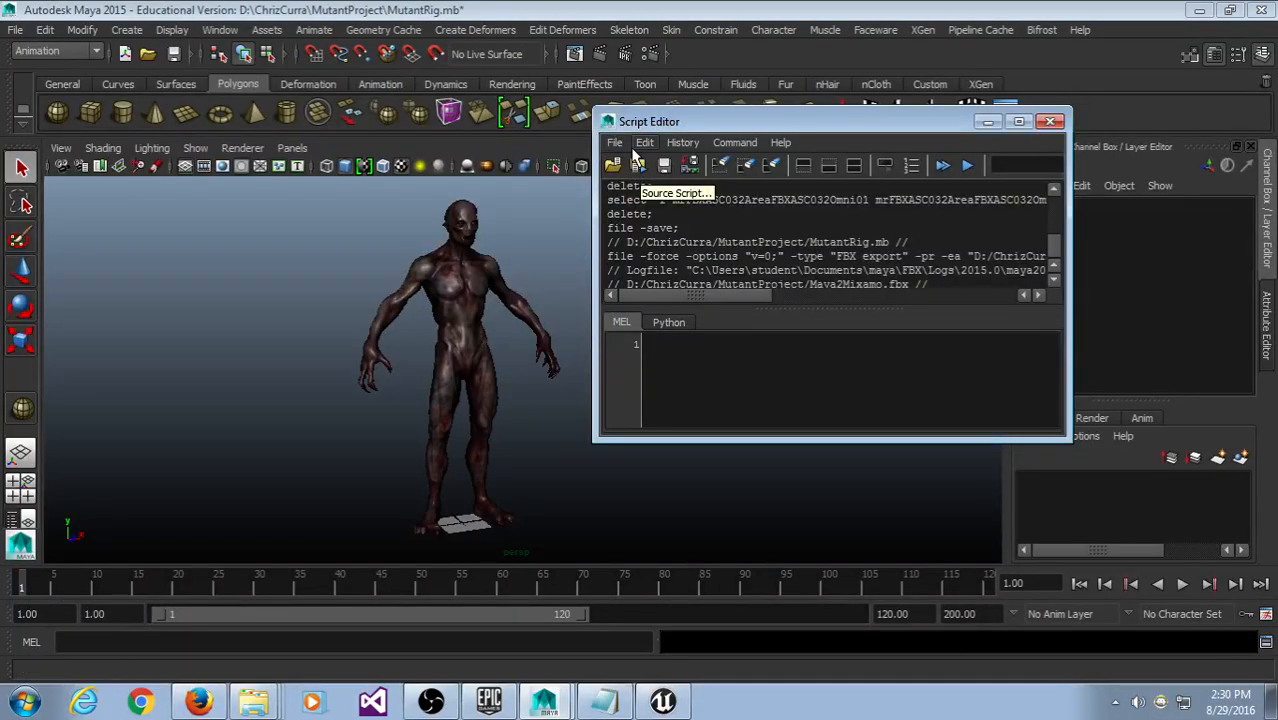
left_click(622, 144)
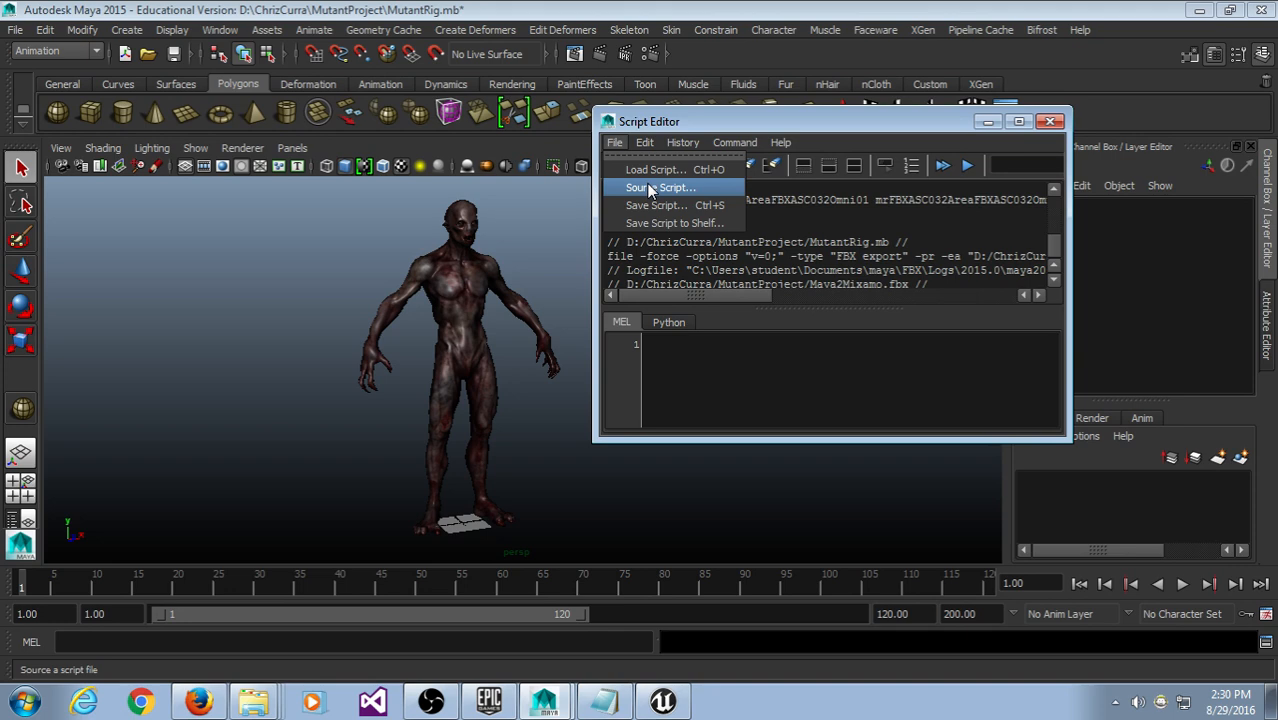
left_click(645, 186)
double_click(352, 97)
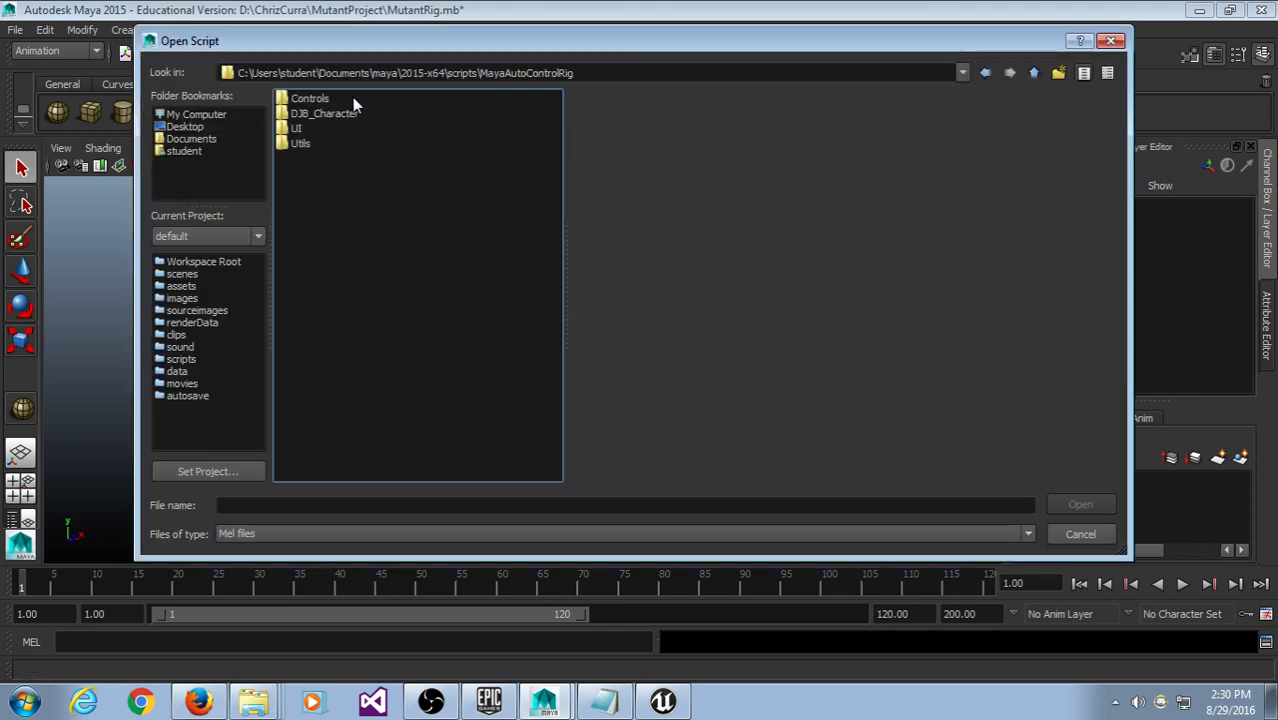
left_click(343, 527)
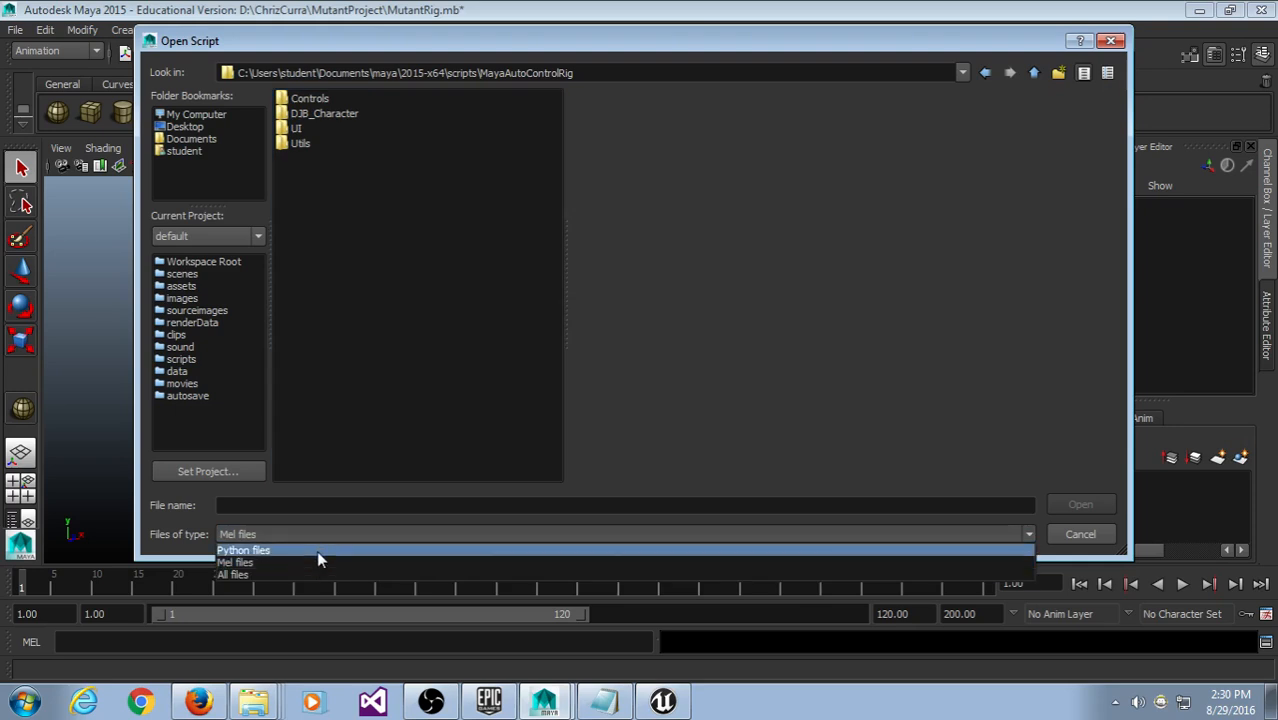
left_click(317, 549)
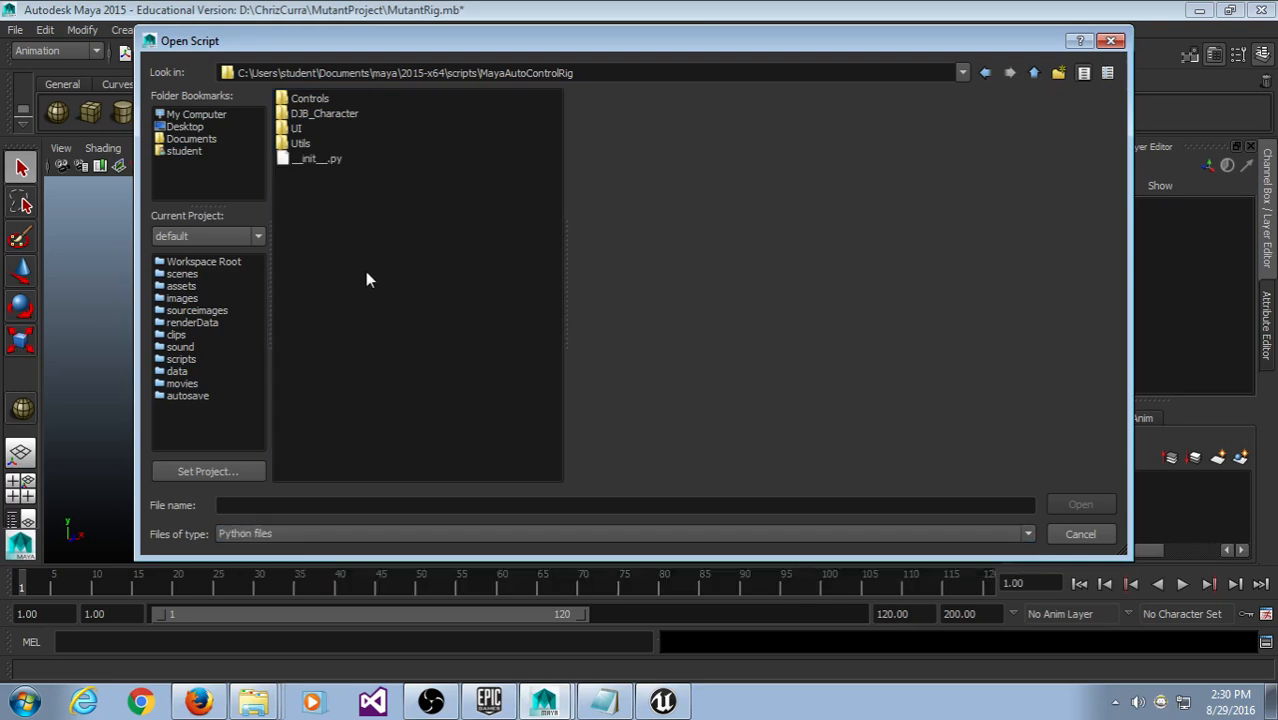
left_click(1034, 72)
left_click(332, 116)
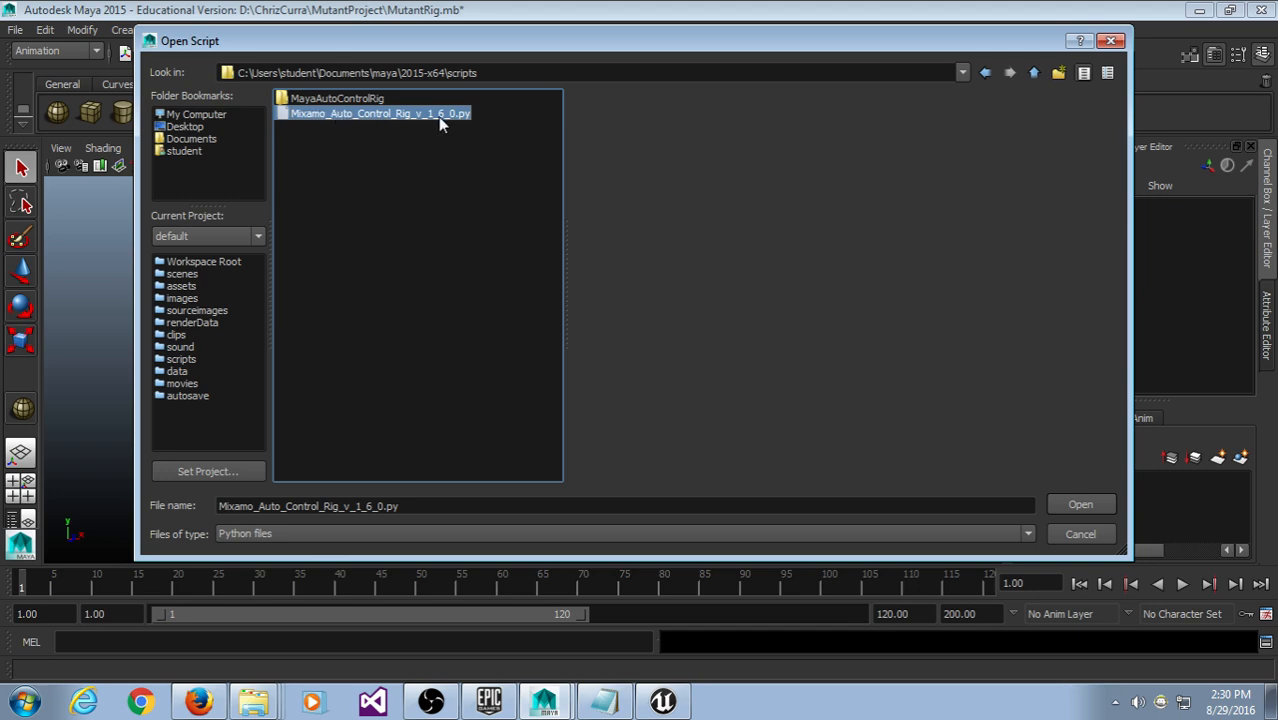
left_click(1094, 509)
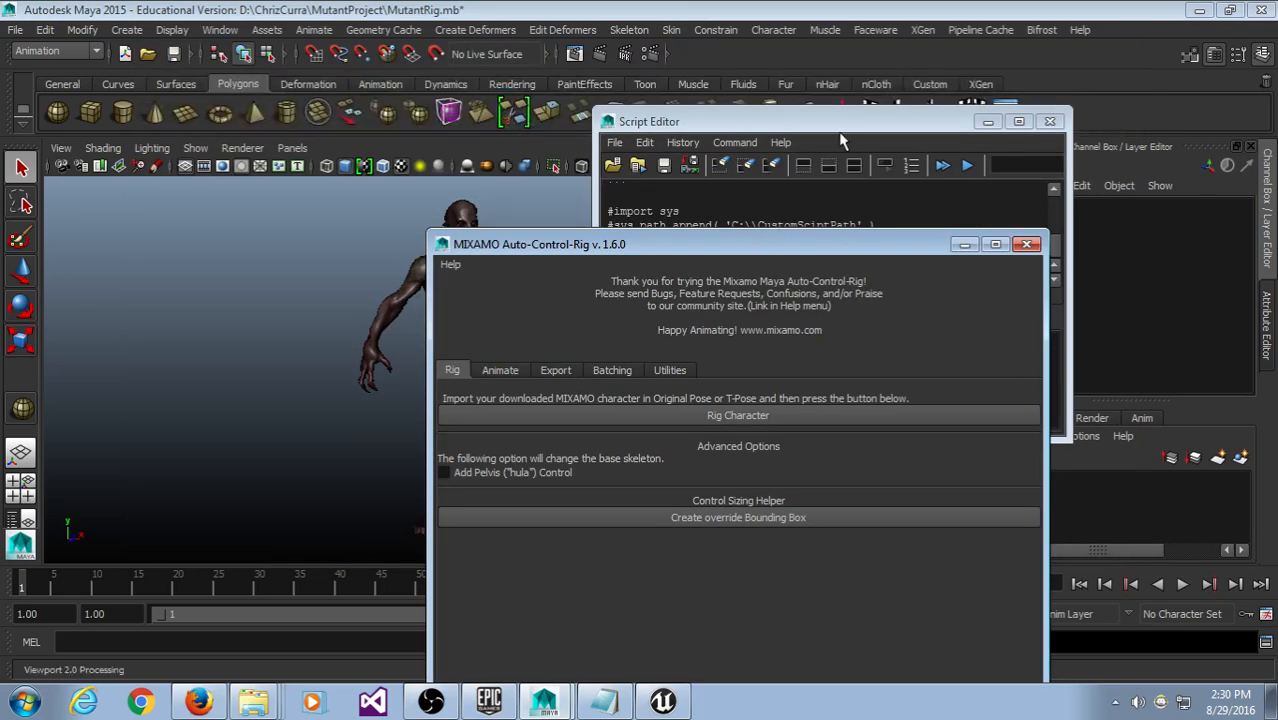
Step: Move the MIXAMO Auto-Control-Rig window clear of the mutant and try to rig the character in the current scene
left_click_drag(766, 249, 875, 57)
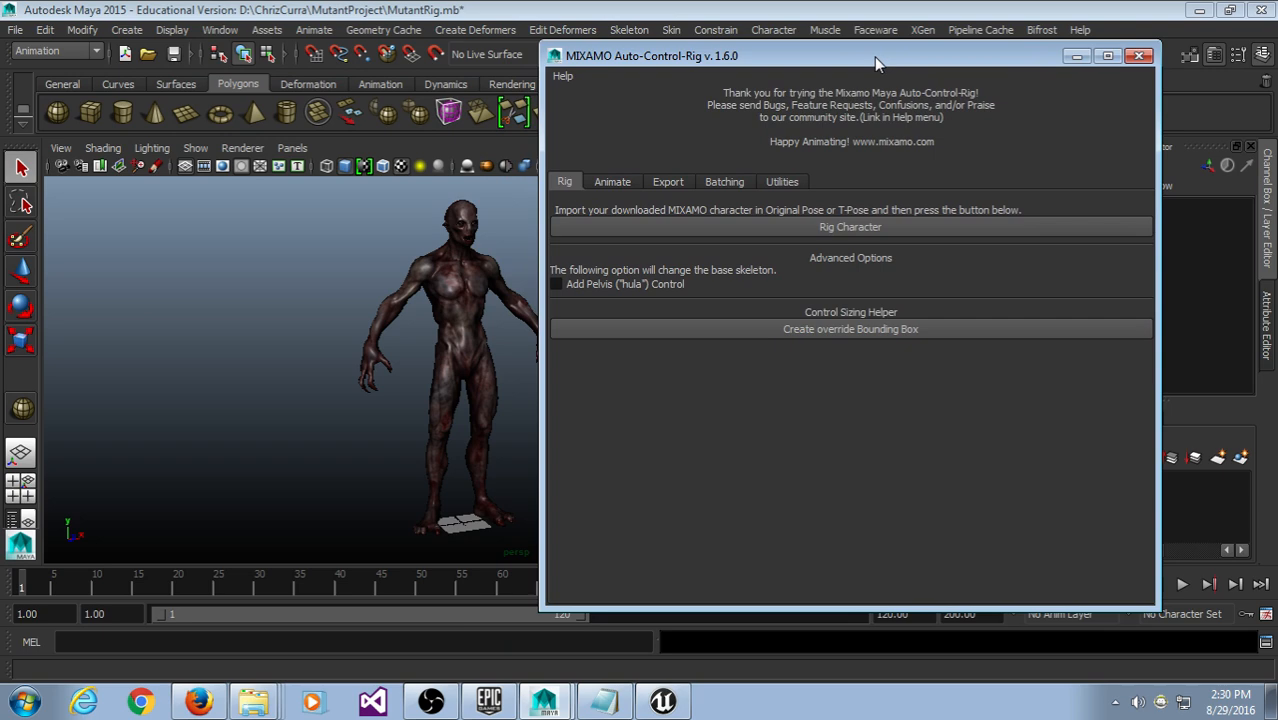
left_click(855, 230)
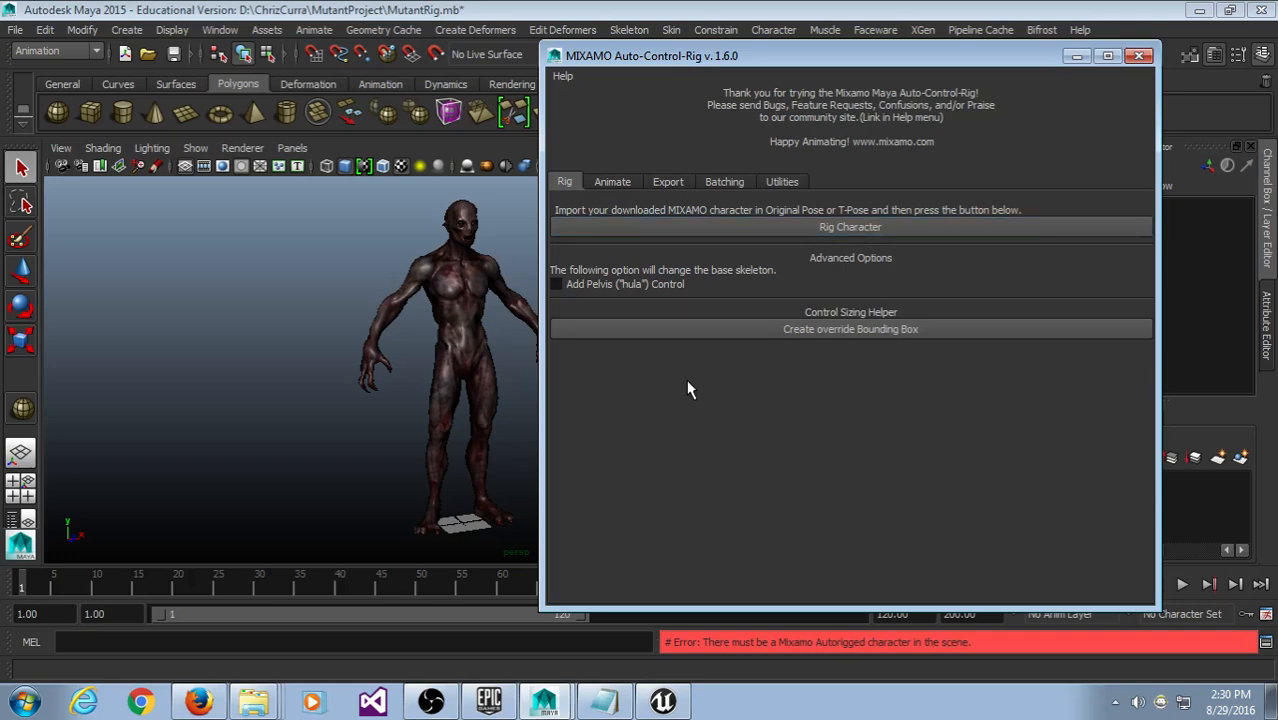
left_click(355, 246)
middle_click_drag(405, 246, 302, 239, "alt")
Step: Save the MutantRig.mb scene and start a new empty scene
key("ctrl+s")
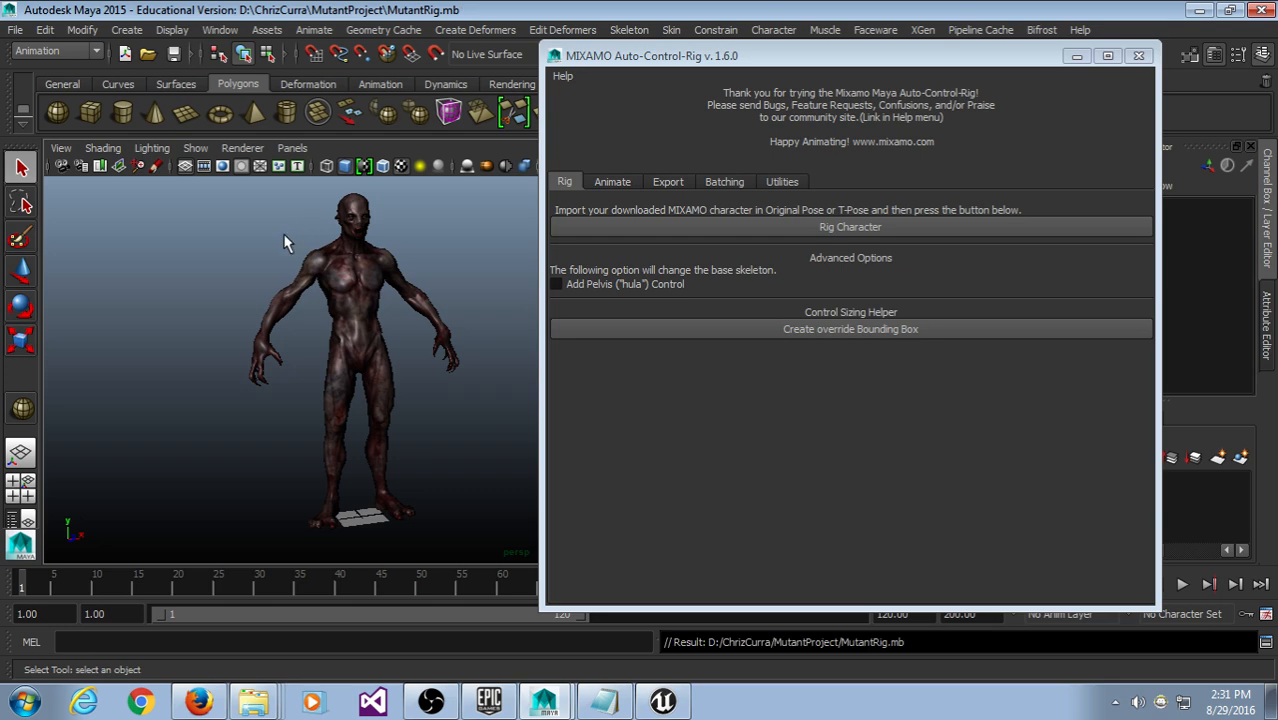
left_click(15, 31)
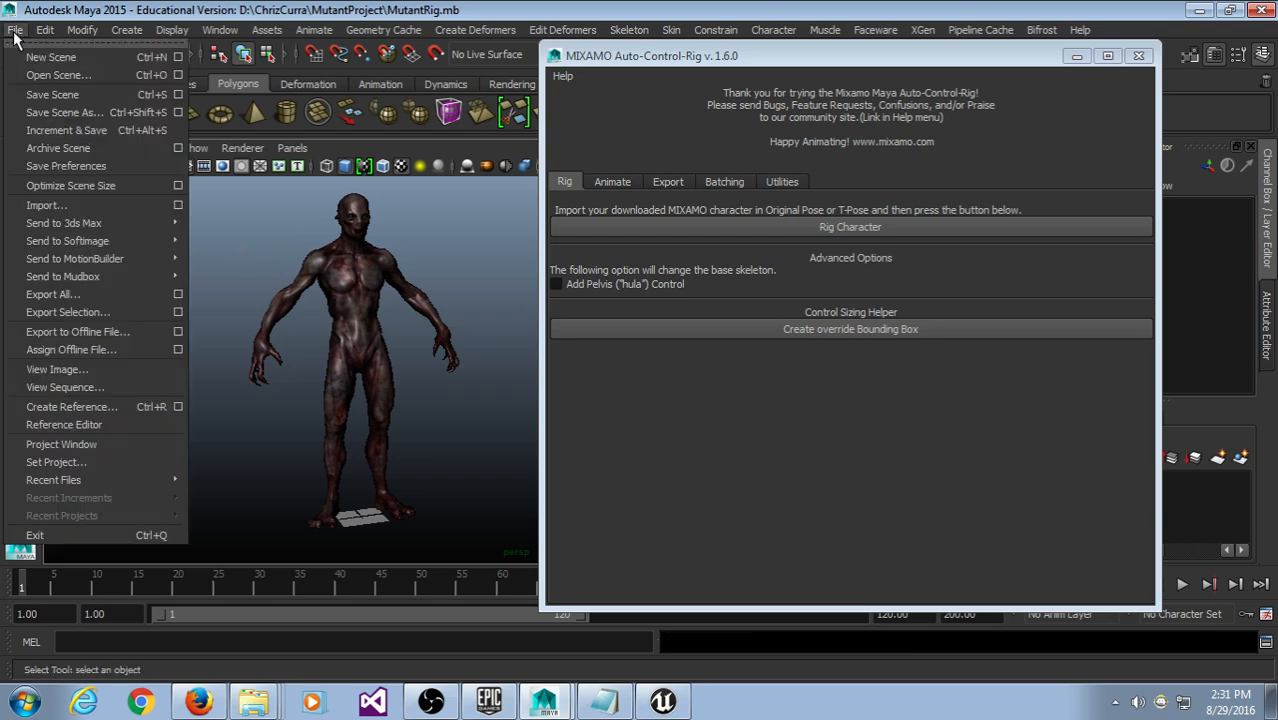
left_click(45, 57)
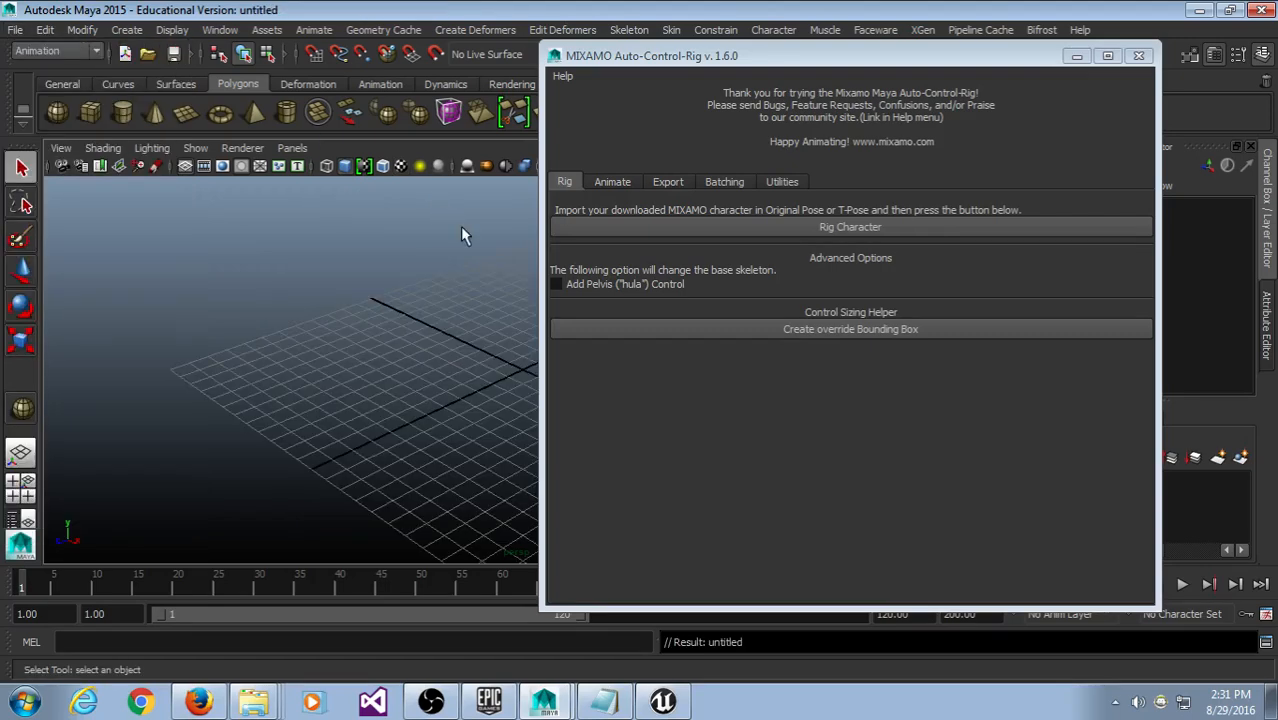
Step: Import FuseModel.fbx into the empty scene and frame the T-posed character
left_click(15, 30)
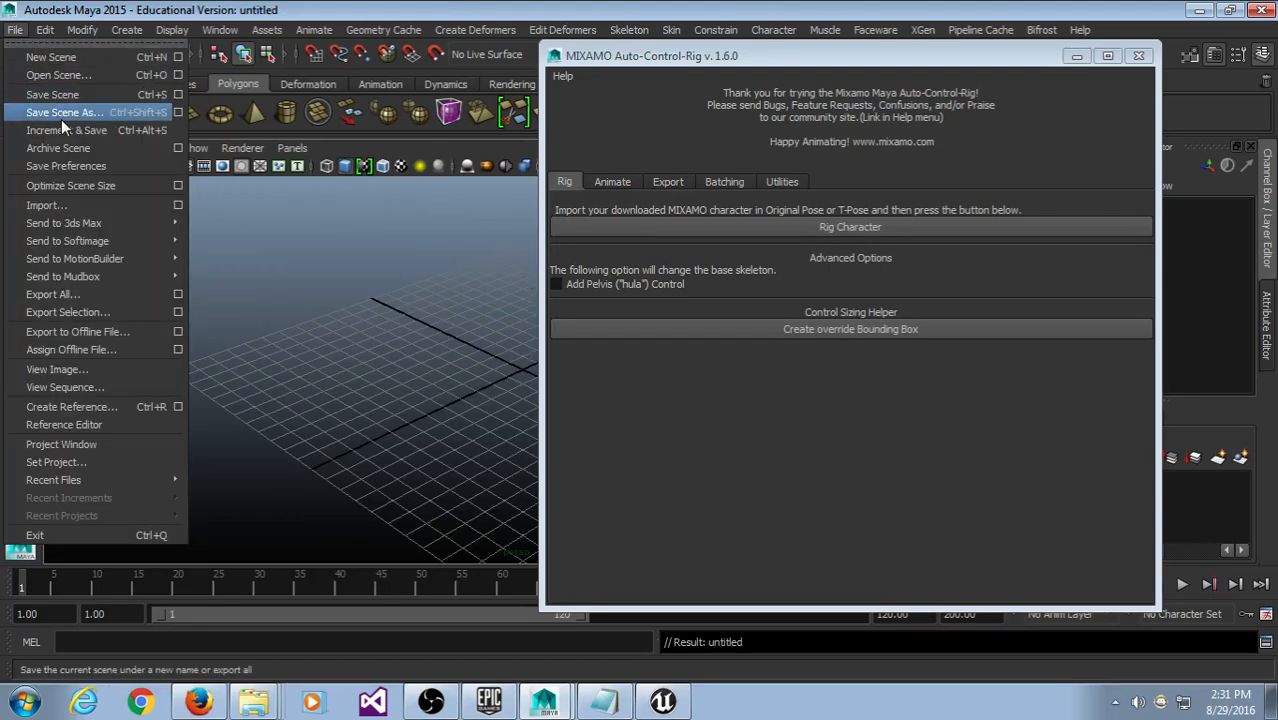
left_click(67, 202)
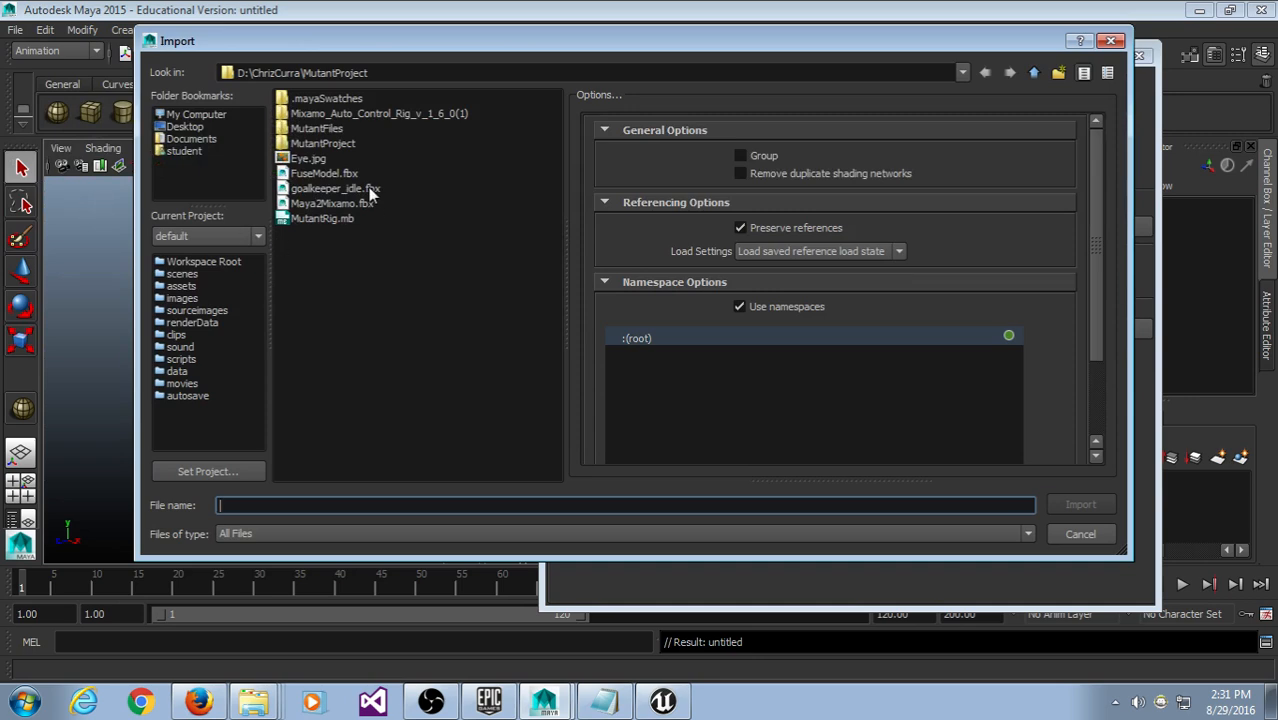
left_click(338, 174)
left_click(1080, 505)
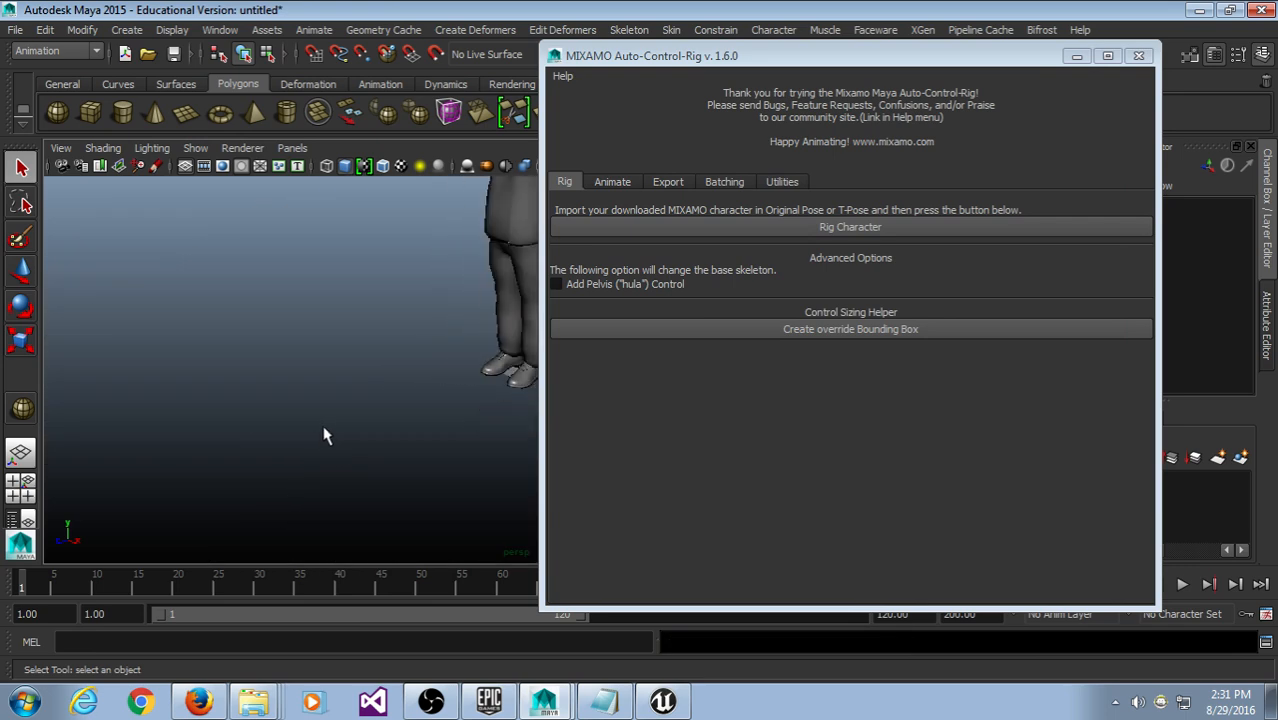
scroll(425, 318, "down", 3)
middle_click_drag(425, 318, 315, 425, "alt")
left_click_drag(315, 425, 515, 368, "alt")
middle_click_drag(515, 368, 403, 388, "alt")
scroll(403, 390, "up", 8)
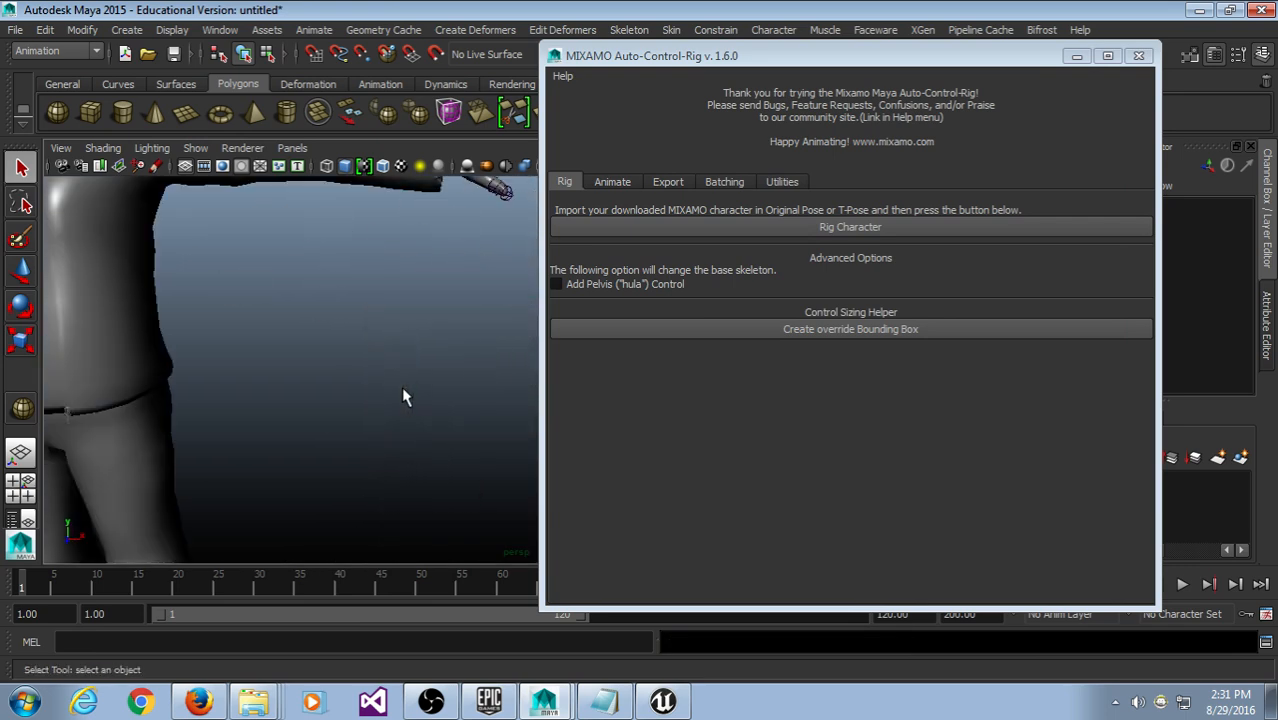
scroll(420, 430, "down", 3)
scroll(454, 488, "down", 3)
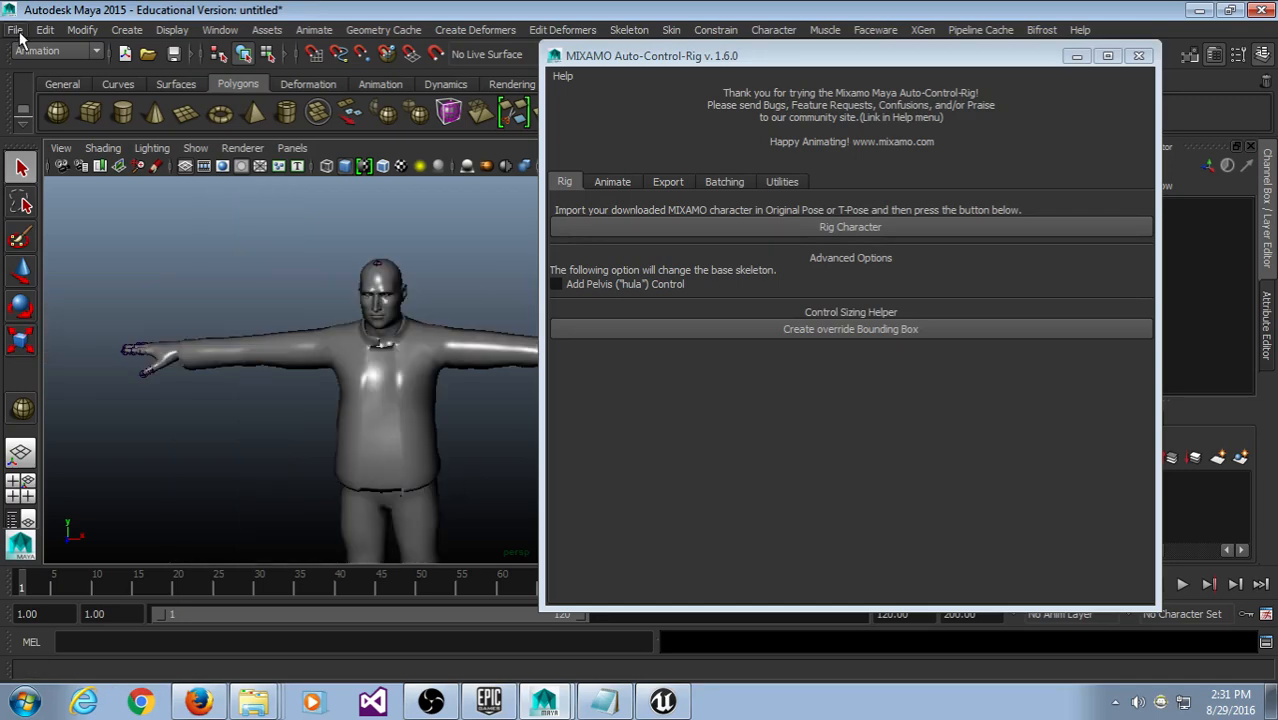
Step: Start a new scene without saving the imported Fuse model
left_click(16, 30)
left_click(28, 57)
left_click(640, 354)
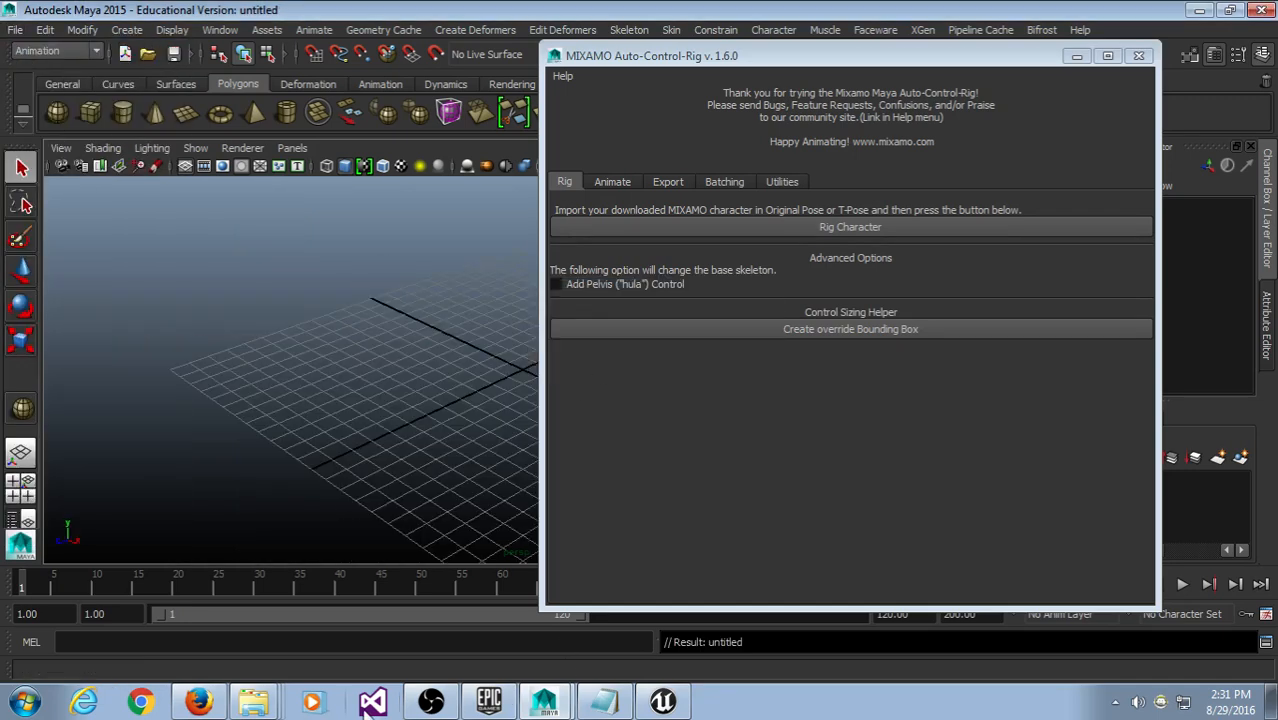
Step: Restore the Maya window down and minimize it, and bring the scripts folder window into clear view on the desktop
double_click(1163, 8)
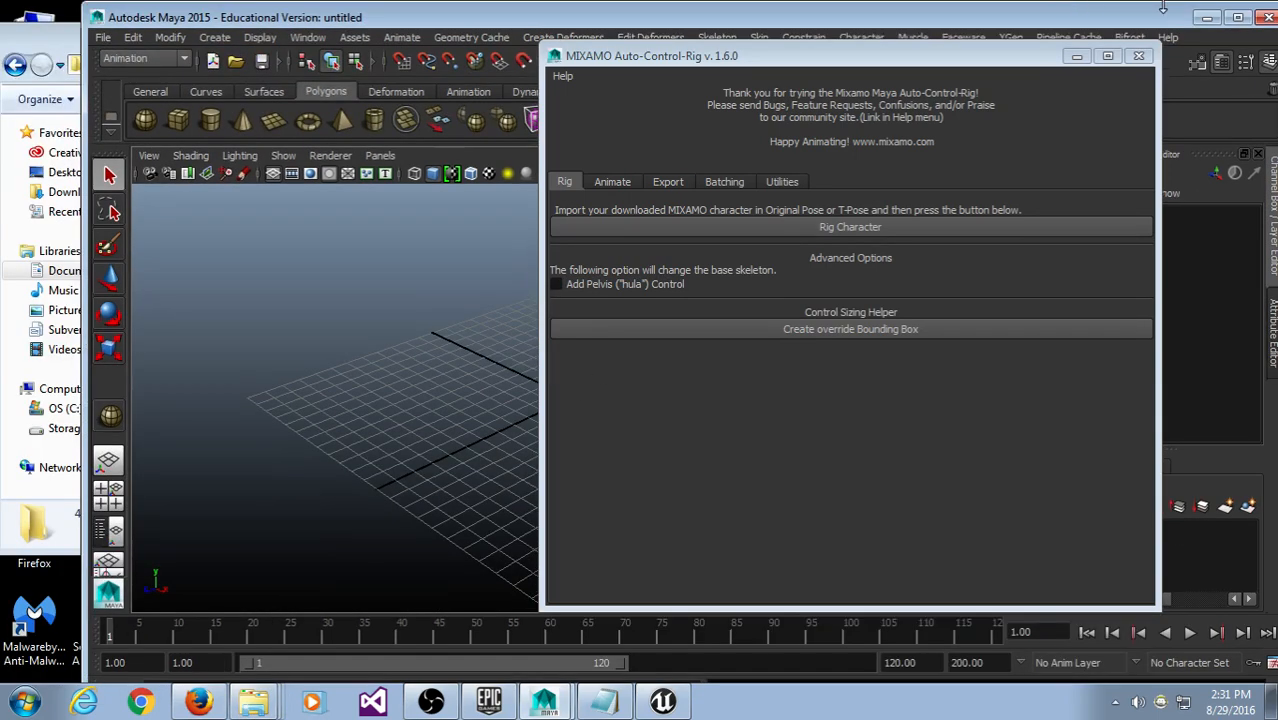
left_click(1207, 18)
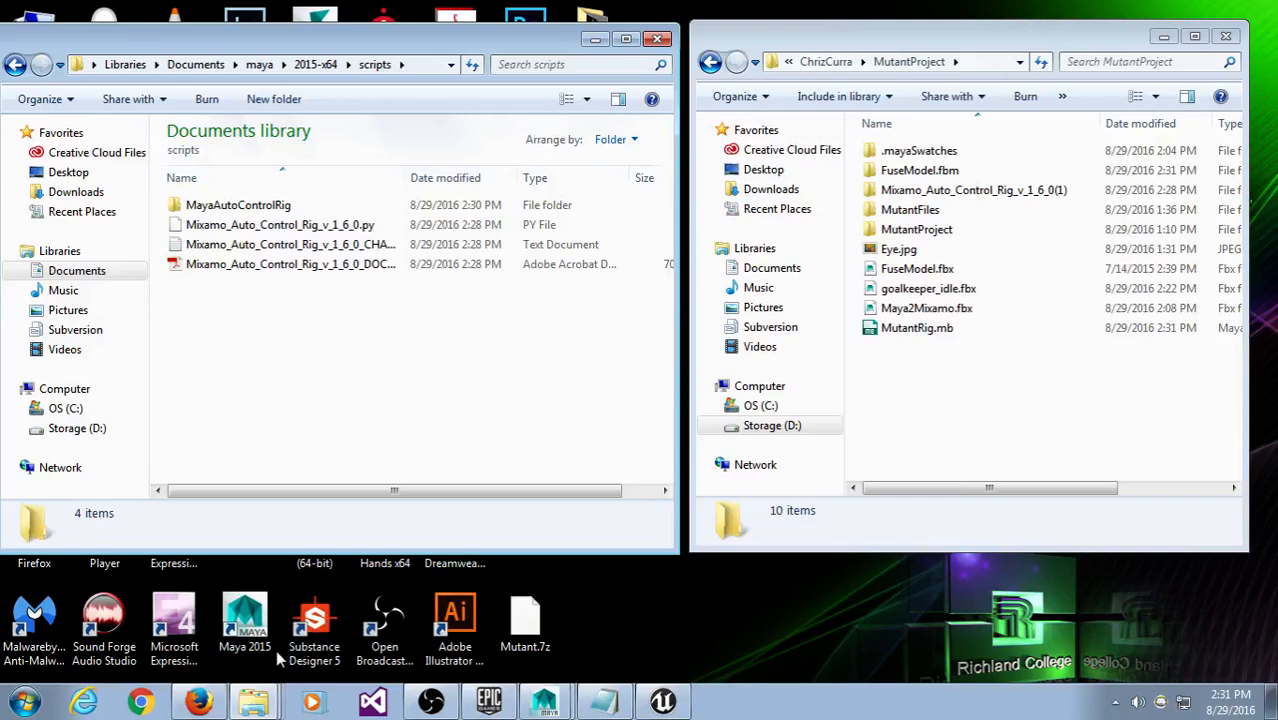
left_click(258, 707)
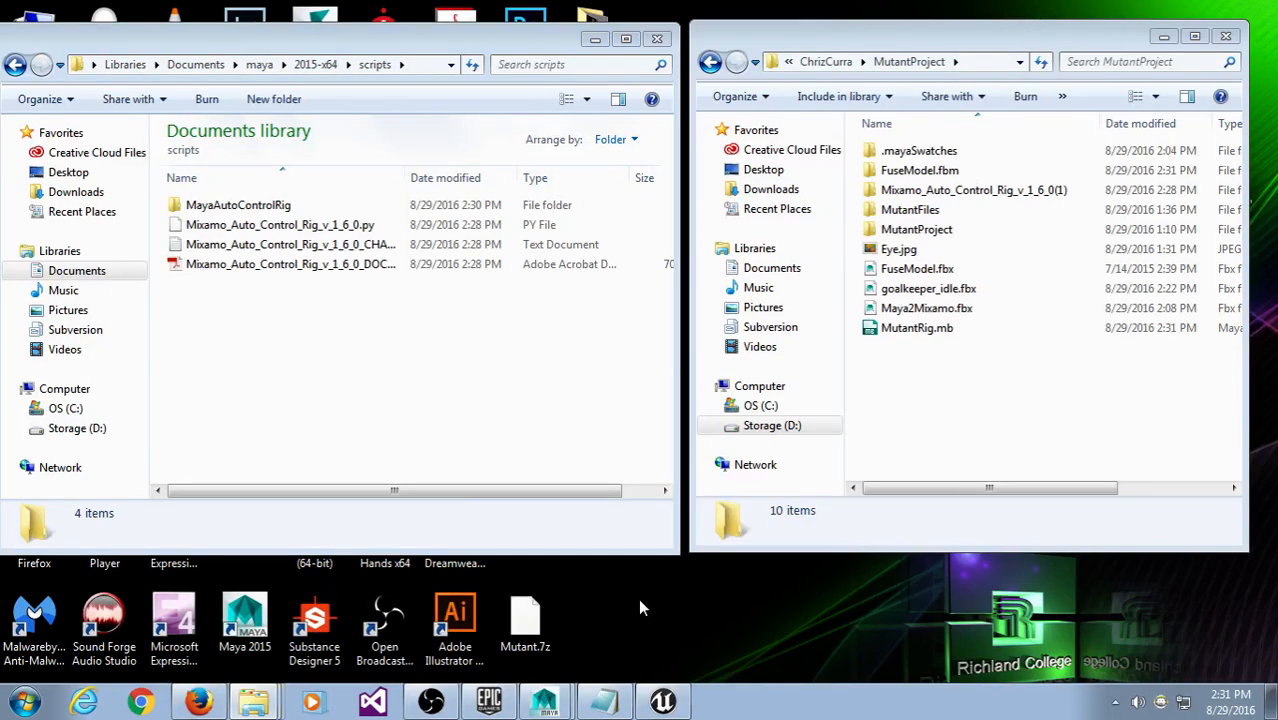
left_click_drag(86, 40, 189, 65)
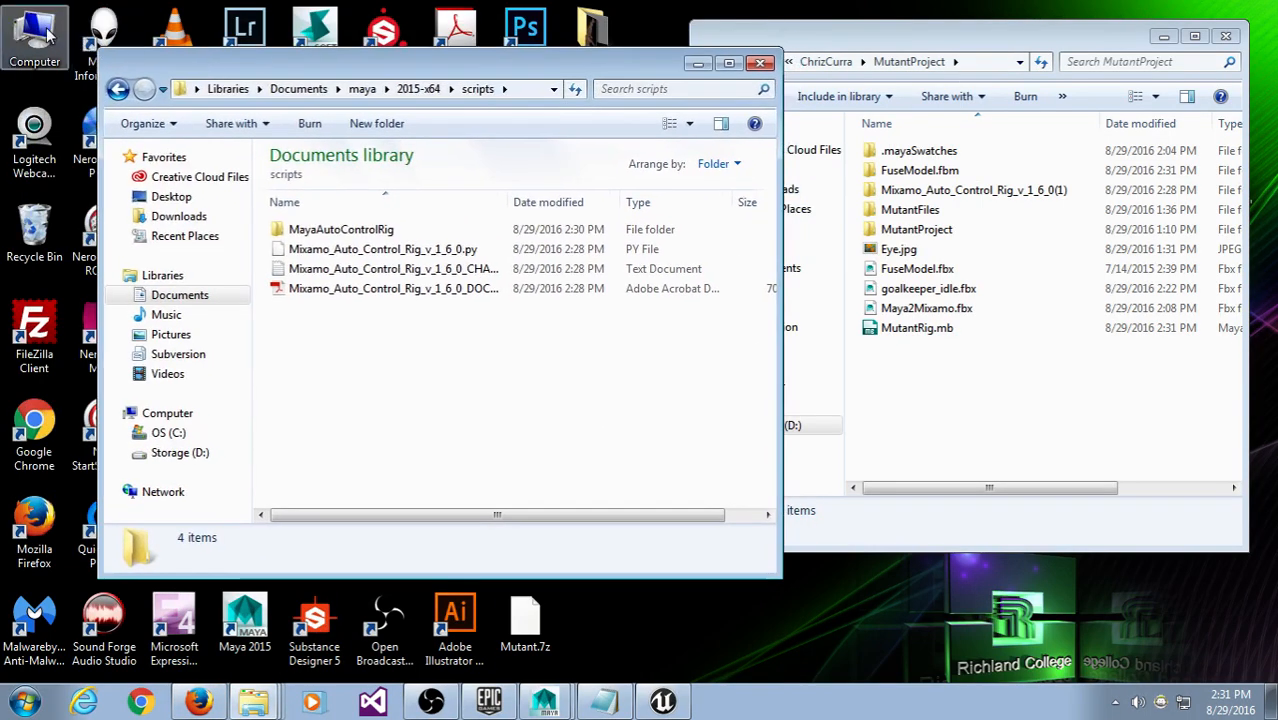
Step: Open the containing folder of the downloaded Maya2Mixamo.fbx from Firefox's downloads, placing it beside the MutantProject folder
left_click(198, 702)
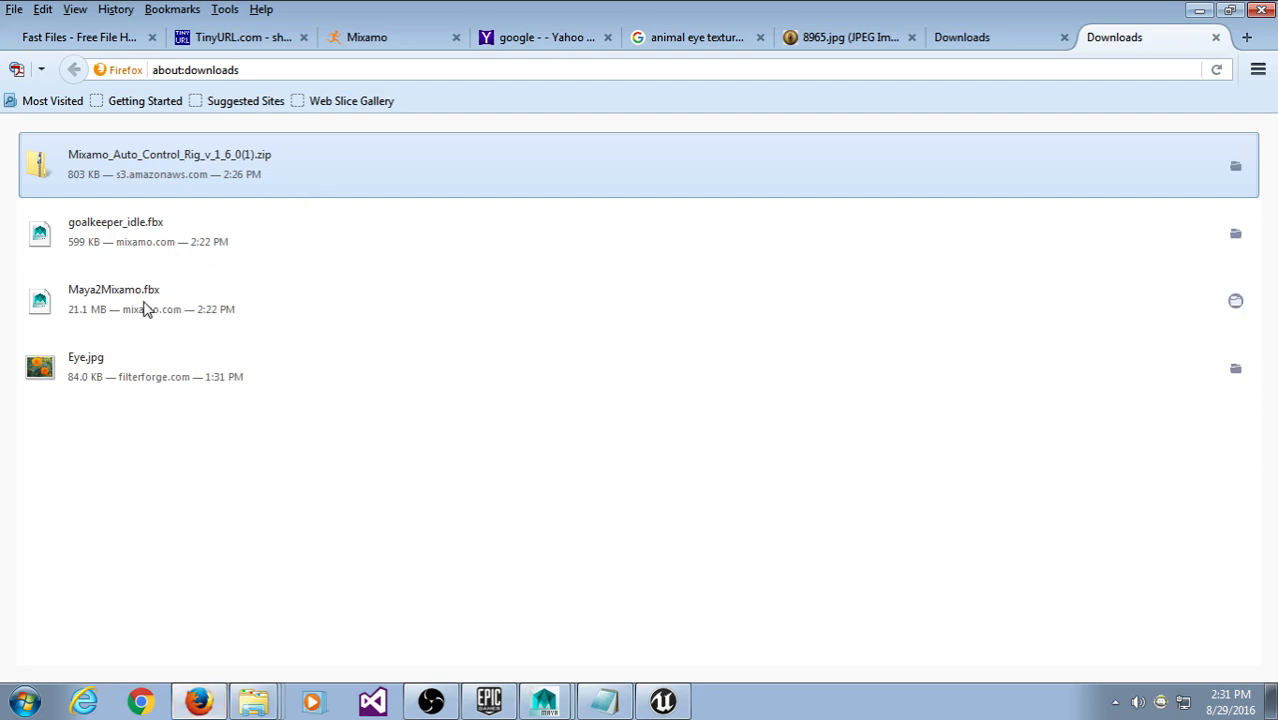
left_click(1235, 300)
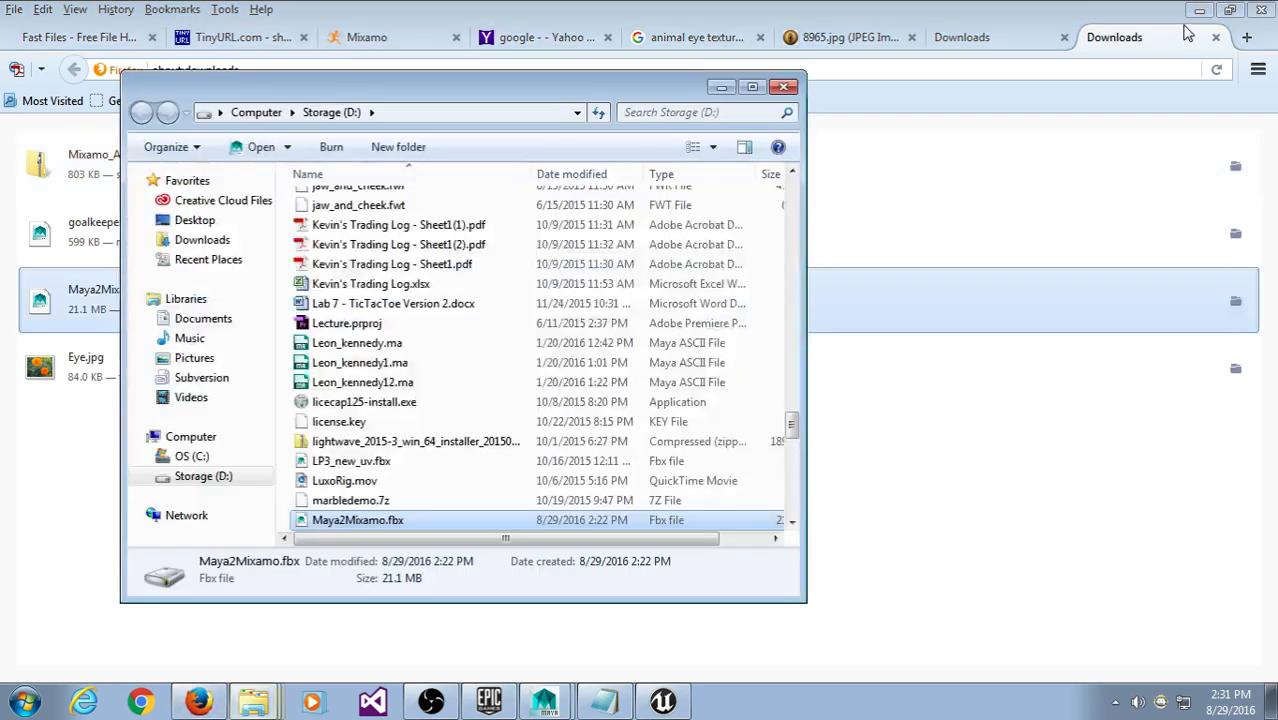
left_click(1199, 10)
left_click_drag(535, 92, 491, 120)
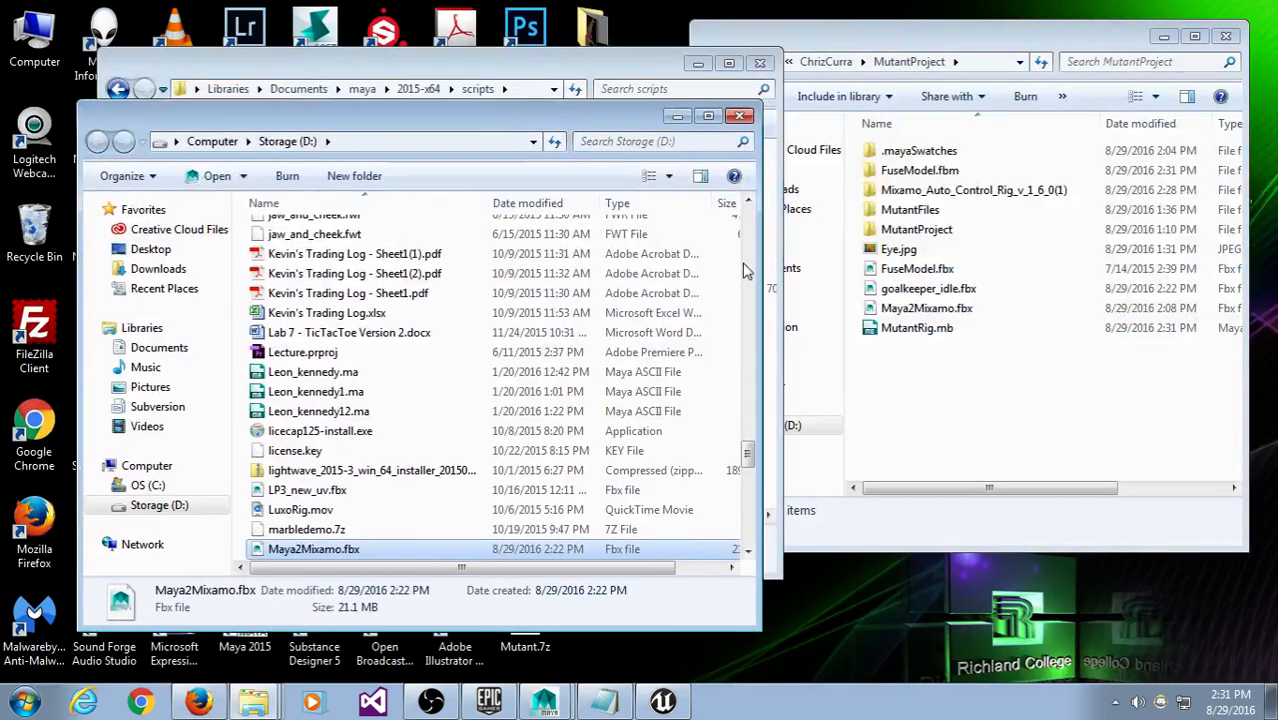
Step: Delete FuseModel.fbx from the MutantProject folder
left_click(918, 270)
key("Delete")
left_click(727, 423)
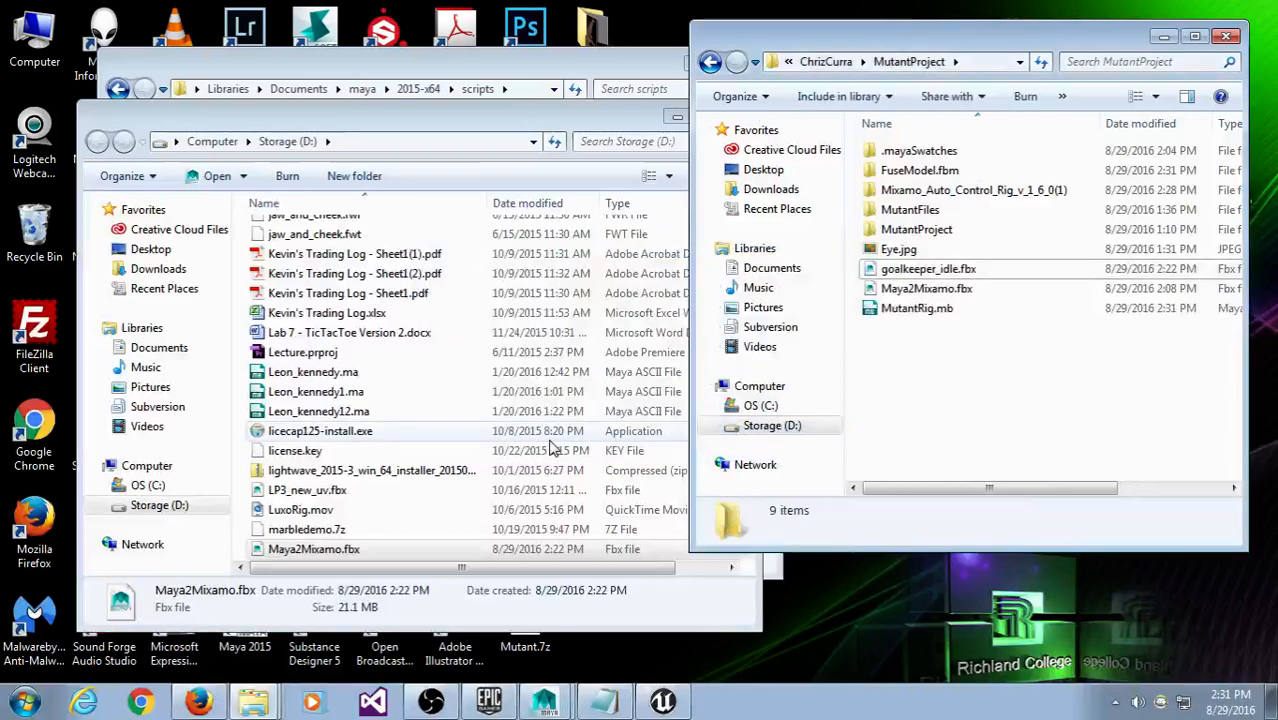
Step: Locate Maya2Mixamo.fbx in Storage (D:) and move it into the MutantProject folder, keeping both same-named files
left_click(455, 414)
scroll(455, 425, "down", 5)
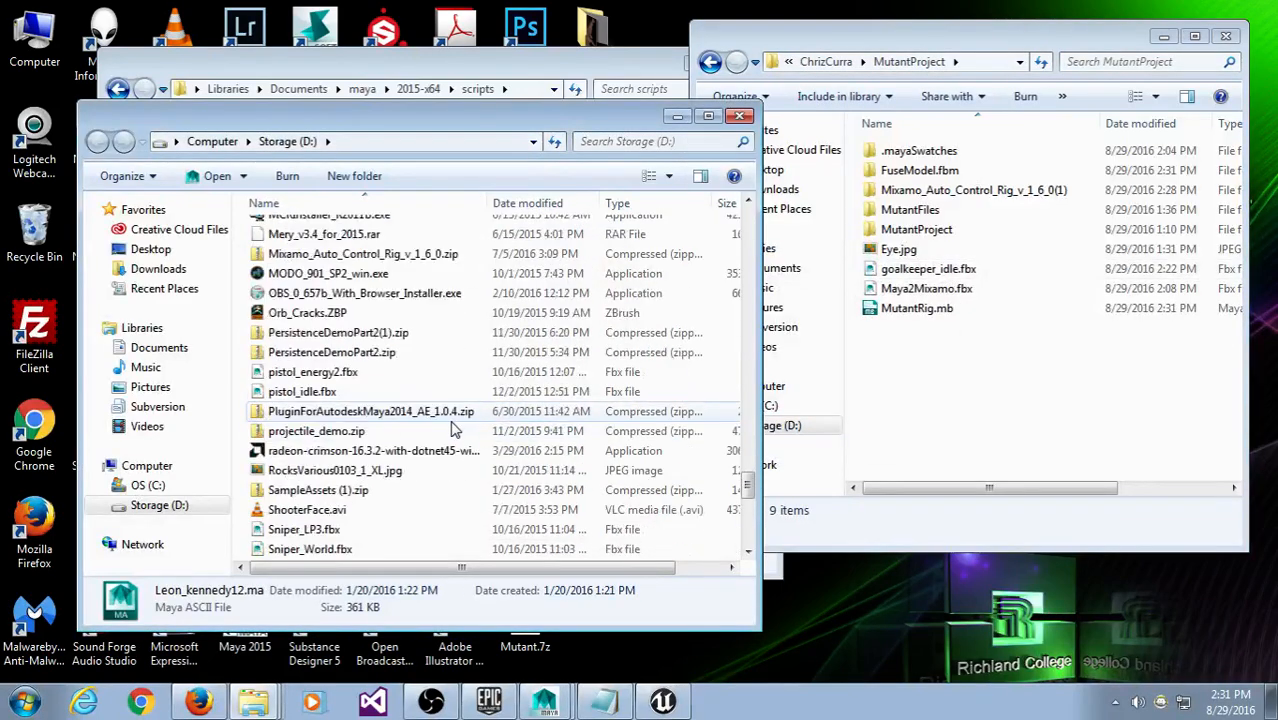
scroll(453, 428, "down", 4)
left_click(437, 396)
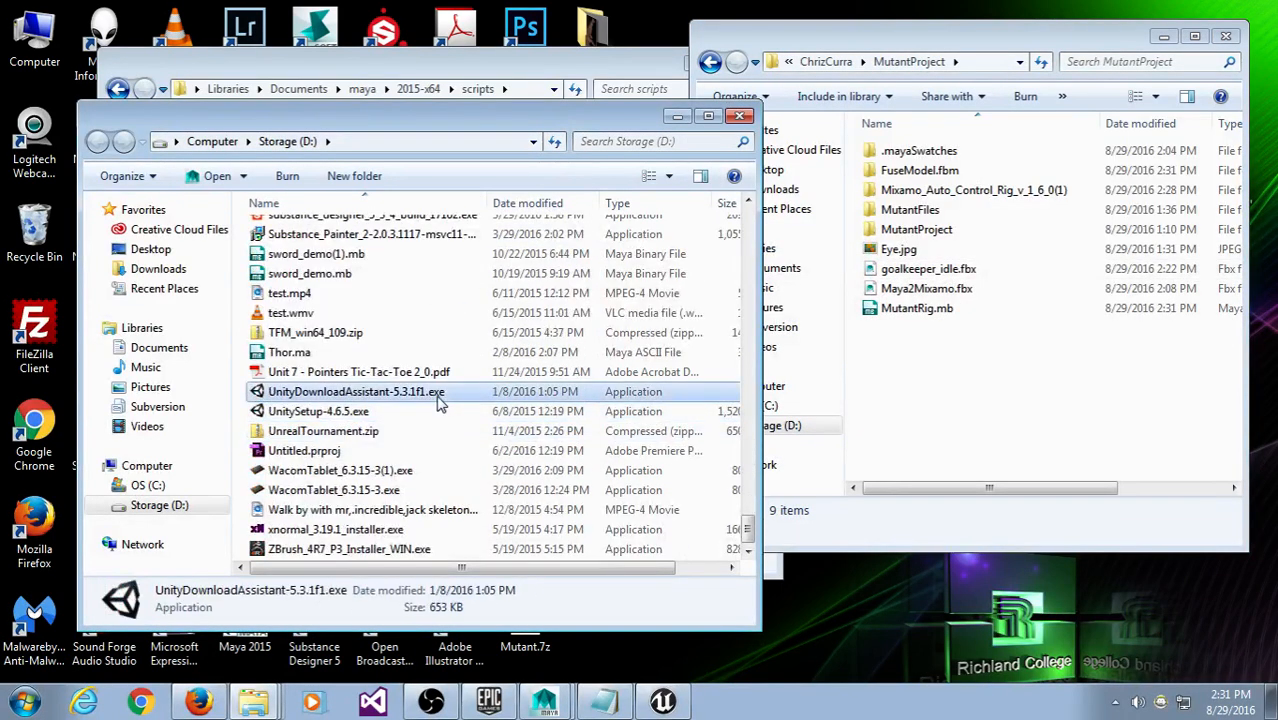
key("m")
key("m")
key("m")
key("m")
key("m")
key("m")
key("m")
key("m")
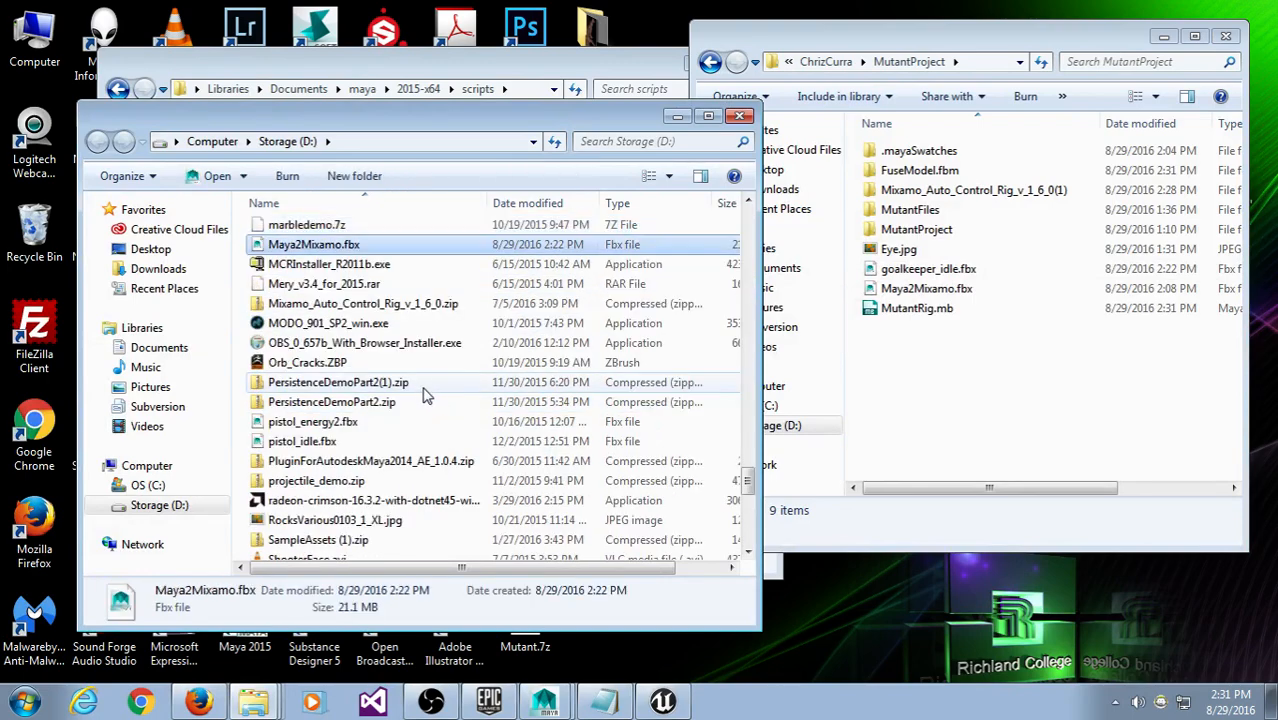
left_click_drag(310, 244, 960, 385)
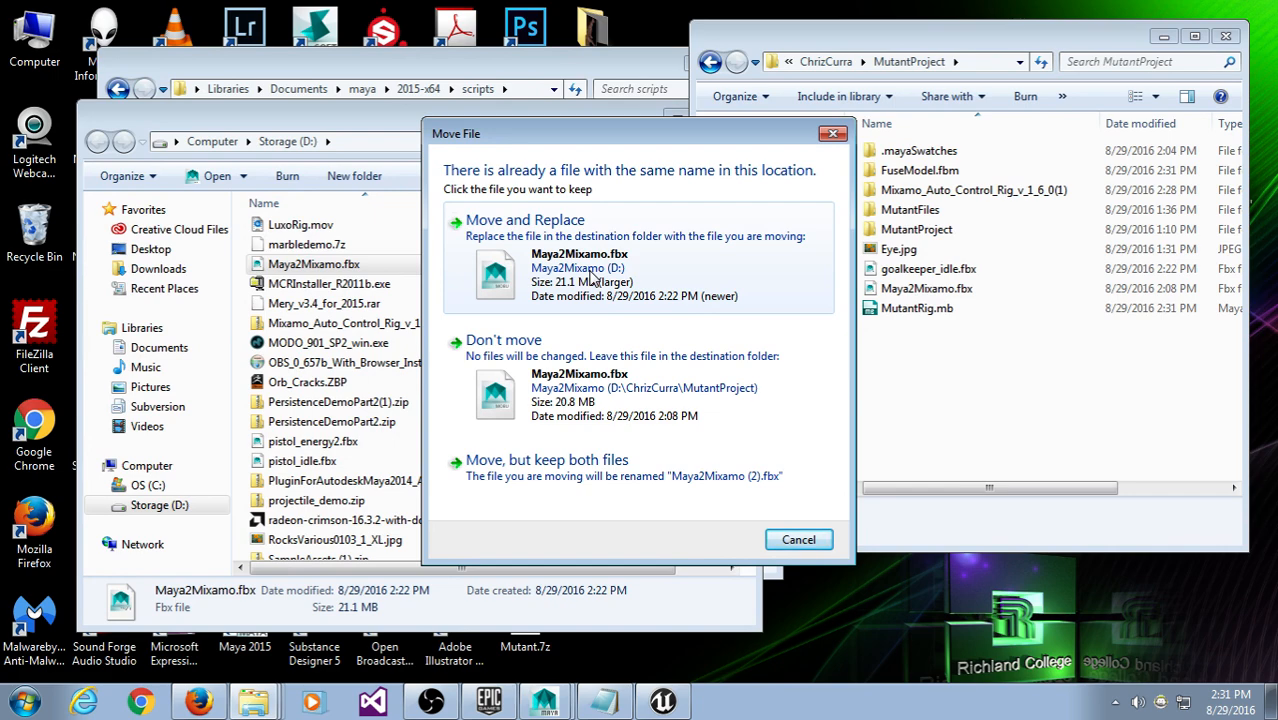
left_click(520, 462)
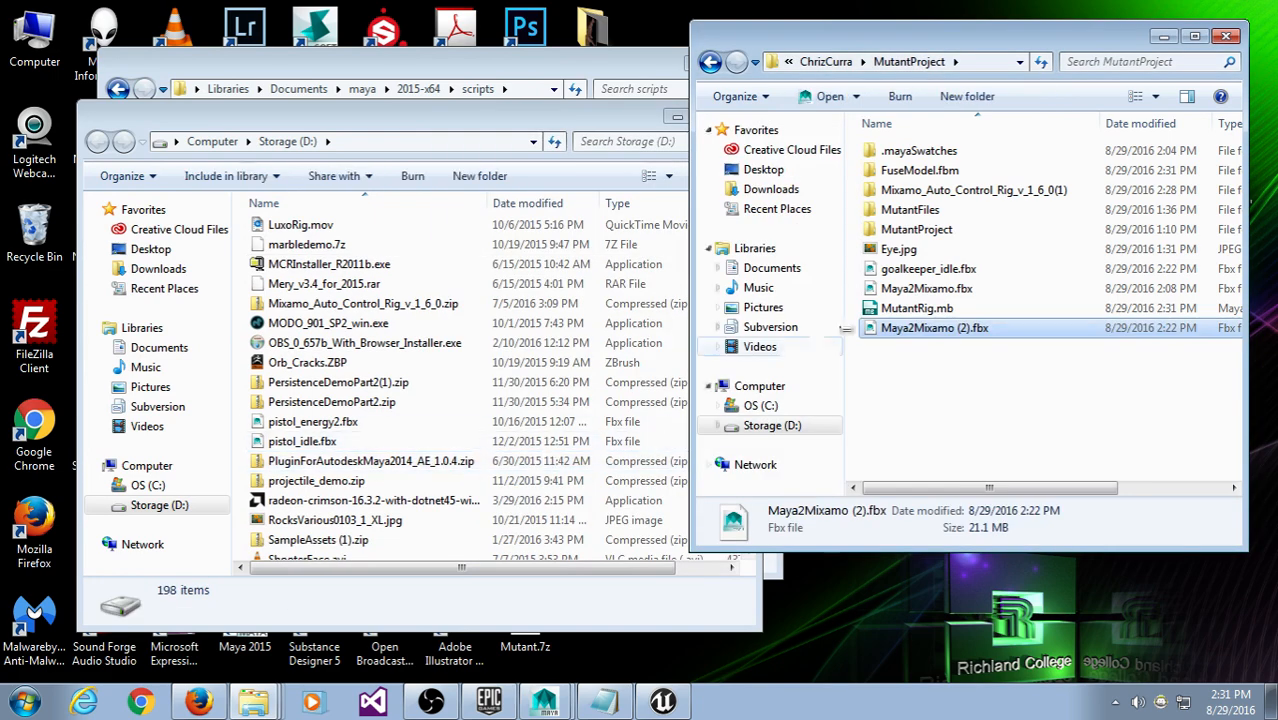
Step: Rename the moved Maya2Mixamo (2).fbx as FromMixamo.fbx, close the Storage (D:) window and set the scripts folder beside MutantProject
left_click(893, 328)
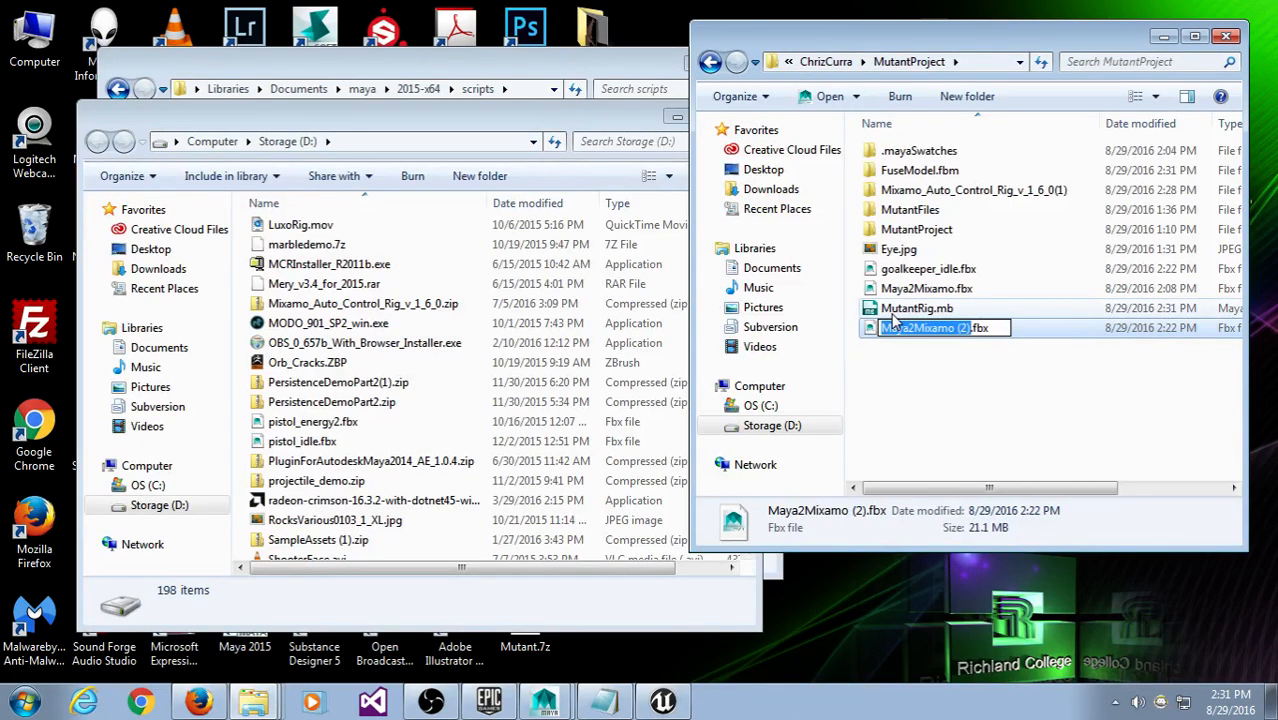
type("FromMixamo")
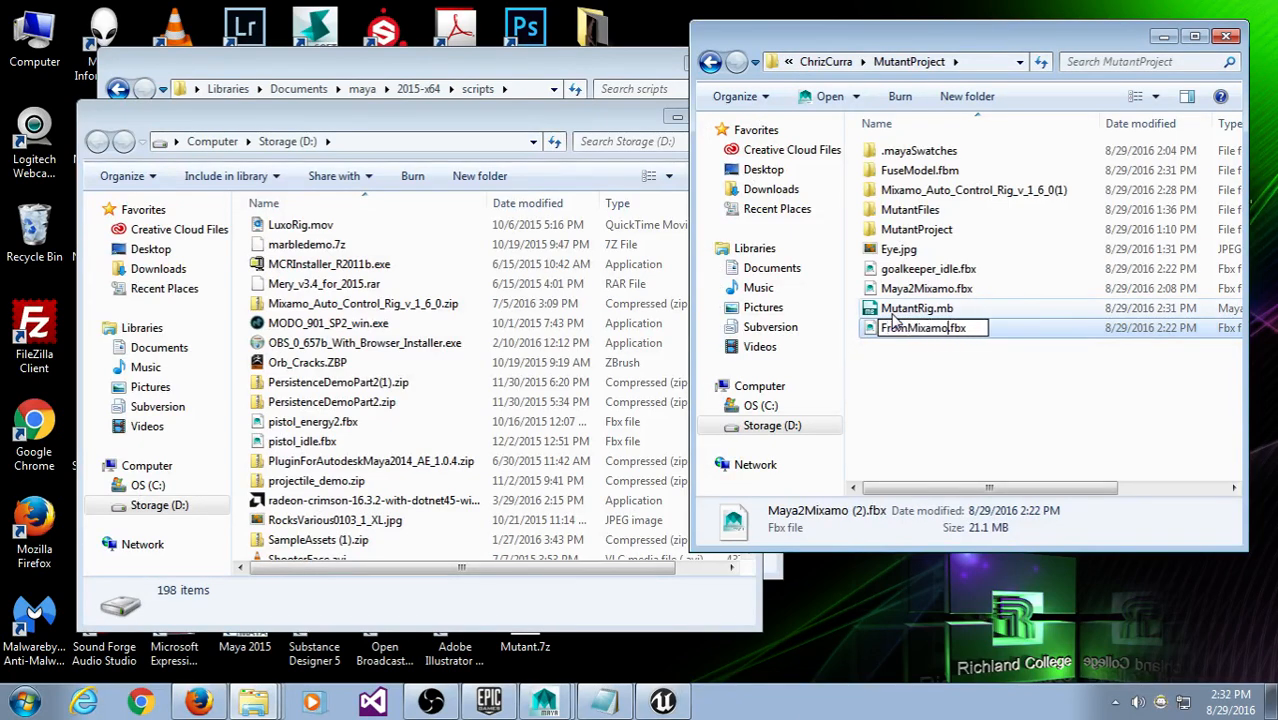
key("Return")
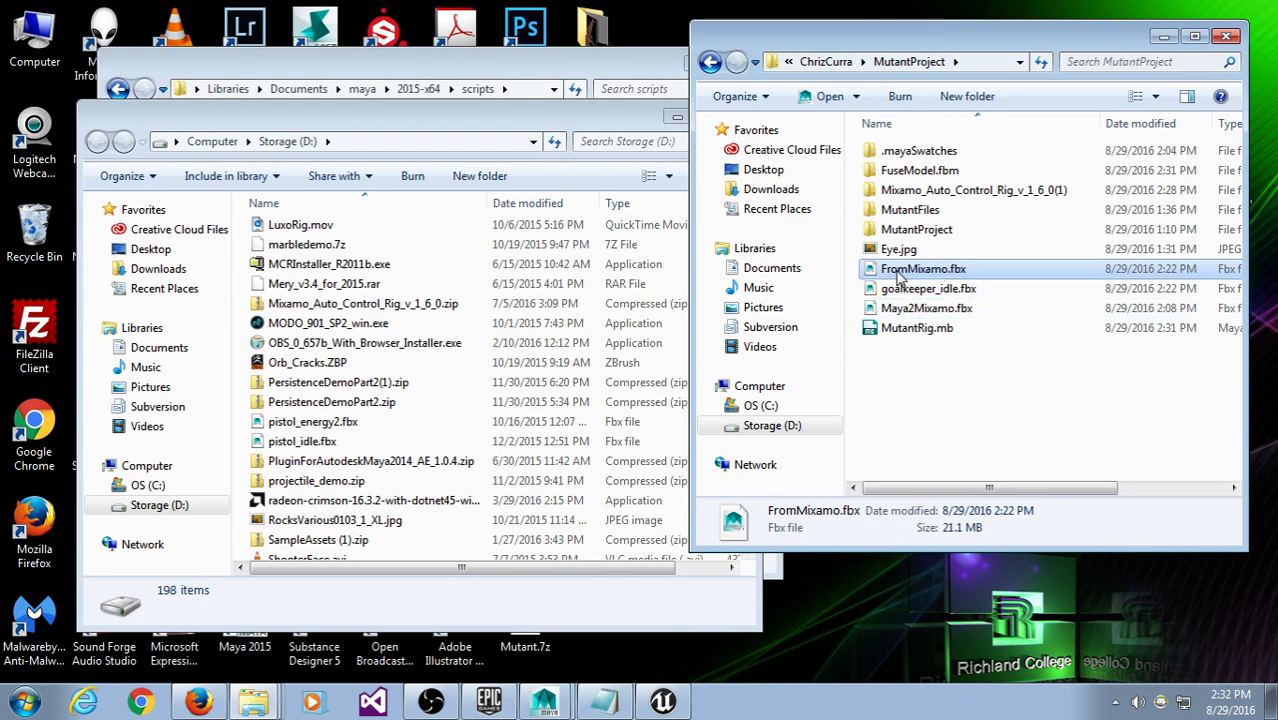
left_click(668, 118)
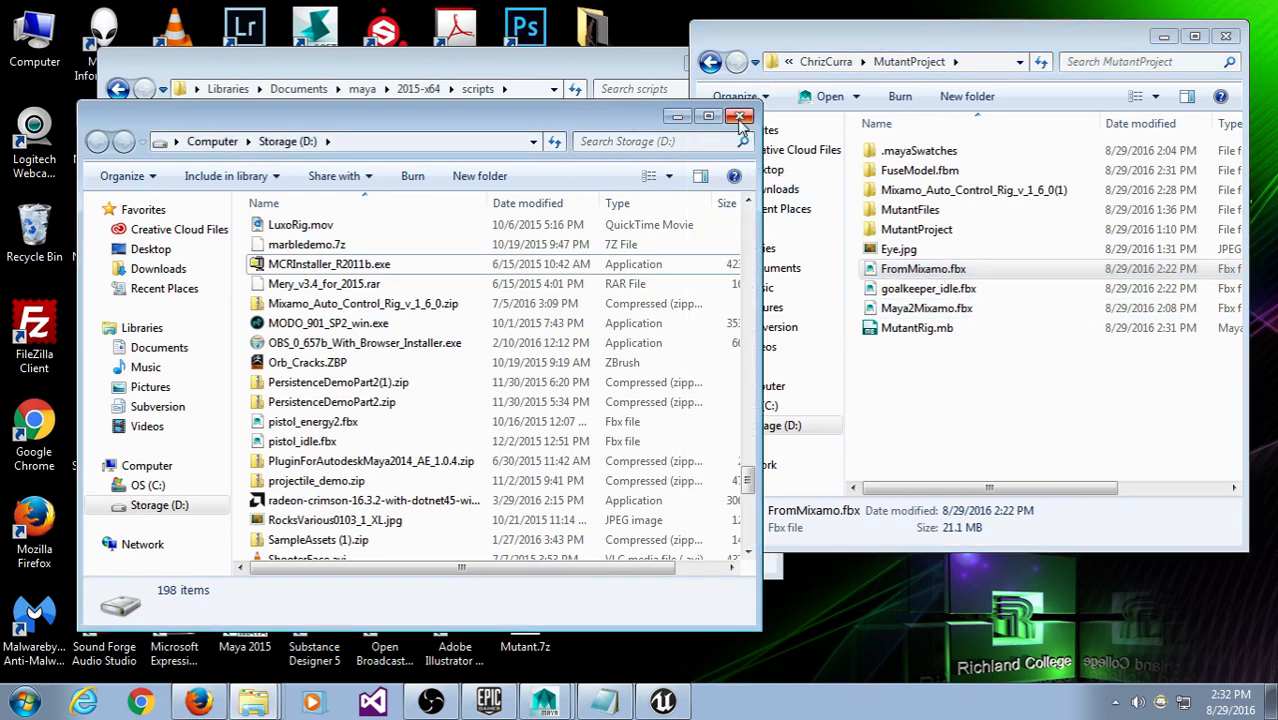
left_click(740, 118)
left_click_drag(639, 68, 540, 70)
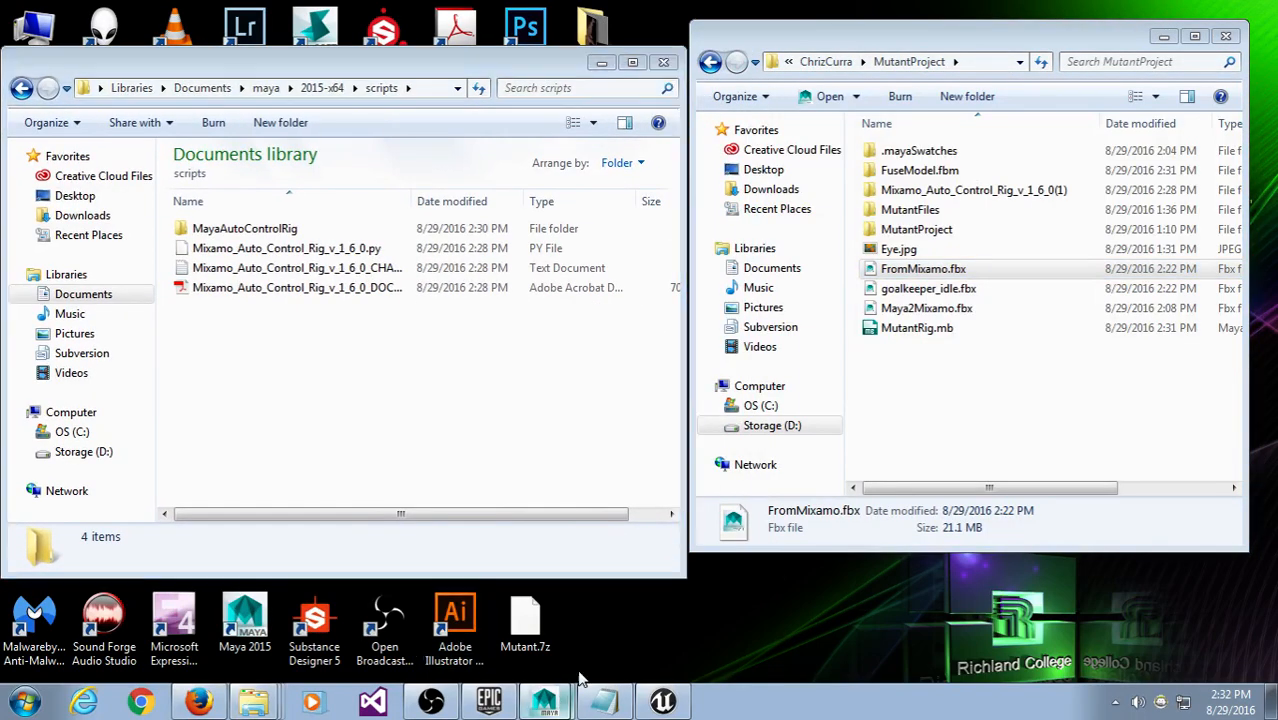
Step: Switch to Maya and import FromMixamo.fbx into the empty scene
left_click(544, 702)
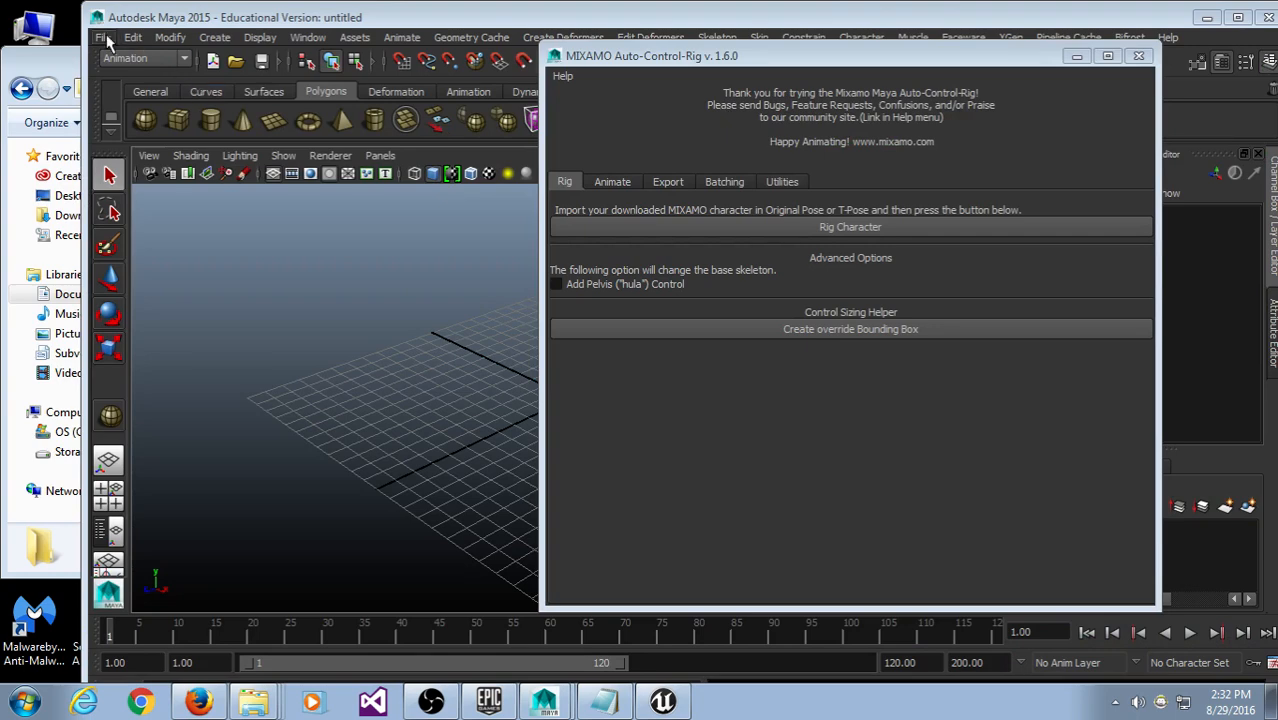
left_click(105, 38)
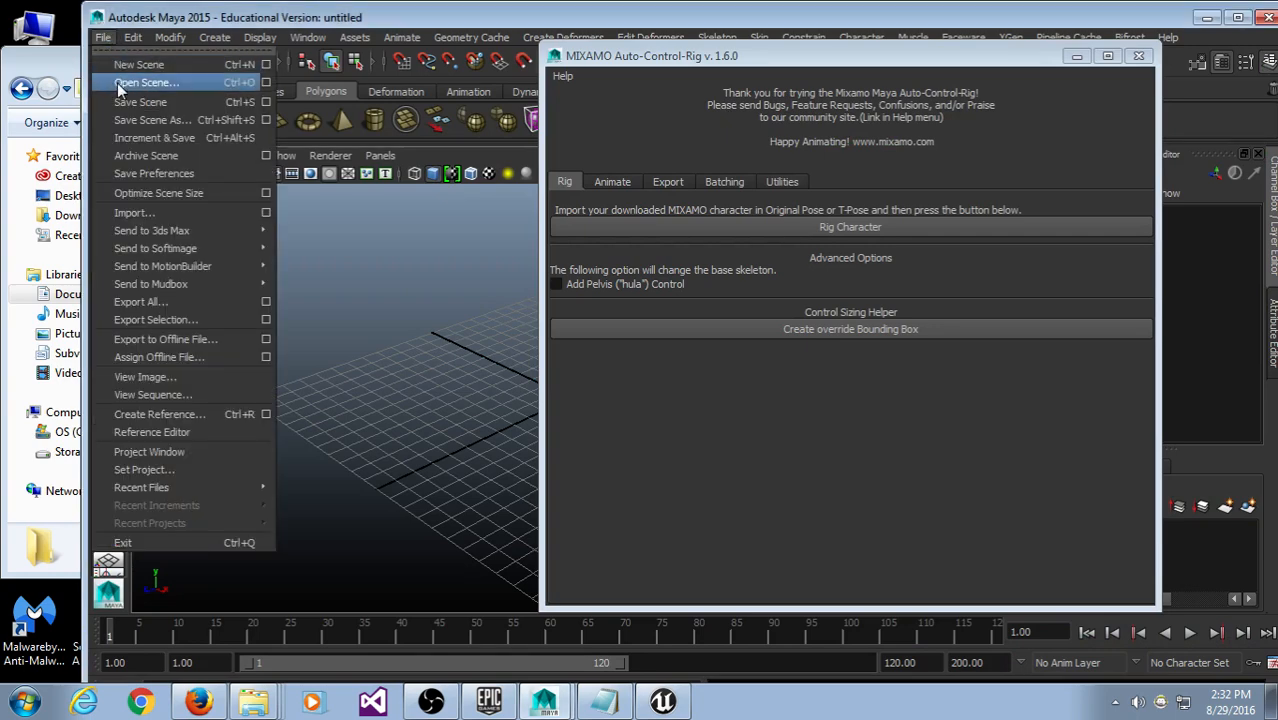
left_click(145, 219)
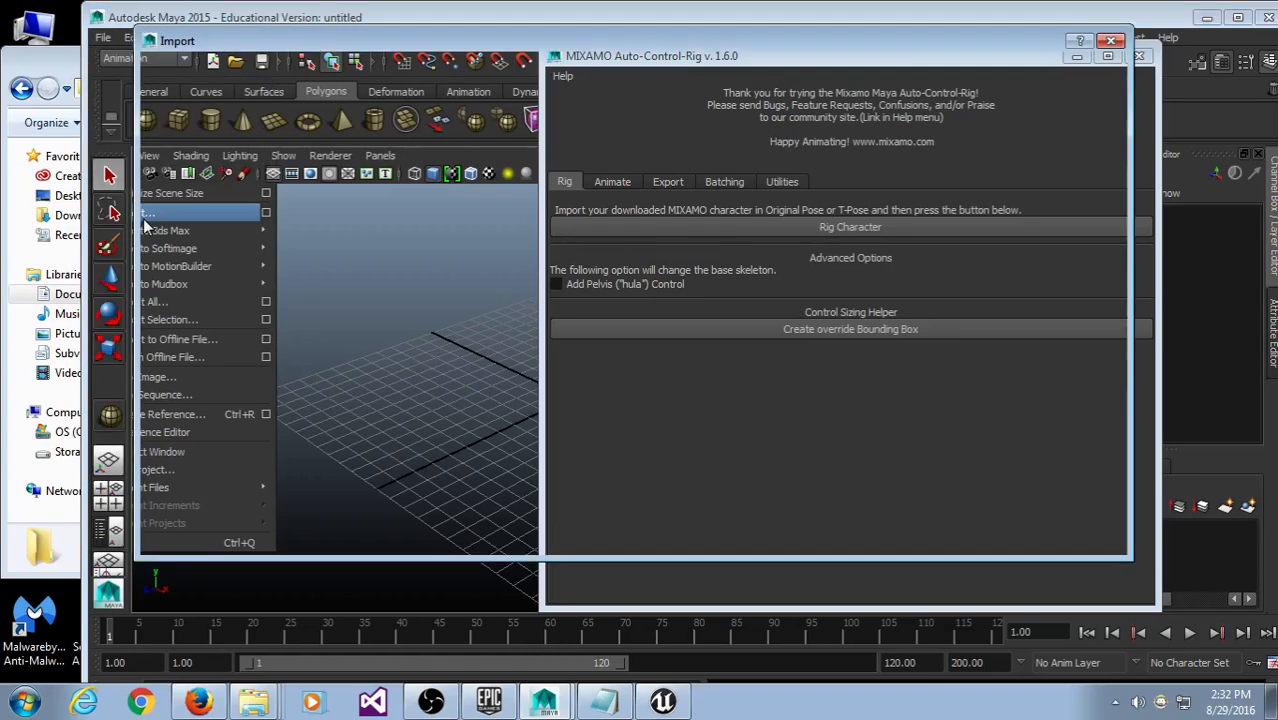
left_click(330, 188)
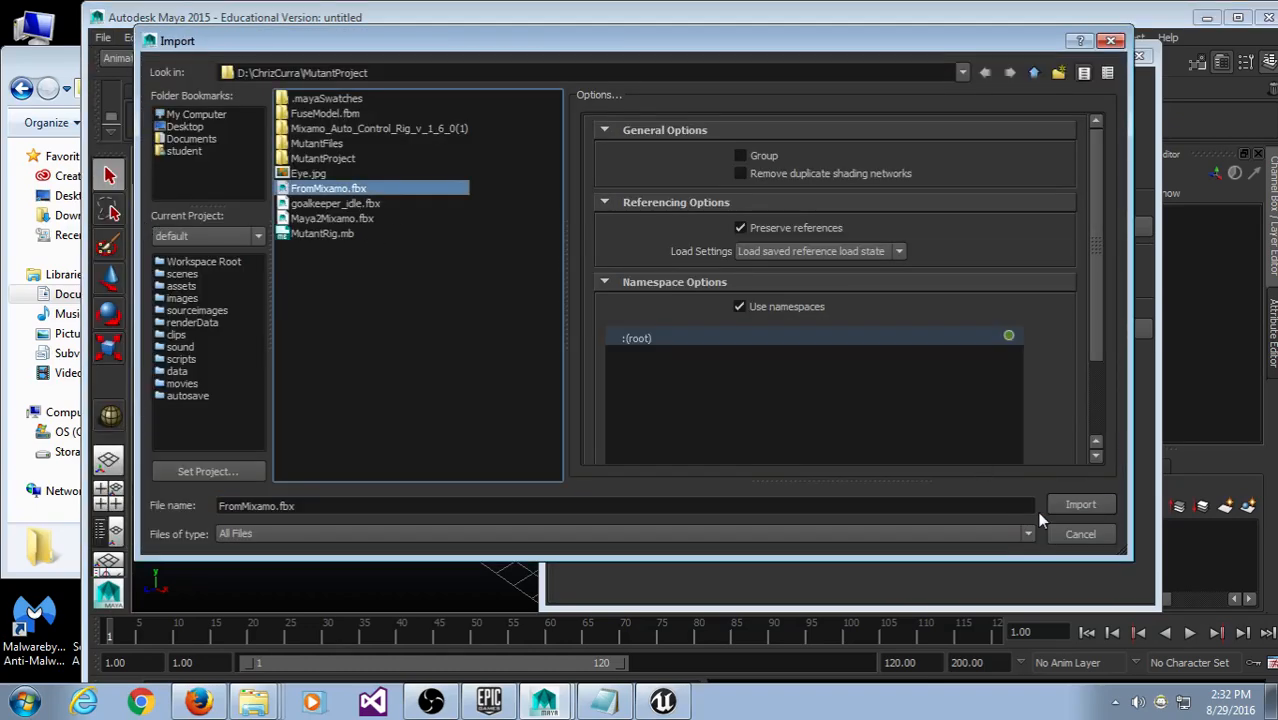
left_click(1076, 505)
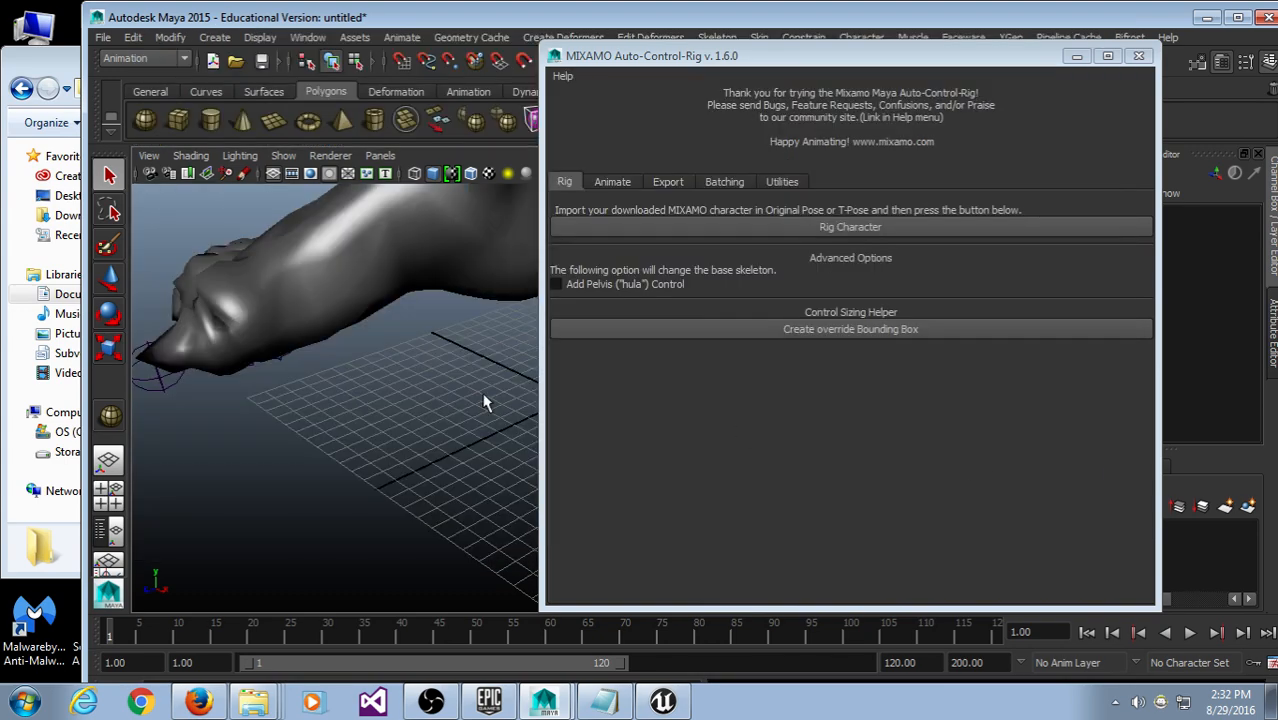
Step: Frame the whole imported mutant and generate its control rig with MIXAMO Auto-Control-Rig's Rig Character
scroll(480, 390, "down", 6)
middle_click_drag(432, 340, 276, 316, "alt")
left_click_drag(276, 316, 385, 293, "alt")
left_click(822, 228)
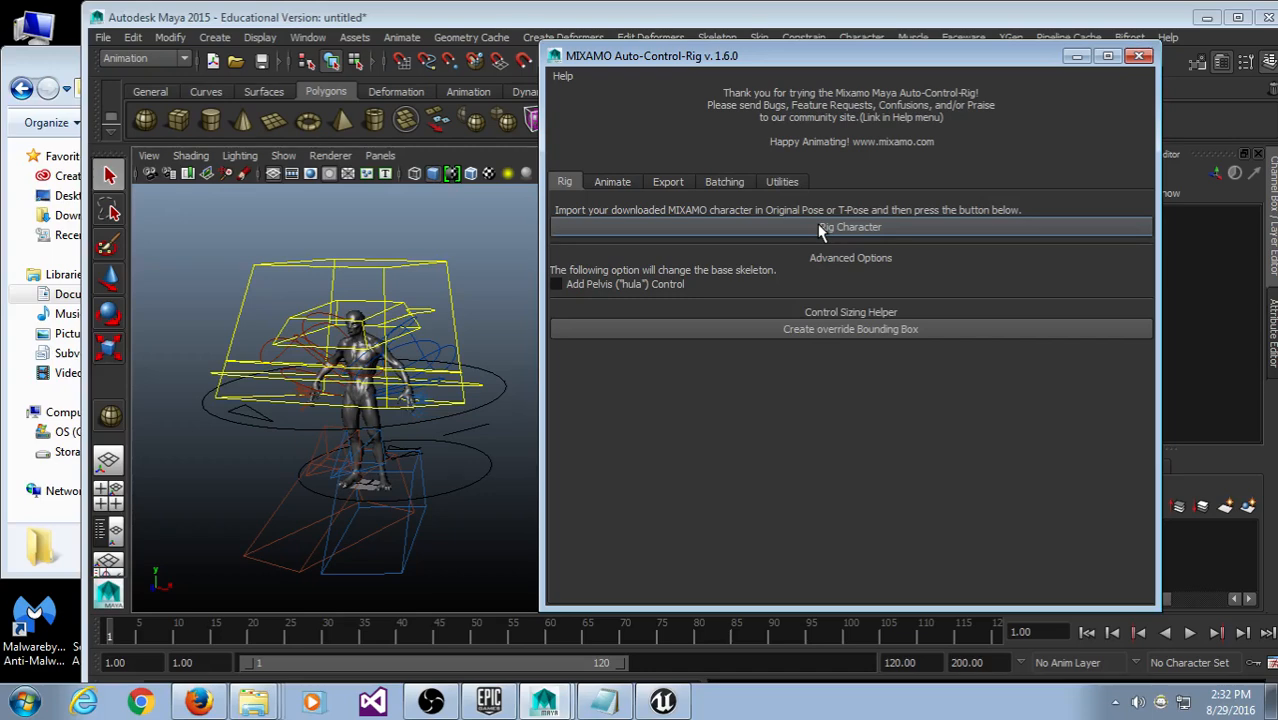
Step: Minimize the MIXAMO Auto-Control-Rig and Script Editor windows, maximize Maya and inspect the control rig around the mutant
left_click(1075, 57)
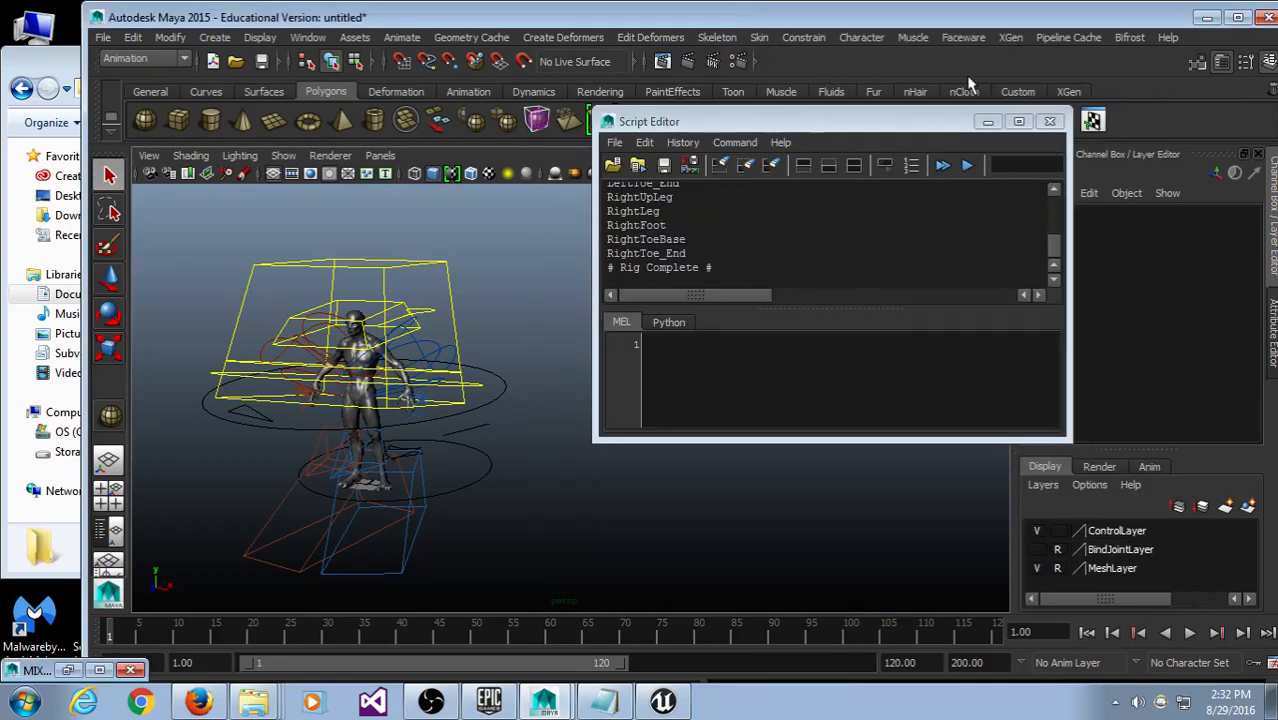
left_click(990, 122)
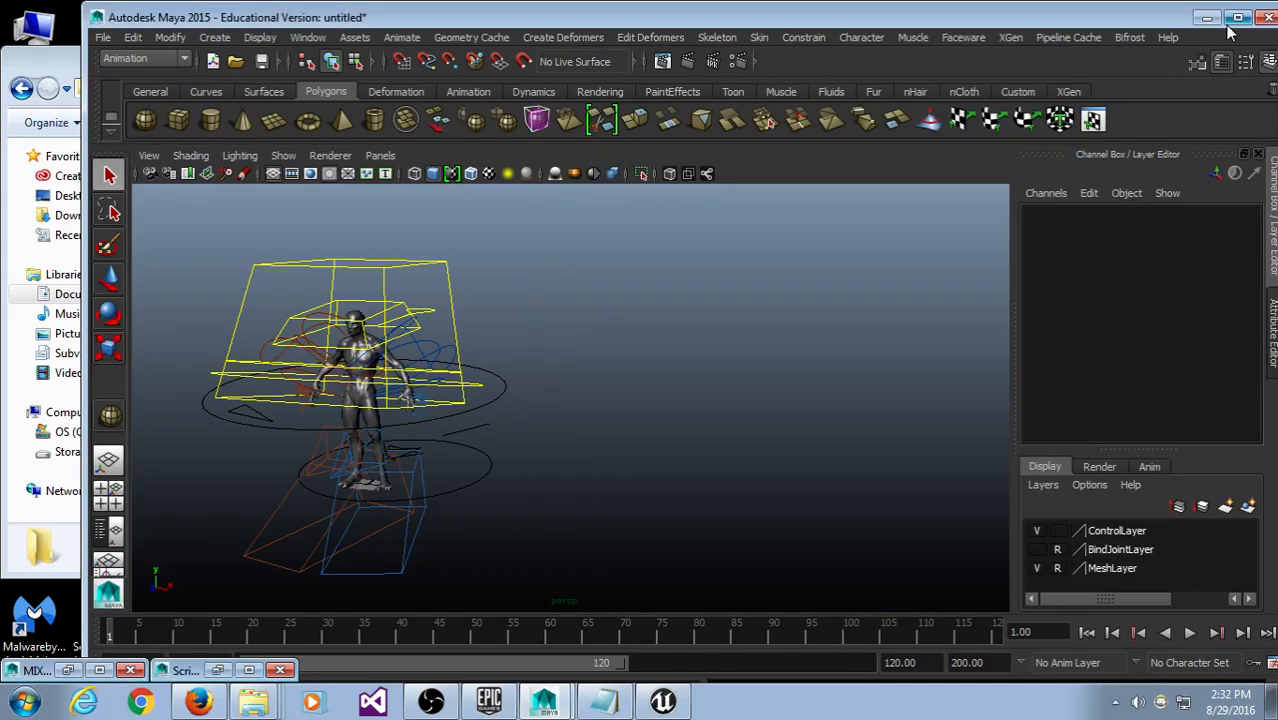
left_click(1237, 18)
left_click_drag(605, 282, 807, 383, "alt")
scroll(737, 286, "down", 6)
scroll(739, 334, "up", 5)
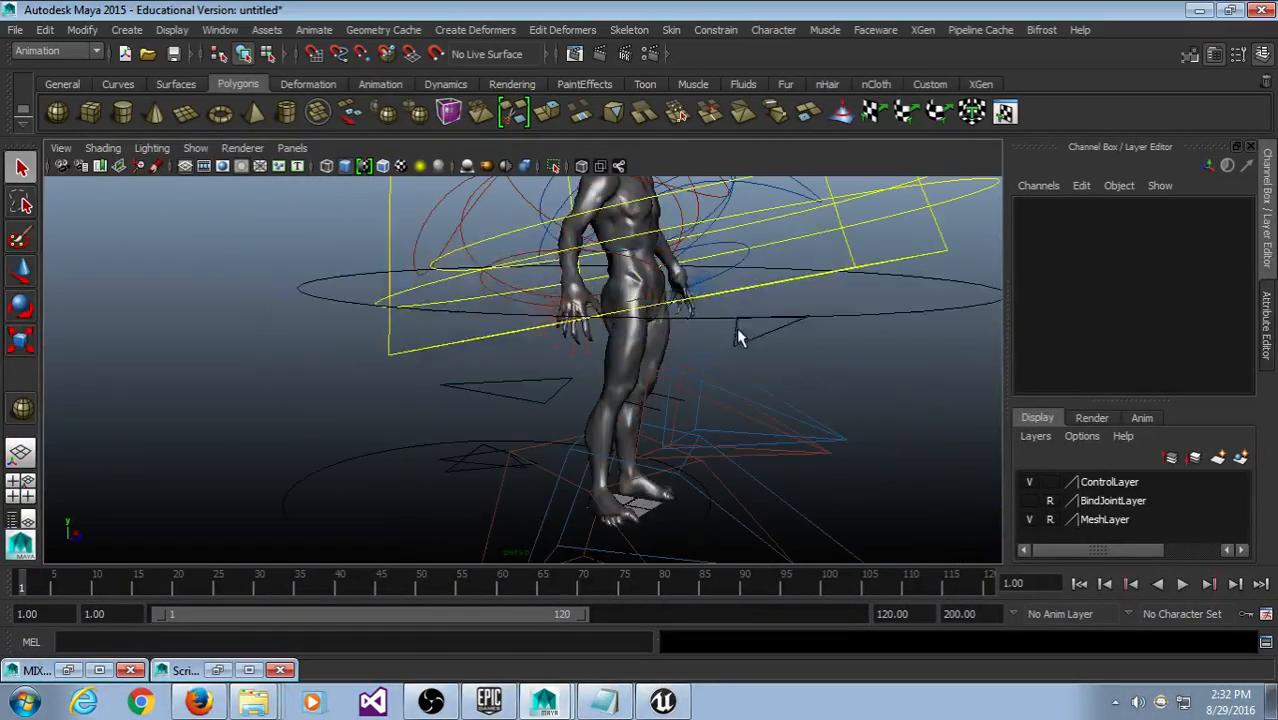
left_click_drag(739, 334, 520, 420, "alt")
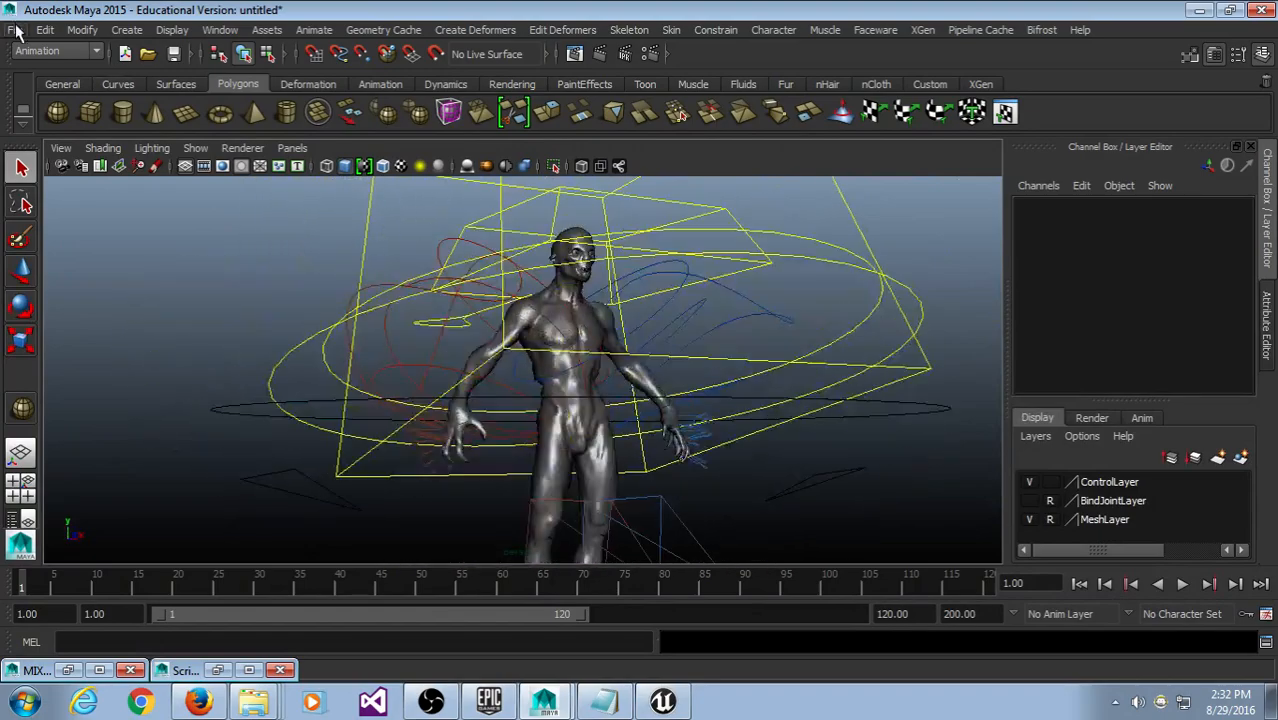
Step: Start a new empty scene without saving the rigged mutant
left_click(15, 30)
left_click(45, 51)
left_click(641, 352)
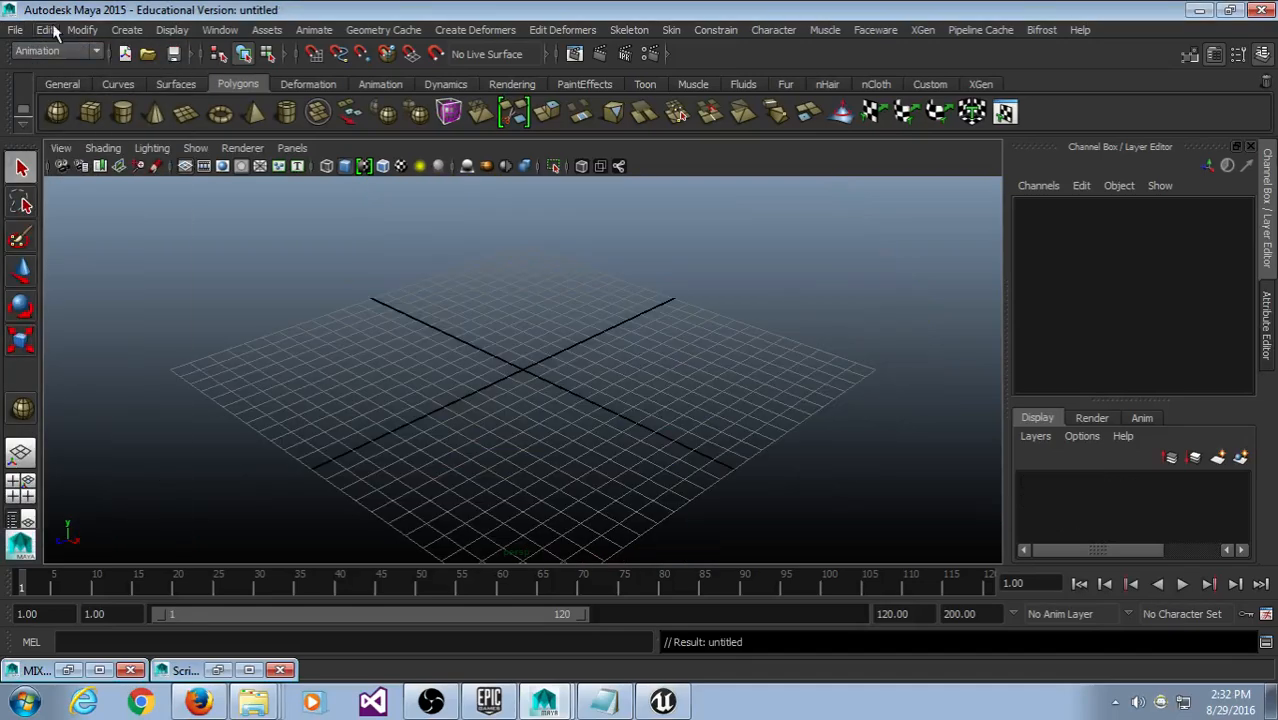
Step: Import FromMixamo.fbx into the empty scene and display the whole mutant in wireframe from the front
left_click(18, 30)
left_click(80, 200)
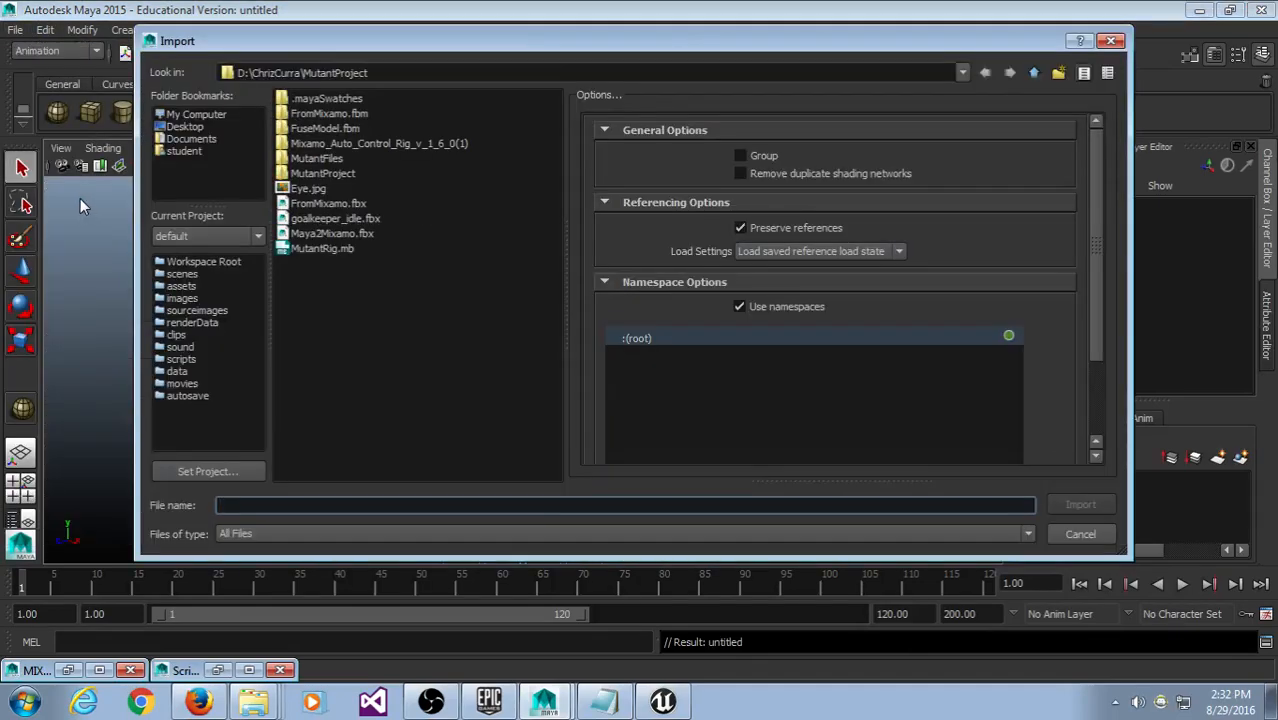
double_click(338, 204)
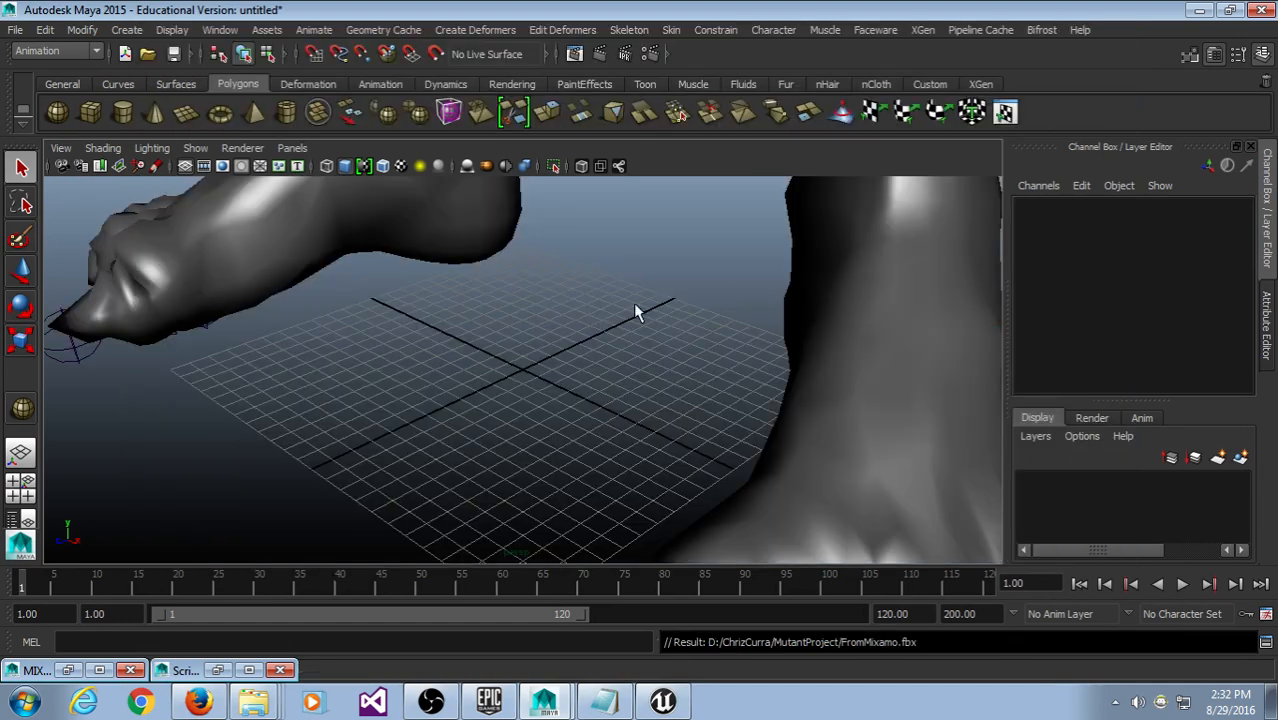
right_click_drag(633, 303, 418, 322, "alt")
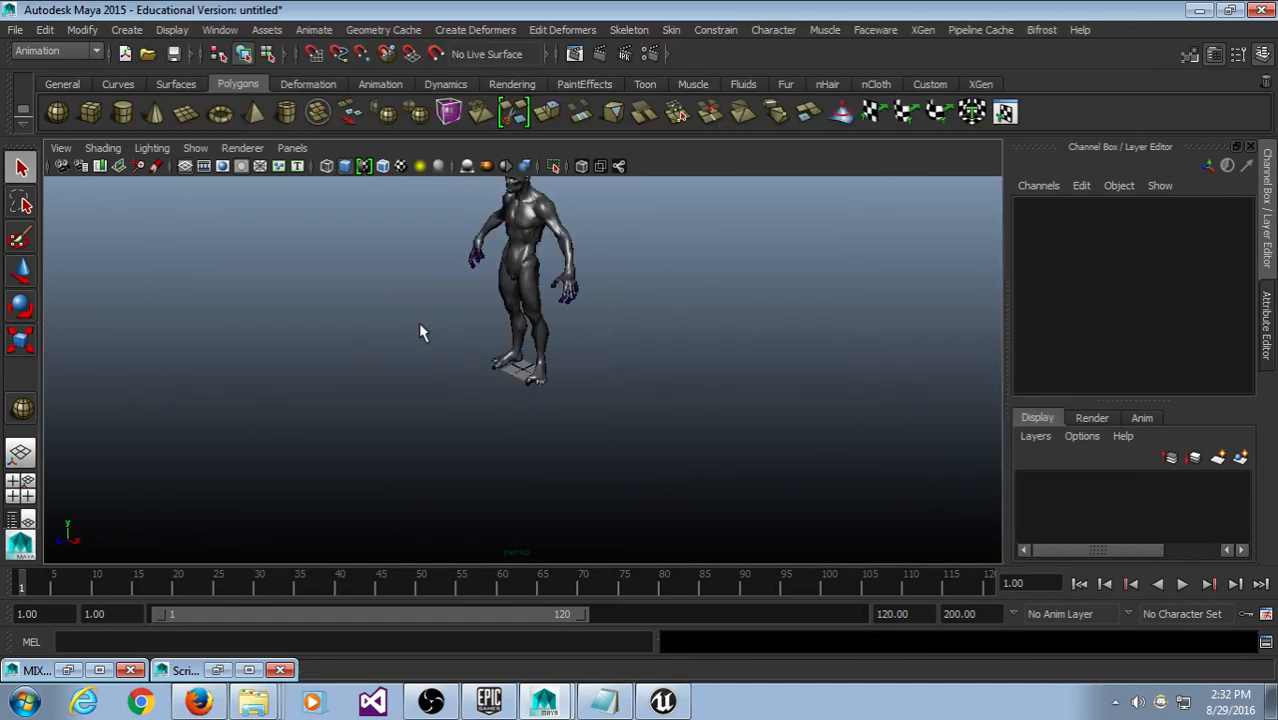
middle_click_drag(418, 322, 390, 377, "alt")
left_click_drag(391, 385, 491, 342, "alt")
right_click_drag(491, 342, 572, 258, "alt")
middle_click_drag(572, 258, 526, 446, "alt")
left_click_drag(526, 446, 529, 473, "alt")
key("4")
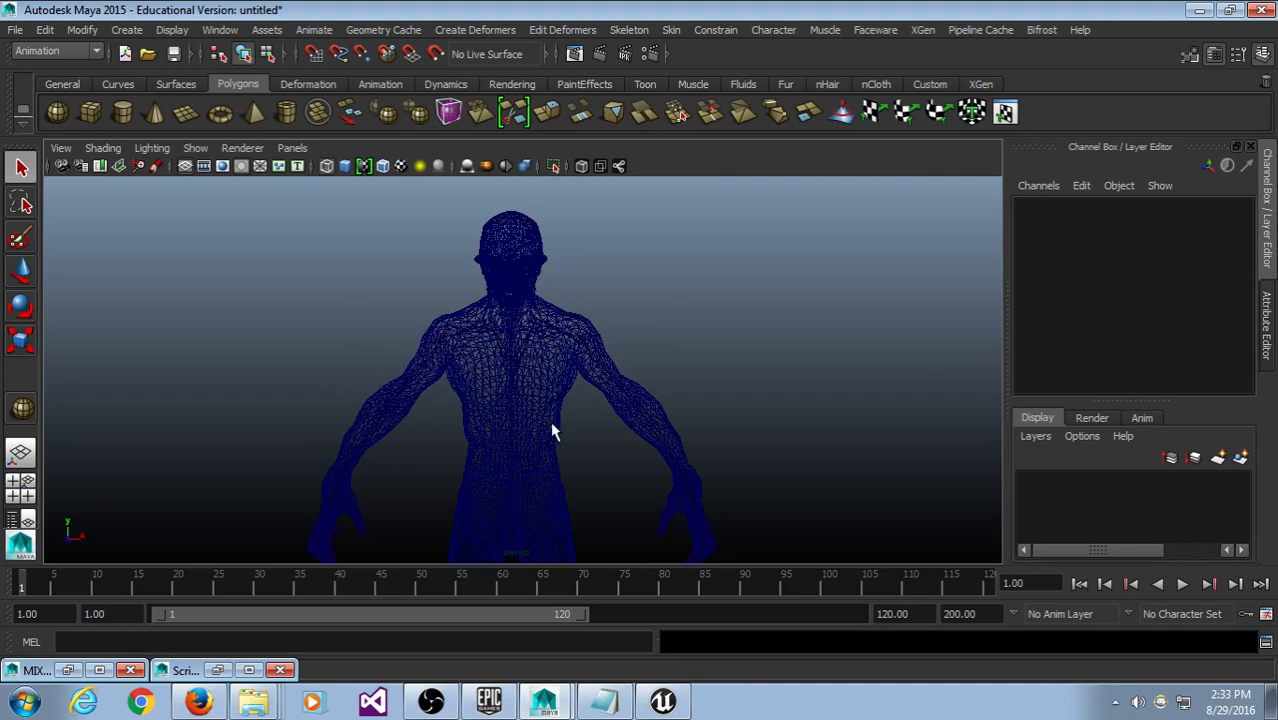
scroll(551, 425, "down", 5)
middle_click_drag(551, 433, 558, 382, "alt")
Step: Select the mixamorig:Hips joint in the Hypergraph Hierarchy and minimize that window
left_click(220, 32)
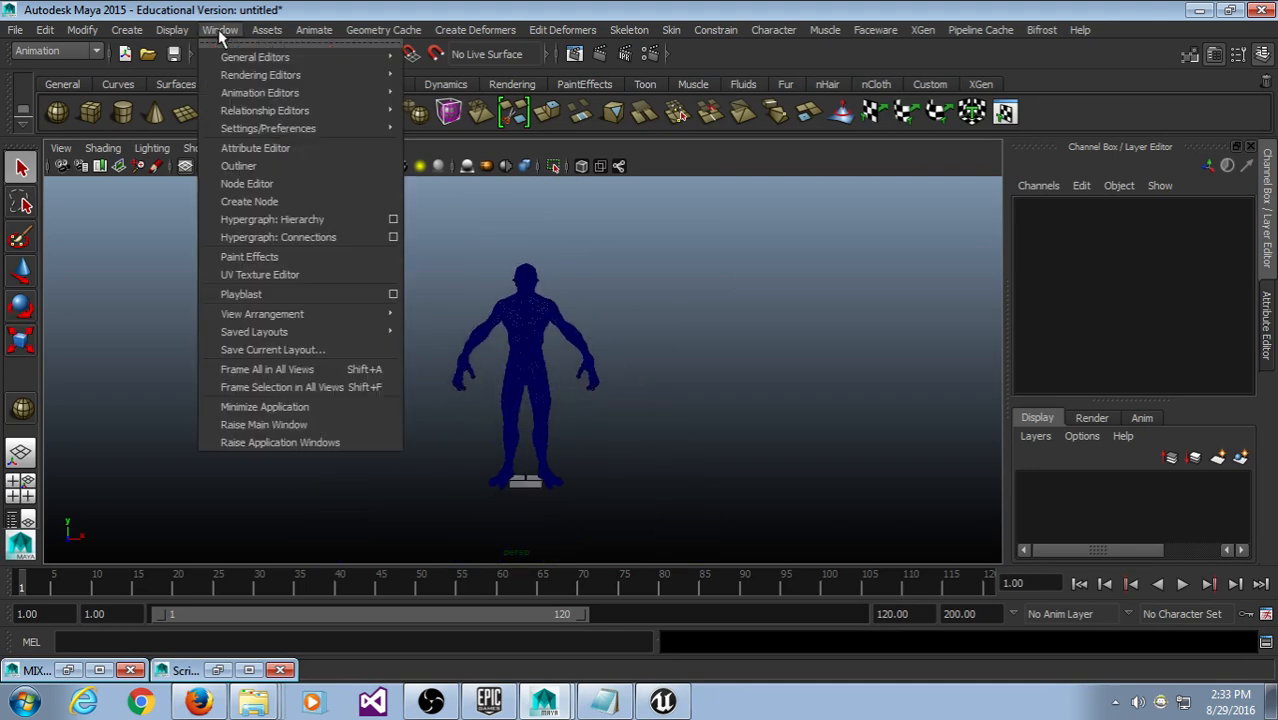
left_click(266, 219)
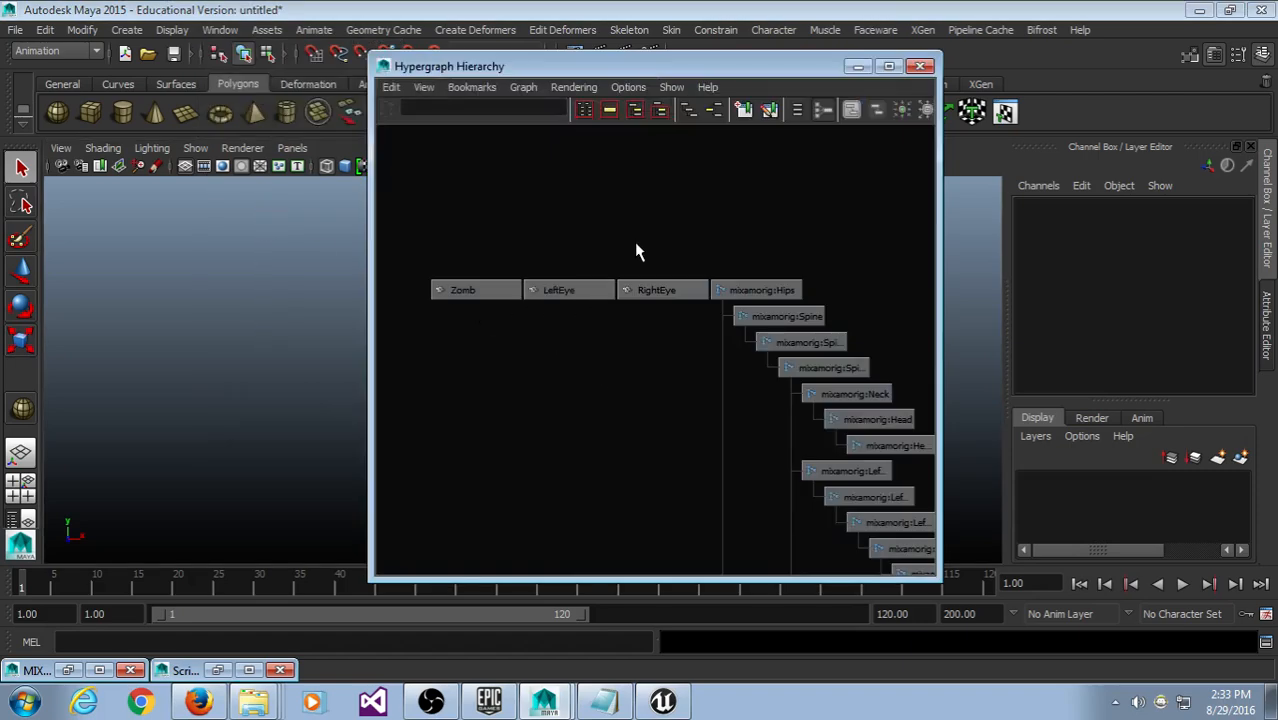
left_click(470, 295)
left_click(766, 294)
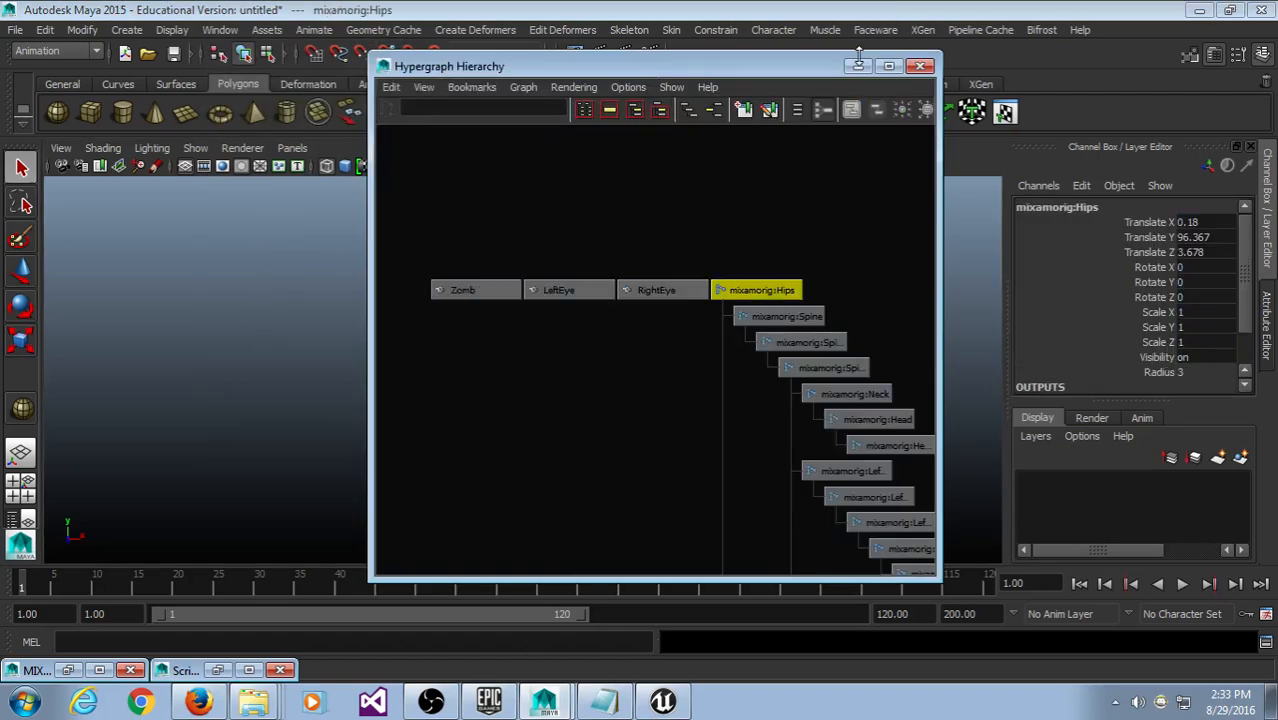
left_click(857, 66)
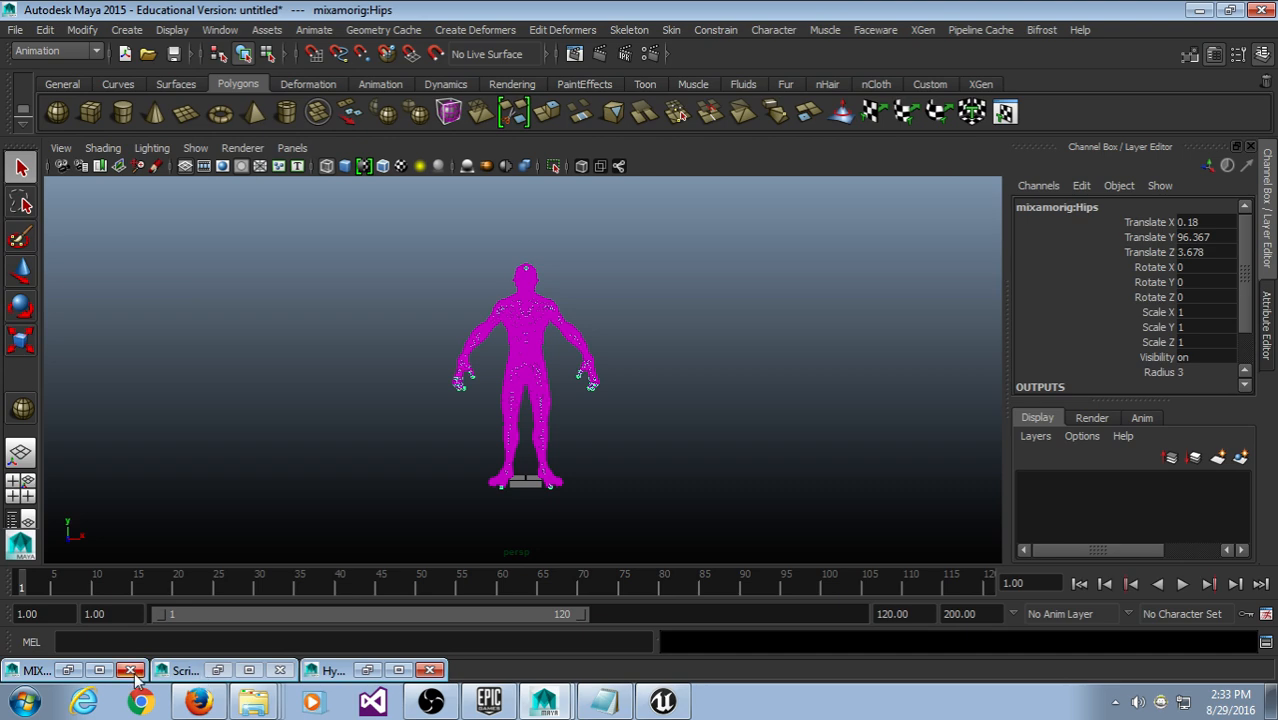
Step: Restore the MIXAMO Auto-Control-Rig window, display the mutant textured and generate its control rig with Rig Character
left_click(67, 669)
left_click(339, 352)
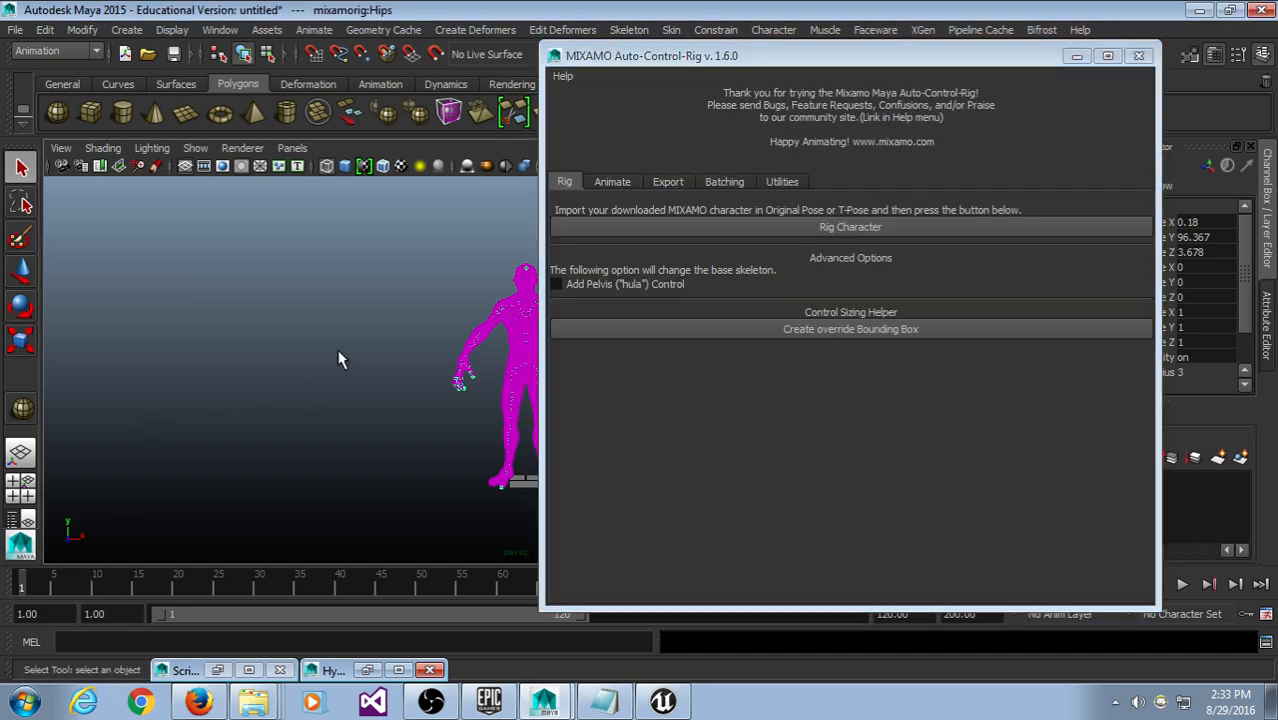
middle_click_drag(340, 350, 159, 305, "alt")
scroll(182, 312, "up", 5)
key("f")
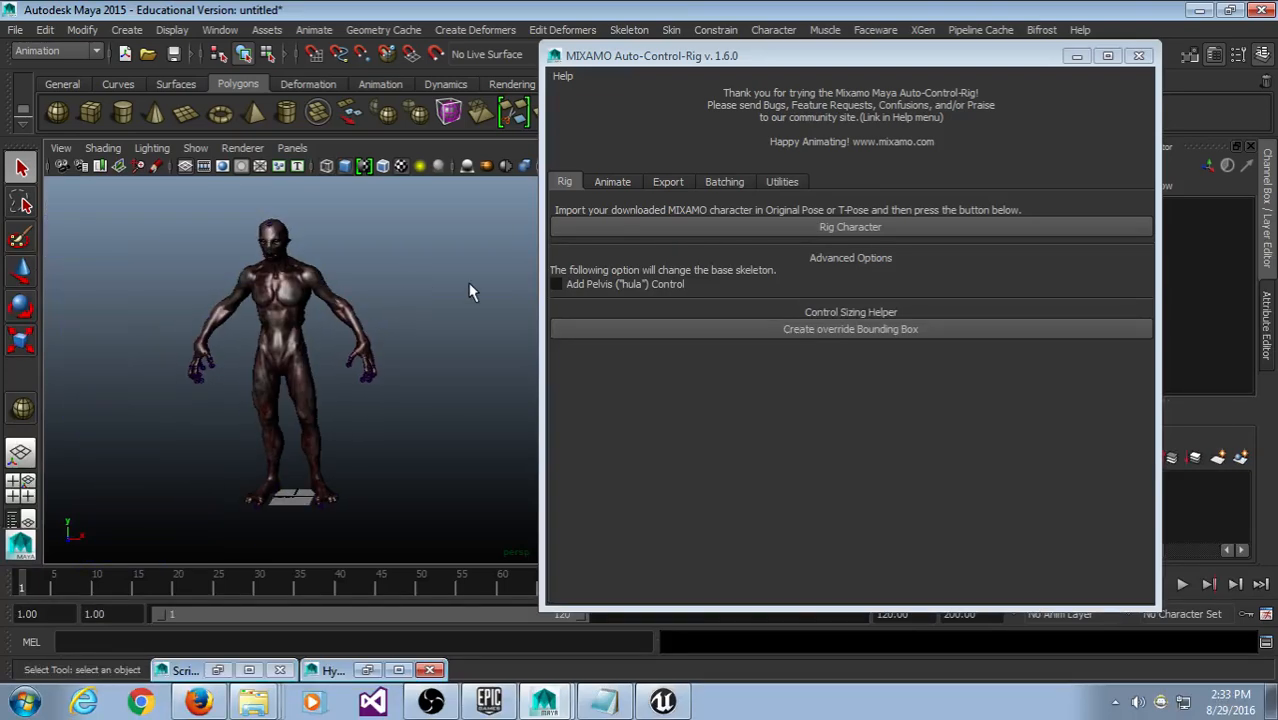
left_click(727, 229)
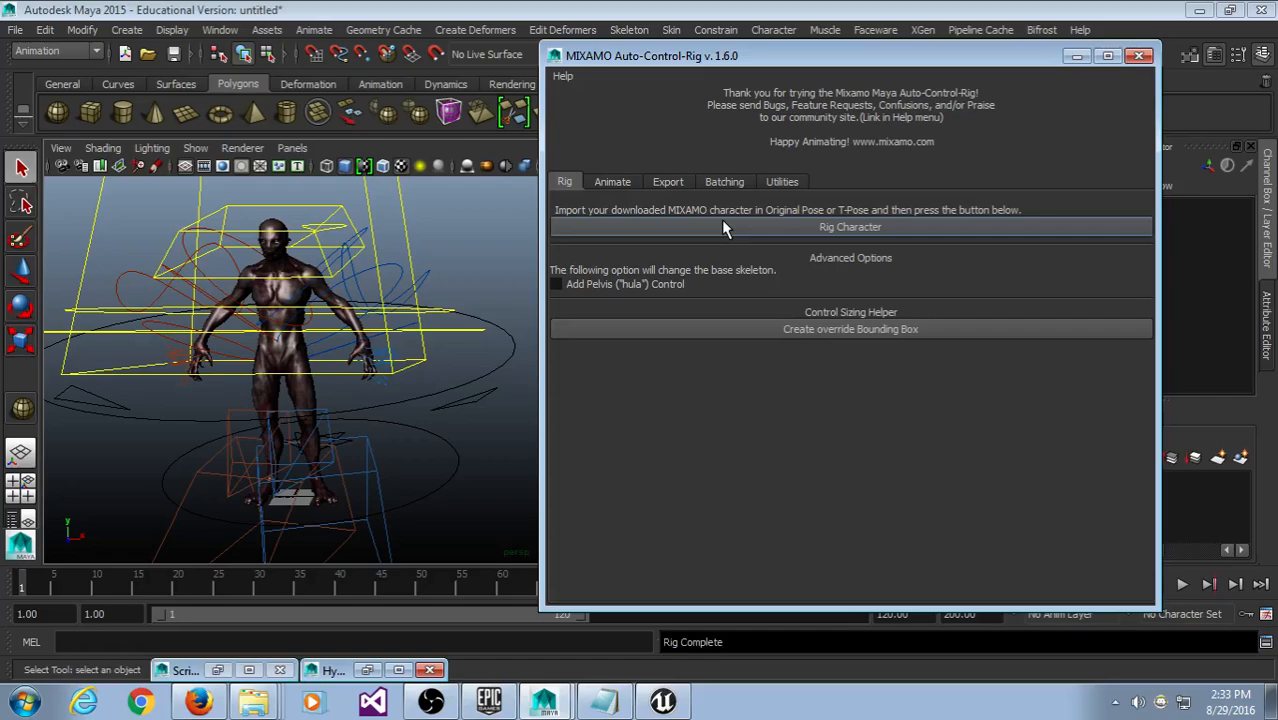
Step: Close the MIXAMO Auto-Control-Rig window and examine the size and placement of the controls around the mutant from several sides
left_click_drag(337, 351, 918, 92, "alt")
left_click(1142, 55)
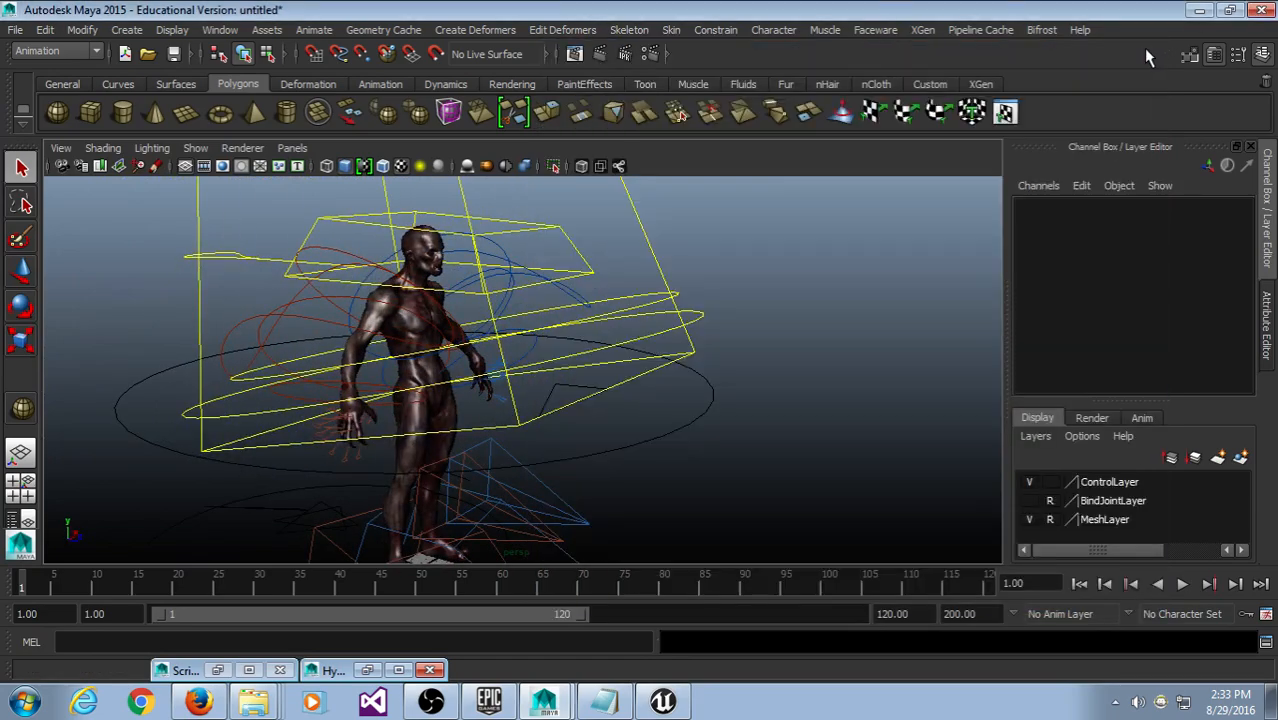
left_click_drag(600, 302, 414, 303, "alt")
middle_click_drag(414, 303, 611, 291, "alt")
left_click_drag(611, 291, 445, 337, "alt")
scroll(445, 350, "up", 6)
middle_click_drag(445, 402, 450, 215, "alt")
left_click_drag(222, 397, 453, 398, "alt")
scroll(455, 392, "down", 6)
left_click_drag(491, 313, 380, 378, "alt")
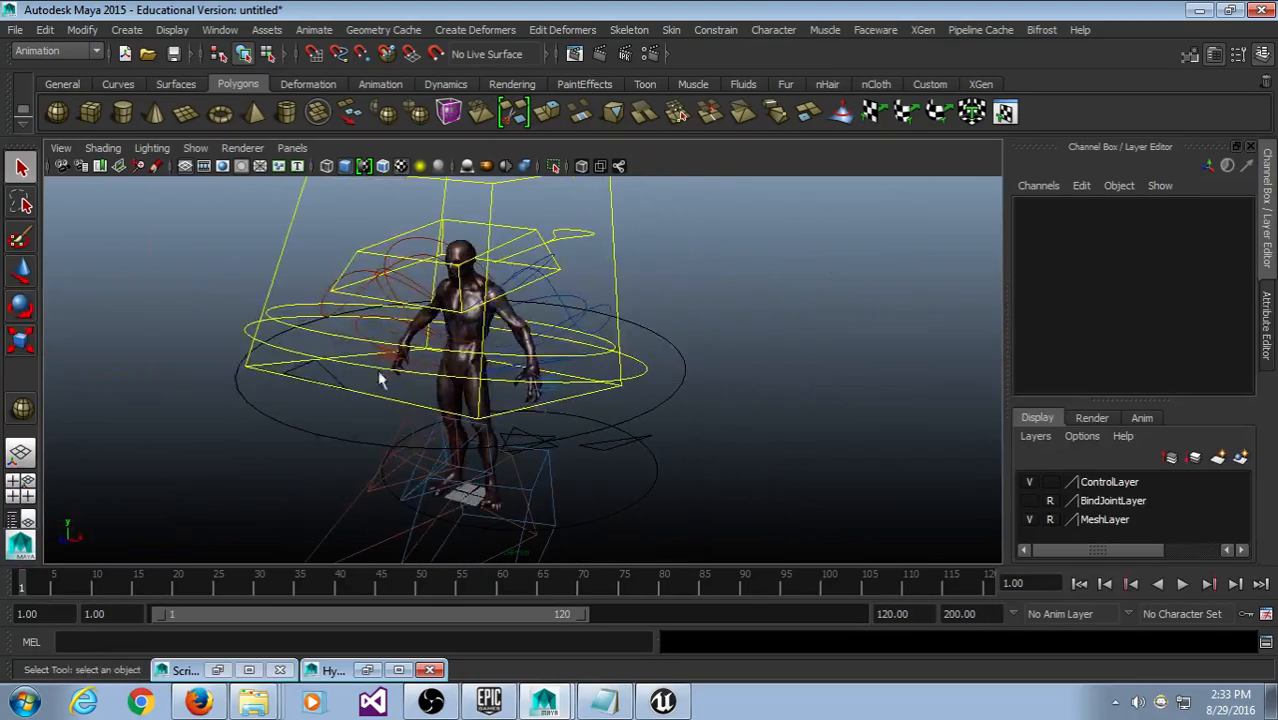
Step: Relaunch MIXAMO Auto-Control-Rig by loading its Python script through the Script Editor
left_click(1265, 643)
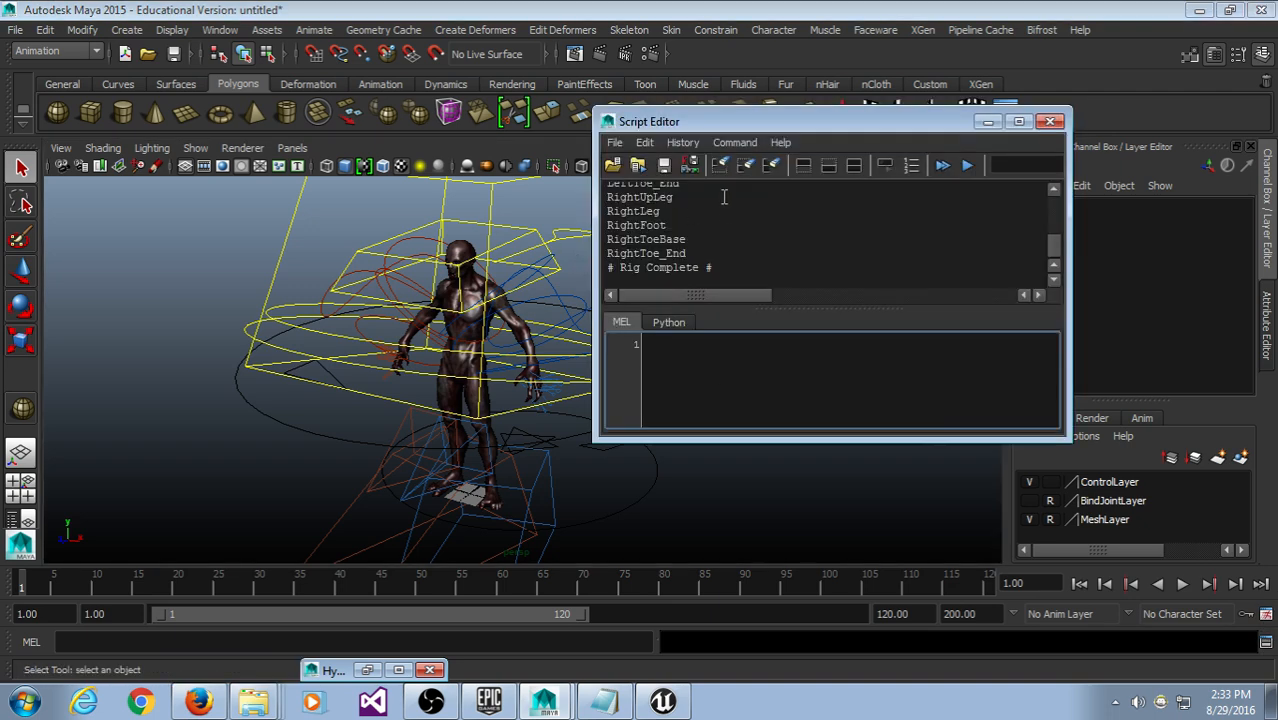
left_click(617, 166)
left_click(358, 531)
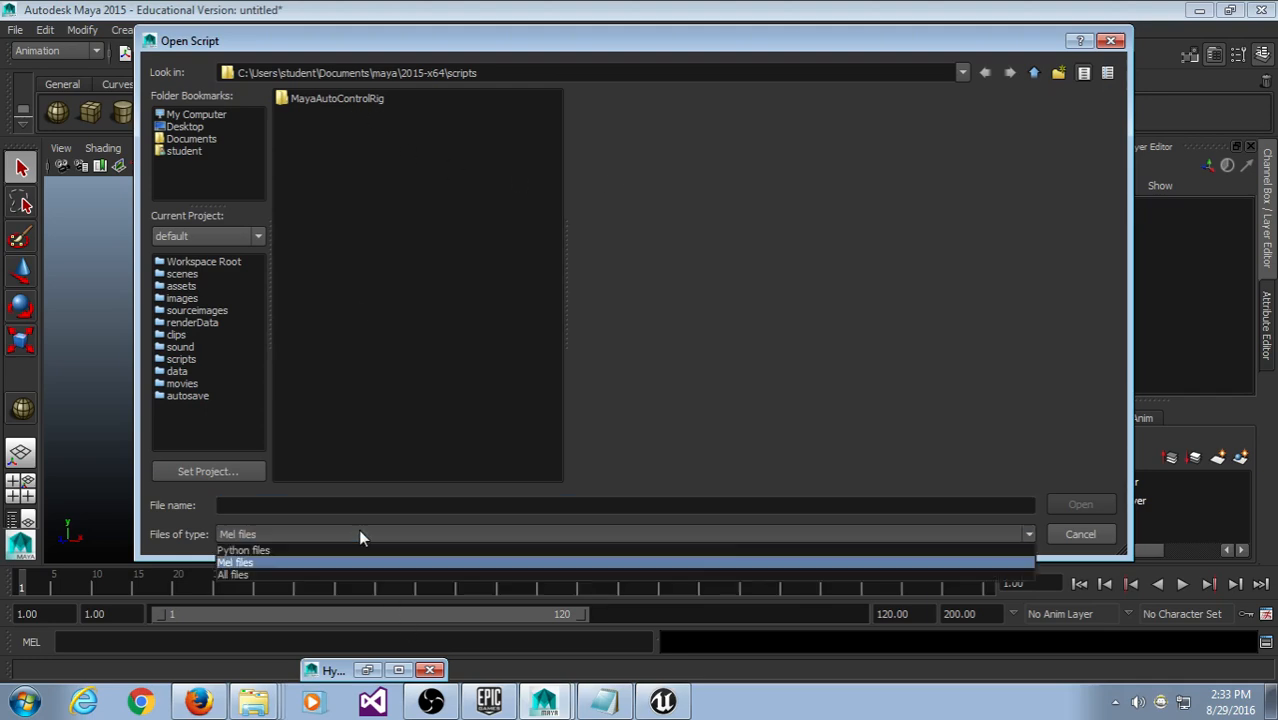
left_click(348, 546)
left_click(388, 114)
double_click(388, 114)
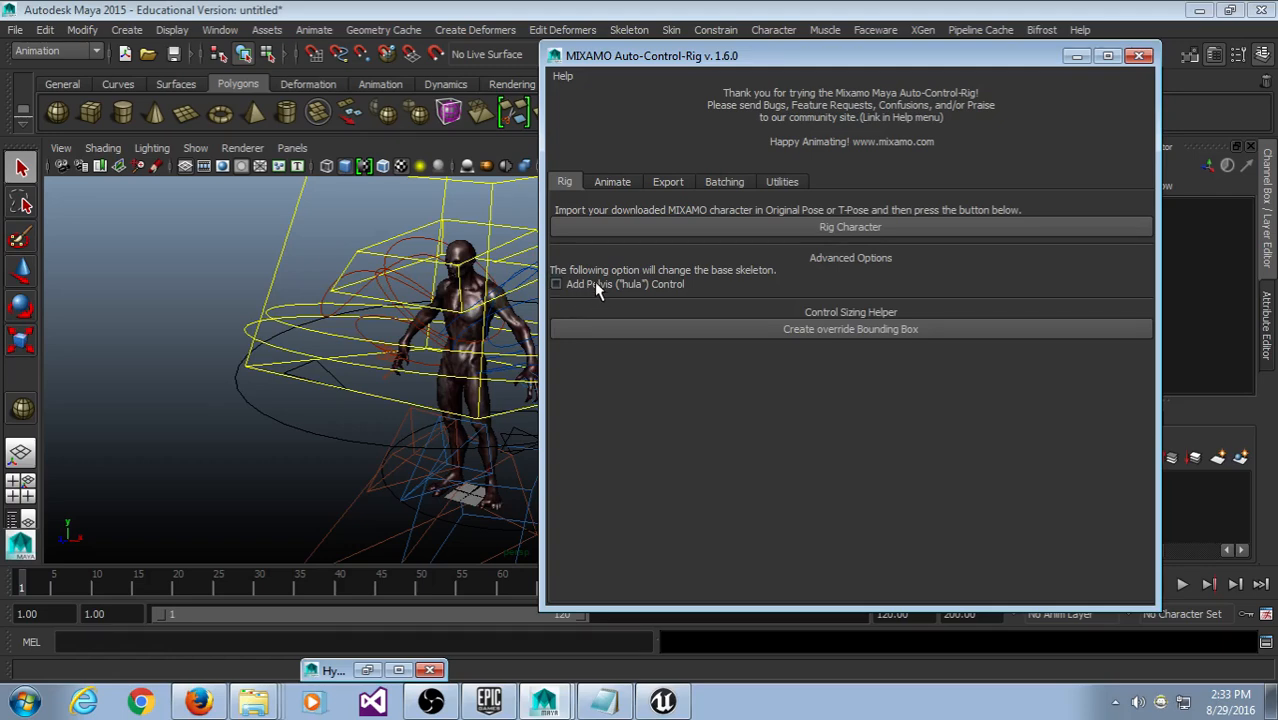
Step: Try to create an override bounding box for the already rigged mutant
left_click(851, 329)
scroll(392, 345, "down", 3)
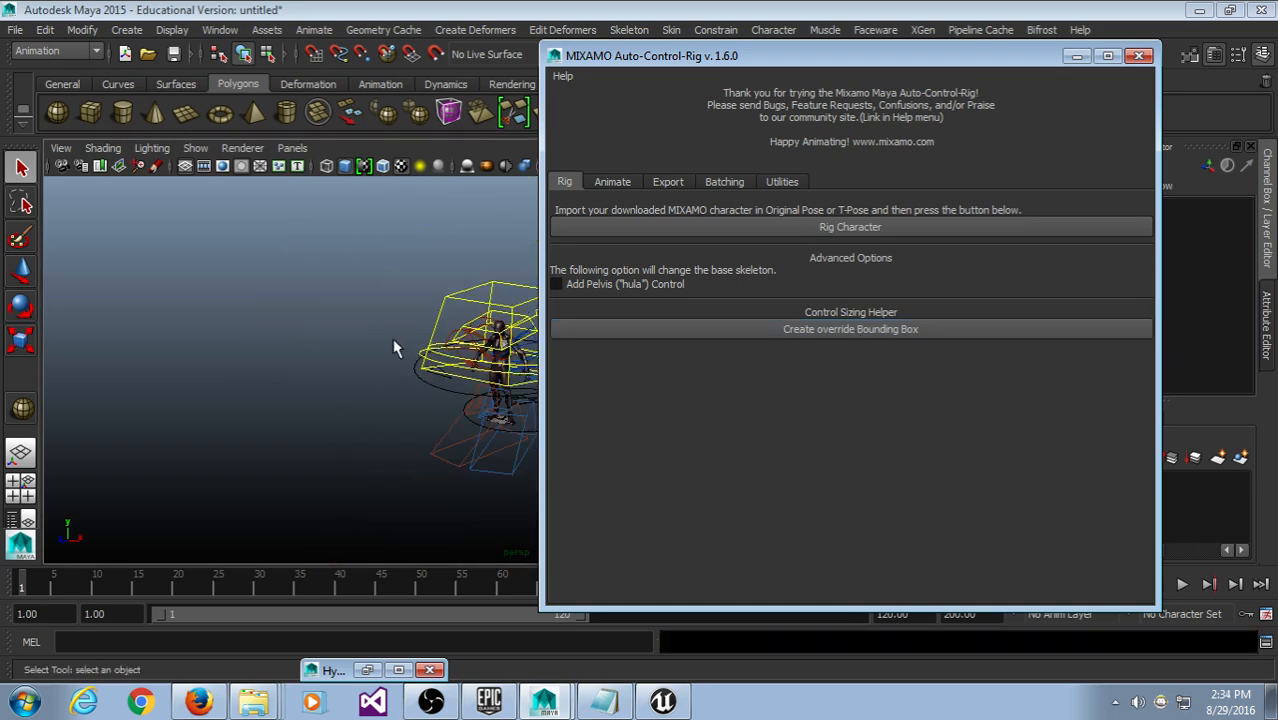
scroll(320, 342, "up", 3)
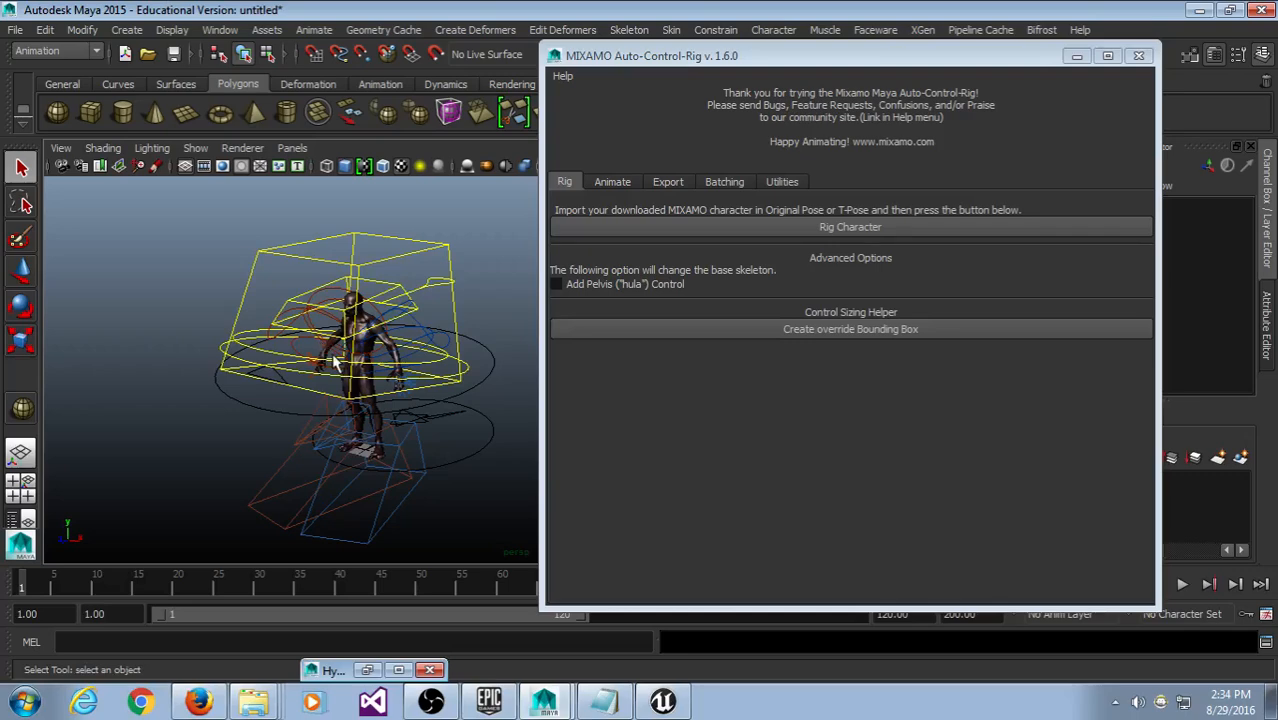
Step: Start a new scene without saving the rigged mutant and import FromMixamo.fbx again
left_click(15, 29)
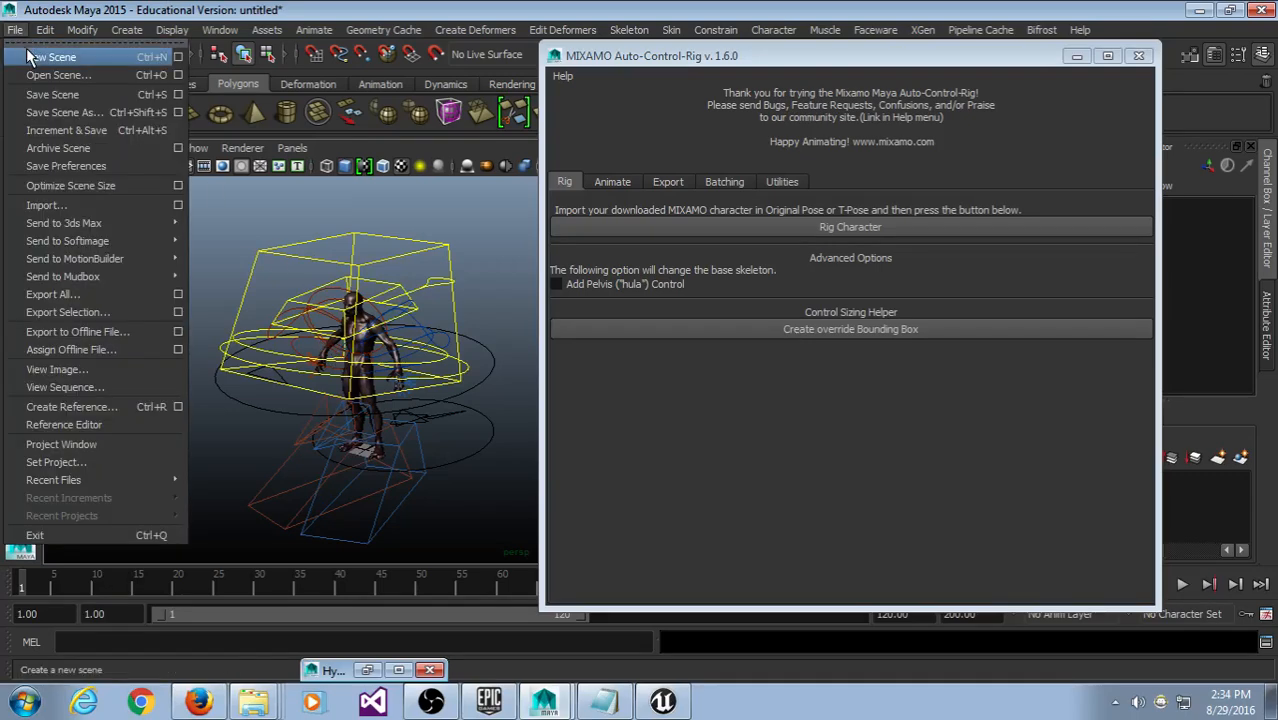
left_click(30, 57)
left_click(640, 355)
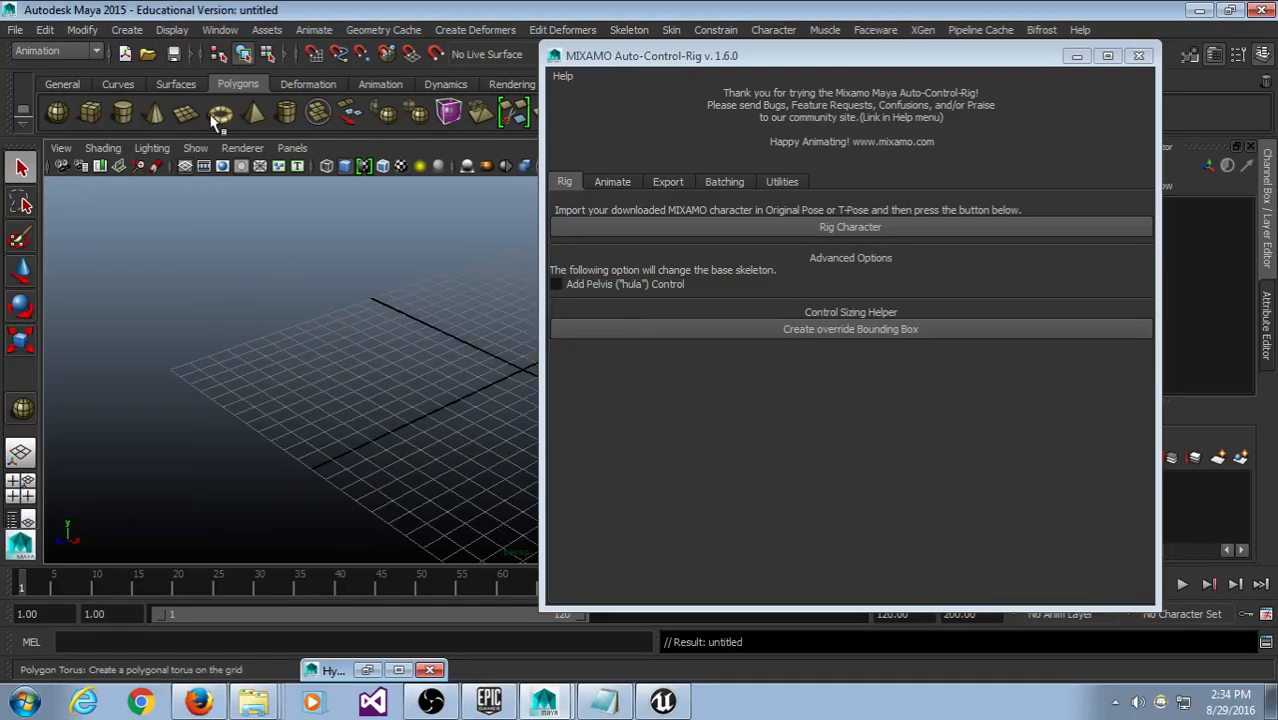
left_click(15, 29)
left_click(78, 205)
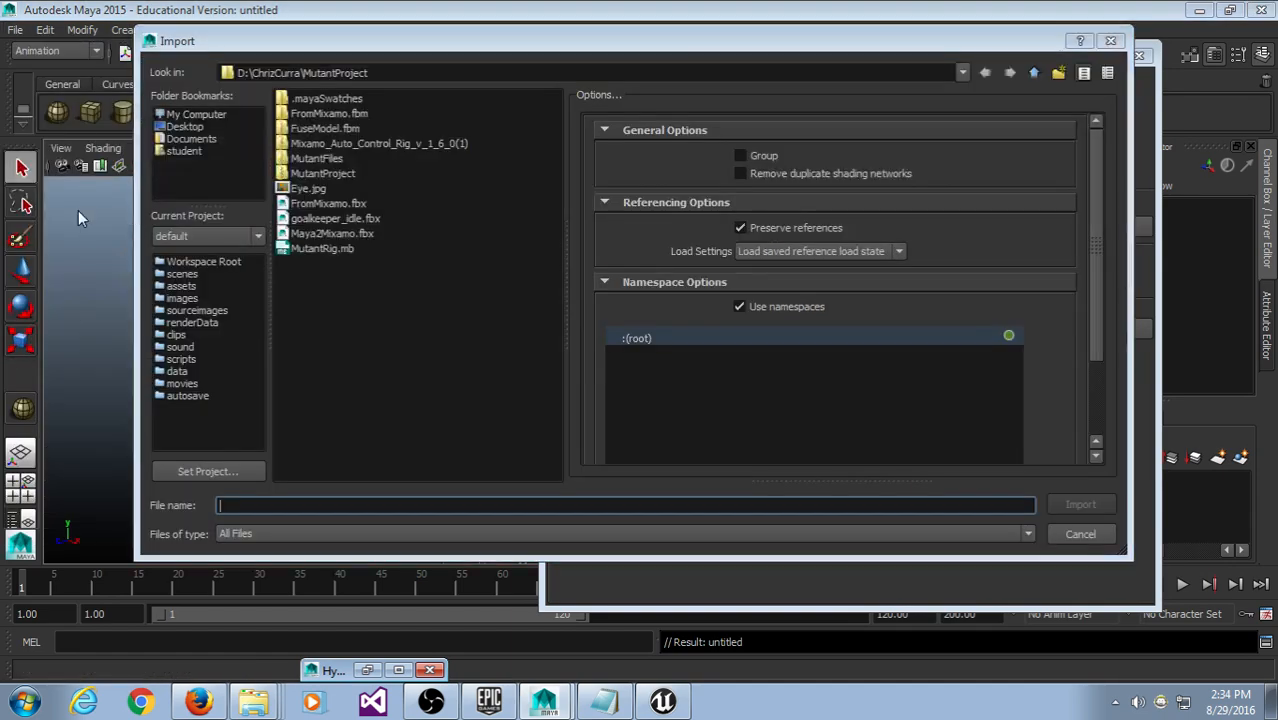
double_click(330, 204)
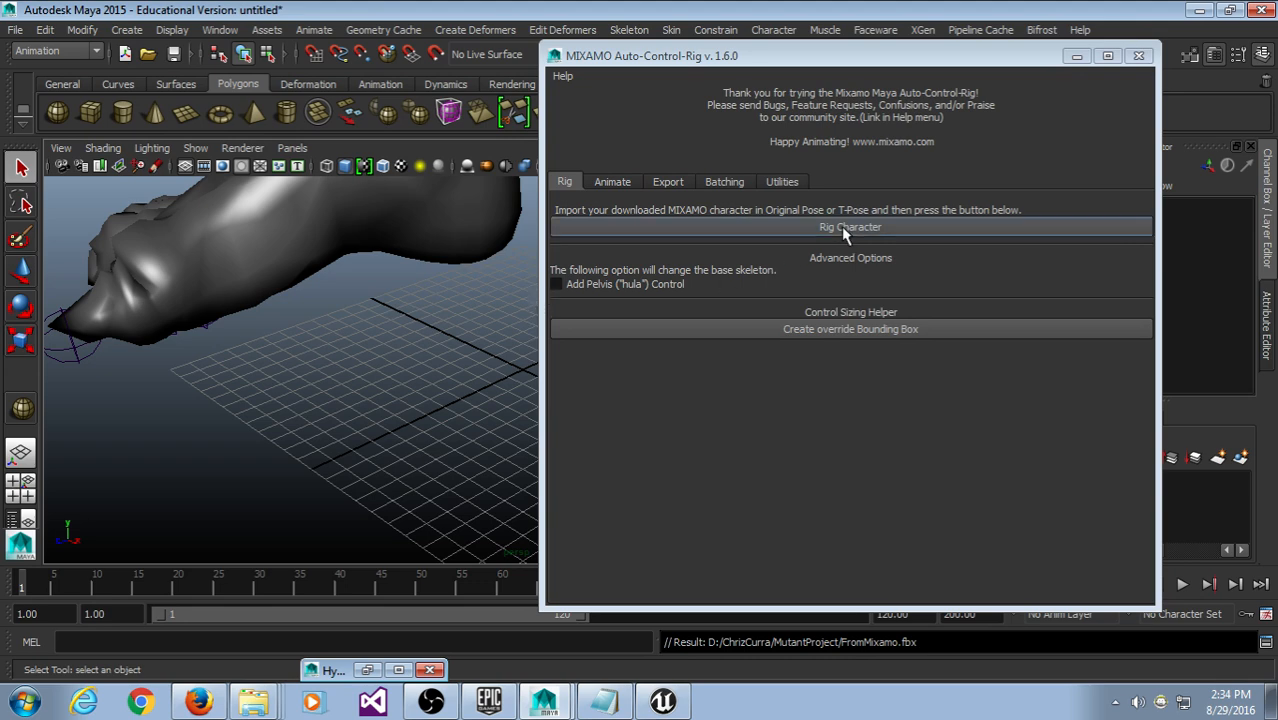
Step: Create an override bounding box for the unrigged mutant and show the scene in wireframe with both in view
left_click(812, 326)
scroll(224, 376, "down", 8)
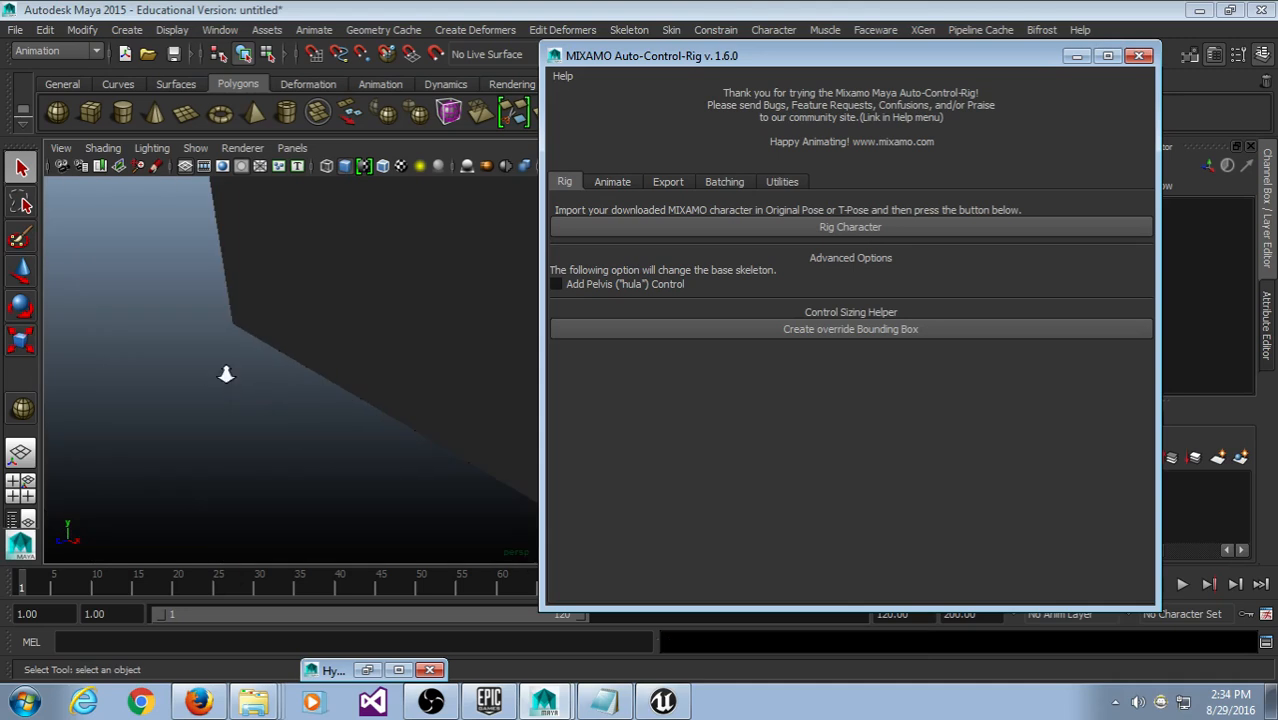
middle_click_drag(390, 335, 232, 354, "alt")
mouse_move(232, 354)
left_mouse_down("alt")
mouse_move(285, 328)
mouse_move(228, 331)
mouse_move(222, 345)
left_mouse_up("alt")
key("4")
mouse_move(280, 422)
left_mouse_down("alt")
mouse_move(342, 451)
mouse_move(277, 379)
mouse_move(320, 451)
mouse_move(268, 404)
left_mouse_up("alt")
scroll(268, 404, "up", 3)
middle_click_drag(413, 351, 391, 379, "alt")
left_click_drag(391, 379, 372, 410, "alt")
Step: Select the override bounding box and try to thin it by scaling it along Z to about 0.154
left_click(373, 353)
middle_click_drag(372, 410, 402, 351, "alt")
key("r")
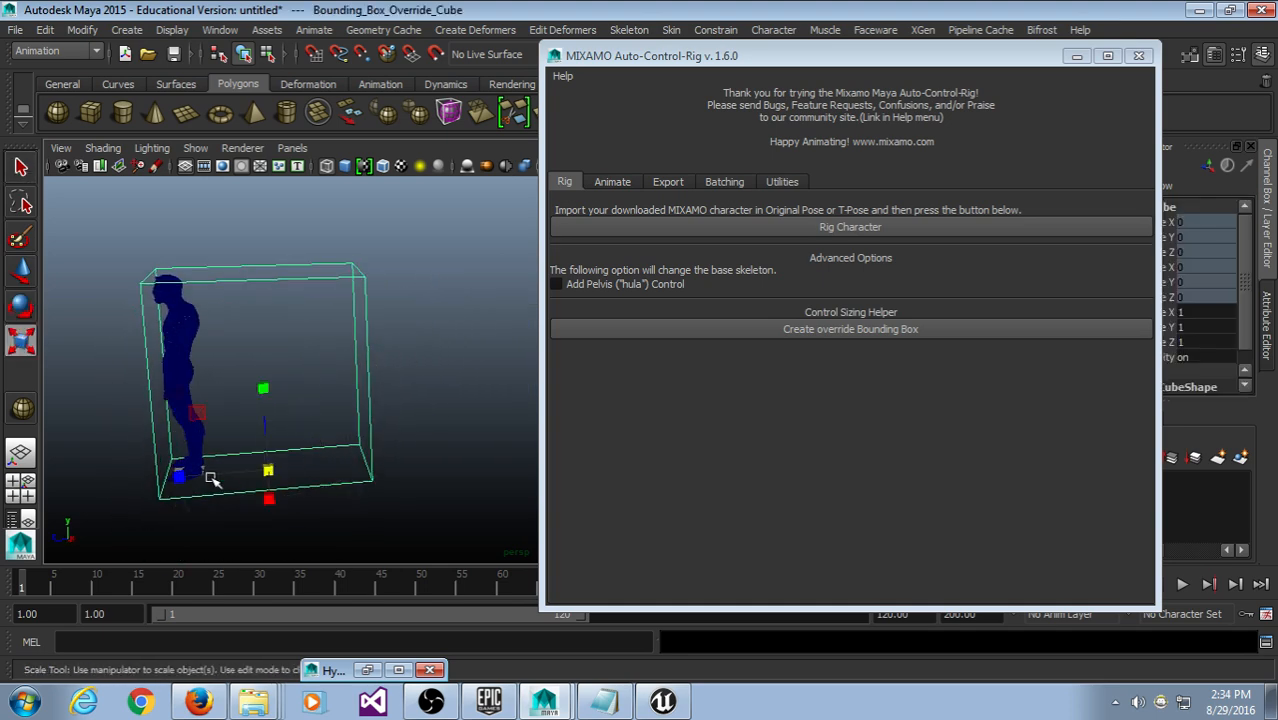
left_click_drag(182, 476, 262, 484)
key("w")
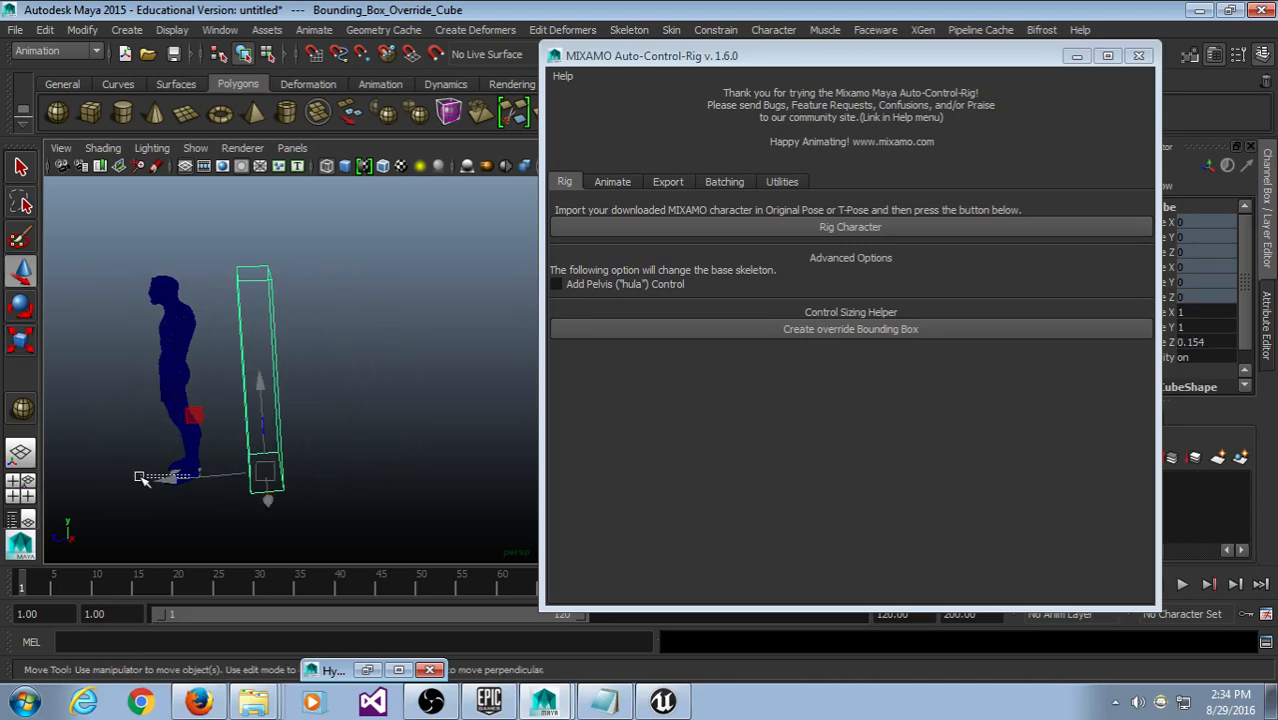
Step: Undo the stray selection and the Z scaling of the override bounding box
key("ctrl+z")
left_click_drag(139, 477, 117, 484)
key("ctrl+z")
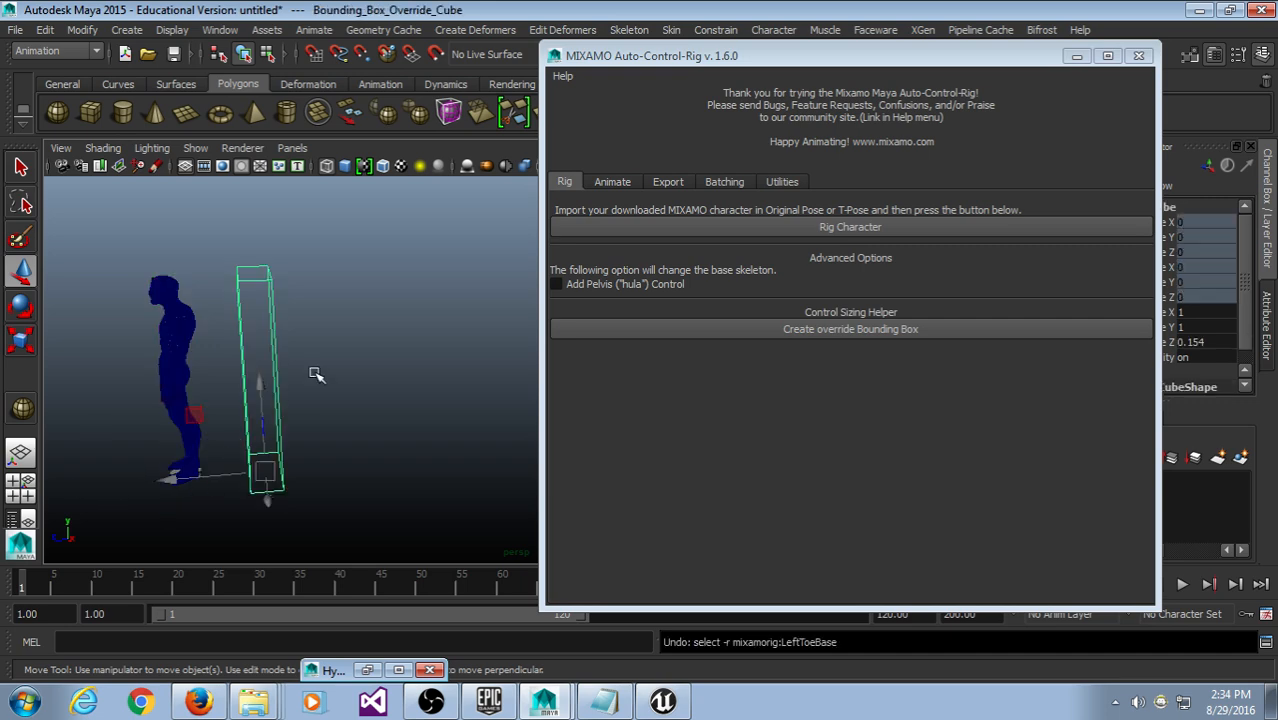
left_click(315, 372)
left_click_drag(311, 326, 261, 377)
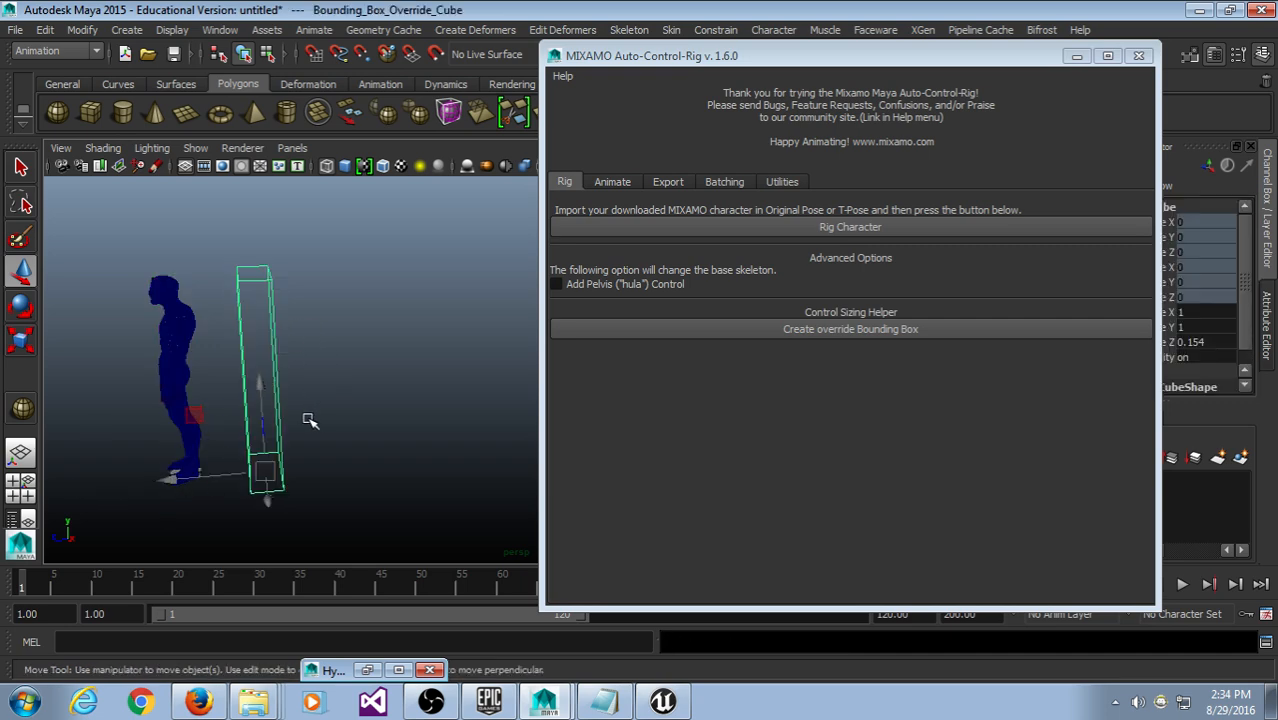
middle_click_drag(310, 420, 358, 394, "alt")
key("ctrl+z")
key("ctrl+z")
key("ctrl+z")
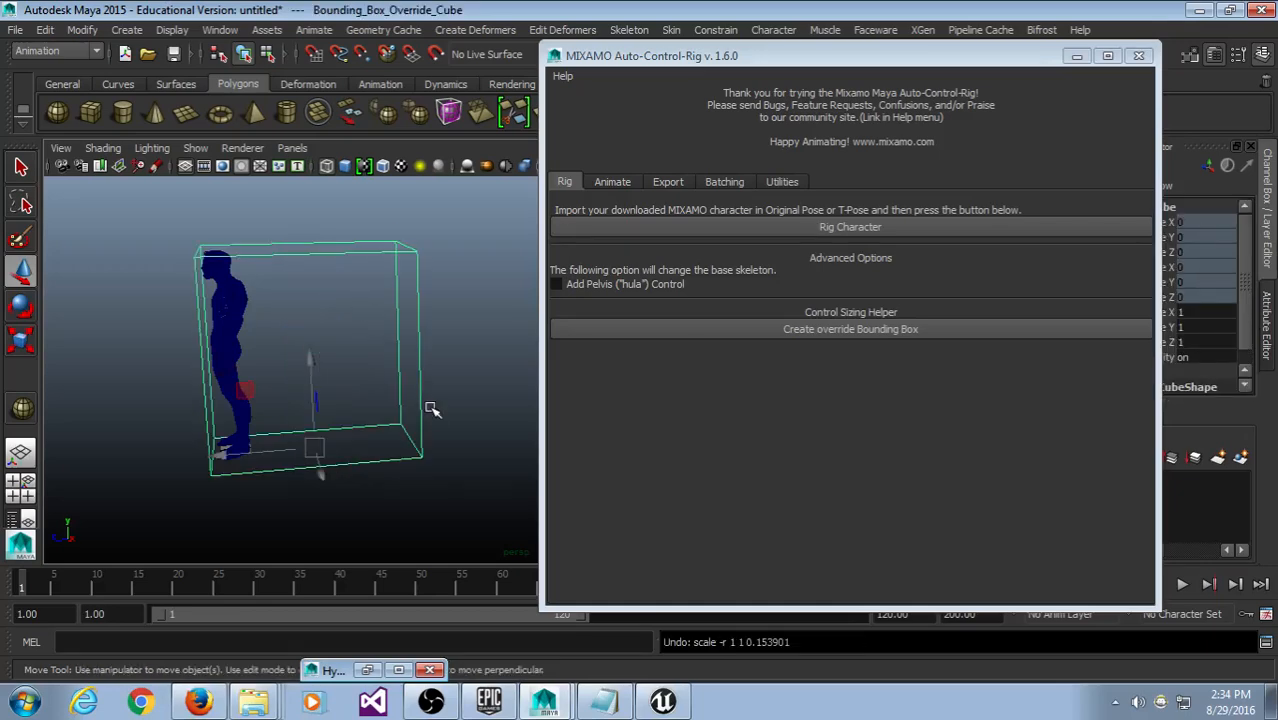
left_click_drag(431, 408, 427, 418, "alt")
key("Up")
key("Down")
key("Up")
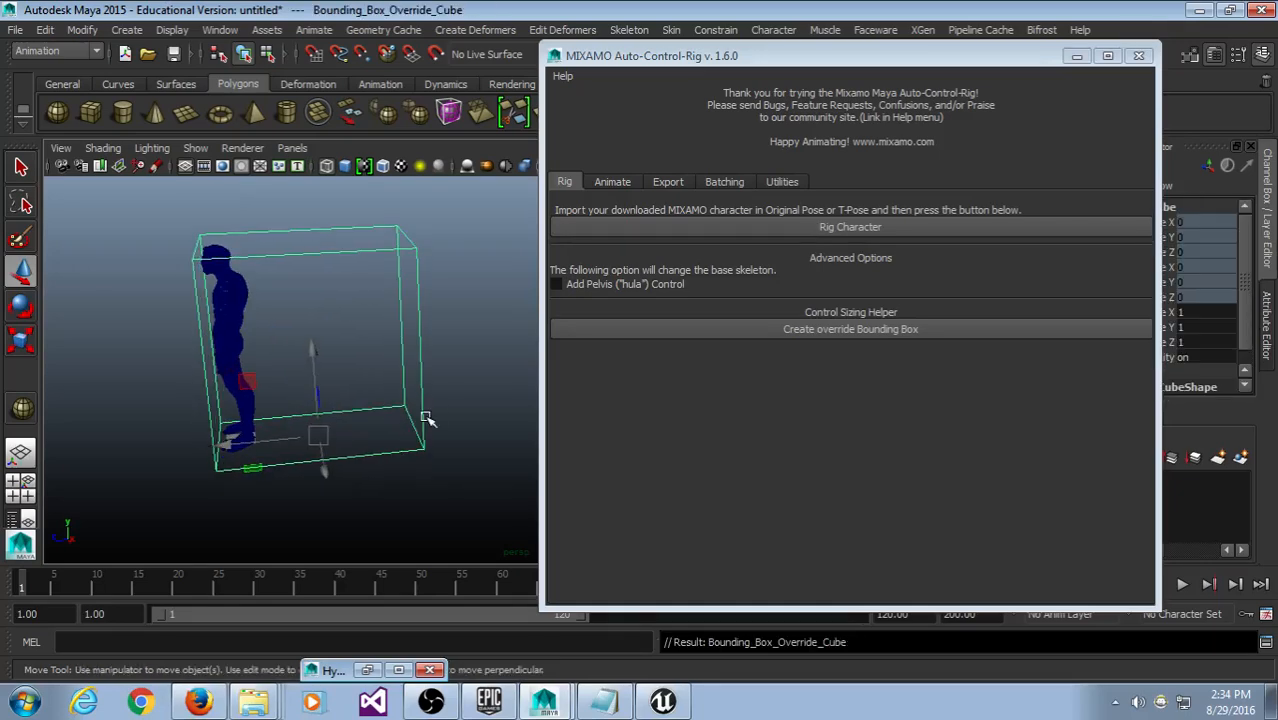
left_click(437, 320)
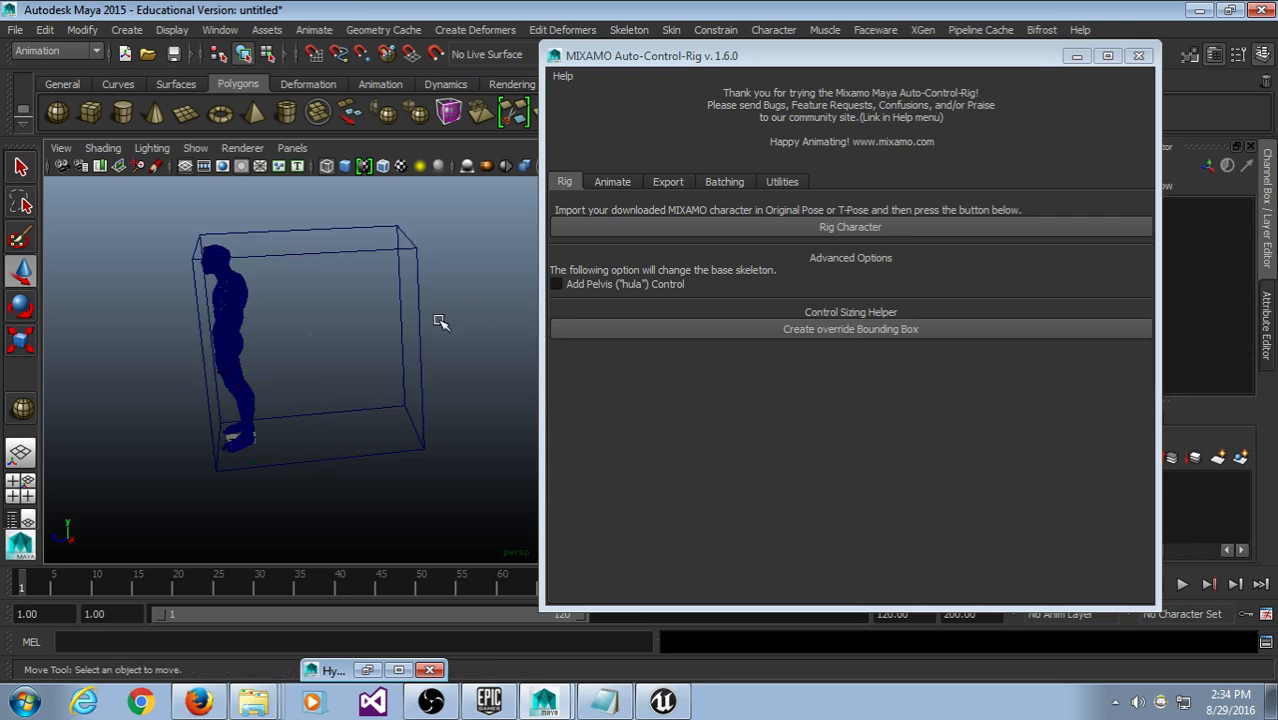
left_click(407, 385)
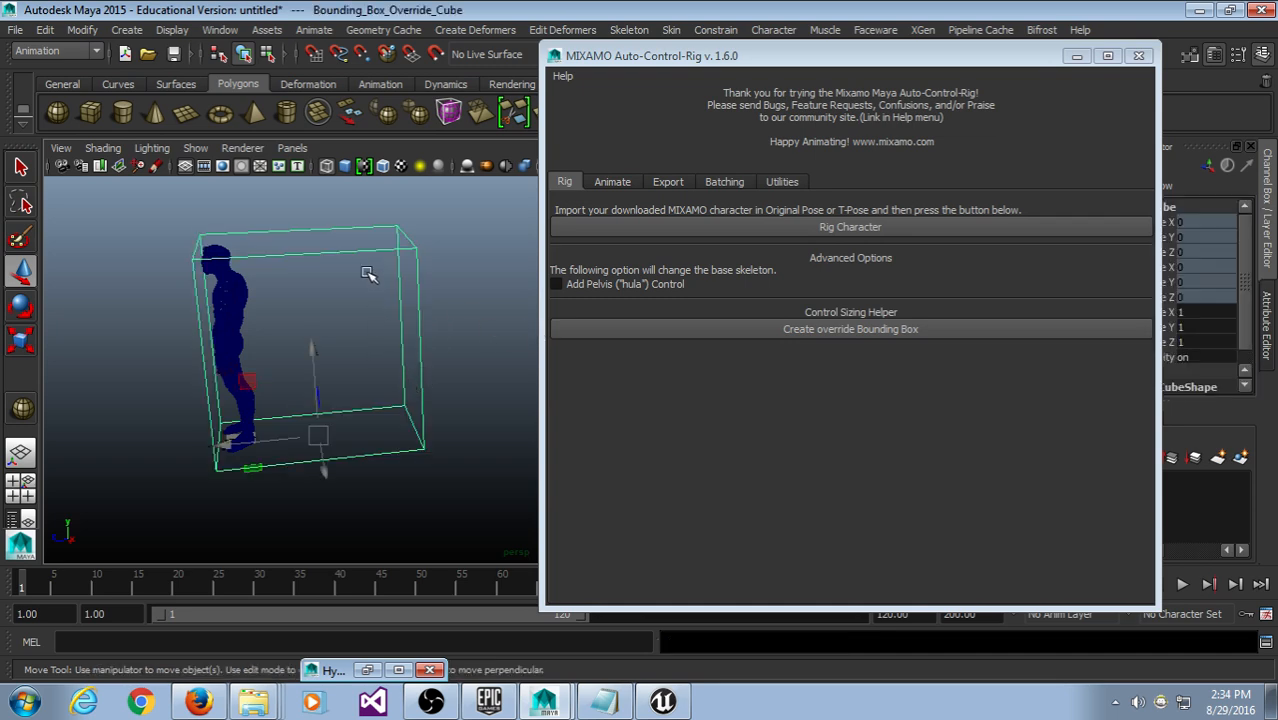
Step: Move the override bounding box's four rear vertices forward to close behind the mutant's back, and return to object selection
left_click(371, 261)
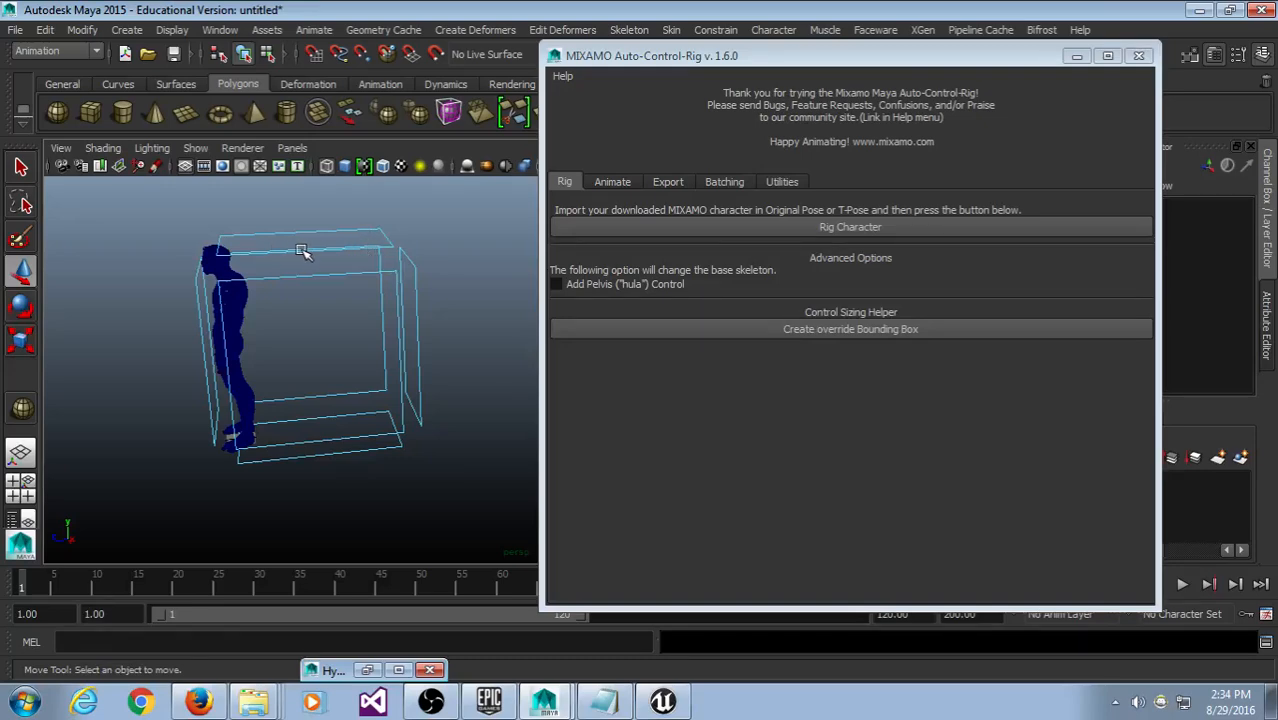
right_click_drag(302, 250, 236, 249)
left_click_drag(452, 194, 370, 470)
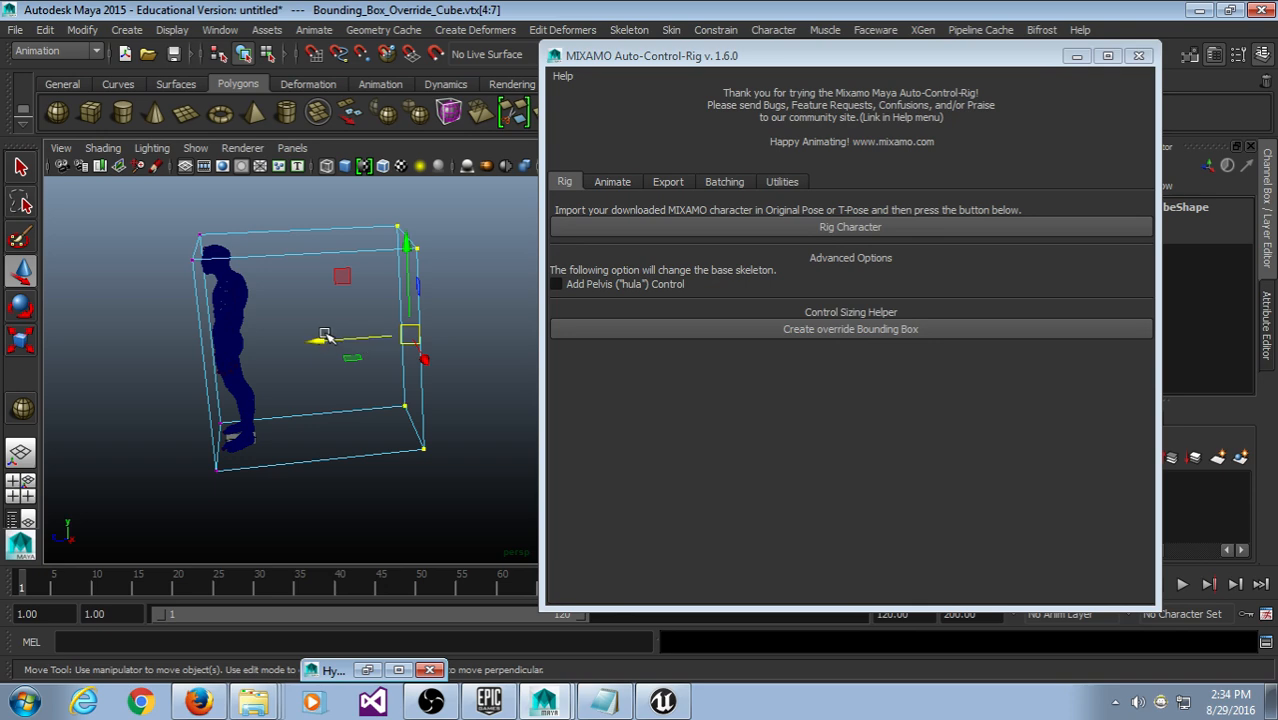
left_click_drag(325, 337, 160, 349)
left_click_drag(180, 288, 272, 378, "alt")
left_click(243, 54)
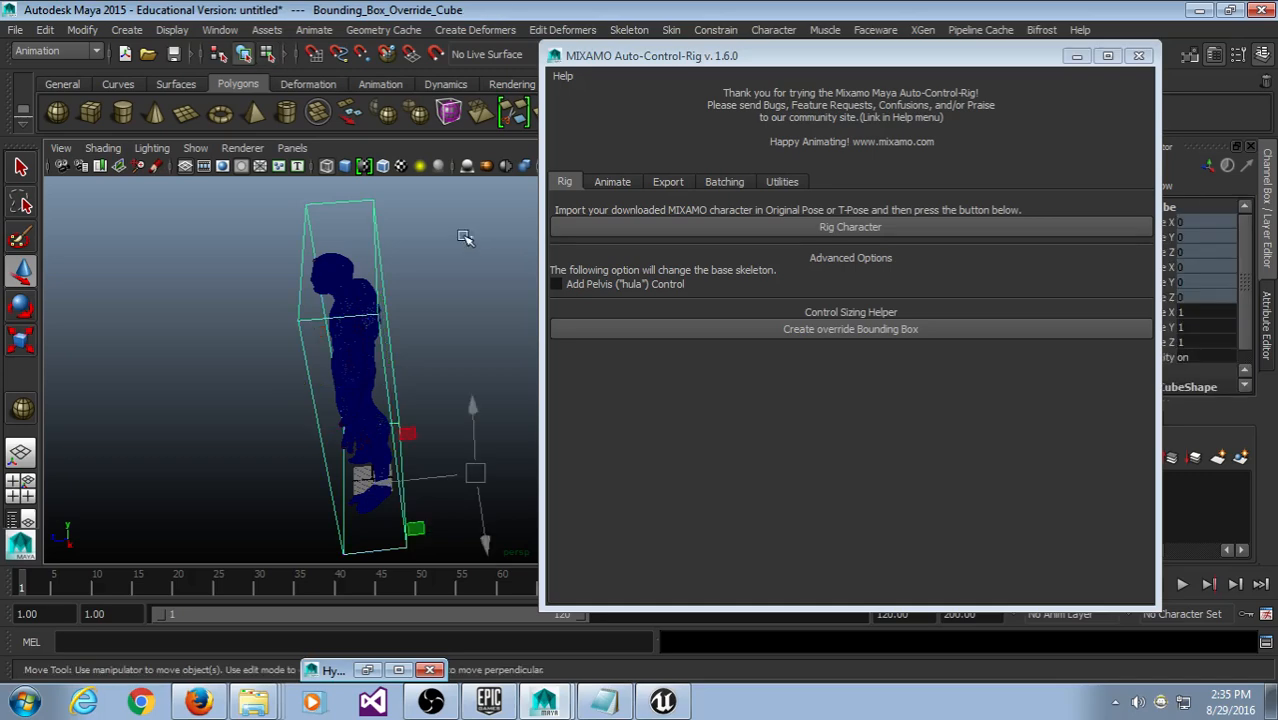
Step: Deselect the override bounding box and generate the mutant's control rig with Rig Character
left_click(462, 236)
scroll(440, 252, "down", 4)
left_click_drag(297, 294, 382, 269, "alt")
left_click(774, 231)
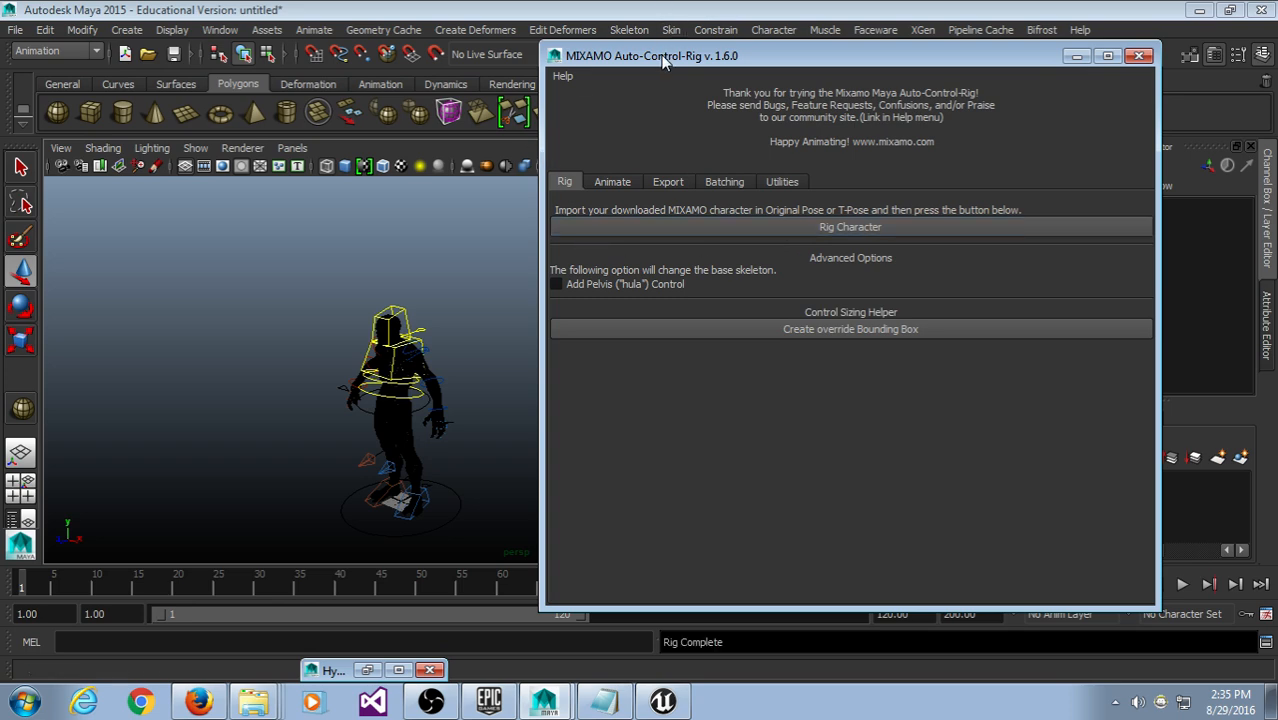
Step: Examine the generated control rig around the mutant's body and frame the spine control up close
left_click_drag(664, 55, 706, 49)
left_click_drag(390, 300, 440, 304, "alt")
scroll(400, 346, "up", 4)
left_click_drag(399, 348, 425, 346, "alt")
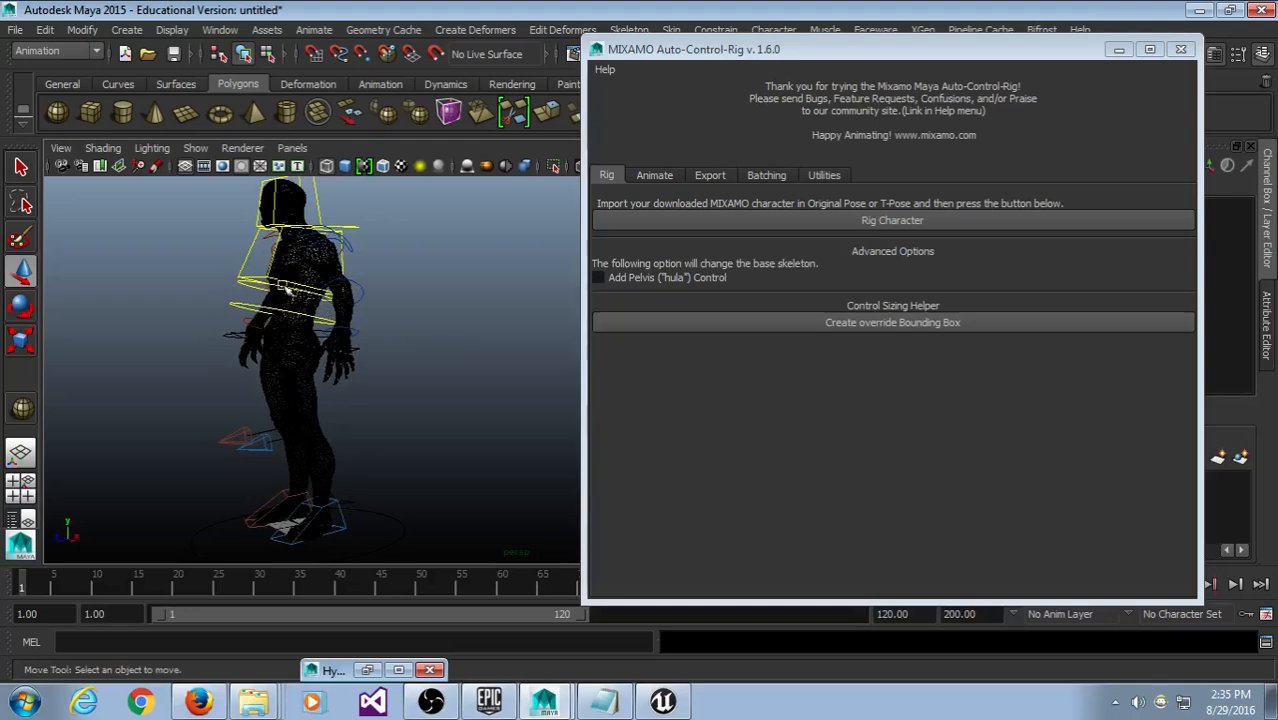
left_click(243, 286)
key("f")
middle_click_drag(496, 392, 350, 378, "alt")
scroll(250, 371, "up", 5)
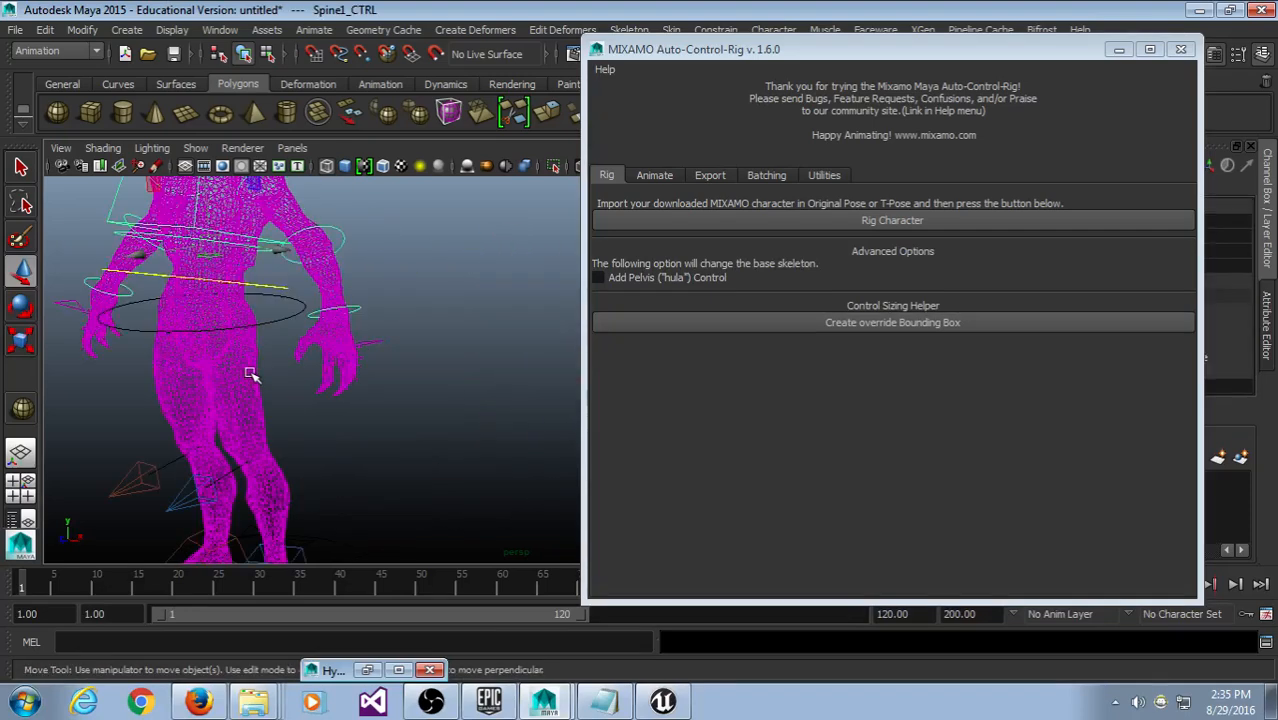
left_click_drag(250, 371, 308, 379, "alt")
scroll(308, 379, "down", 3)
middle_click_drag(330, 383, 296, 378, "alt")
Step: Start a new scene without saving the current one and import FromMixamo.fbx from the MutantProject folder
left_click(18, 30)
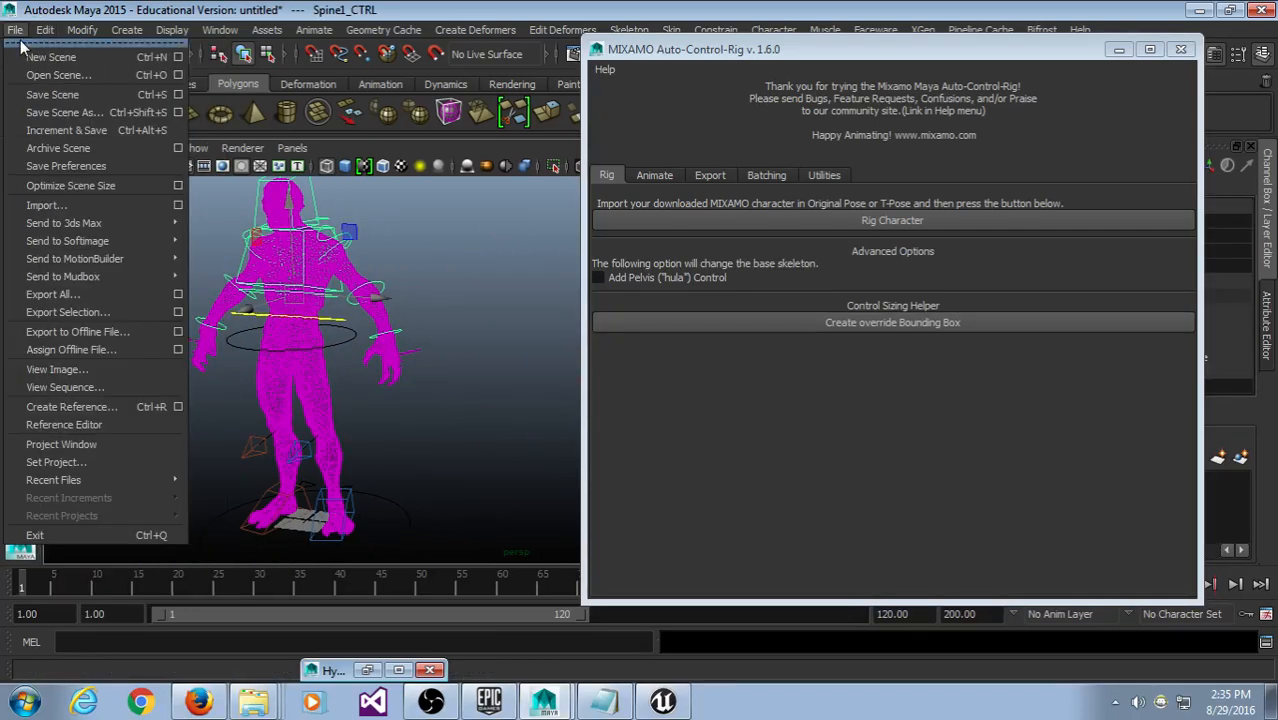
left_click(77, 78)
left_click(636, 356)
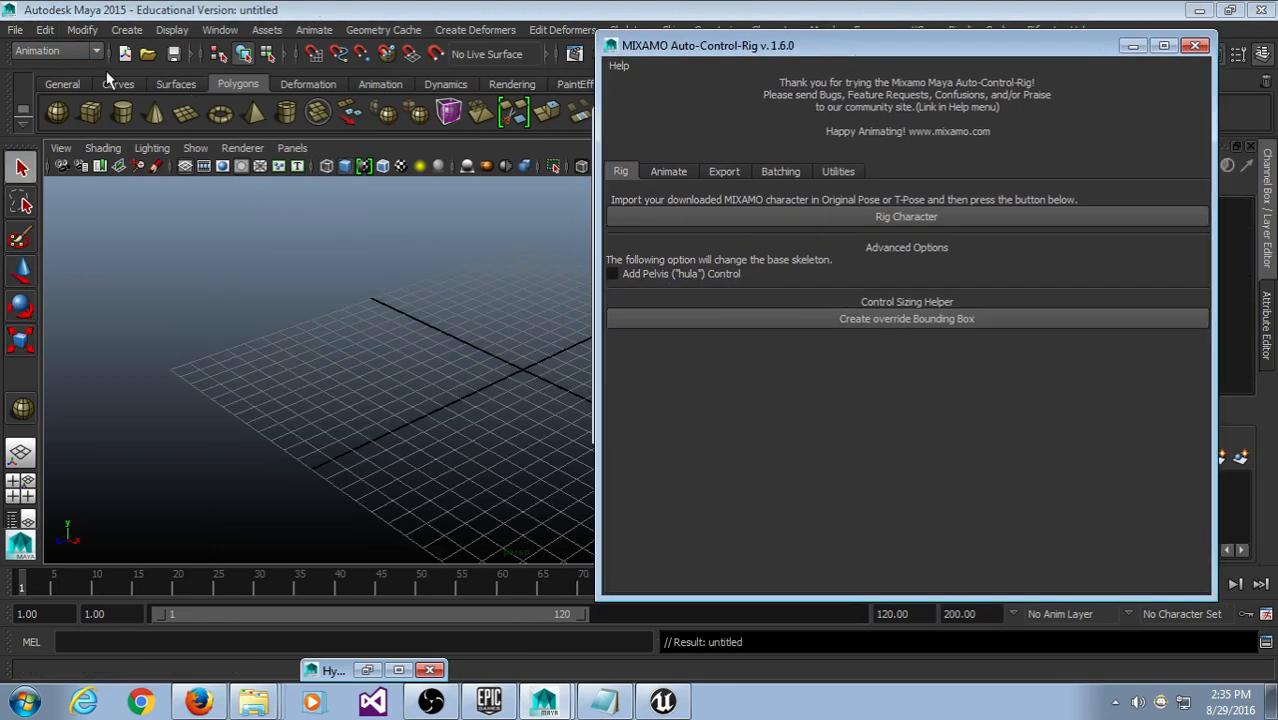
left_click(15, 30)
left_click(74, 201)
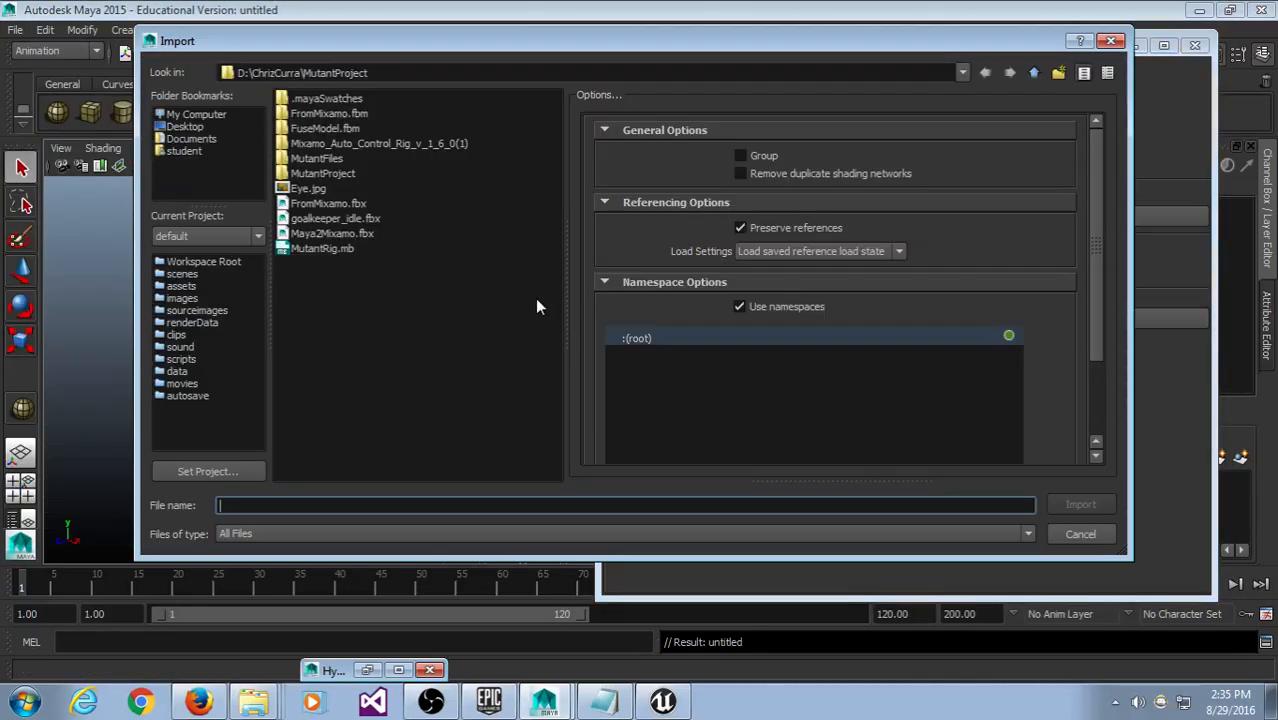
double_click(321, 205)
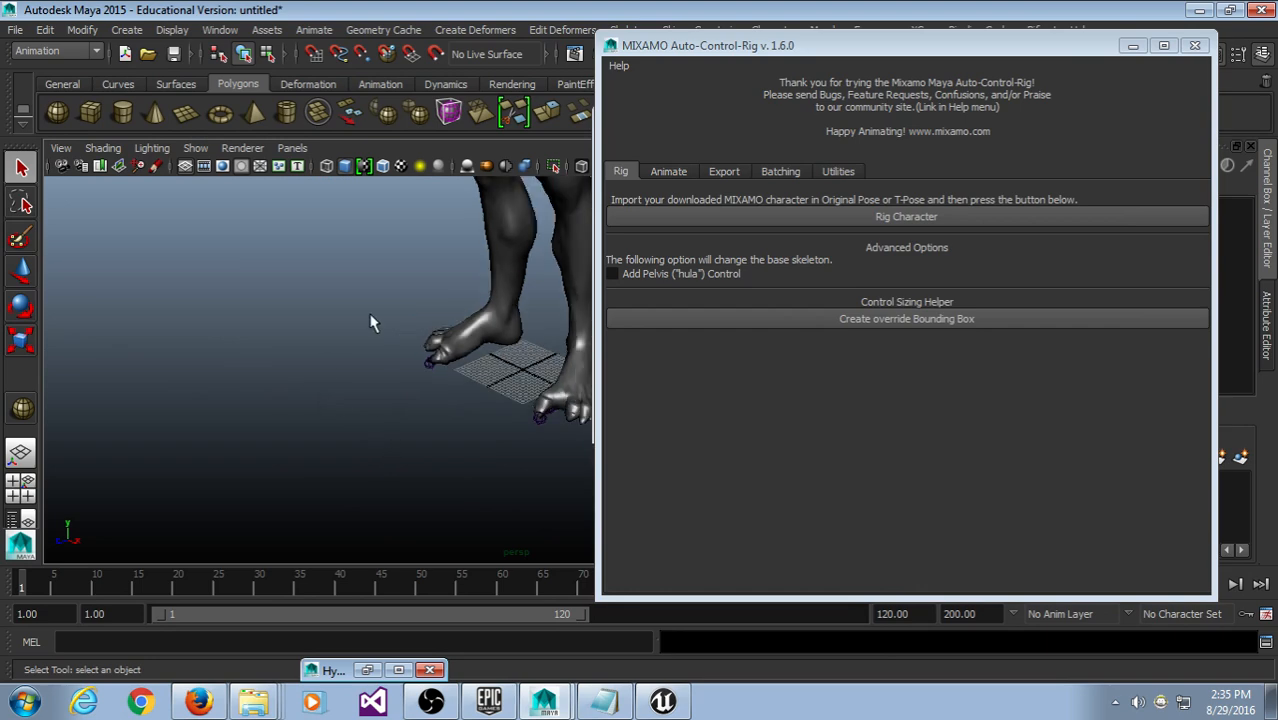
Step: Create an override bounding box for the imported mutant, switch the view to wireframe and select the box
middle_click_drag(370, 315, 200, 428, "alt")
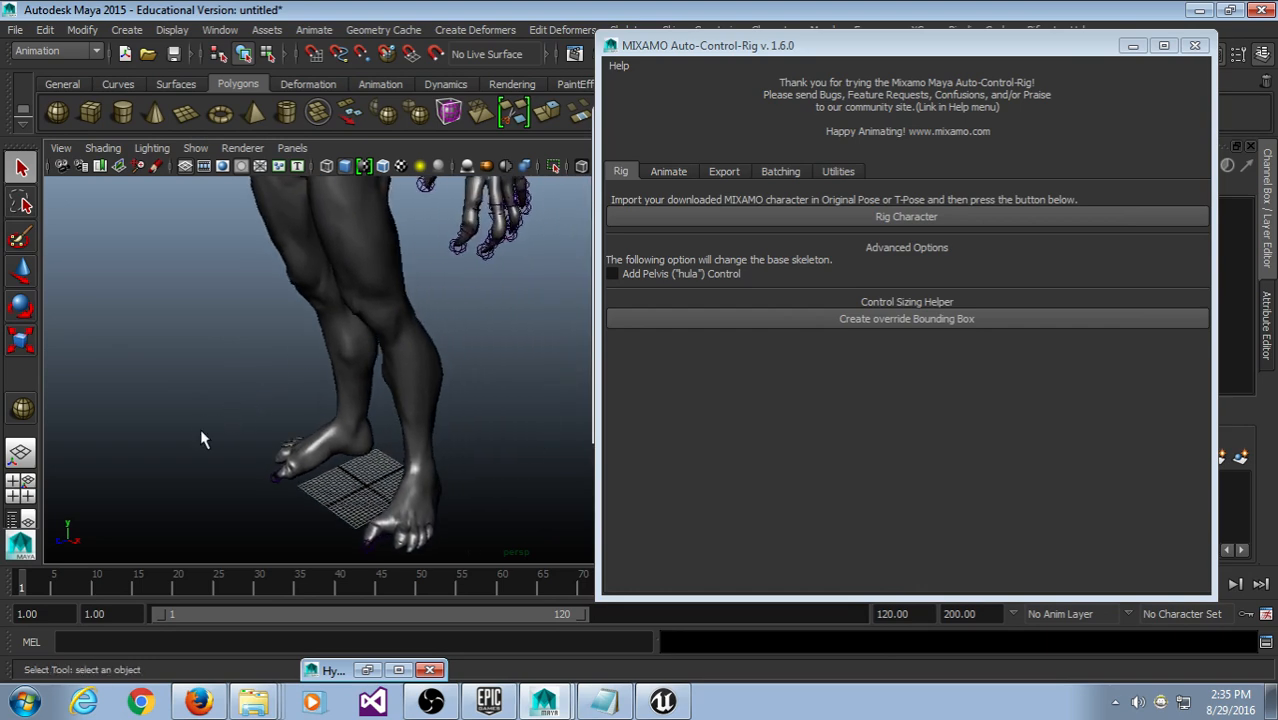
scroll(280, 330, "down", 5)
middle_click_drag(280, 330, 142, 420, "alt")
left_click_drag(142, 420, 188, 388, "alt")
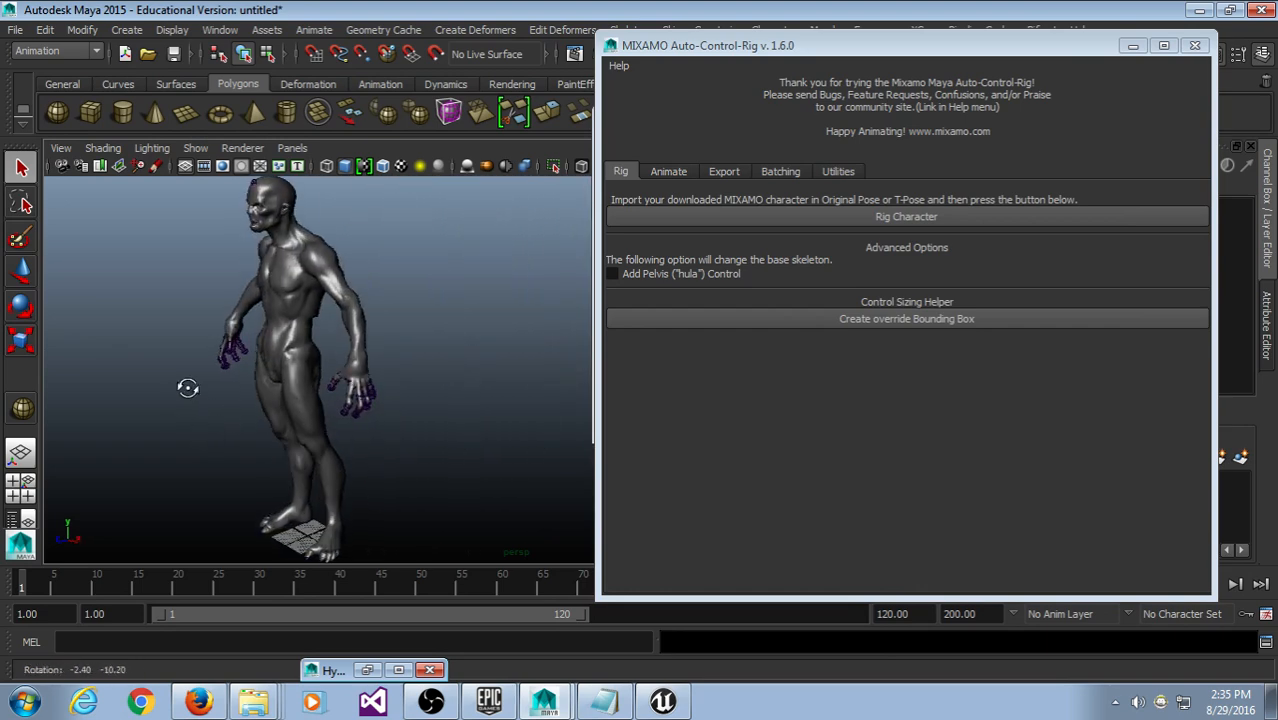
left_click(866, 325)
scroll(414, 412, "down", 5)
left_click_drag(414, 412, 284, 404, "alt")
mouse_move(284, 404)
middle_mouse_down("alt")
mouse_move(323, 396)
mouse_move(304, 404)
middle_mouse_up("alt")
scroll(366, 358, "up", 4)
left_click_drag(366, 358, 375, 348, "alt")
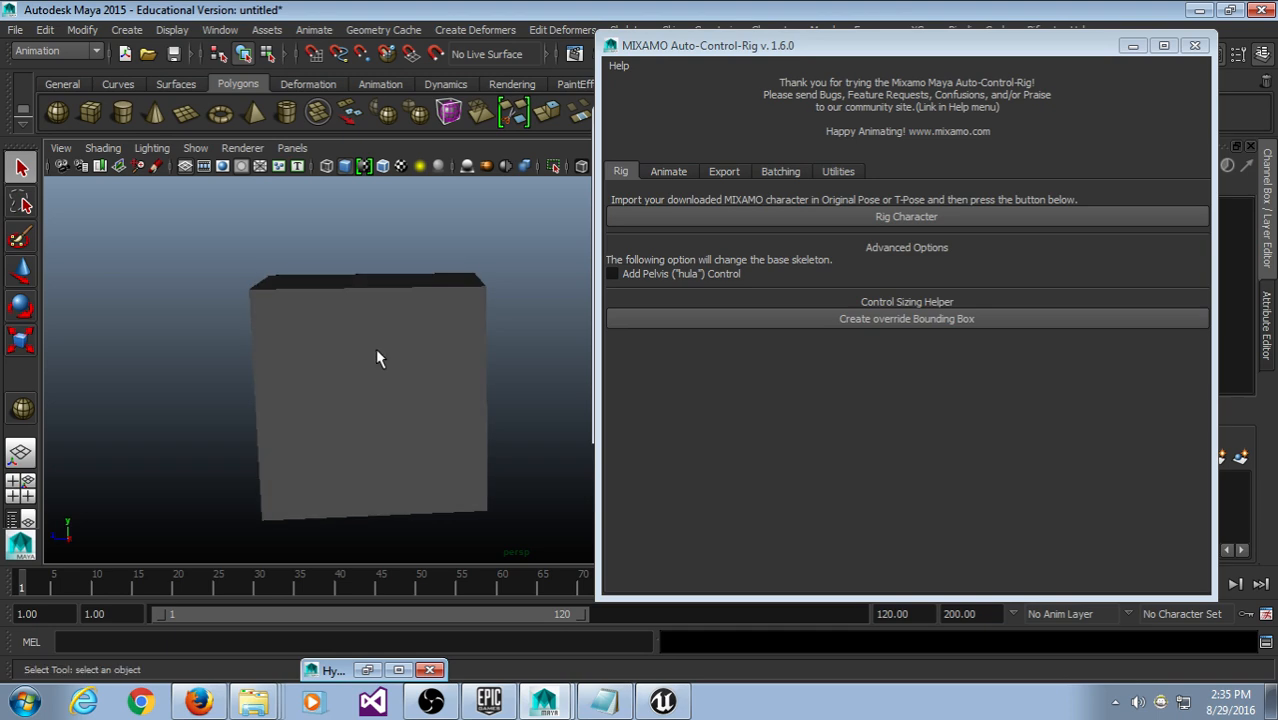
key("4")
left_click(478, 355)
left_click_drag(474, 360, 417, 395, "alt")
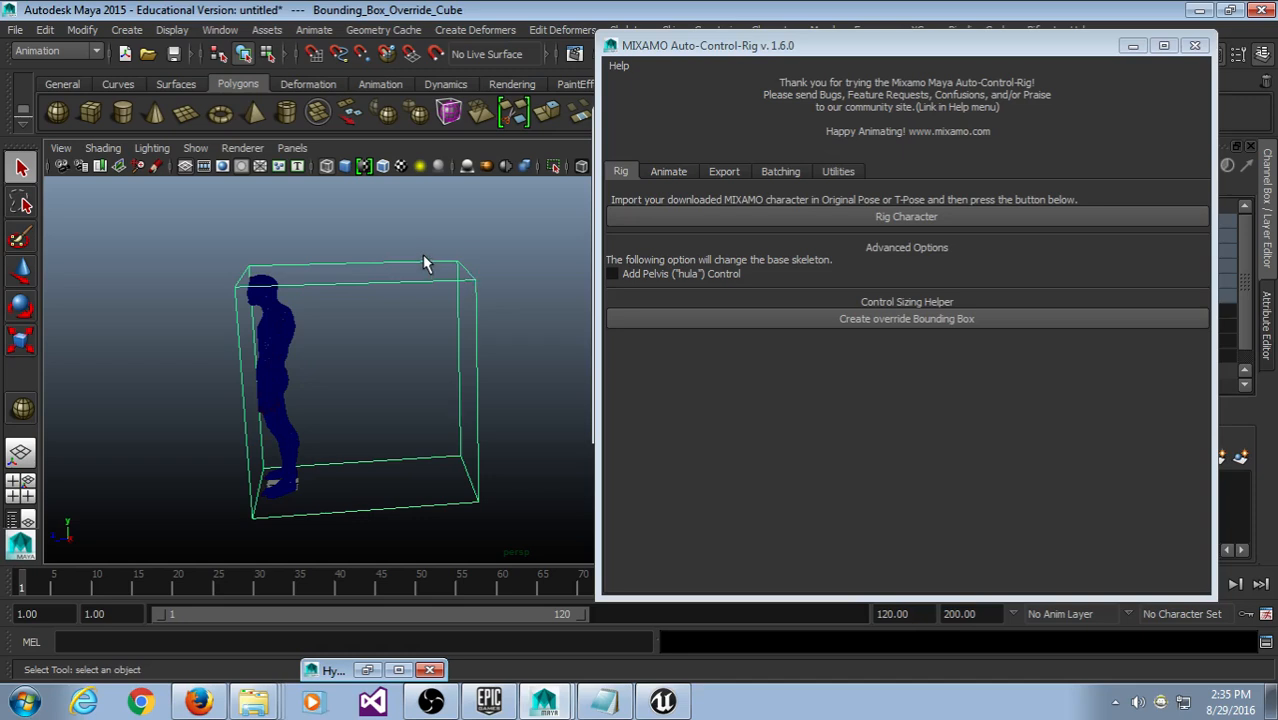
Step: Move the override bounding box's four rear vertices forward along Z until they sit just behind the mutant's back
key("F9")
left_click_drag(420, 240, 503, 497)
key("w")
left_click_drag(402, 376, 237, 424)
scroll(237, 424, "up", 5)
middle_click_drag(237, 424, 643, 431, "alt")
left_click_drag(407, 435, 404, 429, "alt")
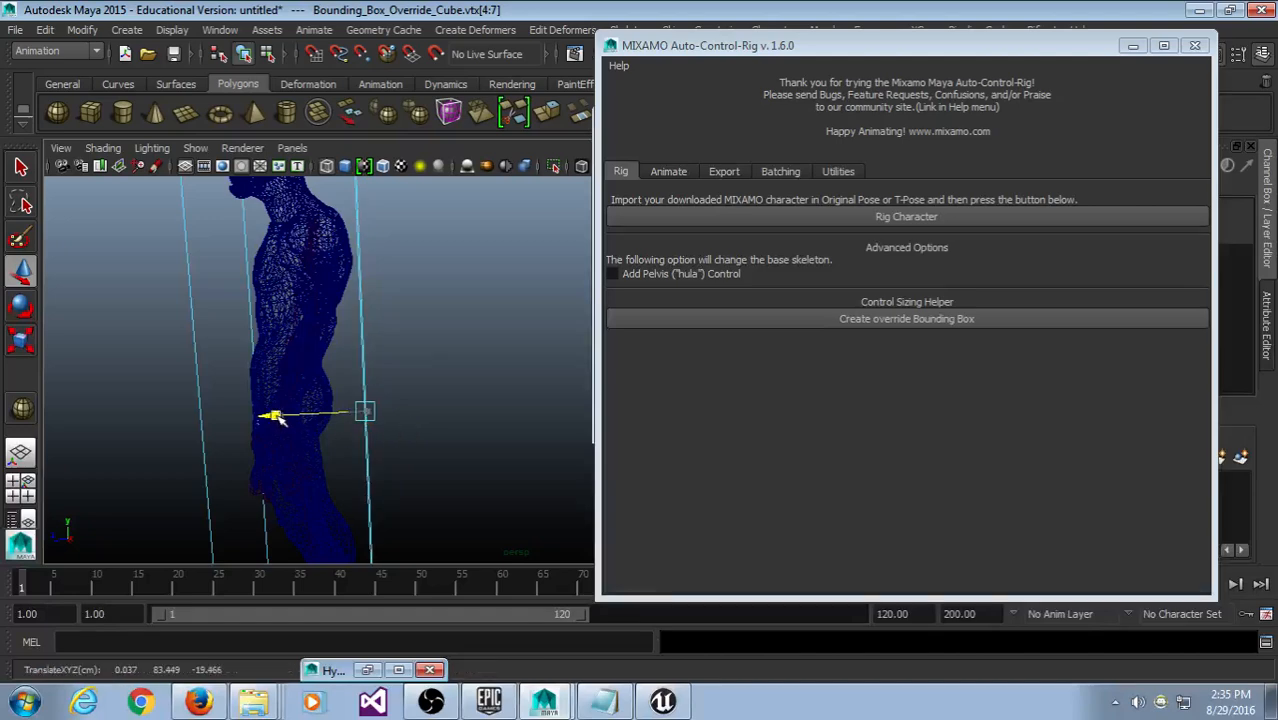
middle_click_drag(385, 491, 406, 470, "alt")
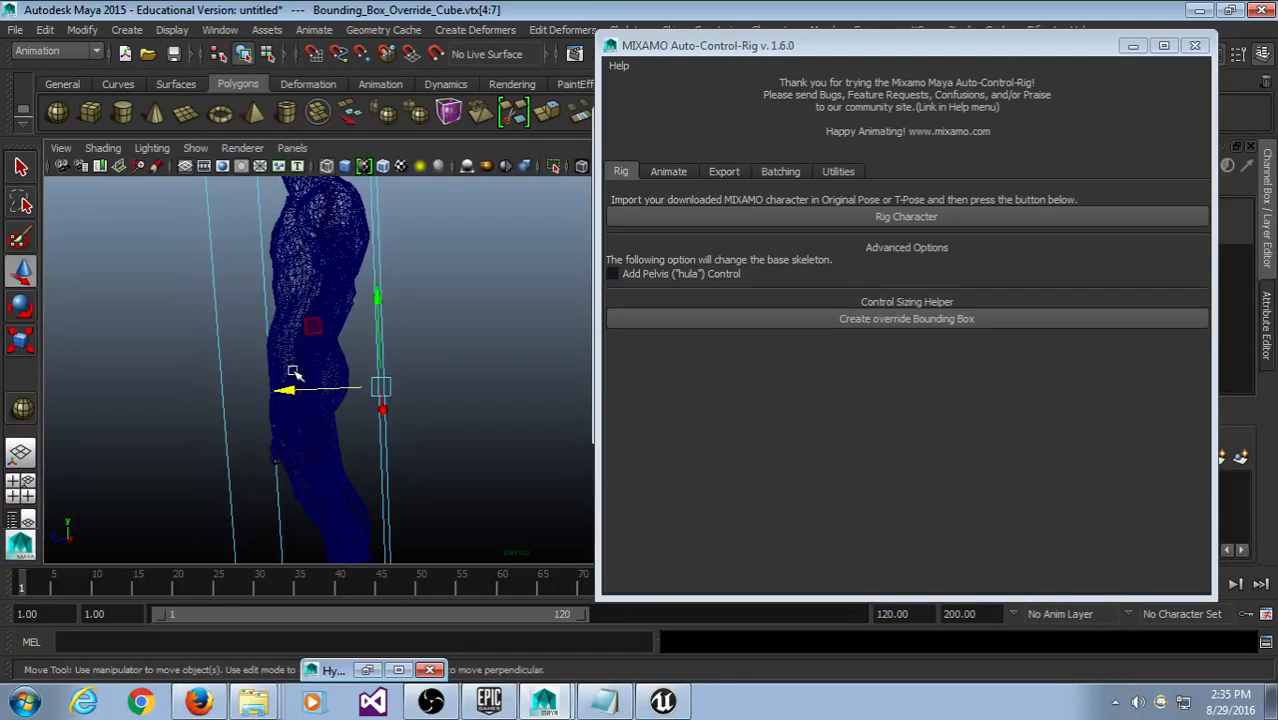
left_click(287, 394)
key("ctrl+z")
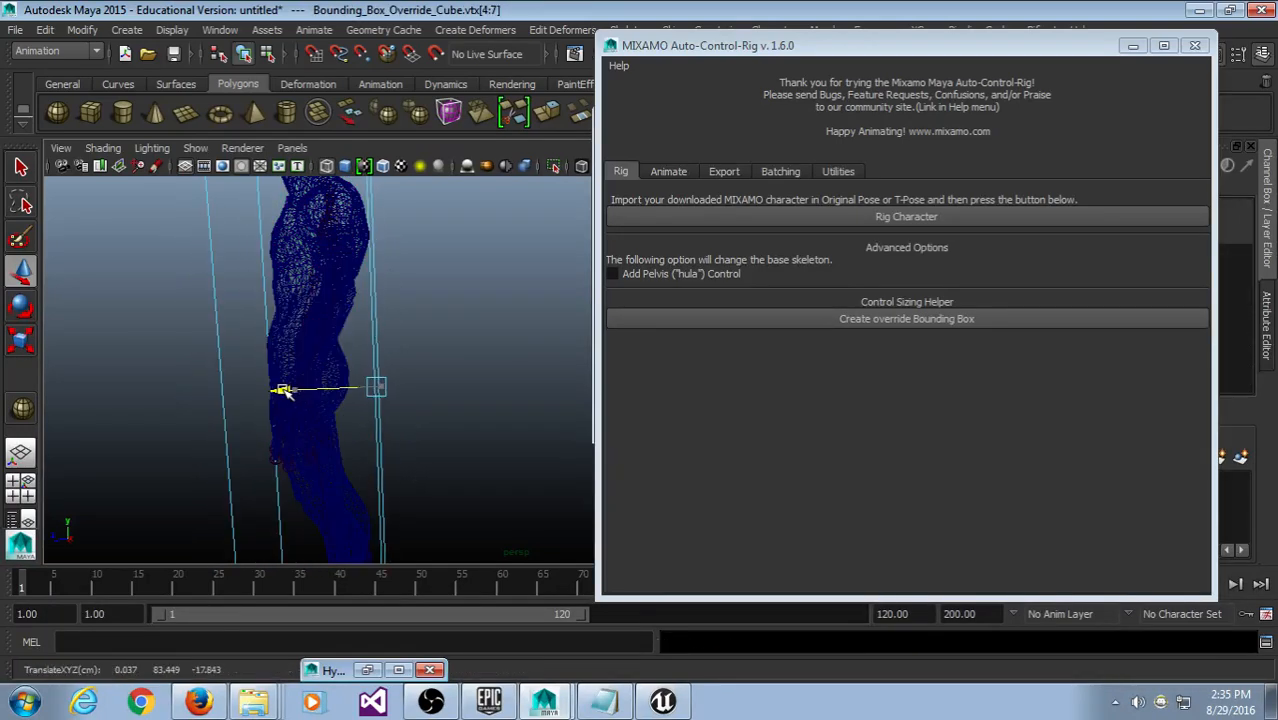
Step: Return to object selection and generate the mutant's control rig with Rig Character
left_click_drag(285, 385, 330, 450, "alt")
left_click(268, 52)
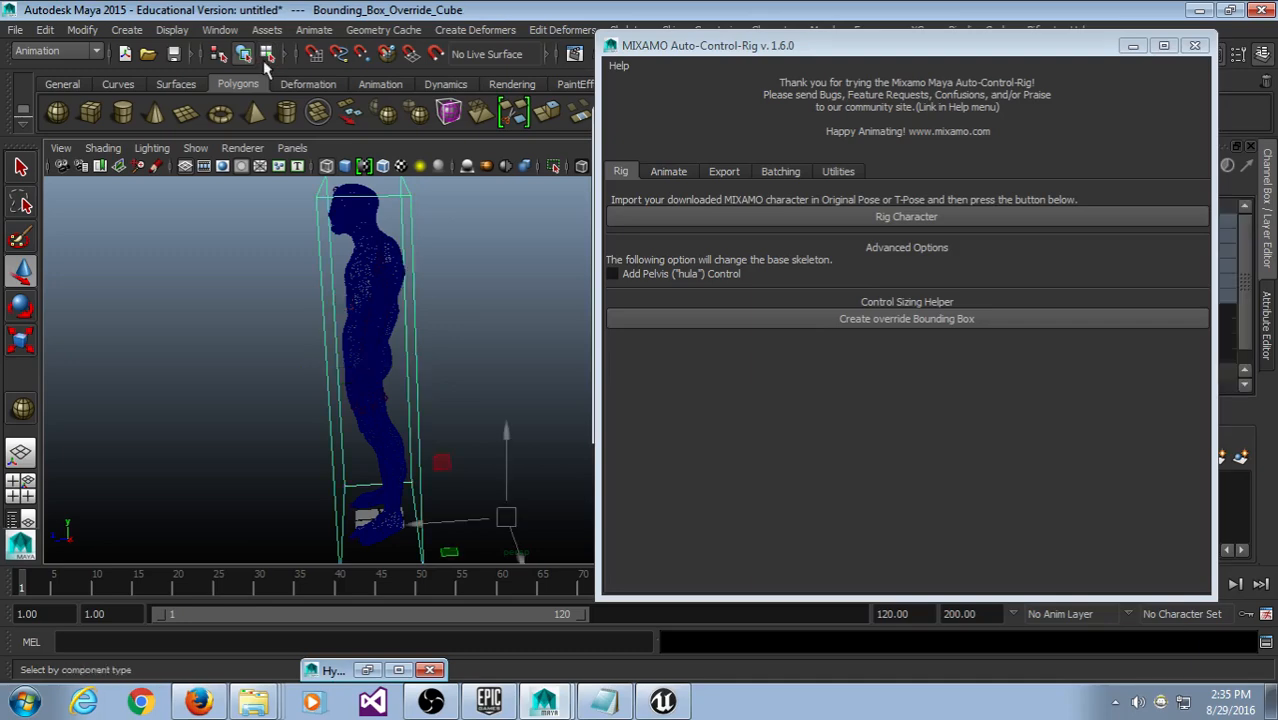
left_click(912, 217)
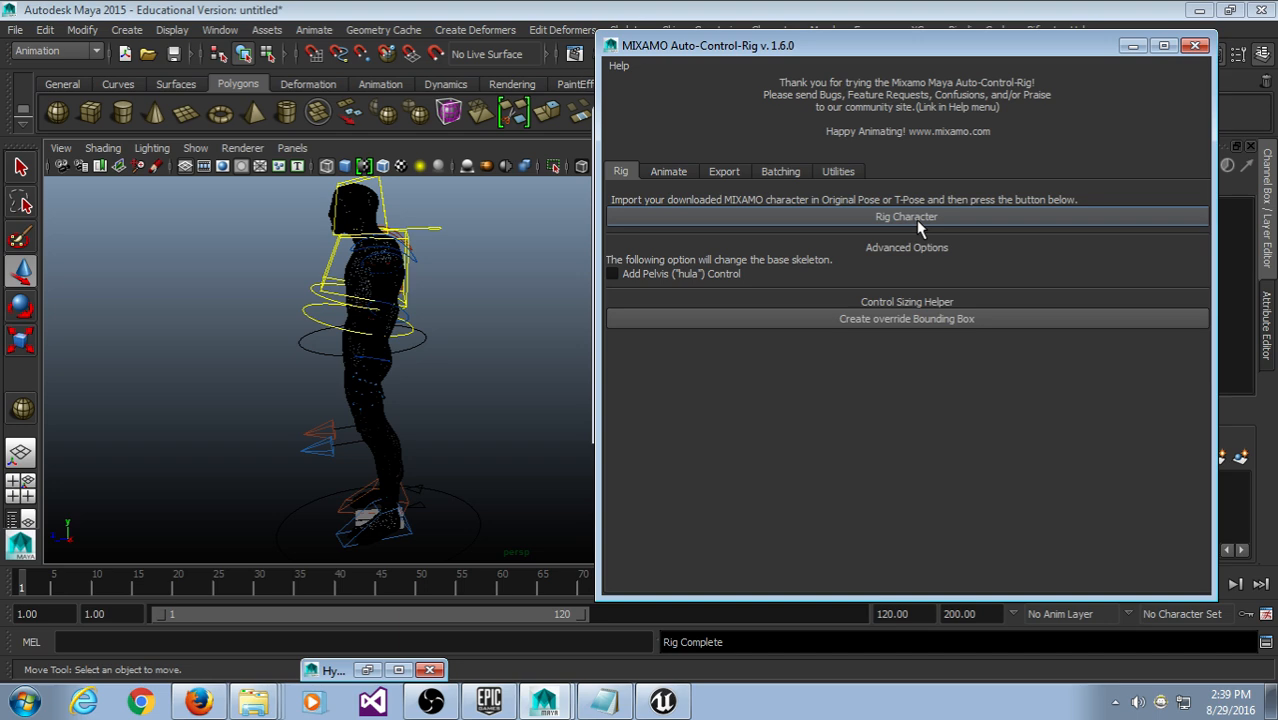
Step: Save the rigged scene as MutantRig.mb in the MutantProject folder, replacing the existing file
left_click(15, 29)
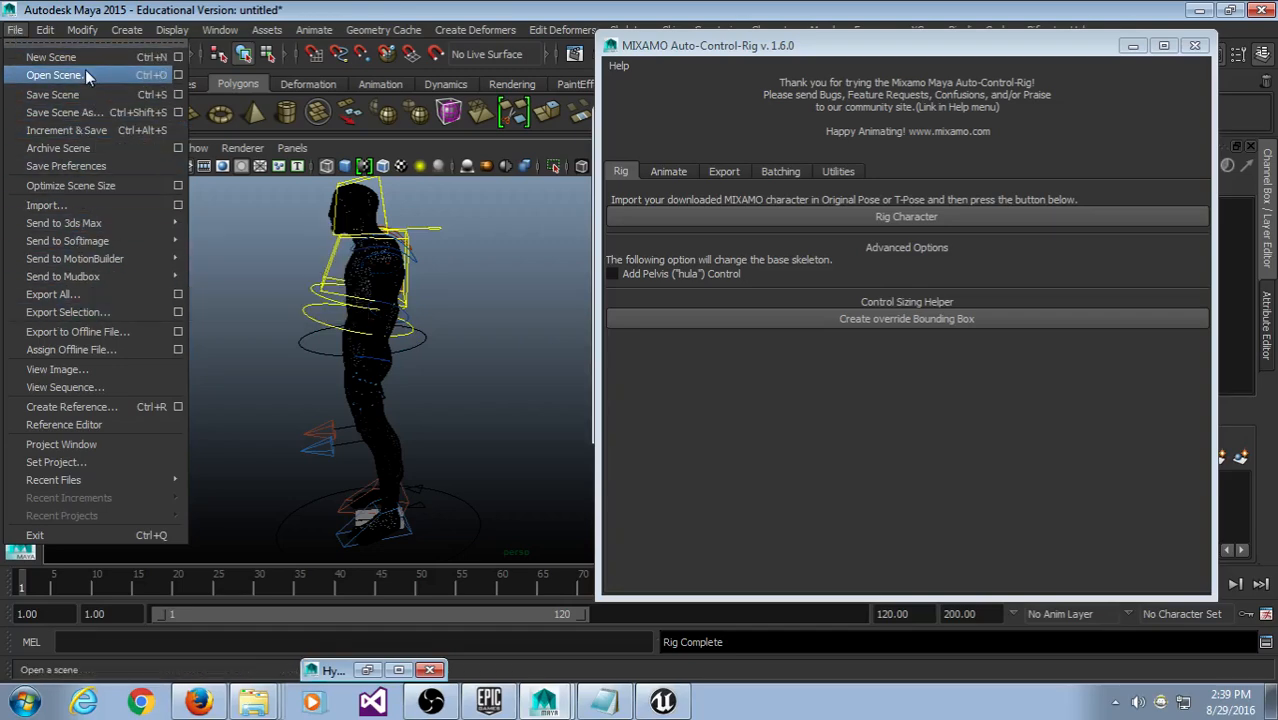
left_click(87, 92)
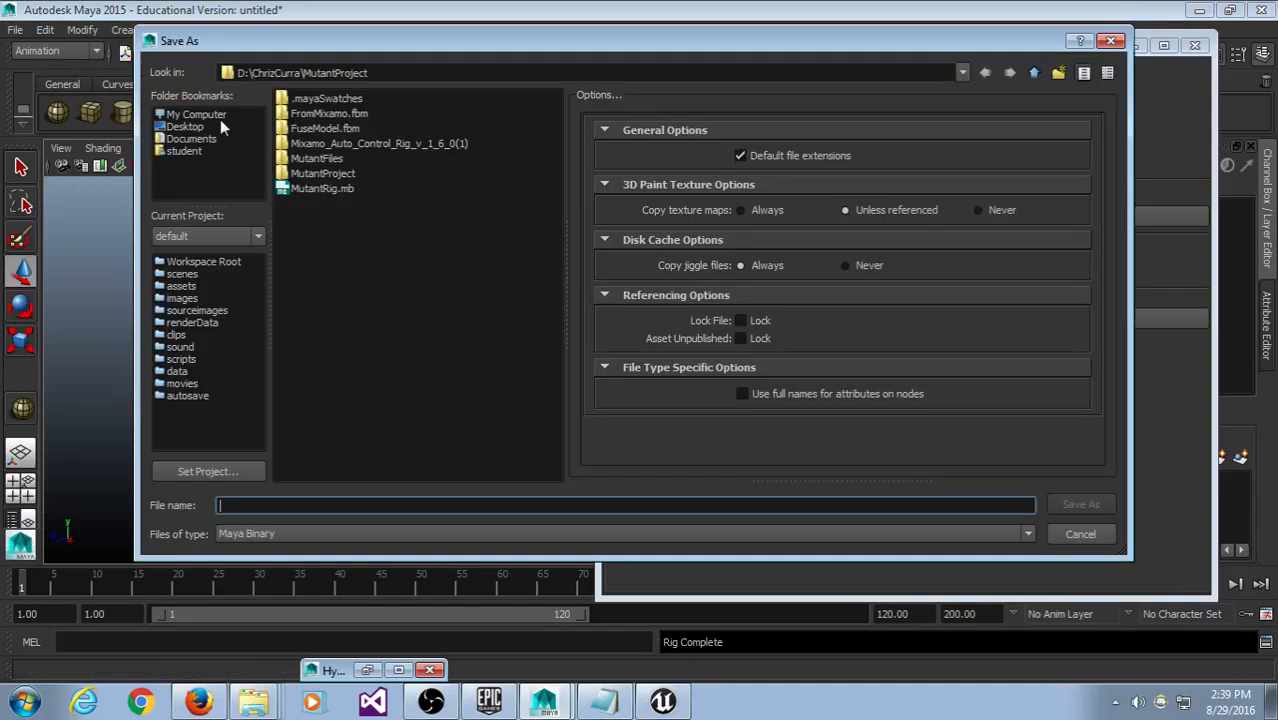
double_click(317, 191)
left_click(592, 323)
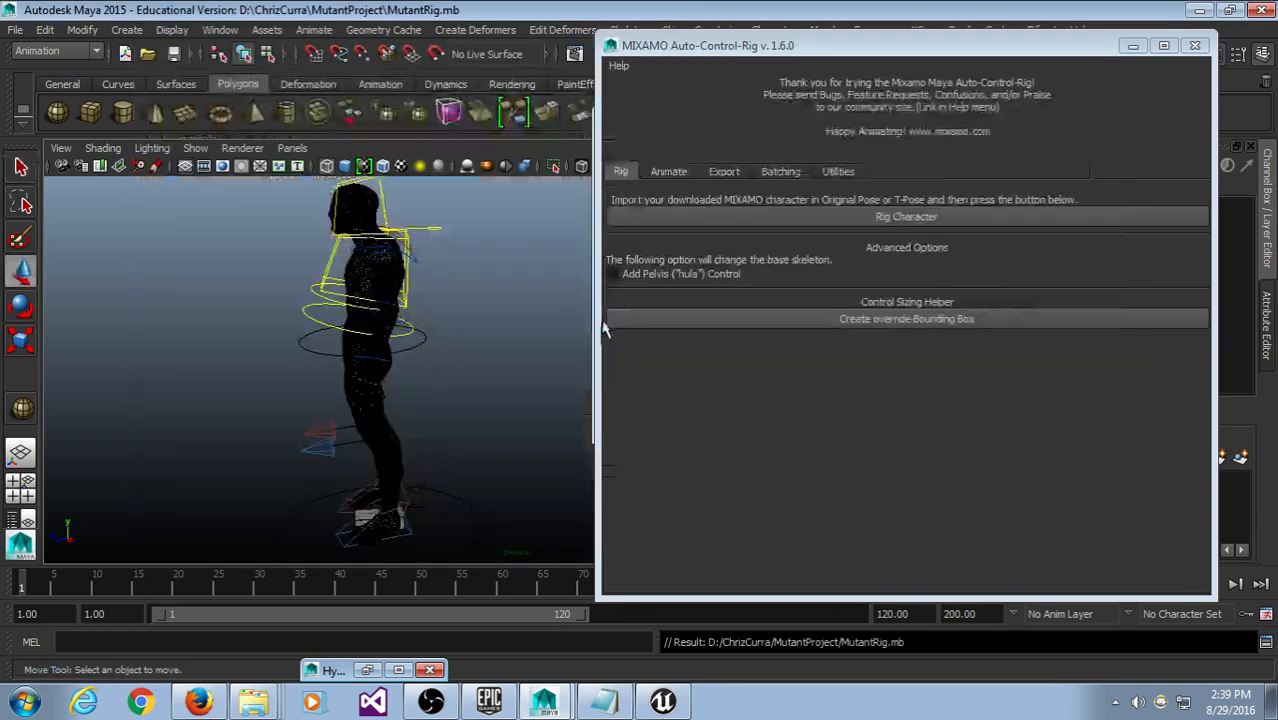
Step: Close the Mixamo Auto-Control-Rig window and minimize Maya to get to the project folders on the desktop
left_click(1196, 46)
left_click(1055, 106)
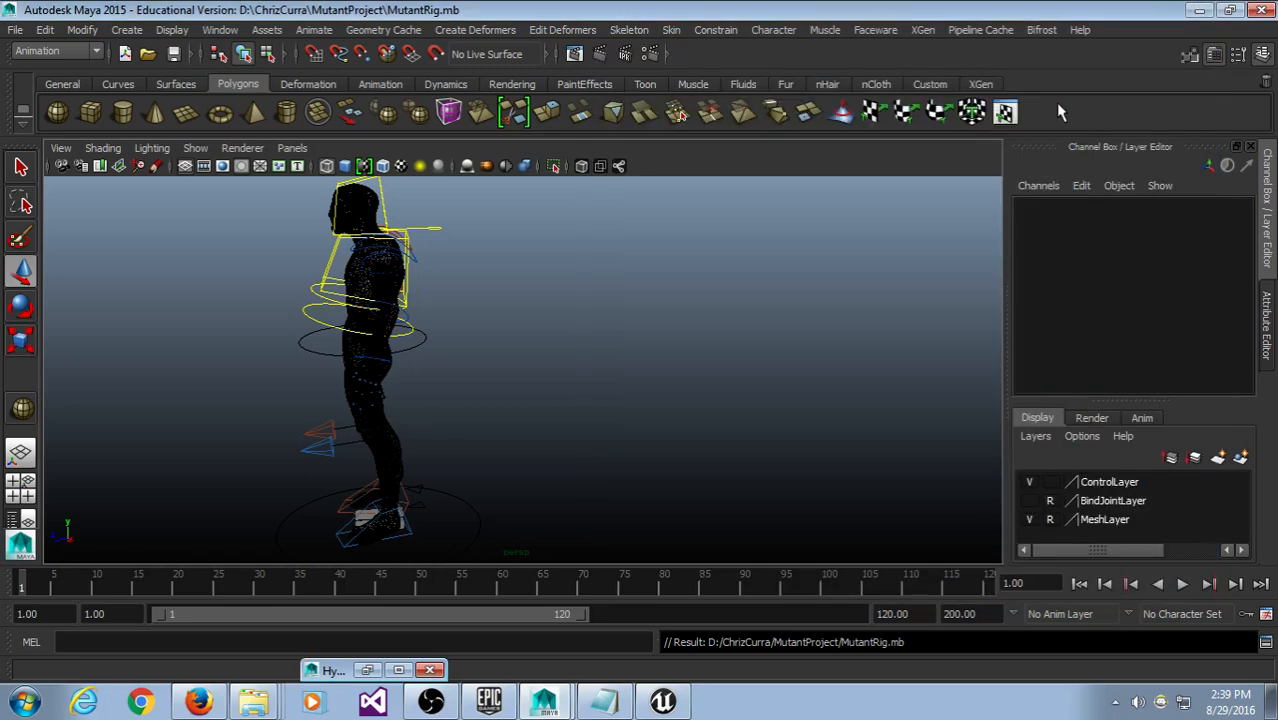
left_click(1196, 11)
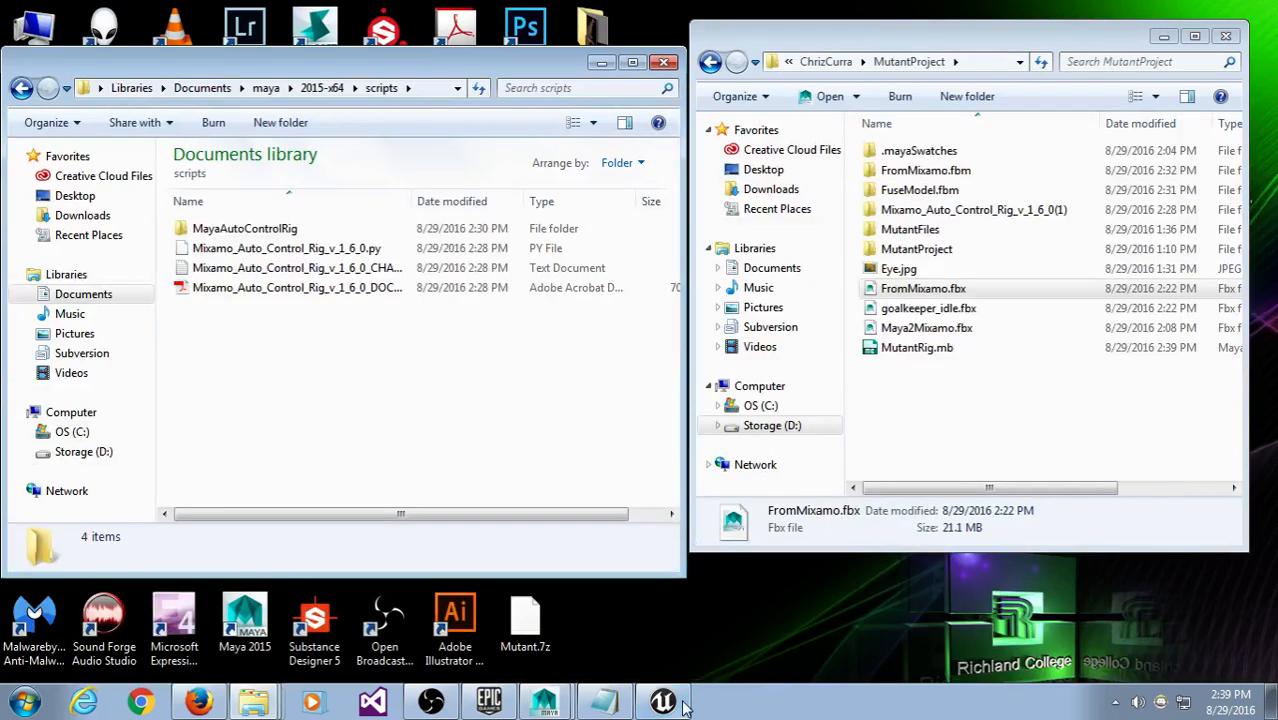